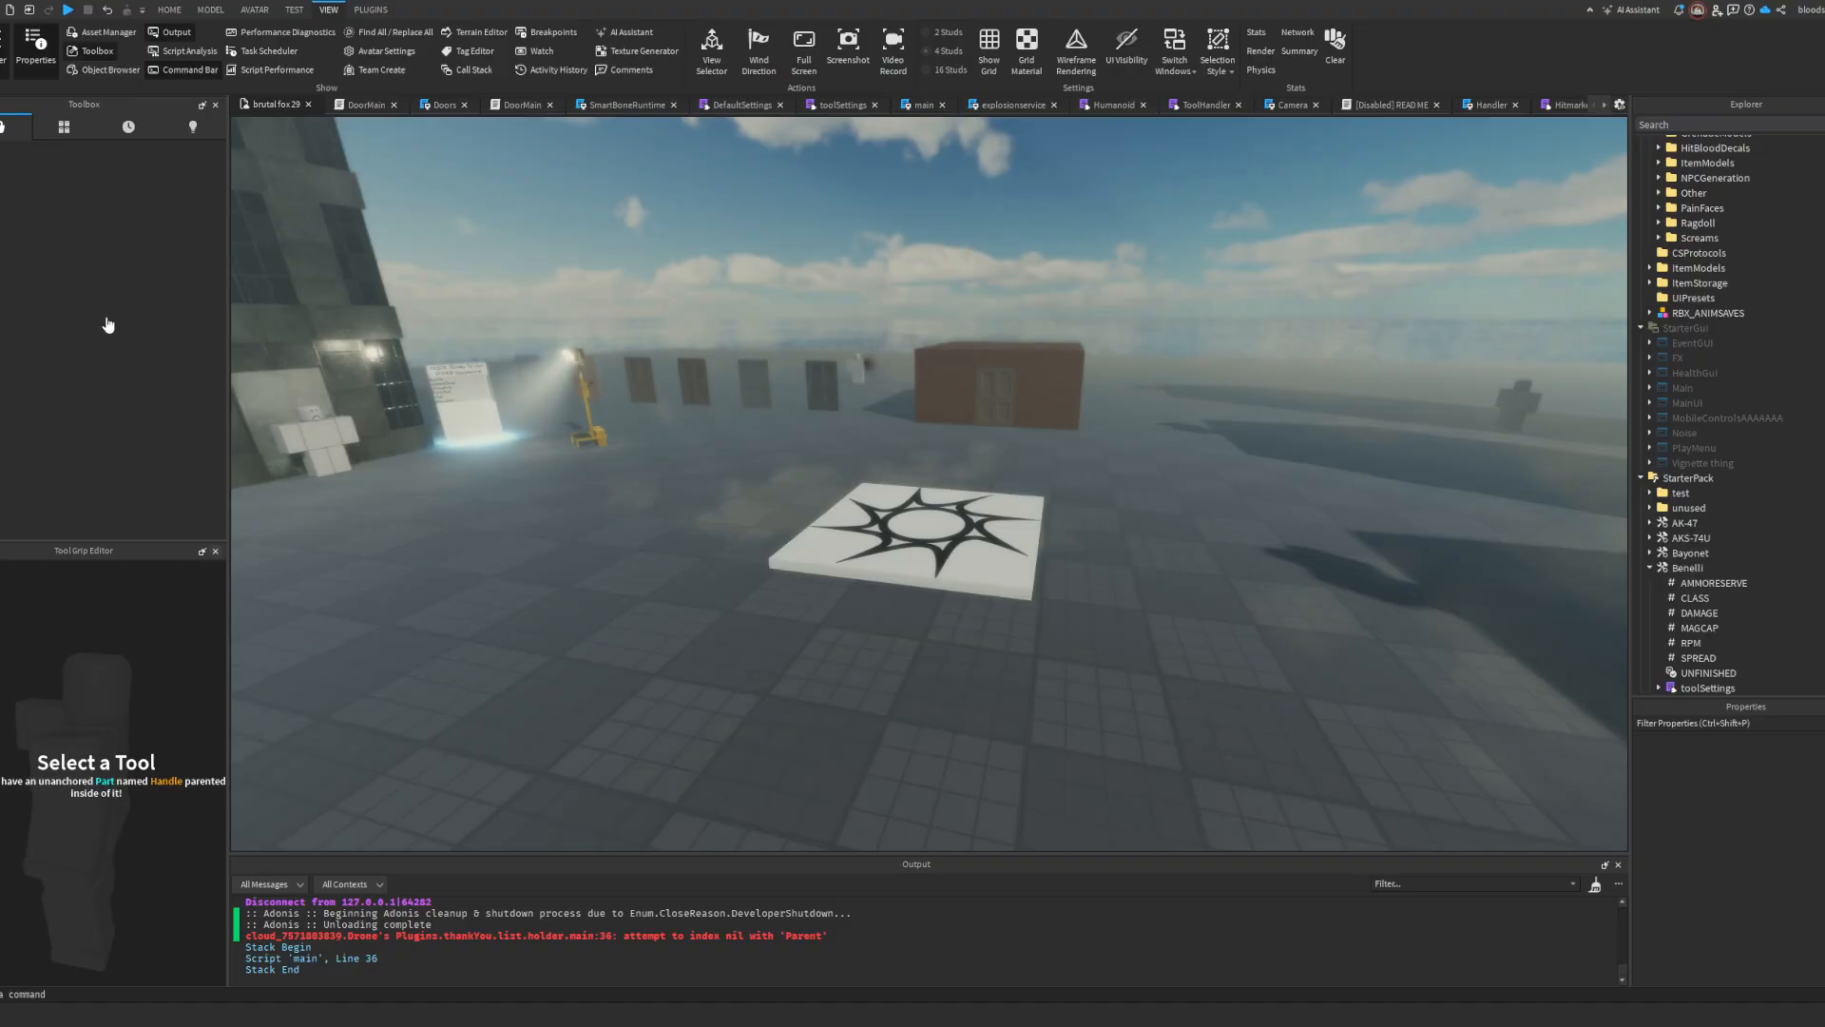
right_click_drag(728, 215, 728, 214)
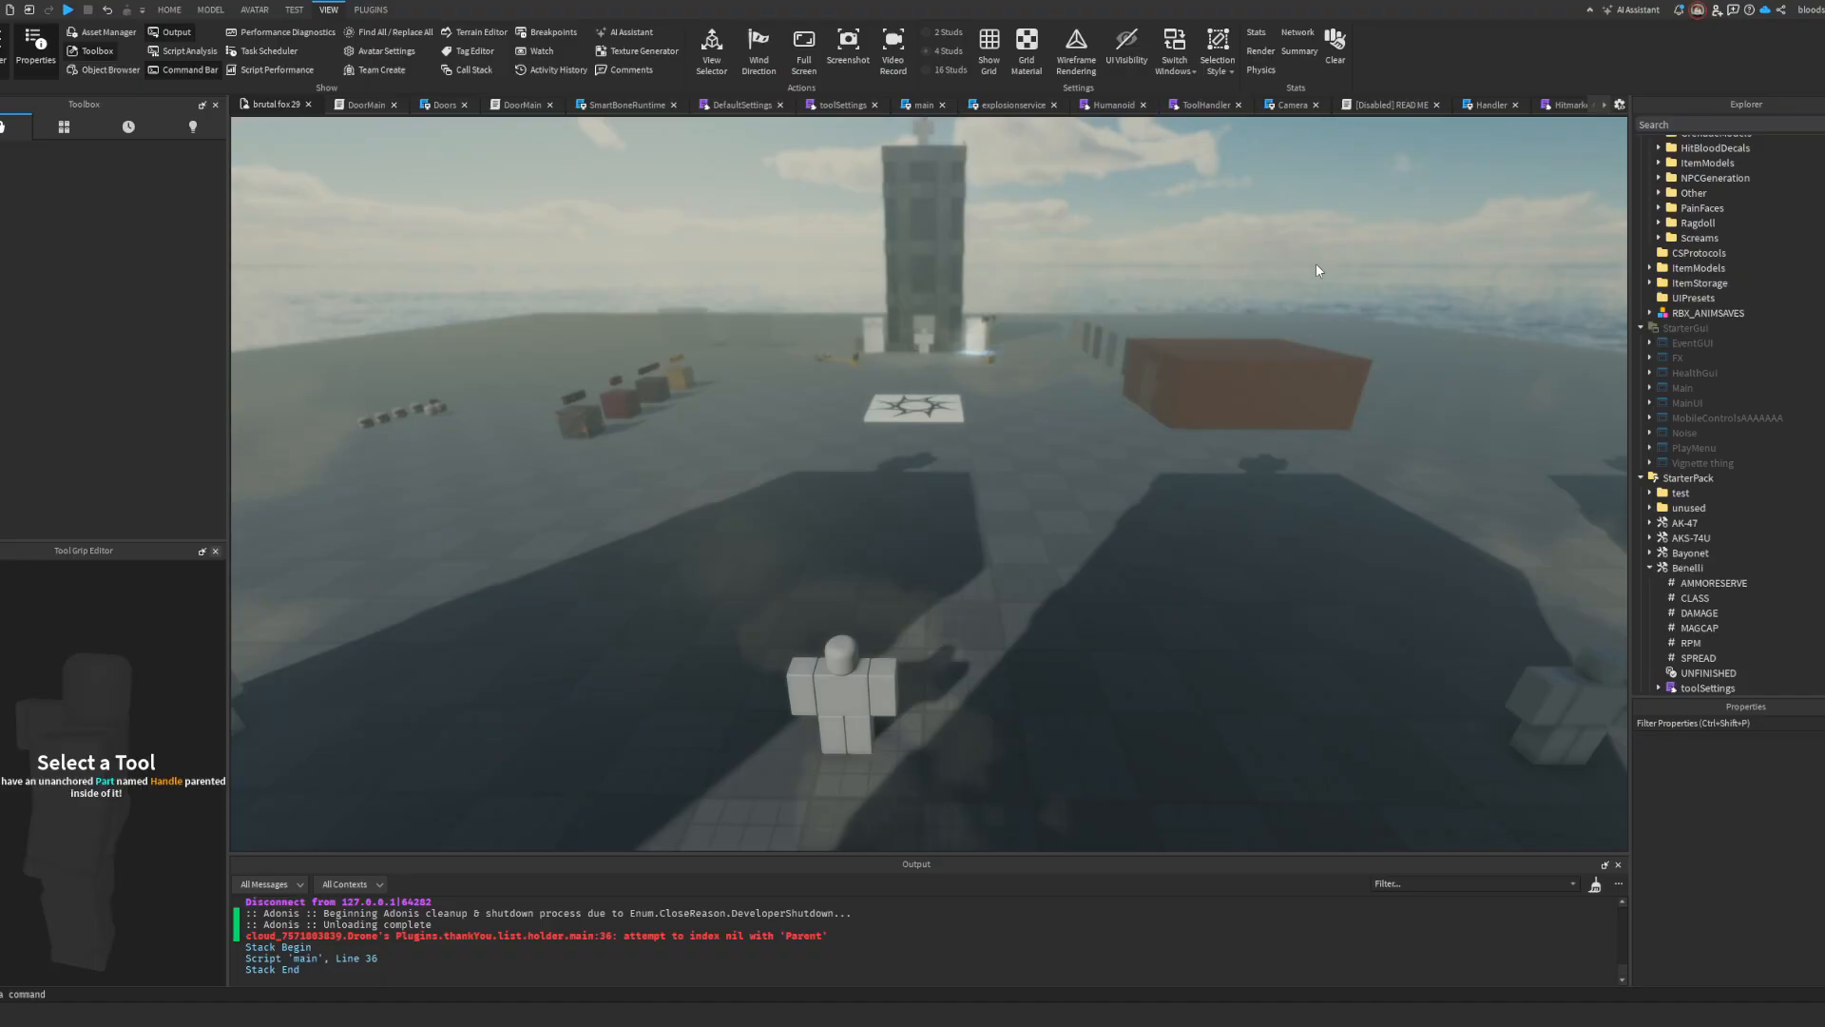
key("w")
right_click_drag(725, 229, 726, 229)
key("s")
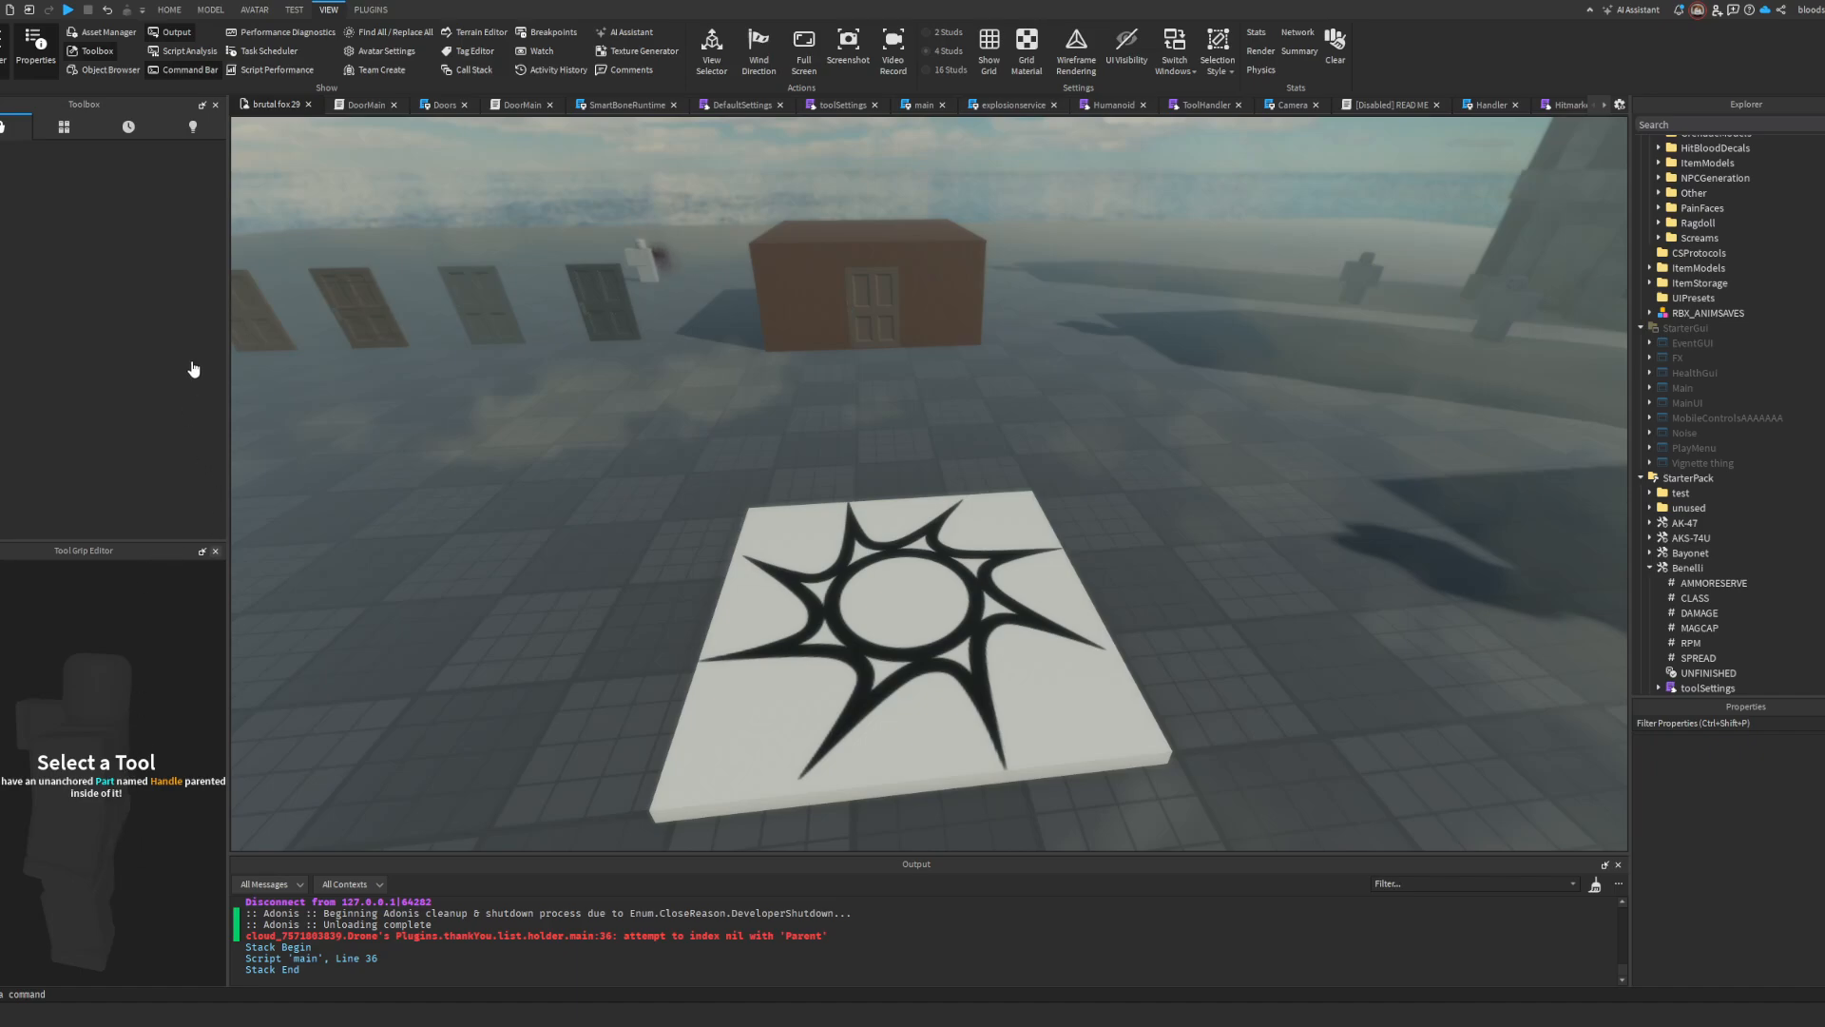
Step: Insert the rifle model into the workspace above the spawn area and inspect it up close
key("F5")
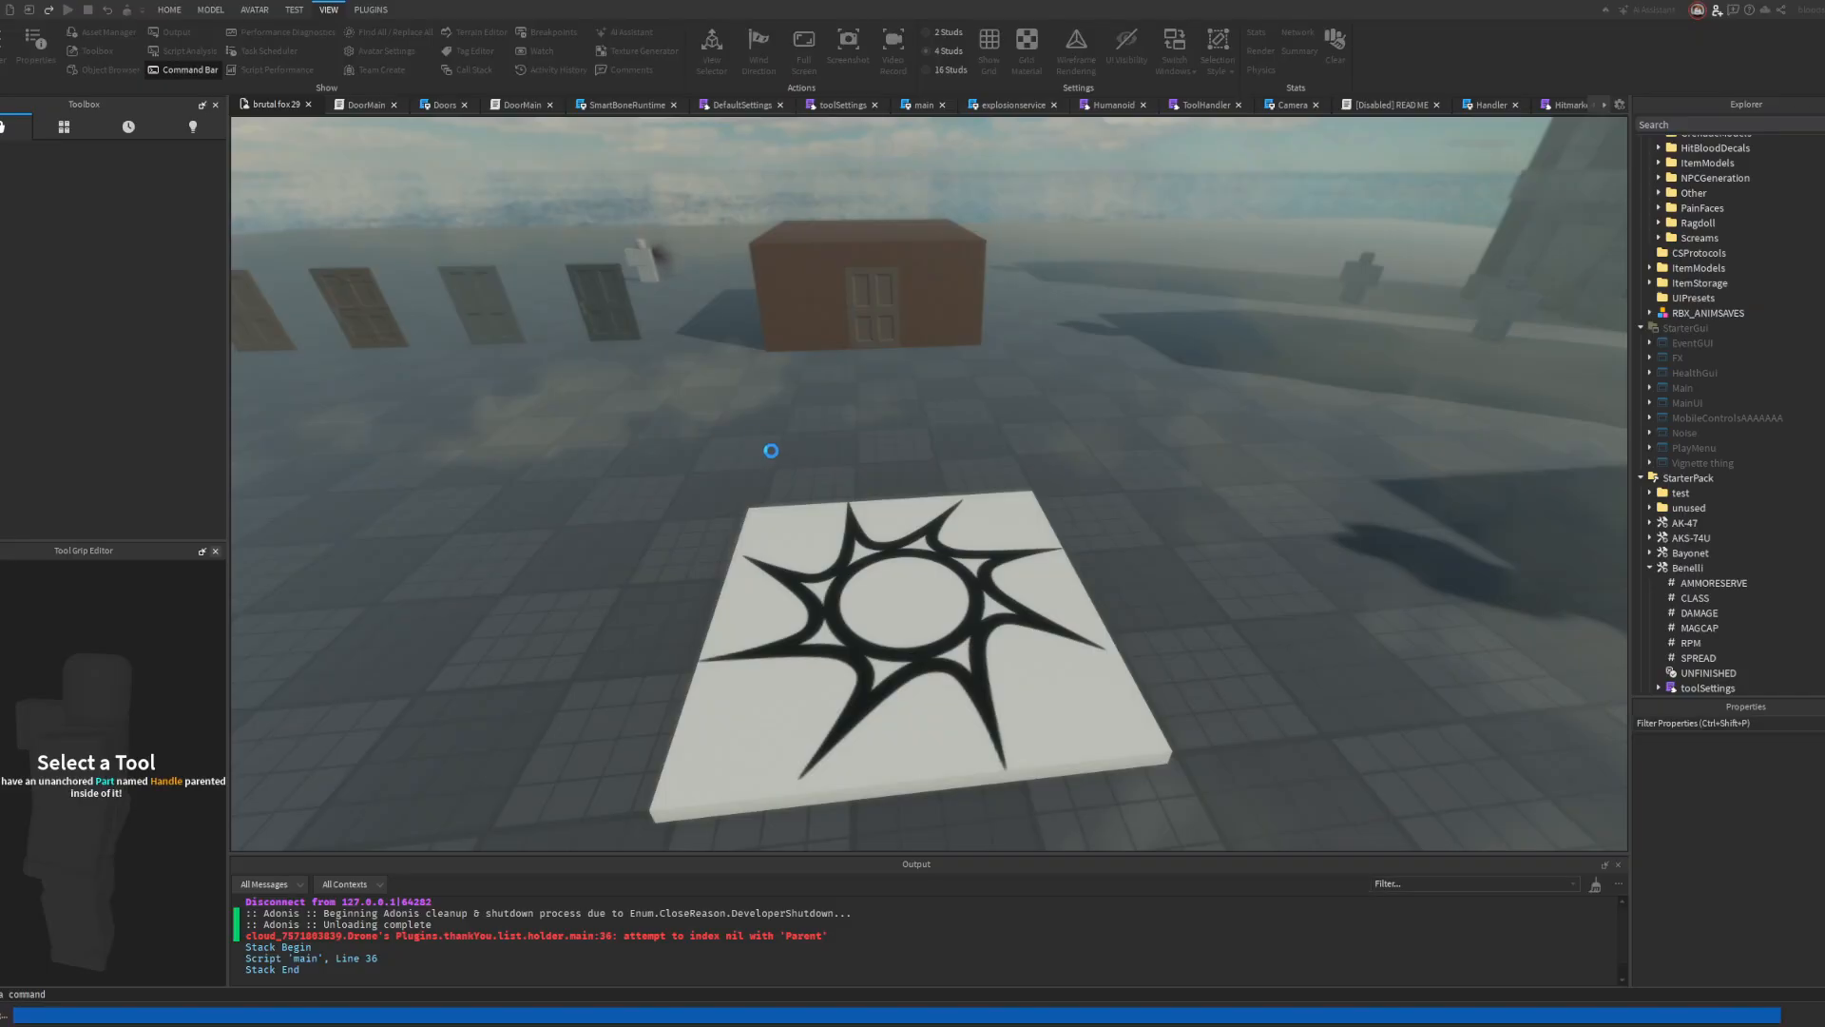
key("f")
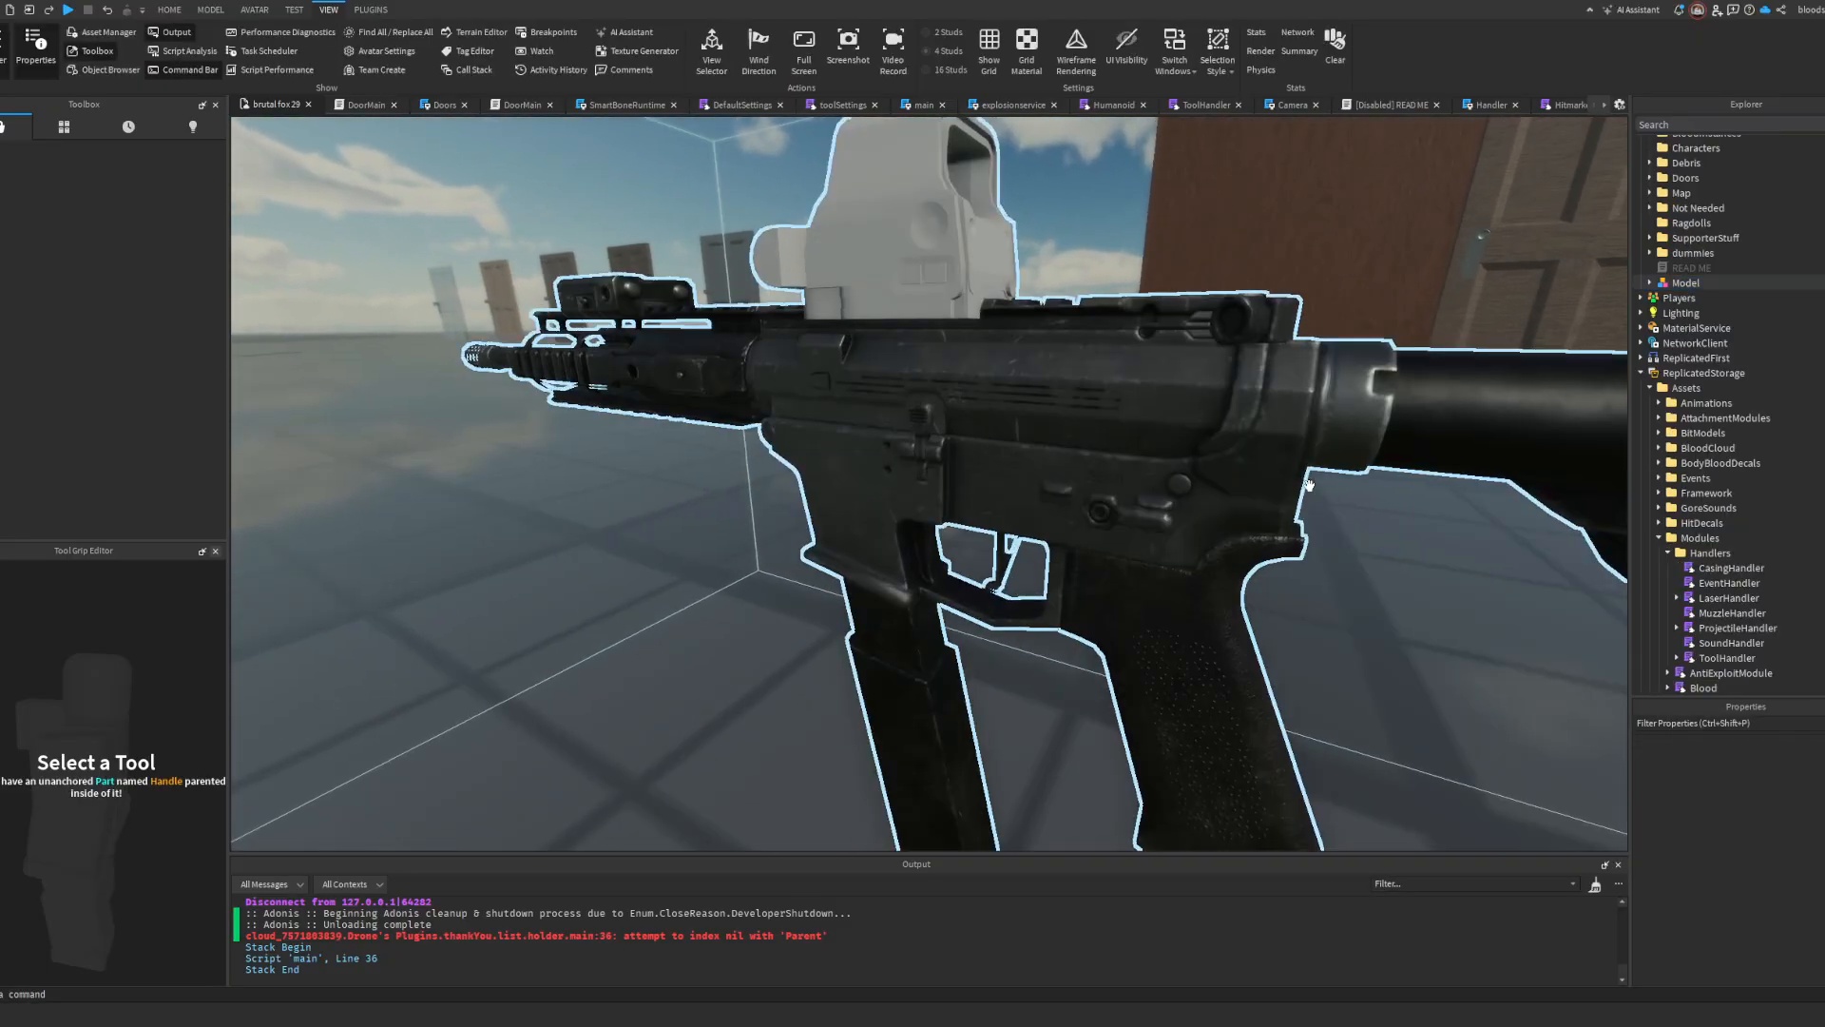
right_click_drag(1309, 485, 1242, 448)
scroll(1255, 476, "down", 3)
scroll(1255, 475, "up", 3)
scroll(1242, 449, "down", 3)
scroll(1242, 448, "up", 3)
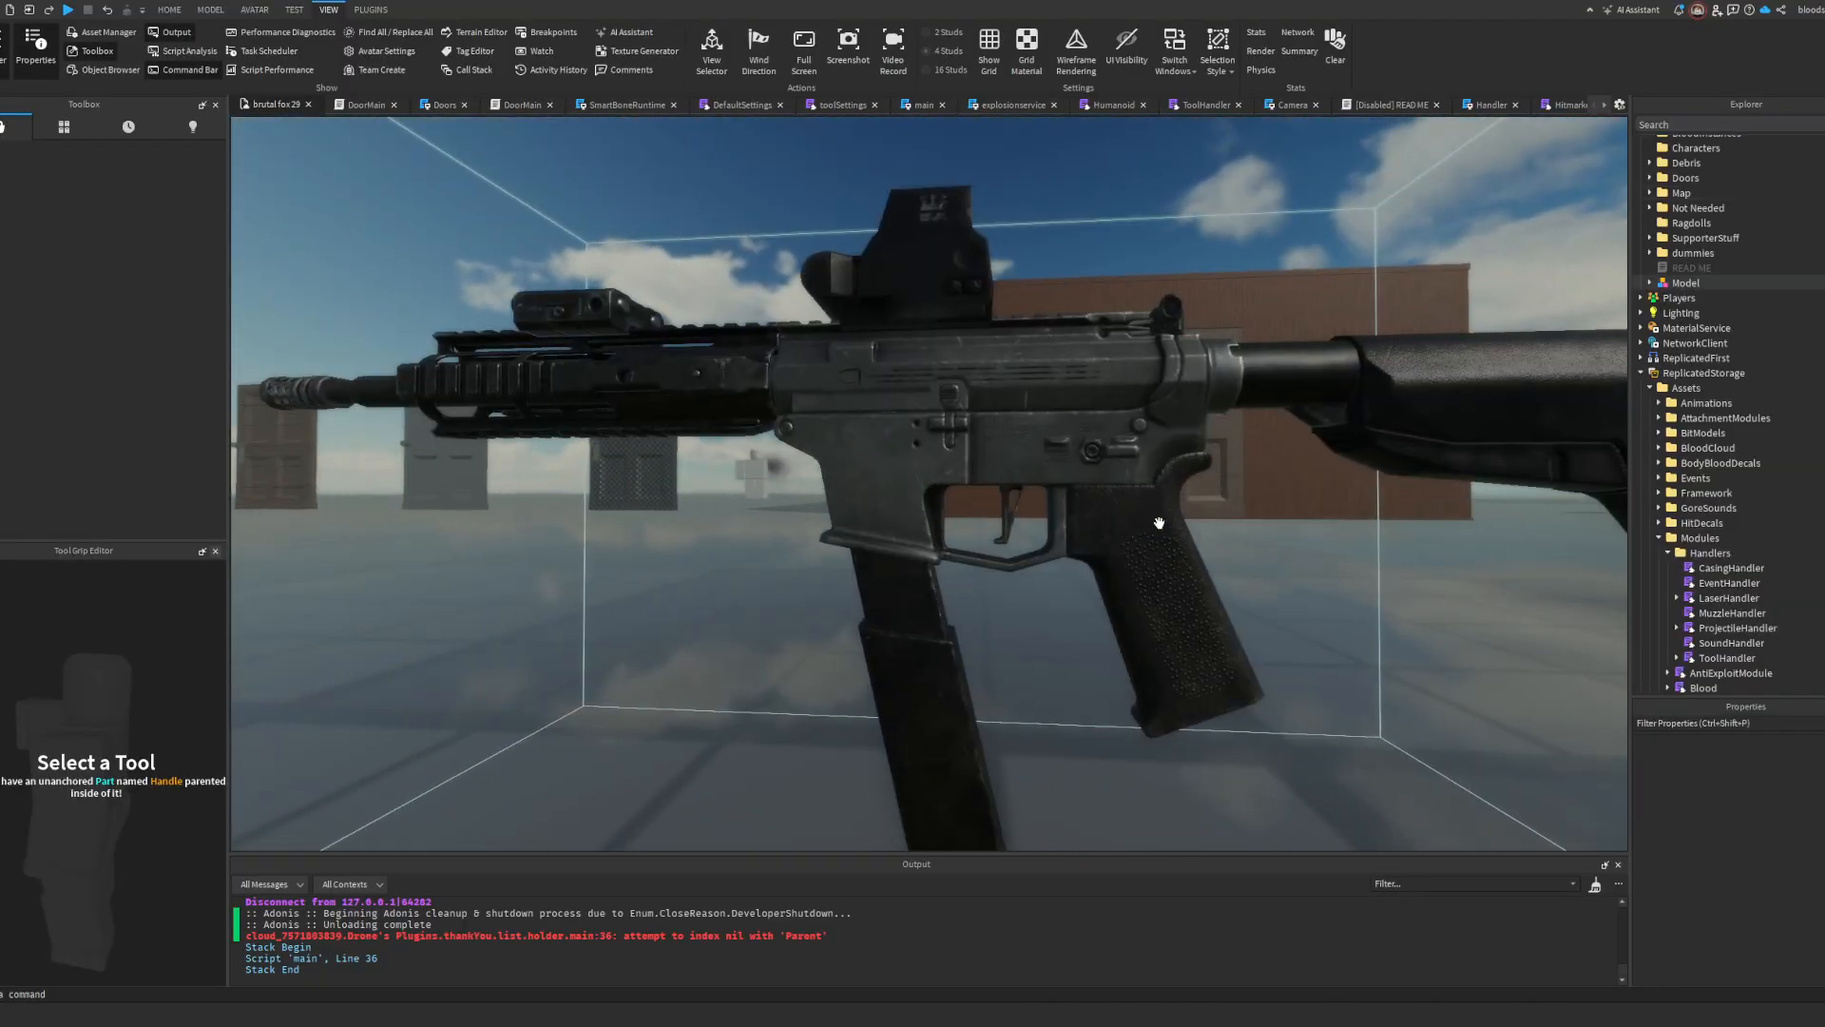
left_click(921, 643, "alt")
key("f")
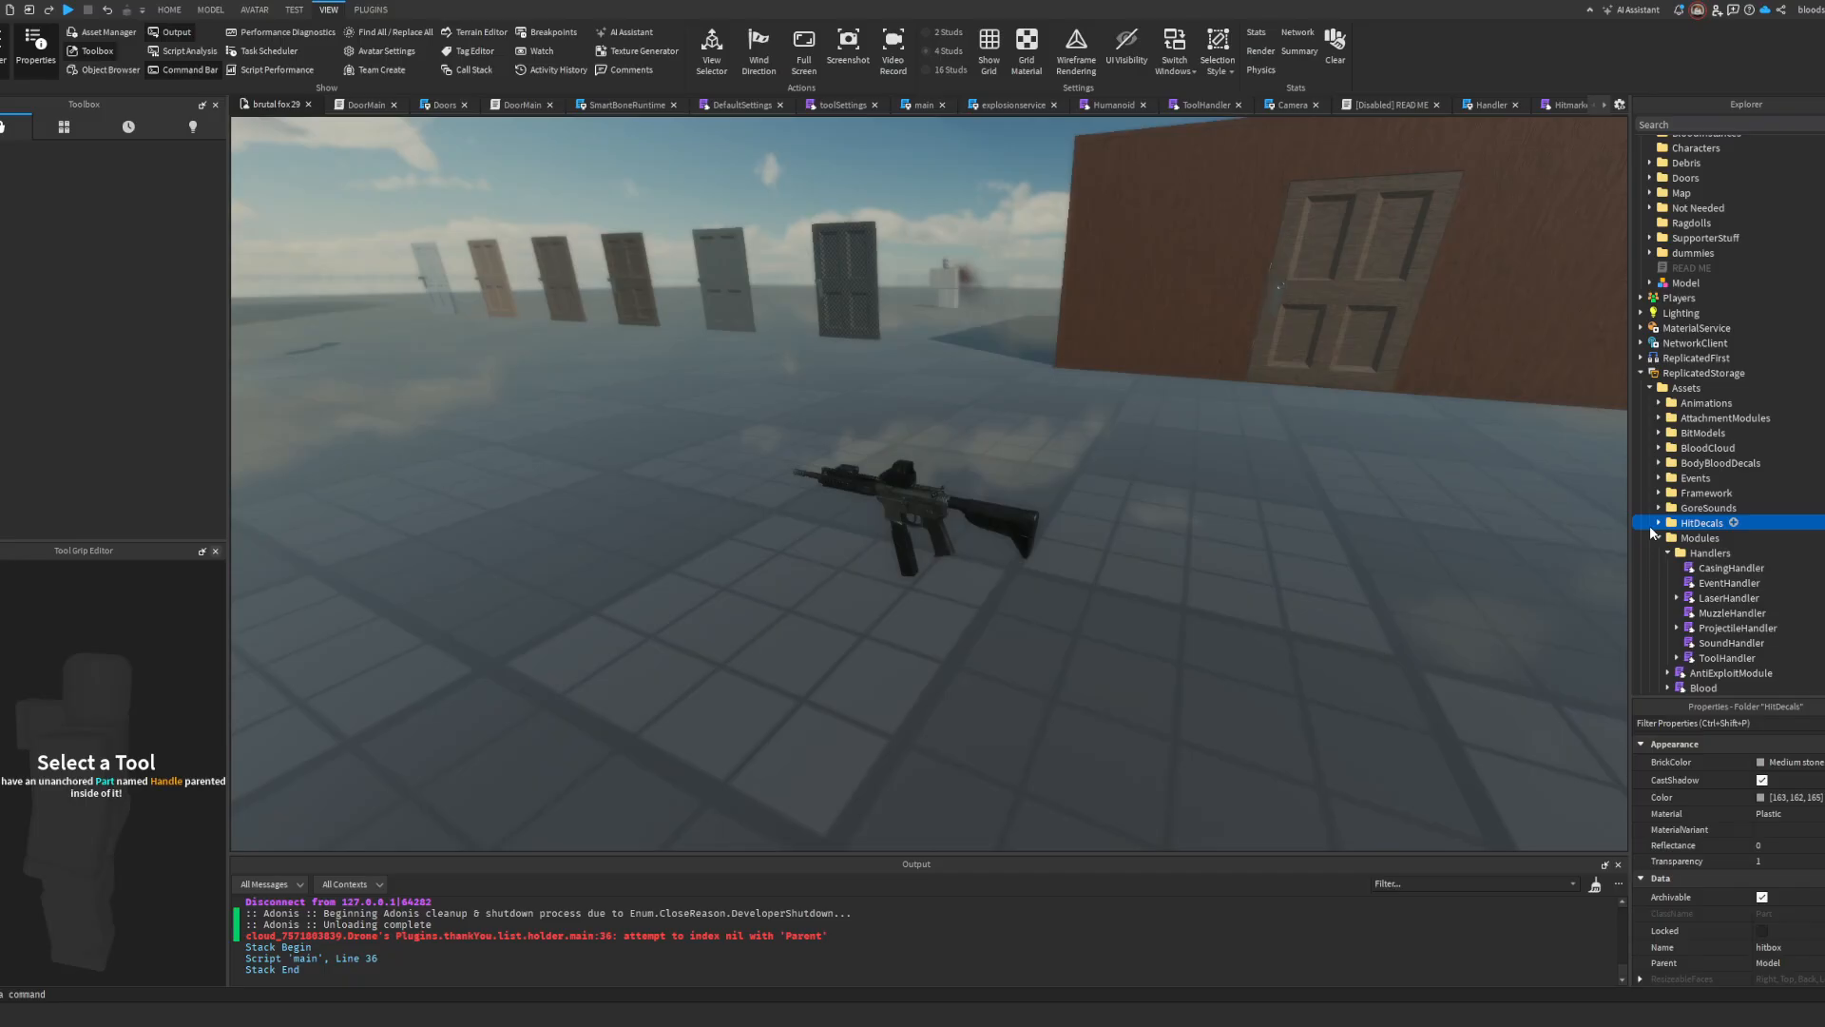
Step: Move the M4A1 model from the ItemModels folder in ServerStorage's Assets into the Workspace
scroll(1673, 492, "down", 10)
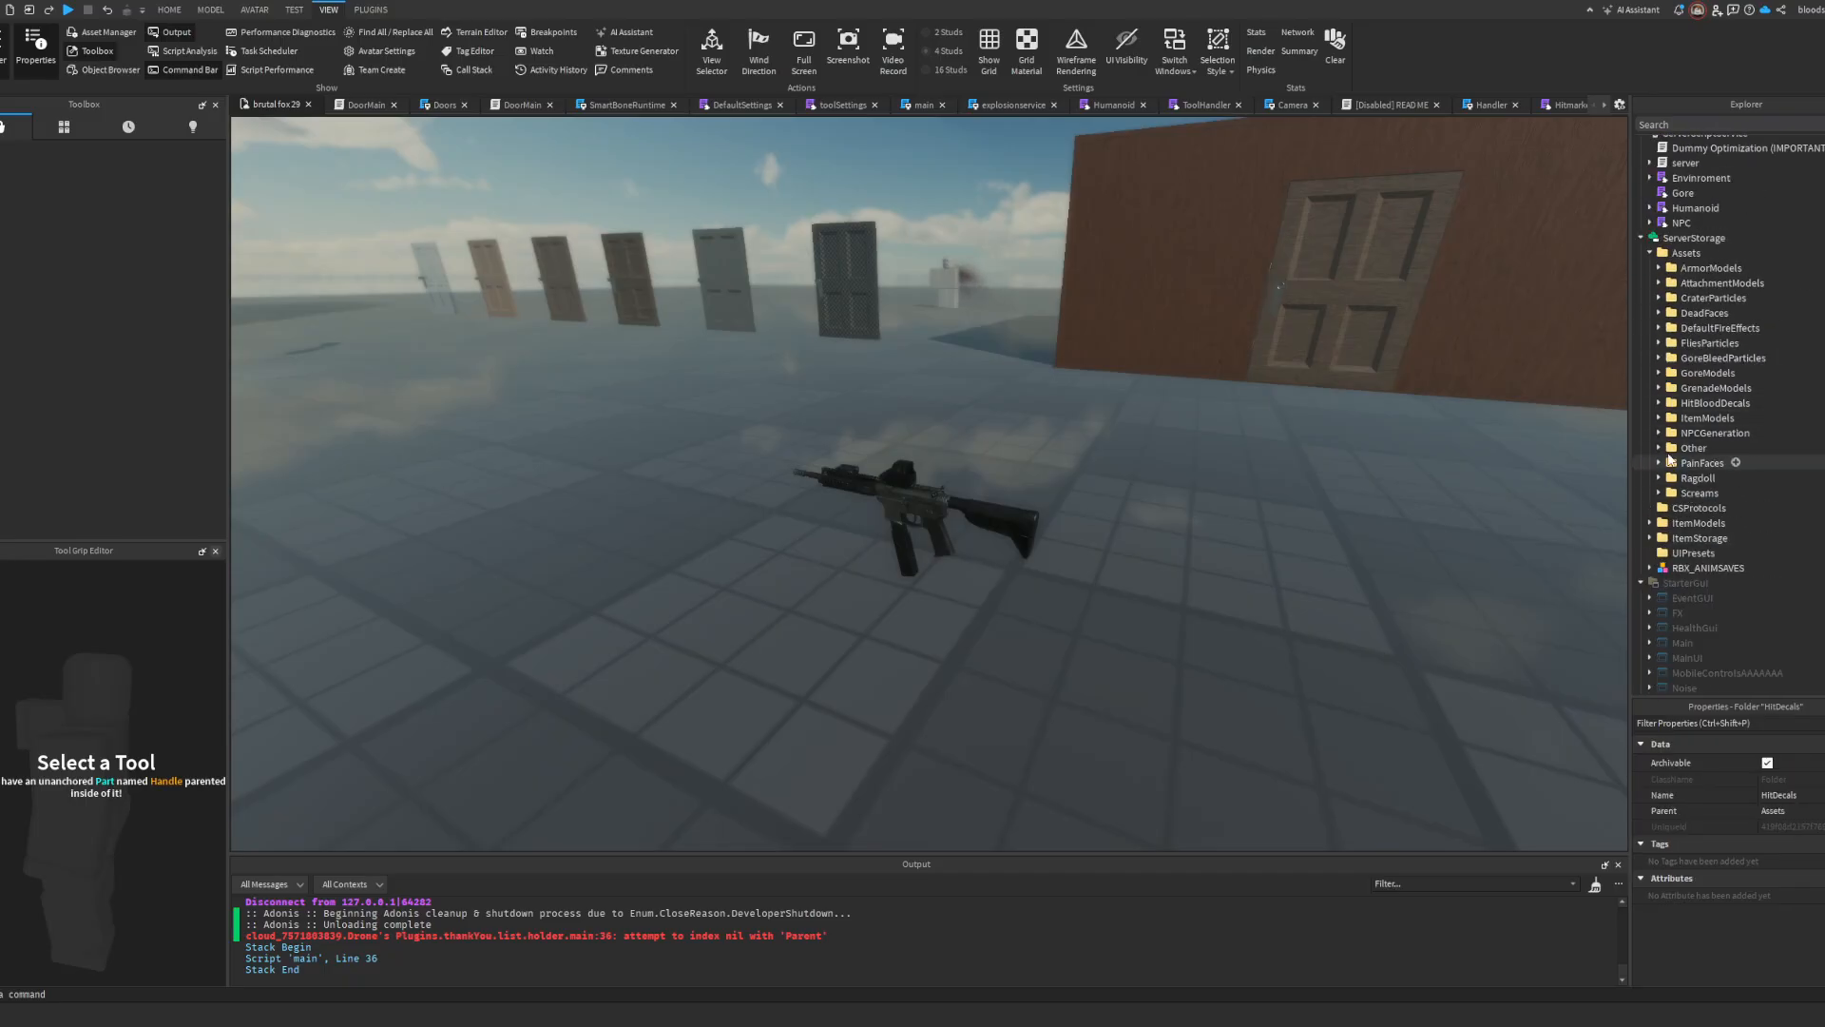
scroll(1696, 452, "down", 1)
left_click(1659, 374)
scroll(1711, 436, "down", 4)
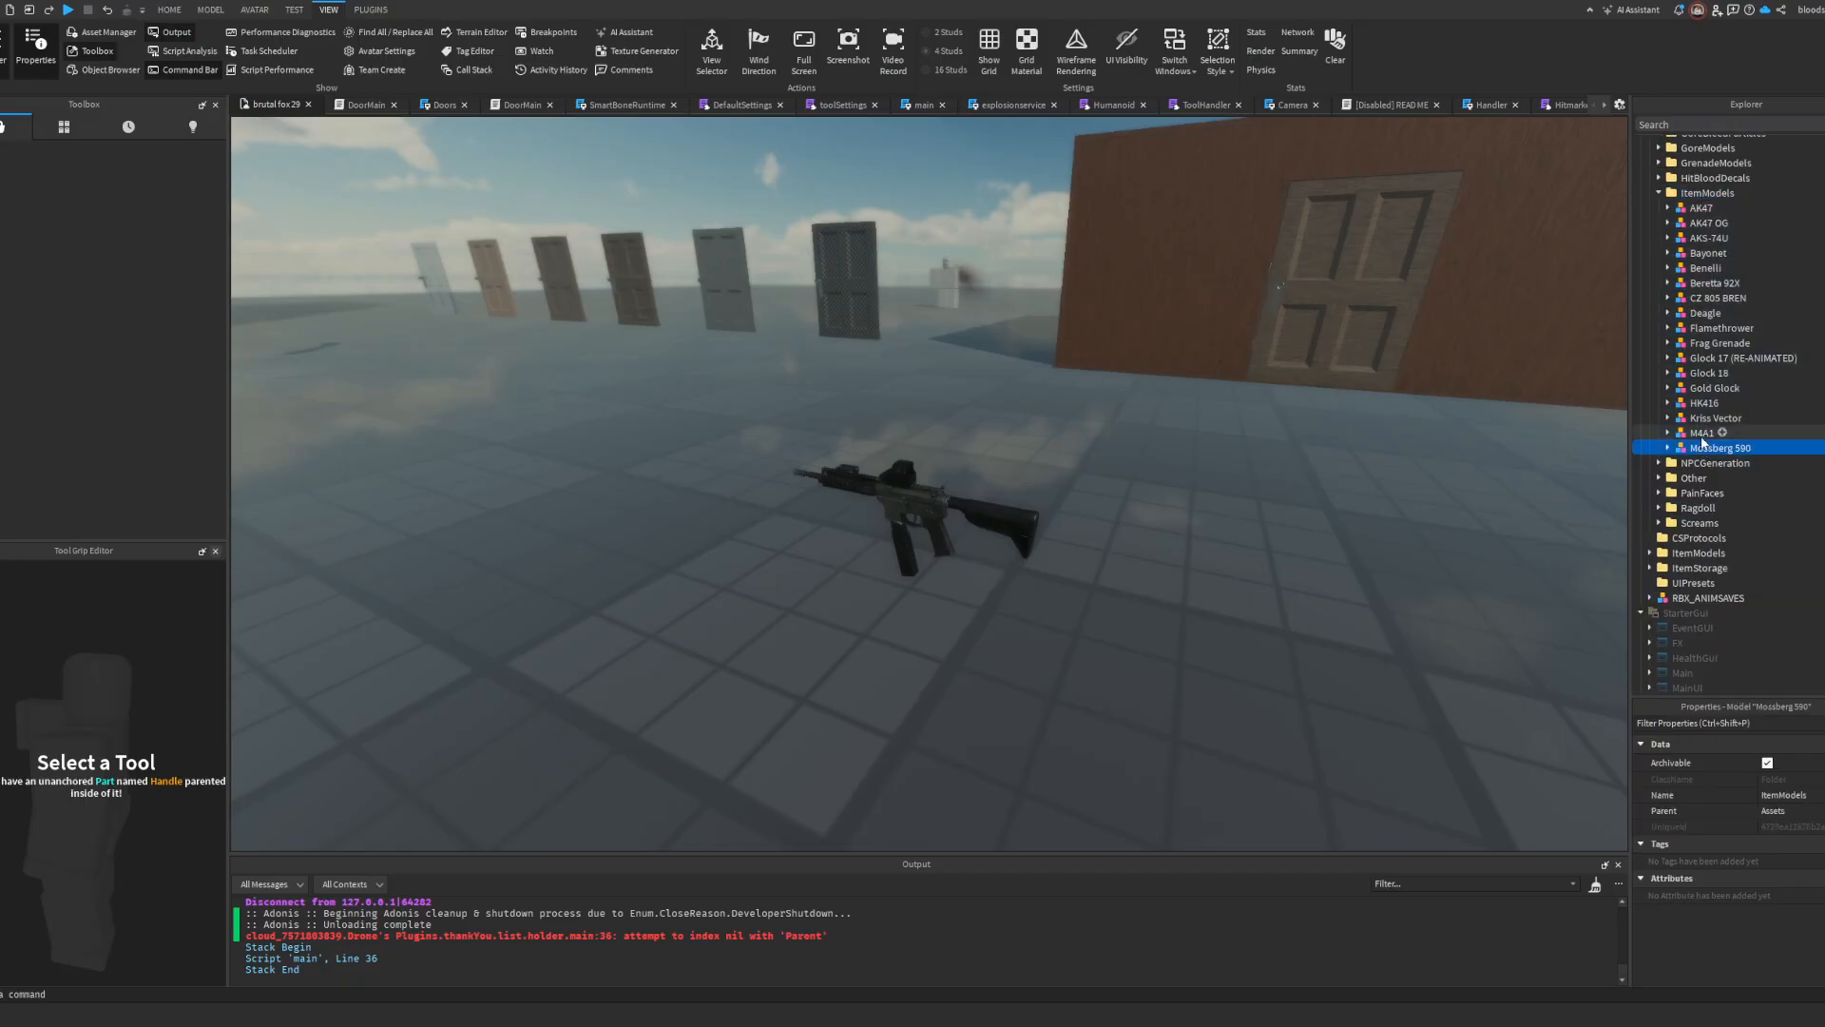
left_click_drag(1702, 436, 1698, 130)
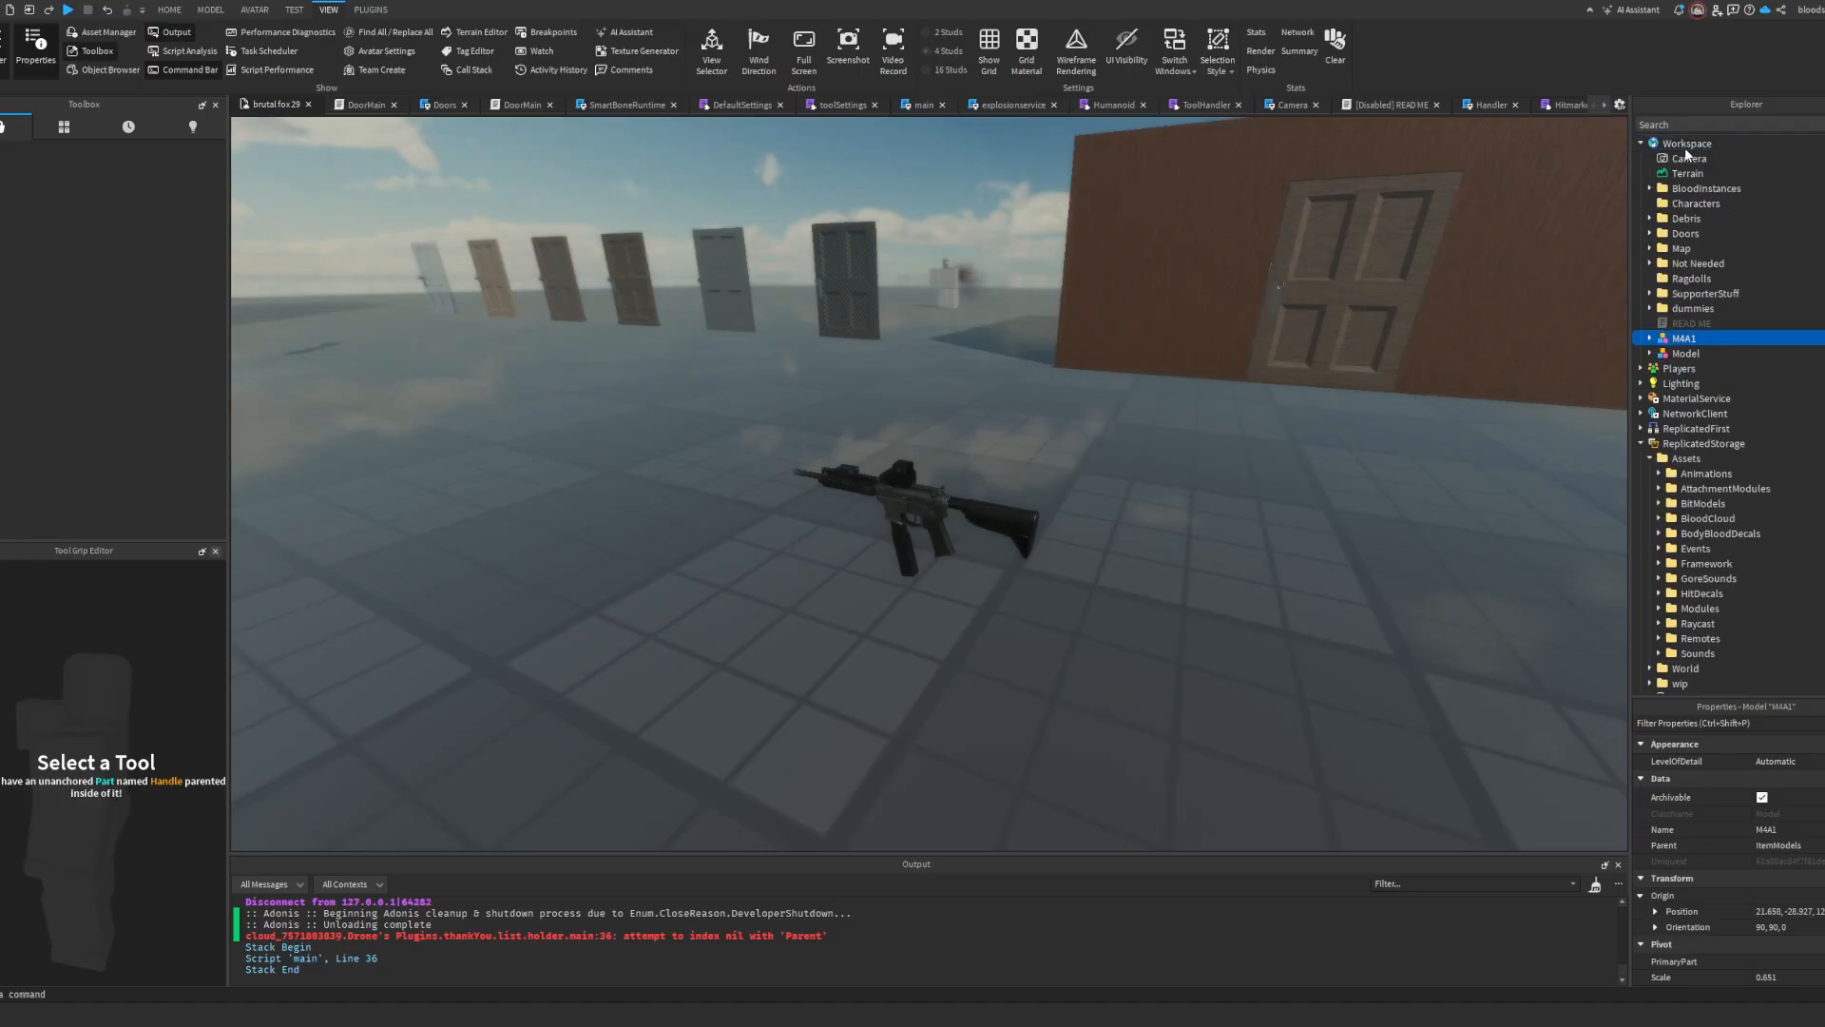
Step: Bring the M4A1 over to the inserted rifle and rotate it so both guns stand parallel, side by side
key("f")
right_click_drag(1166, 408, 1282, 346)
left_click(1219, 346)
scroll(1280, 346, "up", 4)
left_click_drag(1066, 477, 1052, 383)
right_click_drag(1053, 382, 1053, 382)
left_click_drag(1052, 382, 1053, 383)
key("e")
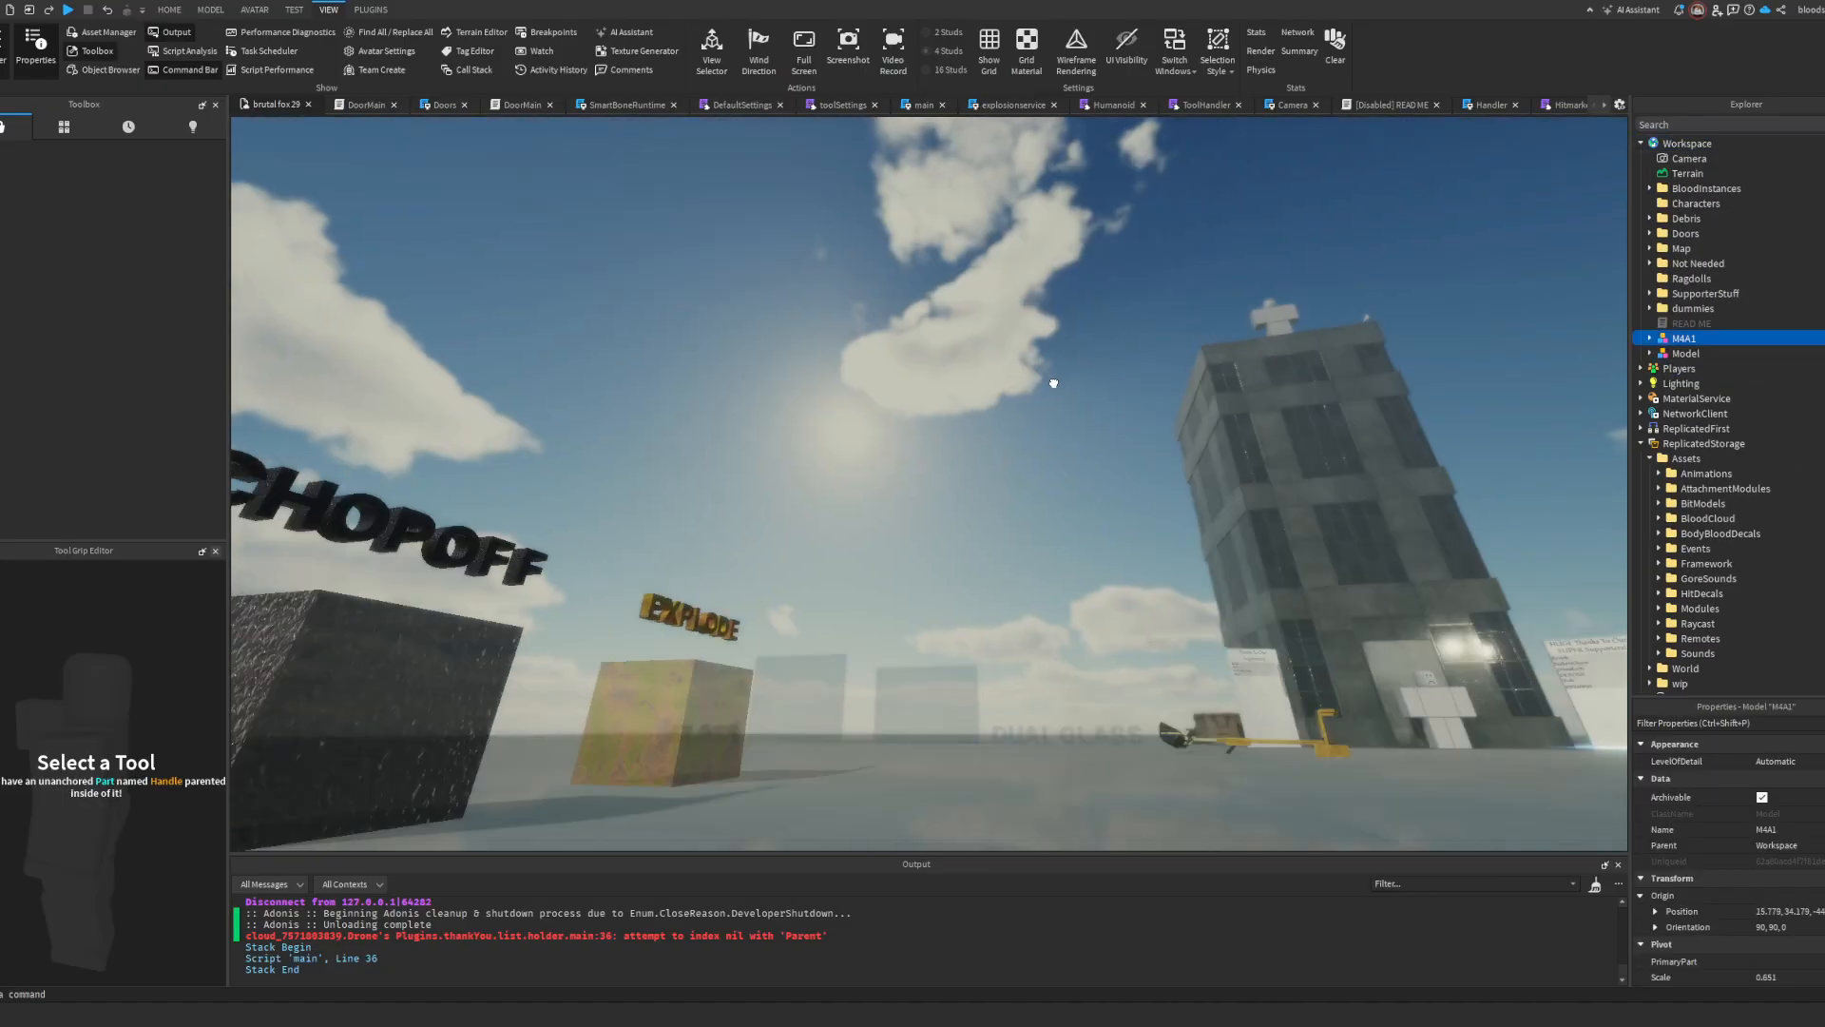
right_click_drag(1053, 383, 1052, 383)
key("w")
left_click_drag(1052, 383, 908, 653)
right_click_drag(907, 652, 908, 652)
key("w")
left_click_drag(907, 652, 745, 615)
key("r")
key("t")
key("w")
right_click_drag(745, 615, 745, 615)
key("s")
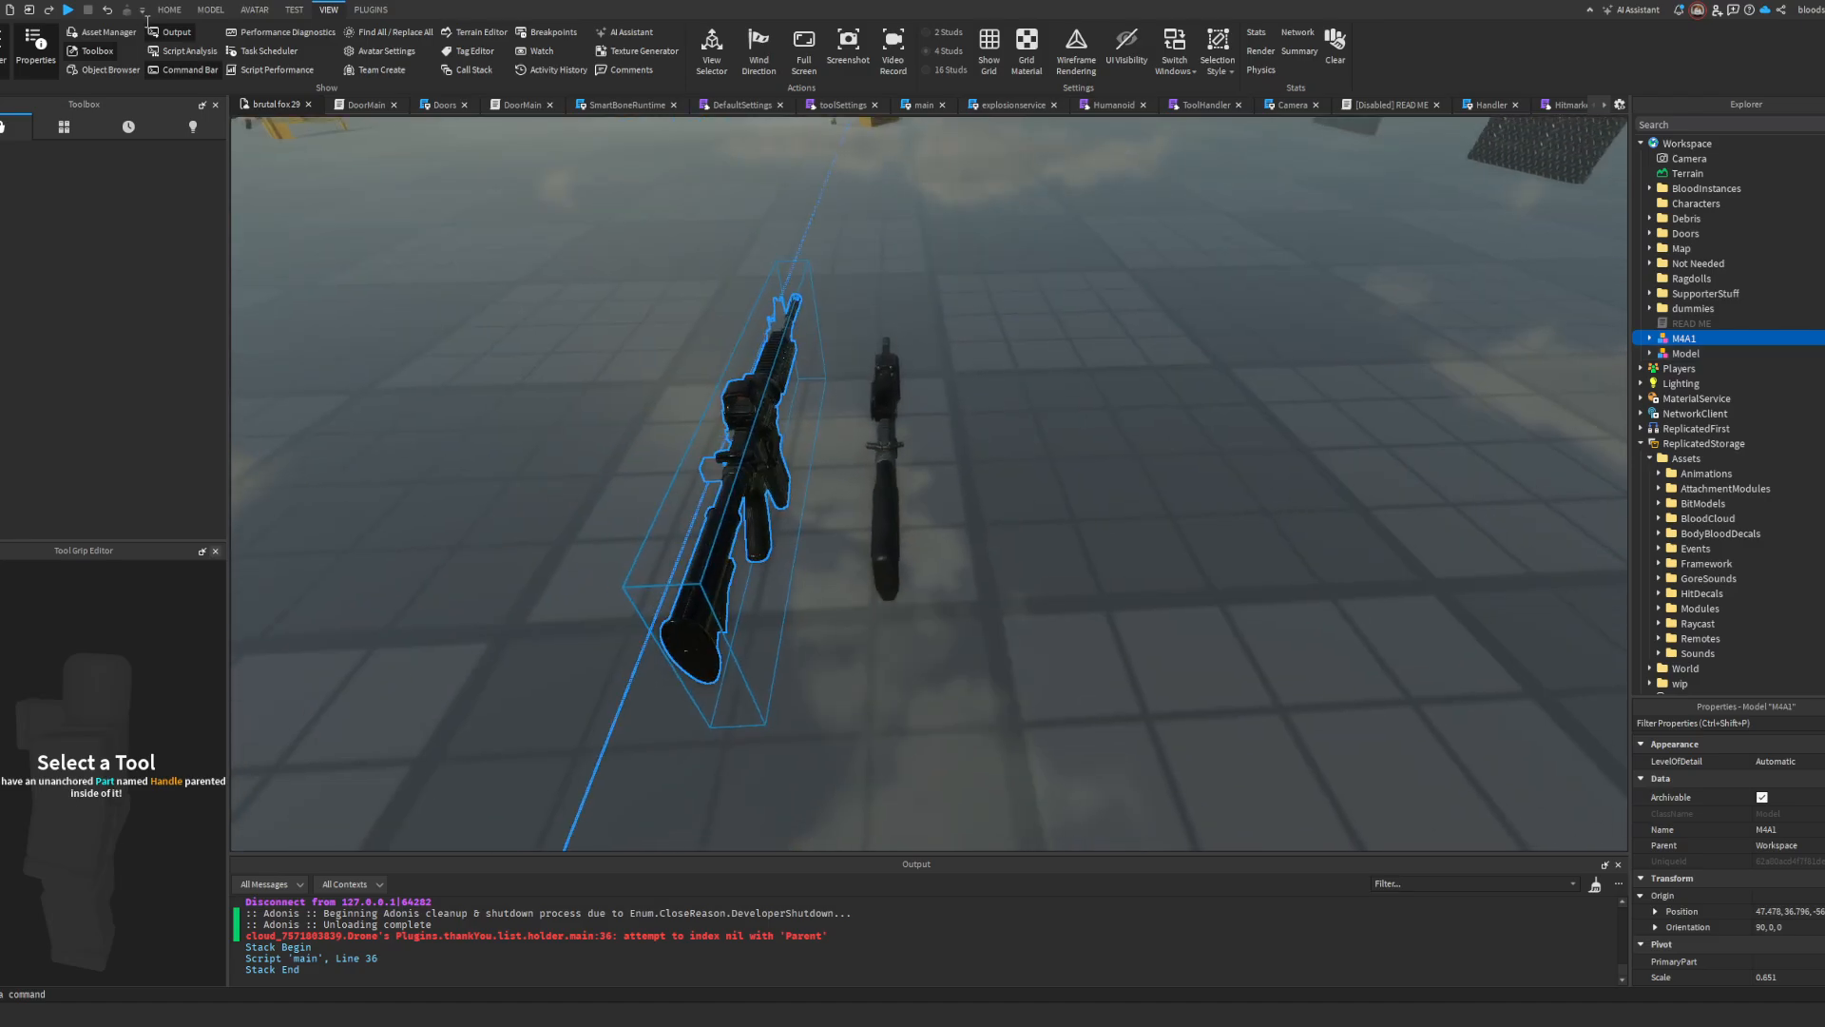
Step: Shift the M4A1 with the Move tool until it overlaps the inserted rifle for a size comparison
left_click(168, 10)
left_click(110, 45)
left_click_drag(897, 419, 1001, 409)
key("a")
right_click_drag(1001, 409, 1001, 409)
key("a")
mouse_move(884, 416)
left_mouse_down()
mouse_move(910, 413)
mouse_move(888, 412)
left_mouse_up()
key("w")
right_click_drag(887, 412, 888, 412)
key("s")
left_click_drag(711, 386, 714, 395)
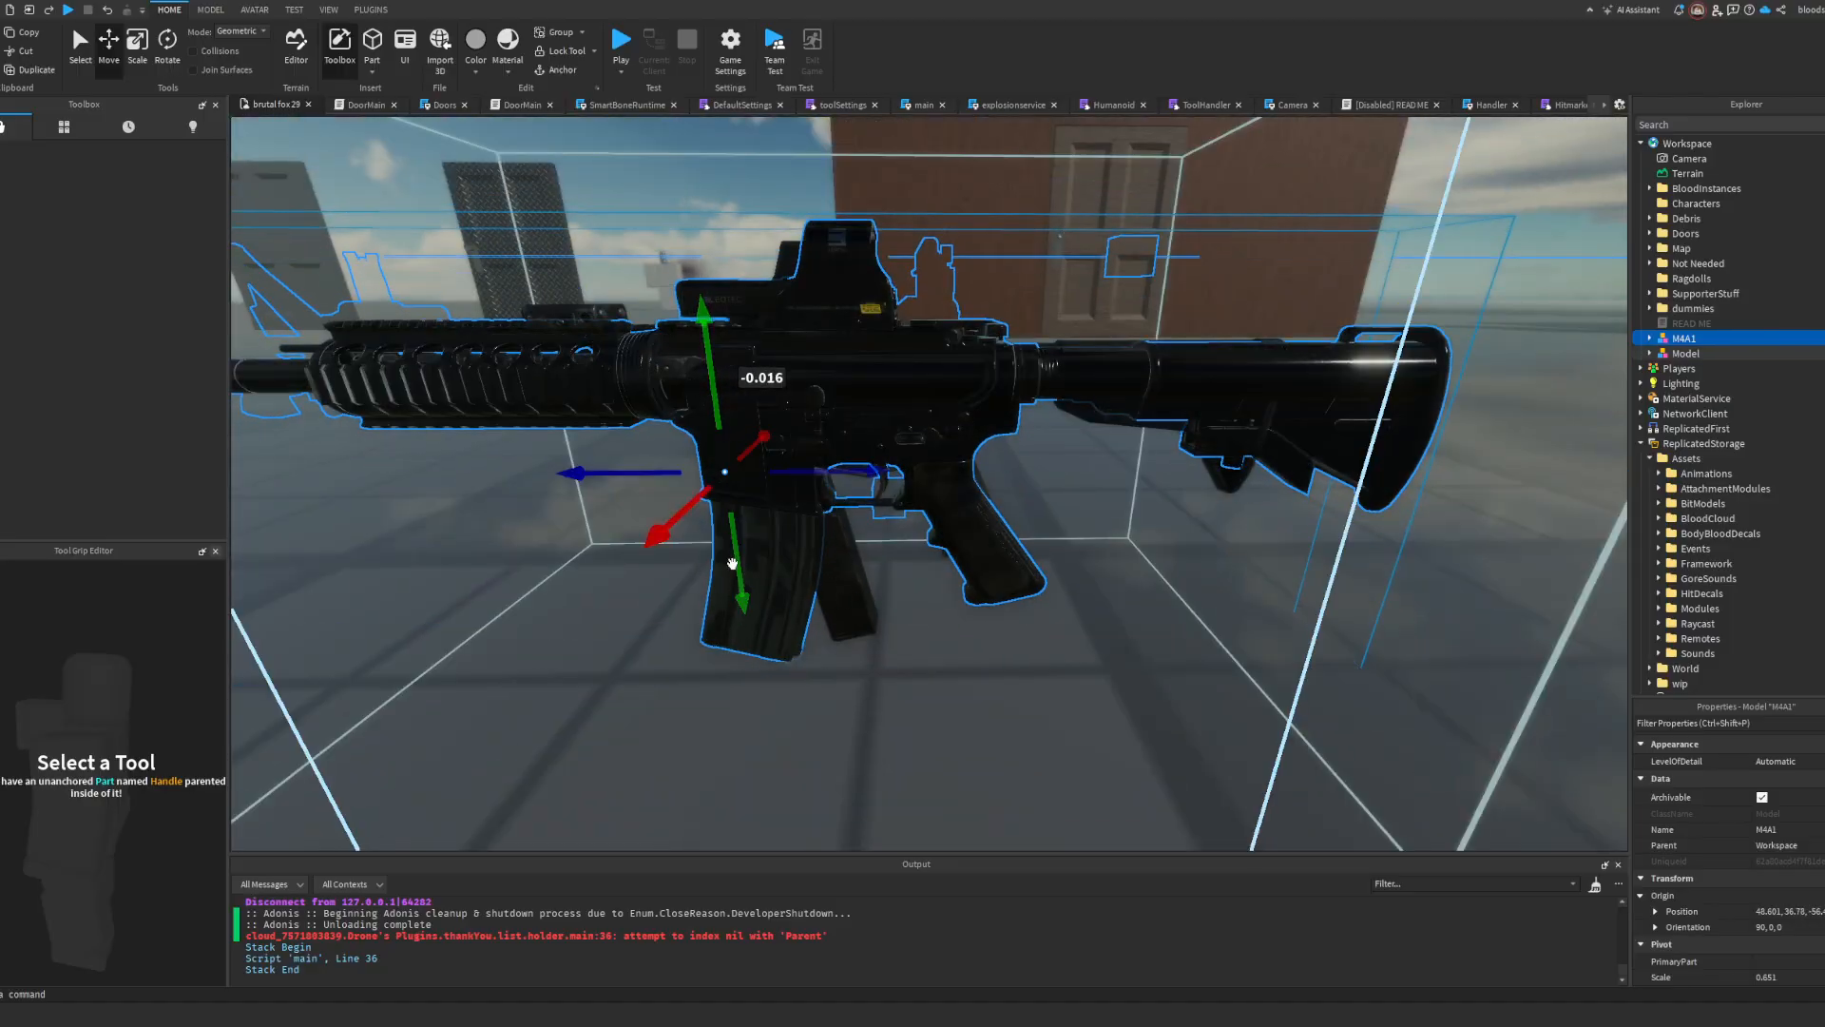
Step: Inspect the magazine submodels inside the M4A1
left_click(1649, 338)
left_click(1698, 428)
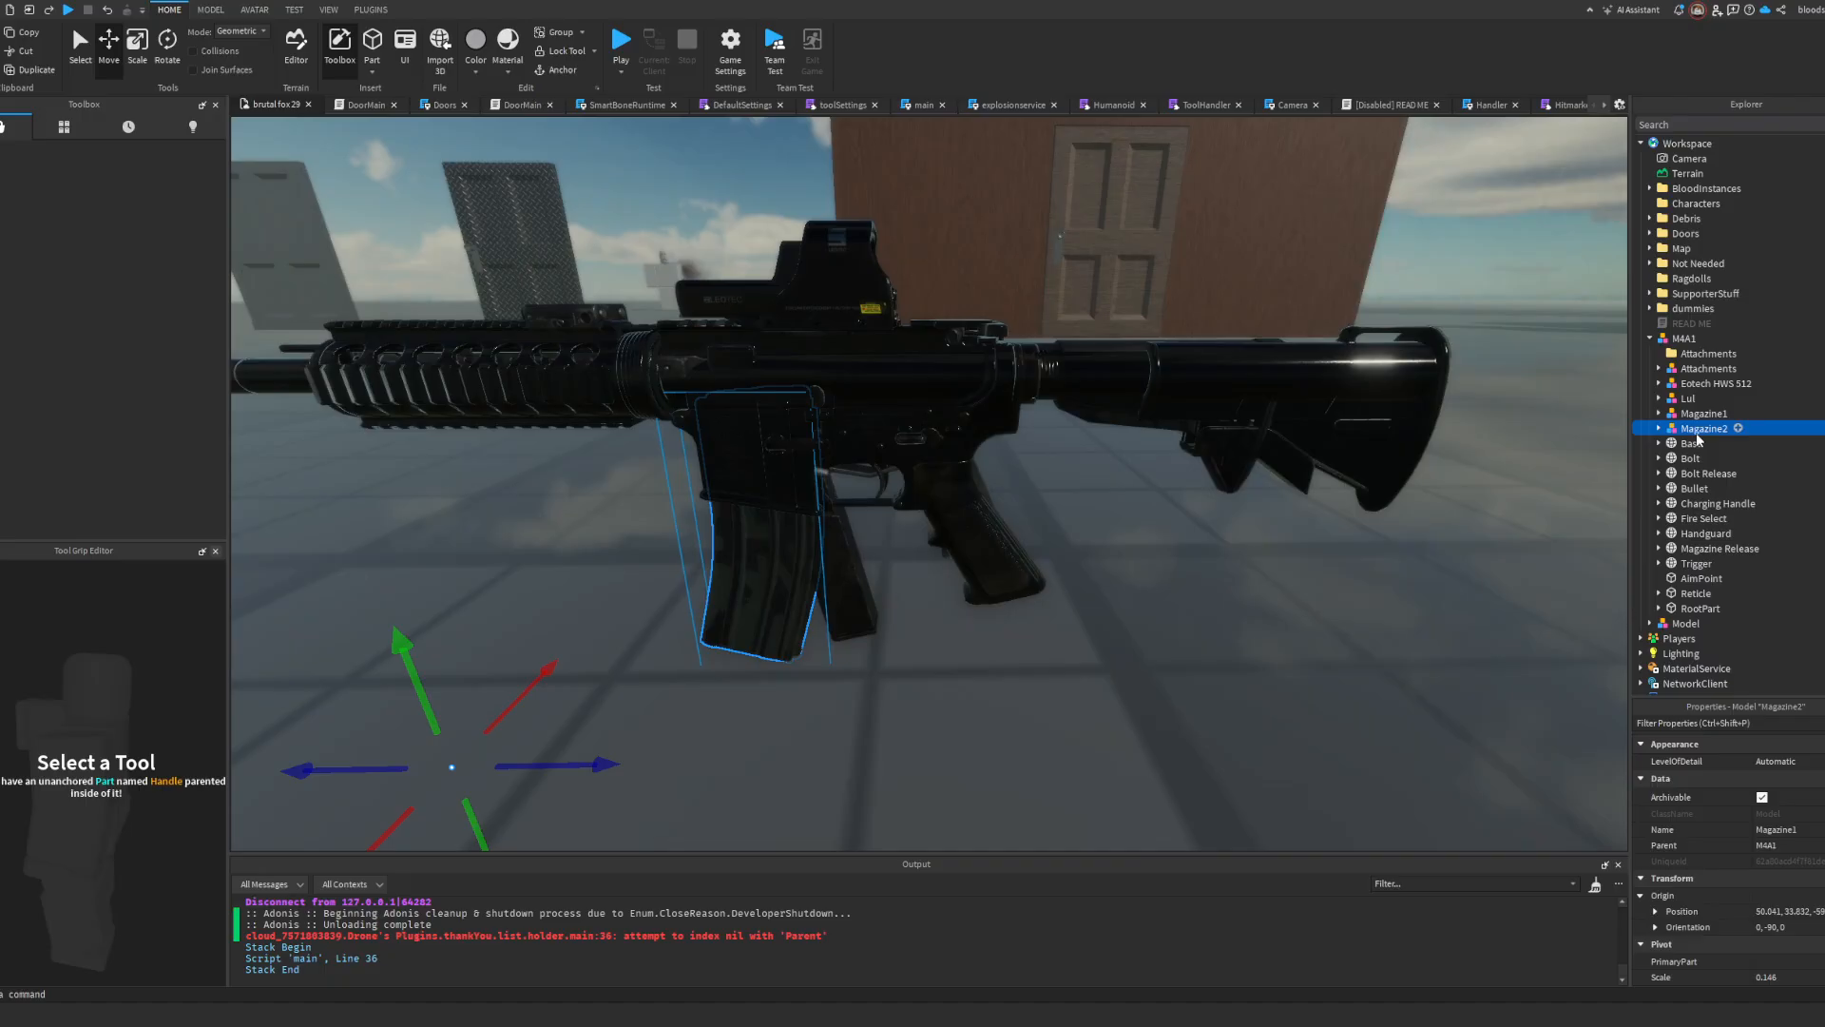
left_click(1001, 517, "alt")
left_click(1649, 338)
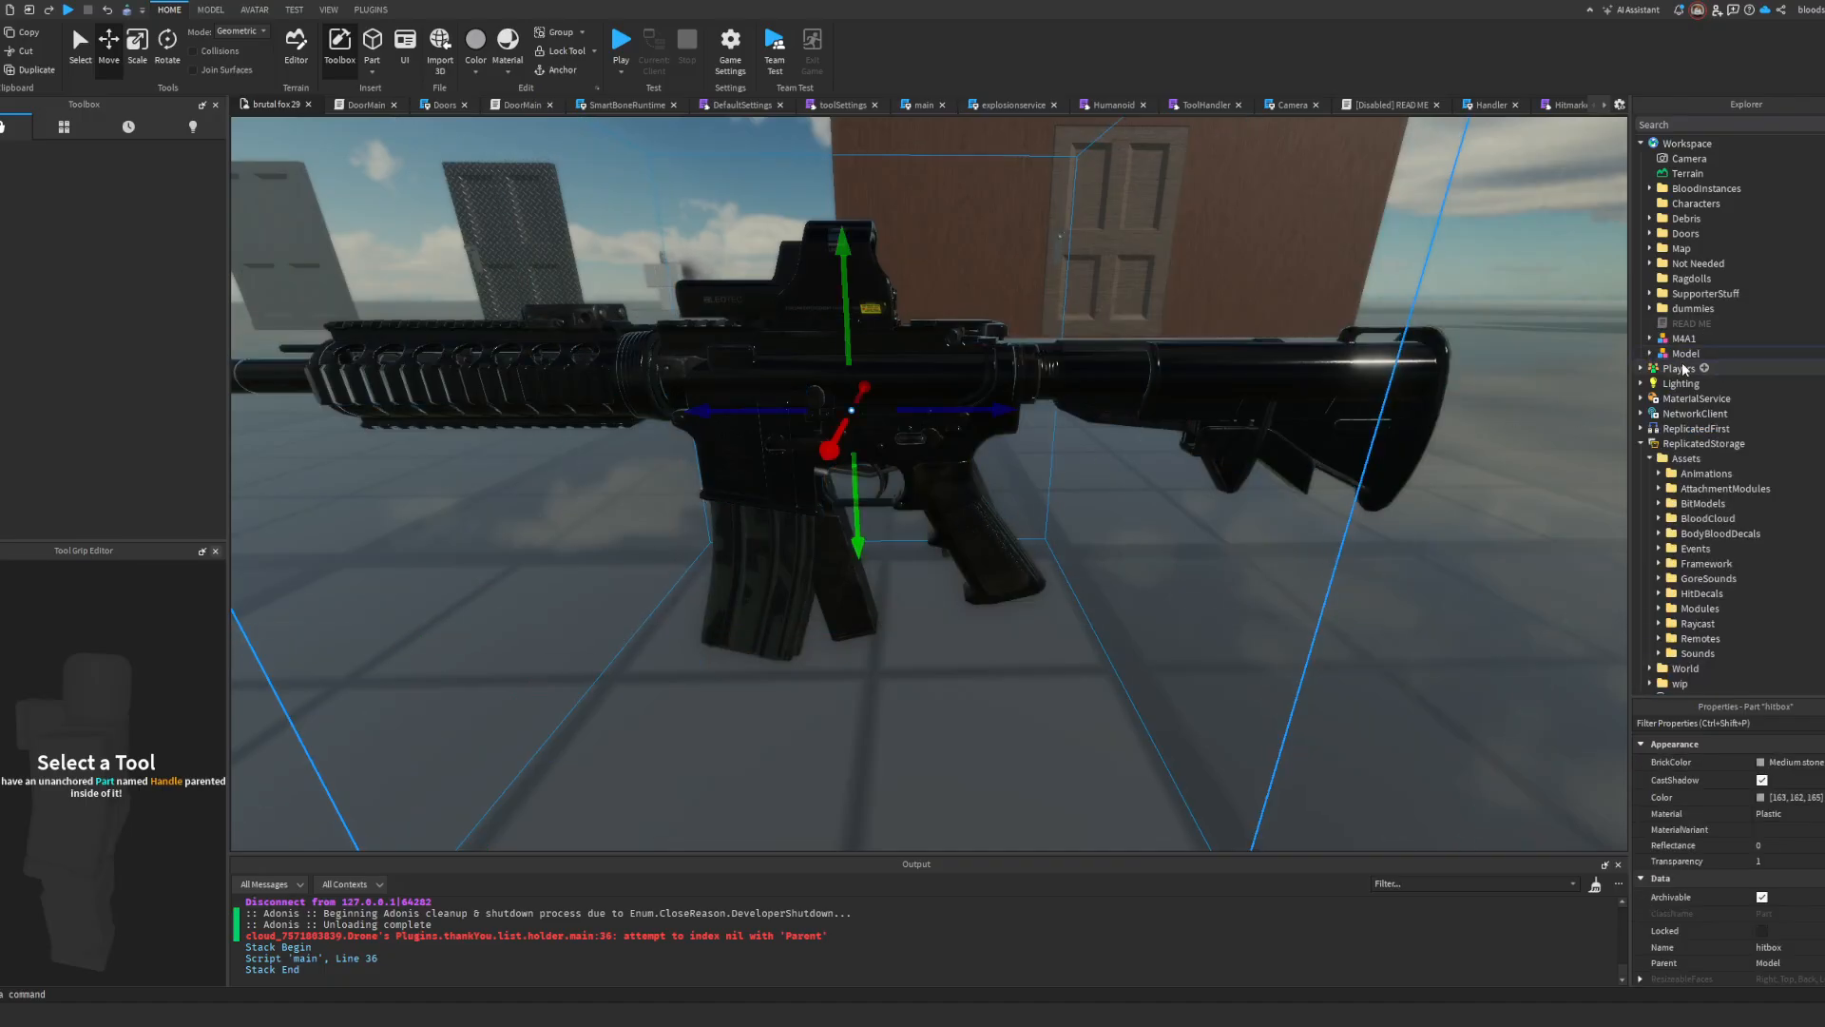
Step: Ungroup all part submodels of the inserted rifle, from m4_7_handguard to mtech_sight, as well as laser_1mw
left_click(1680, 353)
left_click(1649, 353)
left_click(1687, 502)
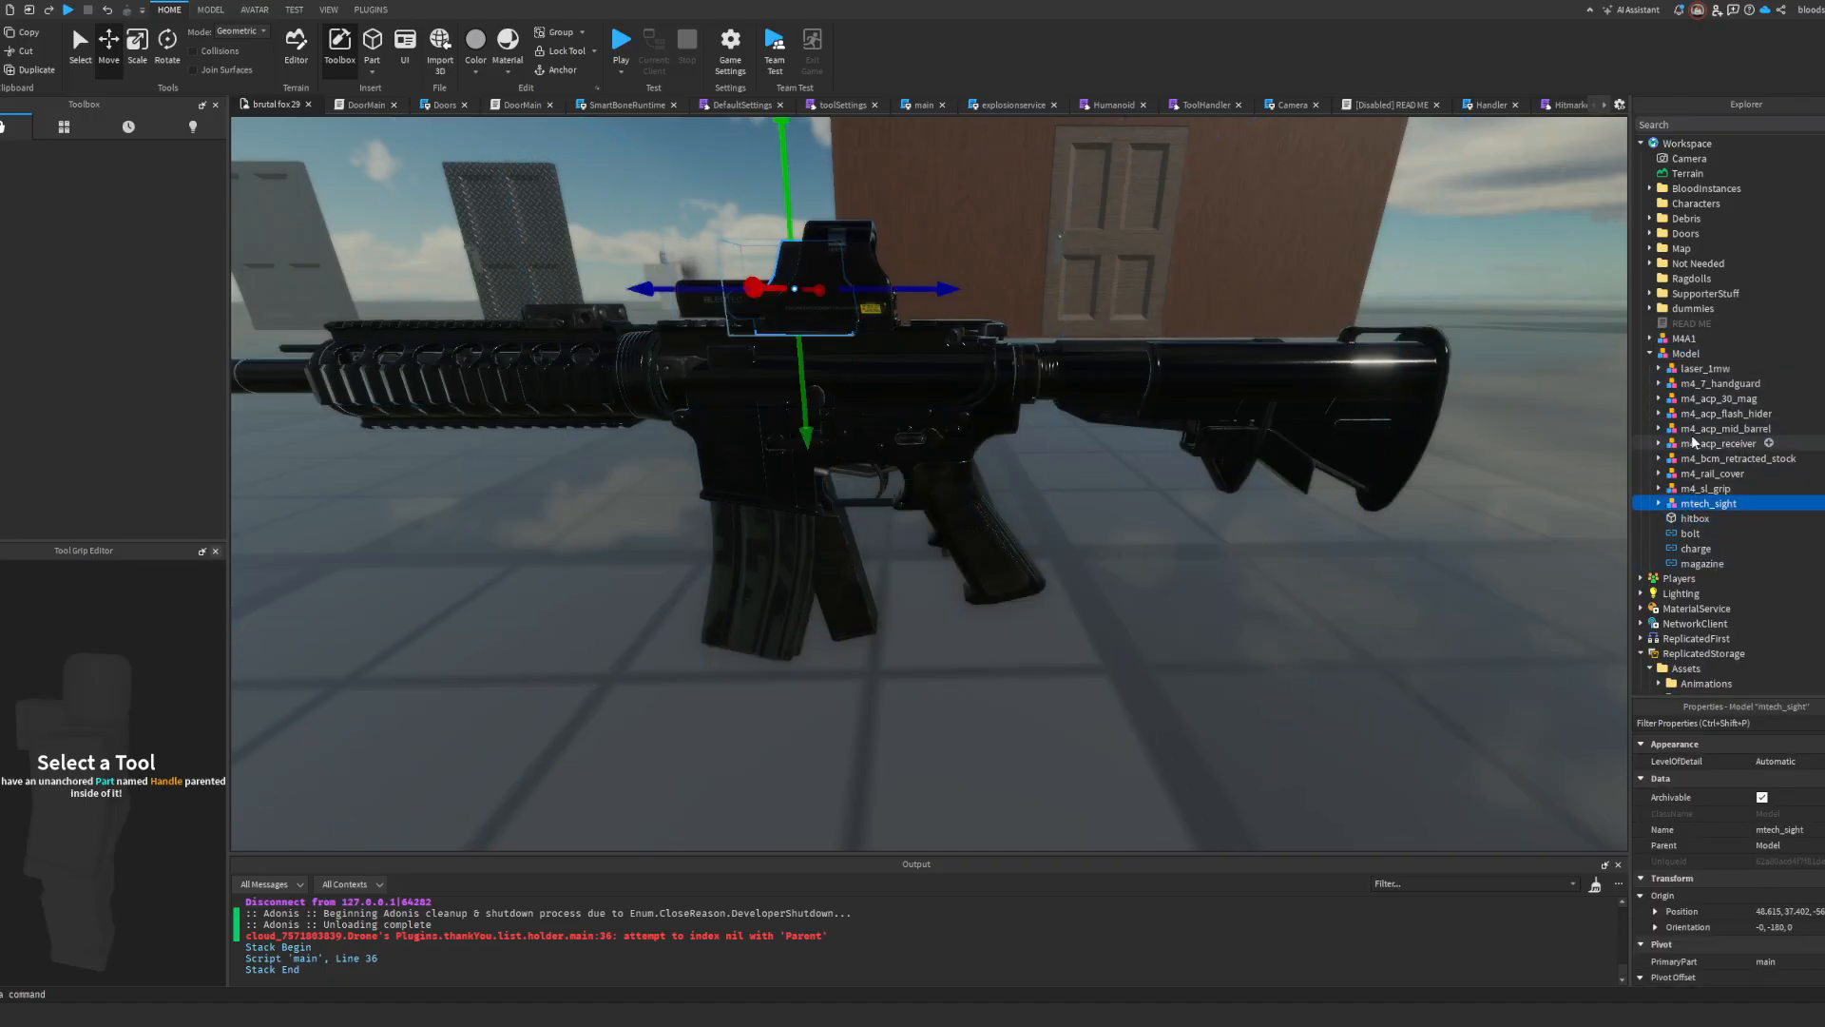
left_click(1719, 383)
key("f")
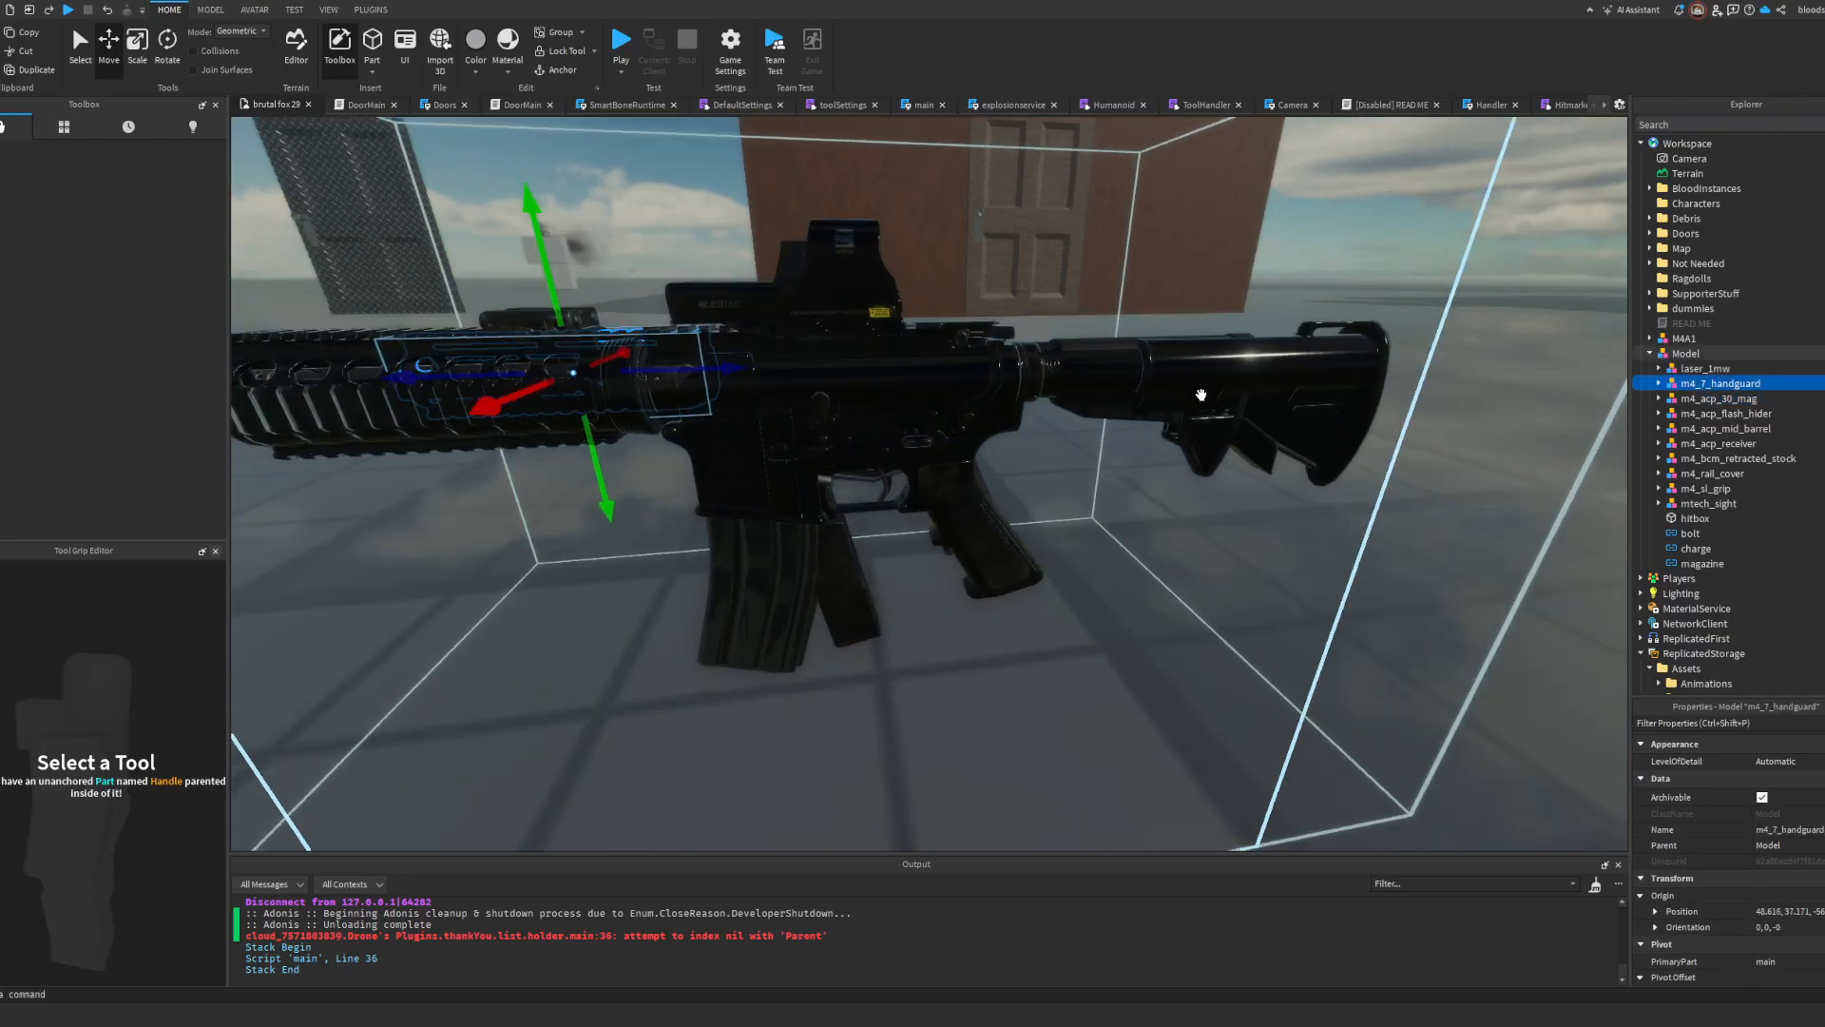
left_click(1688, 504, "shift")
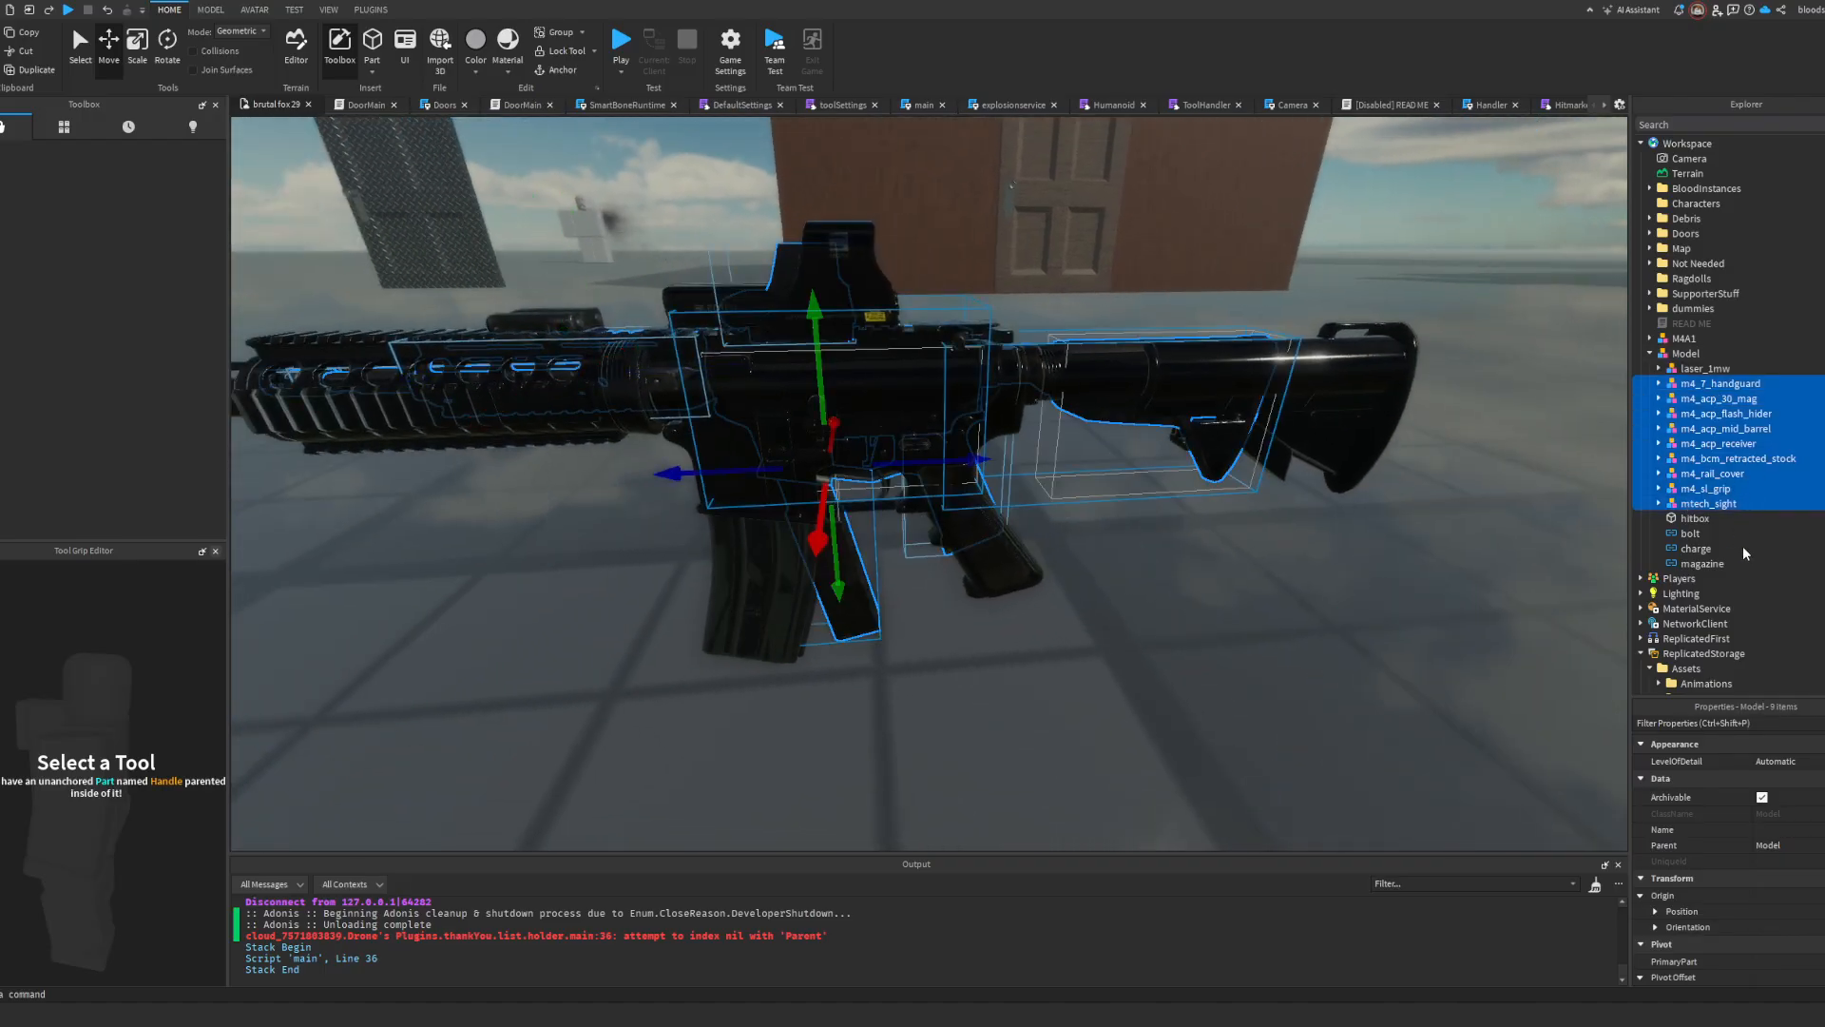
key("ctrl+u")
left_click(1685, 371)
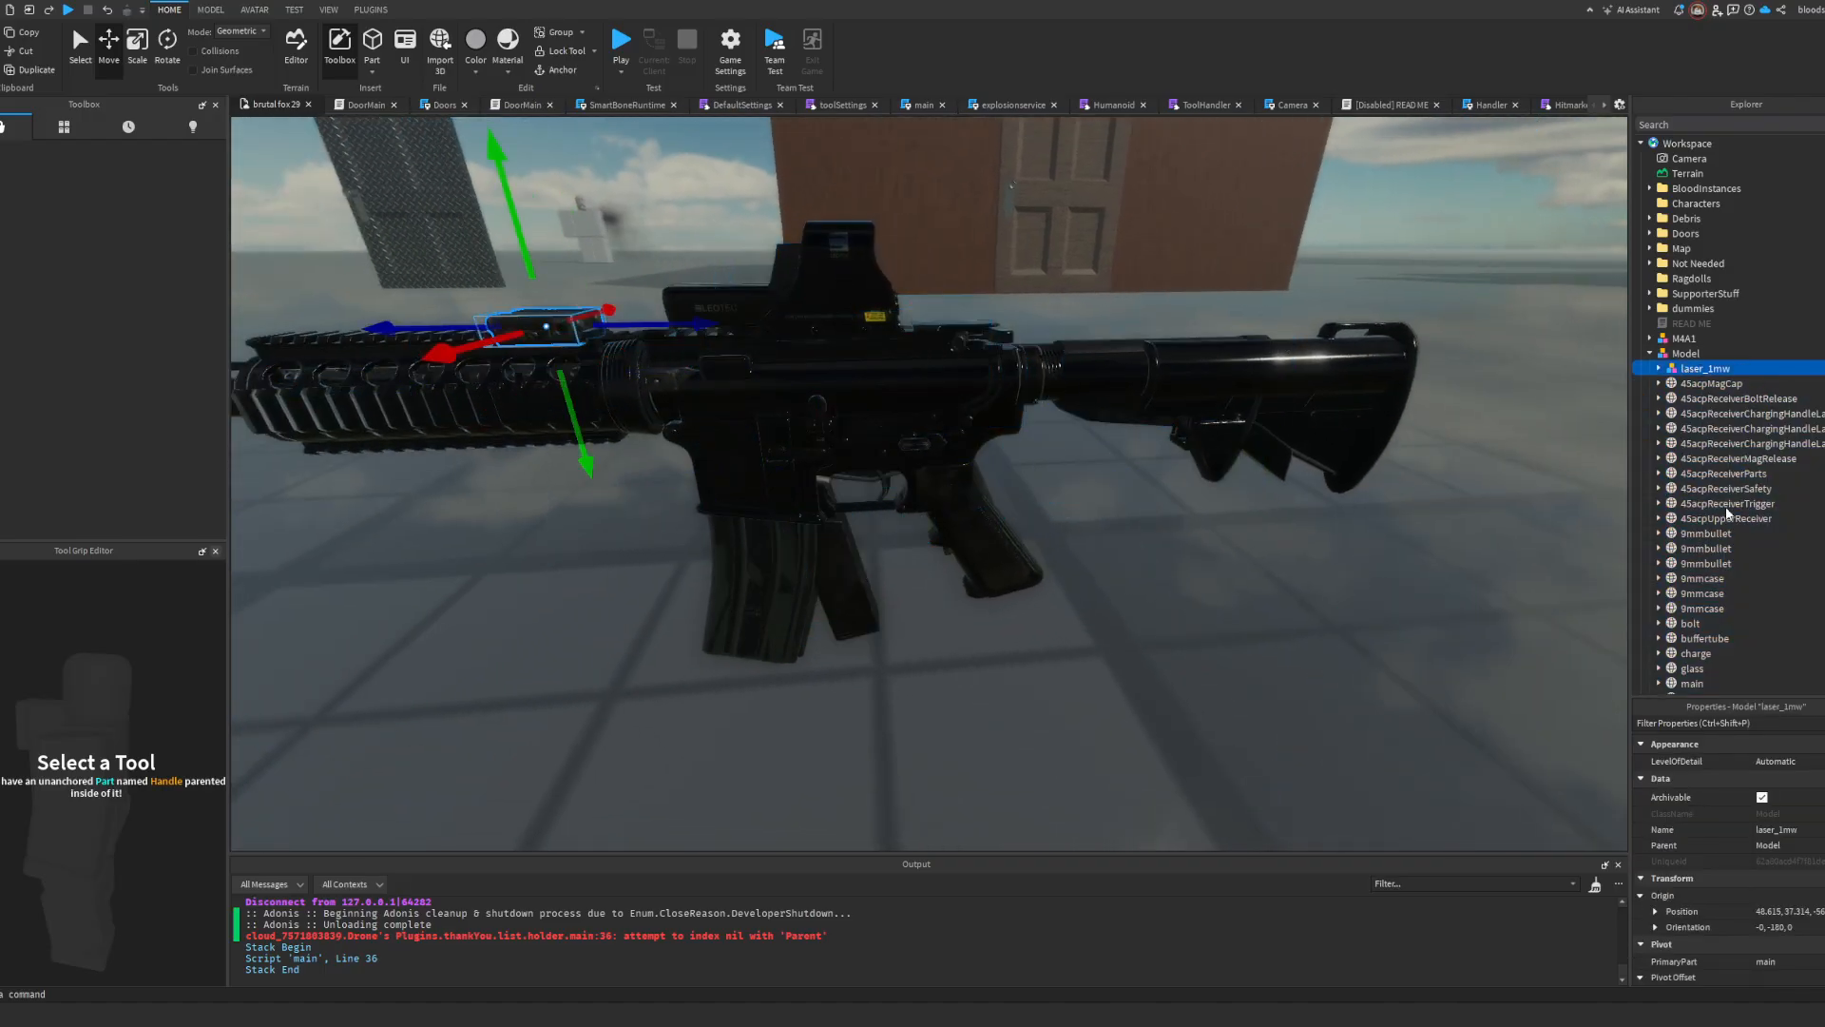
key("ctrl+u")
Step: Move the M4A1 away from the inserted rifle so the two guns no longer overlap
scroll(1677, 327, "up", 10)
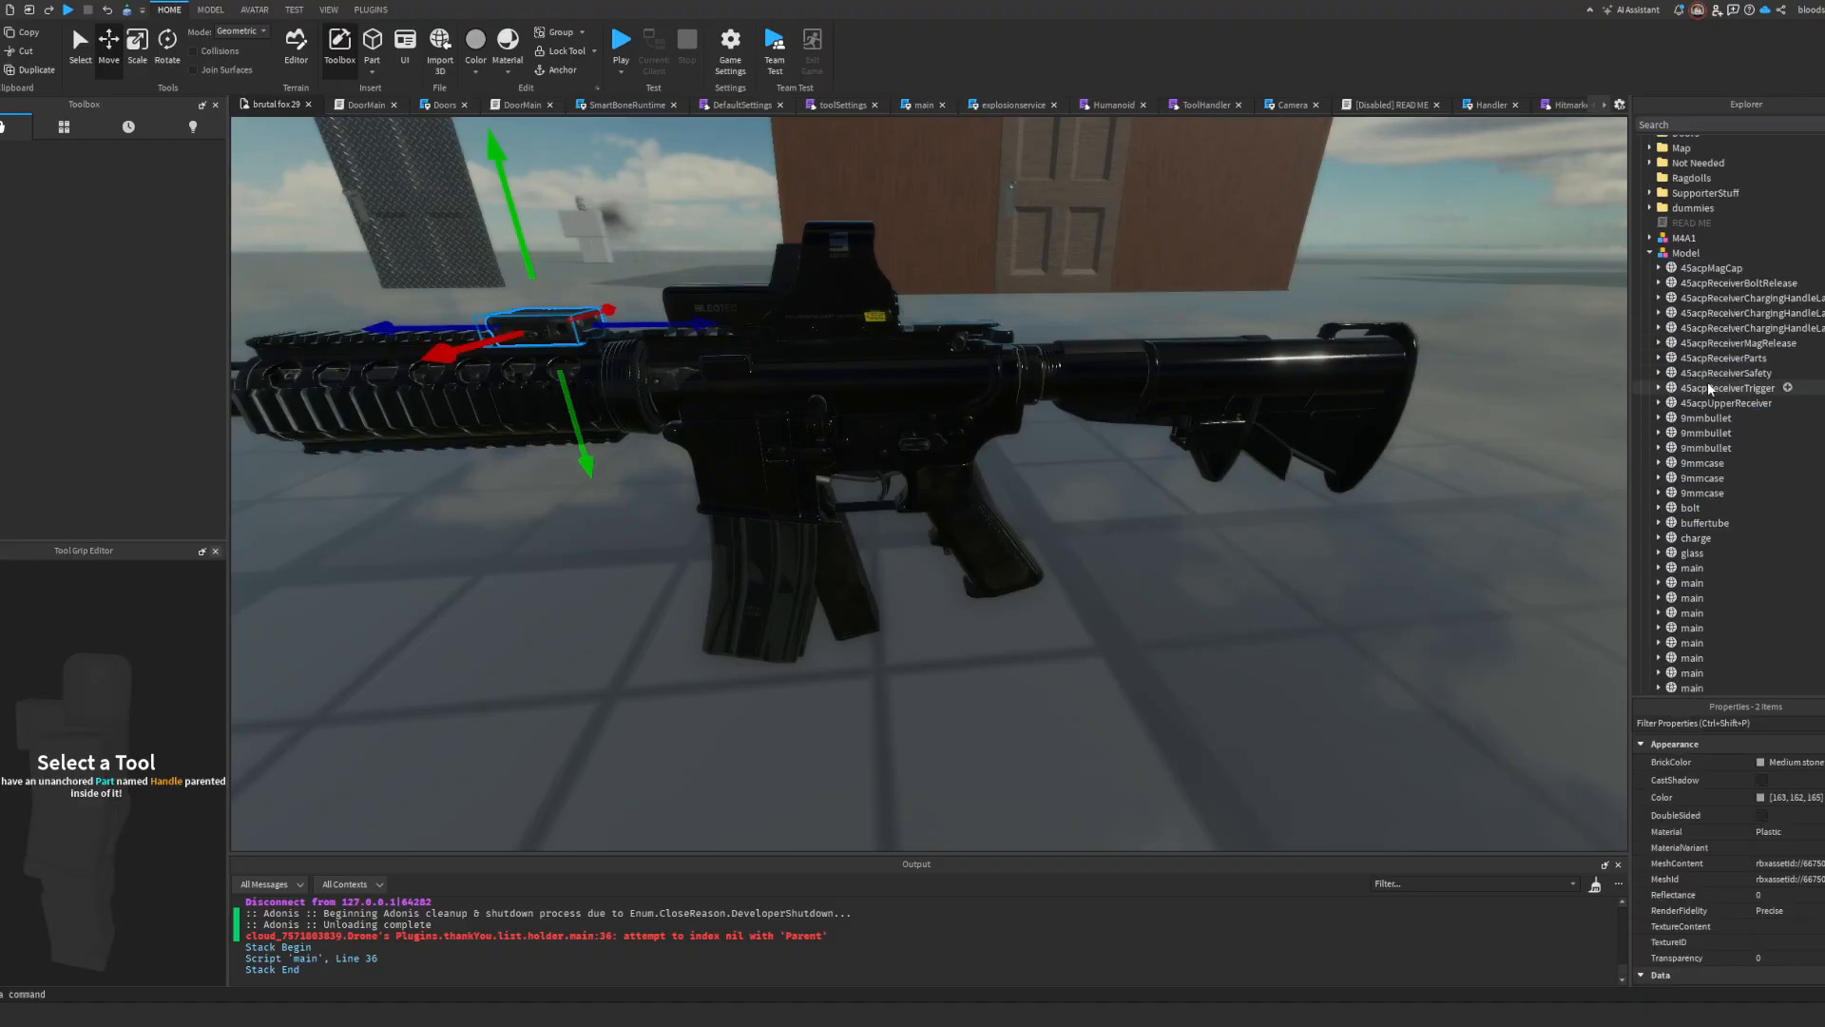
scroll(1664, 587, "down", 3)
left_click(1706, 495)
key("f")
right_click_drag(1314, 419, 1315, 419)
key("s")
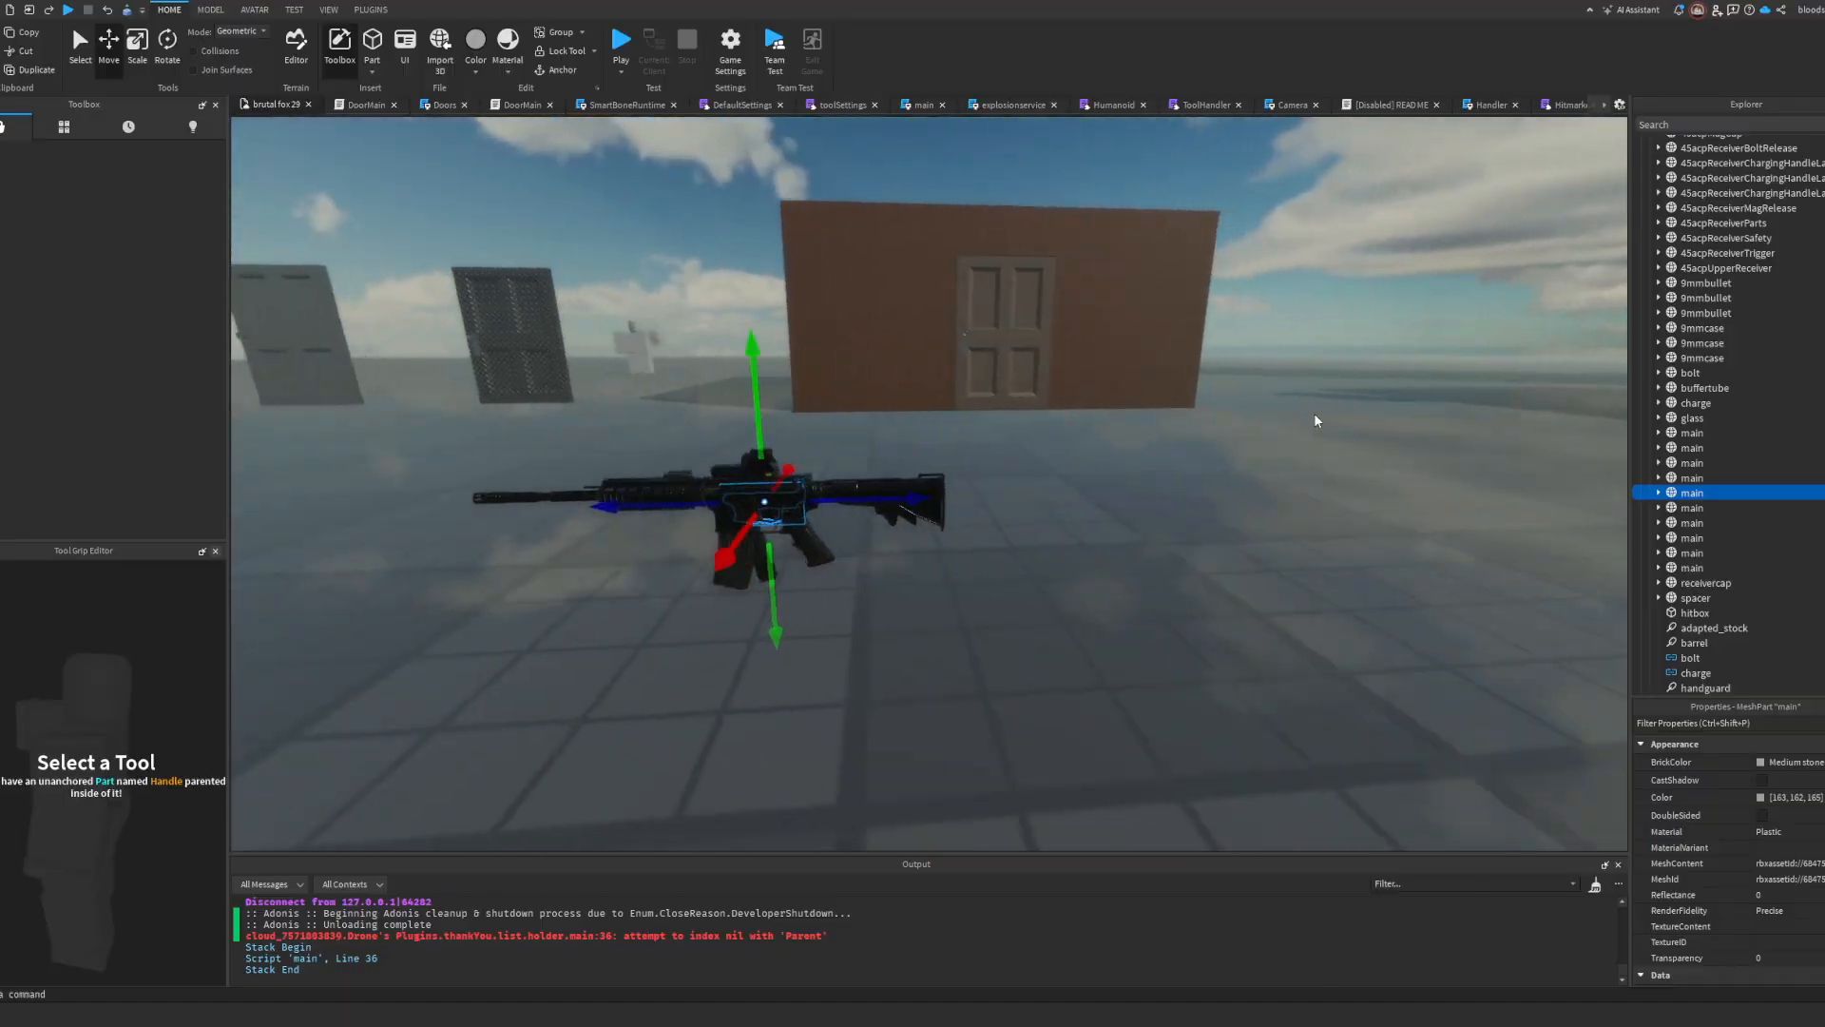
key("w")
left_click(1687, 437)
key("f")
left_click_drag(1394, 448, 1422, 465)
key("d")
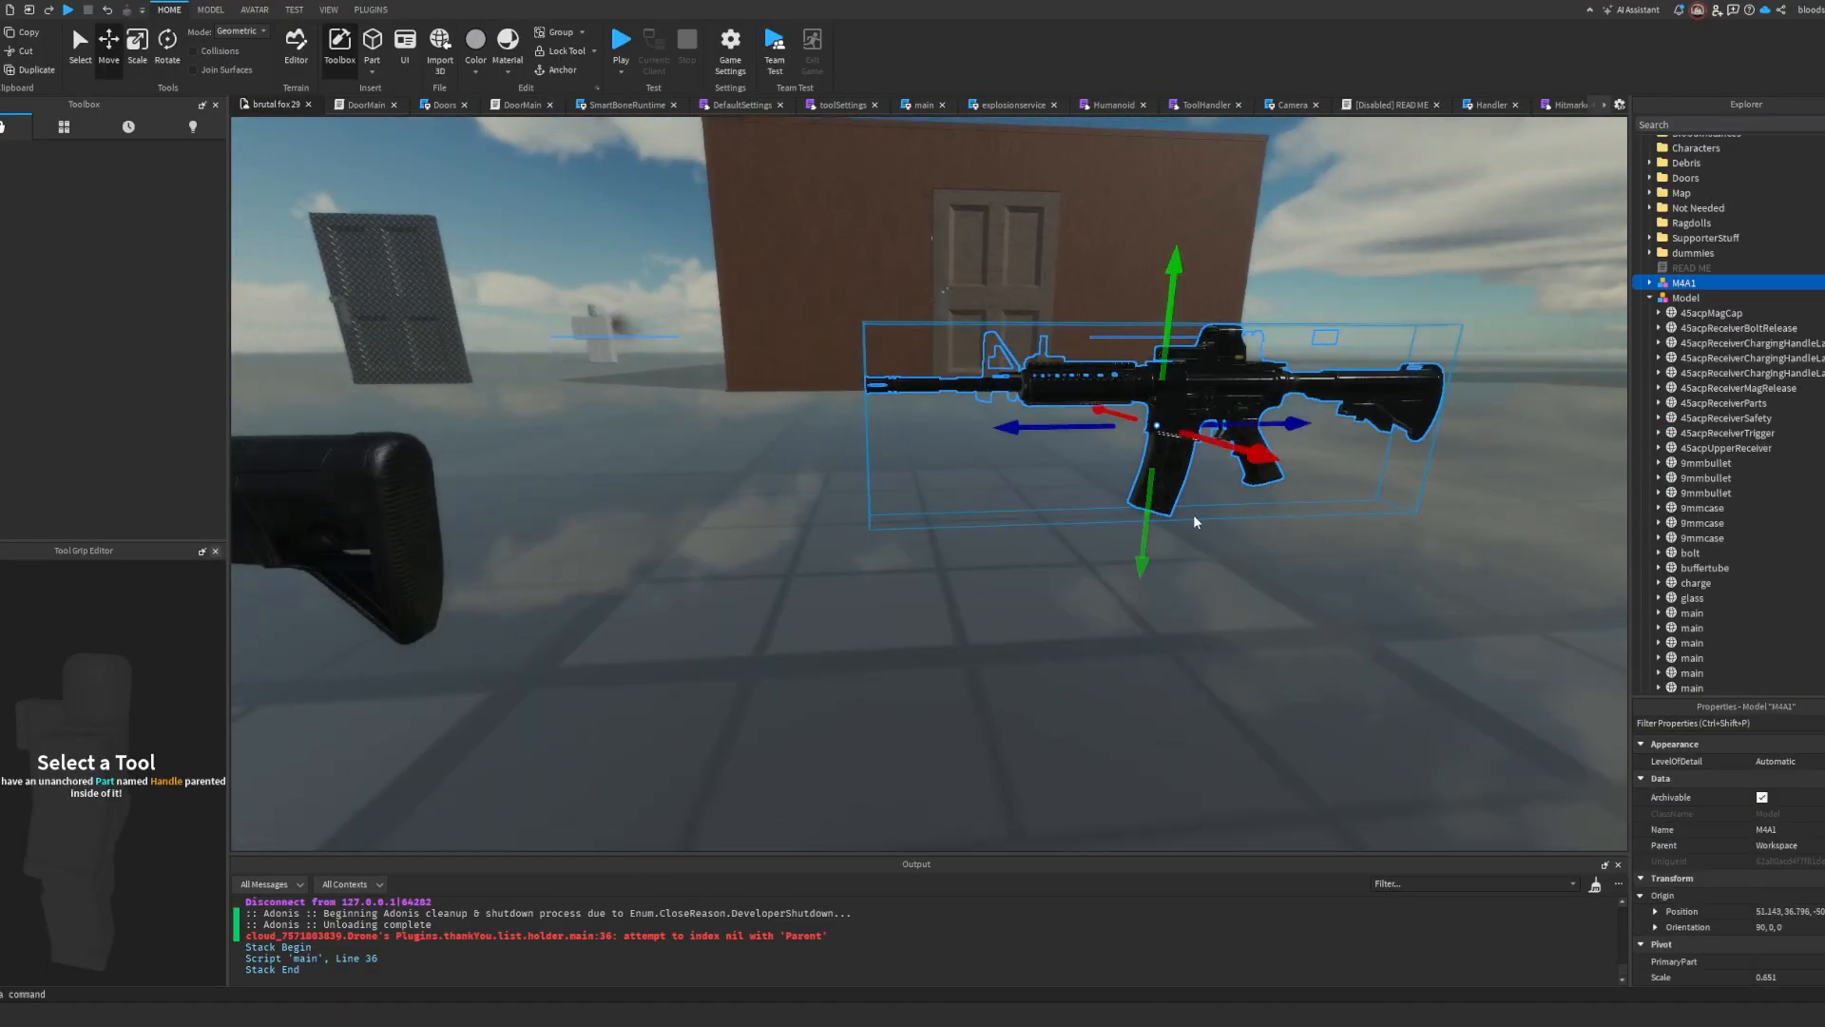
key("a")
Step: Delete the hitbox part and all joints from adapted_stock to top_rail in the inserted rifle model
left_click(1039, 541)
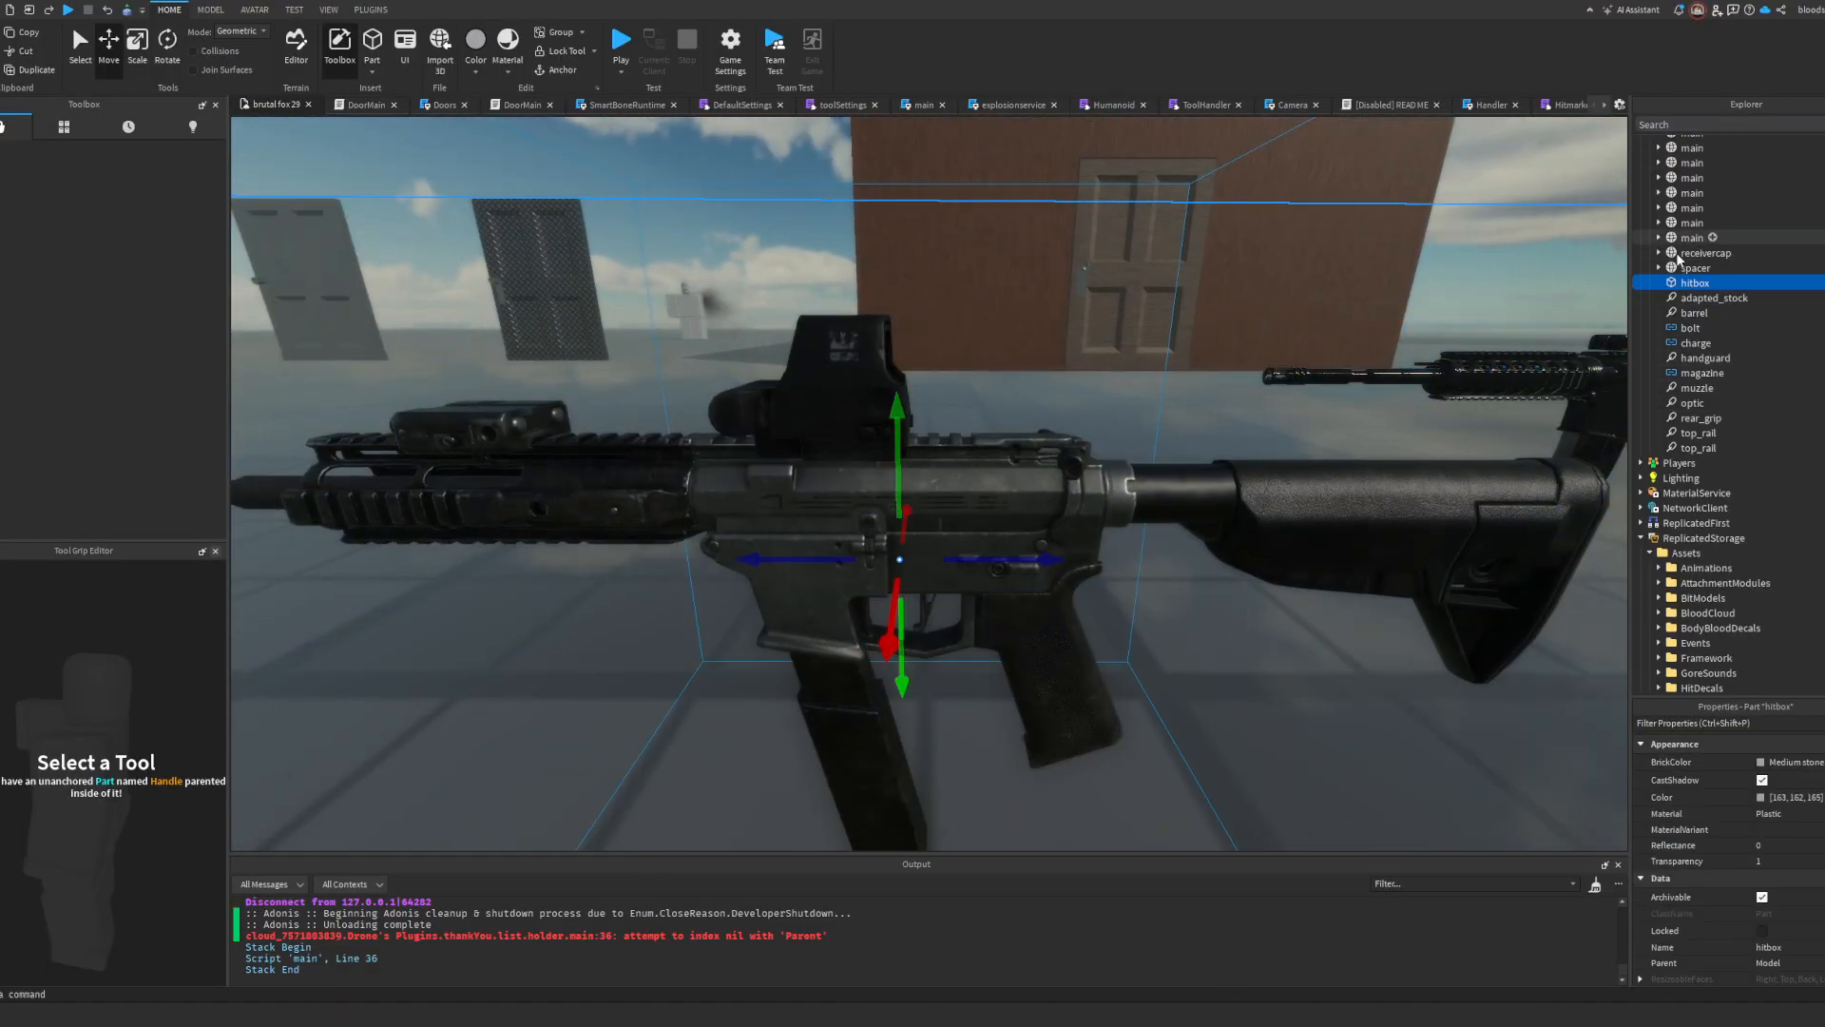
key("Delete")
left_click(1695, 268)
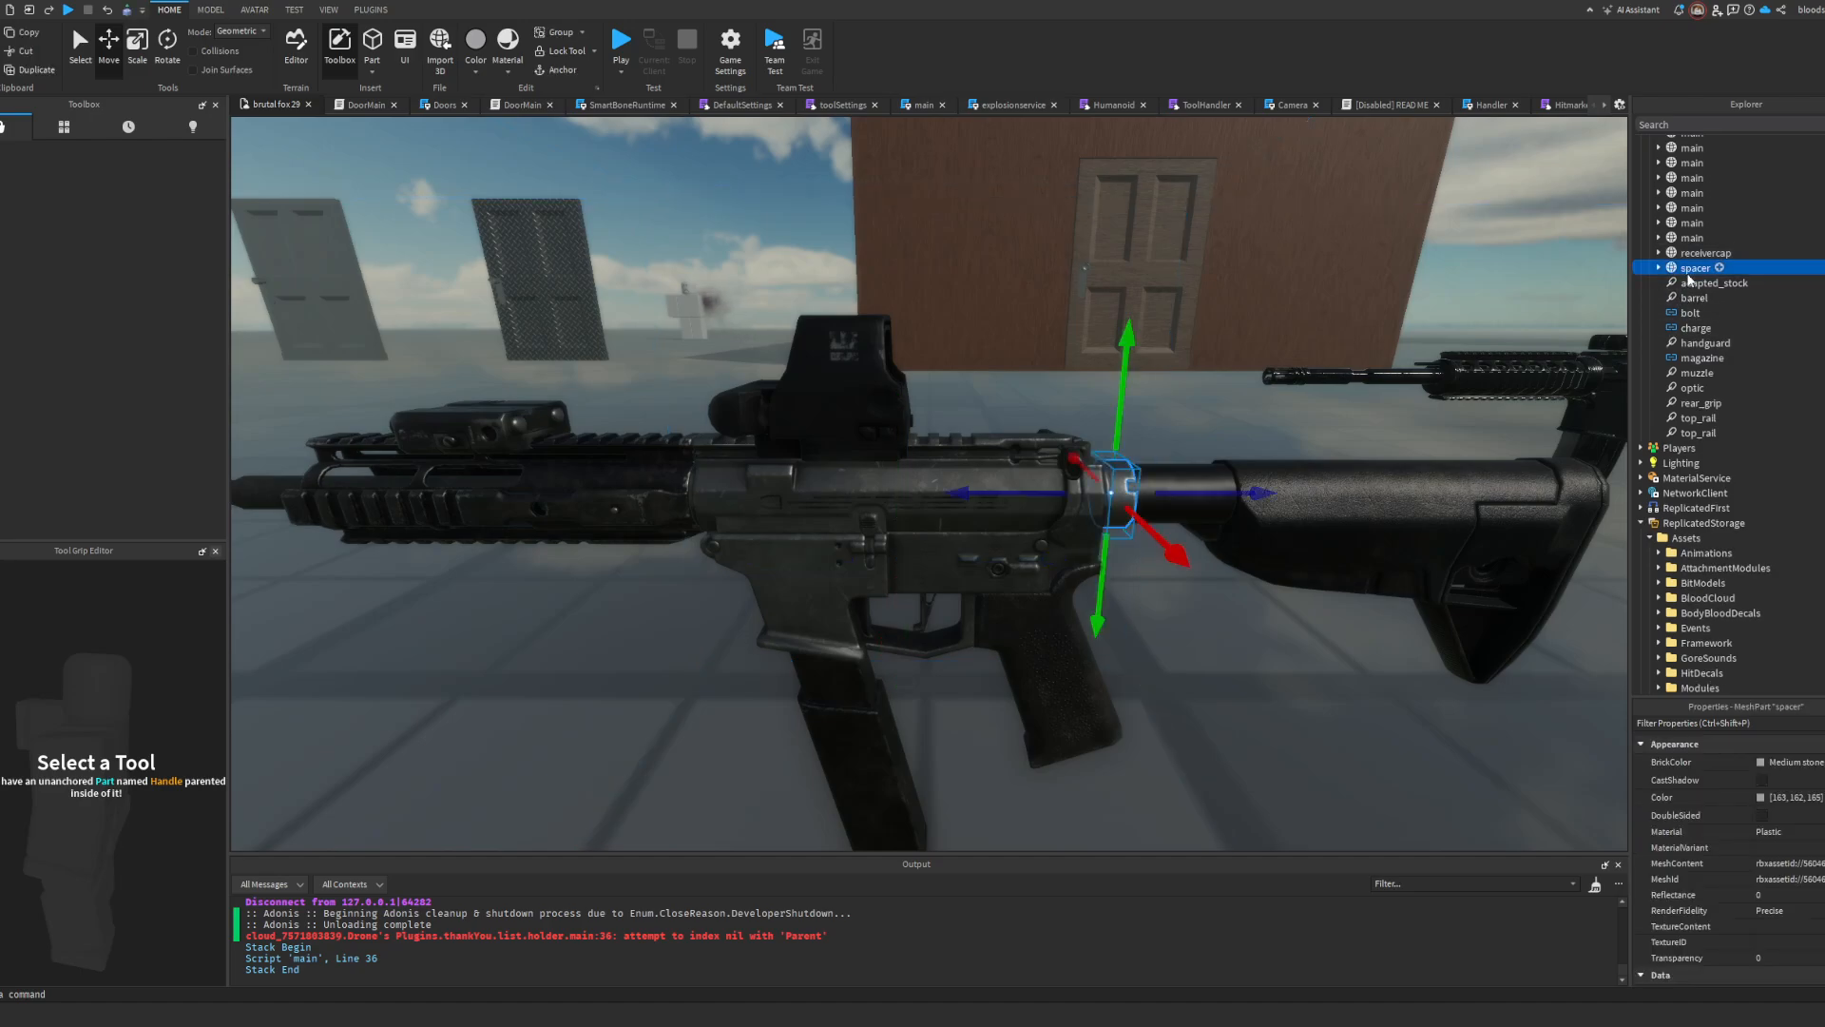
left_click(1680, 298)
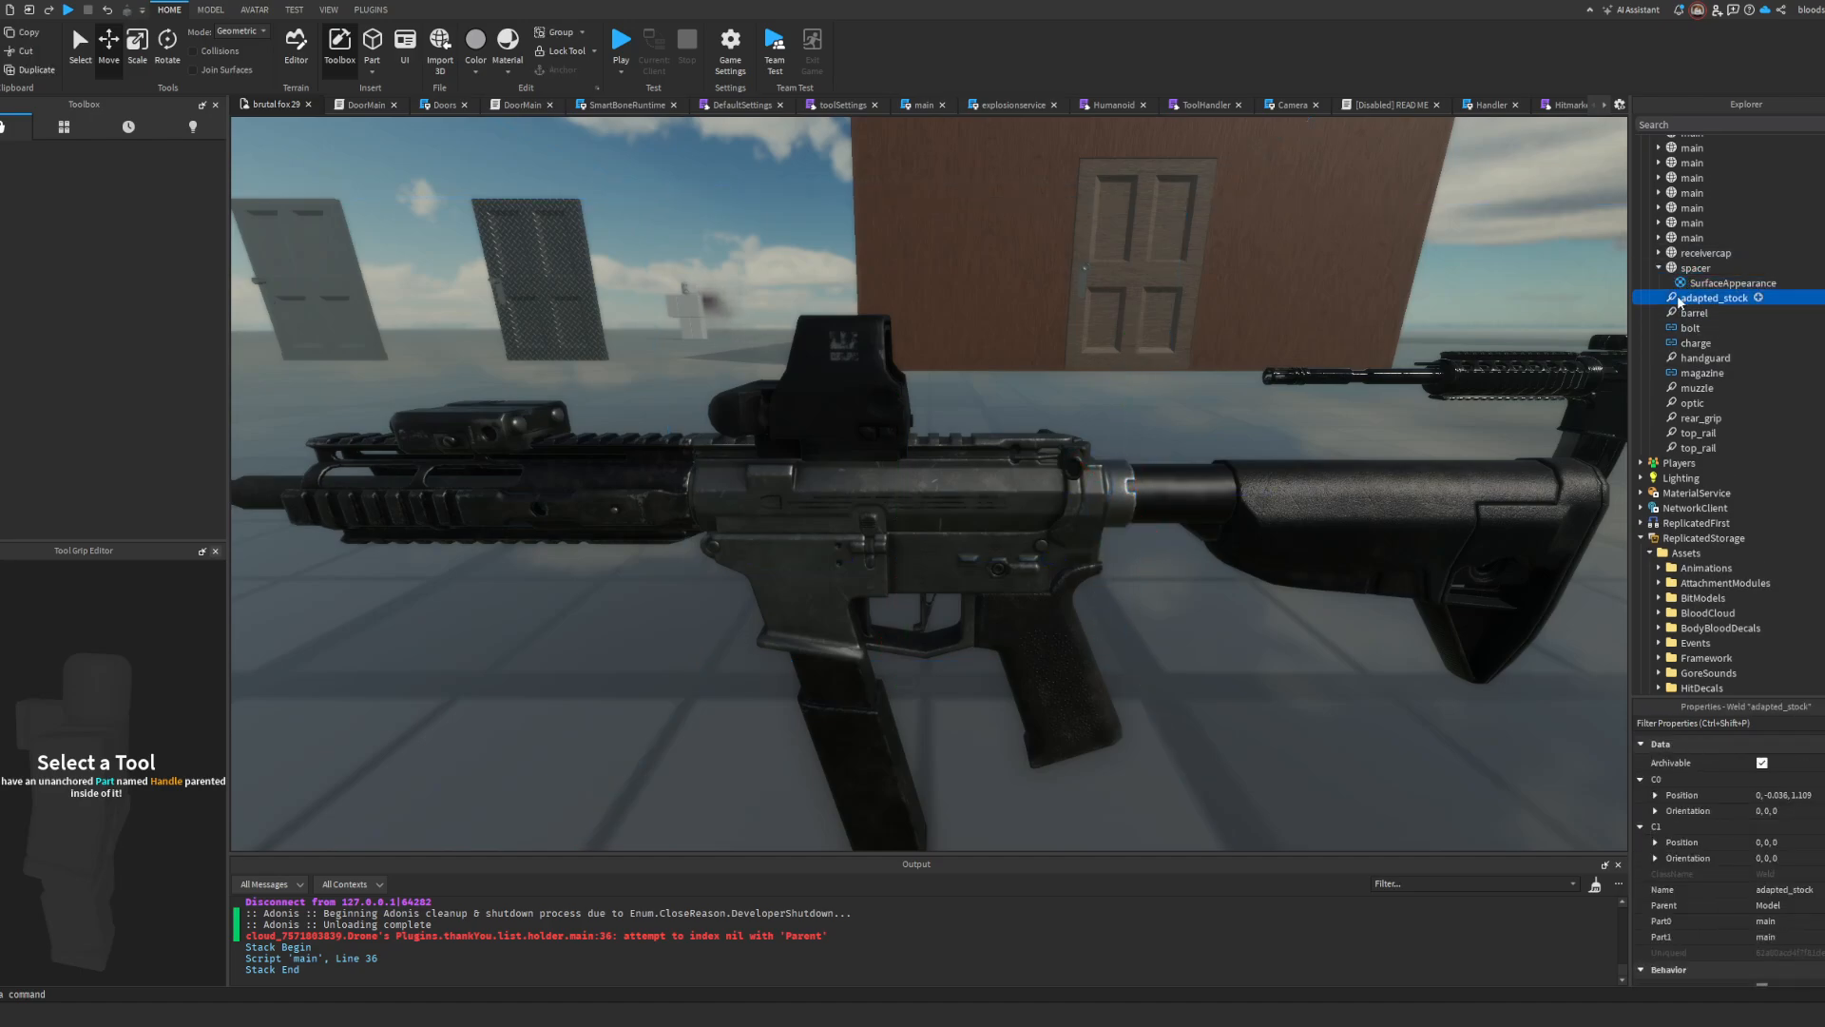
left_click(1693, 448, "shift")
key("Delete")
scroll(1682, 418, "up", 5)
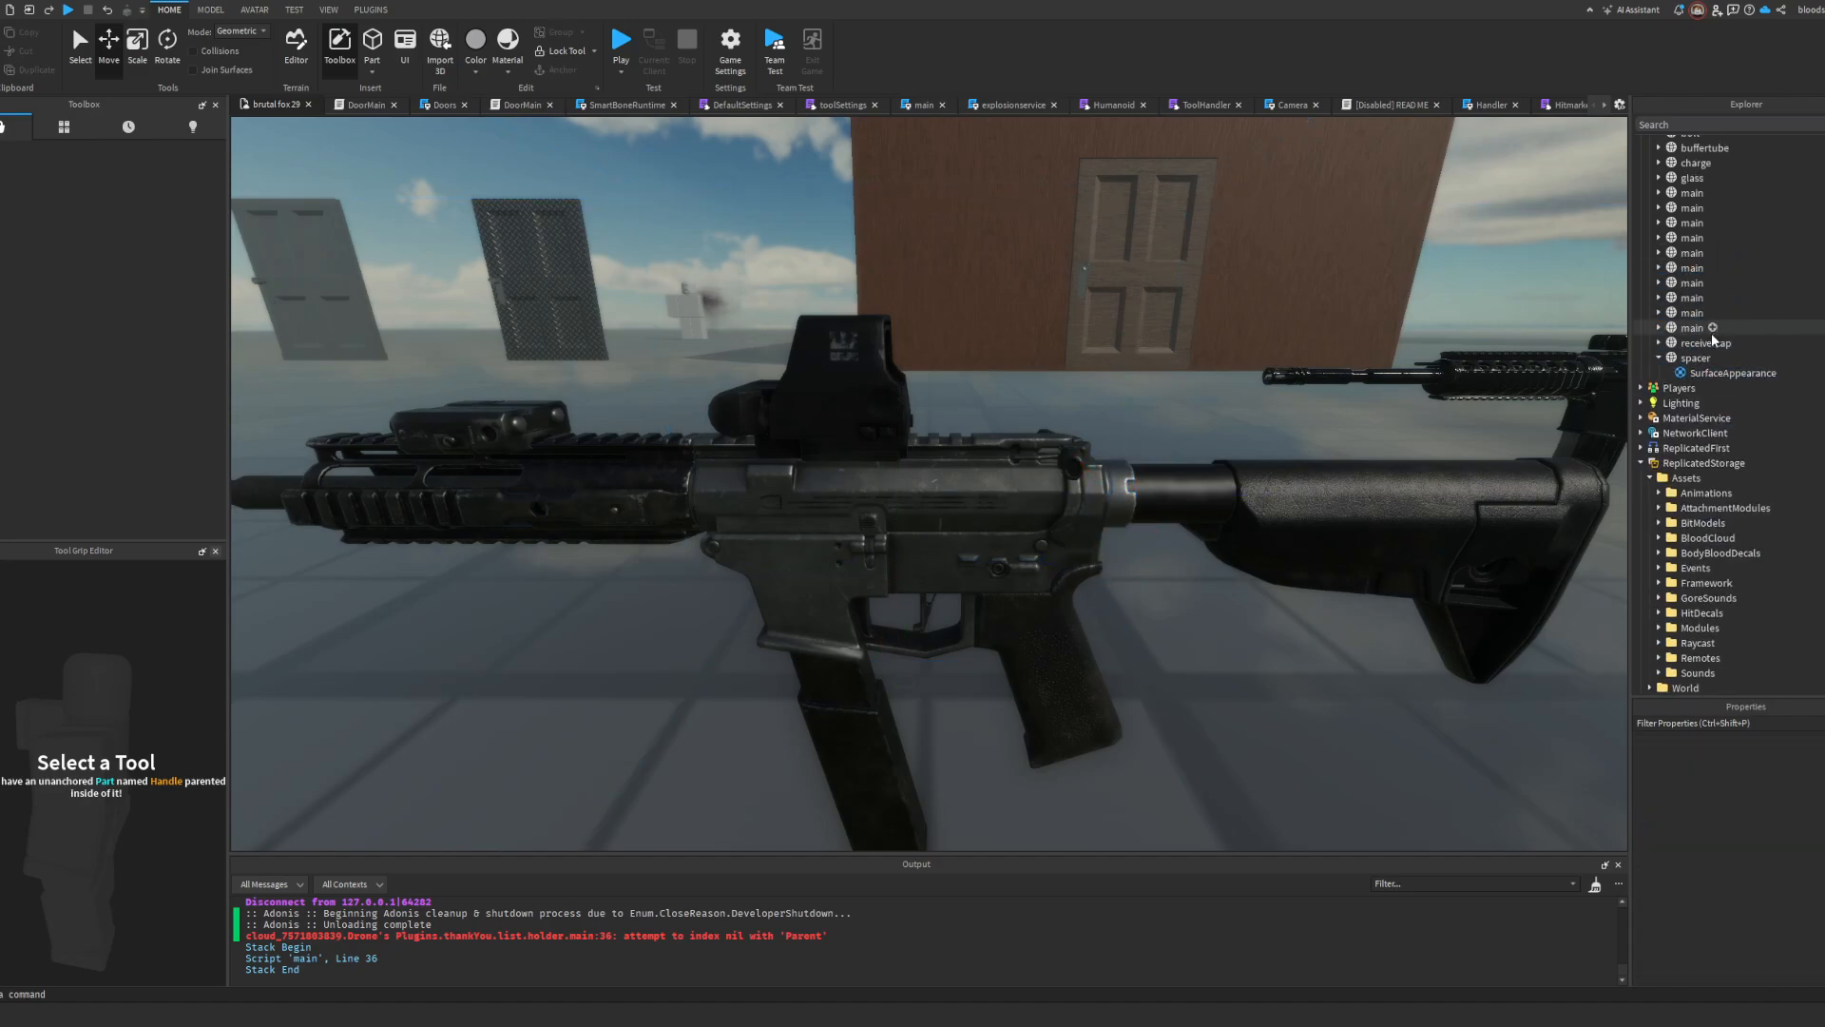
Step: Examine the inserted rifle's receiver, charging handle, bolt release and trigger meshes one by one
left_click(1683, 404)
scroll(1686, 403, "up", 4)
left_click(1701, 447)
left_click(1727, 373)
left_click(1720, 329)
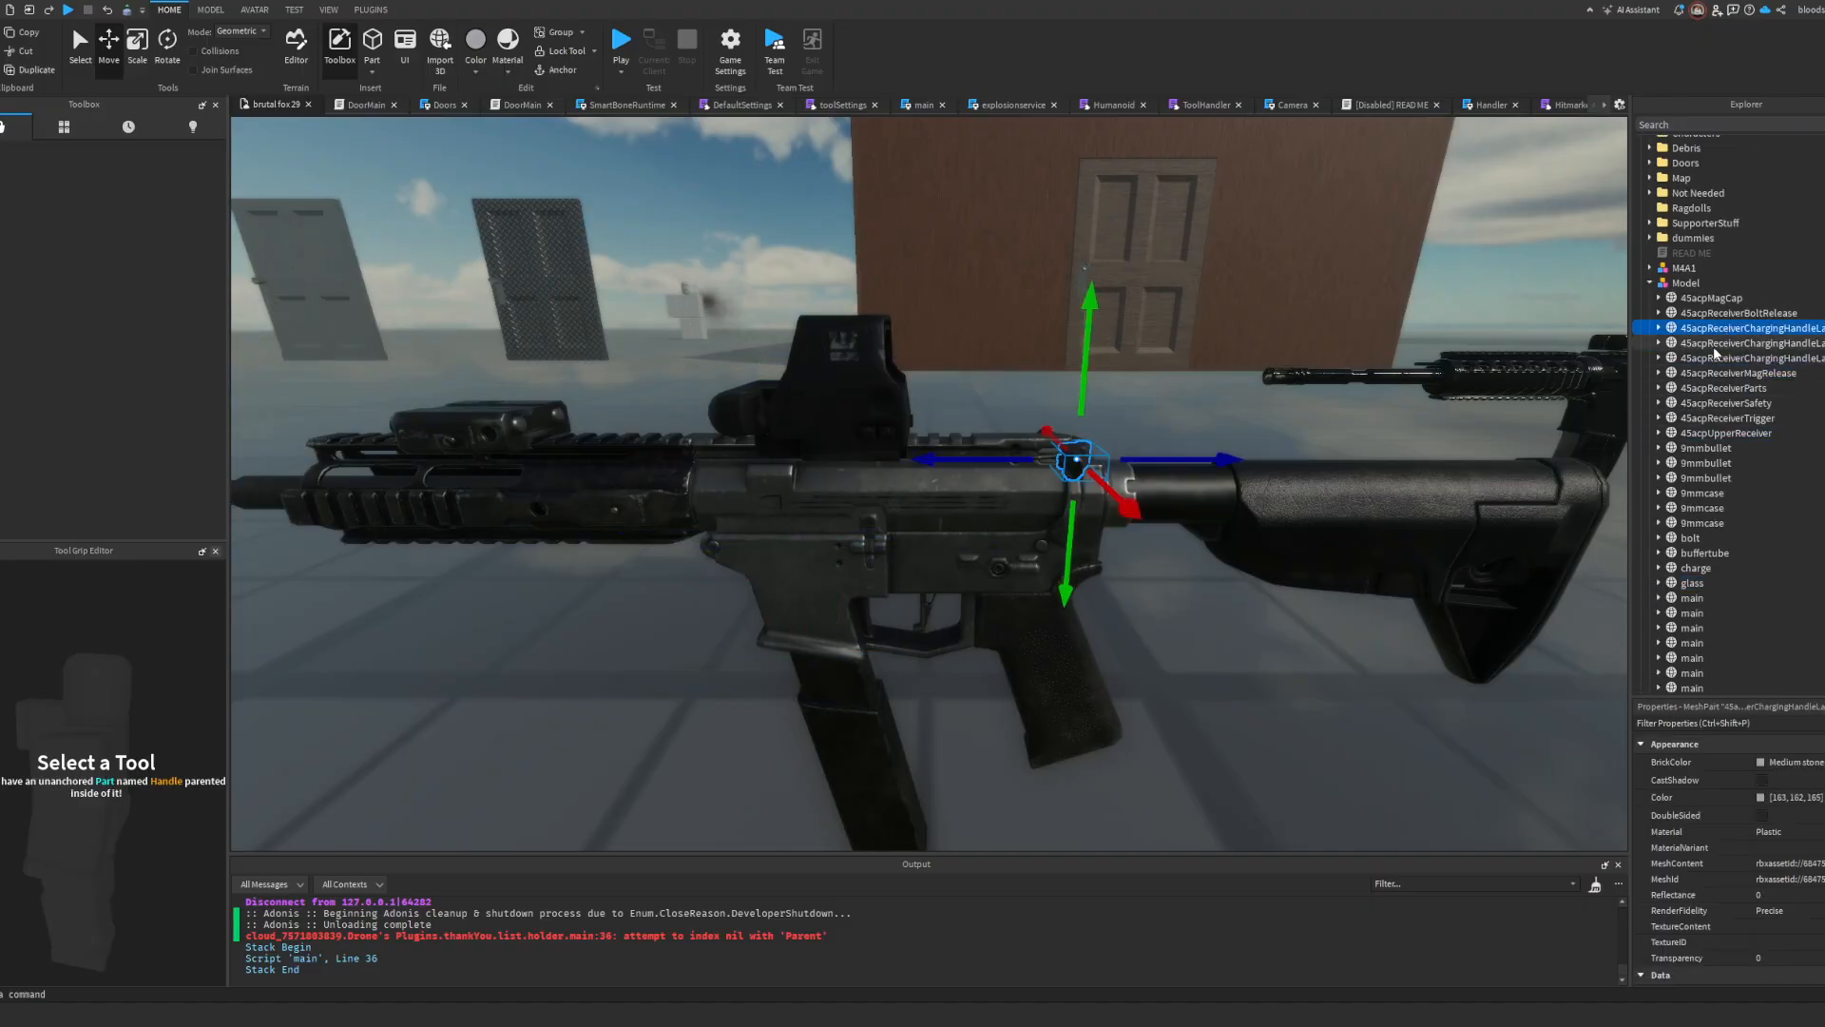
left_click(1716, 344)
left_click(1715, 359)
left_click(1710, 331)
left_click(1710, 315)
left_click(1715, 360)
left_click(1715, 345)
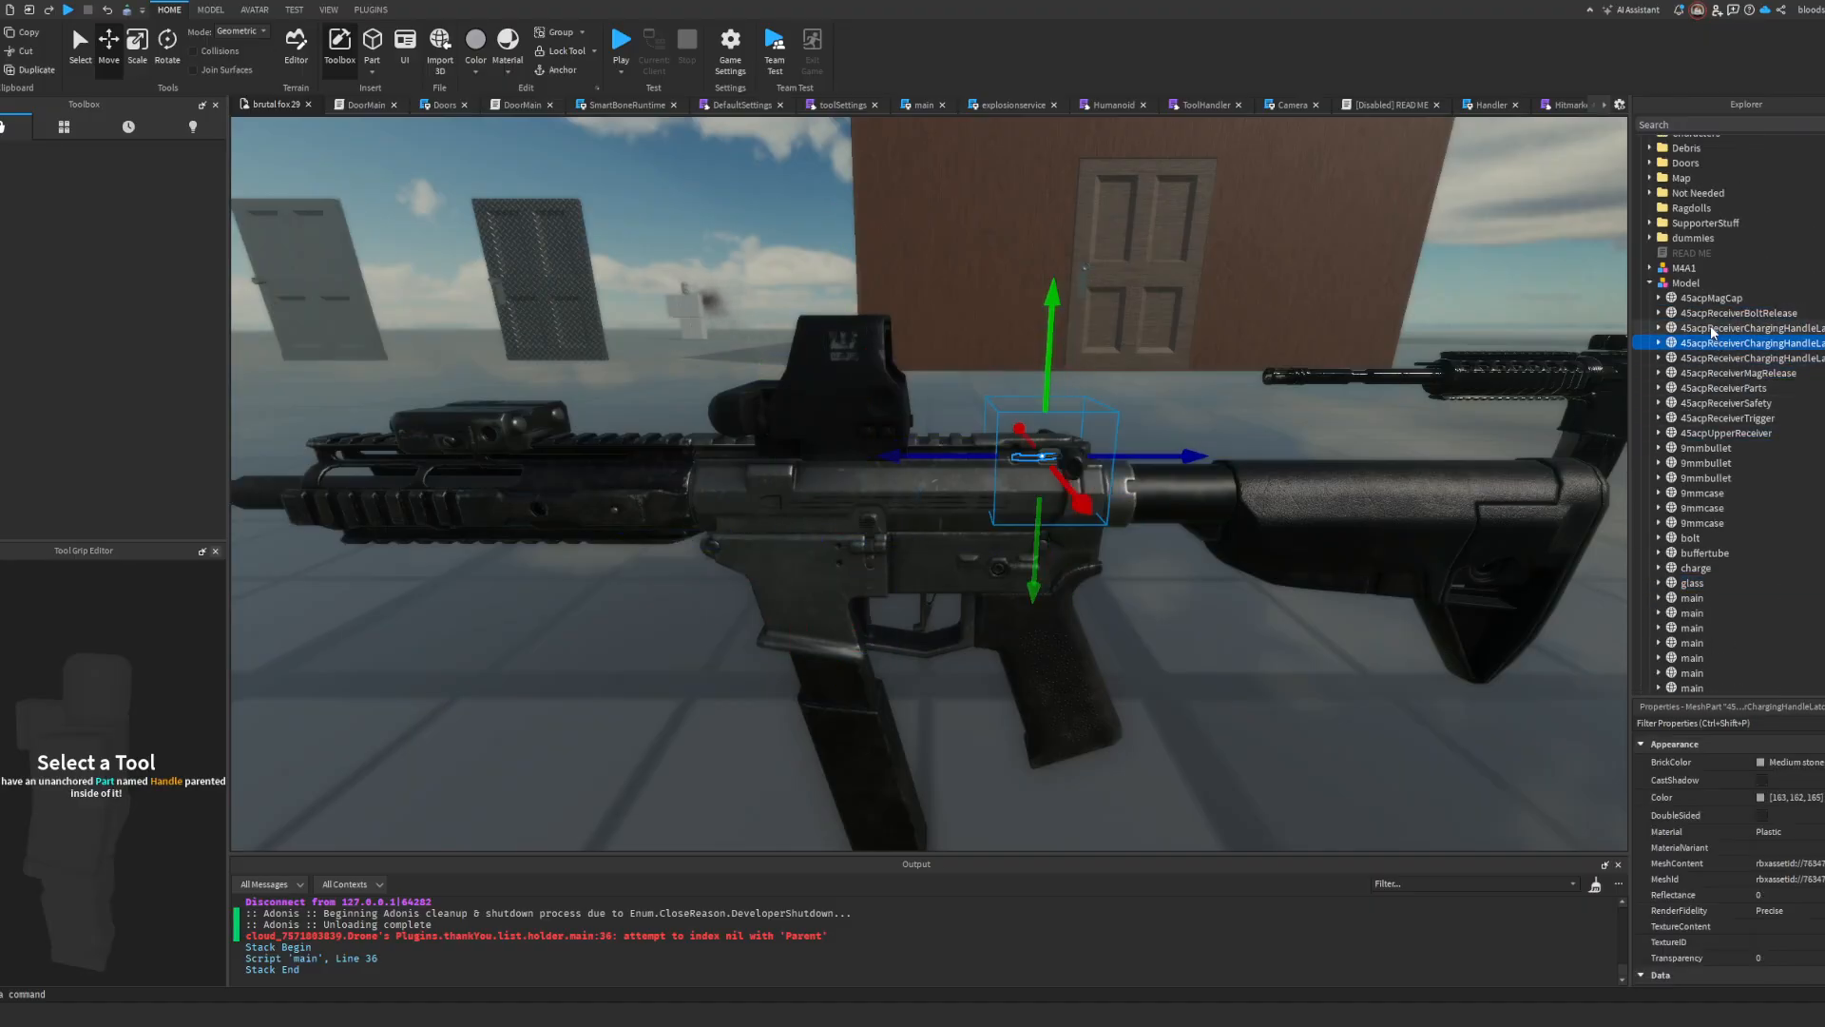
left_click(1713, 329)
left_click(1714, 315)
left_click(1722, 418)
Step: Delete all 9mmbullet and 9mmcase meshes from the inserted rifle model, keeping its bolt
left_click(1702, 463)
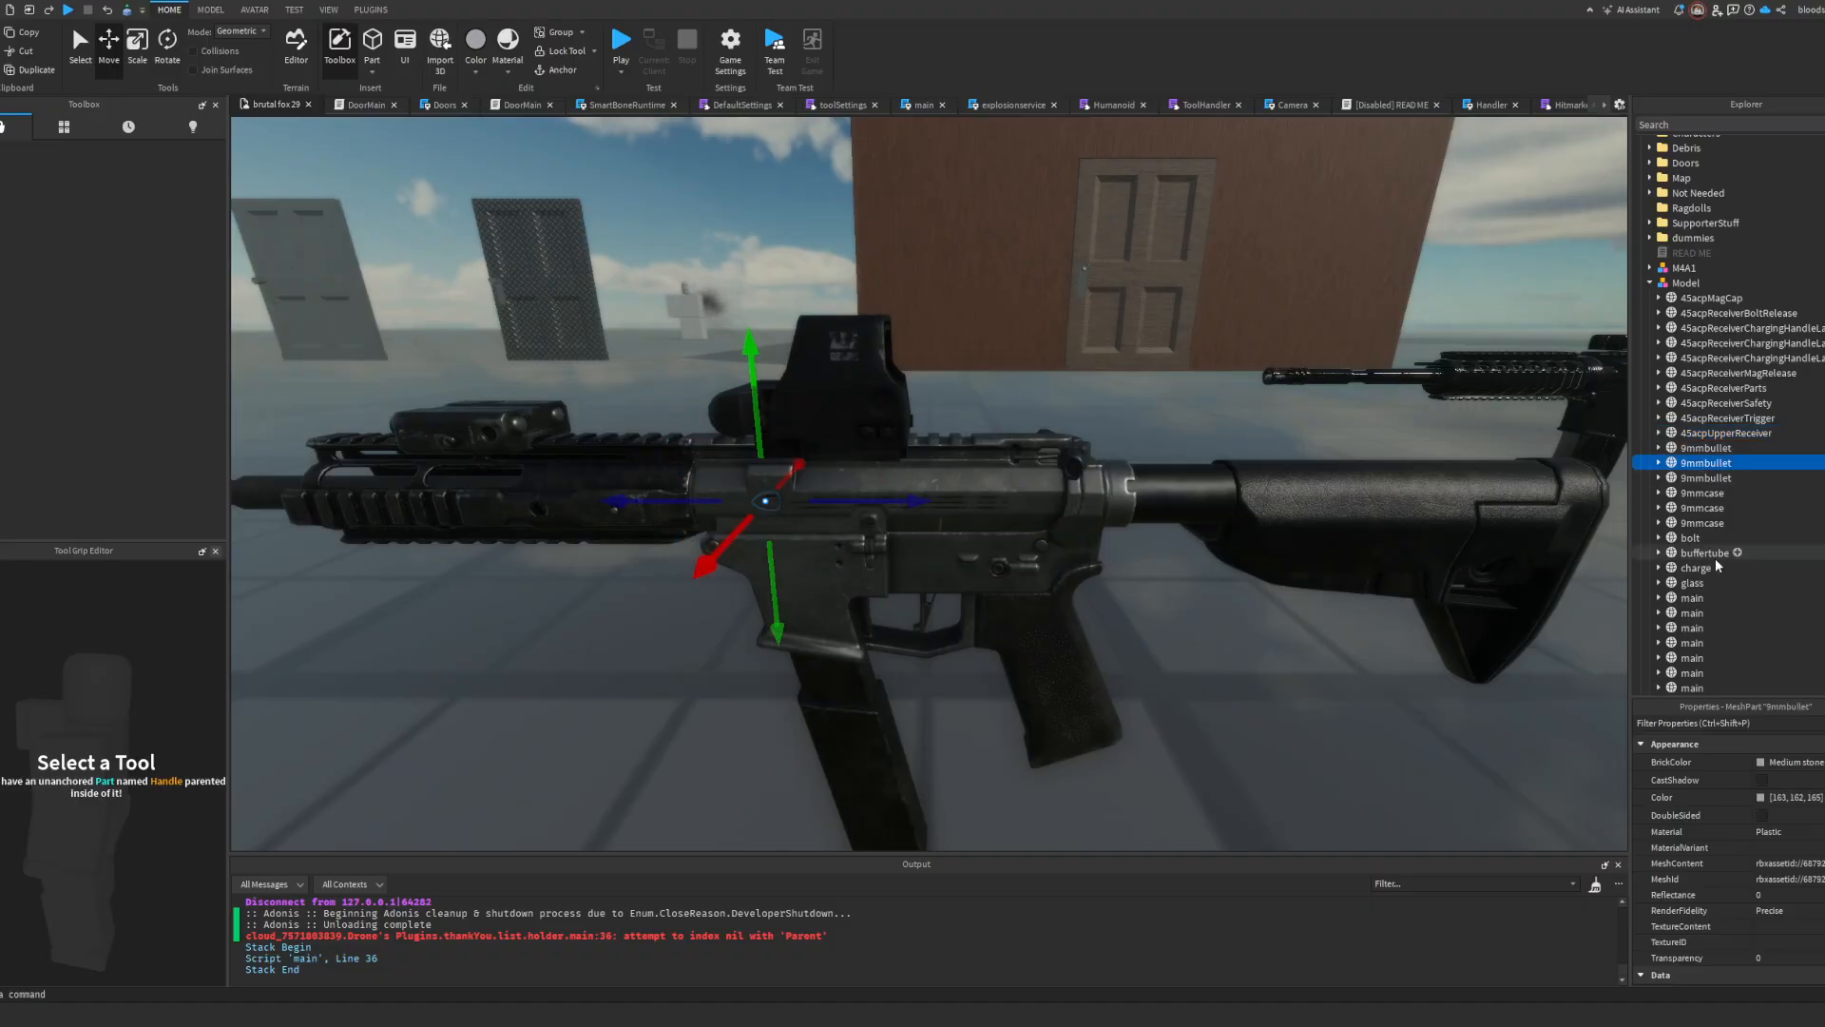
scroll(1711, 856, "down", 1)
key("Delete")
left_click(1699, 450)
key("Delete")
left_click(1698, 451)
key("Delete")
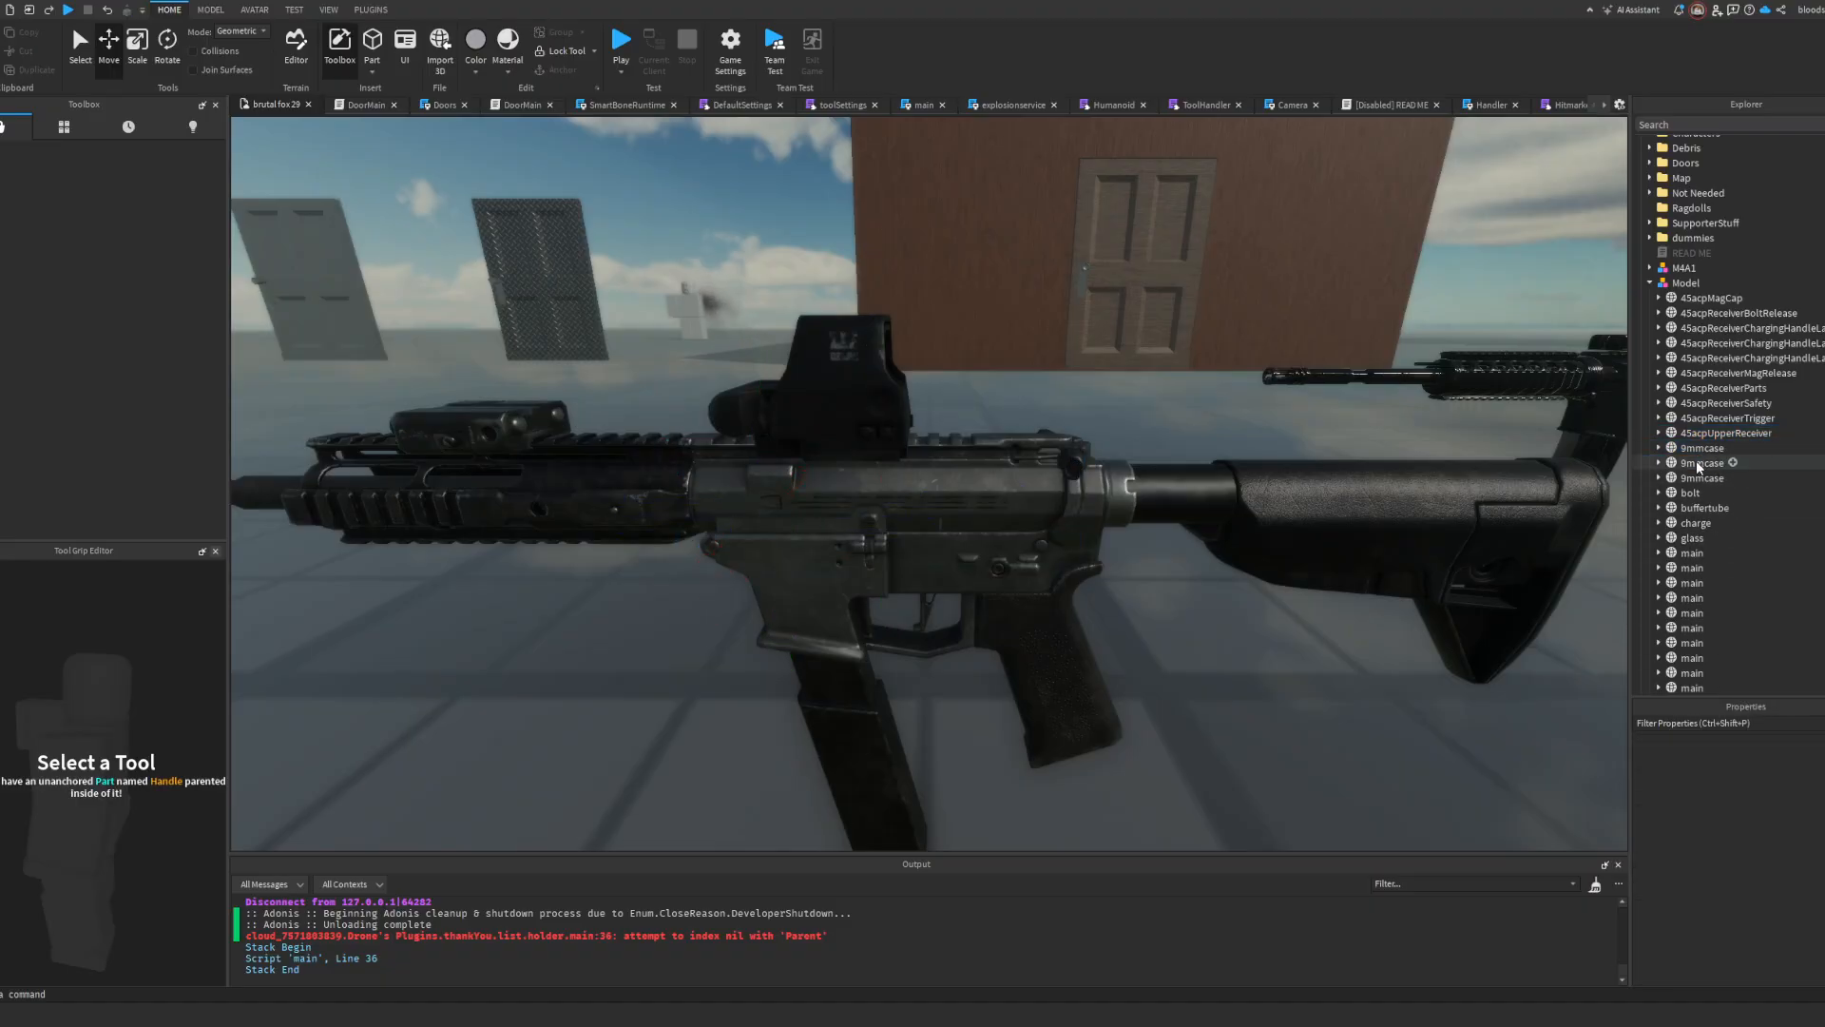
left_click(1698, 461)
key("Delete")
left_click(1697, 459)
key("Delete")
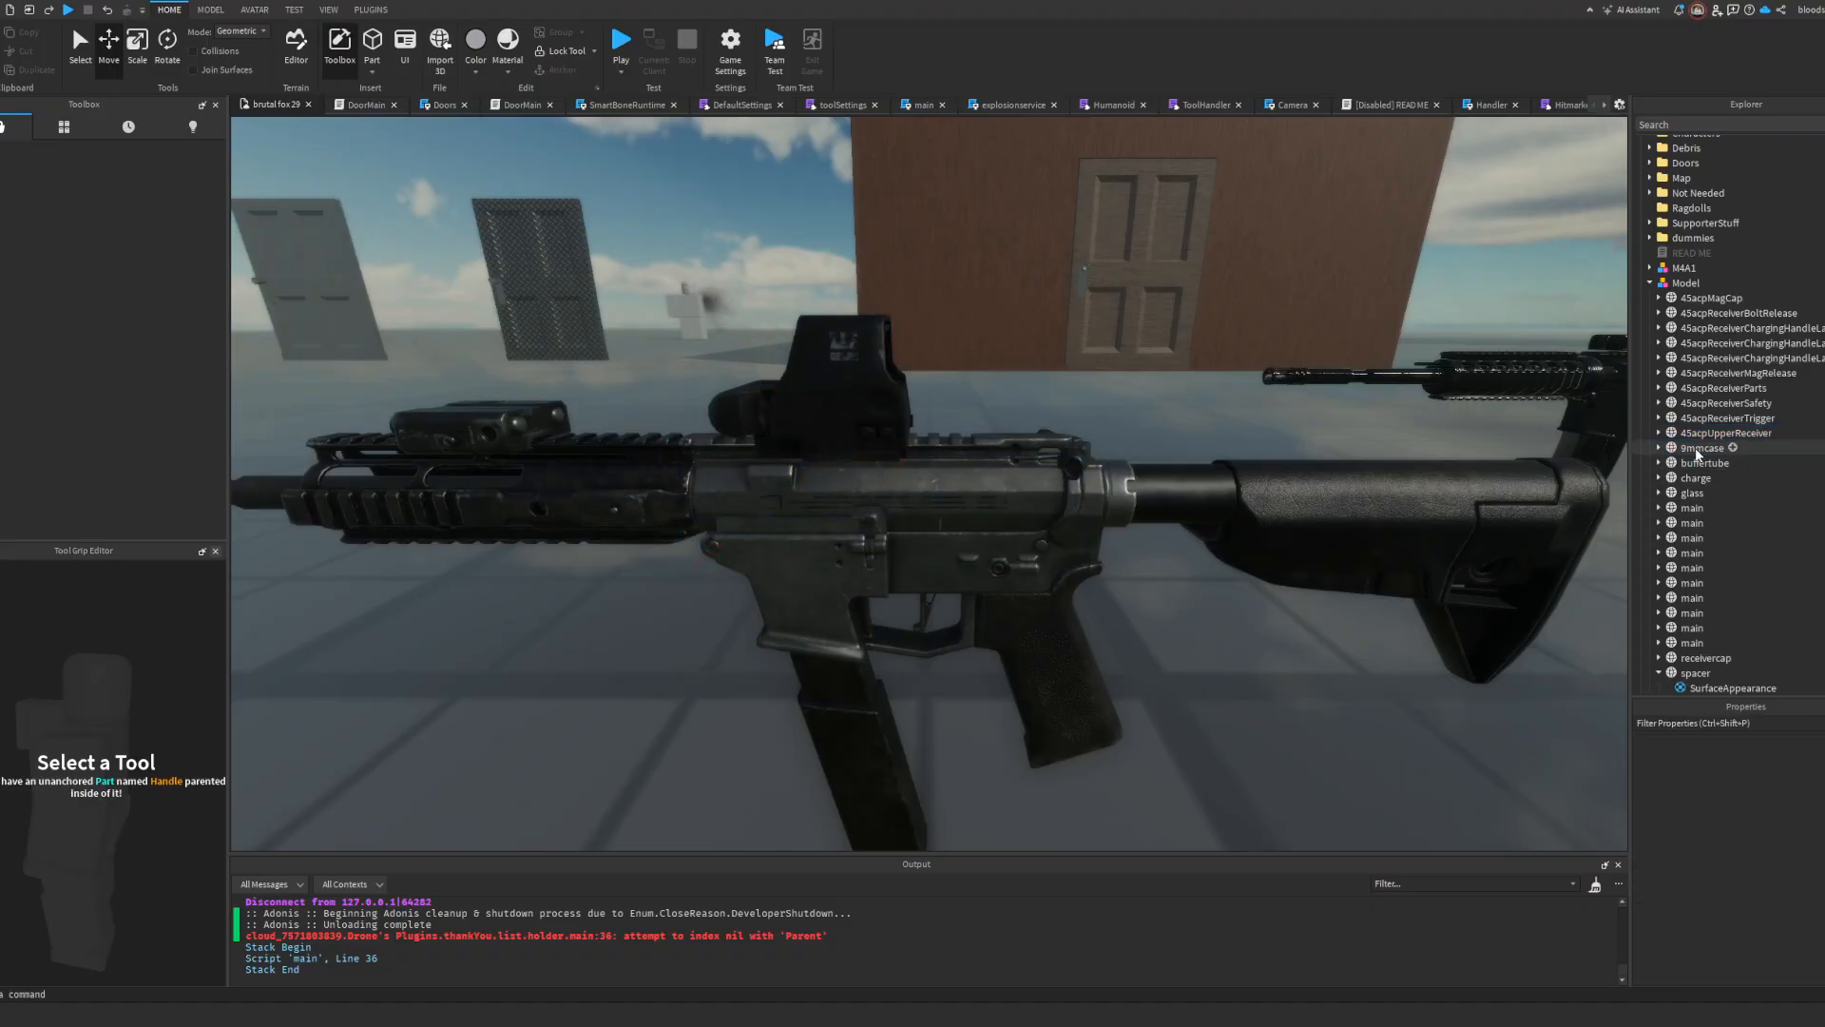
key("ctrl+z")
Step: Delete the rifle's handguard mesh and undo that deletion along with the latest casing deletions
key("Delete")
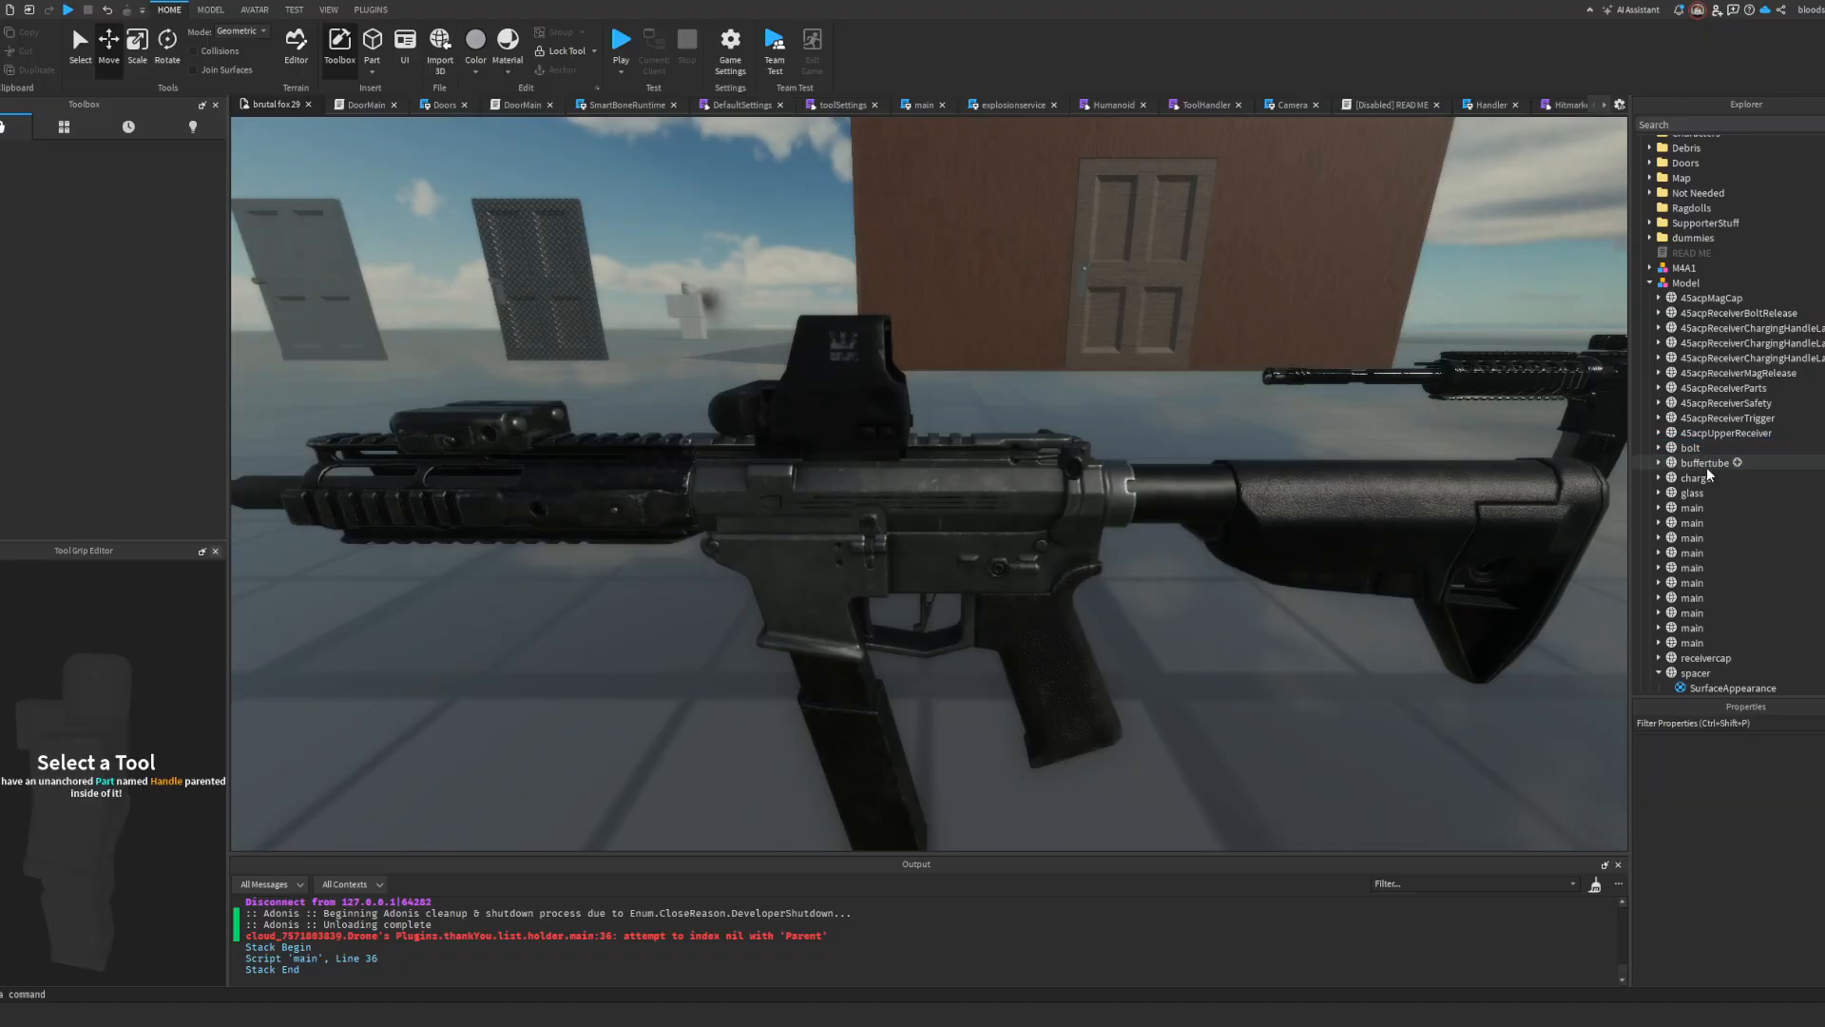
left_click(1691, 511)
key("Delete")
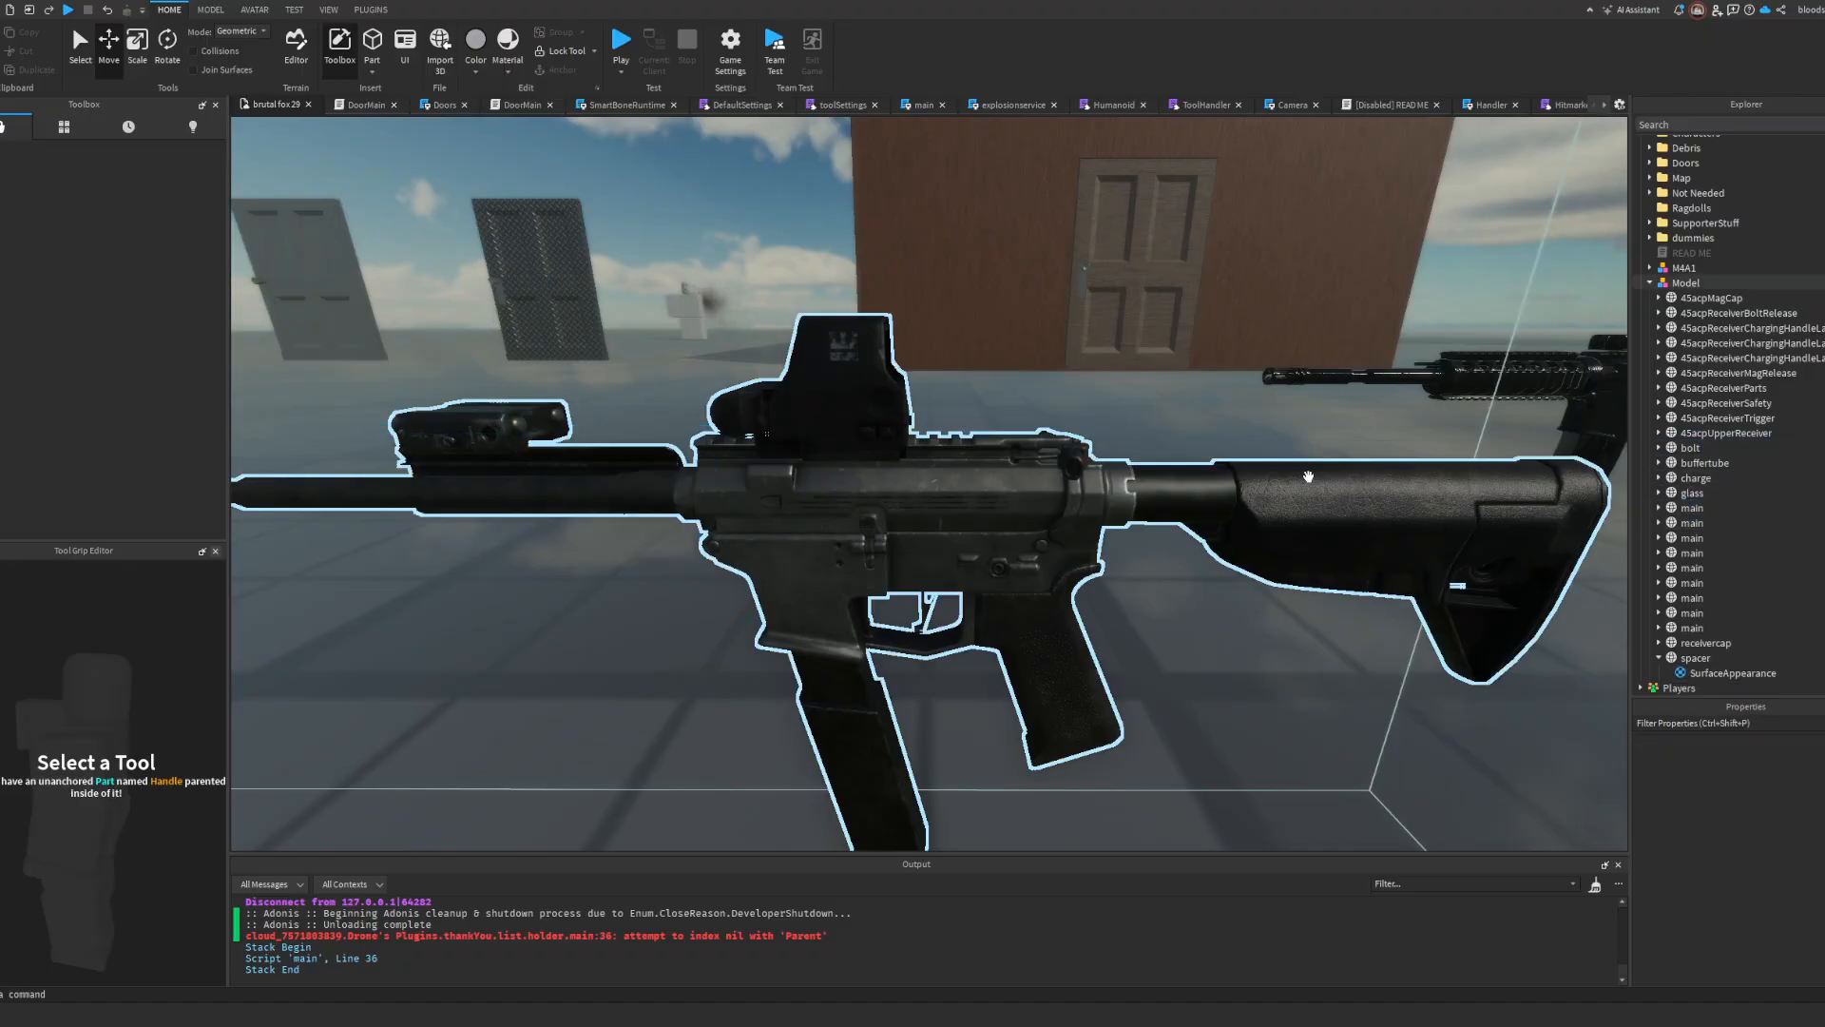
key("d")
right_click_drag(1308, 476, 1262, 460)
key("ctrl+z")
key("s")
right_click_drag(1418, 538, 1422, 542)
key("w")
key("f")
key("ctrl+z")
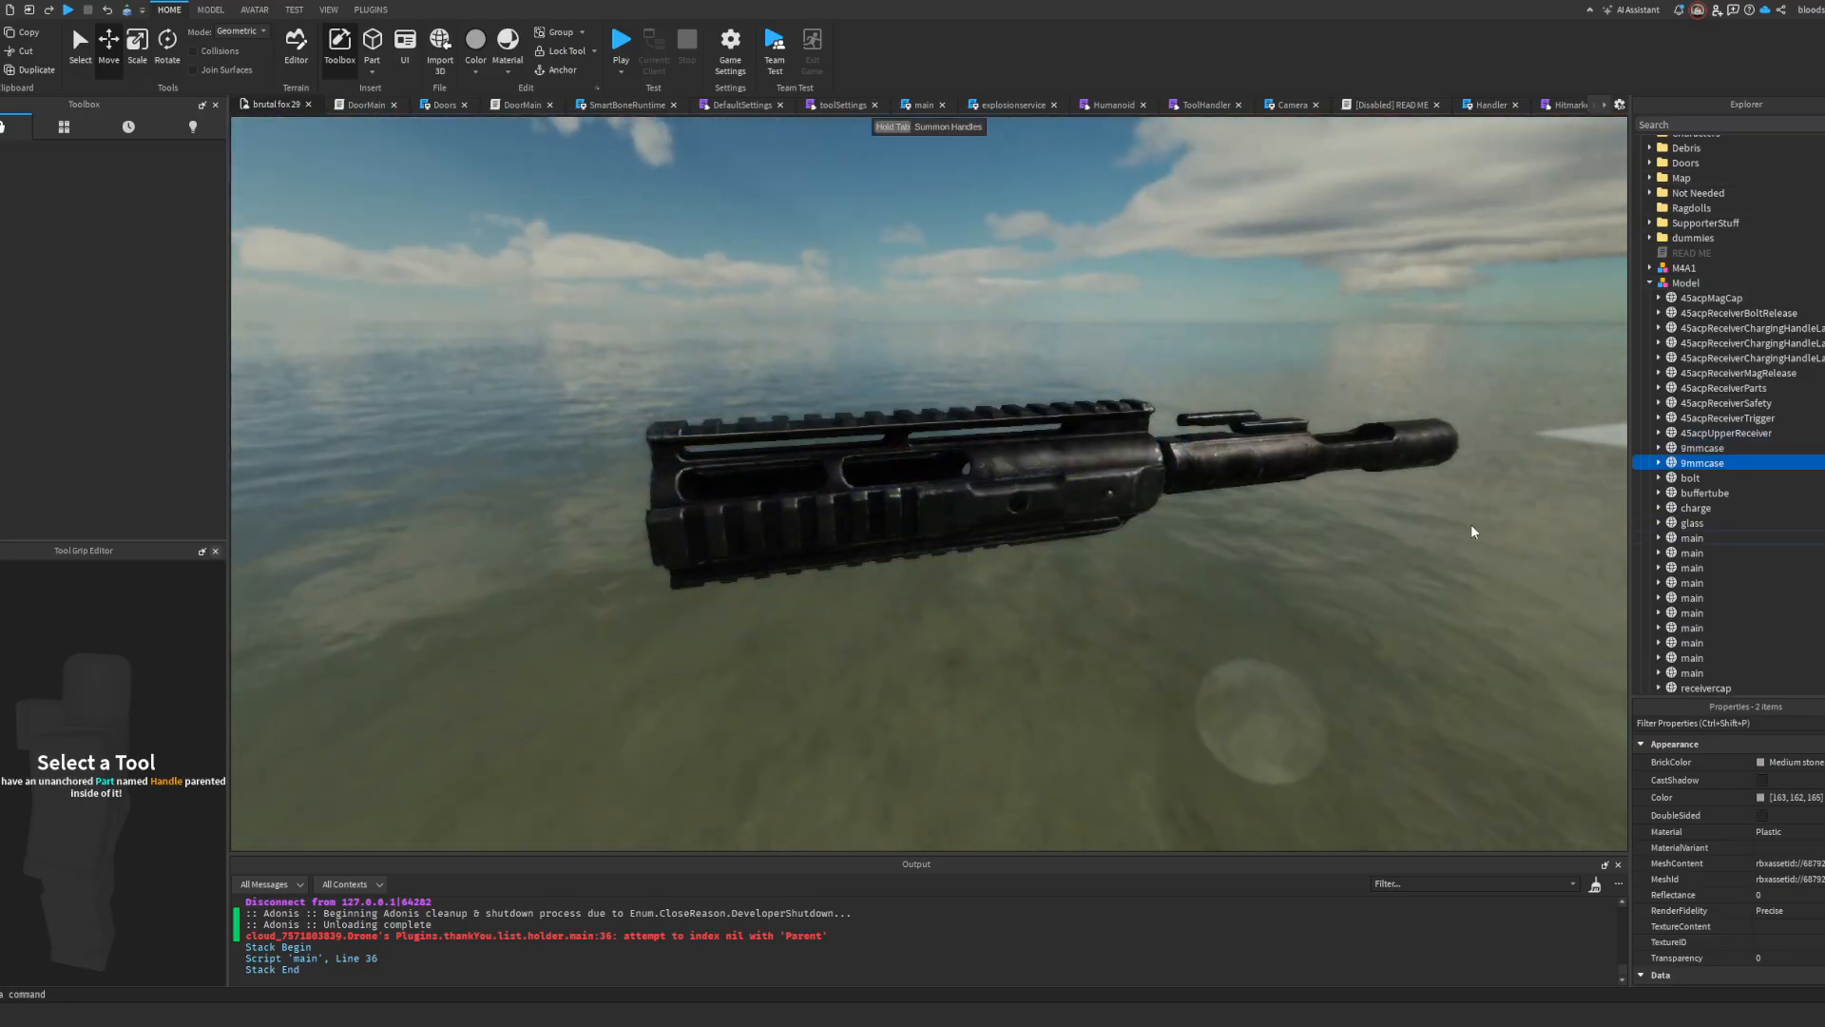
Step: Delete the entire inserted rifle model from the Workspace
left_click(1687, 283)
right_click_drag(1243, 375, 1250, 374)
key("Delete")
key("w")
key("w")
key("w")
key("w")
key("s")
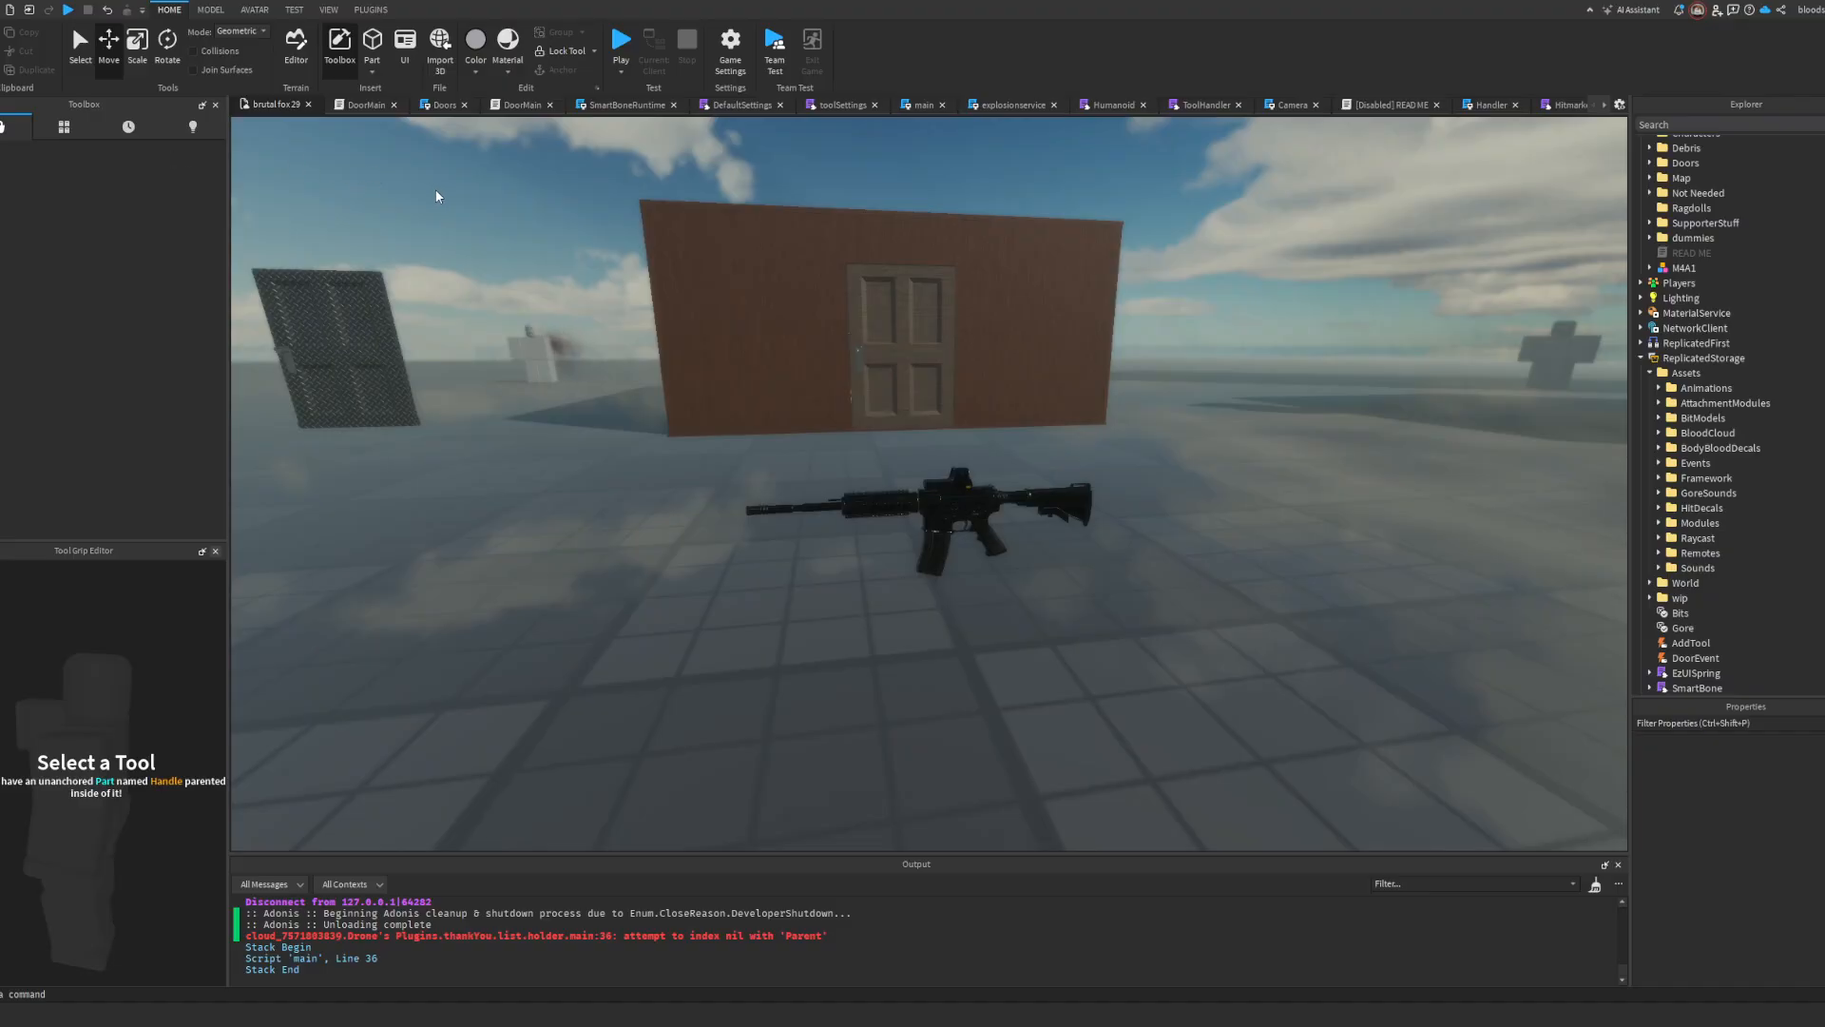
right_click_drag(440, 196, 267, 267)
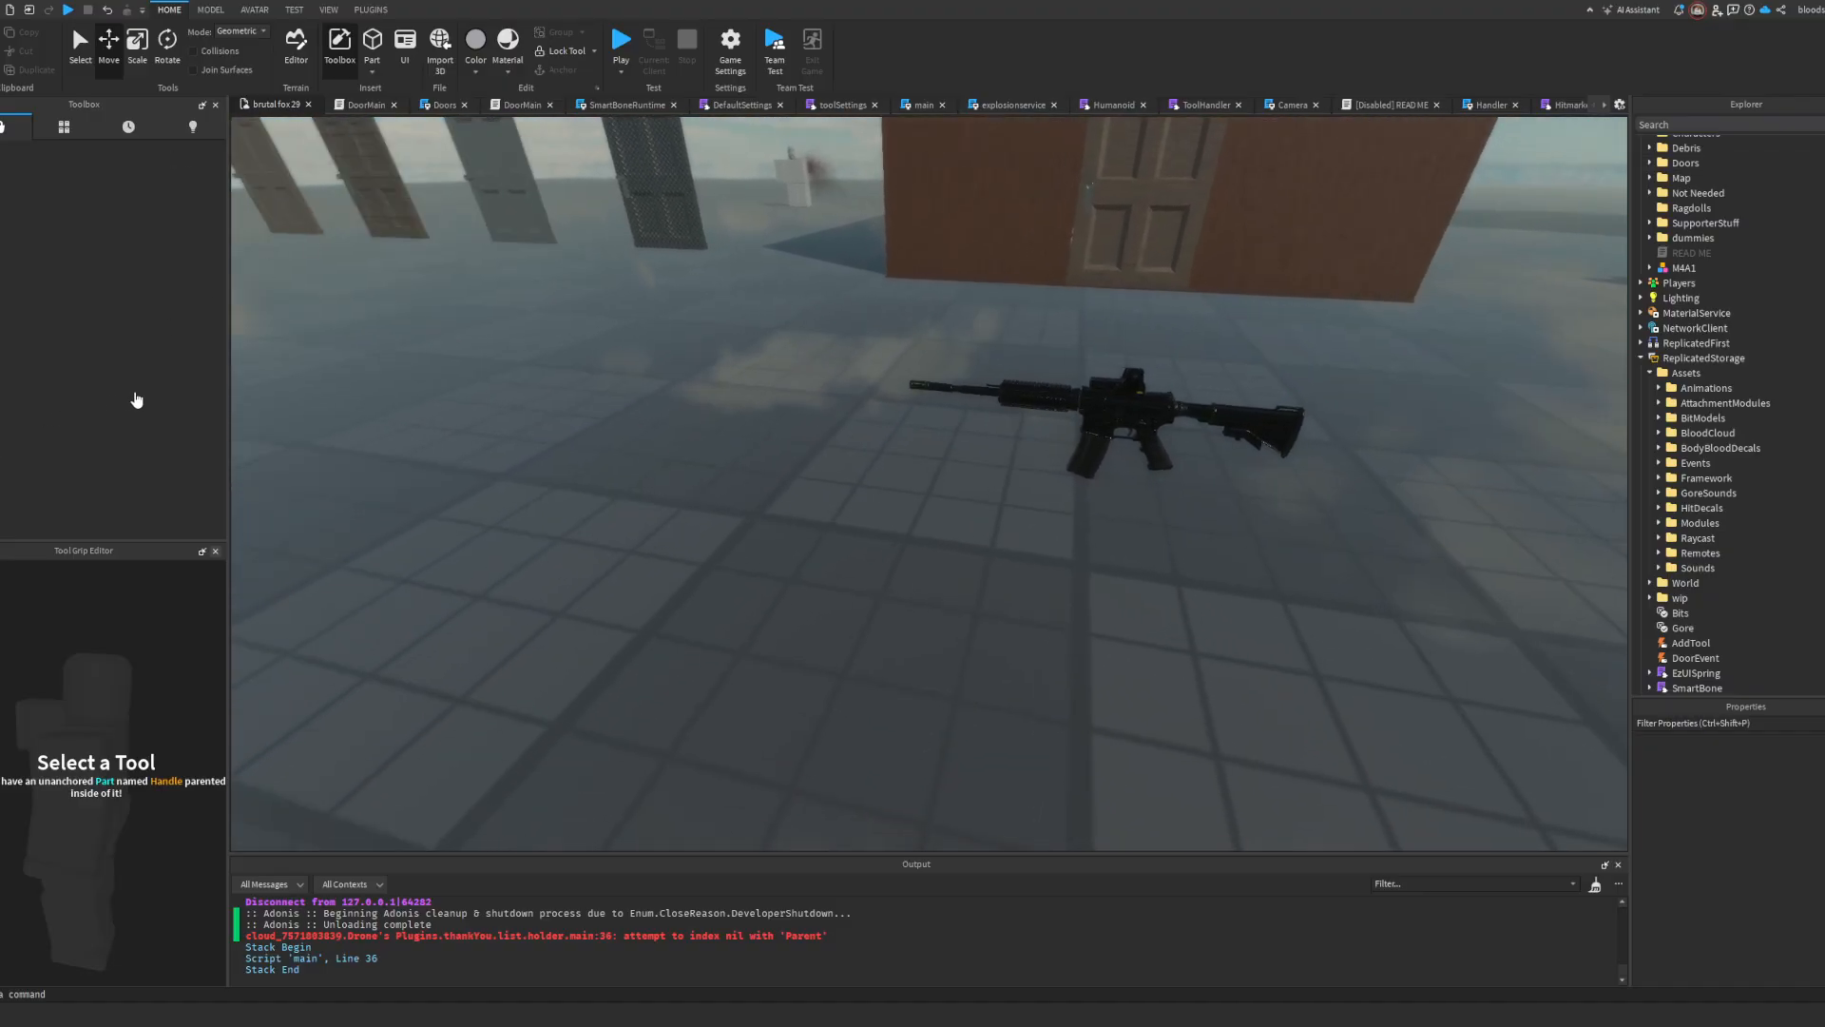
Step: Insert the NSWC Crane Mk 12 SPR Special Purpose Rifle model into the Workspace
key("F5")
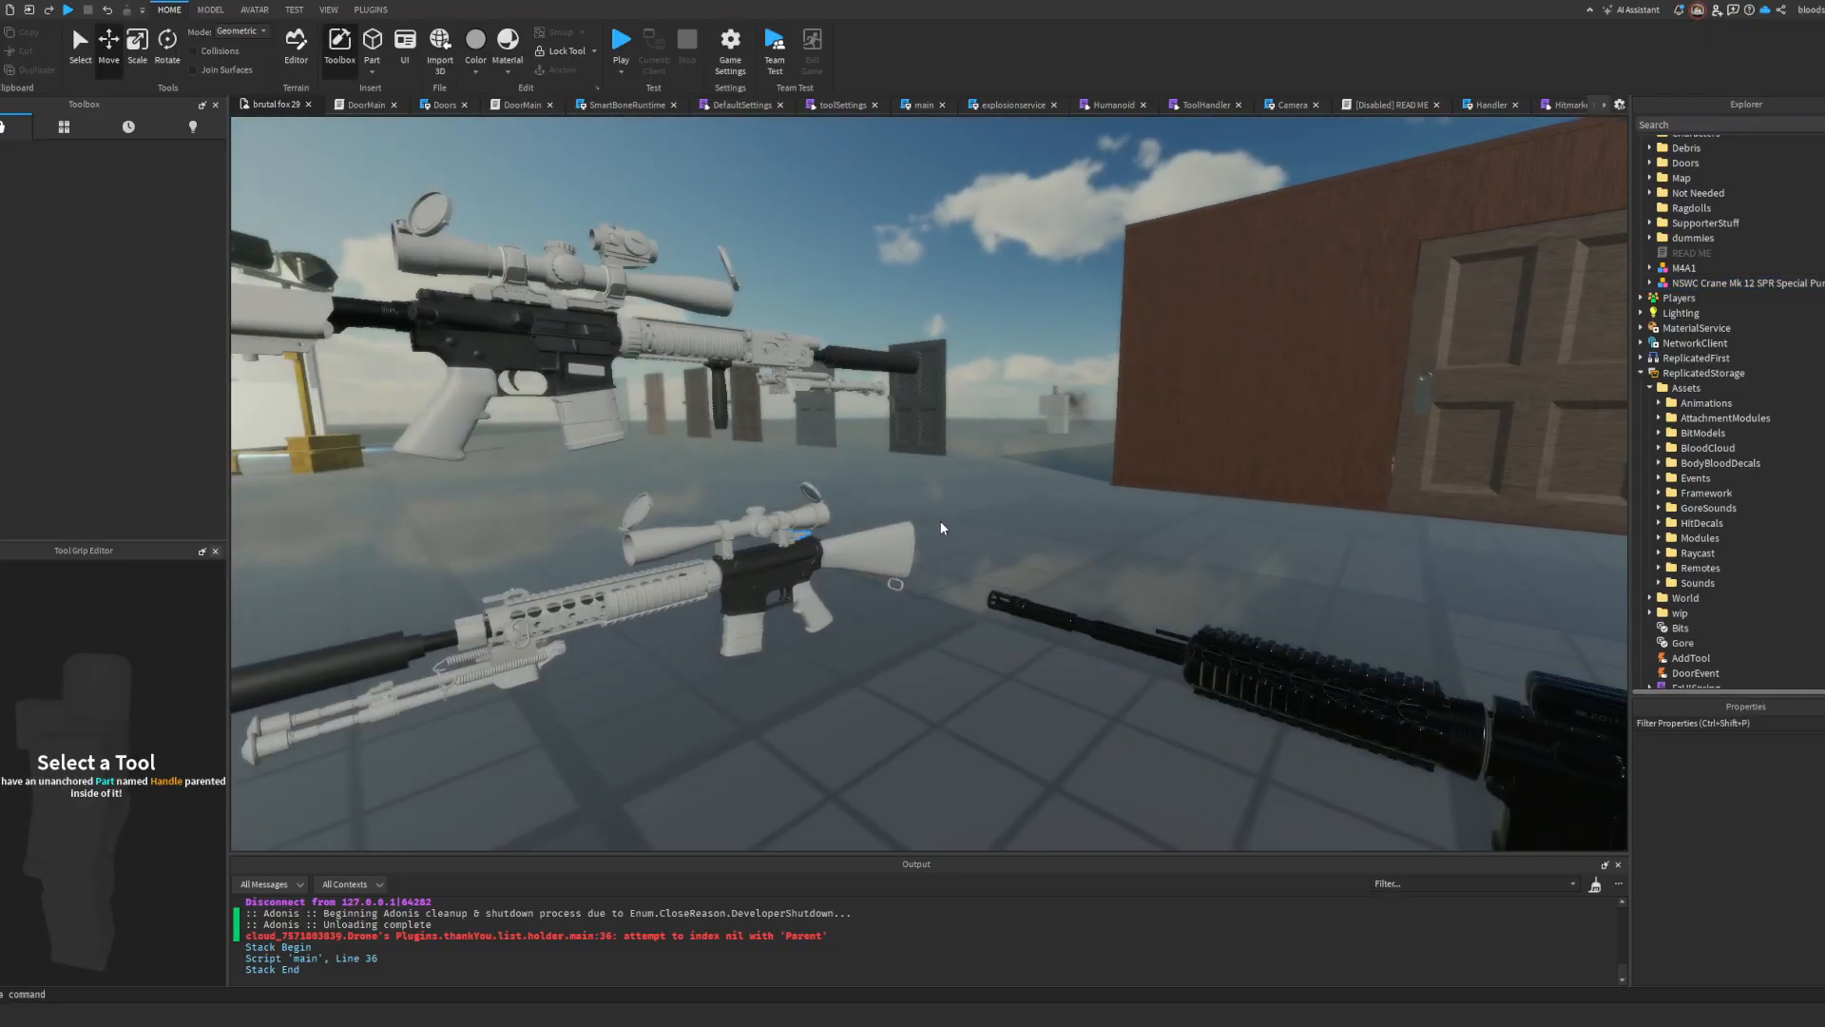
scroll(942, 519, "up", 3)
right_click_drag(941, 529, 945, 520)
scroll(942, 519, "down", 4)
scroll(942, 519, "up", 3)
scroll(943, 519, "down", 2)
scroll(943, 519, "down", 4)
scroll(944, 520, "up", 5)
scroll(943, 524, "down", 4)
scroll(945, 519, "up", 2)
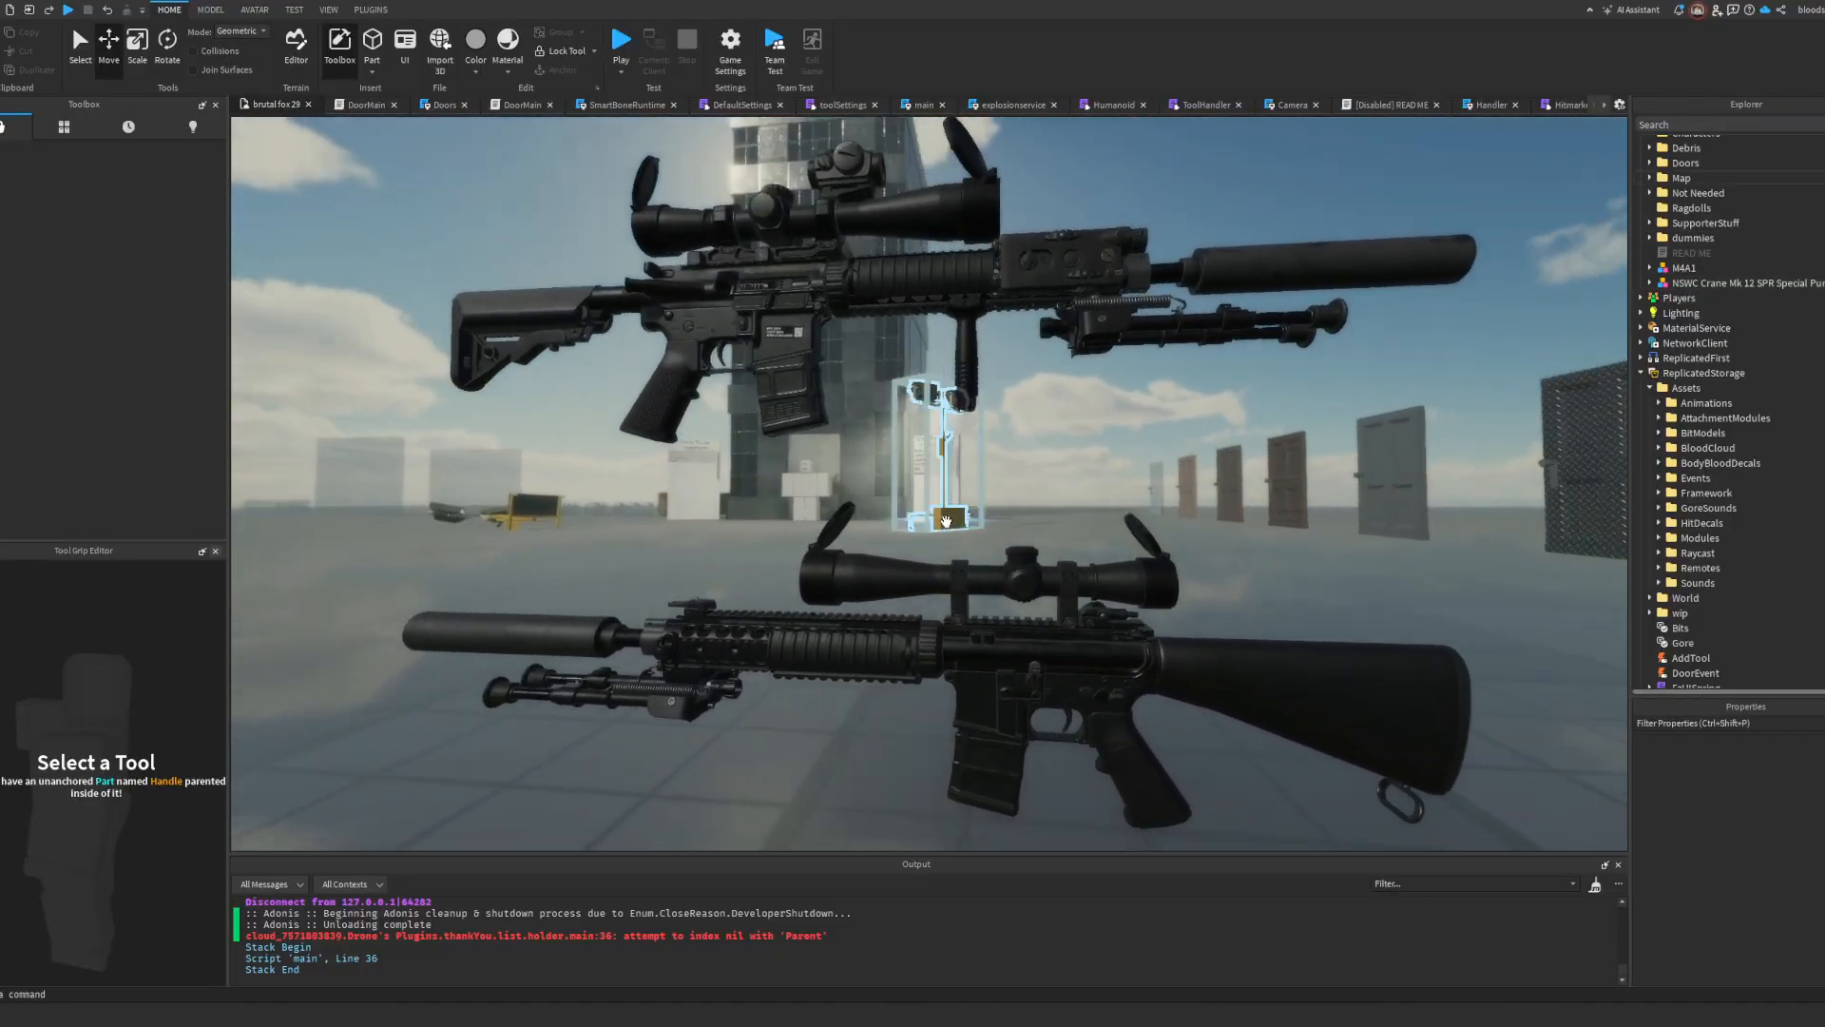
scroll(946, 521, "down", 3)
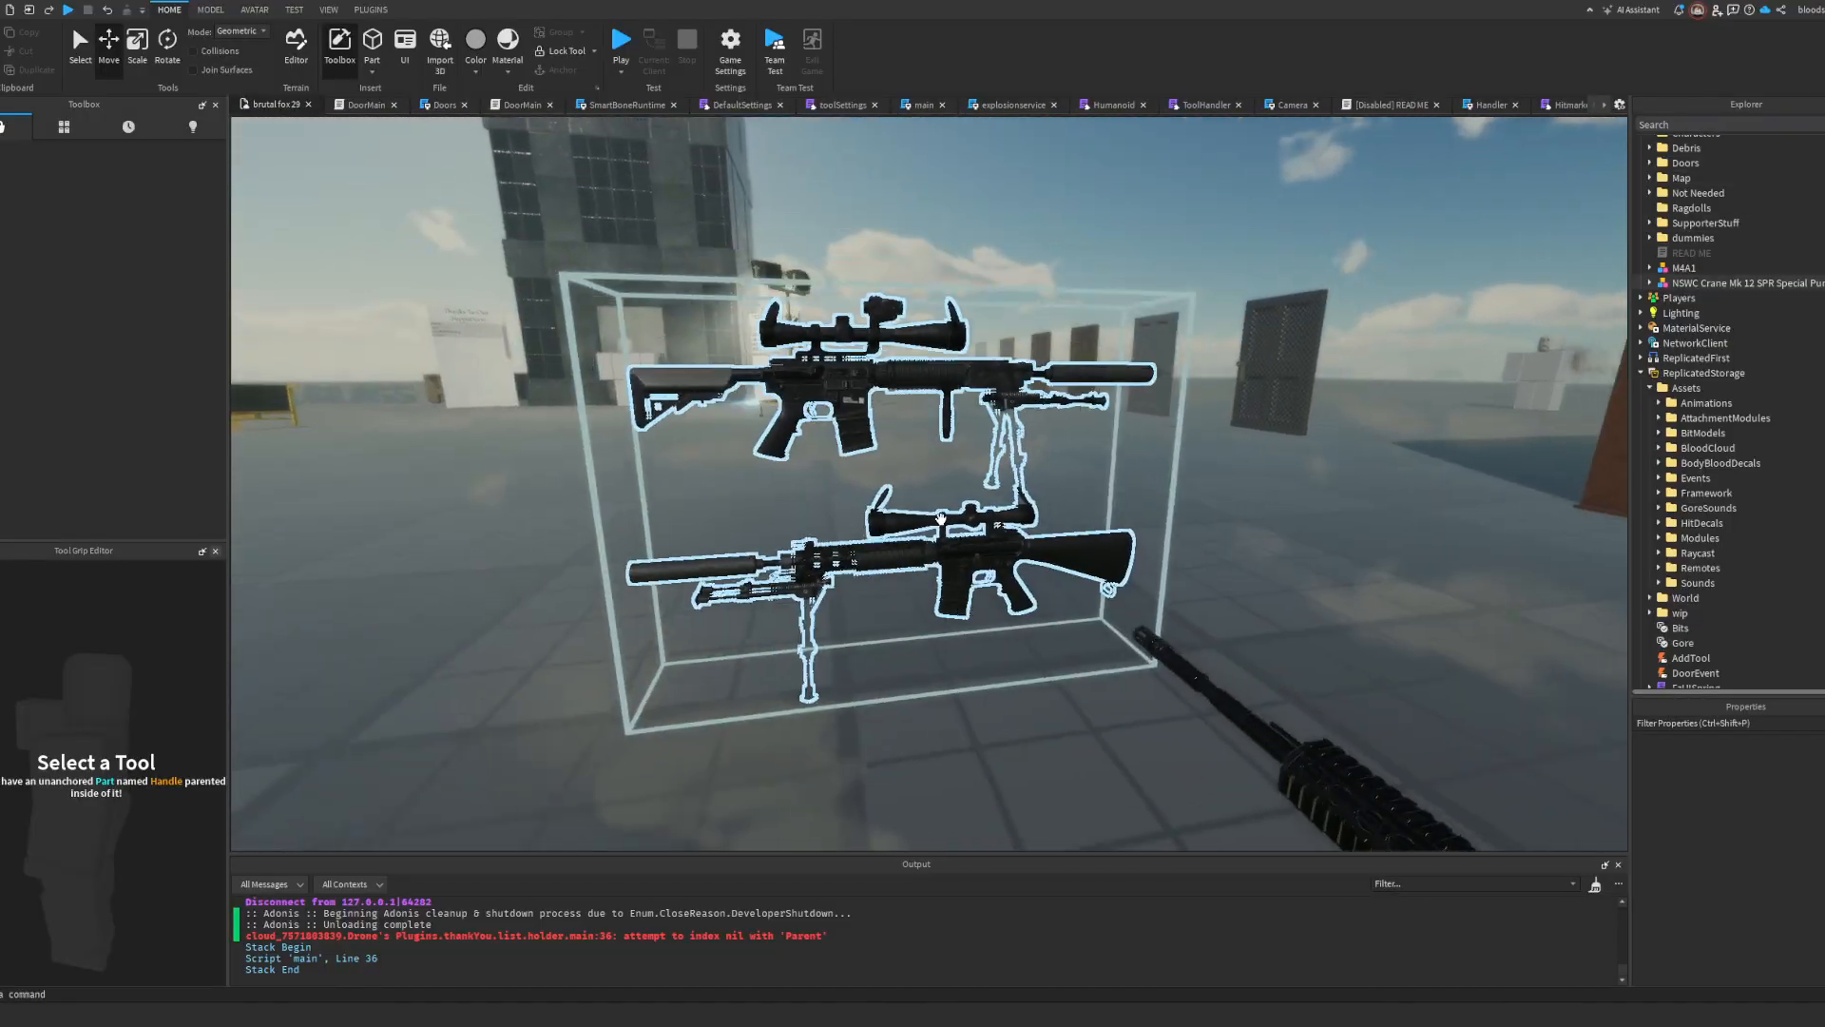
Step: Delete the upper of the two Mk 12 SPR rifles, the one with the collapsible stock
double_click(851, 378)
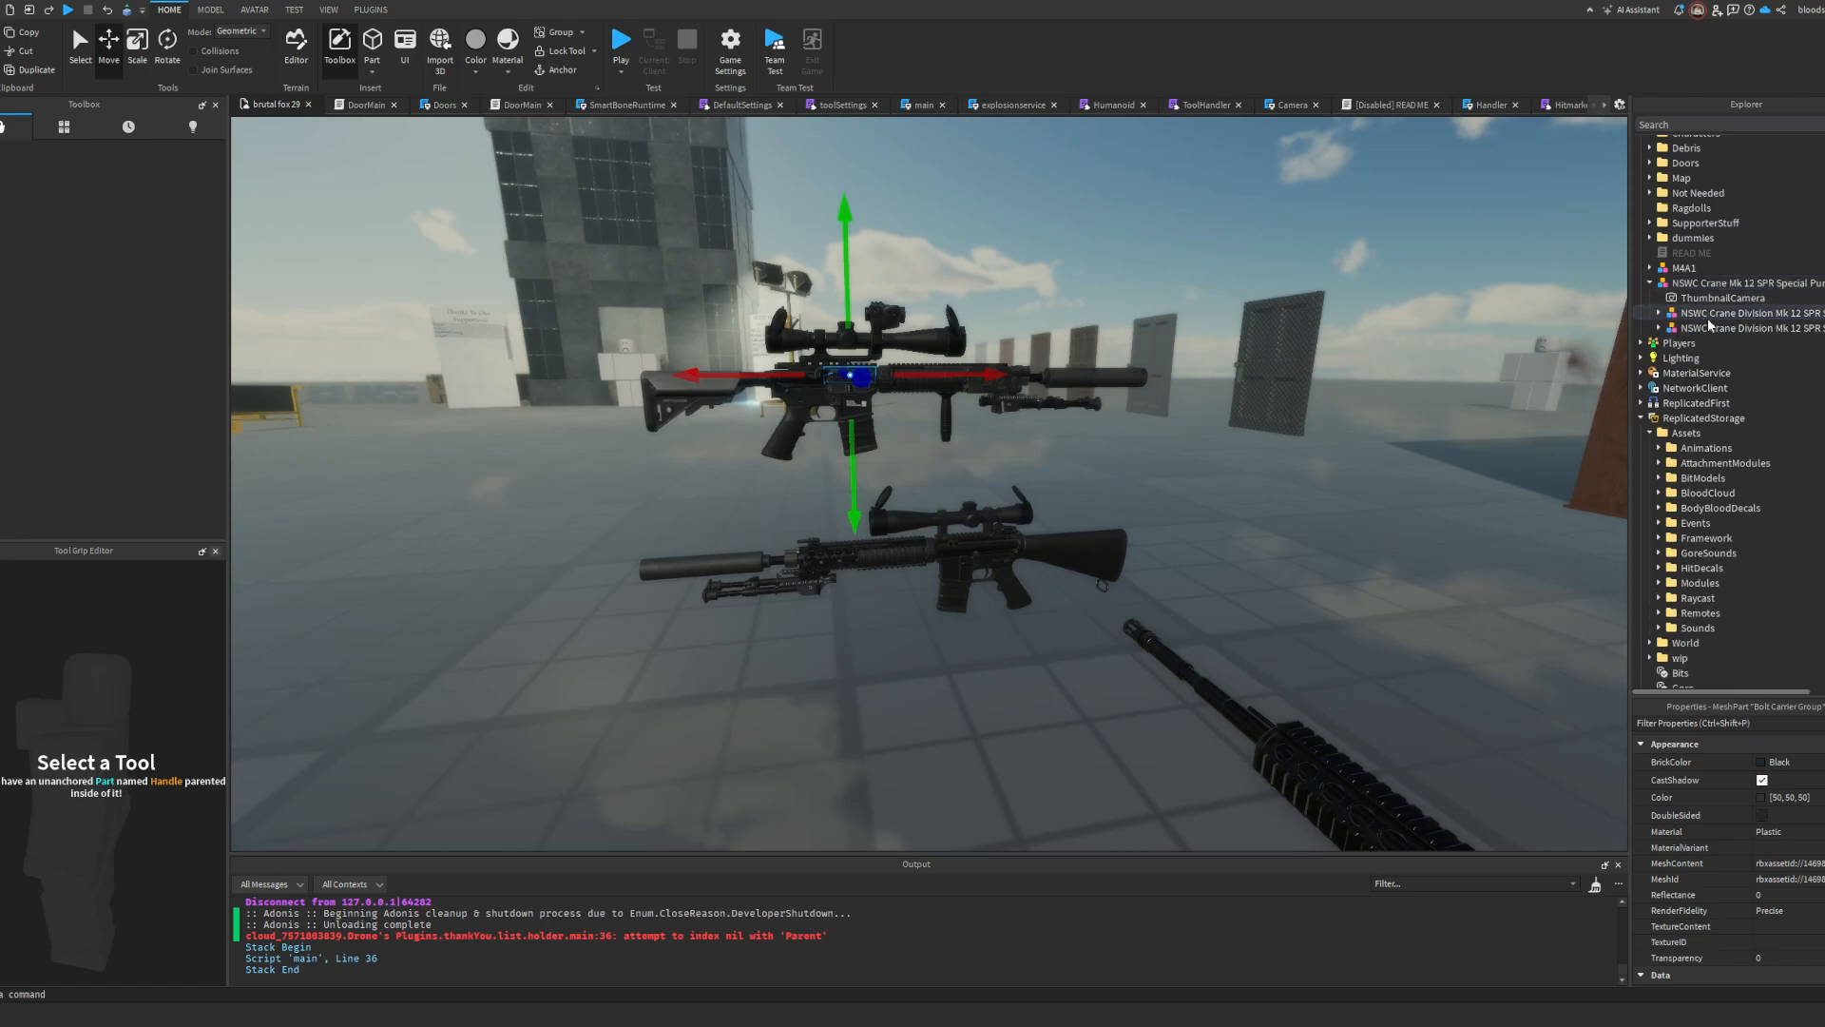
left_click(1707, 313)
key("Delete")
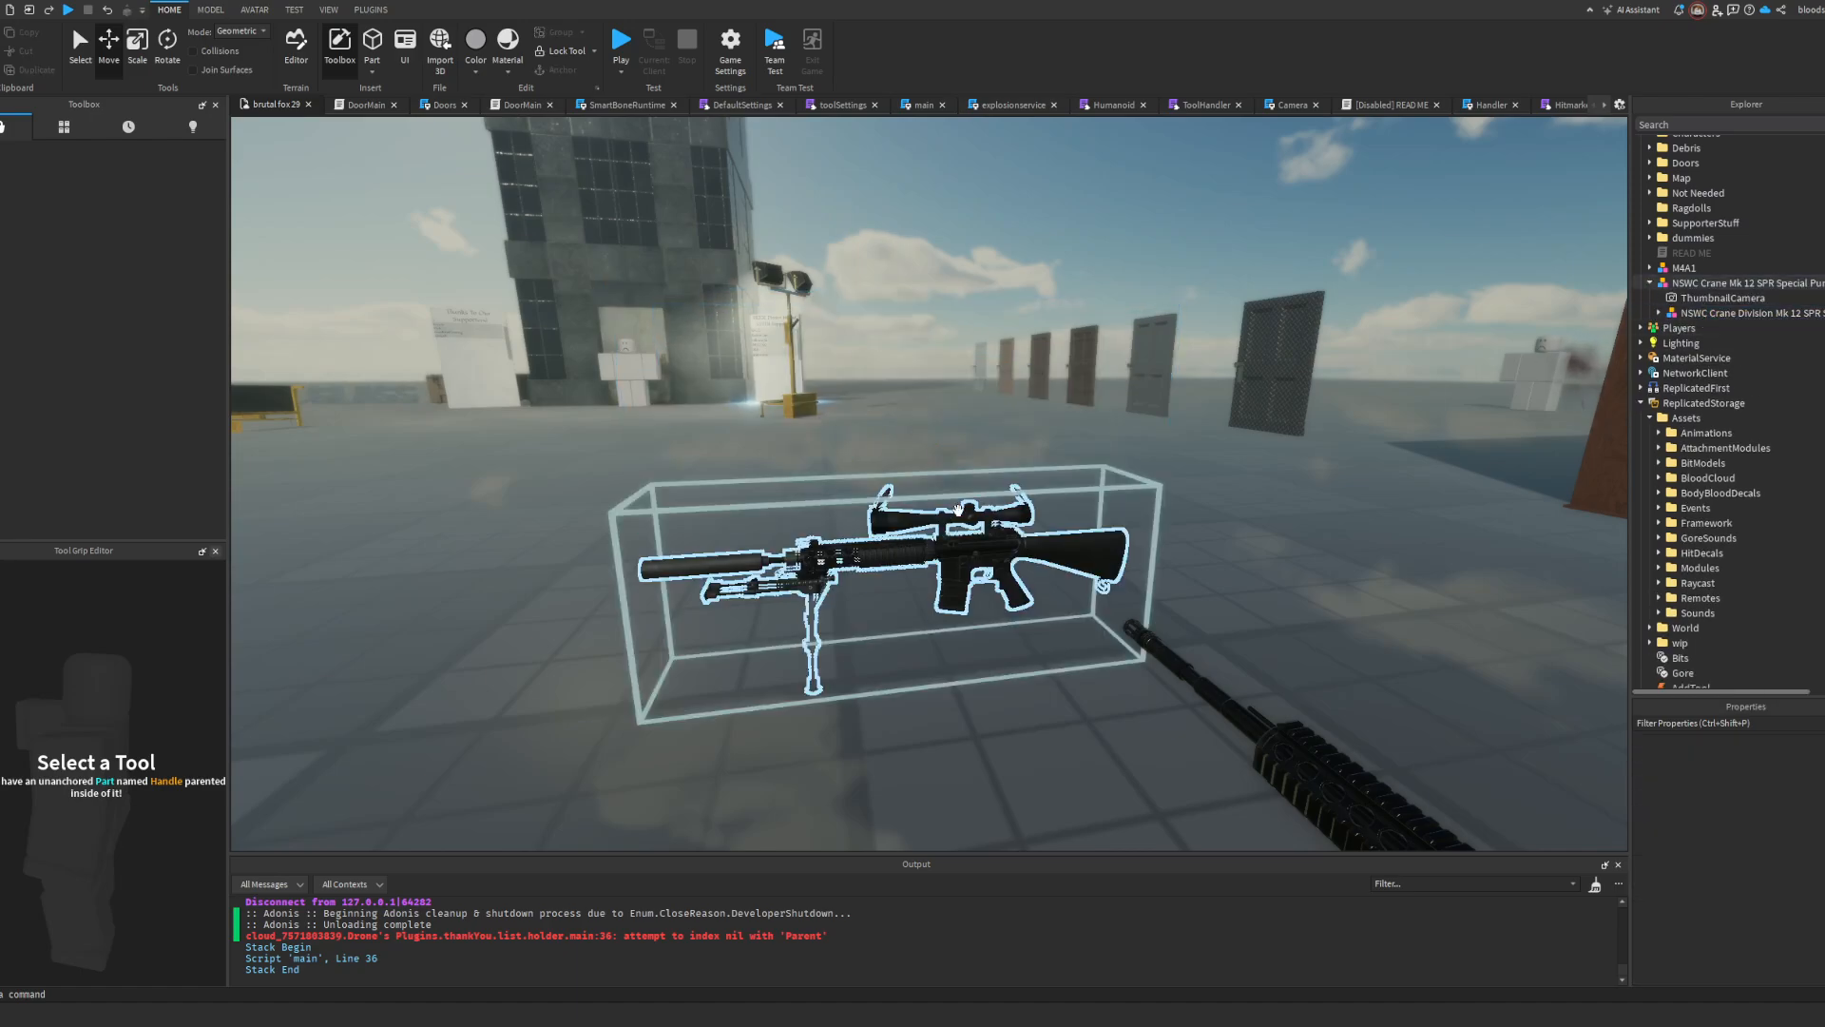
Step: Take the remaining rifle out of its parent model into the Workspace and delete the parent with its ThumbnailCamera
left_click(1758, 282)
left_click(1692, 315)
scroll(1682, 237, "up", 2)
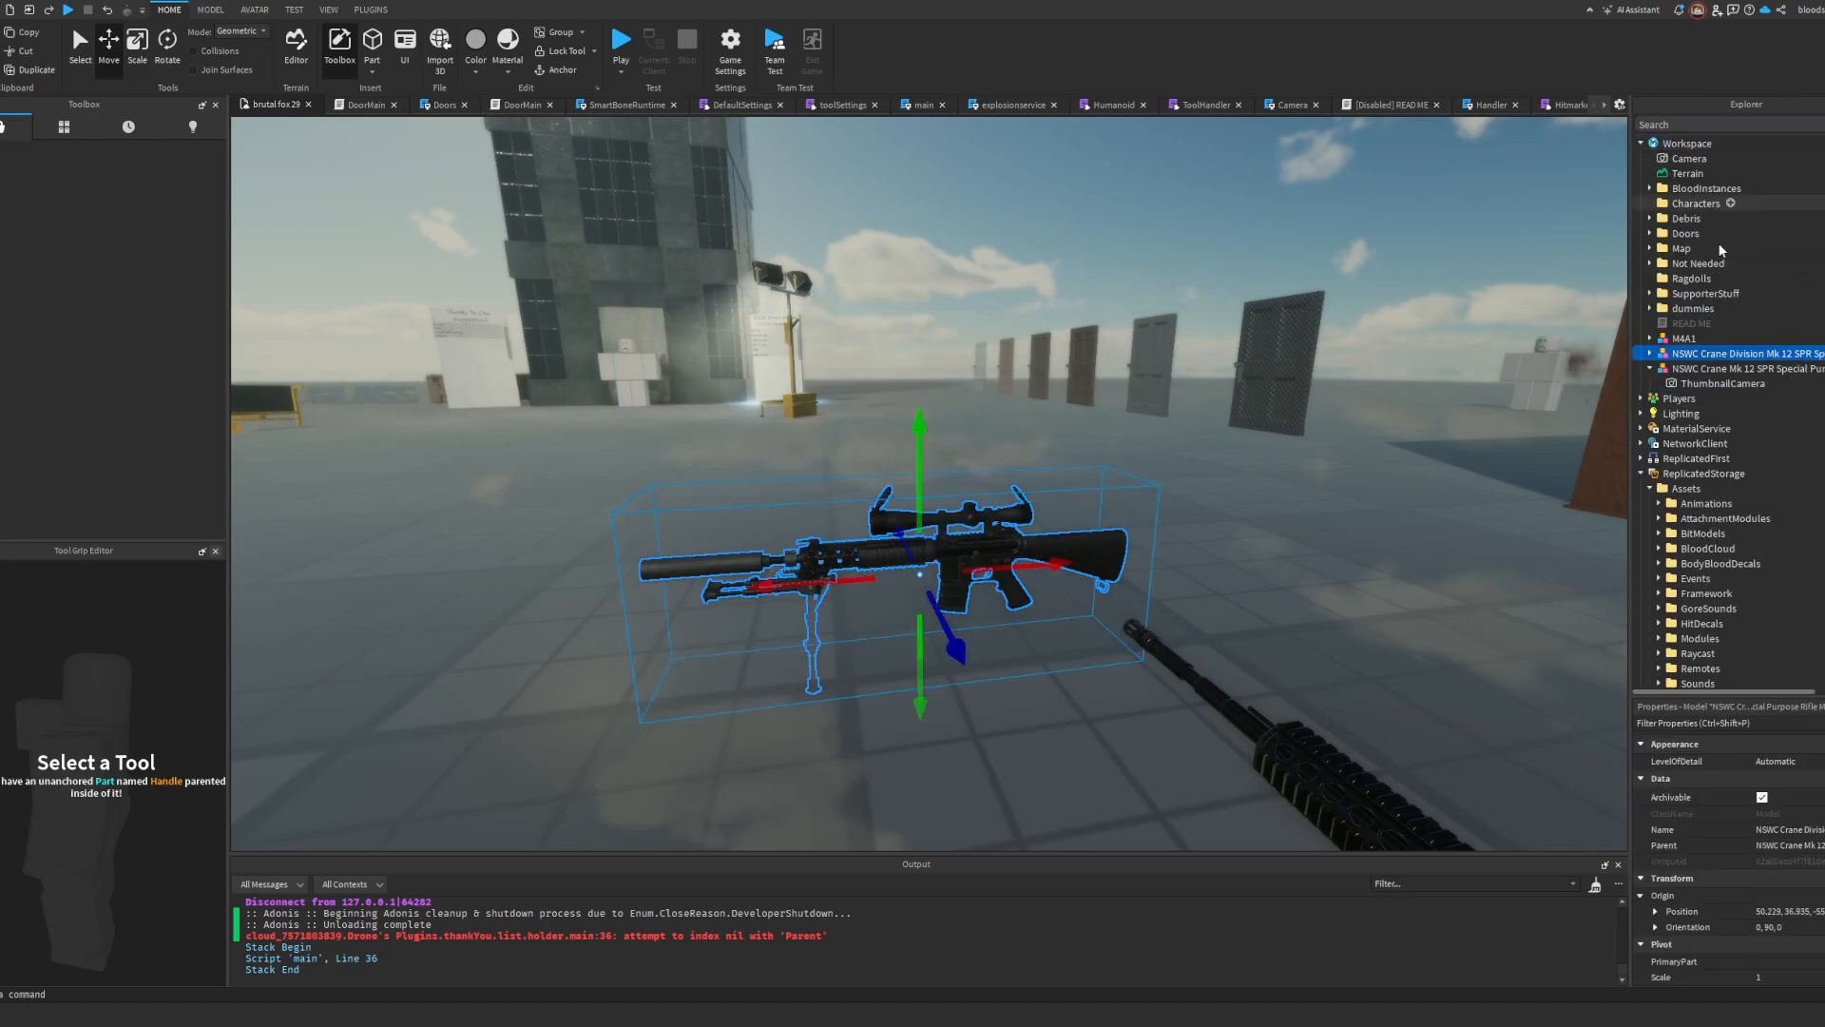
left_click(1710, 369)
key("Delete")
Step: Delete the nested Bipod Laid Down model from the Mk 12 SPR rifle
right_click_drag(1079, 521, 1050, 540)
scroll(1050, 540, "up", 5)
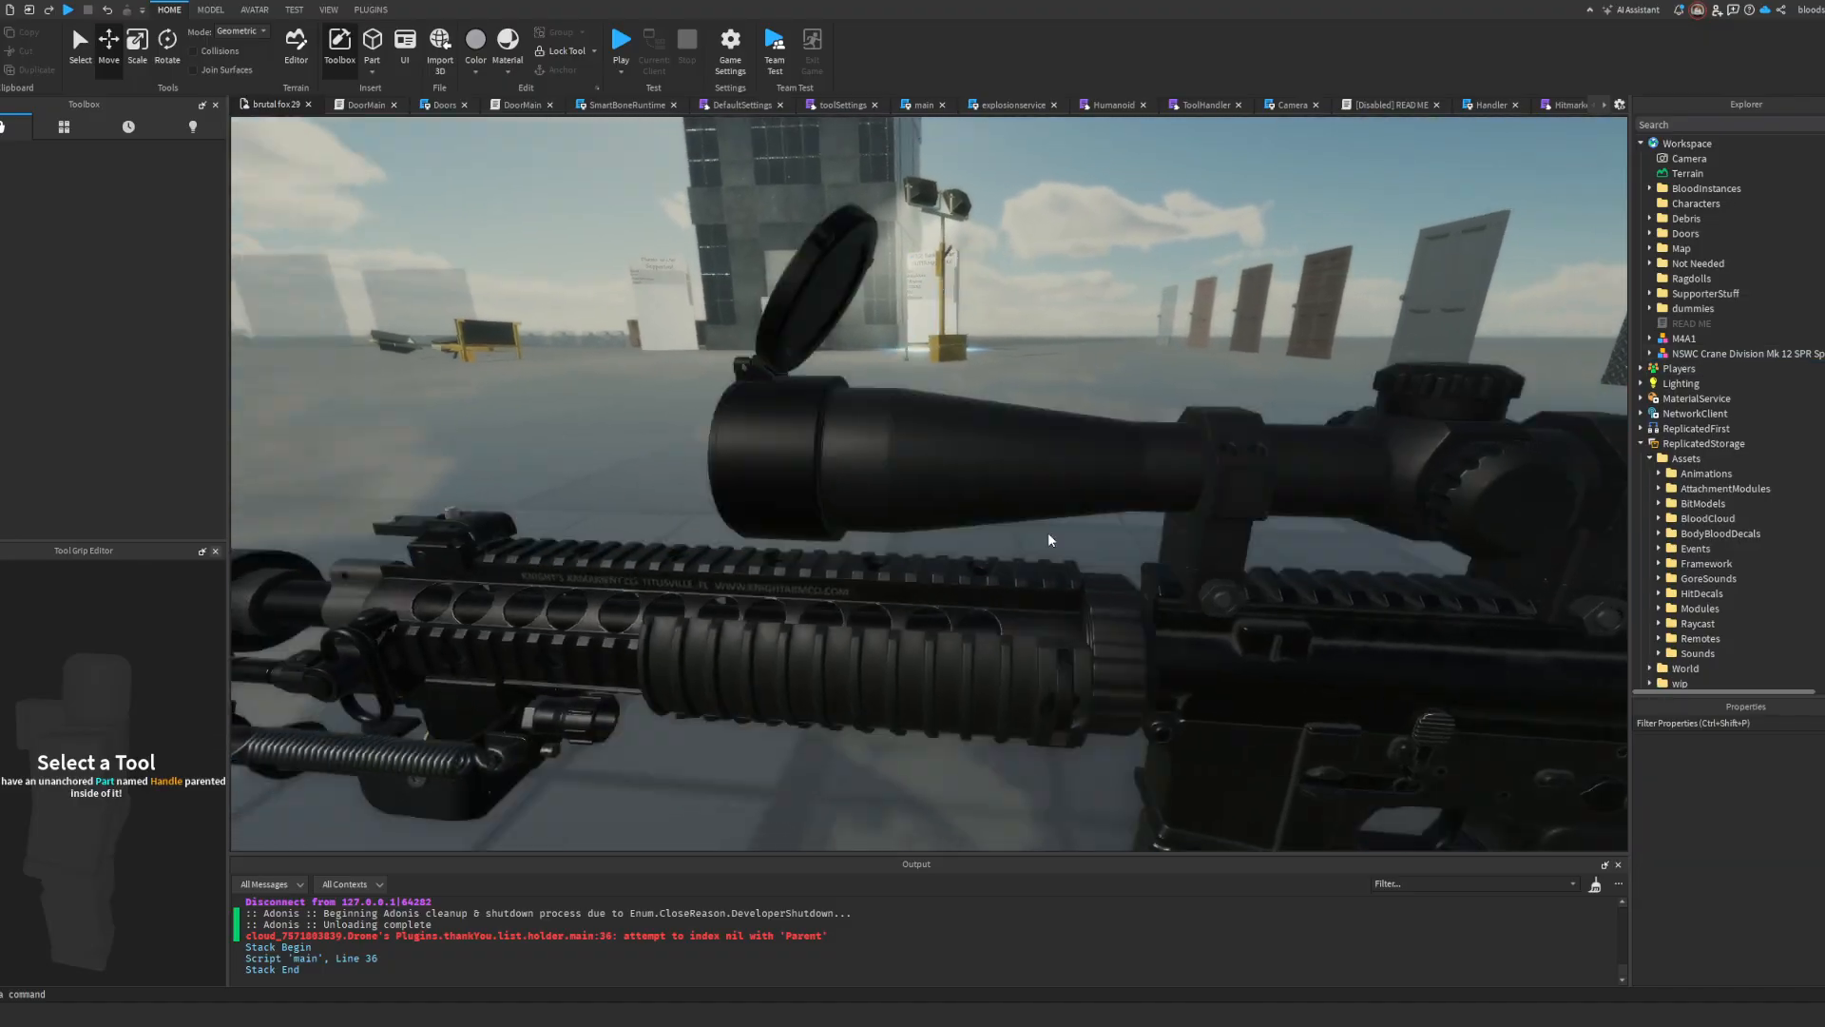
left_click(1050, 540)
key("f")
left_click(1650, 354)
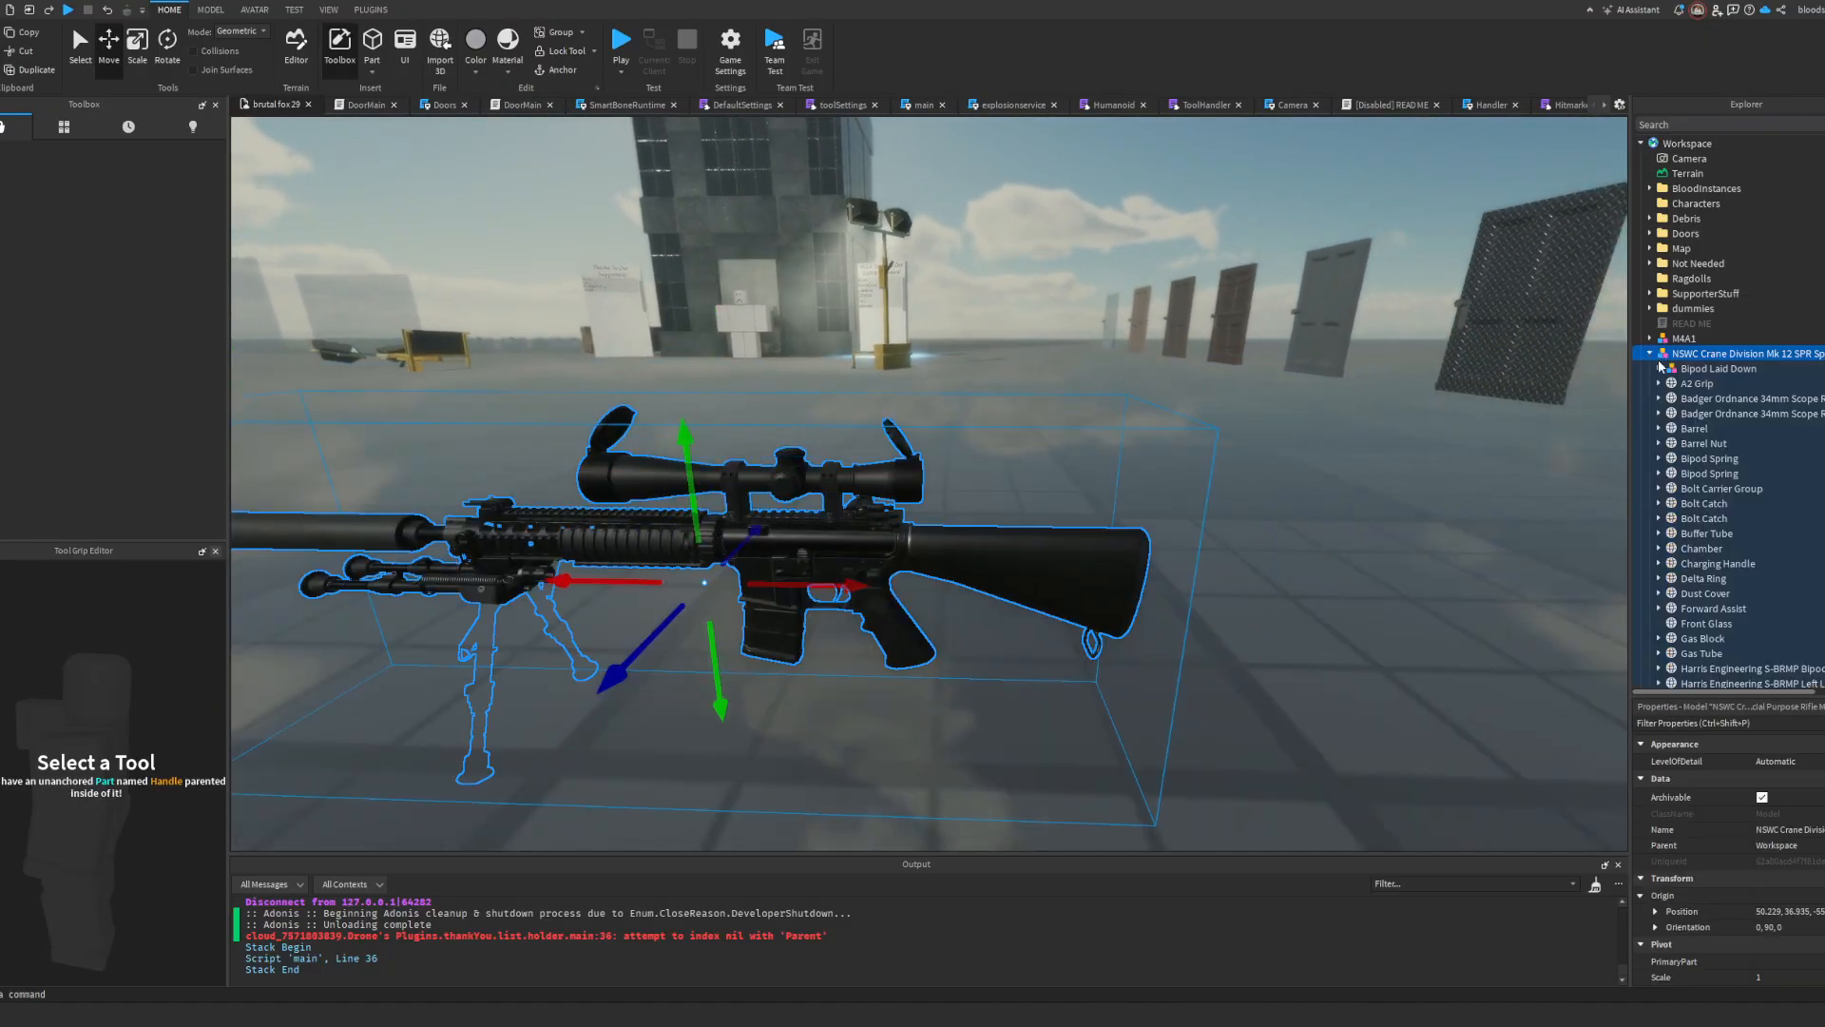
left_click(1711, 368)
scroll(1711, 367, "down", 2)
key("Delete")
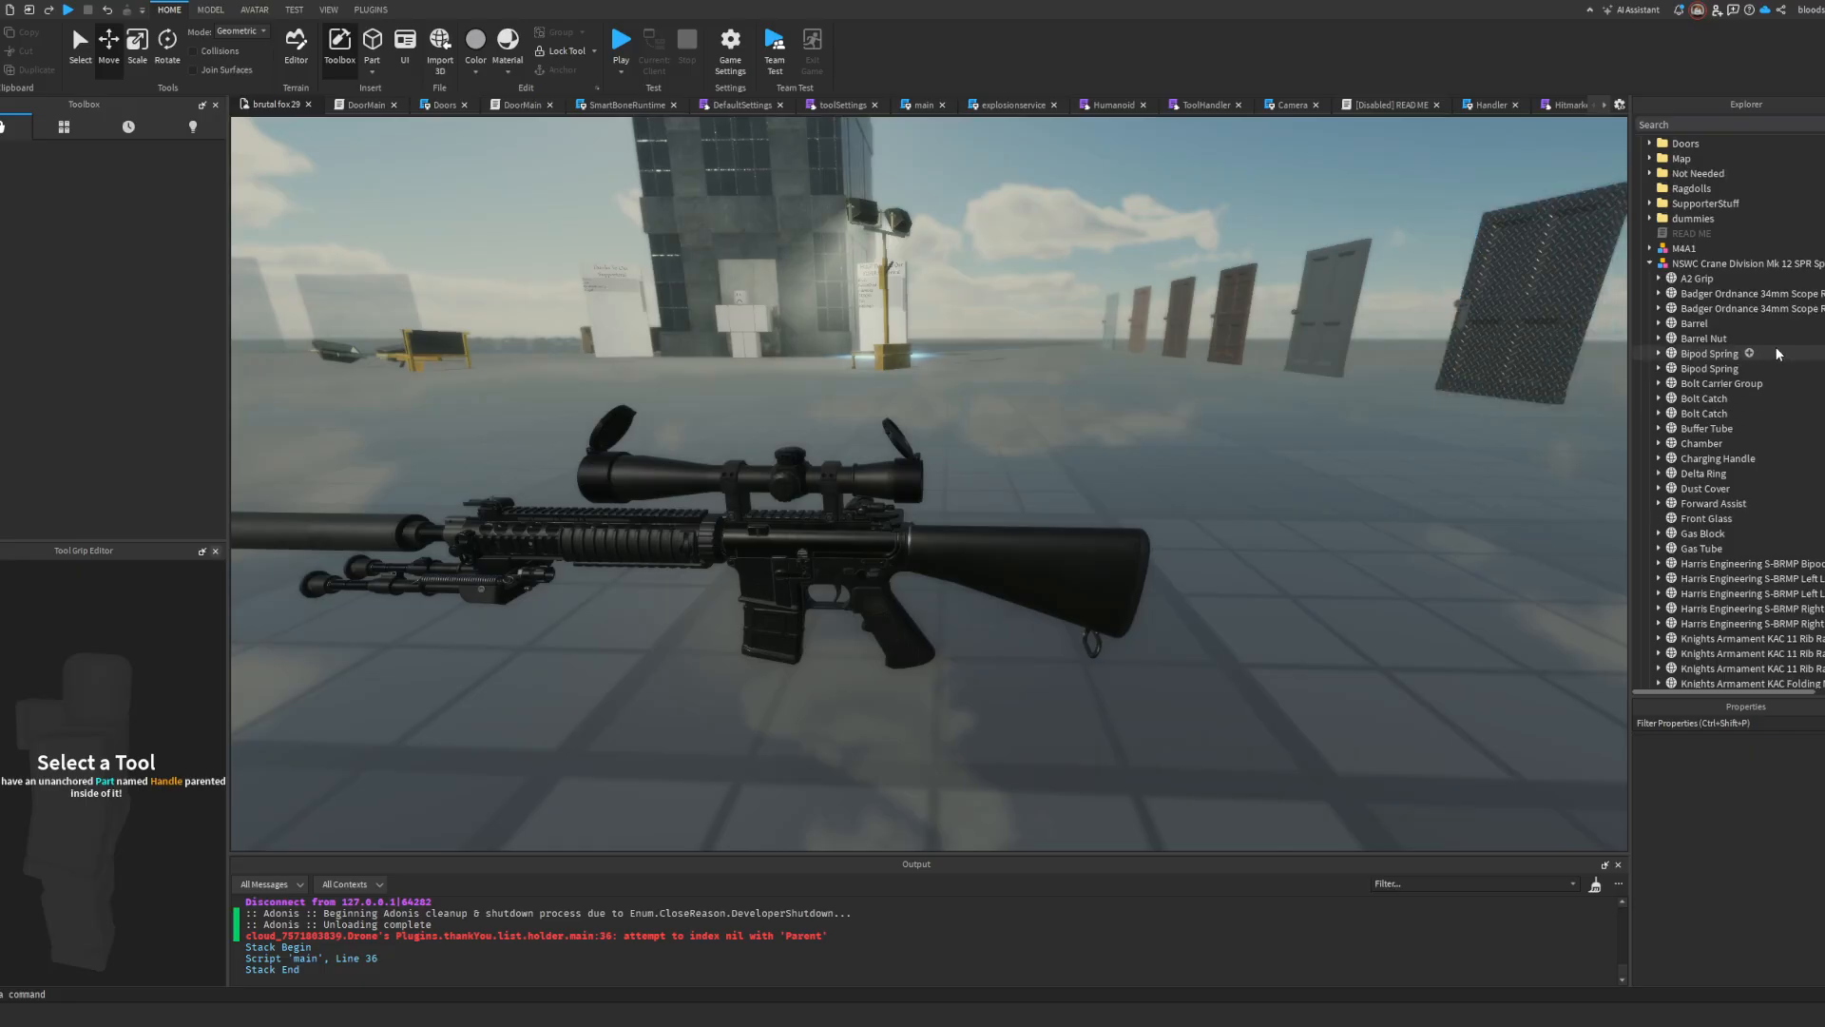
Step: Delete the Barrel Nut and both Bipod Spring meshes from the rifle
scroll(1777, 353, "down", 10)
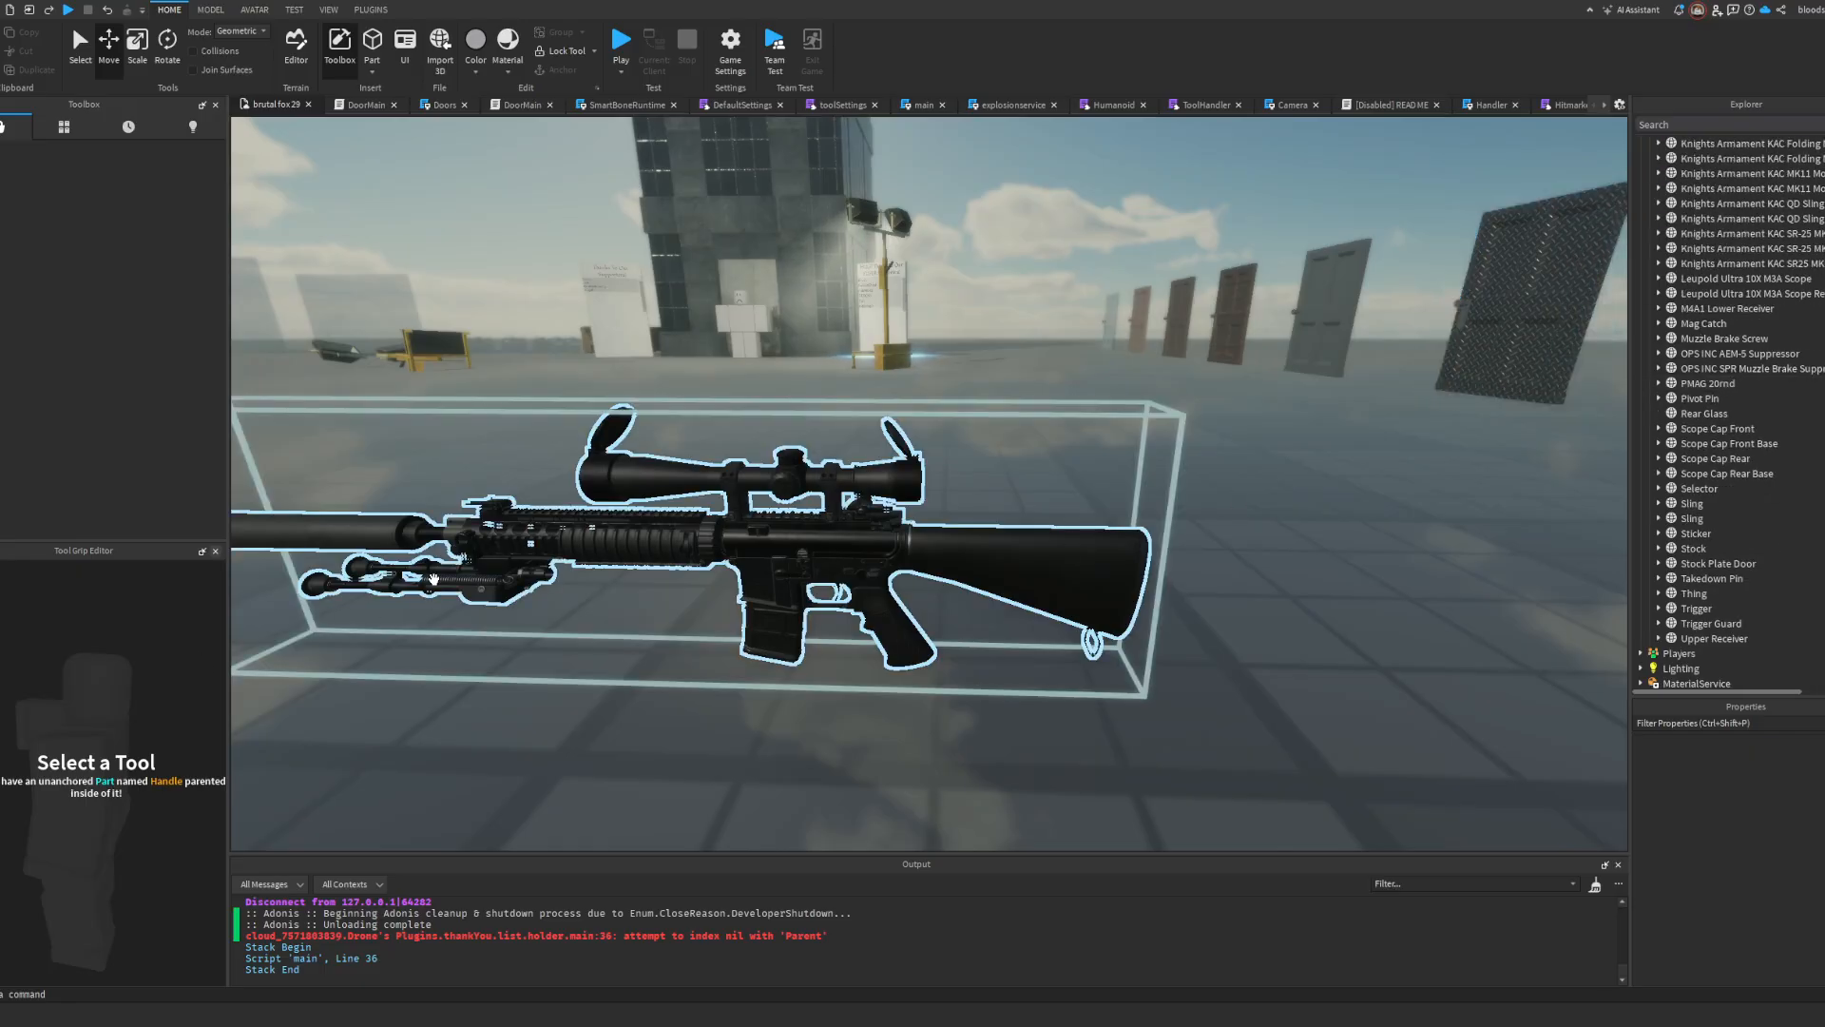
left_click(439, 578, "alt")
scroll(1713, 309, "up", 1)
key("Delete")
left_click(1710, 315)
key("Delete")
left_click(1710, 316)
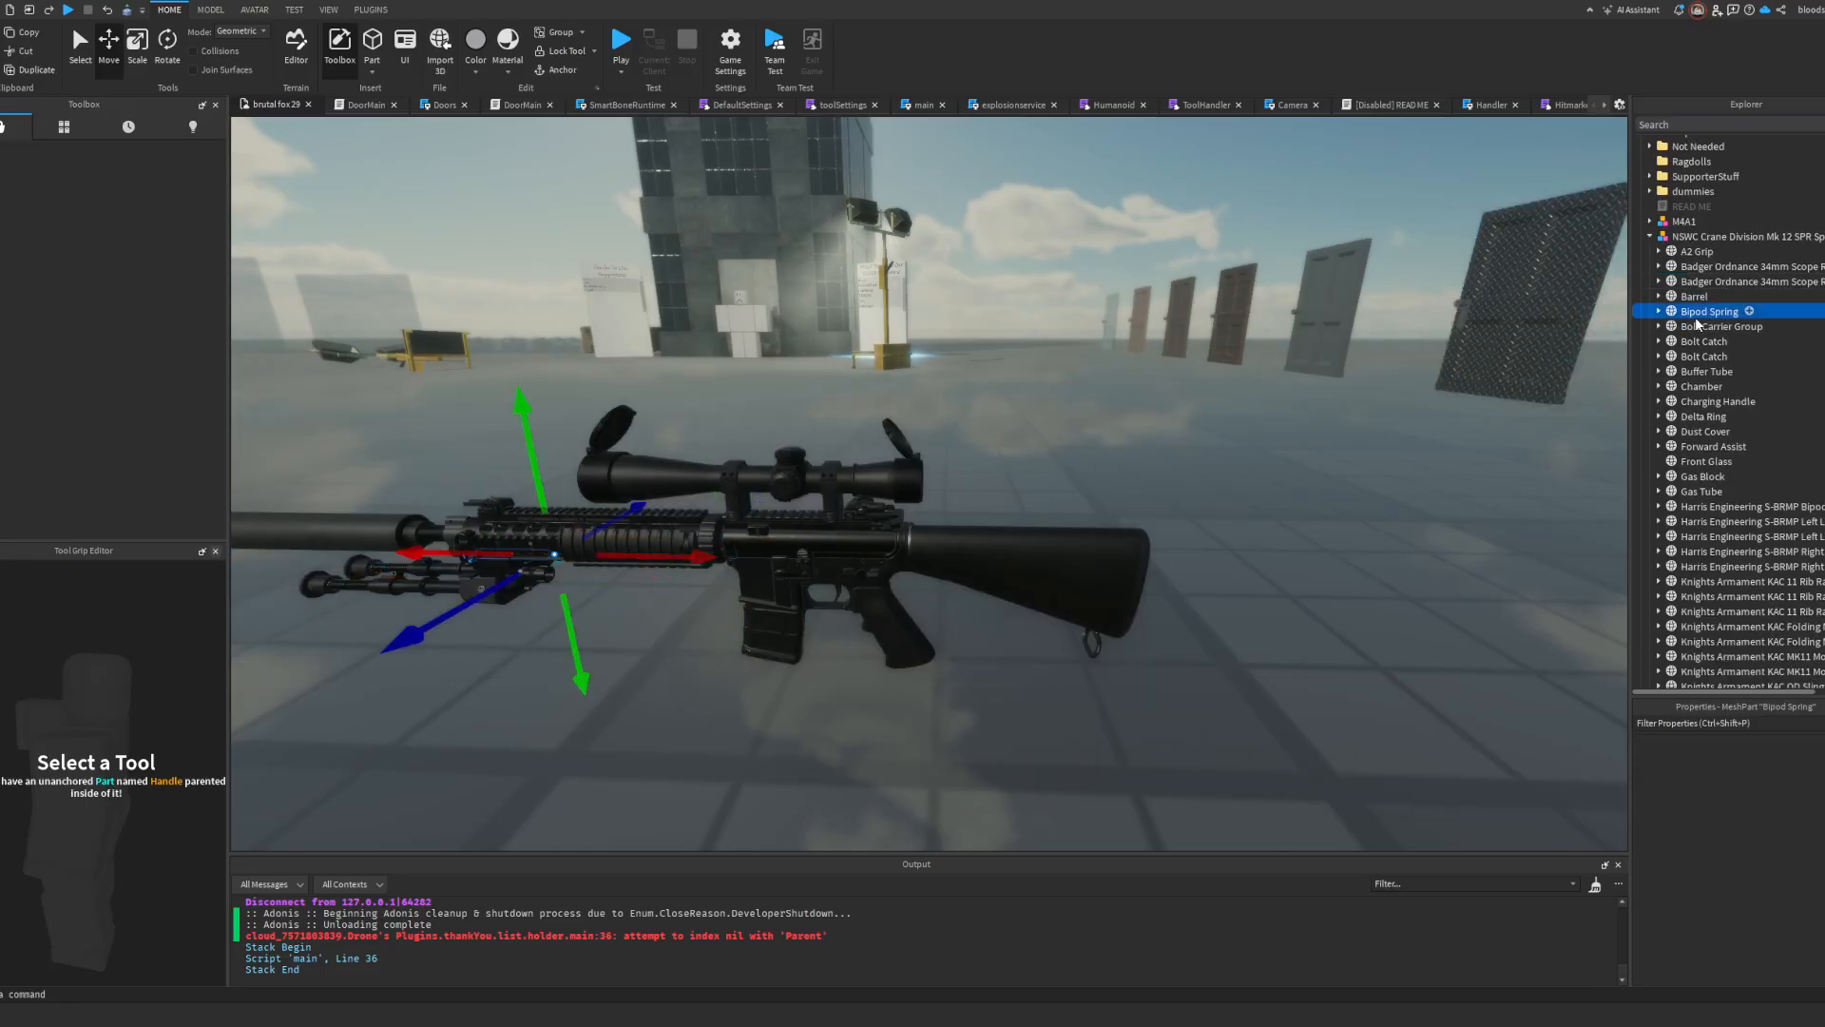
key("Delete")
right_click_drag(1213, 419, 1253, 394)
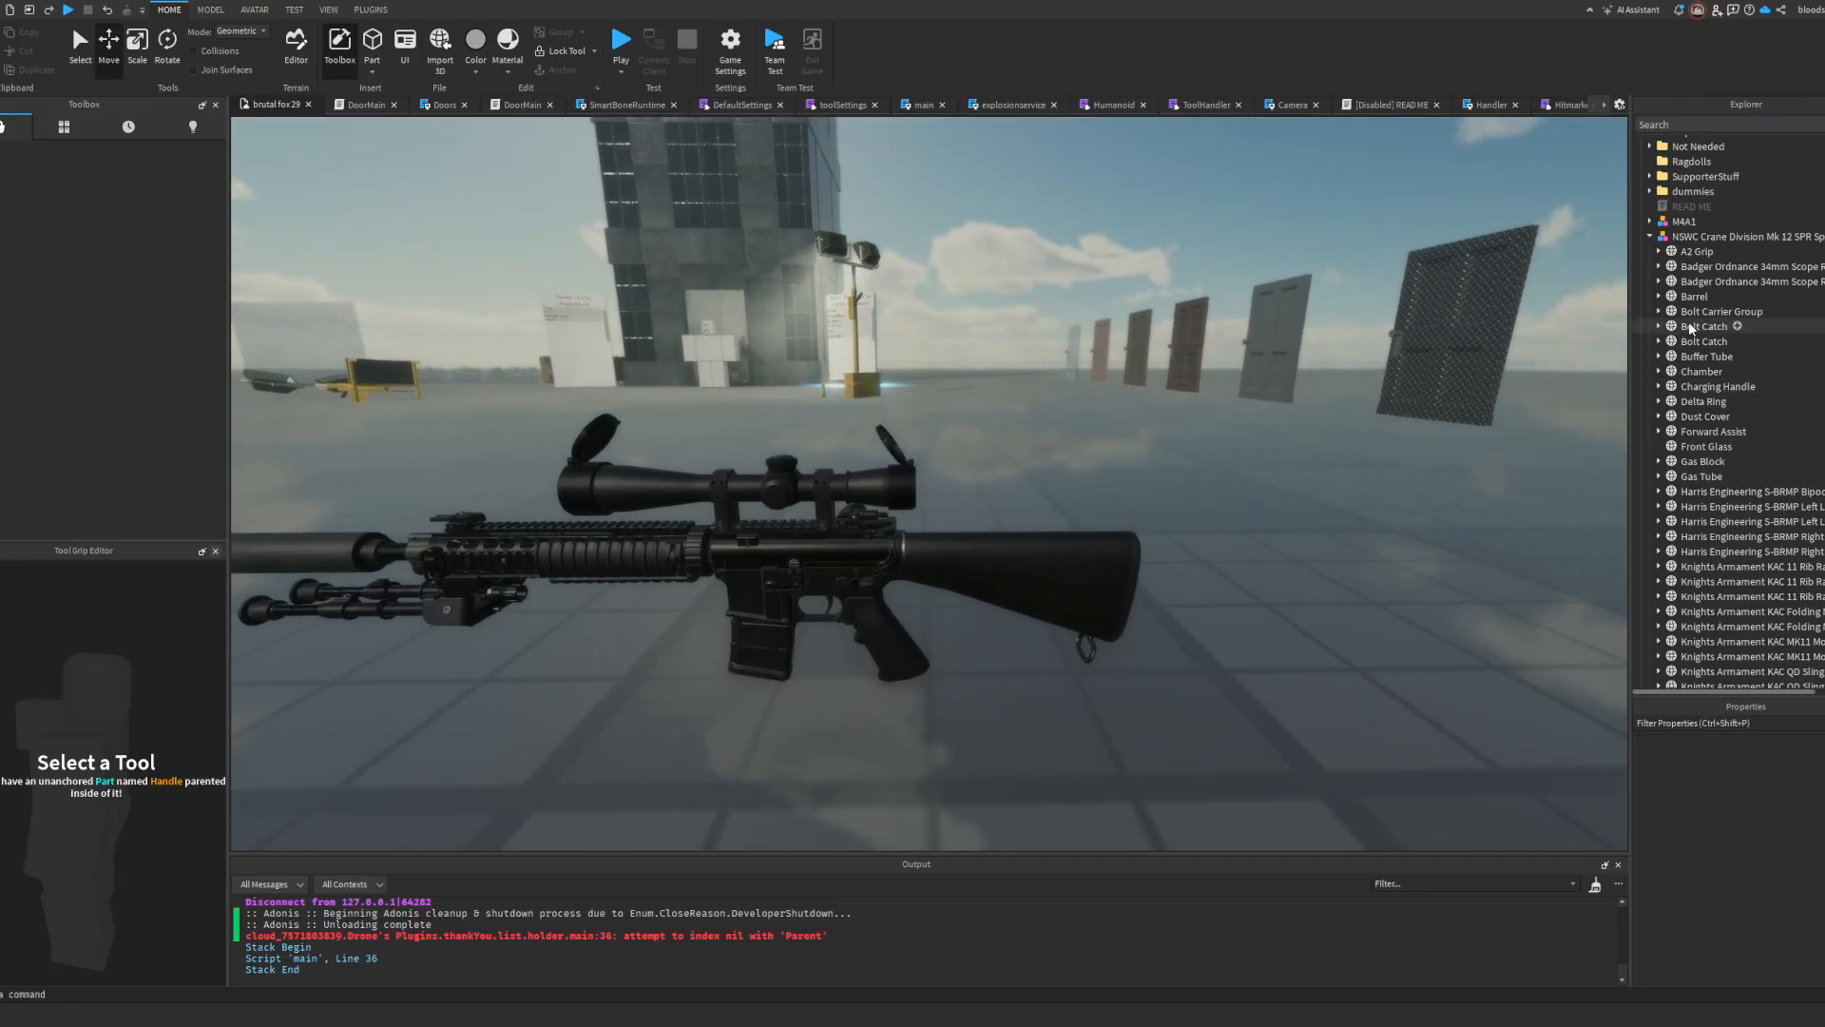
Step: Delete all Harris Engineering S-BRMP bipod meshes and the small piece left floating below the handguard
left_click(1720, 310)
left_click(1706, 356)
left_click(404, 611, "alt")
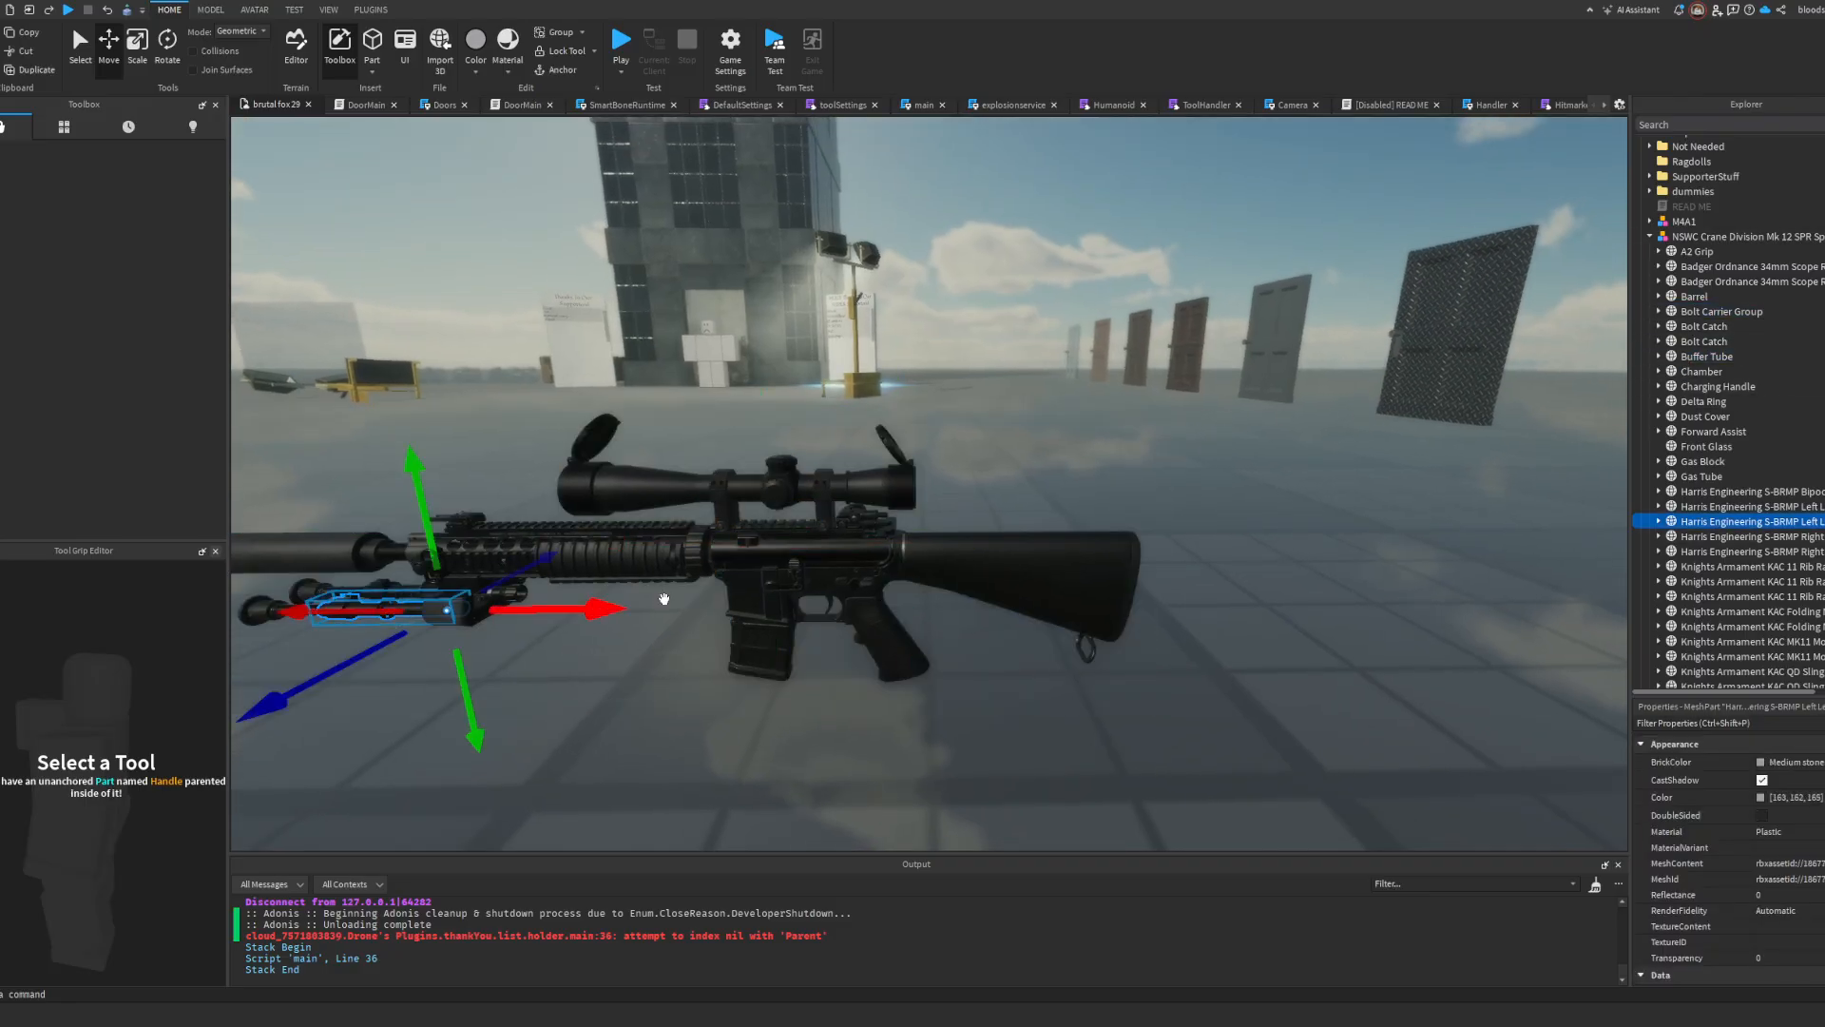
left_click(1786, 433)
left_click(1785, 446)
key("Delete")
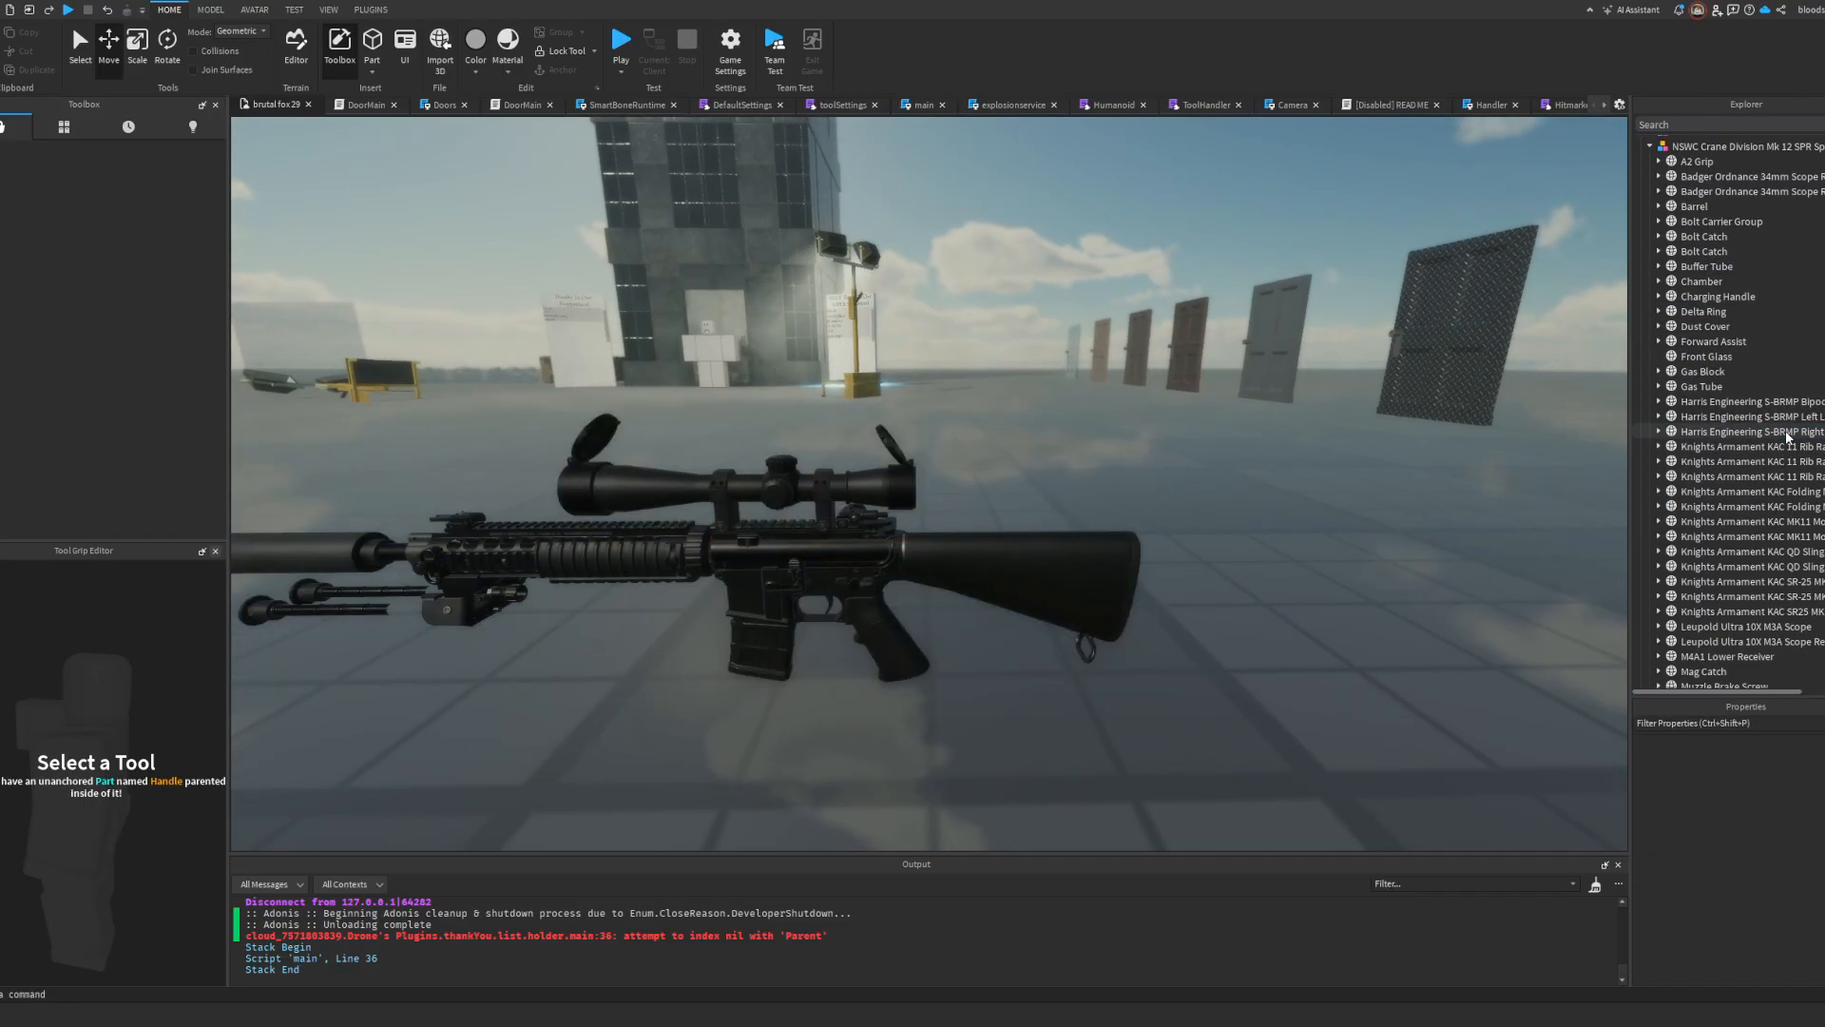
left_click(1783, 431)
key("Delete")
left_click(1781, 416)
key("Delete")
left_click(1780, 404)
key("Delete")
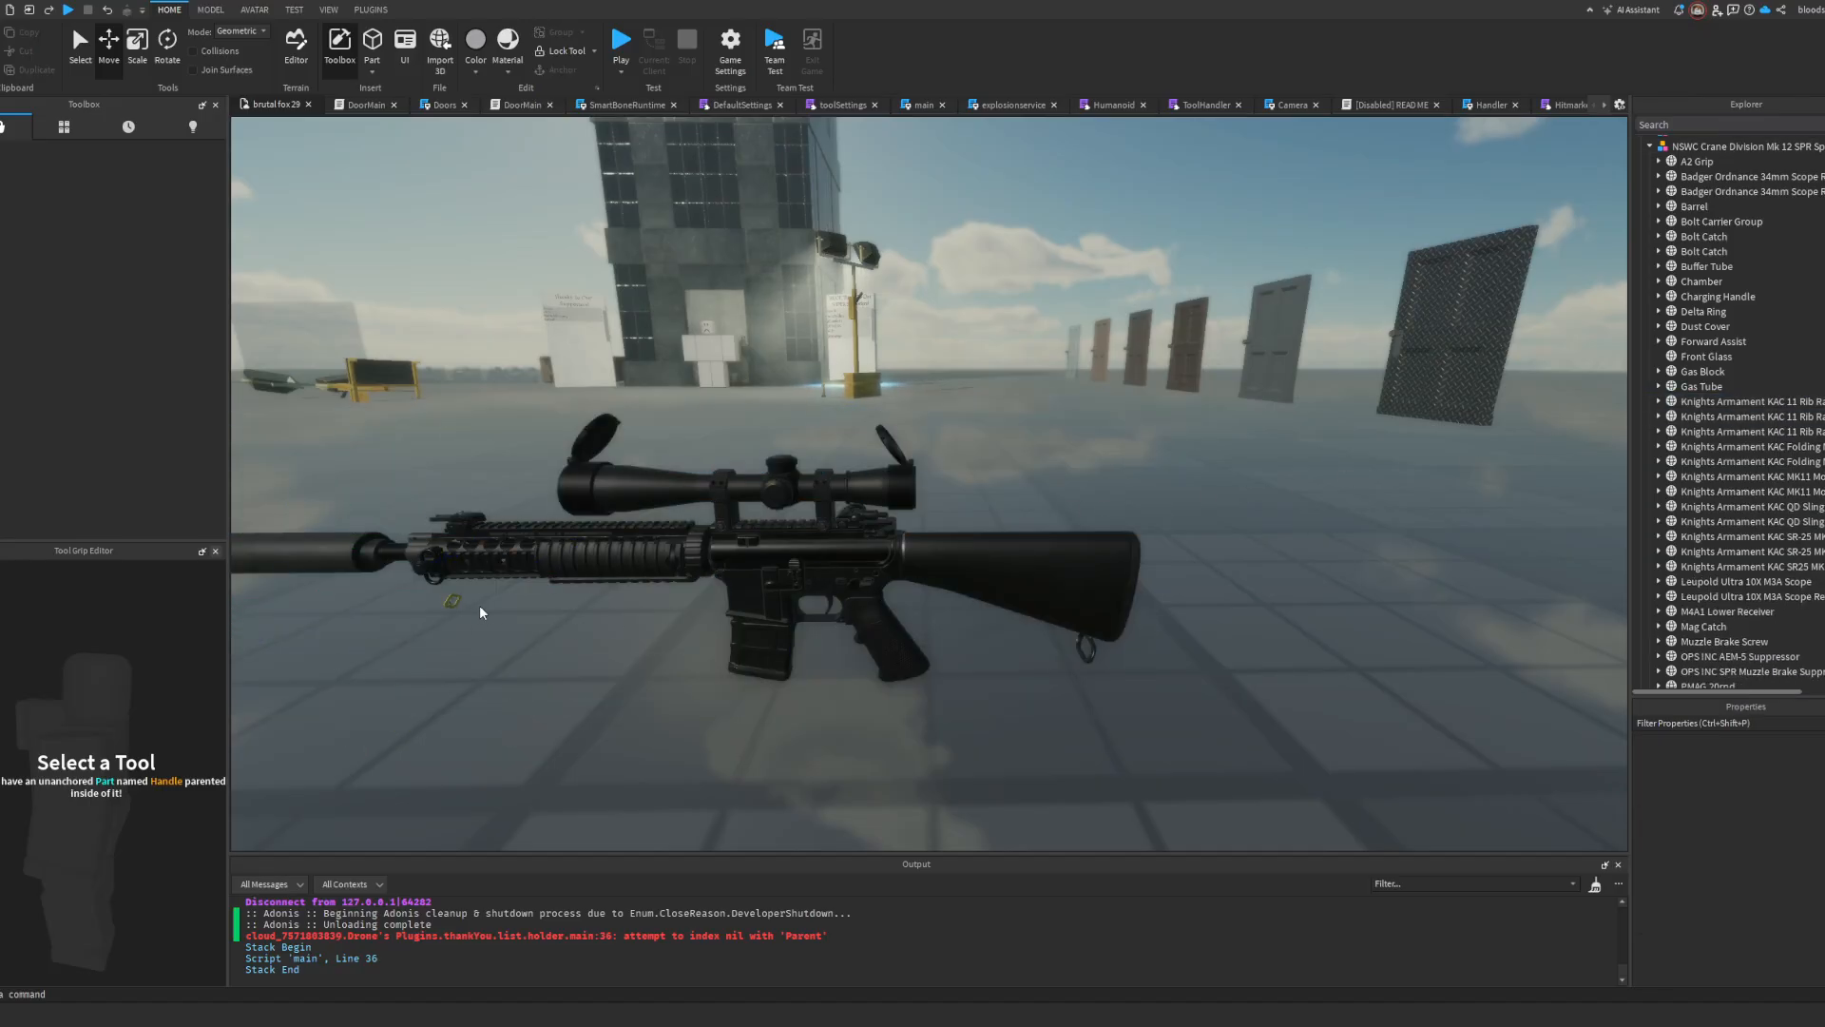
left_click(450, 600, "alt")
key("Delete")
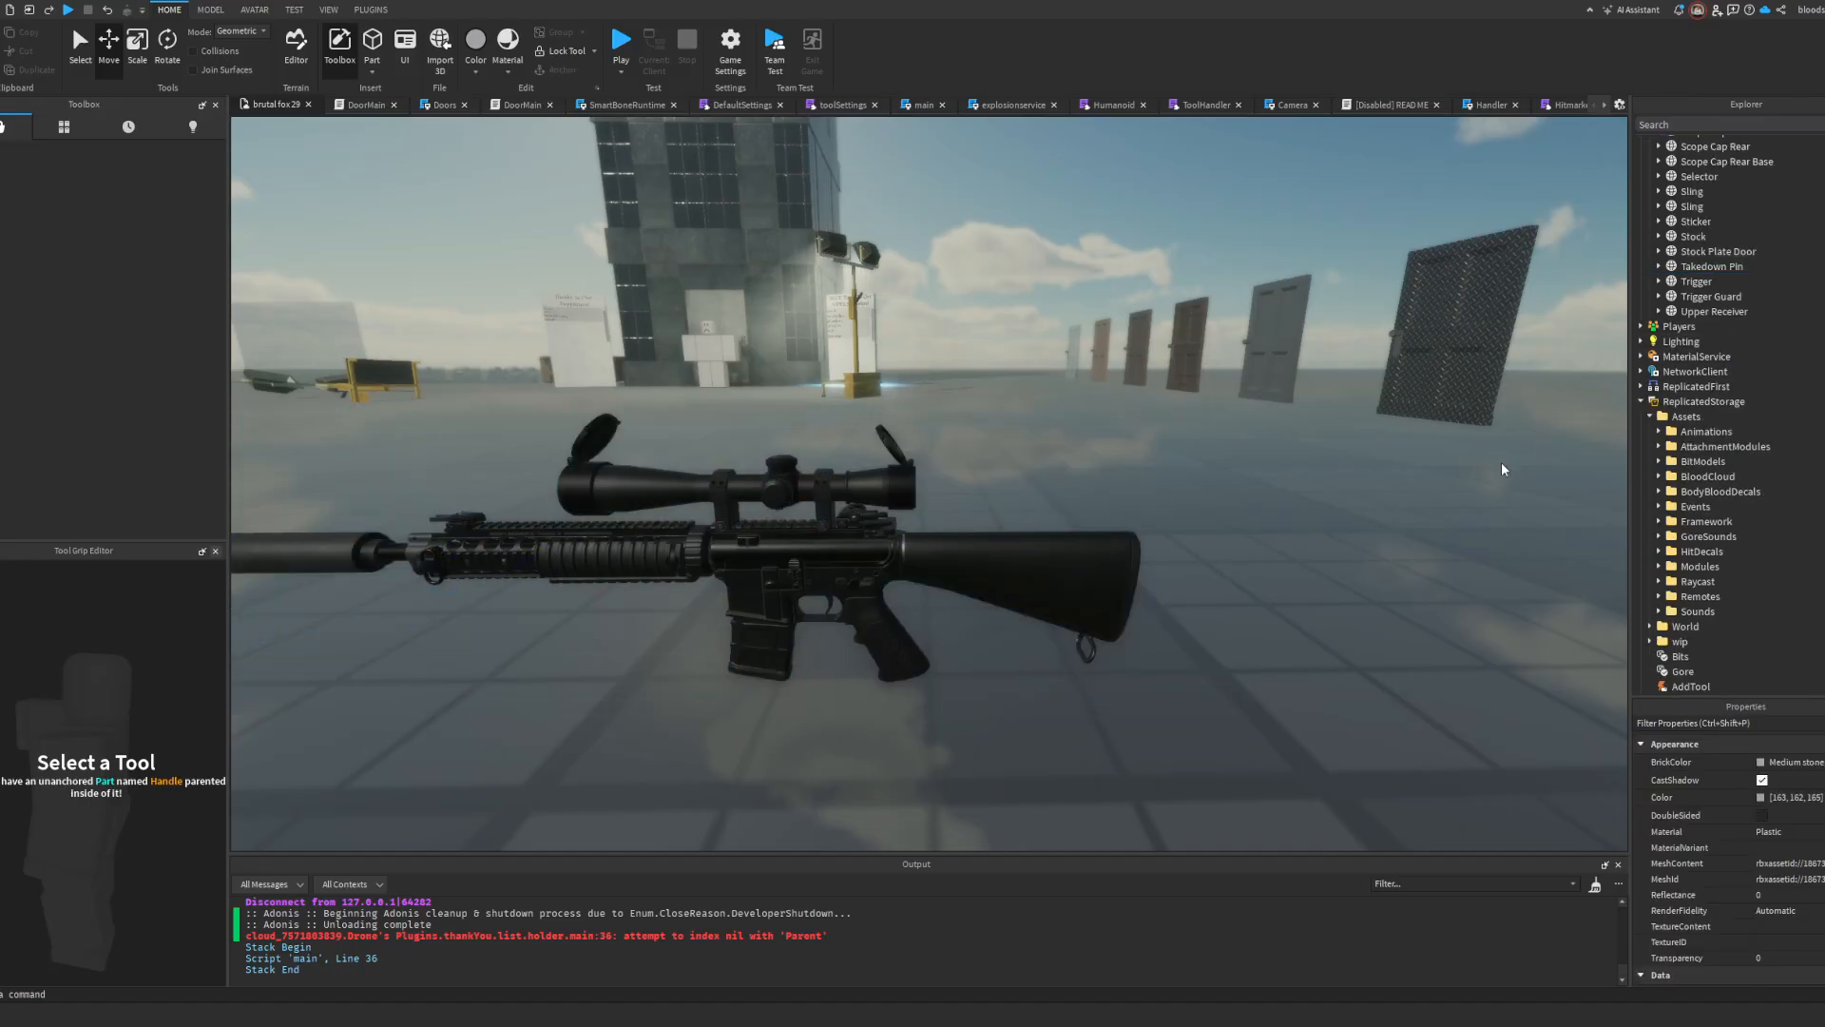
Step: Delete both Badger Ordnance 34mm scope ring meshes
right_click_drag(1074, 494, 1064, 487)
key("w")
key("a")
key("d")
left_click(1125, 434, "alt")
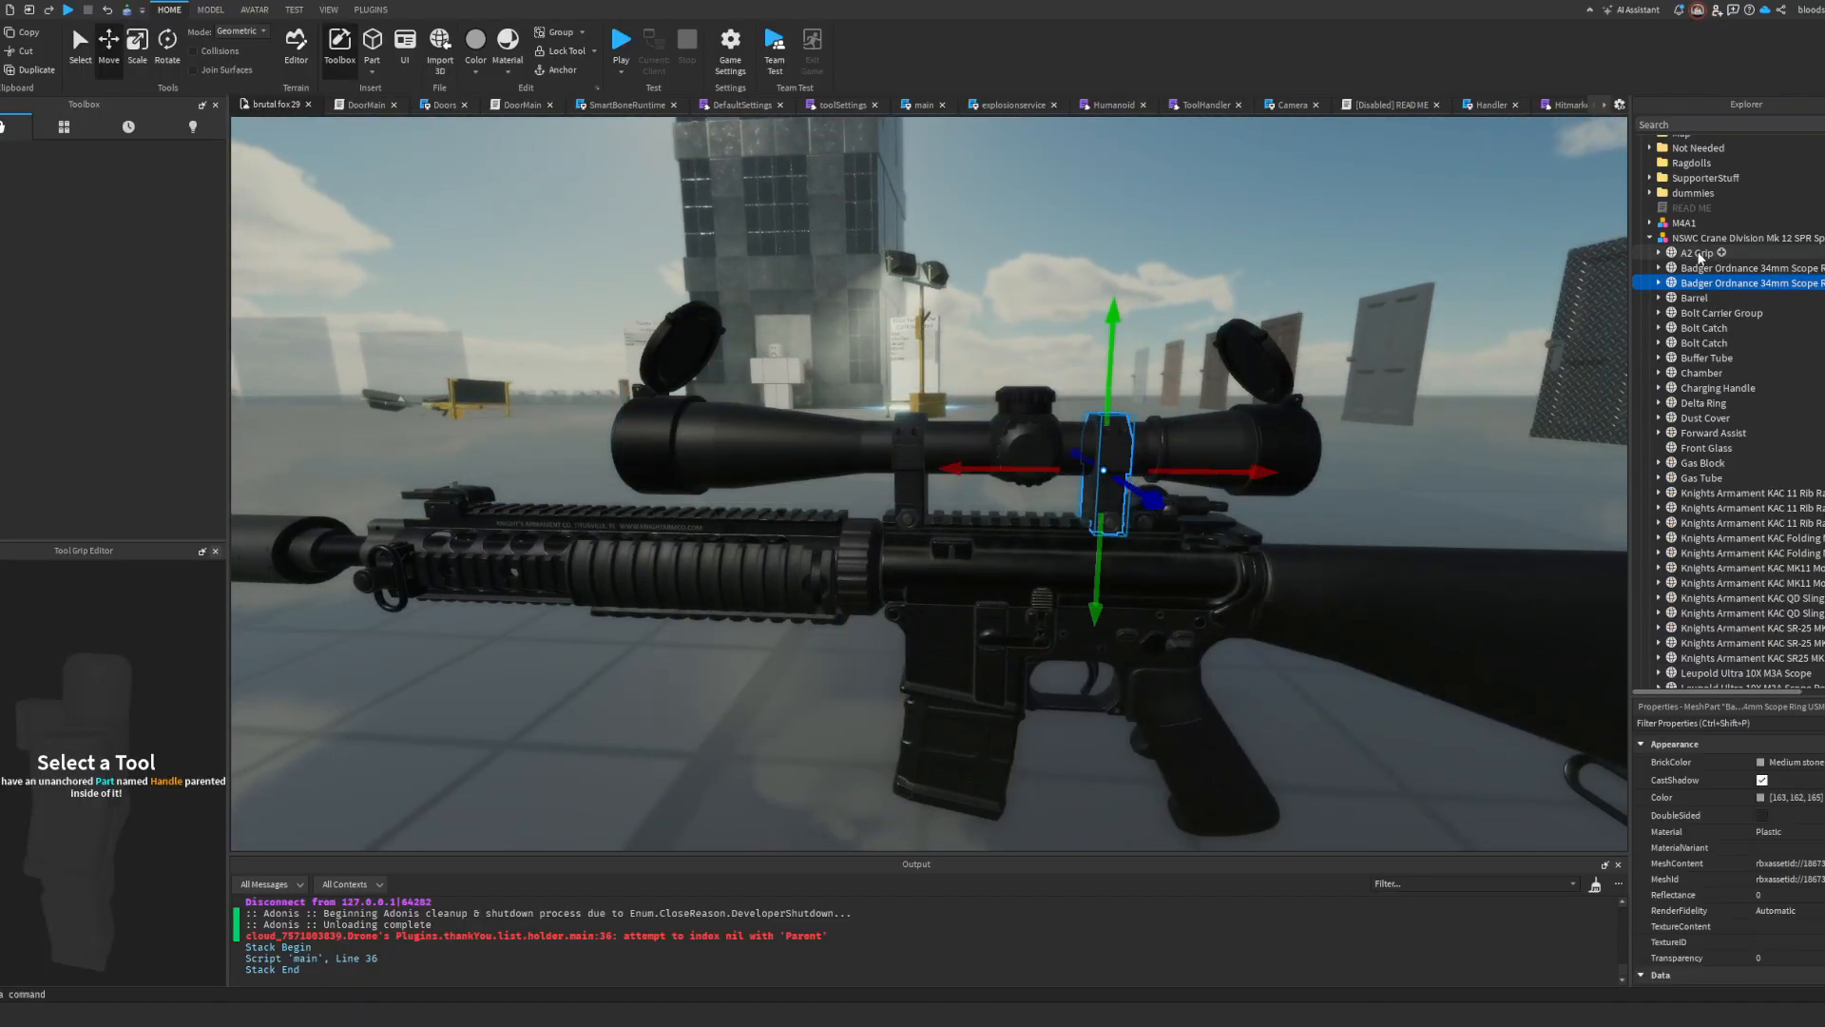
key("Delete")
left_click(1719, 267)
key("Delete")
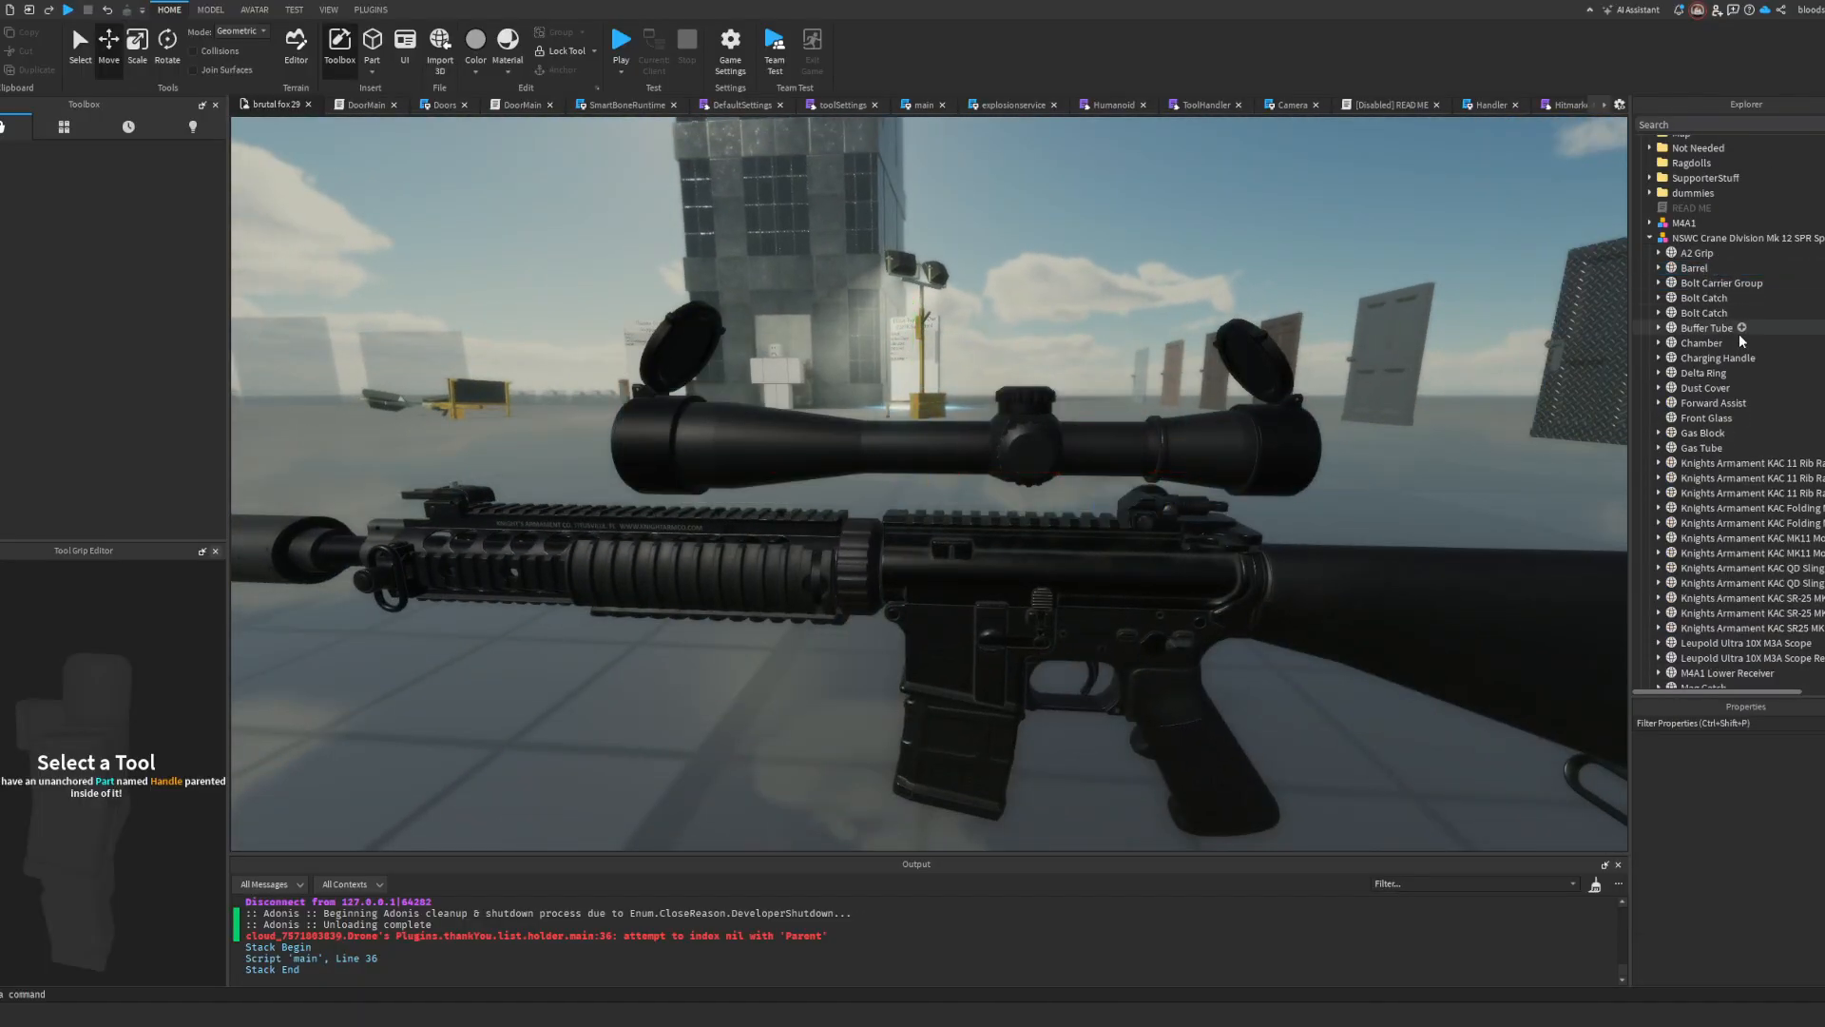
Step: Delete the Leupold Ultra 10X M3A Scope body and its rear mesh
left_click(1226, 447)
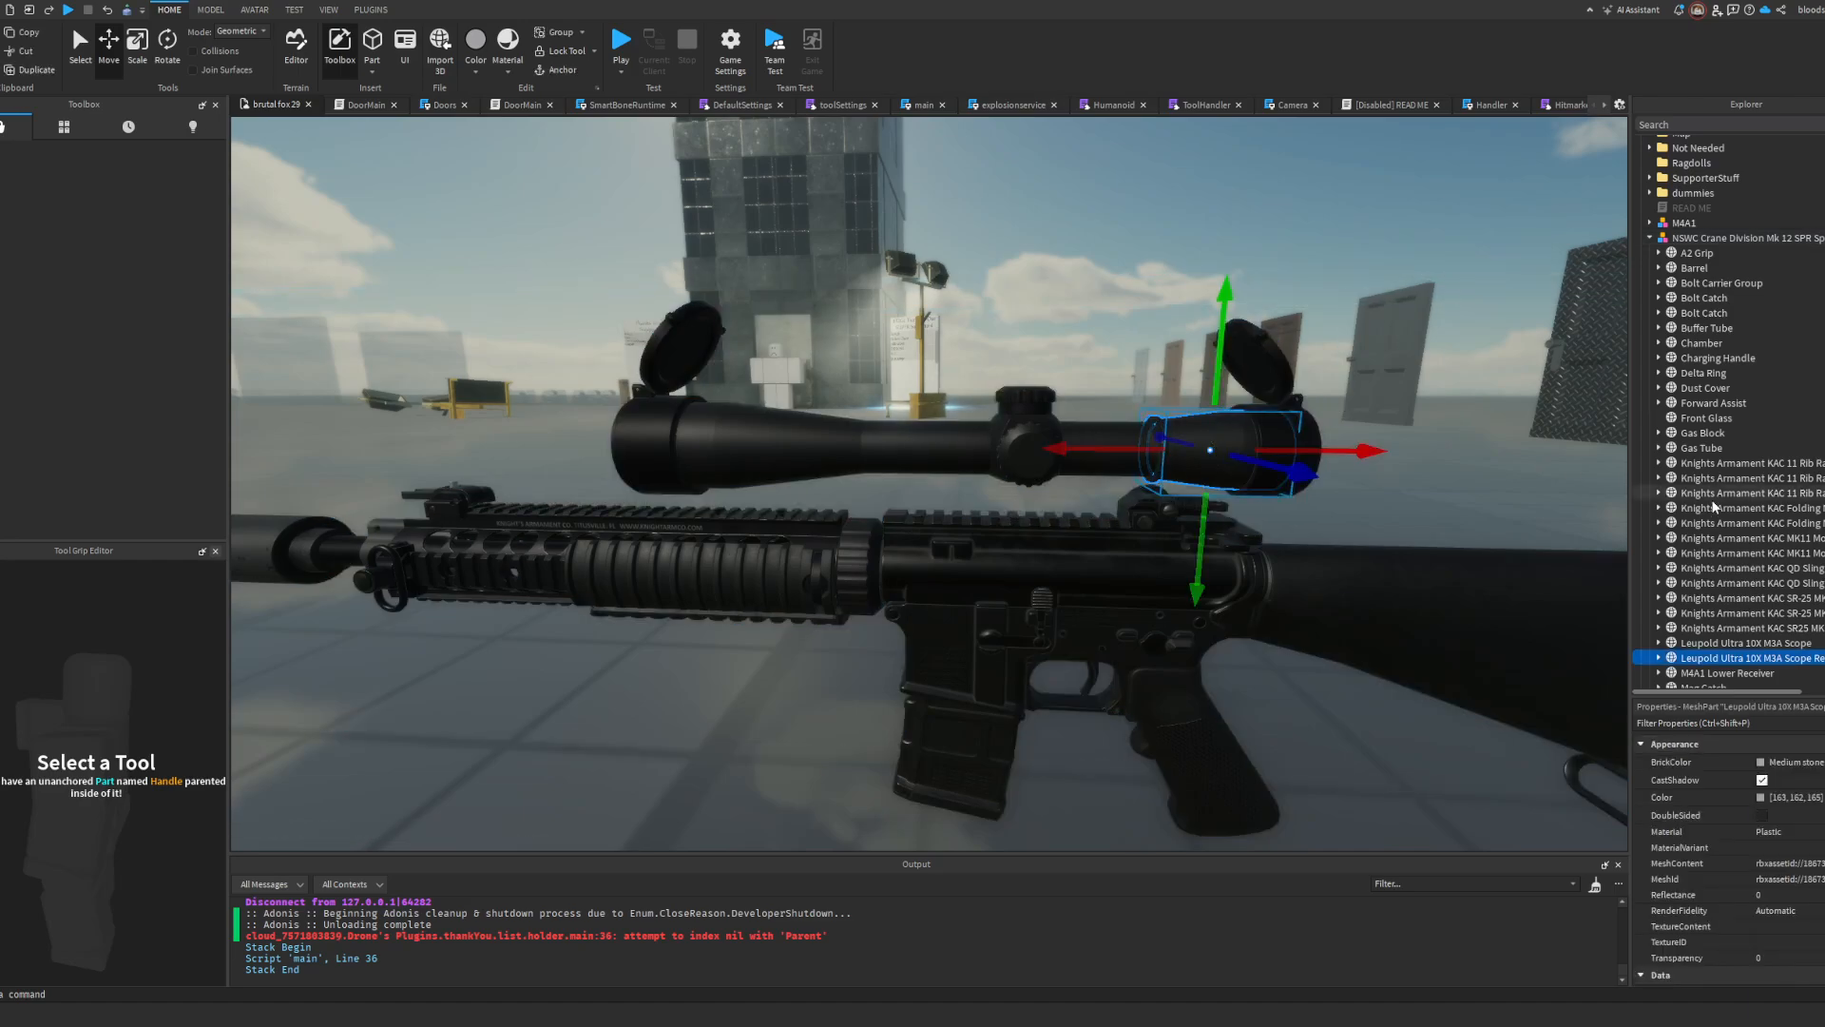
key("Delete")
left_click(1736, 512)
key("Delete")
Step: Delete the front and rear Scope Cap meshes together with their Scope Cap Base meshes
left_click(1719, 510)
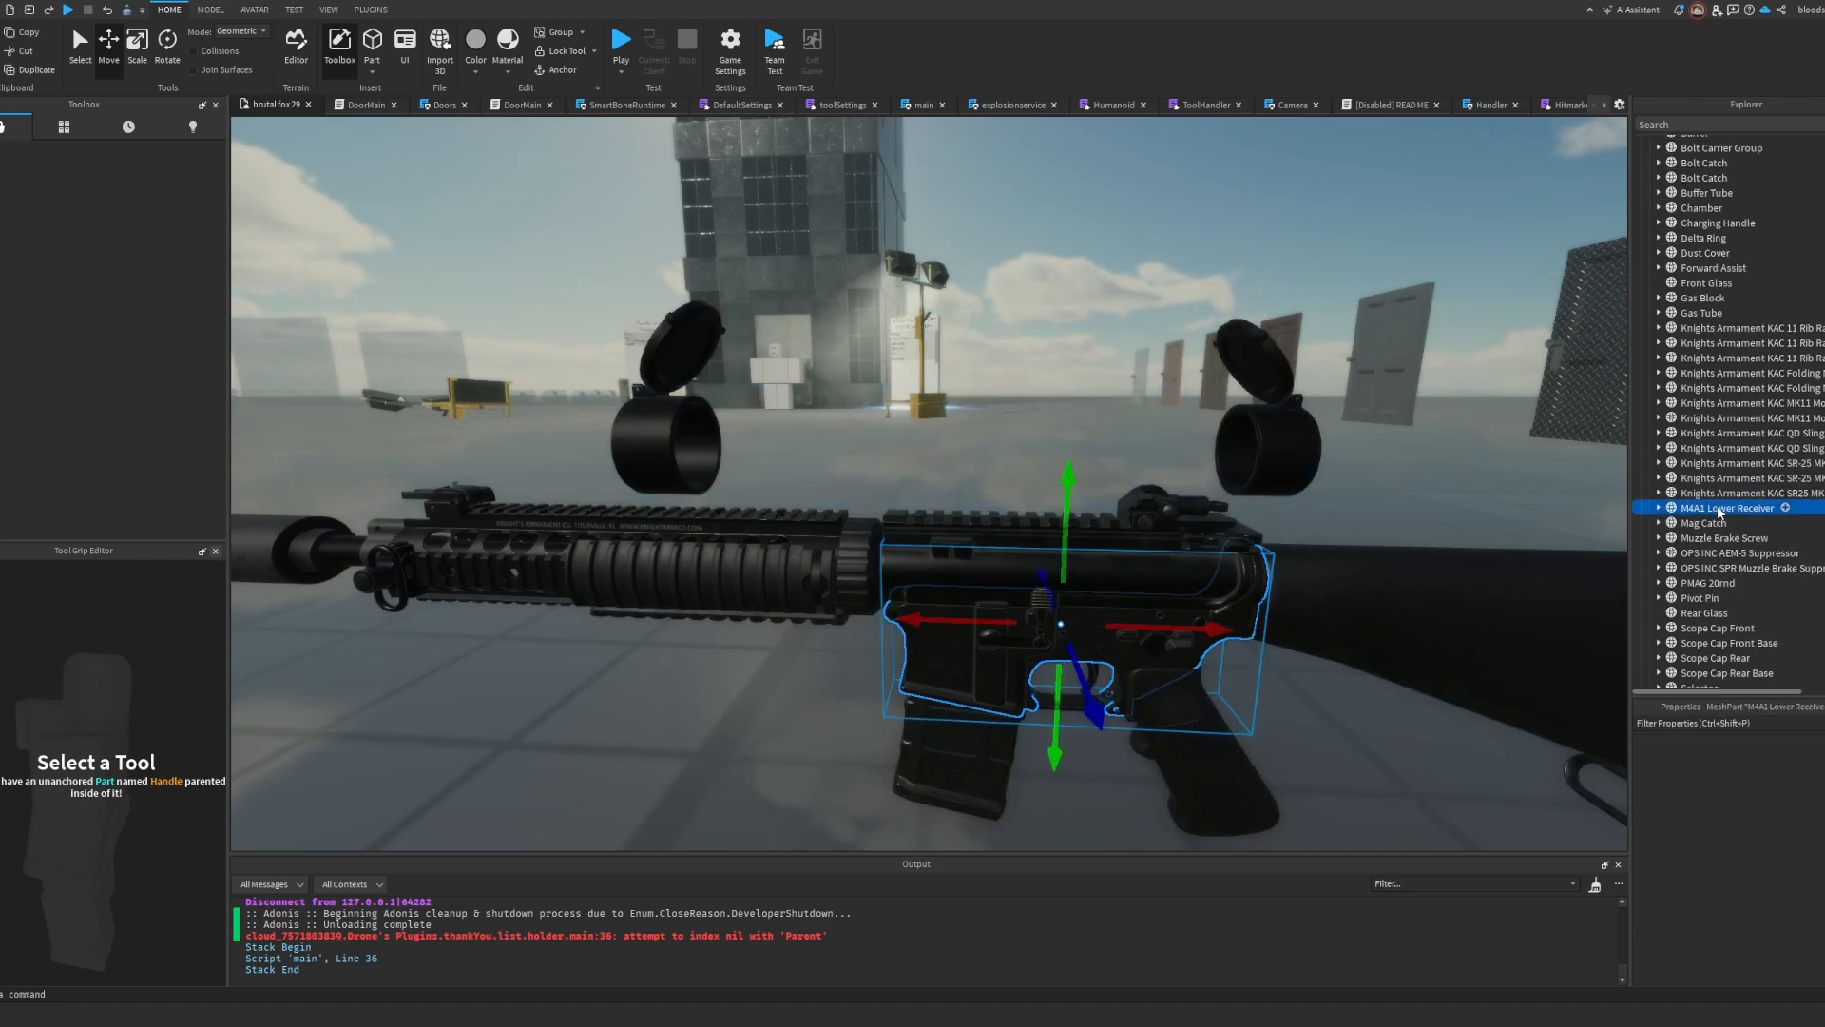
left_click(1719, 524)
left_click(1718, 539)
left_click(1720, 554)
left_click(1723, 569)
left_click(1719, 598)
left_click(1718, 629)
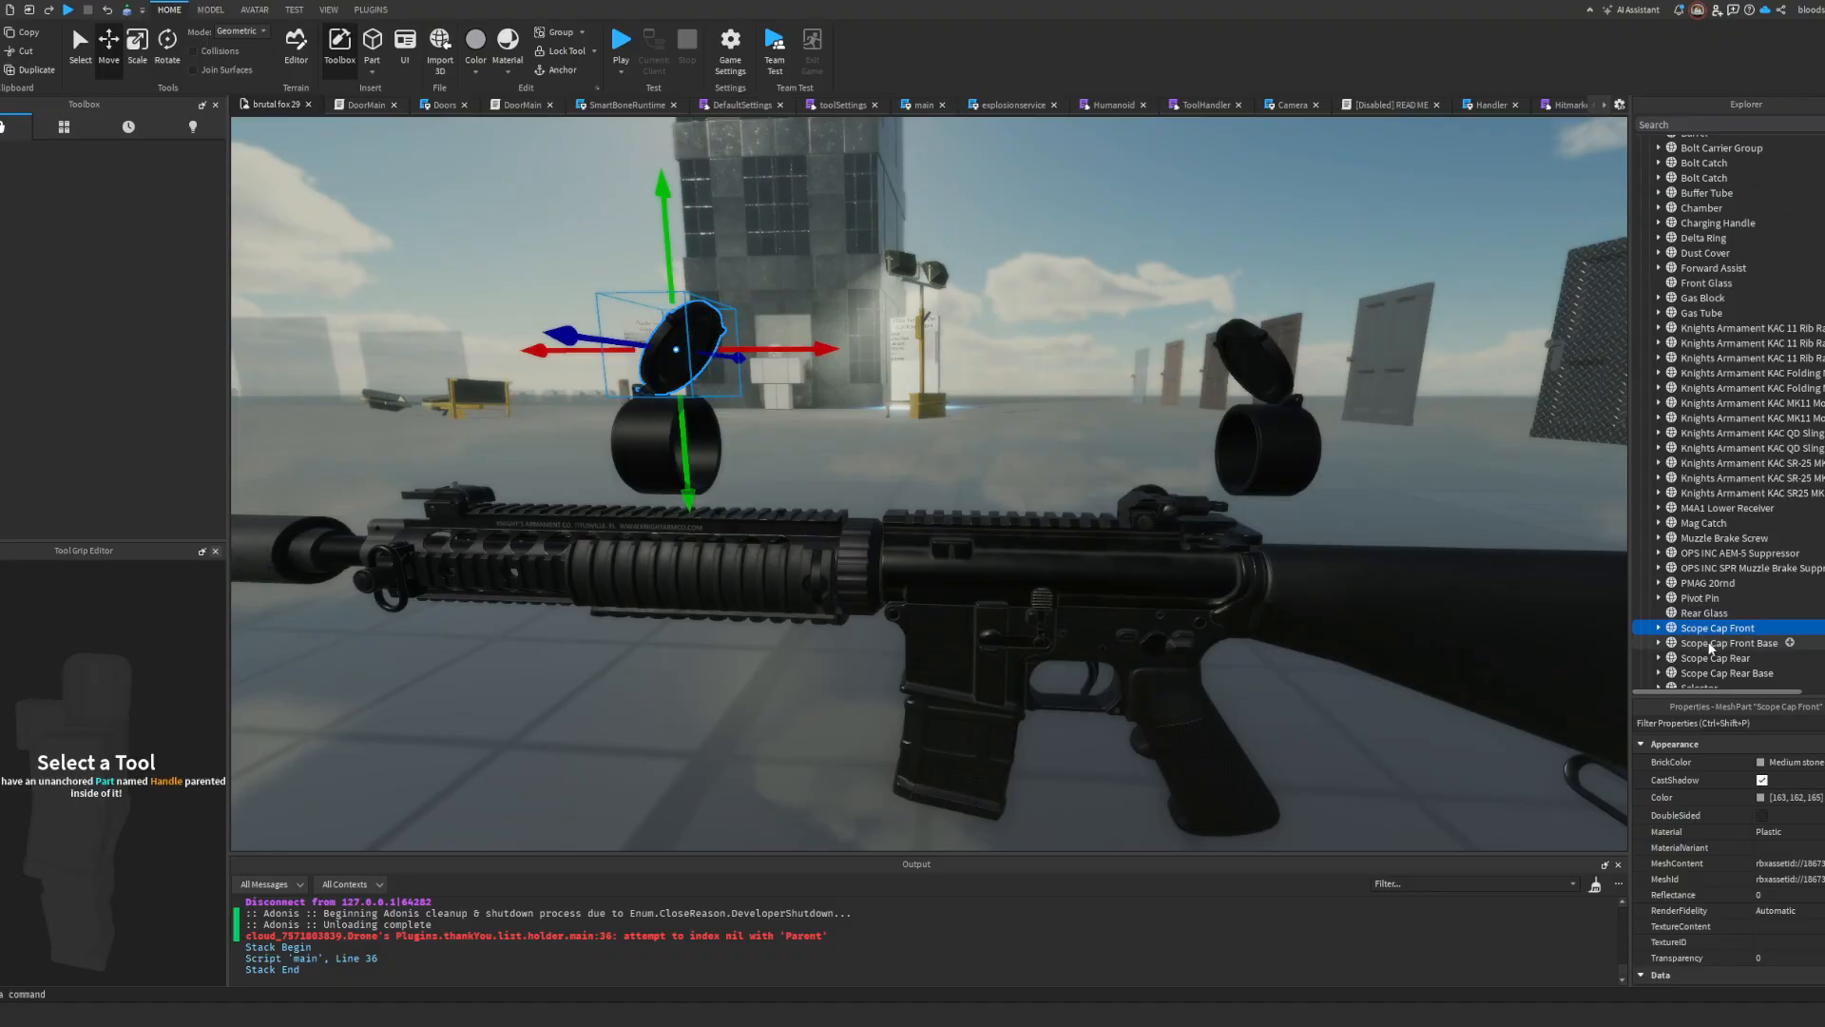
key("Delete")
left_click(1720, 628)
key("Delete")
left_click(1720, 629)
key("Delete")
left_click(1720, 628)
key("Delete")
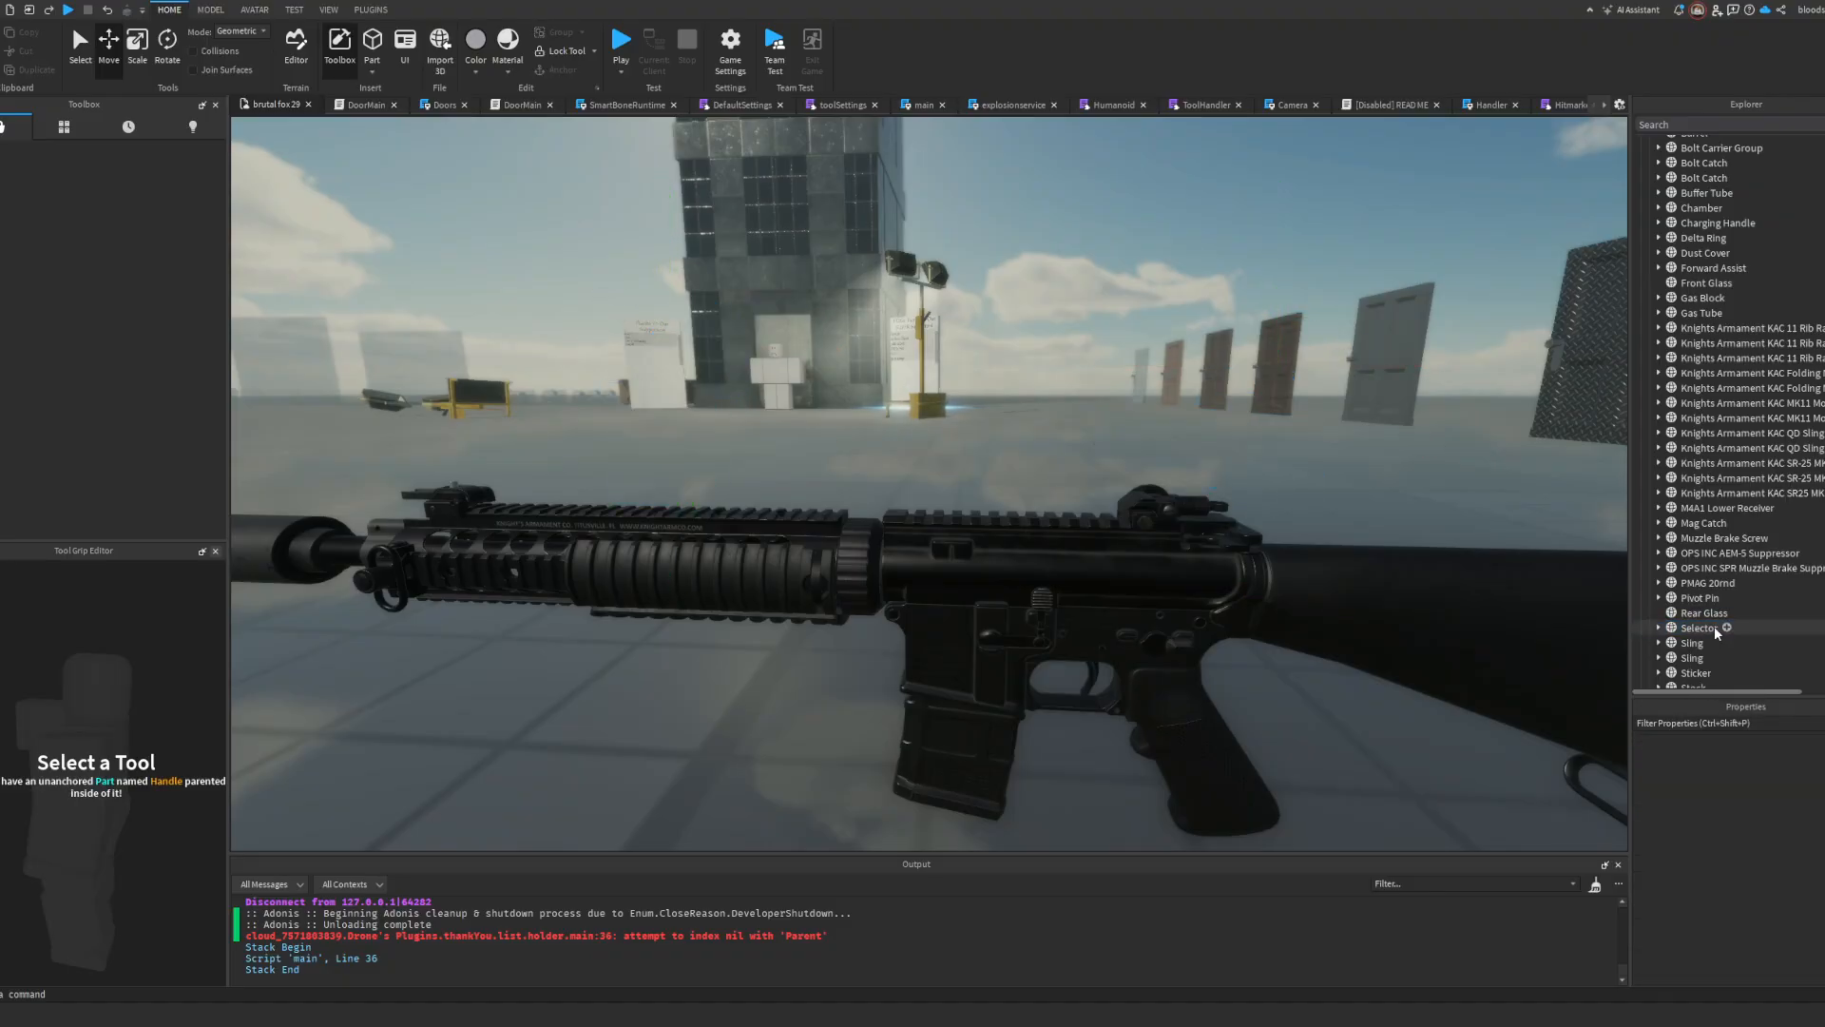
Step: Rotate the folded Knights Armament front sight mesh upright at the muzzle end of the handguard rail
scroll(1251, 489, "up", 2)
right_click_drag(1251, 489, 1308, 489)
left_click(407, 539, "alt")
right_click_drag(407, 539, 342, 539)
key("a")
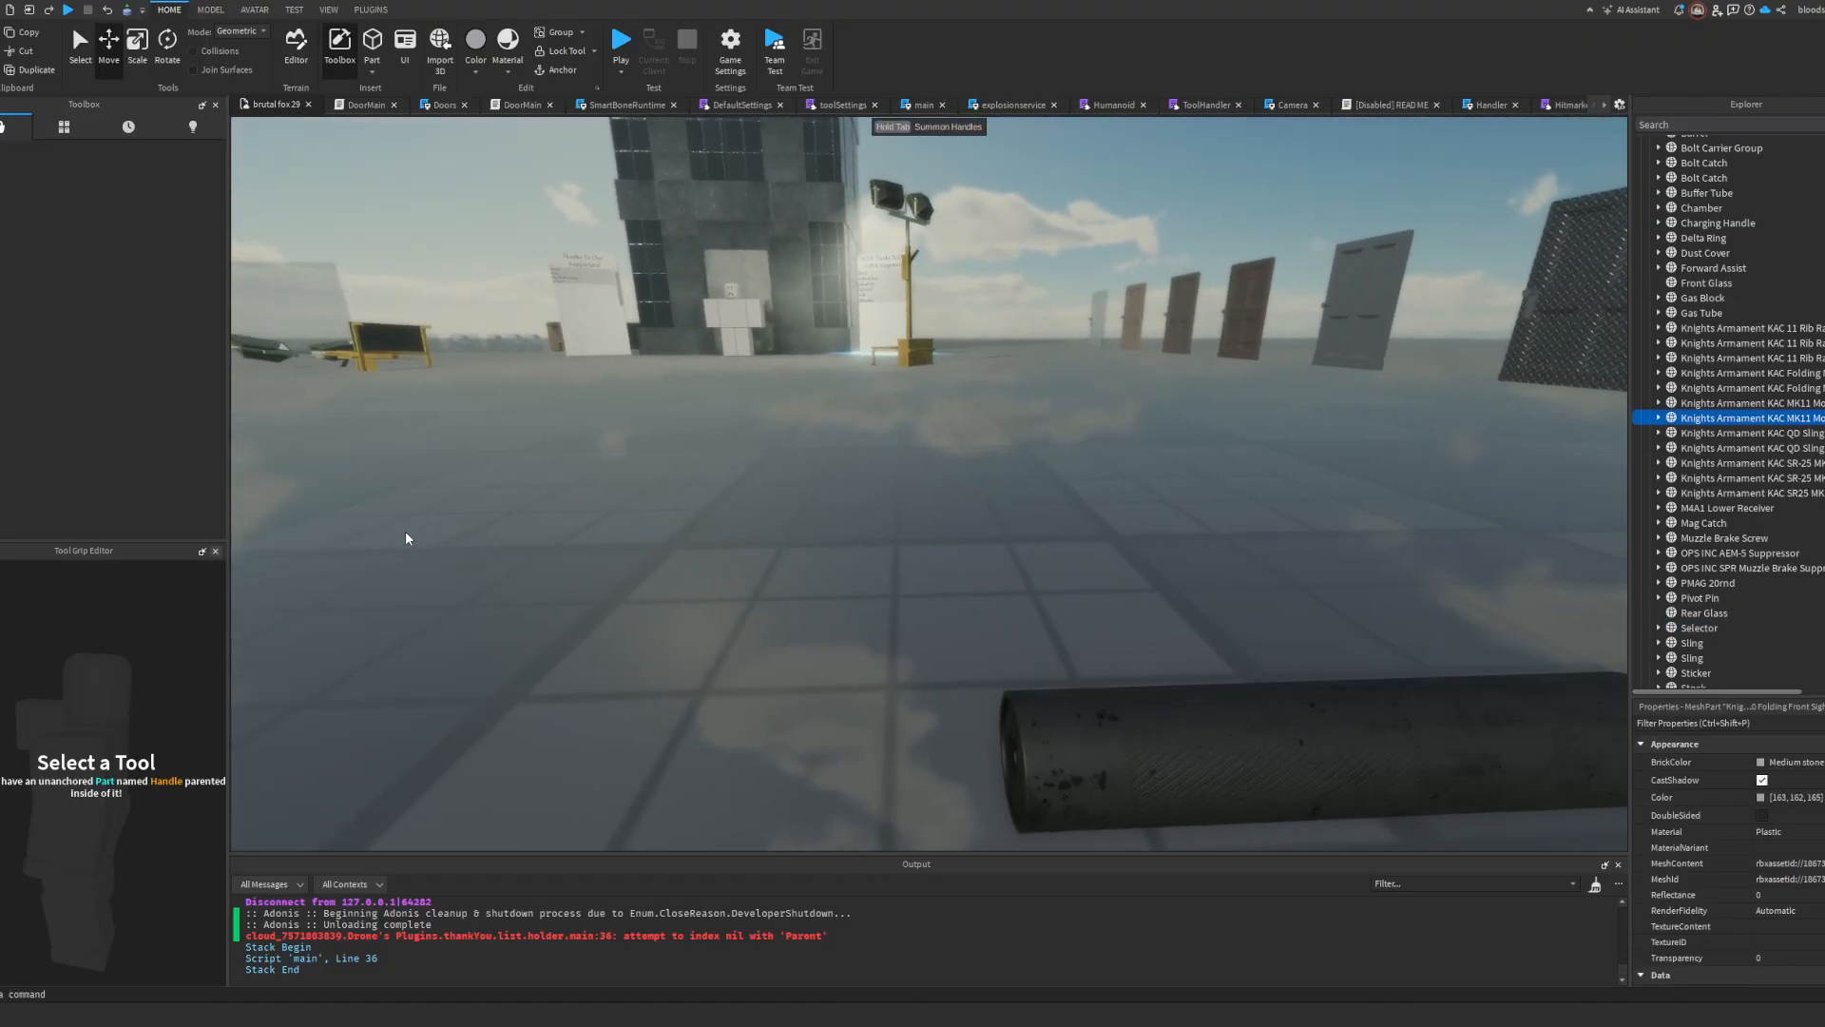
scroll(406, 539, "down", 2)
key("f")
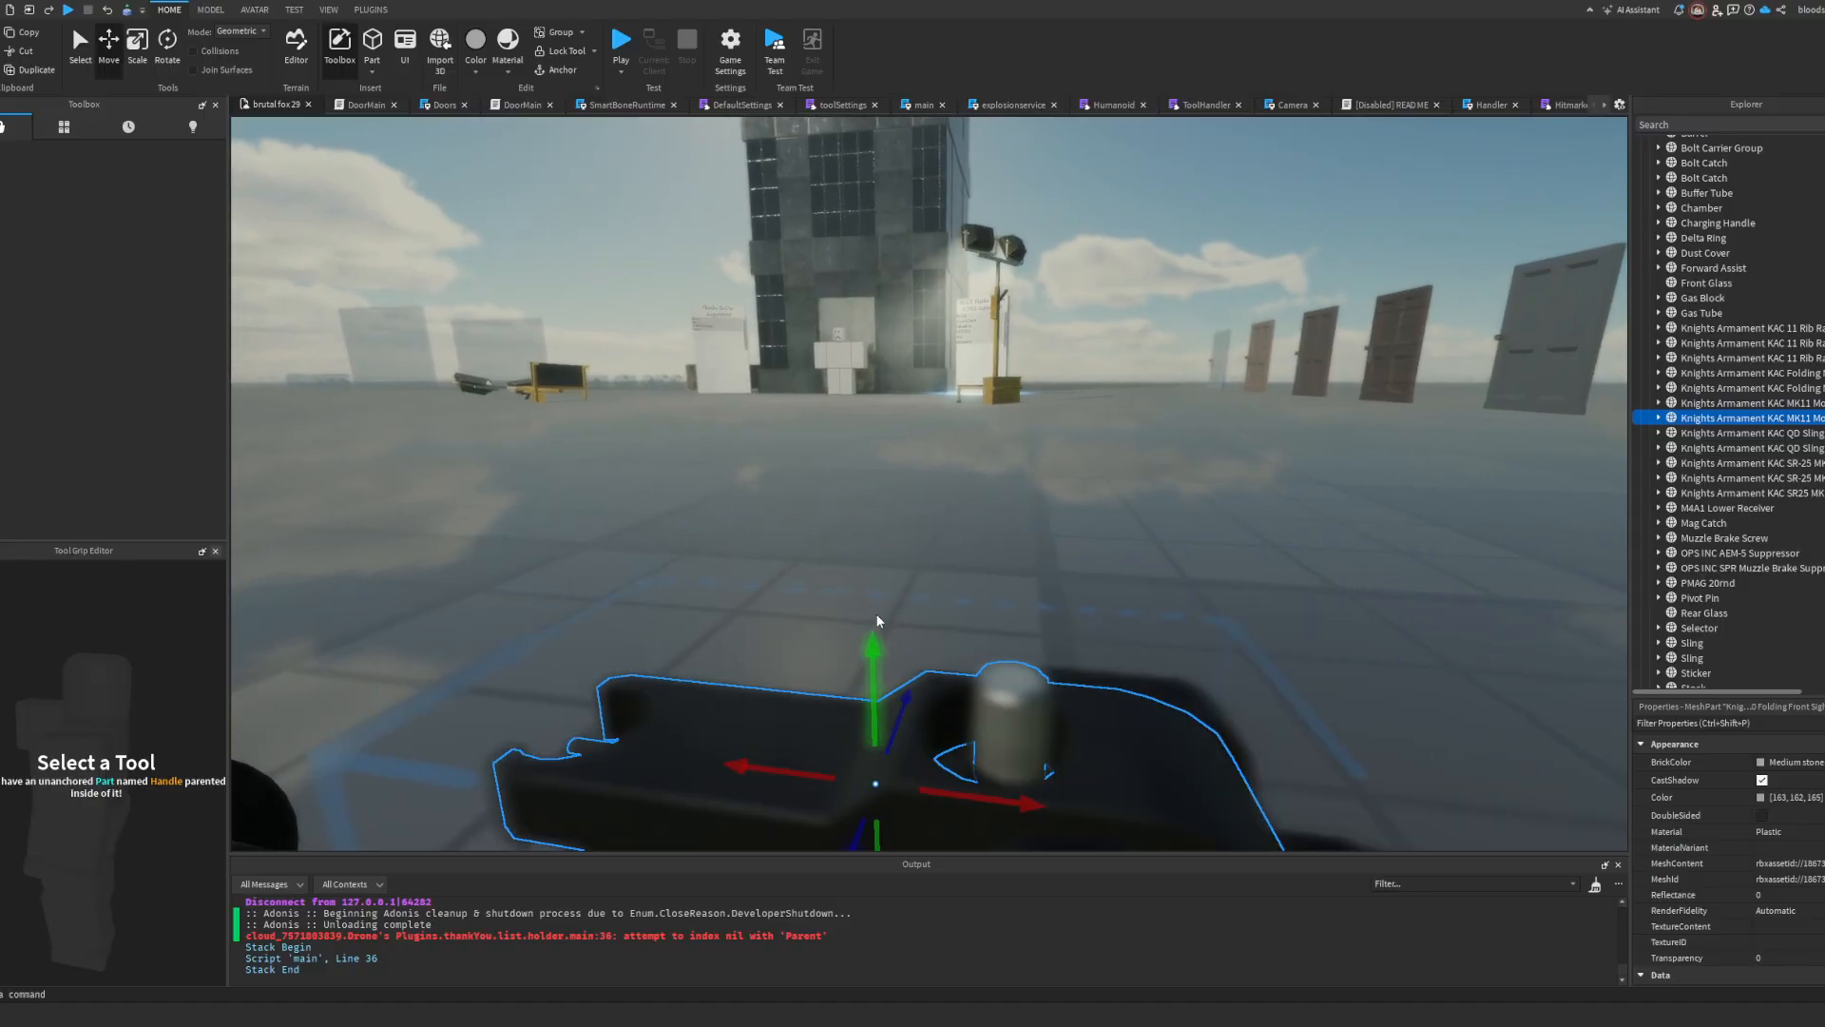
scroll(875, 616, "down", 4)
scroll(875, 615, "up", 4)
right_click_drag(875, 615, 862, 637)
scroll(875, 616, "down", 3)
scroll(876, 616, "up", 1)
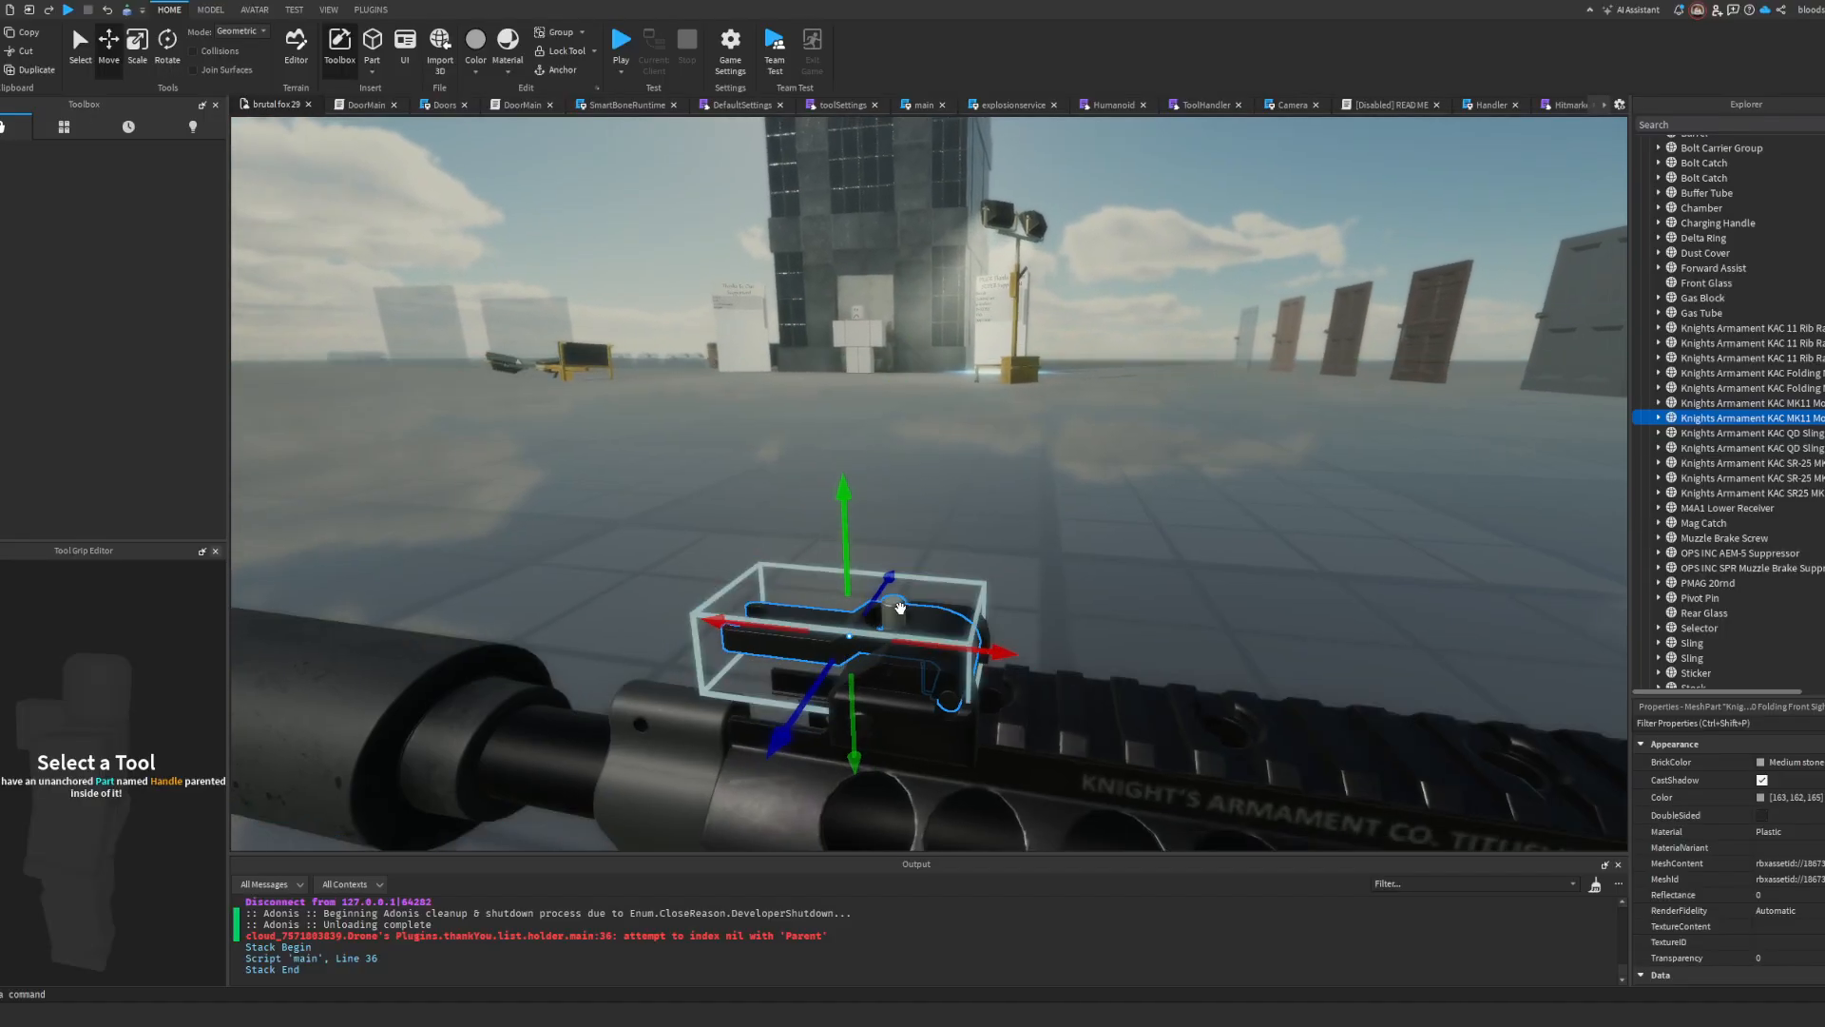
left_click(903, 604, "alt")
left_click(922, 626, "alt")
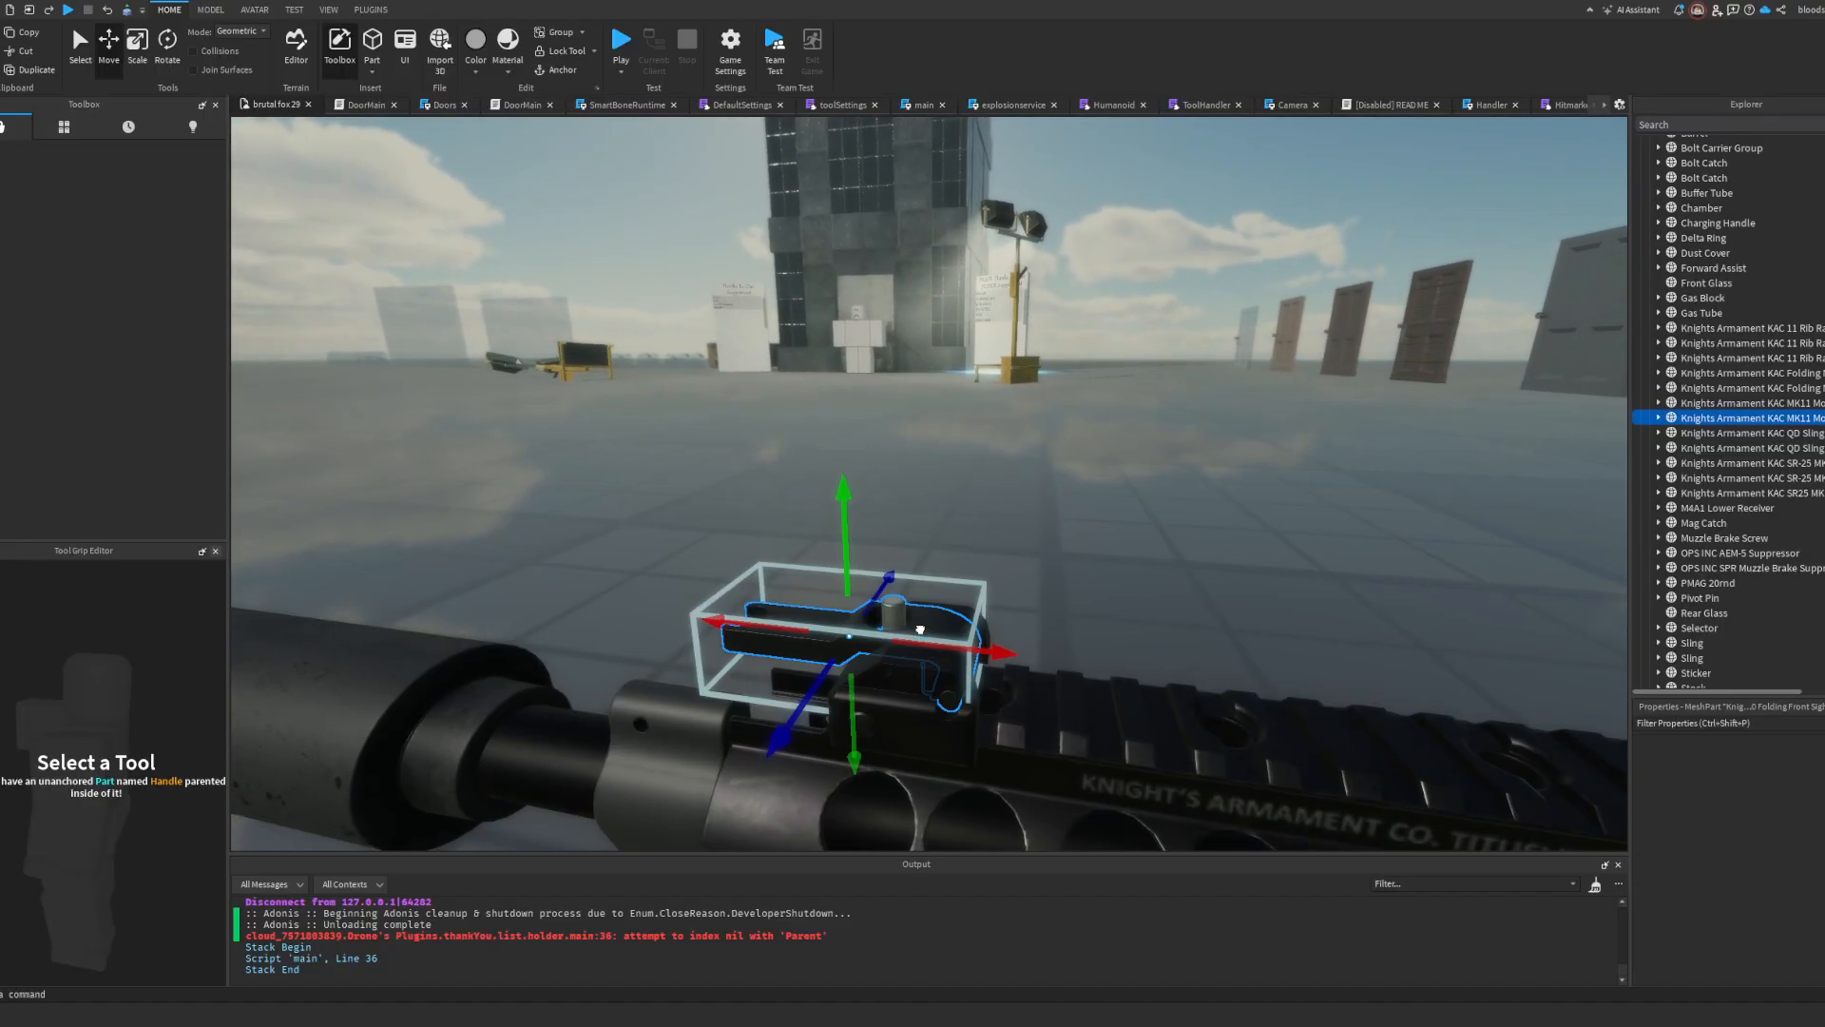
left_click(164, 43)
left_click_drag(906, 556, 977, 723)
right_click_drag(977, 723, 1004, 724)
key("a")
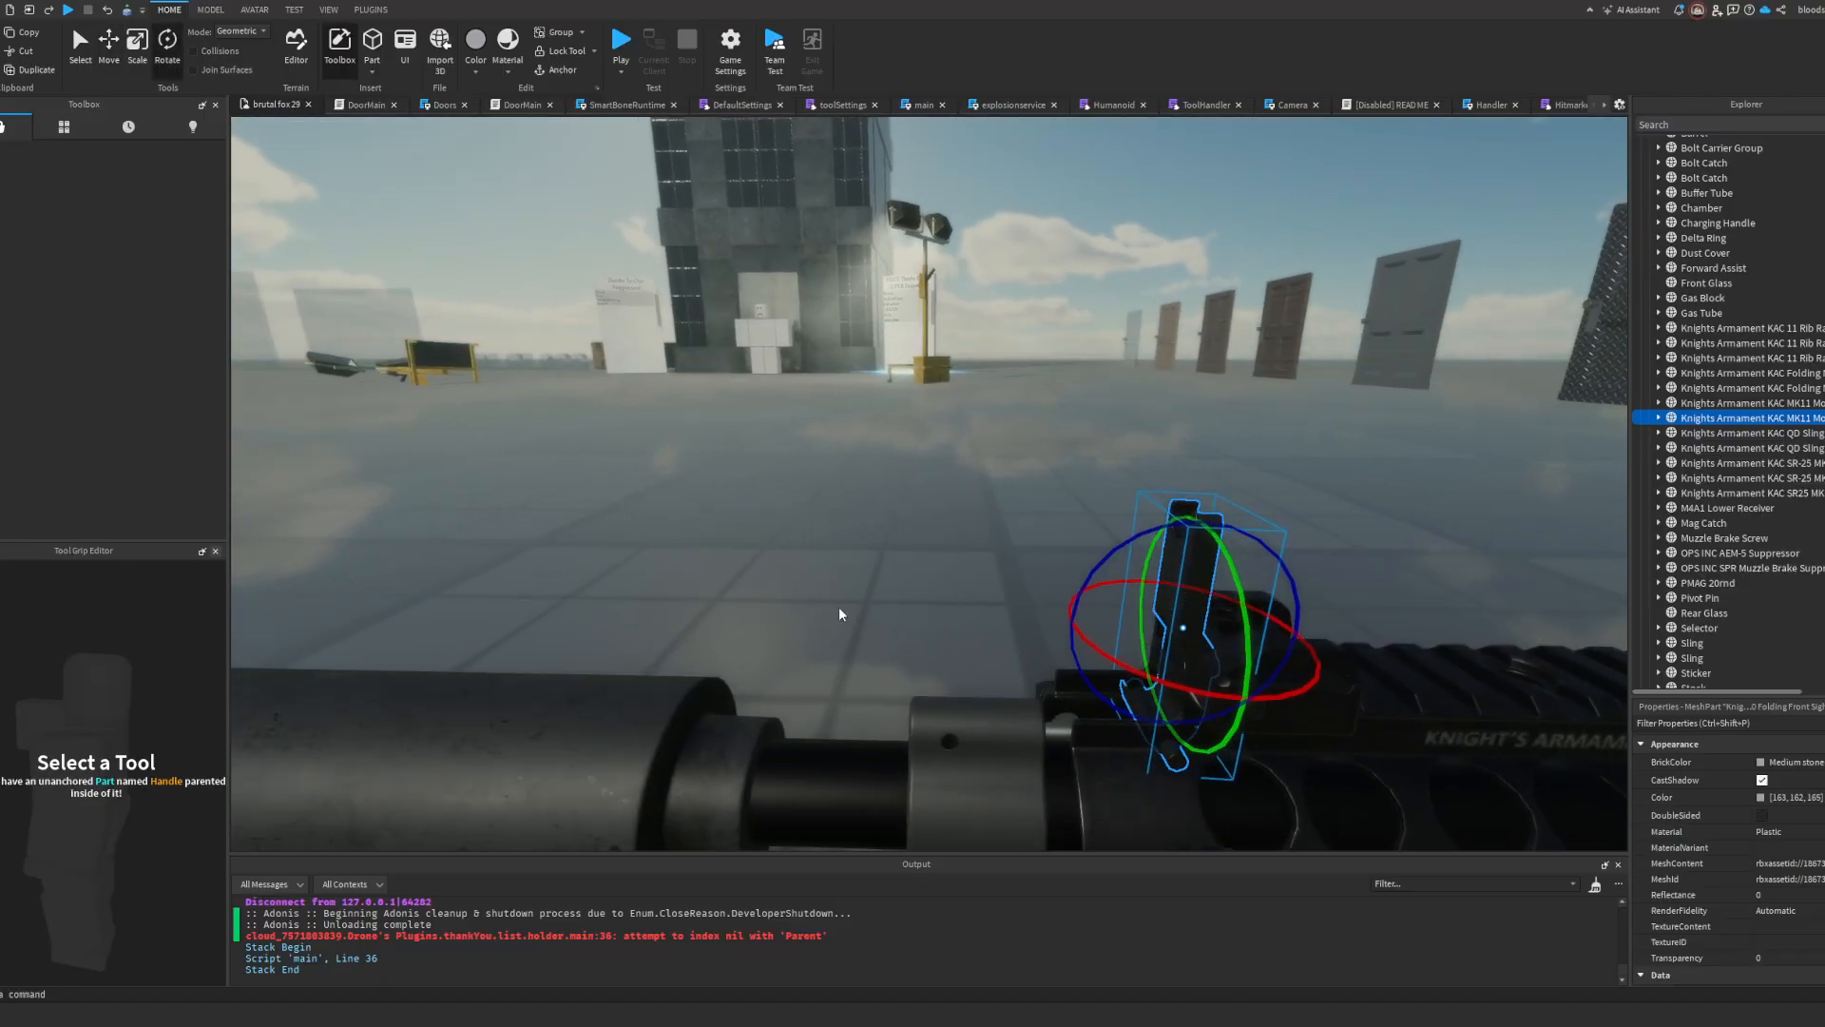
Step: Rotate the Knights Armament folding rear sight mesh upright by about 88 degrees
left_click(104, 64)
left_click(1324, 664)
scroll(1310, 621, "down", 5)
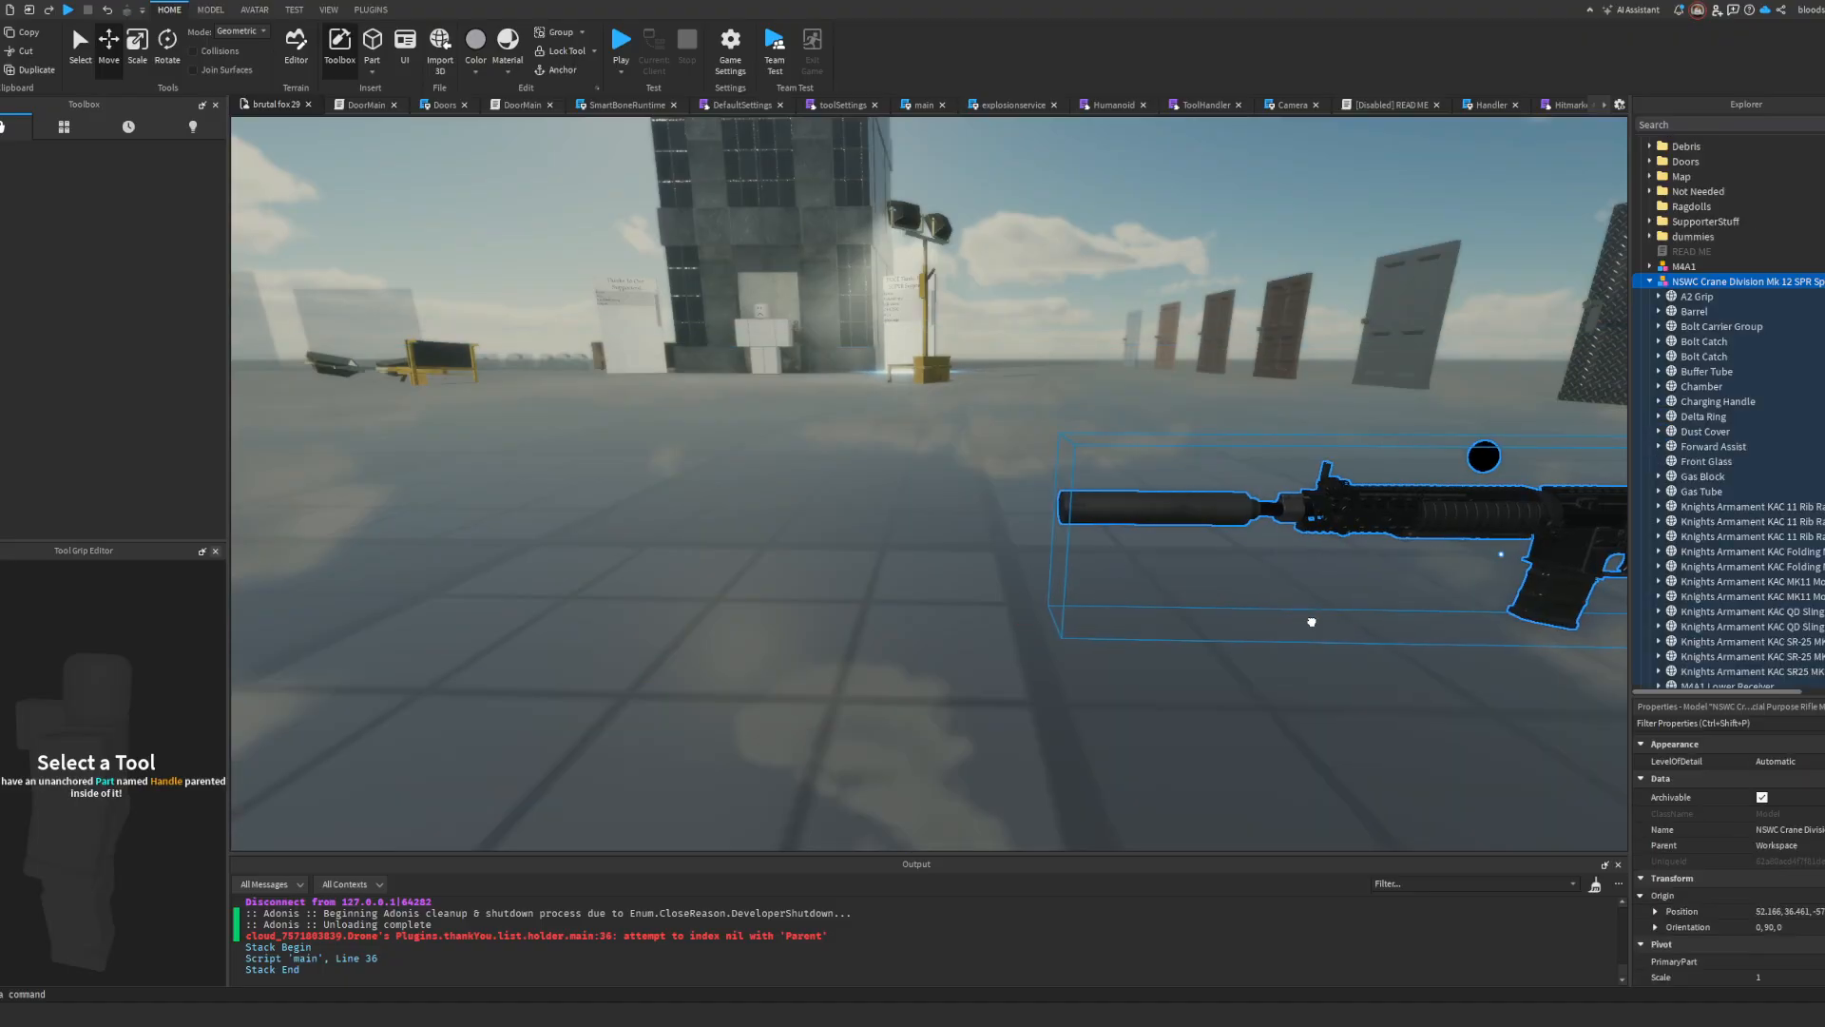
key("d")
right_click_drag(1298, 627, 1306, 609)
key("w")
right_click_drag(1191, 460, 1192, 460)
key("s")
left_click(1178, 569, "alt")
key("w")
right_click_drag(1178, 568, 1177, 570)
left_click(170, 54)
key("q")
right_click_drag(631, 448, 631, 448)
key("a")
left_click_drag(704, 551, 493, 444)
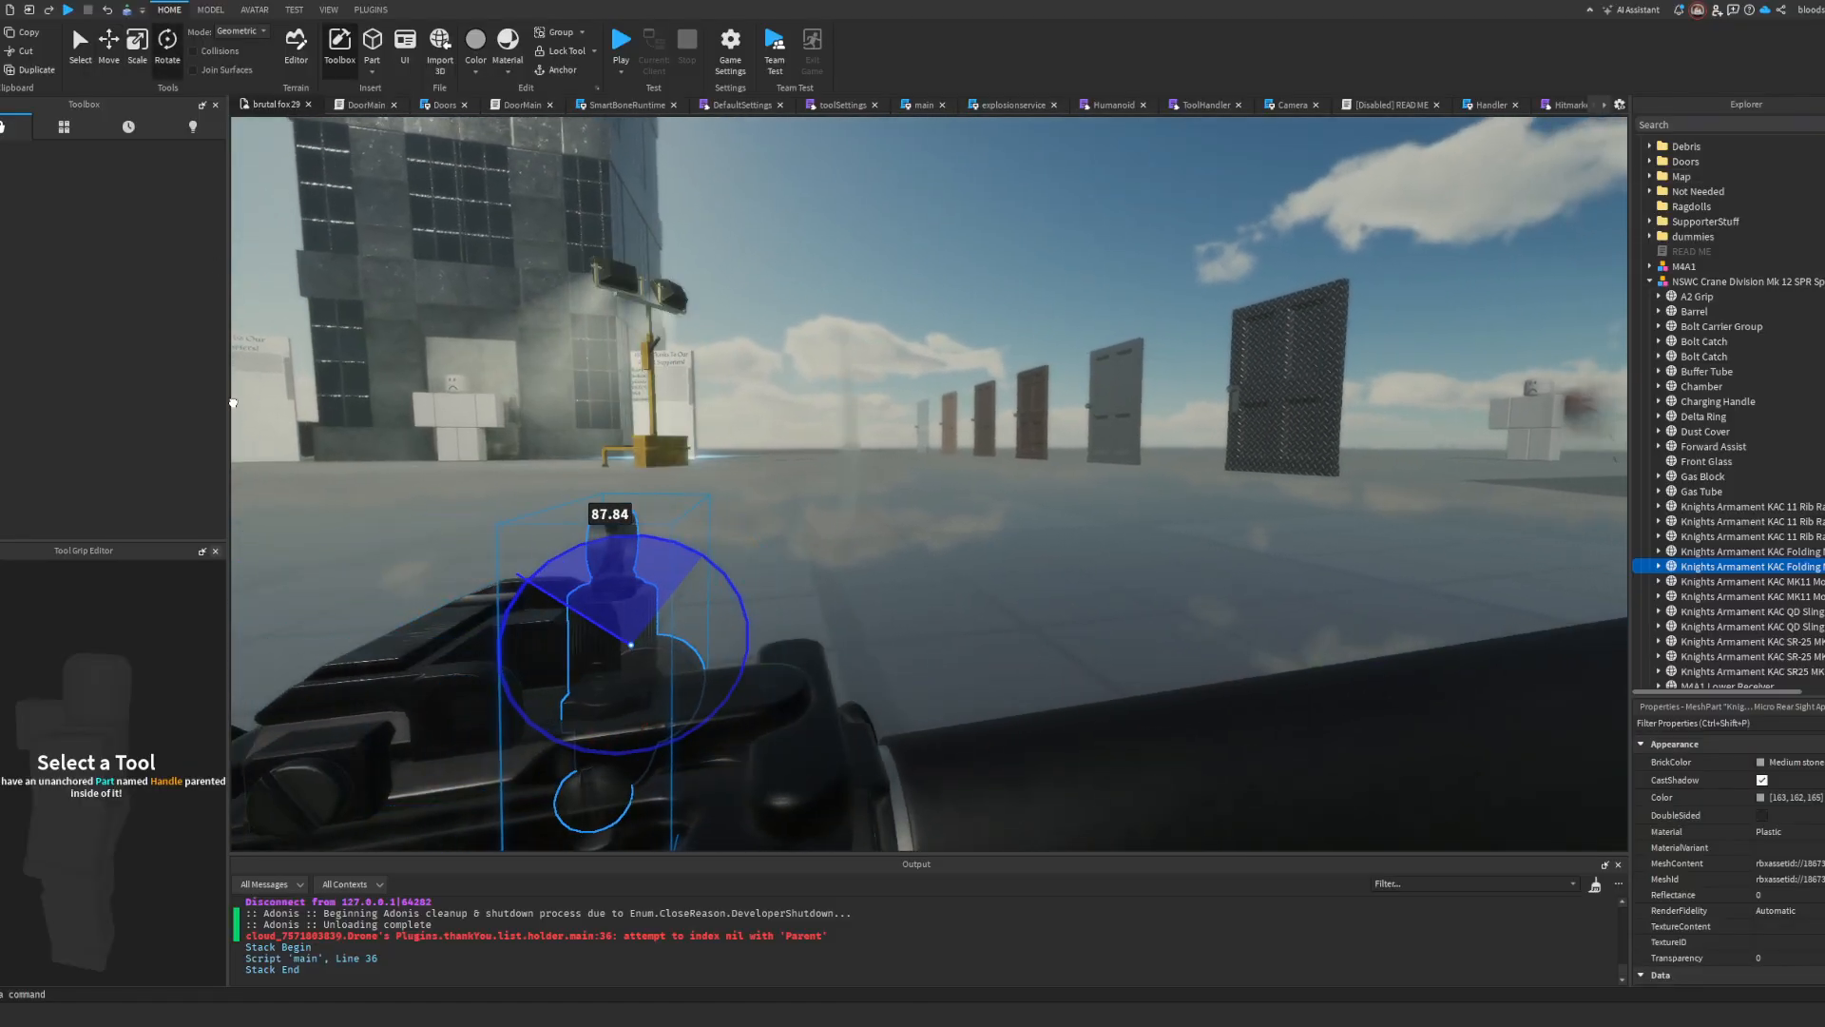
left_click_drag(233, 403, 233, 403)
Step: Move the upright rear sight mesh onto its base on the receiver and fine-tune its rotation
left_click(120, 61)
left_click_drag(749, 635, 671, 628)
left_click_drag(542, 570, 534, 490)
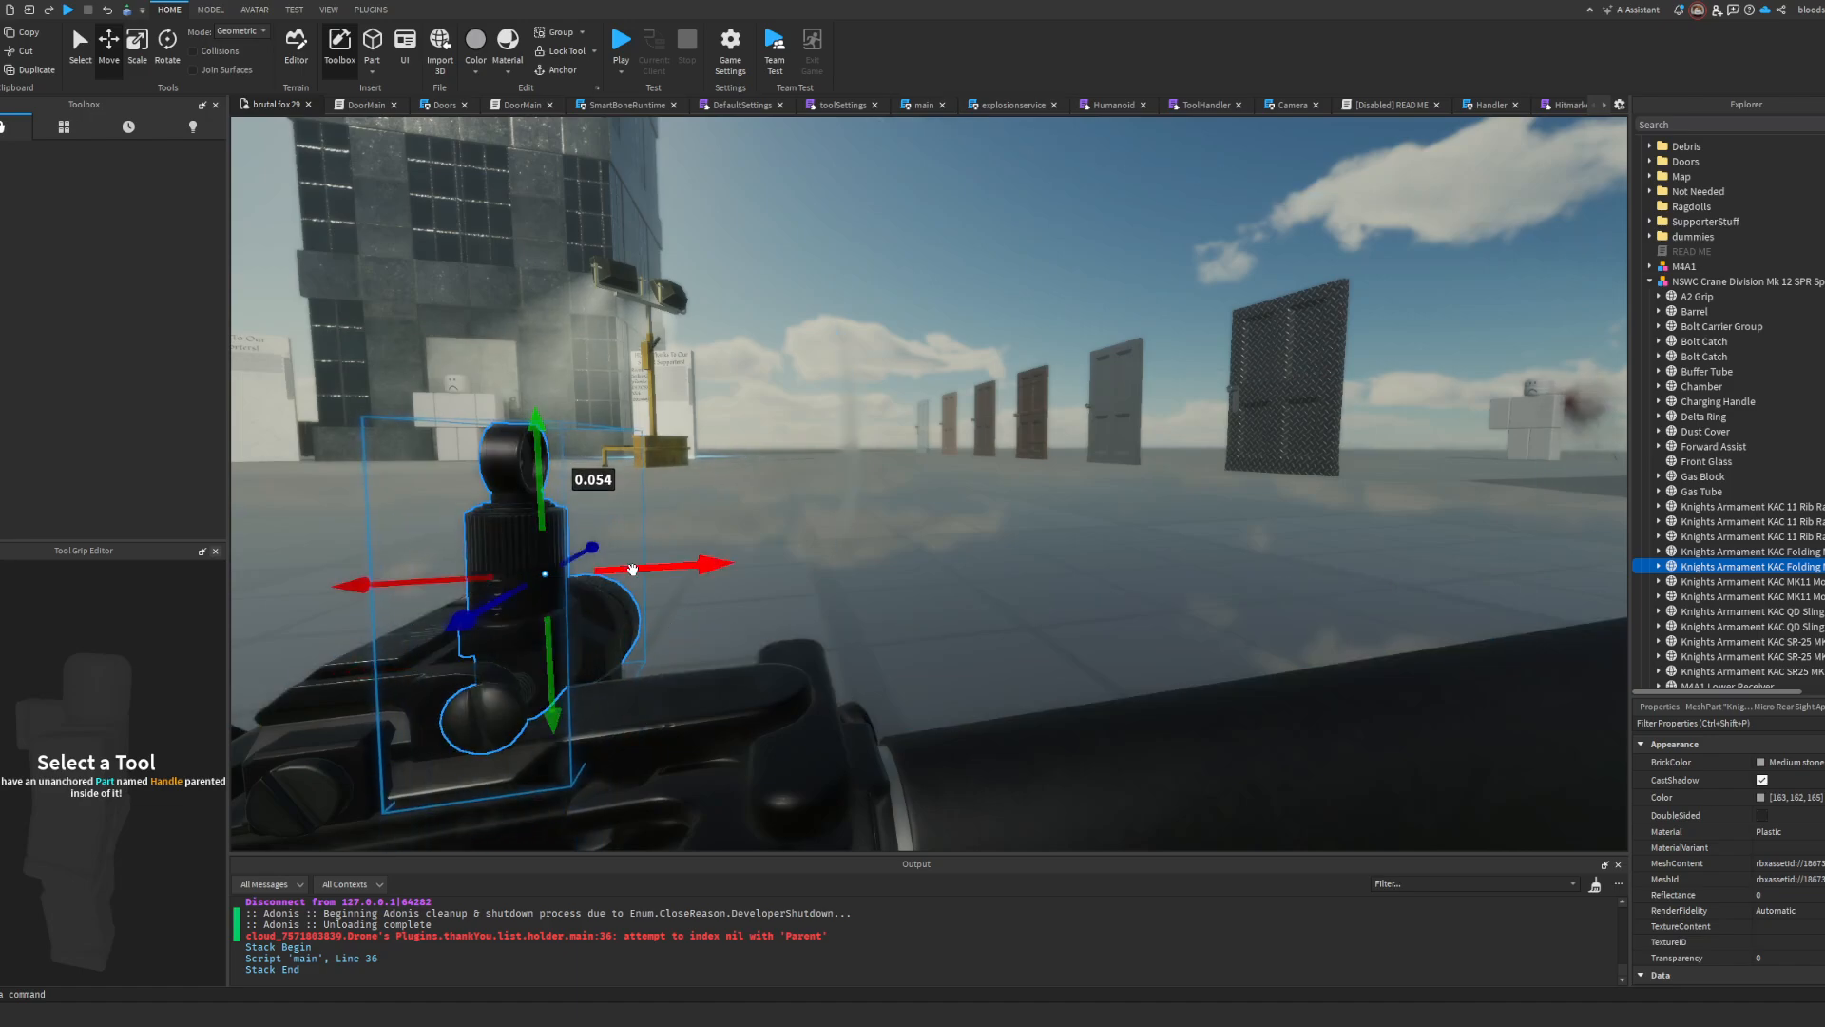
left_click_drag(632, 570, 616, 570)
right_click_drag(598, 545, 599, 545)
key("a")
left_click(168, 63)
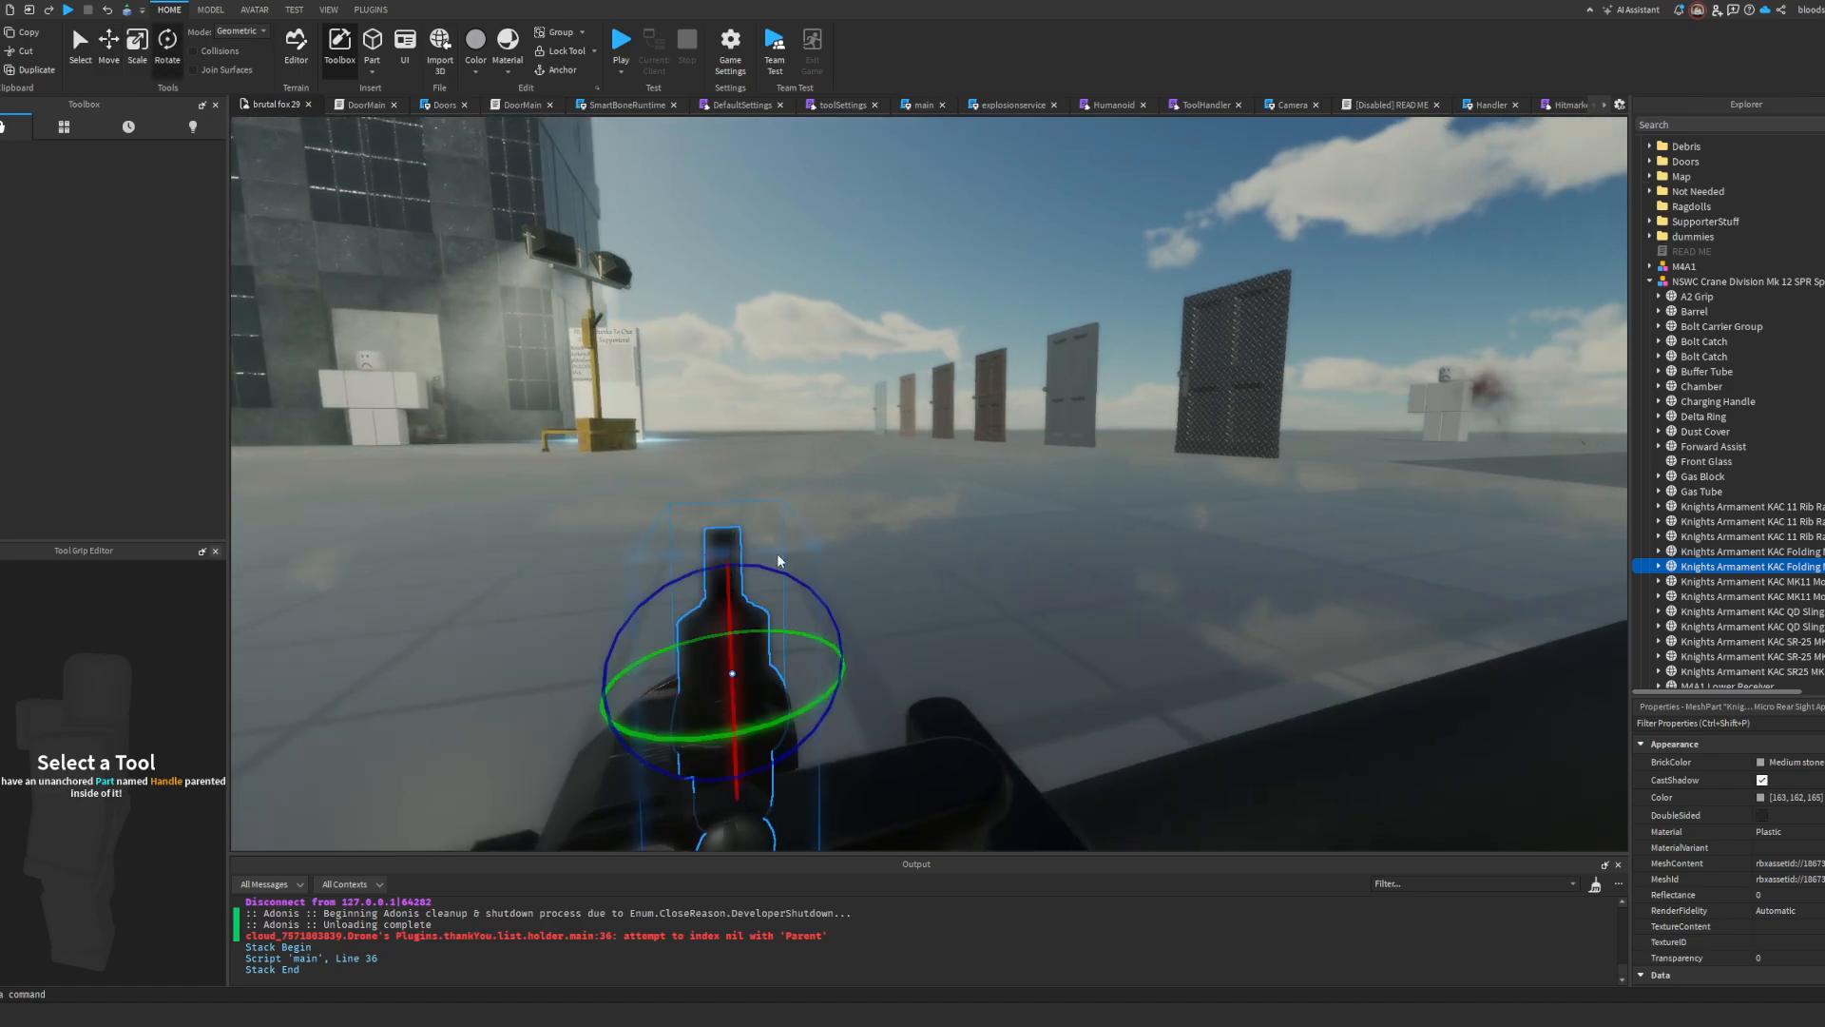
left_click_drag(783, 584, 788, 578)
Step: Delete the Front Glass and Rear Glass lens meshes left over from the scope
left_click(805, 490)
key("s")
right_click_drag(805, 491, 806, 491)
key("w")
left_click(1161, 522, "alt")
key("d")
right_click_drag(1161, 522, 1167, 521)
key("Delete")
key("d")
left_click(1167, 521, "alt")
key("Delete")
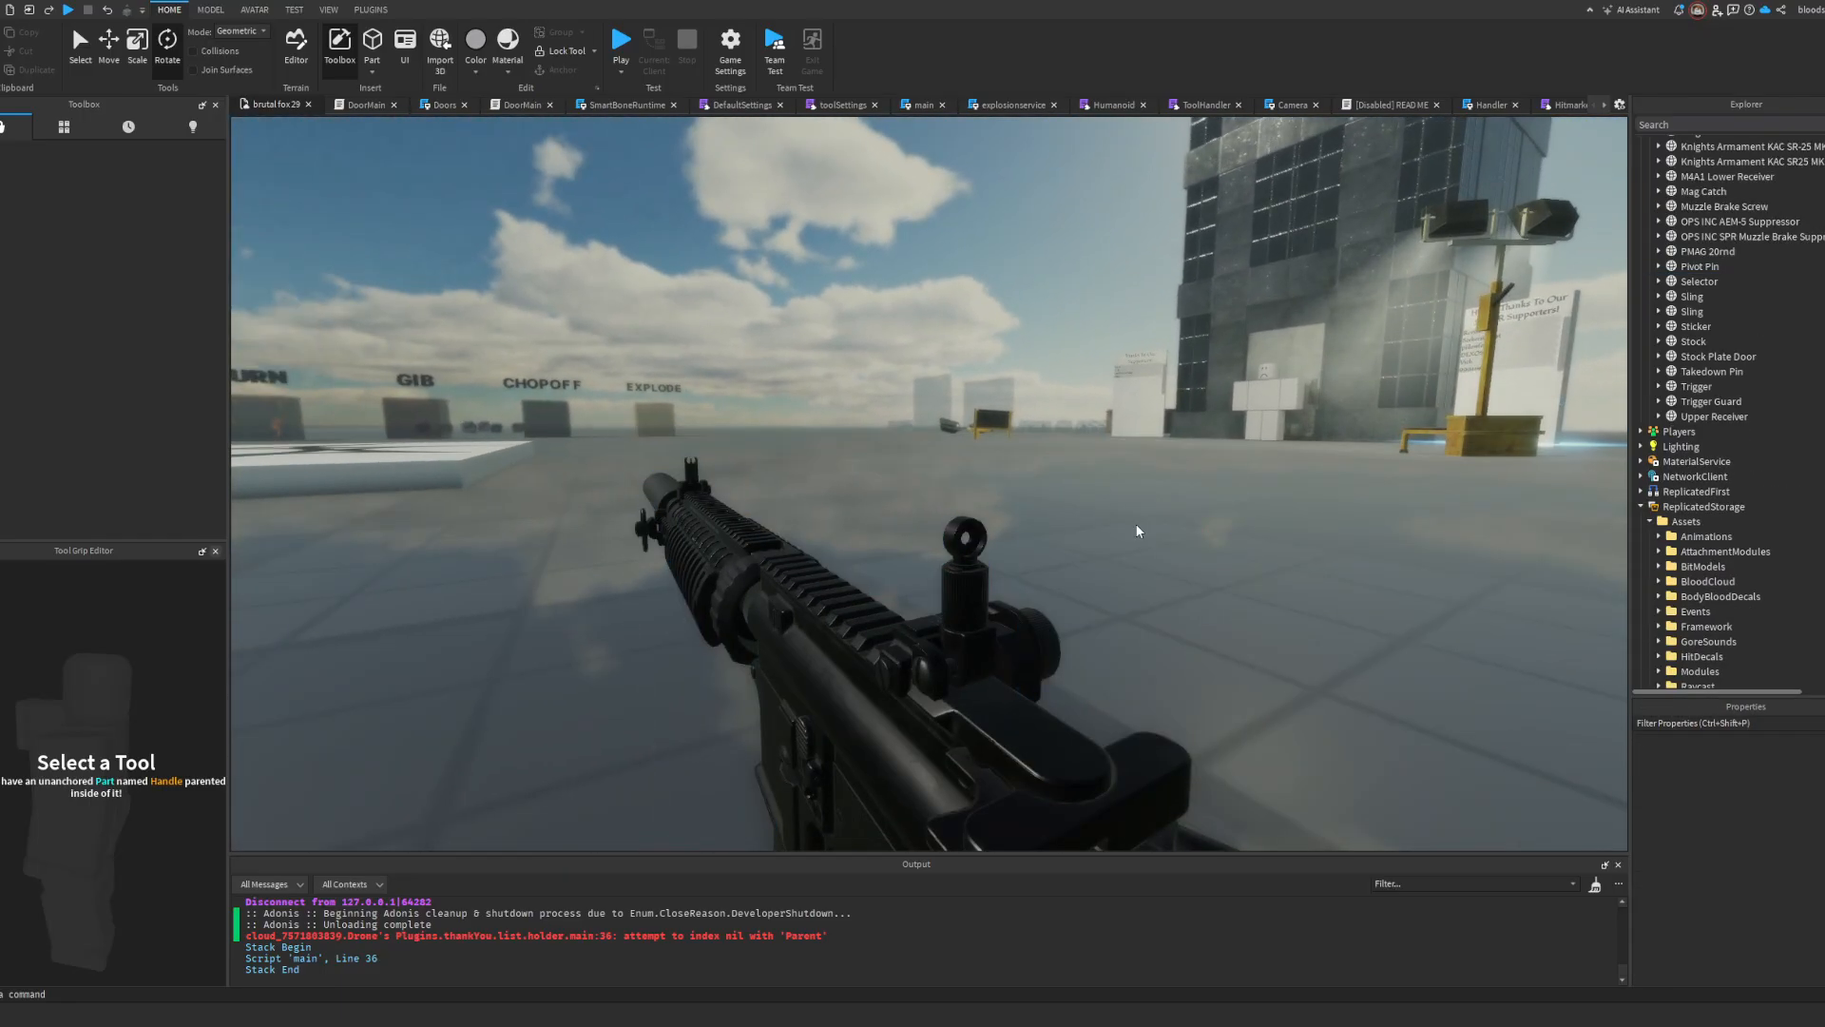
Step: Slide the upright front sight mesh rearward along the handguard rail by about 0.031 studs, toward its base
key("s")
key("d")
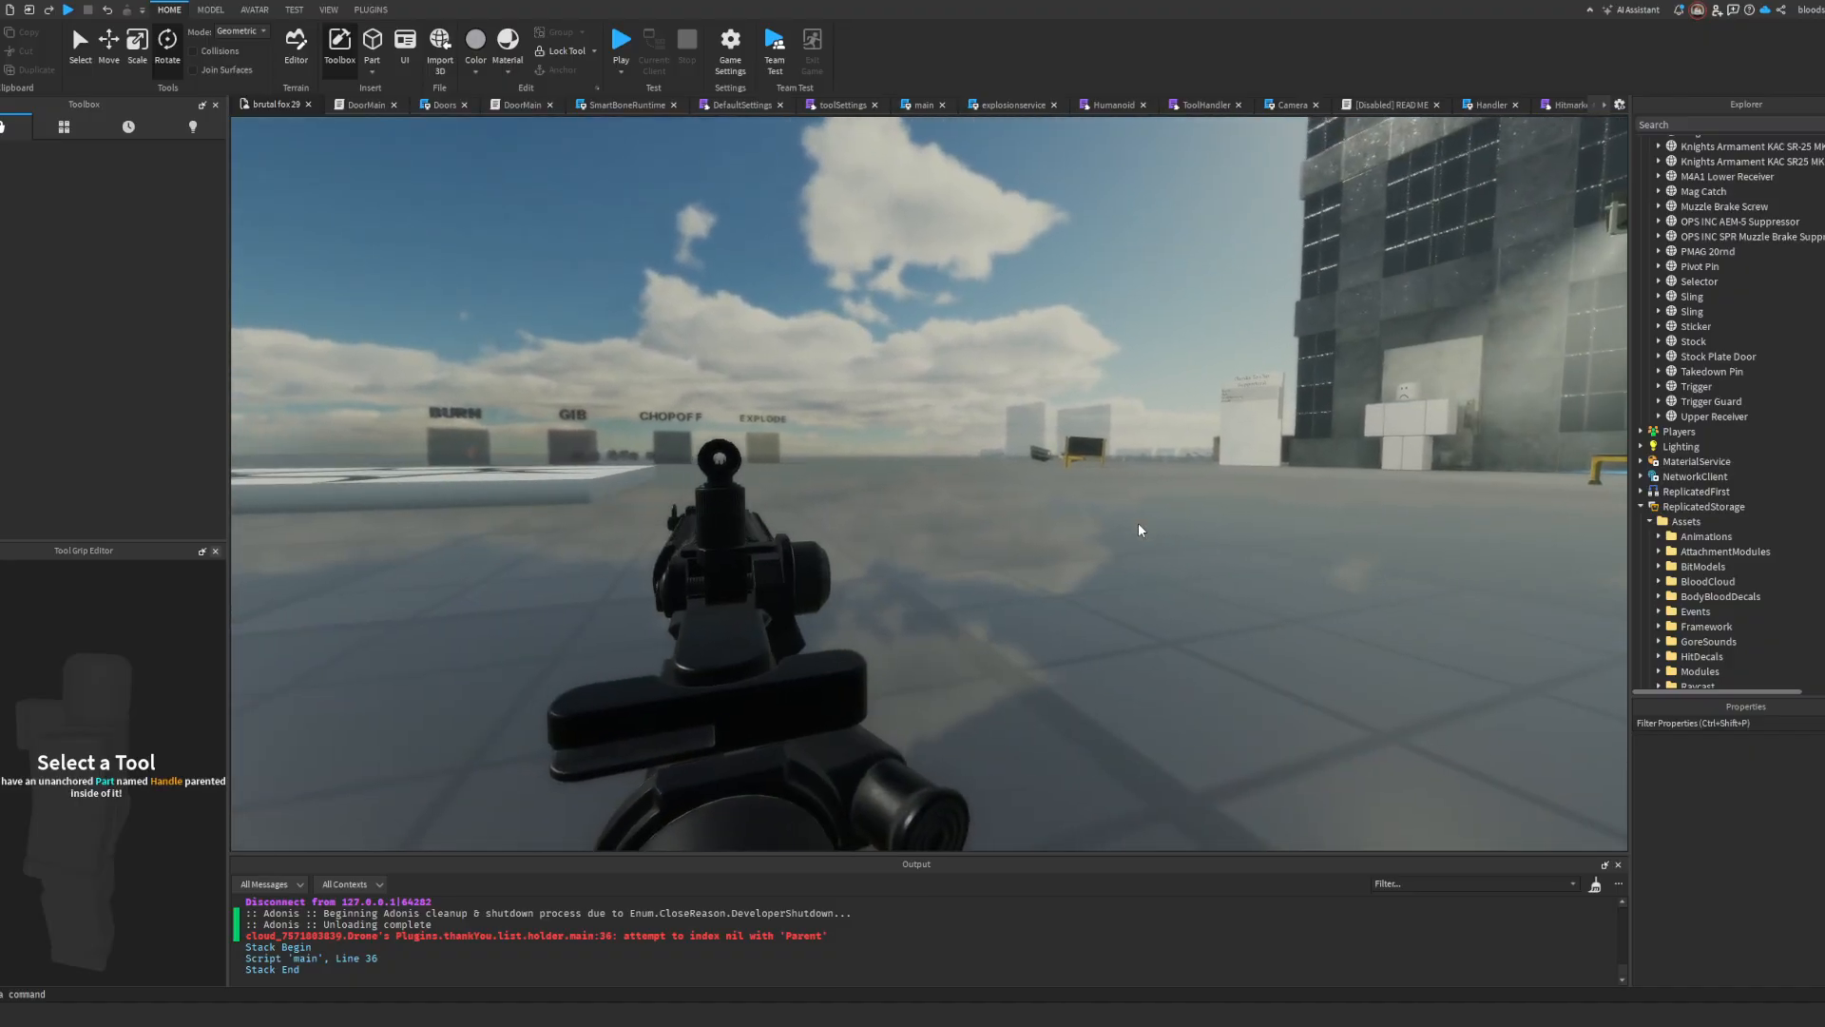
key("w")
right_click_drag(1137, 523, 909, 537)
key("s")
scroll(909, 538, "up", 2)
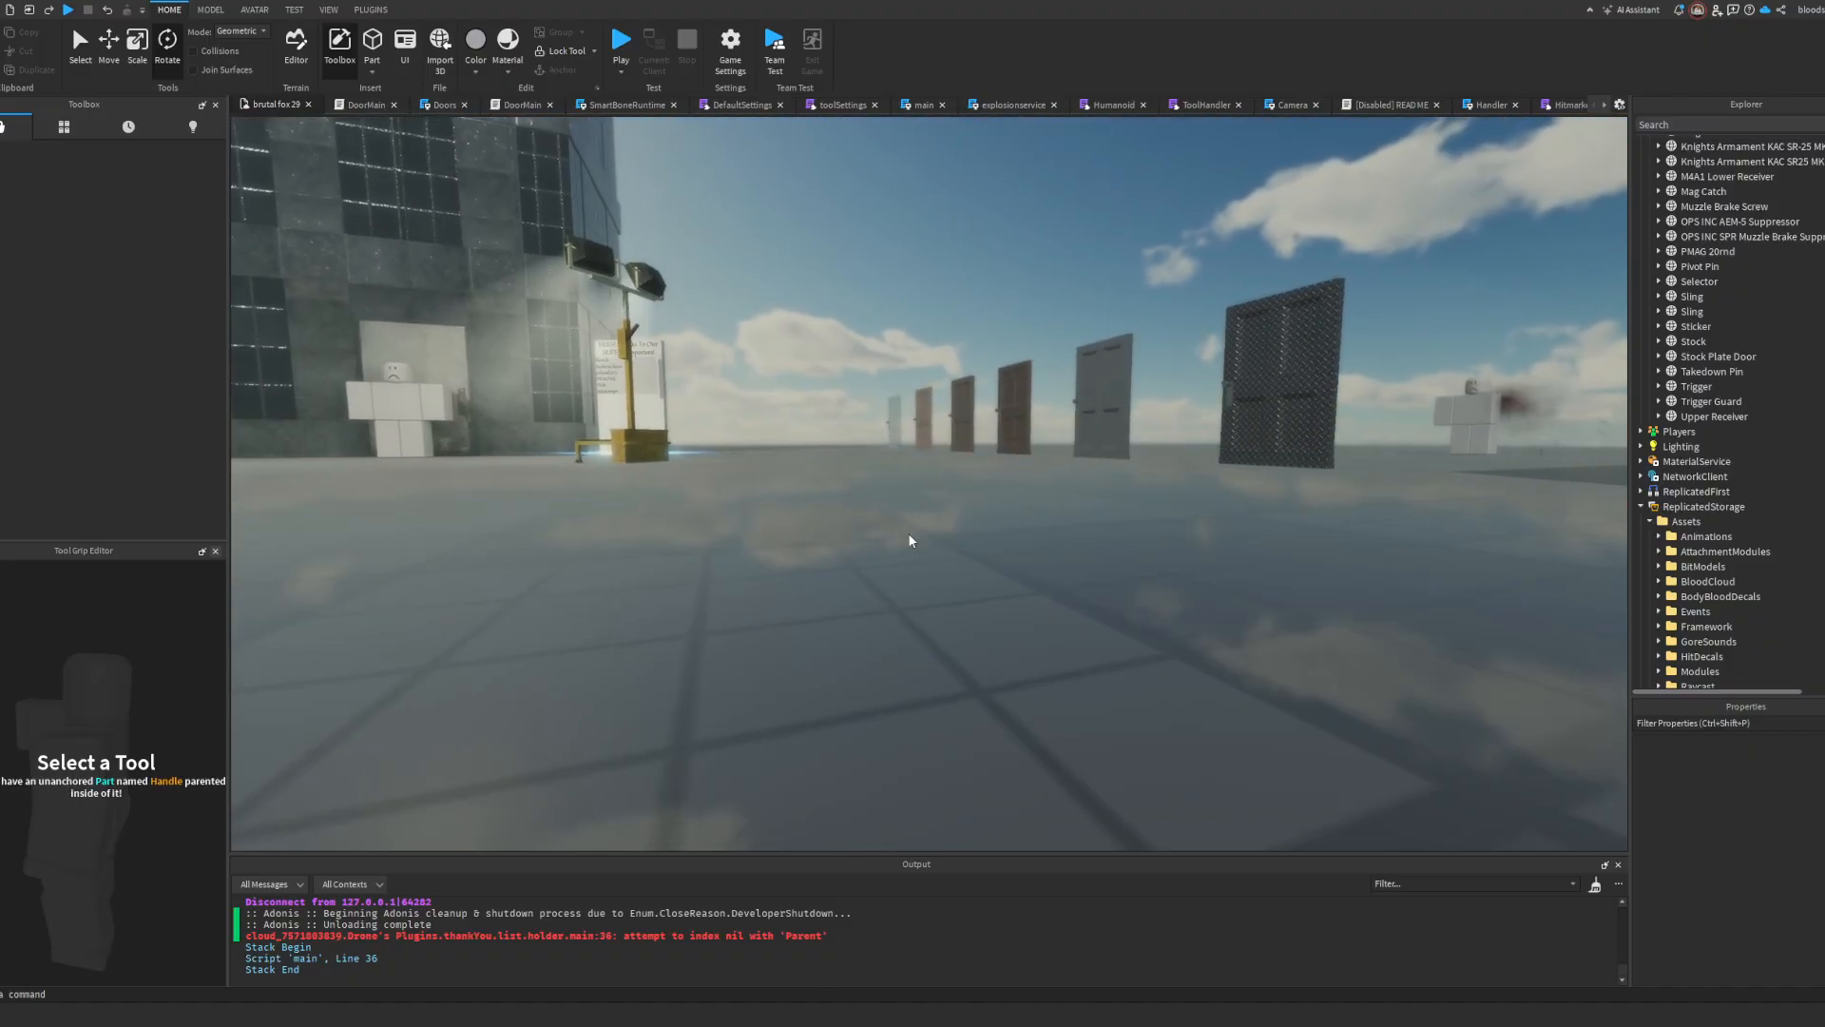
scroll(908, 538, "down", 2)
scroll(908, 540, "up", 2)
scroll(910, 541, "down", 2)
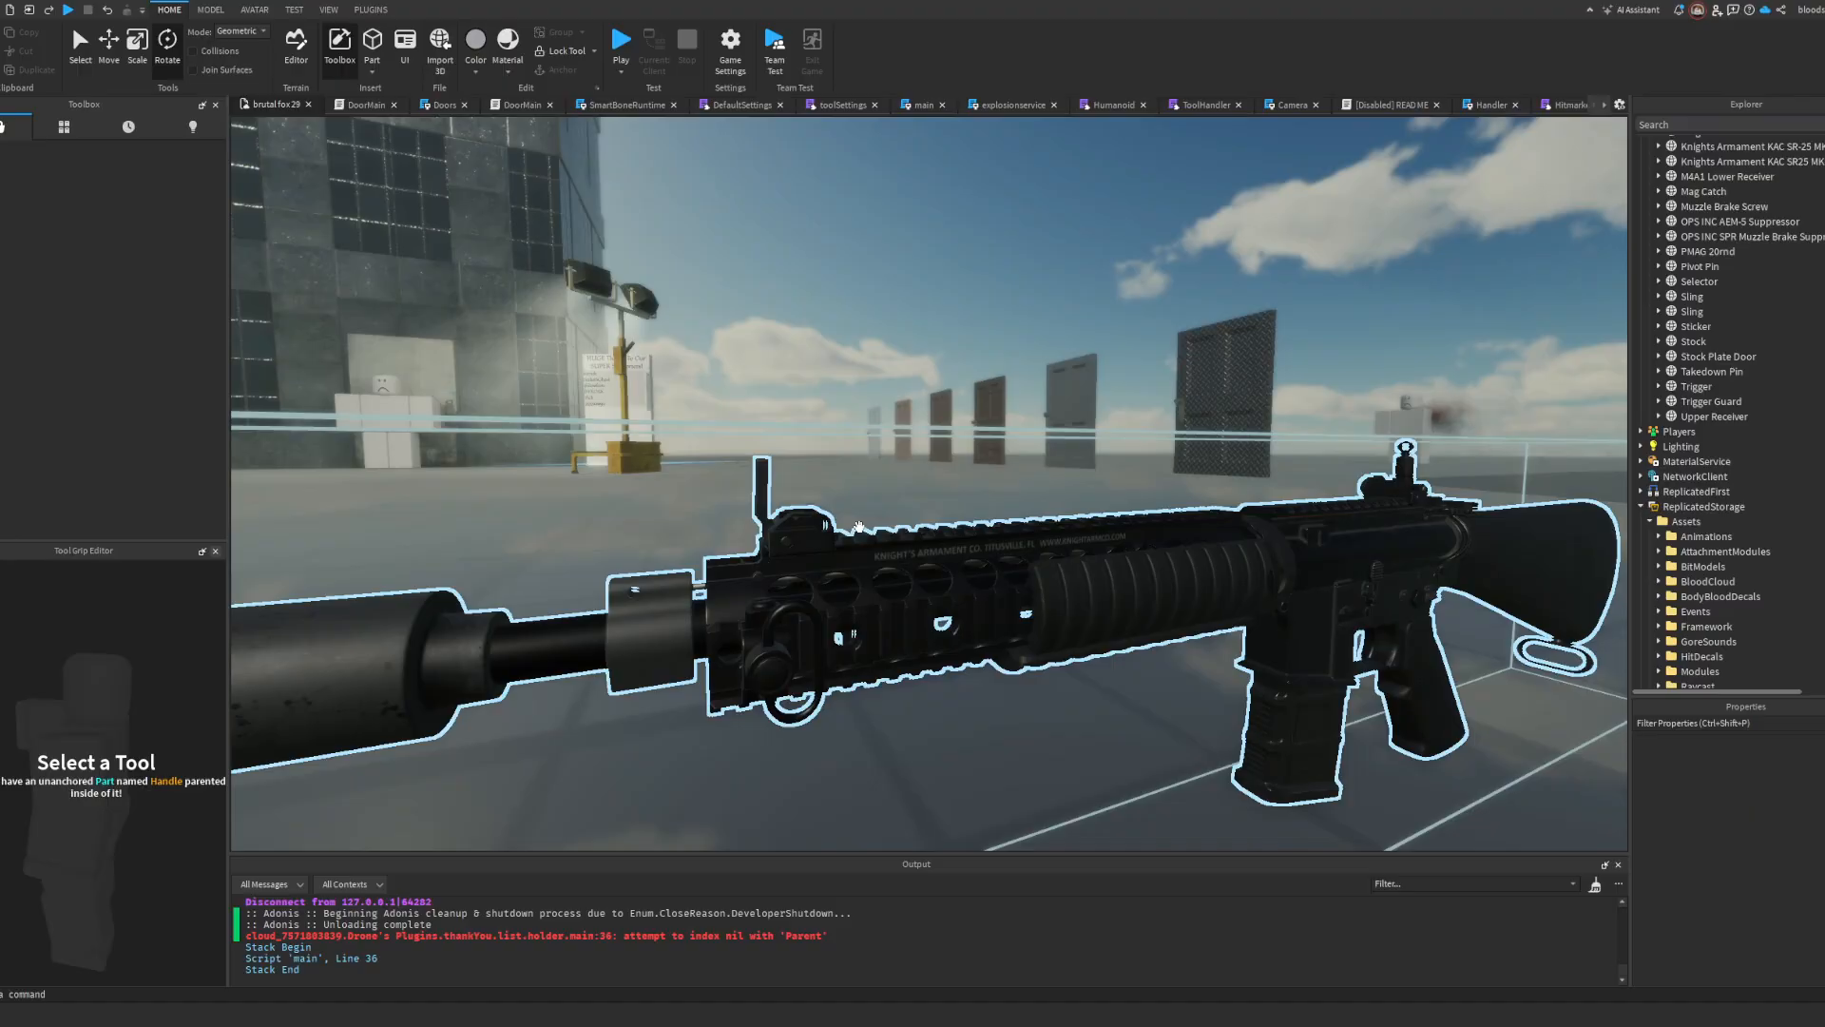
left_click(763, 514, "alt")
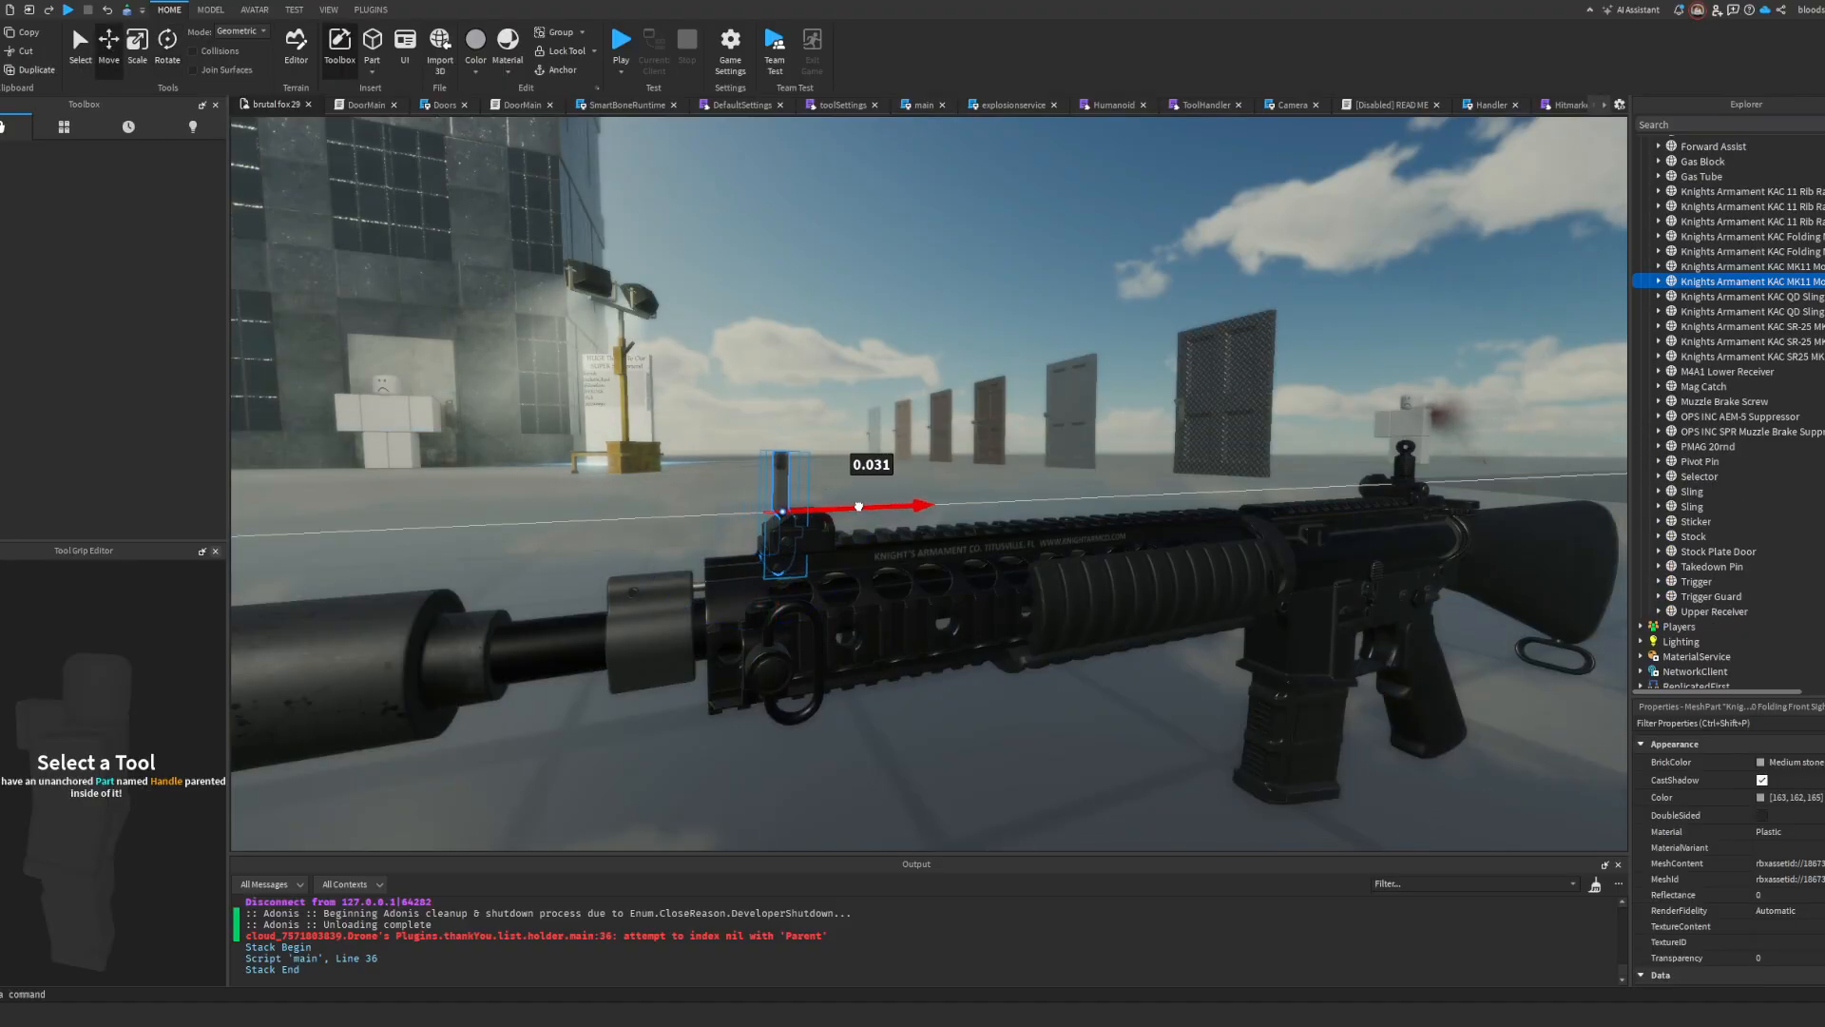
left_click_drag(853, 508, 855, 506)
key("d")
right_click_drag(851, 487, 851, 487)
left_click(879, 478)
key("a")
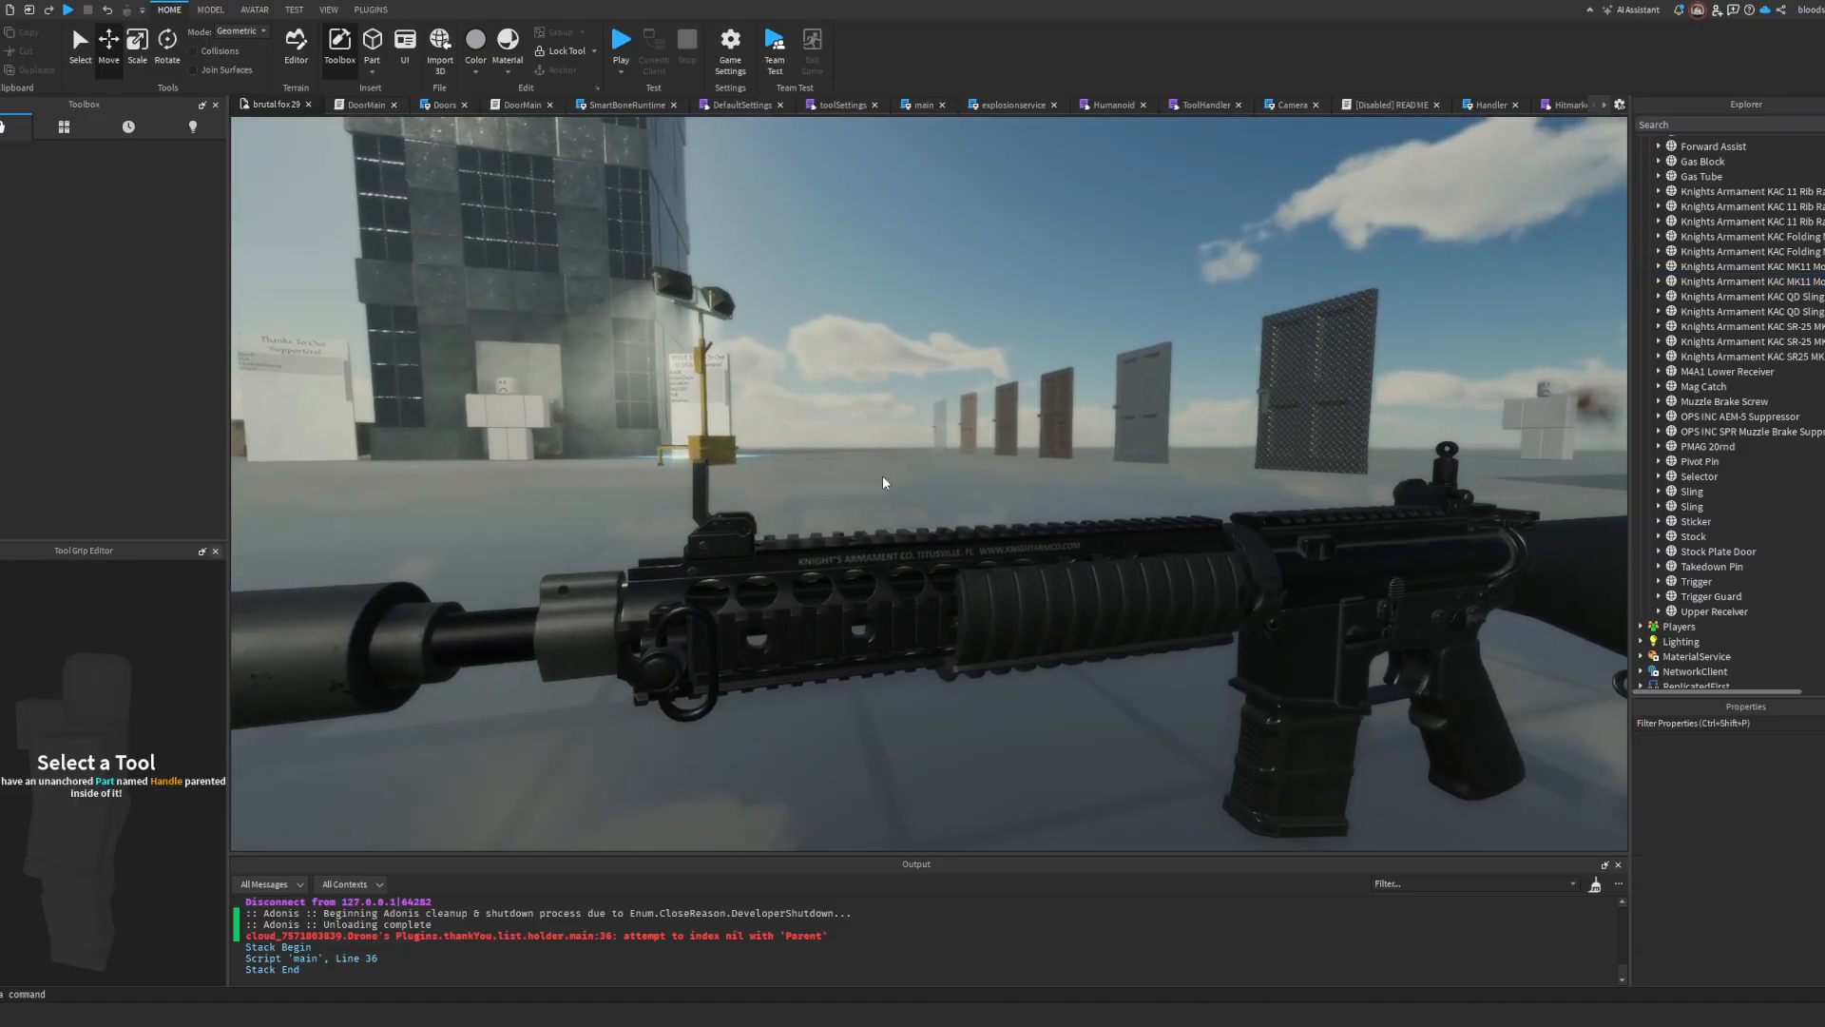
Step: Nudge the front sight mesh slightly farther back and raise it a little to seat it on its base
left_click(730, 489)
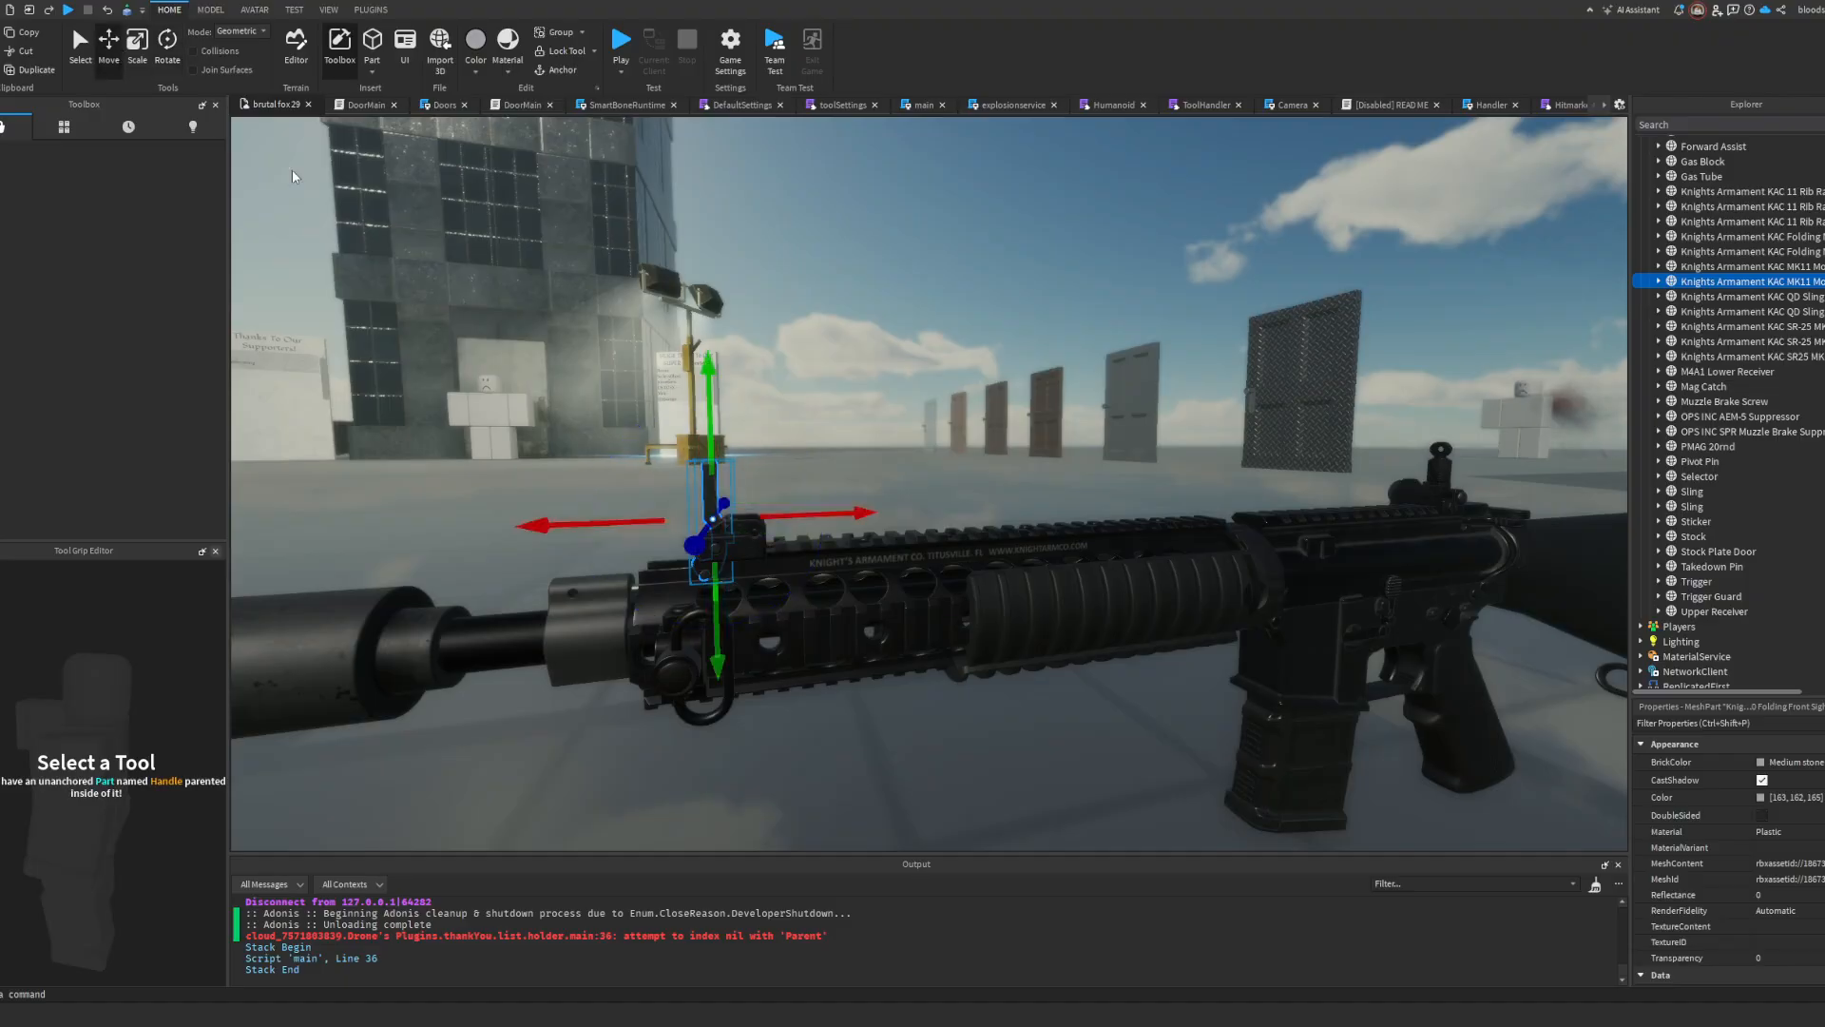
left_click_drag(800, 508, 803, 507)
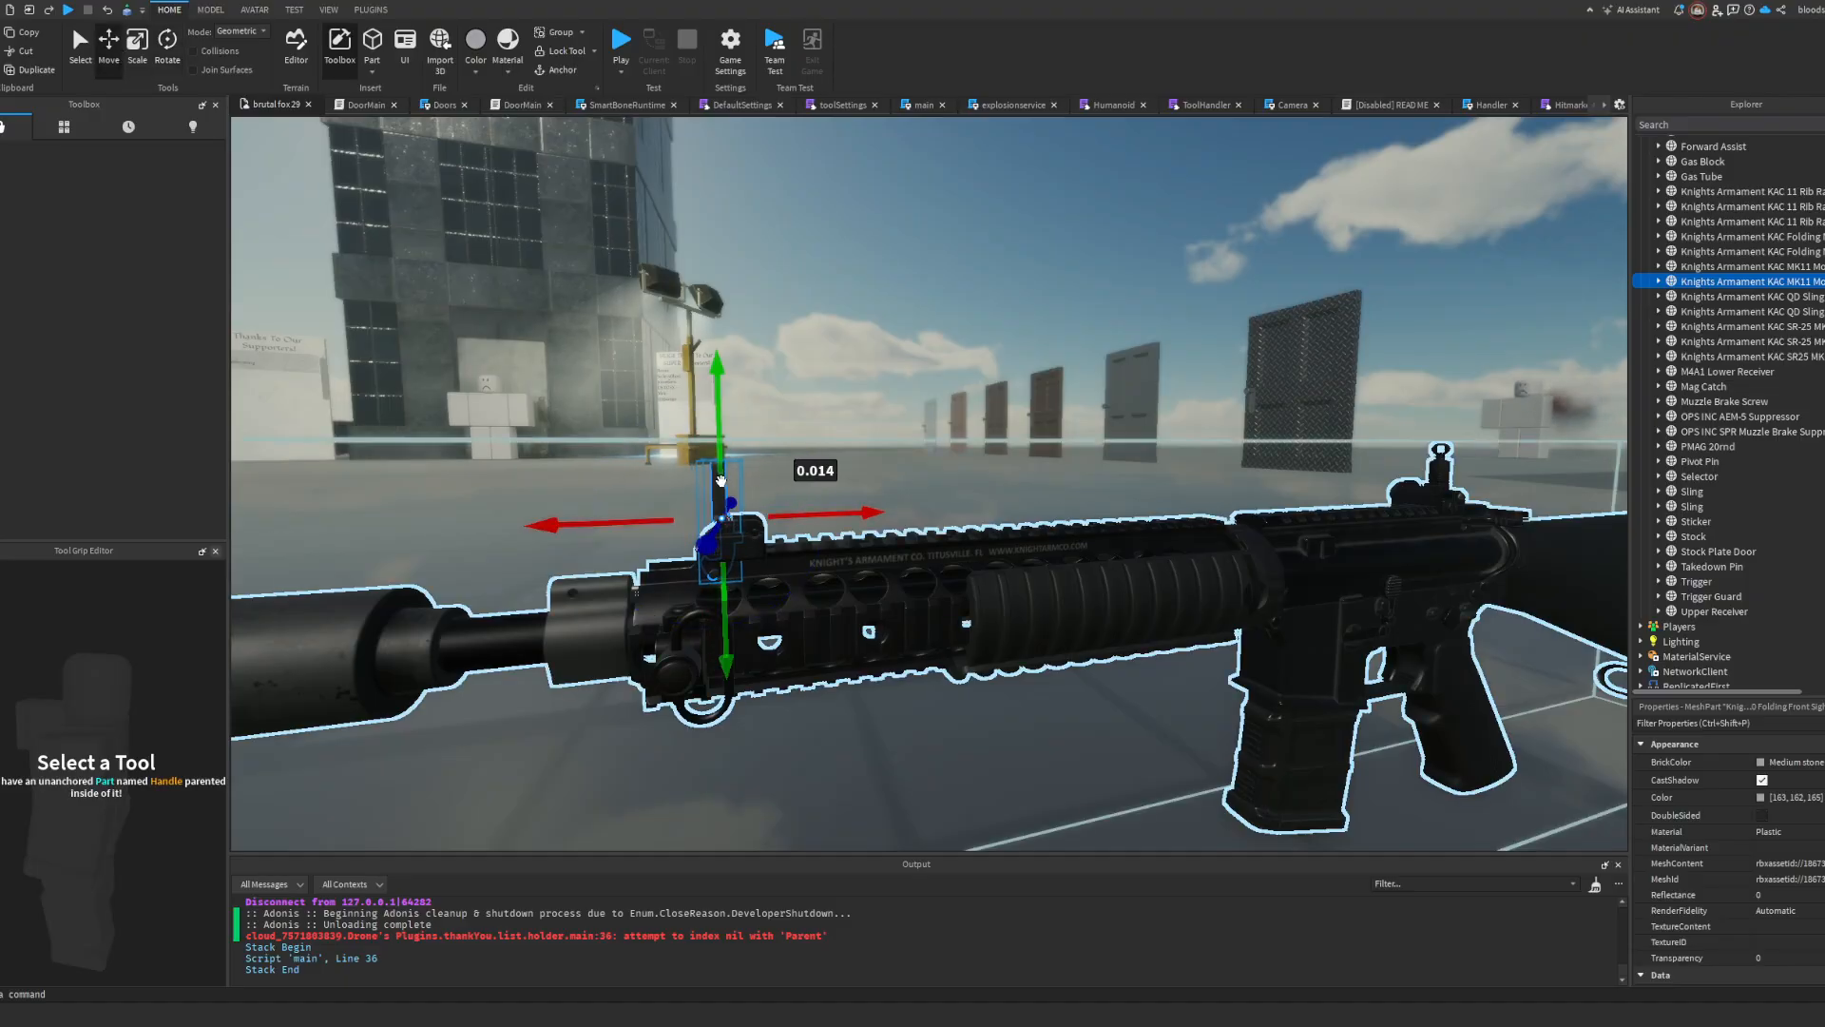
left_click_drag(721, 460, 720, 453)
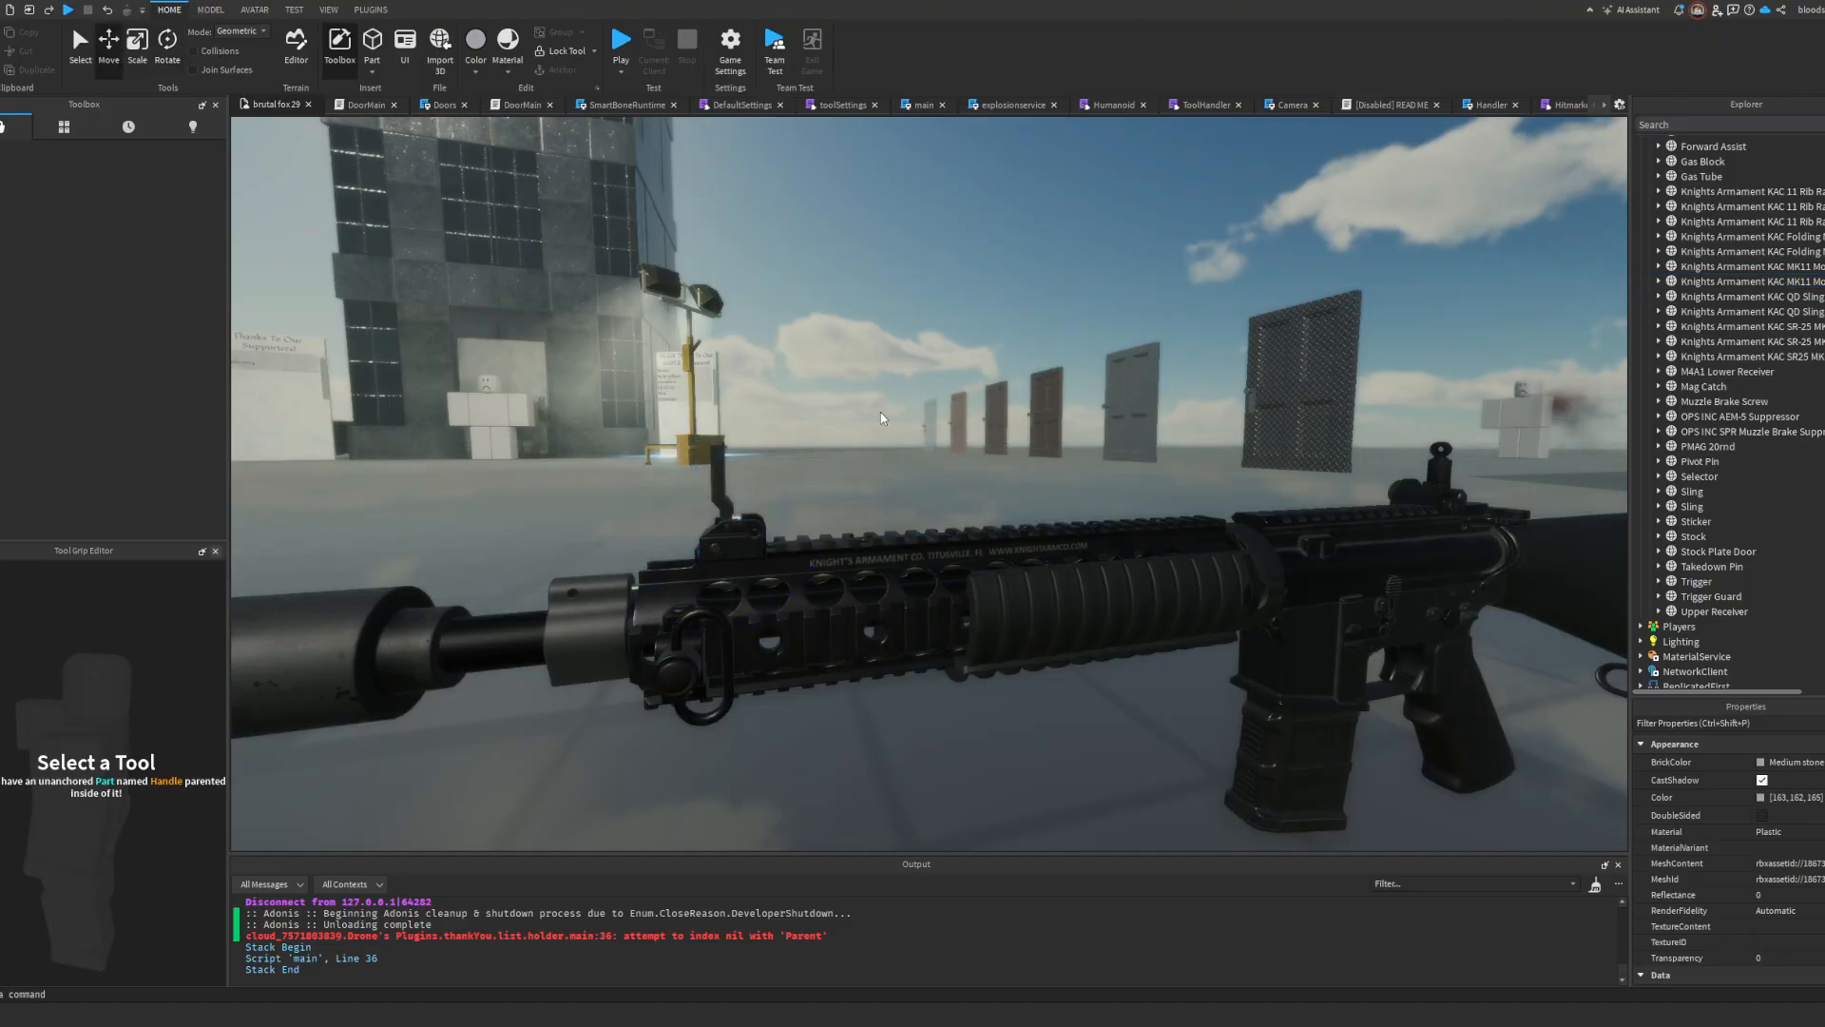
Step: Inspect the adjusted front sight and the whole rifle from several sides
left_click(880, 412)
key("d")
right_click_drag(880, 412, 878, 413)
key("a")
key("a")
key("a")
key("s")
key("w")
left_click(997, 611)
scroll(1714, 470, "up", 3)
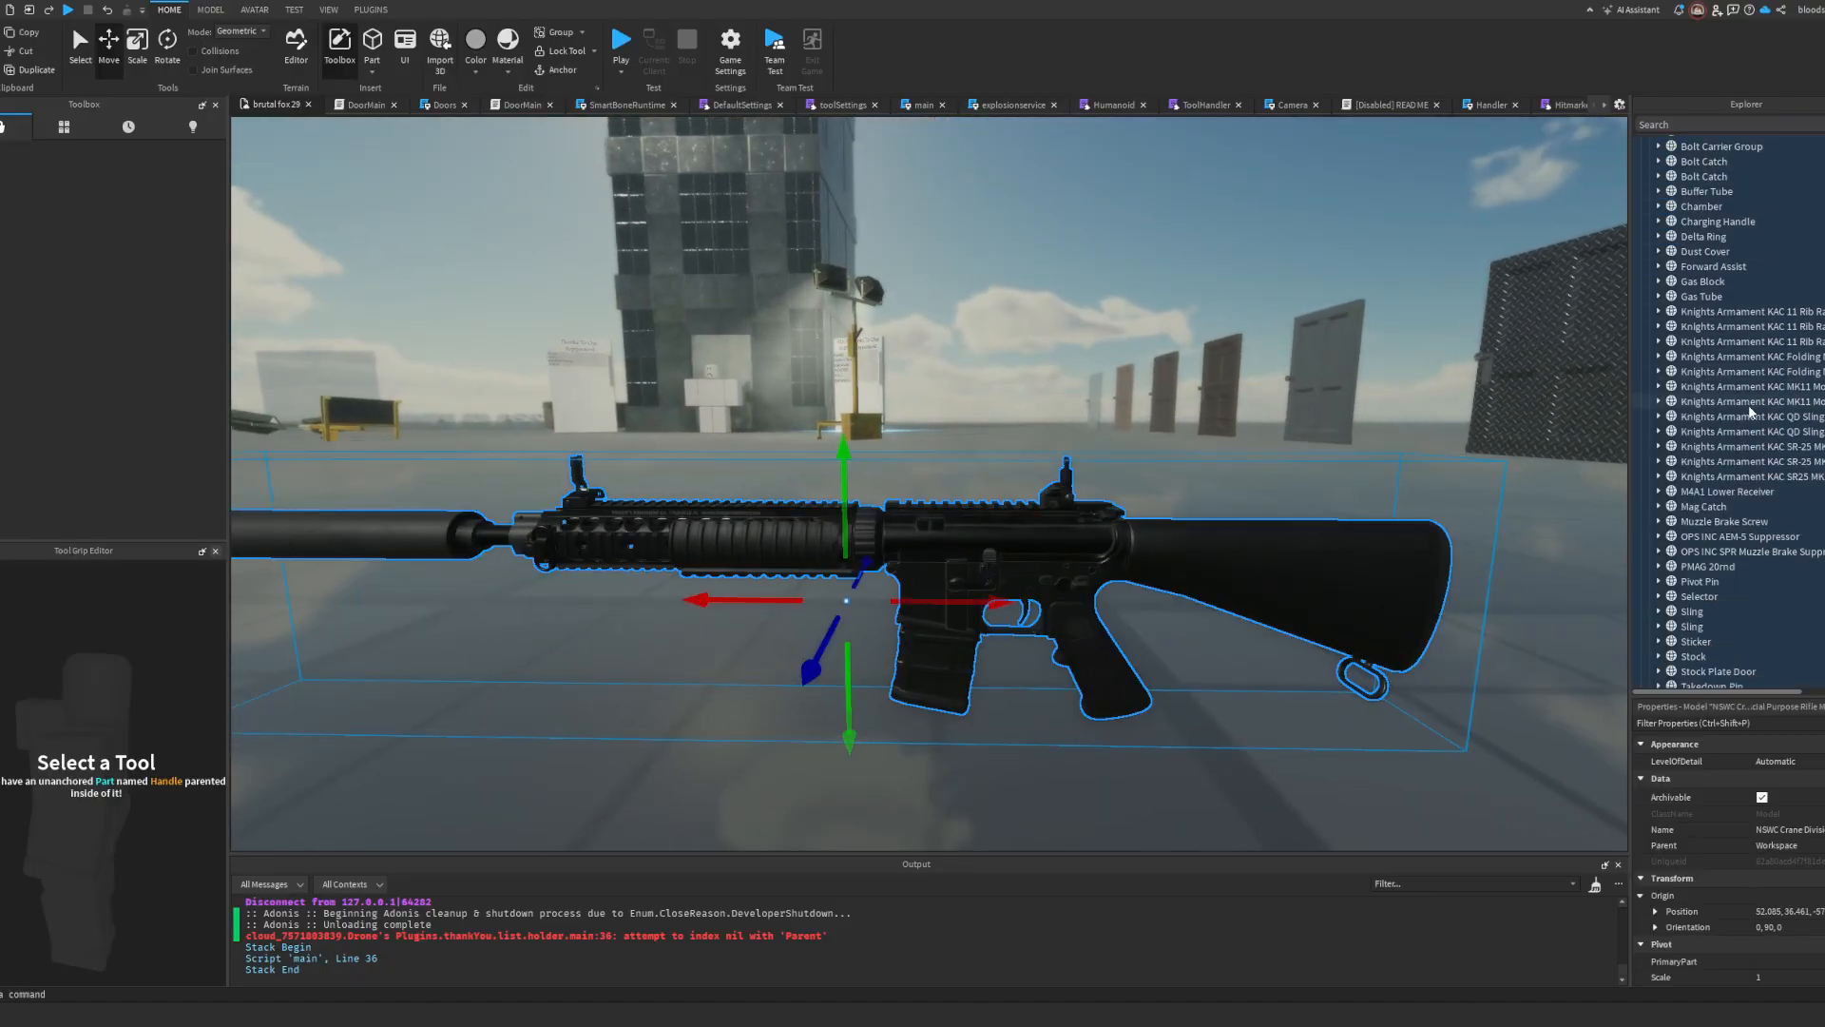
Step: Go through the rifle's part meshes and delete one of the two Bolt Catch meshes on the receiver
left_click(1750, 505)
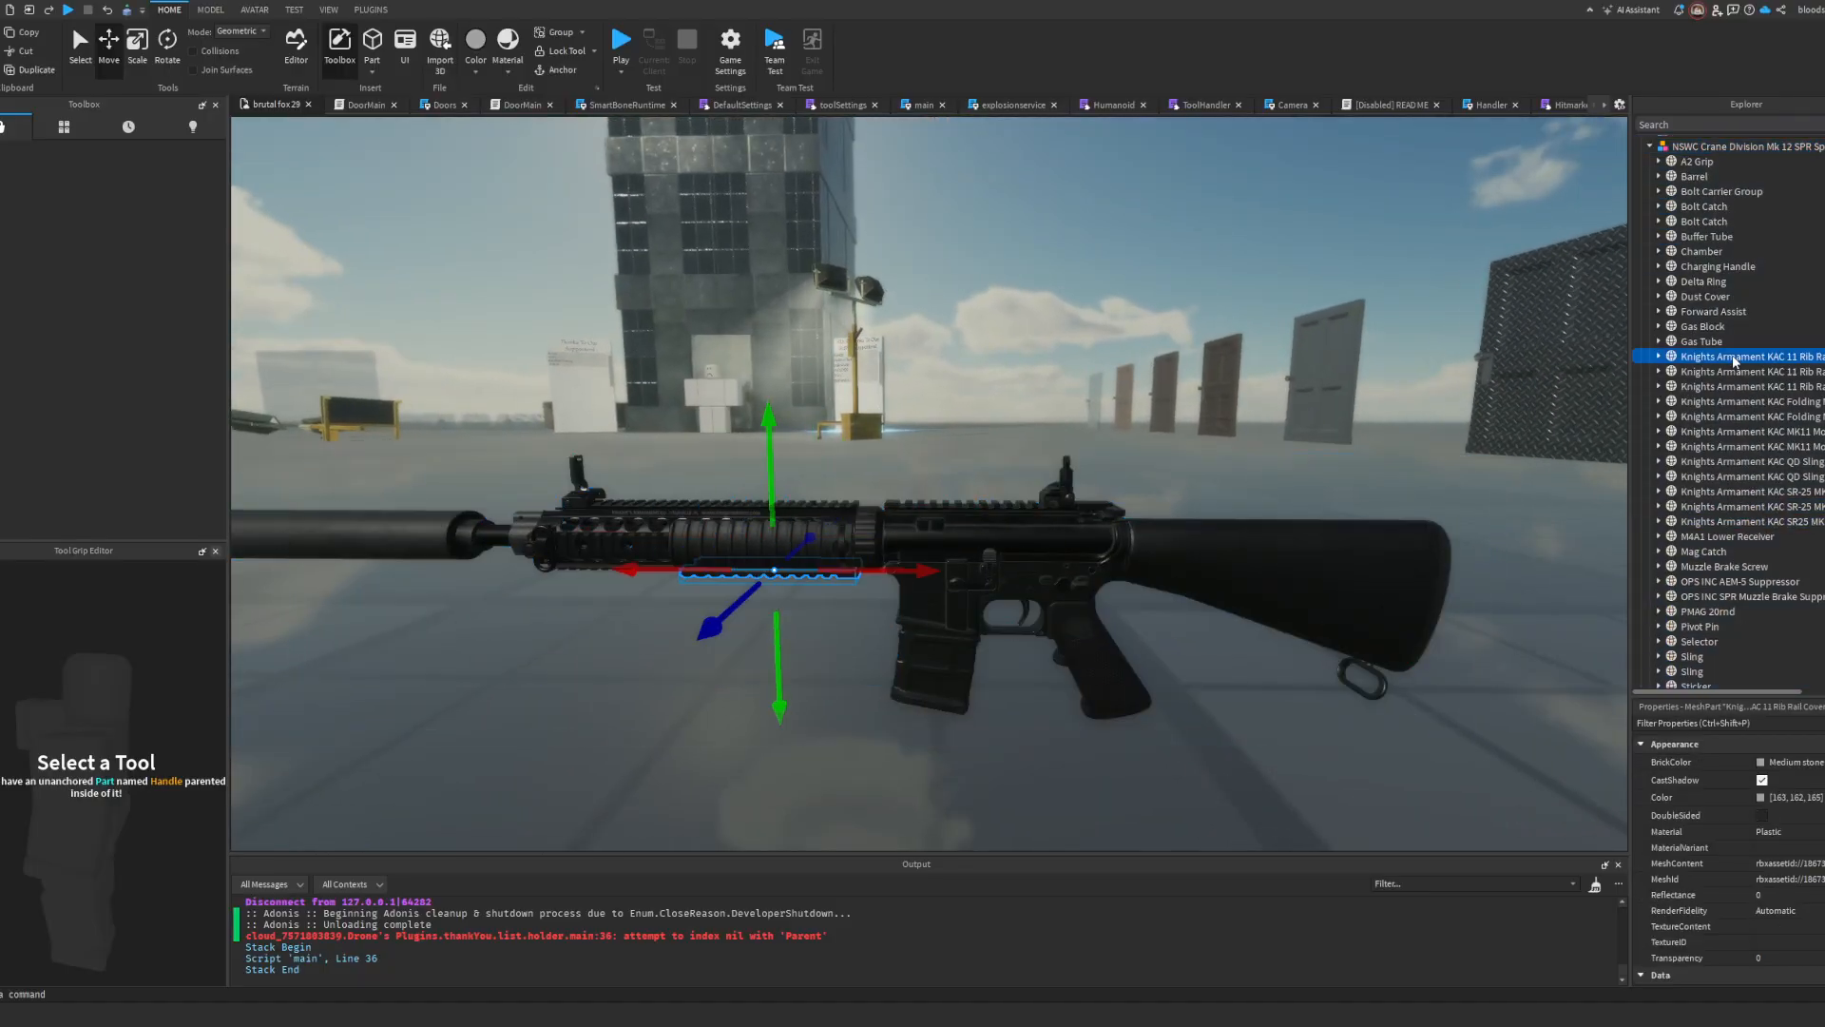
left_click(1718, 416)
left_click(1694, 311)
left_click(1697, 252)
left_click(1699, 221)
key("f")
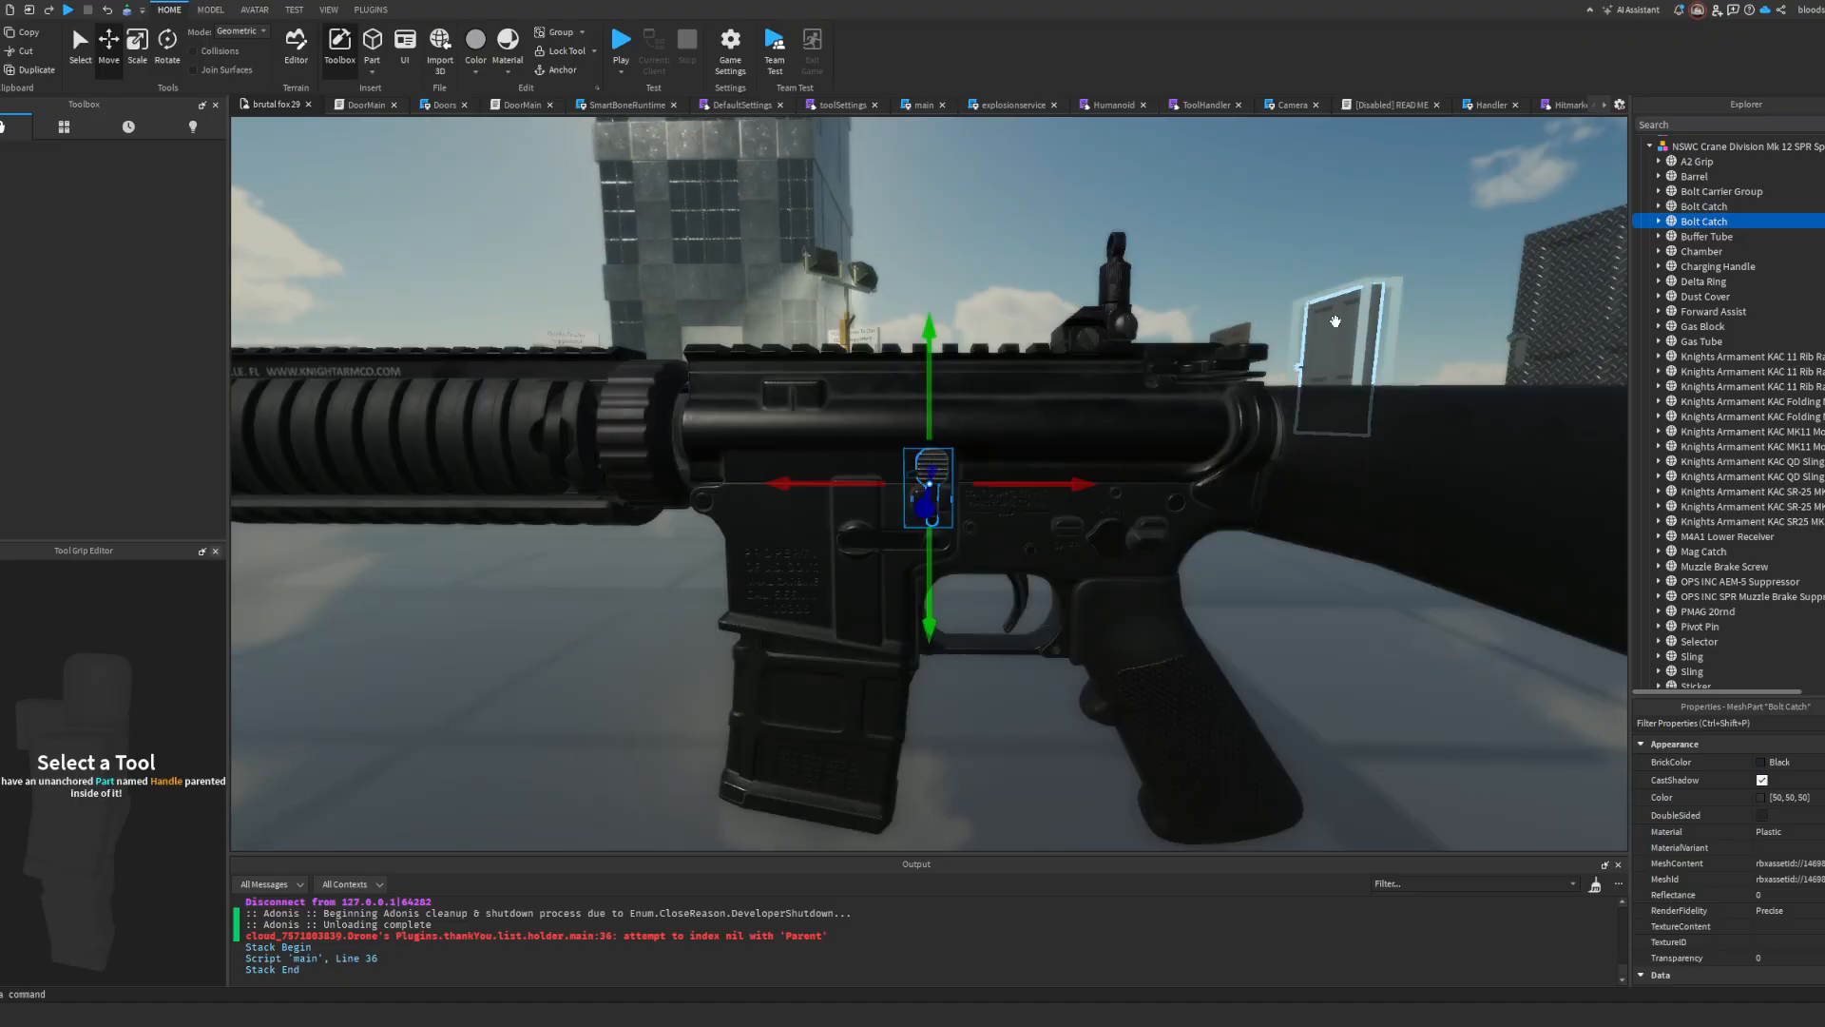
right_click_drag(1384, 370, 1428, 378)
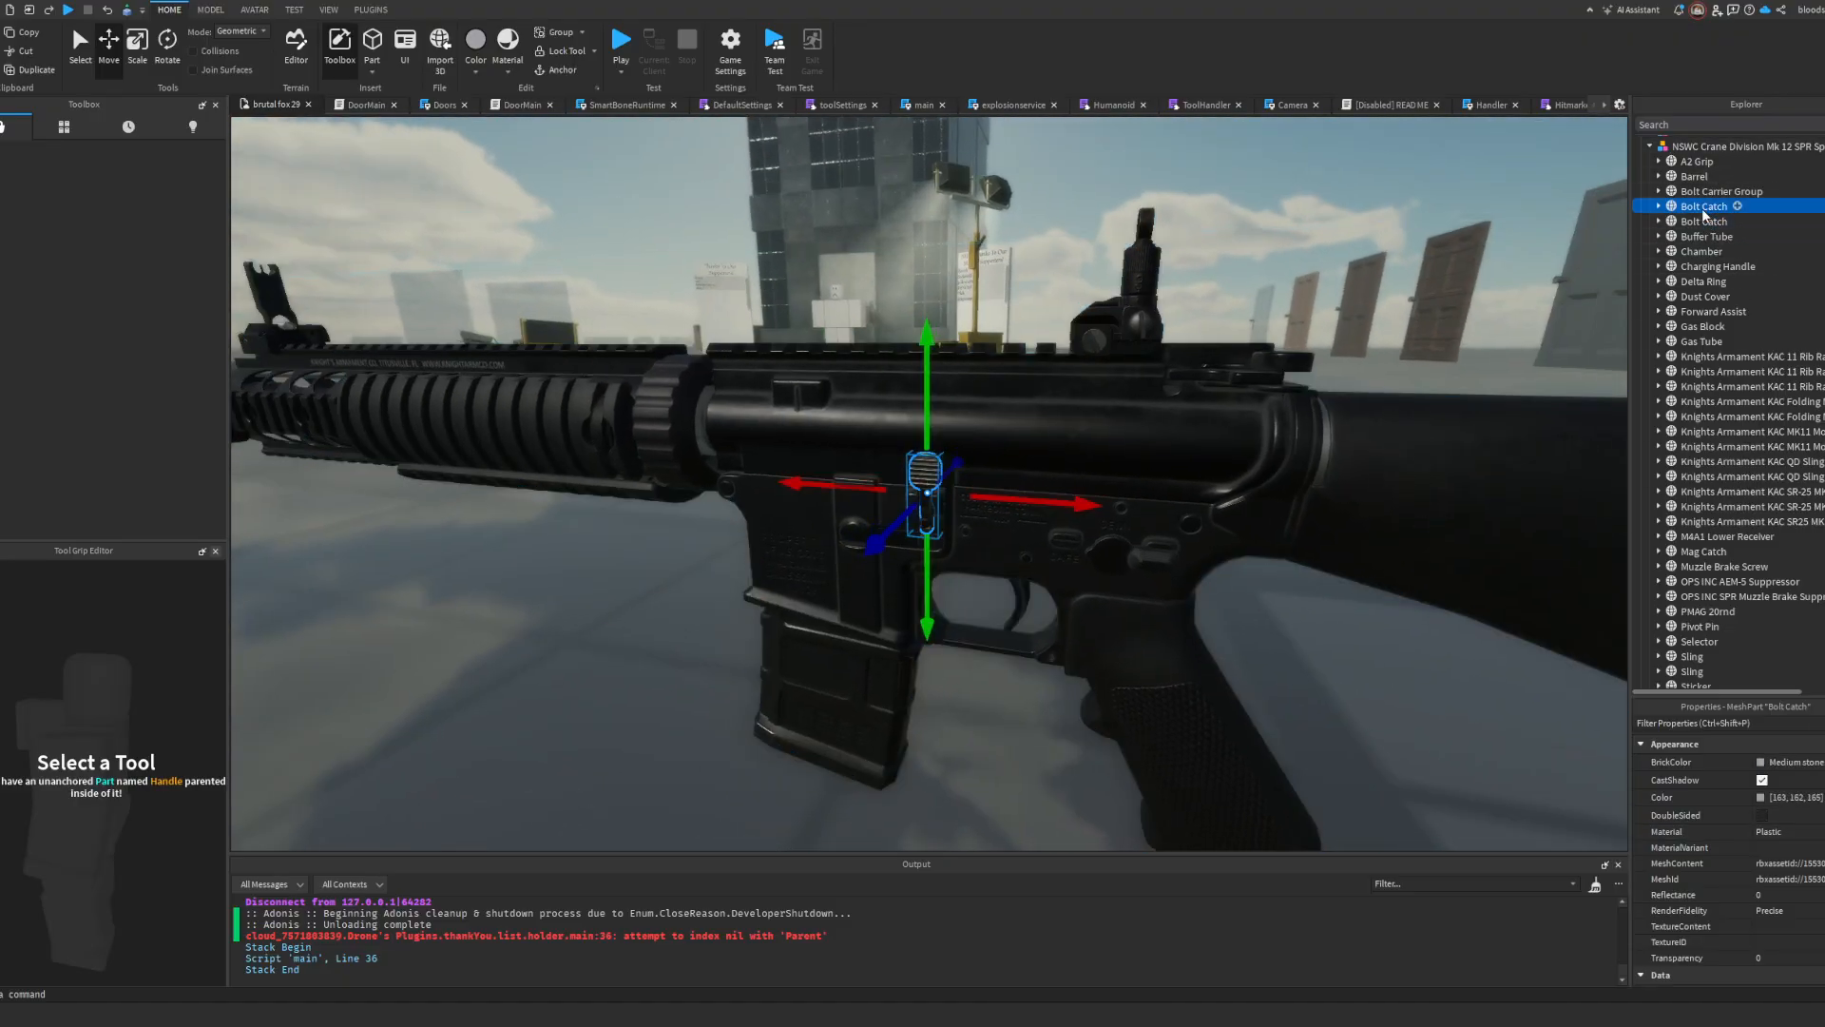
key("Delete")
scroll(1393, 254, "up", 3)
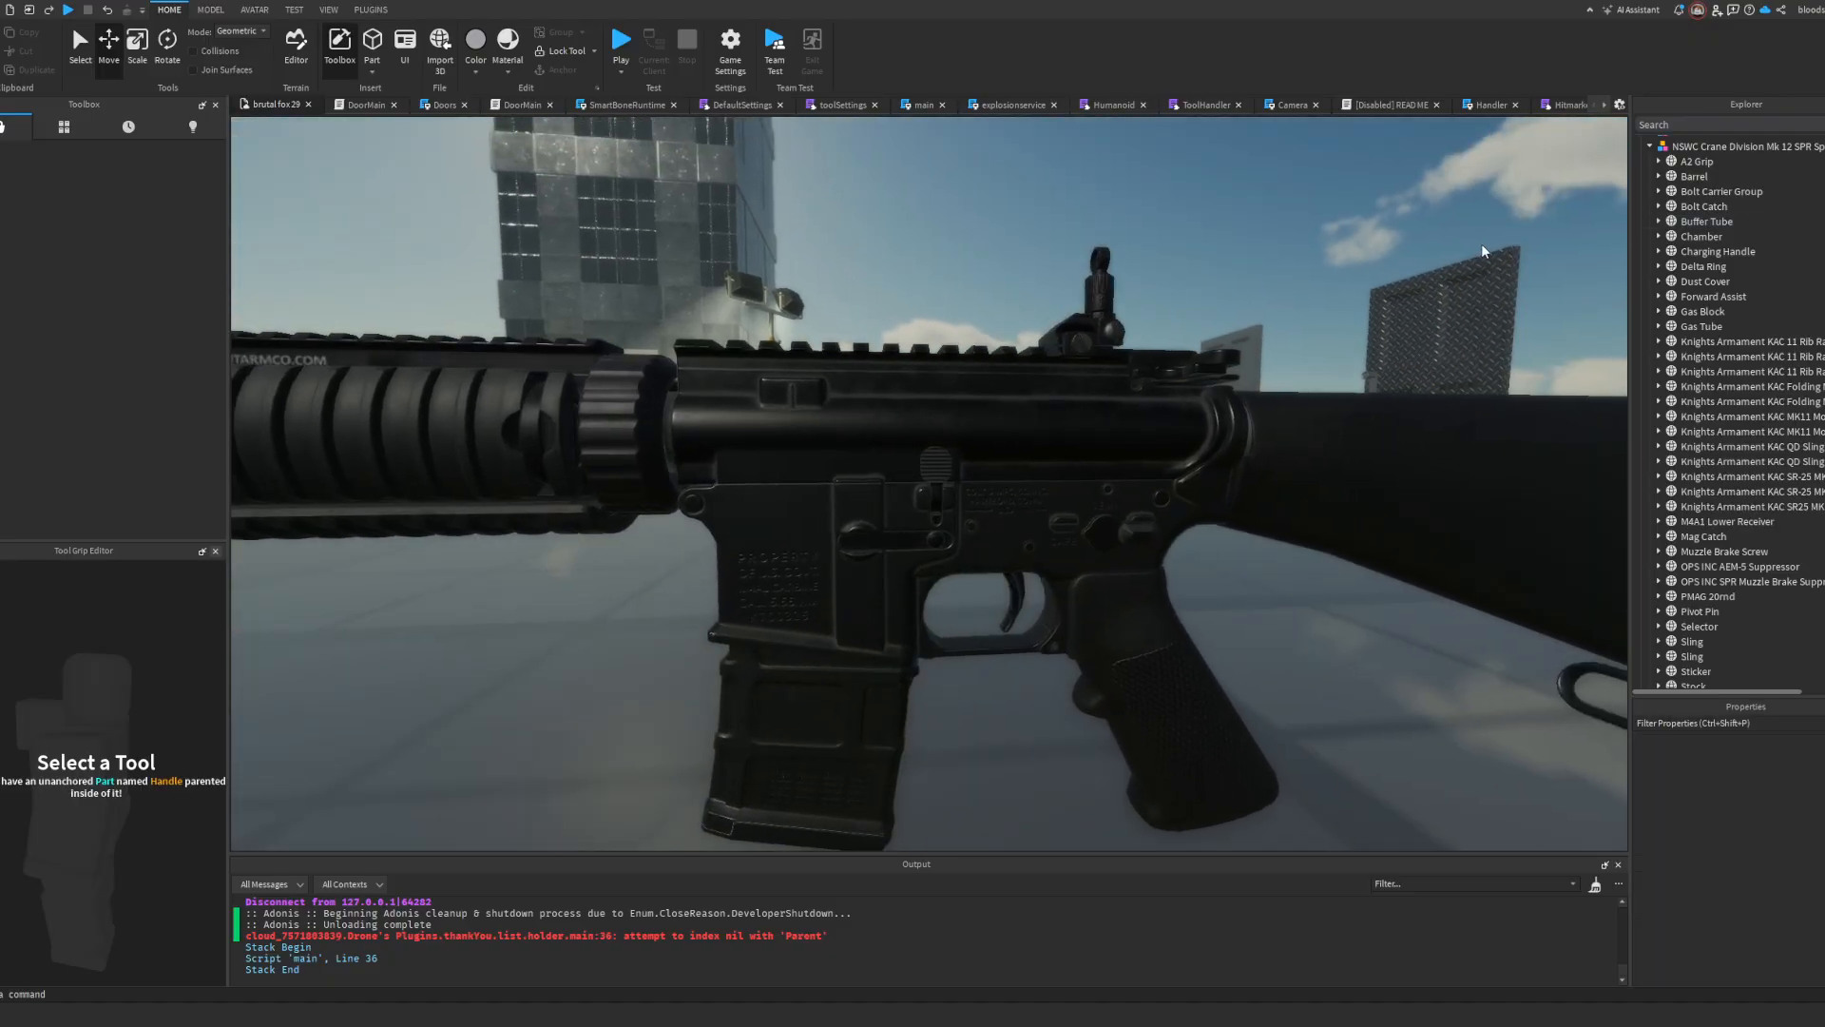
Step: Restore the deleted Bolt Catch mesh and slide it rearward along the receiver to compare it with its duplicate
key("ctrl+z")
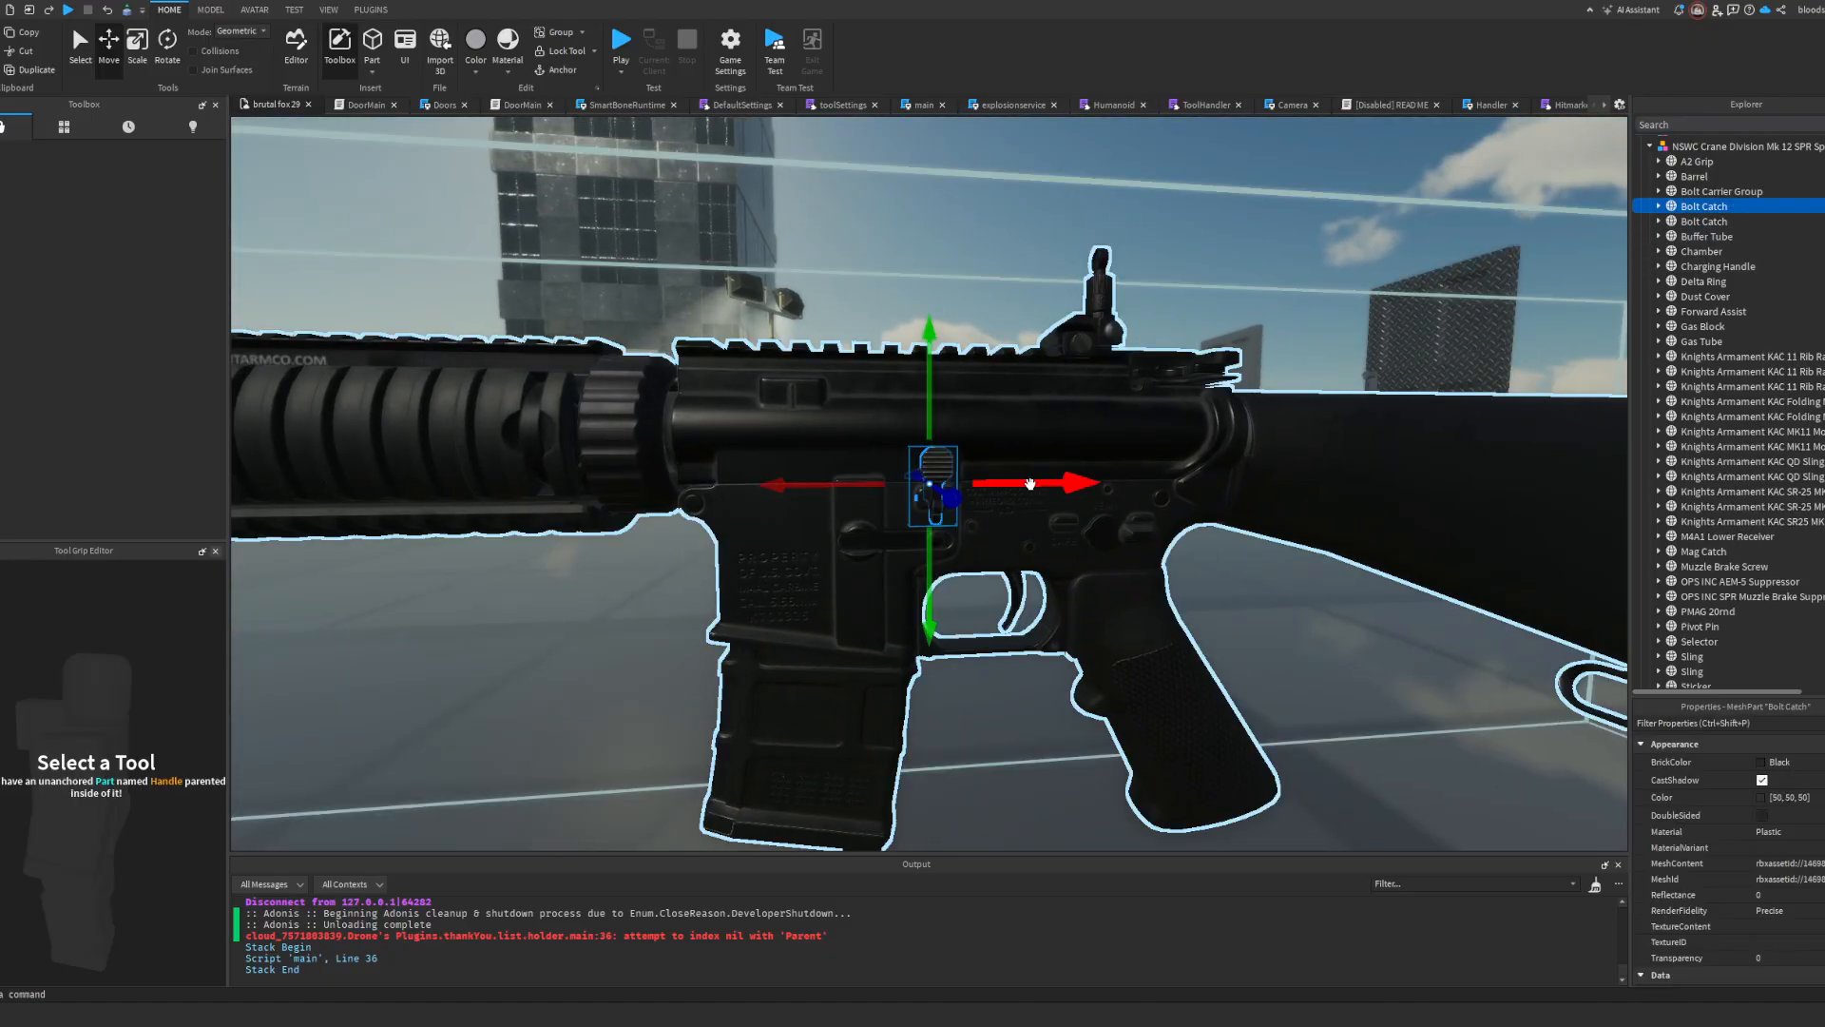
left_click_drag(1036, 483, 1071, 483)
left_click(1142, 289)
right_click_drag(1098, 244, 1102, 252)
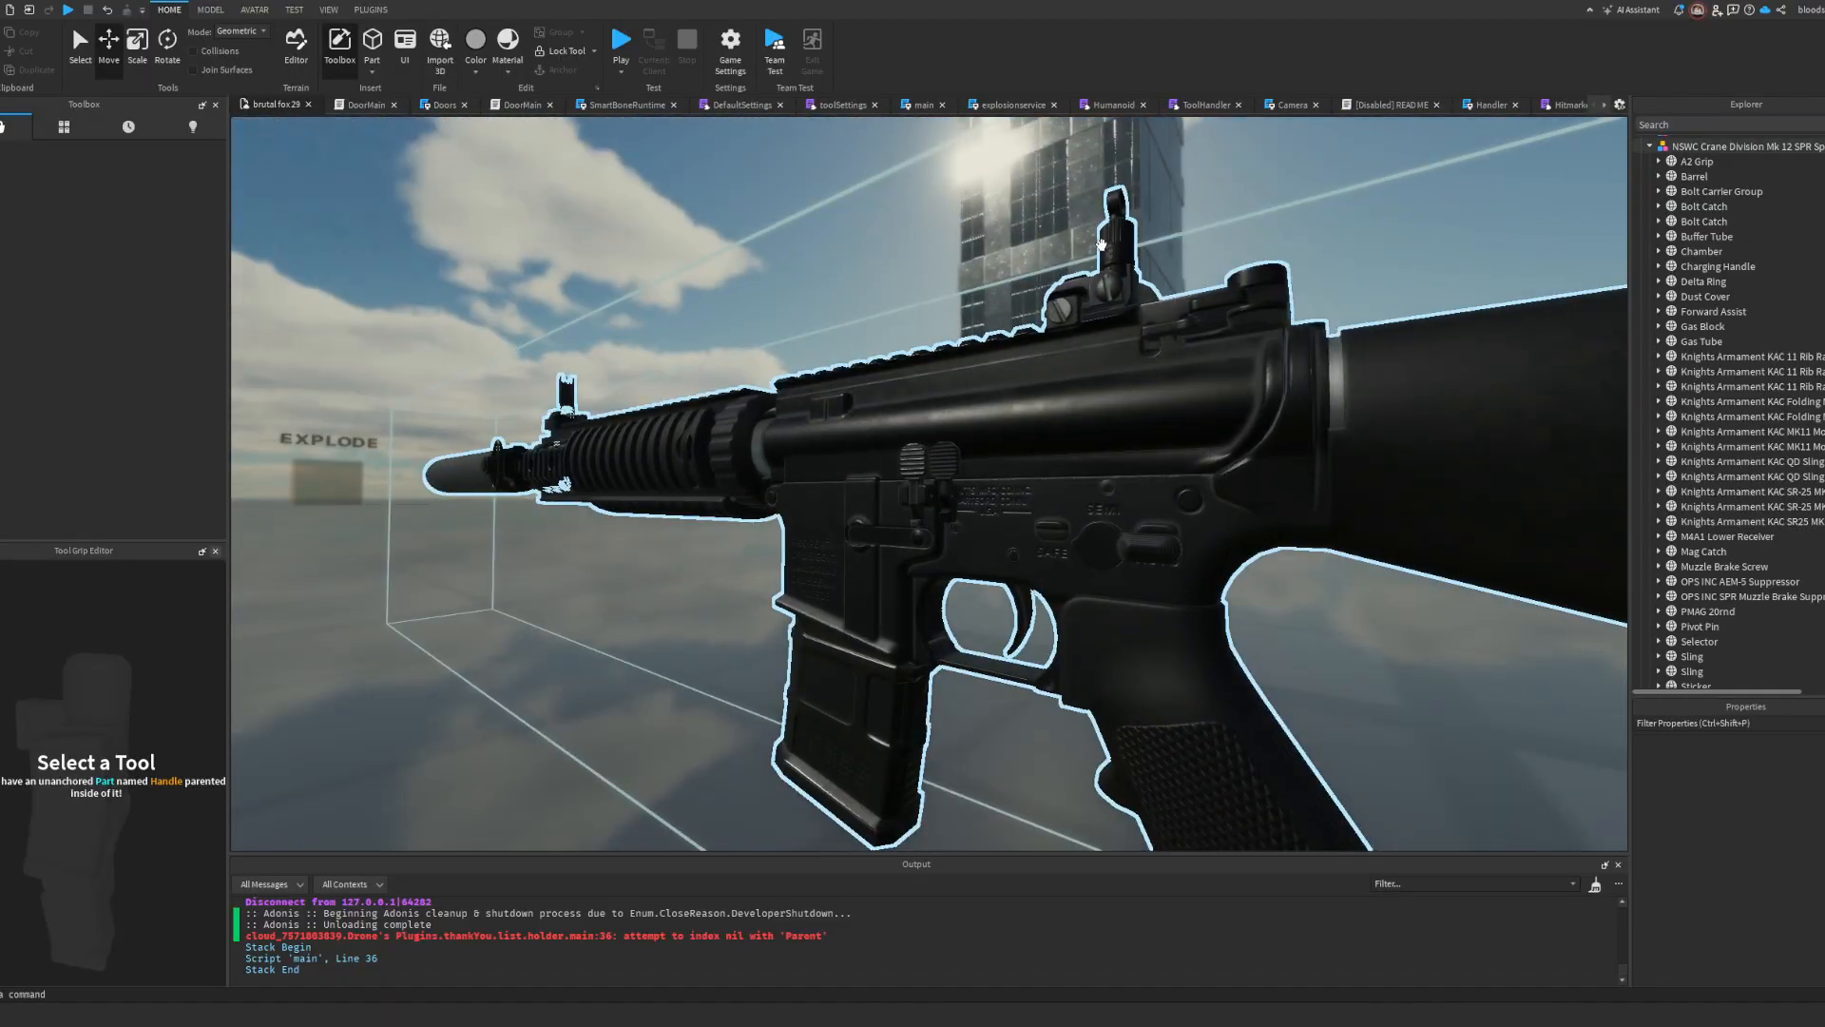
Step: Undo the Bolt Catch slide and remove the duplicate mesh, keeping only the Medium stone grey Bolt Catch
key("ctrl+z")
key("ctrl+z")
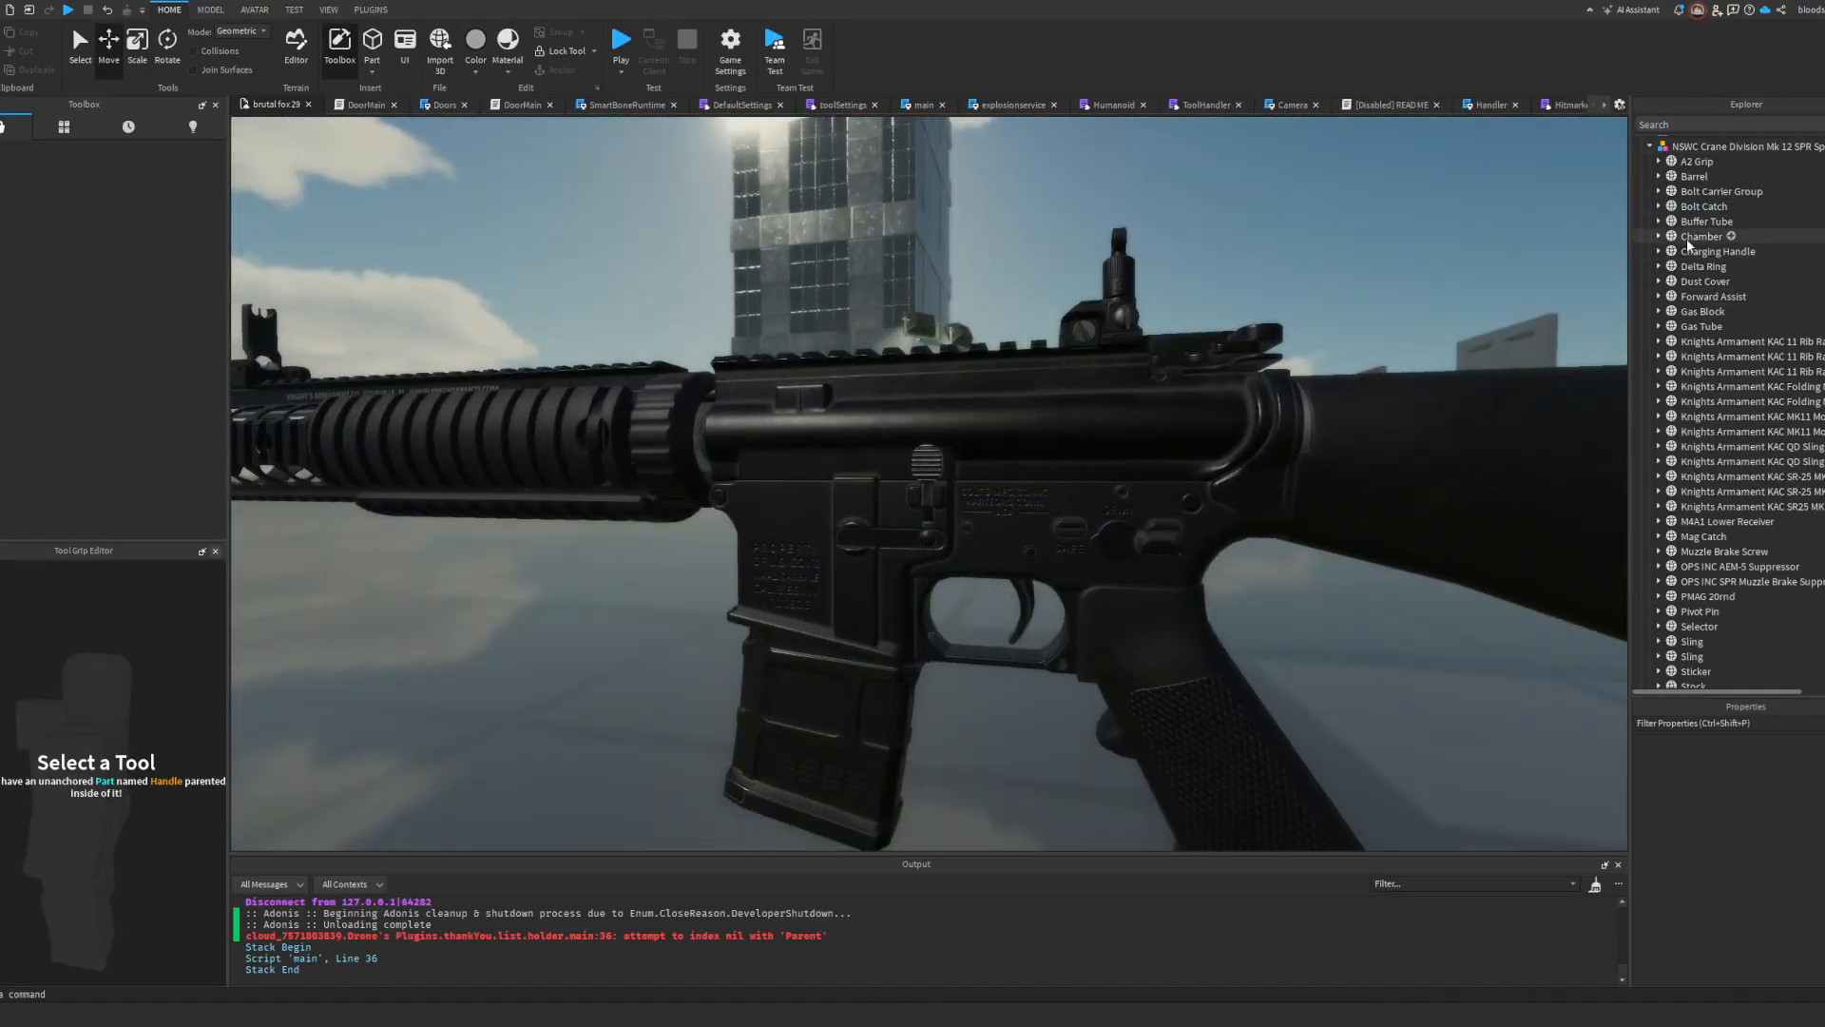
double_click(1692, 204)
right_click_drag(1213, 300, 1215, 300)
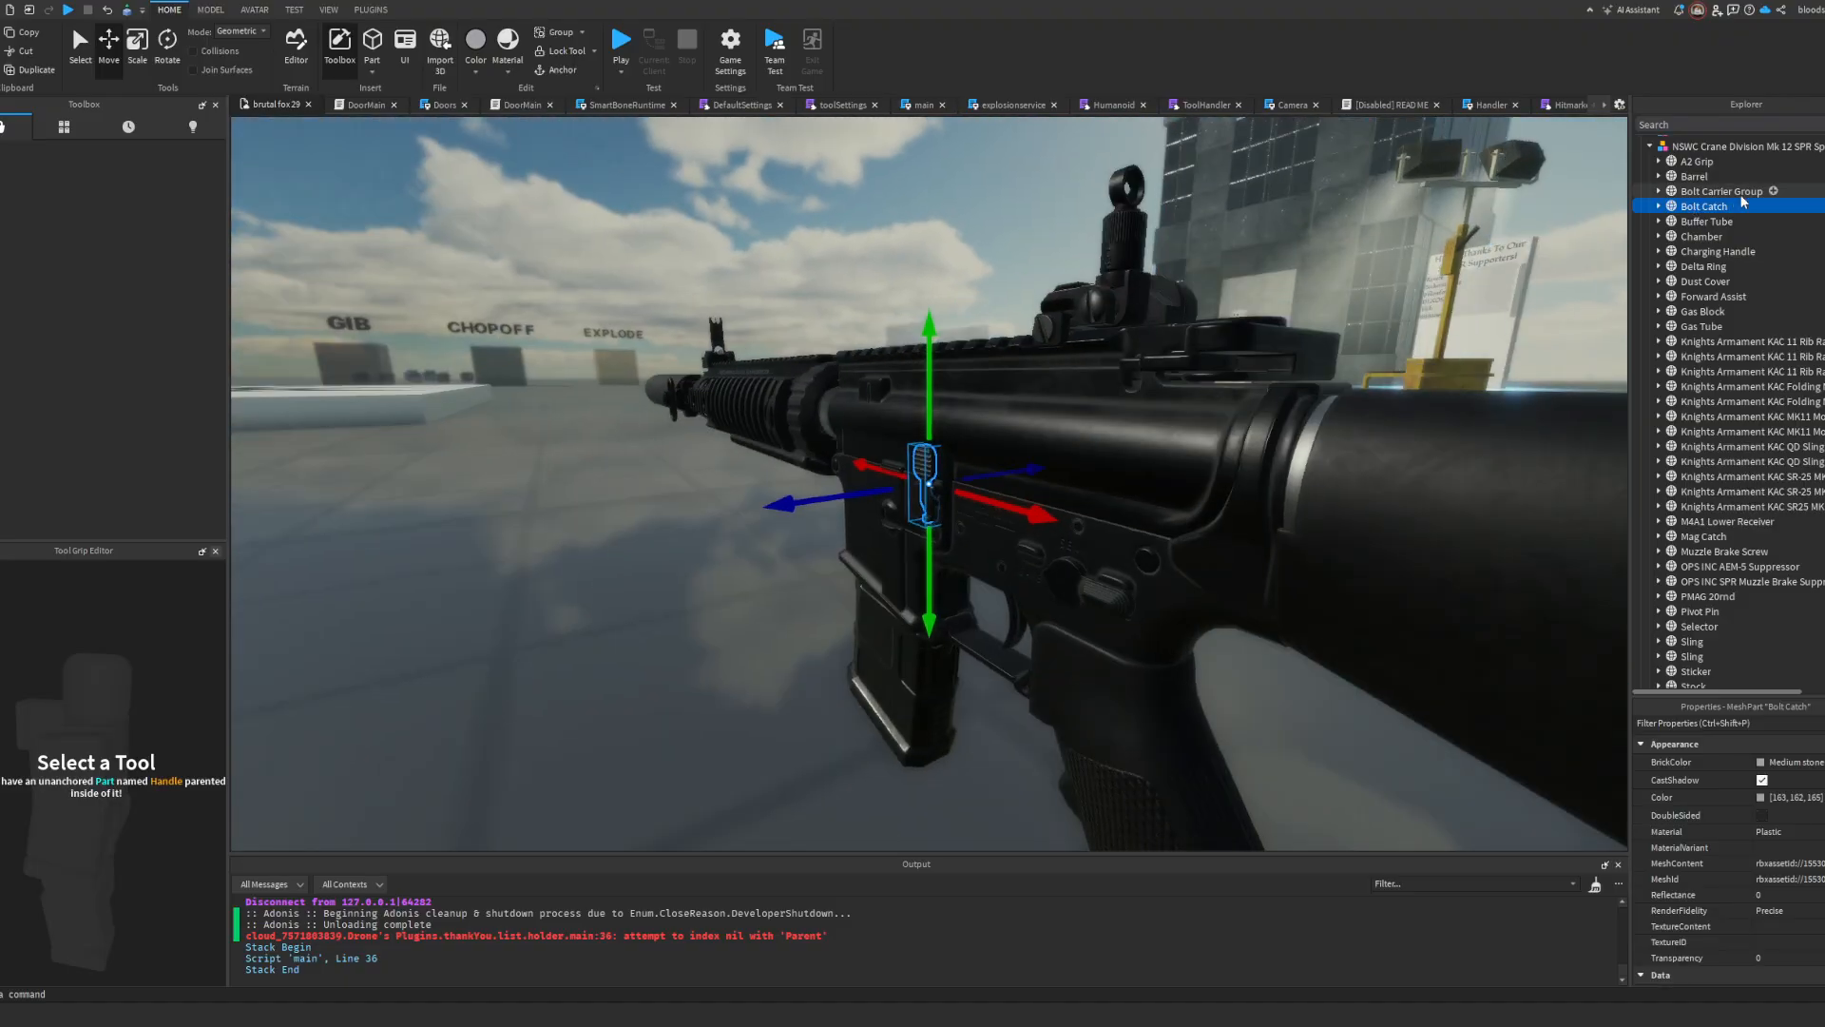
Step: Check the remaining part meshes in the rifle's hierarchy and box-select the whole rifle to examine its extent
double_click(1716, 192)
scroll(1716, 370, "down", 1)
left_click(1717, 371)
scroll(1717, 371, "down", 4)
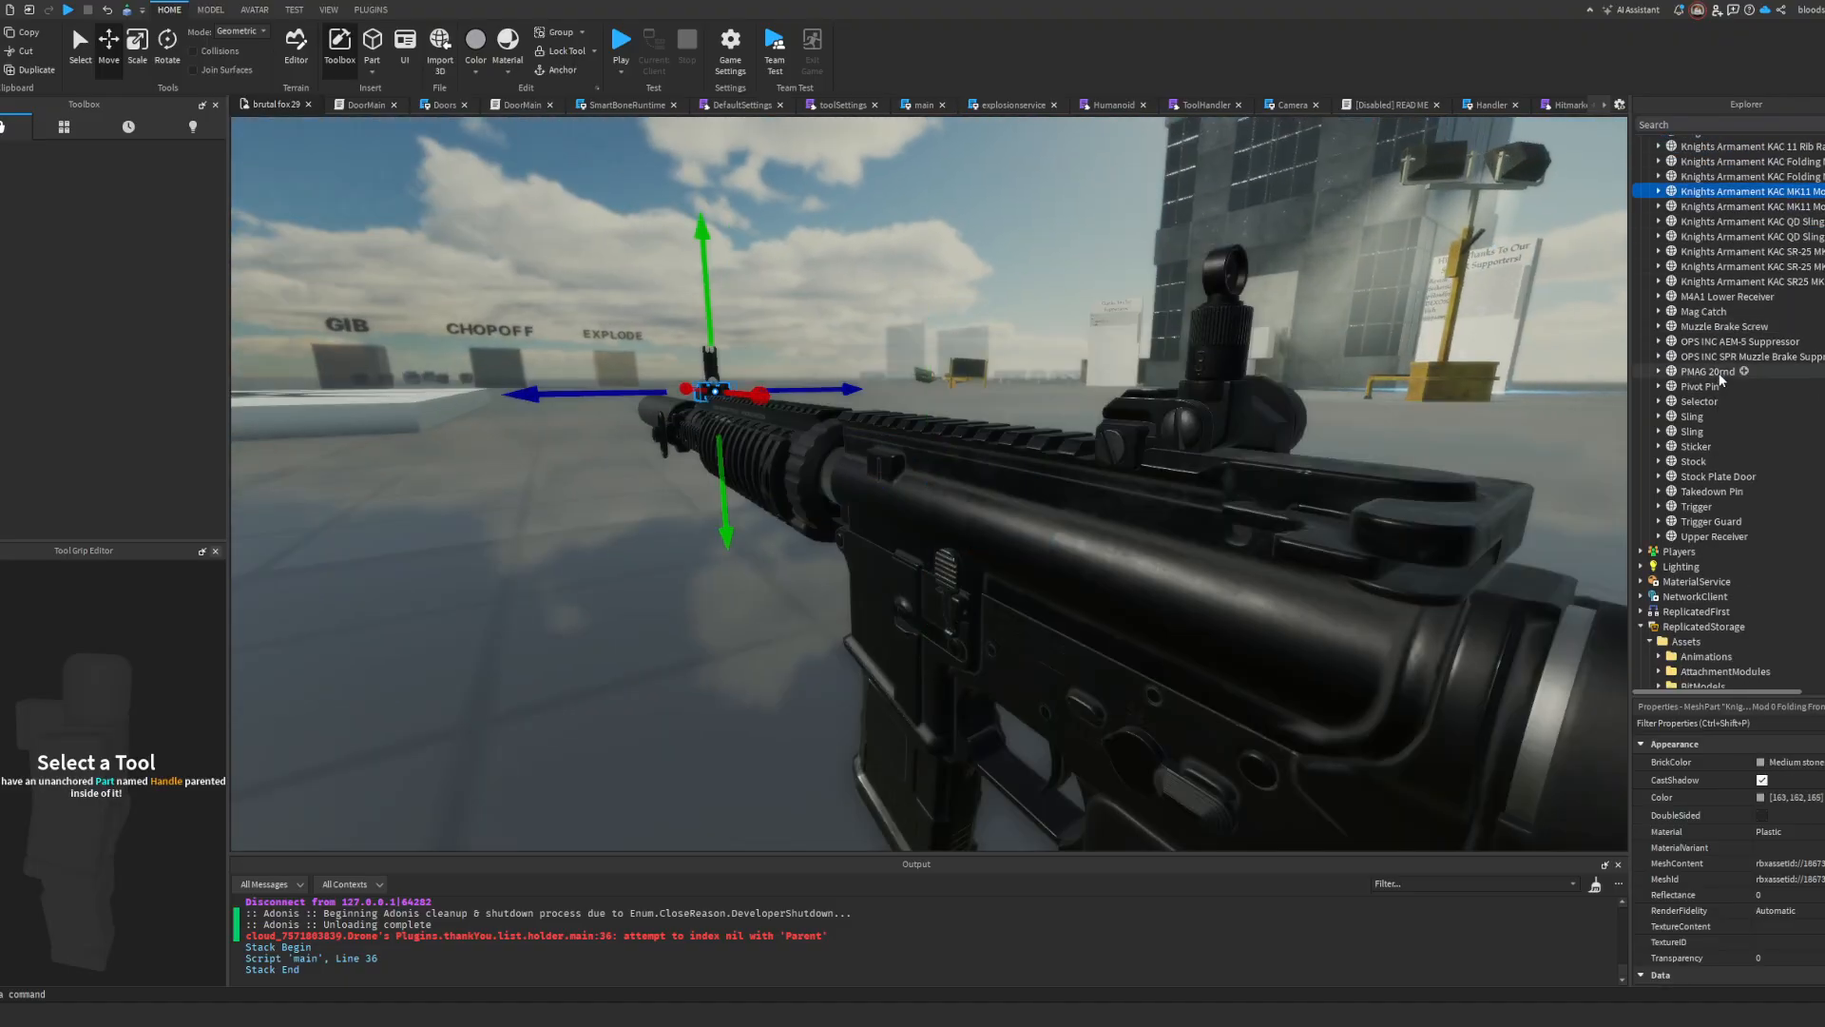
scroll(1716, 371, "up", 1)
right_click_drag(1042, 411, 1042, 411)
scroll(1042, 411, "down", 5)
left_click(985, 584)
left_click_drag(1141, 414, 600, 568)
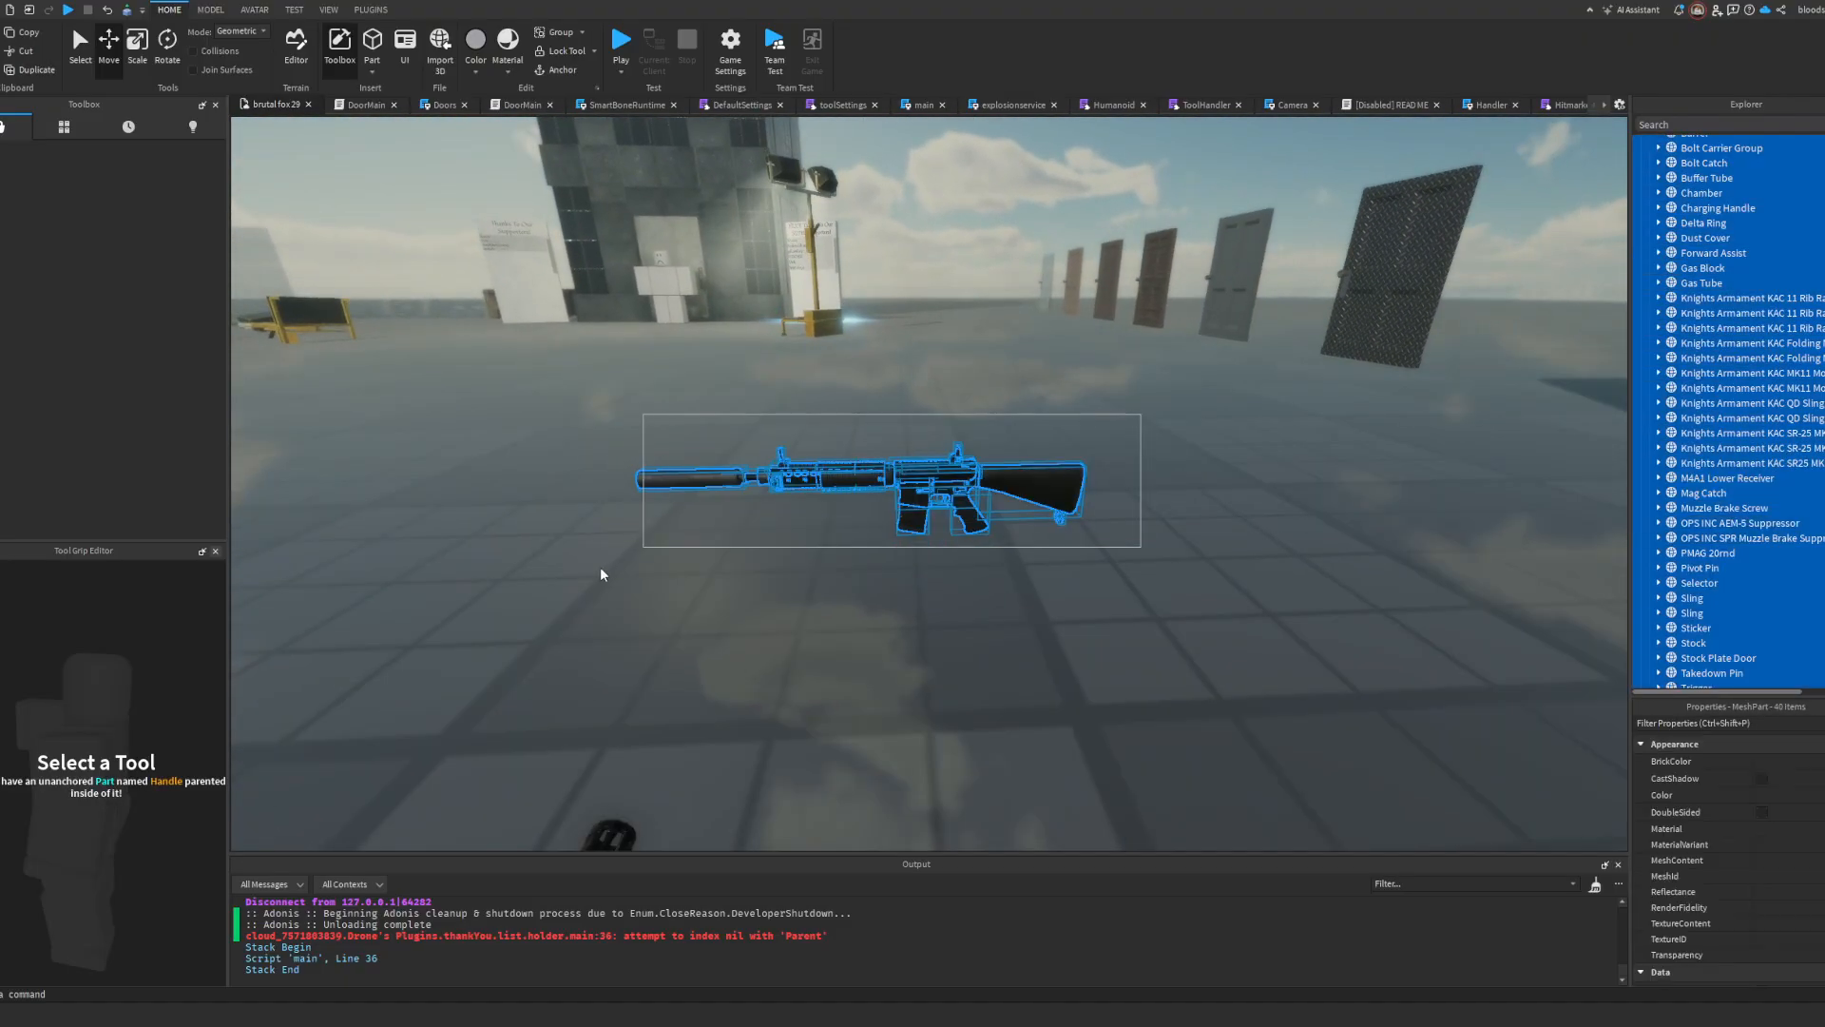
key("w")
right_click_drag(614, 581, 618, 582)
left_click(1034, 592)
Step: Delete the OPS INC AEM-5 Suppressor mesh from the muzzle
key("d")
right_click_drag(1034, 591, 1035, 591)
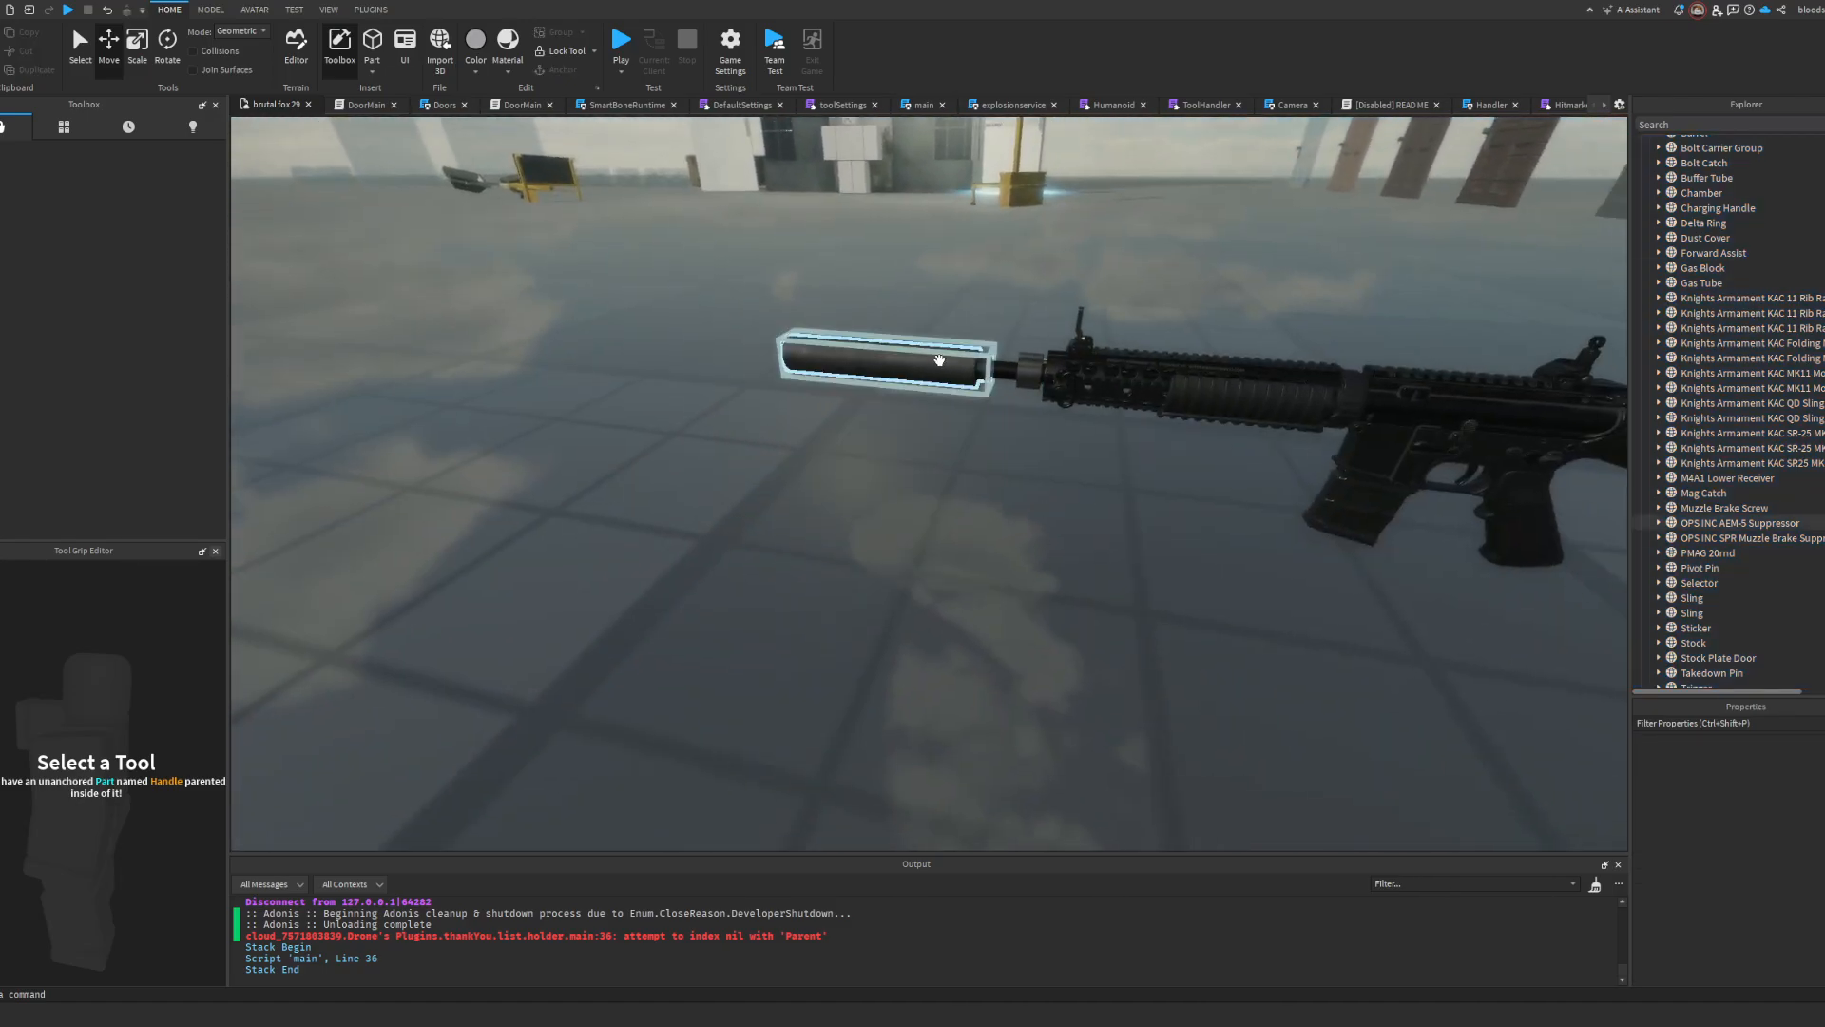
left_click(936, 360)
key("Delete")
right_click_drag(939, 327, 960, 328)
Step: Delete the Gas Block mesh on the barrel in front of the handguard
scroll(959, 326, "up", 5)
key("e")
left_click(947, 509)
scroll(946, 510, "down", 3)
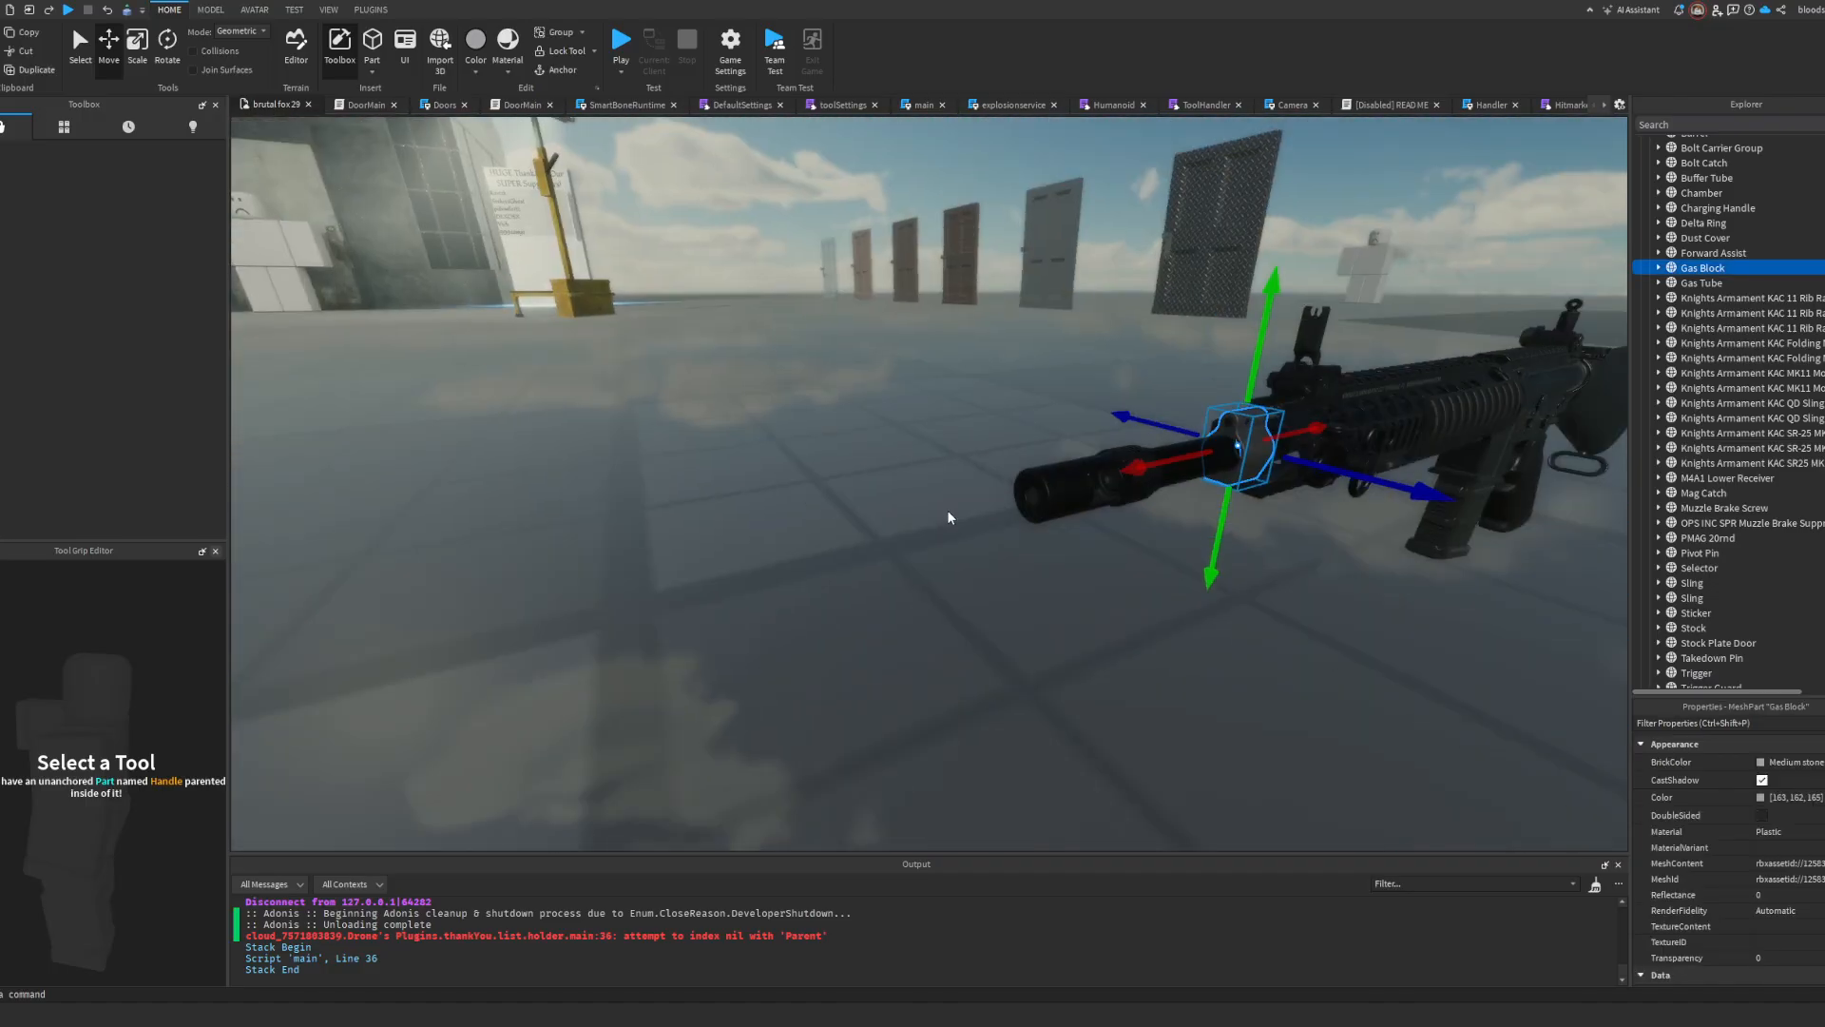
key("Delete")
scroll(937, 510, "down", 5)
scroll(1085, 641, "up", 5)
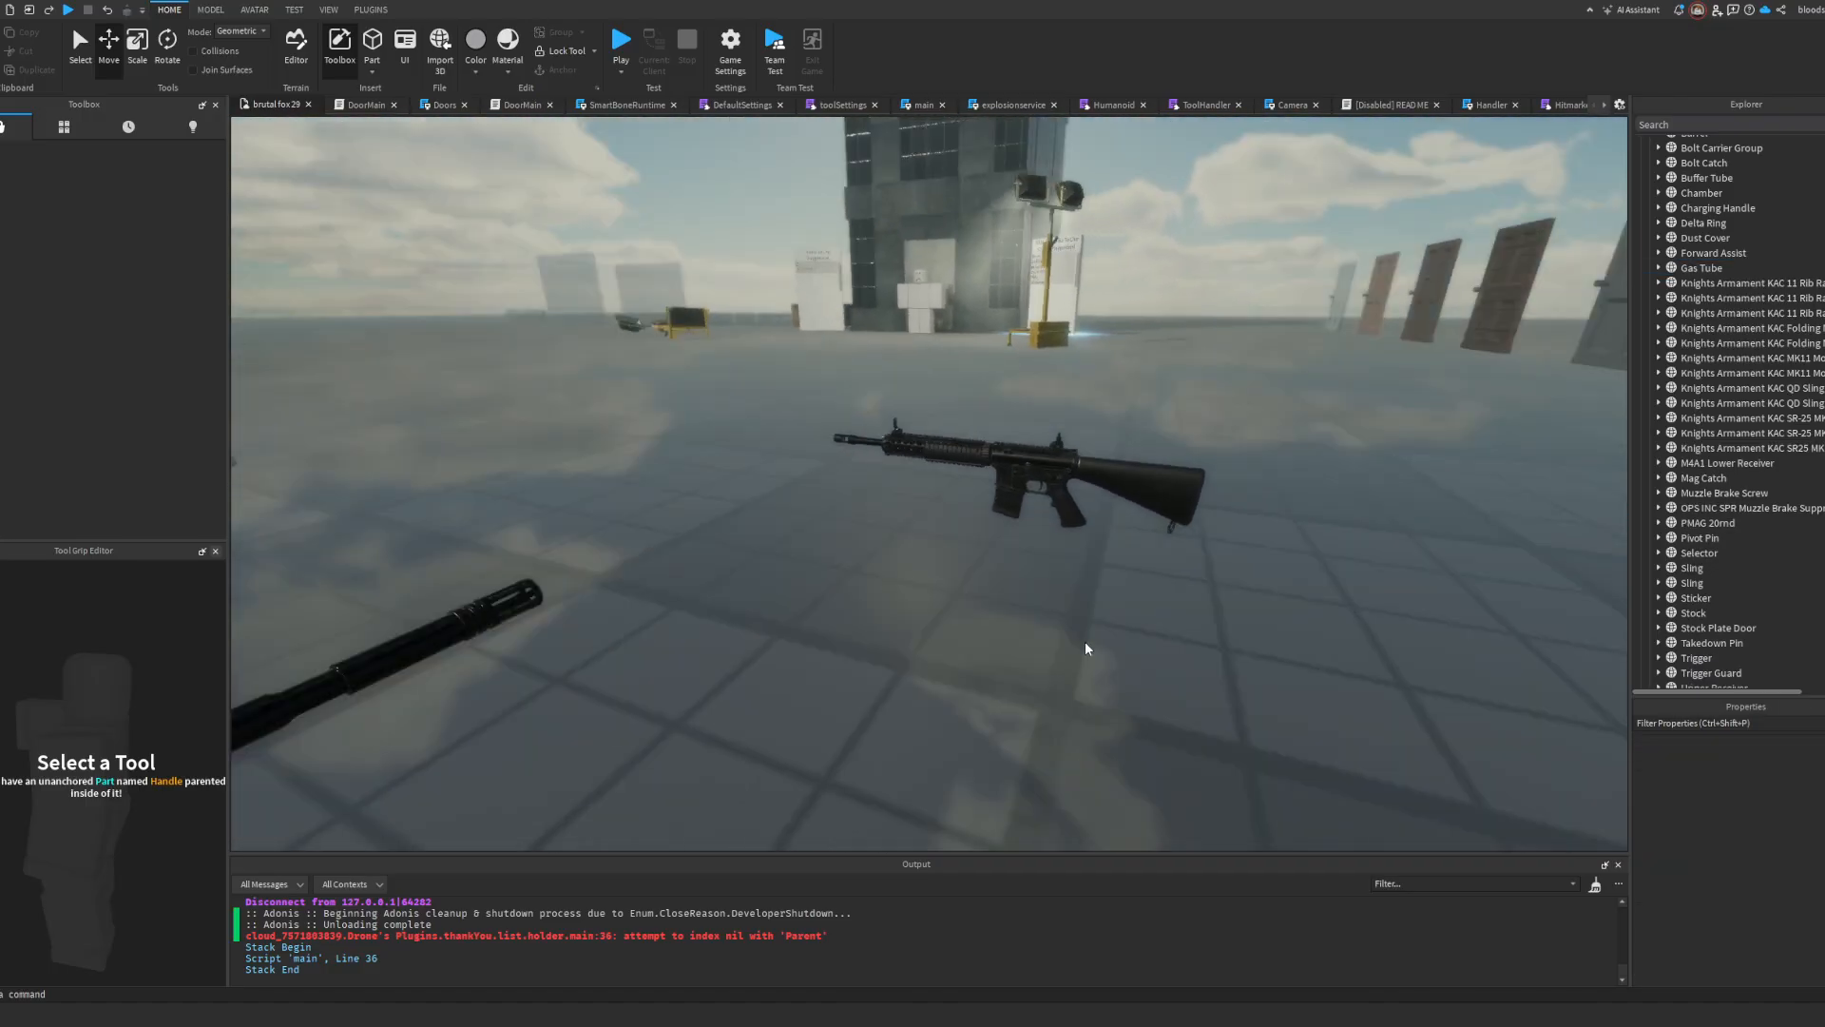
Step: Group the PMAG 20rnd mesh into a model named Magazine 1 and duplicate it as Magazine 2
left_click(1068, 631)
scroll(1055, 651, "up", 4)
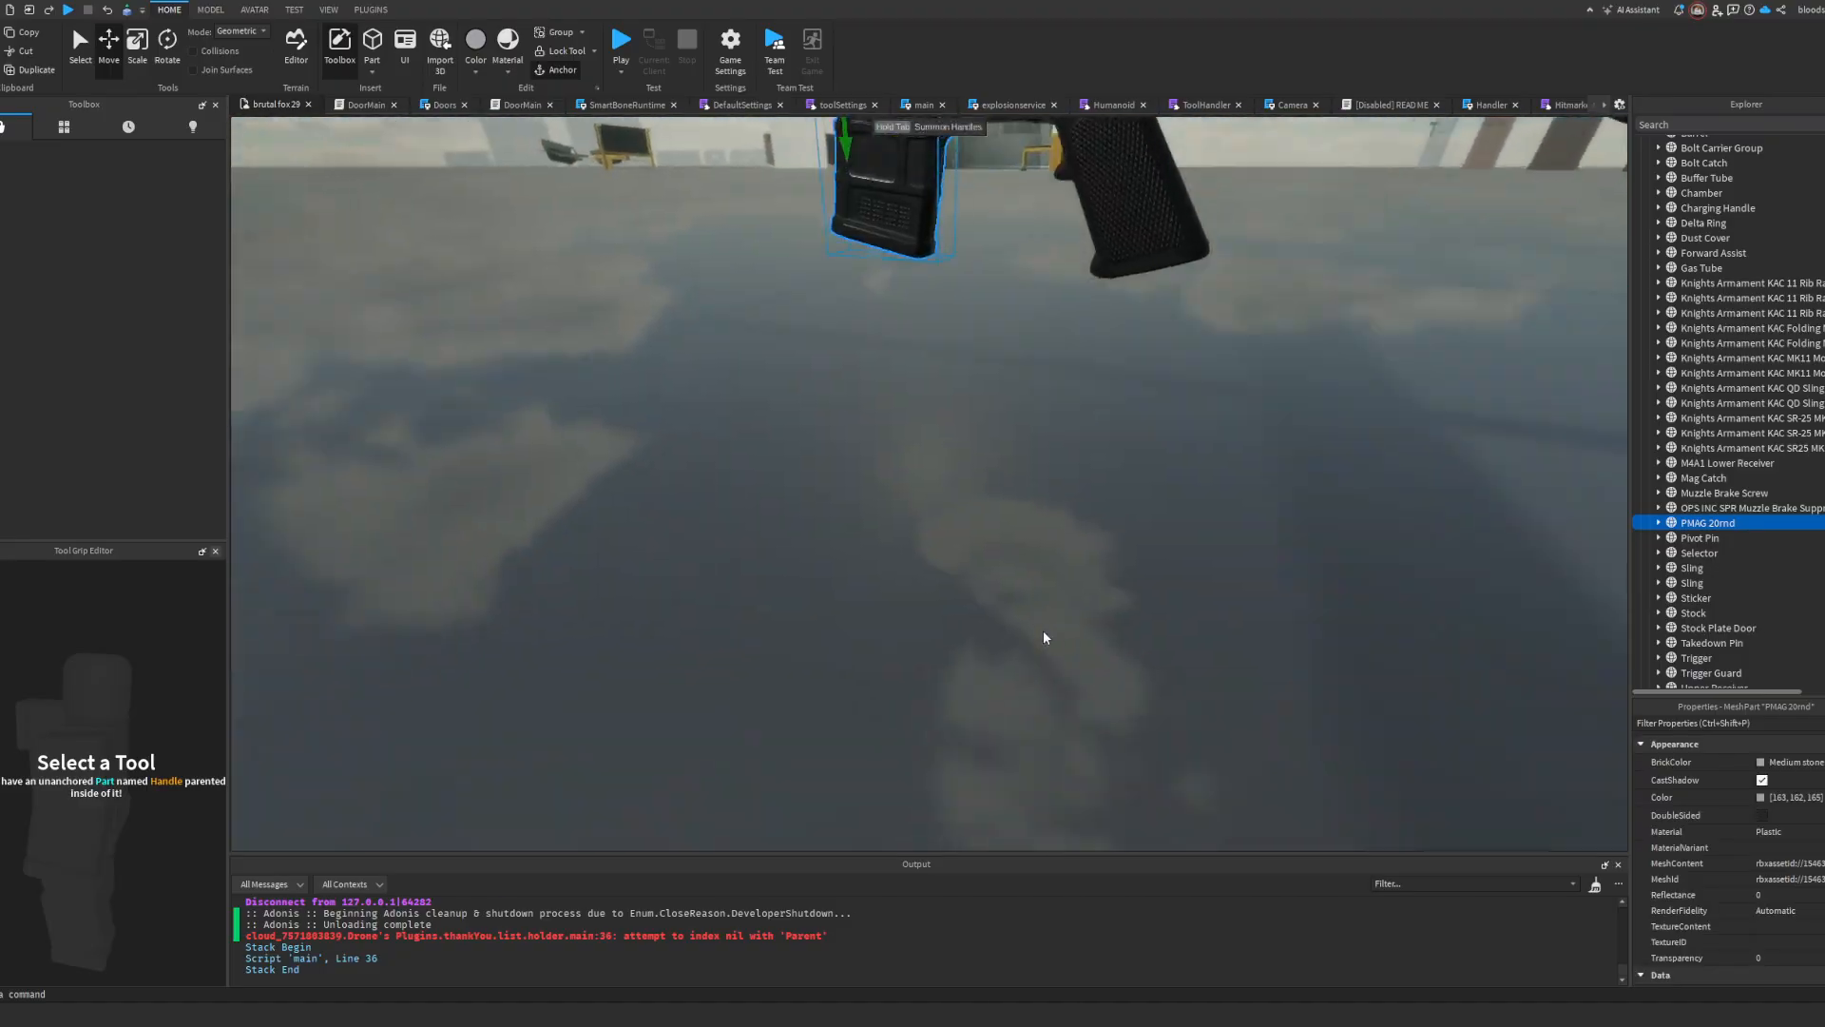
scroll(1044, 637, "down", 3)
right_click_drag(1044, 637, 1044, 639)
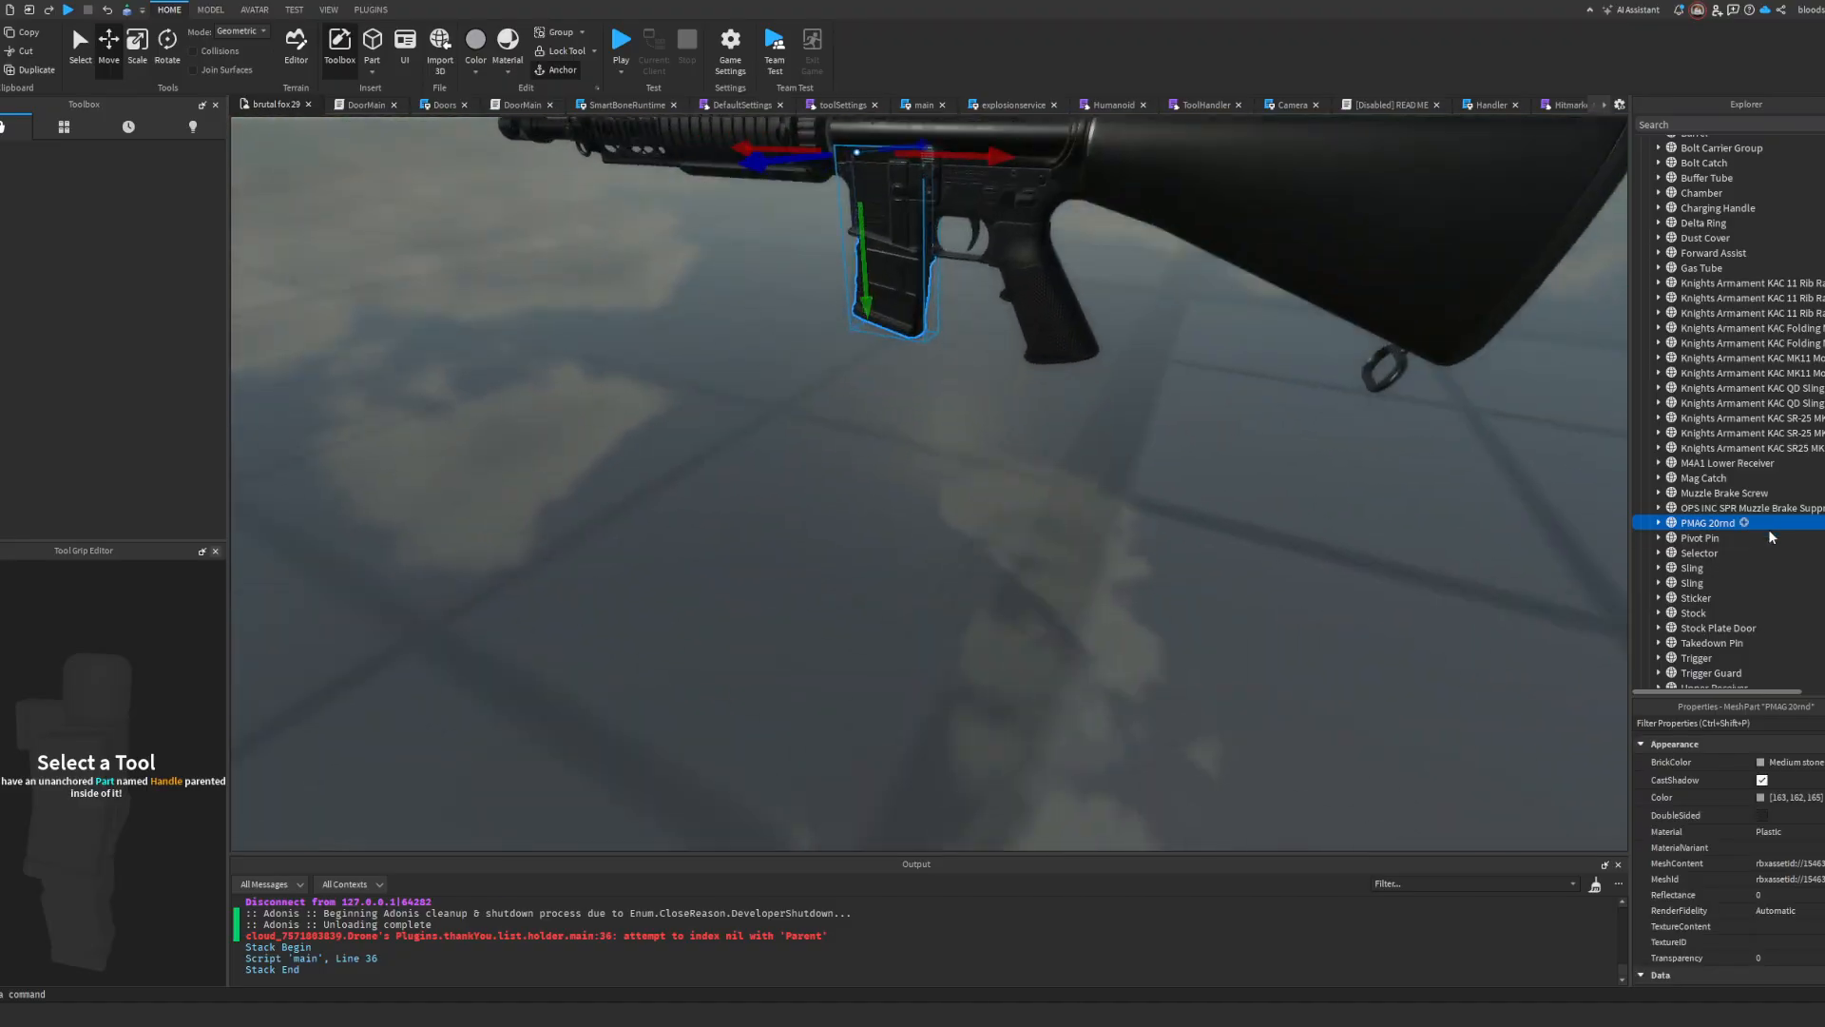
key("ctrl+g")
right_click_drag(1203, 451, 1205, 452)
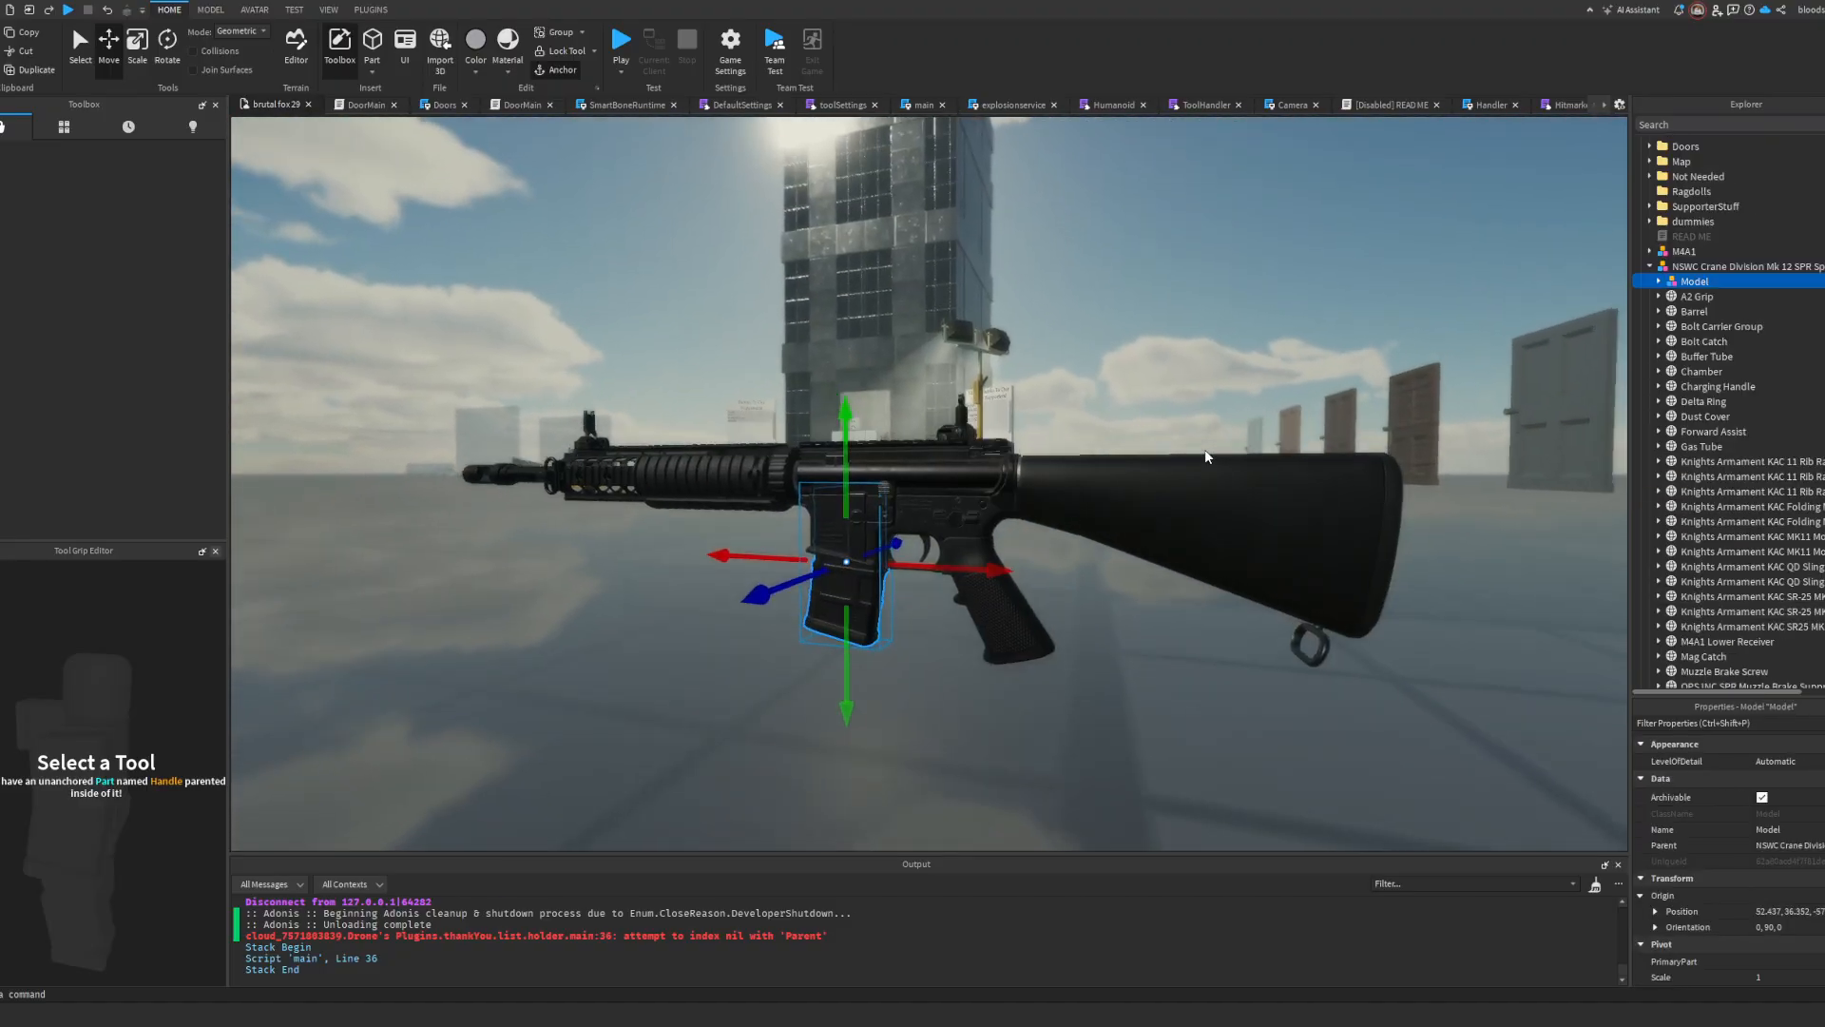
scroll(1206, 453, "up", 2)
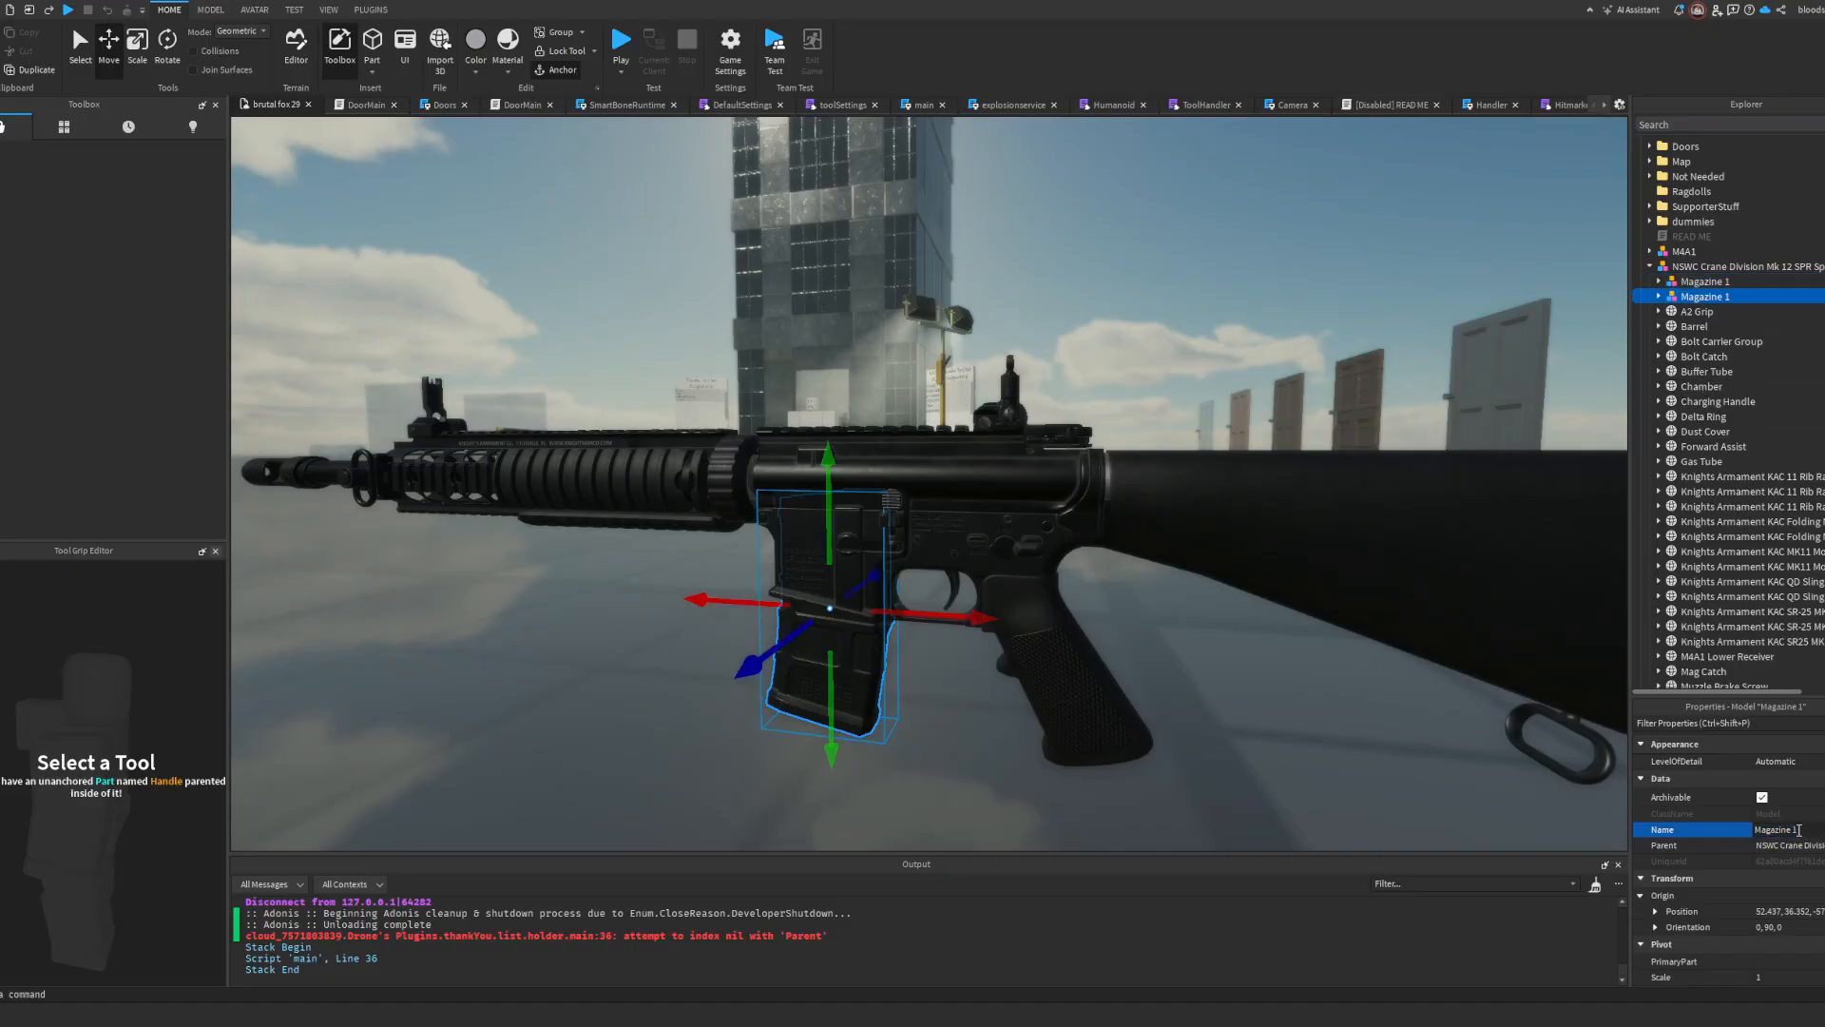
left_click(1253, 399)
Step: Expand the reference M4A1 model and examine how its Magazine1 and Magazine2 models are set up
right_click_drag(1253, 399, 1193, 324)
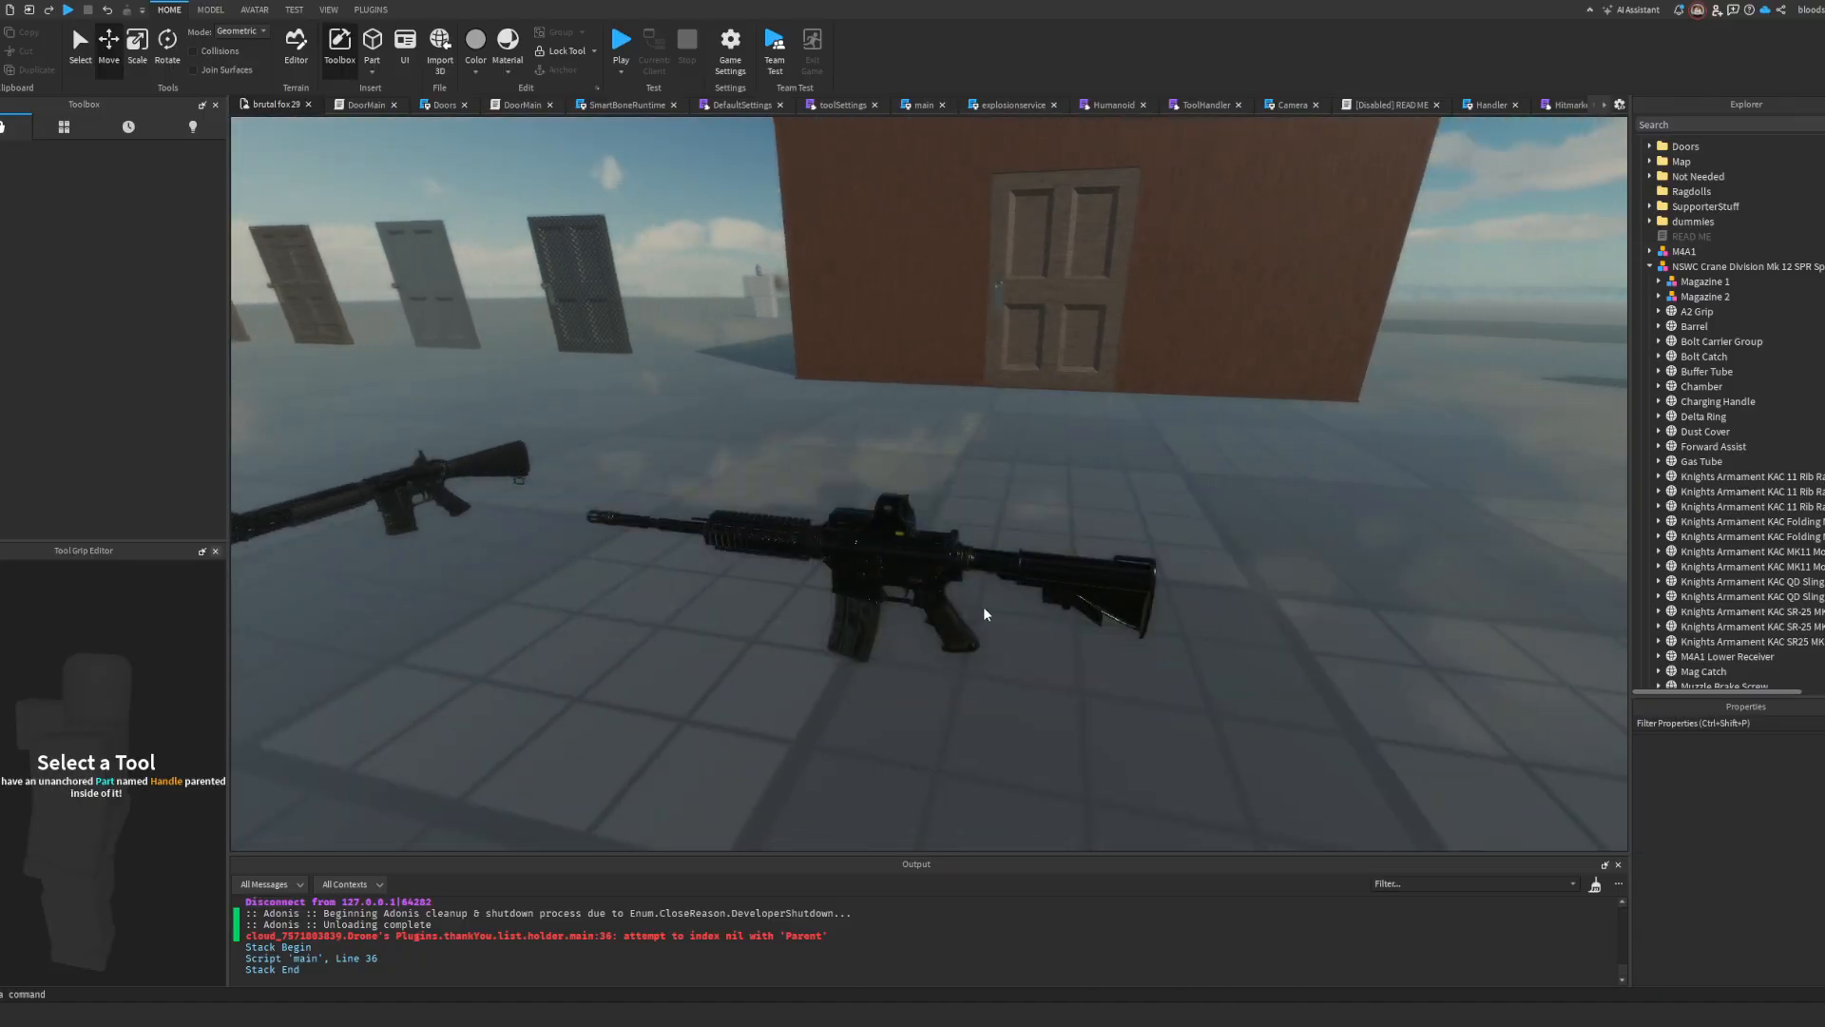
left_click(983, 609)
left_click(1649, 252)
left_click(1701, 341)
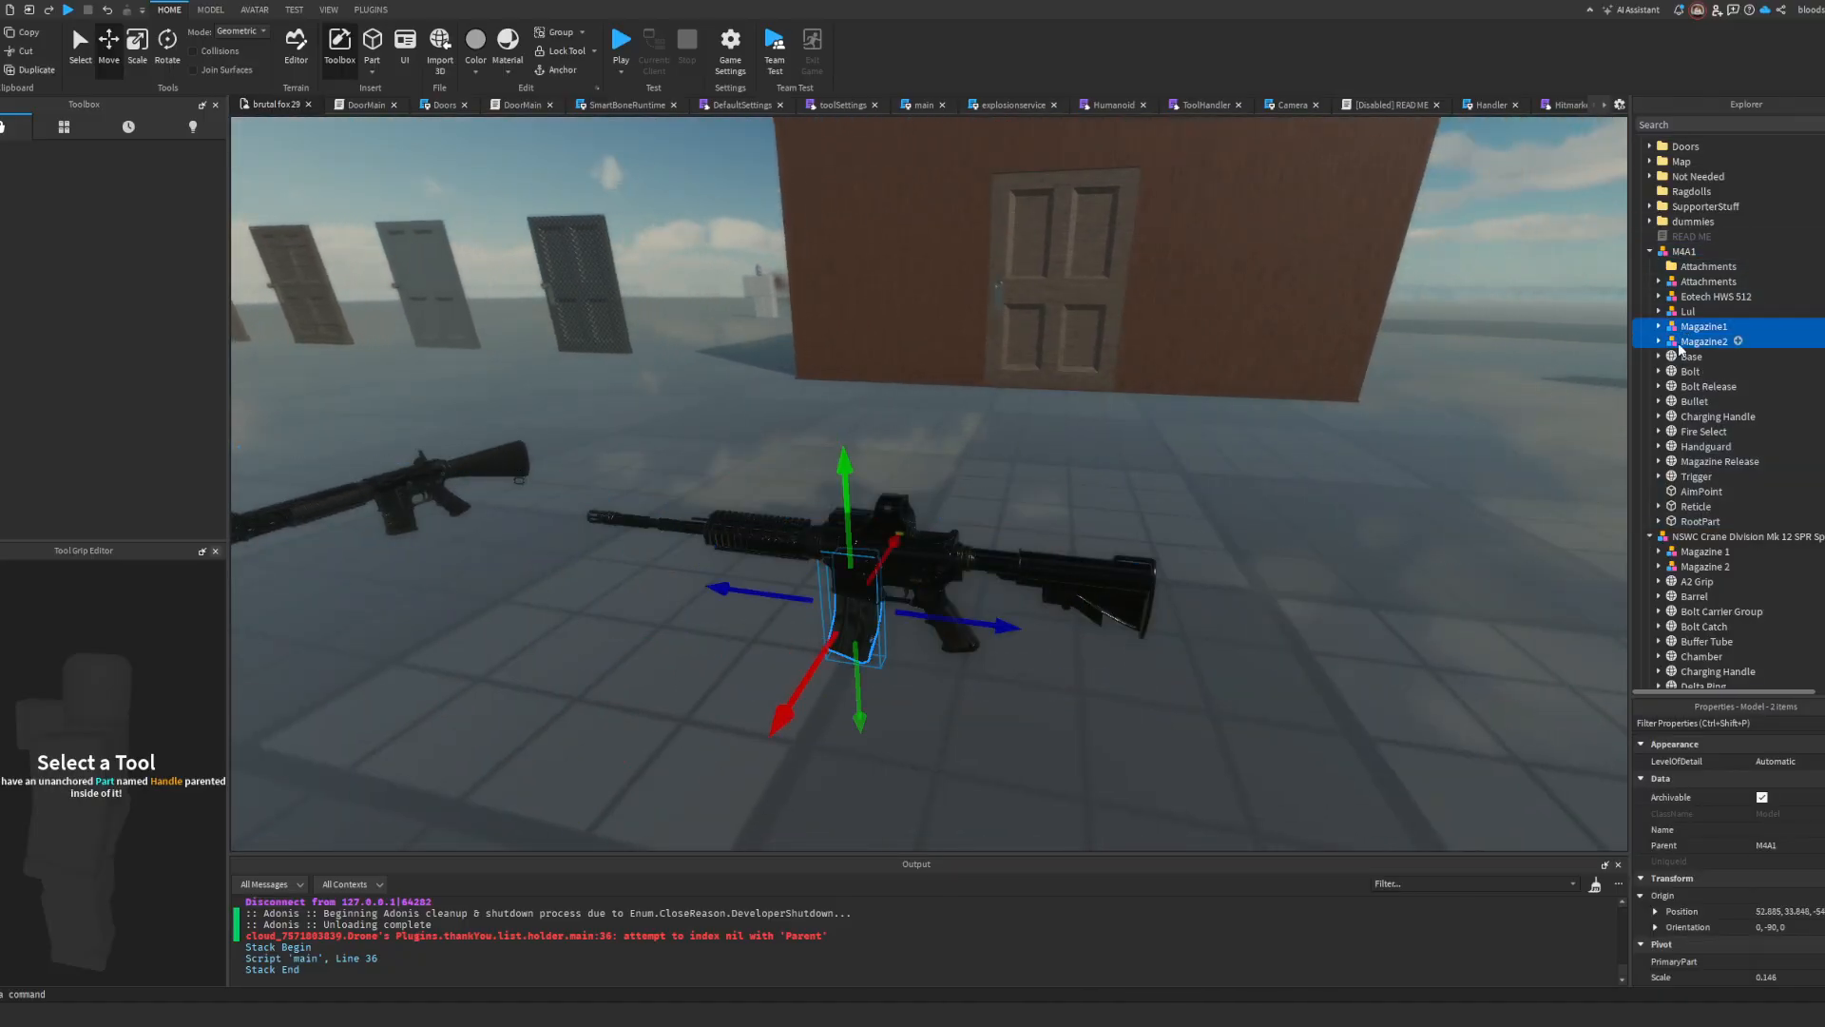
left_click(1347, 342)
left_click(1390, 387)
right_click_drag(1390, 387, 1384, 388)
key("w")
Step: Copy the M4A1's Attachments folder into the Mk 12 SPR model
left_click(1696, 281)
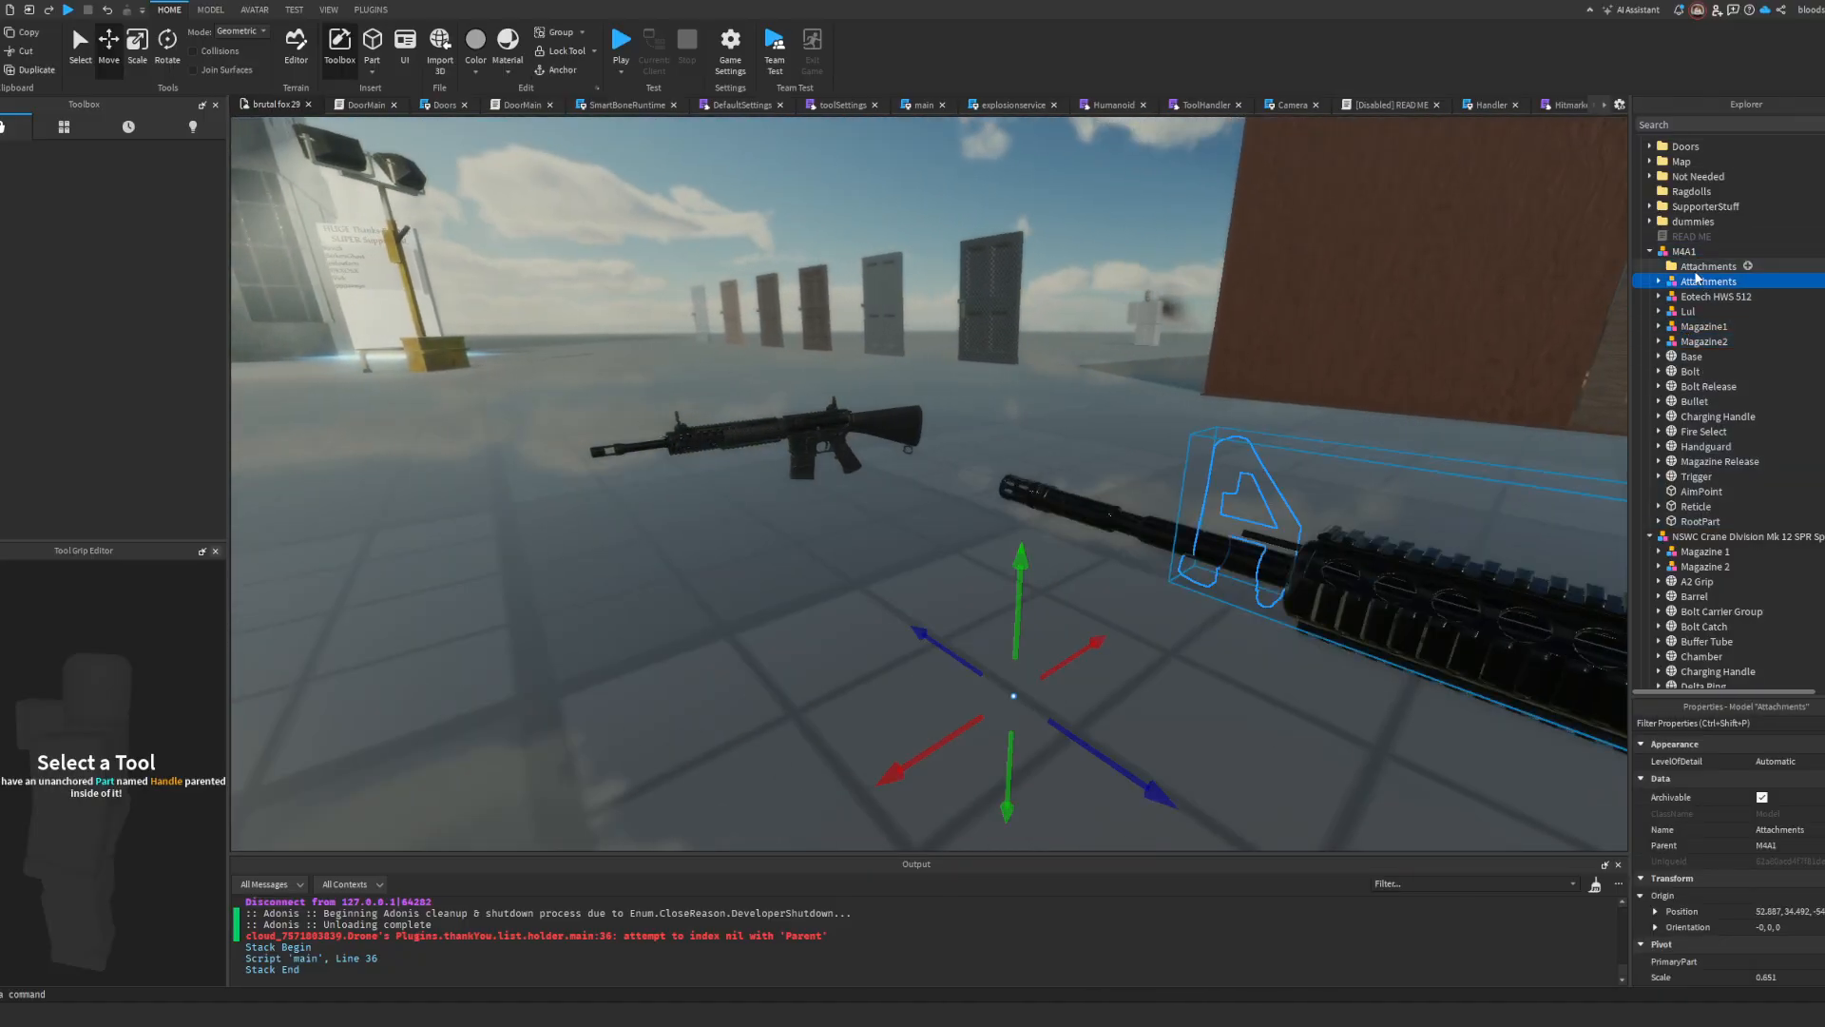
left_click(1693, 267)
left_click(783, 427)
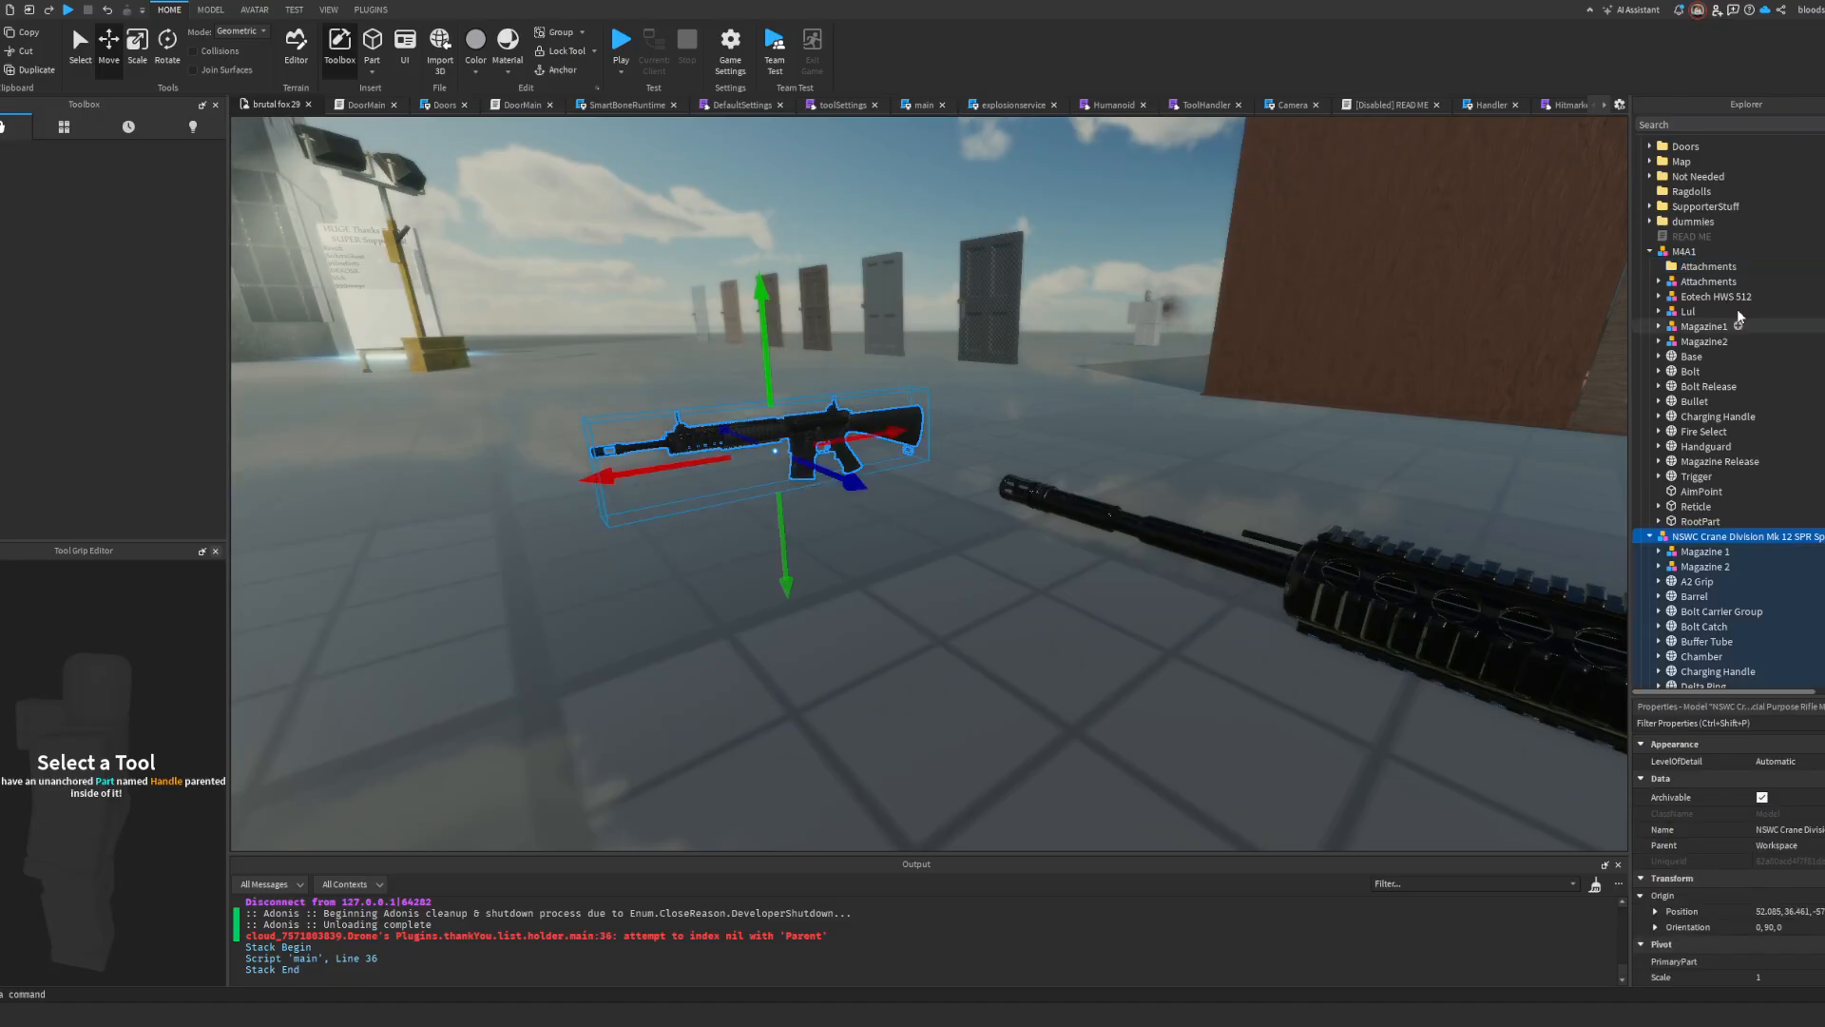
key("ctrl+shift+v")
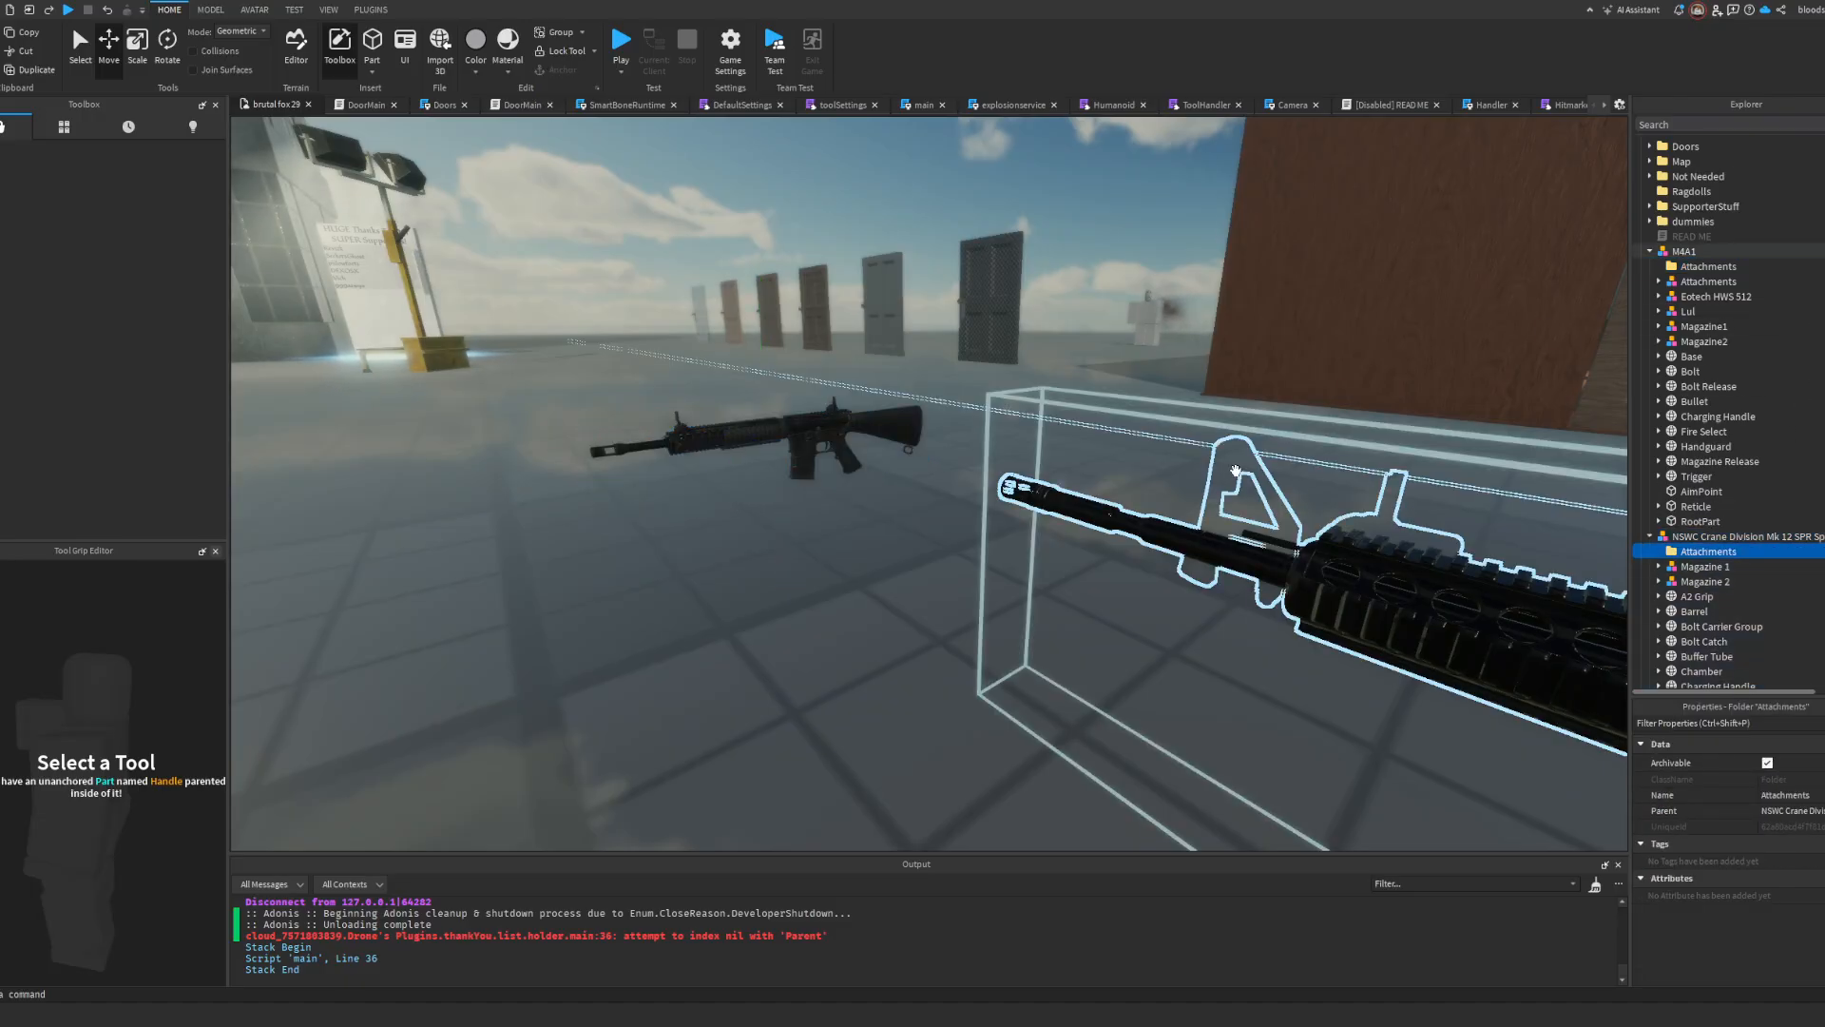
Step: Select the whole Mk 12 SPR model and raise it by about 0.442 studs toward the M4A1's height
left_click(1114, 414)
key("s")
right_click_drag(1114, 415, 1109, 418)
key("w")
left_click(1051, 713)
key("d")
right_click_drag(1049, 711, 1066, 641)
key("s")
left_click_drag(1065, 641, 798, 496)
left_click(978, 481)
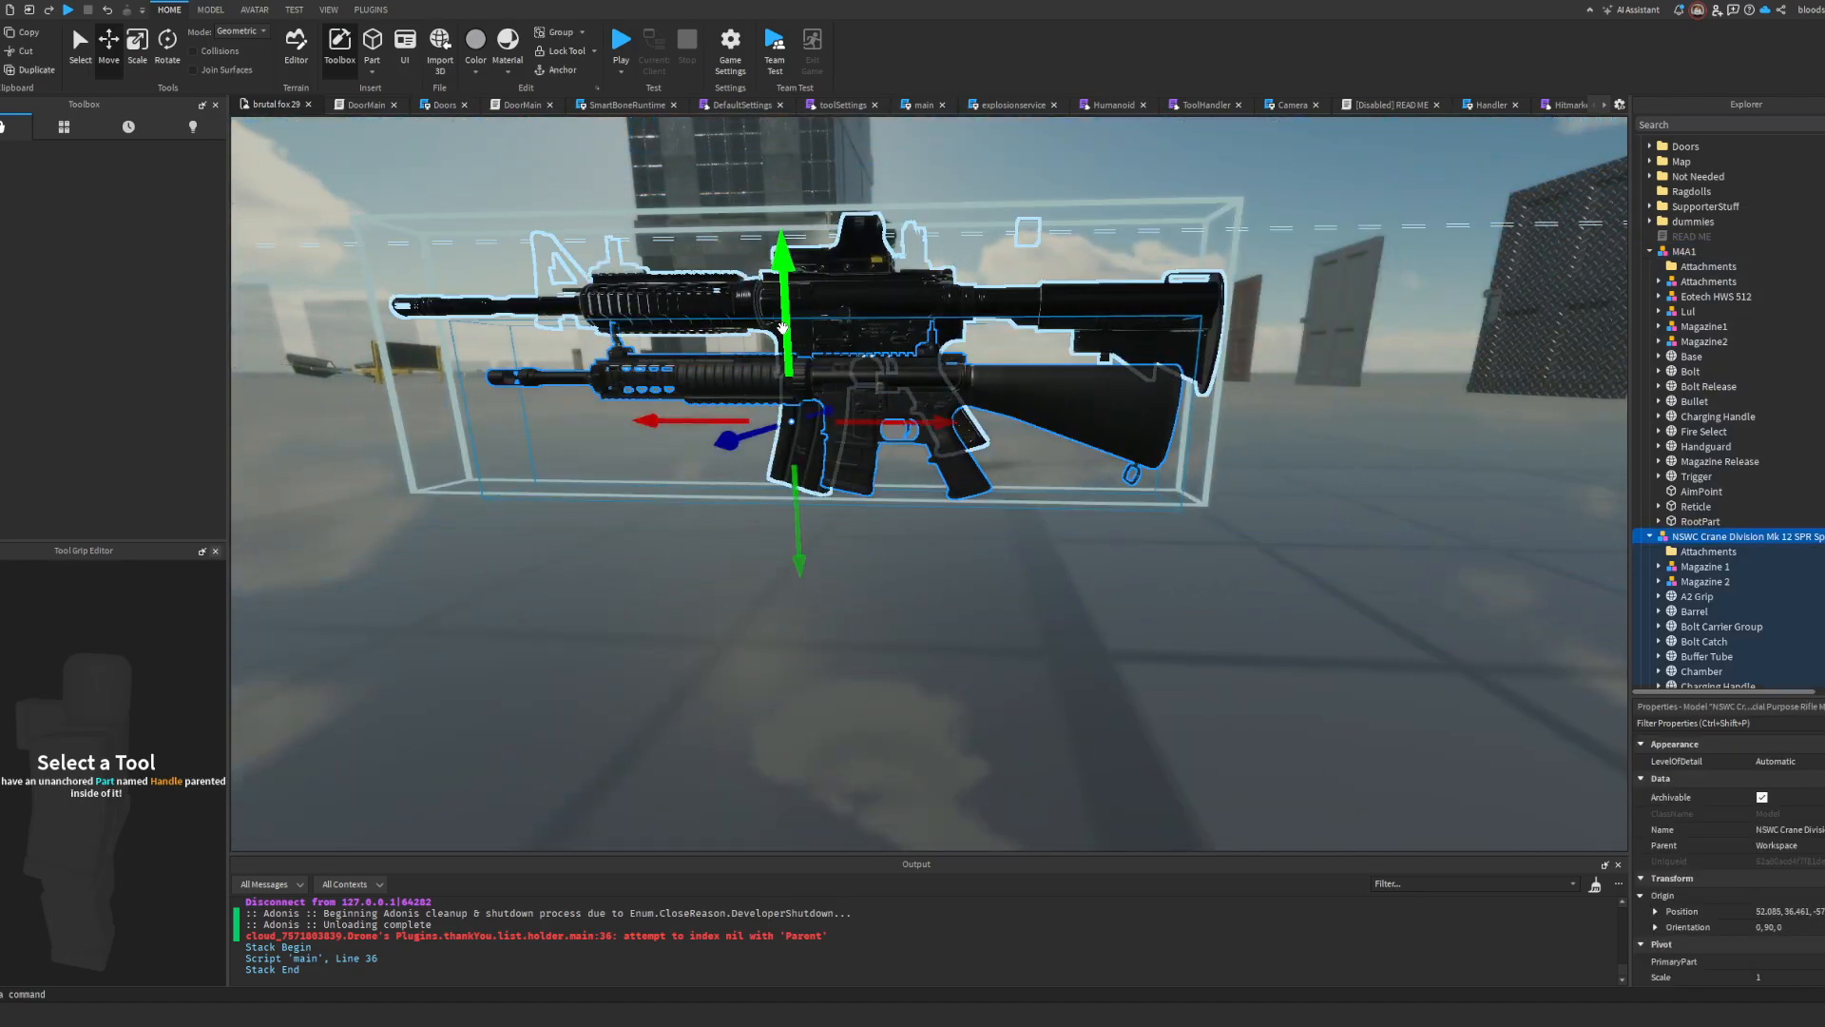
left_click_drag(784, 322, 775, 261)
key("w")
right_click_drag(775, 260, 778, 249)
key("e")
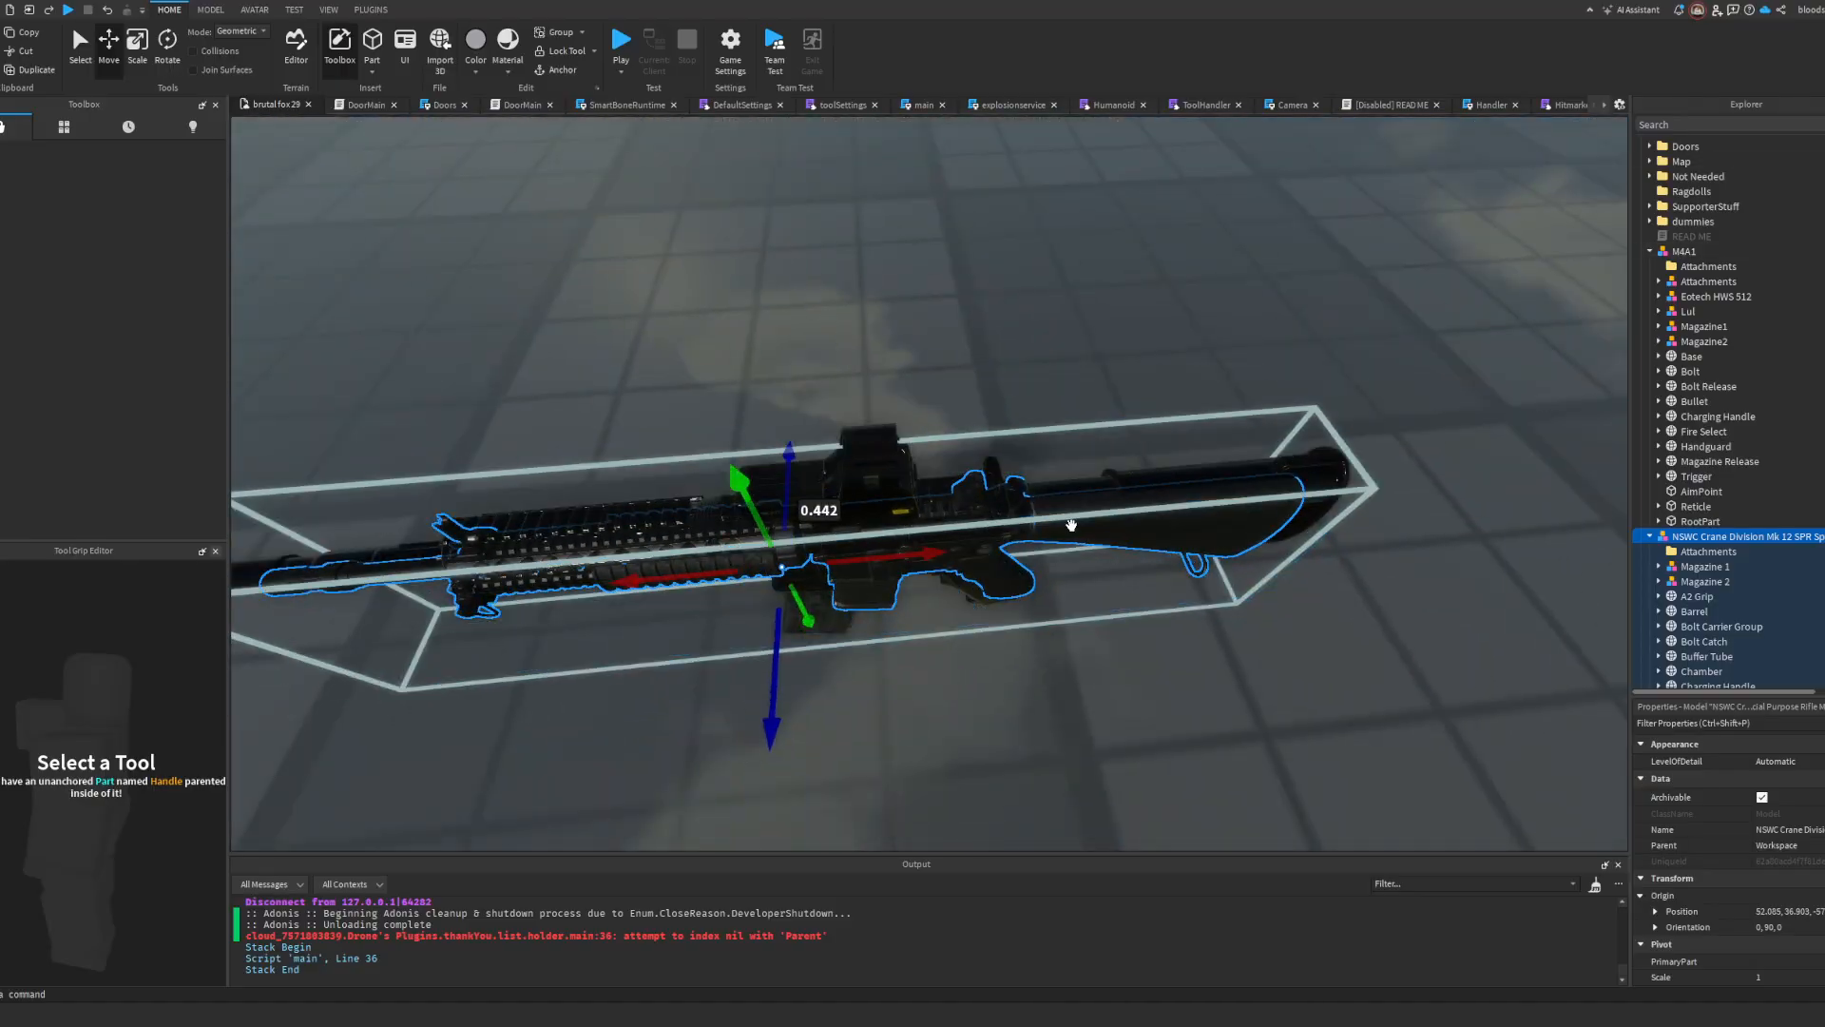
Step: Raise the Mk 12 SPR model alongside the M4A1 and scale it up to about 1.403
left_click_drag(1070, 526, 1067, 606)
right_click_drag(1067, 606, 1065, 606)
key("w")
key("s")
left_click_drag(1066, 605, 1021, 414)
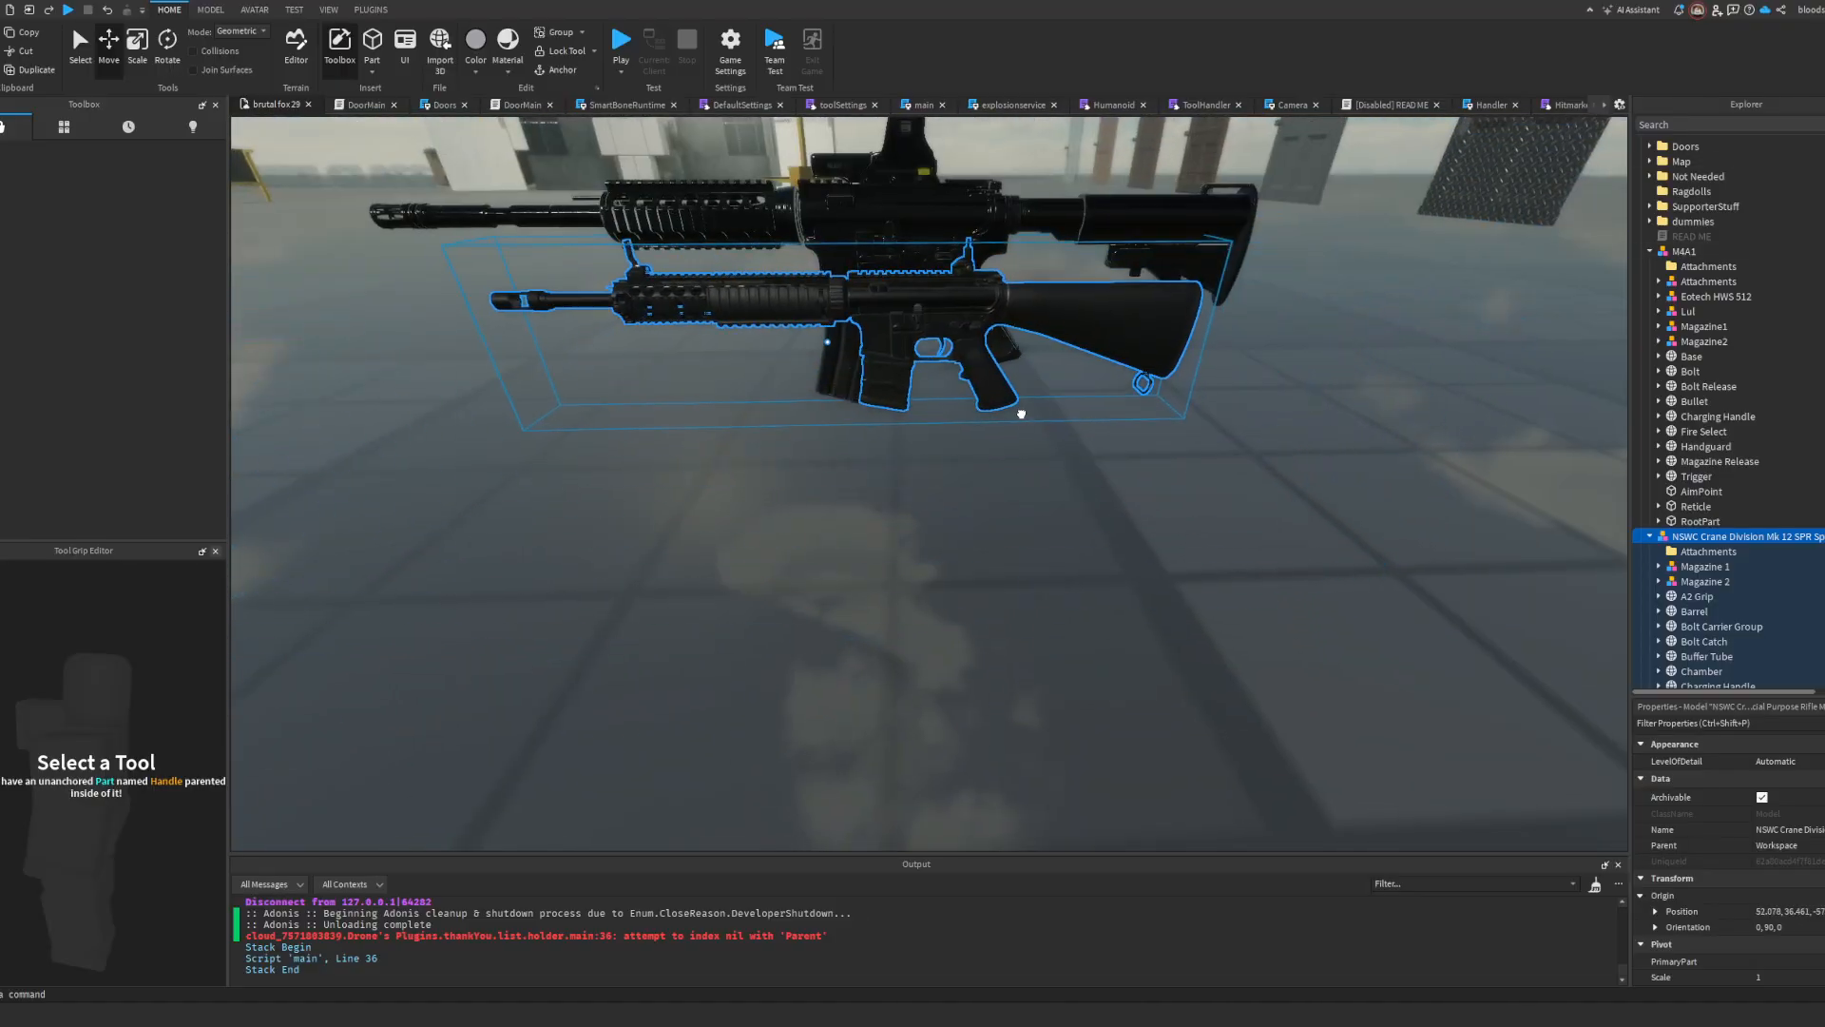
left_click_drag(804, 197, 794, 152)
key("a")
right_click_drag(813, 171, 814, 173)
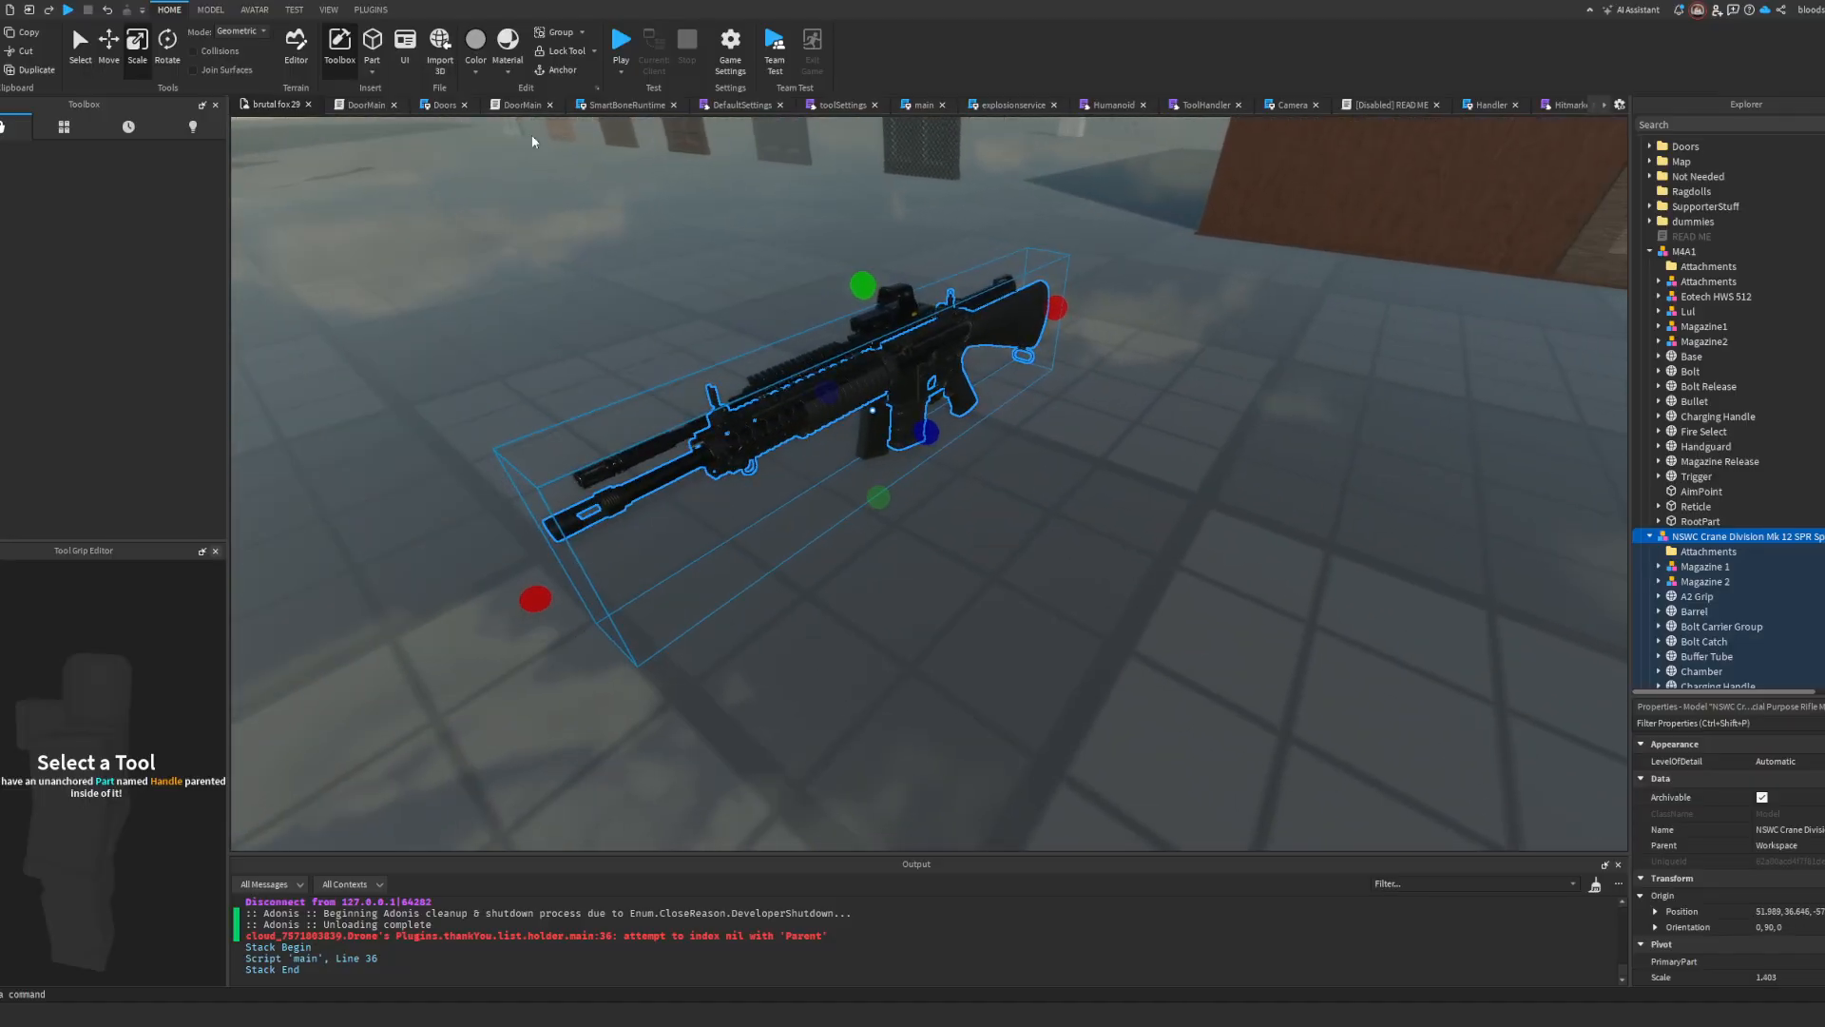
Step: Shift the Mk 12 SPR model sideways by about 0.32 studs and raise it by about 0.132 studs to line it up with the M4A1
left_click_drag(937, 435, 911, 420)
key("d")
right_click_drag(910, 422, 908, 422)
key("w")
left_click_drag(824, 332, 823, 318)
left_click_drag(930, 406, 878, 390)
key("w")
right_click_drag(878, 388, 879, 389)
key("w")
right_click_drag(1018, 400, 1021, 401)
key("a")
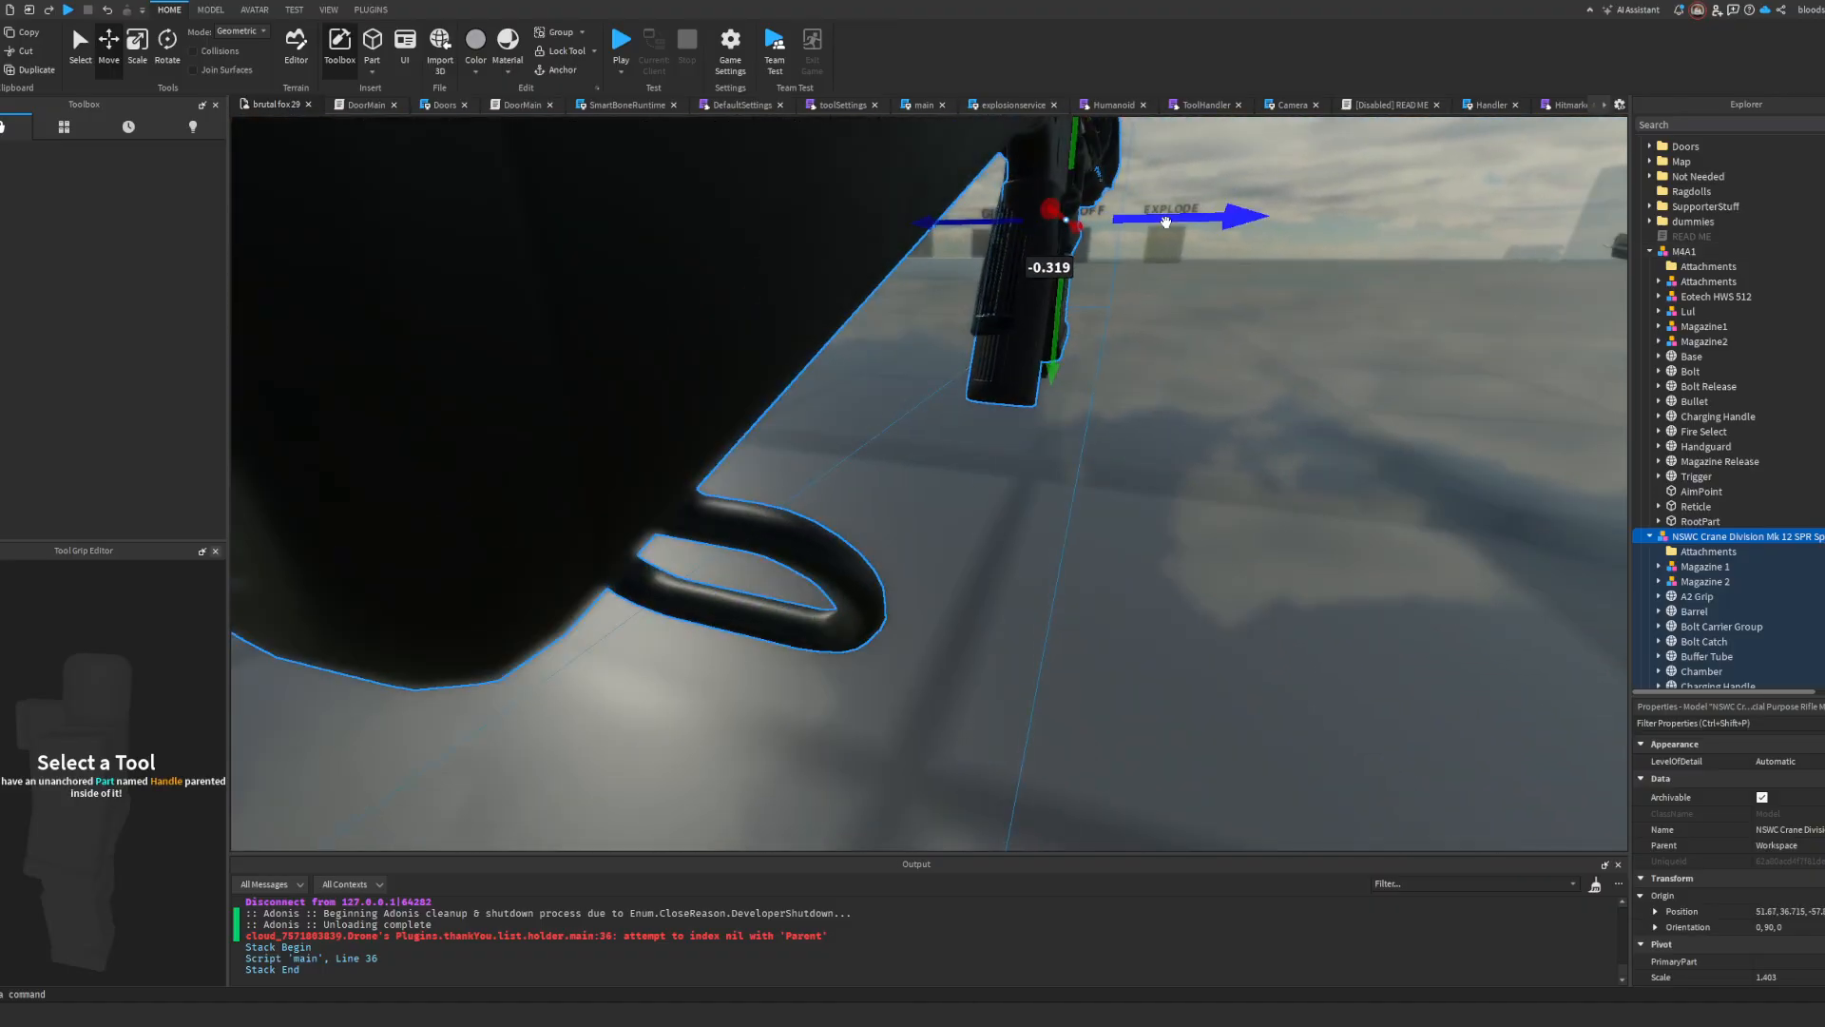
left_click_drag(1165, 220, 1160, 220)
left_click_drag(1048, 336, 1051, 307)
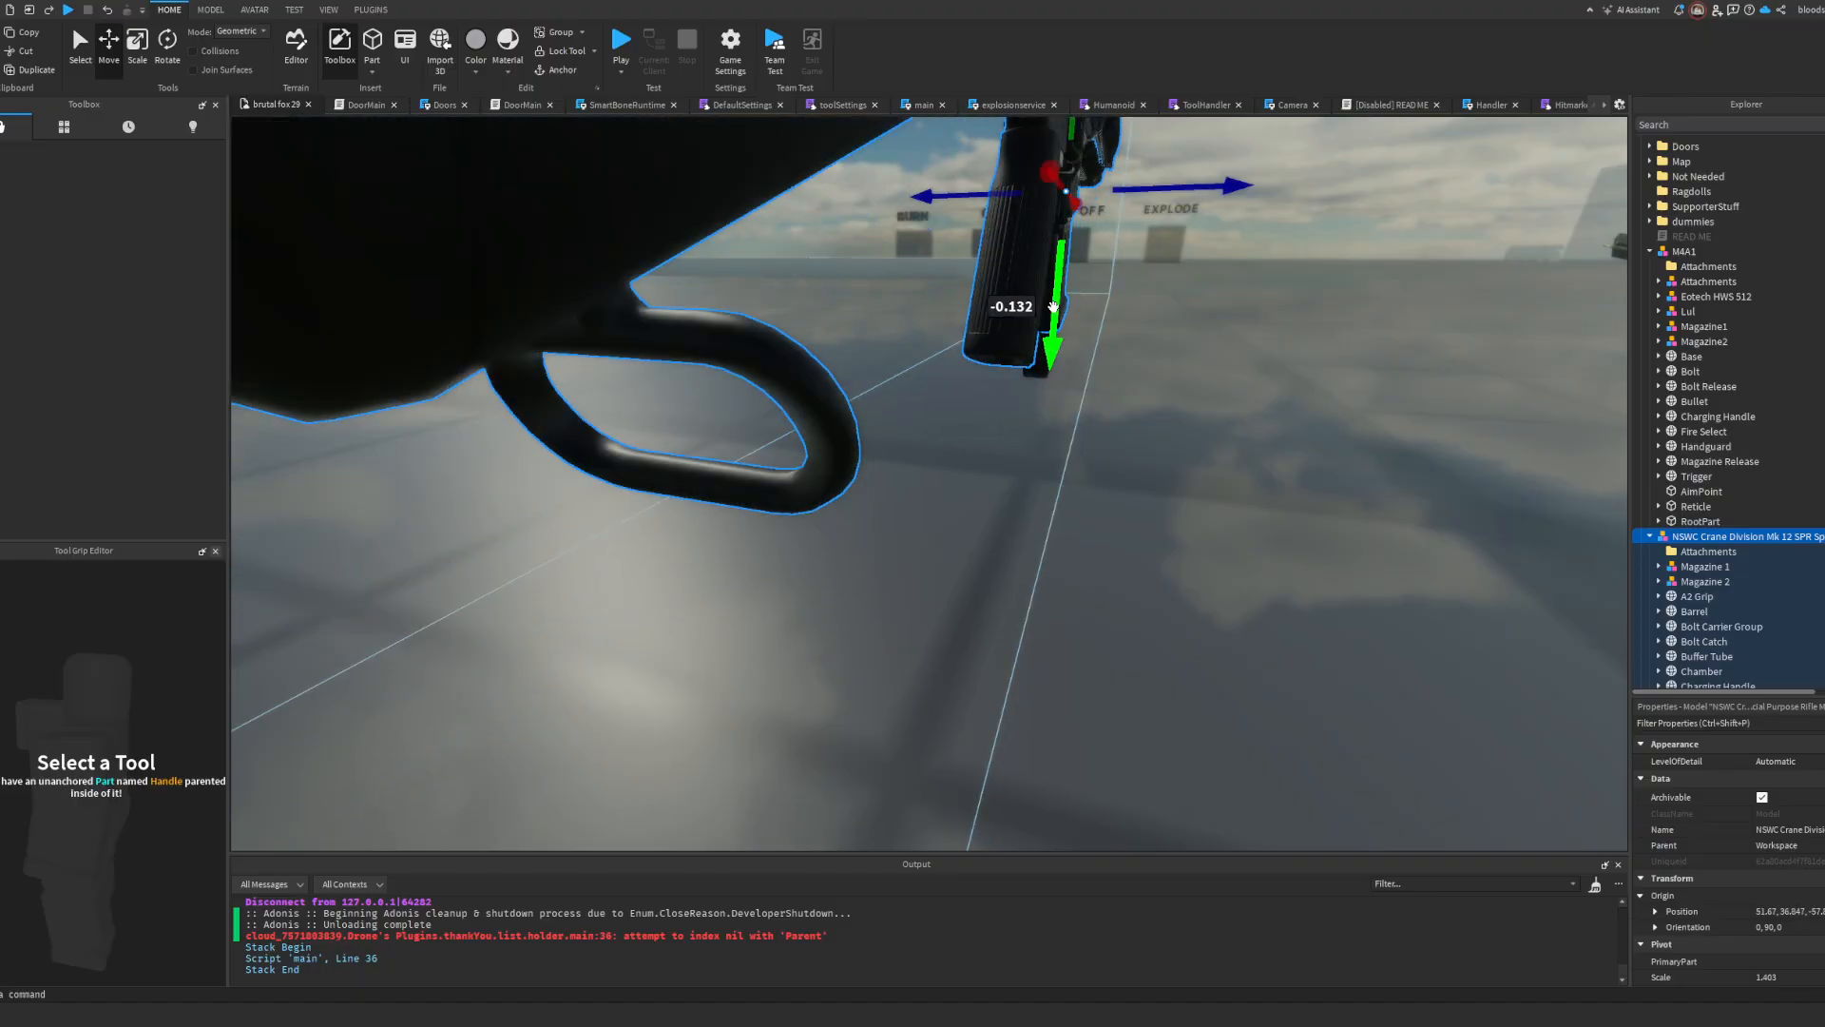
key("a")
right_click_drag(1054, 305, 1053, 306)
Step: Examine how the A2 Grip, magazine and trigger area of the Mk 12 SPR line up with the overlapping M4A1
key("s")
key("w")
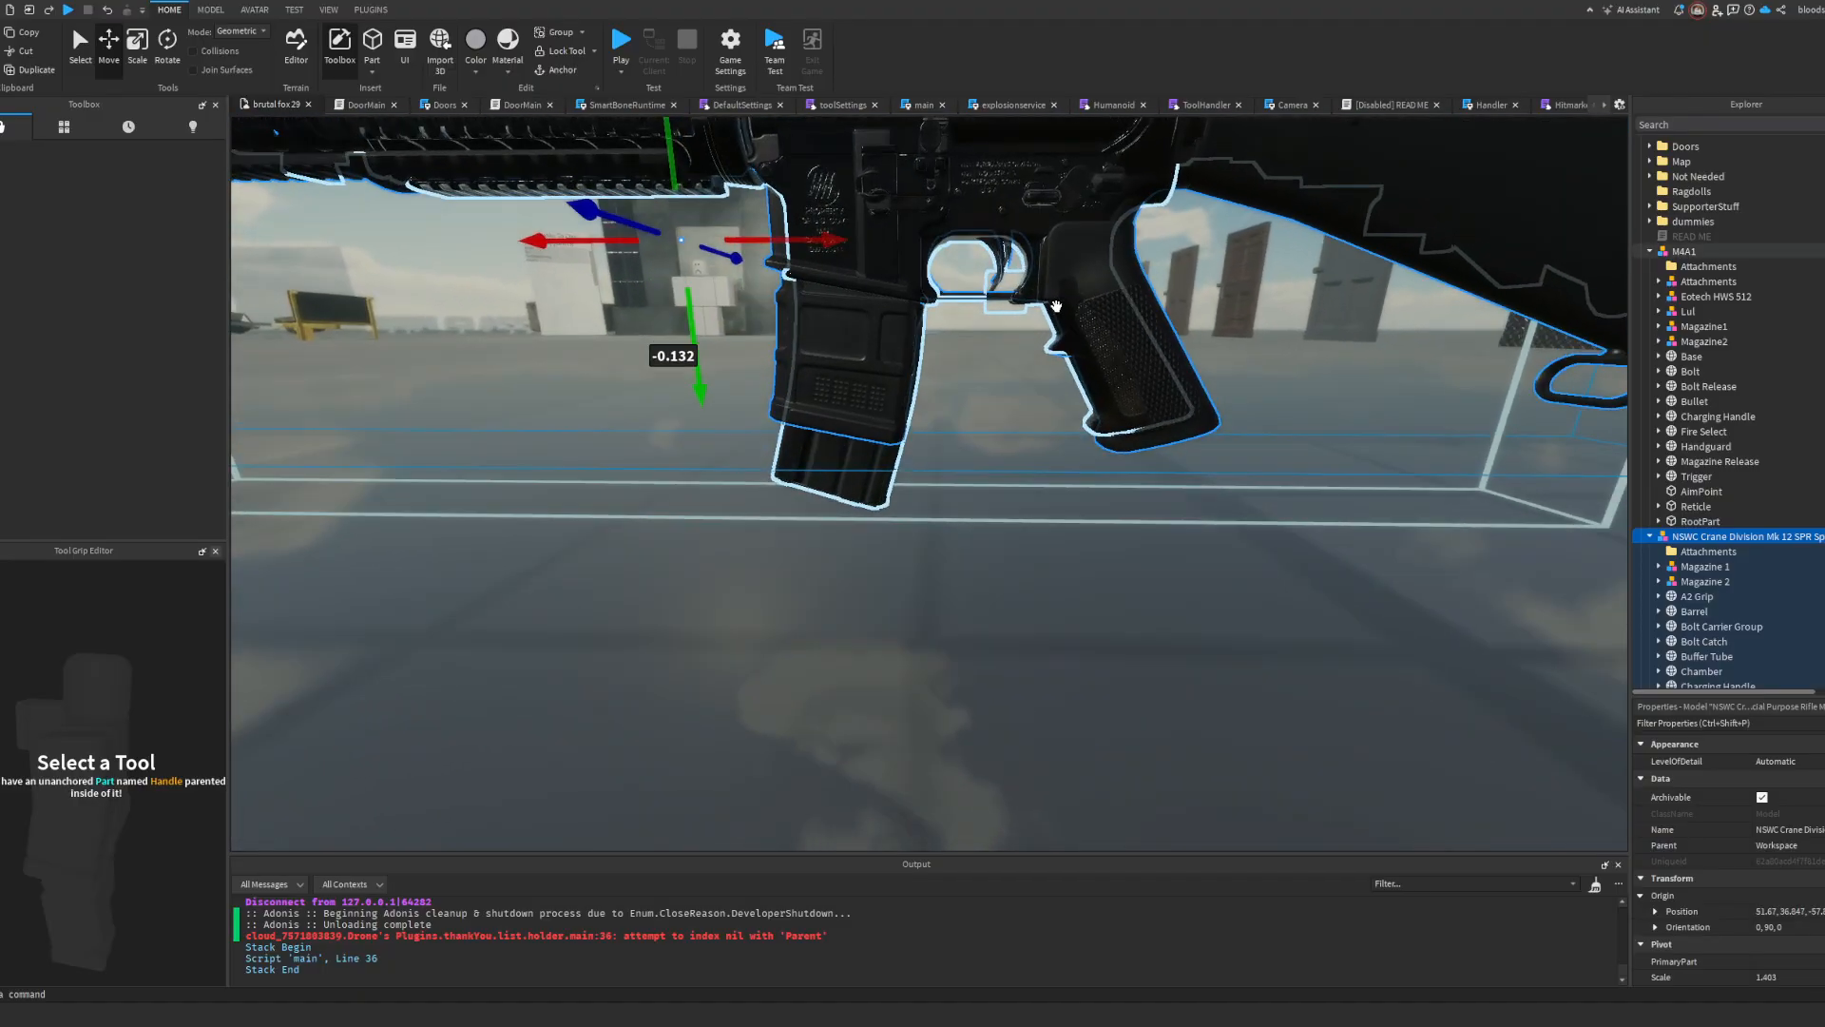
left_click(1072, 576)
left_click(1177, 409, "alt")
right_click_drag(1177, 420, 1170, 423)
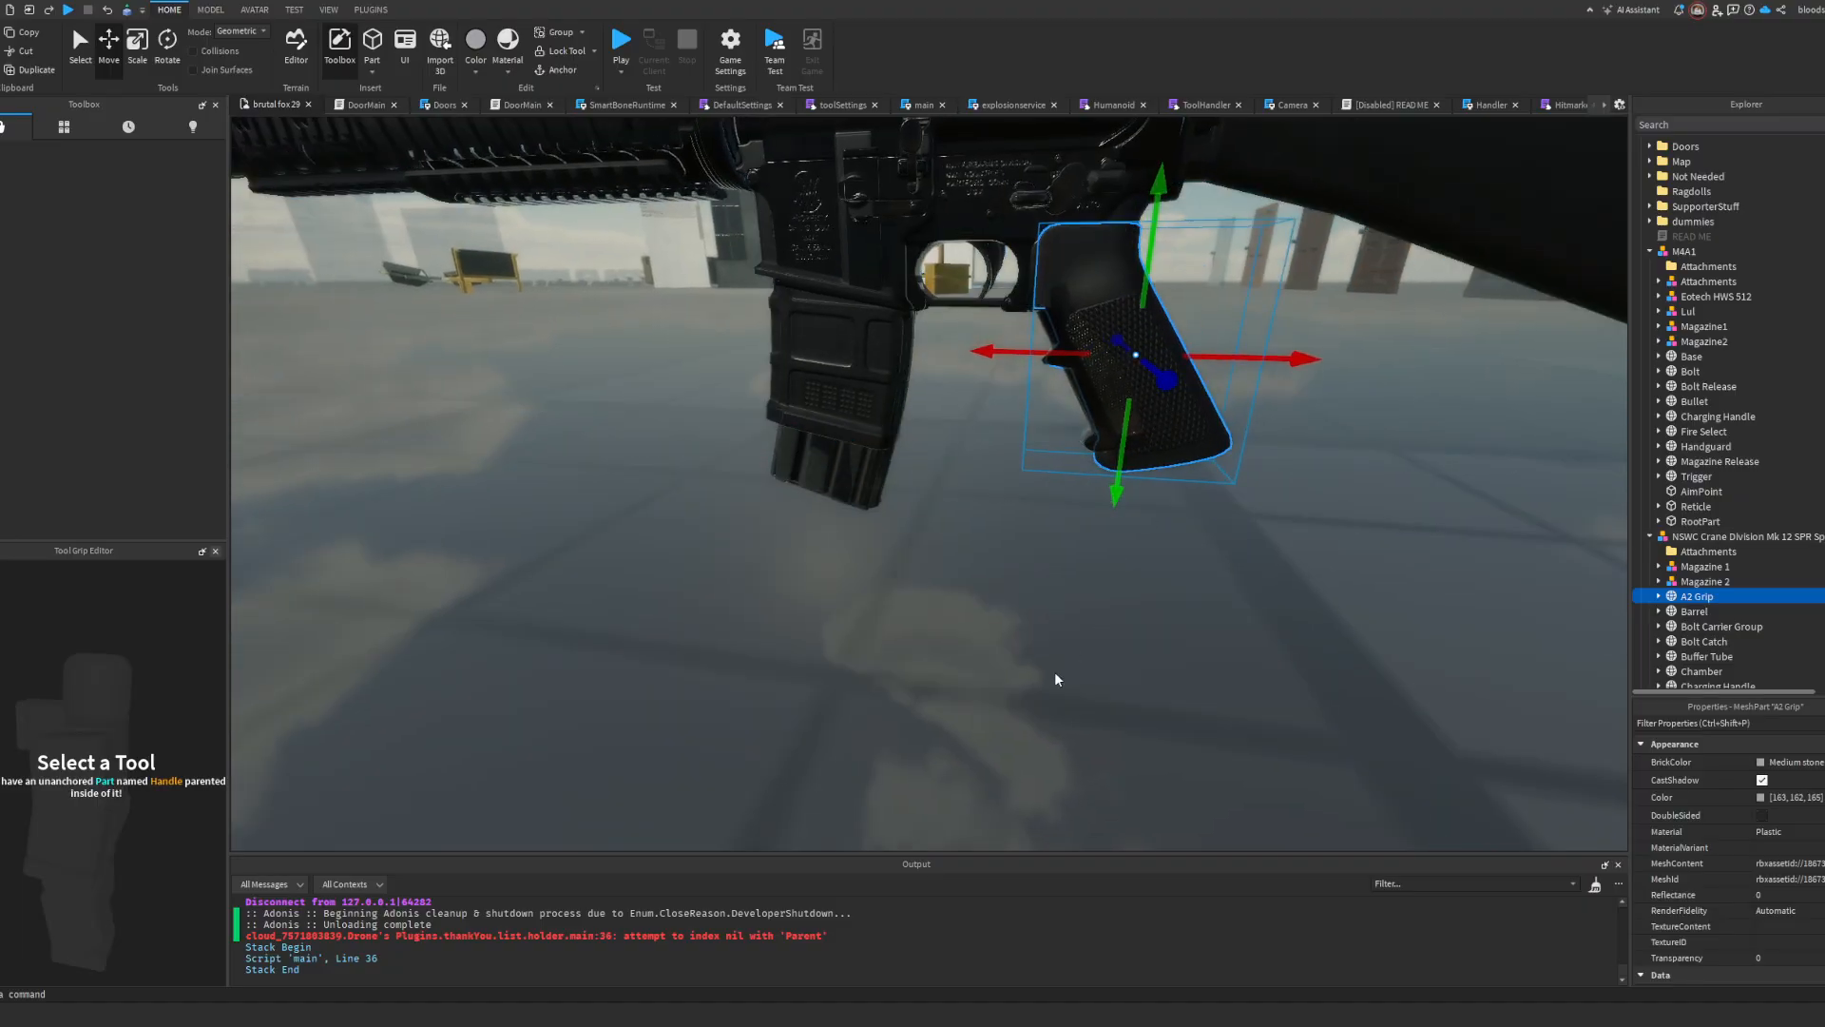
left_click(1053, 671)
key("s")
right_click_drag(1397, 567, 1411, 564)
key("w")
Step: Rename the Mk 12 SPR model as MK12
left_click(1710, 536)
scroll(1787, 513, "down", 2)
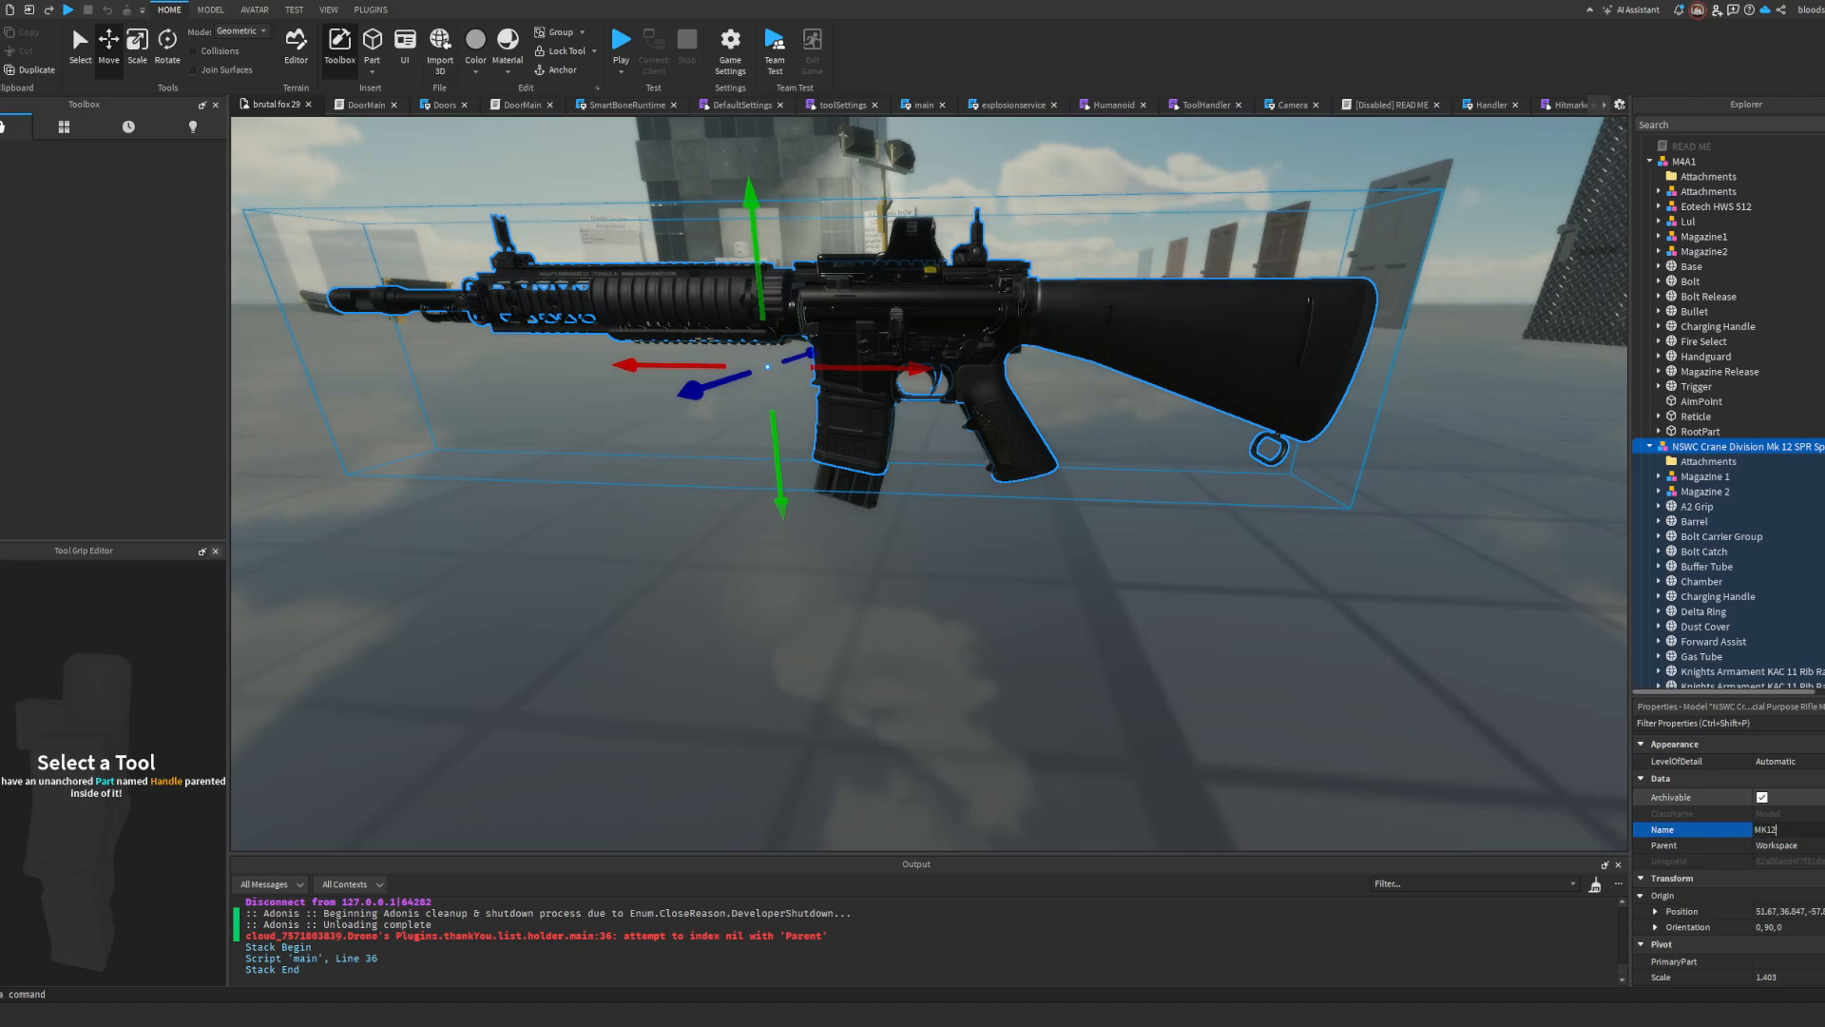
left_click(1696, 493)
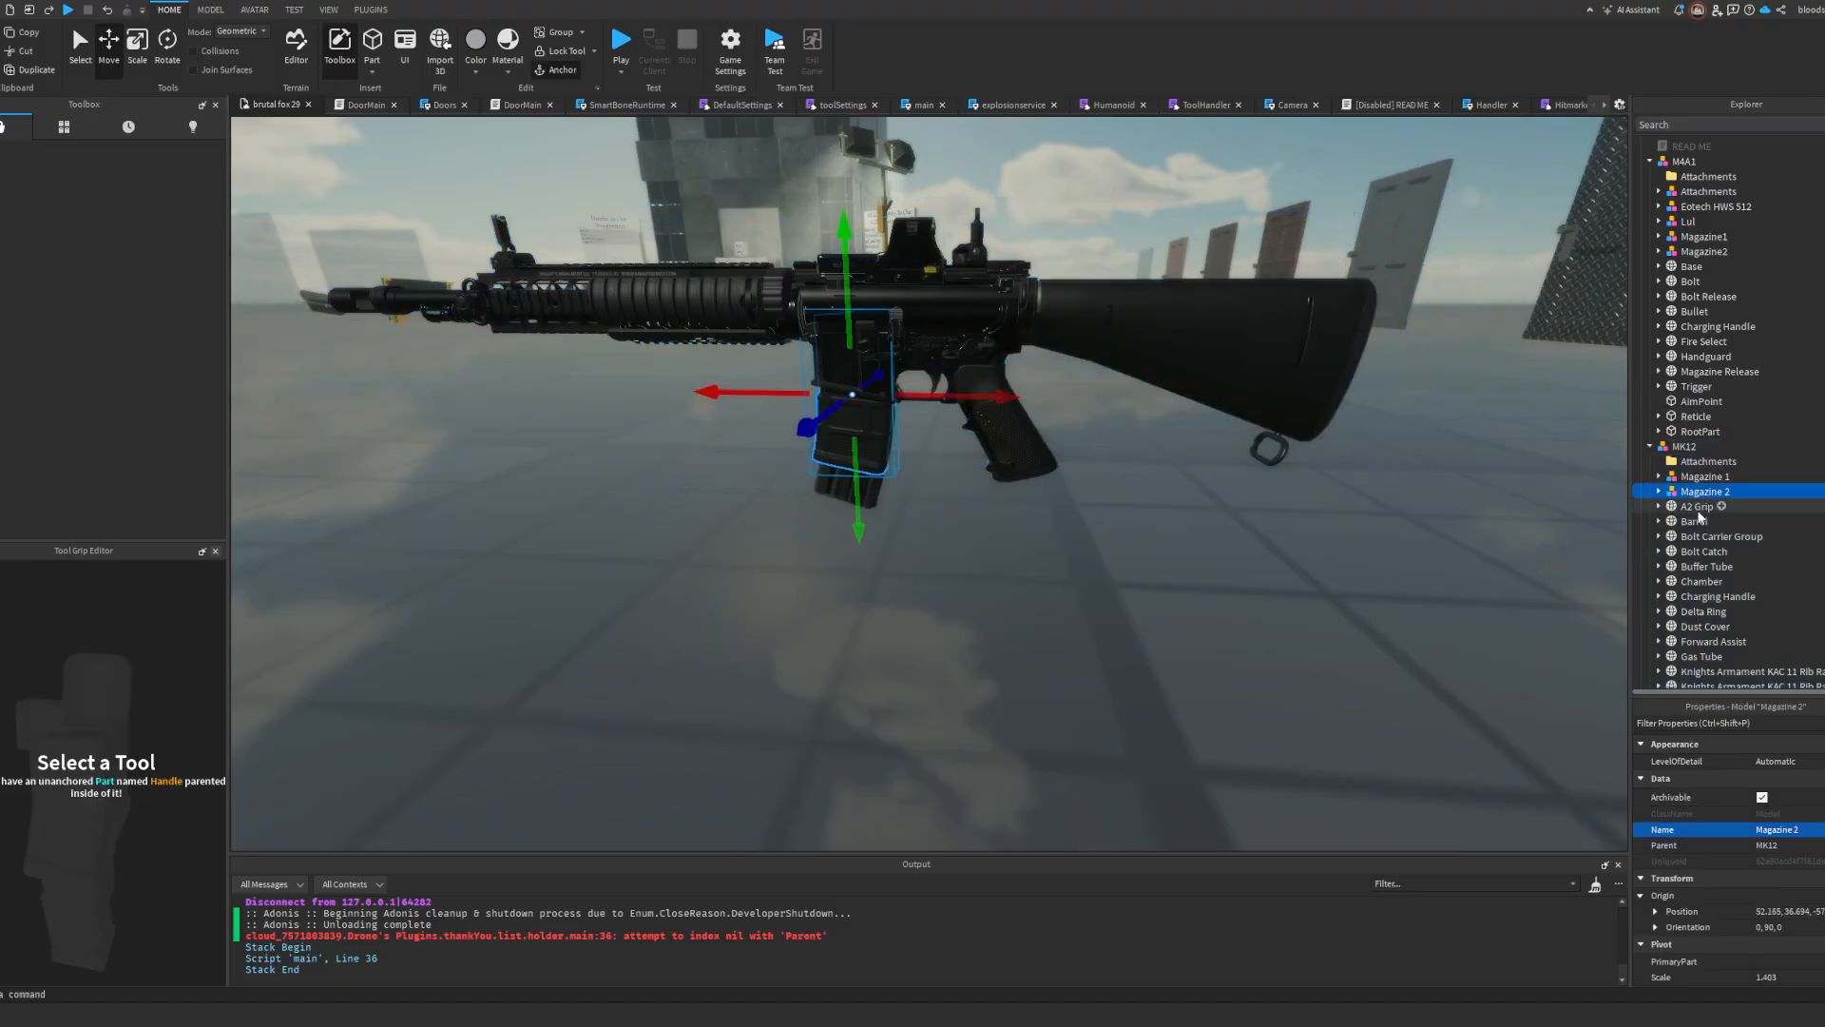
Step: Select the MK12's A2 Grip and examine its fit against the M4A1's grip
left_click(1698, 507)
scroll(1698, 507, "down", 1)
right_click_drag(1088, 435, 1075, 419)
scroll(1051, 418, "up", 4)
scroll(1051, 418, "down", 5)
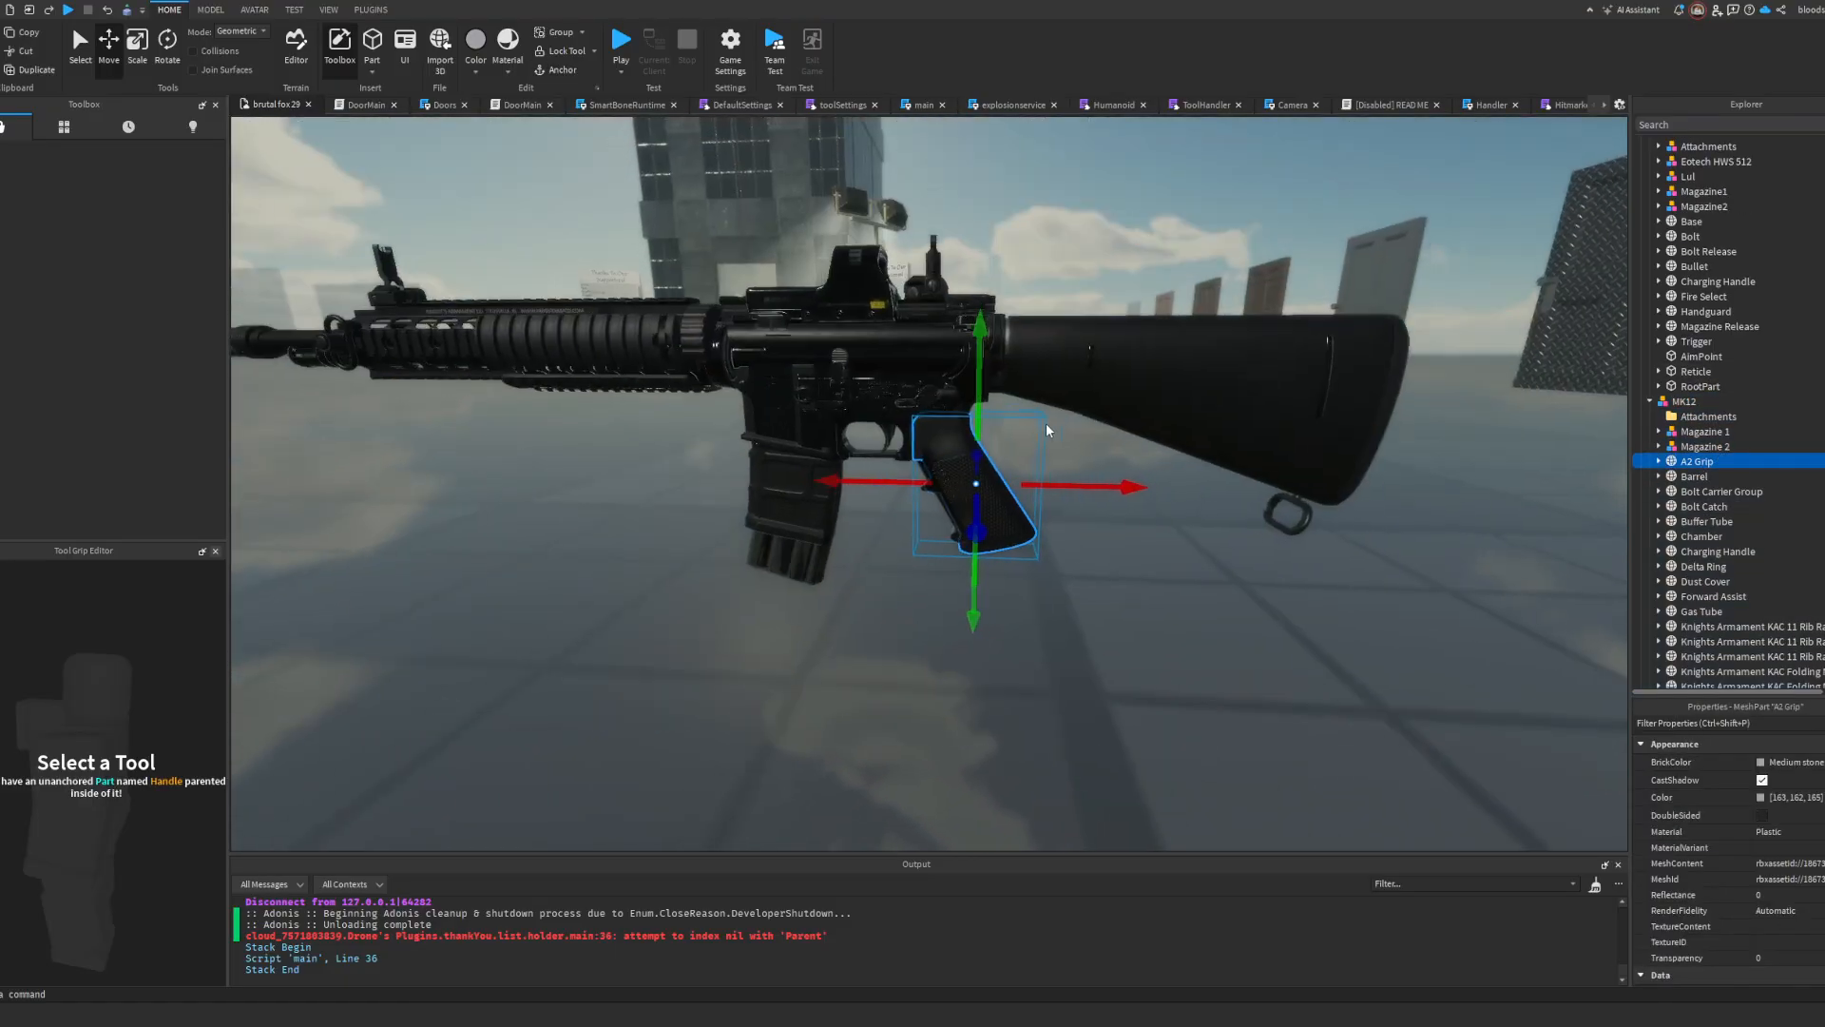
scroll(1046, 422, "up", 4)
scroll(1709, 338, "up", 3)
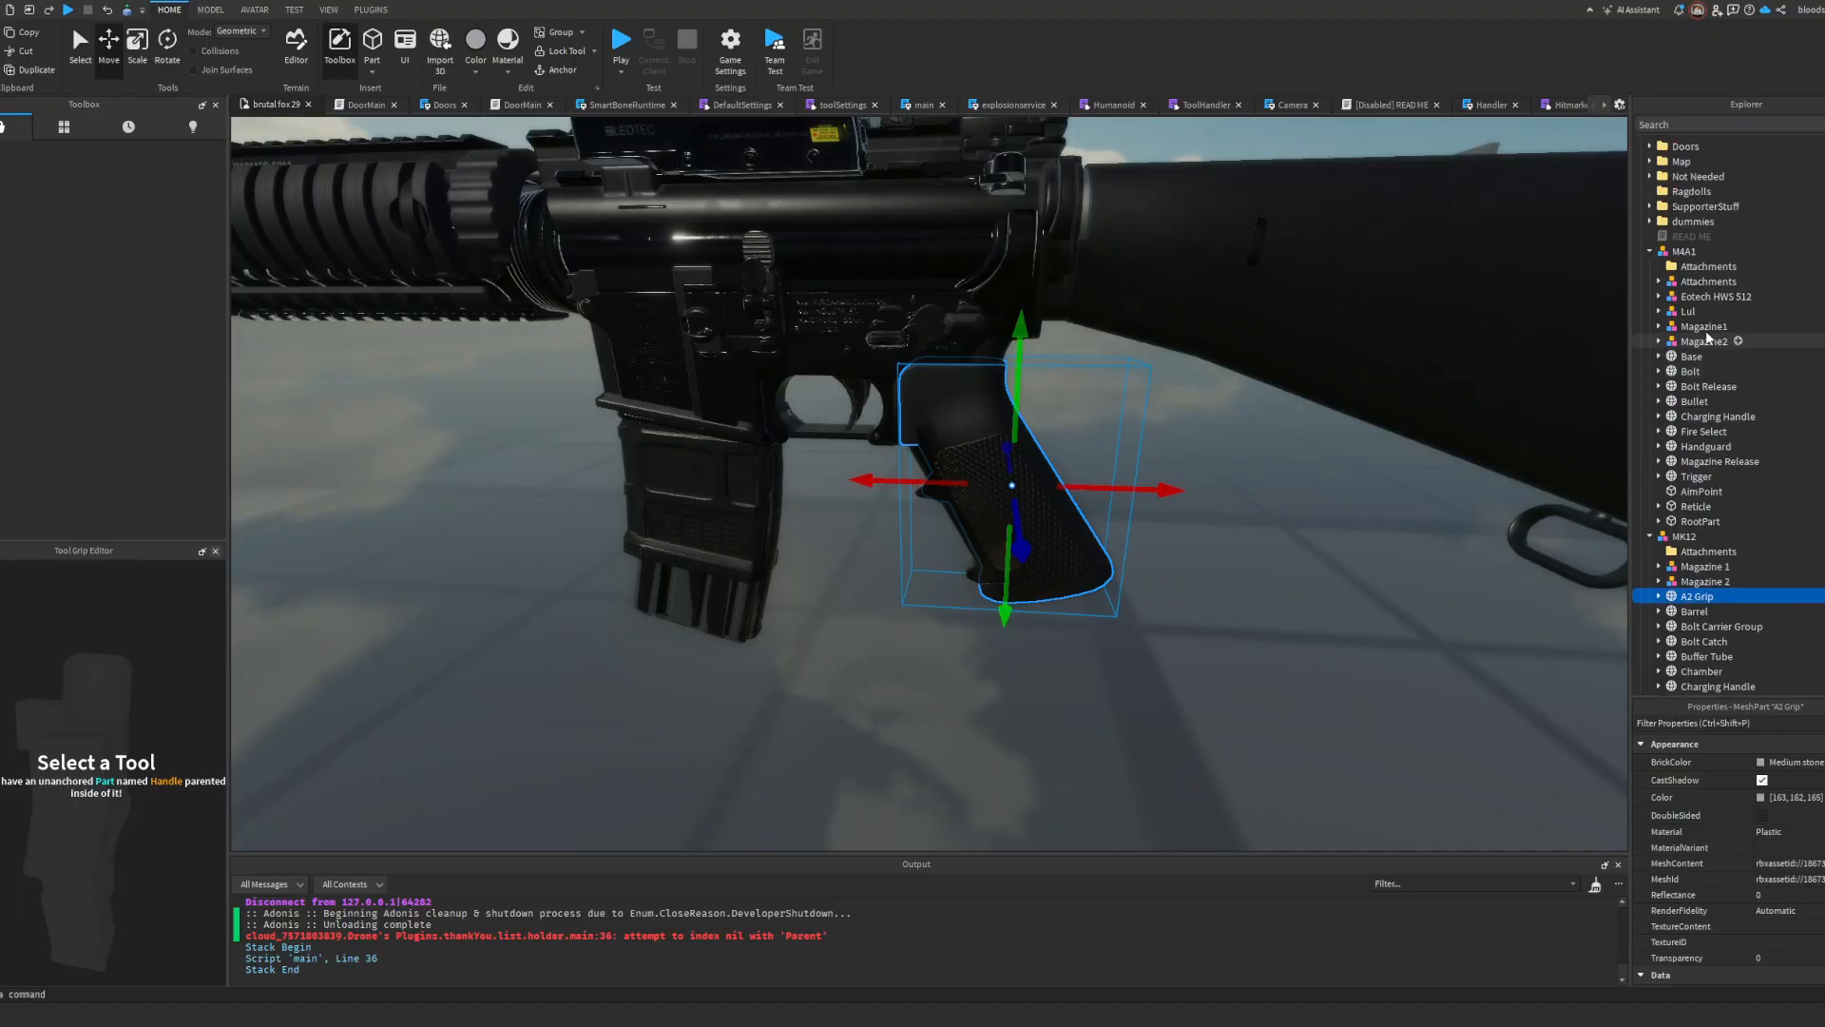
scroll(1708, 337, "up", 2)
Step: Move the AimPoint and RootPart parts from the M4A1 model into the MK12 model, leaving out Reticle
left_click(1708, 337)
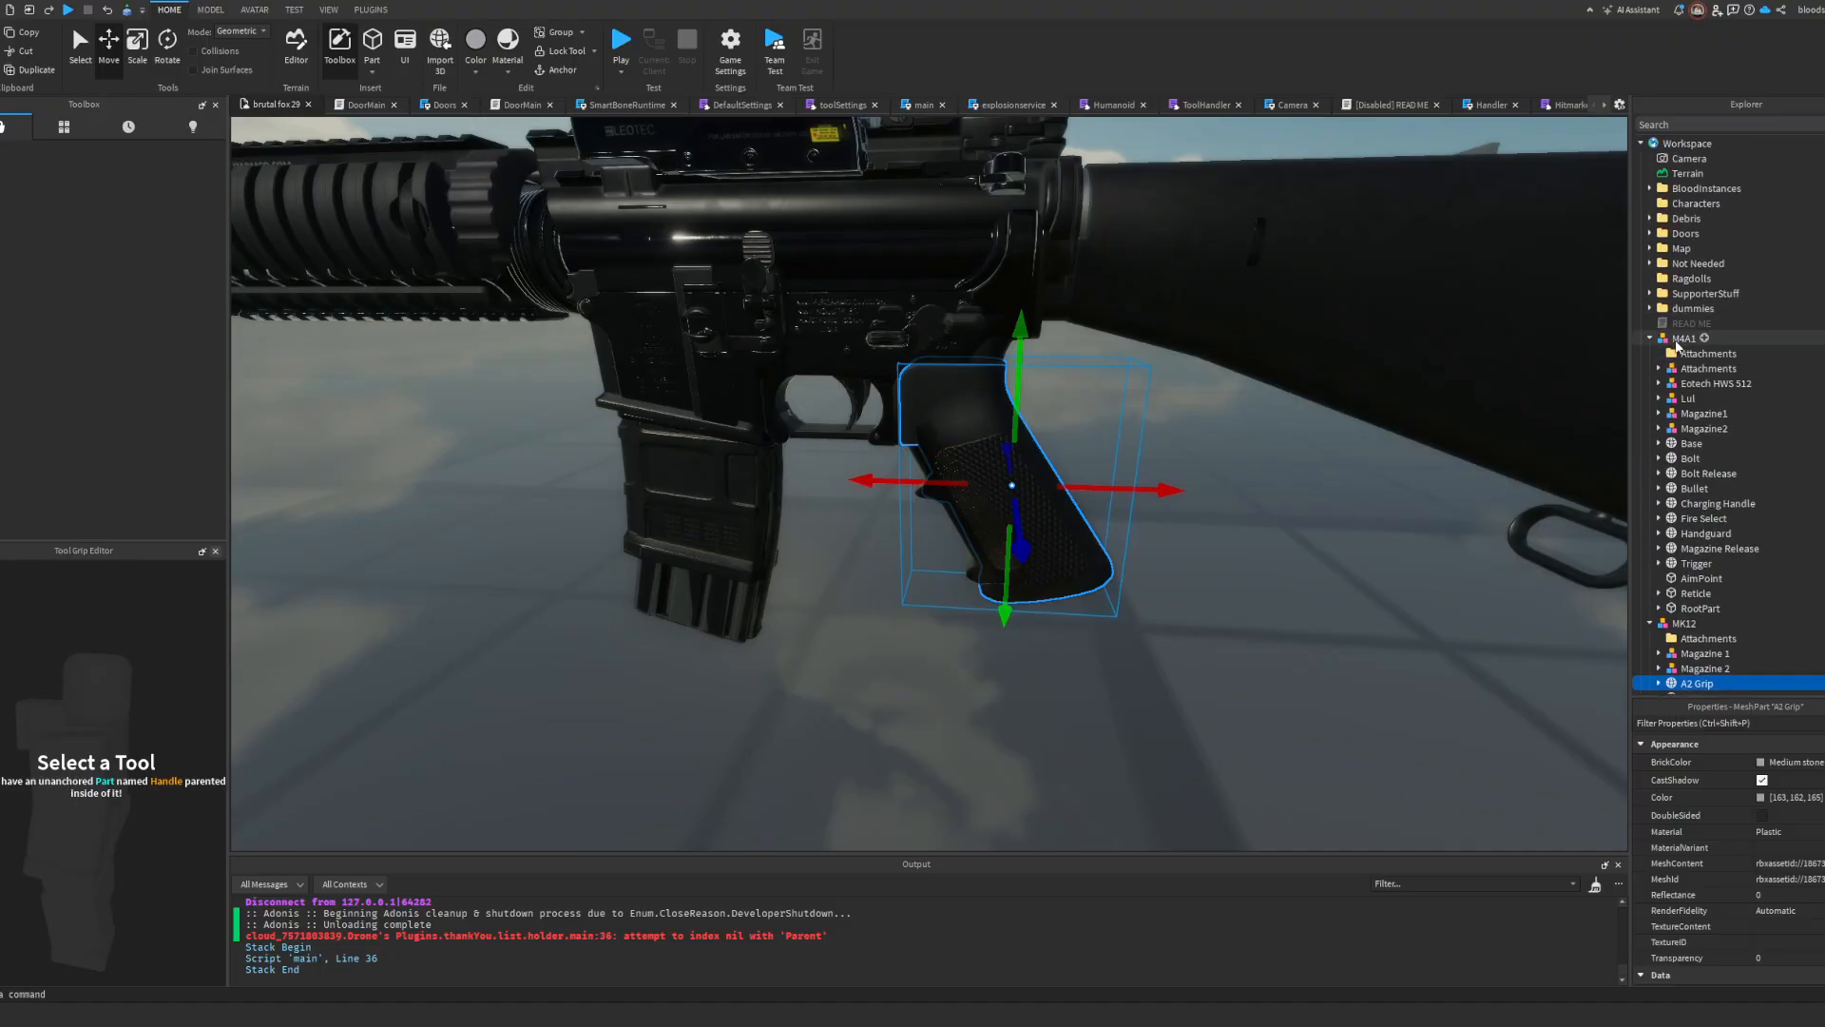
key("f")
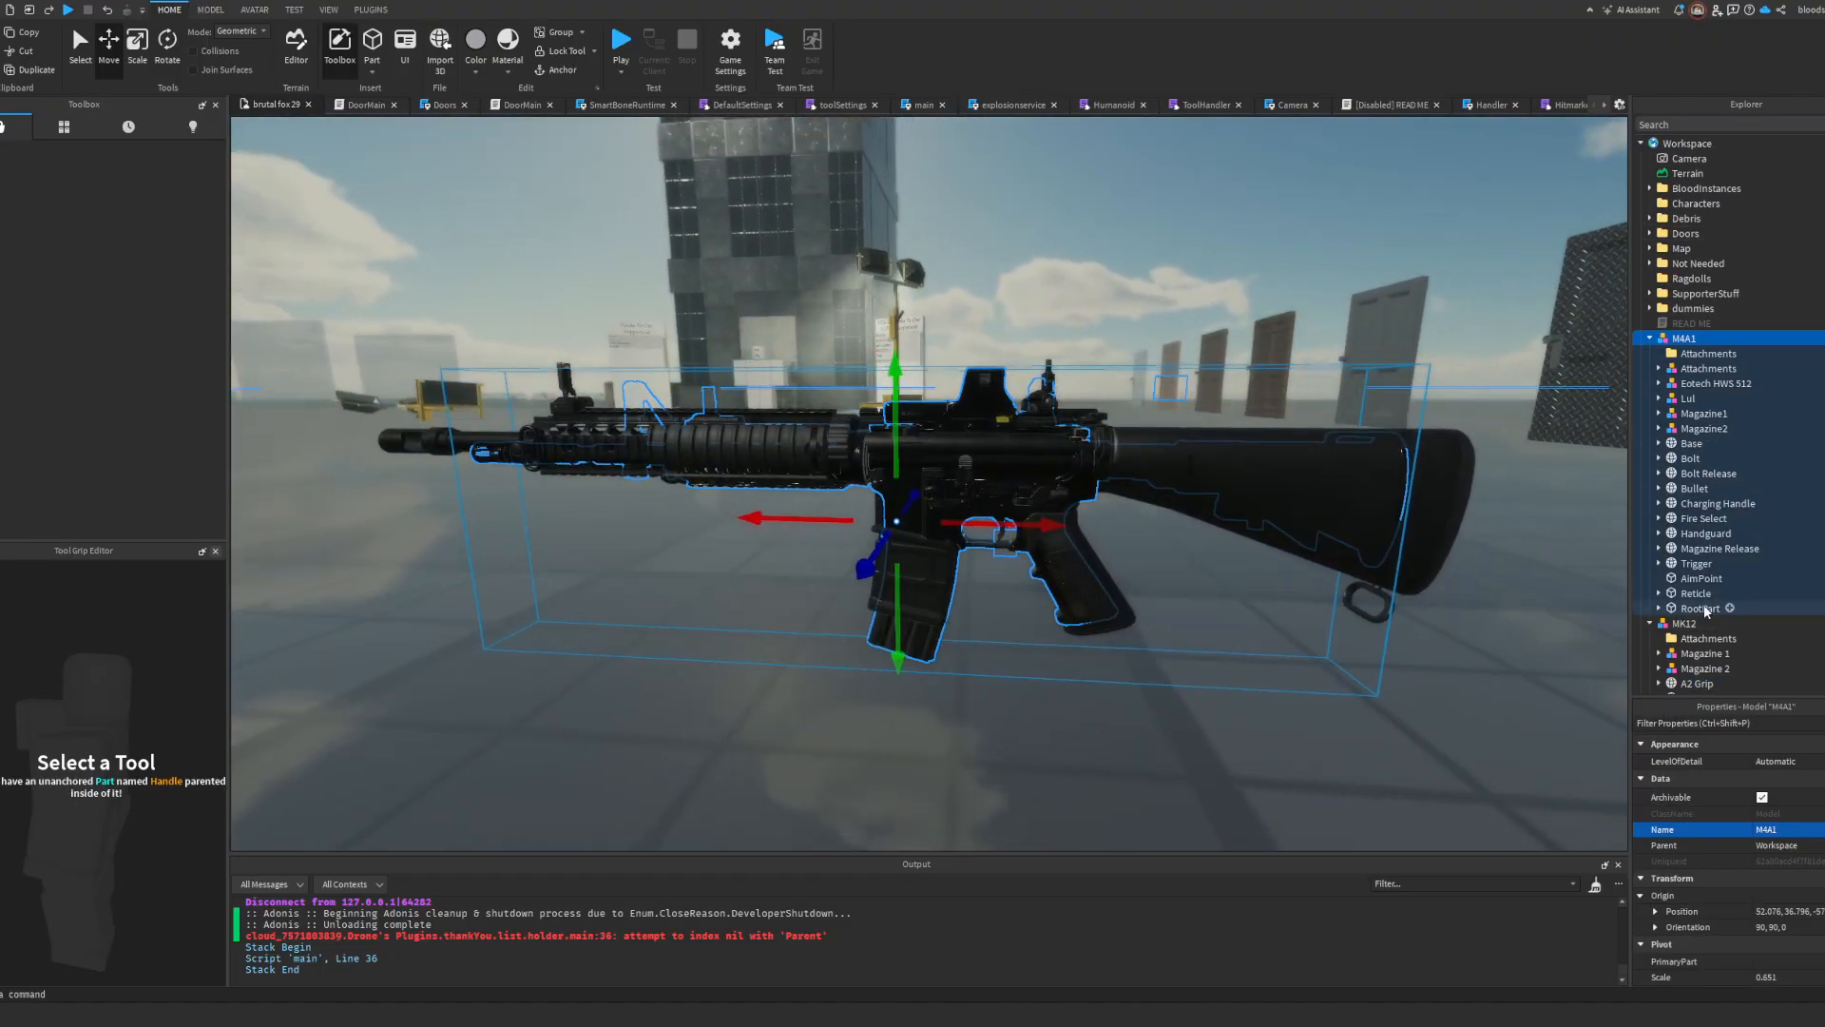
left_click(1706, 609)
left_click(1697, 579, "shift")
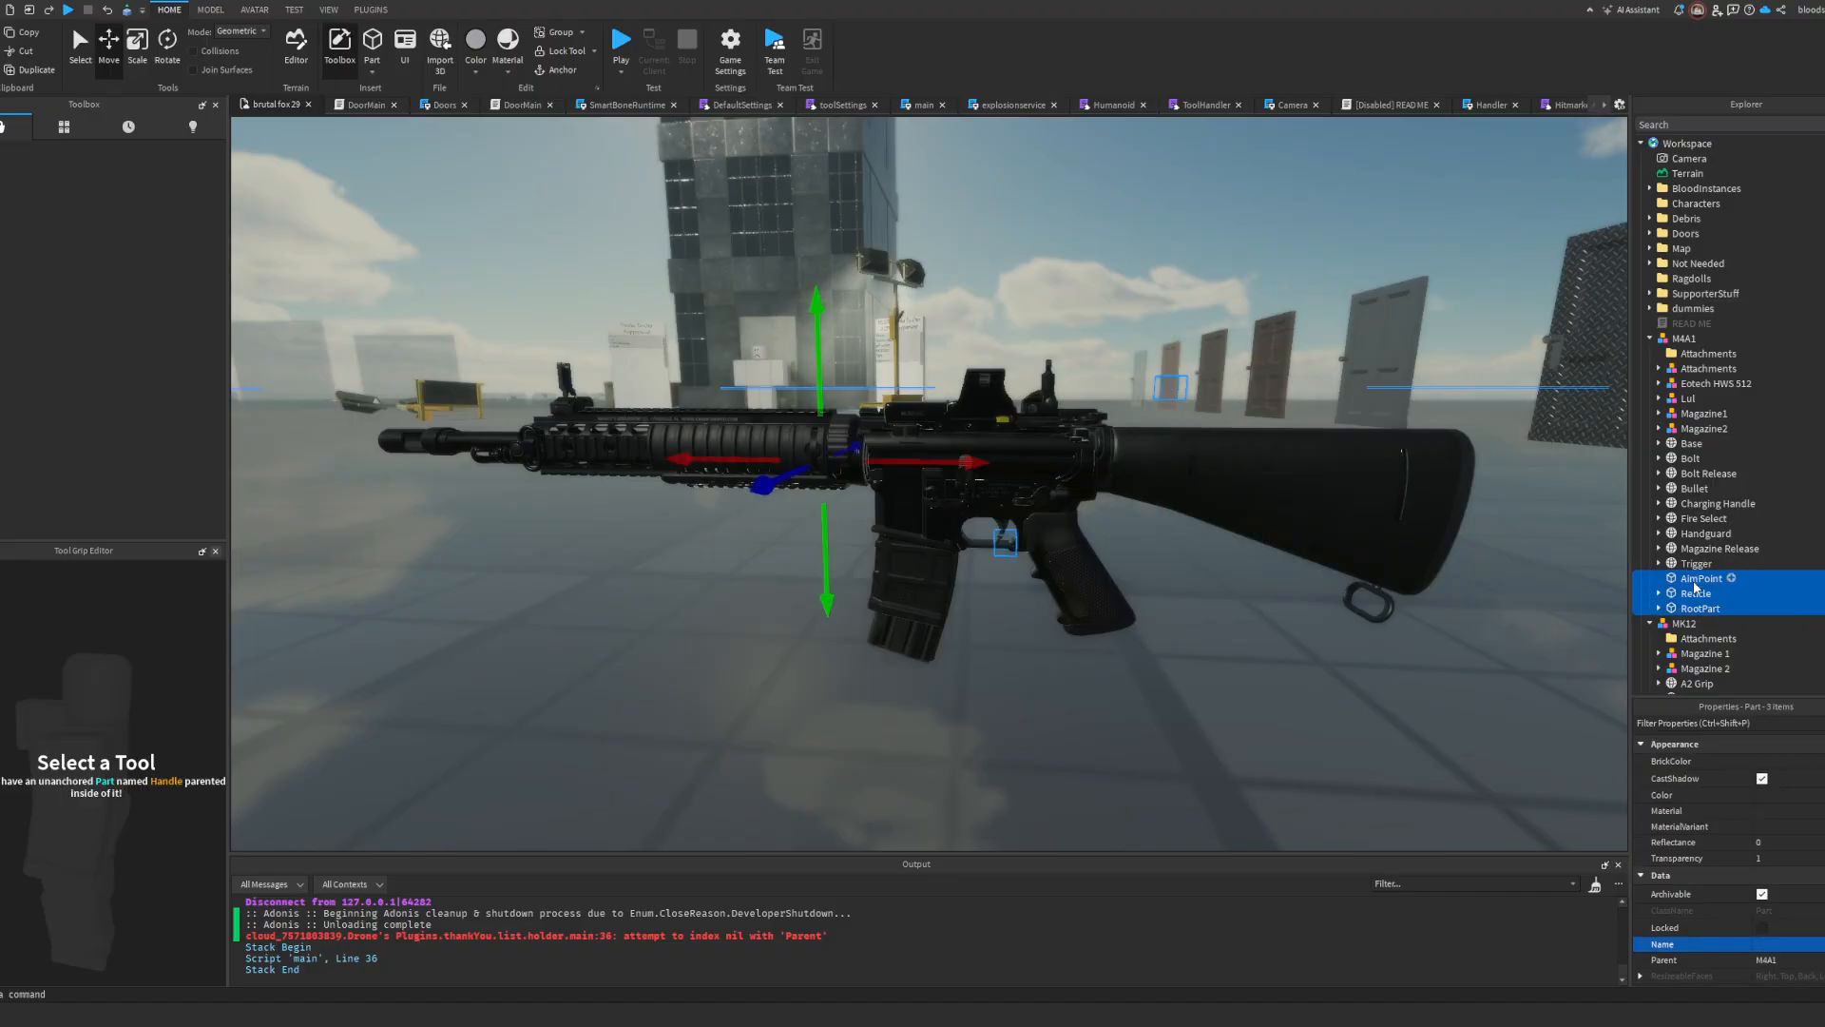
right_click_drag(1349, 517, 1352, 521)
left_click(1689, 592)
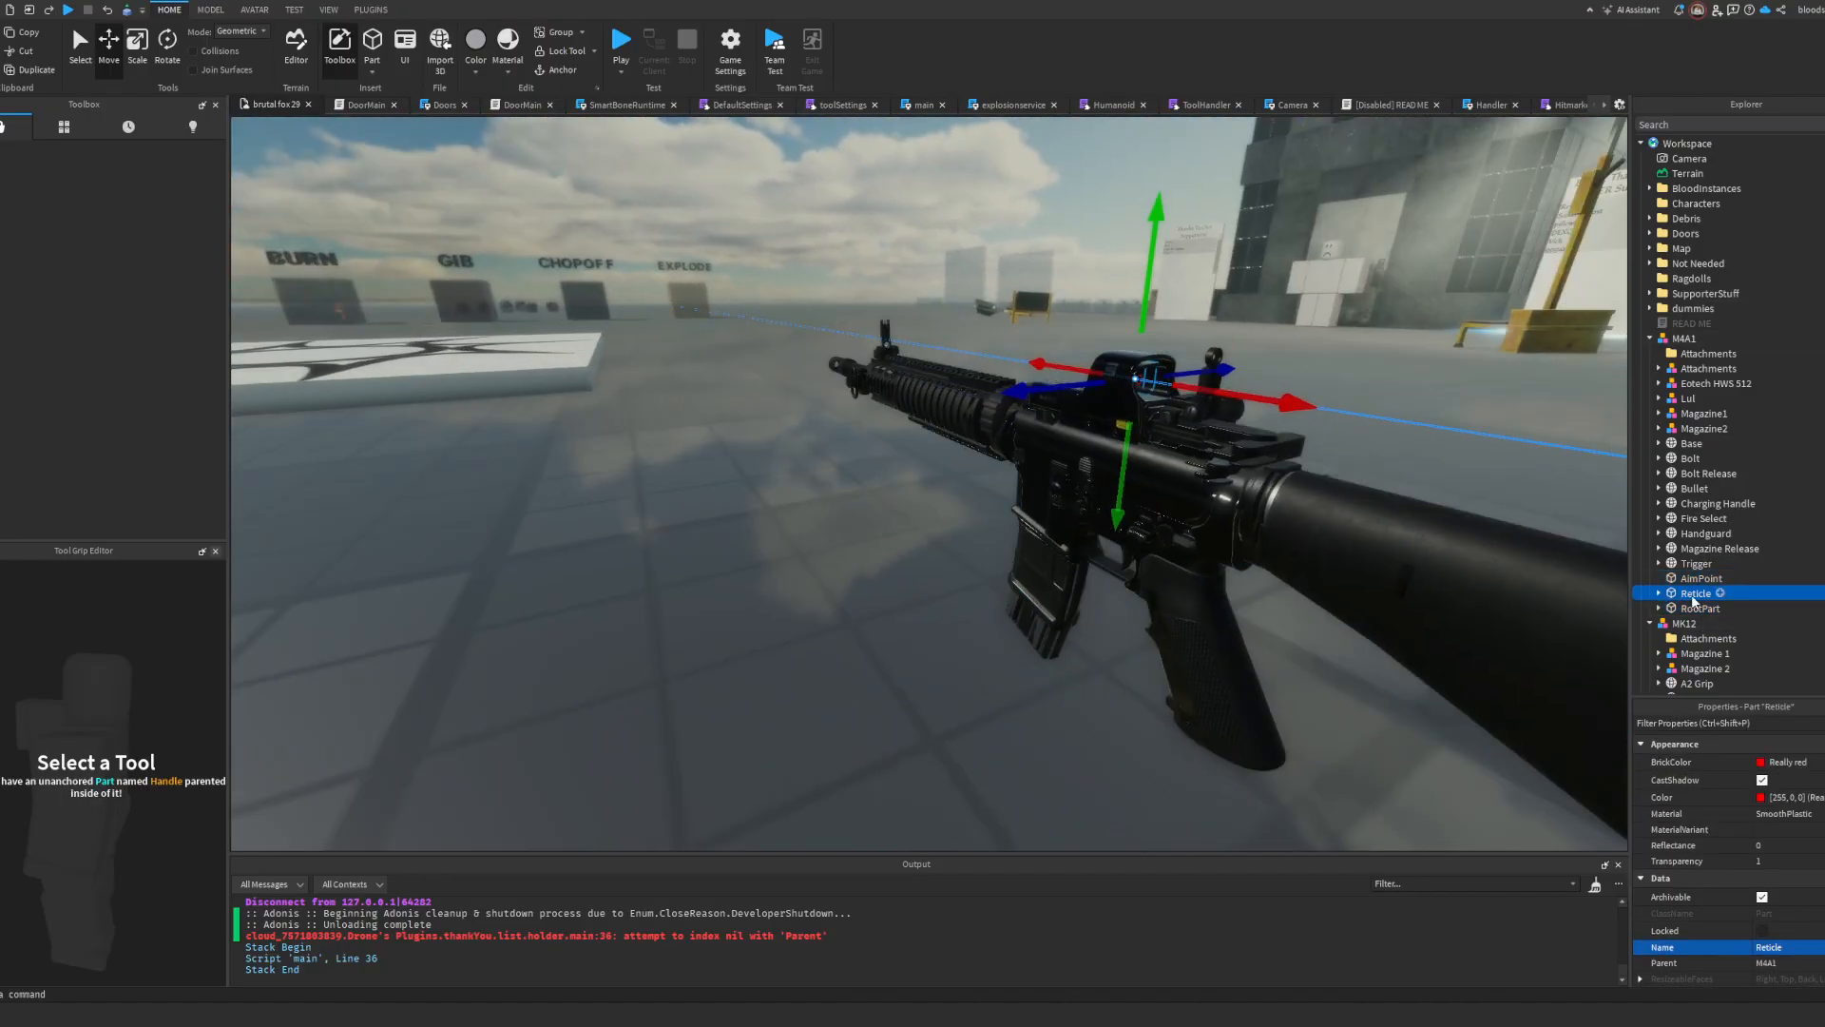
left_click(1698, 606)
scroll(1711, 596, "down", 3)
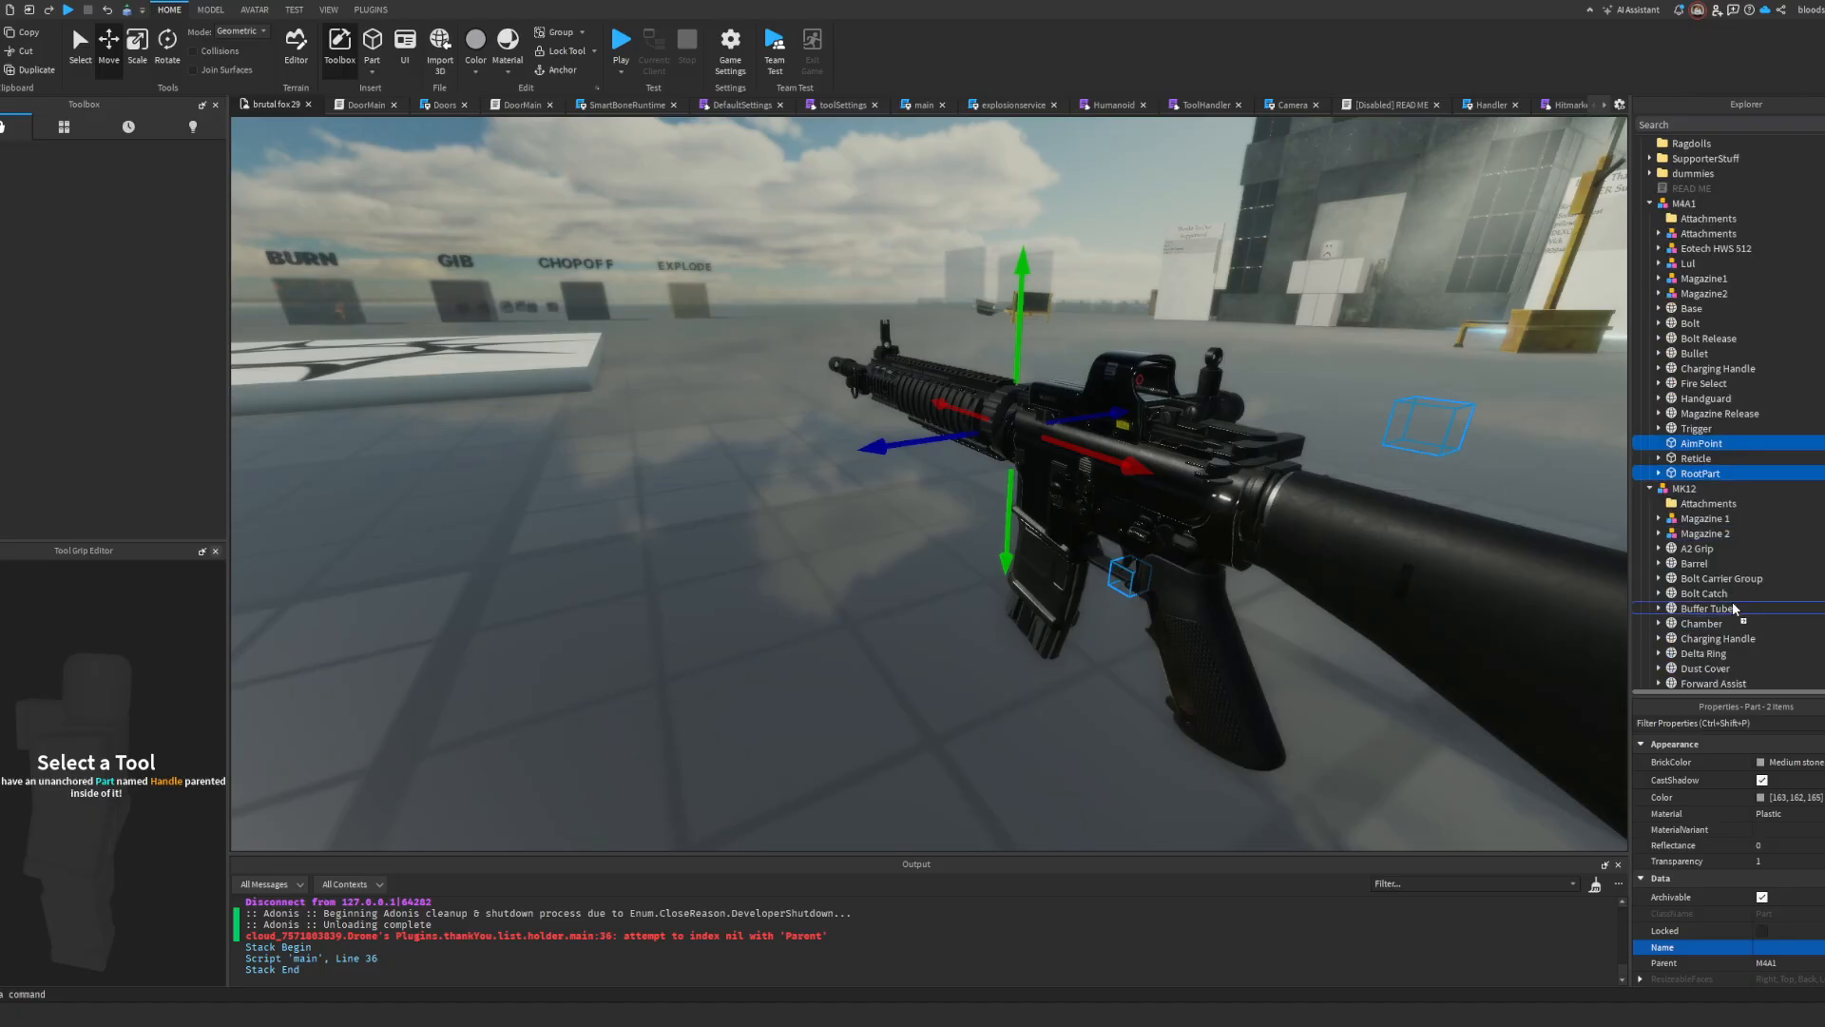
left_click_drag(1685, 491, 1687, 492)
Step: Try repositioning the M4A1's Reticle part and undo the move
left_click(1693, 445)
right_click_drag(1359, 403, 1366, 399)
key("d")
left_click_drag(1321, 434, 1519, 506)
key("ctrl+z")
Step: Expand the Reticle part's SurfaceGui and set its Reticle image's ImageColor3 to green (0, 255, 0)
key("a")
right_click_drag(1436, 503, 1426, 504)
key("d")
key("f")
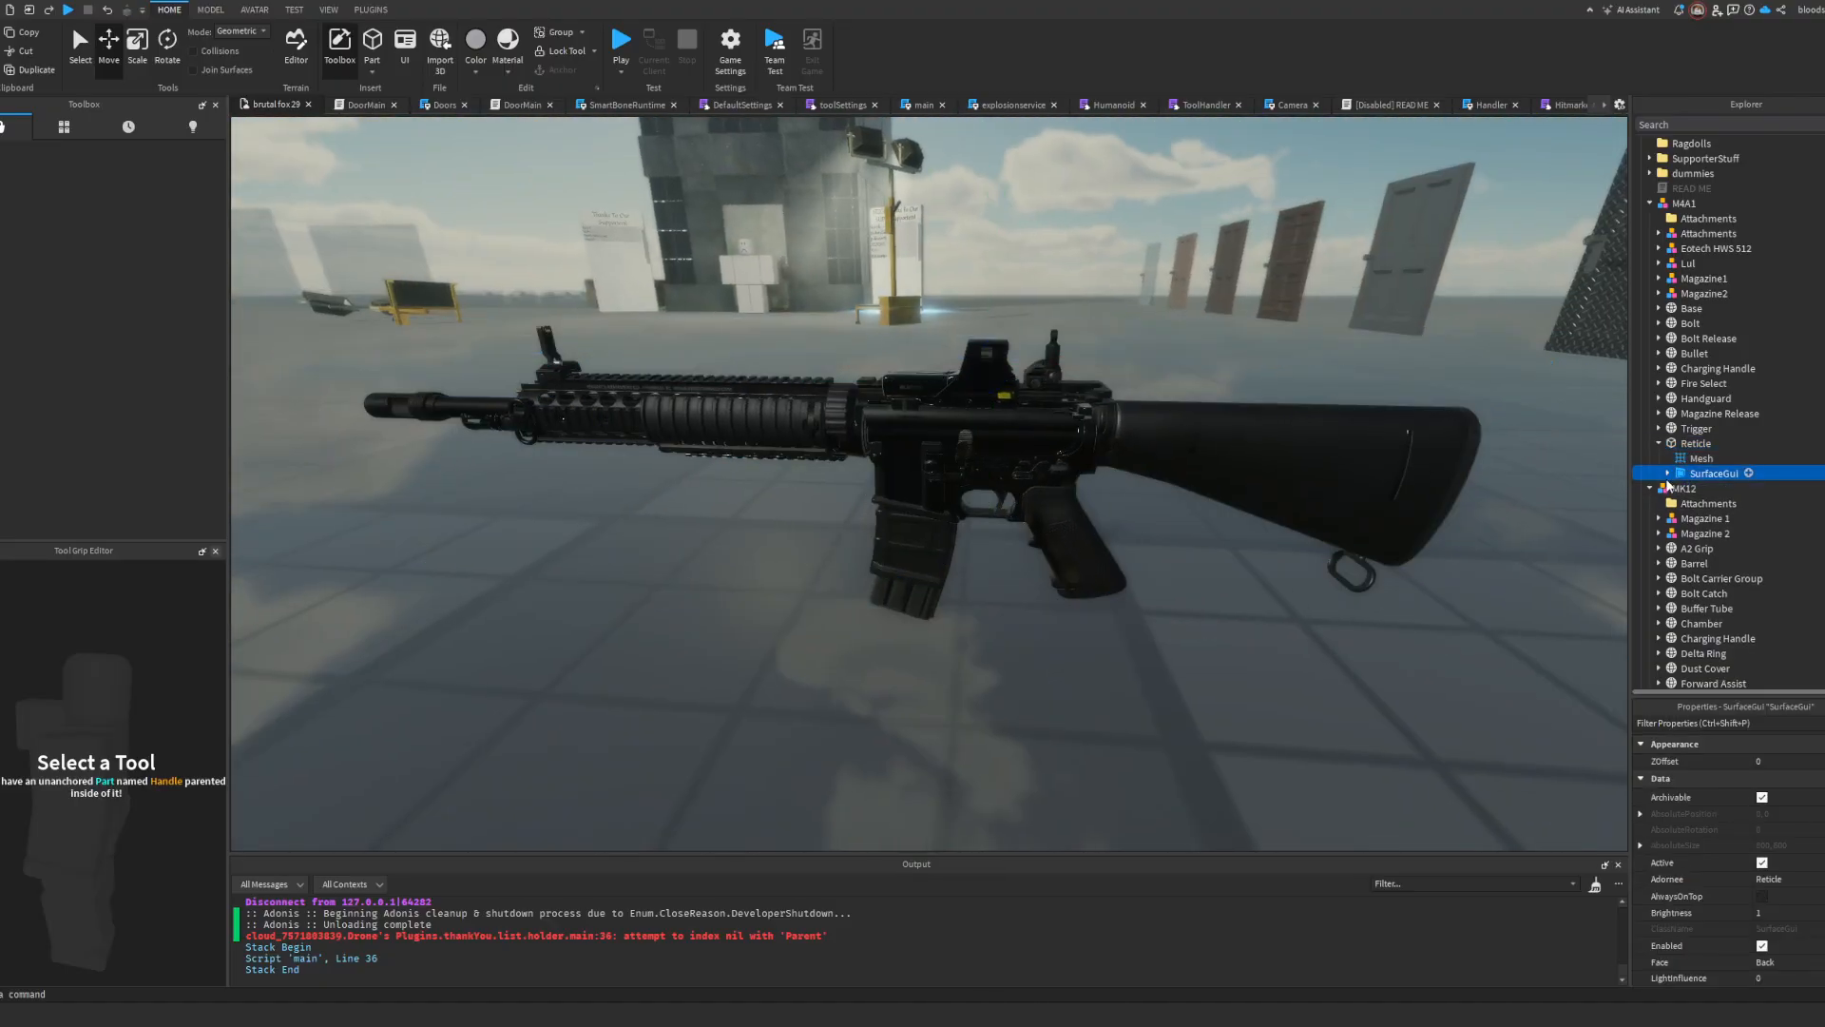
key("d")
right_click_drag(1234, 390, 1233, 389)
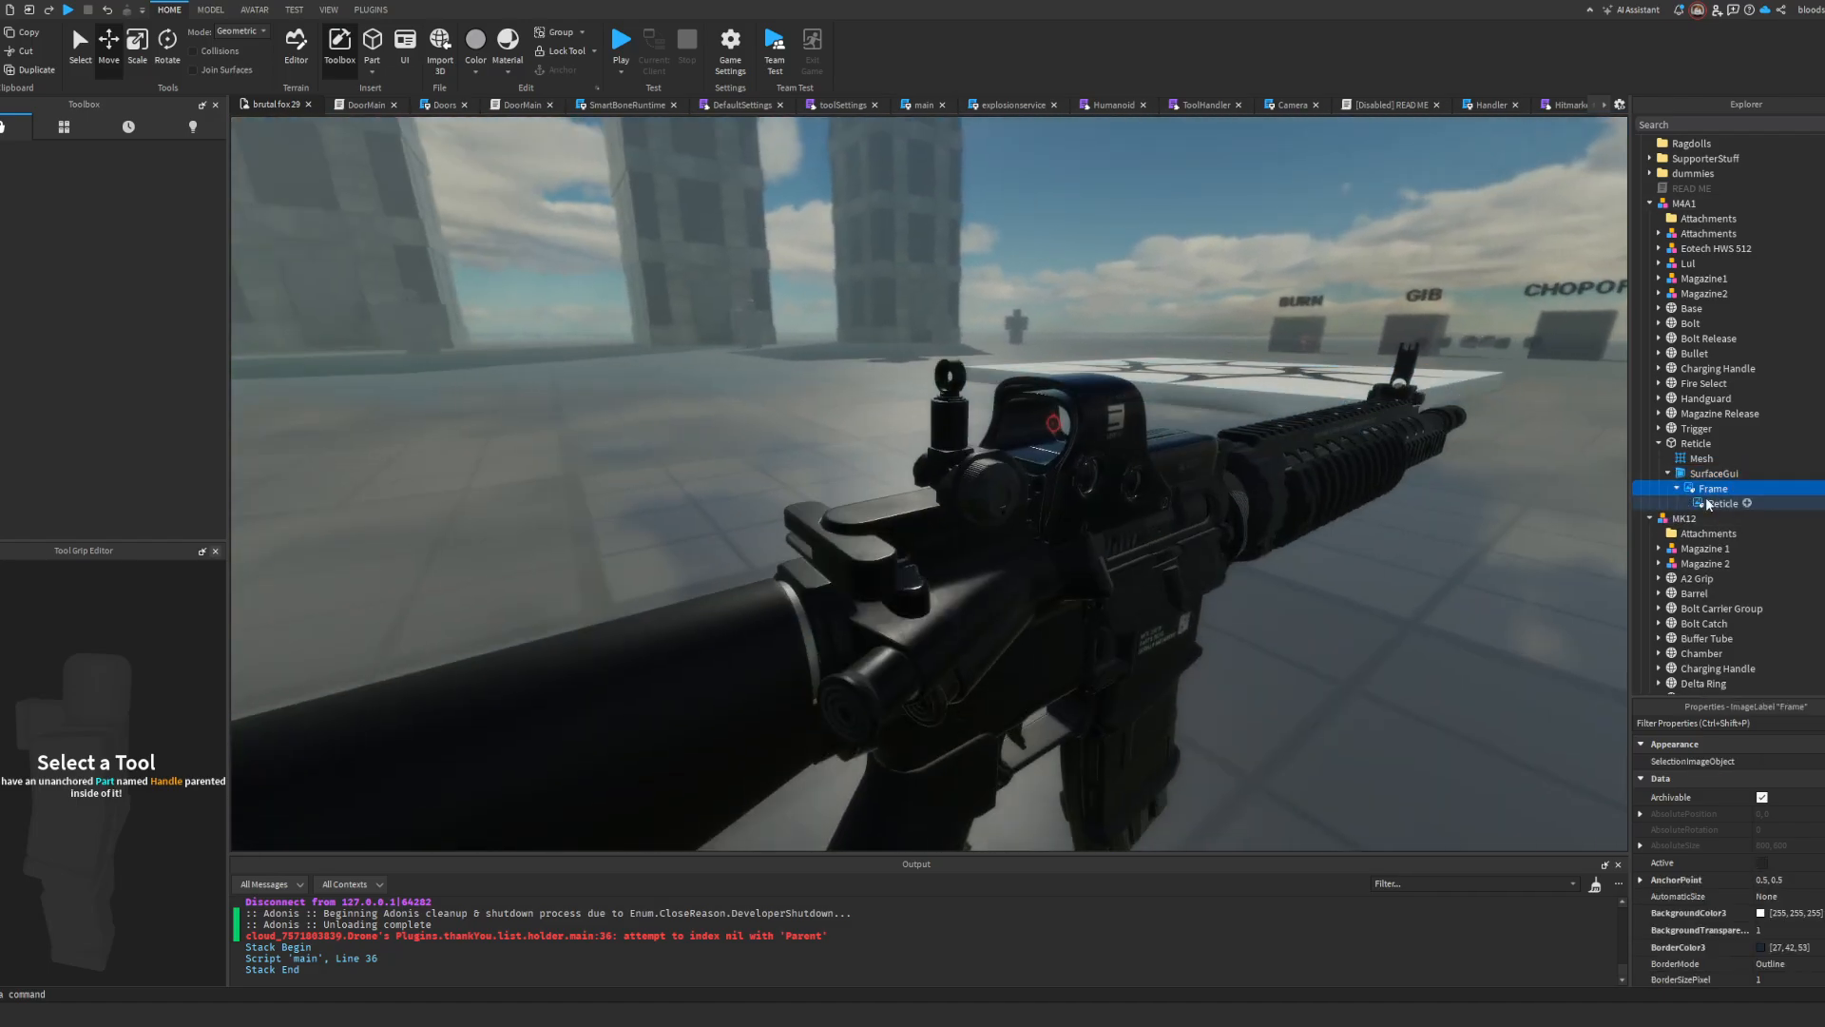
left_click(1708, 504)
scroll(1781, 835, "down", 3)
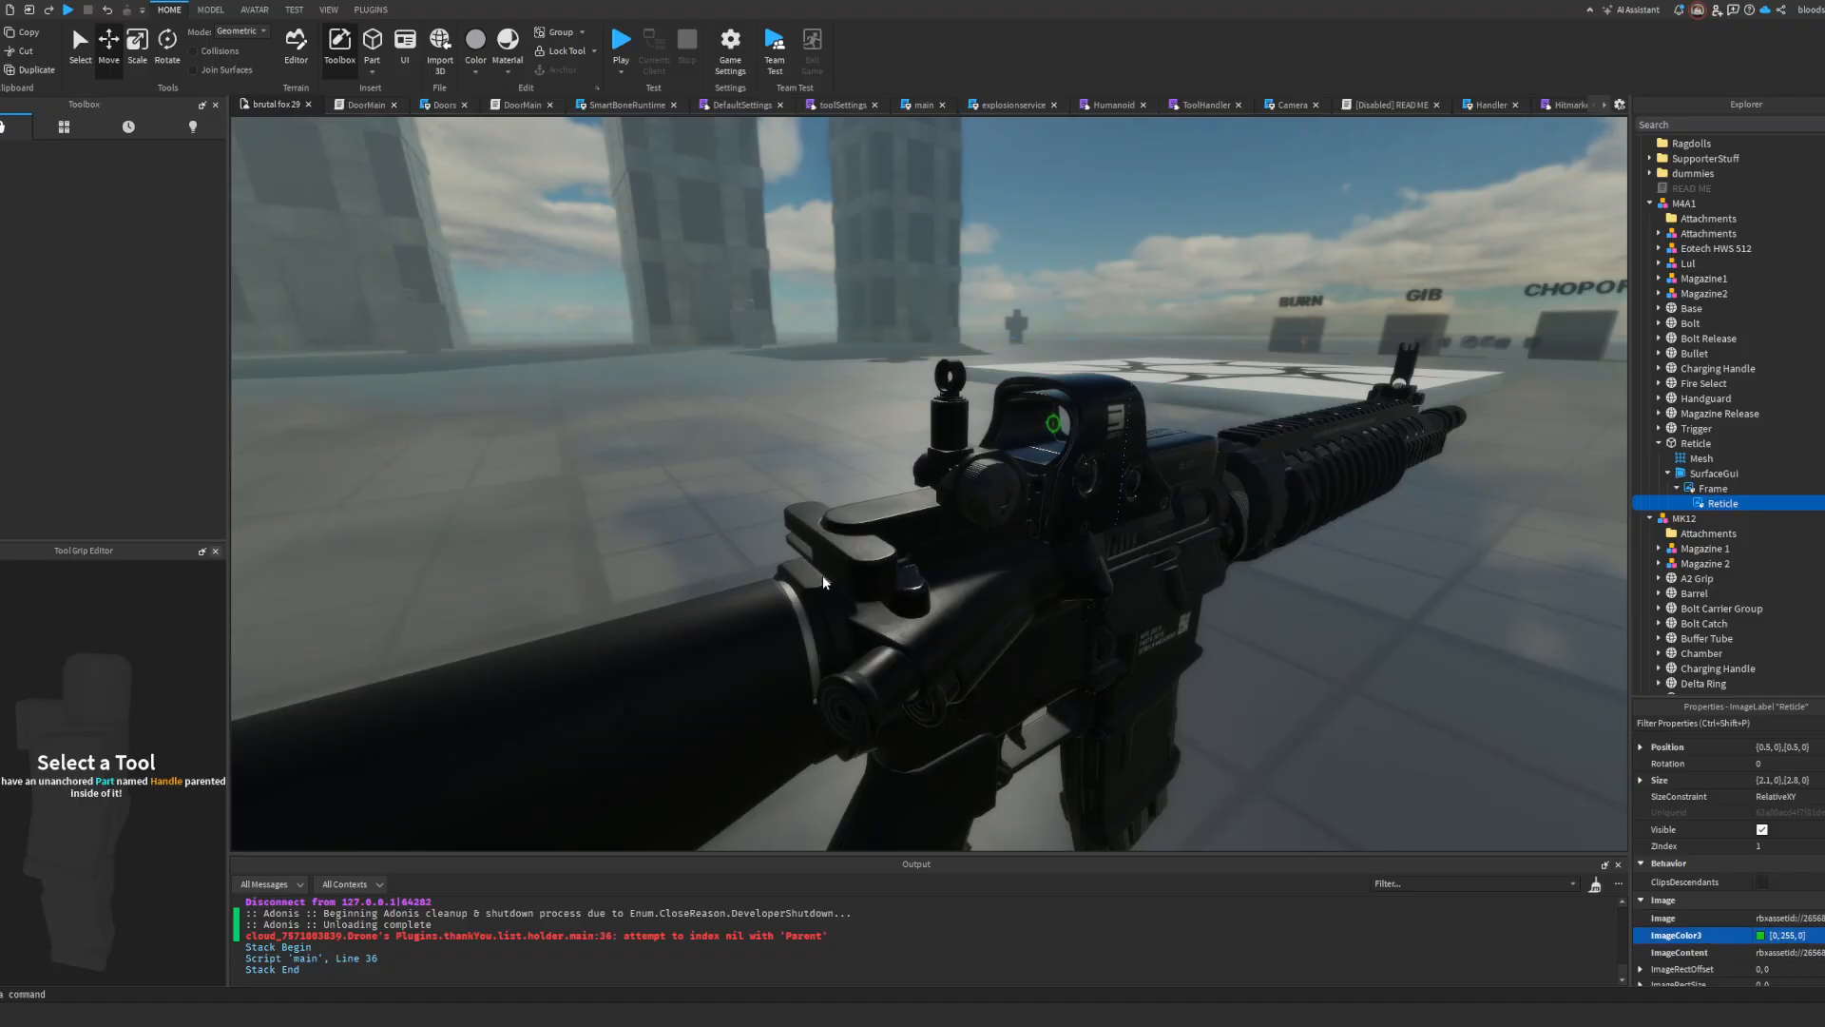
Step: Examine the reticle in the holographic sight from several angles, checking its part and image label
key("a")
right_click_drag(1360, 567, 1360, 566)
left_click(1360, 567)
key("d")
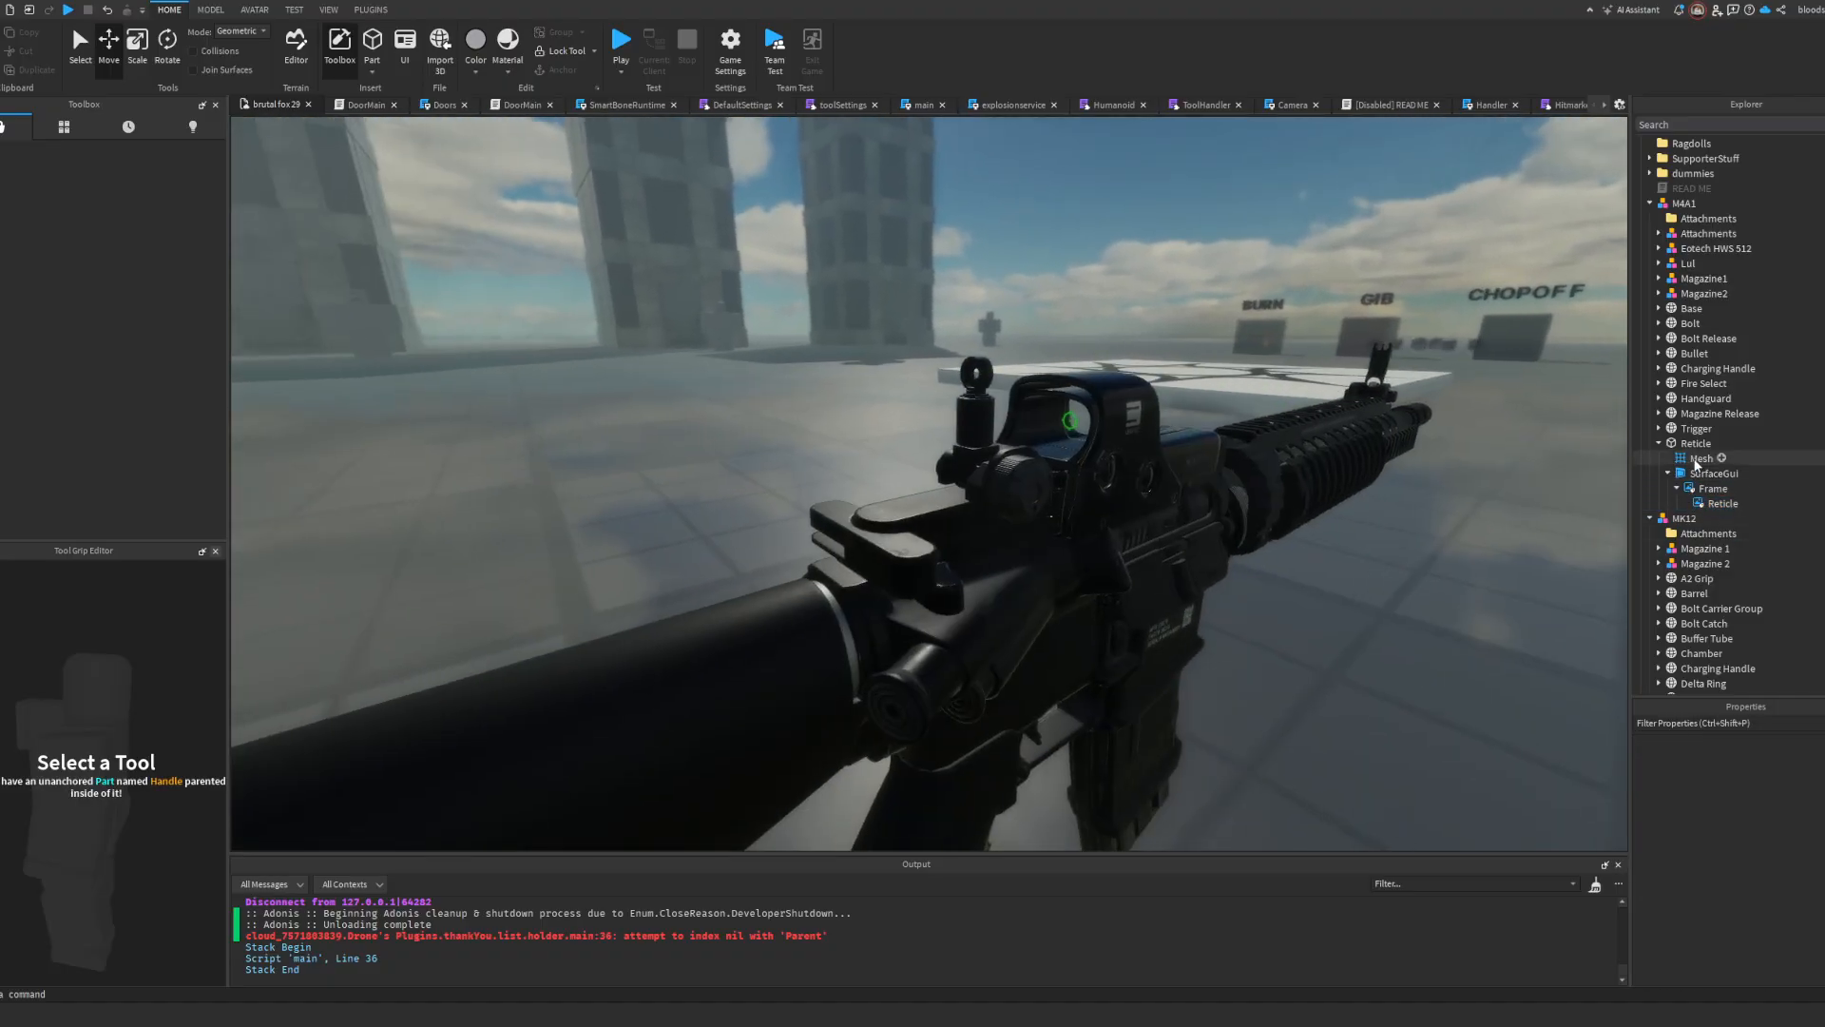
left_click(1690, 442)
key("a")
right_click_drag(1242, 445, 1241, 445)
key("d")
left_click(1711, 504)
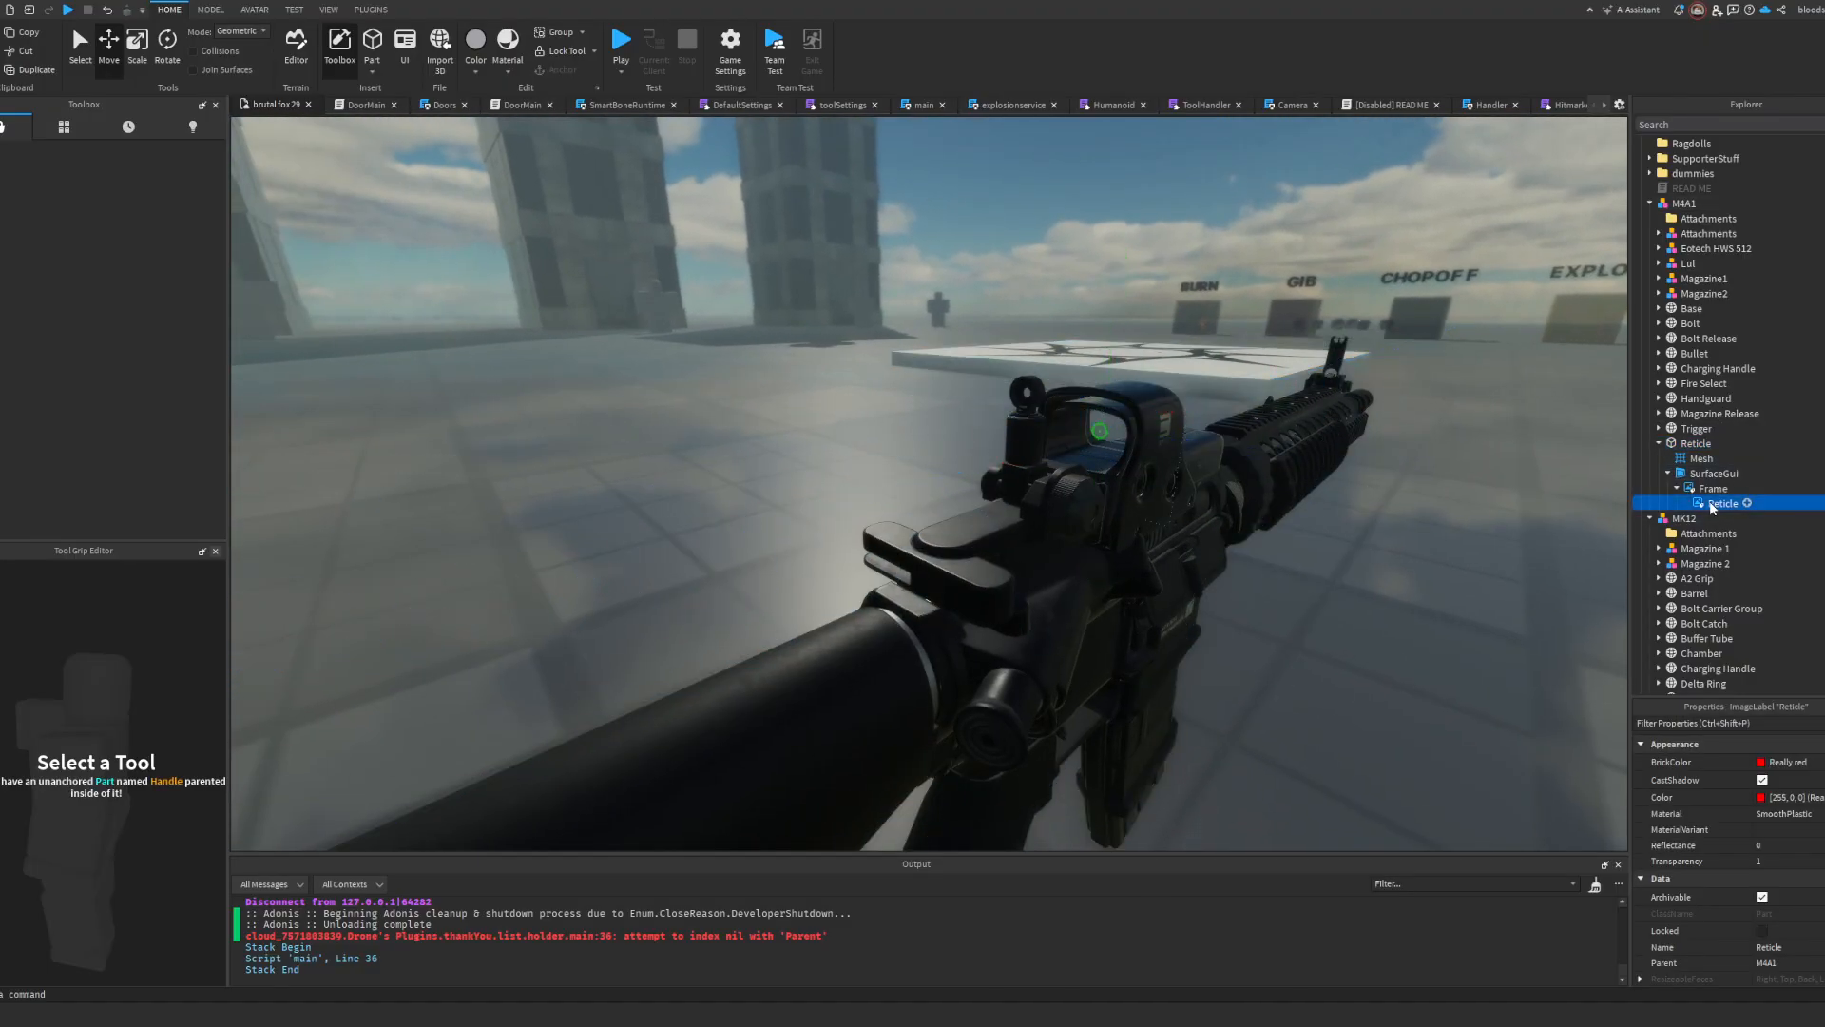
Step: Delete the Reticle part from the M4A1 model
left_click(1698, 443)
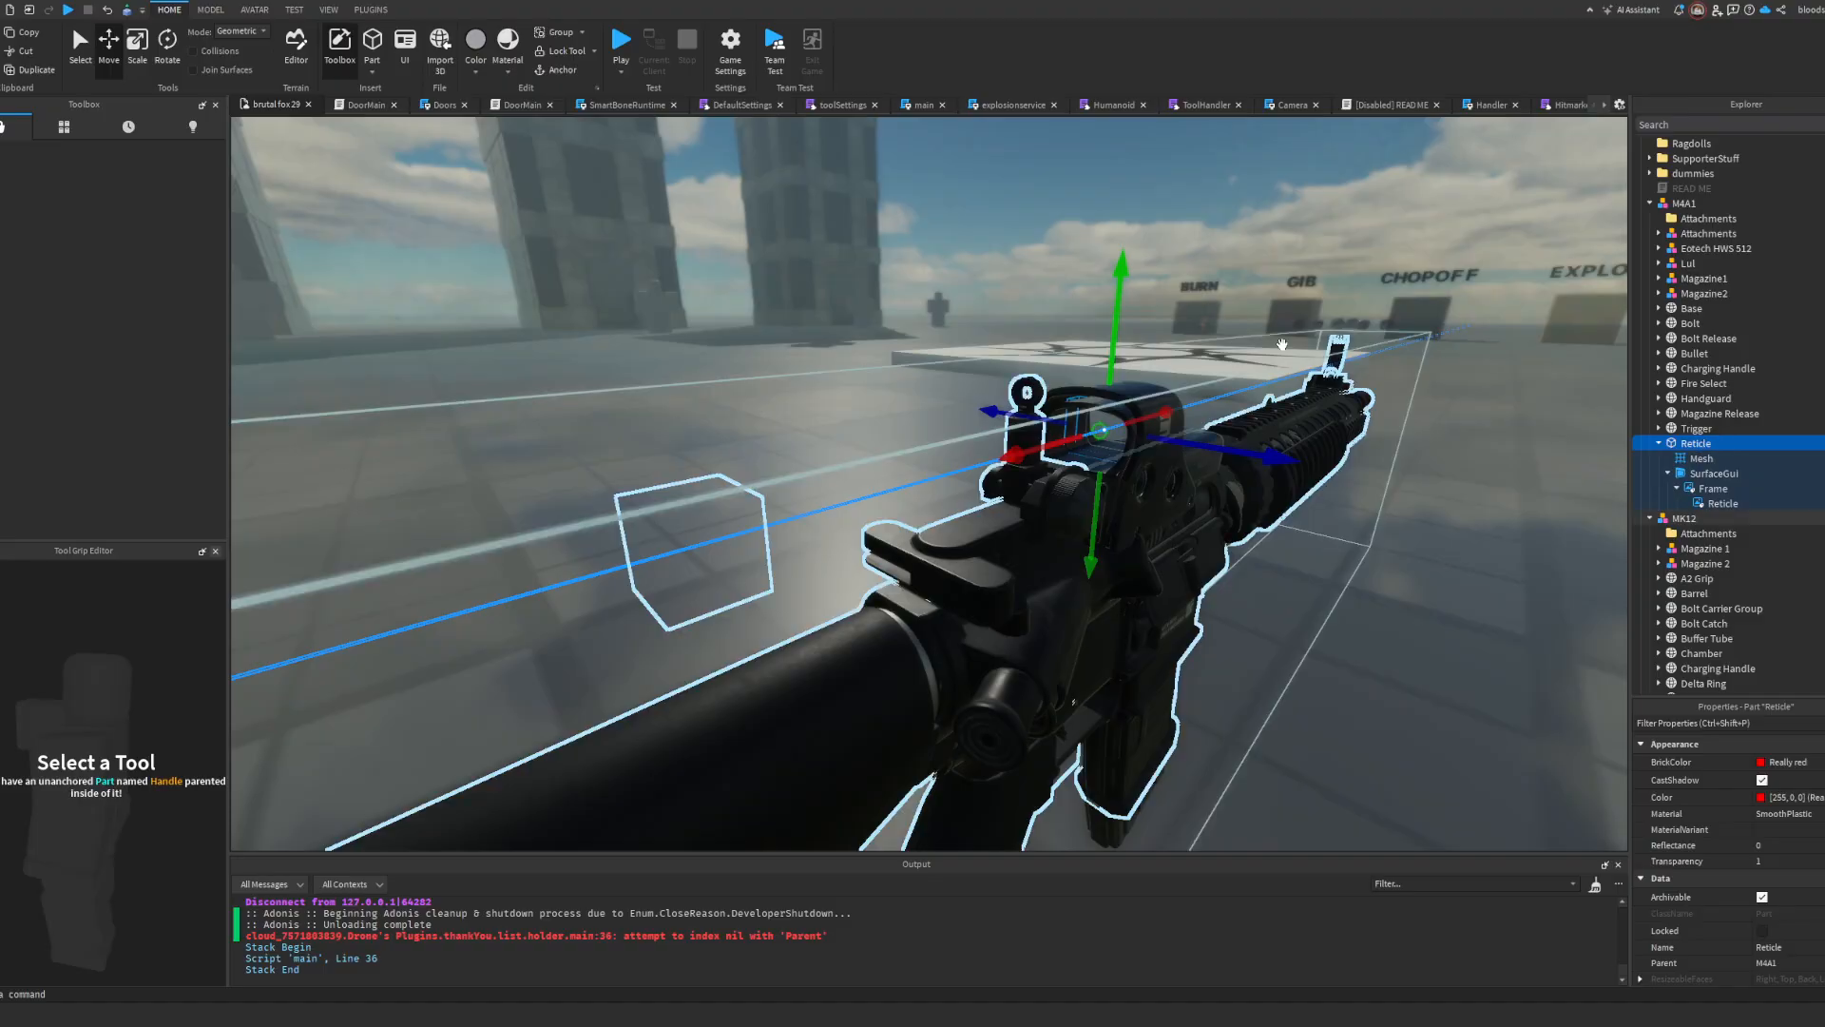
key("Delete")
key("a")
right_click_drag(1267, 362, 1267, 362)
key("a")
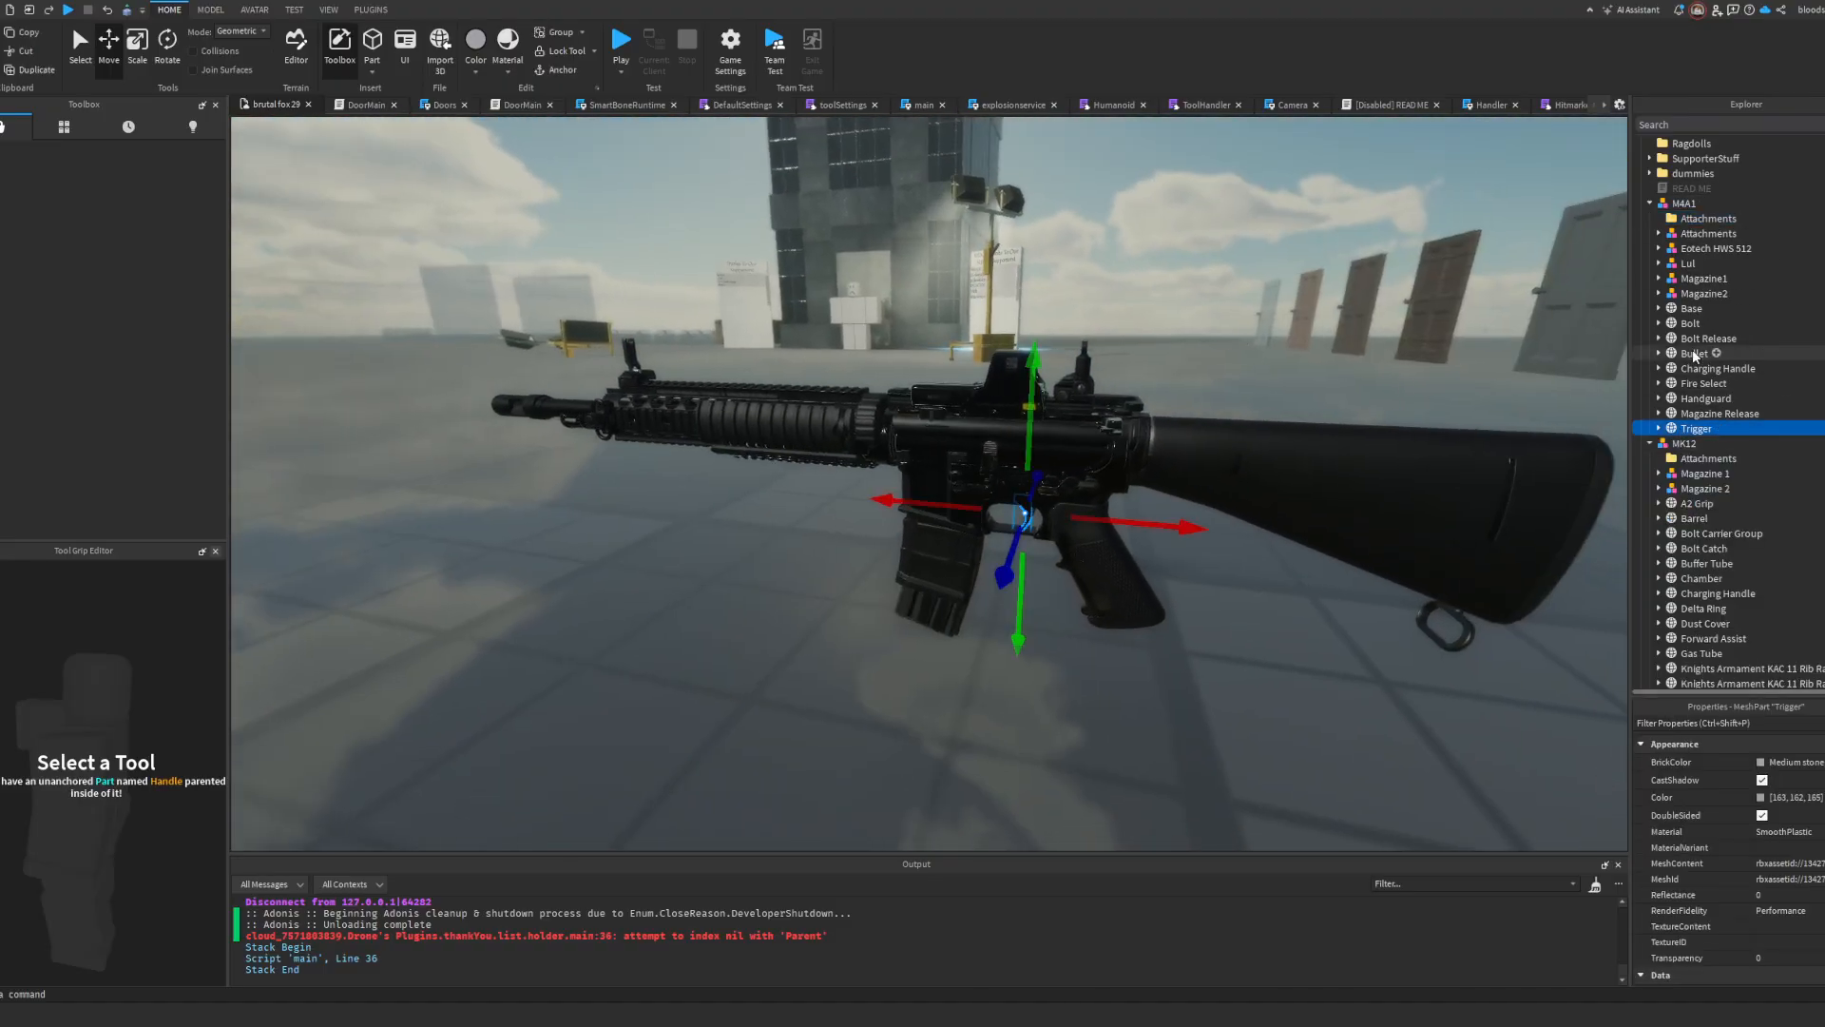
Step: Examine the M4A1's iron sight attachments, trigger and bolt, and compare them with the MK12's Bolt Carrier Group
scroll(1692, 350, "down", 1)
left_click(1659, 188)
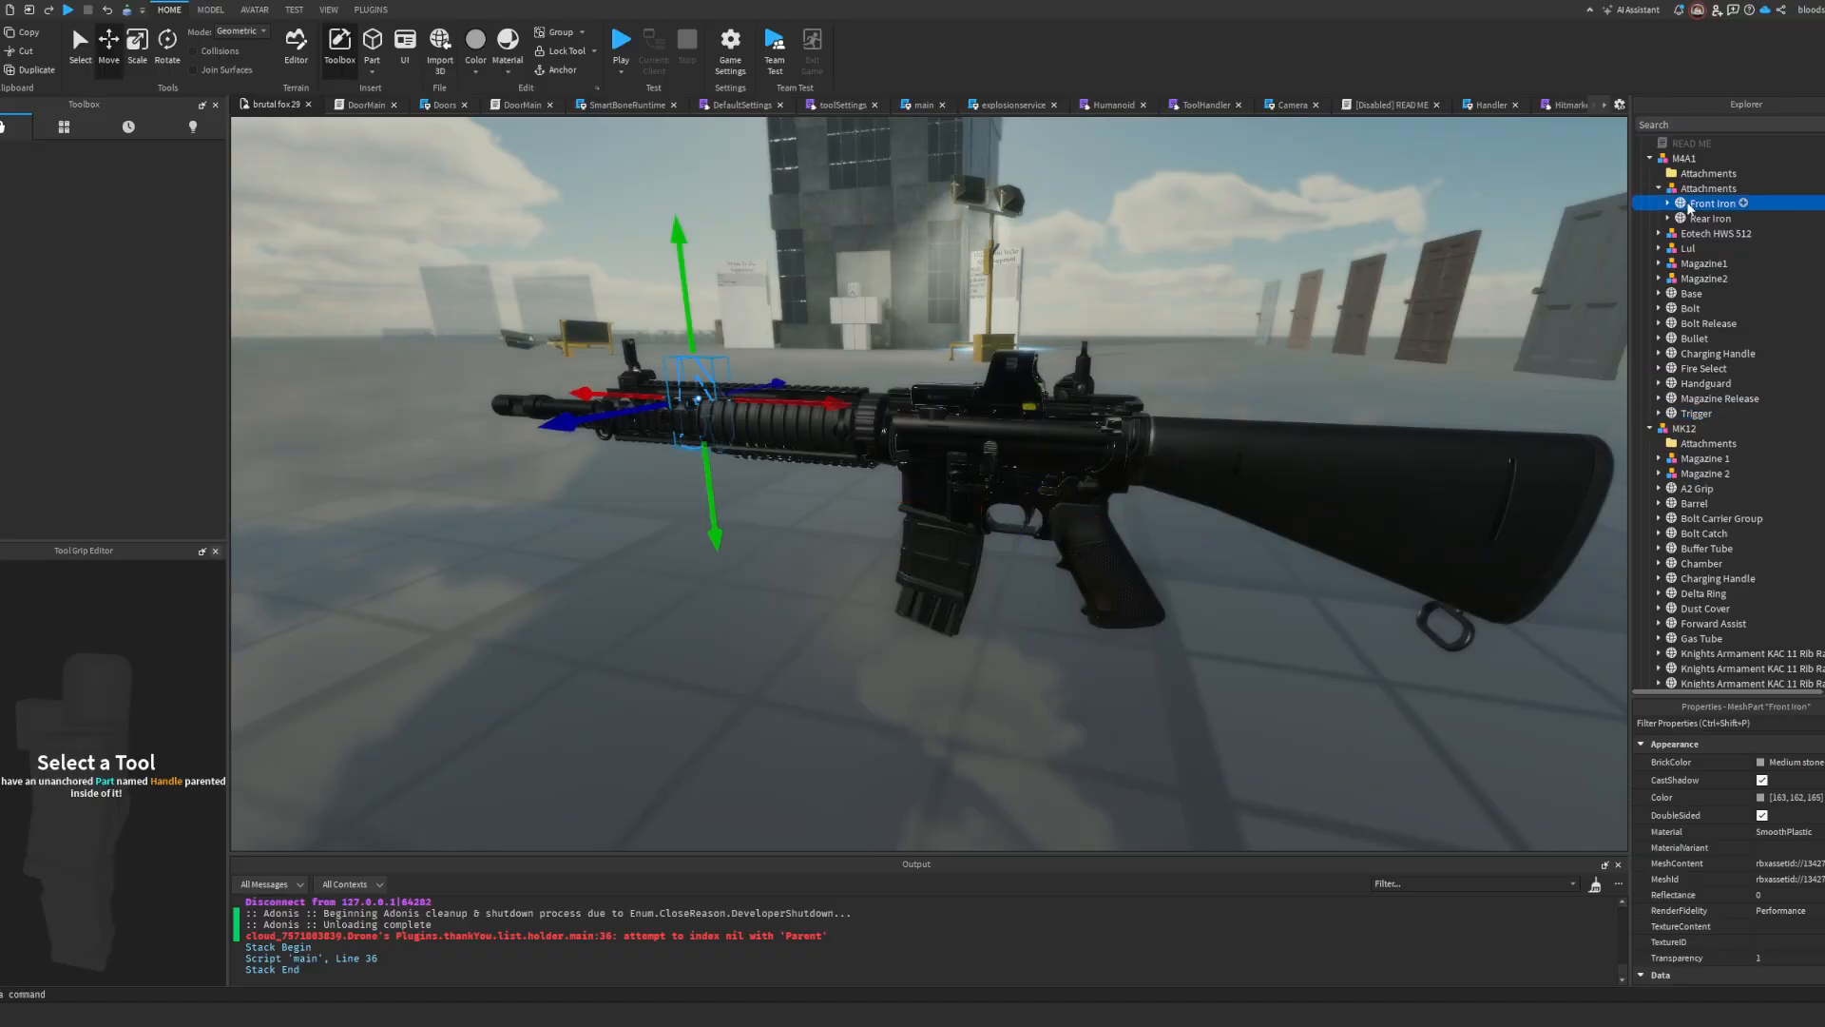
left_click(1694, 189)
left_click(1695, 413)
left_click(1690, 308)
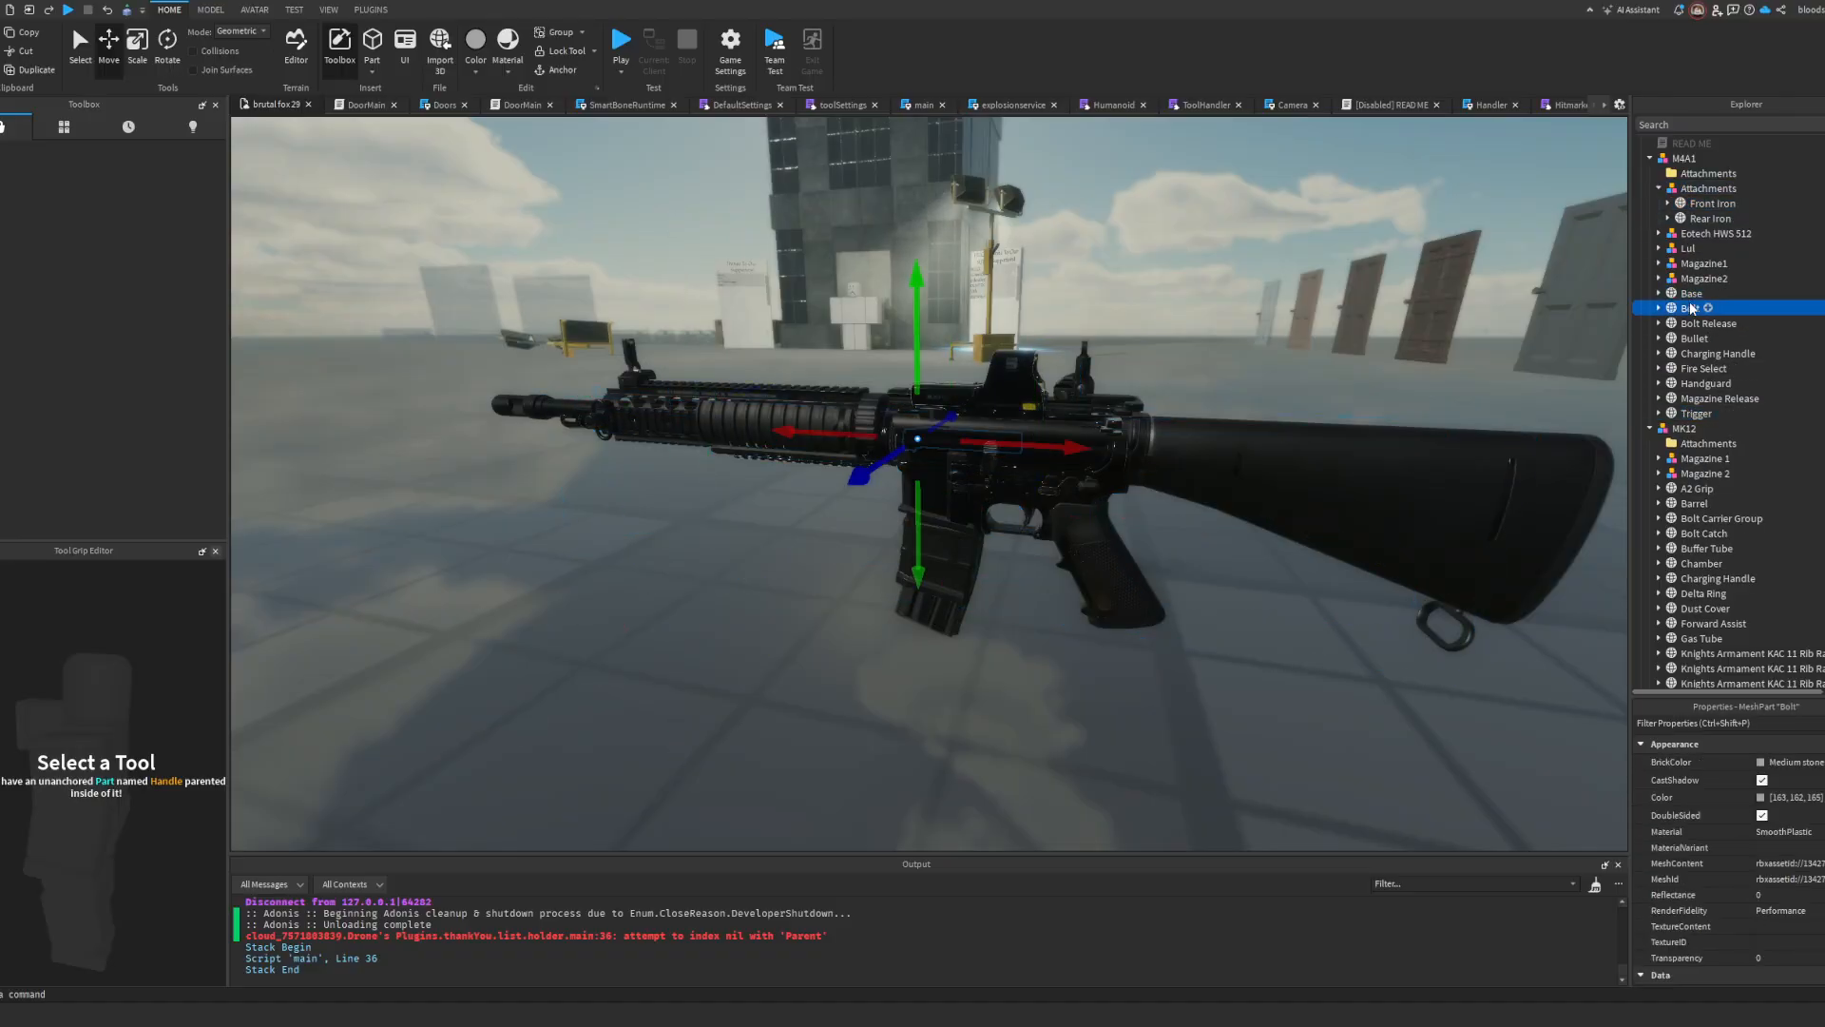
right_click_drag(1308, 418, 1263, 432)
scroll(1308, 416, "up", 4)
scroll(1308, 417, "down", 3)
scroll(1308, 417, "up", 1)
scroll(1308, 417, "down", 1)
scroll(1265, 431, "up", 4)
scroll(1264, 431, "down", 3)
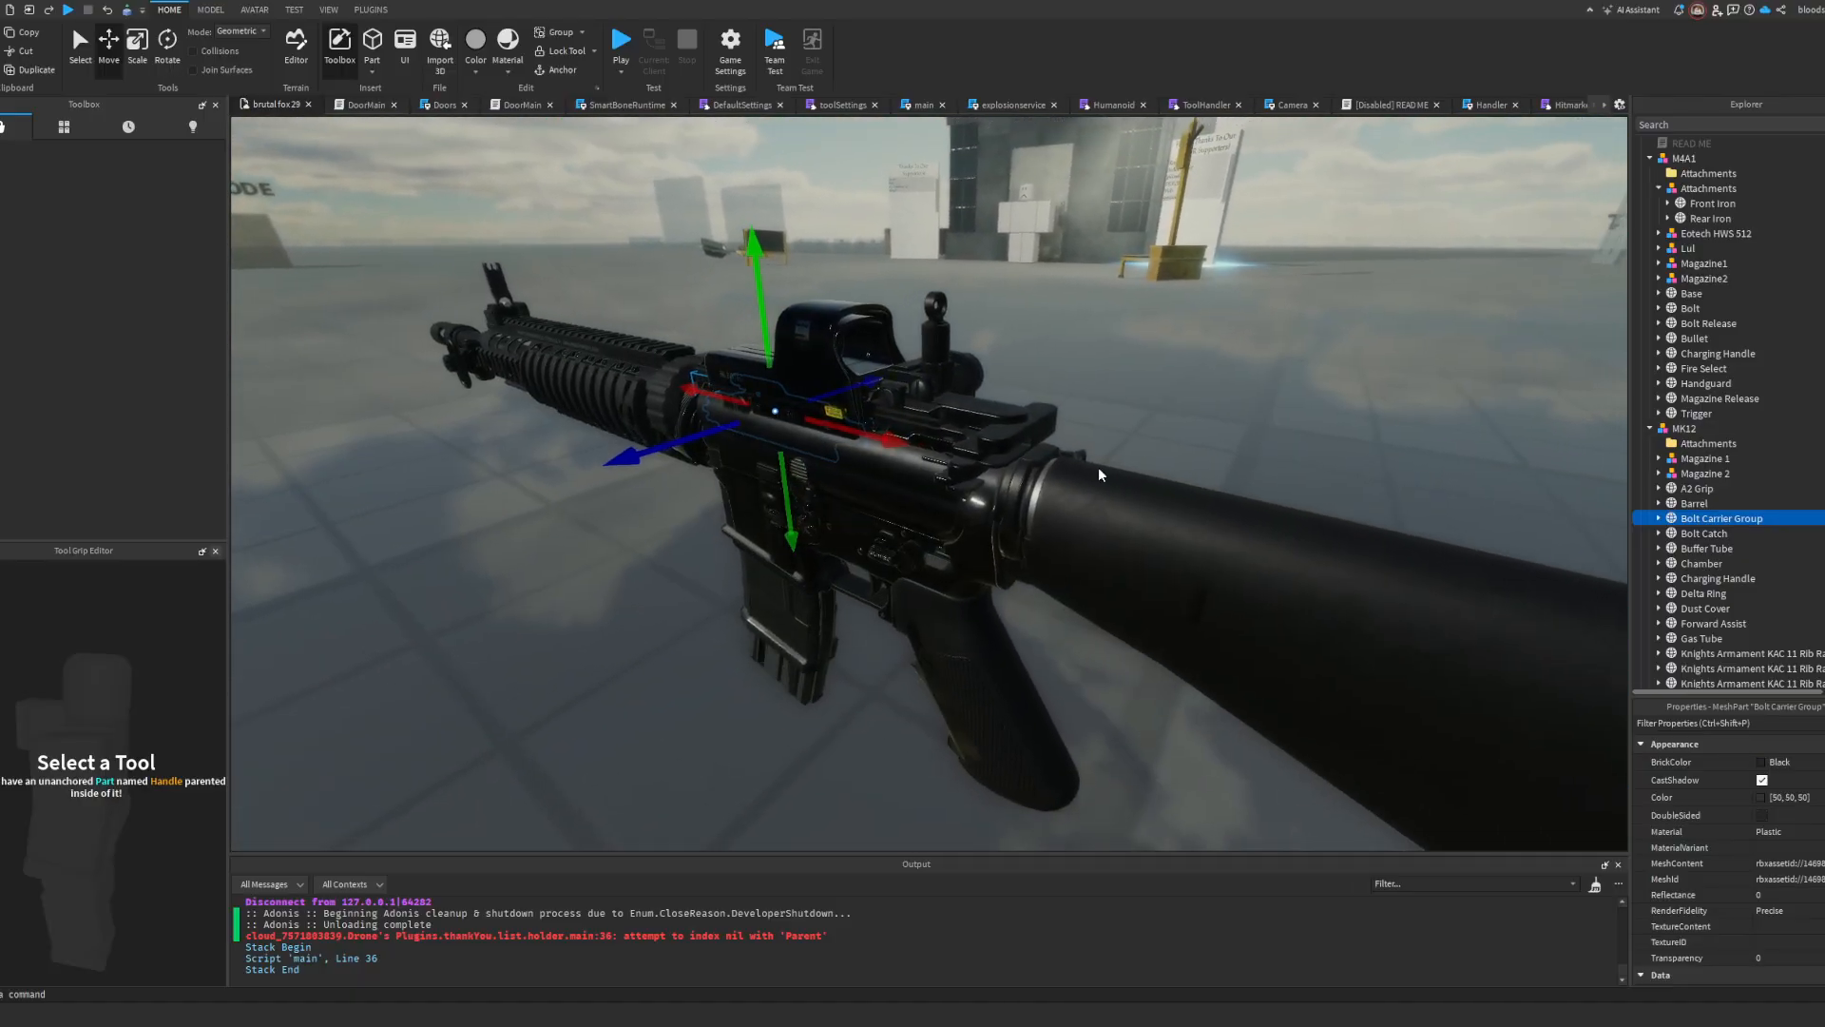
Step: Try naming the M4A1's charging handle Bolt, and restore its name to Charging Handle
left_click(965, 475, "alt")
right_click_drag(1119, 477, 1122, 479)
scroll(1812, 884, "down", 3)
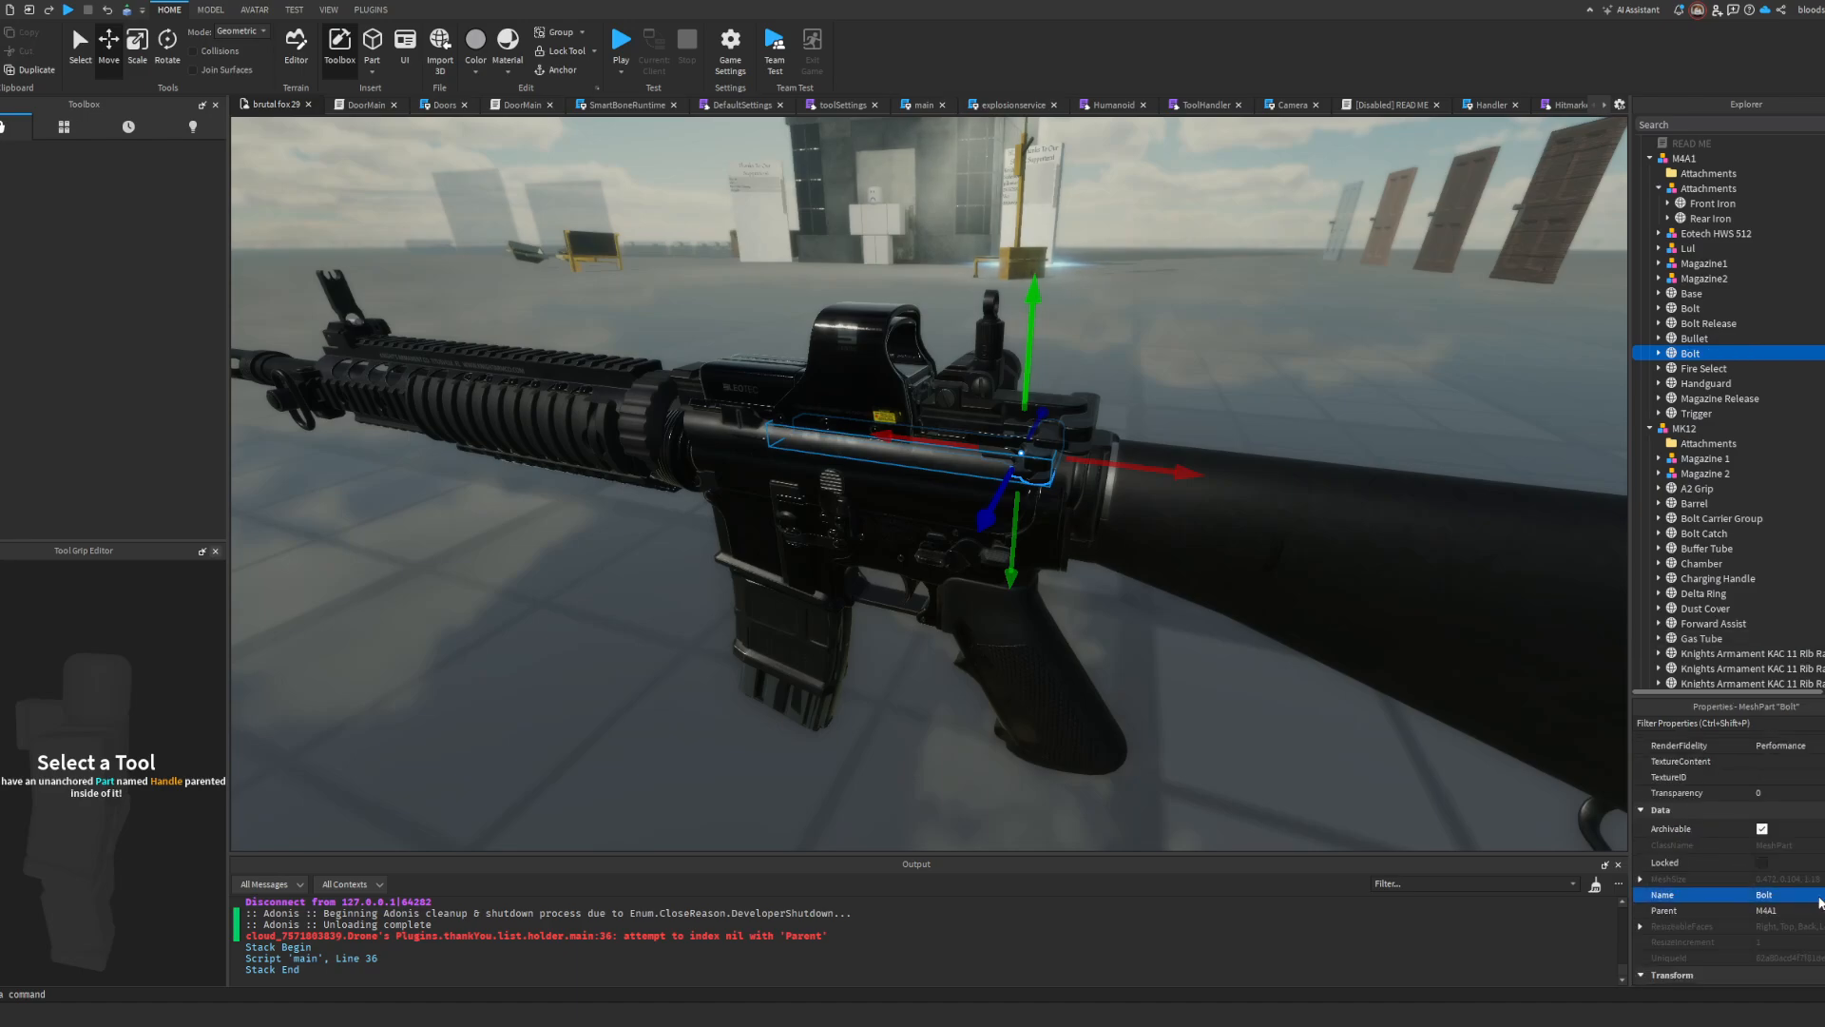
scroll(1704, 494, "up", 1)
scroll(1706, 494, "down", 1)
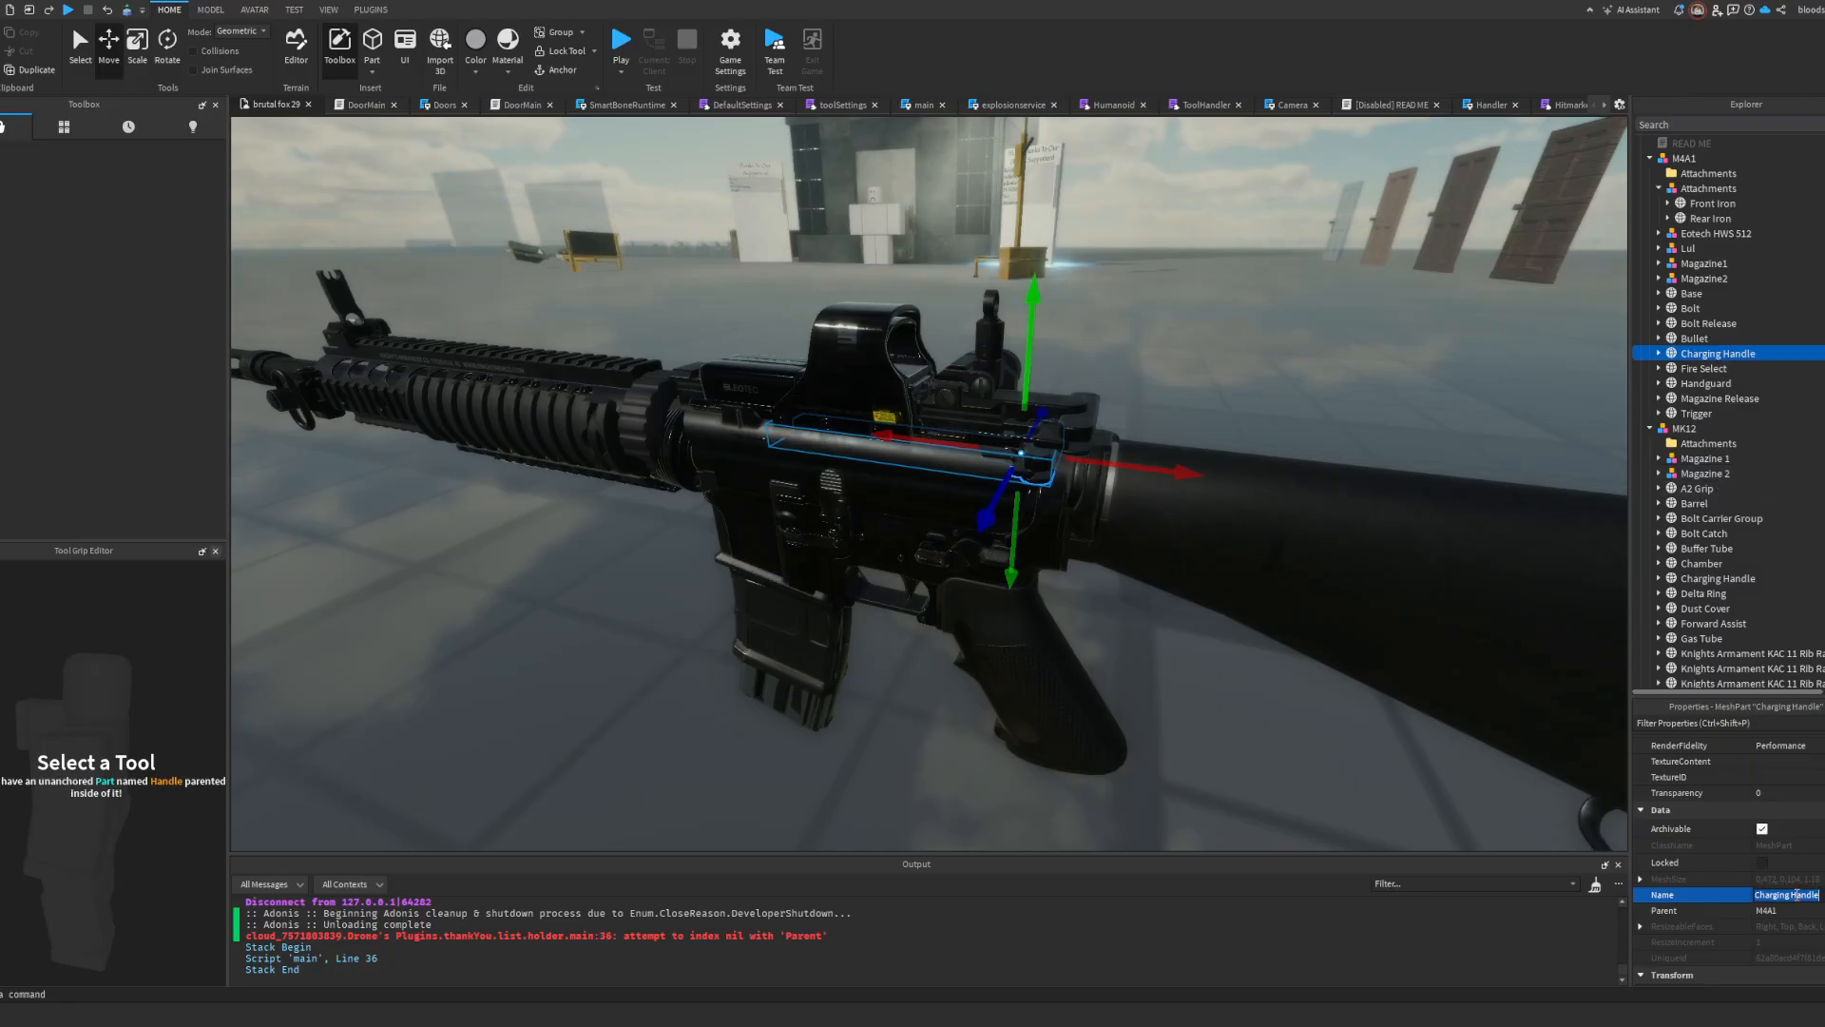
Step: Select the MK12 model and examine its Charging Handle part and that part's name
left_click(1697, 489)
scroll(1706, 549, "down", 1)
left_click(1689, 385)
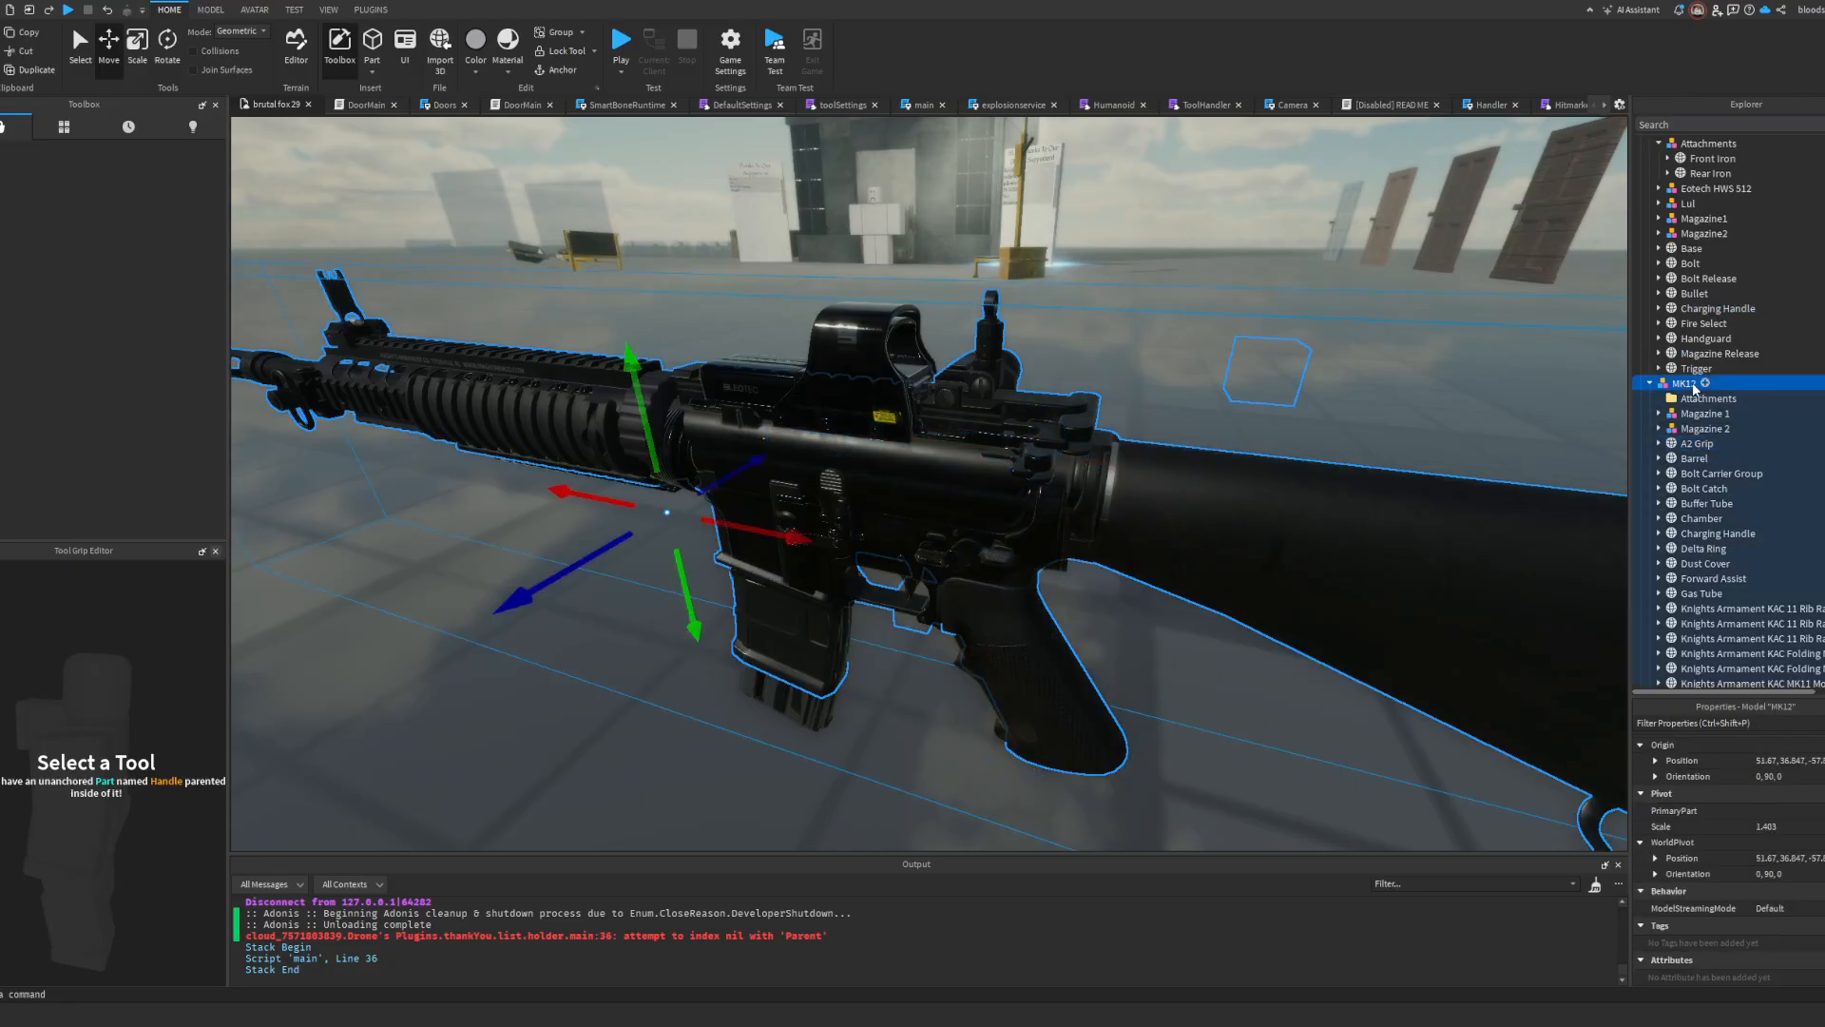
right_click_drag(1355, 382, 1312, 395)
left_click(1067, 430, "alt")
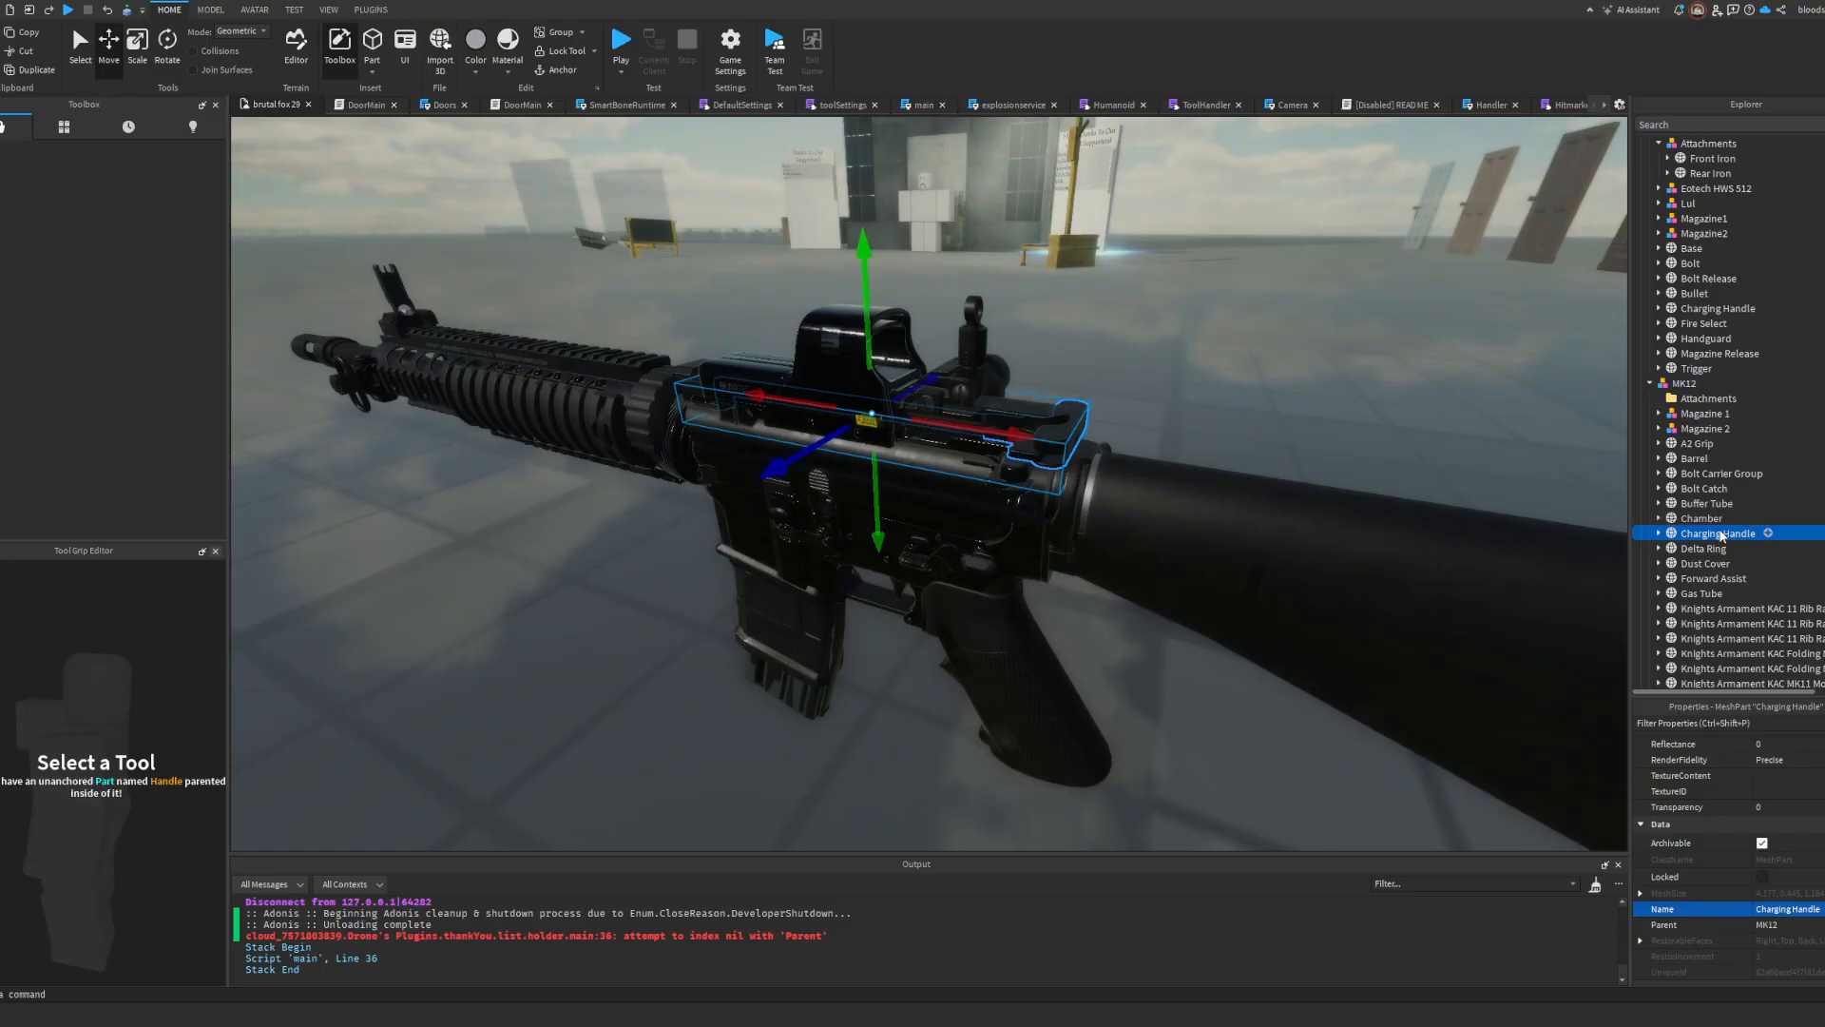
scroll(1296, 424, "down", 3)
right_click_drag(1407, 433, 1210, 452)
scroll(1210, 453, "up", 3)
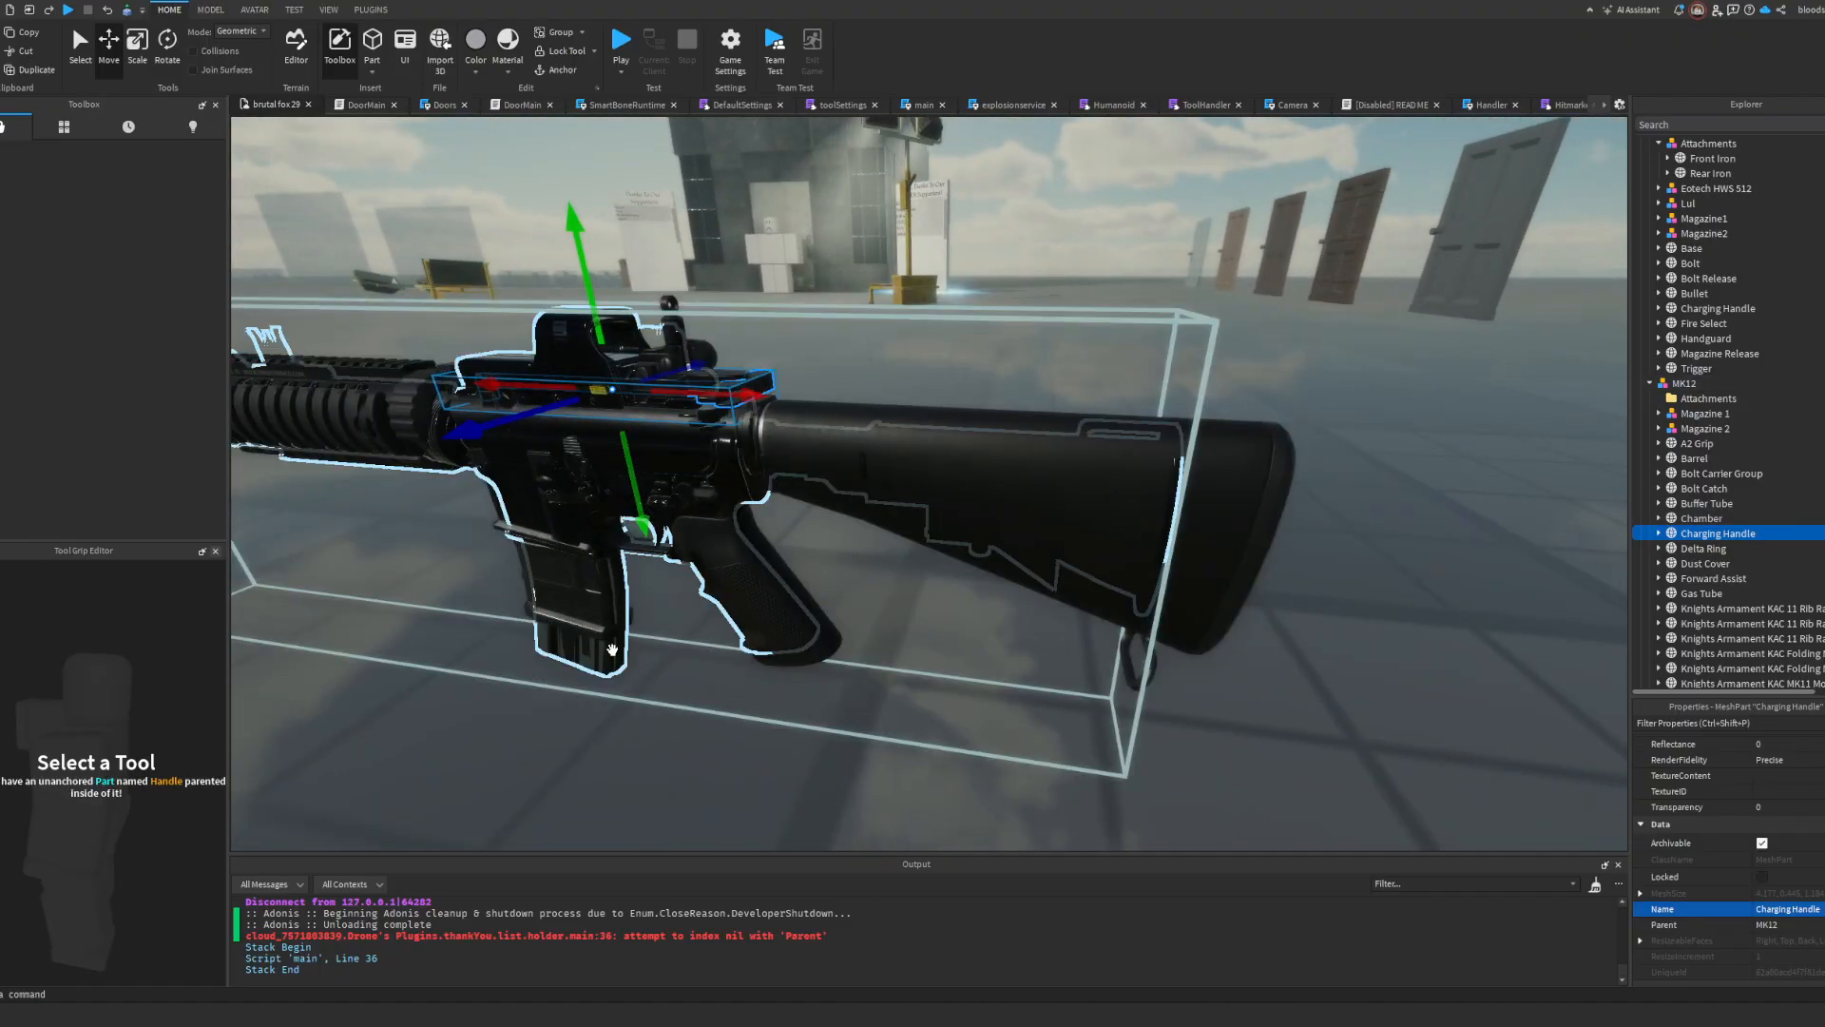
Step: Move the whole MK12 model away from the M4A1 so the two rifles stand apart
left_click(612, 650)
right_click_drag(612, 650, 623, 647)
left_click(921, 472)
right_click_drag(1397, 468, 1454, 513)
scroll(1455, 513, "down", 3)
scroll(1454, 513, "up", 2)
left_click_drag(996, 442, 1165, 722)
scroll(1027, 501, "down", 3)
scroll(1100, 660, "up", 3)
right_click_drag(1166, 722, 1169, 747)
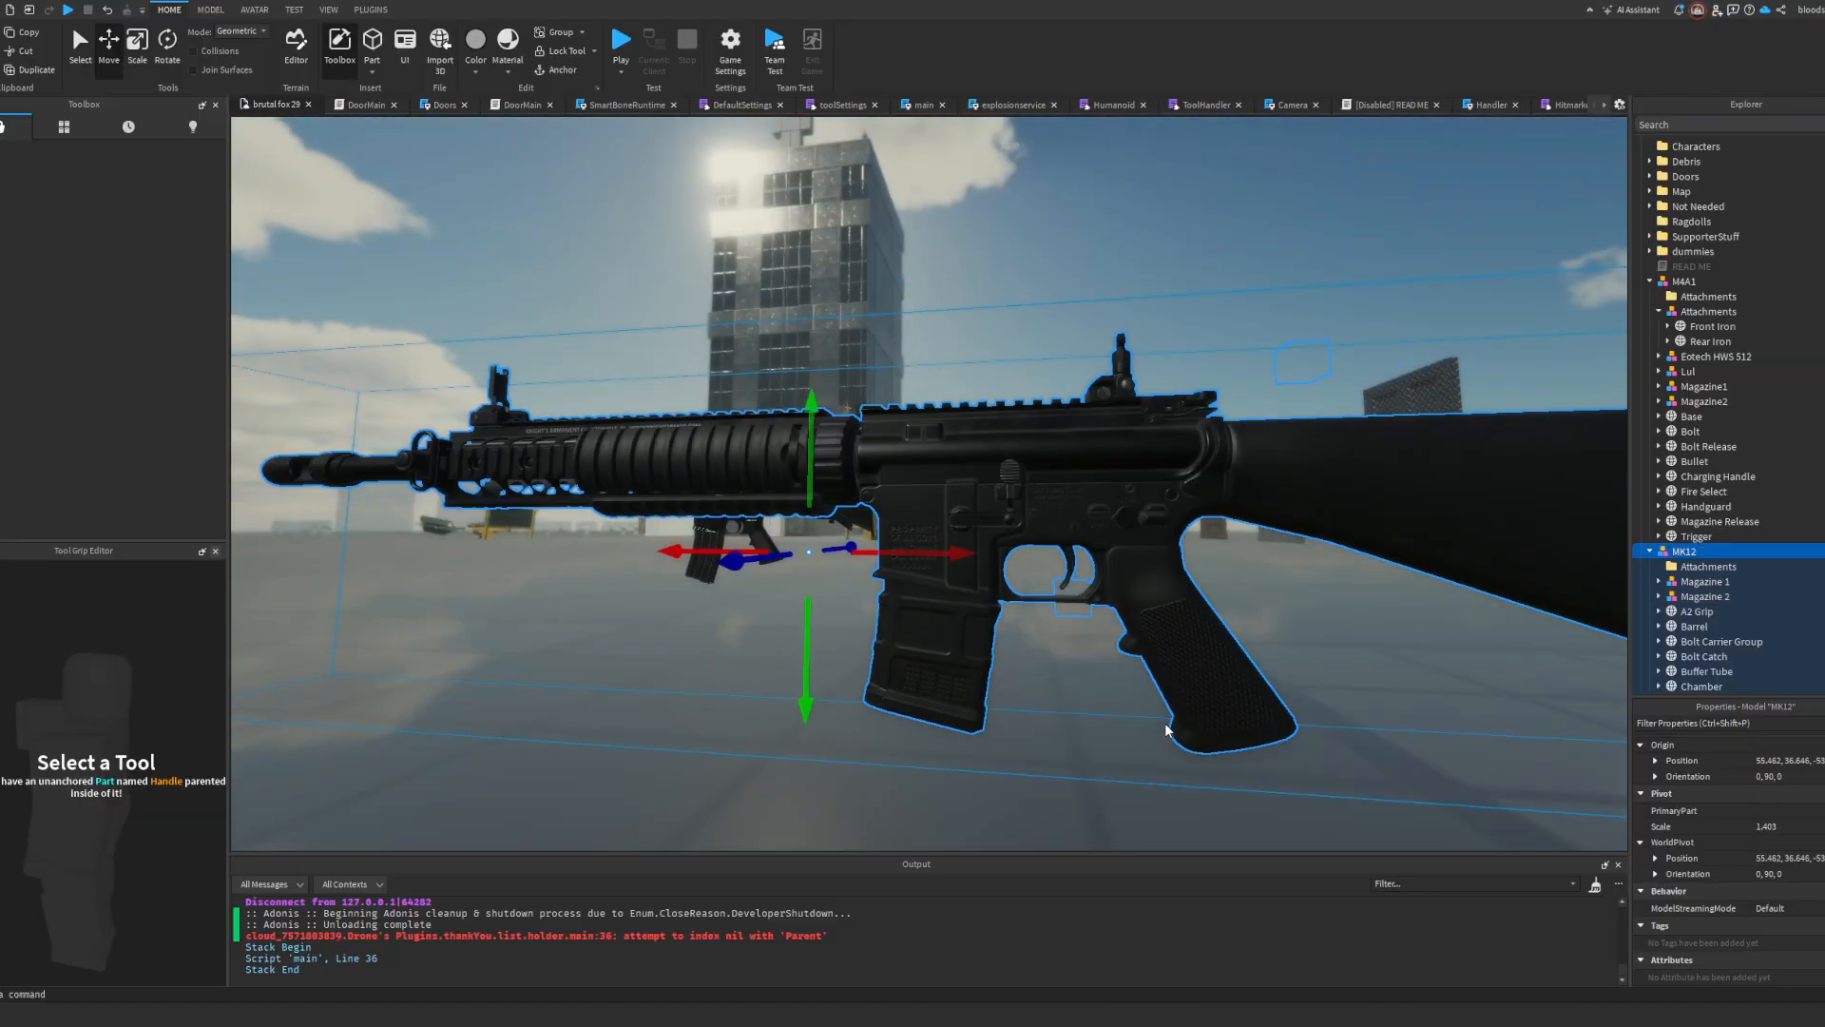
Step: Inspect the MK12's joints with the RigEdit plugin and delete the reference M4A1 model
left_click(373, 10)
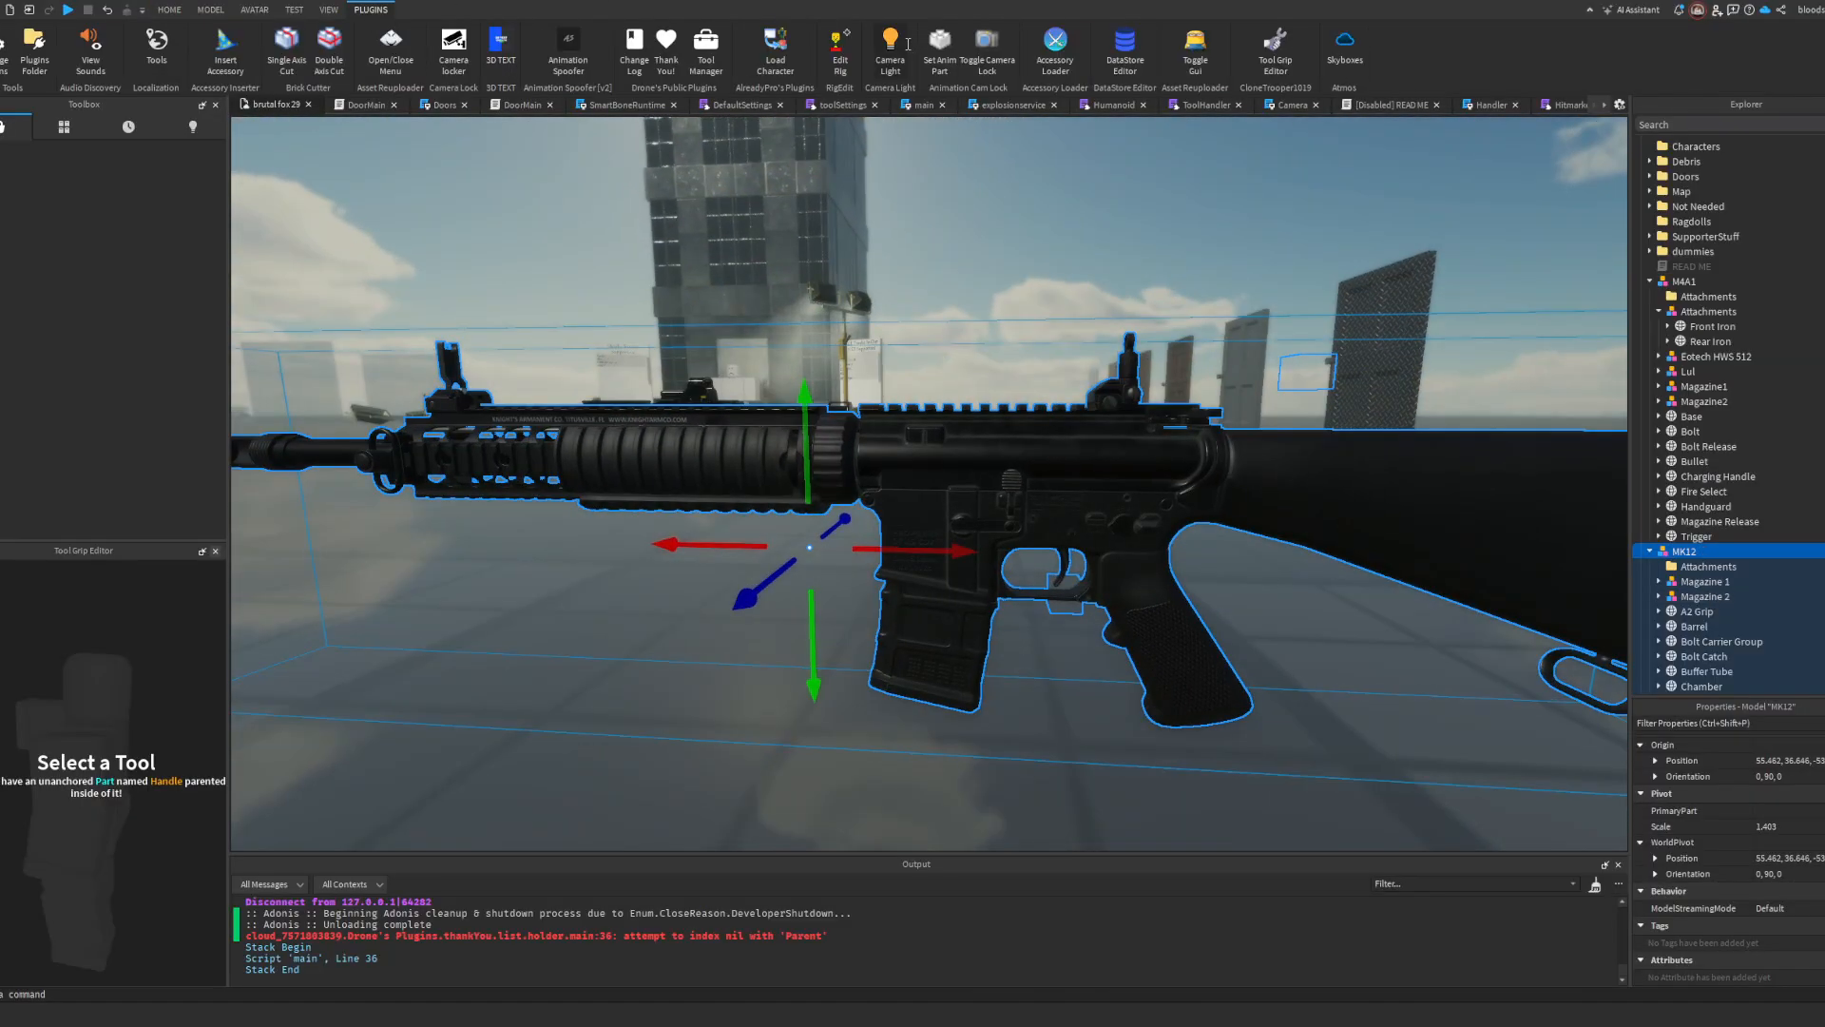
left_click(835, 42)
right_click_drag(996, 344, 1105, 290)
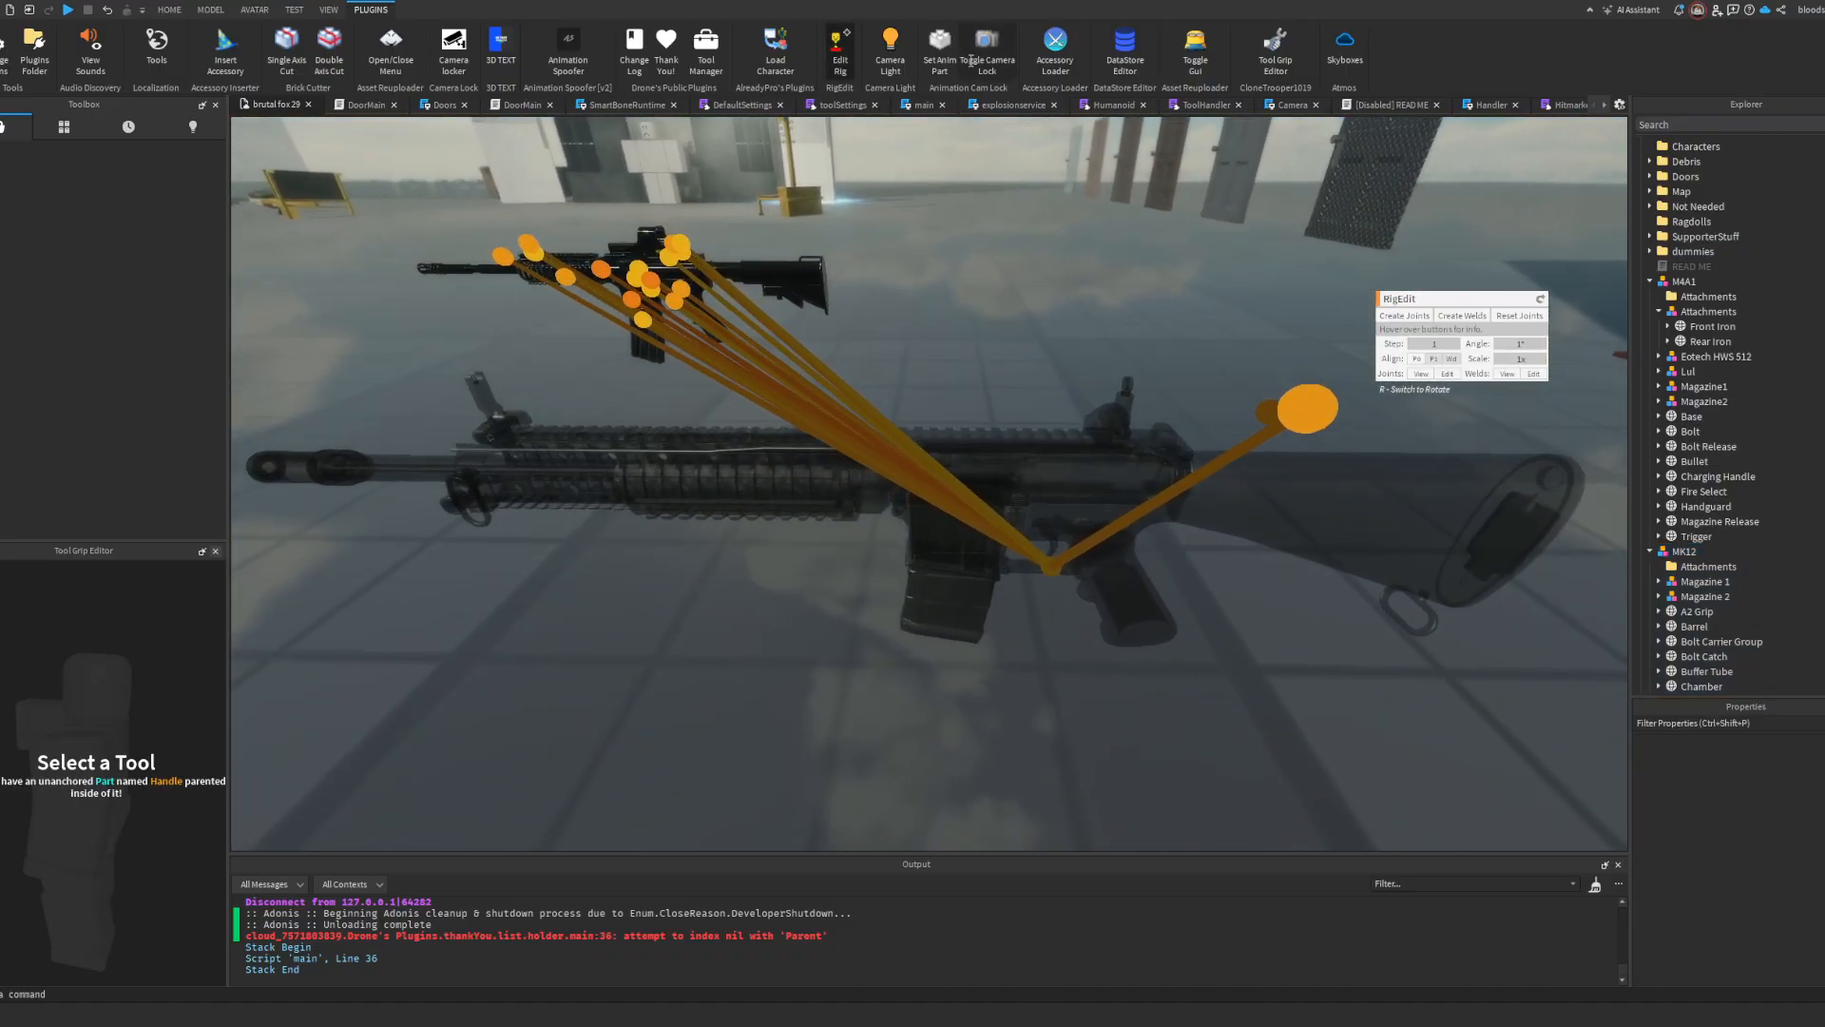
left_click(700, 285)
key("Delete")
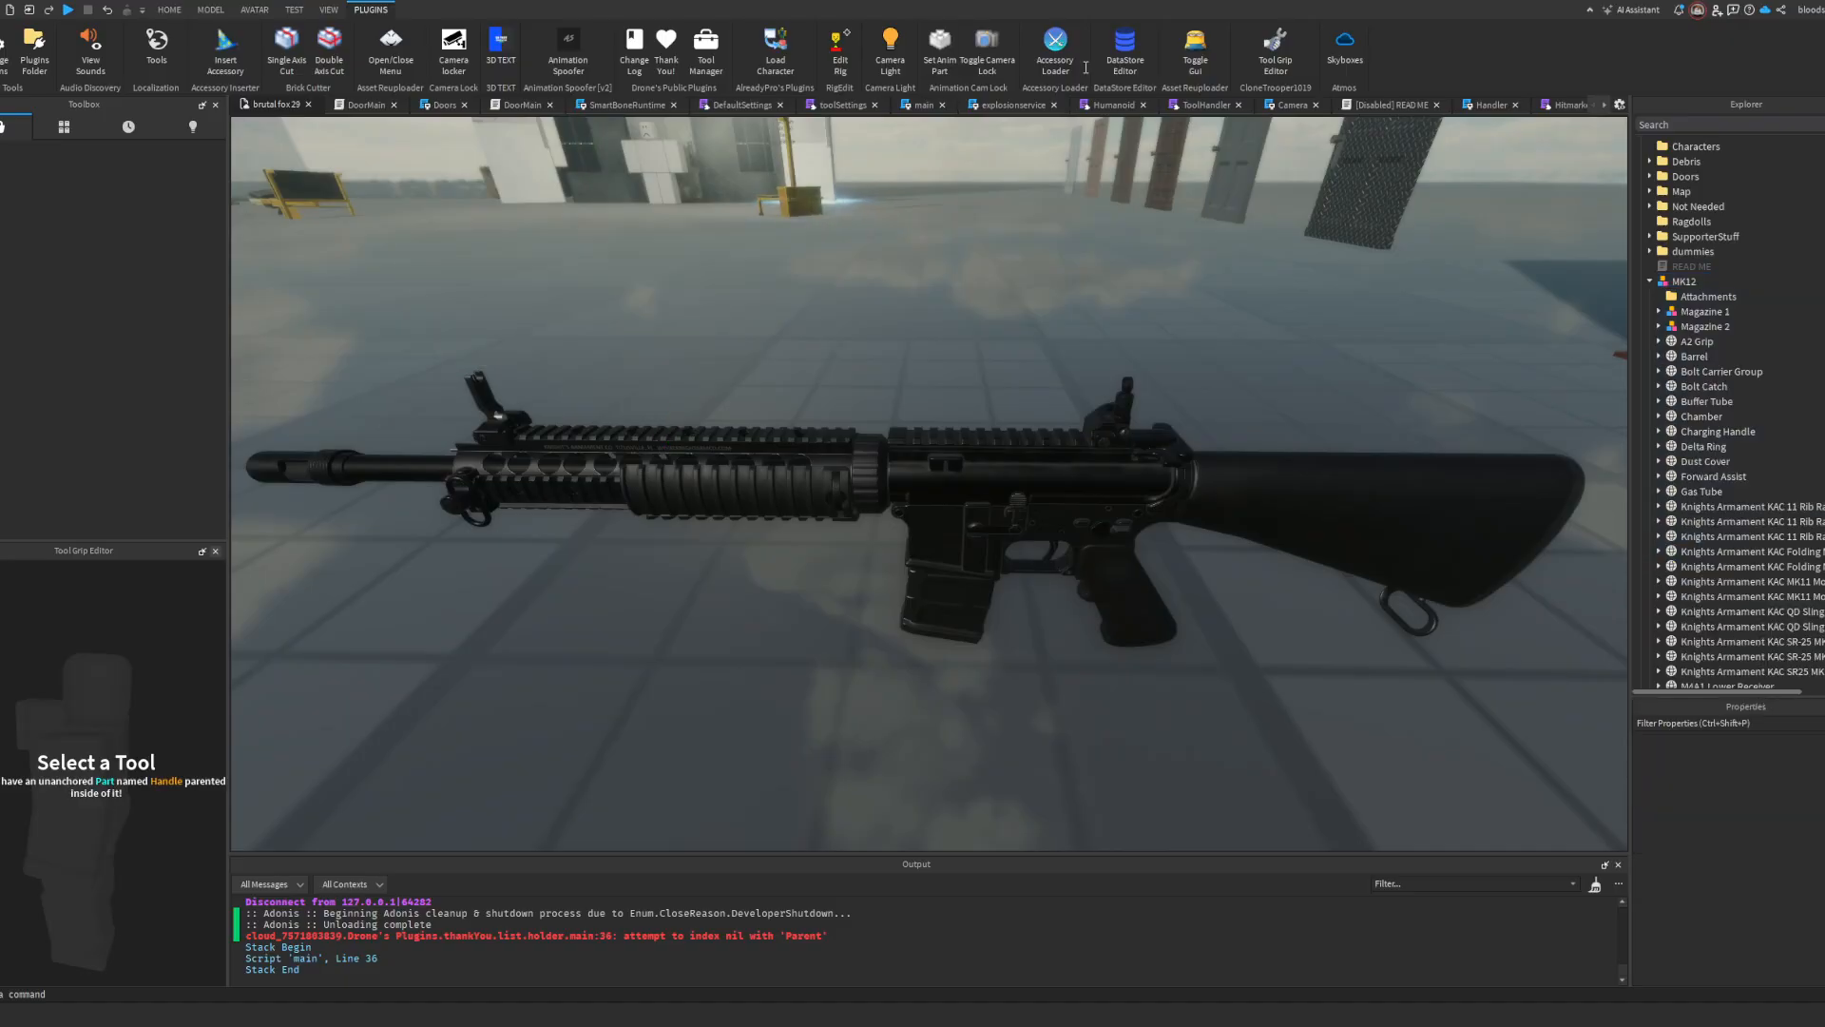
Step: Restart RigEdit and choose the MK12 as the model to rig
left_click(843, 65)
left_click(1095, 478)
right_click_drag(1078, 456, 1078, 456)
scroll(1758, 379, "up", 3)
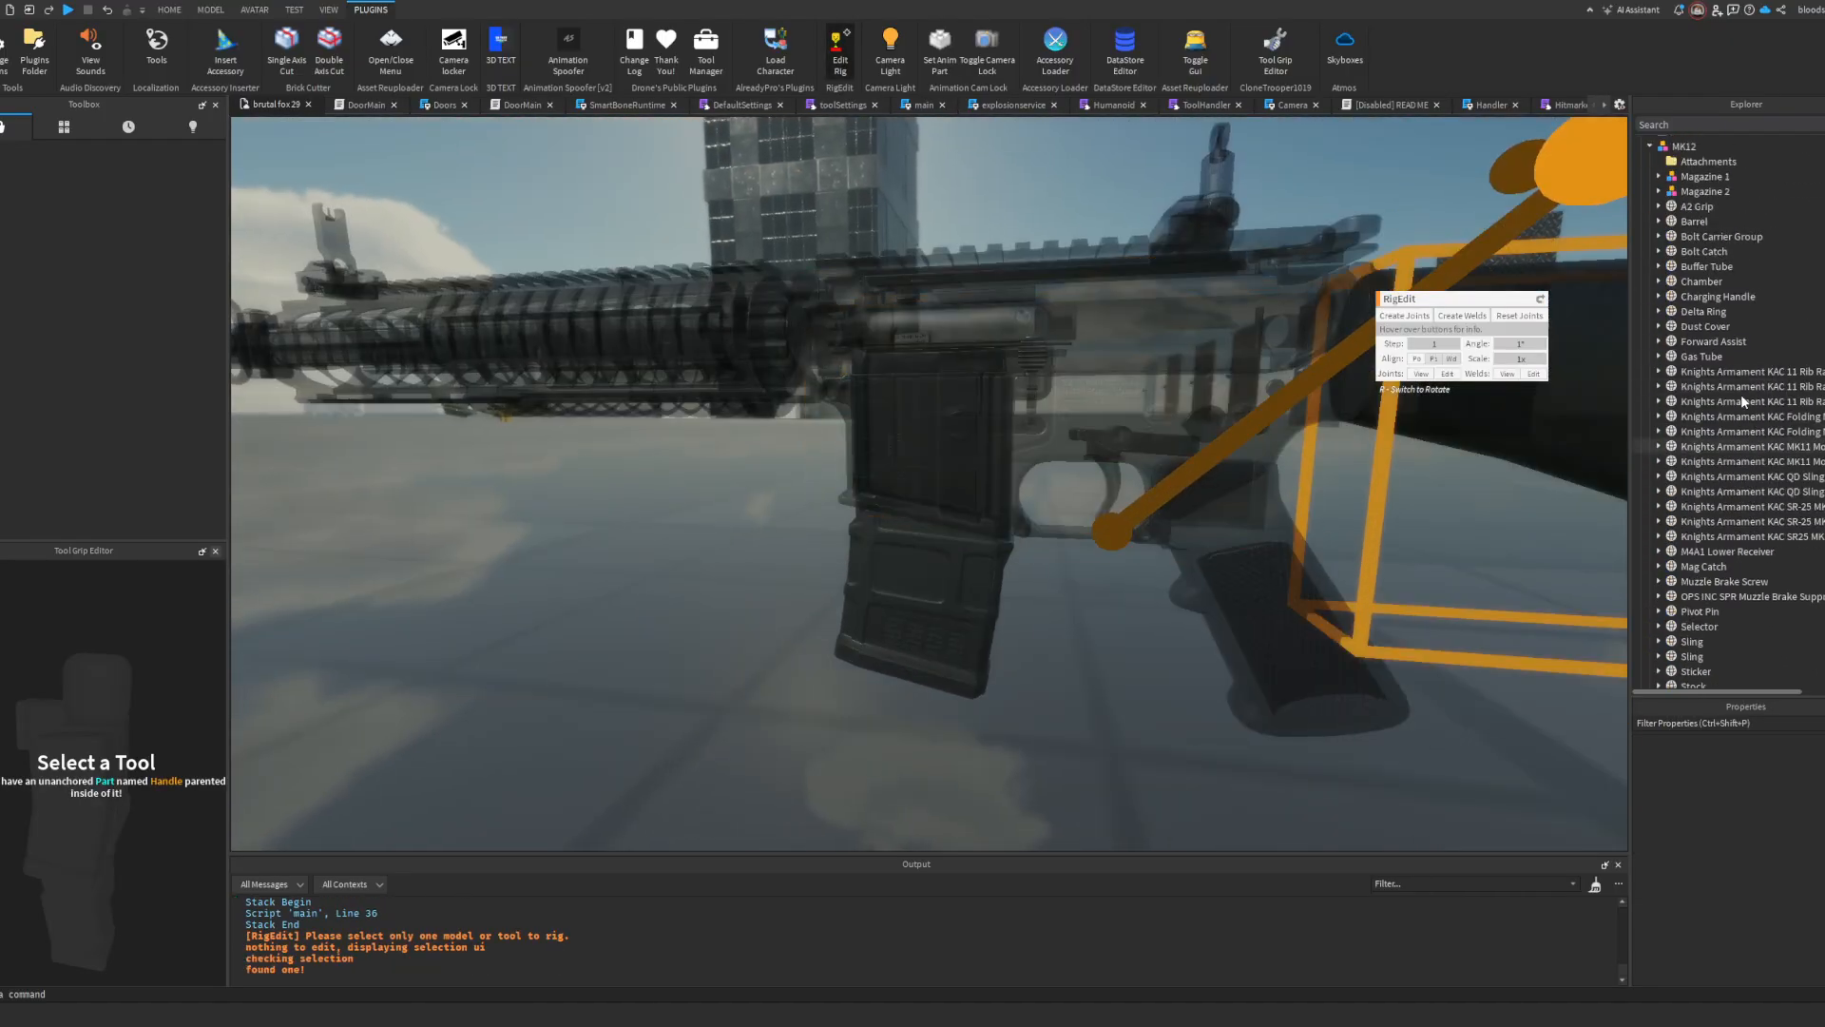
Step: Select the MK12's RootPart first, and add its other parts to the selection up through the Barrel
left_click(1701, 338)
scroll(1708, 428, "down", 10)
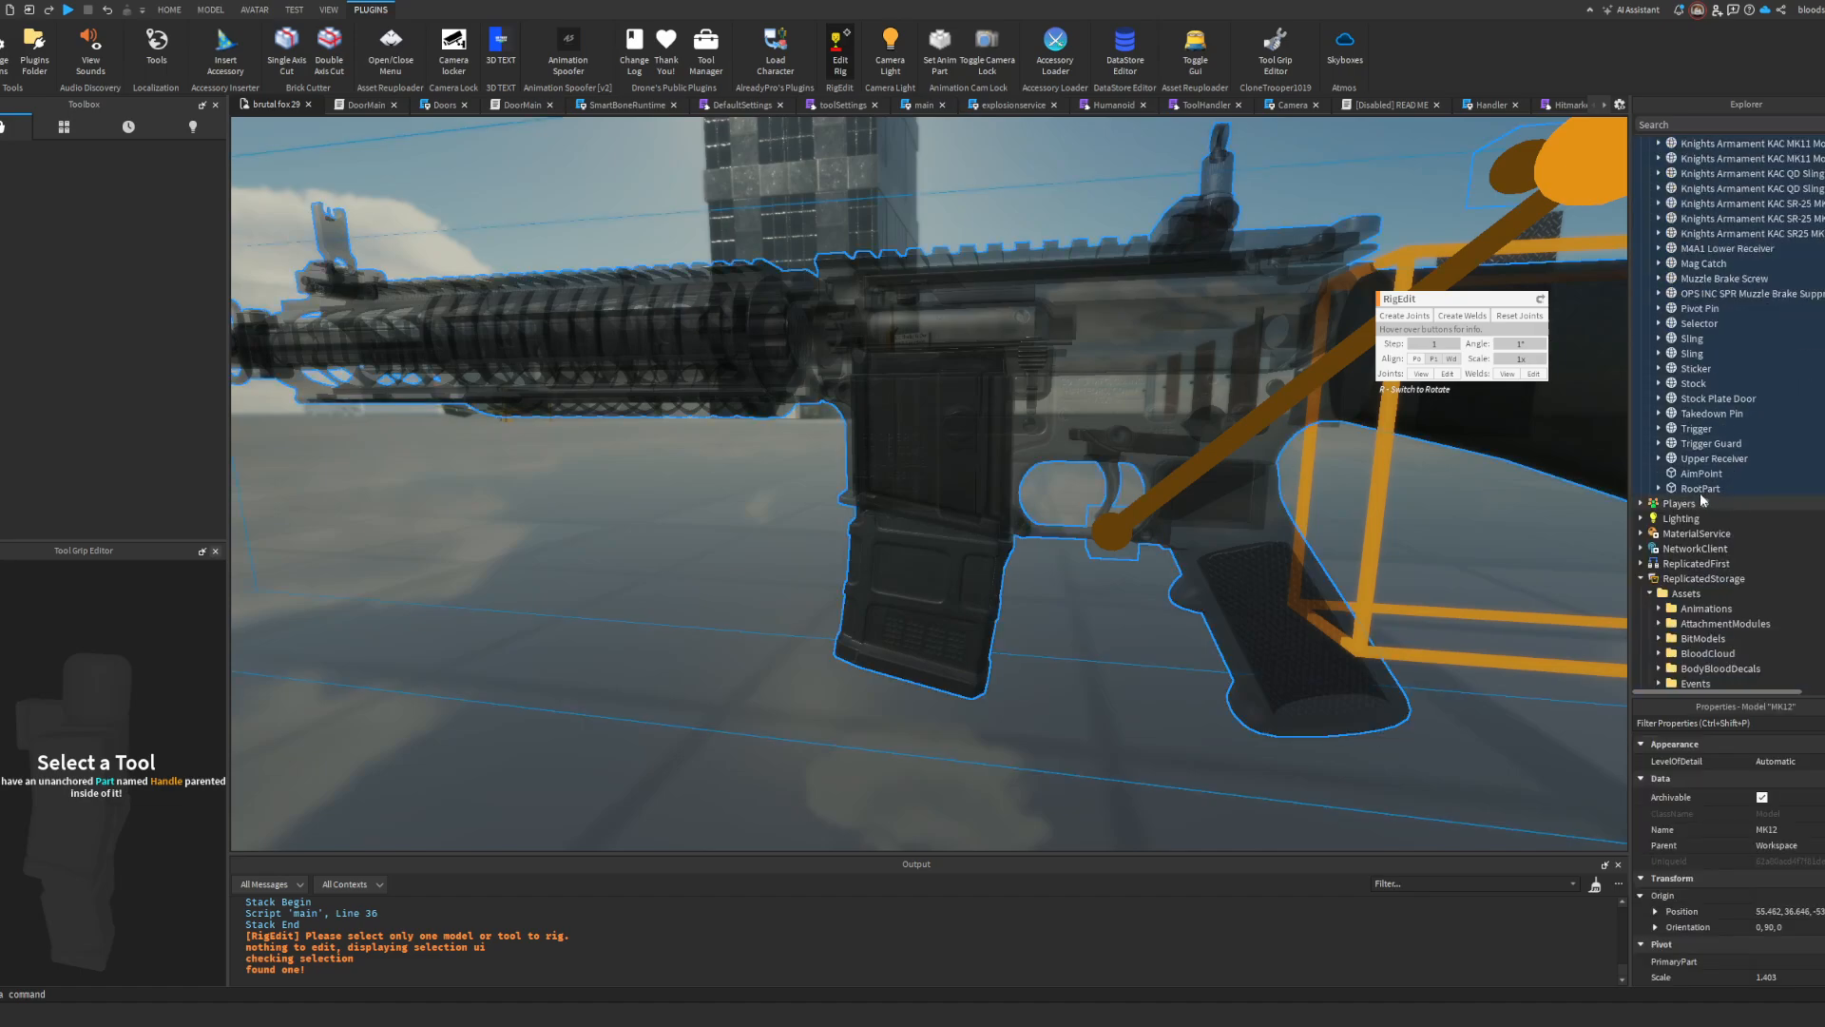
left_click(1708, 487)
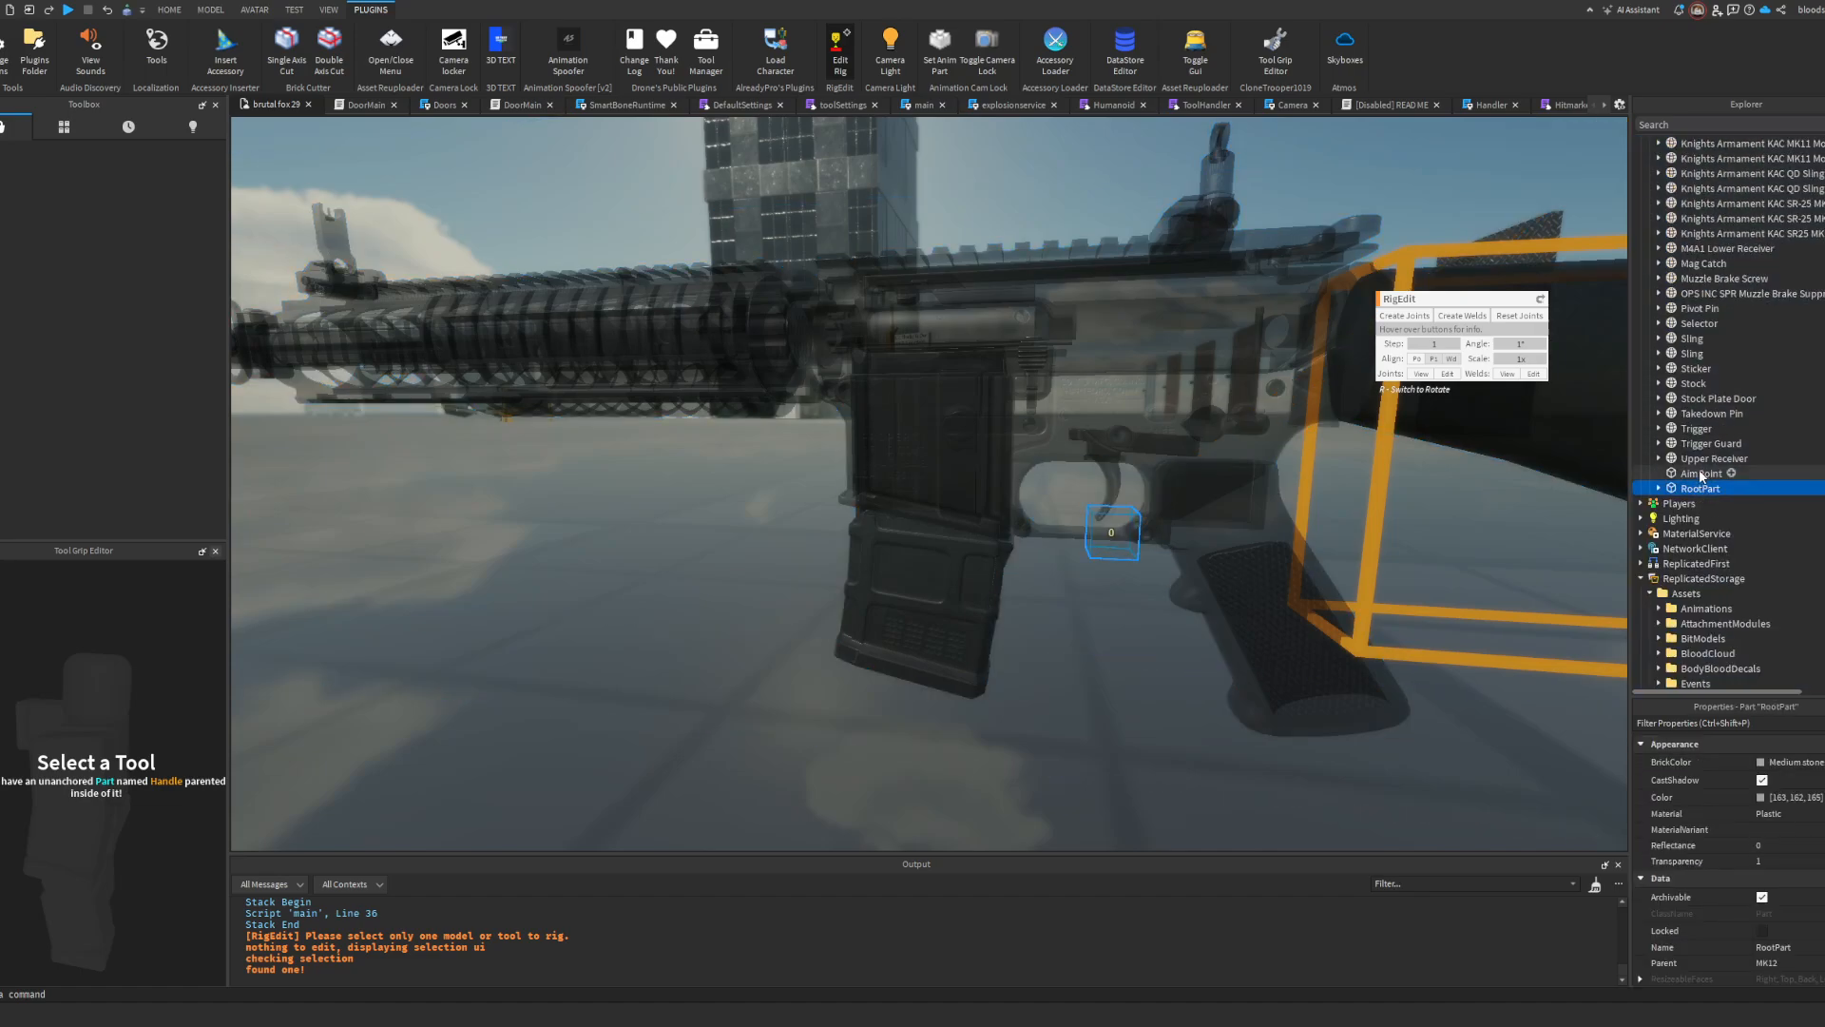
left_click(1688, 444, "shift")
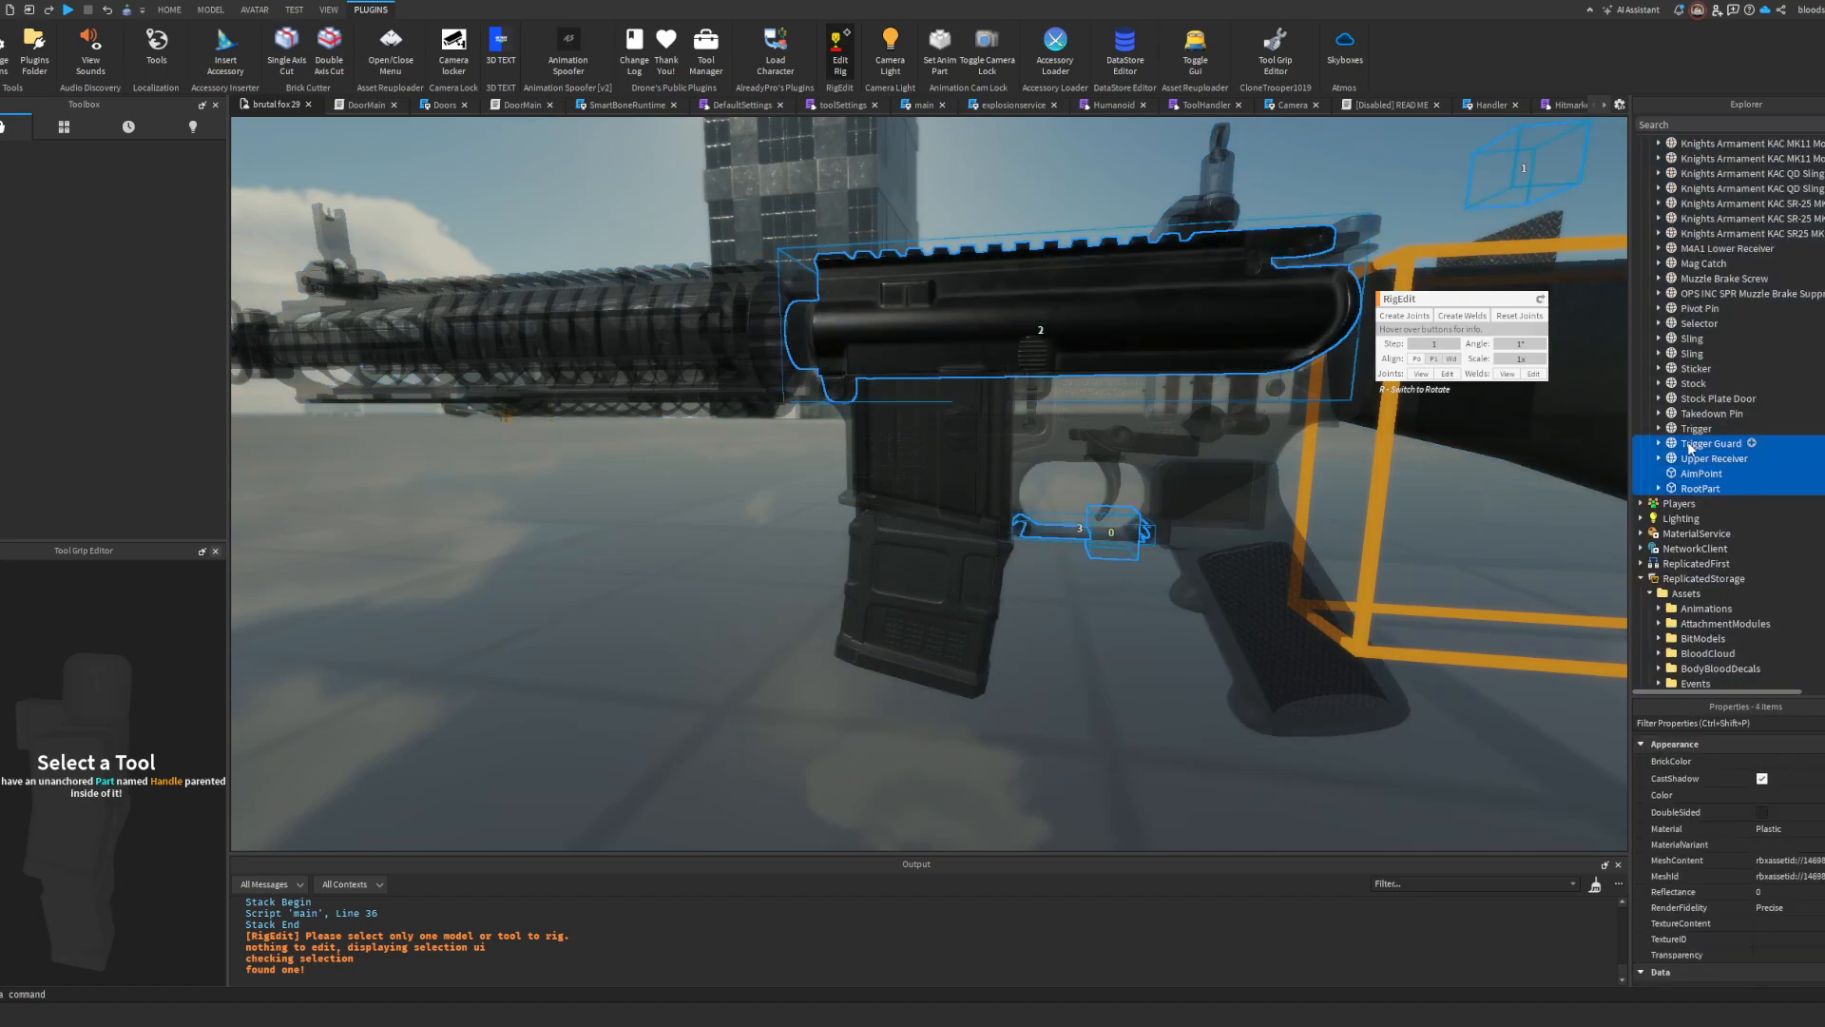
left_click(1688, 369, "shift")
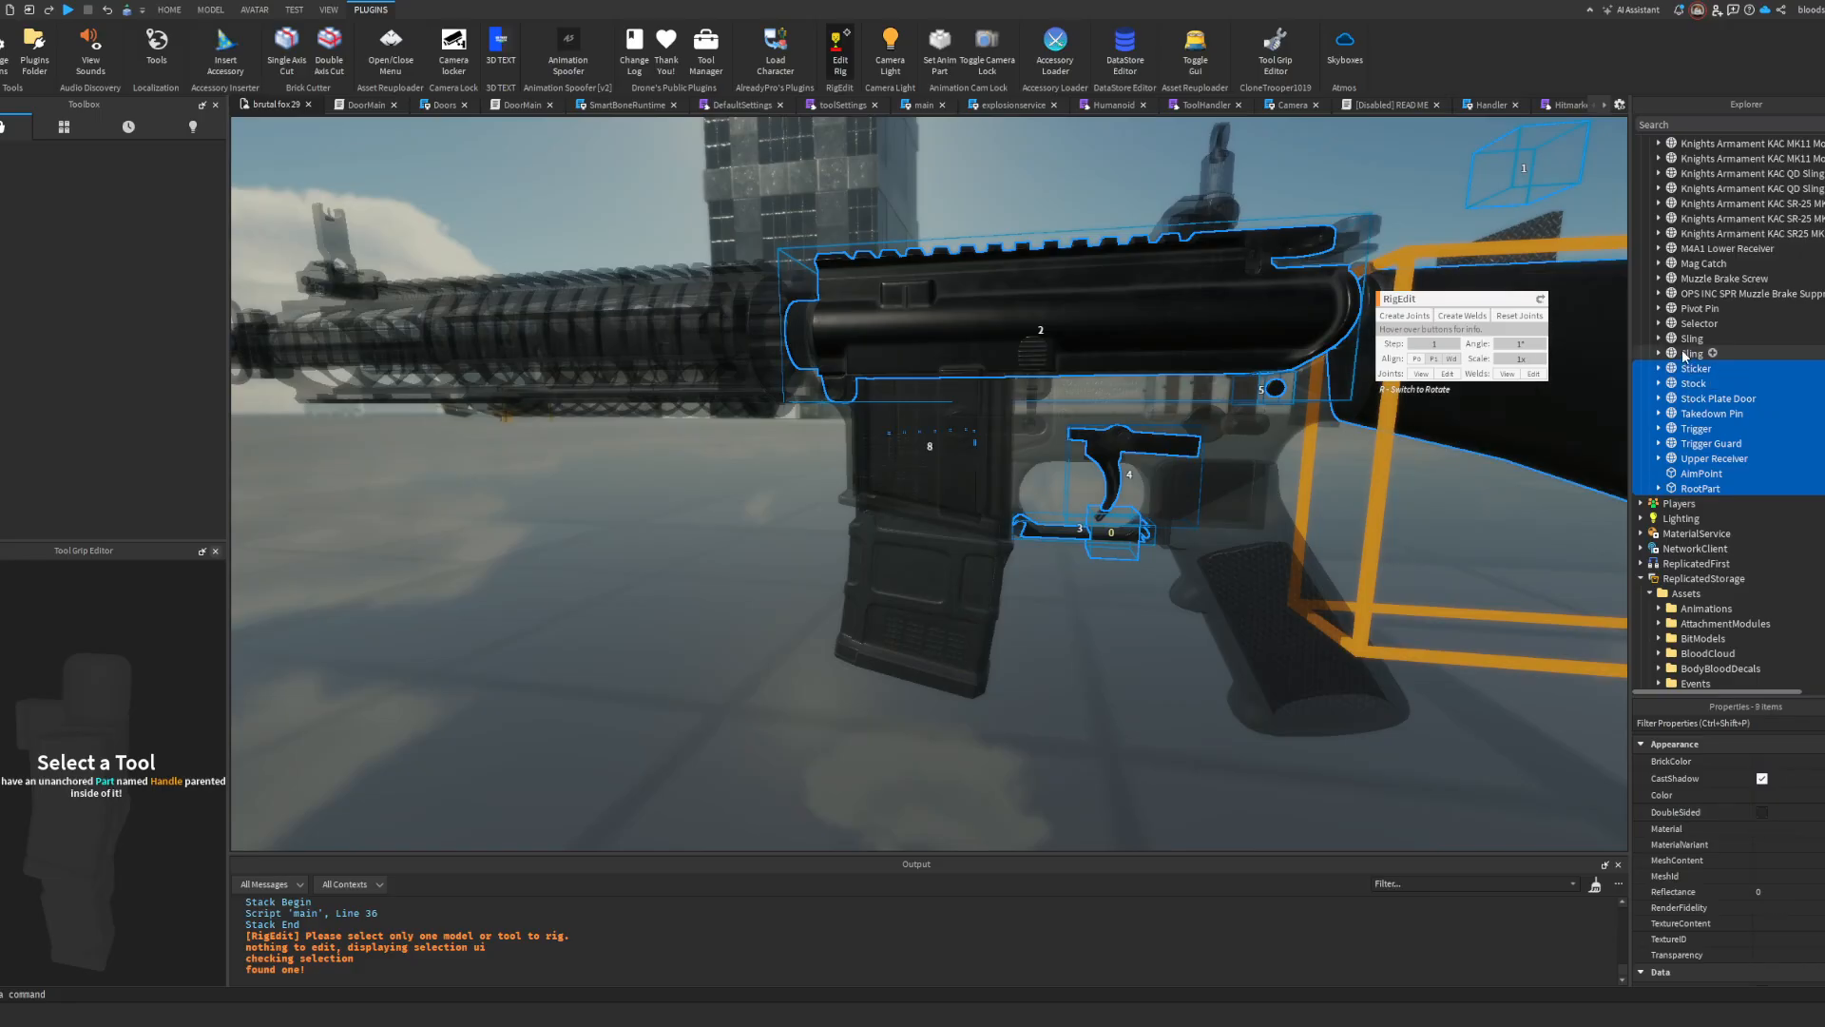
left_click(1696, 265, "shift")
left_click(1697, 248, "shift")
left_click(1699, 233, "shift")
left_click(1699, 219, "shift")
left_click(1700, 203, "shift")
left_click(1701, 188, "shift")
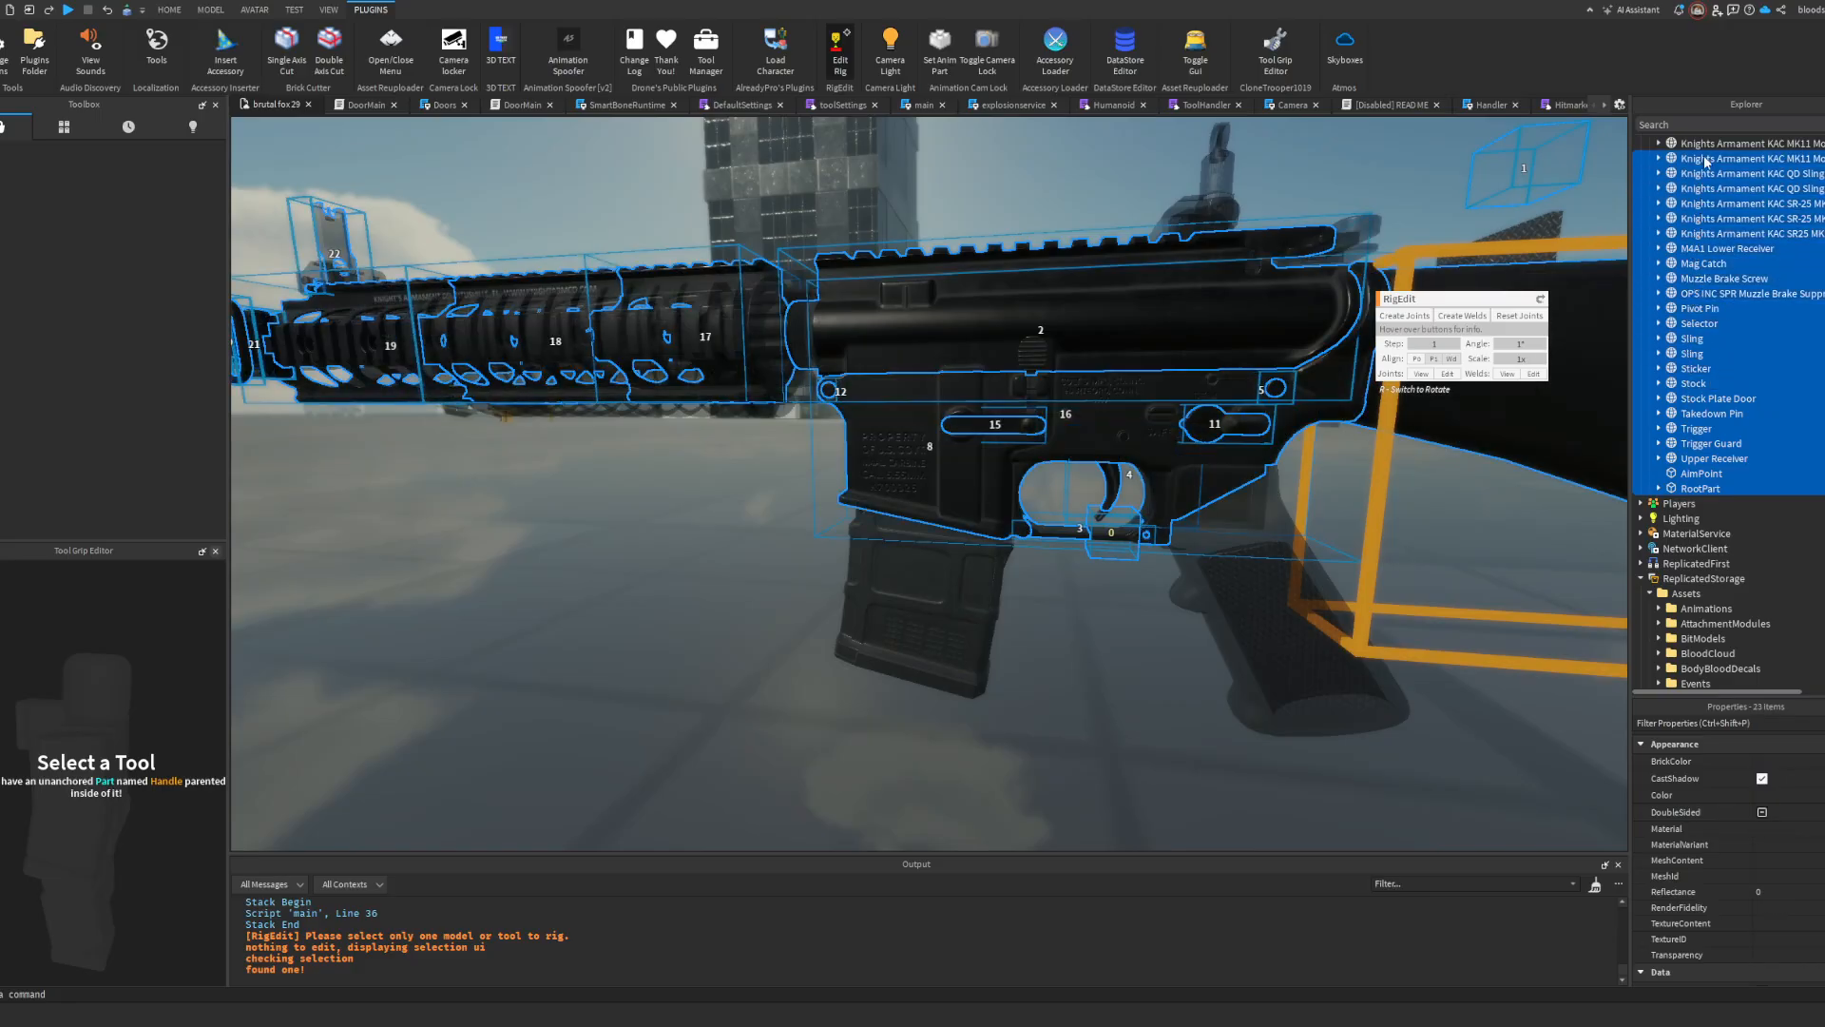
scroll(1700, 152, "up", 7)
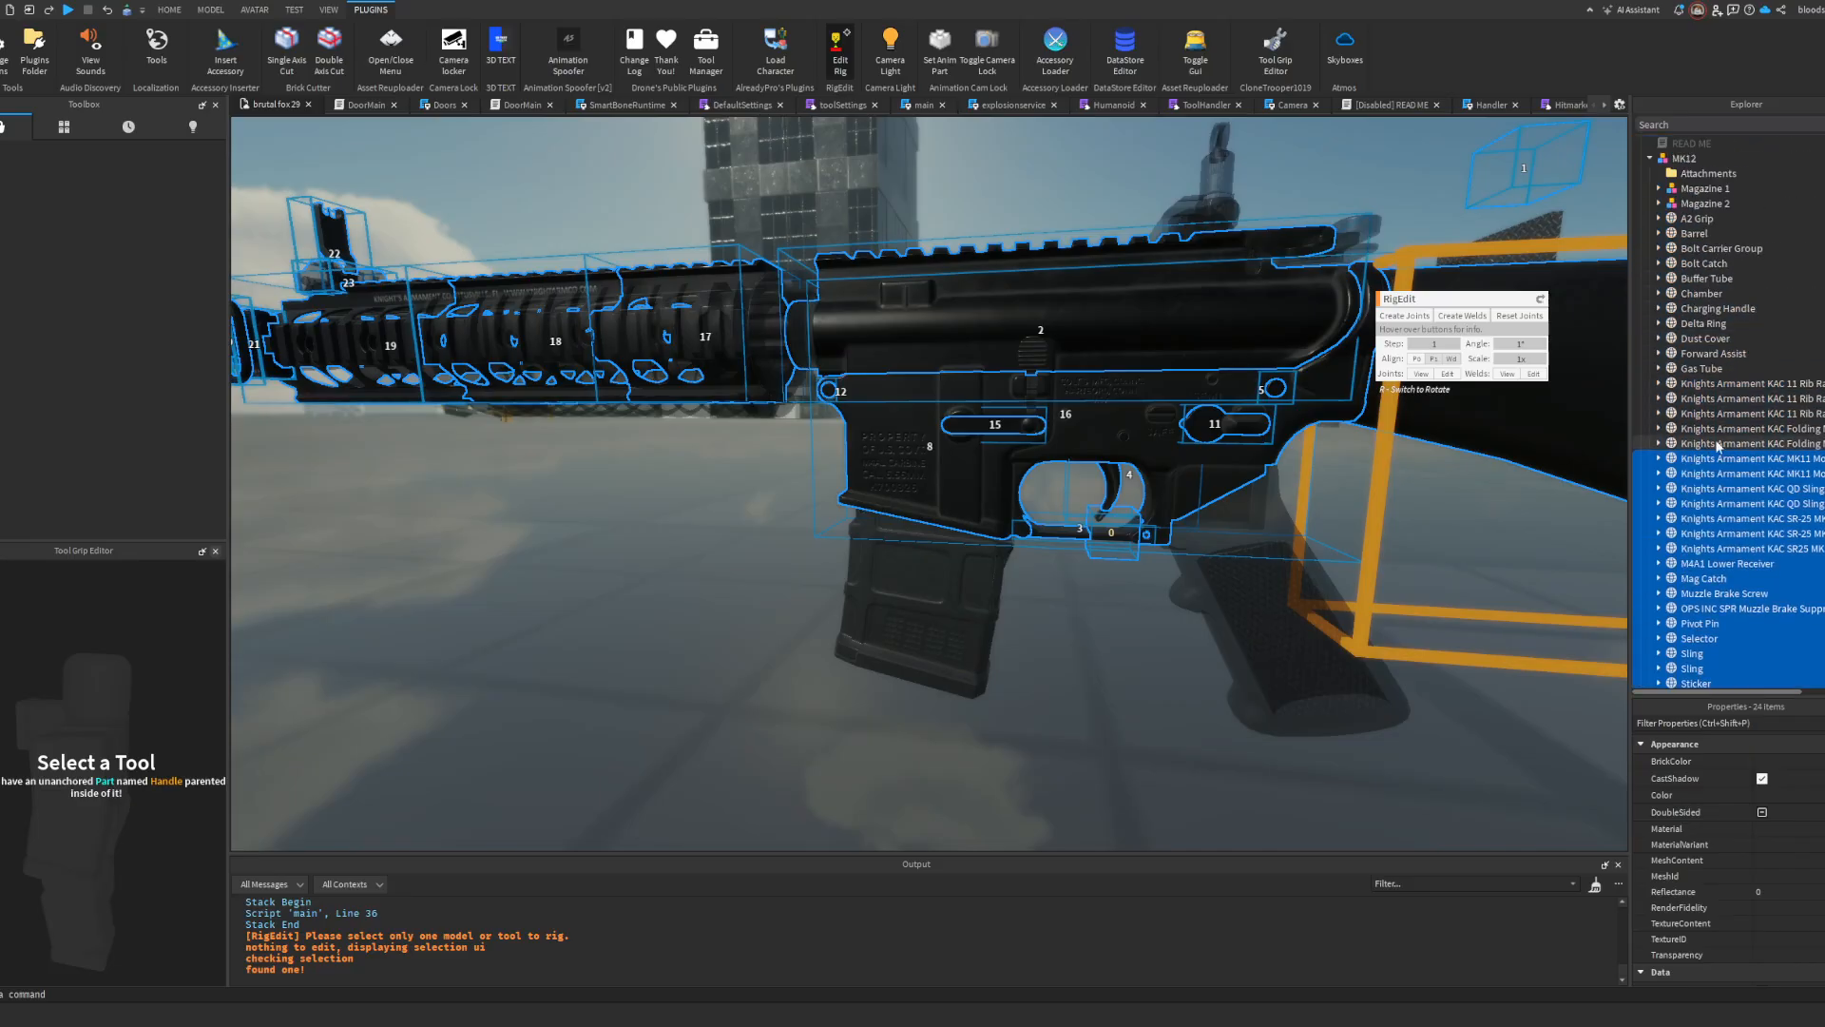
left_click(1694, 414, "shift")
left_click(1697, 399, "shift")
left_click(1698, 383, "shift")
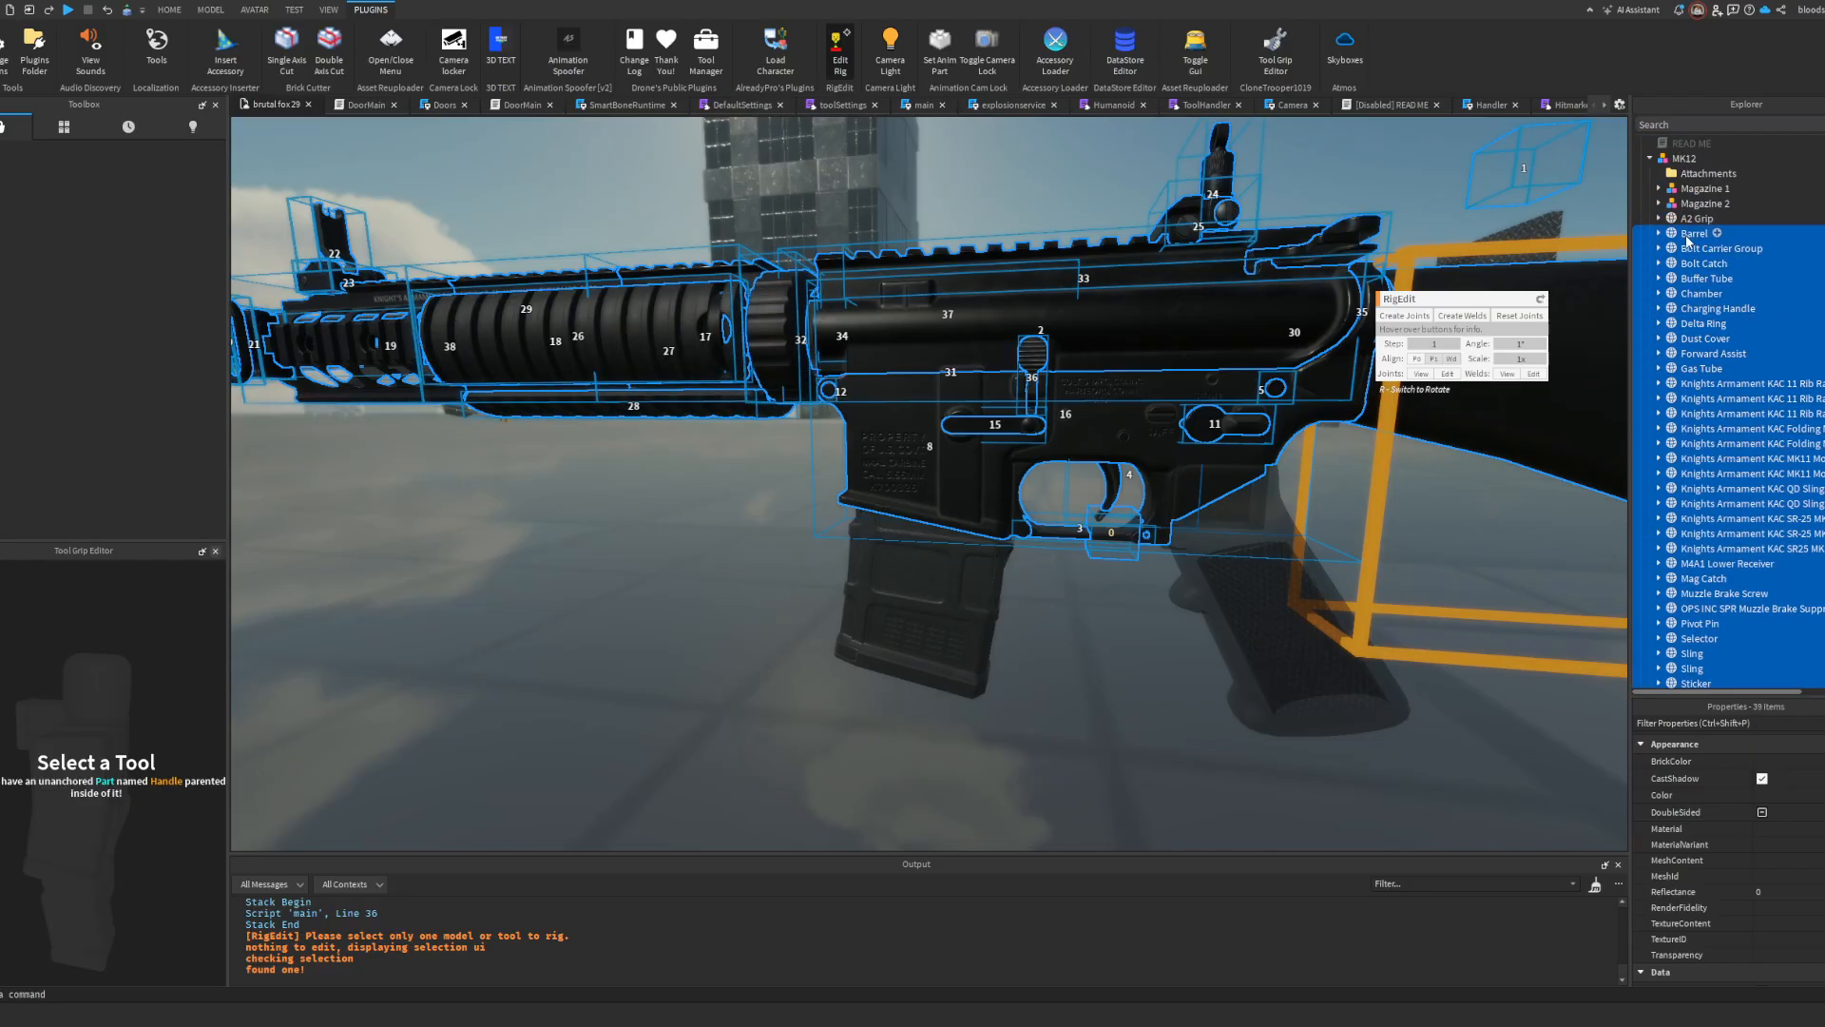
Step: Add the A2 Grip and the PMAG 20rnd parts inside Magazine 1 and Magazine 2 to the selection
left_click(1658, 204)
left_click(1658, 189)
left_click(1704, 234, "ctrl")
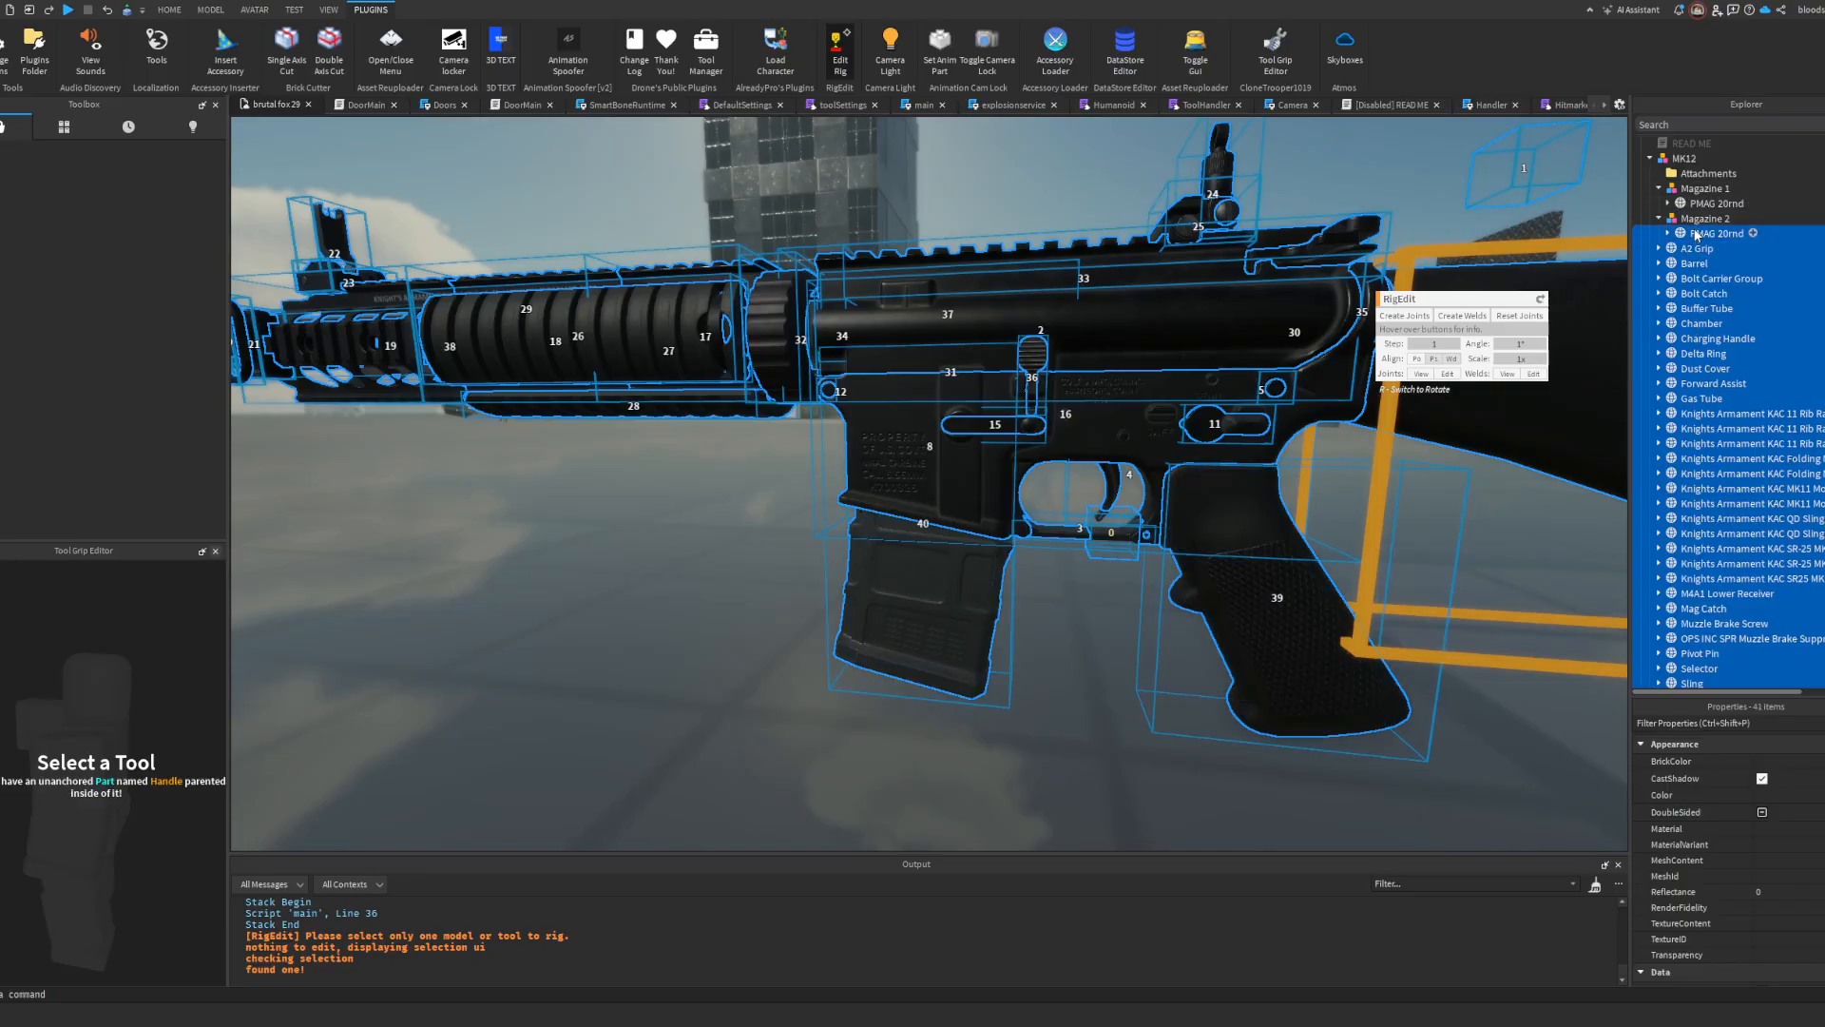
left_click(1704, 204, "ctrl")
Step: Create joints from RootPart to all the selected MK12 parts with RigEdit, and close the plugin
right_click_drag(1183, 333, 1204, 349)
scroll(1205, 350, "down", 3)
scroll(1205, 349, "up", 2)
left_click(1405, 318)
right_click_drag(1122, 156, 1122, 156)
scroll(1122, 156, "down", 3)
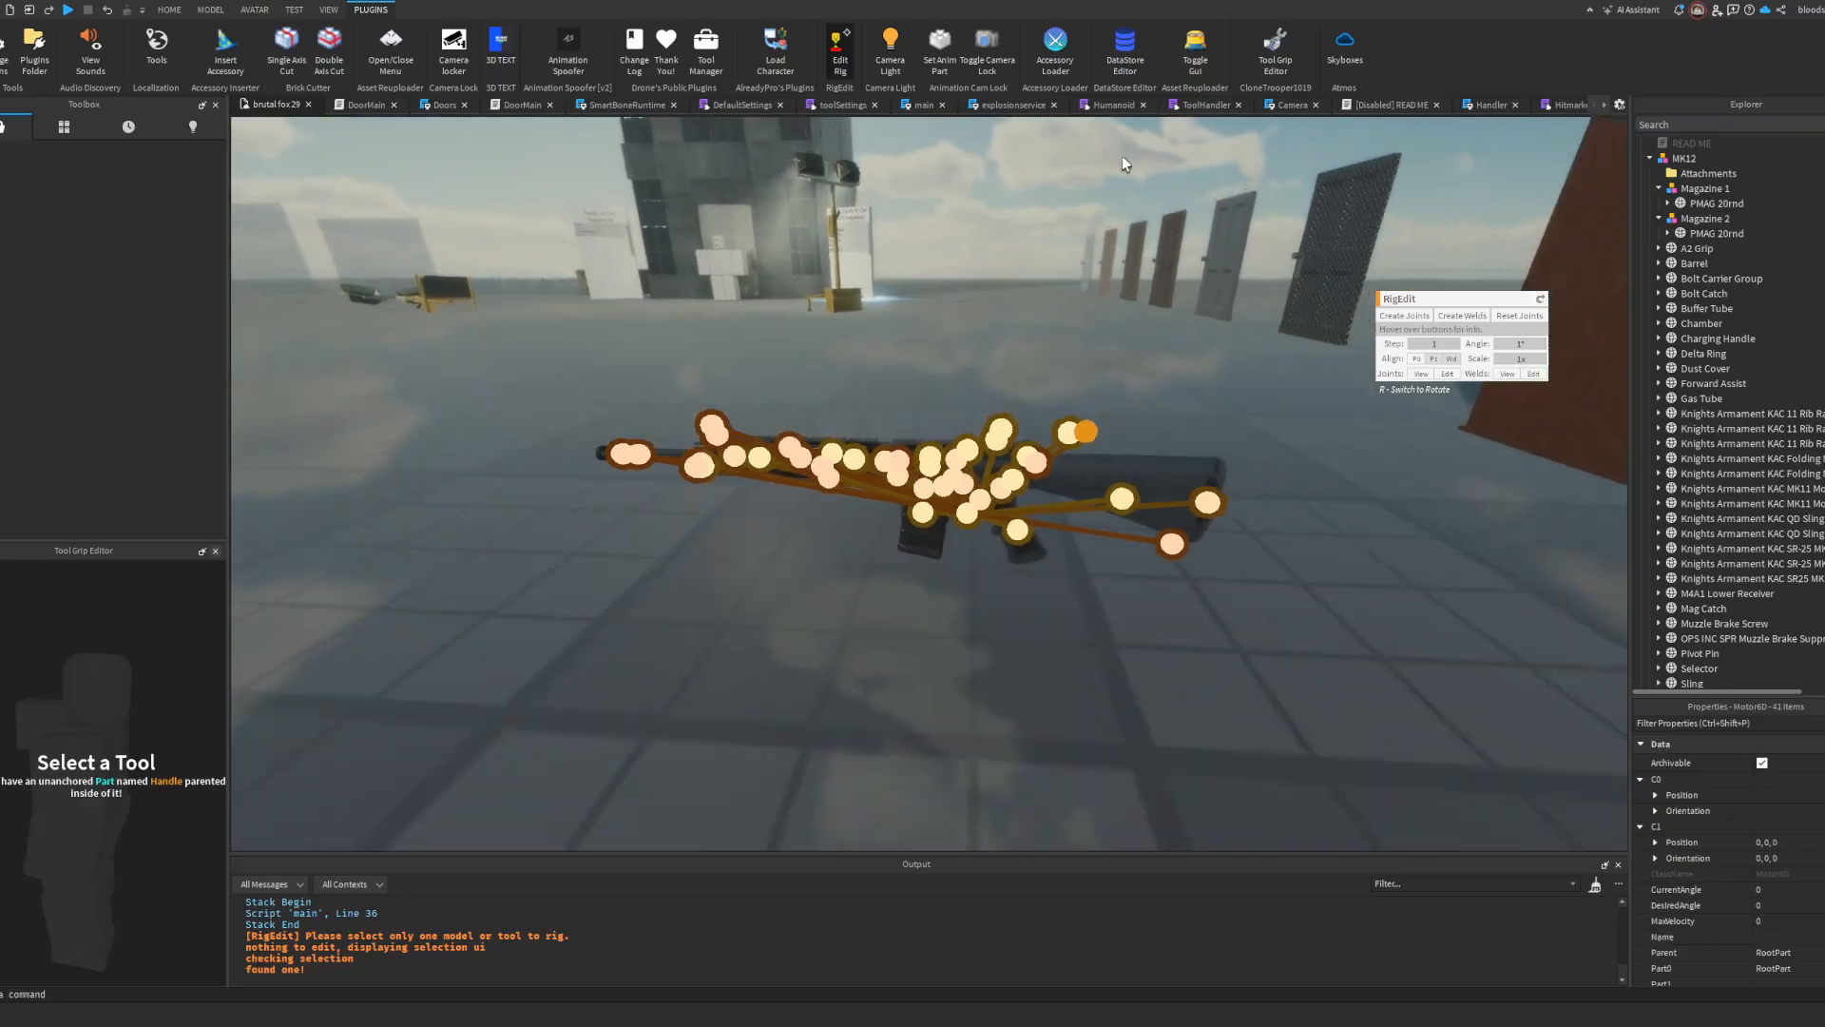
scroll(1121, 156, "up", 2)
left_click(842, 57)
Step: Move the rigged MK12 model into the ItemModels folder of the Assets in ServerStorage
left_click(1029, 415)
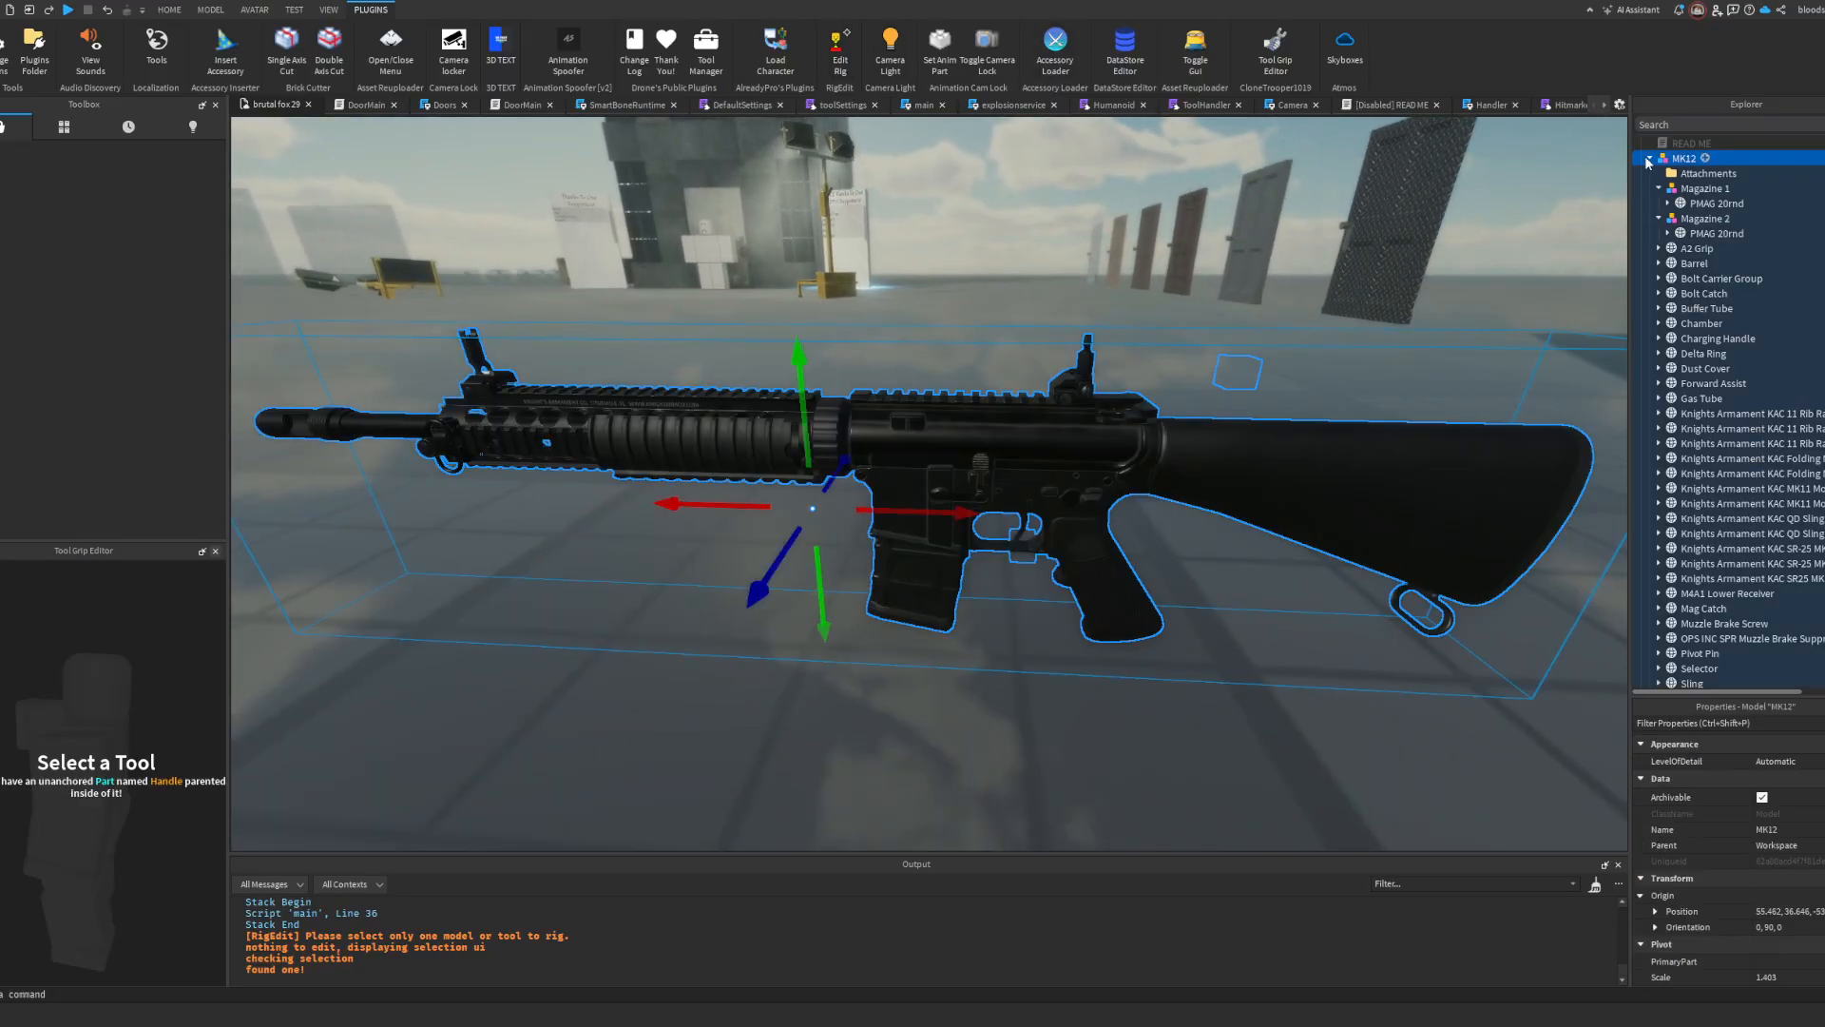
left_click(1648, 162)
scroll(1747, 346, "down", 5)
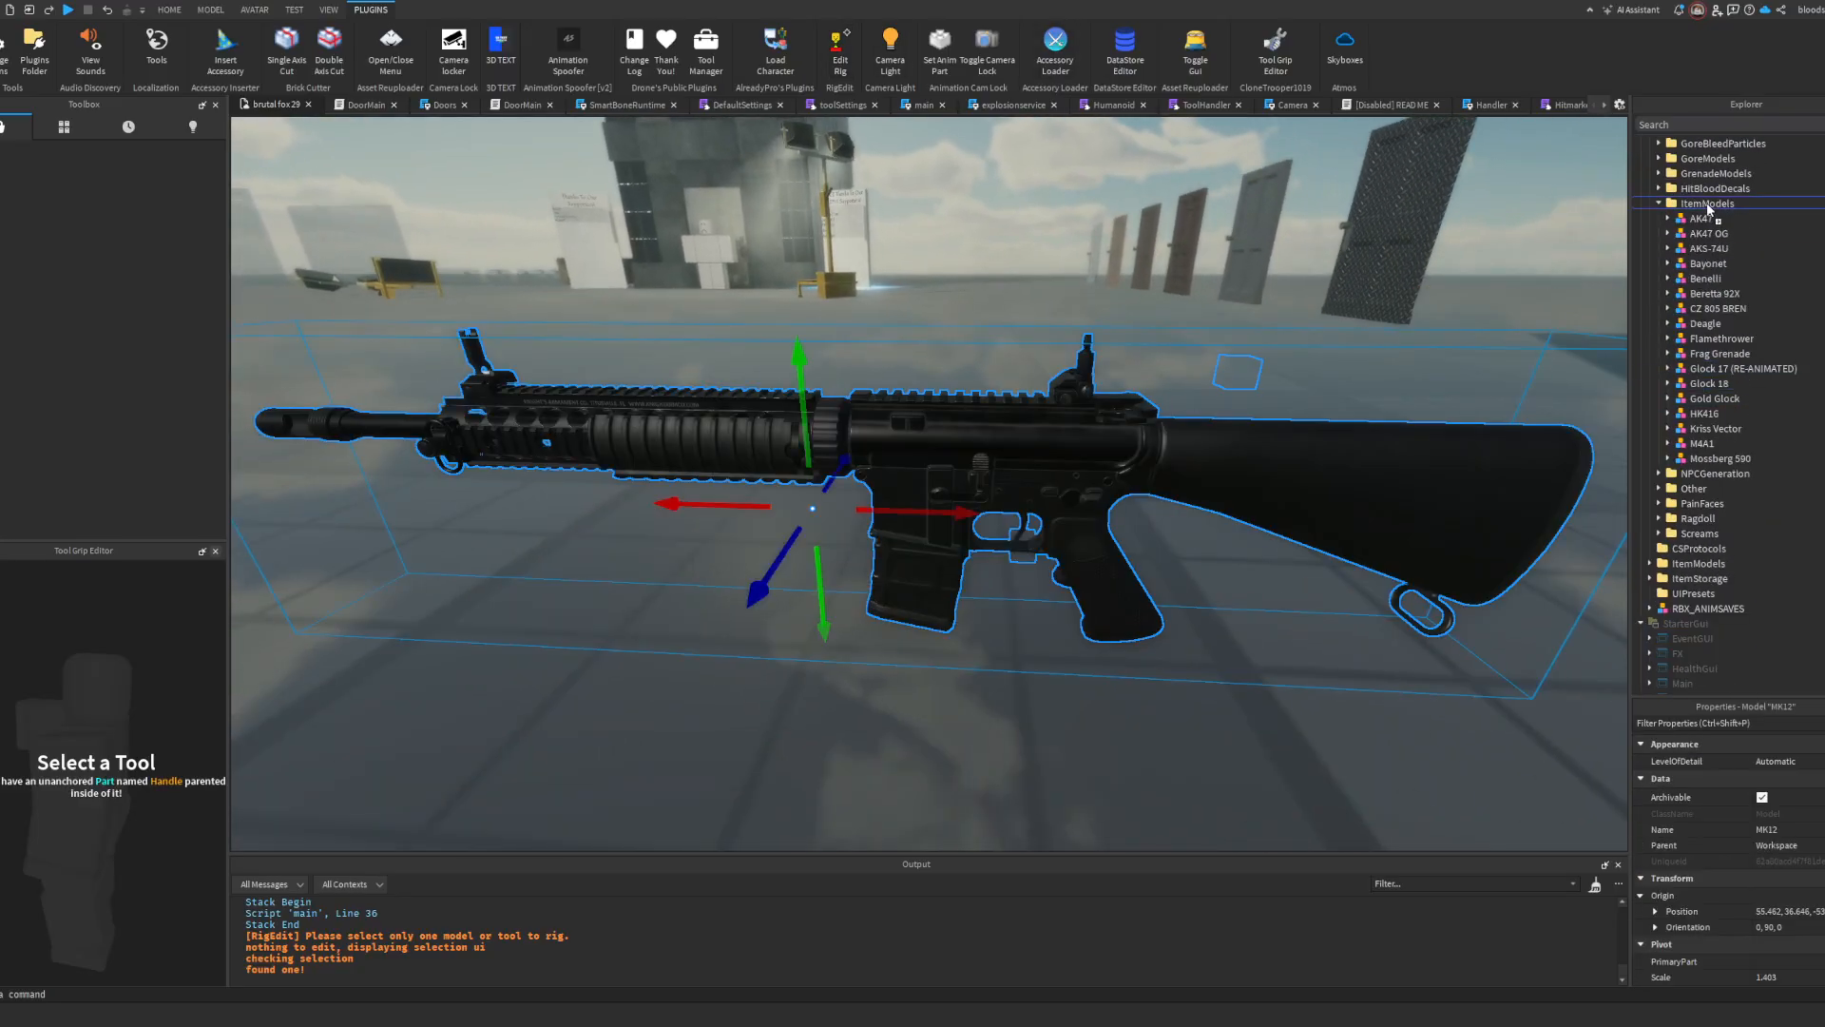
left_click_drag(1708, 210, 1709, 207)
Step: Duplicate the M4A1 tool in StarterPack and rename the copy MK12
scroll(1743, 312, "down", 12)
left_click(1649, 502)
left_click(1650, 489)
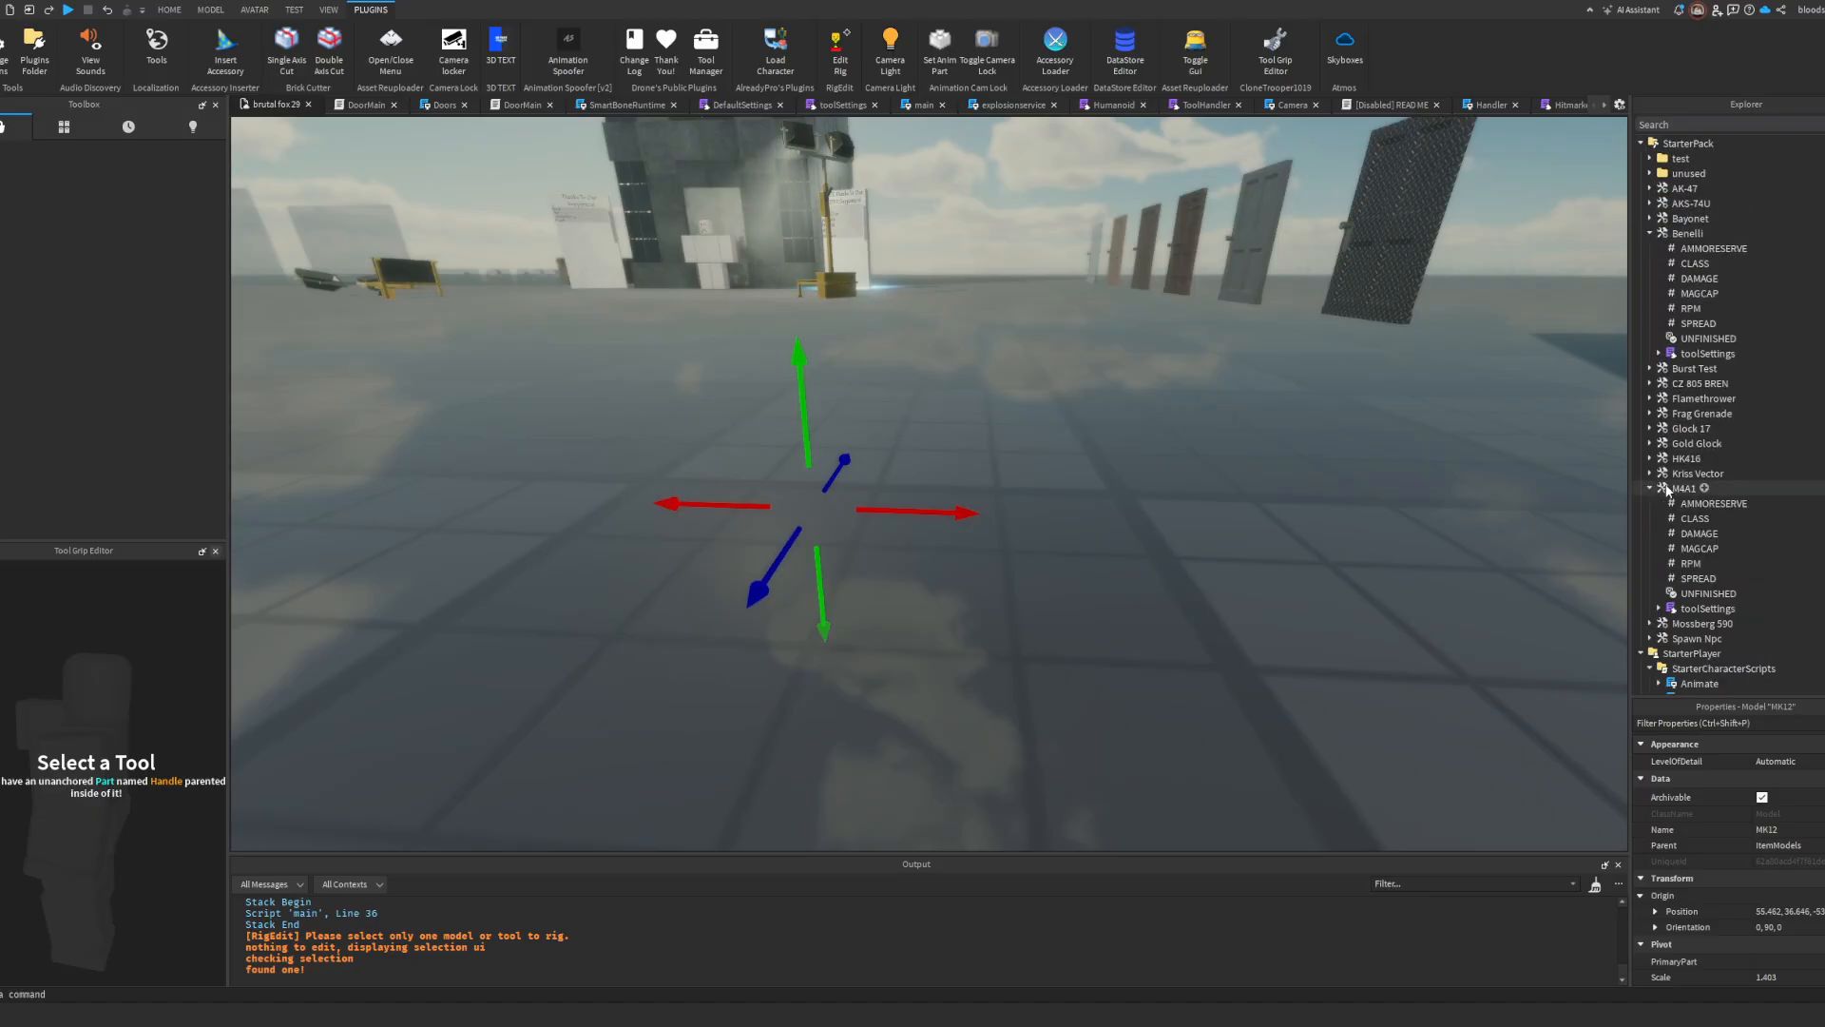
left_click(1656, 497)
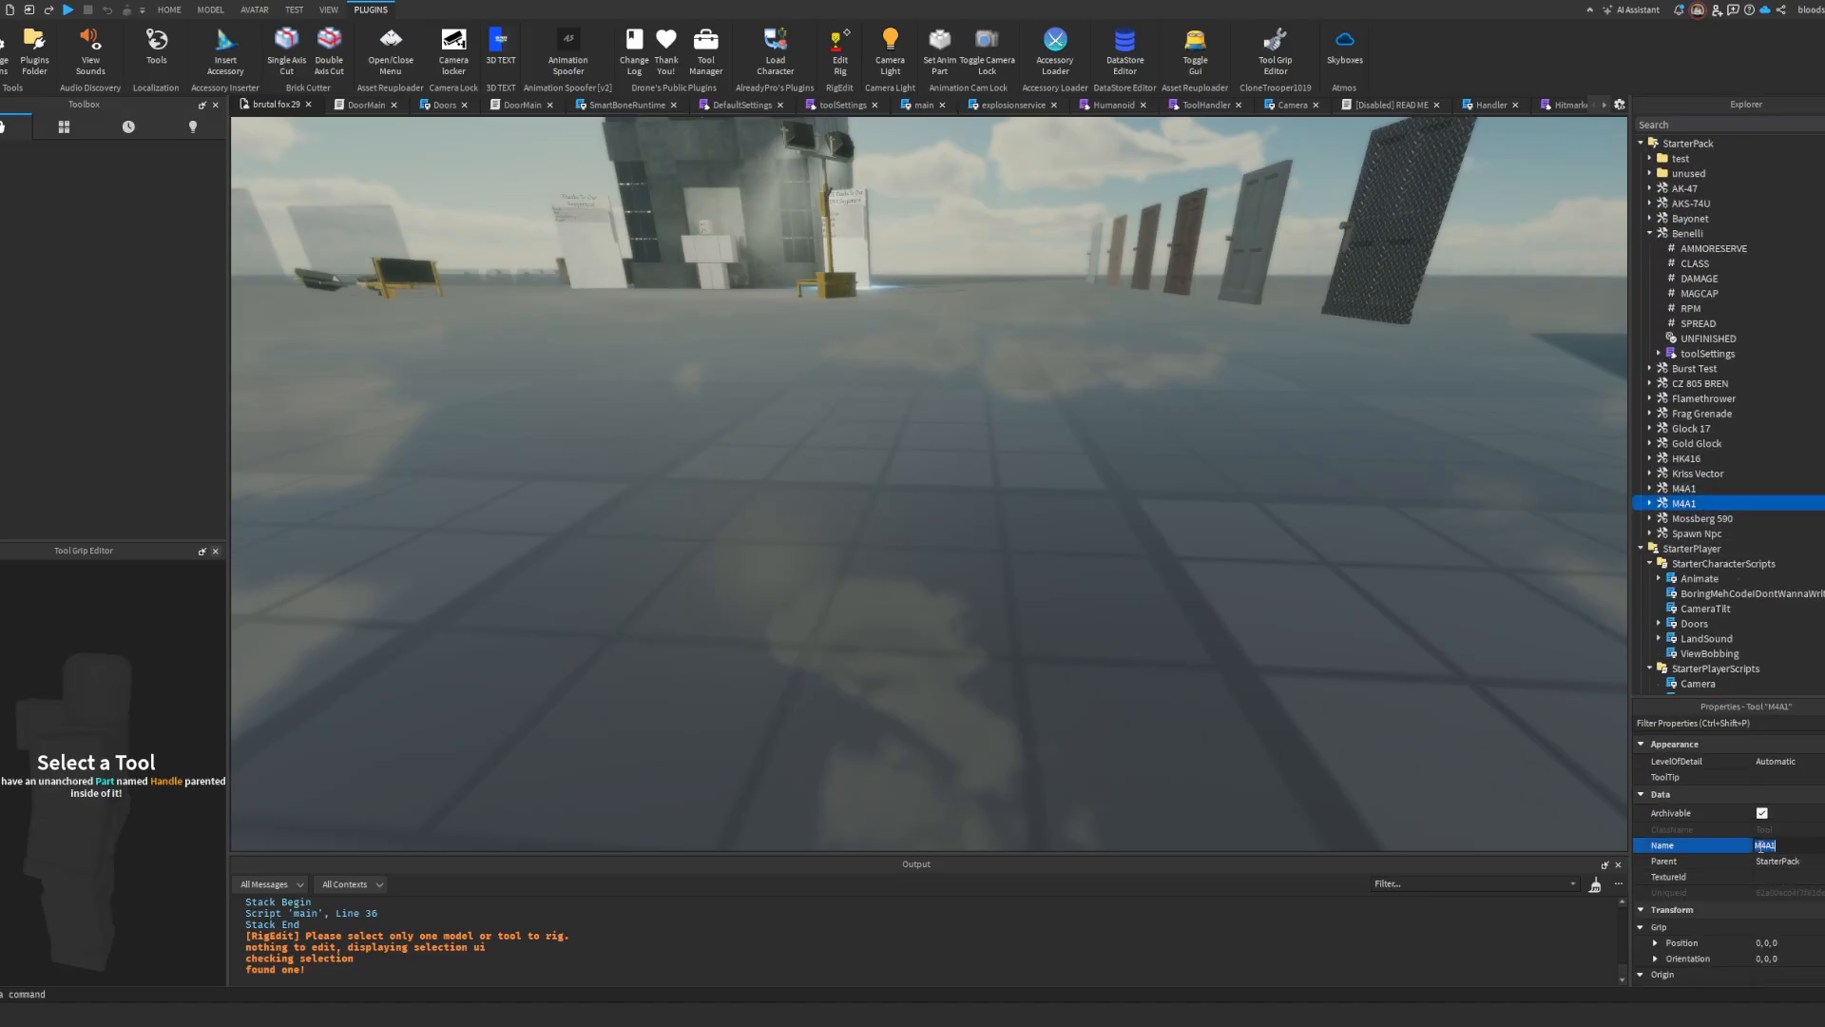
type("MK12")
key("Return")
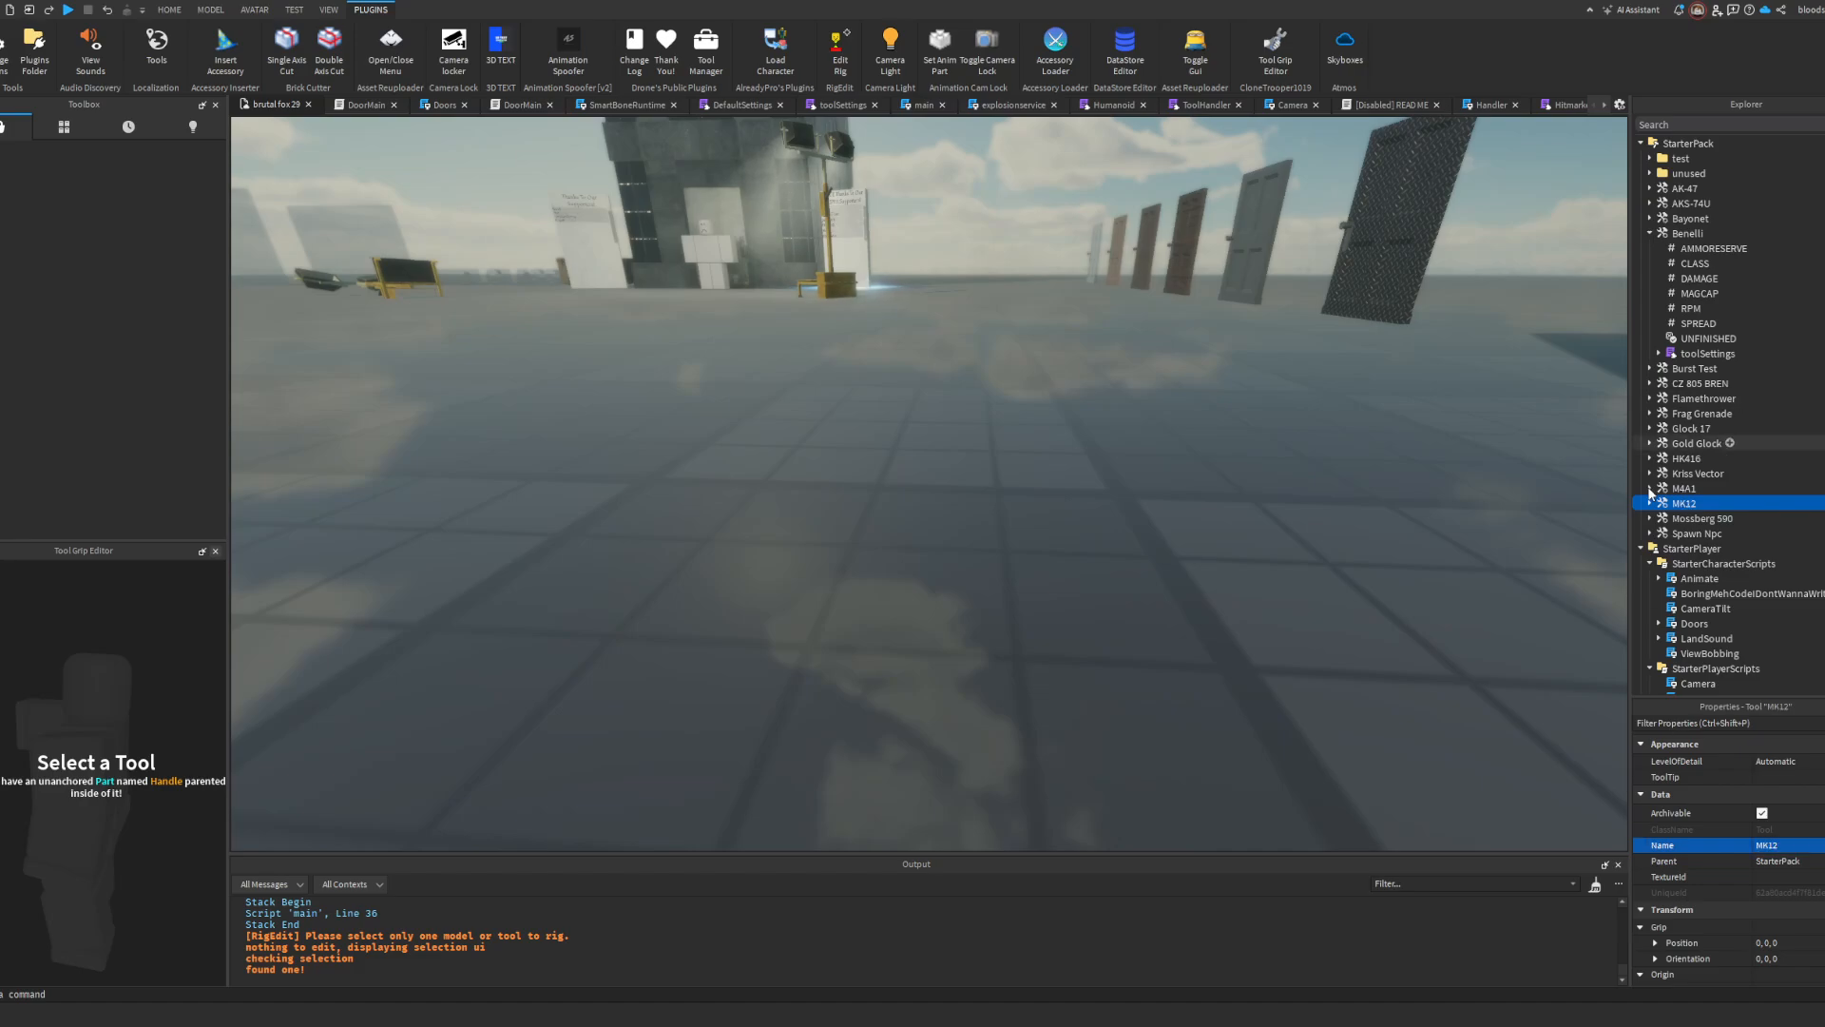
Step: Set tagName, displayName and storageName to "MK12" in the MK12 tool's toolSettings script
double_click(1687, 620)
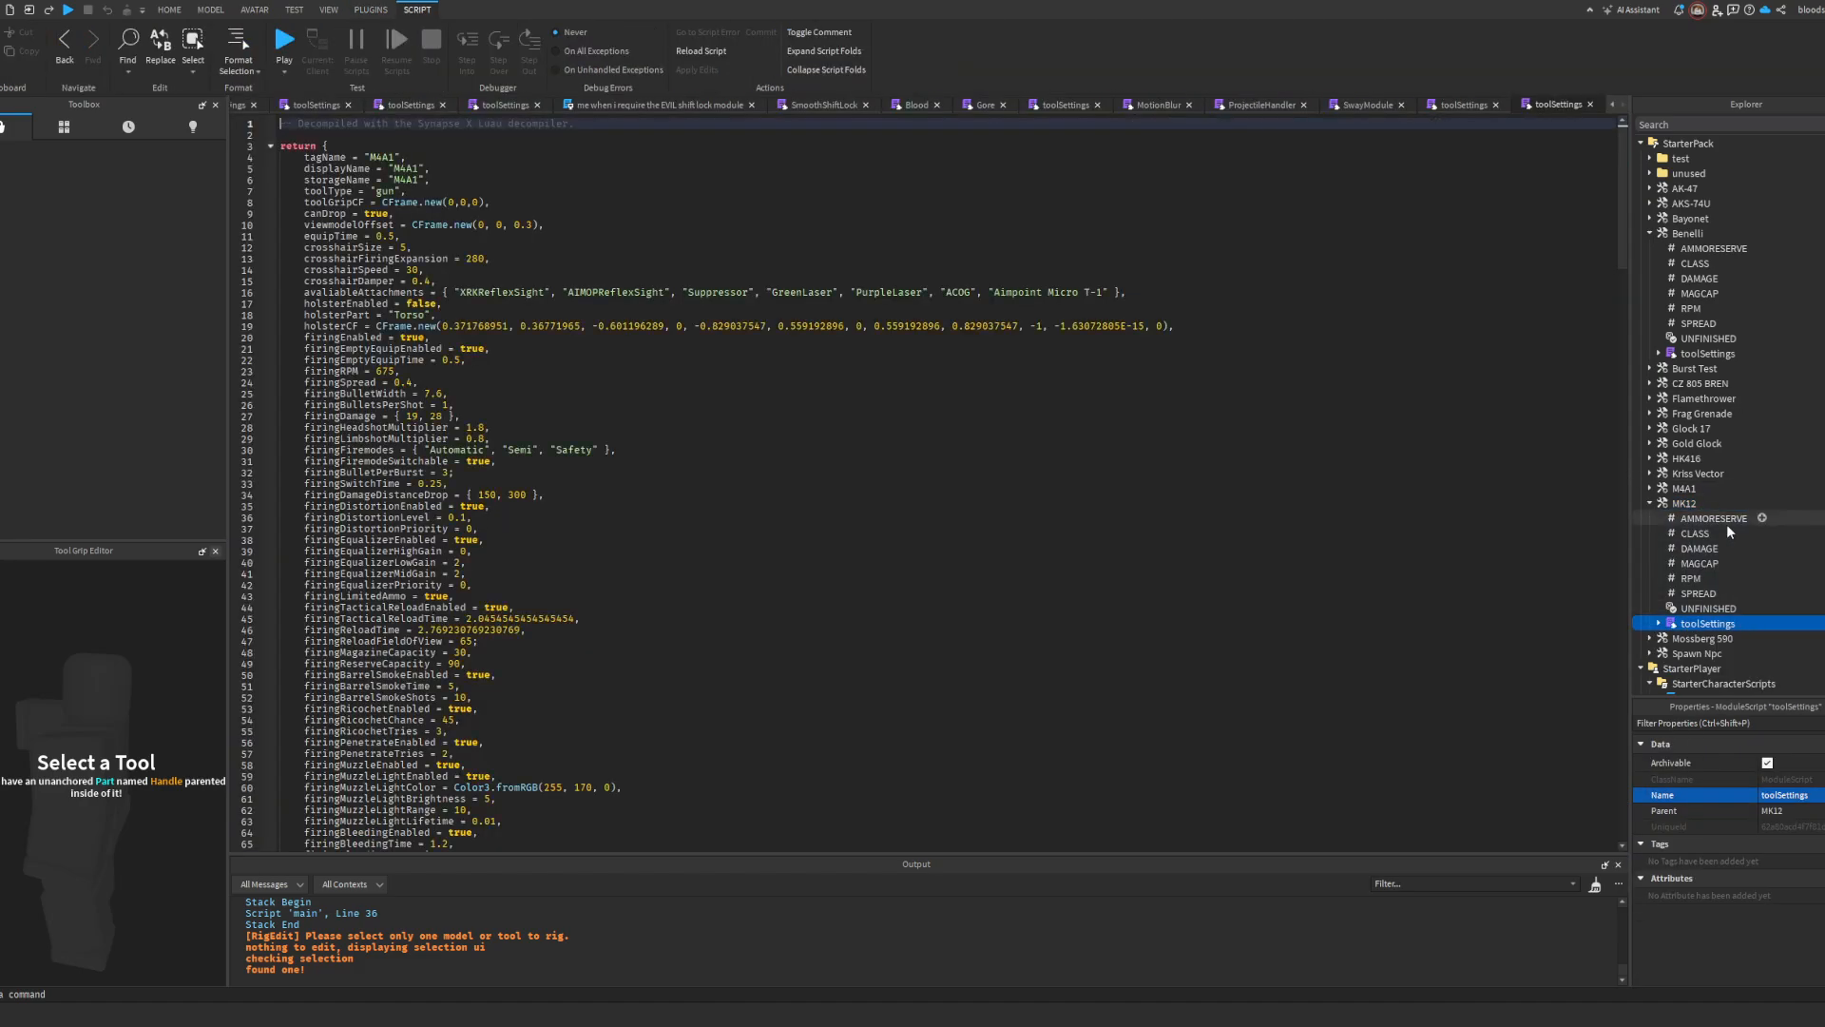
left_click(388, 158)
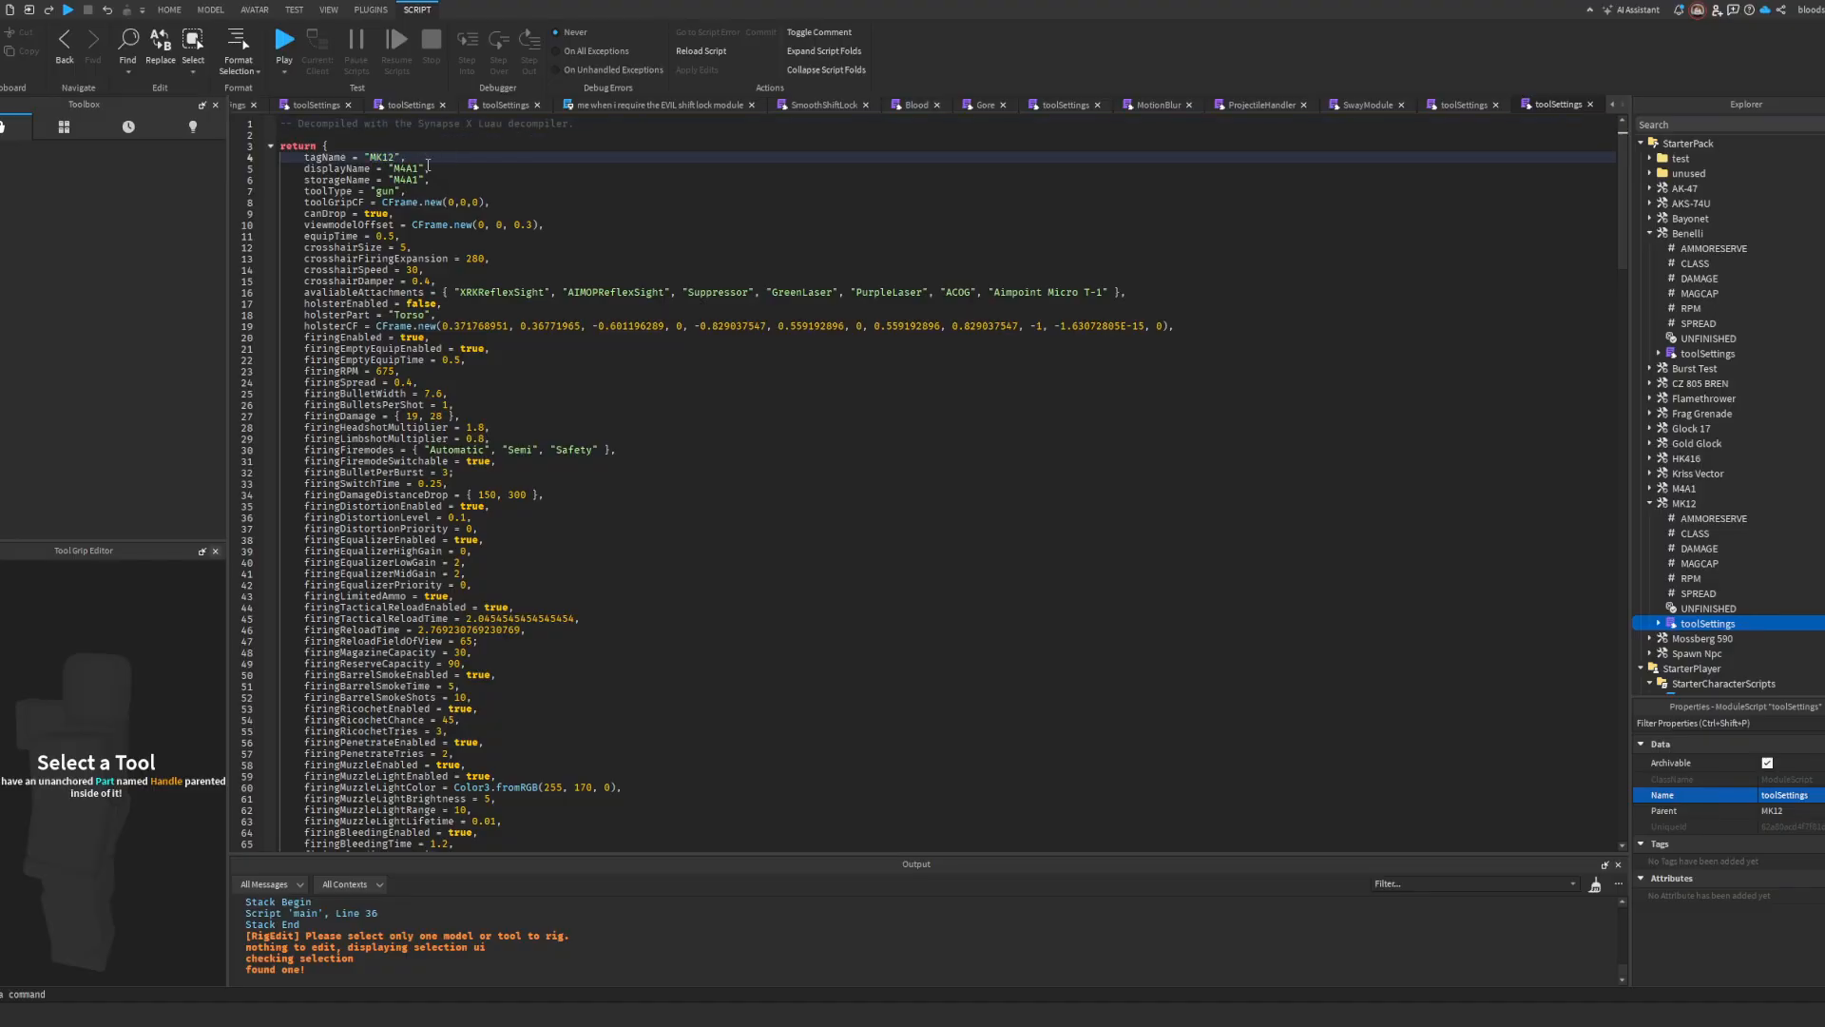
left_click(416, 169)
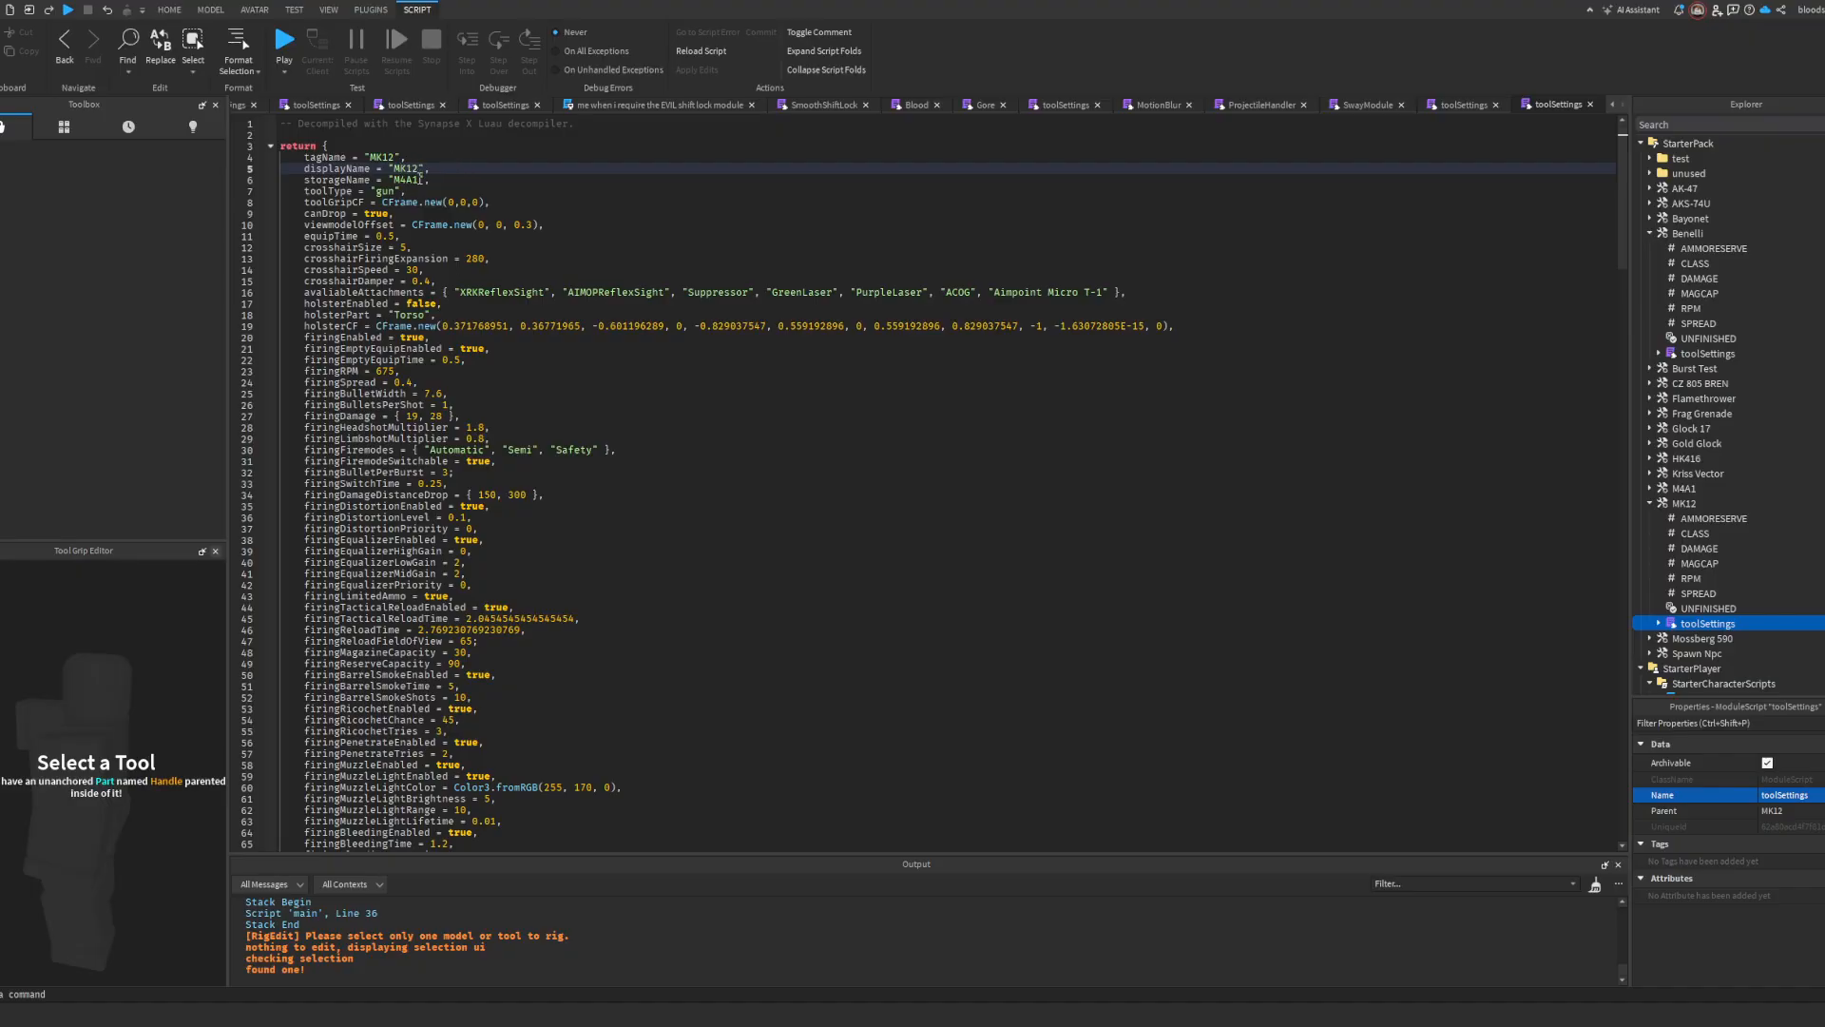
left_click_drag(419, 178, 403, 179)
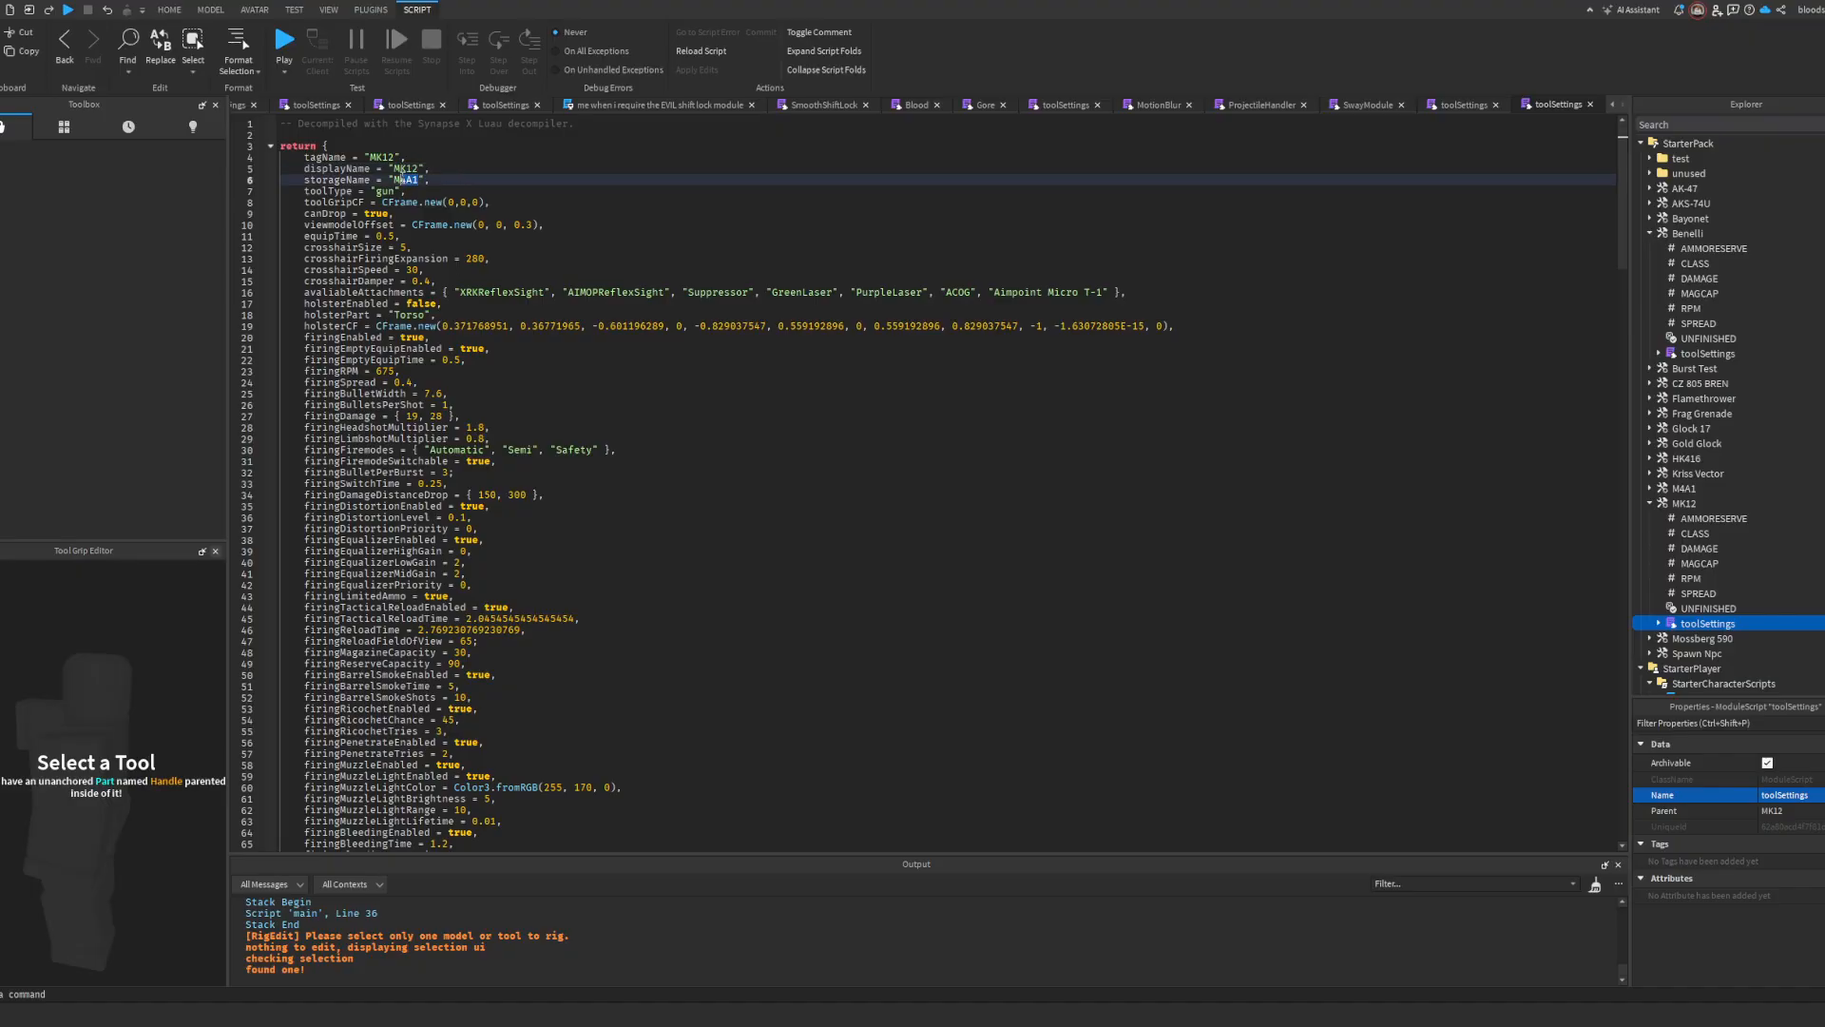
left_click(538, 156)
double_click(337, 179)
scroll(1721, 308, "up", 15)
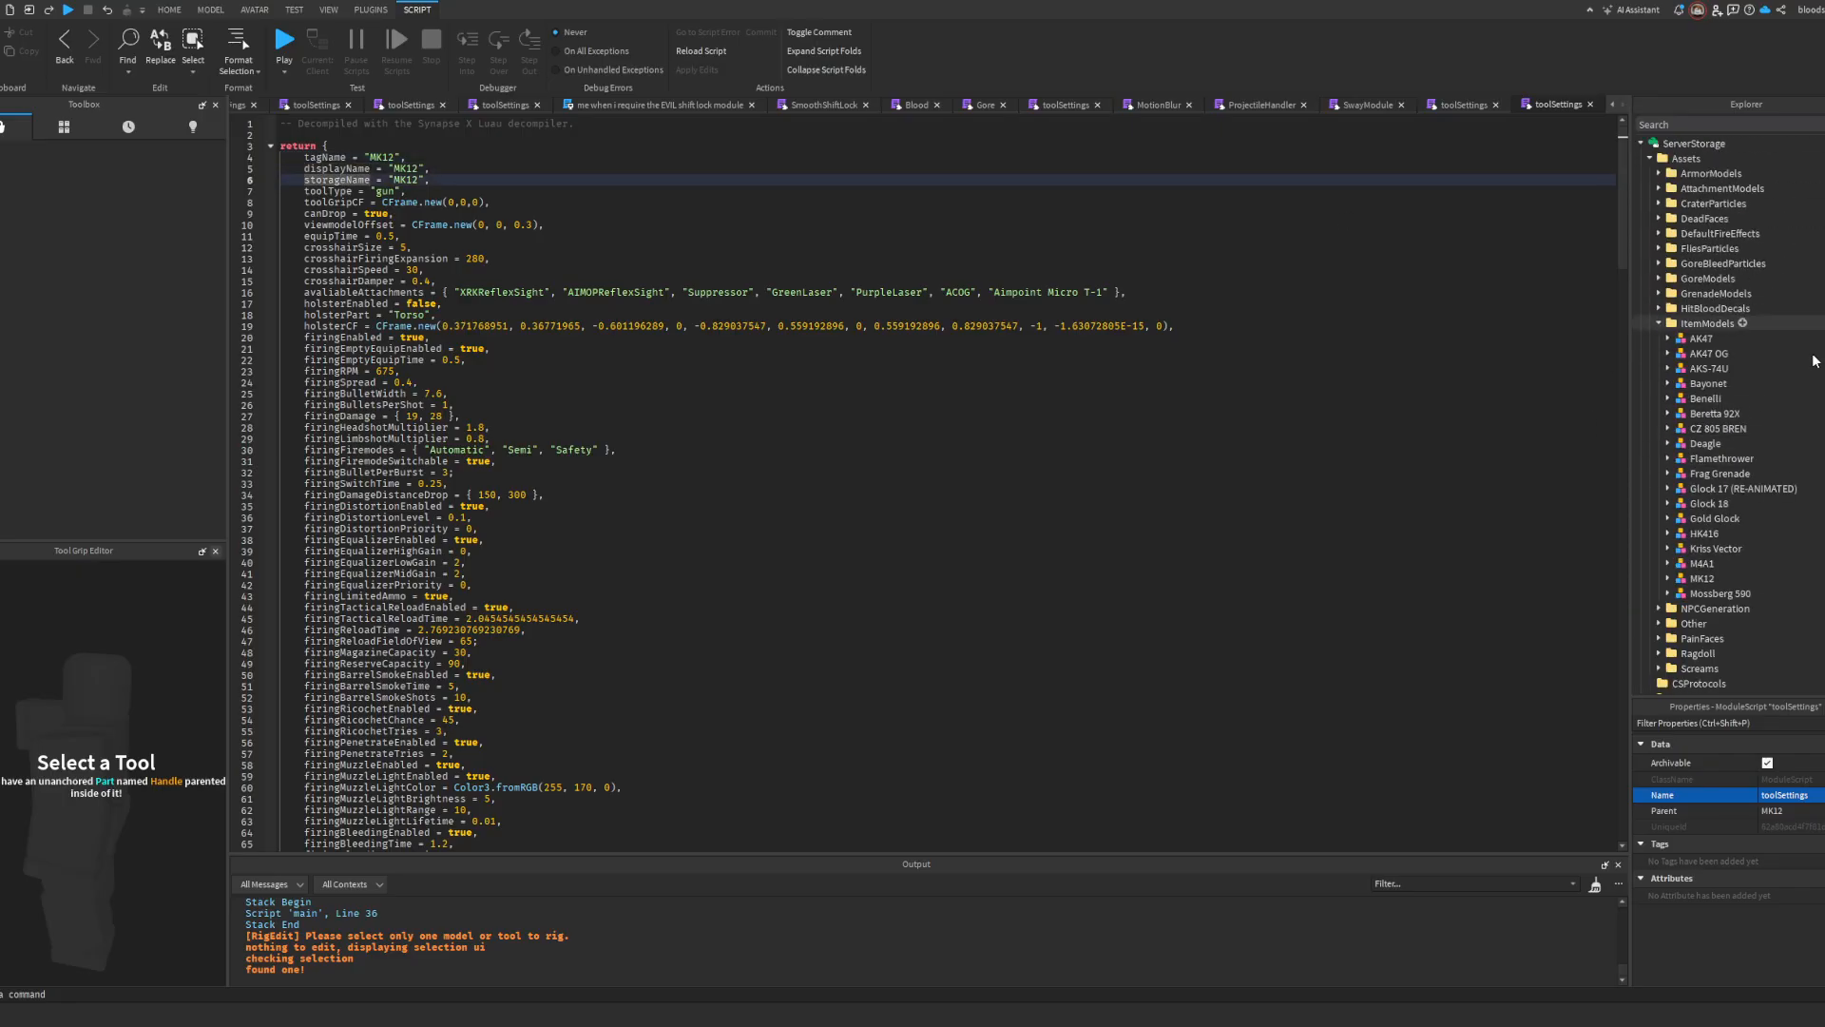
double_click(351, 168)
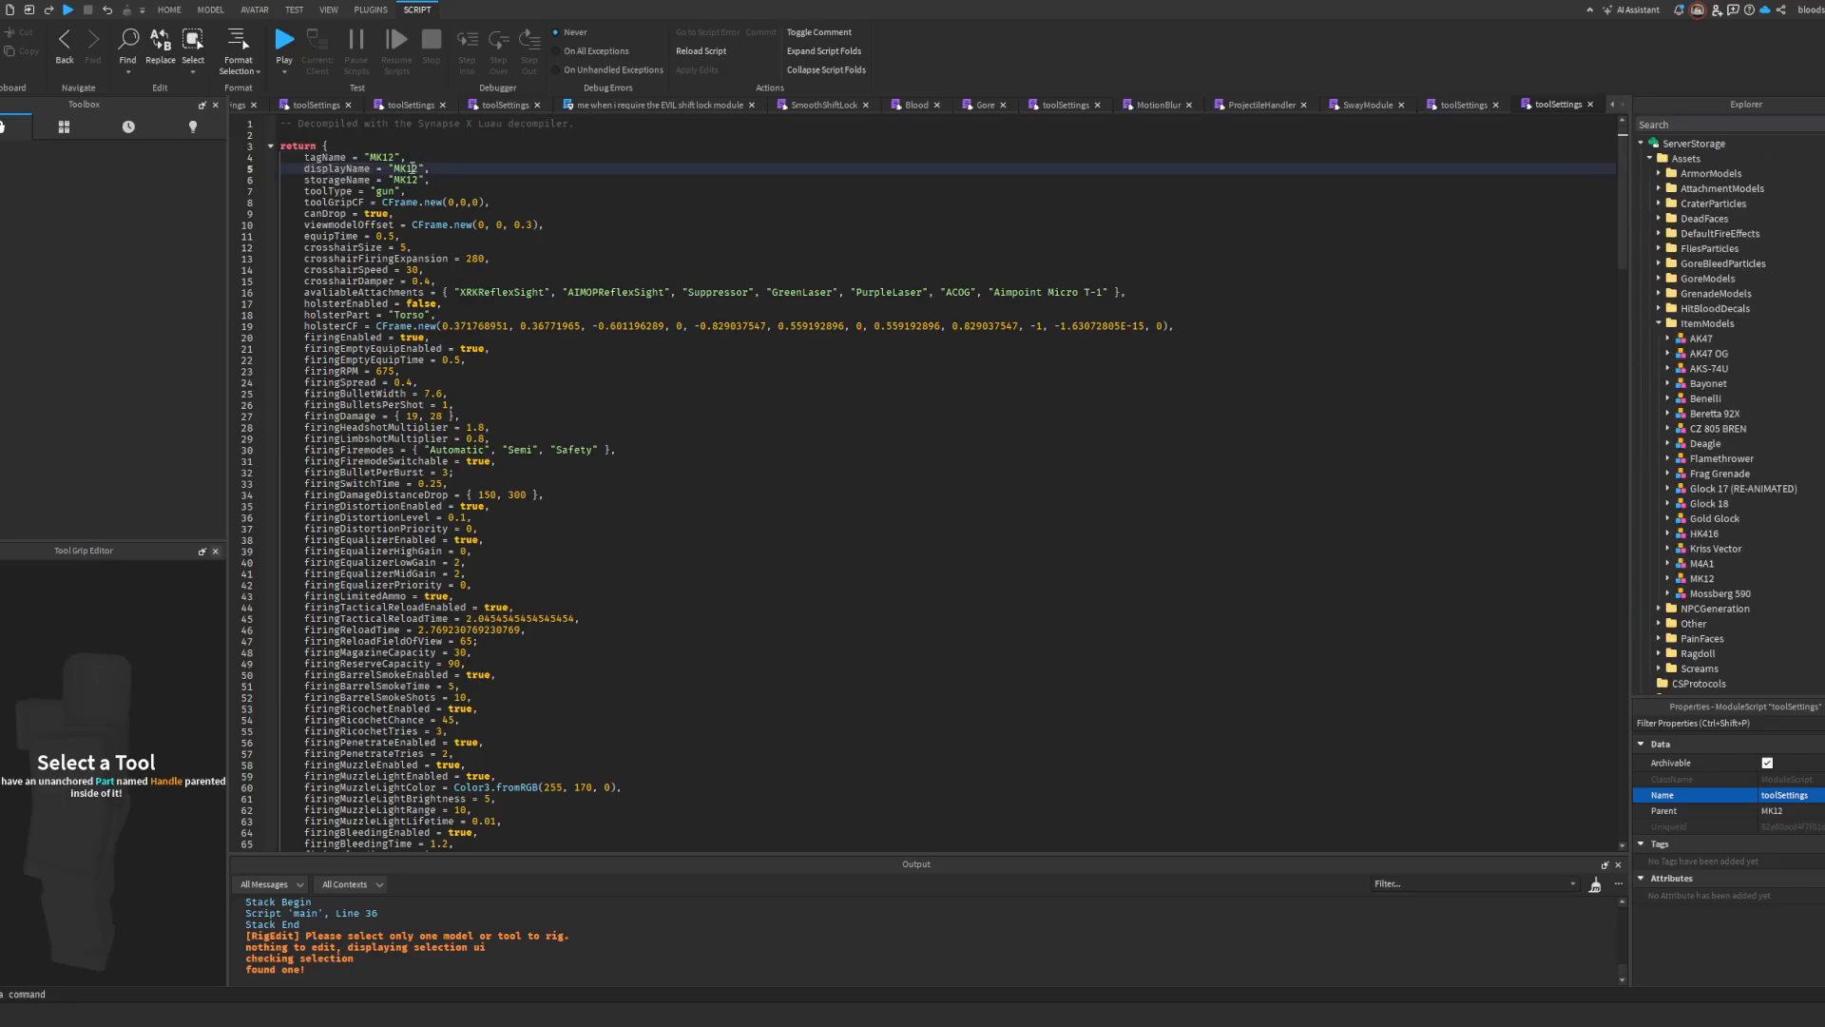
left_click(390, 159)
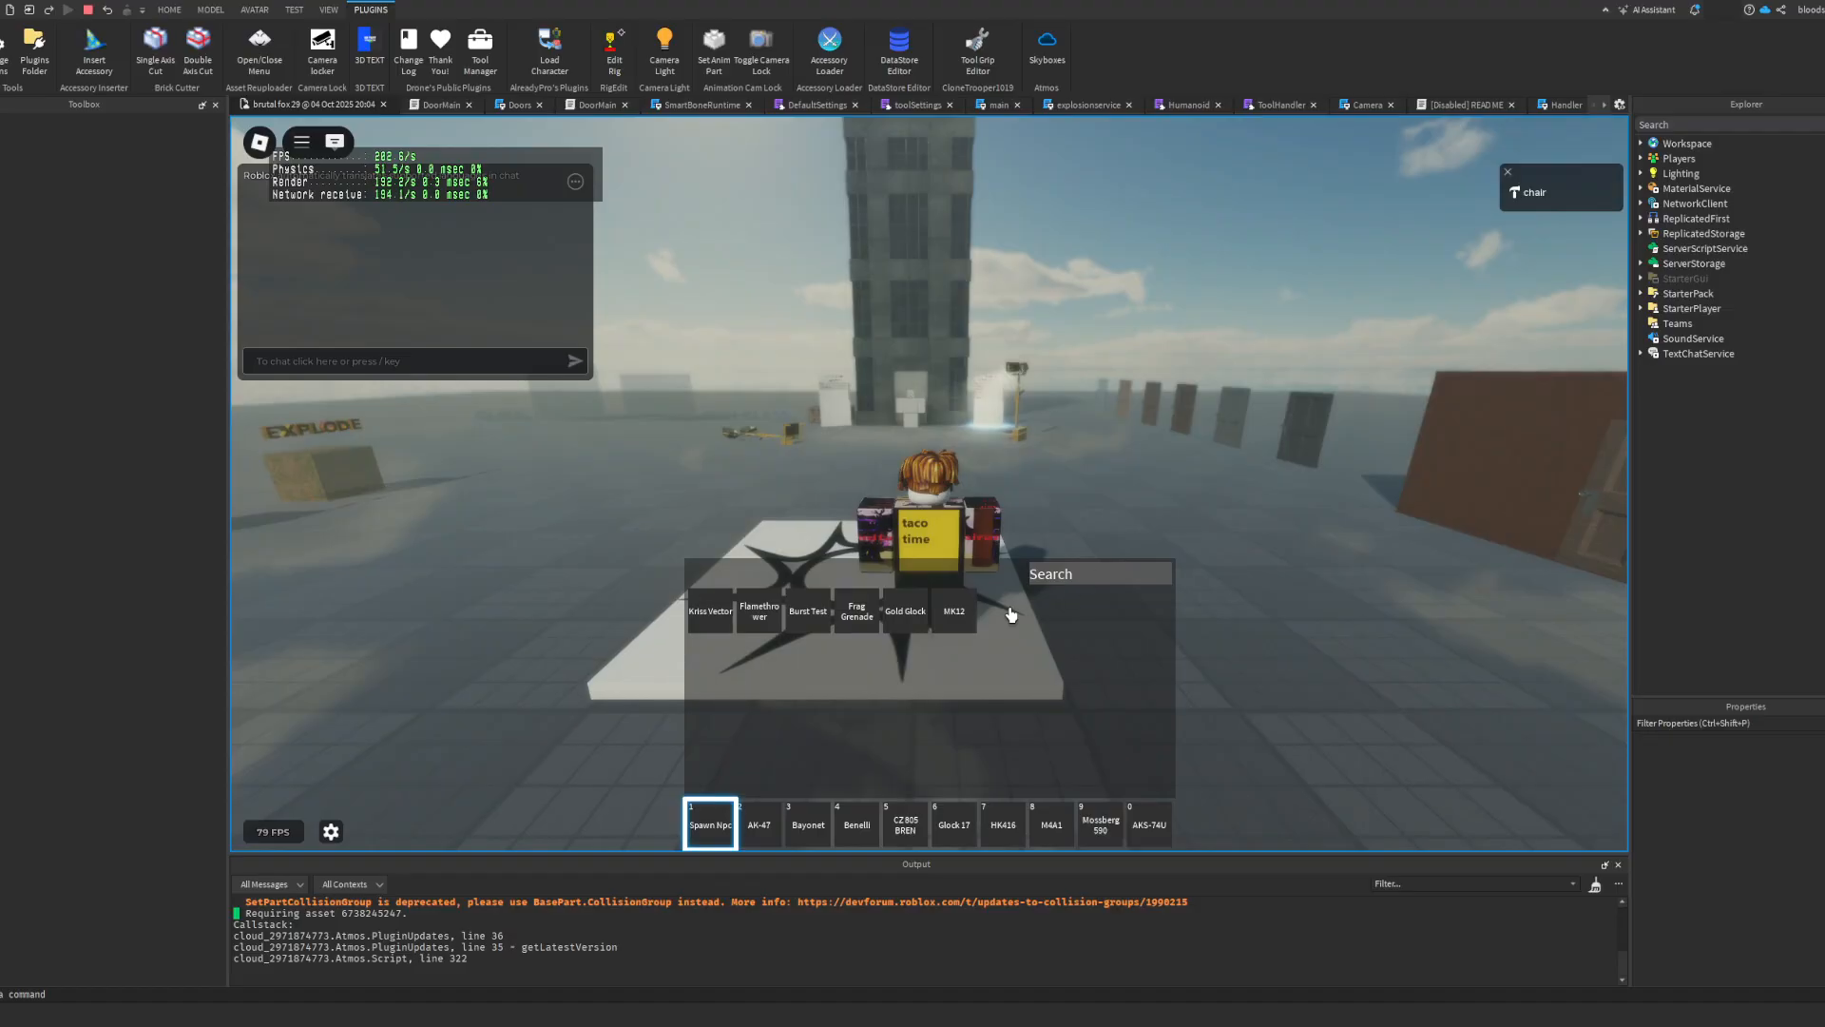
Step: Playtest the game with the MK12 equipped from the inventory, checking its firing and reload animations
left_click(950, 611)
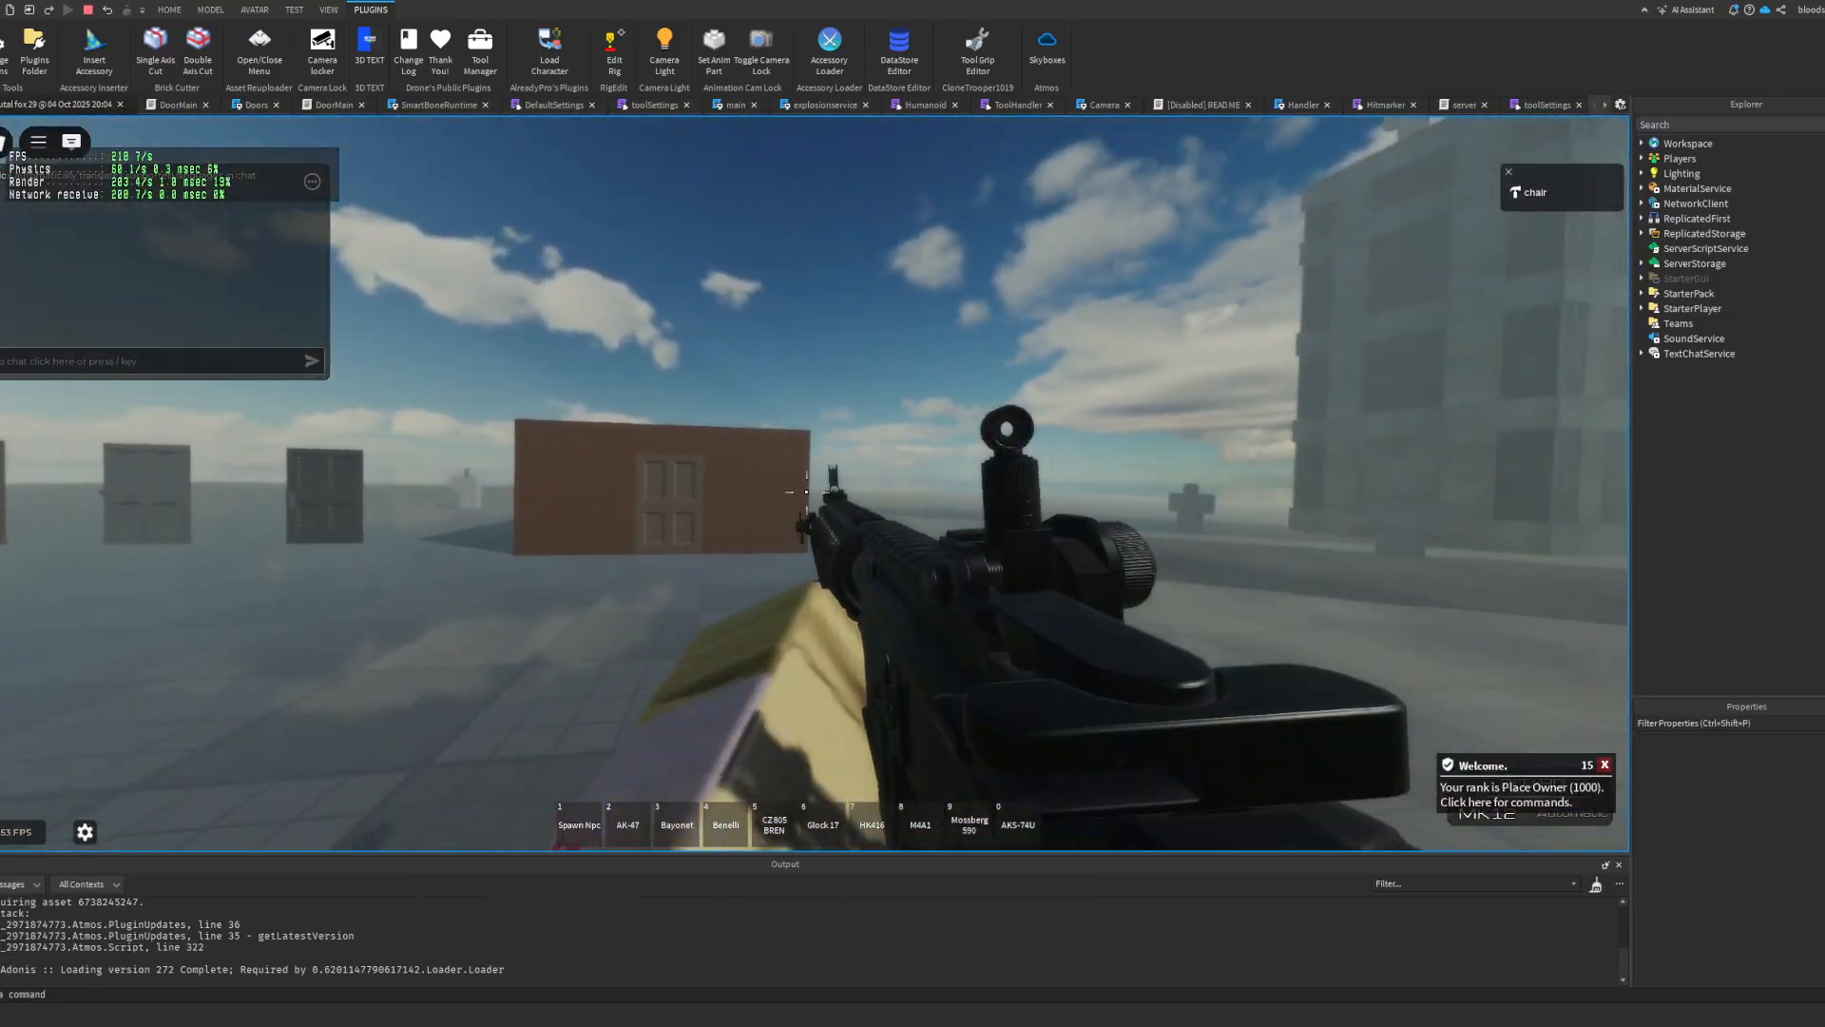
key("a")
left_click(814, 484)
key("r")
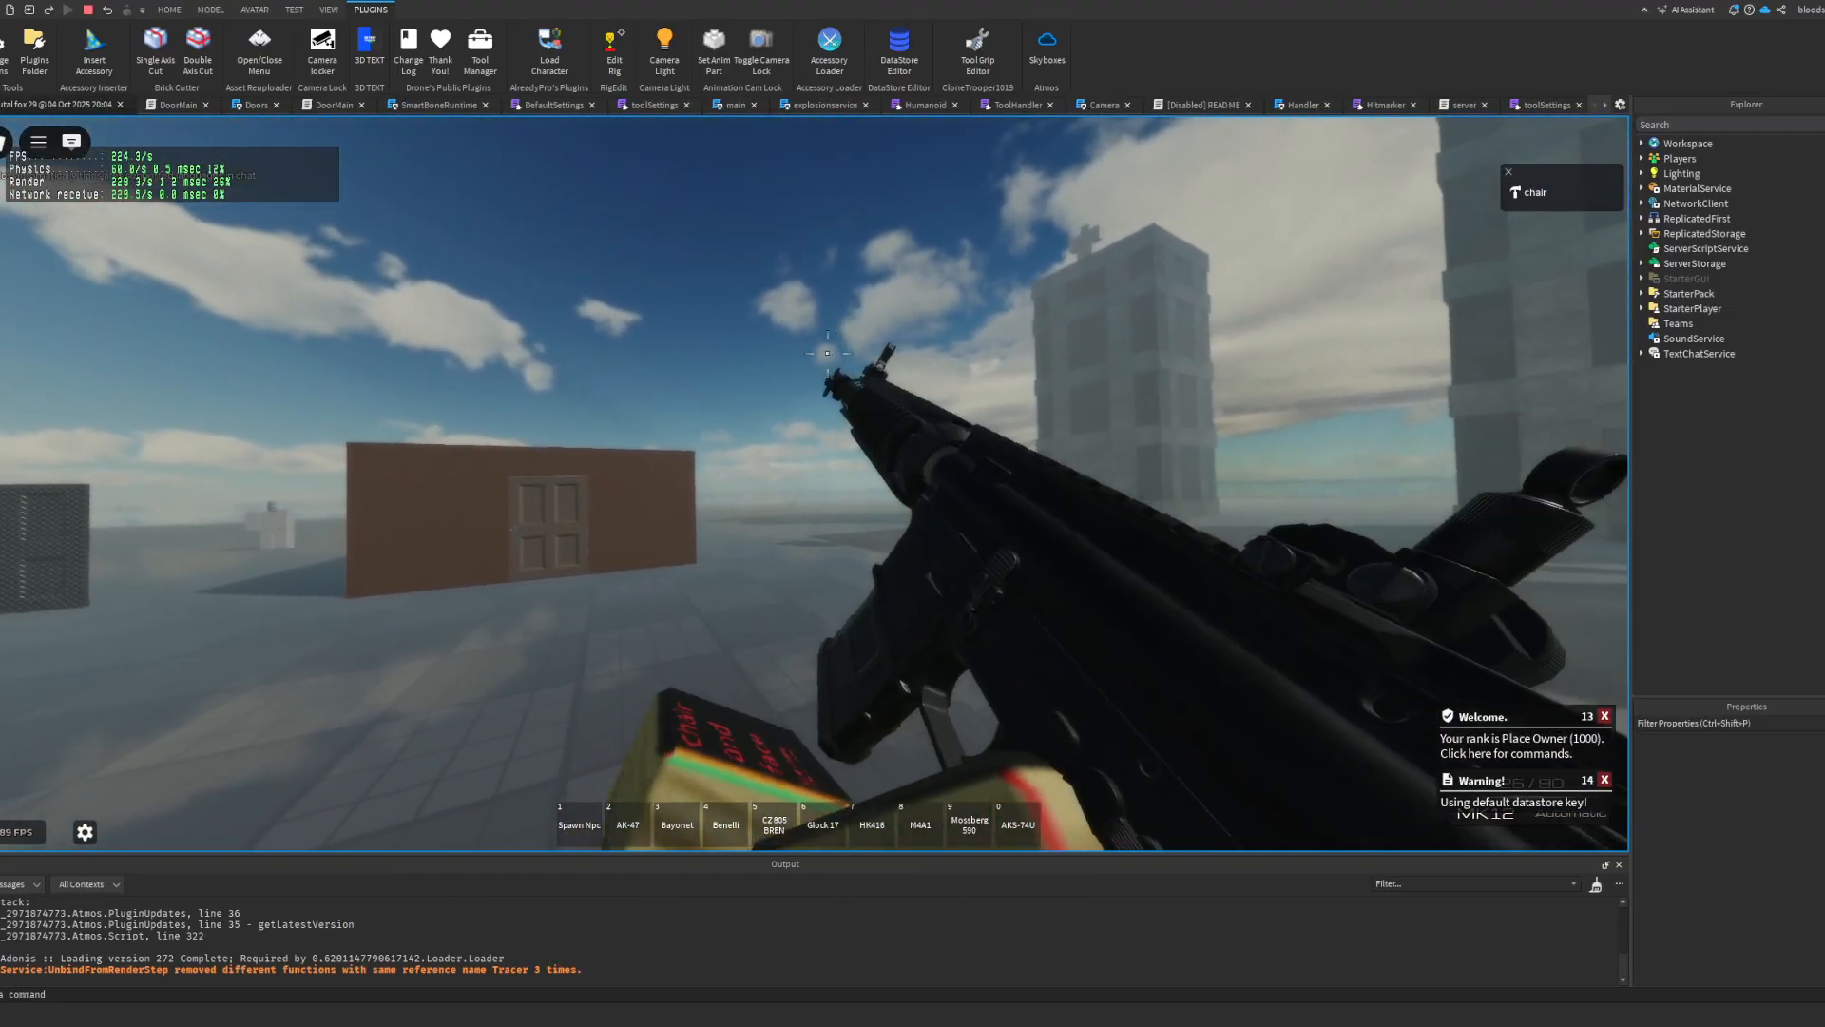
key("w")
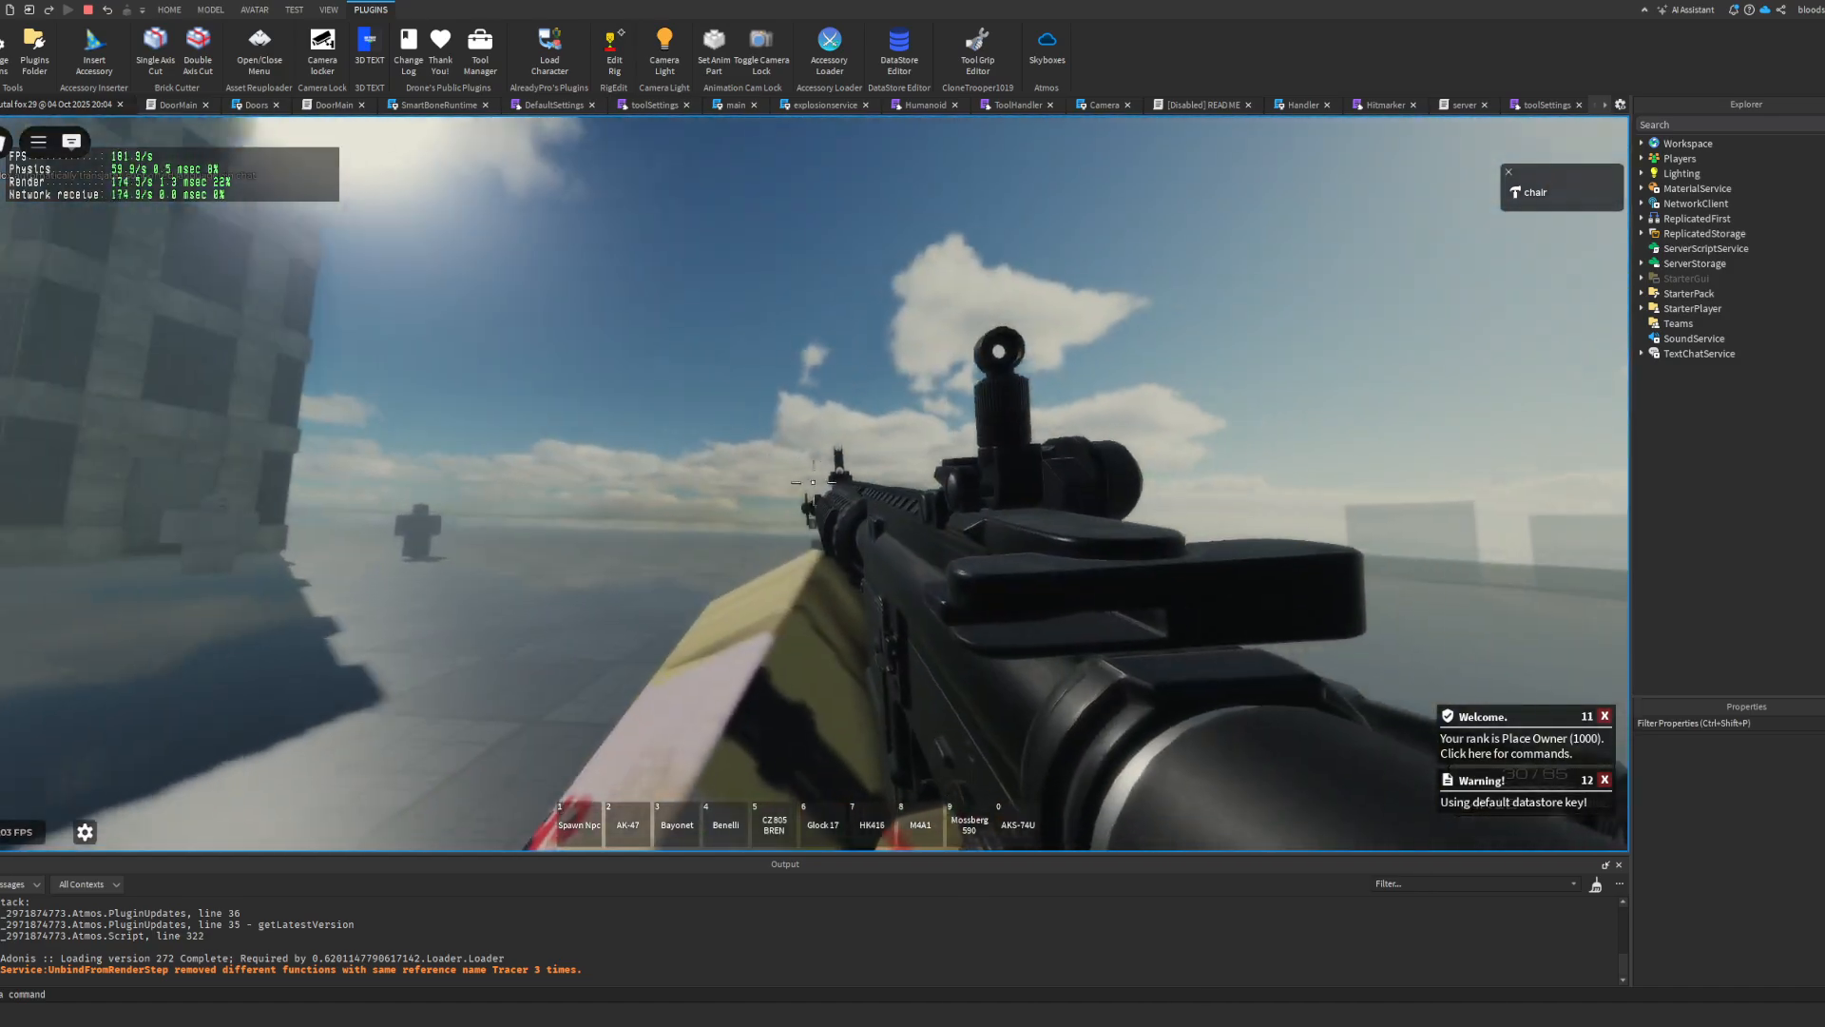
left_click(806, 478)
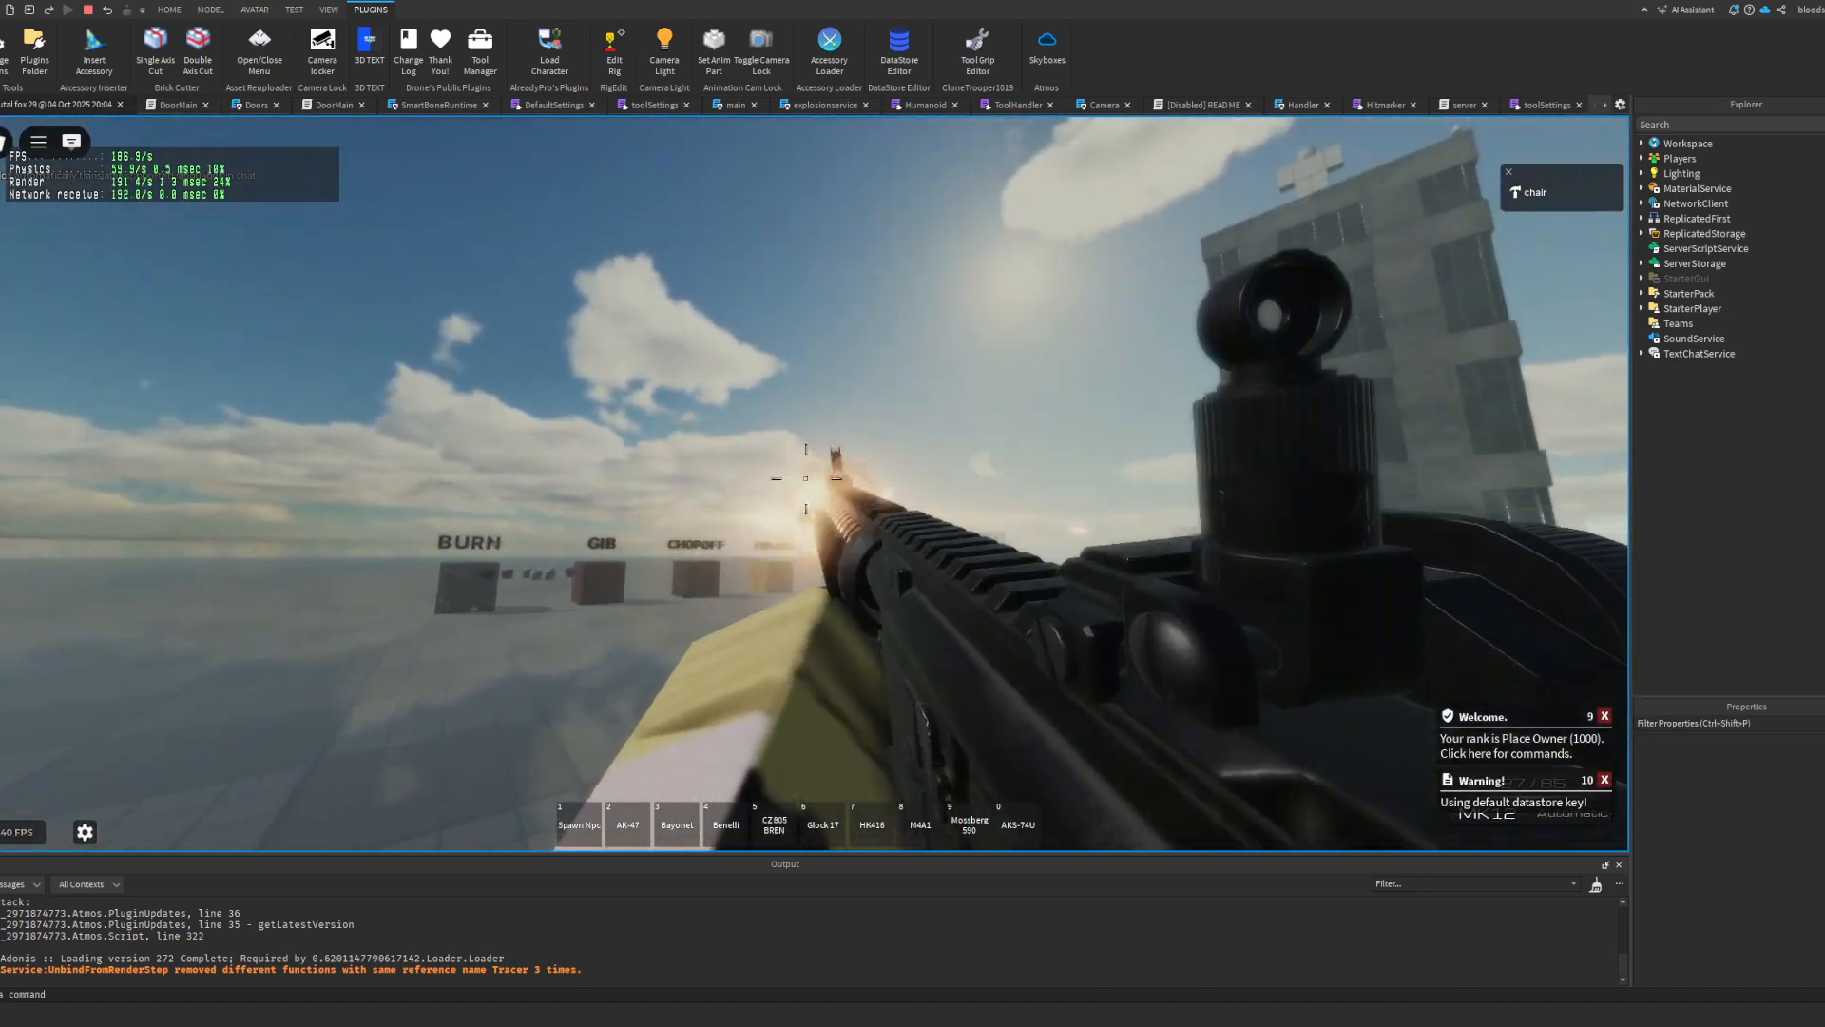
left_click(806, 478)
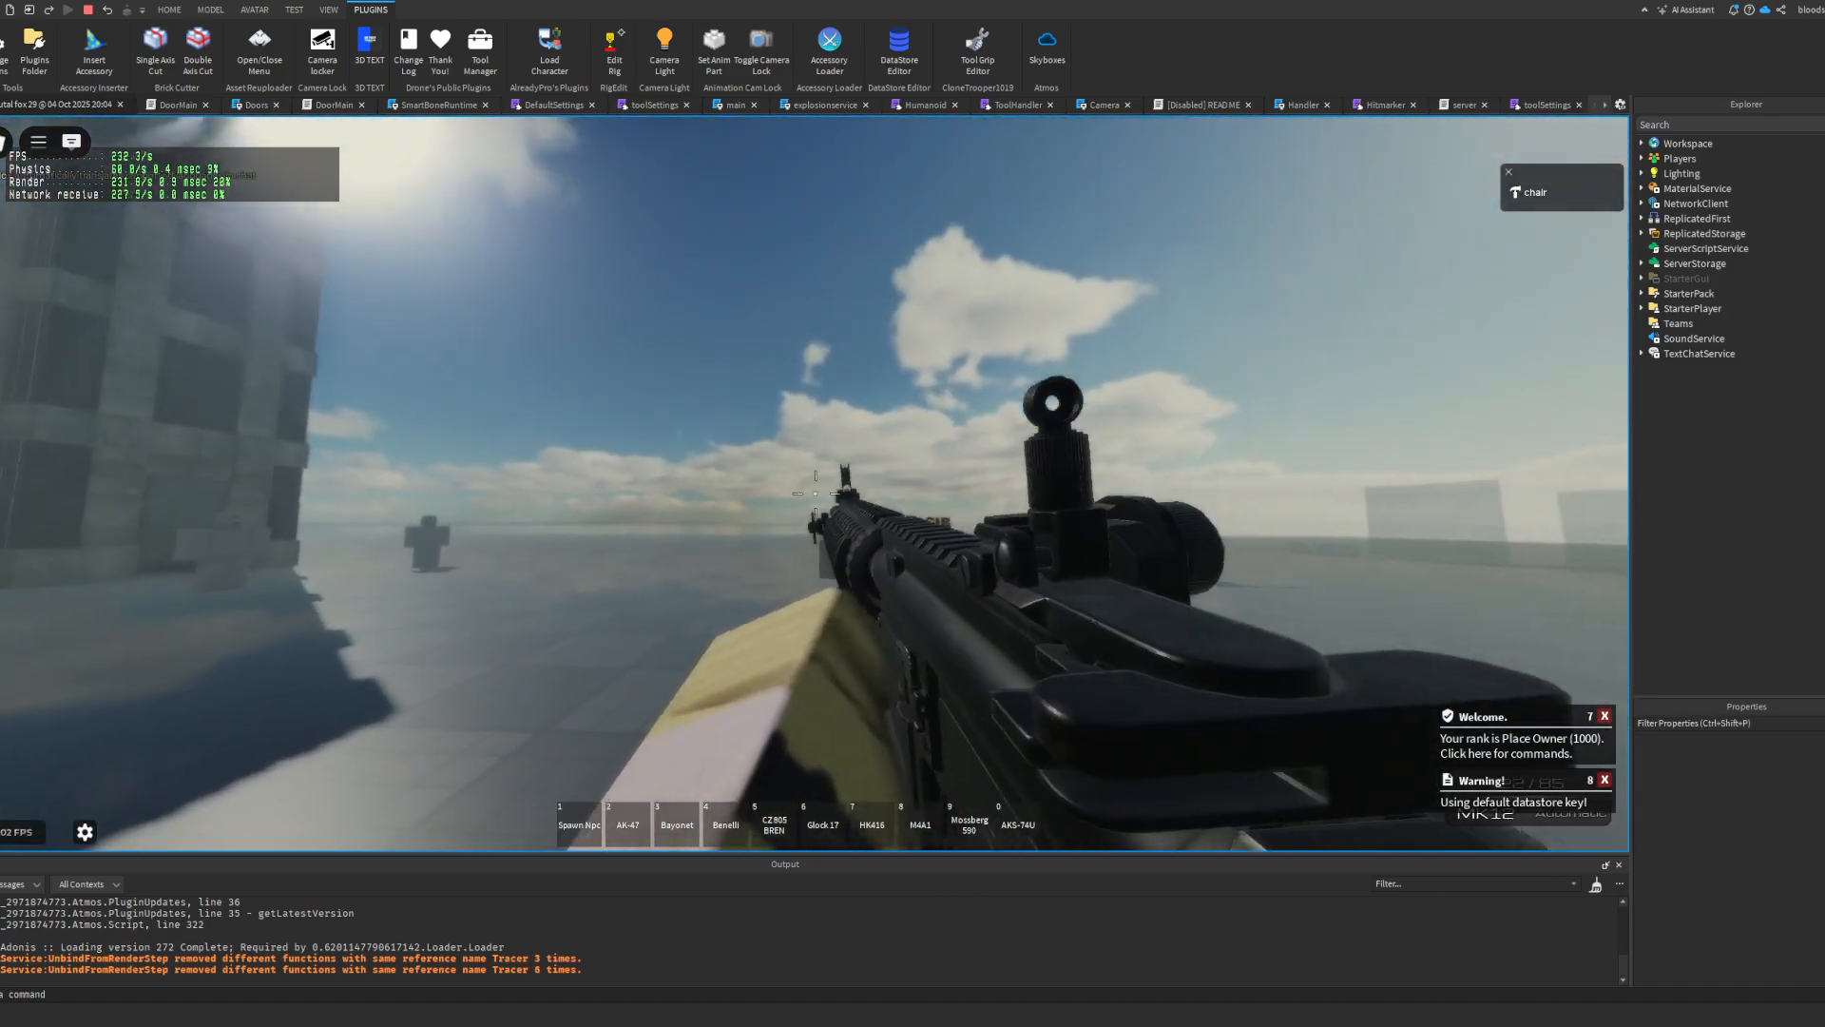
Step: Empty the MK12's magazine, reload it, view the rifle in third person, and stop the playtest
key("8")
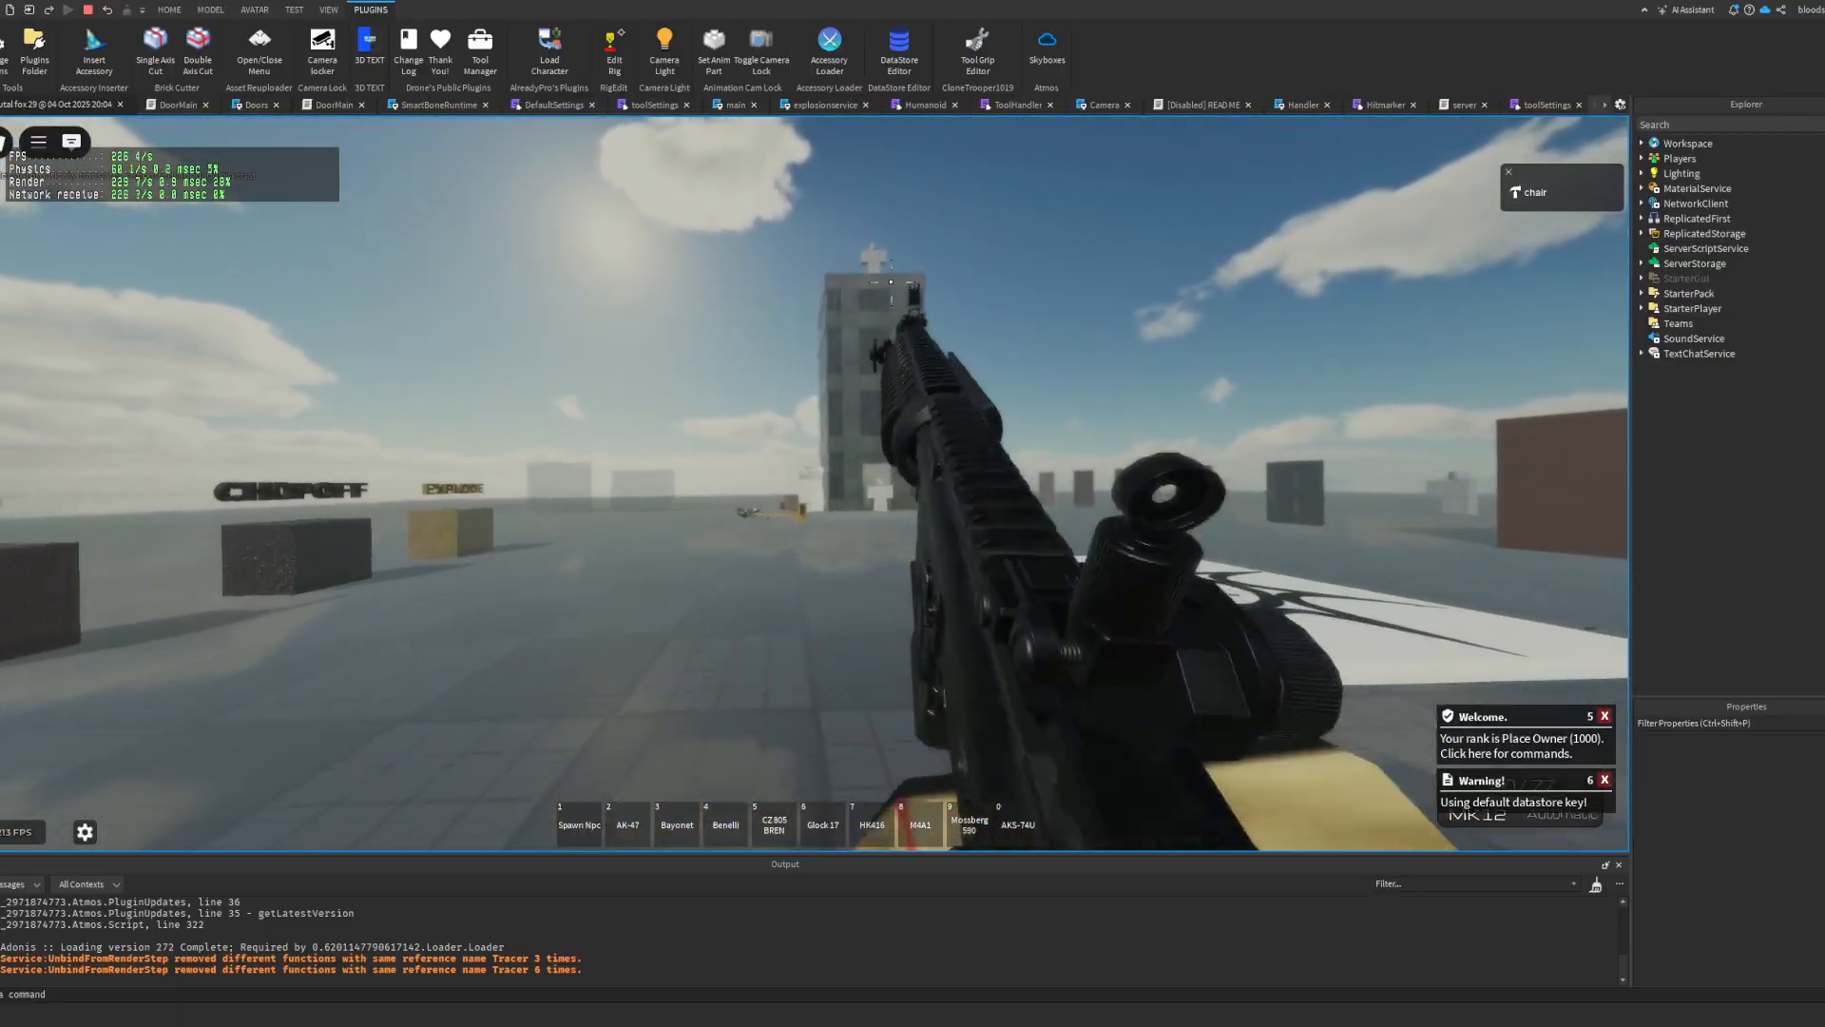
key("w")
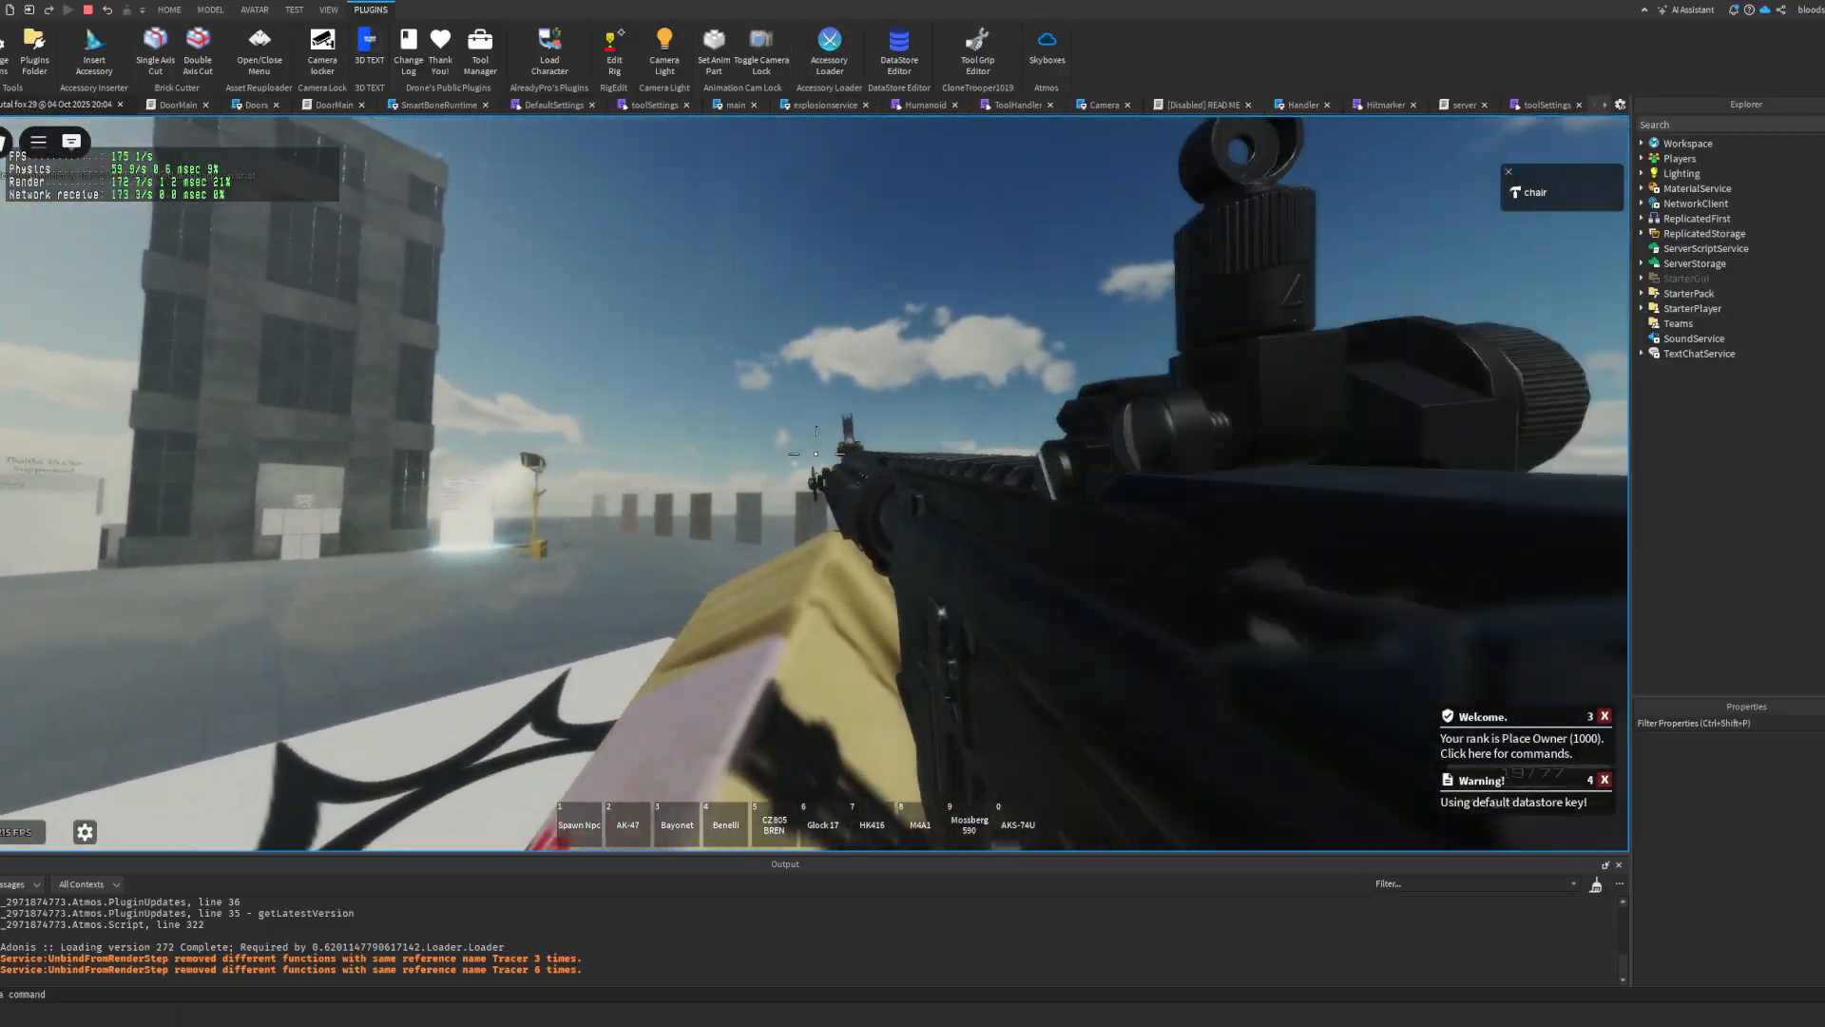
left_click(815, 475)
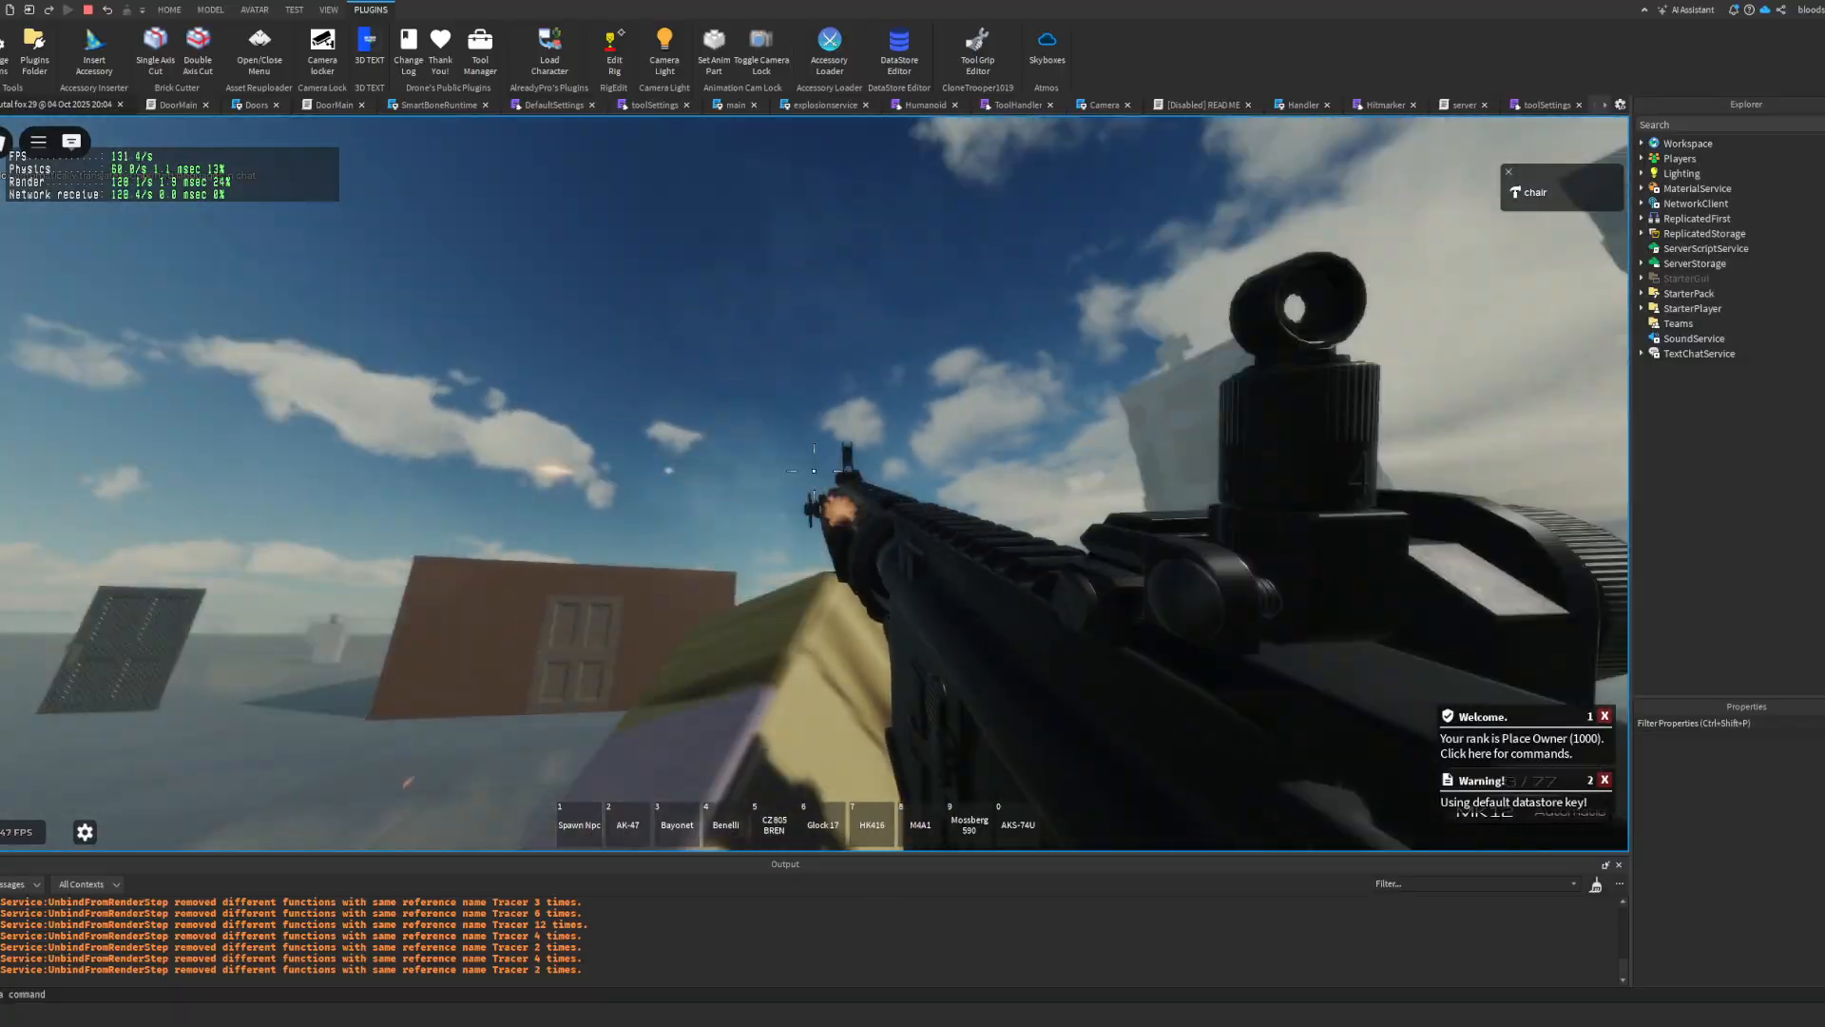
key("r")
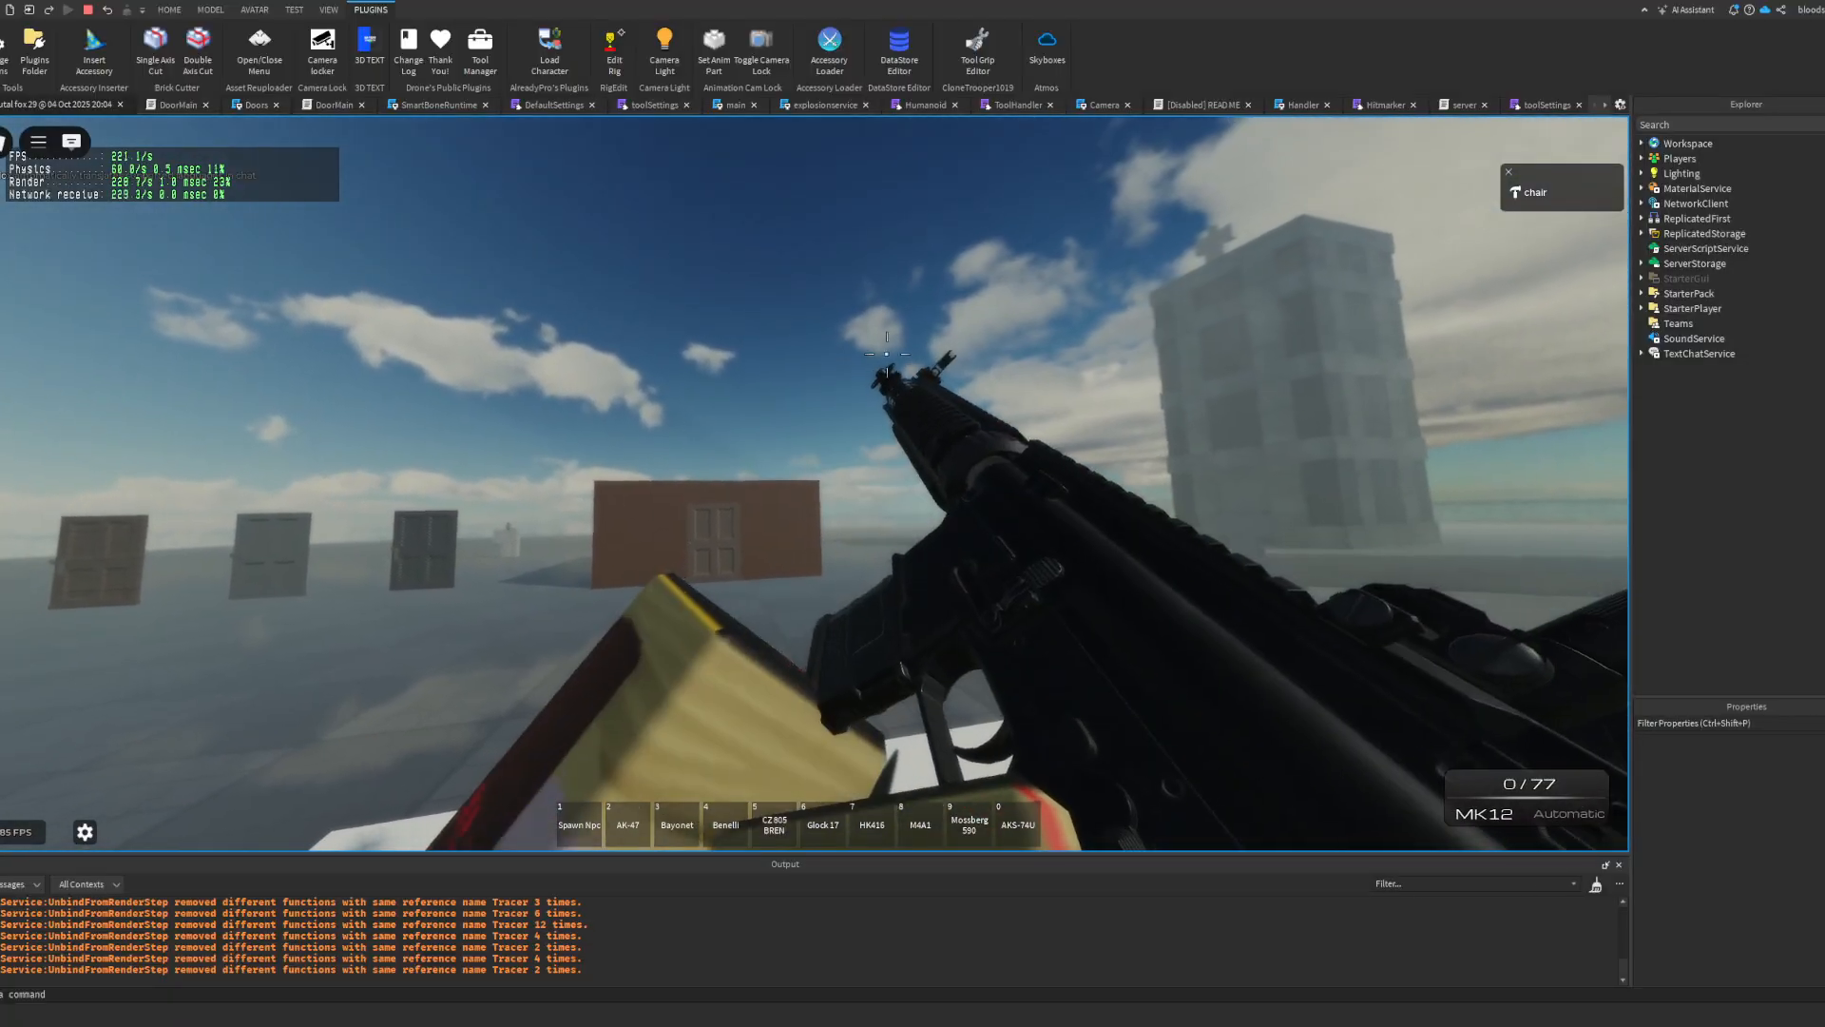
scroll(886, 354, "down", 4)
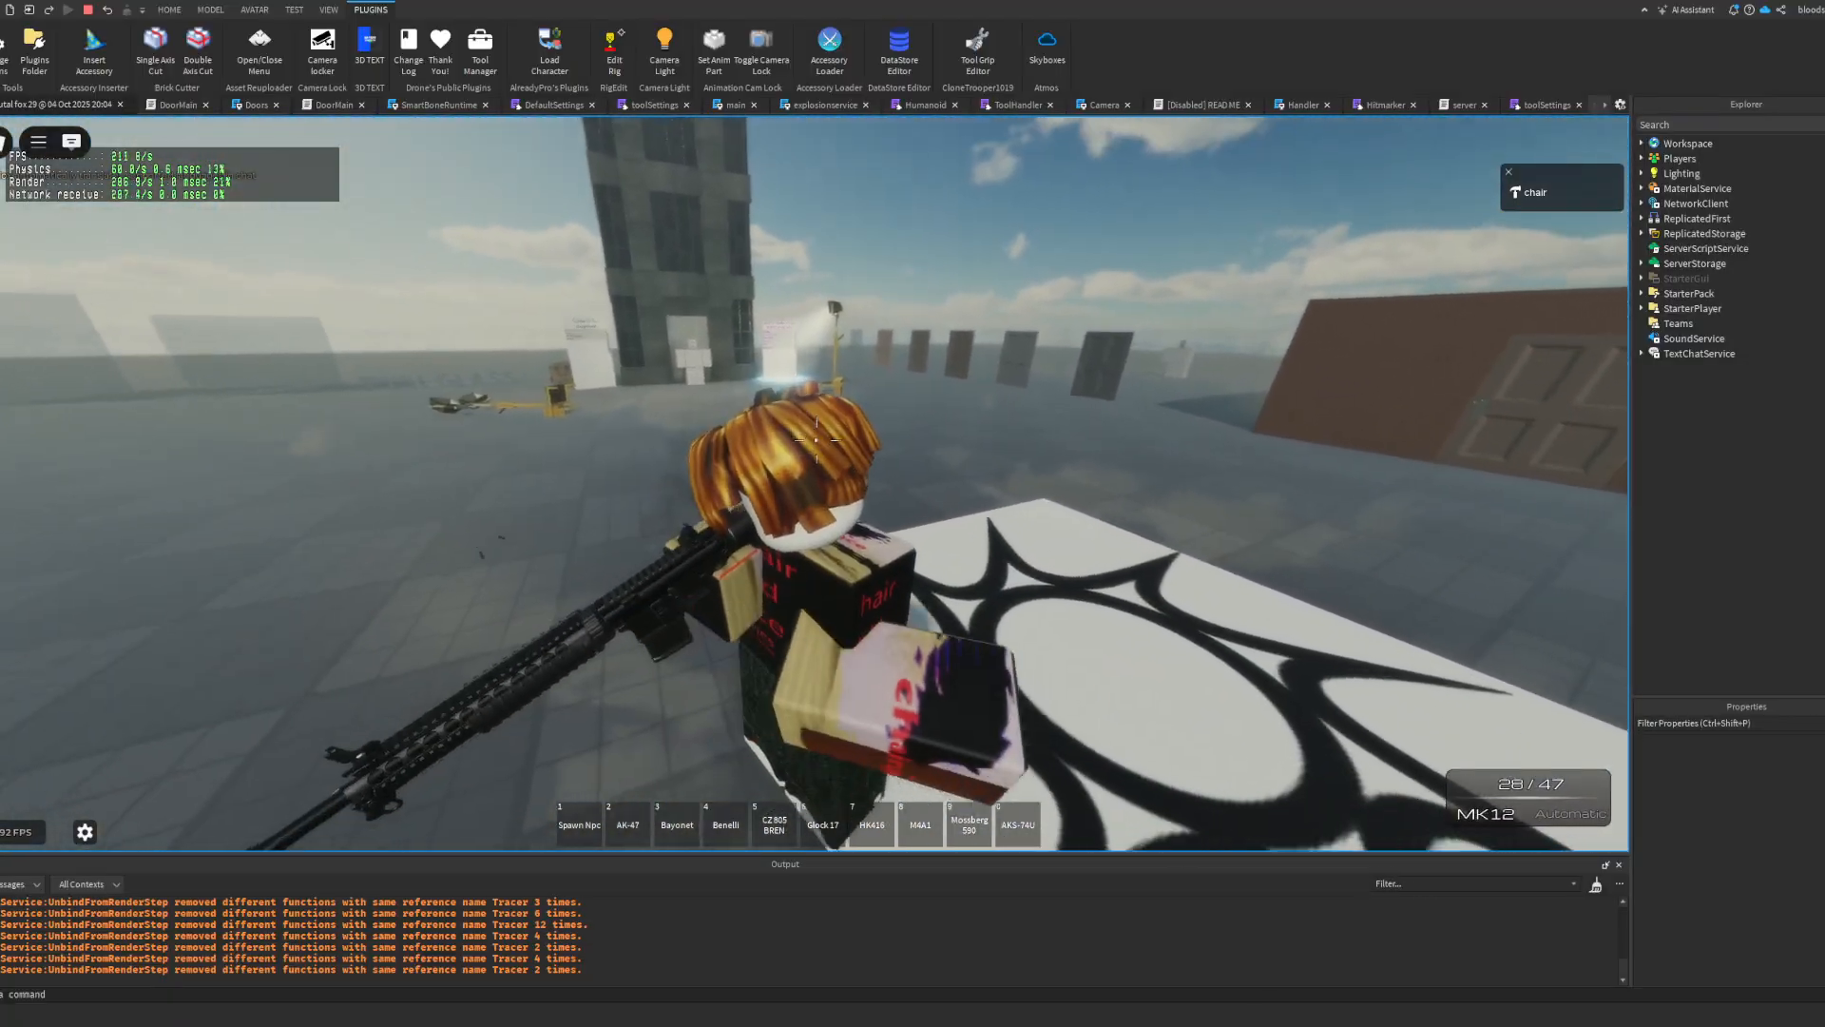
key("shift+F5")
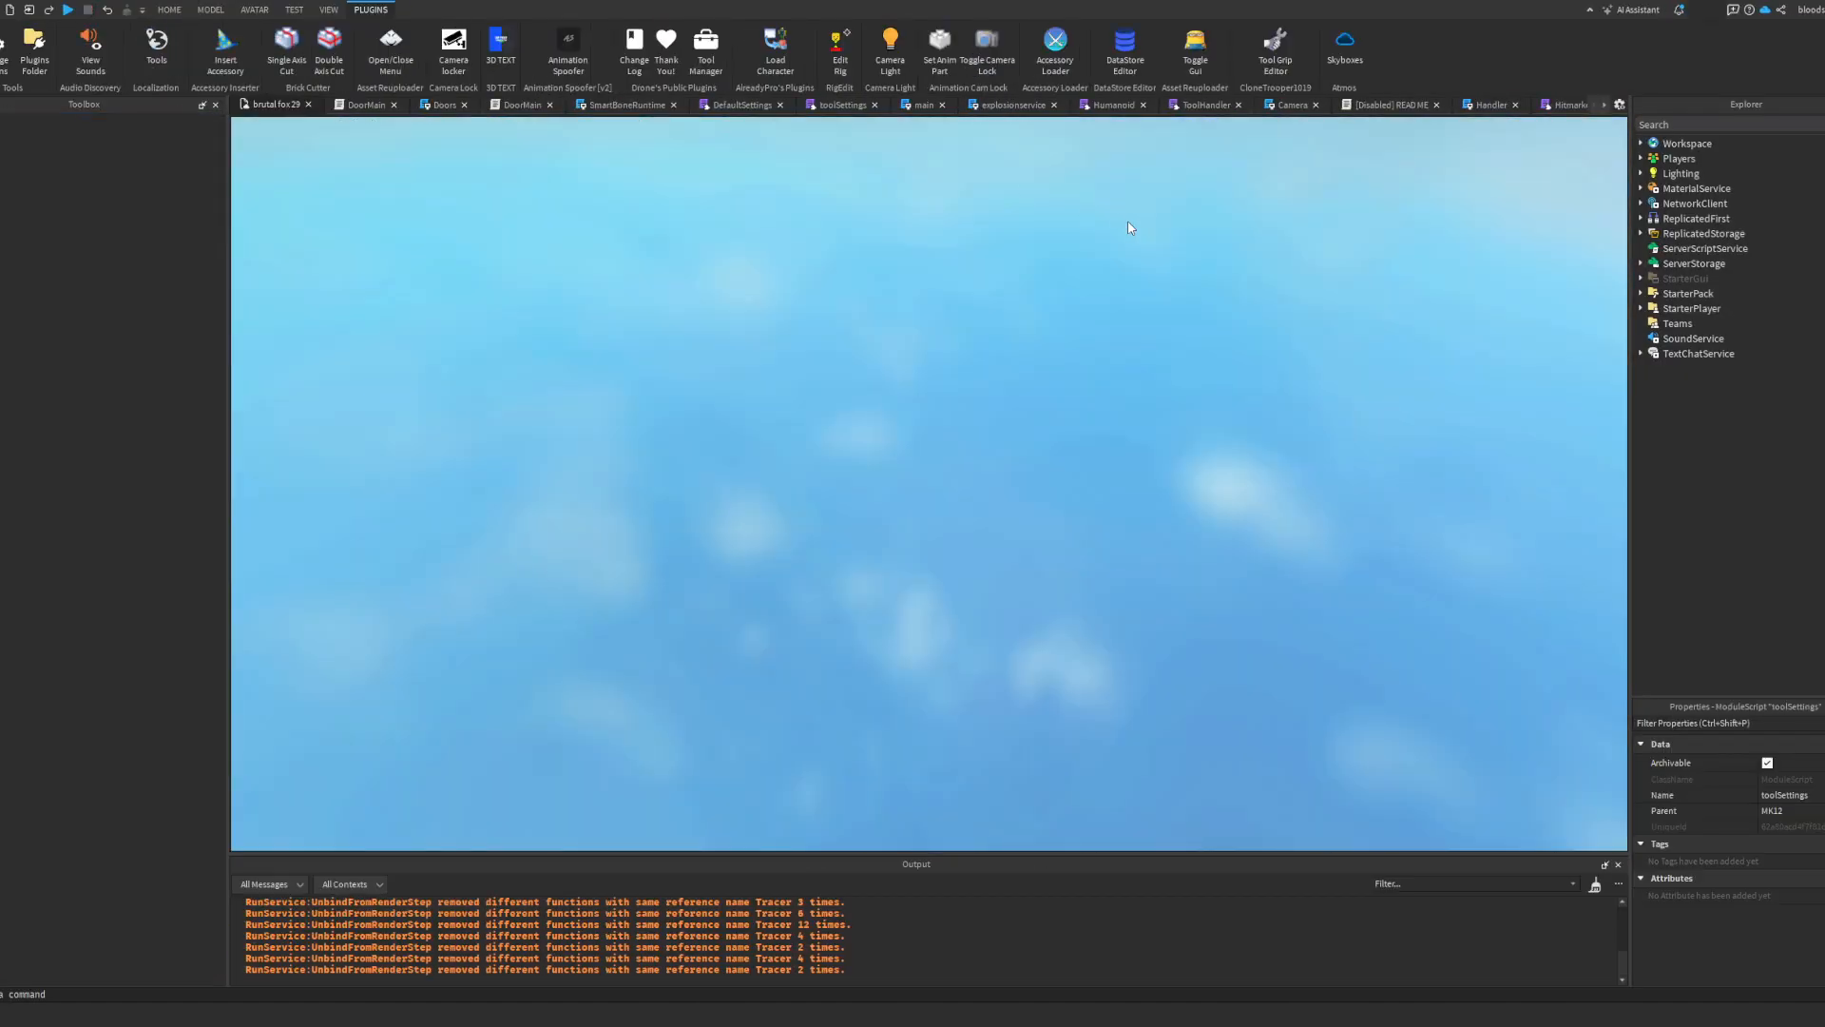
Step: Rename the MK12's two PMAG 20rnd parts to Magazine and Magazine2, matching the part names inside the M4A1's magazine models
scroll(1748, 425, "up", 5)
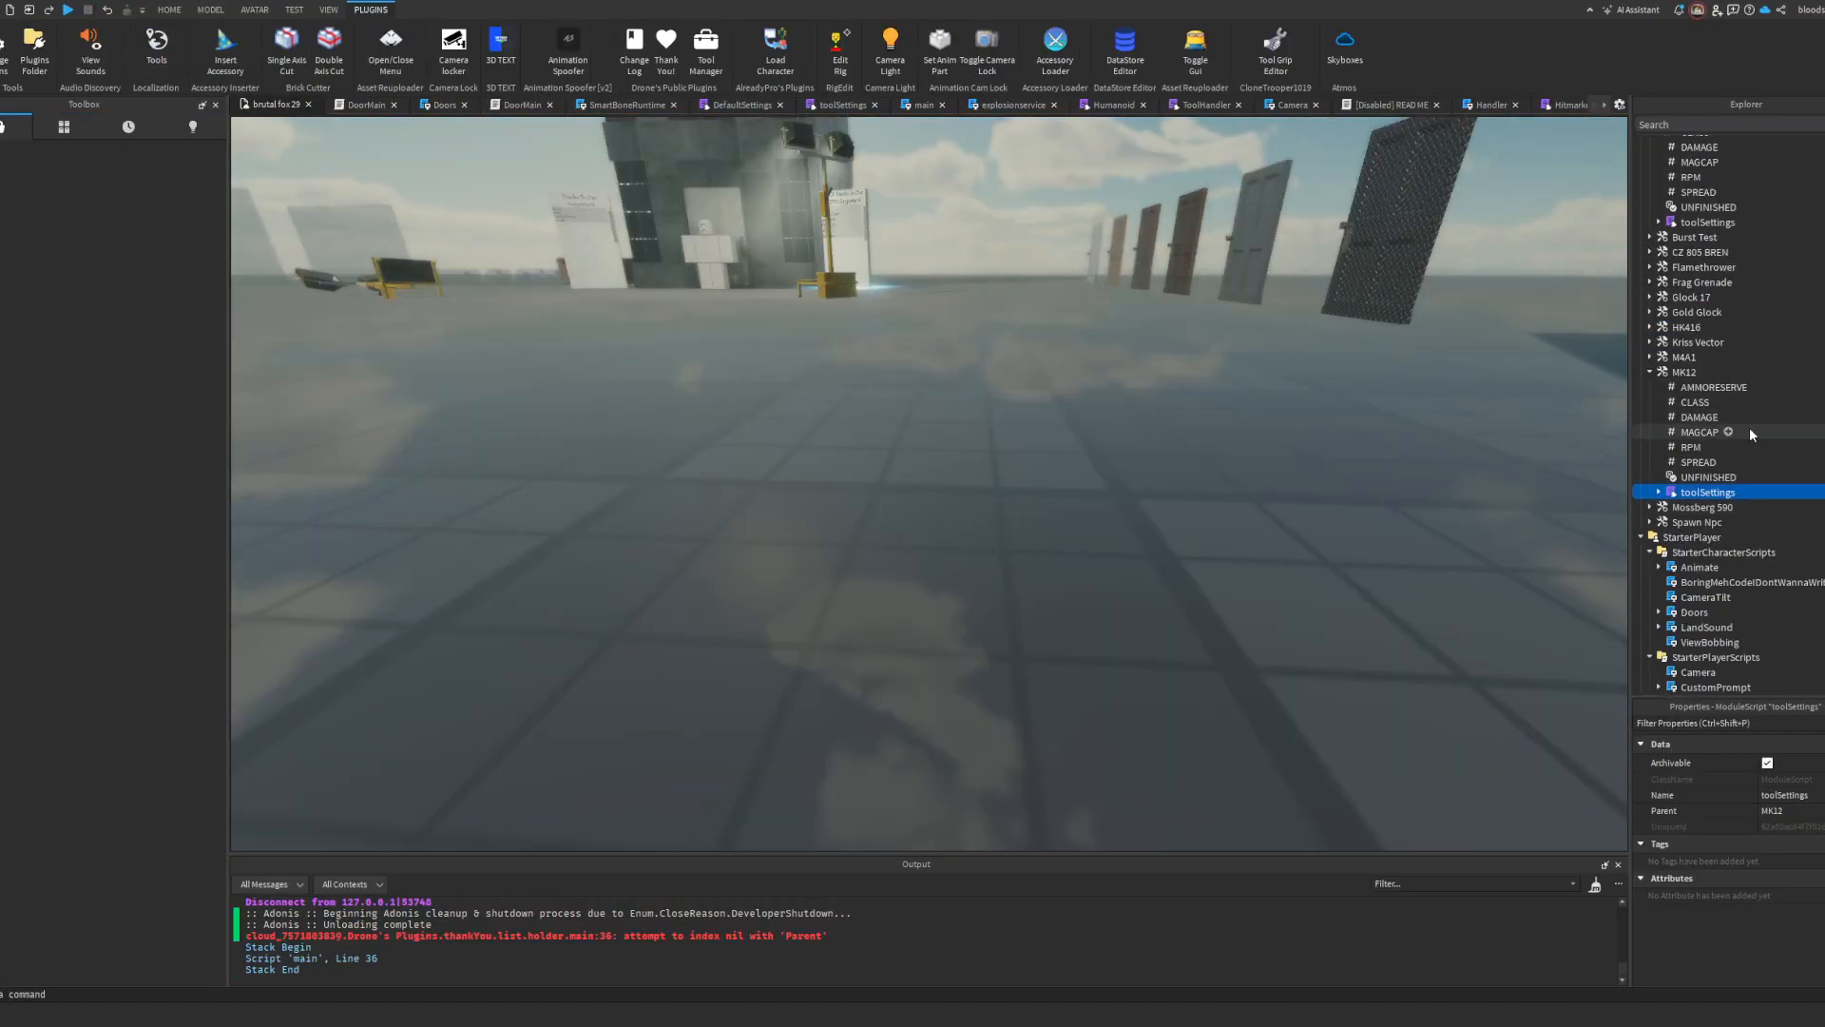
scroll(1772, 428, "up", 5)
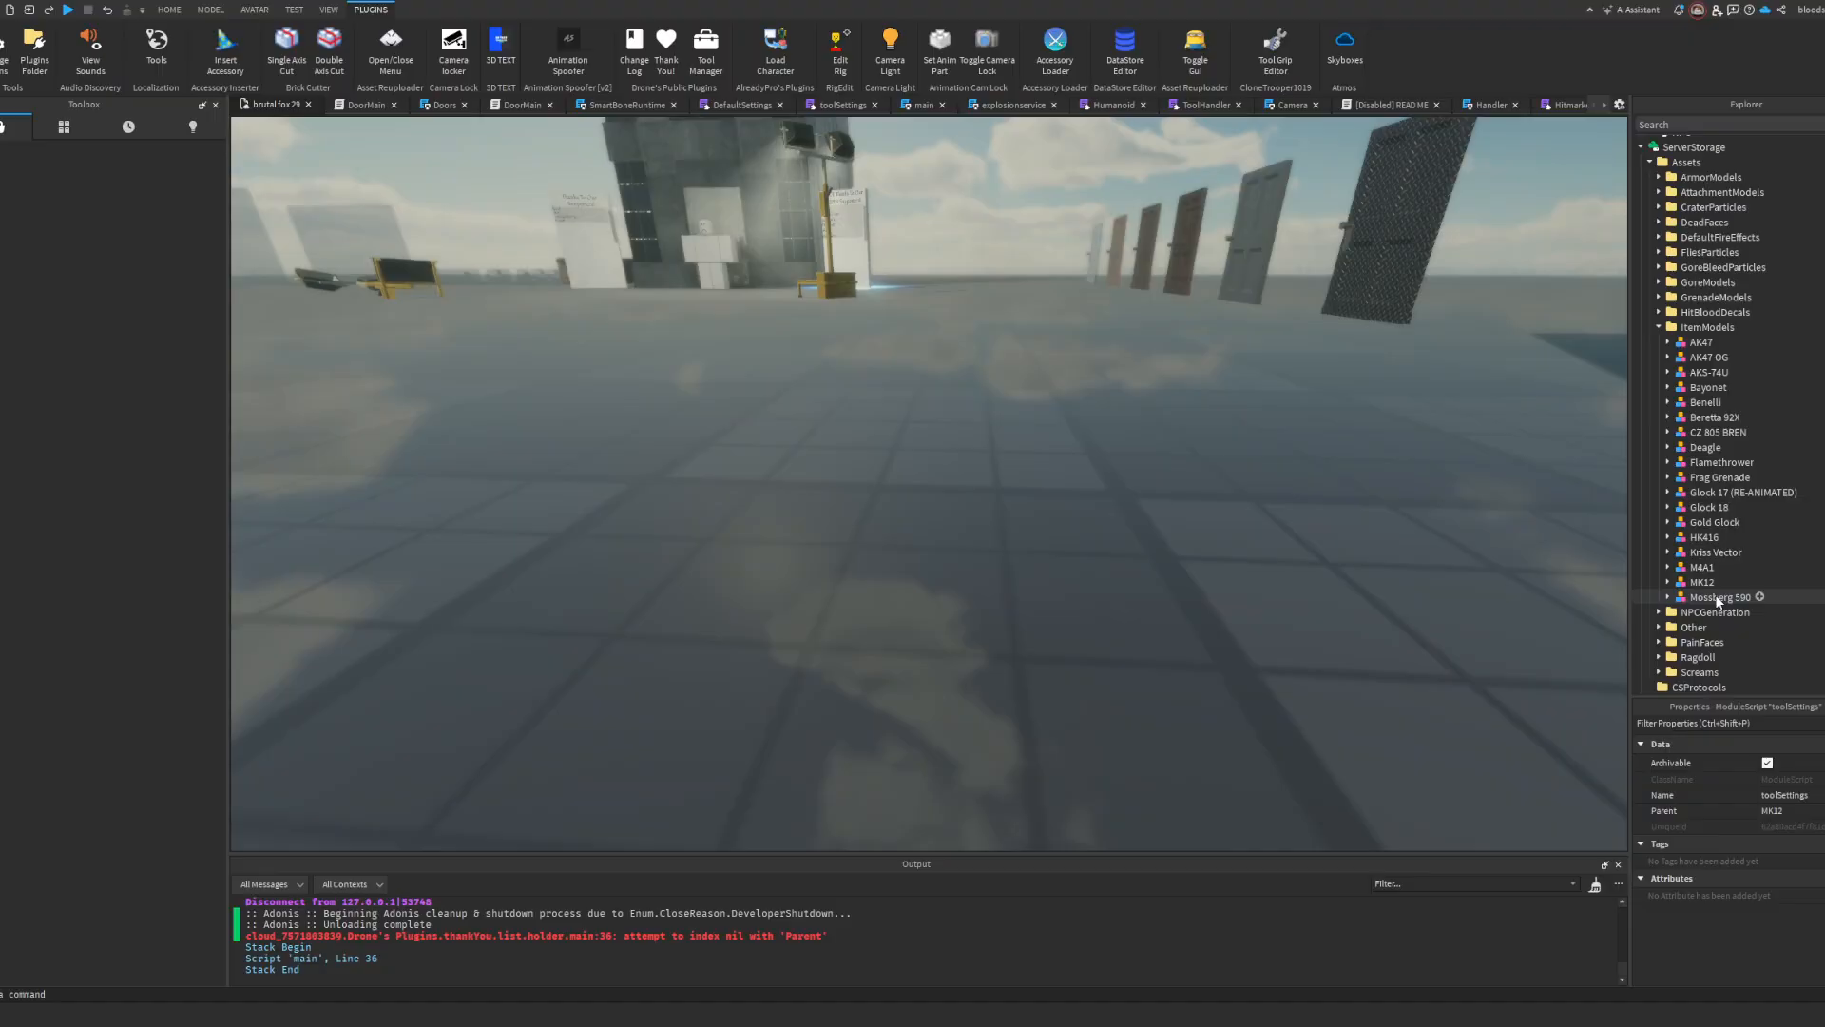
left_click(1667, 567)
scroll(1663, 444, "down", 4)
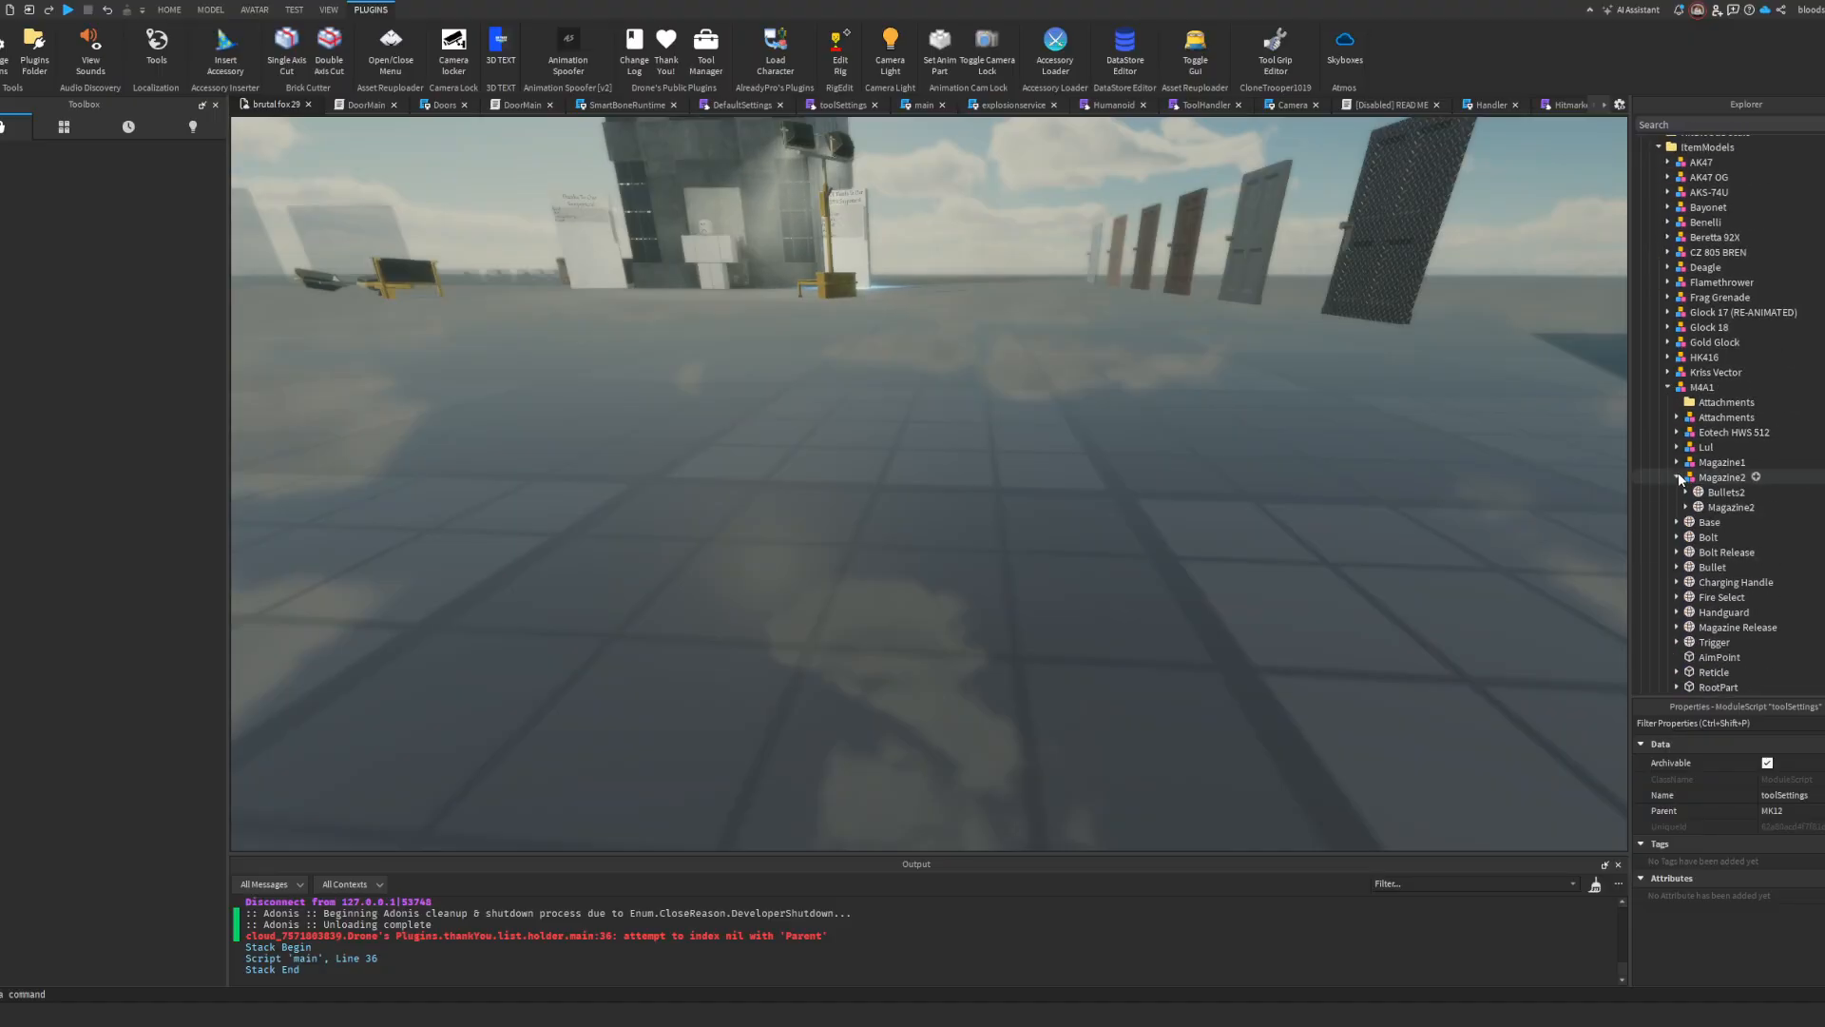
left_click(1723, 510)
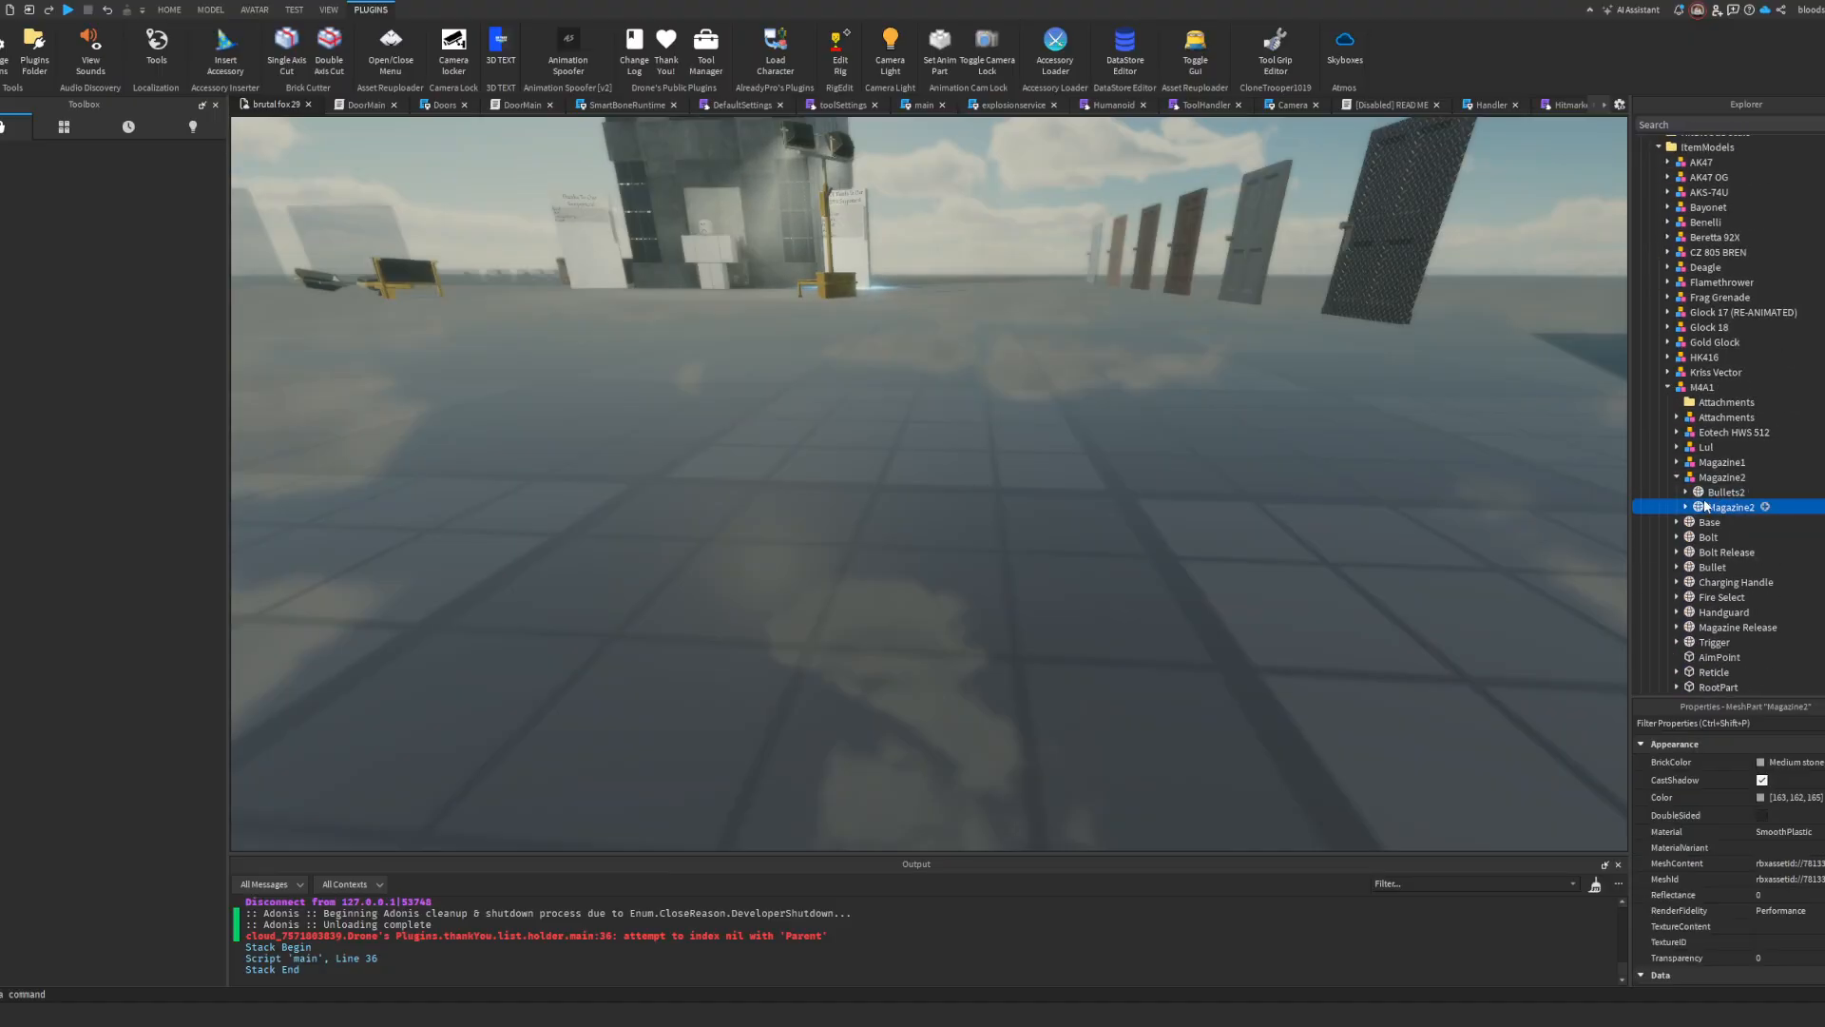
scroll(1755, 493, "up", 4)
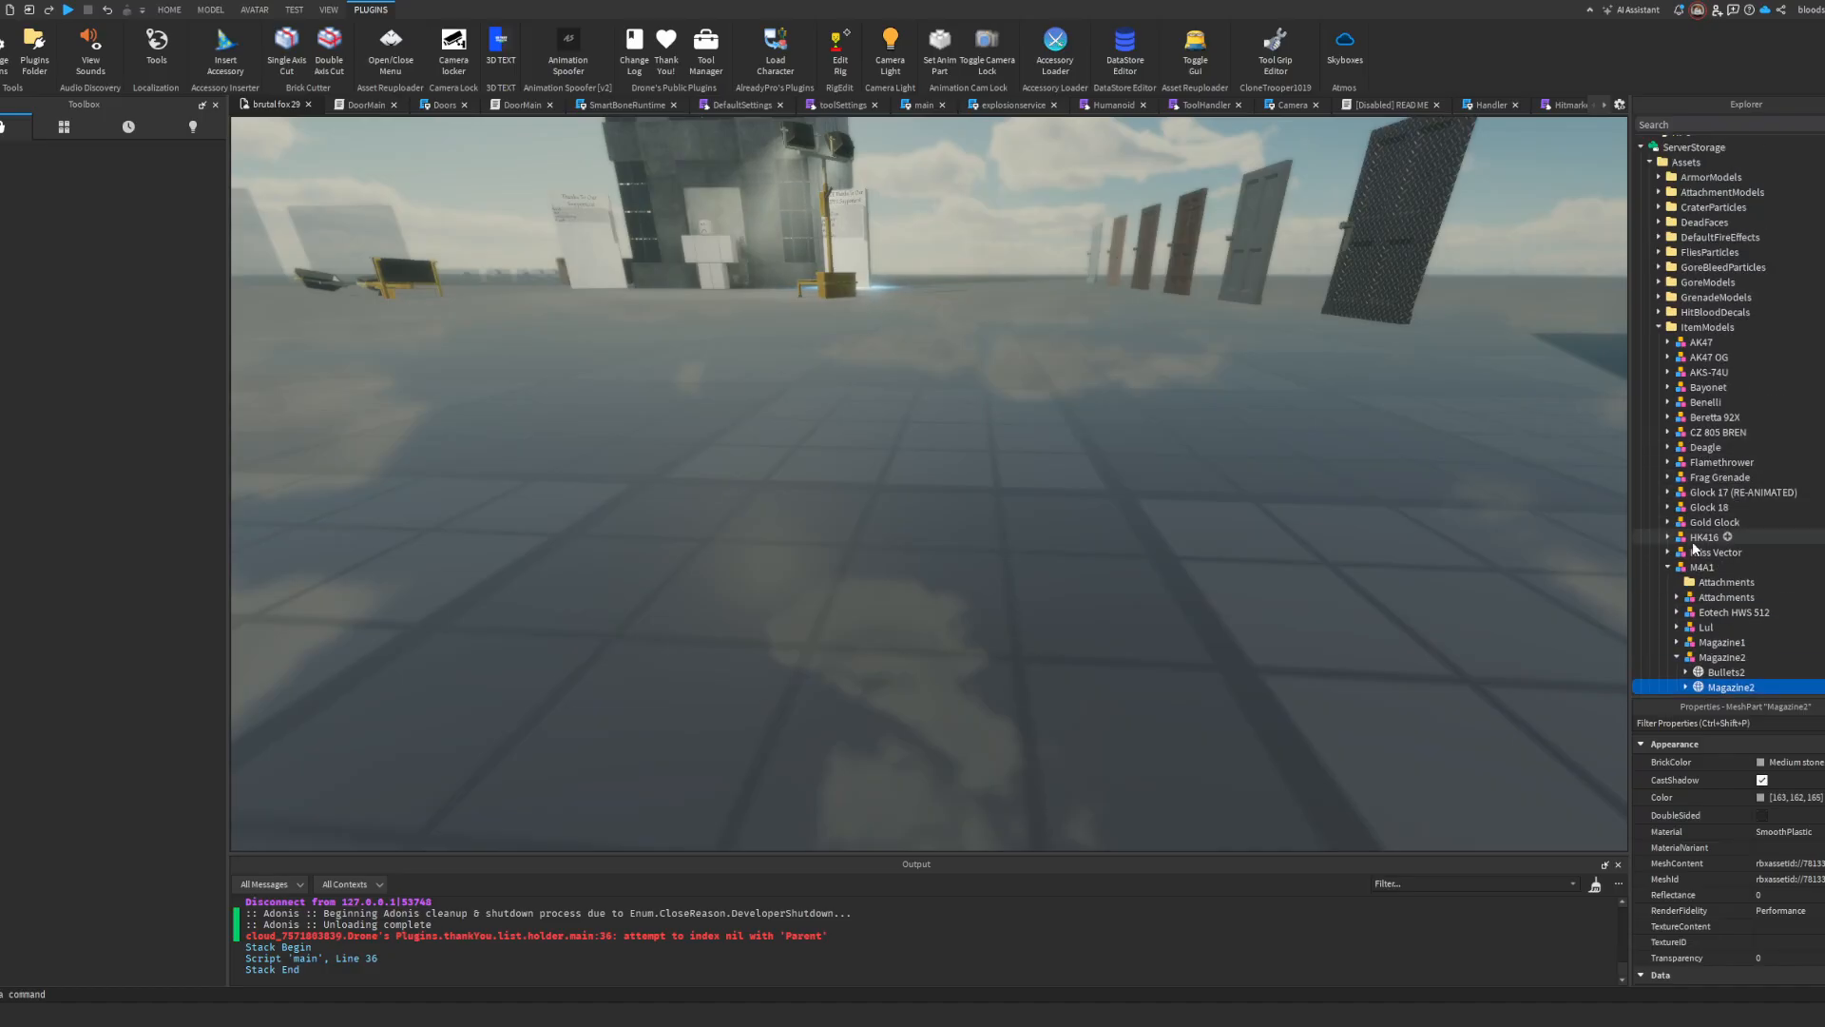
scroll(1694, 548, "down", 10)
scroll(1688, 318, "up", 2)
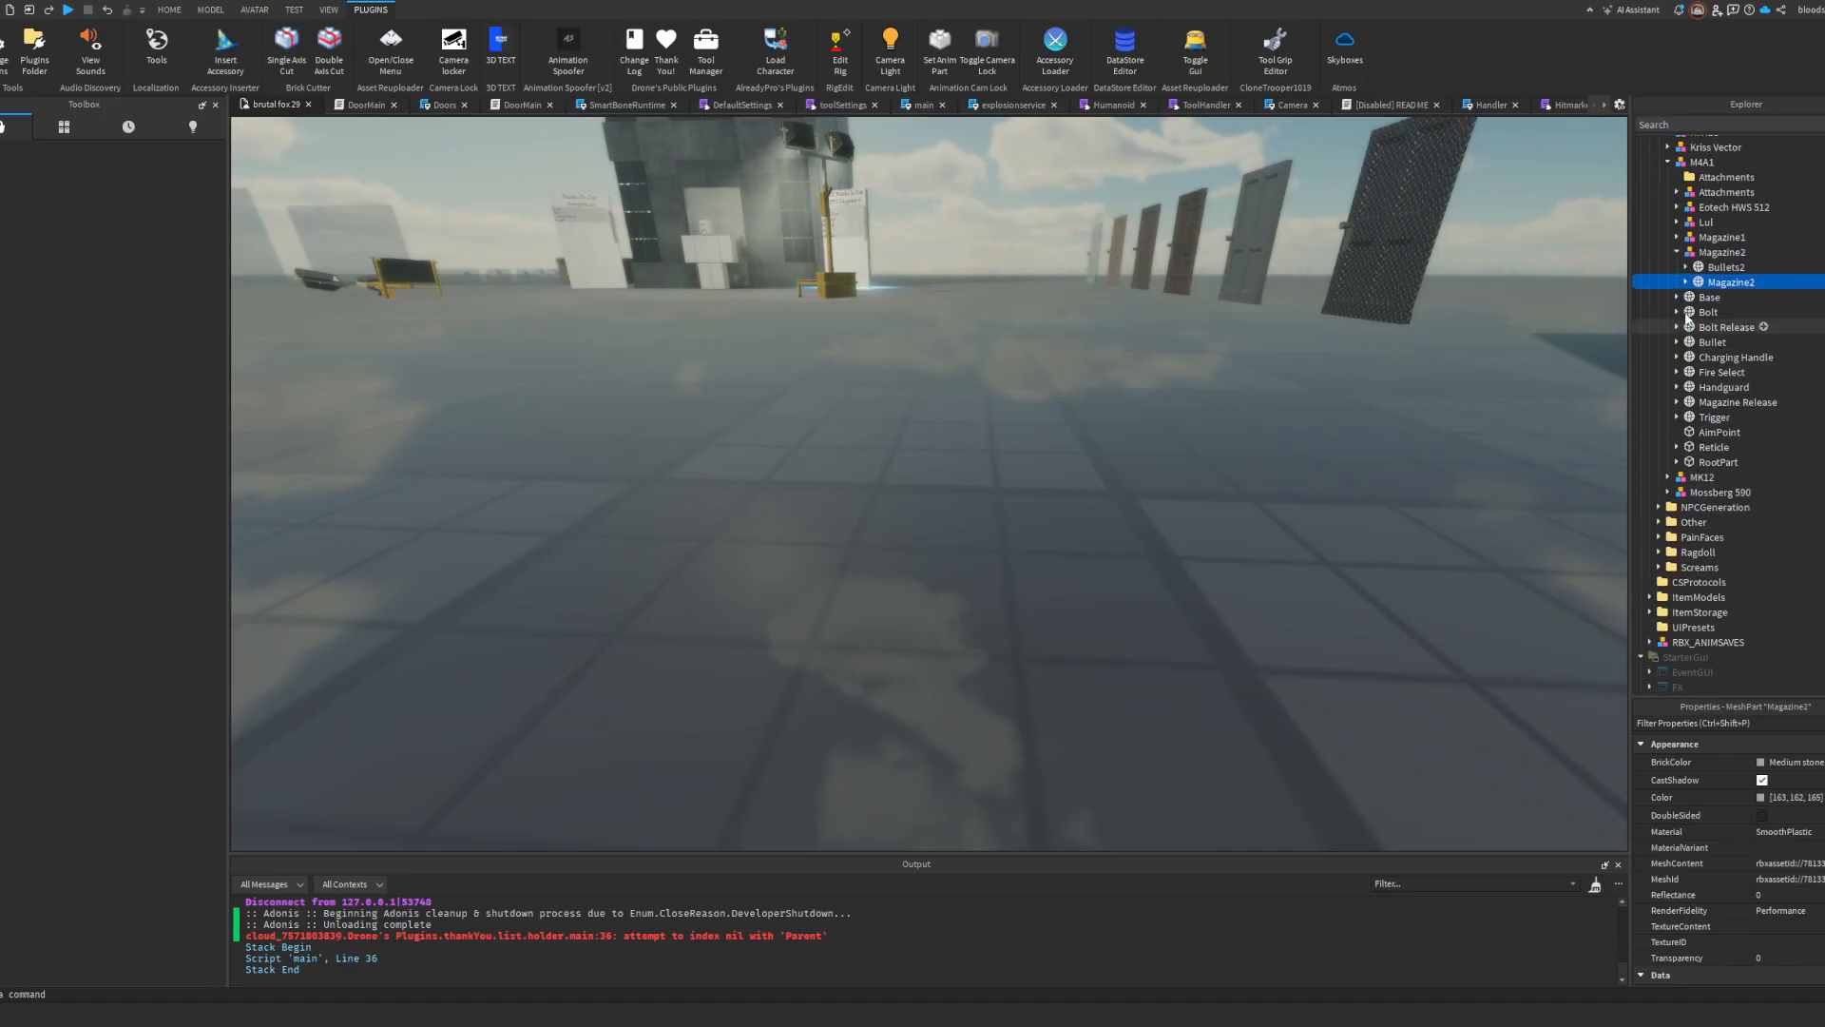
left_click(1677, 238)
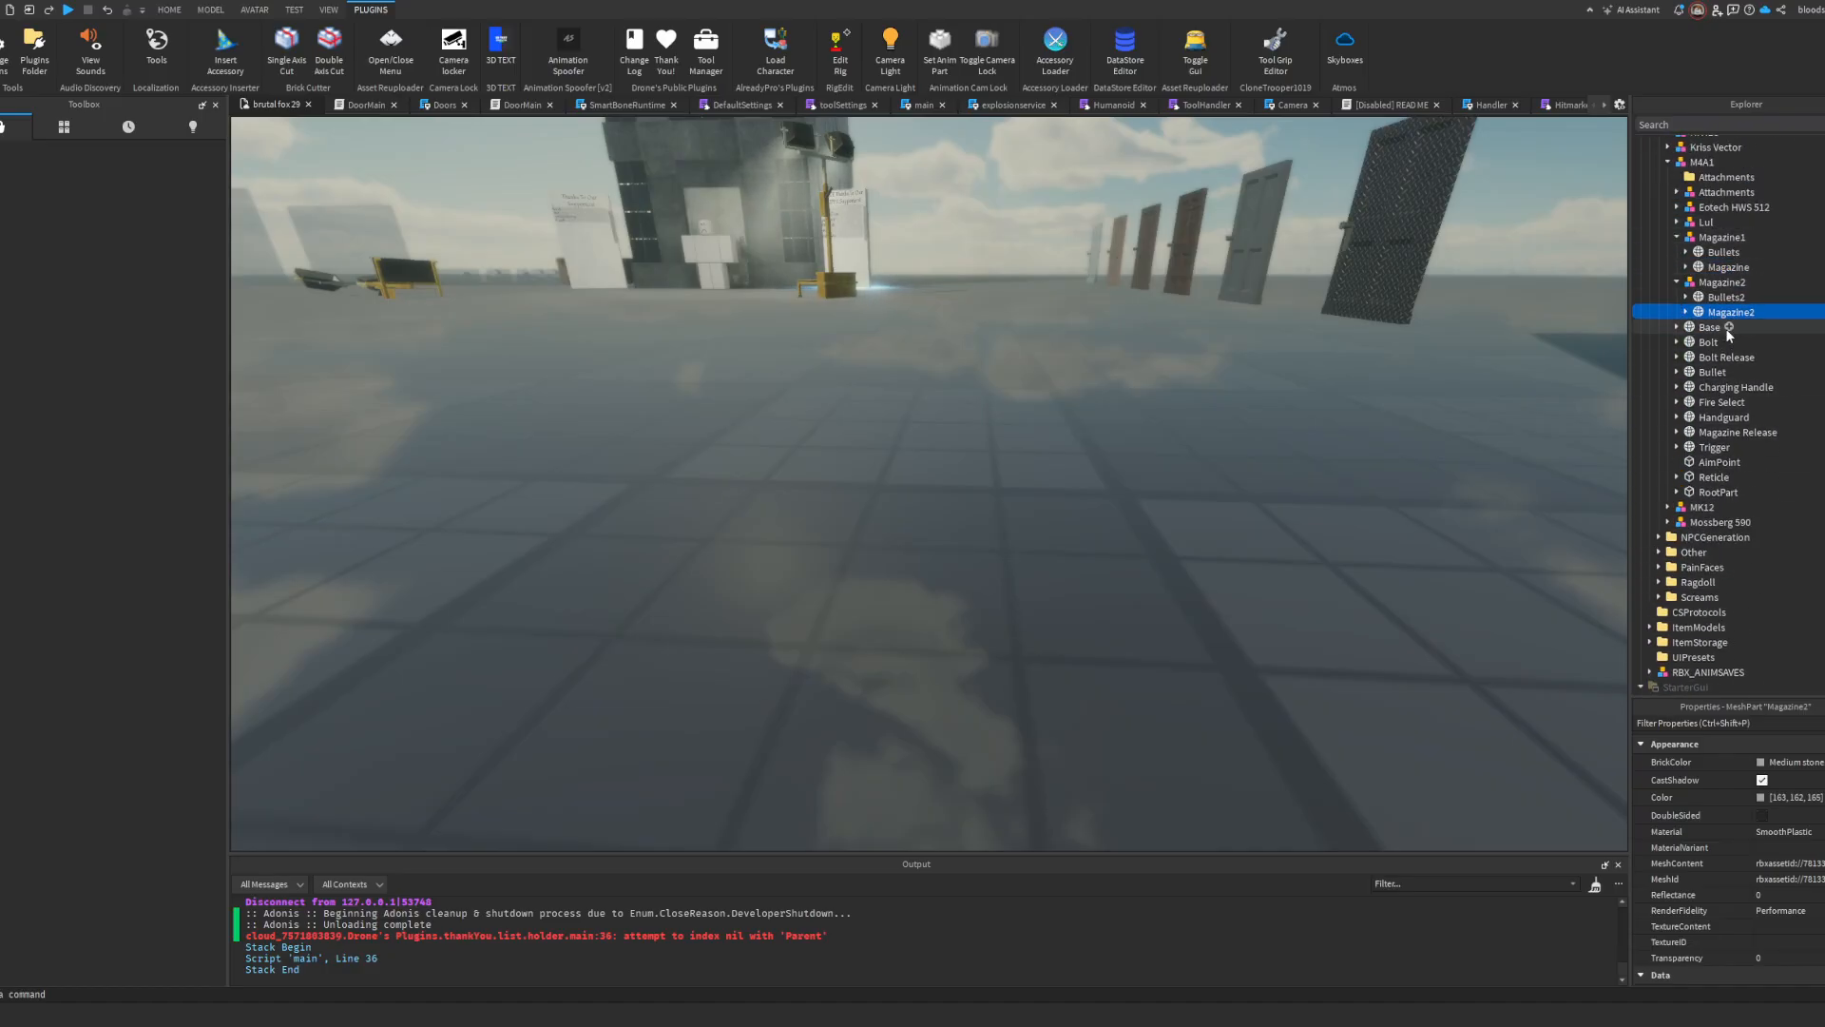
scroll(1687, 515, "down", 2)
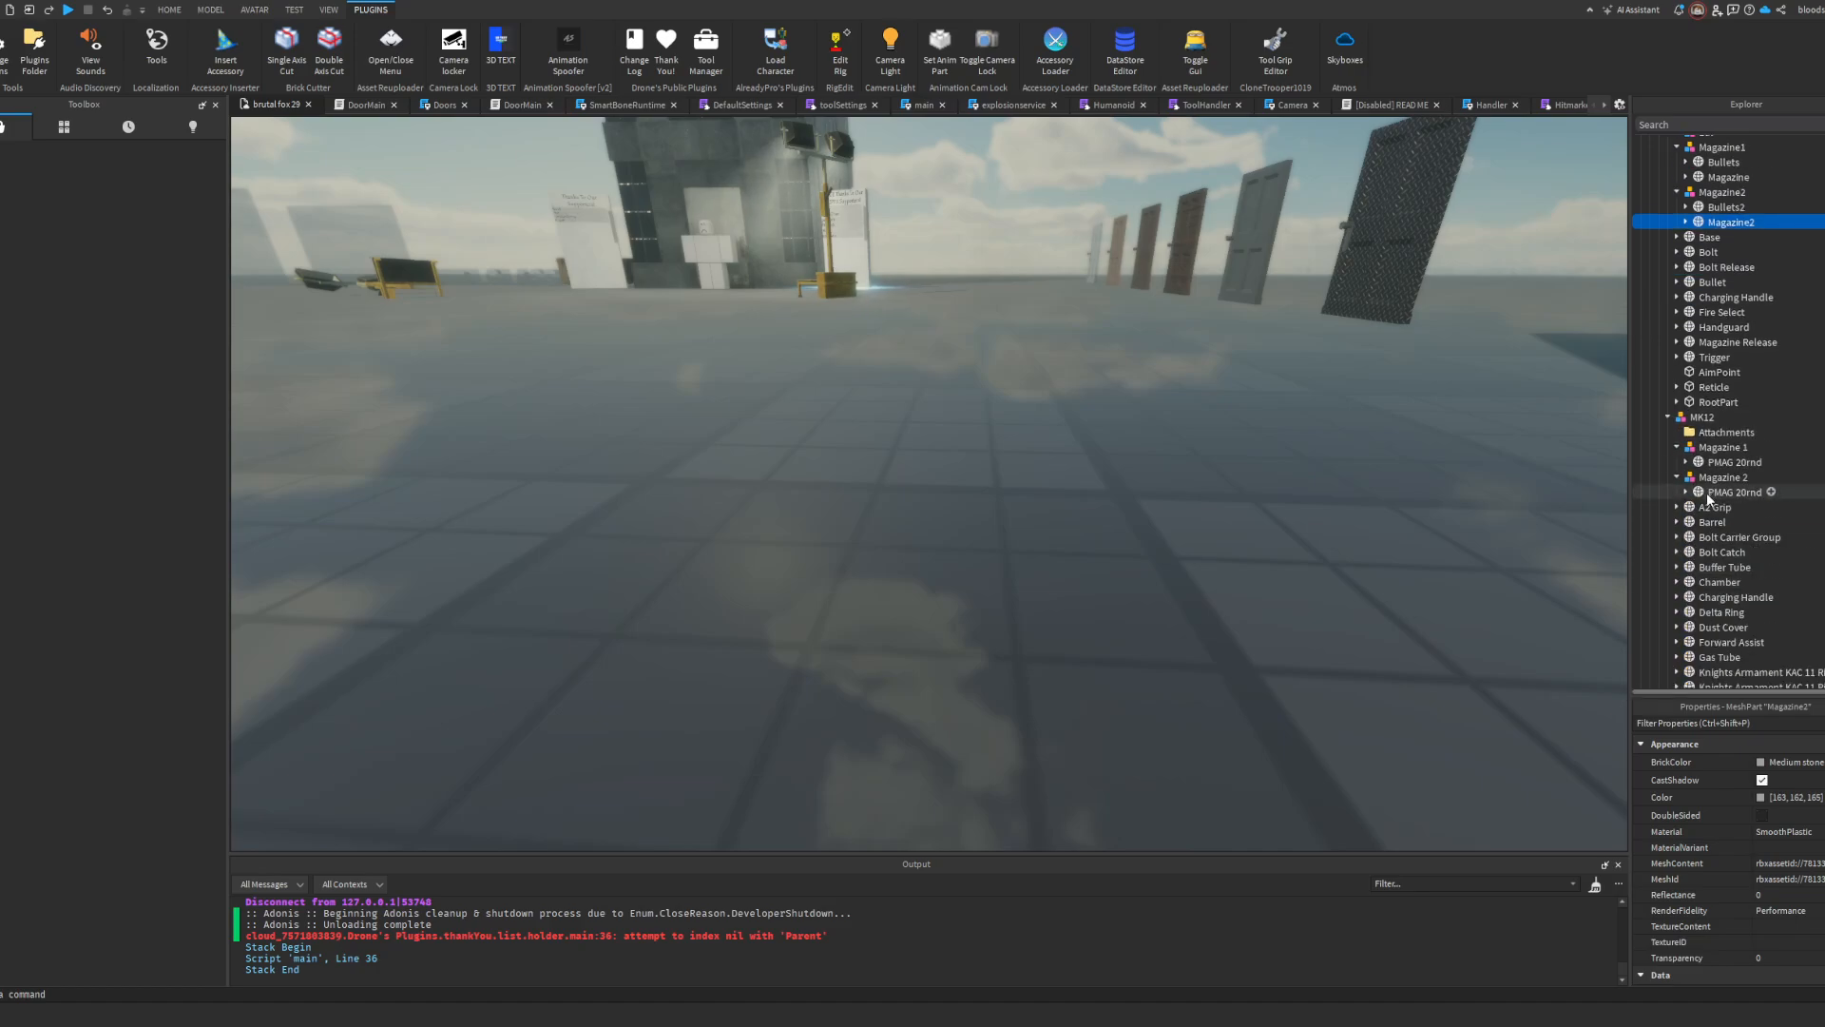
scroll(1822, 889, "down", 4)
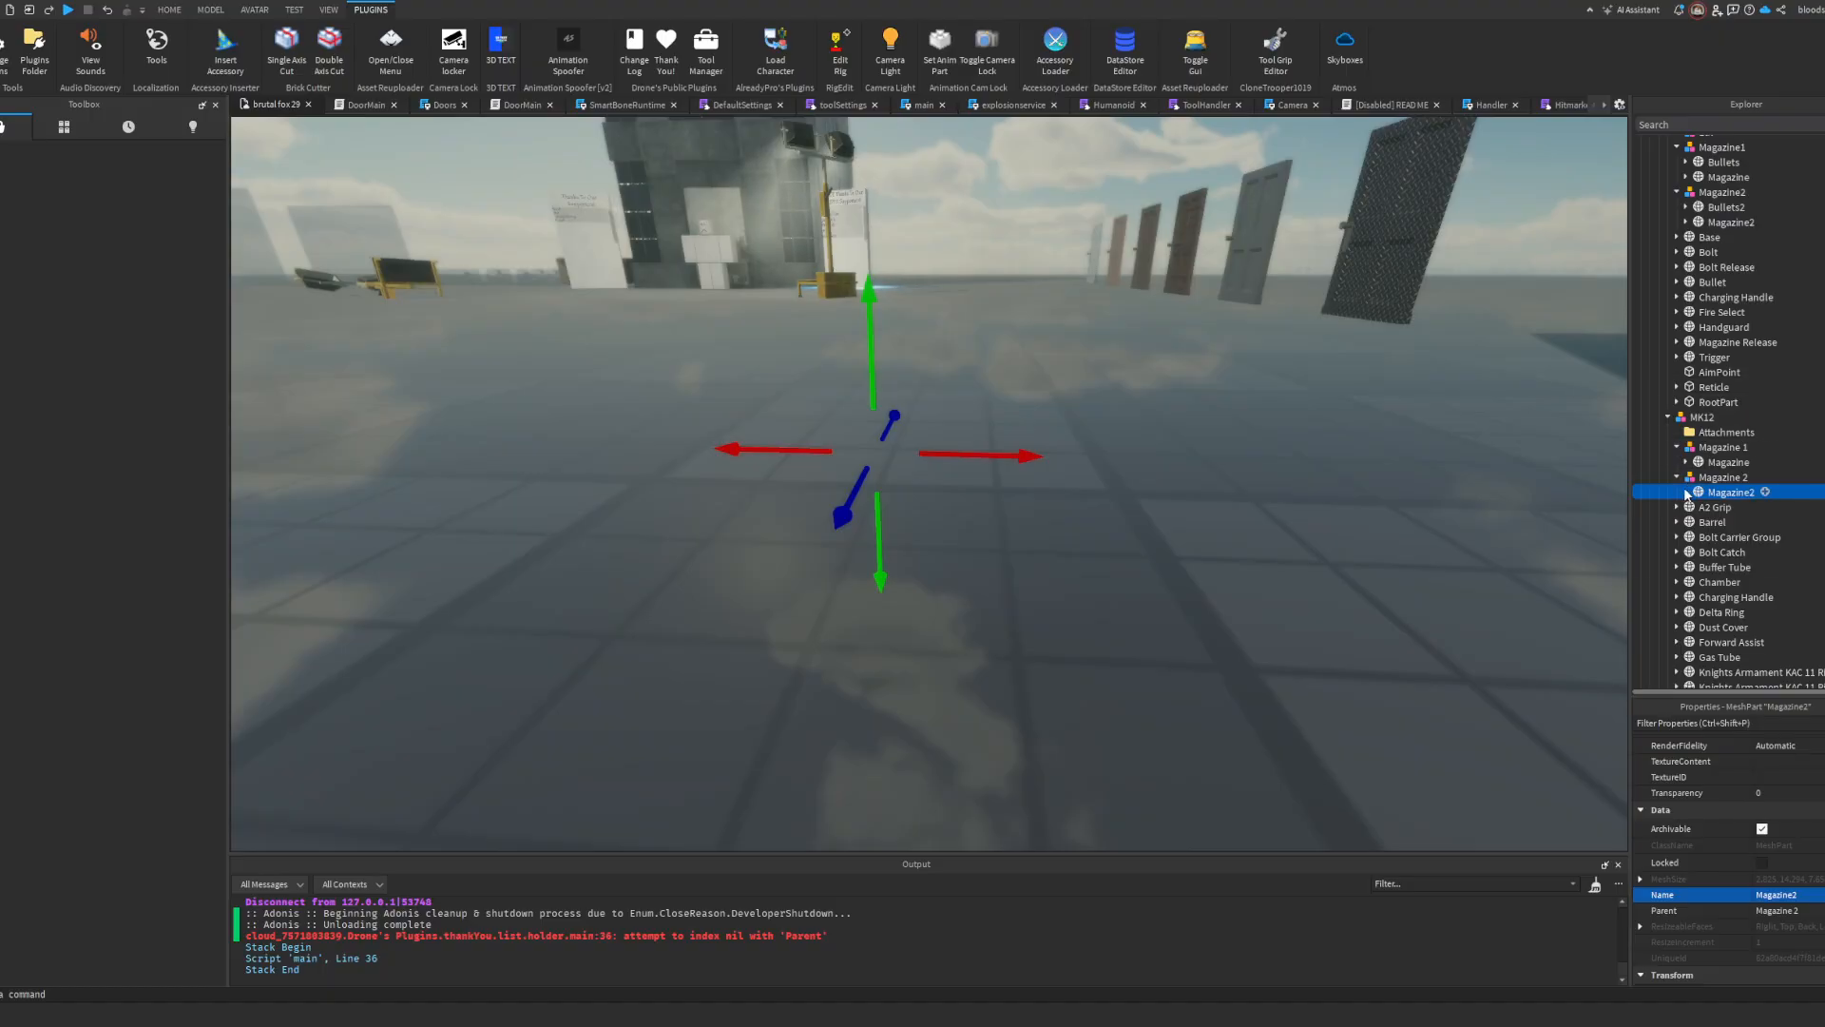
Step: Start a playtest, equip the MK12 from the inventory, and switch to first person
key("F5")
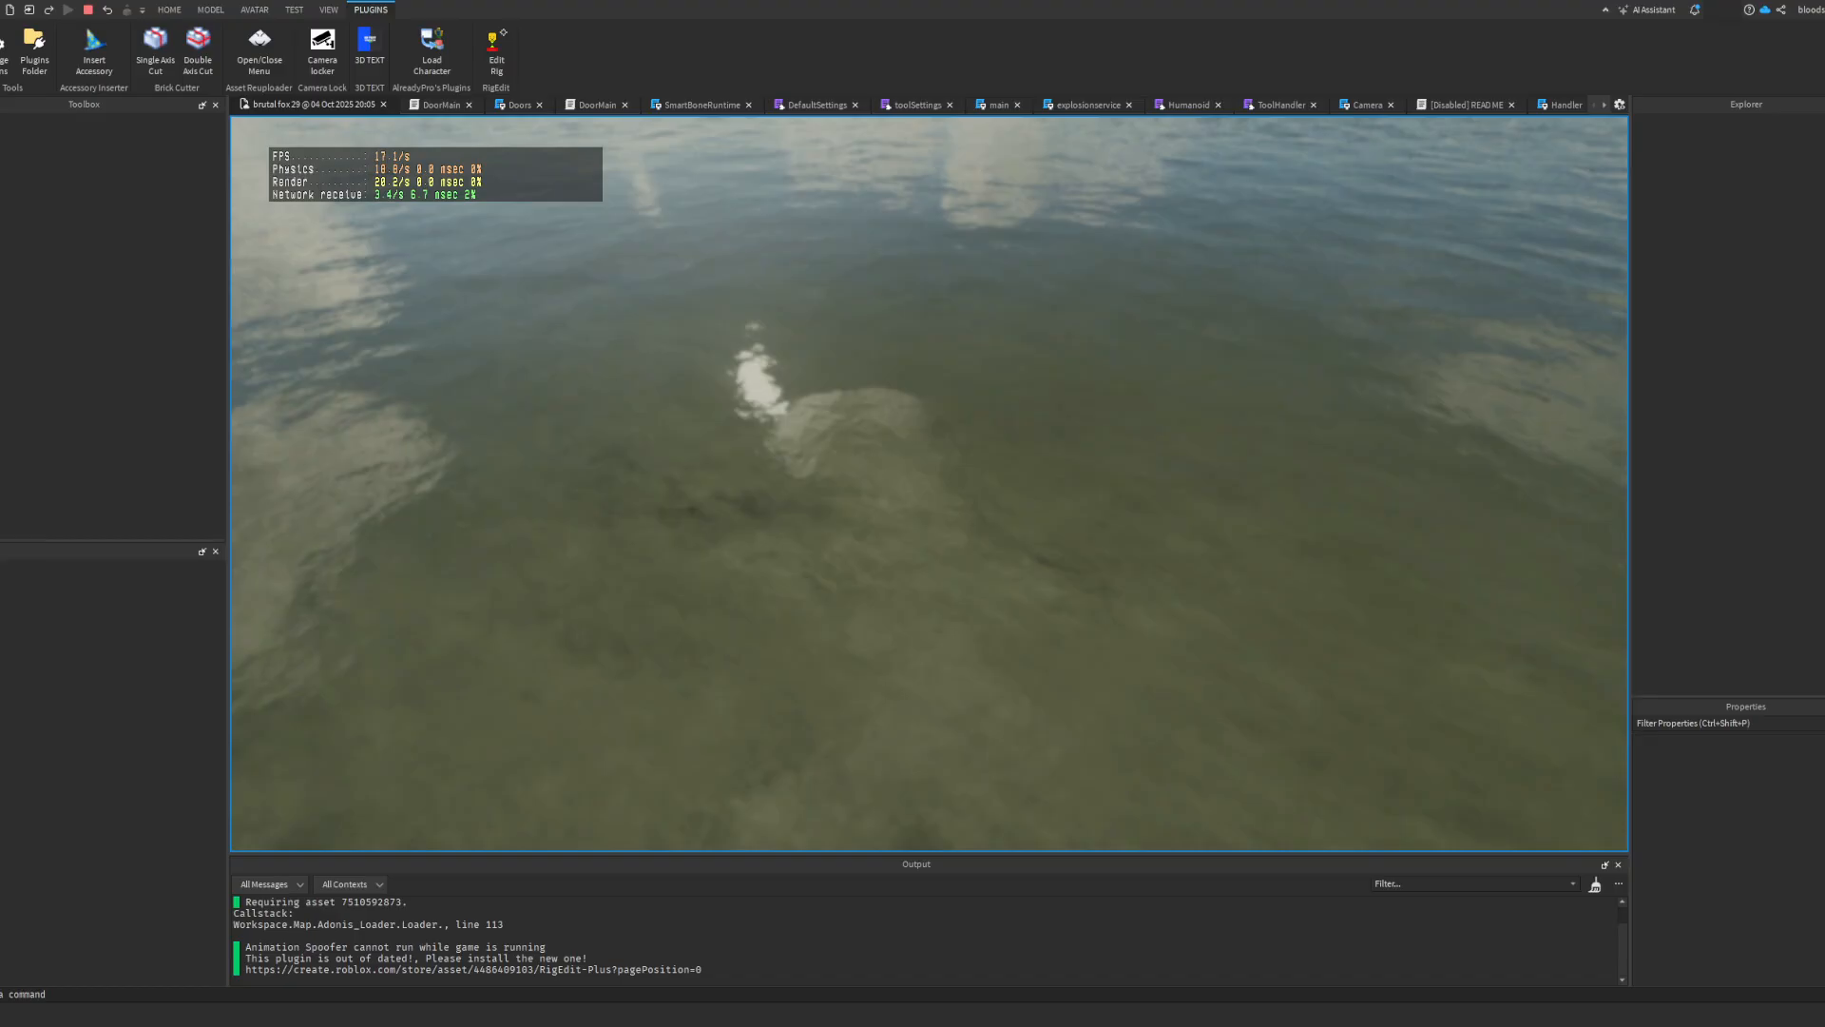
key("6")
key("grave")
scroll(929, 483, "down", 3)
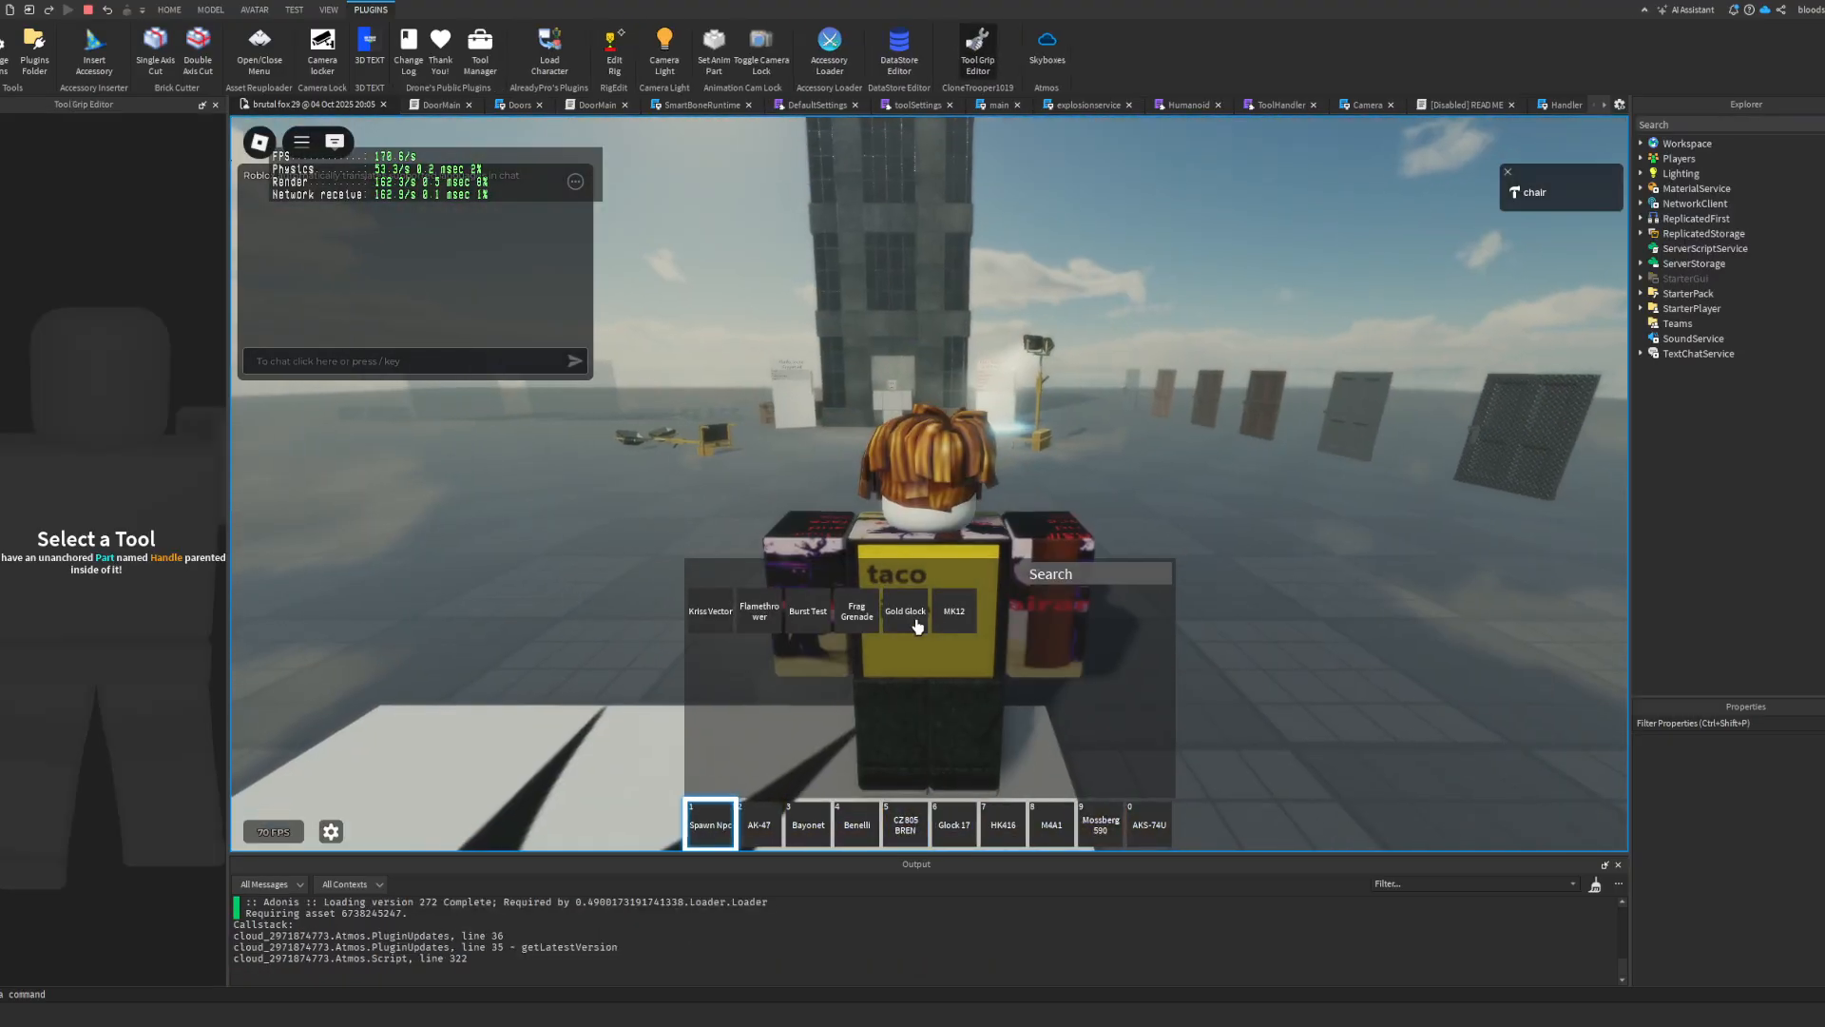
left_click(954, 613)
key("grave")
scroll(953, 609, "up", 5)
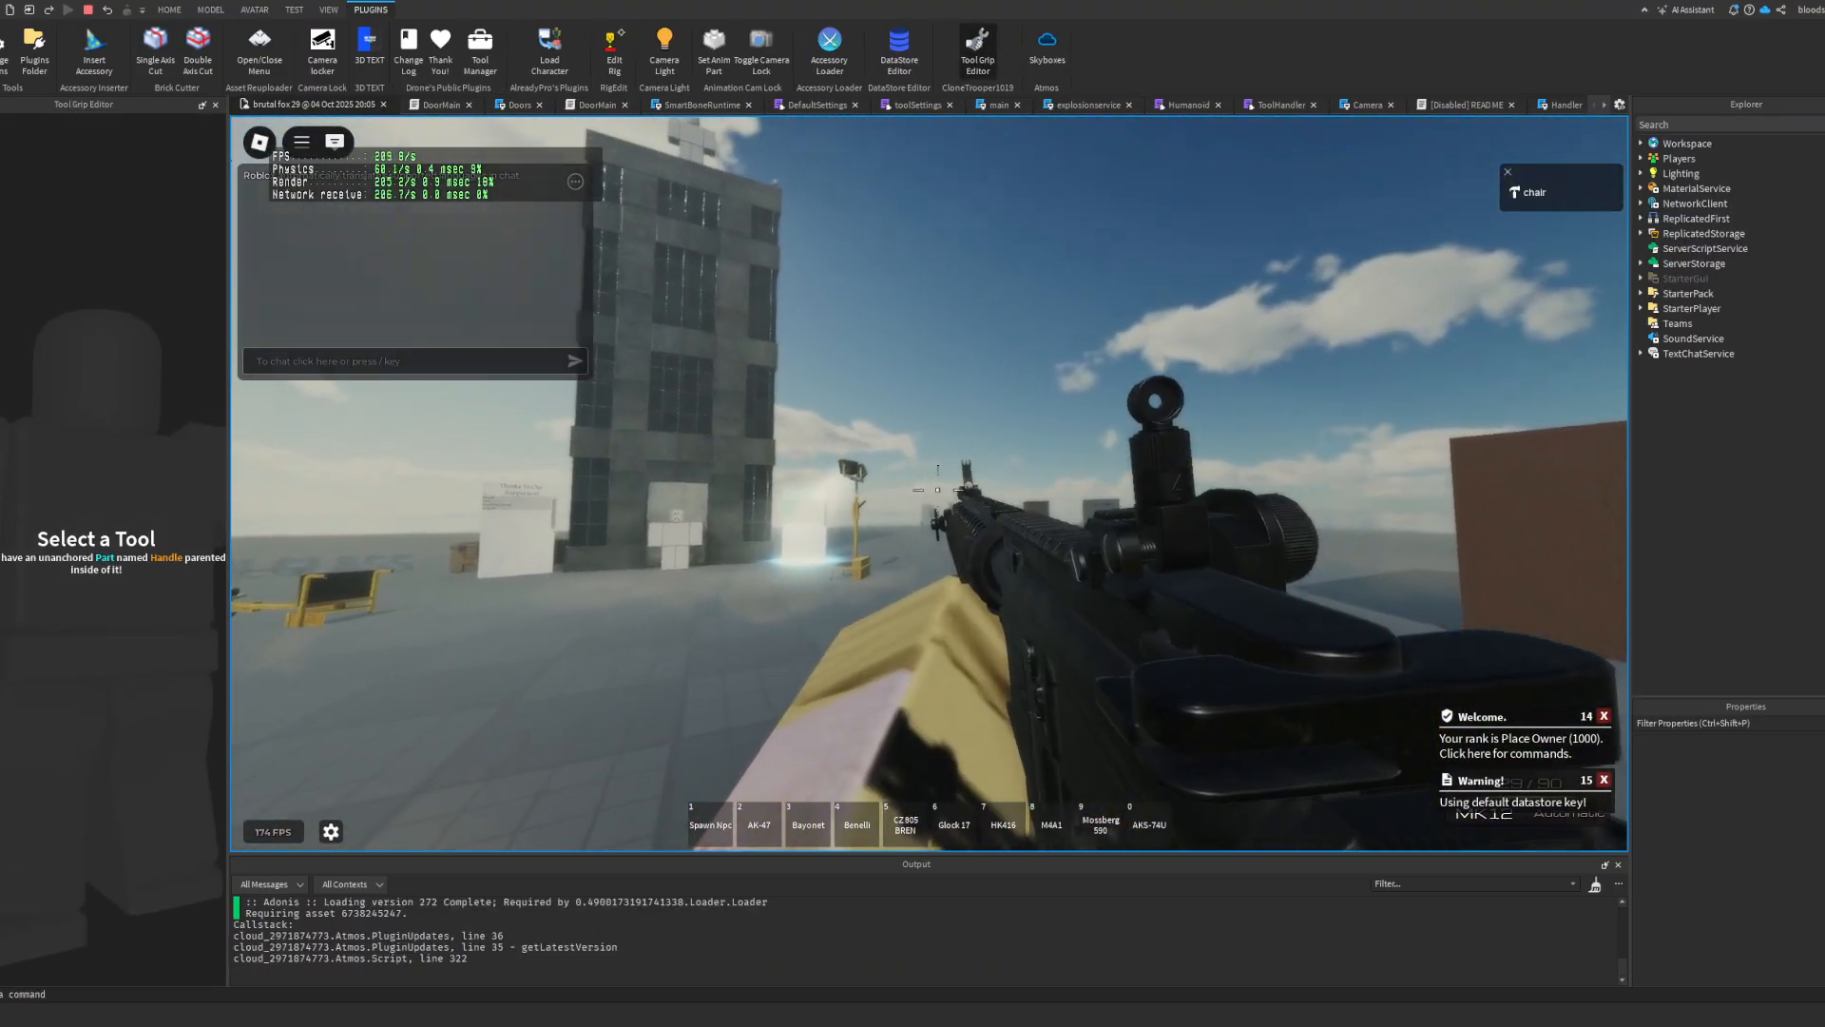
Step: Fire, aim and repeatedly reload the MK12 in first person to examine its magazine animation
key("s")
left_click(930, 483)
key("r")
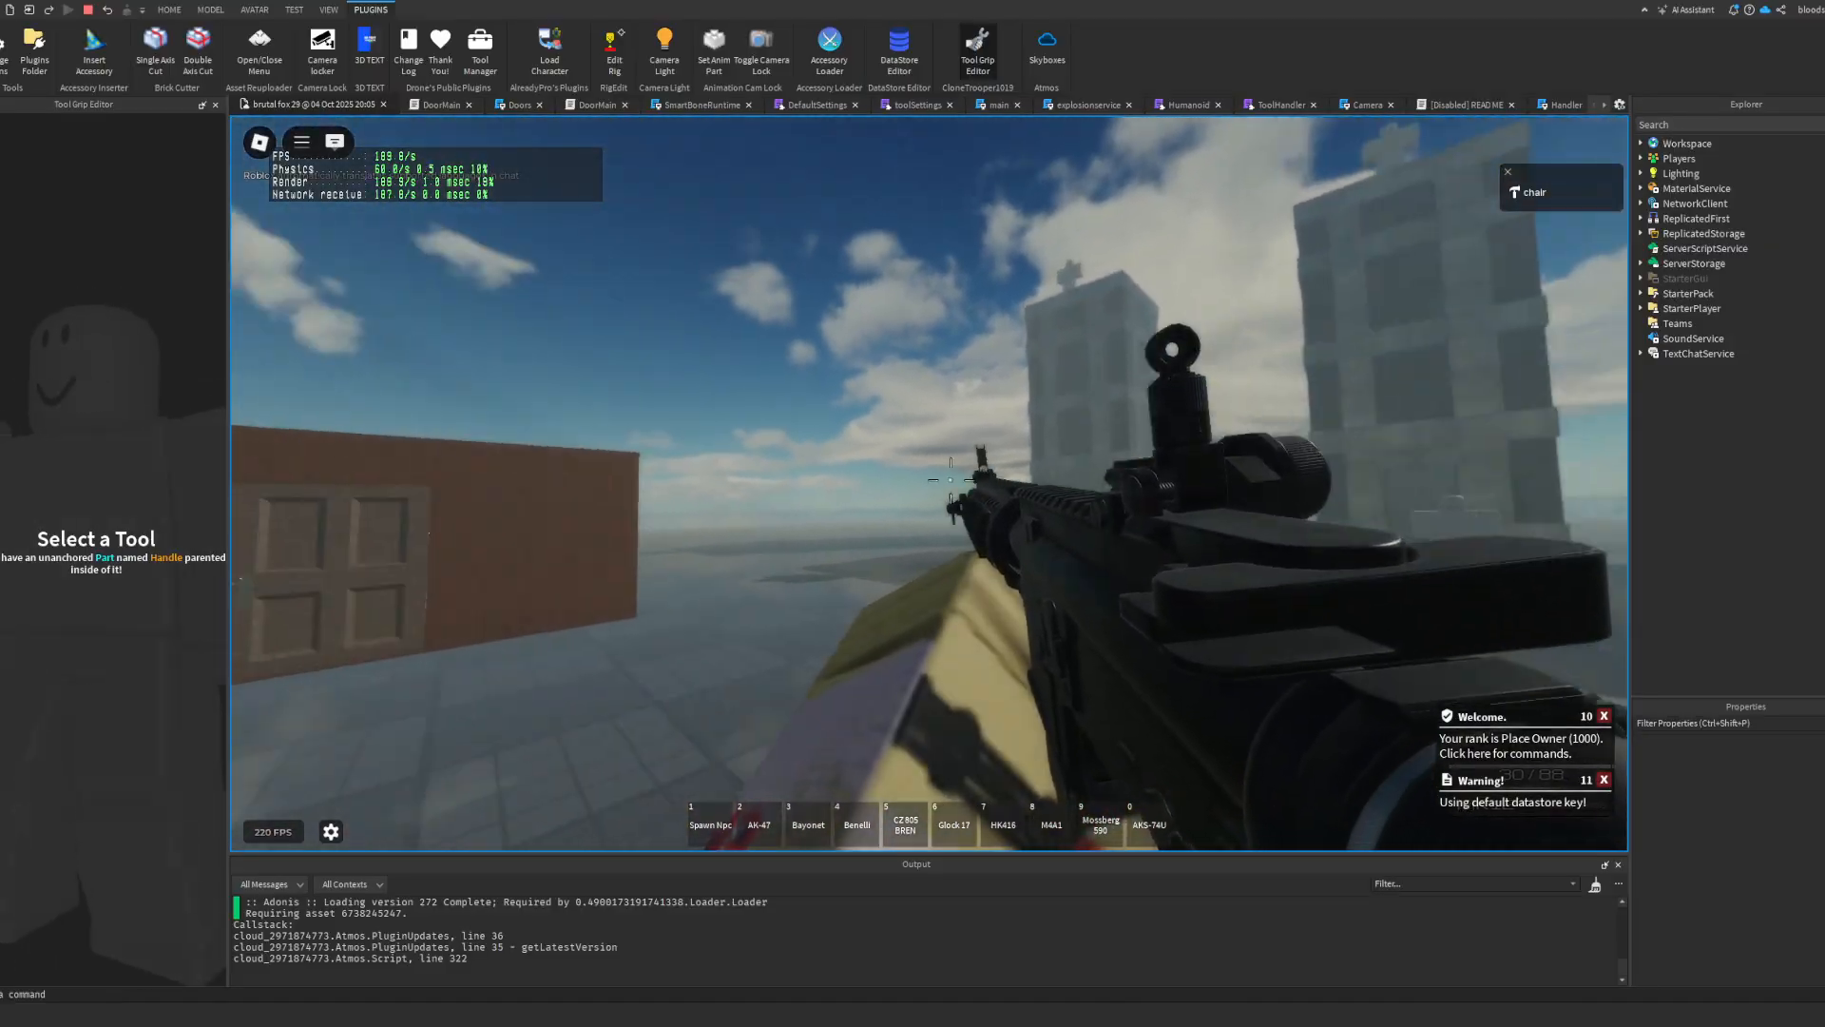
right_click(930, 483)
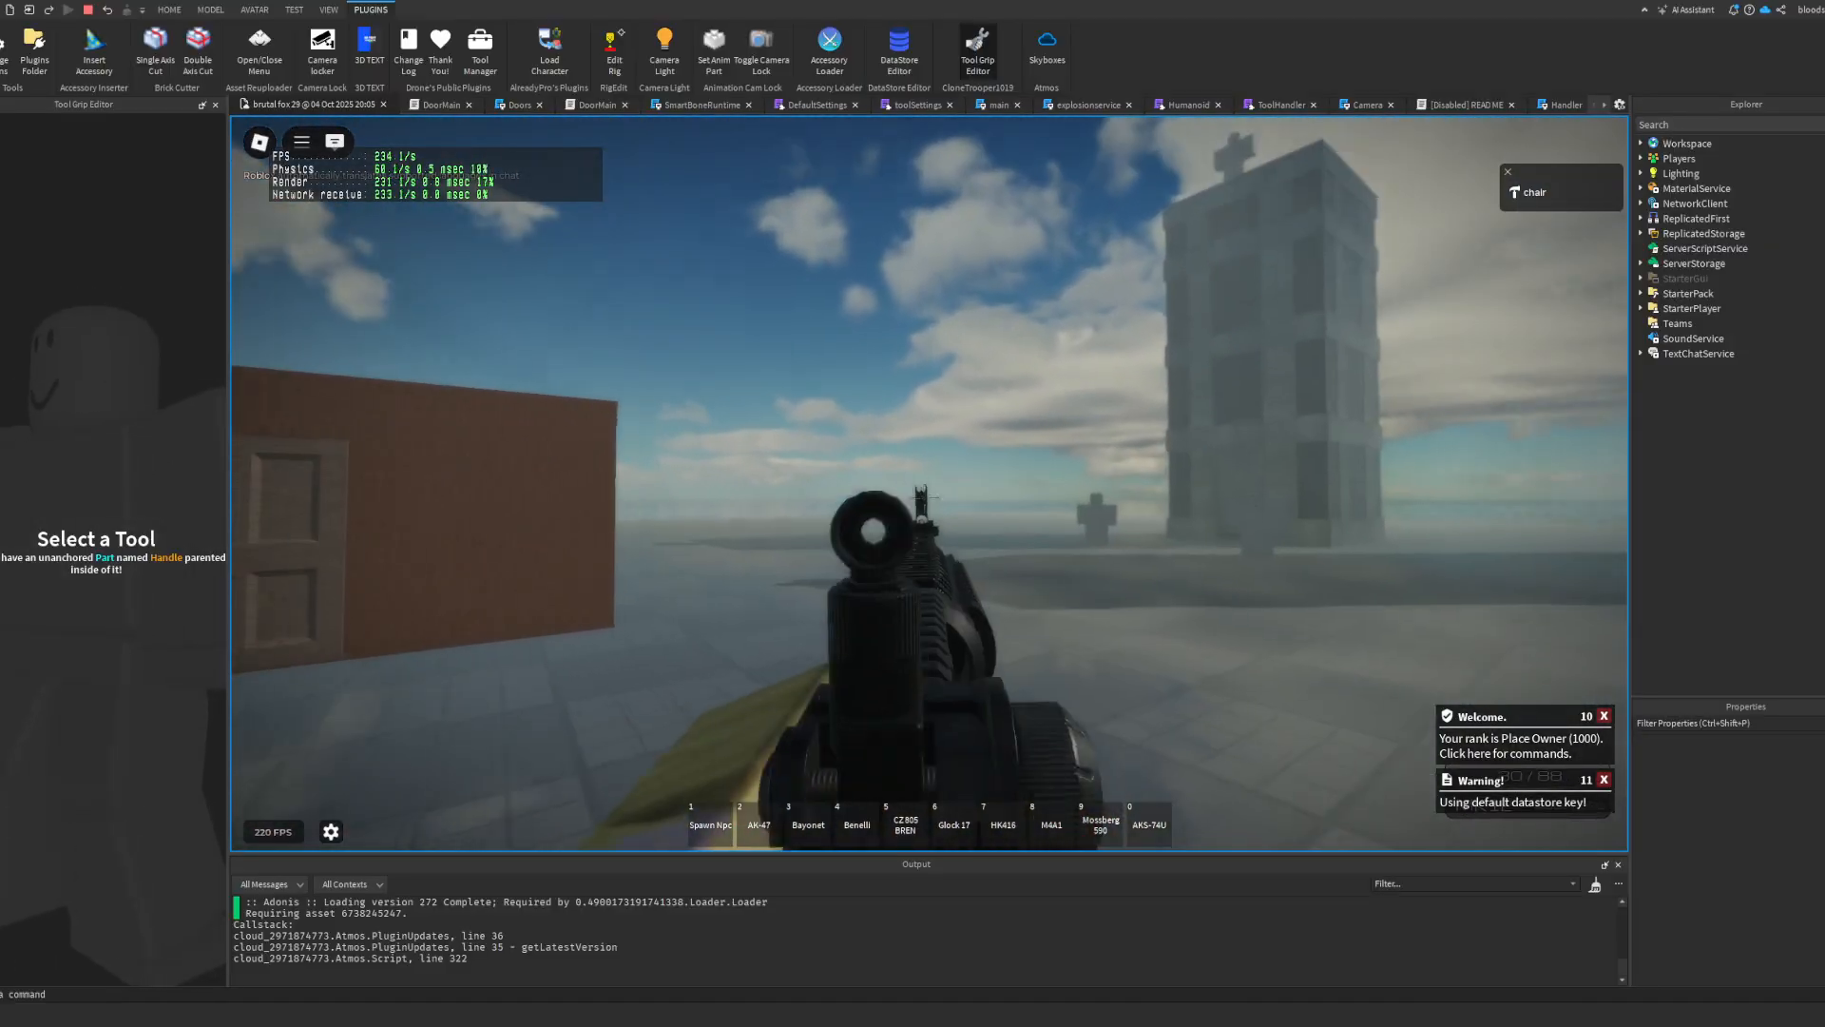
left_click(929, 483)
key("r")
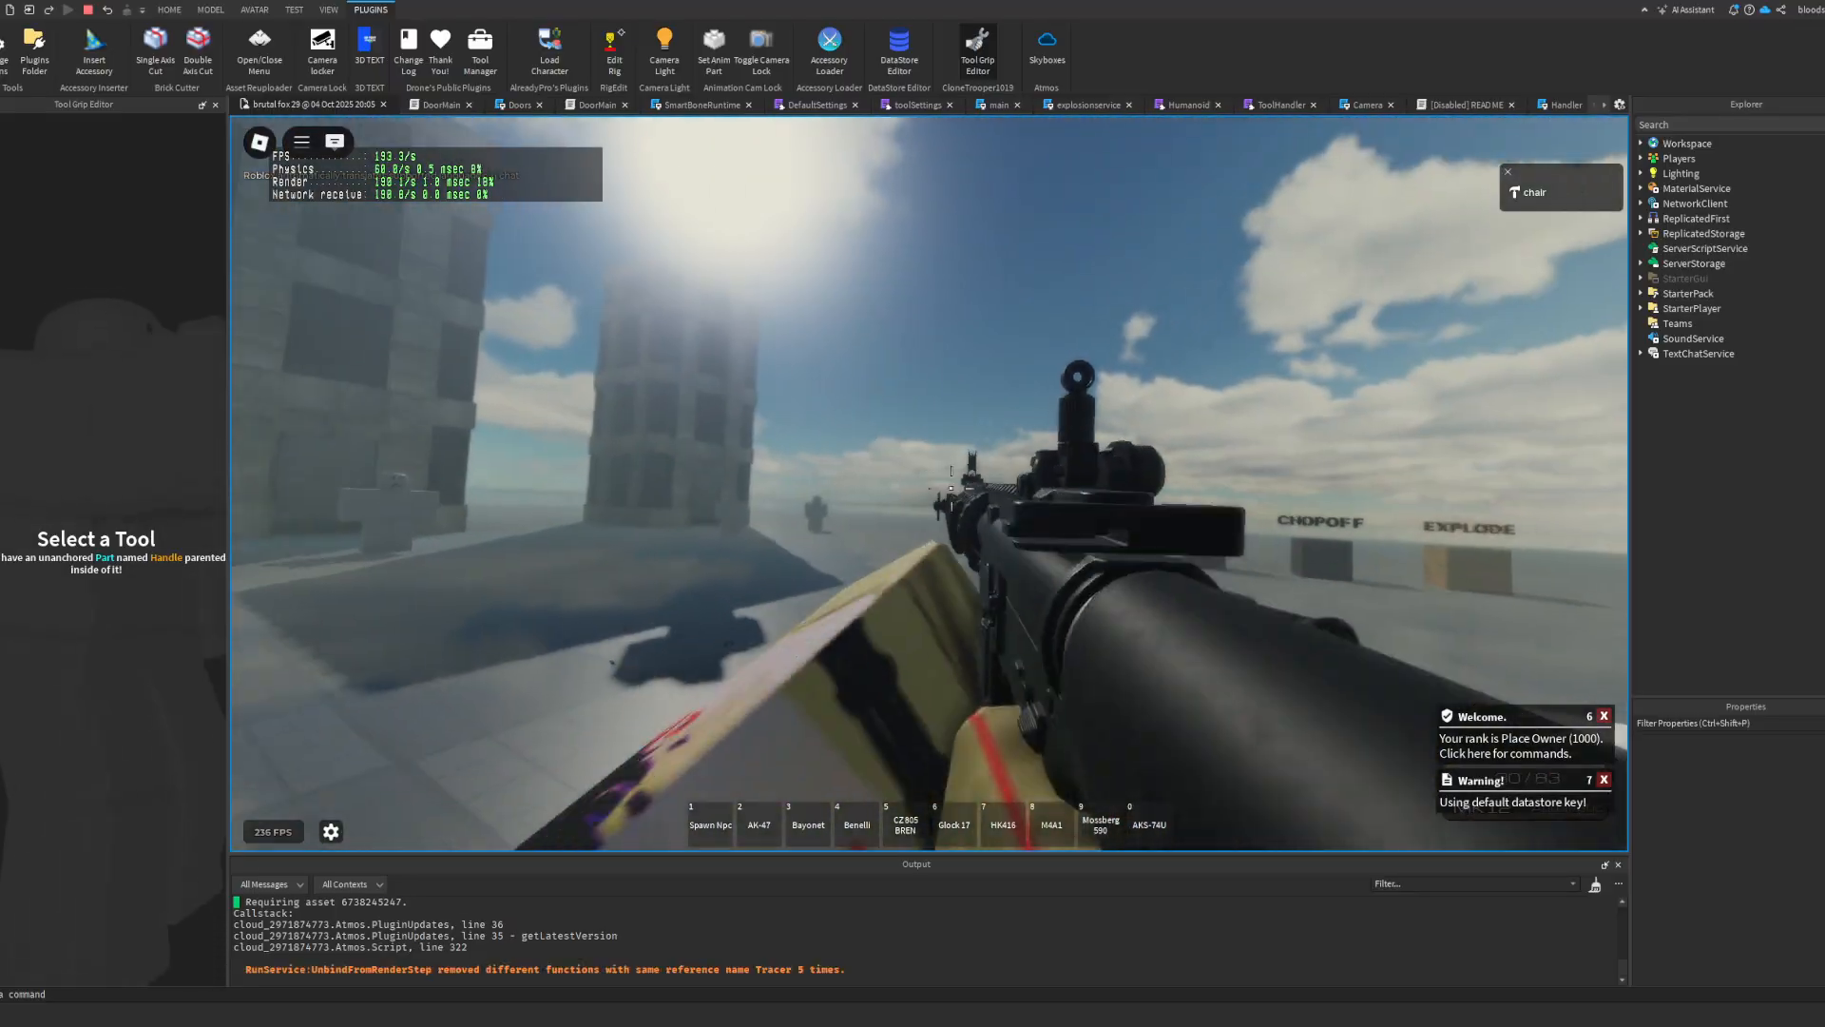
left_click(930, 483)
key("r")
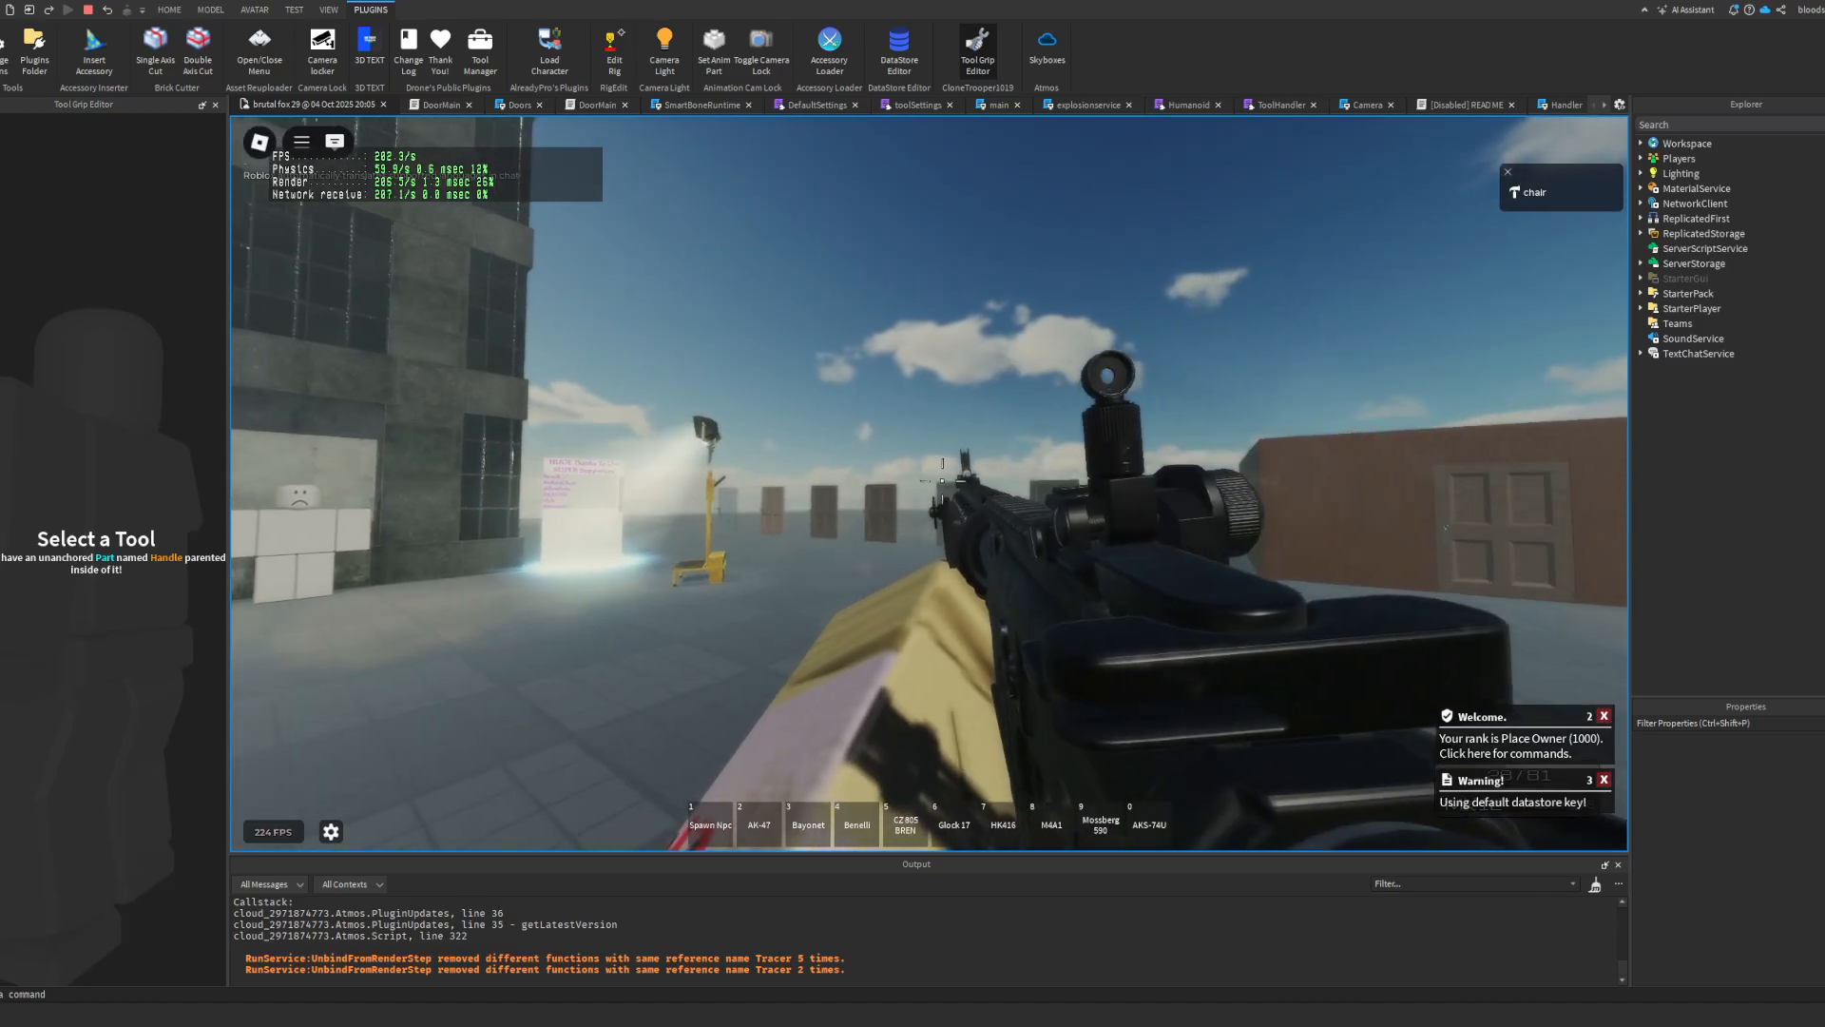
left_click(930, 483)
key("r")
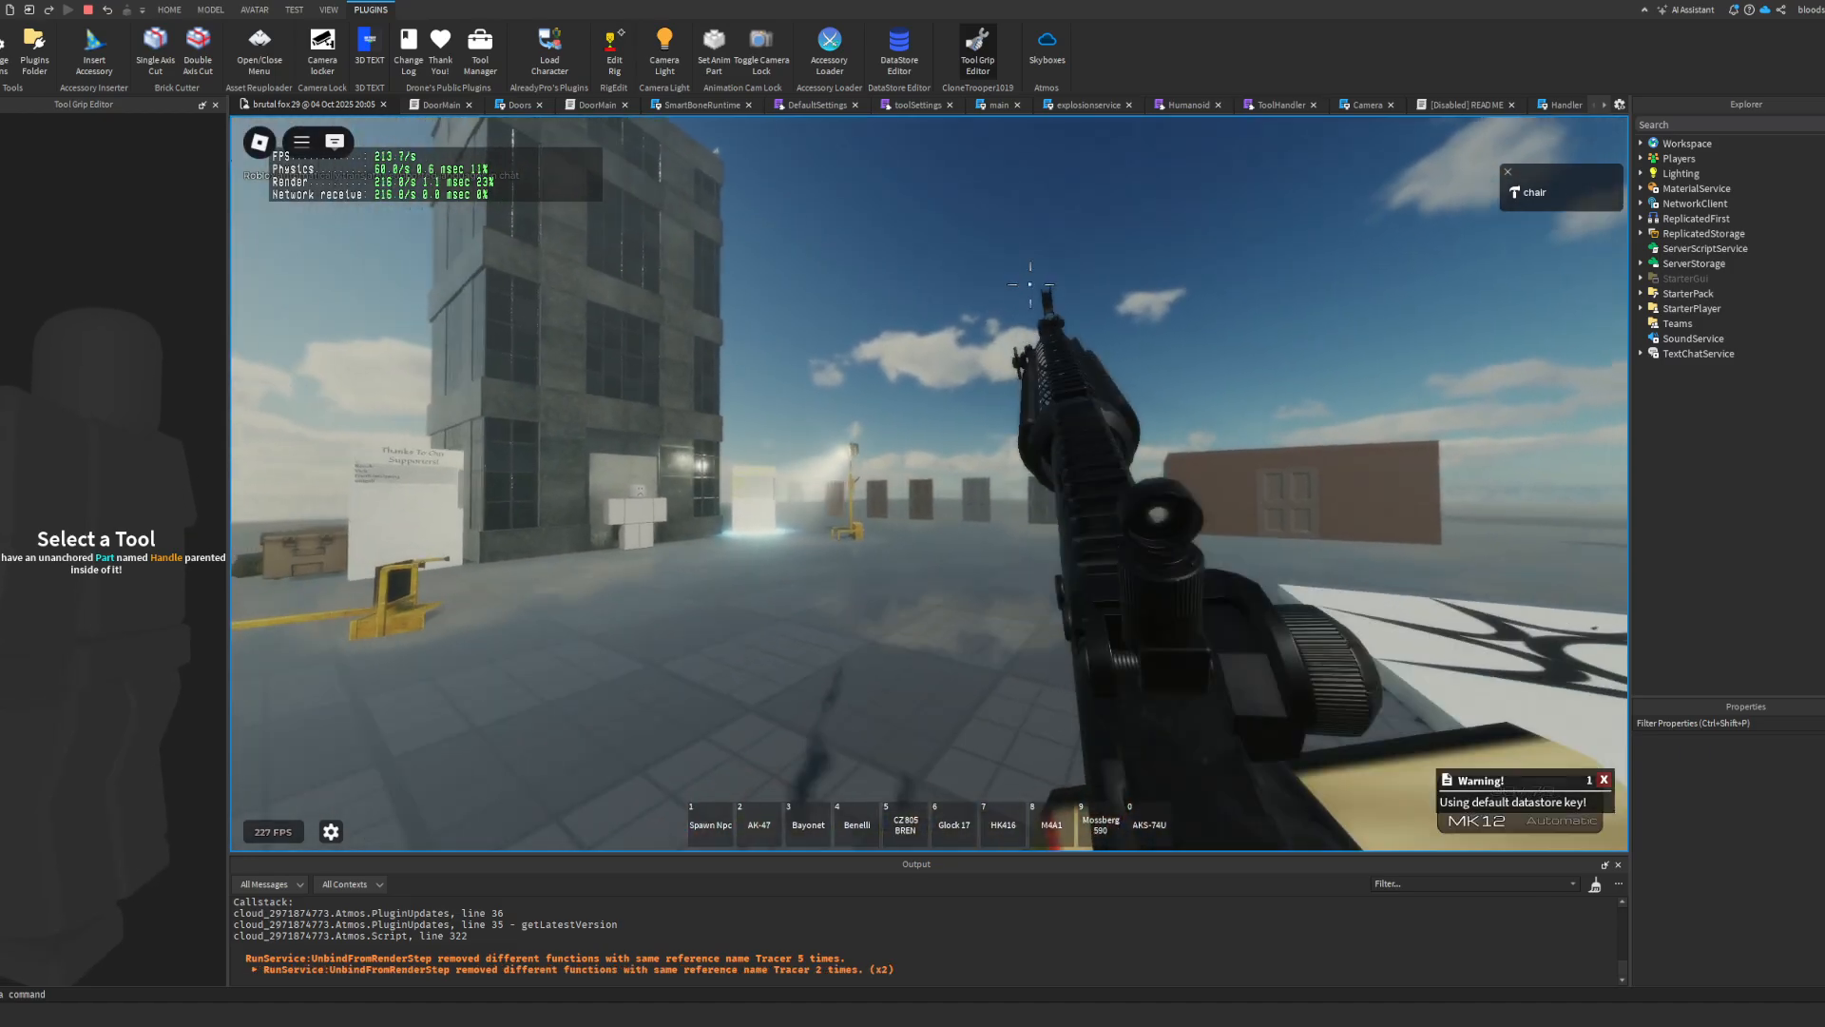
left_click(930, 482)
key("r")
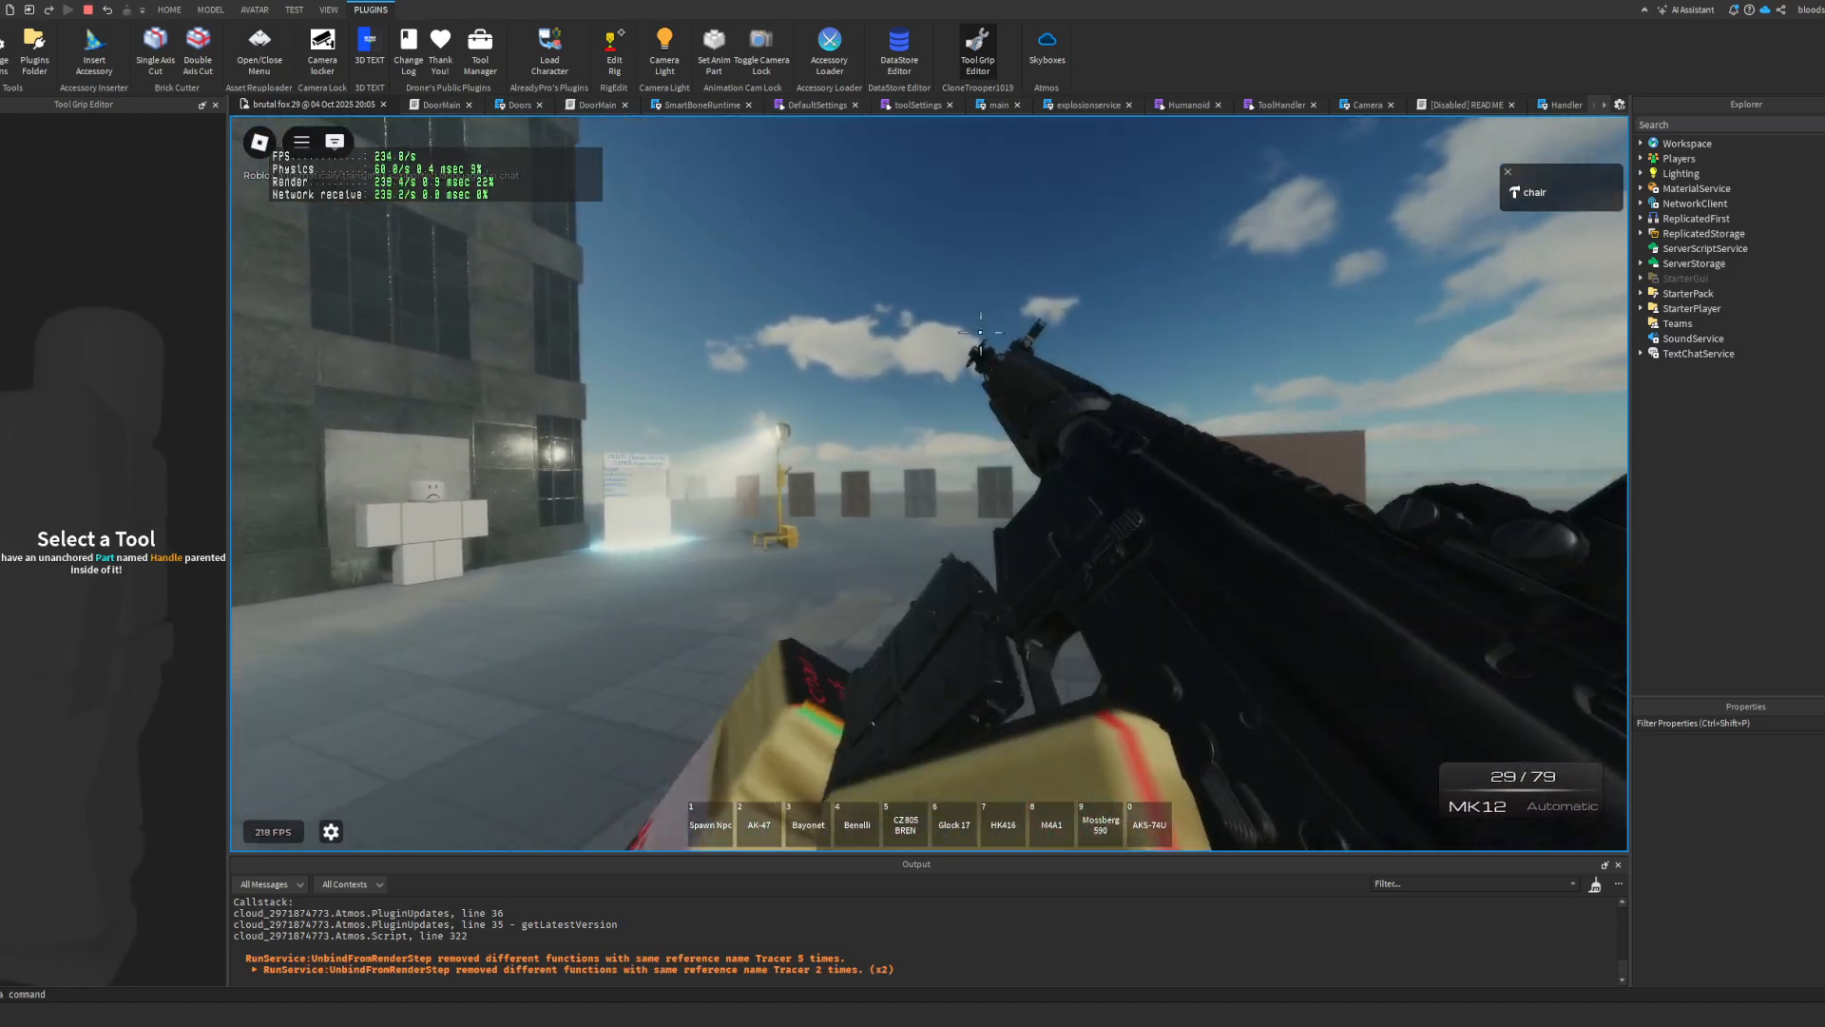
Step: Fire and reload the MK12 in third person to examine its magazine, and stop the playtest
scroll(946, 478, "down", 5)
scroll(946, 478, "up", 2)
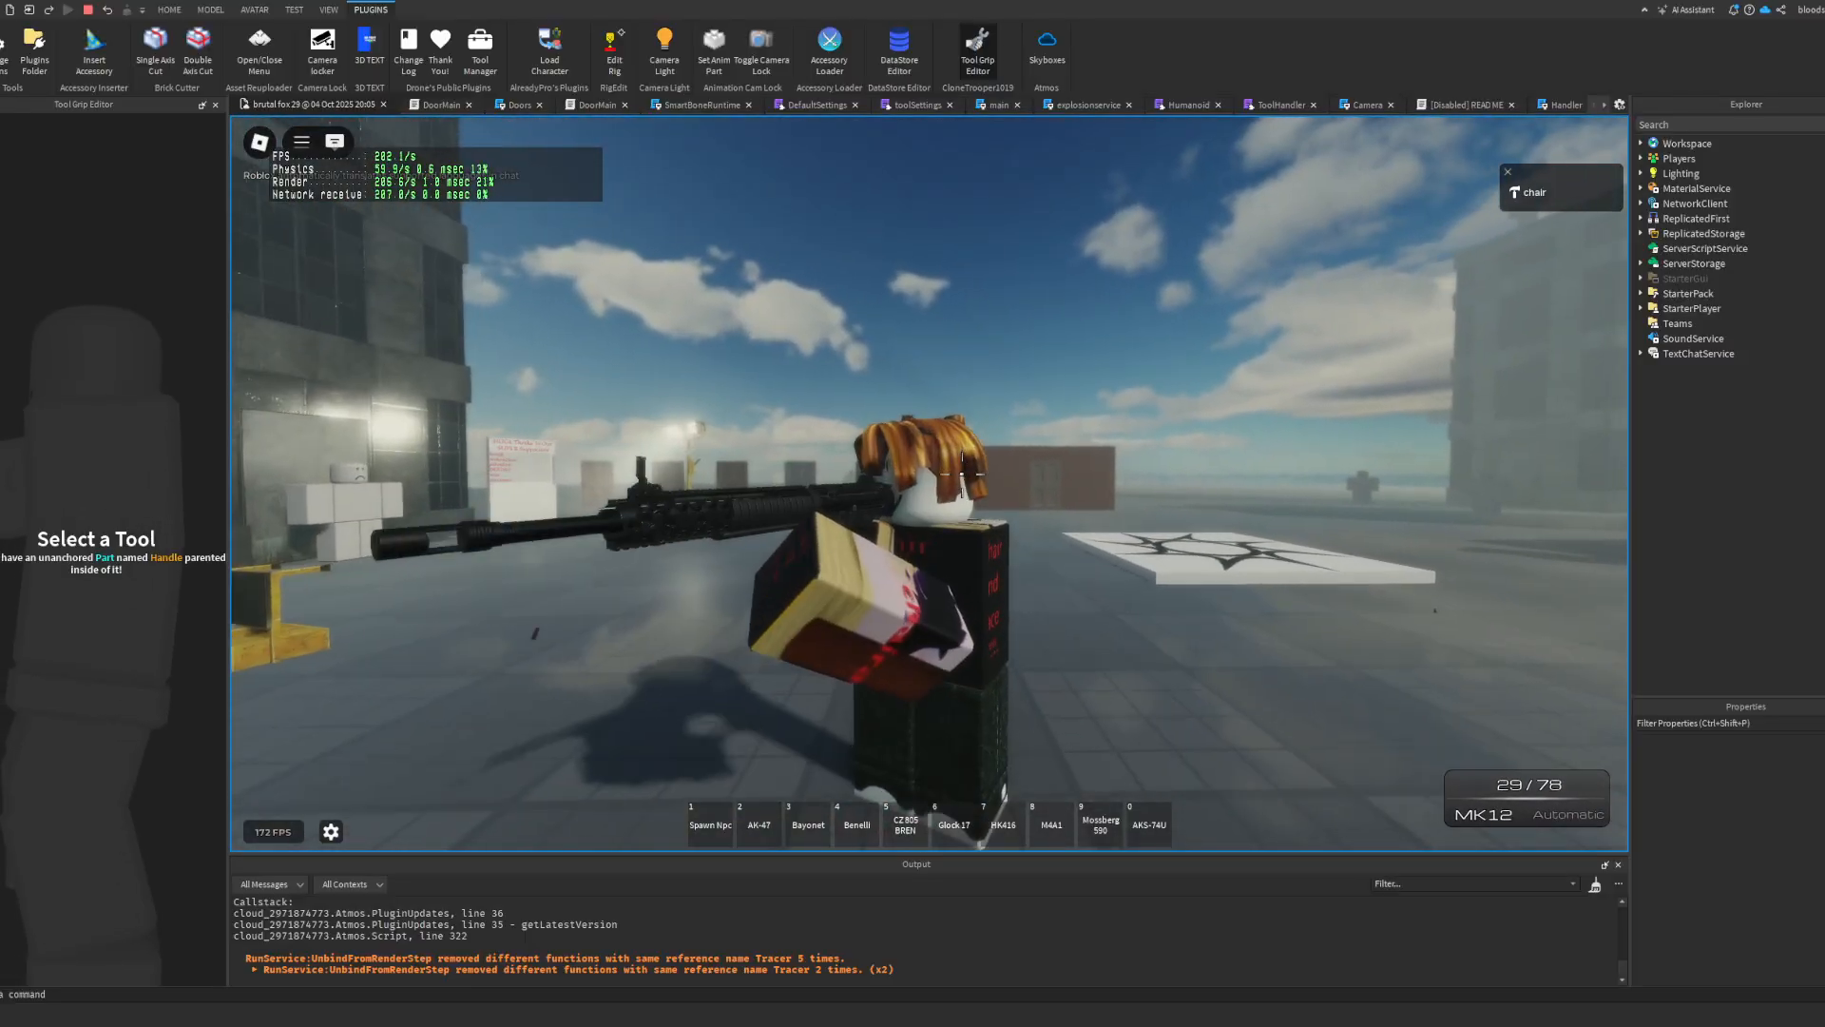
left_click(950, 477)
key("r")
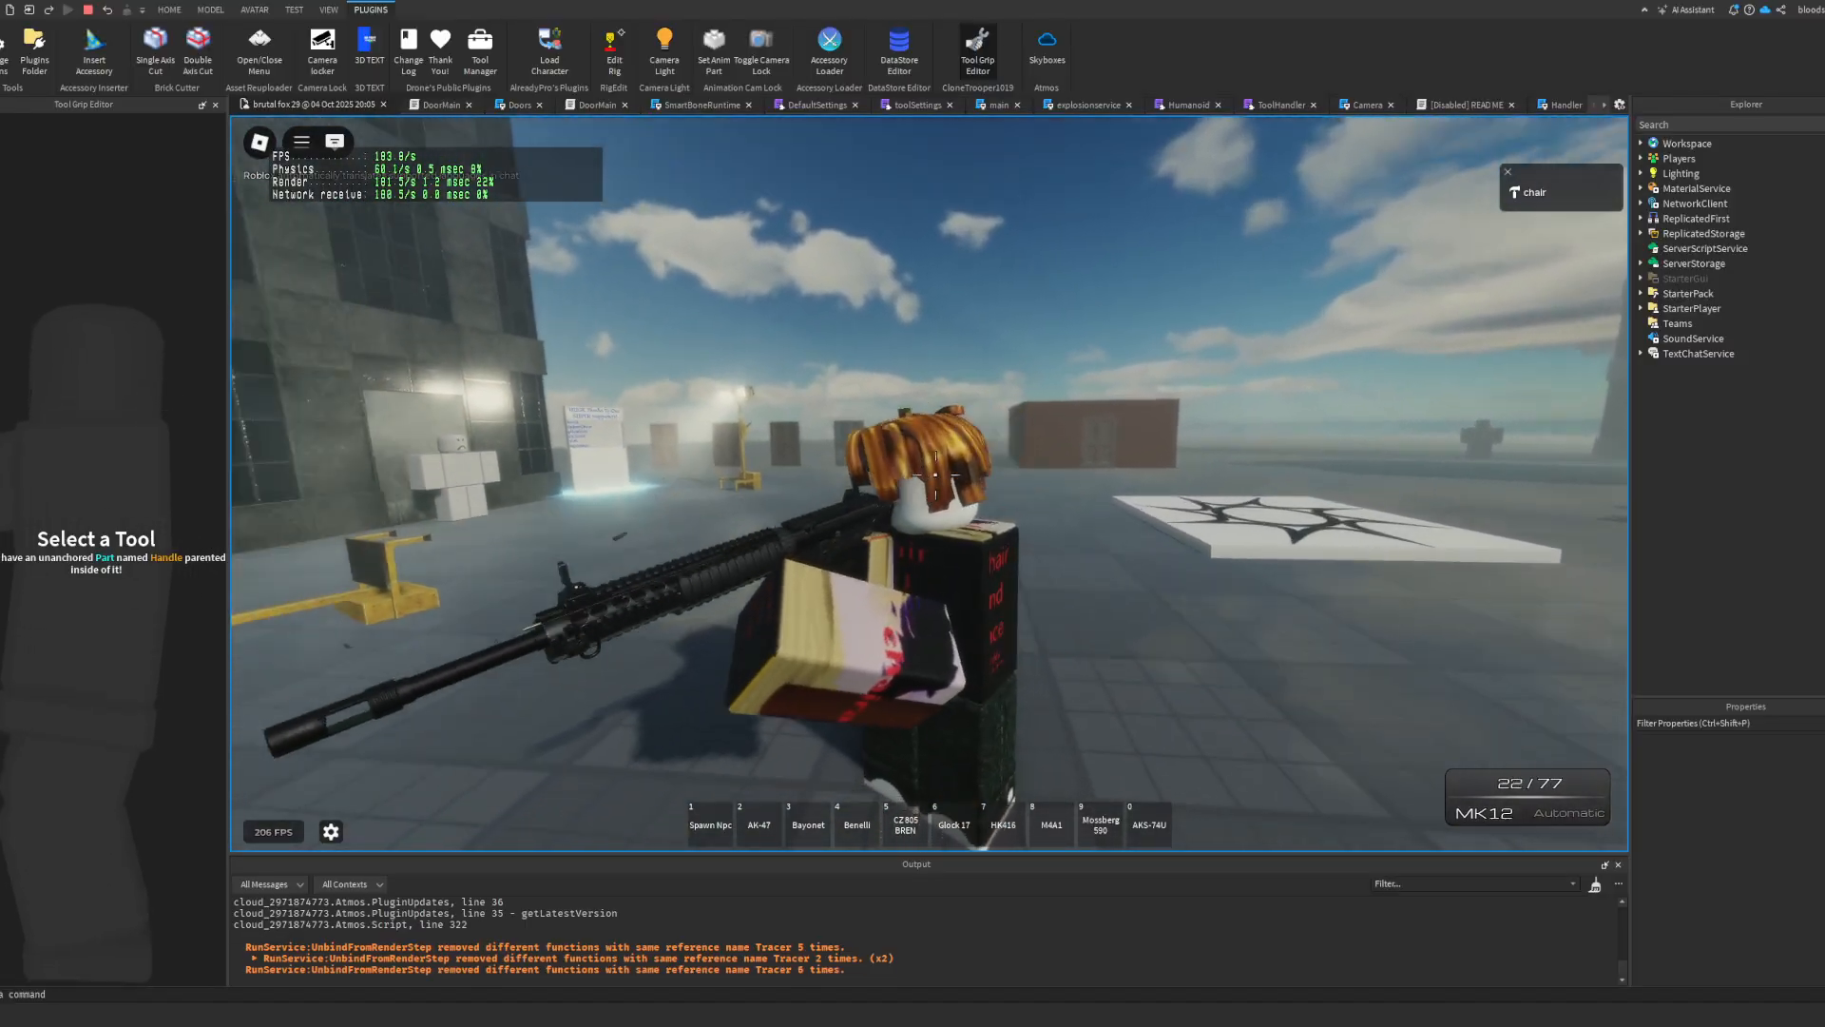
left_click(935, 474)
scroll(935, 474, "up", 1)
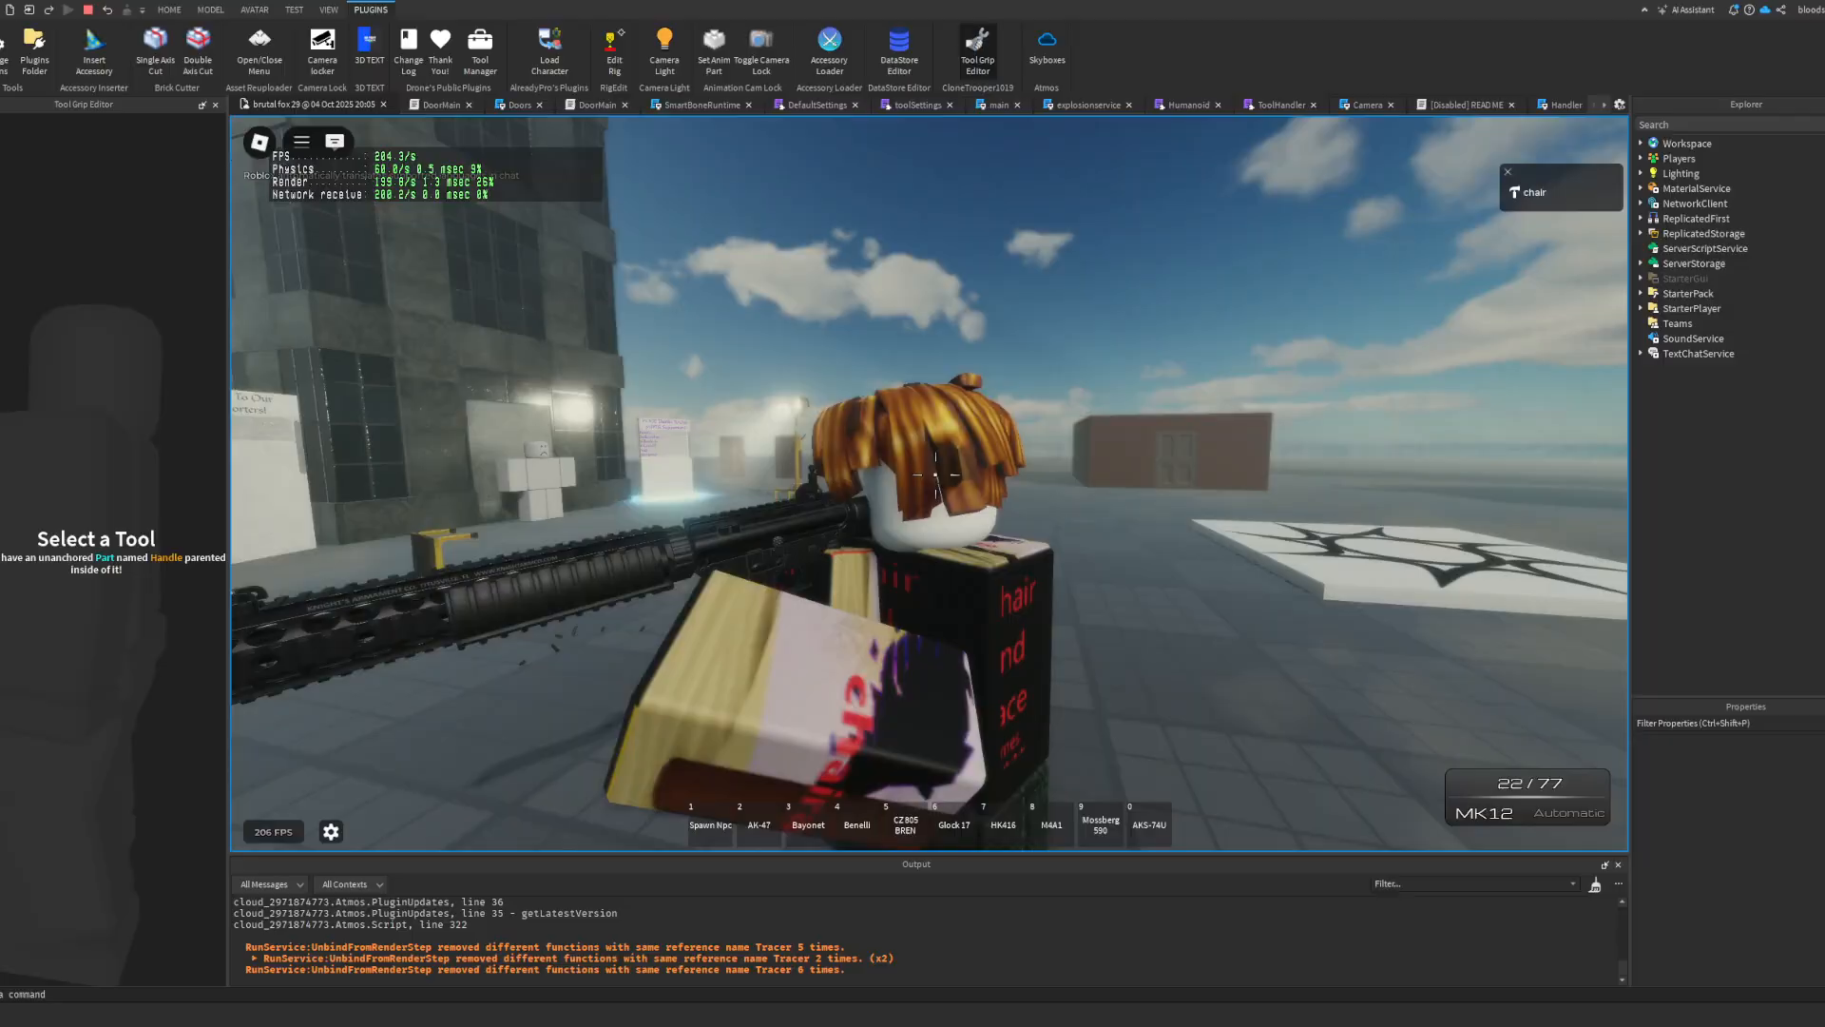
key("r")
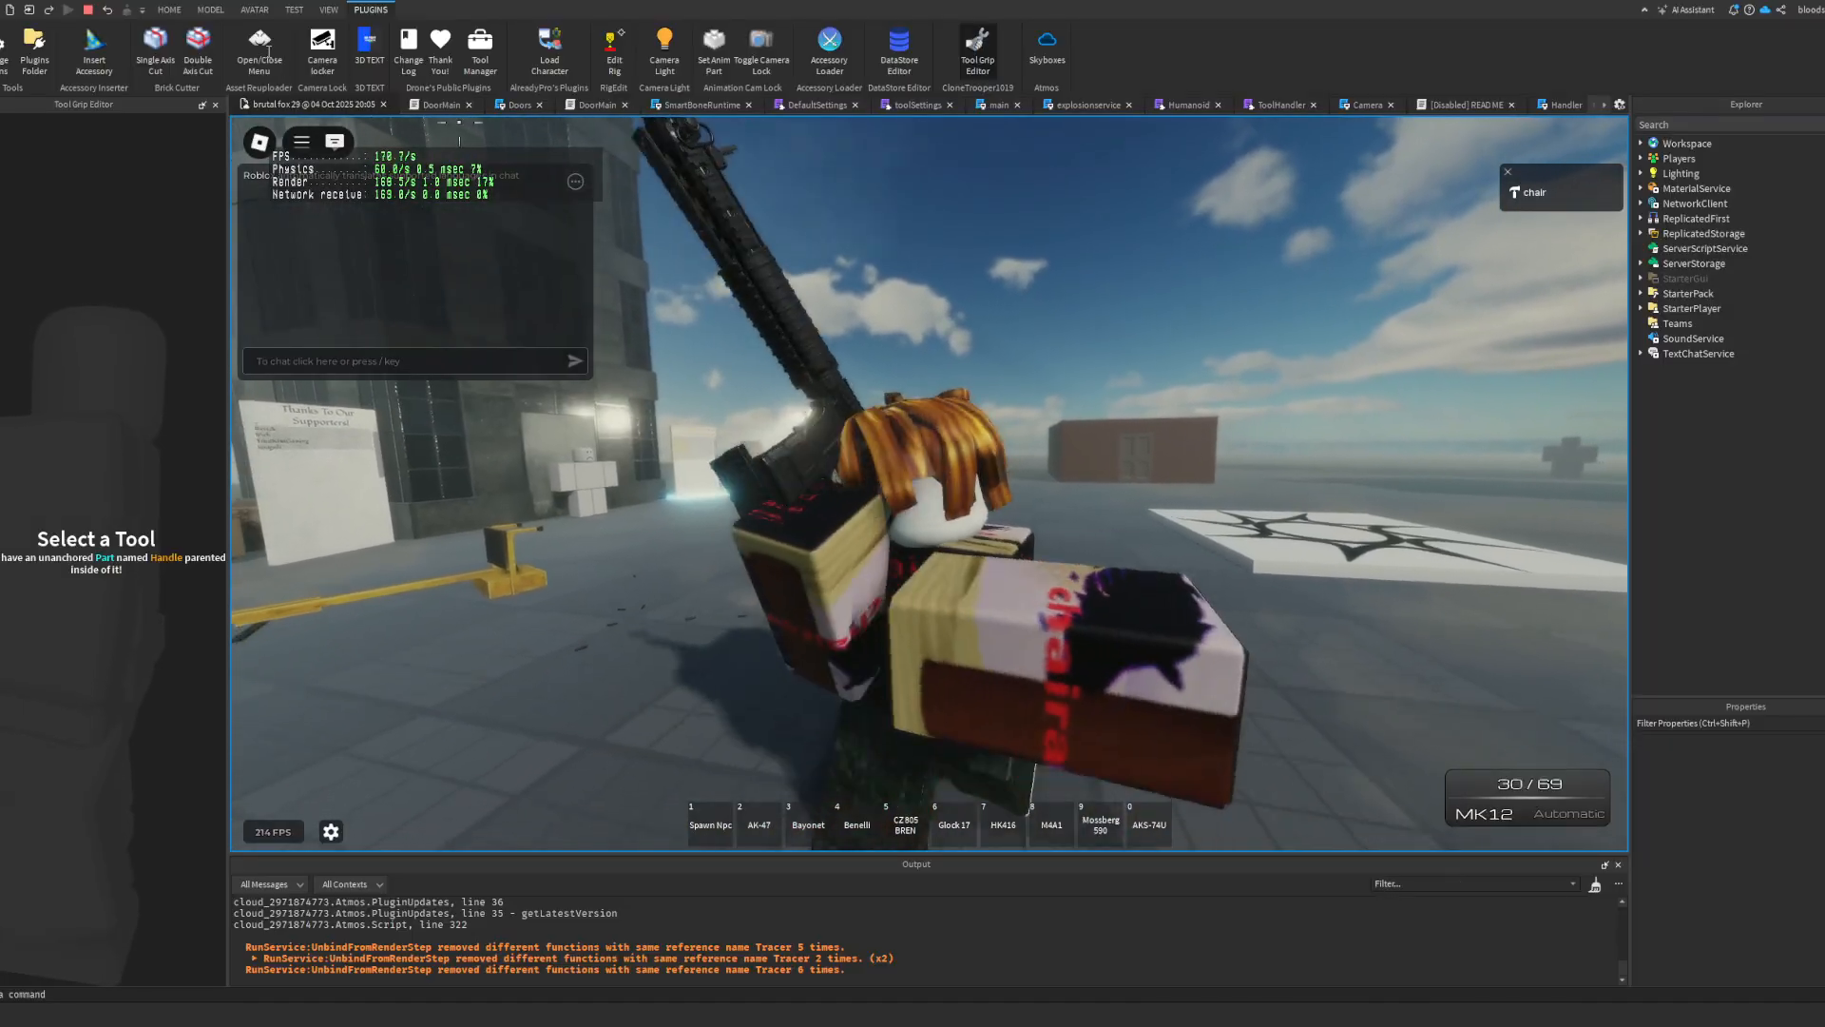
key("shift+F5")
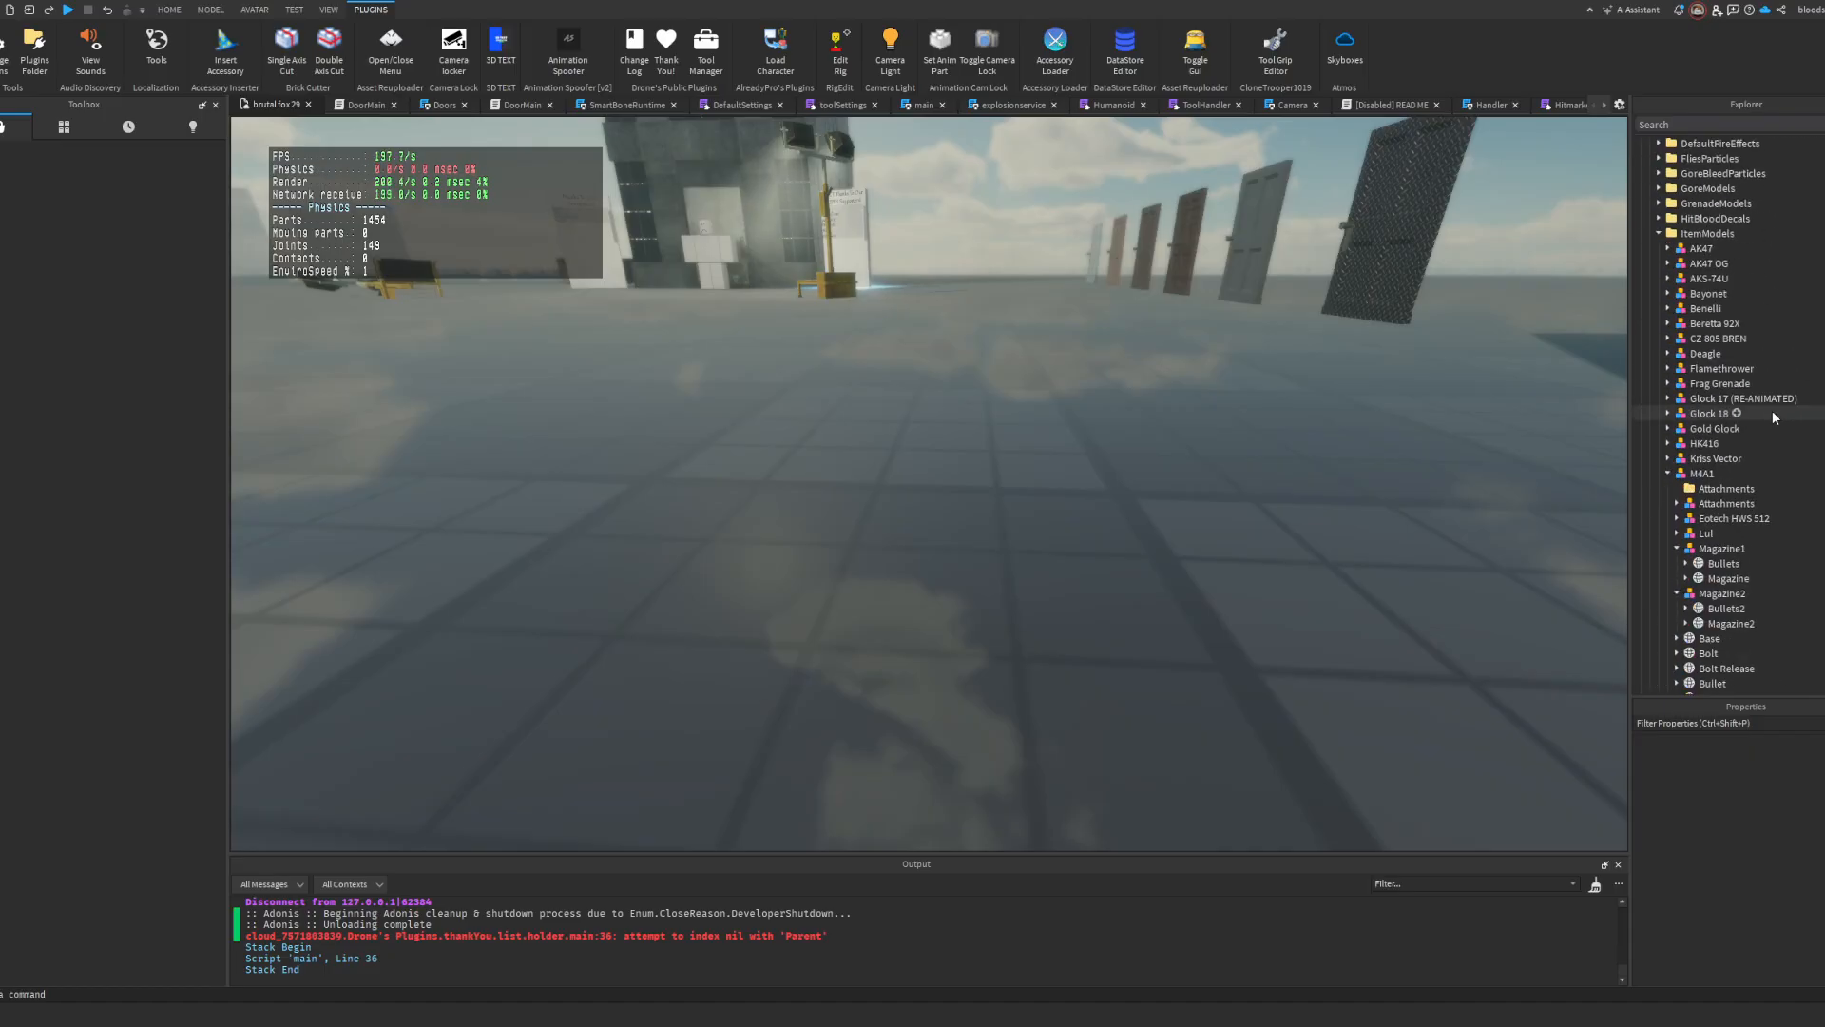
Step: Collapse the M4A1 and MK12 models in ItemModels and move the MK12 into Workspace
left_click(1692, 473)
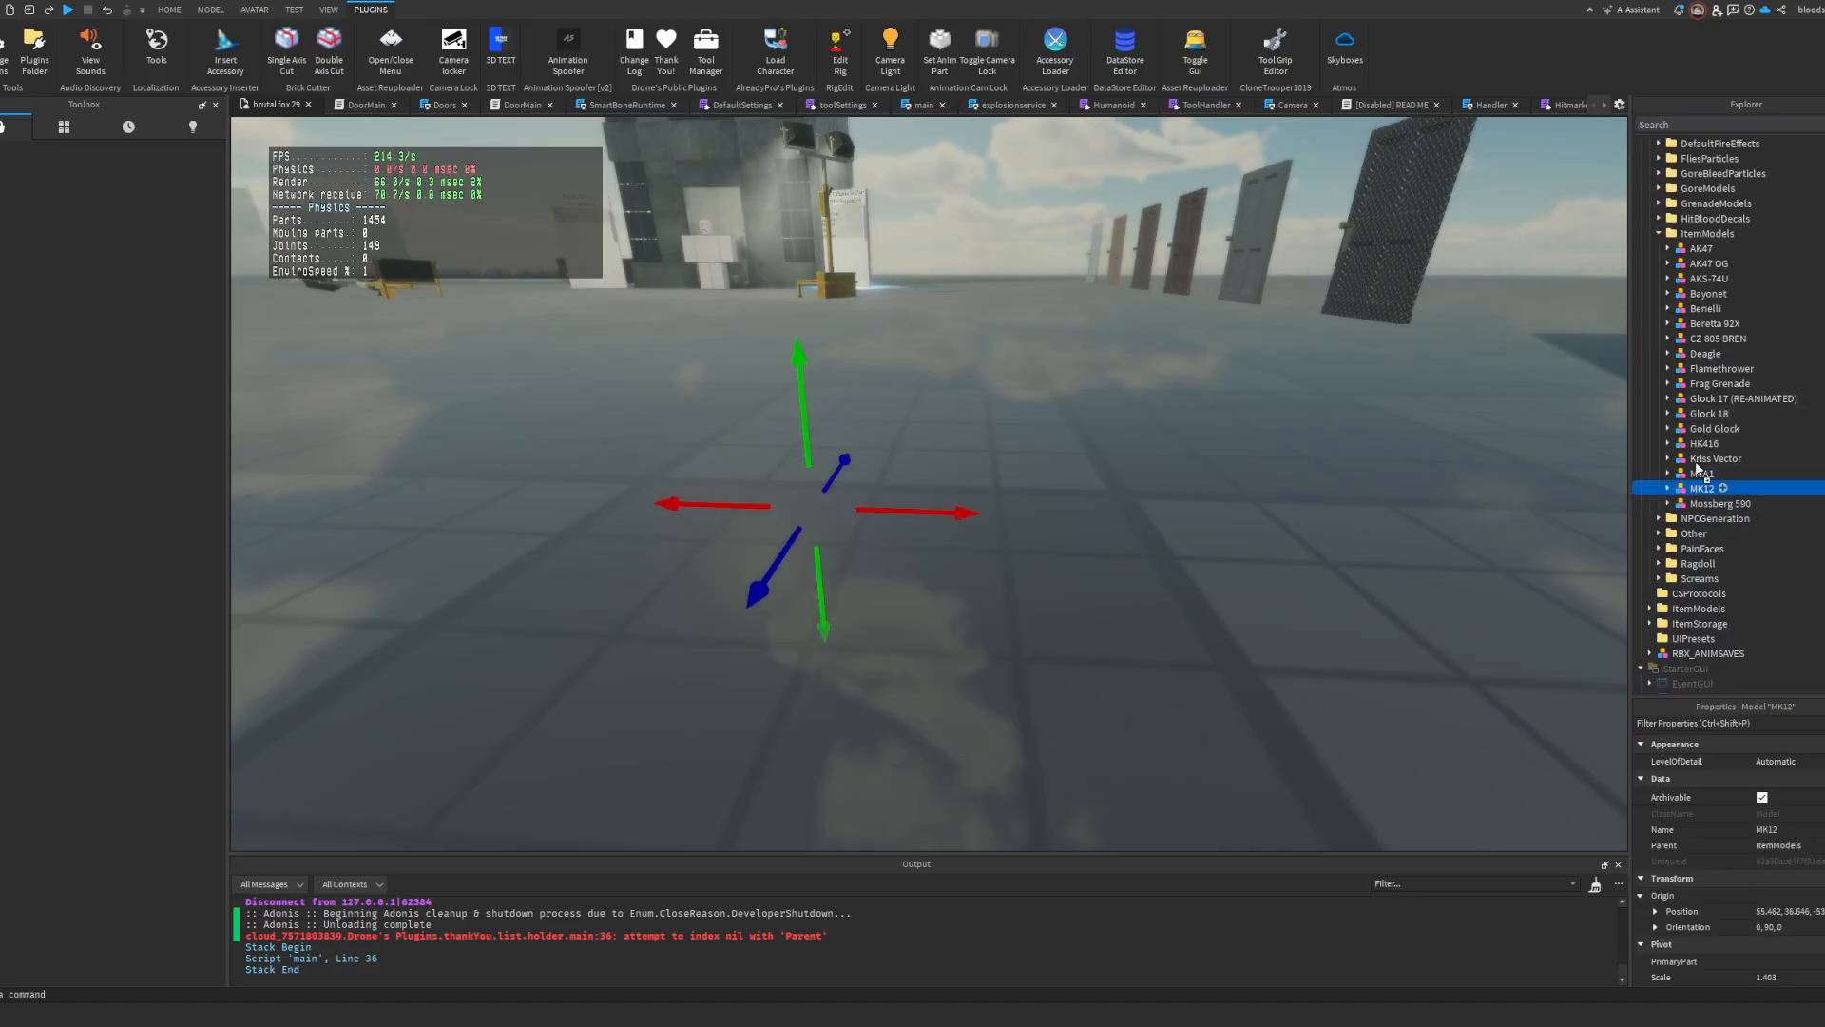
scroll(1698, 465, "up", 15)
left_click_drag(1668, 150, 1670, 146)
right_click_drag(1511, 342, 1501, 256)
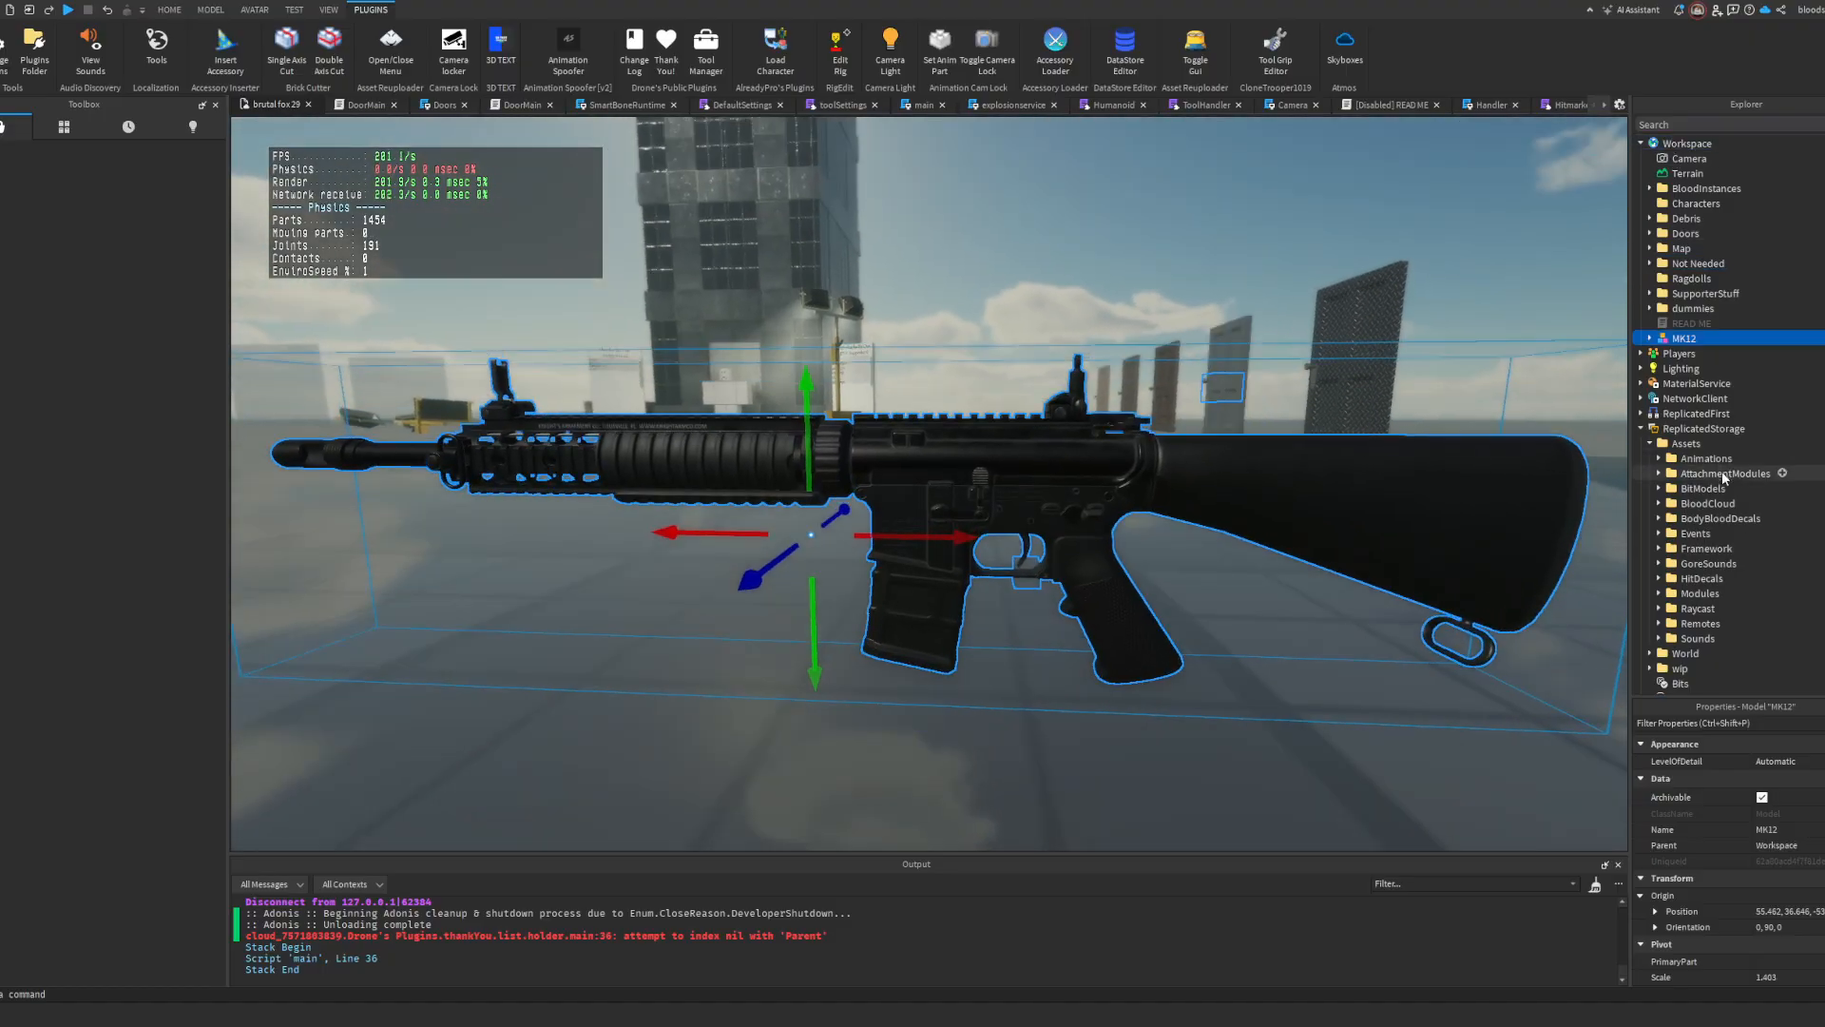
Step: Try moving the original M4A1 from ItemModels into Workspace, and undo the move
scroll(1725, 458, "down", 17)
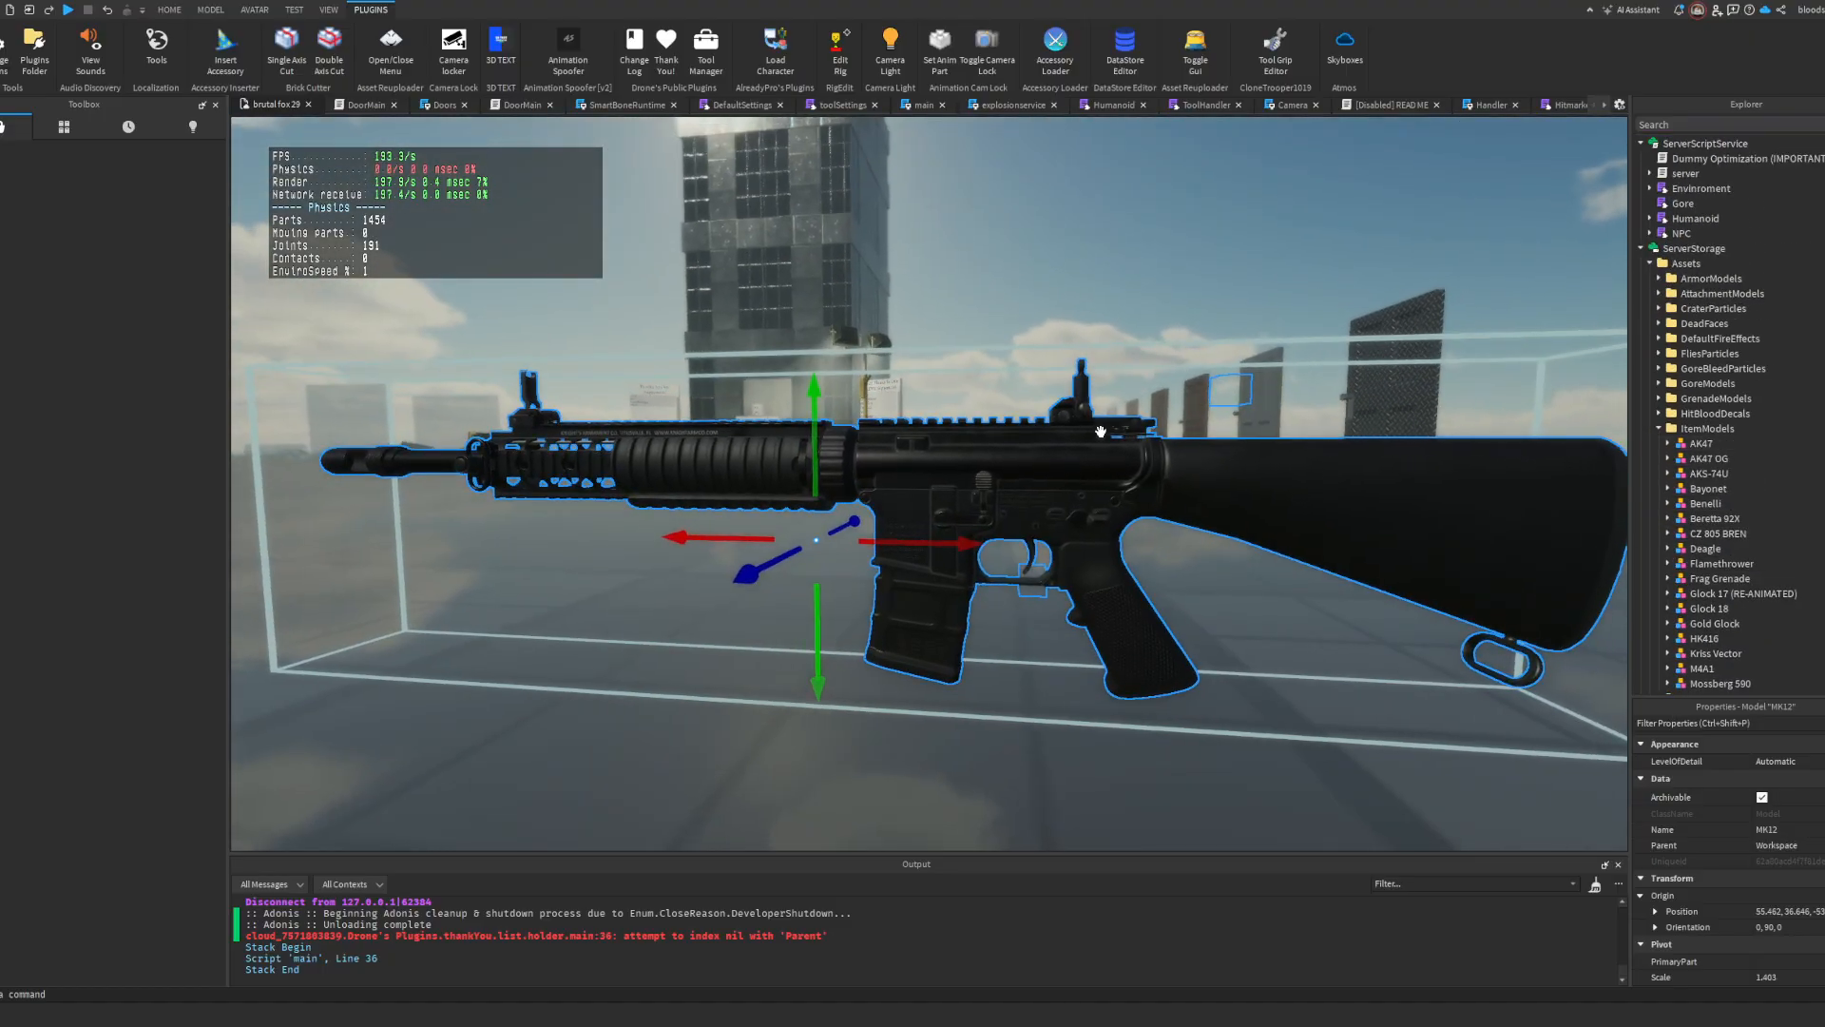
scroll(1725, 461, "down", 2)
scroll(1721, 480, "up", 6)
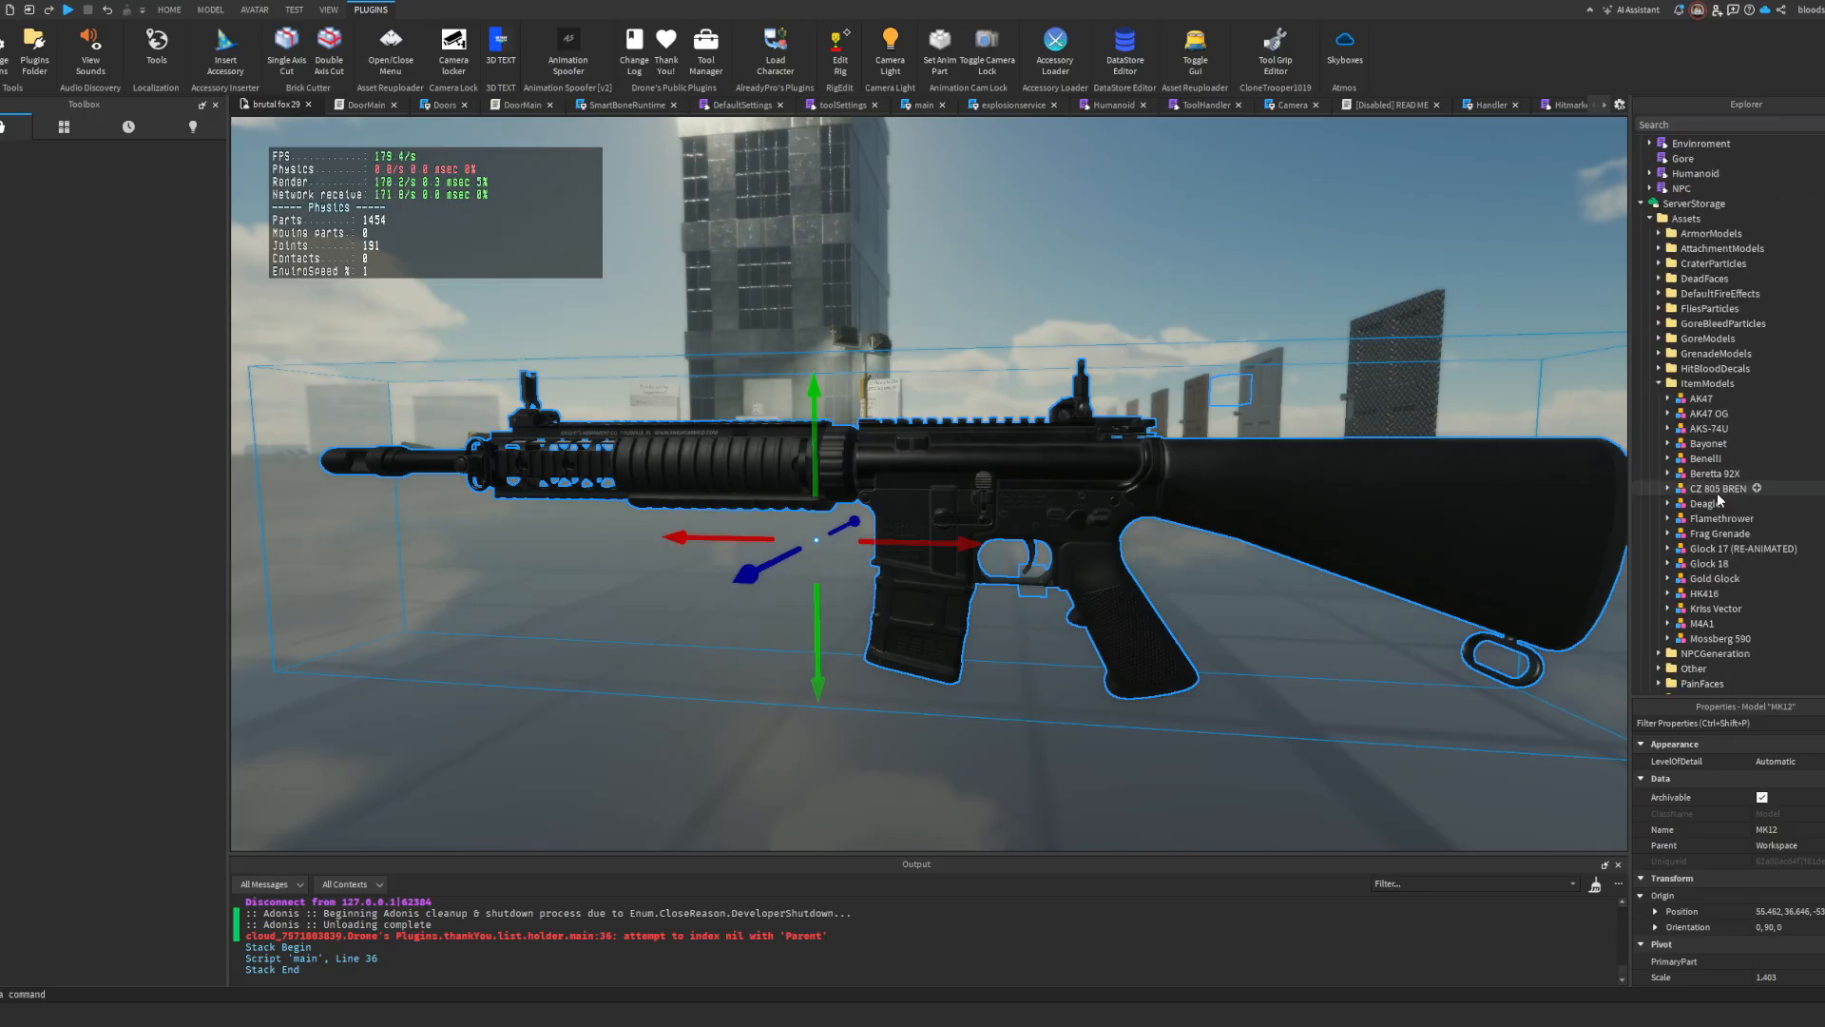
left_click_drag(1701, 625, 1692, 249)
scroll(1694, 380, "up", 17)
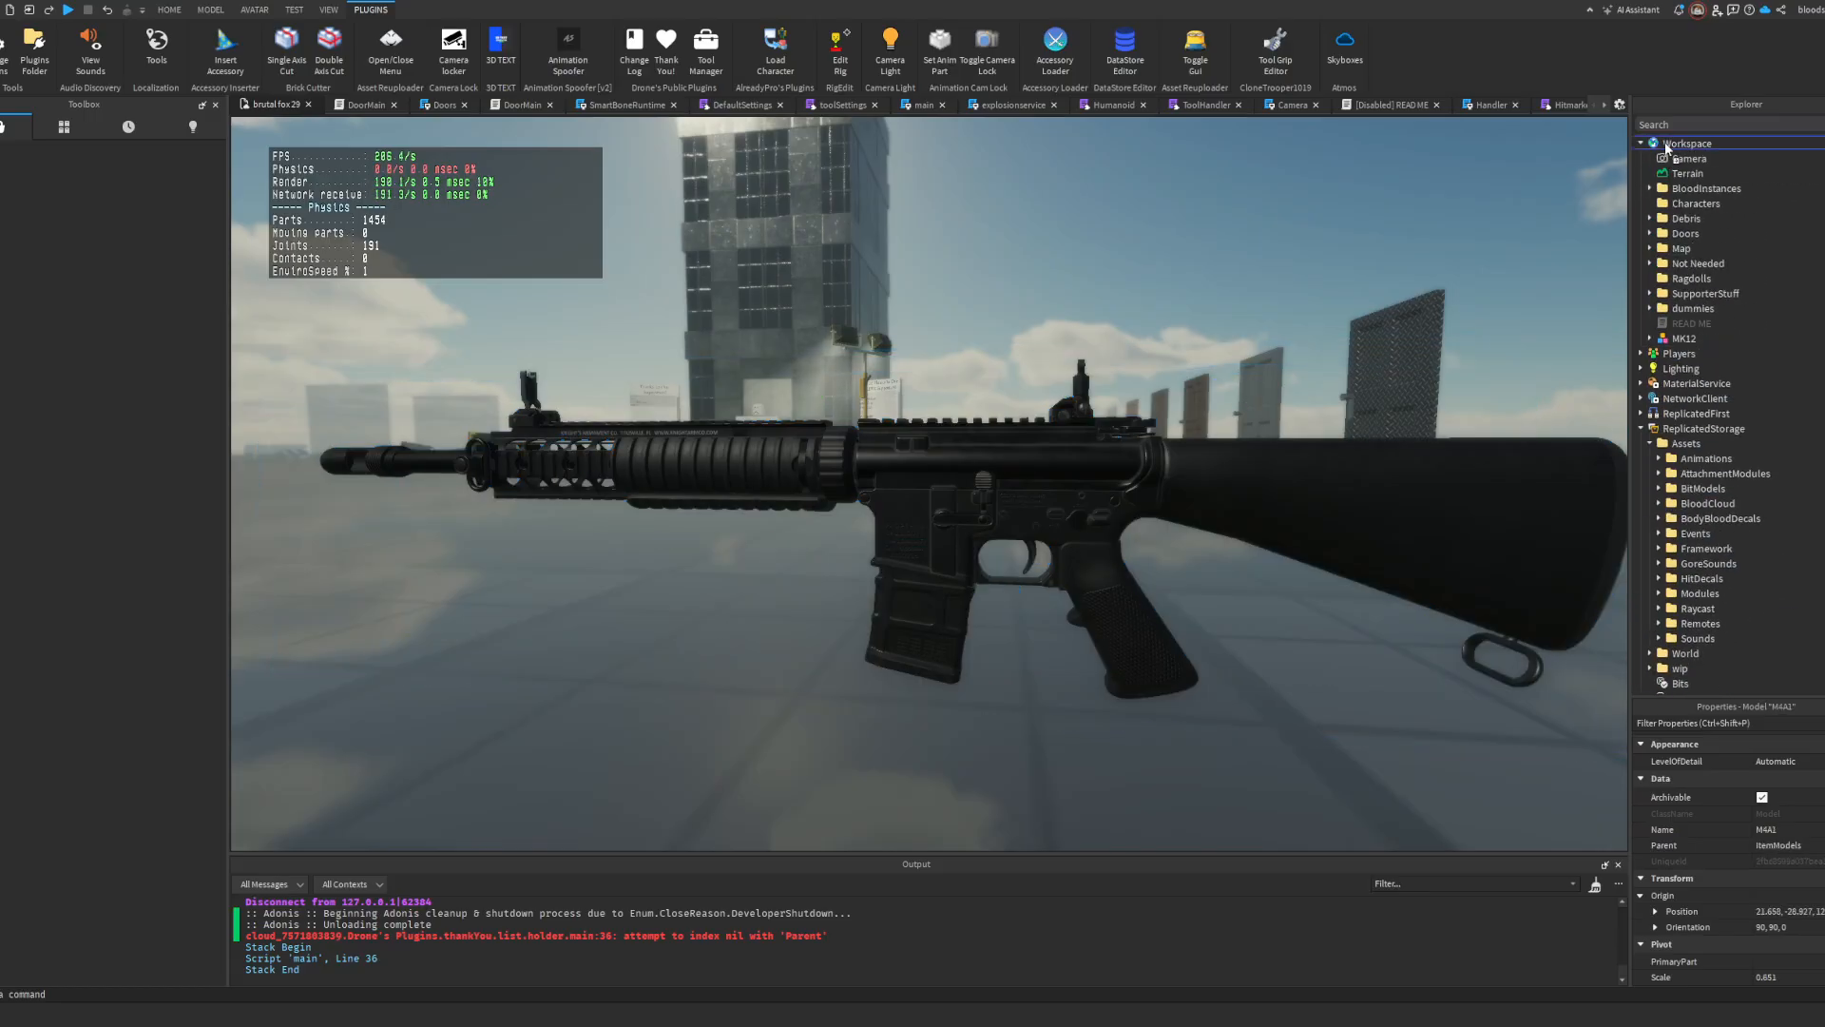
left_click_drag(1665, 145, 1668, 145)
key("f")
key("ctrl+z")
Step: Duplicate the M4A1 model in ItemModels and move the copy into Workspace
scroll(1751, 464, "down", 12)
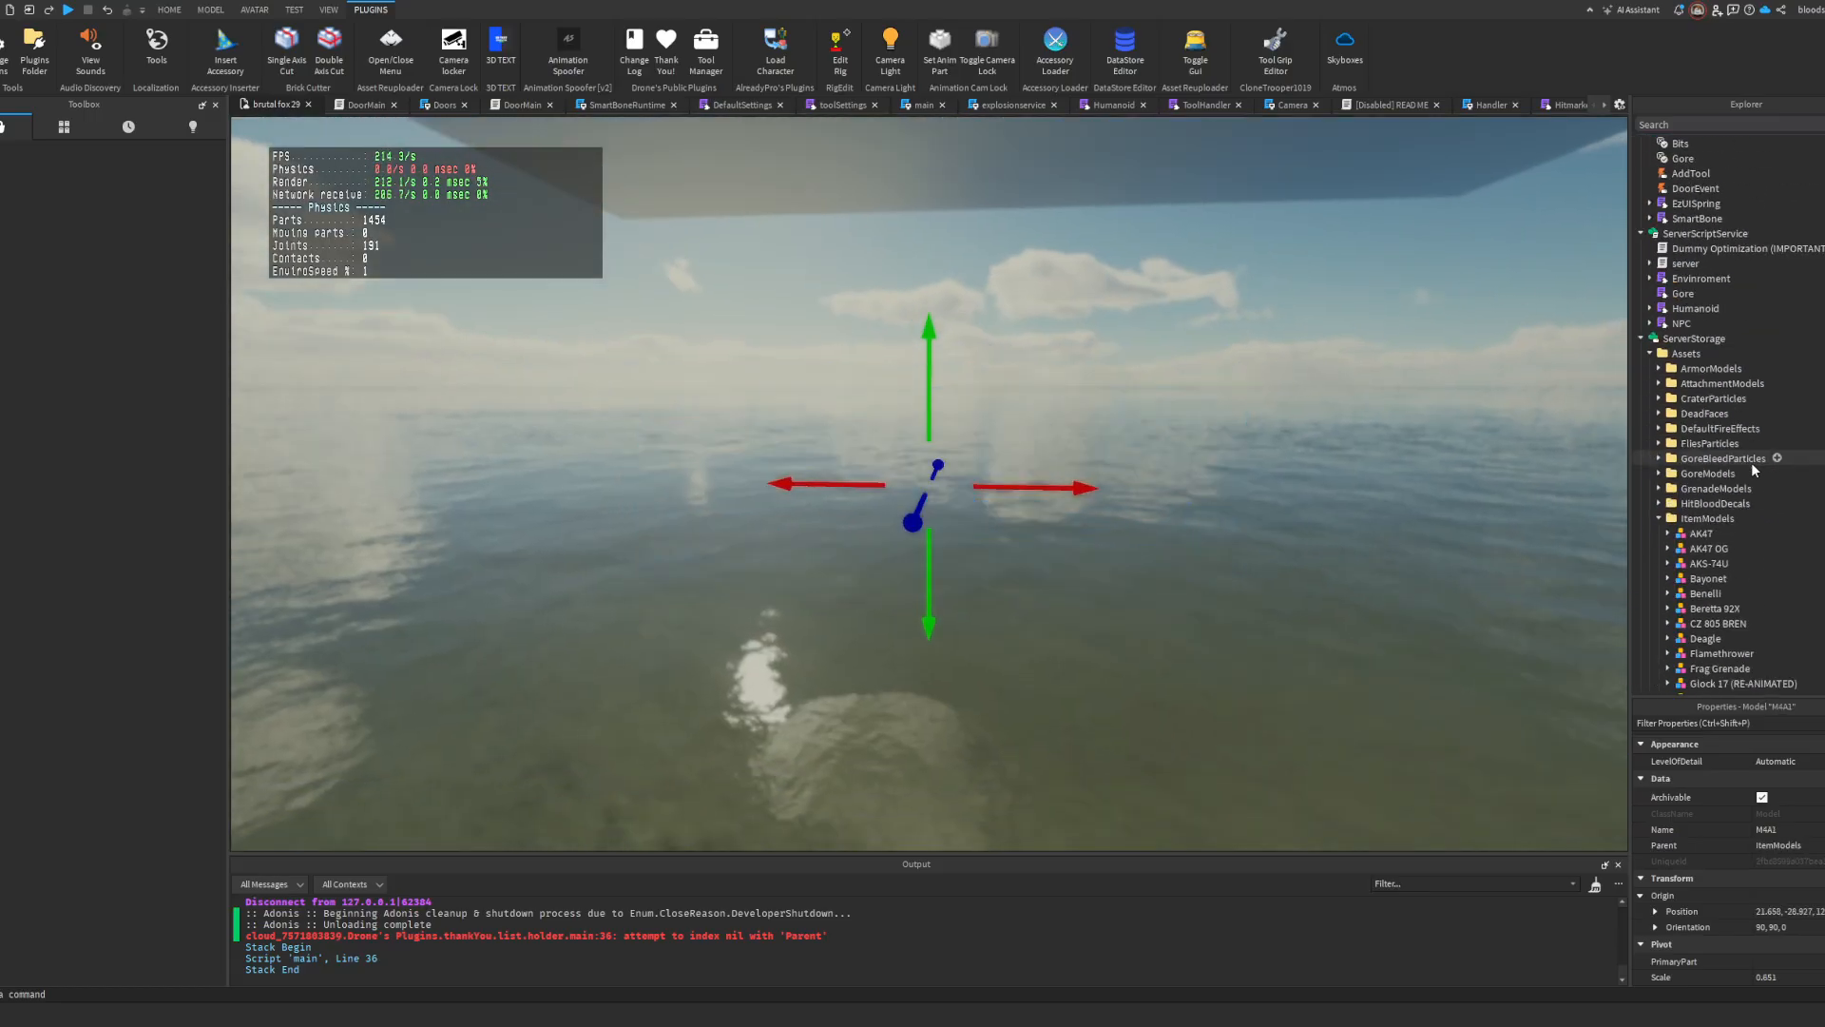
scroll(1751, 462, "down", 8)
left_click_drag(1700, 420, 1723, 388)
scroll(1722, 388, "up", 15)
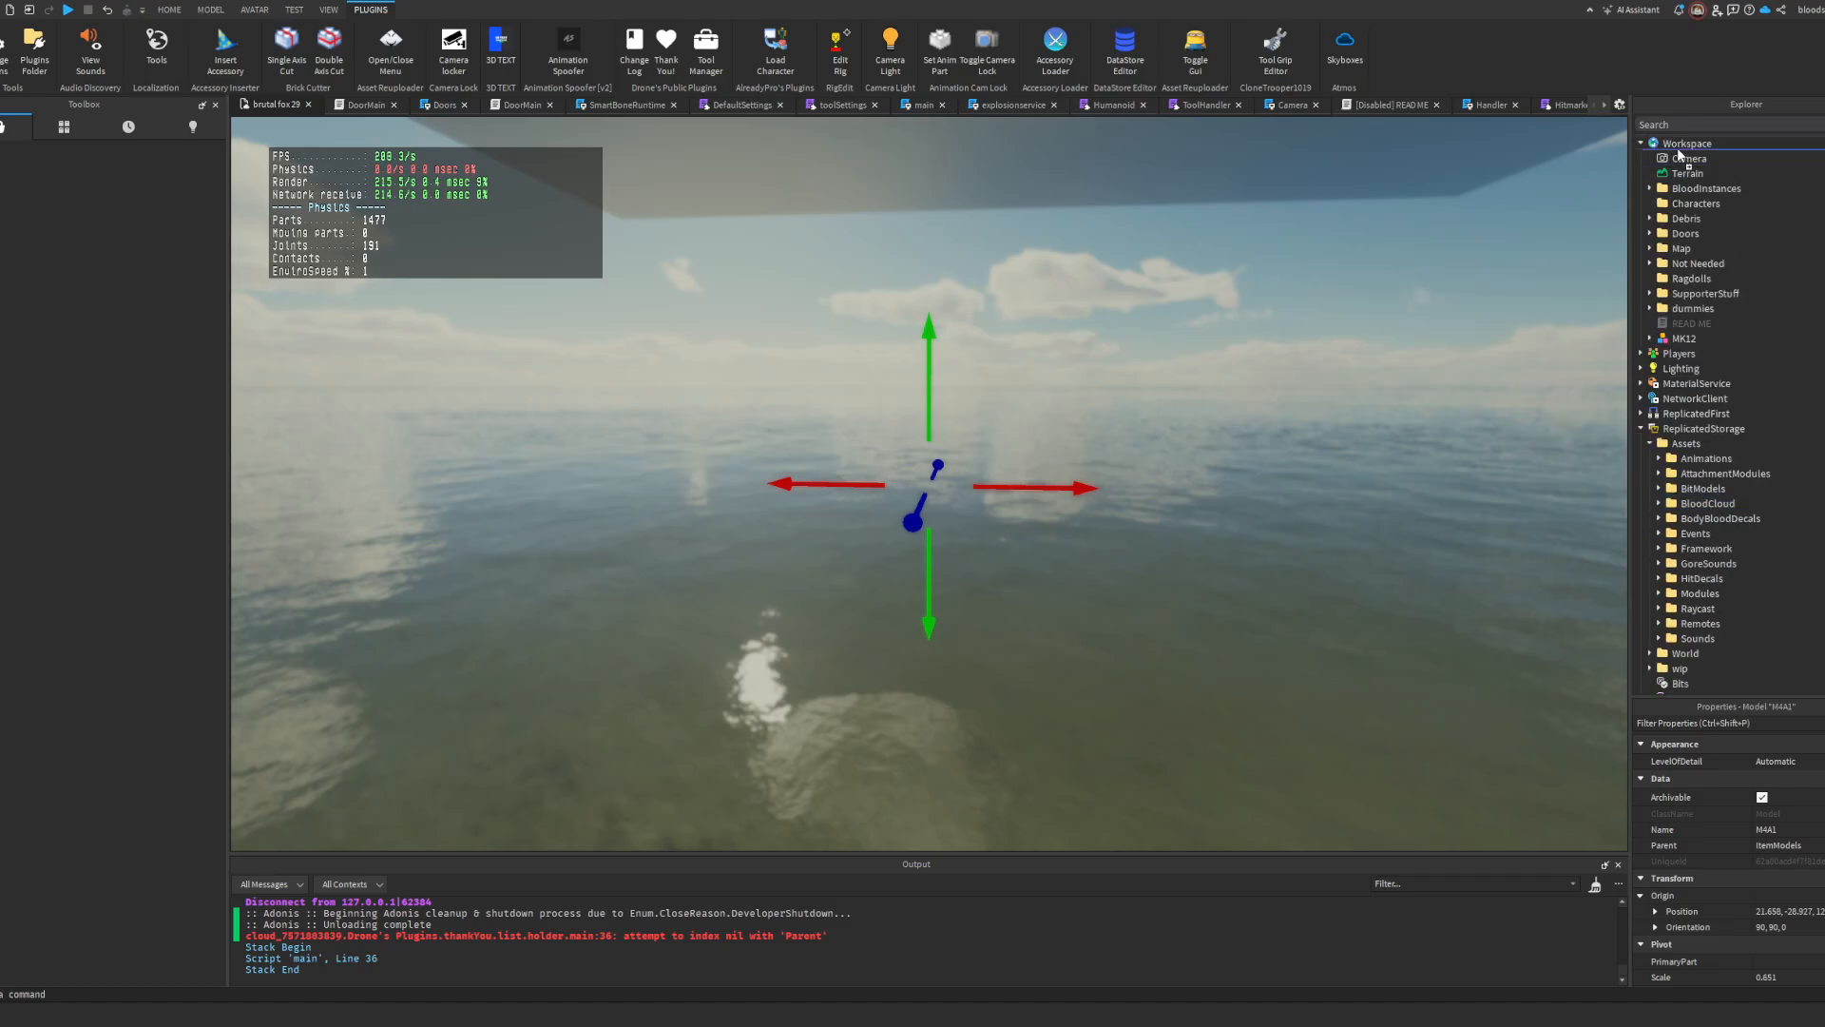
left_click_drag(1679, 152, 1677, 150)
Step: Bring the M4A1 copy across the map to just beside the MK12
left_click_drag(1008, 460, 1018, 457)
right_click_drag(1009, 460, 1018, 457)
left_click_drag(1018, 457, 1019, 457)
right_click_drag(1018, 457, 1019, 457)
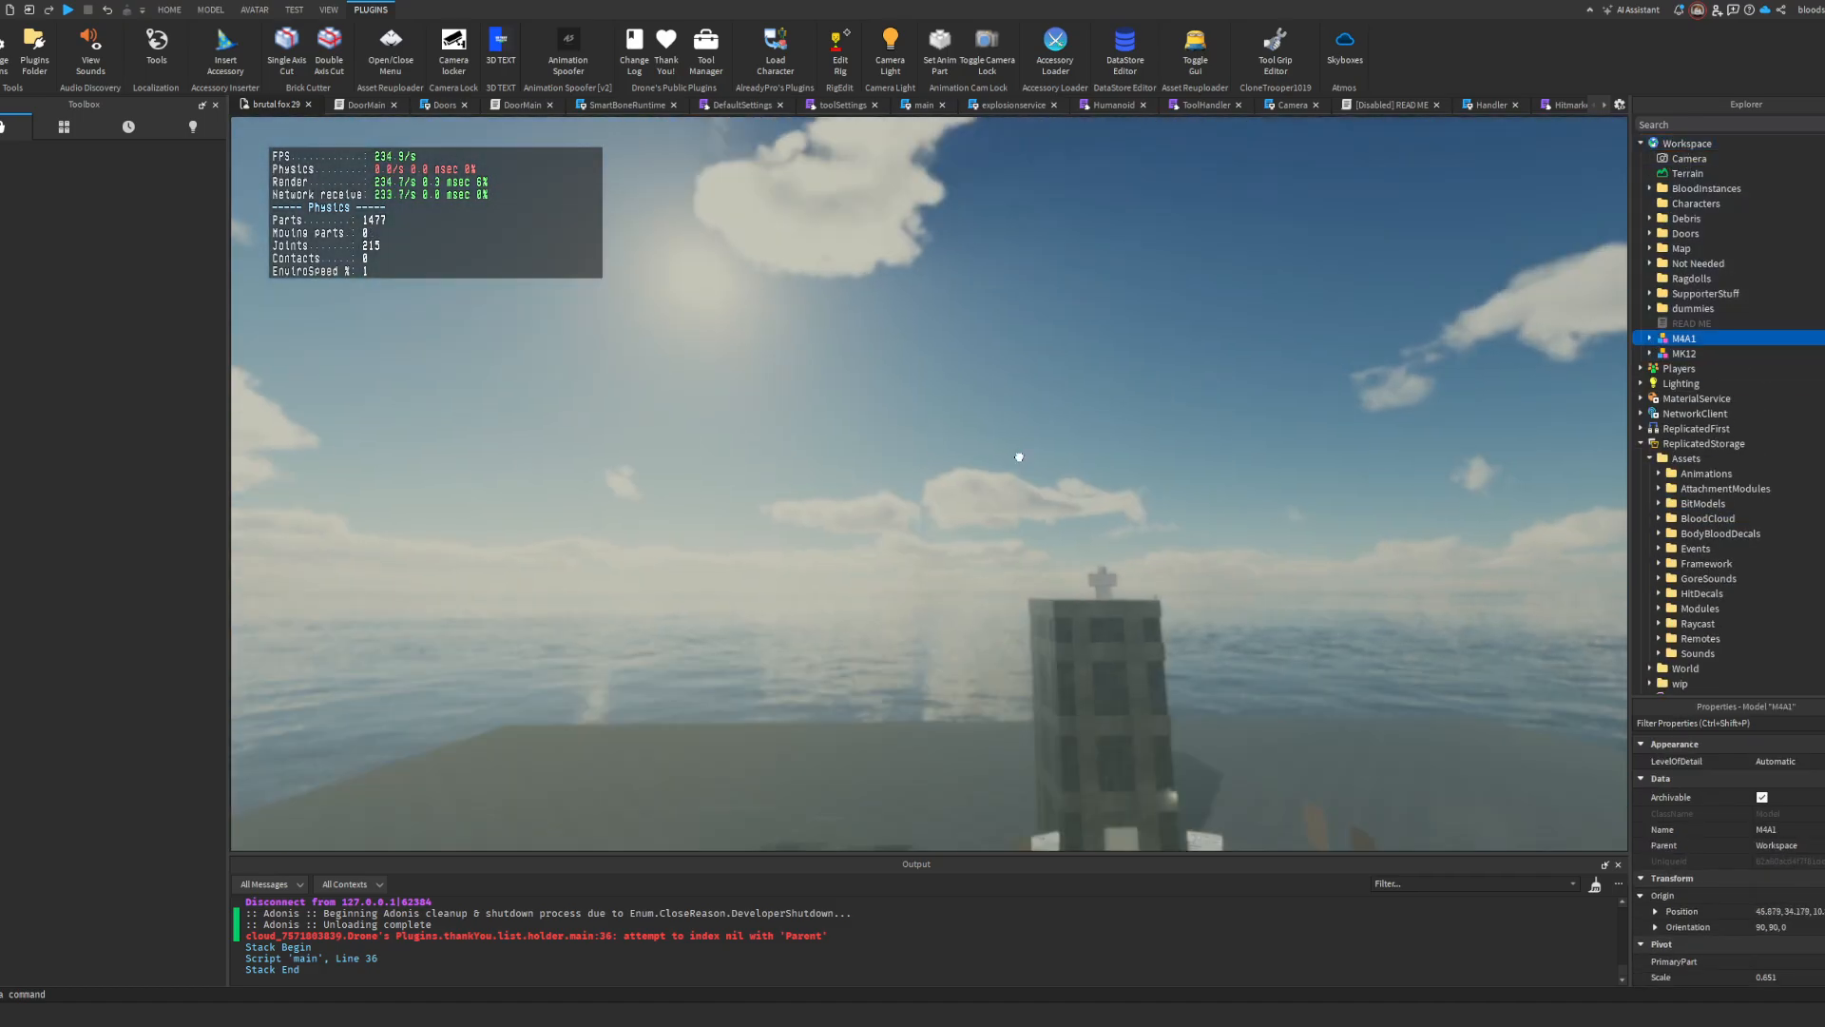
left_click_drag(1019, 457, 1022, 456)
right_click_drag(1019, 458, 1022, 456)
left_click_drag(1022, 456, 1016, 455)
right_click_drag(1022, 456, 1016, 455)
left_click_drag(1016, 456, 991, 457)
right_click_drag(1016, 456, 991, 457)
left_click_drag(991, 457, 992, 457)
right_click_drag(990, 457, 992, 458)
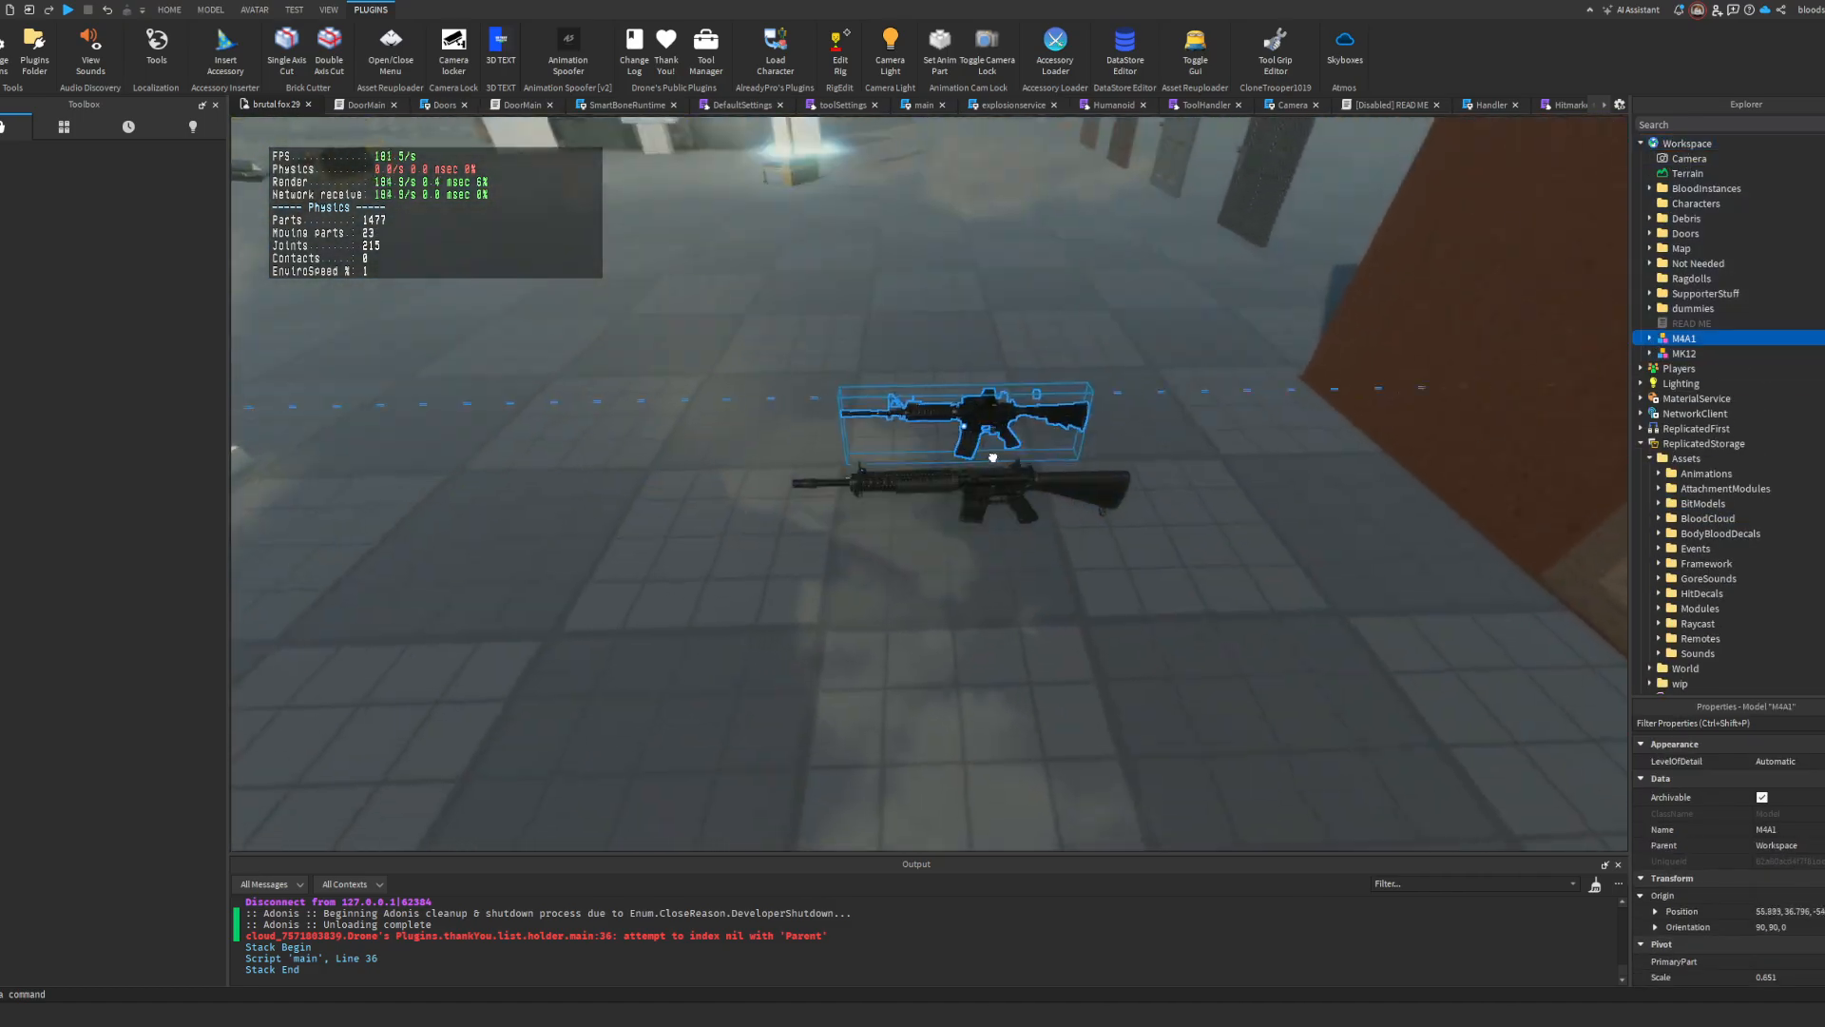
left_click_drag(993, 457, 994, 457)
right_click_drag(992, 457, 994, 457)
key("w")
Step: Overlay the M4A1 on the MK12, lowering it by about 0.1 and nudging it about 0.015 lengthwise to align the magazines
left_click_drag(994, 456, 992, 463)
right_click_drag(994, 457, 992, 464)
left_click_drag(993, 463, 1184, 603)
right_click_drag(1184, 602, 1185, 605)
key("w")
key("s")
left_click_drag(910, 335, 913, 356)
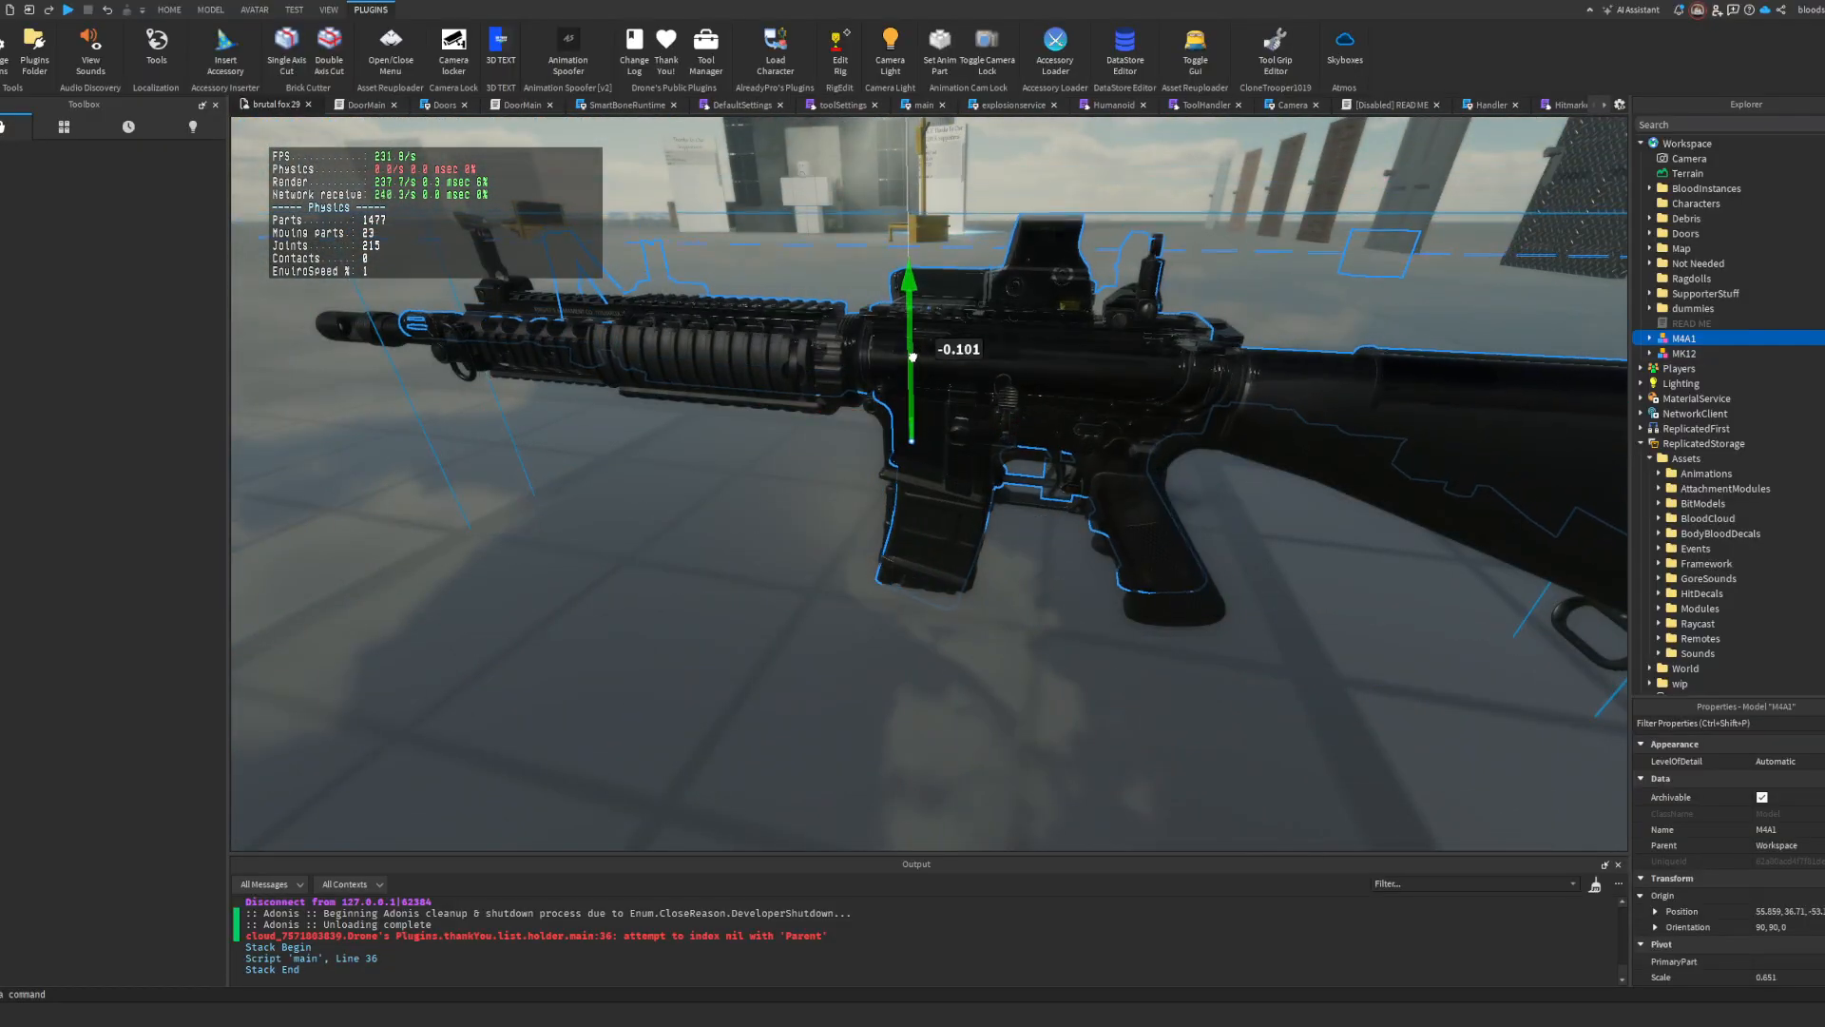
left_click_drag(1043, 461, 1038, 461)
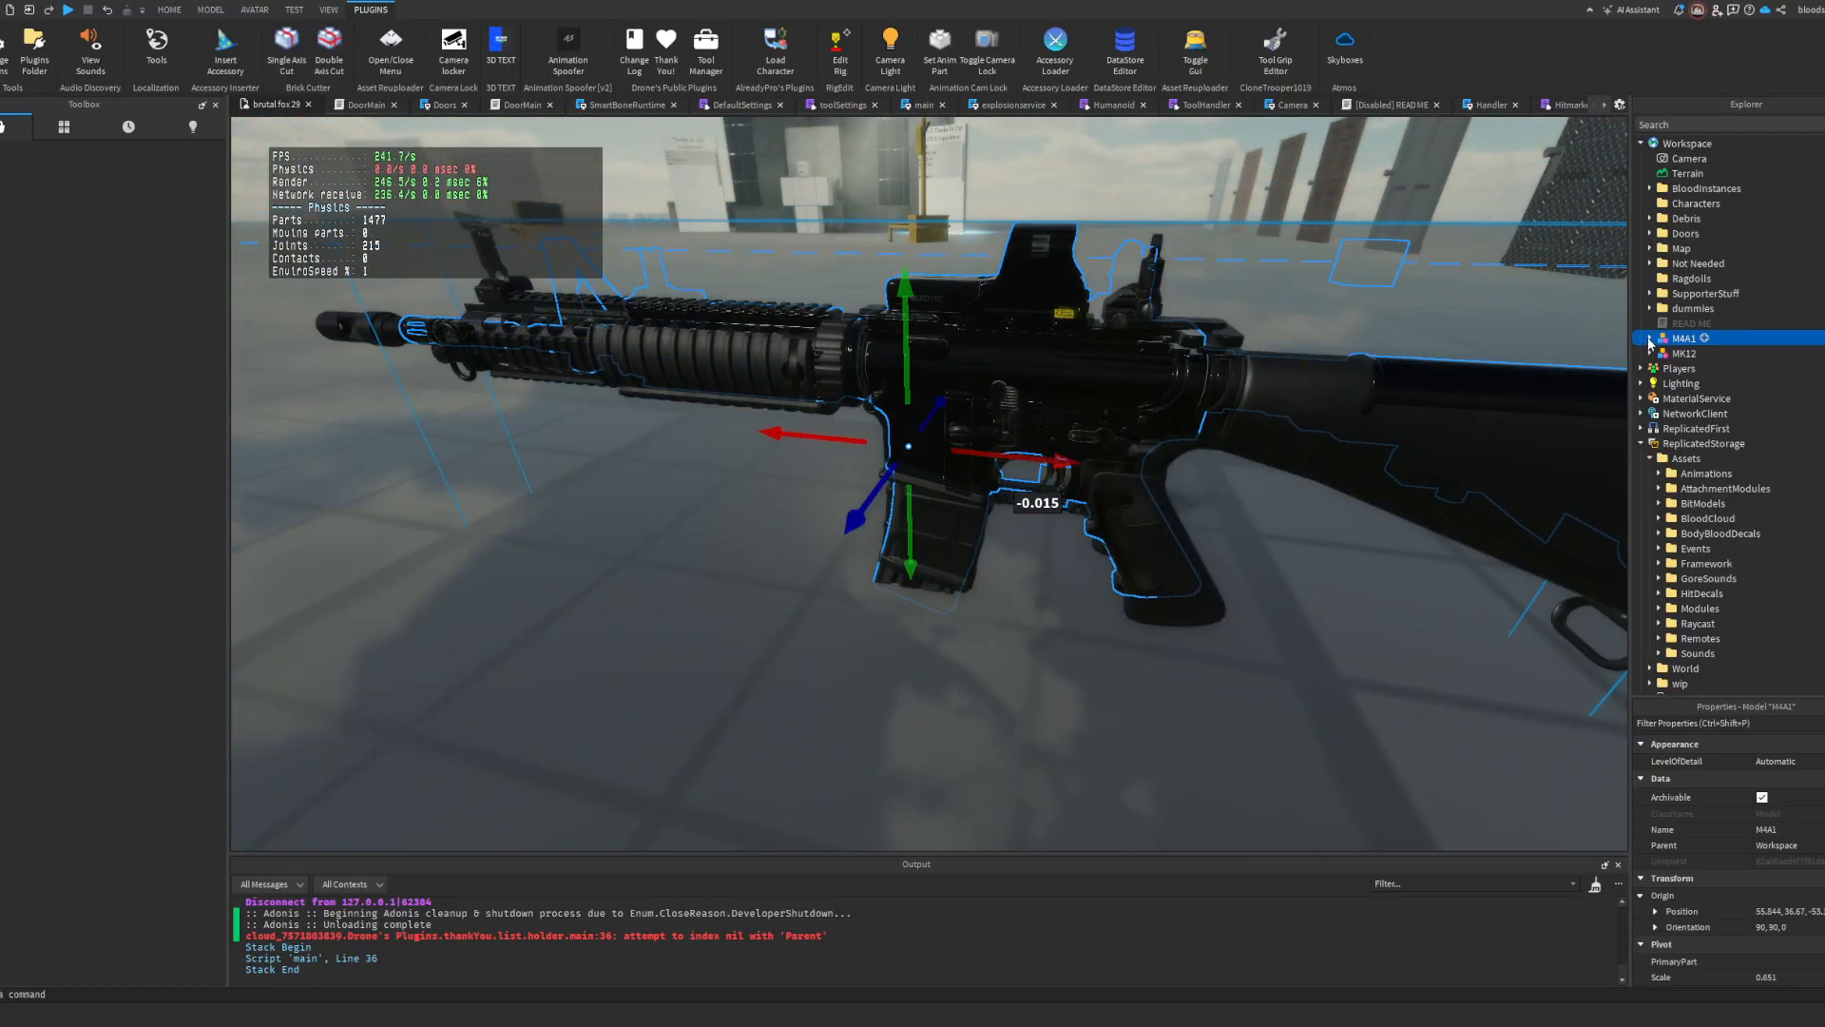
Step: Move Magazine1 and Magazine2 from the M4A1 copy into the MK12 and delete the MK12's old magazine models
left_click(1649, 339)
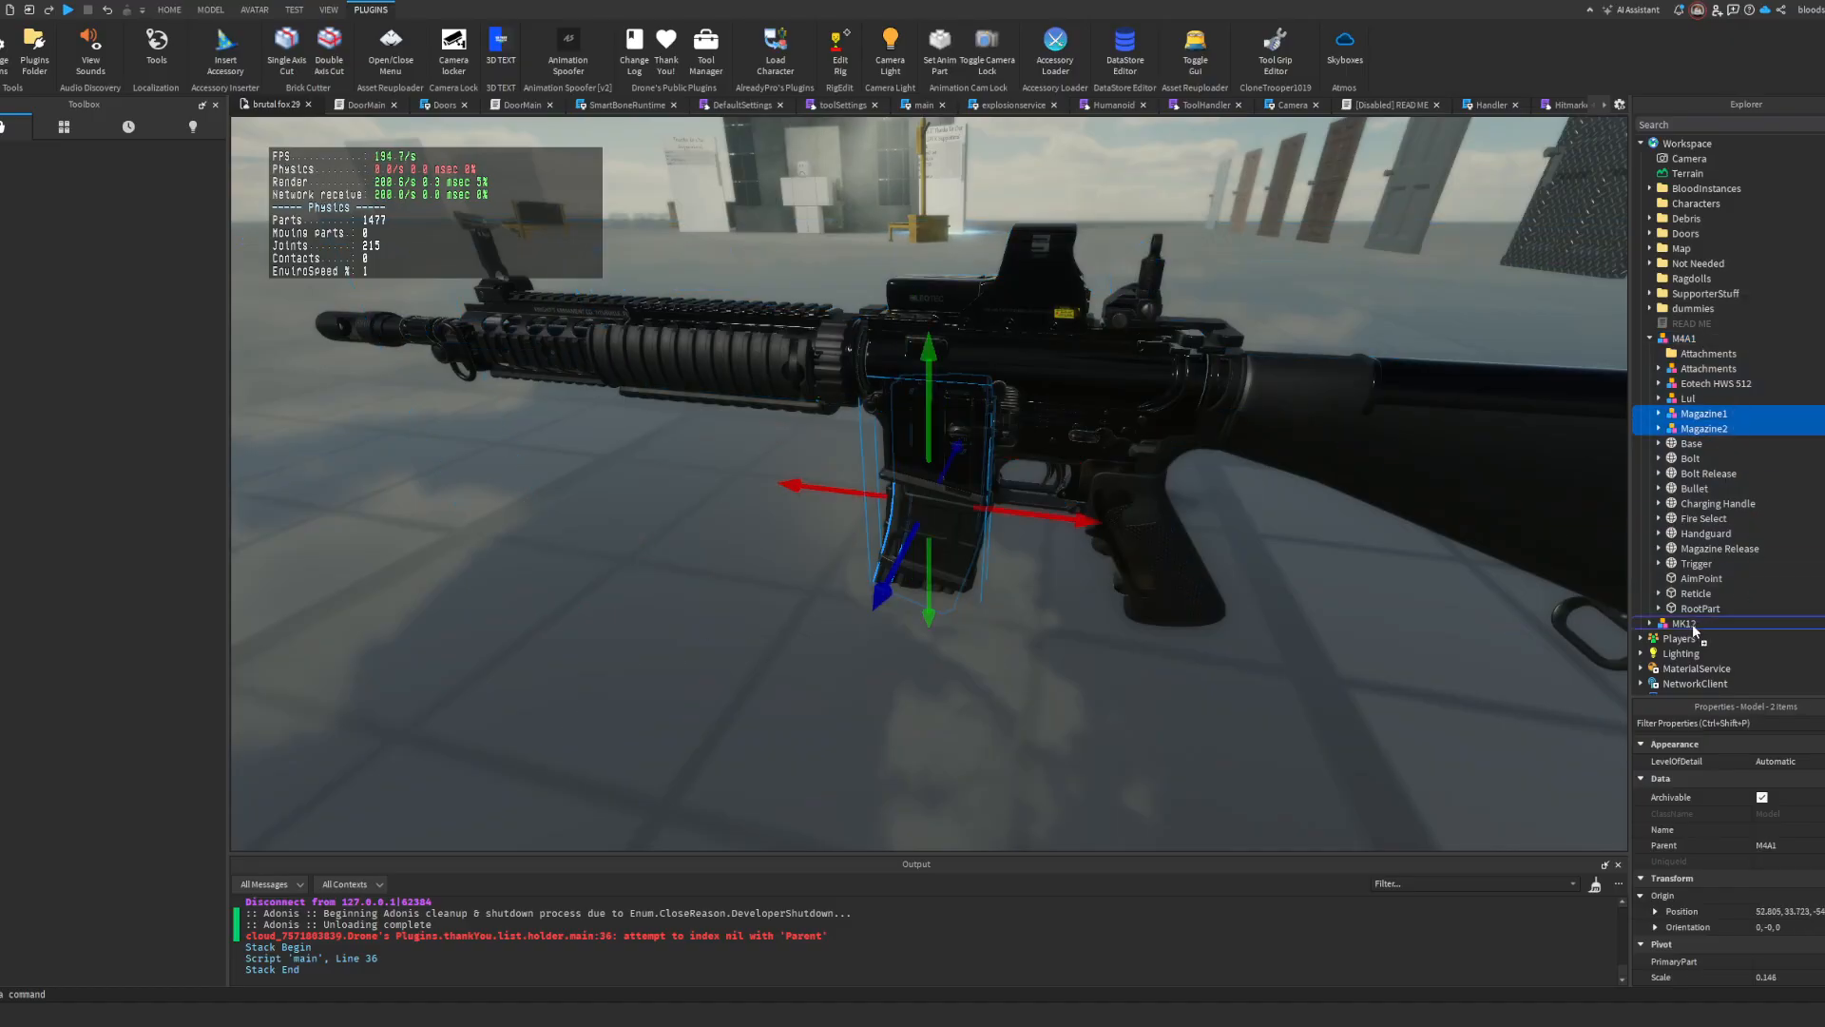
scroll(1673, 494, "down", 2)
left_click(1703, 472)
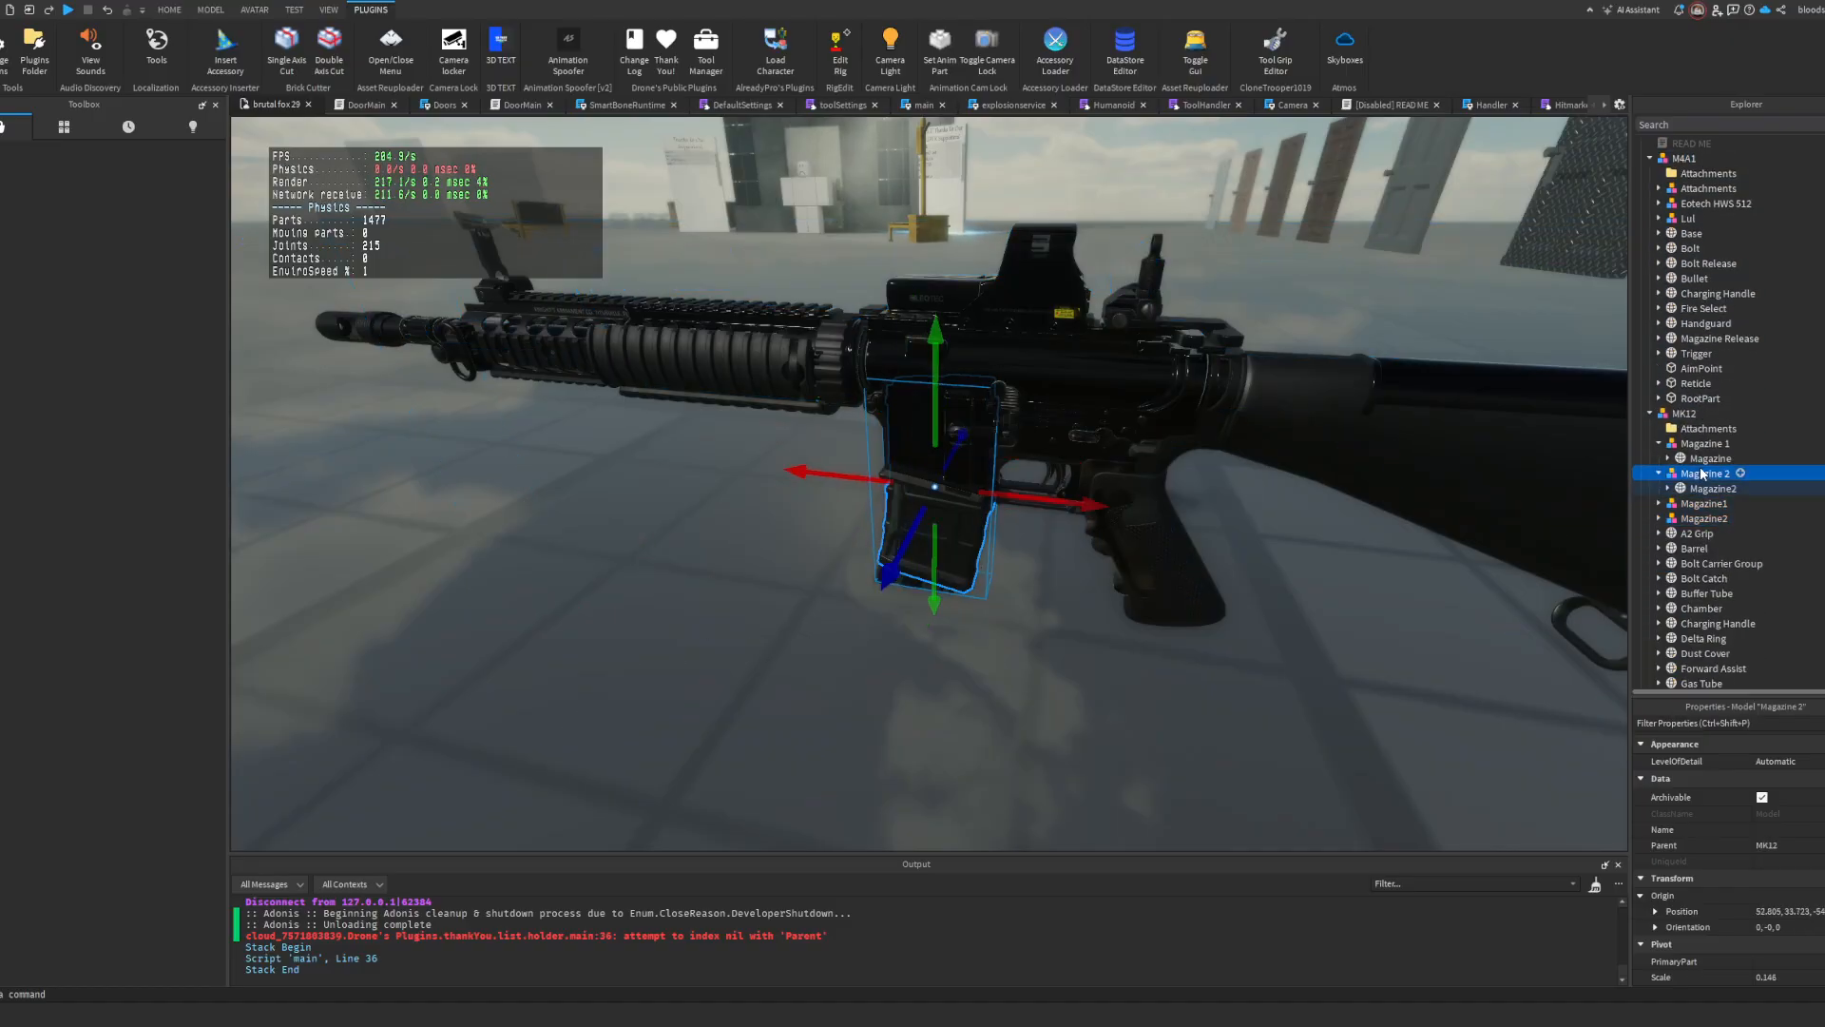
key("Delete")
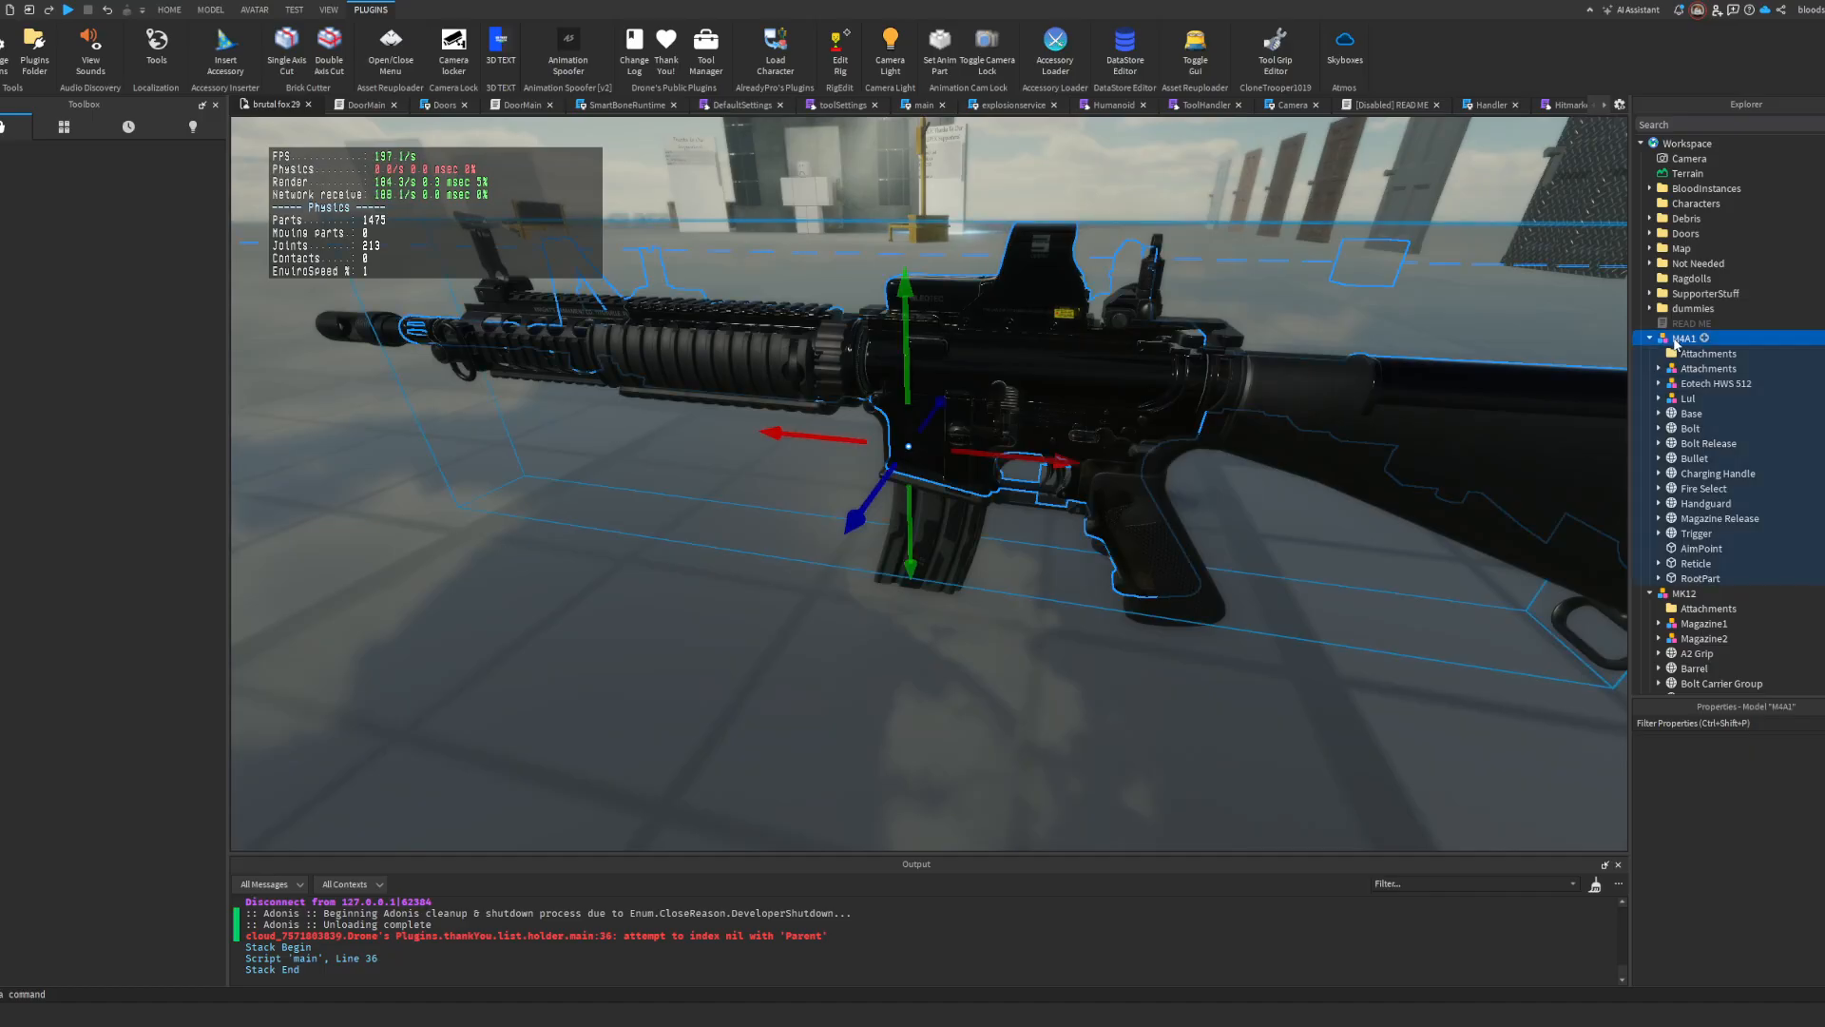
Step: Delete the leftover M4A1 copy from Workspace
left_click(1381, 392)
right_click_drag(1381, 393, 1330, 408)
right_click_drag(1482, 371, 1275, 567)
key("s")
left_click(1275, 567)
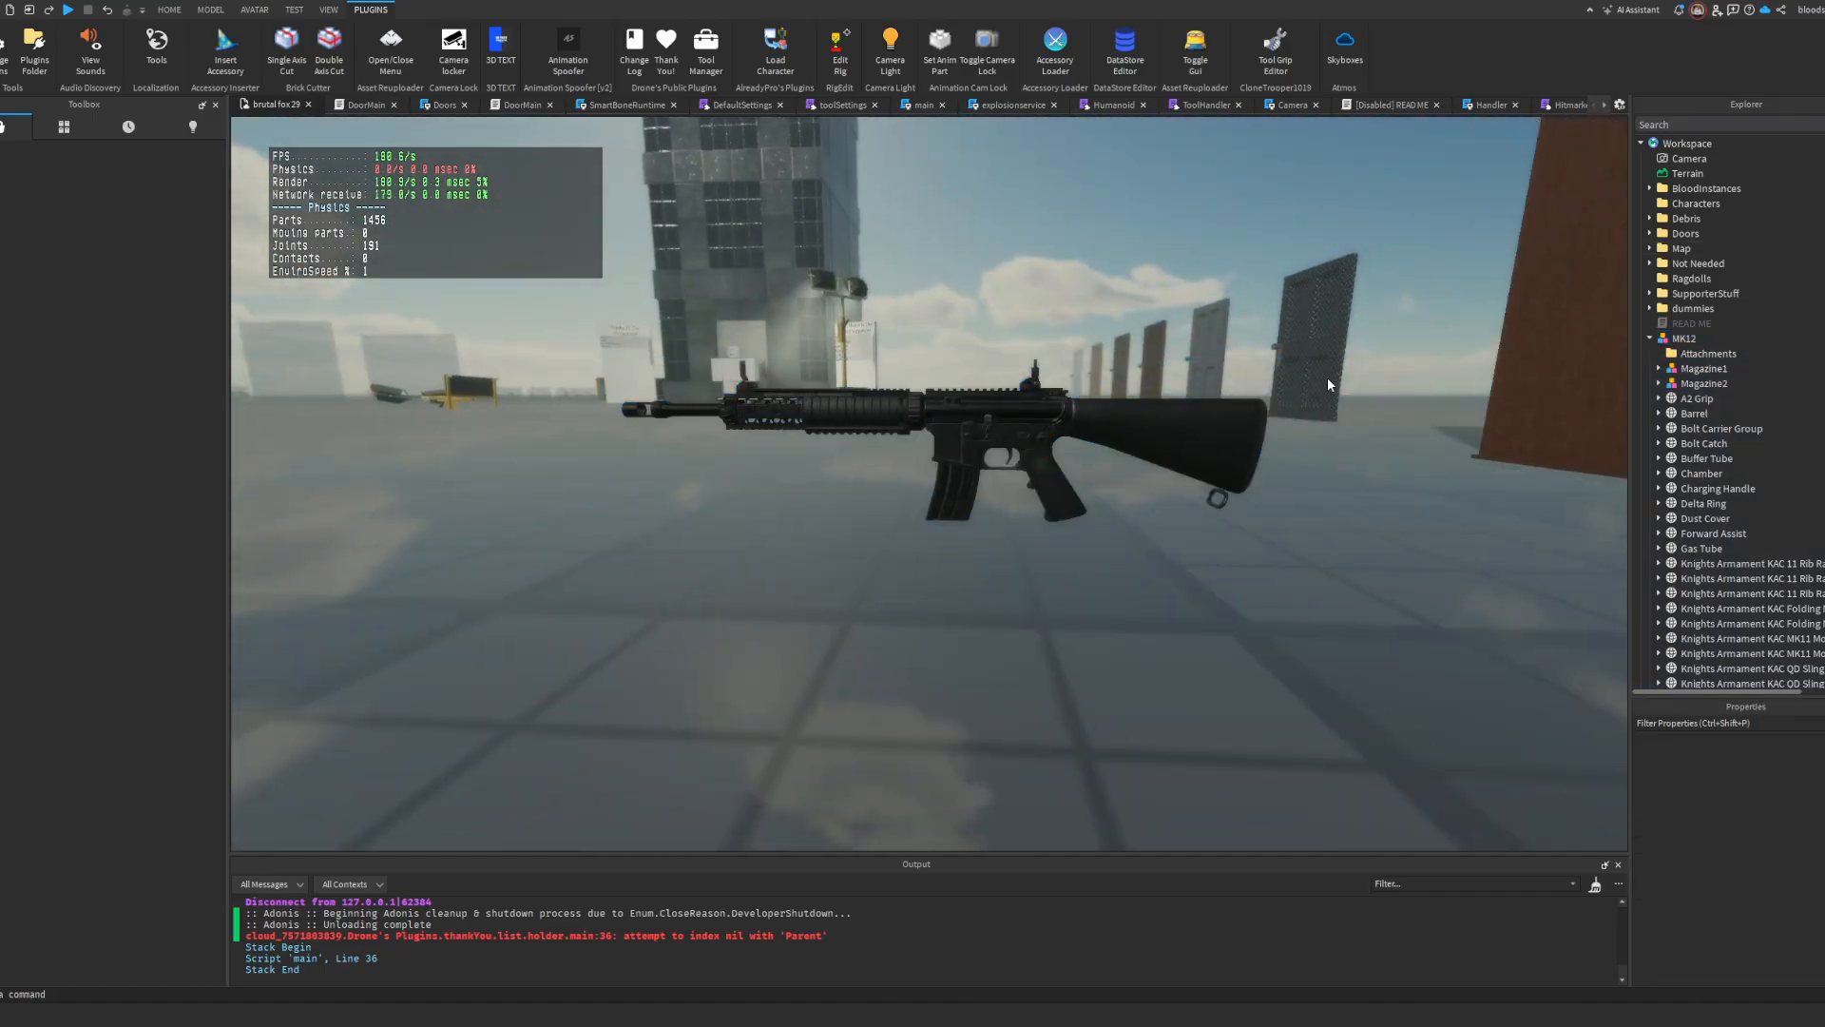
Step: Move the MK12 with its replaced magazines from Workspace into ItemModels under ServerStorage's Assets
left_click(1687, 340)
left_click(1650, 340)
scroll(1724, 412, "down", 10)
left_click_drag(1680, 343, 1720, 526)
scroll(1724, 412, "up", 4)
scroll(1730, 428, "down", 6)
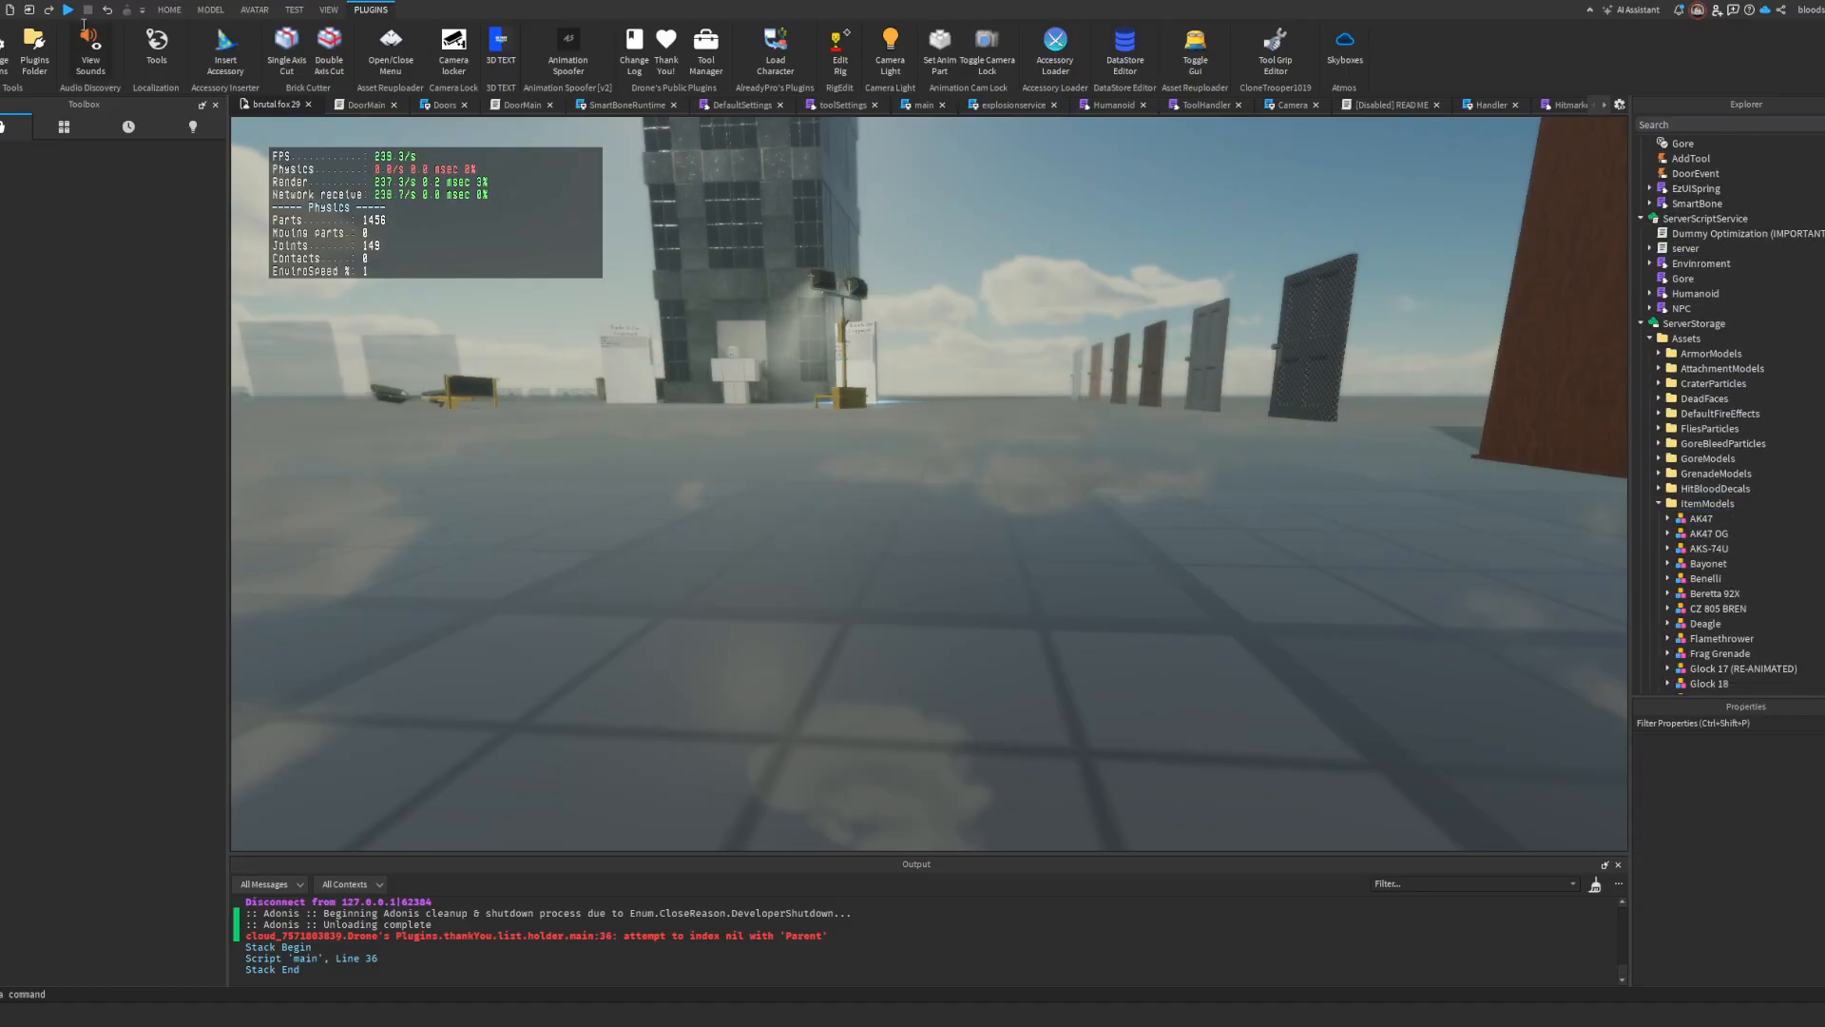
Step: Playtest the game, equip the MK12 from the inventory to check its magazines, and stop the test
left_click(67, 9)
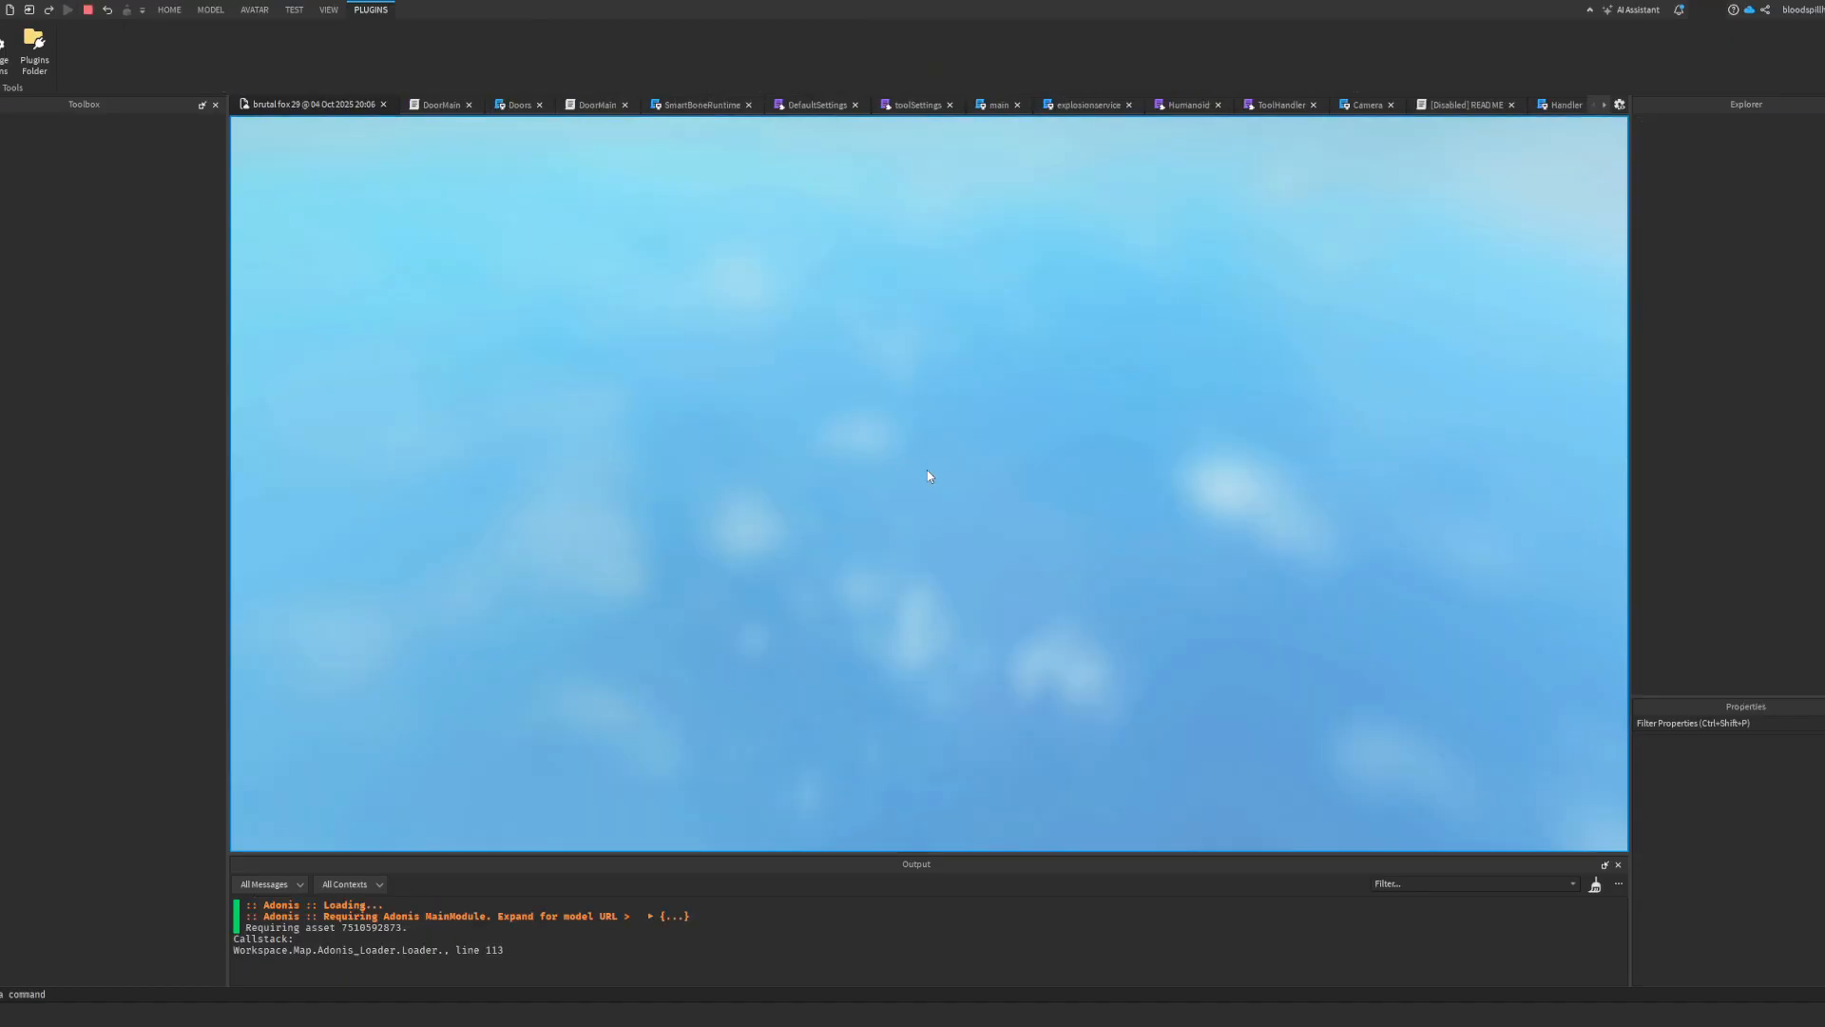
key("grave")
key("2")
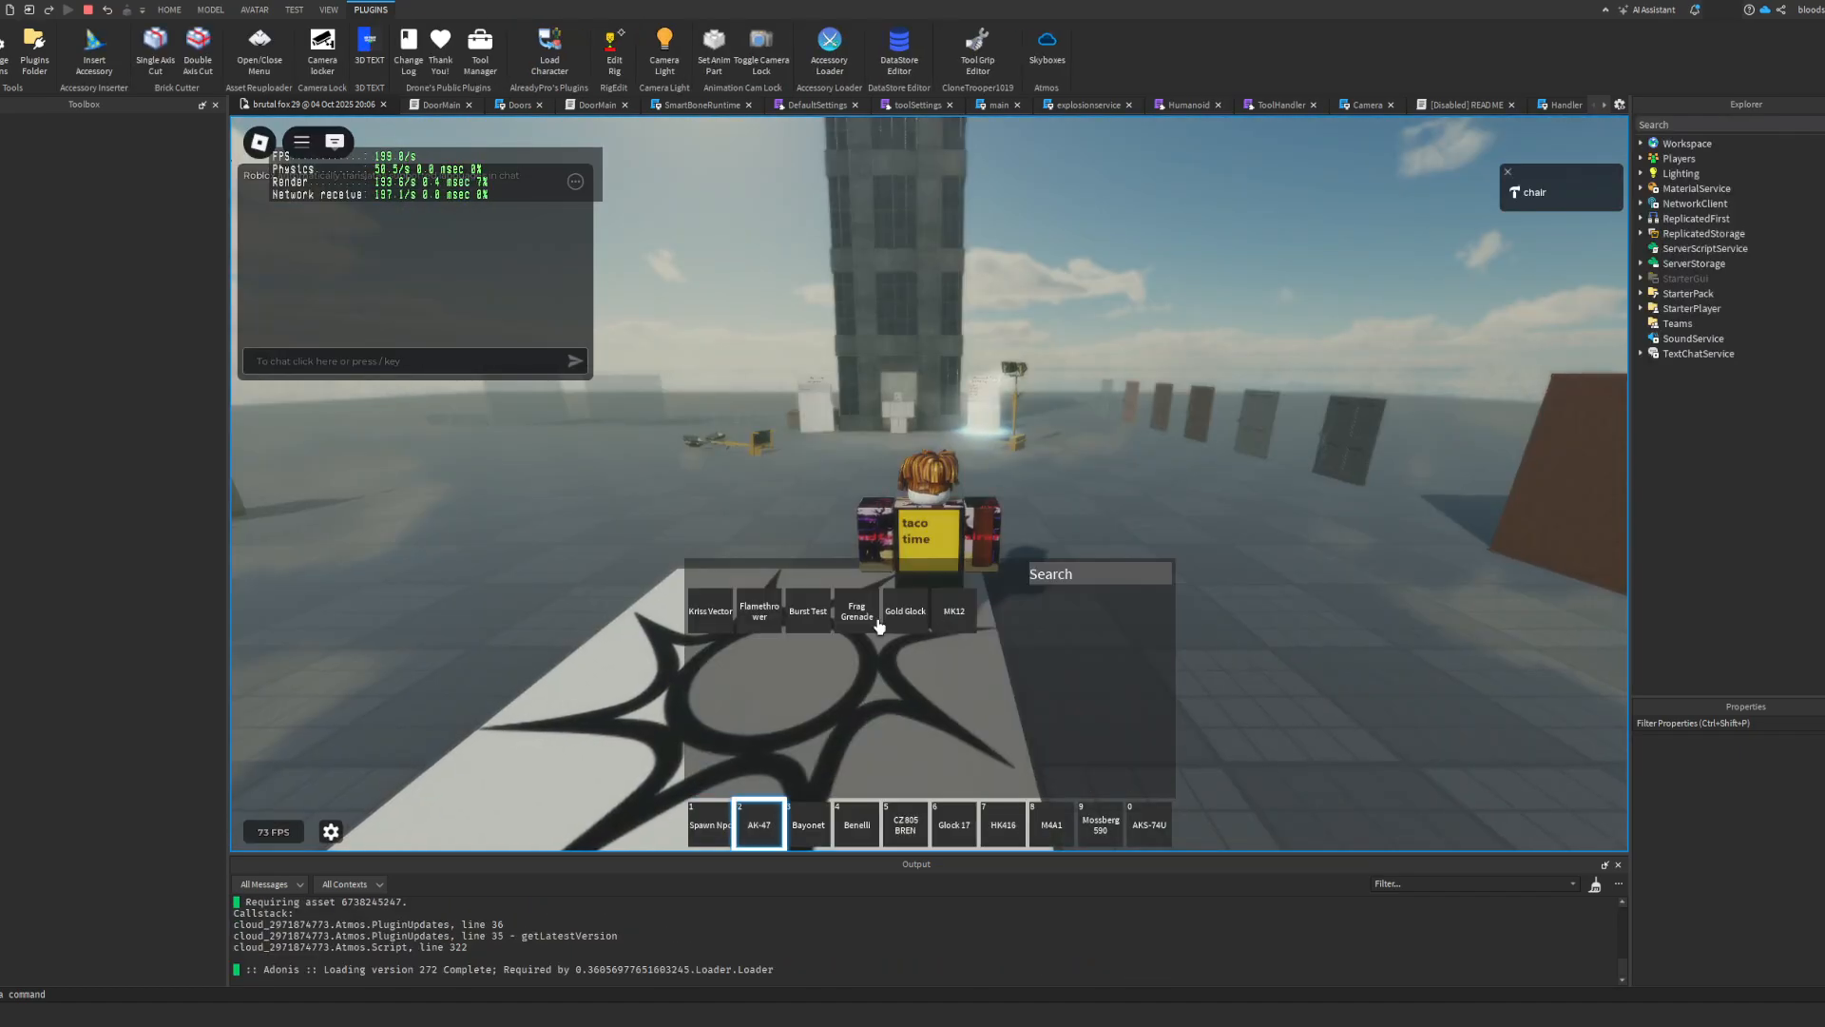
key("grave")
left_click(827, 623)
key("grave")
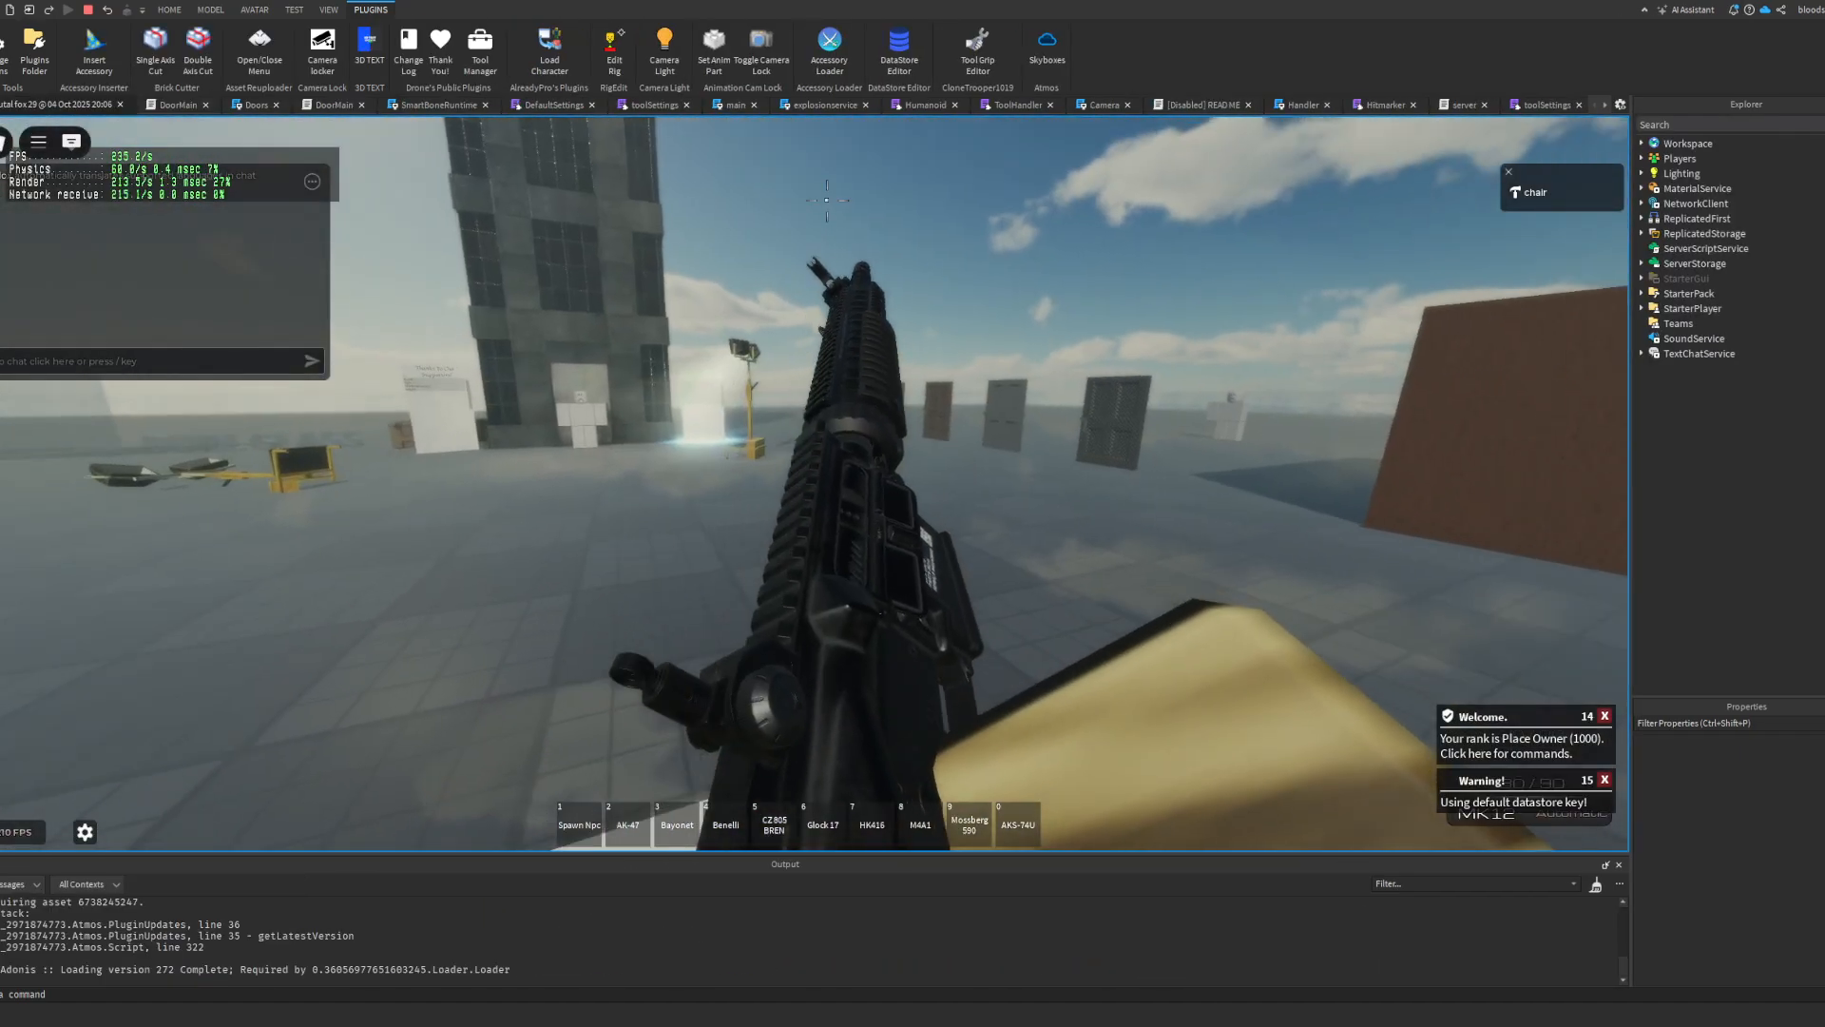
key("Escape")
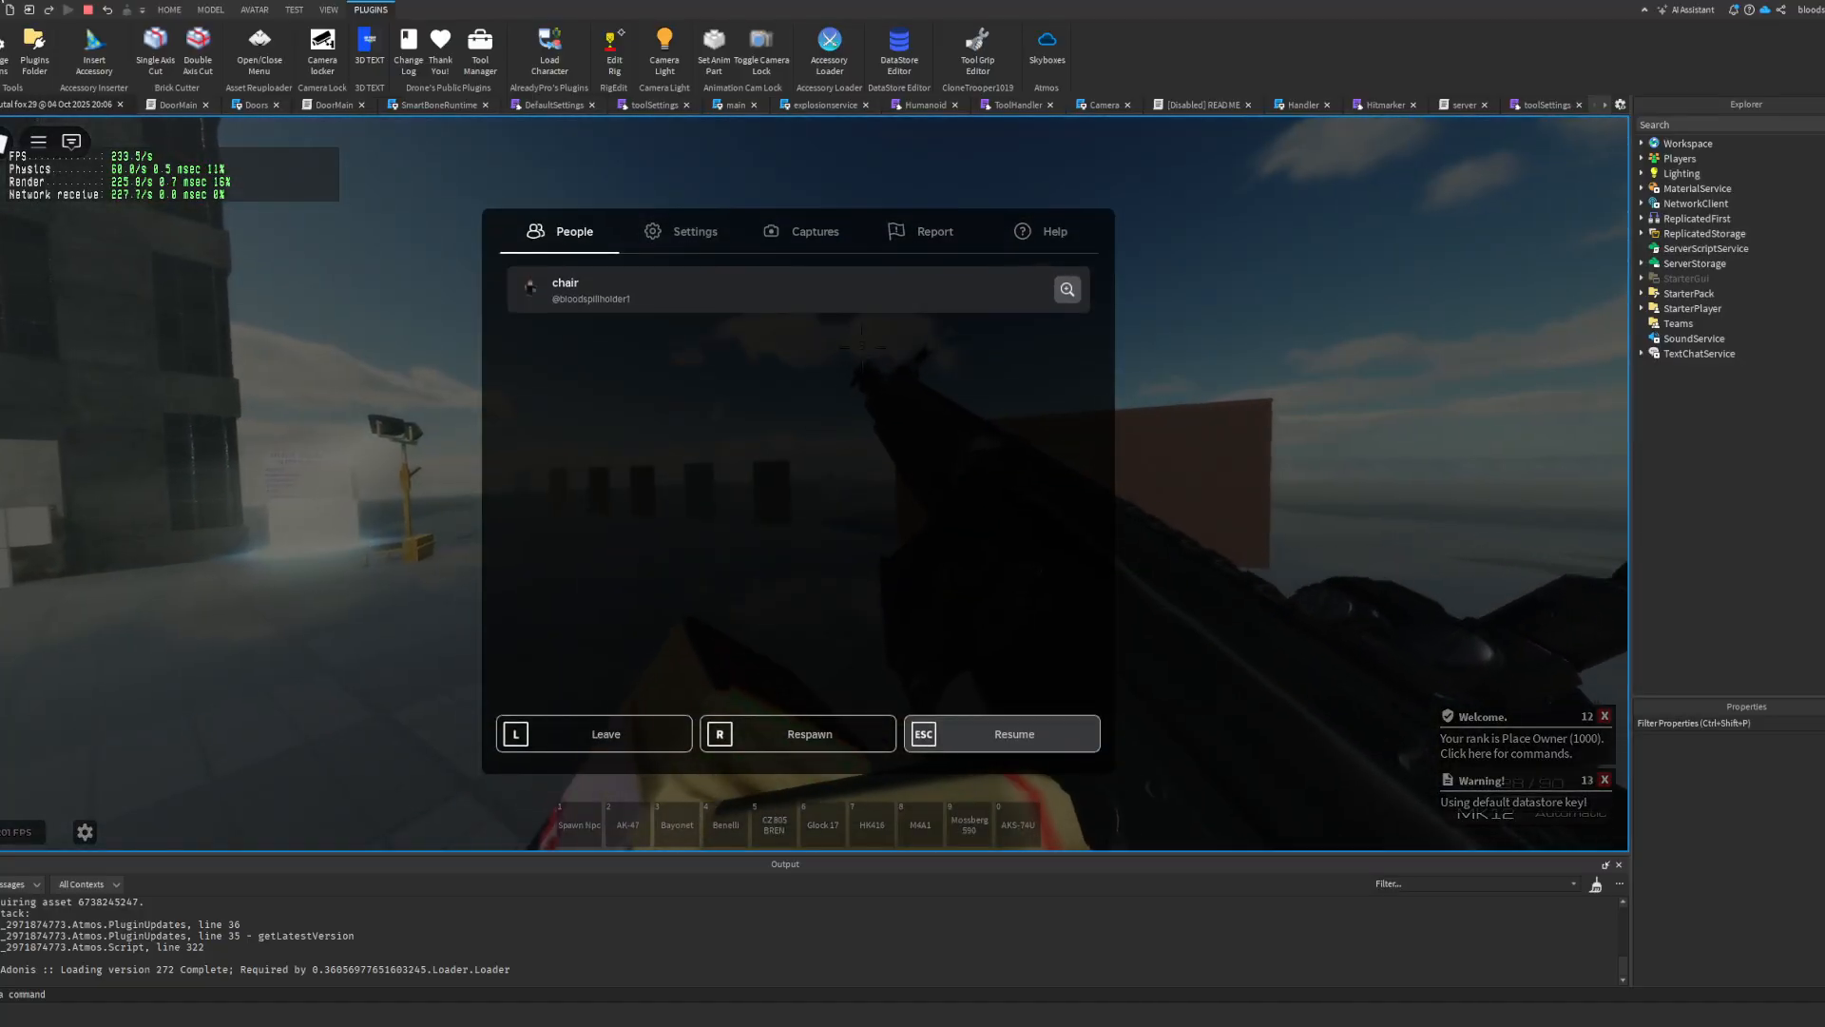
key("shift+F5")
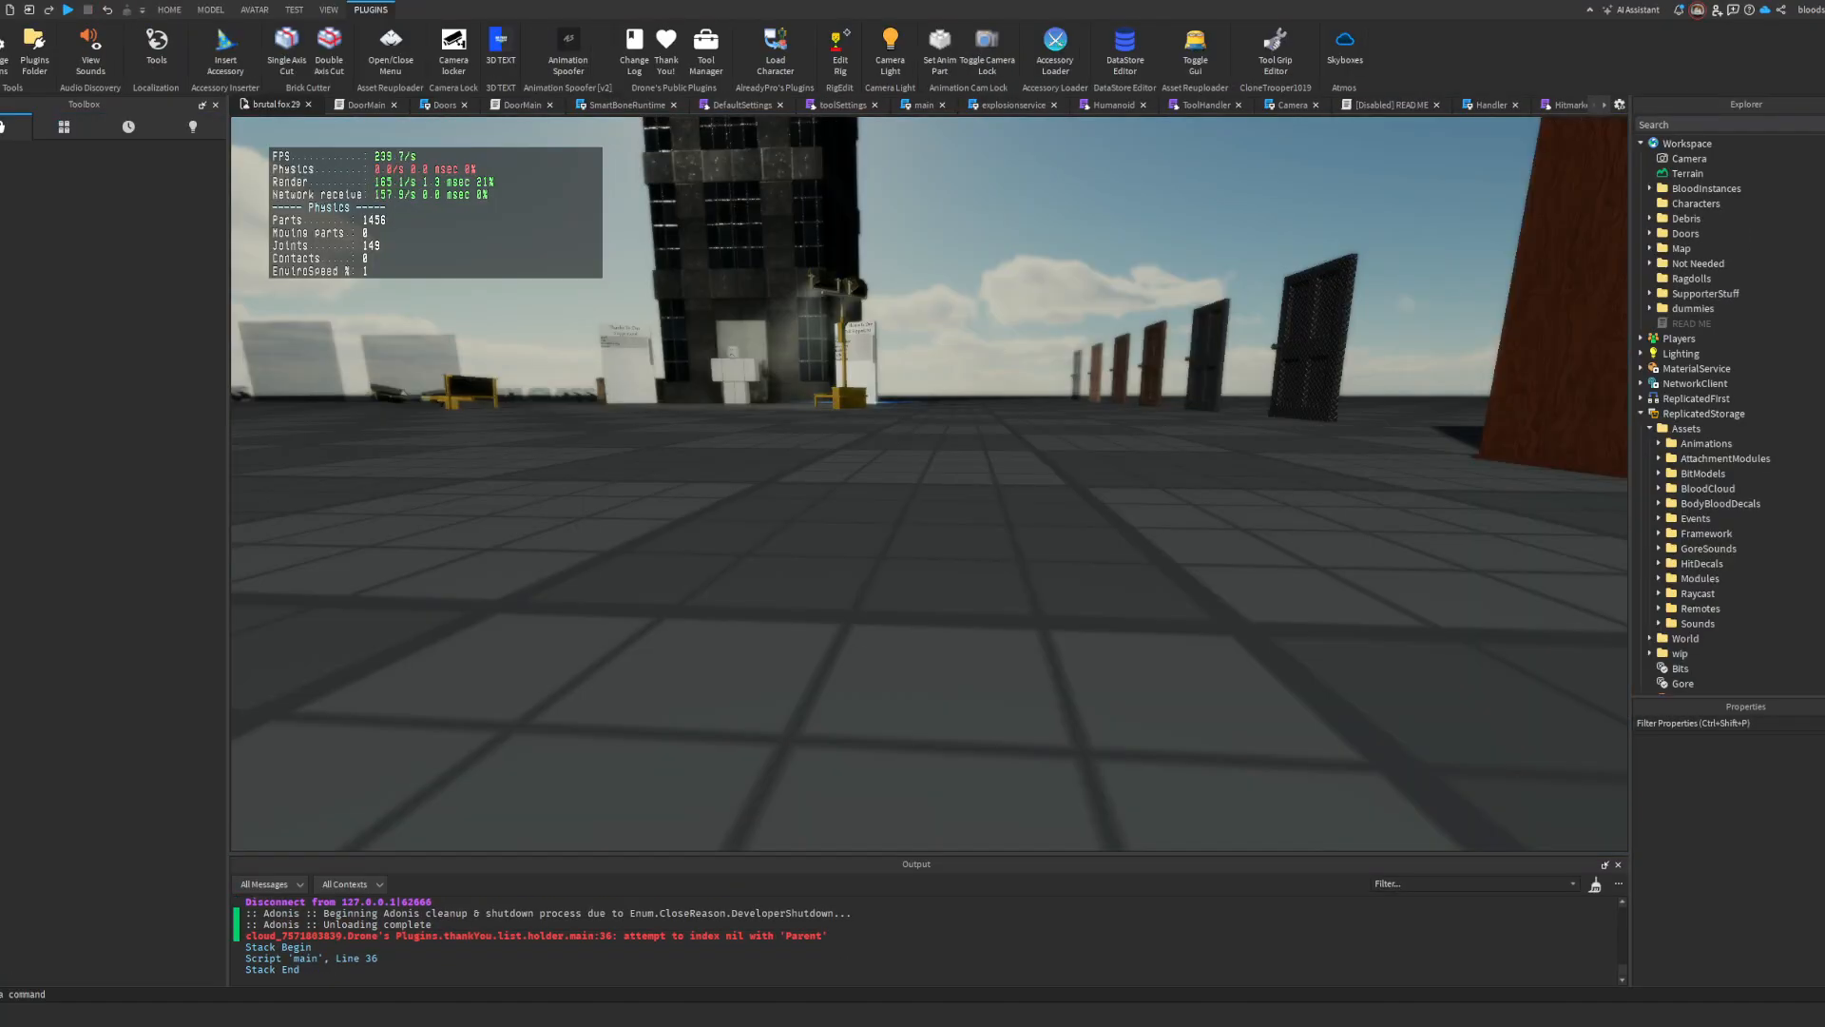
Step: Bring the MK12 from ItemModels into Workspace for rigging and focus on it
scroll(1762, 413, "down", 10)
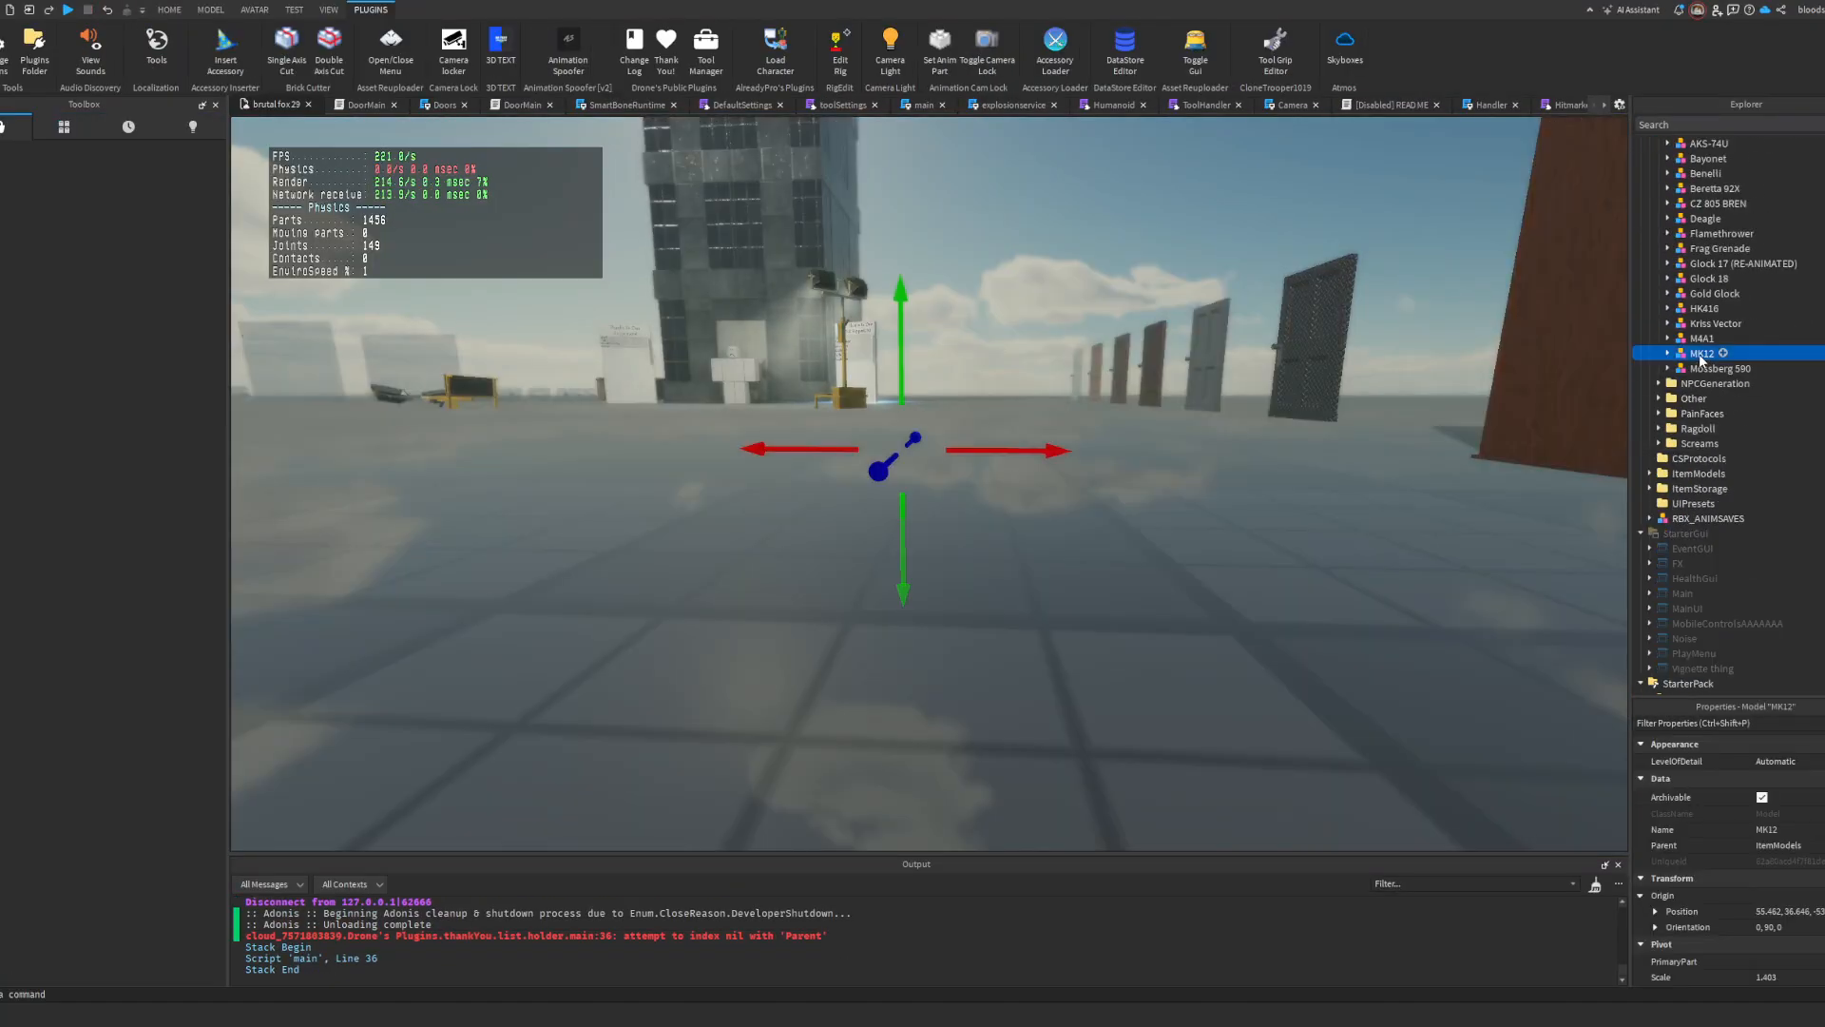
left_click_drag(1701, 360, 1695, 208)
scroll(1699, 333, "up", 15)
left_click_drag(1674, 144, 1674, 144)
key("f")
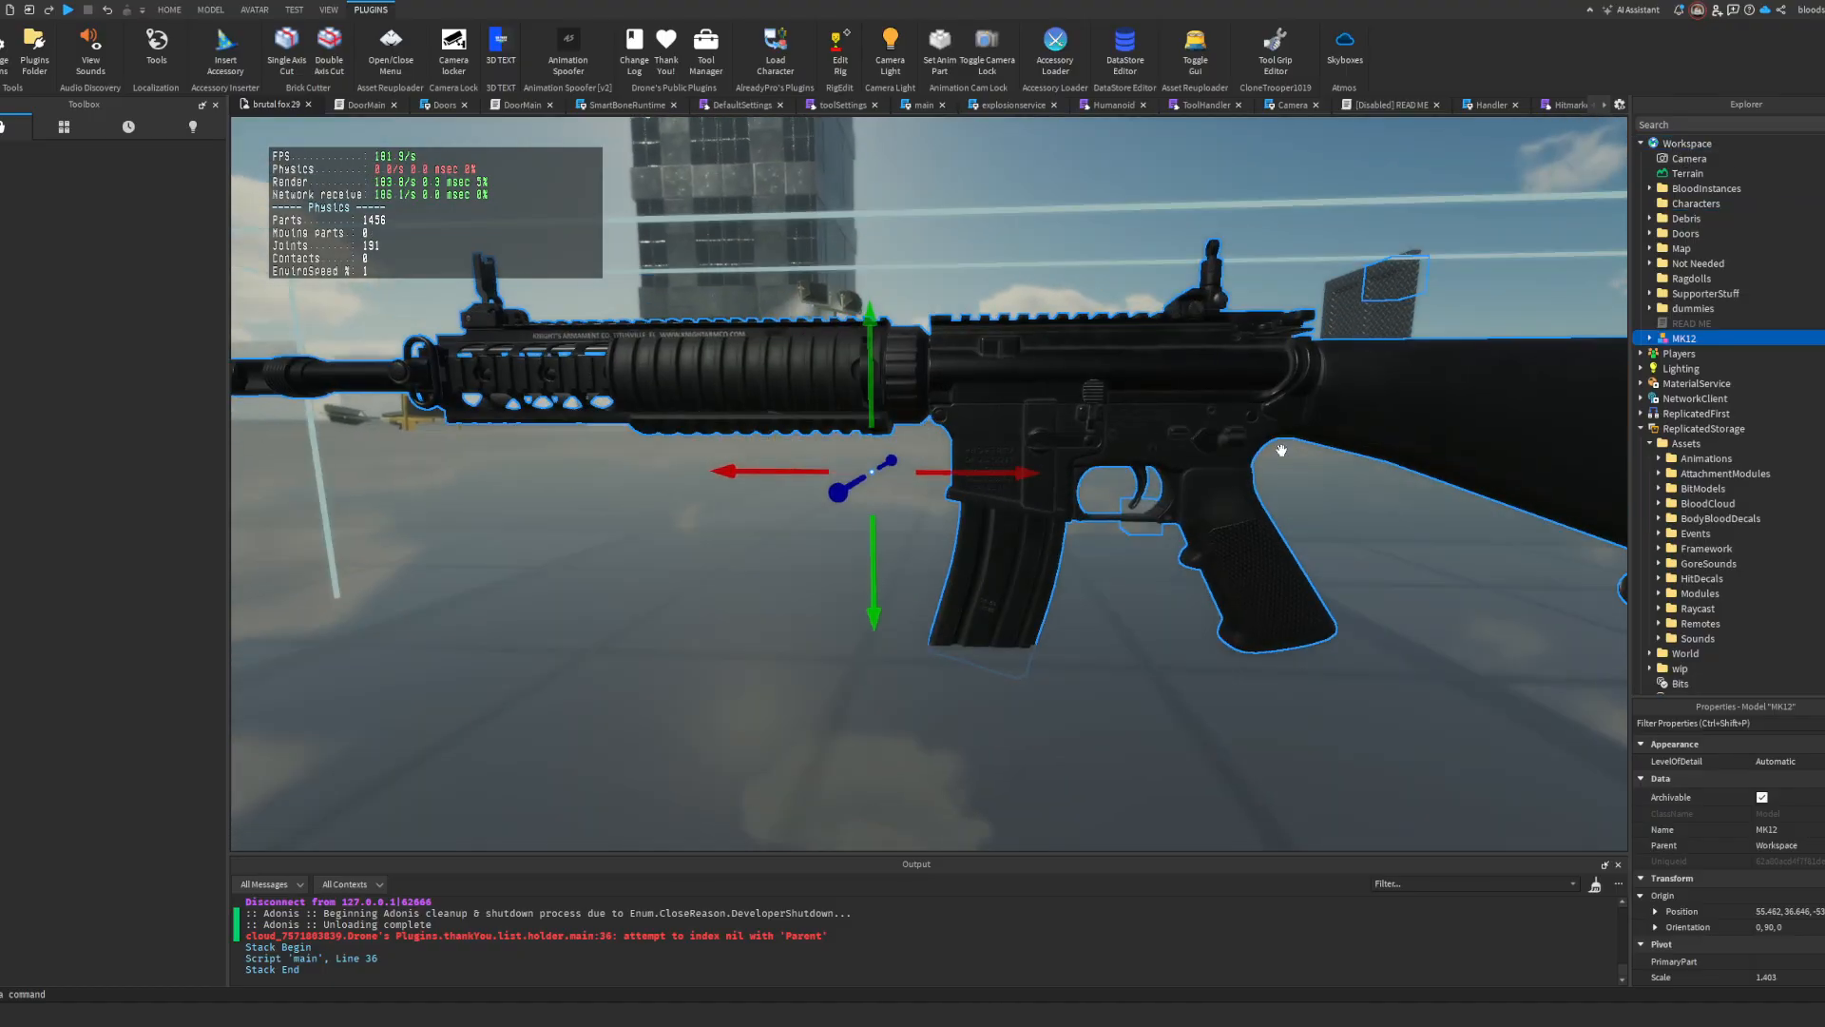
Step: Use RigEdit to create joints from the MK12's RootPart to Bullets, Magazine, Bullets2 and Magazine2
left_click(1647, 338)
scroll(1689, 404, "down", 6)
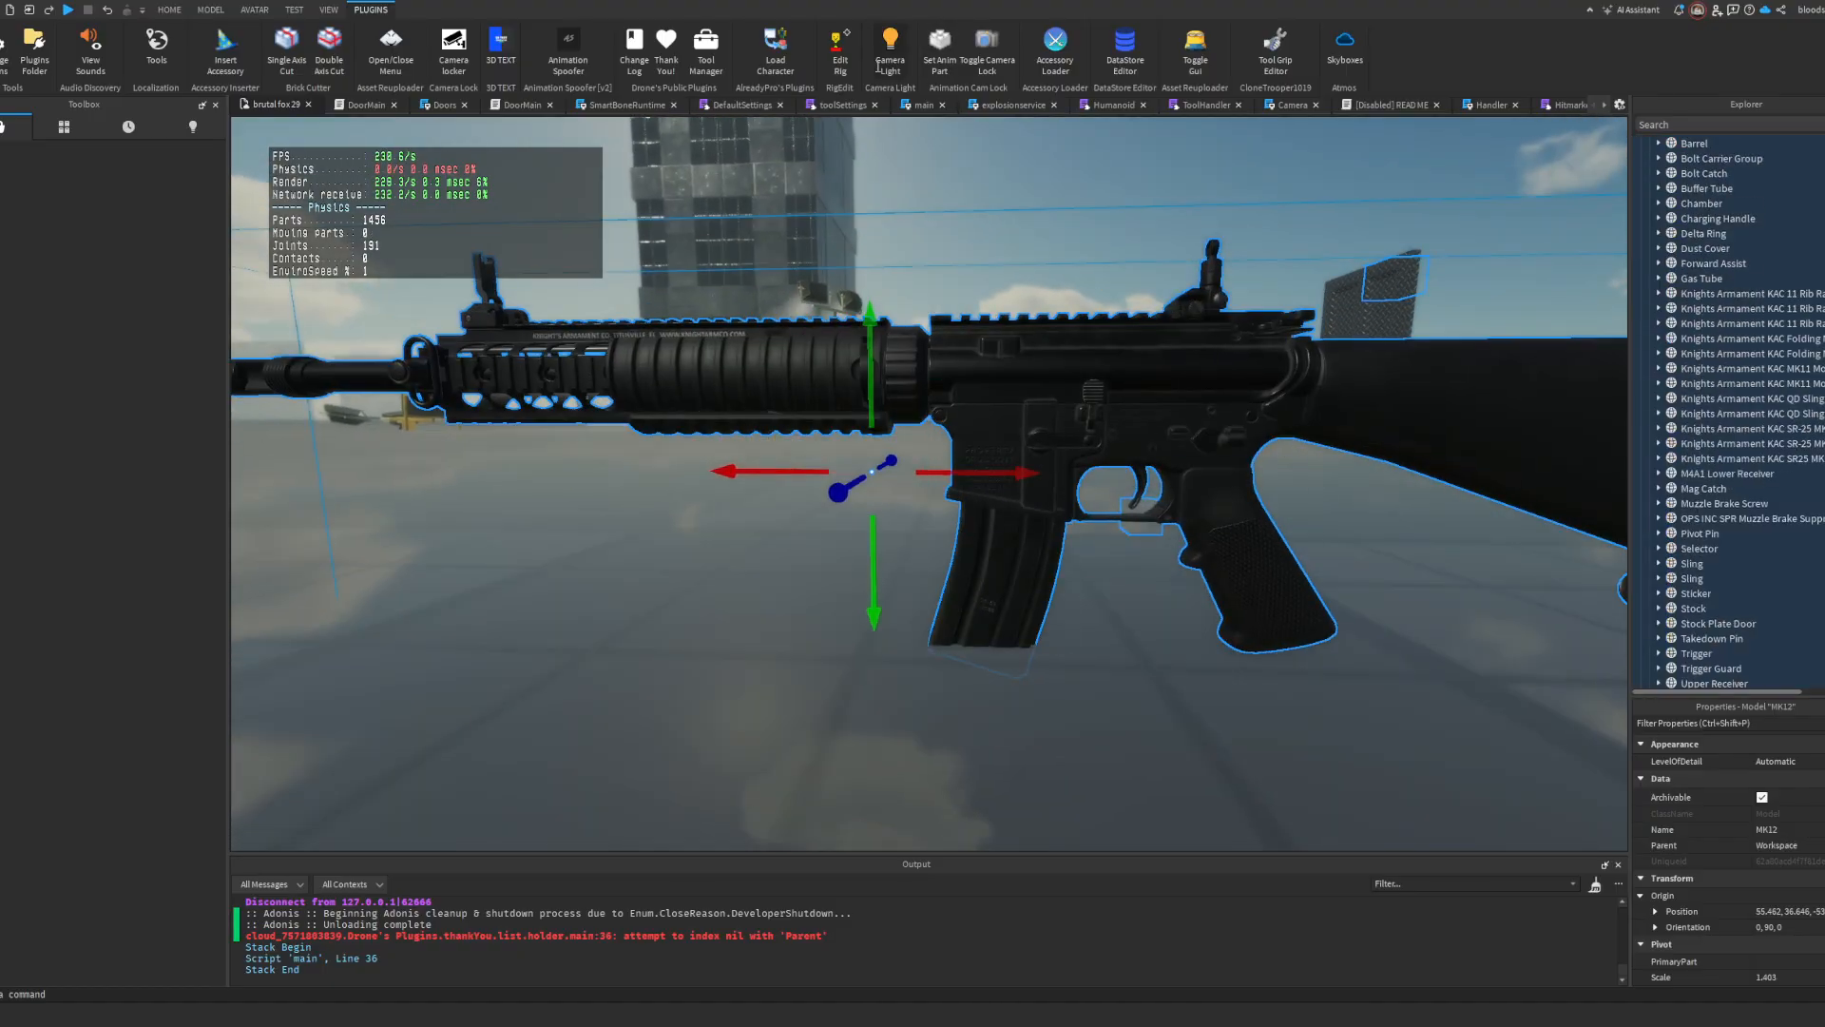
left_click(840, 48)
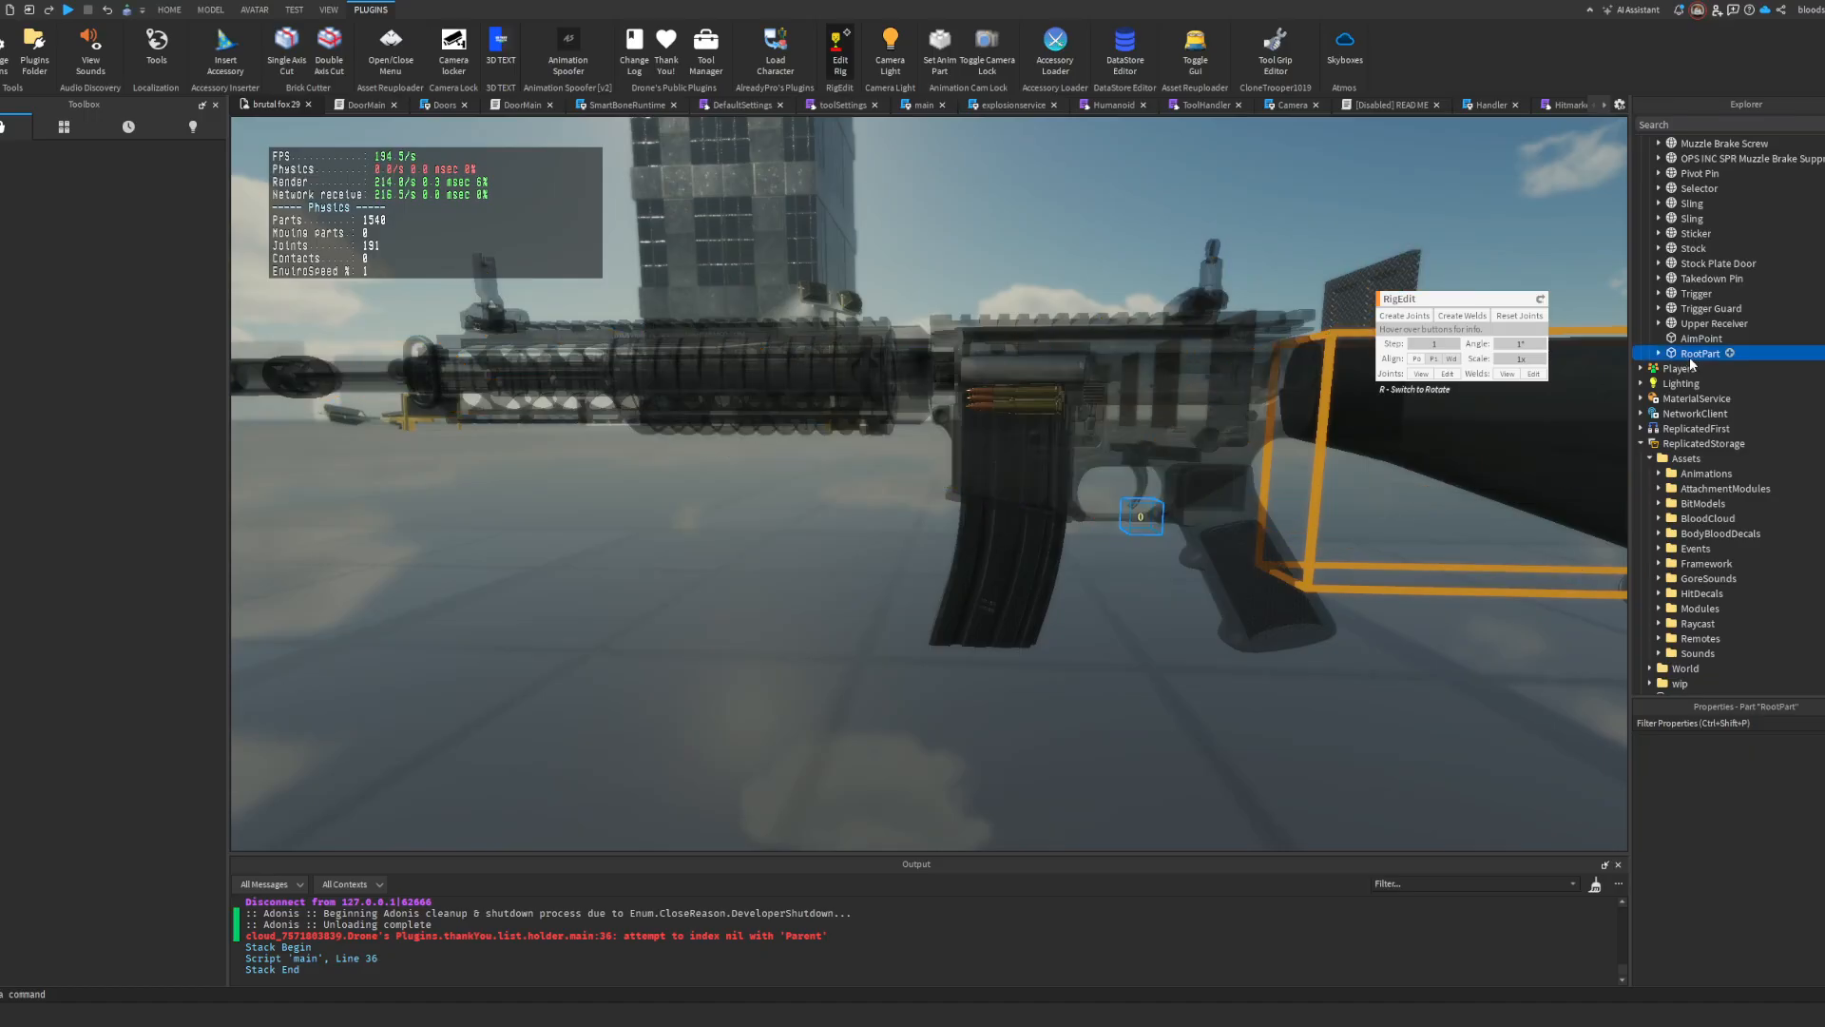
scroll(1691, 364, "up", 12)
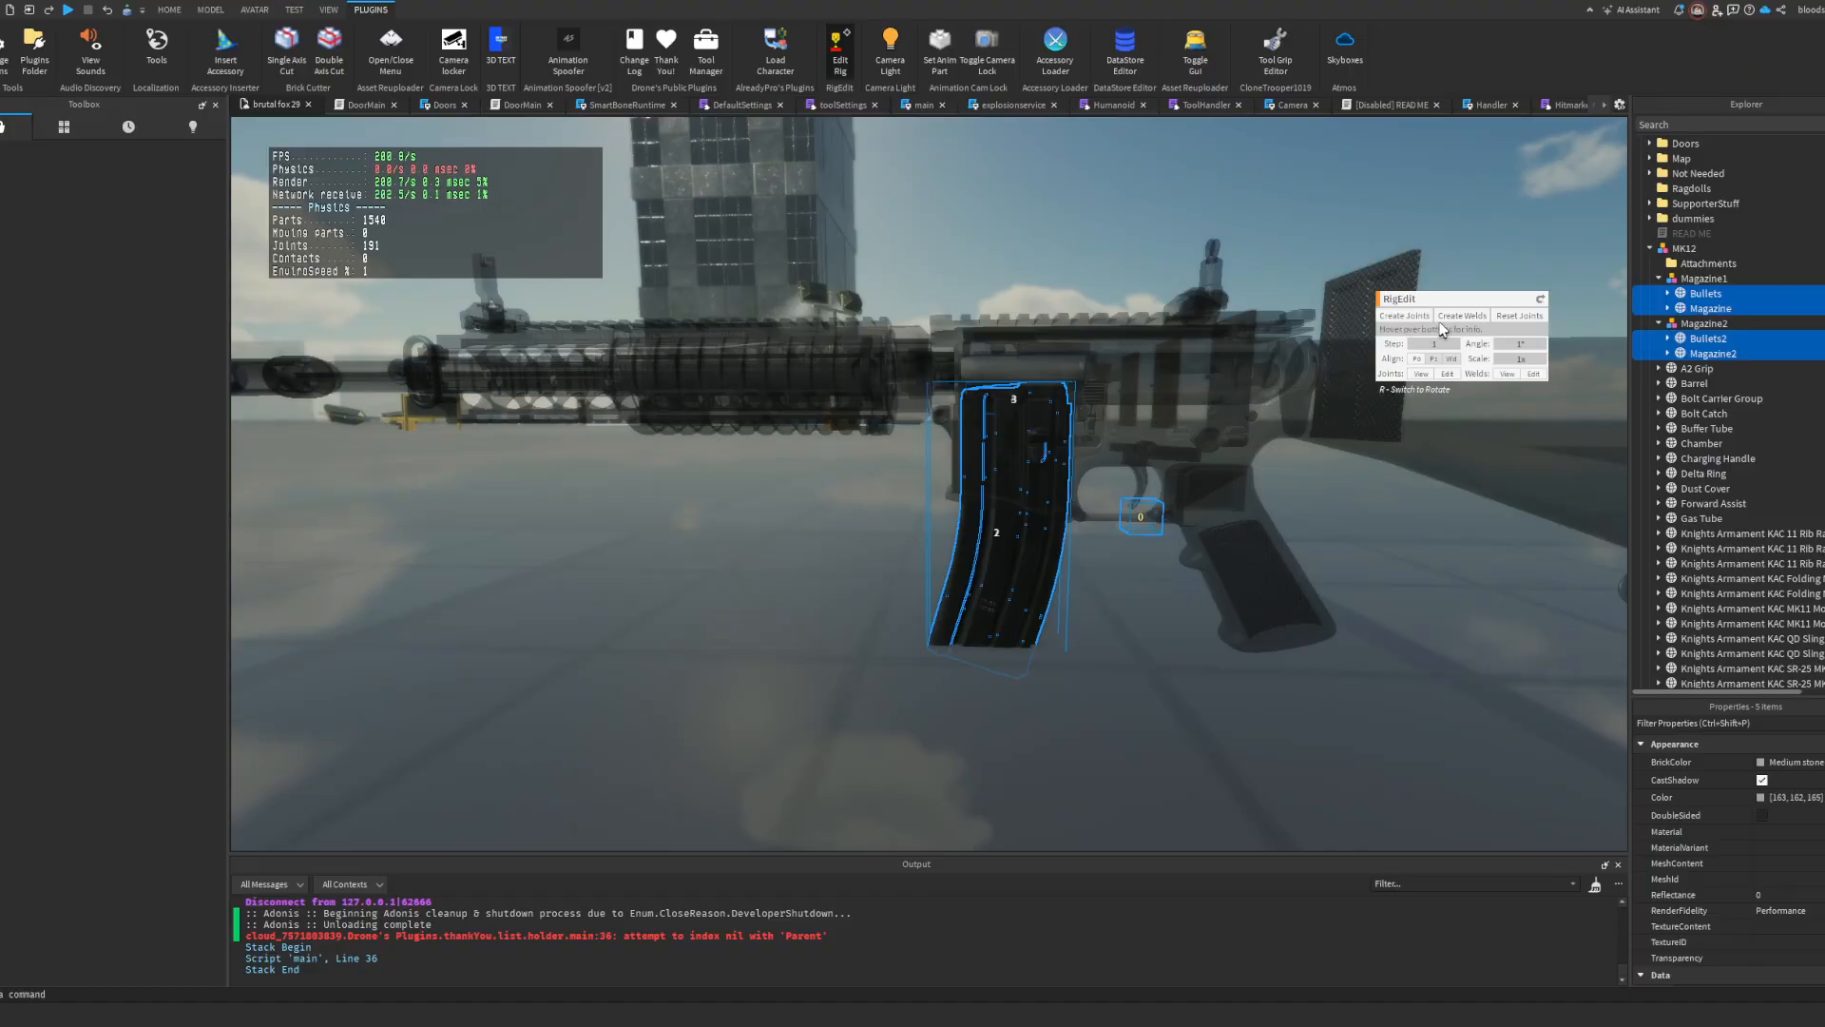
left_click(1406, 315)
left_click(840, 53)
left_click(1683, 249)
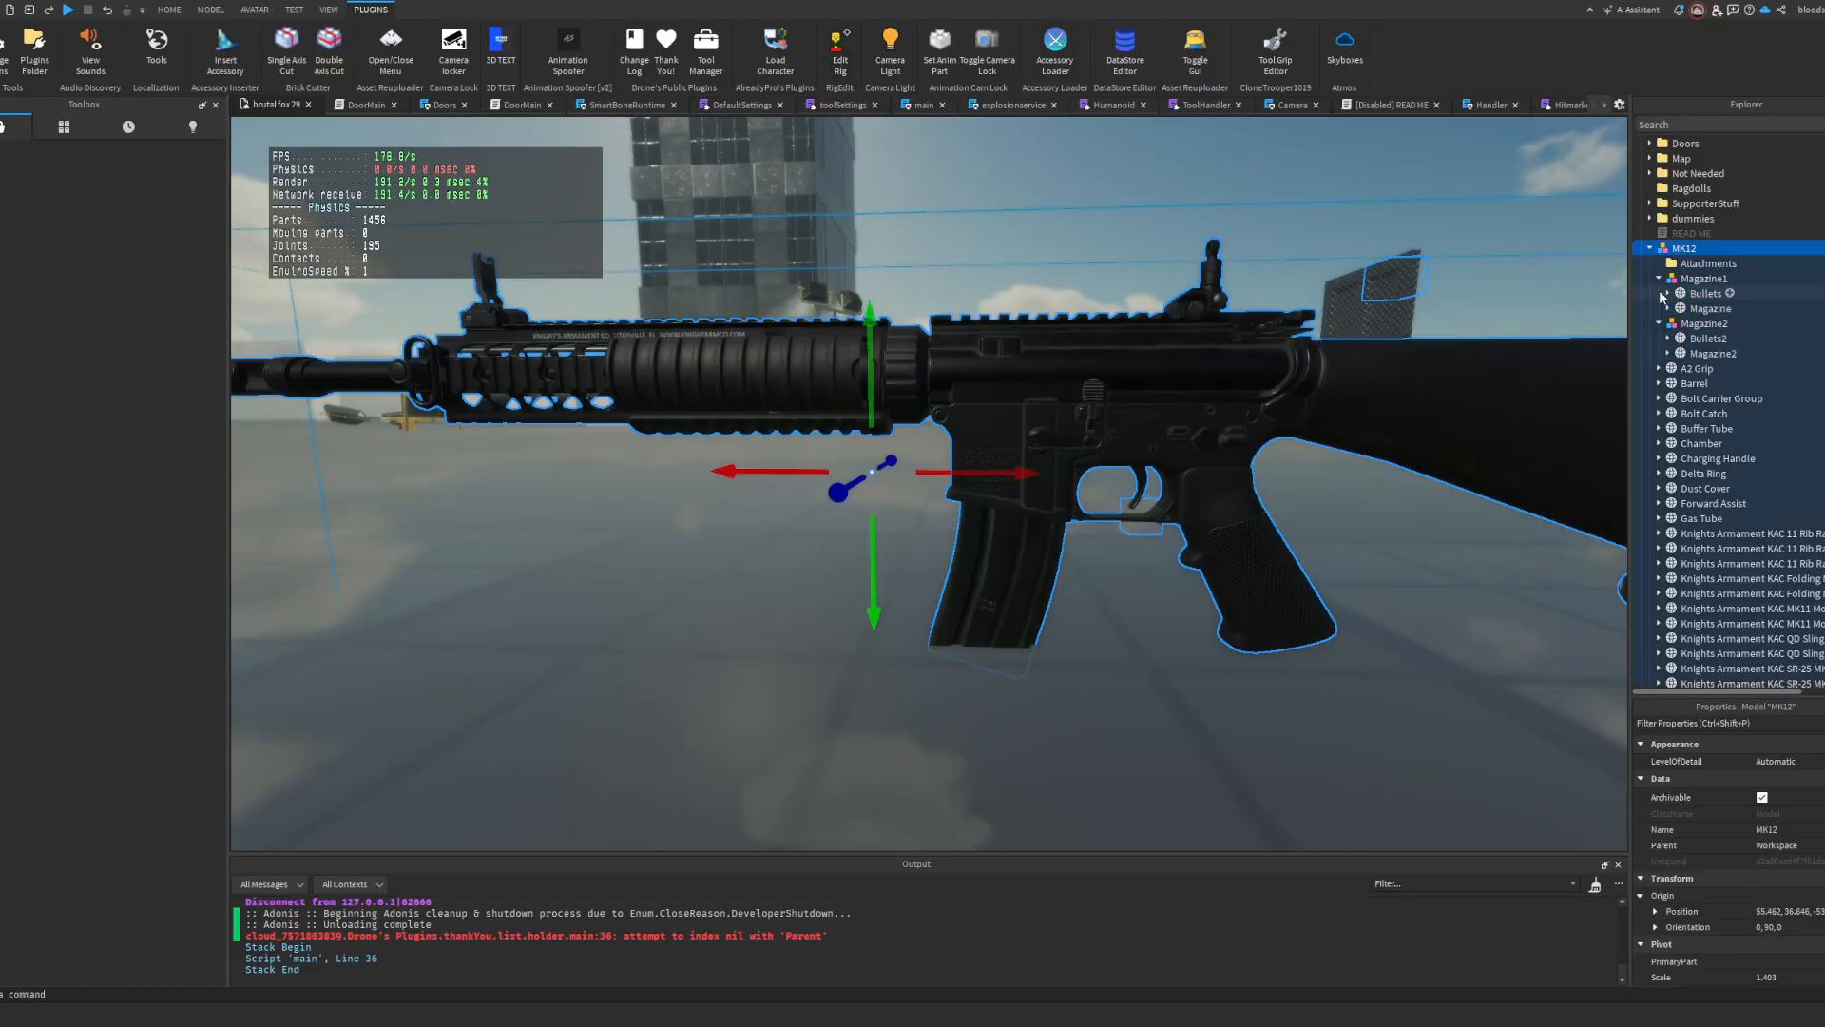
Step: Return the rigged MK12 from Workspace to the ItemModels folder
left_click(1651, 249)
scroll(1717, 360, "down", 7)
left_click_drag(1682, 251, 1708, 519)
scroll(1739, 492, "down", 3)
Step: Start a playtest and equip the MK12 from the inventory in first-person view
left_click(67, 11)
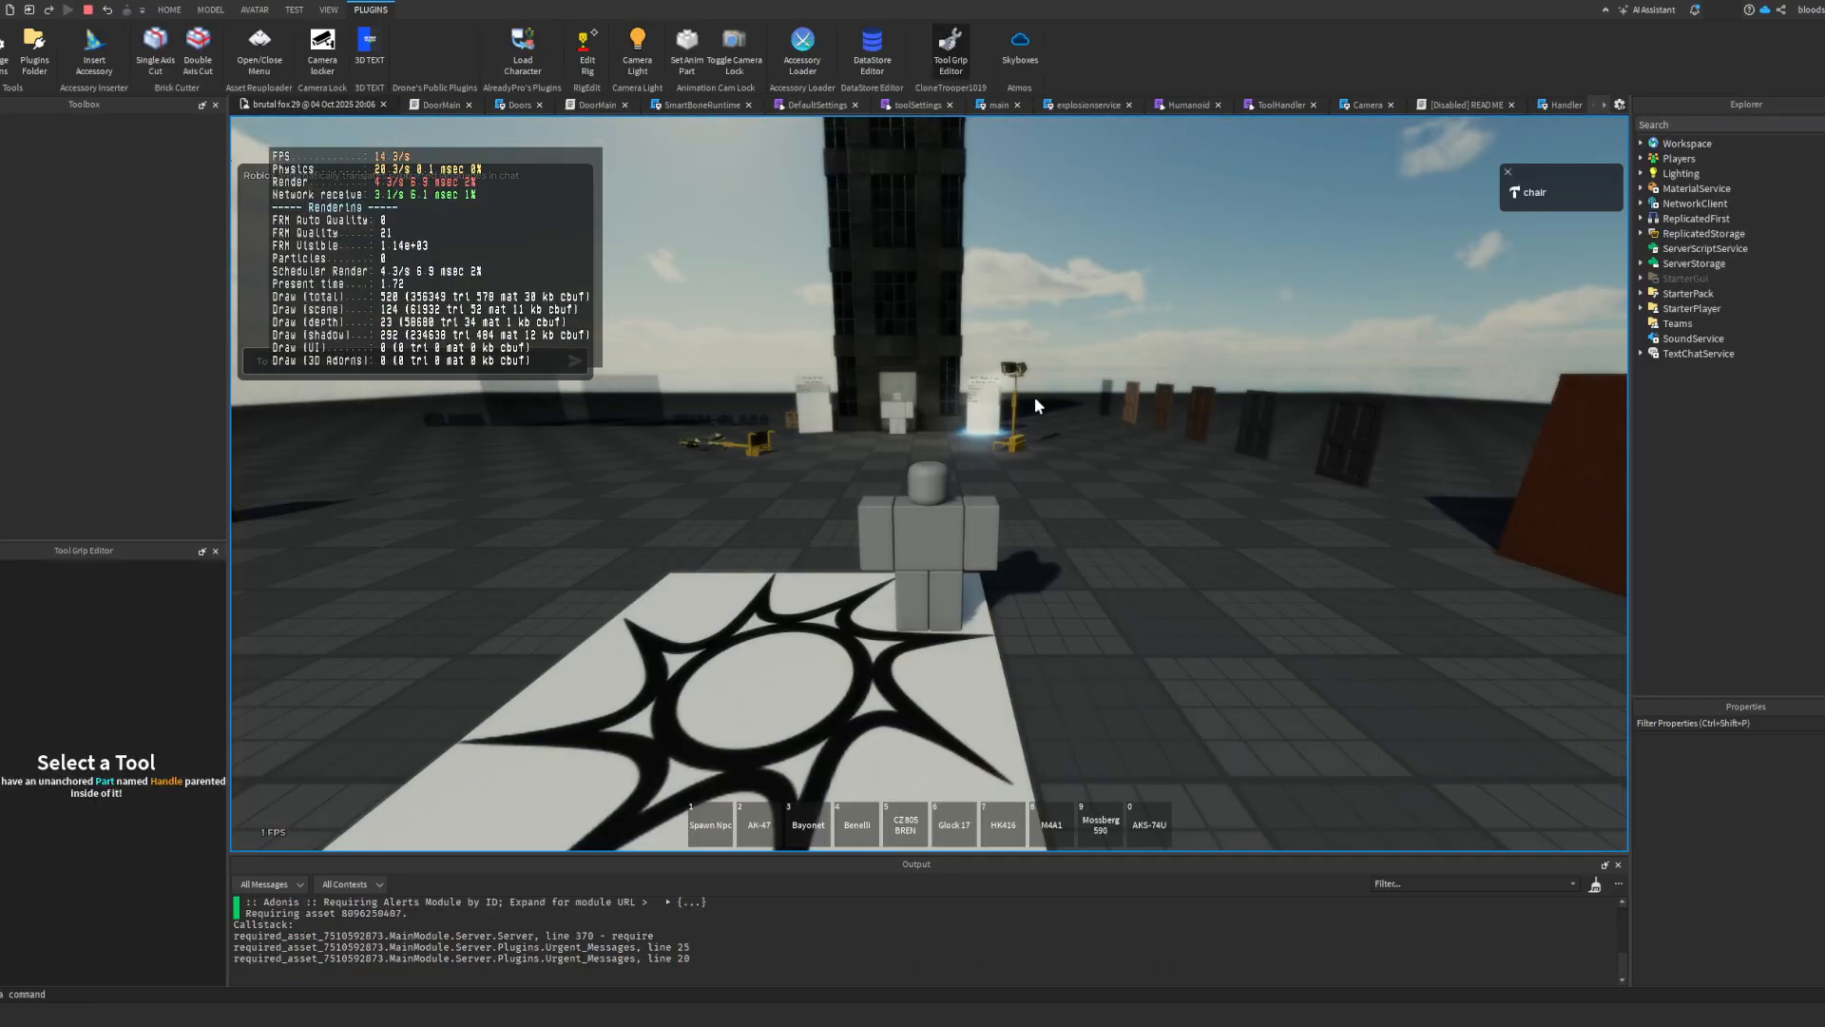
key("grave")
key("2")
left_click(946, 613)
key("grave")
scroll(946, 613, "up", 5)
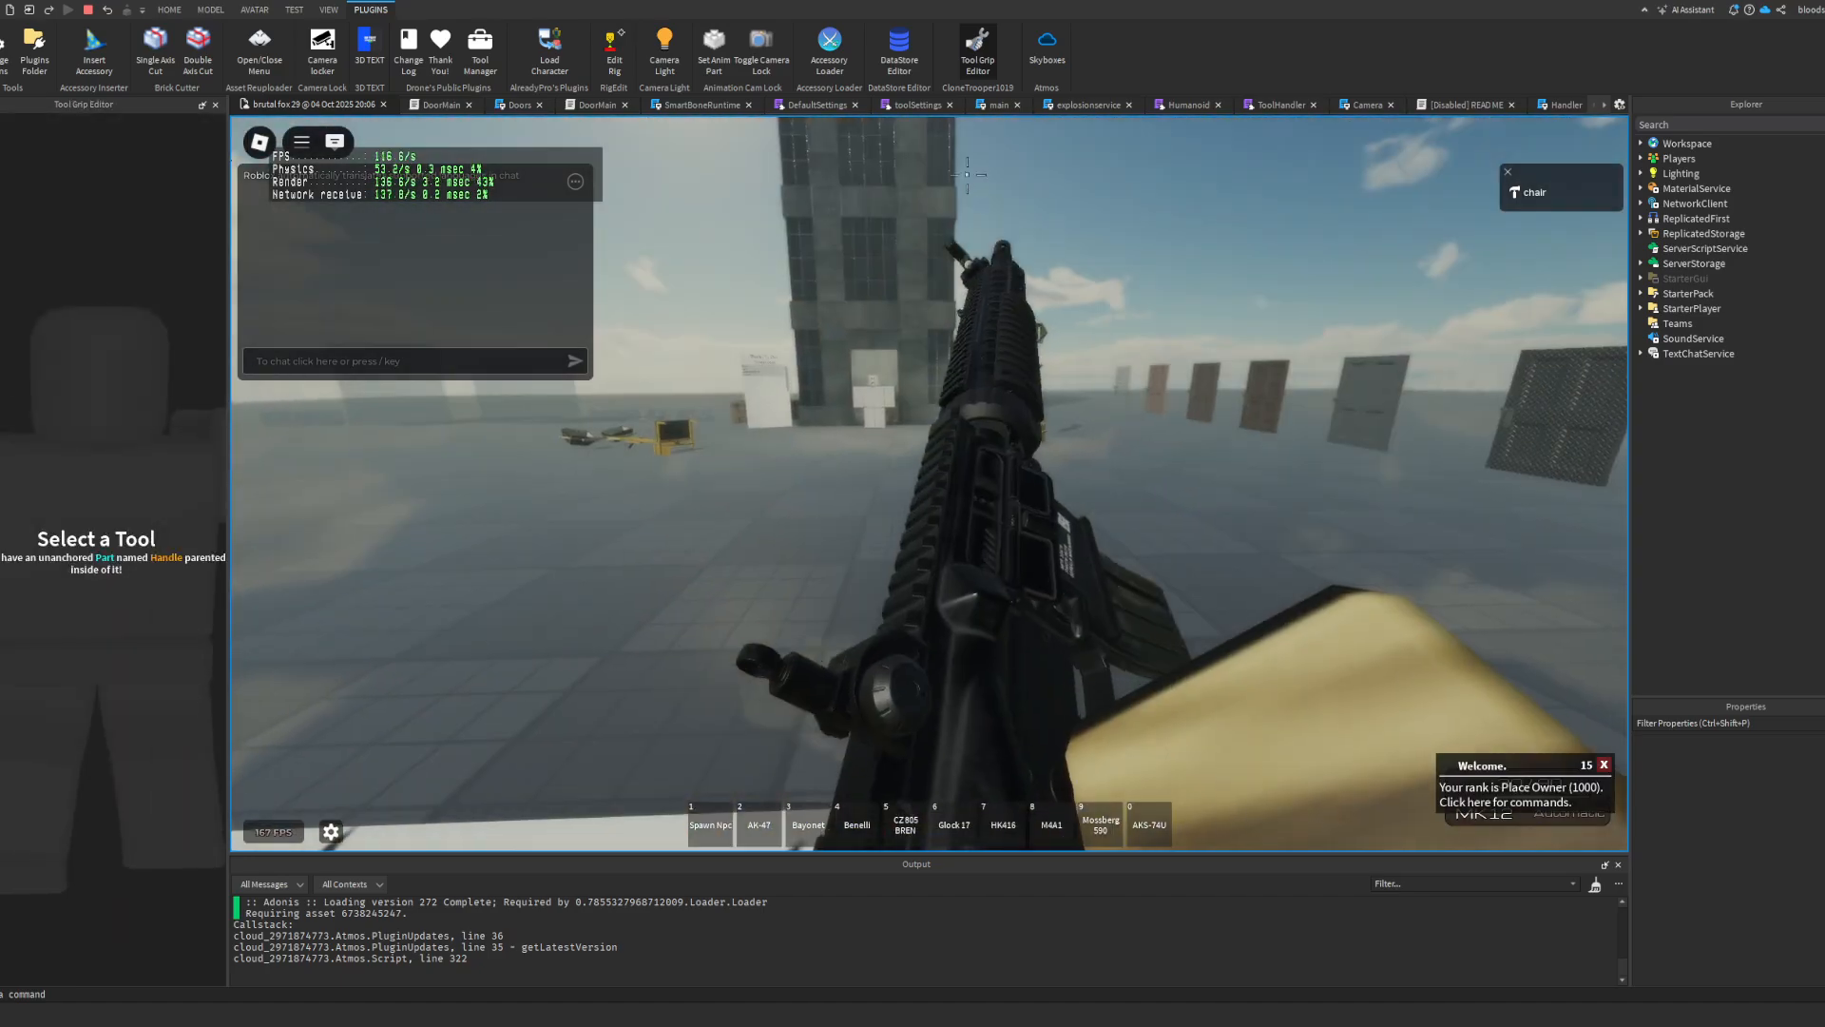
Step: Test the MK12's reload animation several times, firing between reloads, and check its aim down the sights
key("r")
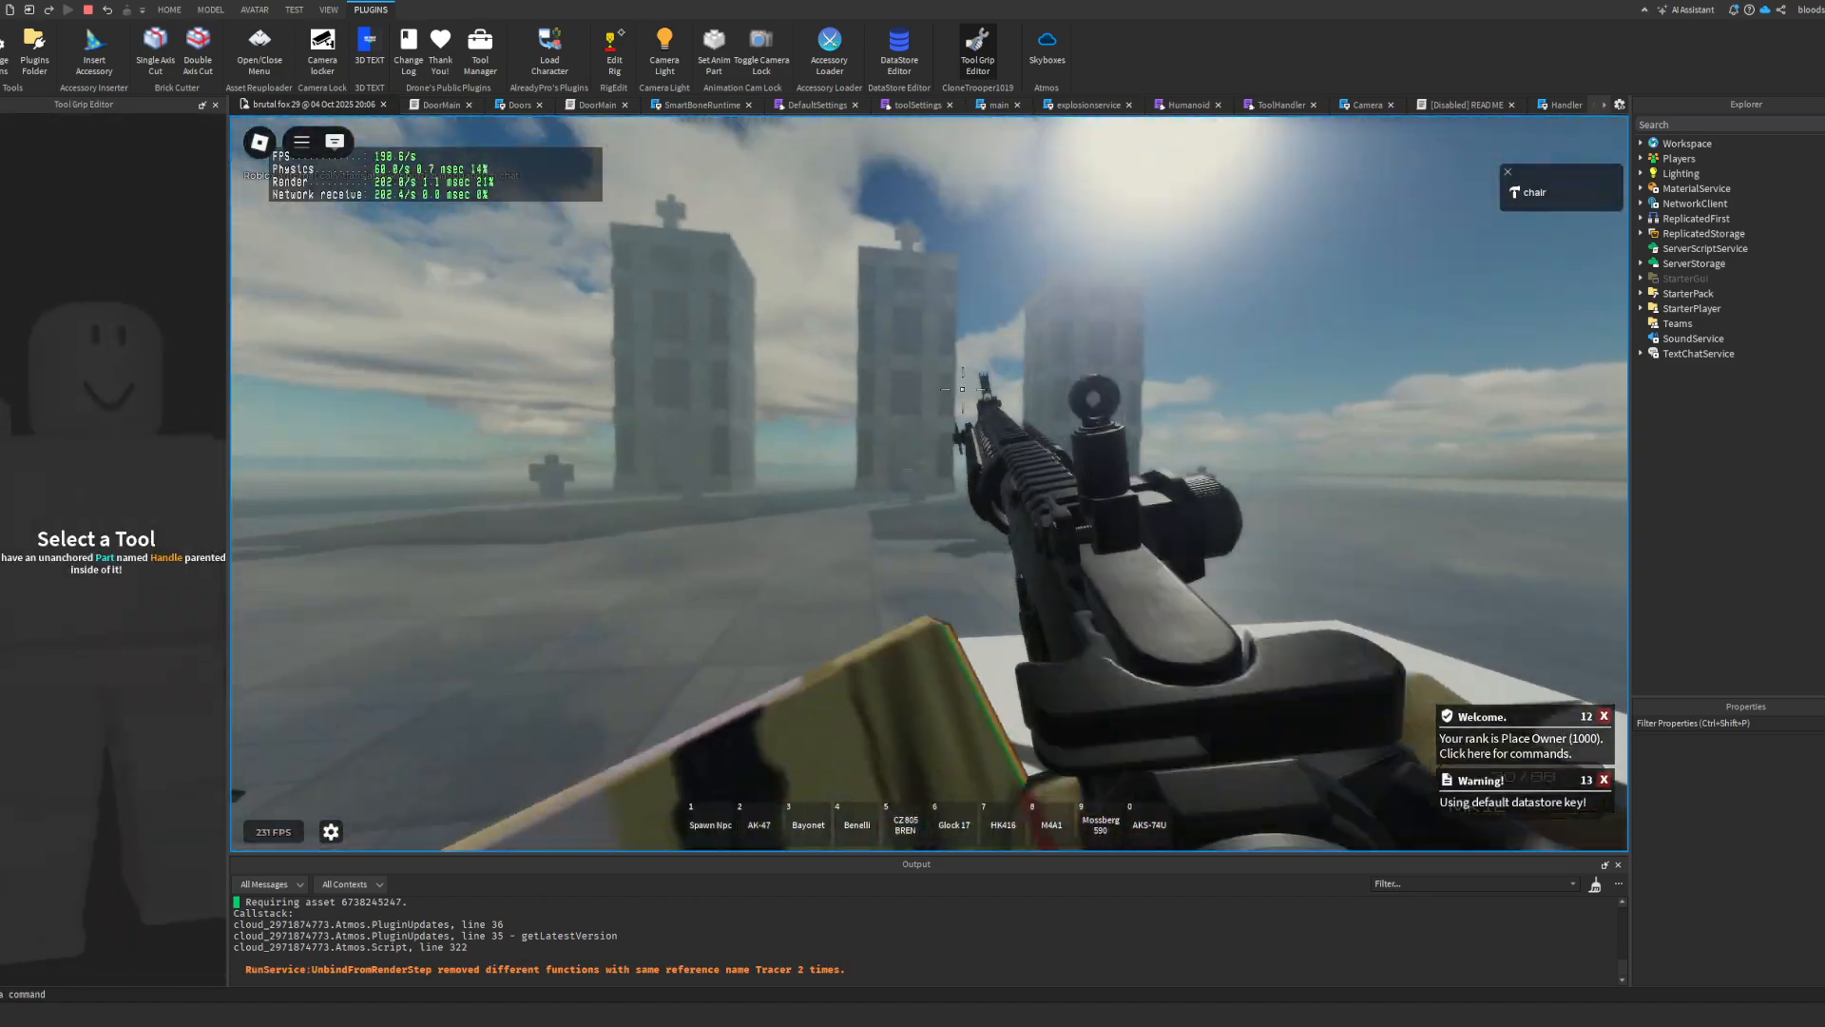
left_click(929, 484)
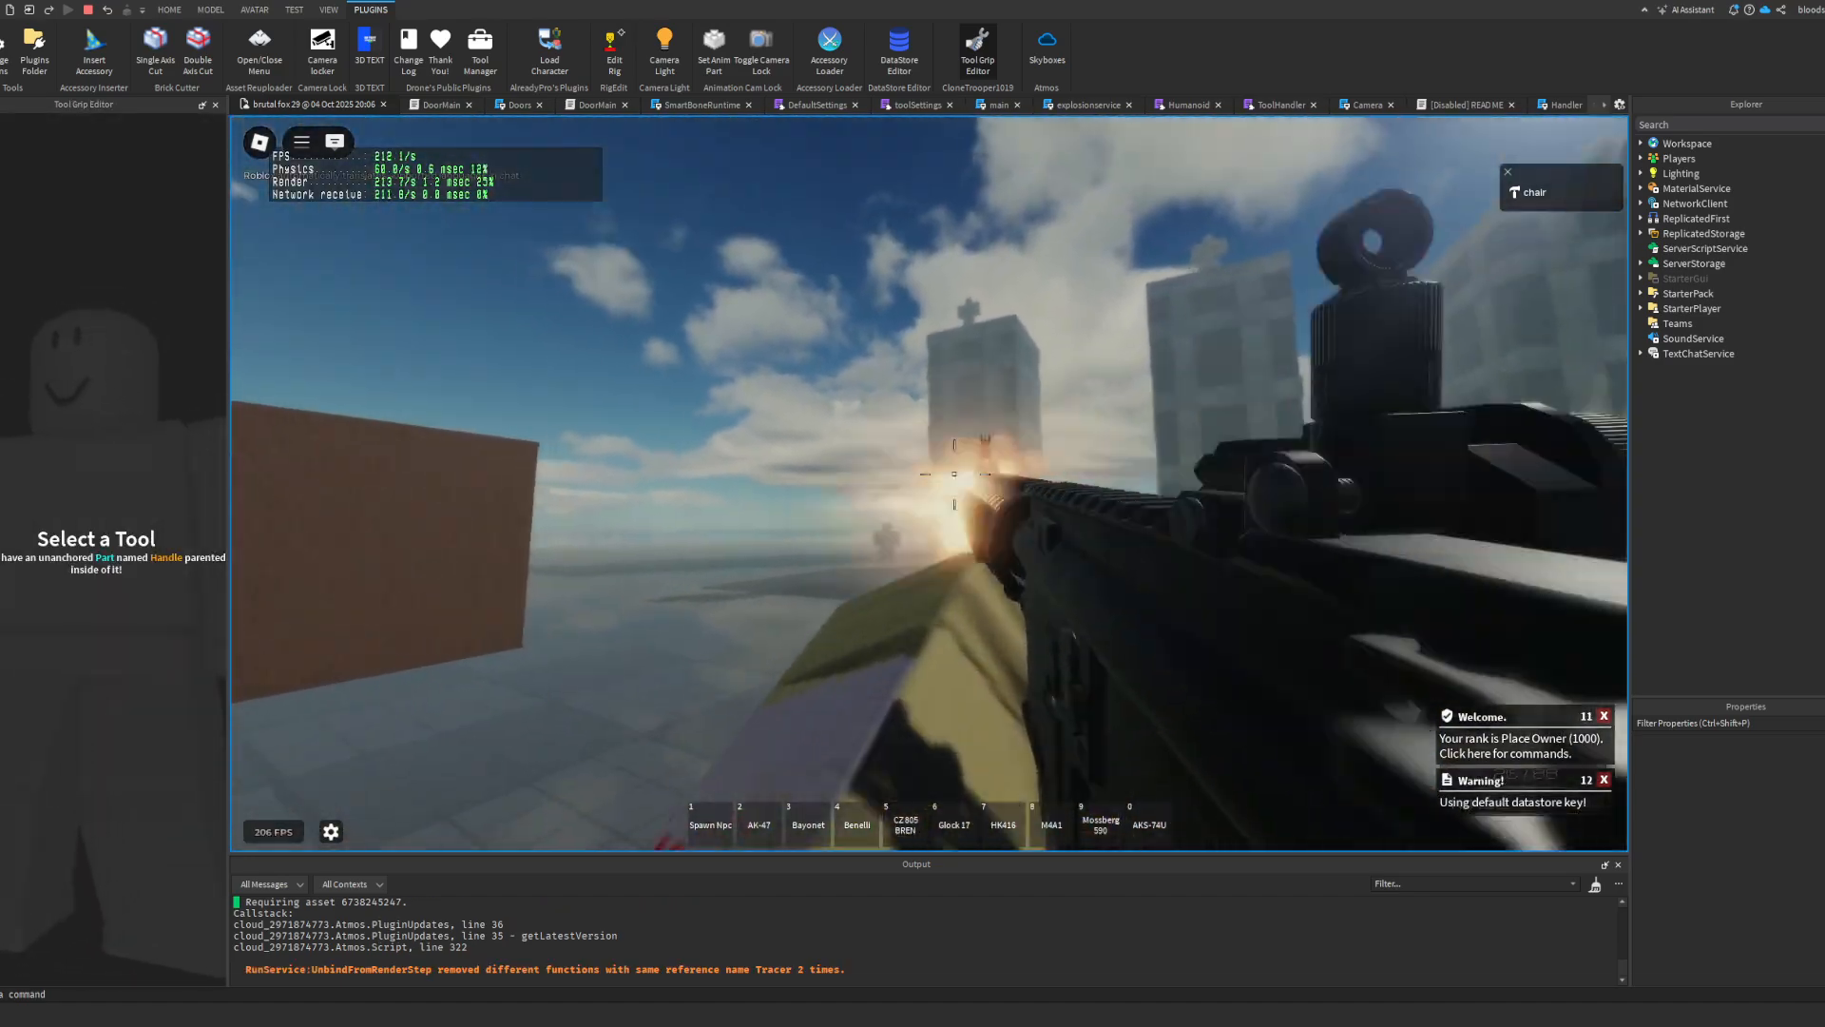
key("r")
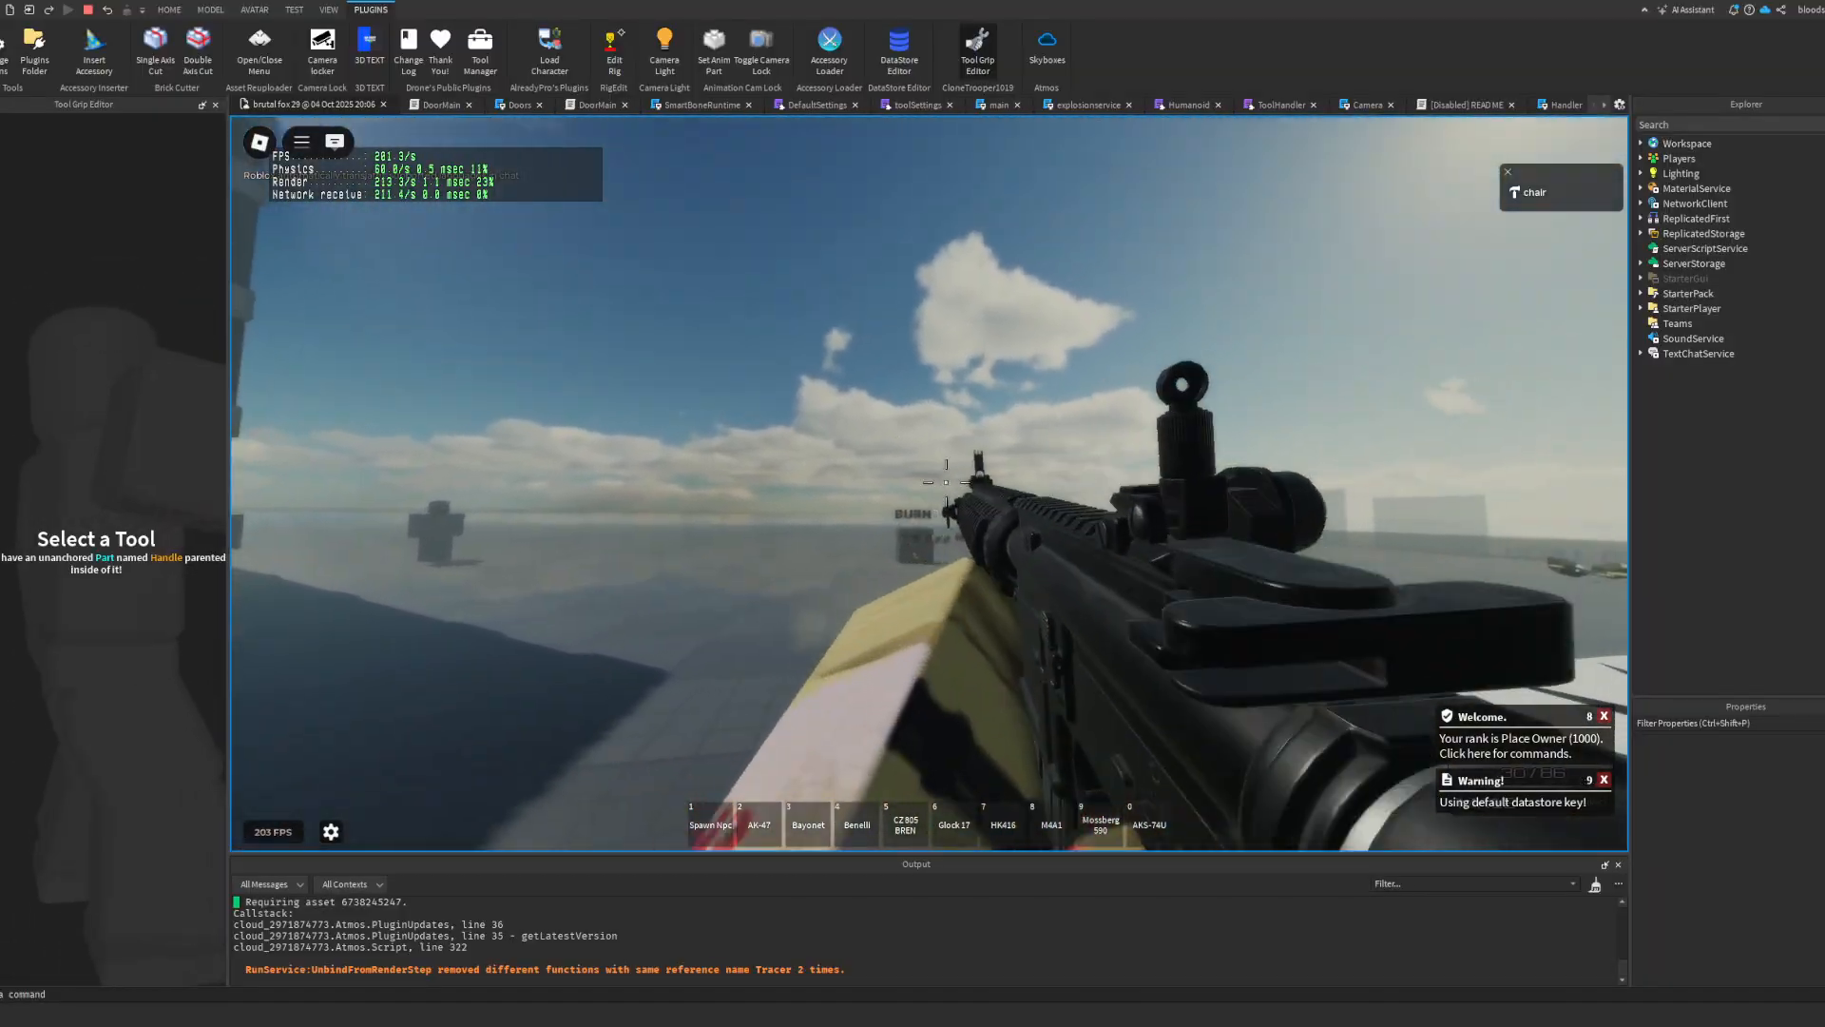
left_click(929, 484)
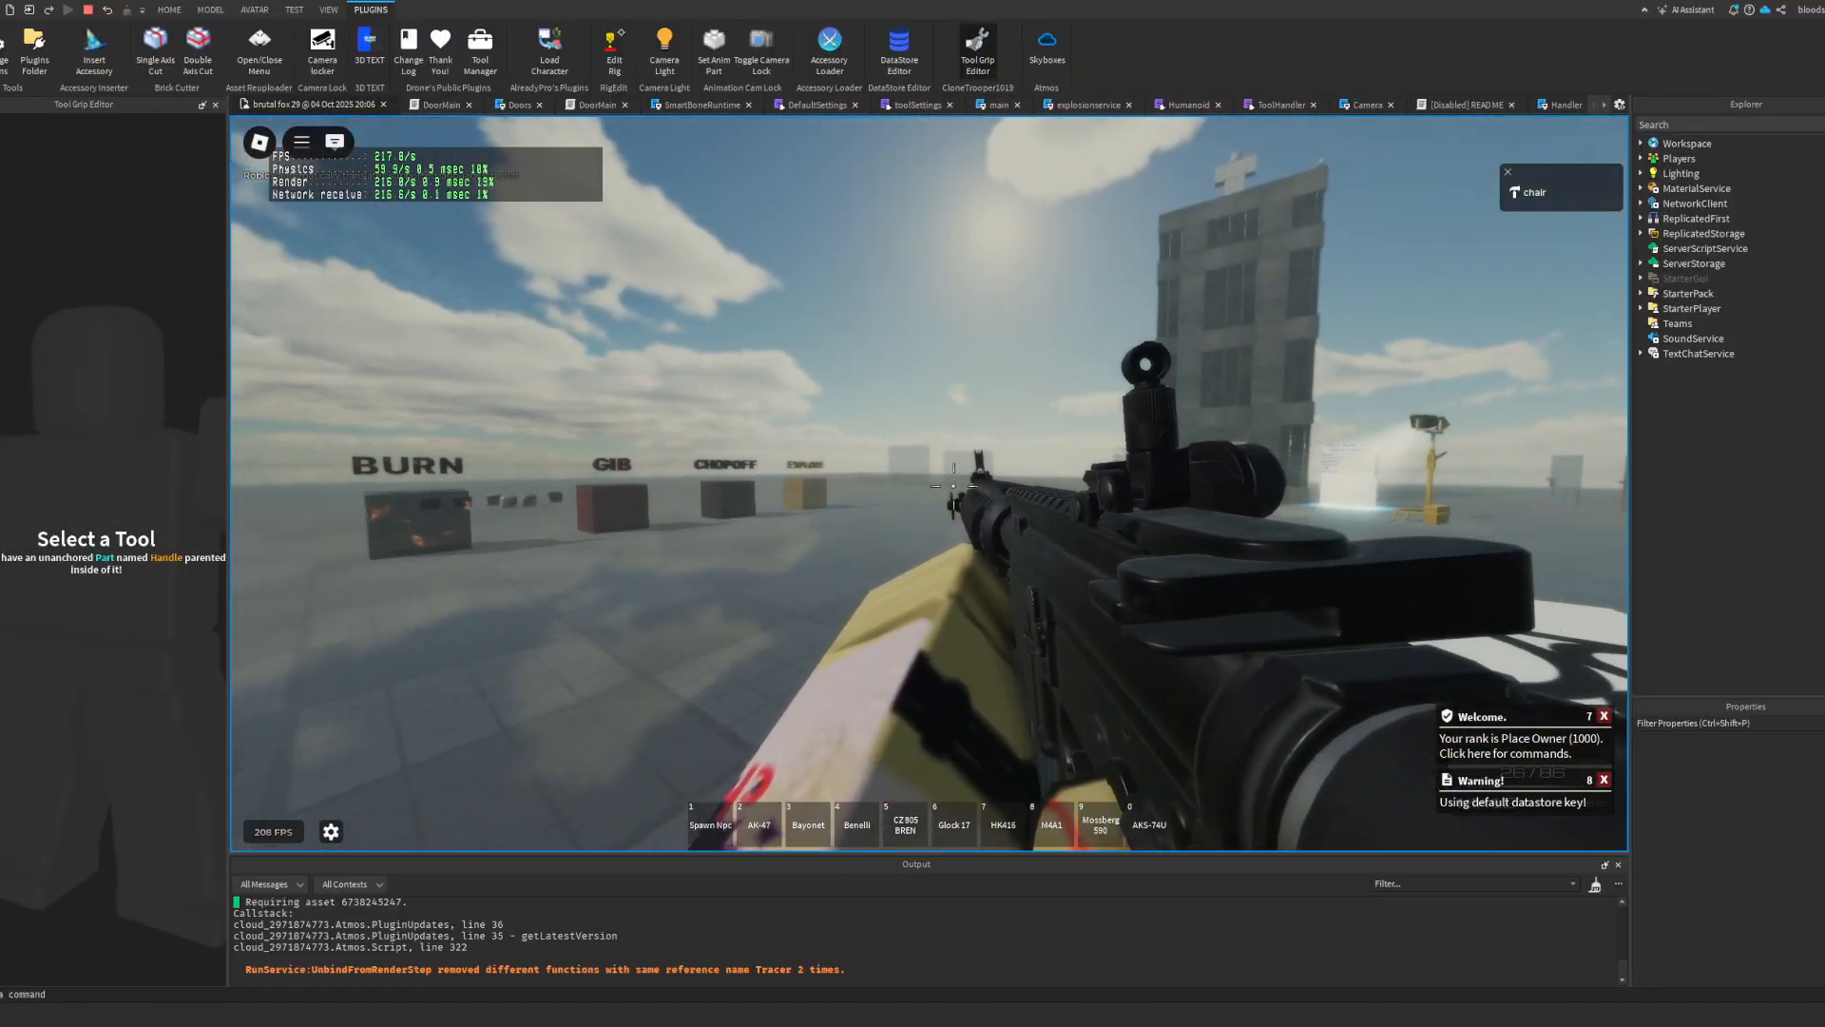
key("r")
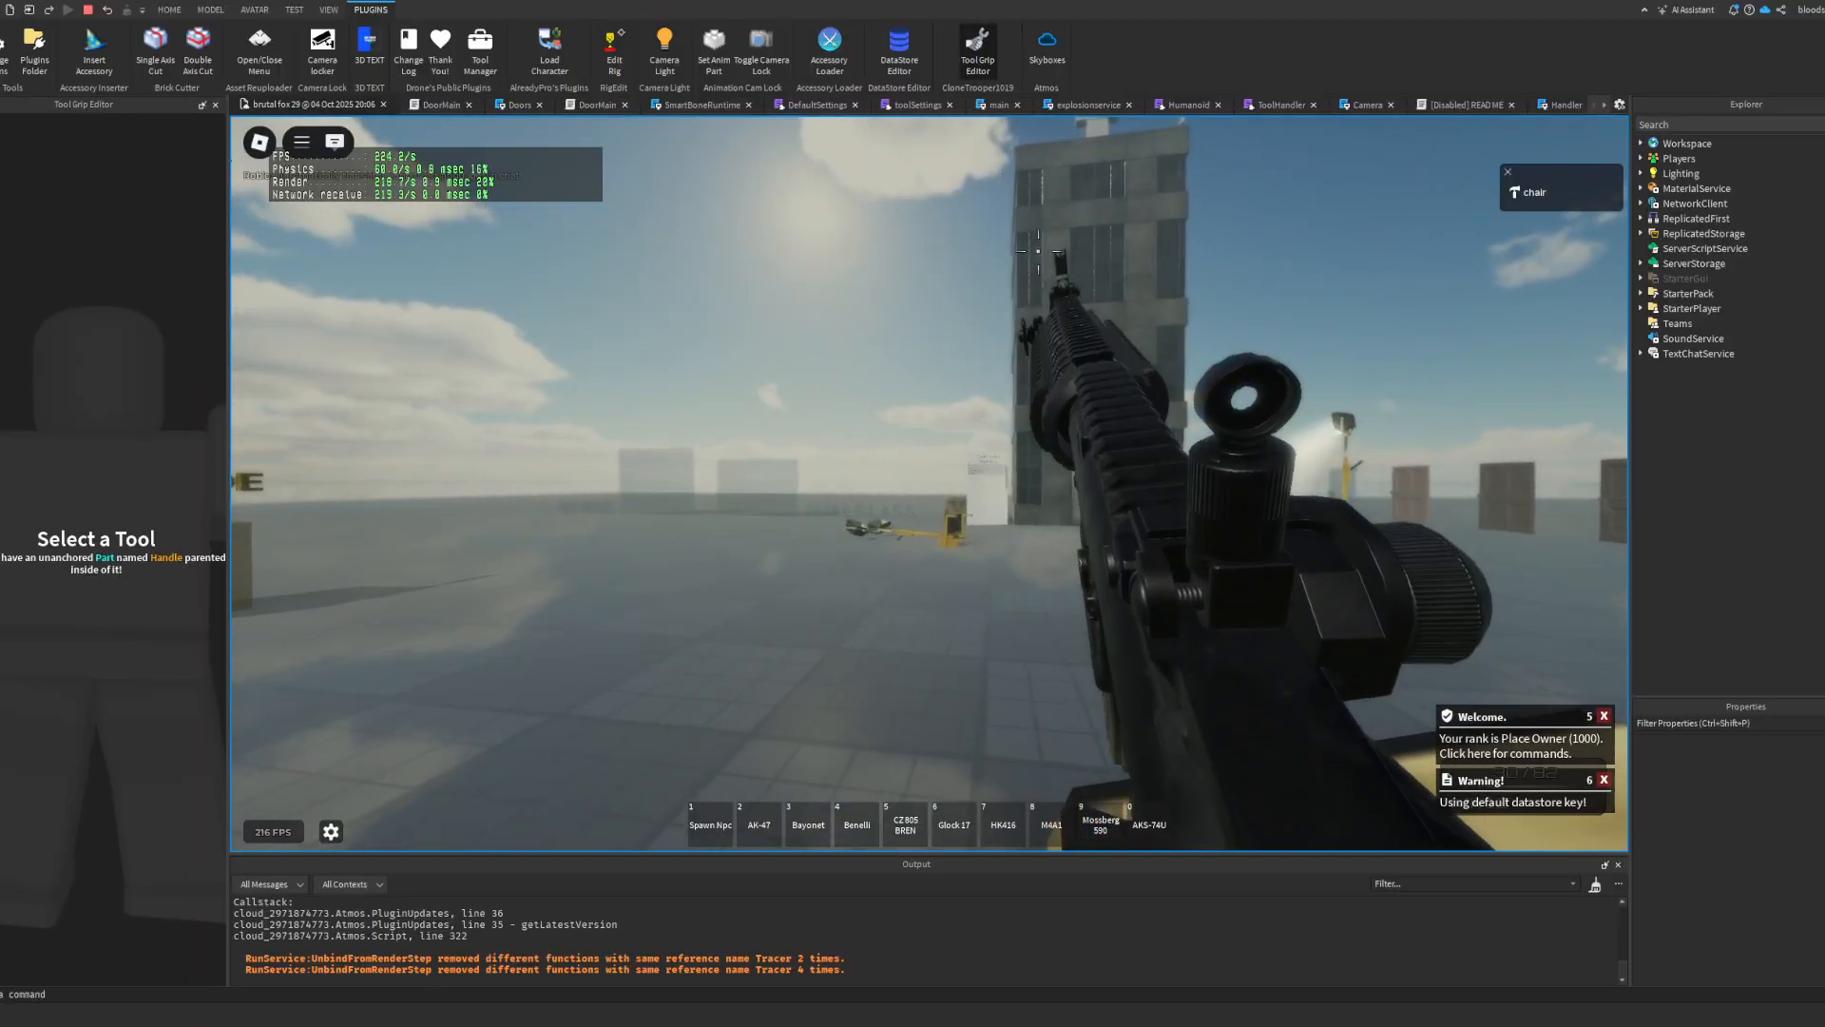
right_click(930, 484)
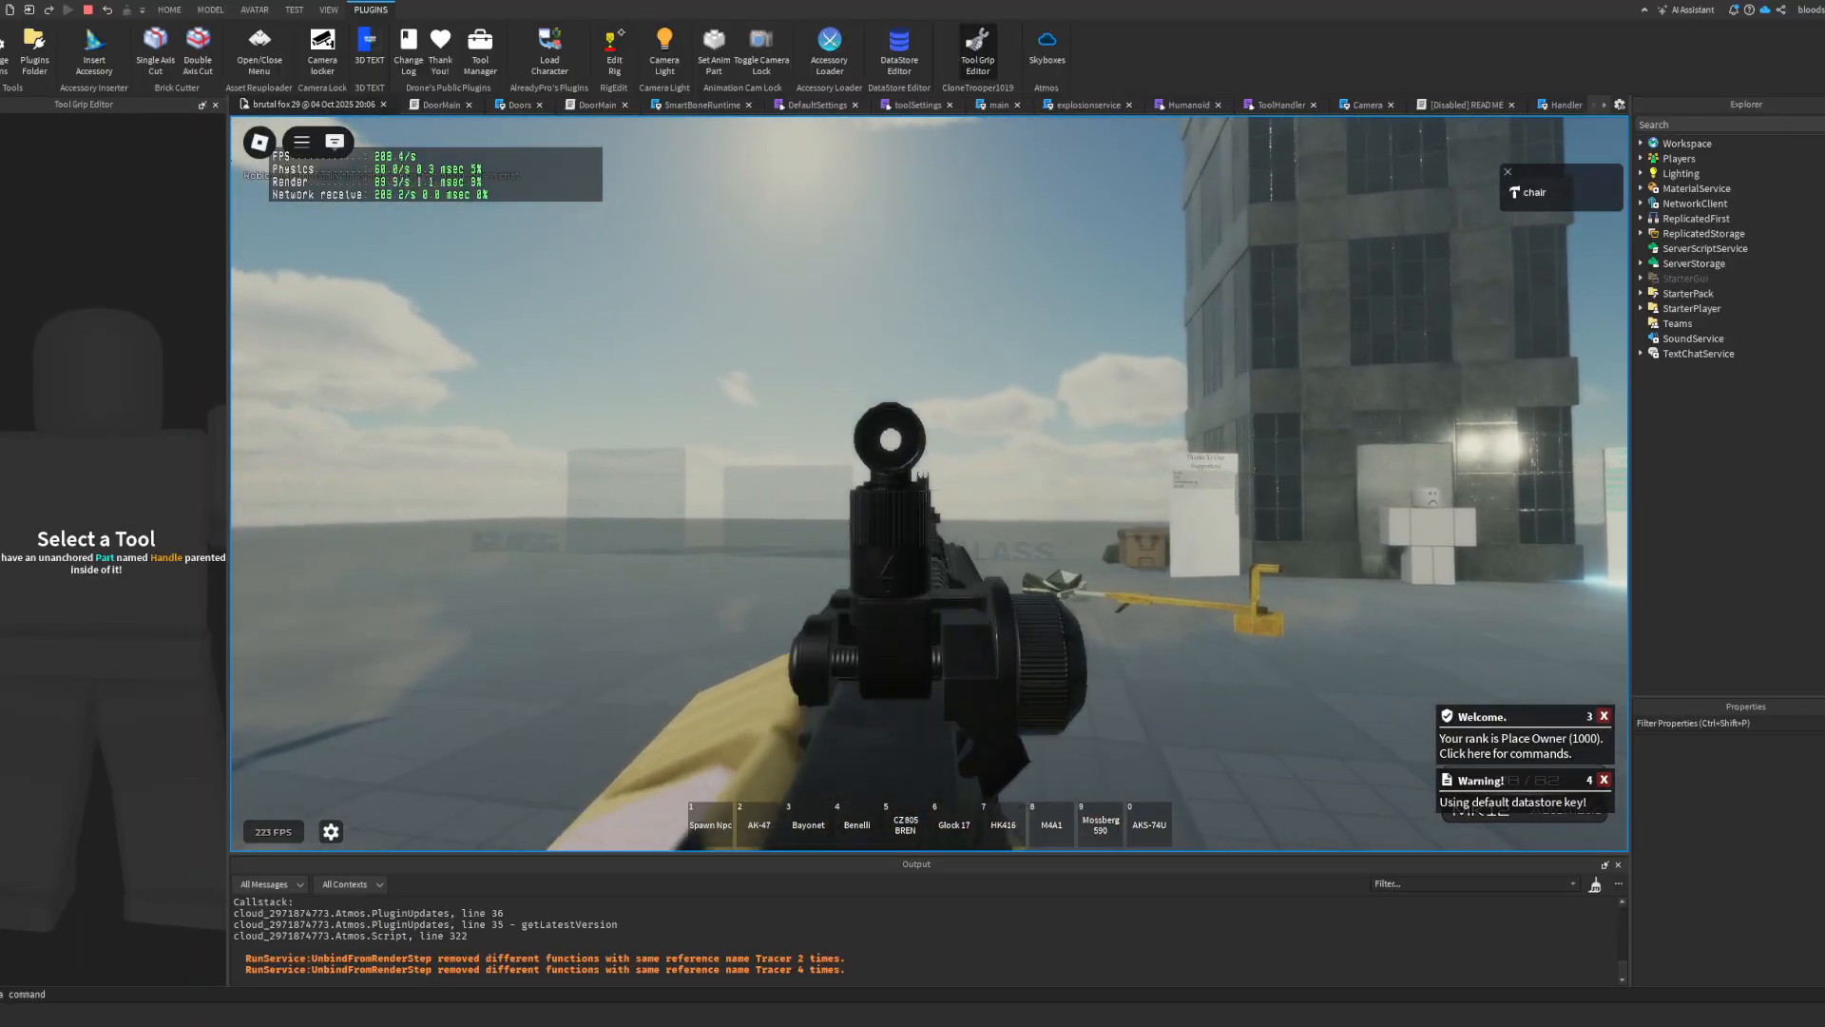
left_click(929, 484)
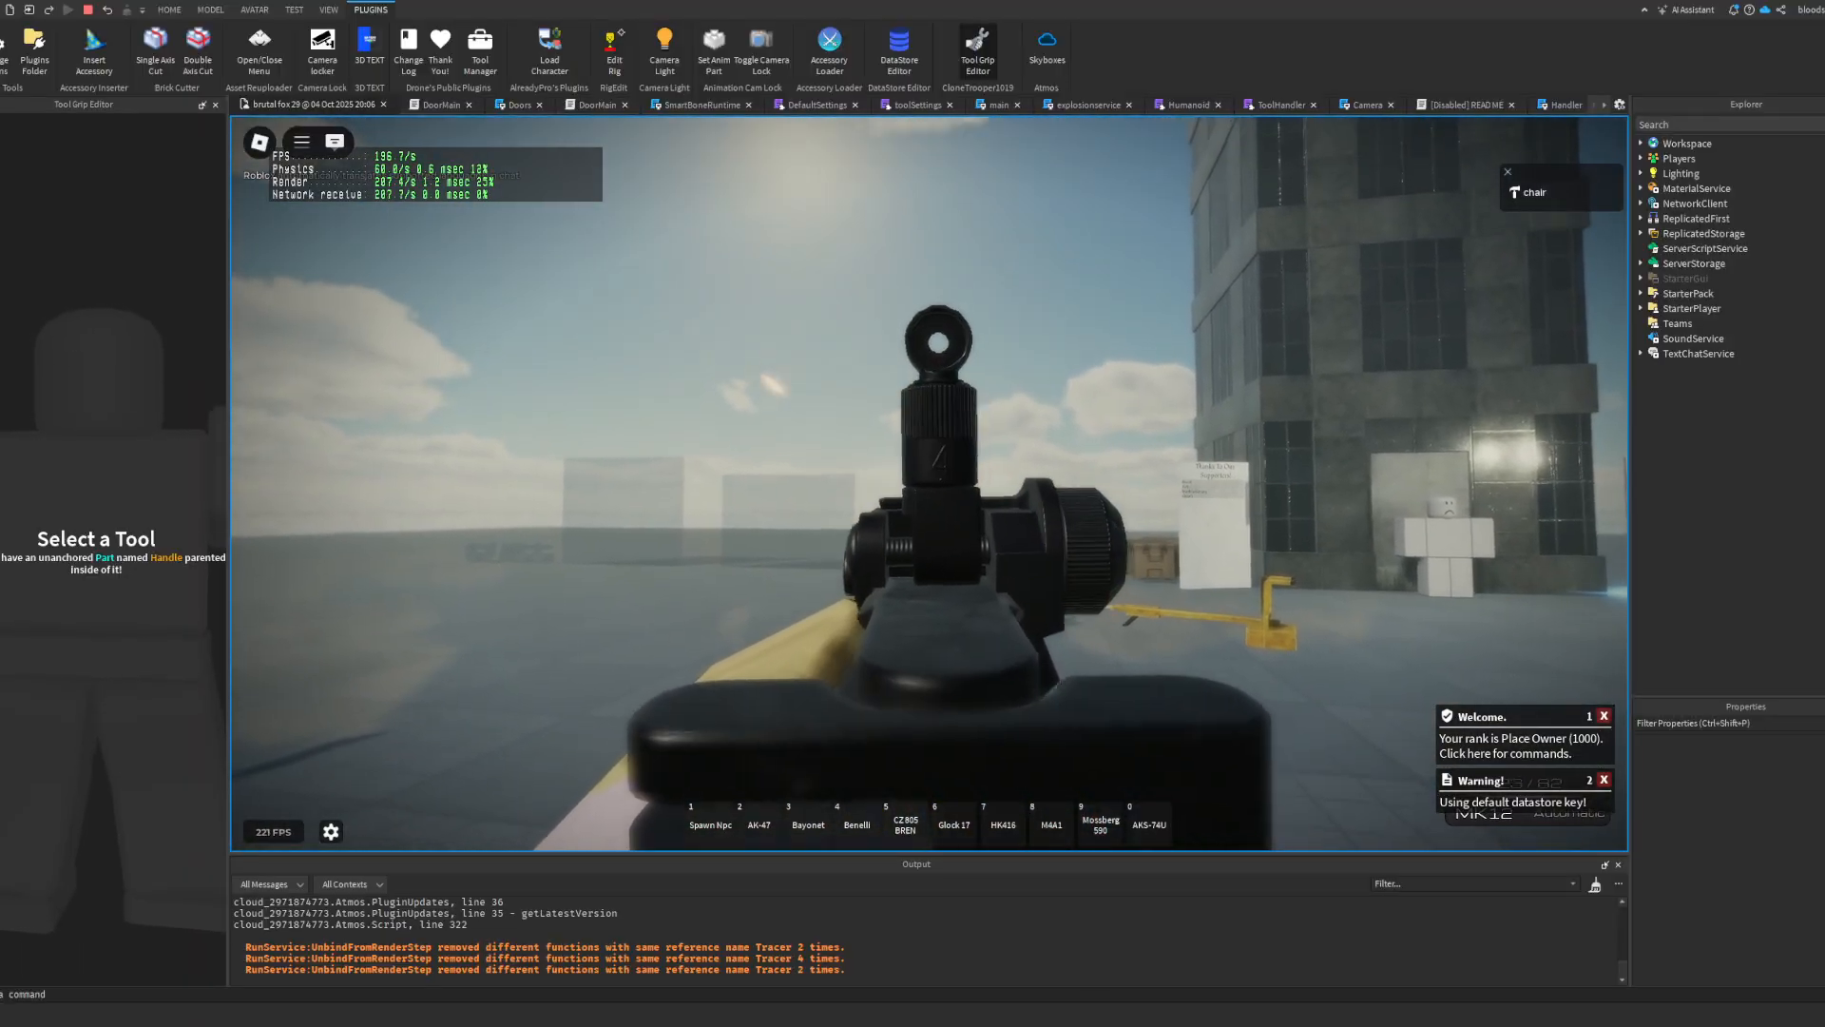
left_click(936, 485)
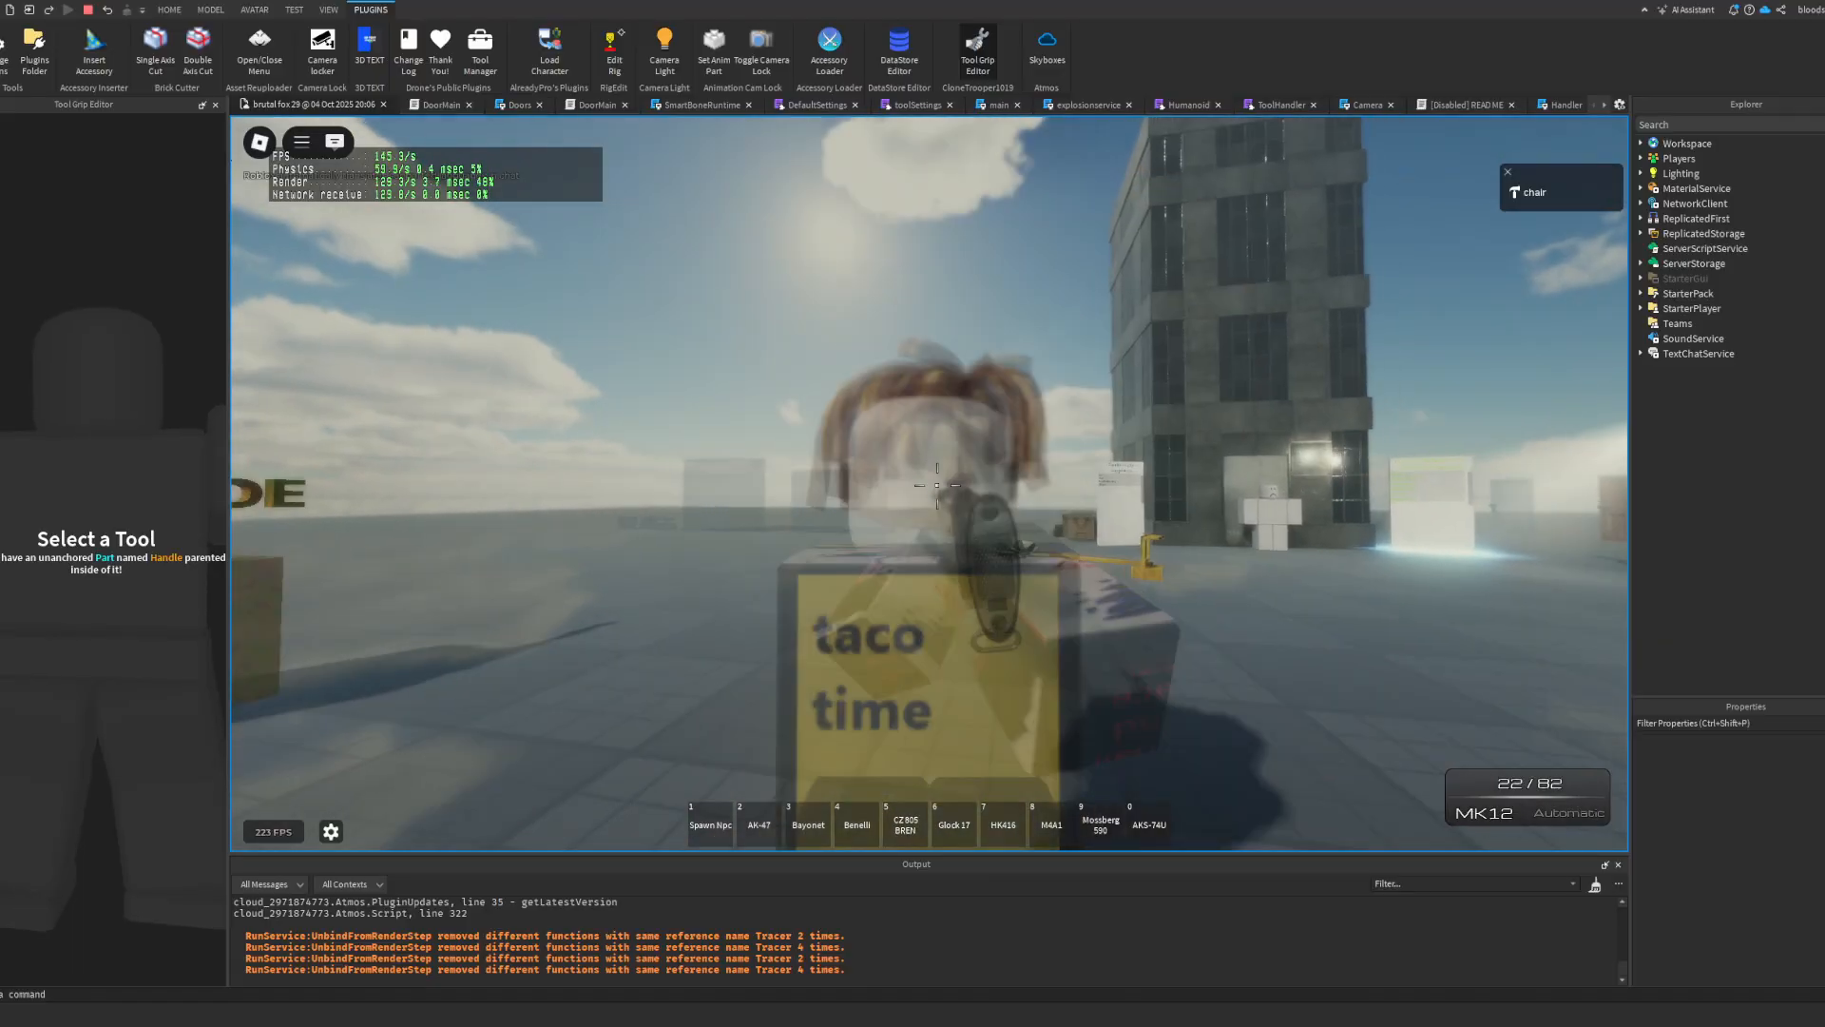
Step: Check the MK12's hold and firing in third person, fire and reload it in first person, and stop the playtest
scroll(936, 485, "down", 5)
right_click_drag(974, 484, 1057, 440)
right_click_drag(1222, 418, 1222, 419)
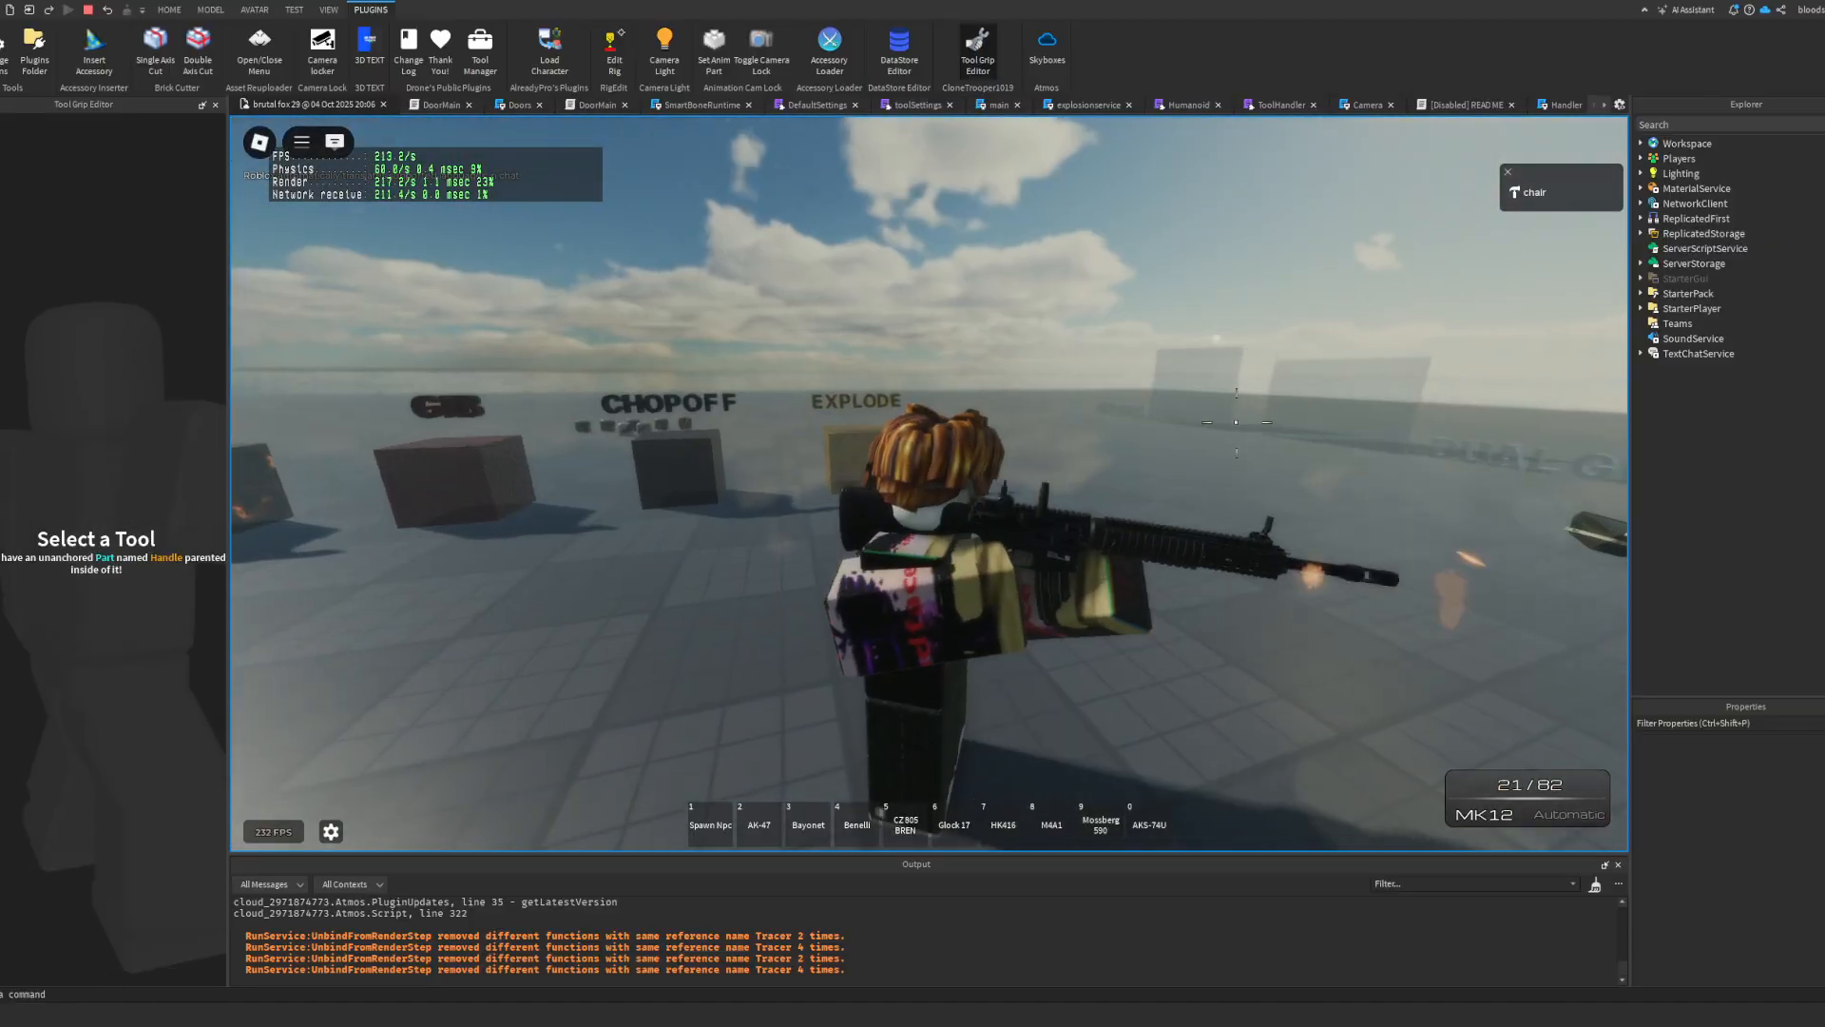
scroll(1222, 419, "up", 5)
left_click(944, 483)
left_click_drag(944, 484, 939, 489)
key("r")
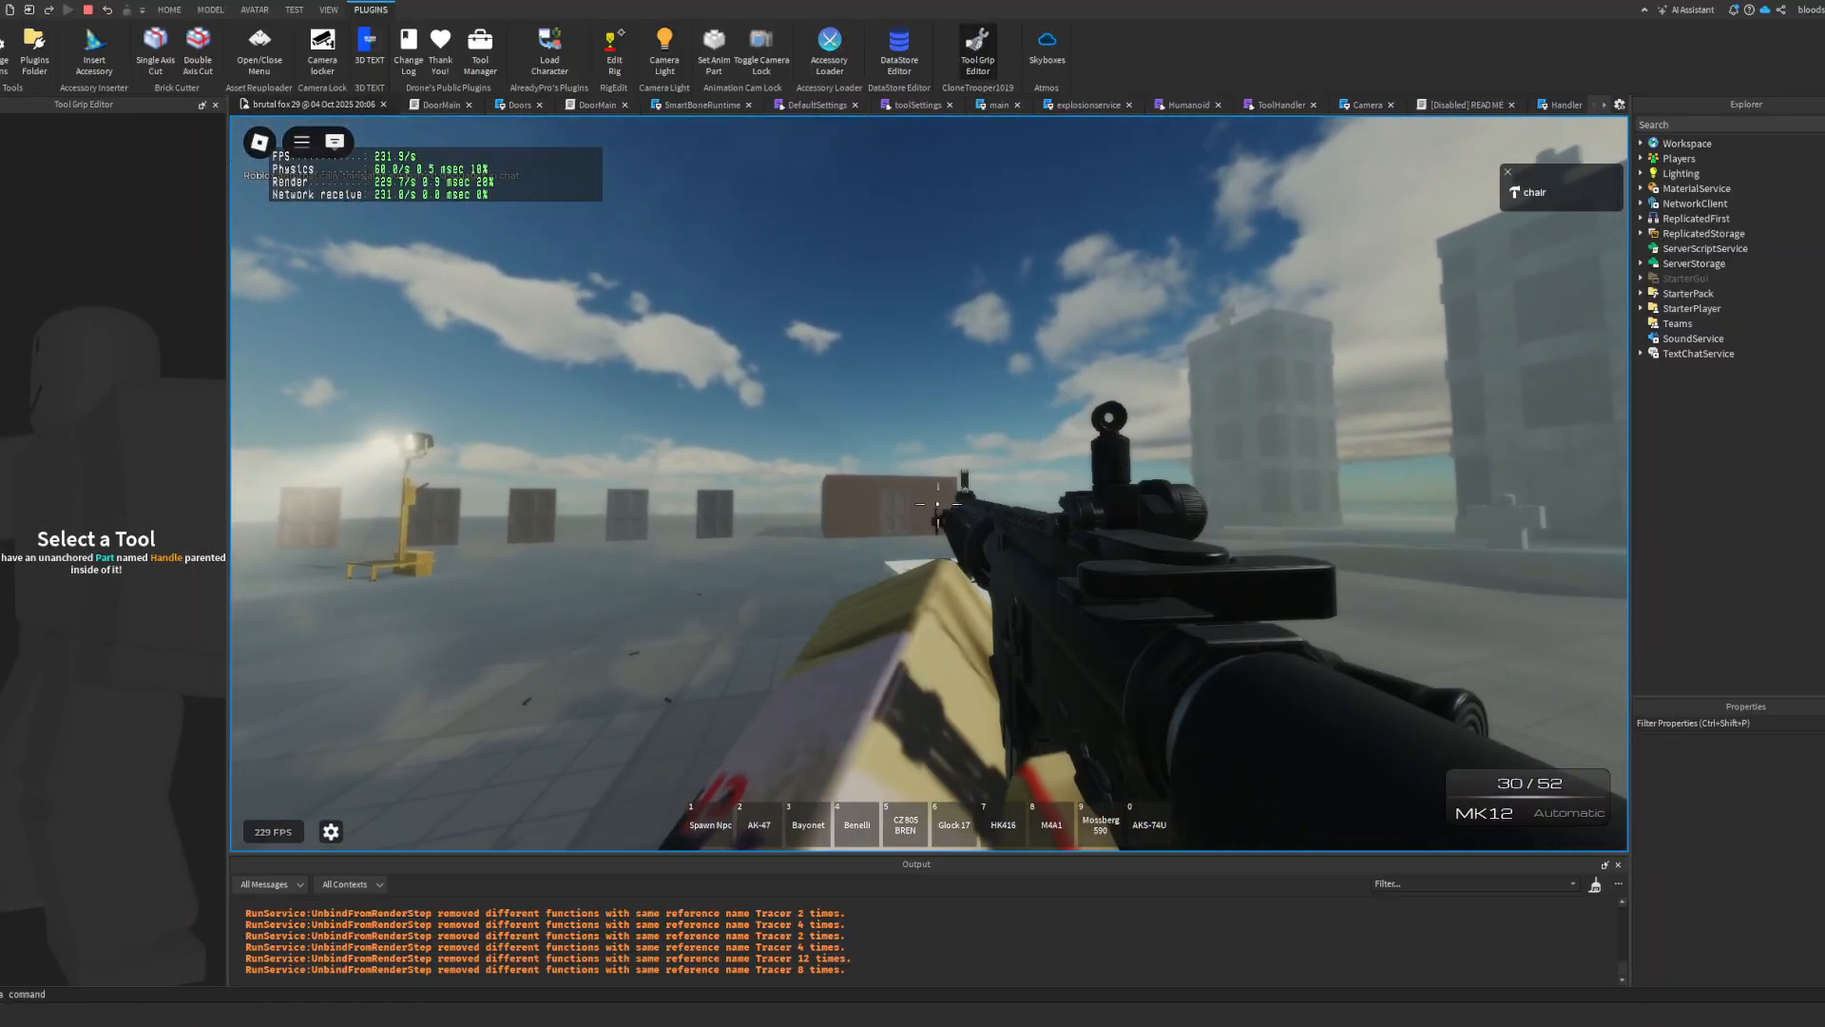
scroll(1025, 338, "down", 5)
key("shift+F5")
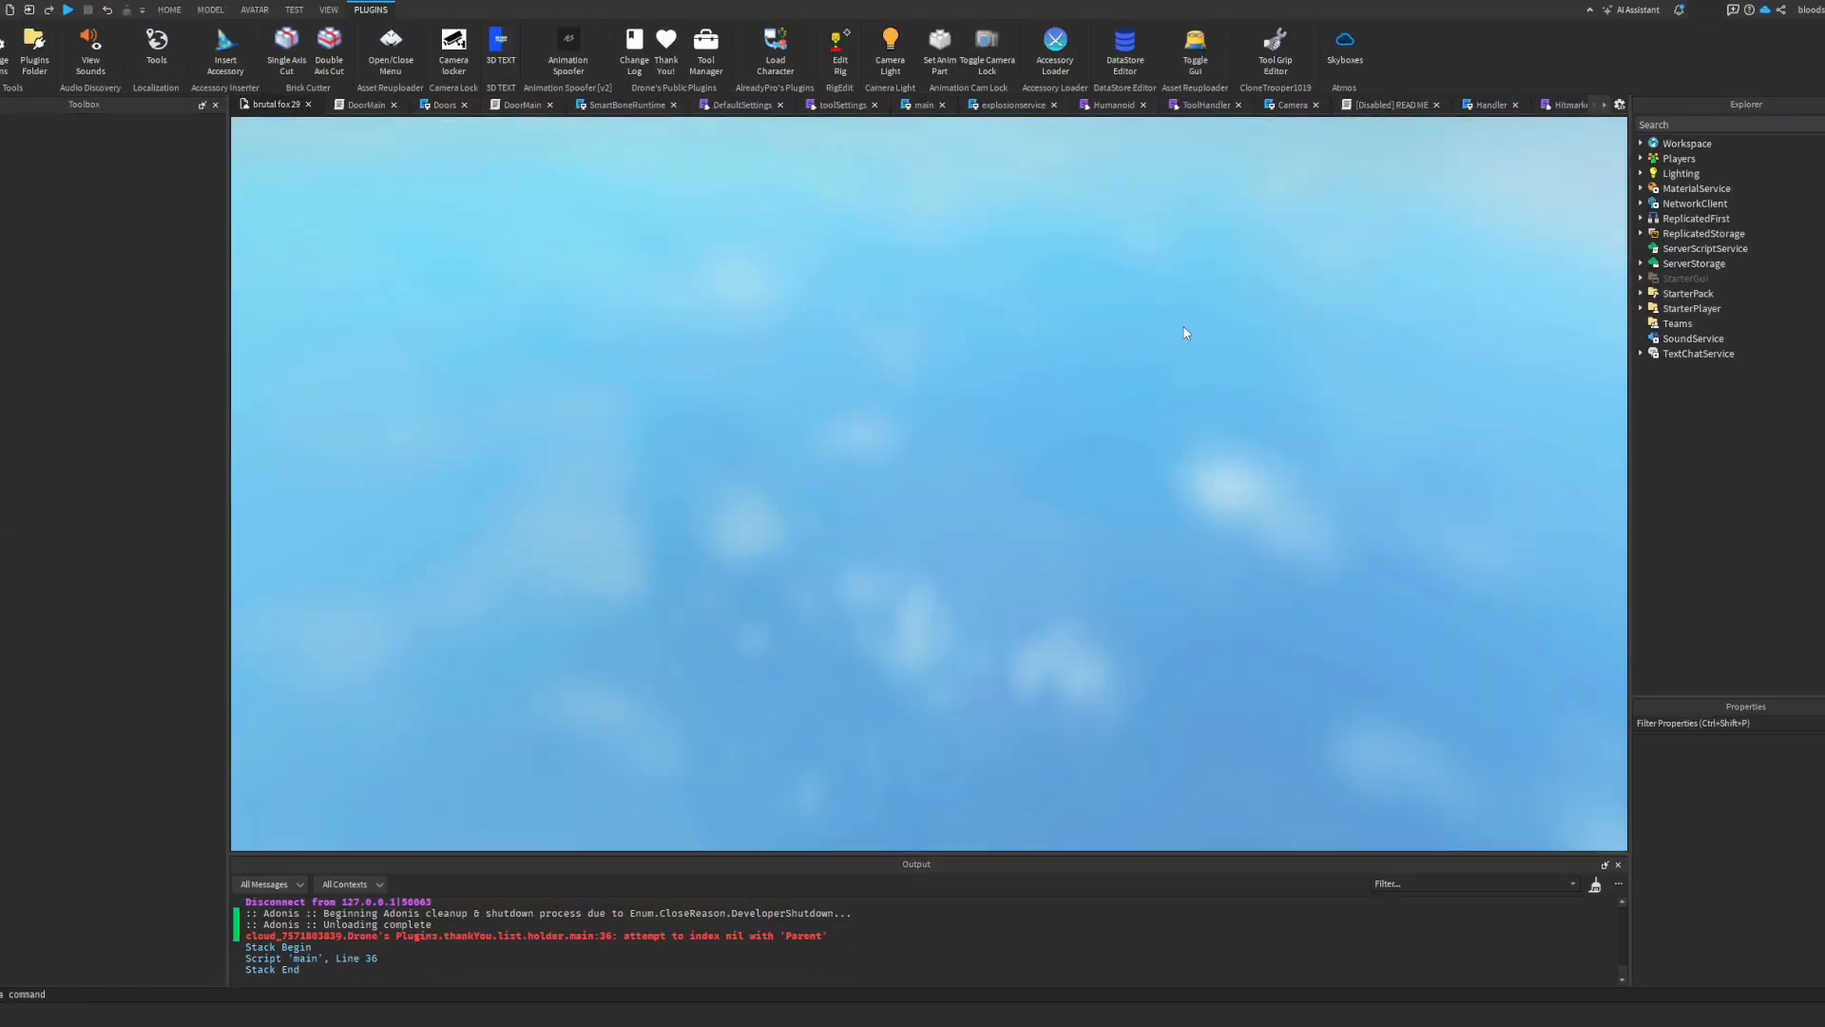
Step: Take the MK12 out of ItemModels and place it in Workspace to adjust its position
scroll(1725, 423, "down", 10)
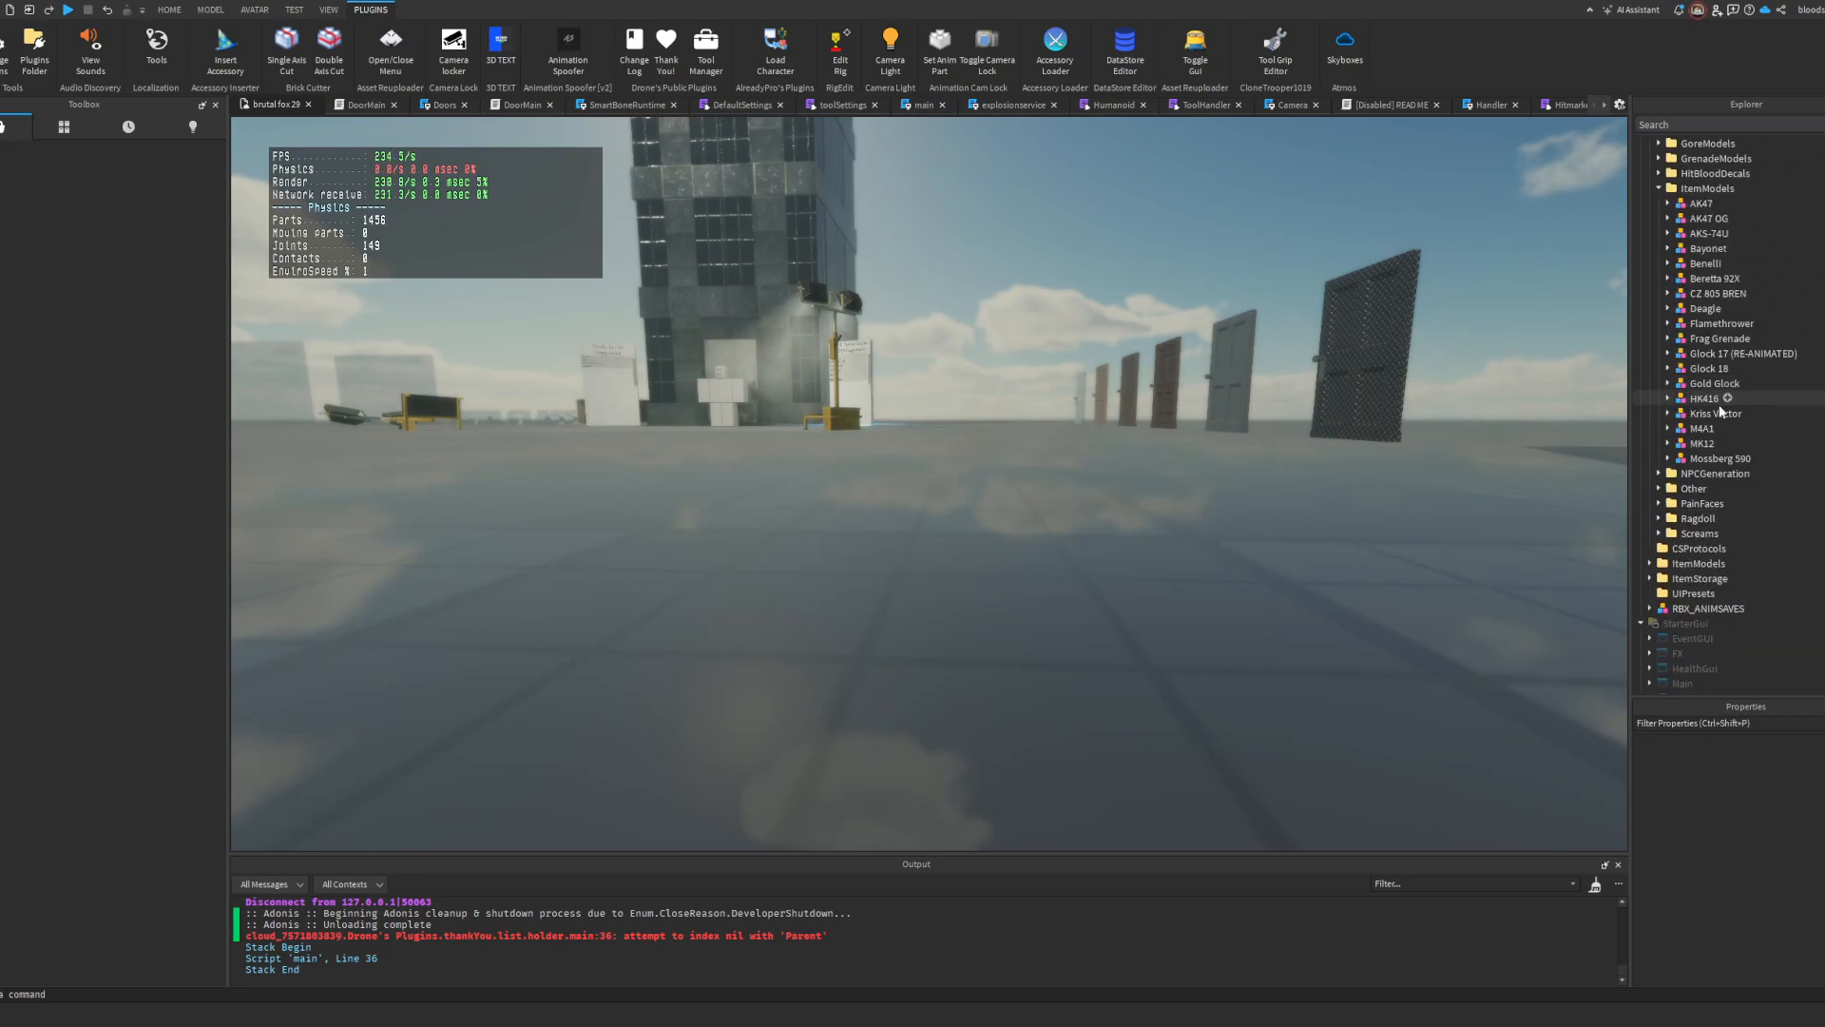
scroll(1695, 411, "up", 10)
left_click_drag(1697, 451, 1665, 146)
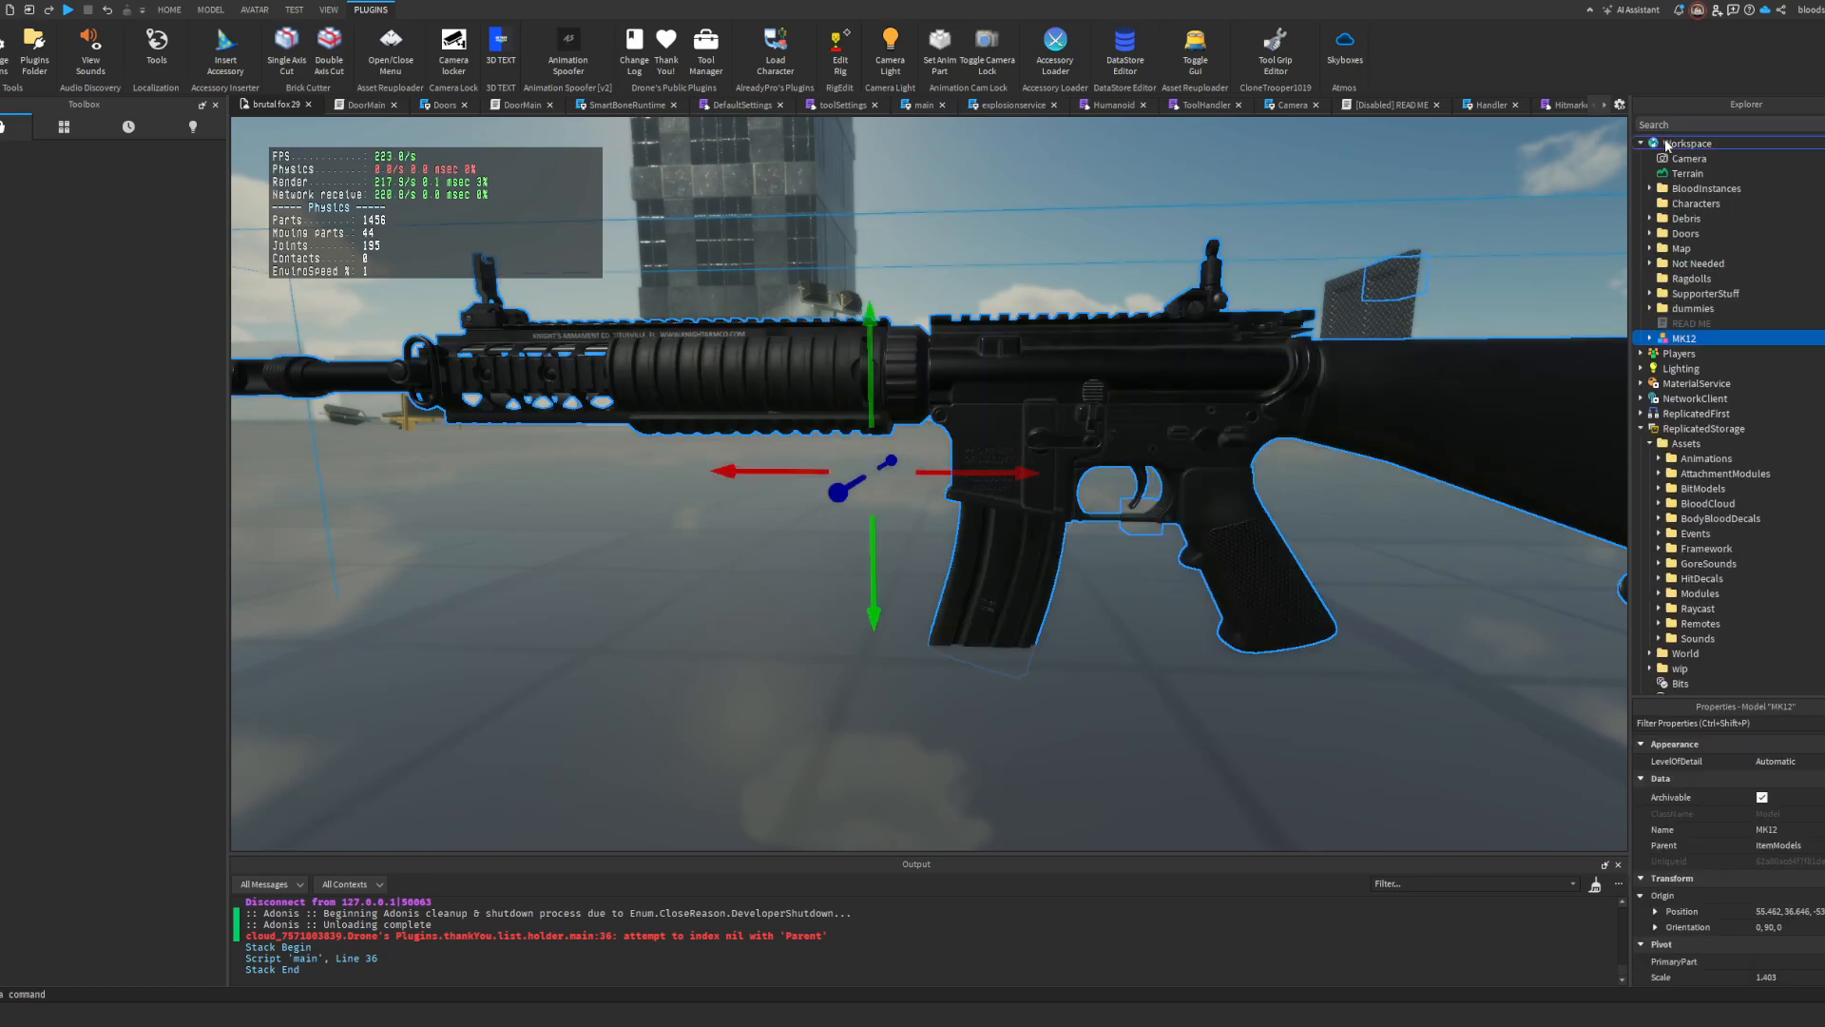
scroll(1215, 287, "down", 3)
scroll(1194, 398, "up", 2)
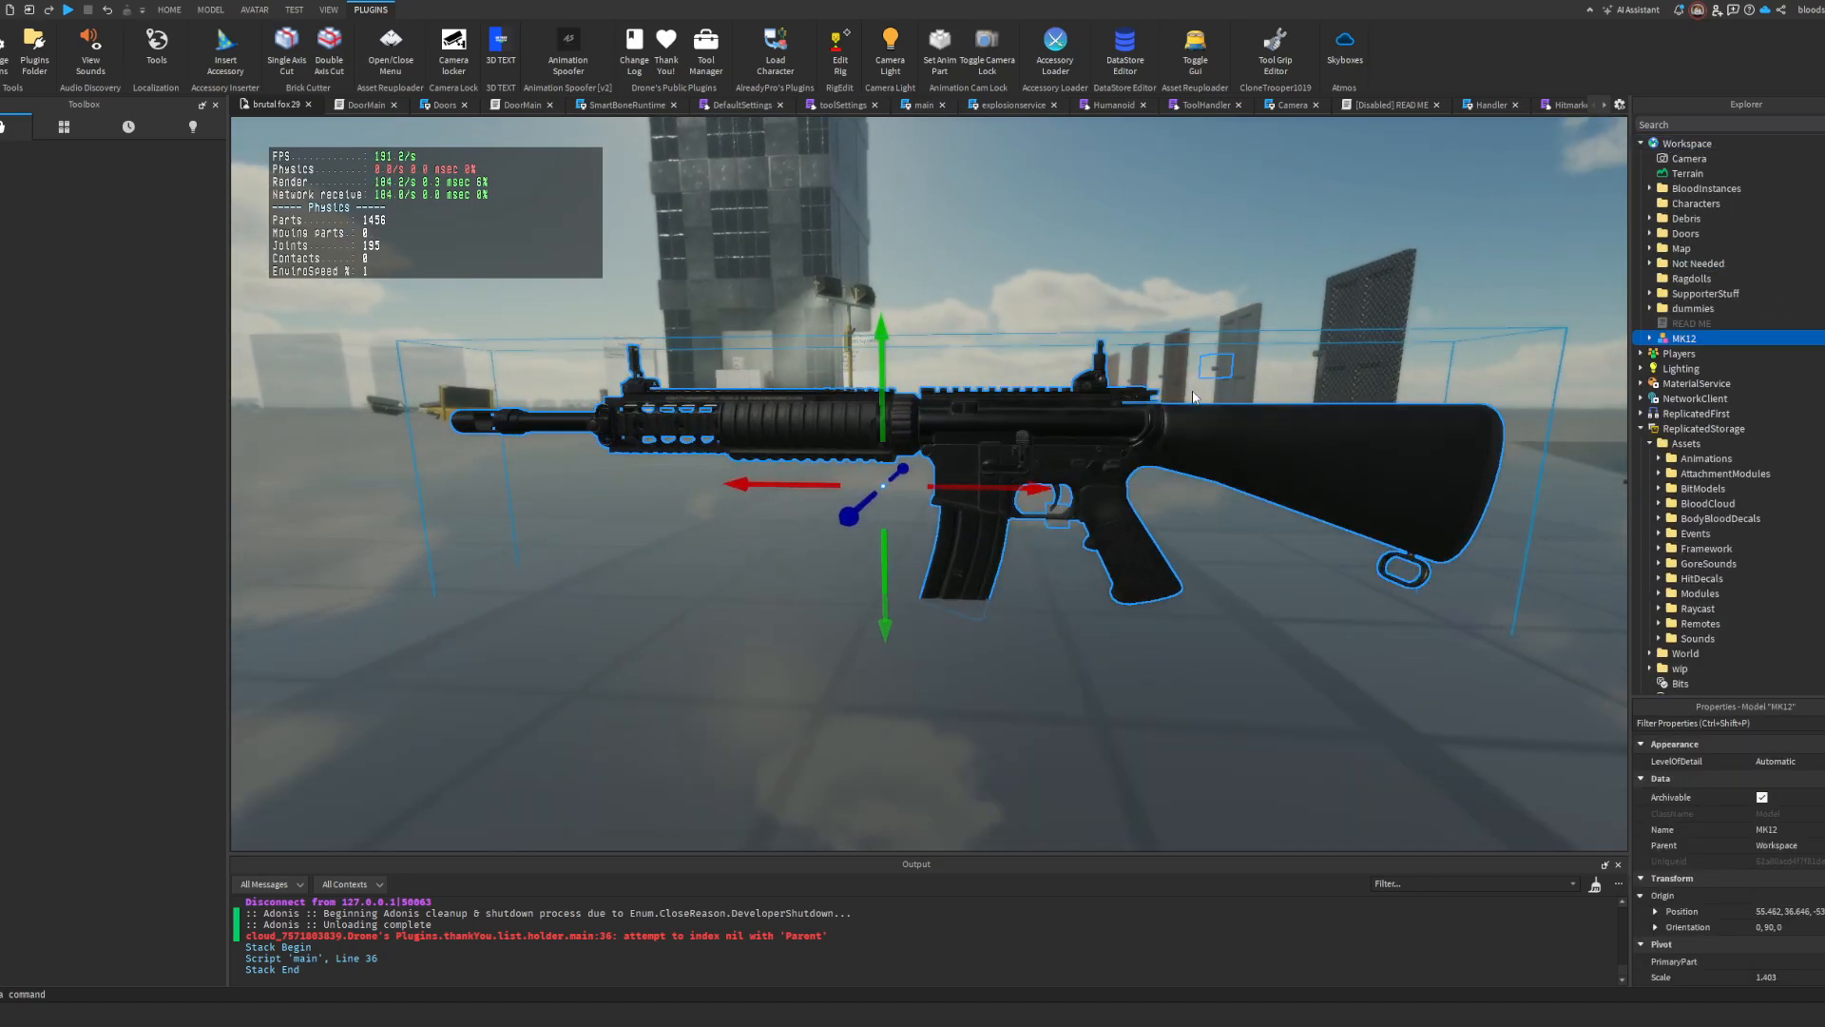
left_click_drag(1117, 576, 1102, 606)
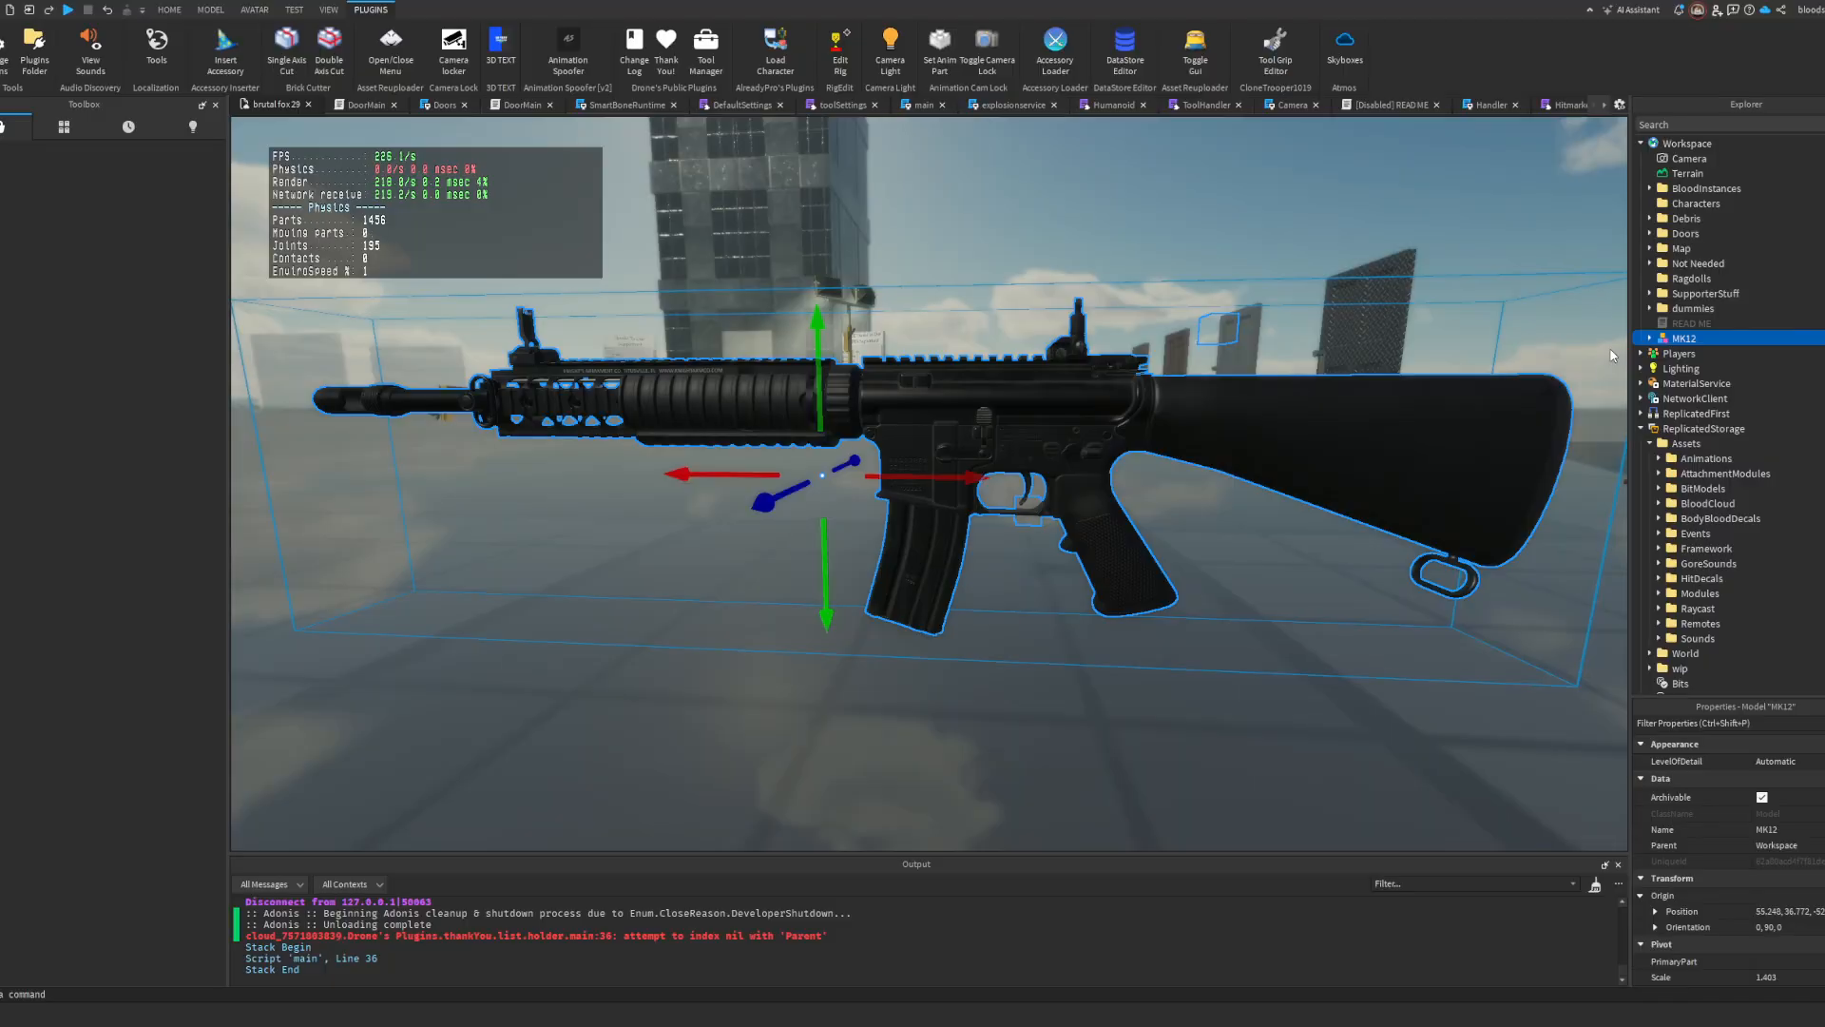
Step: Shift the MK12's RootPart about 0.06 along the rifle's length toward the stock
left_click(1649, 339)
scroll(1706, 449, "down", 10)
left_click(1692, 548)
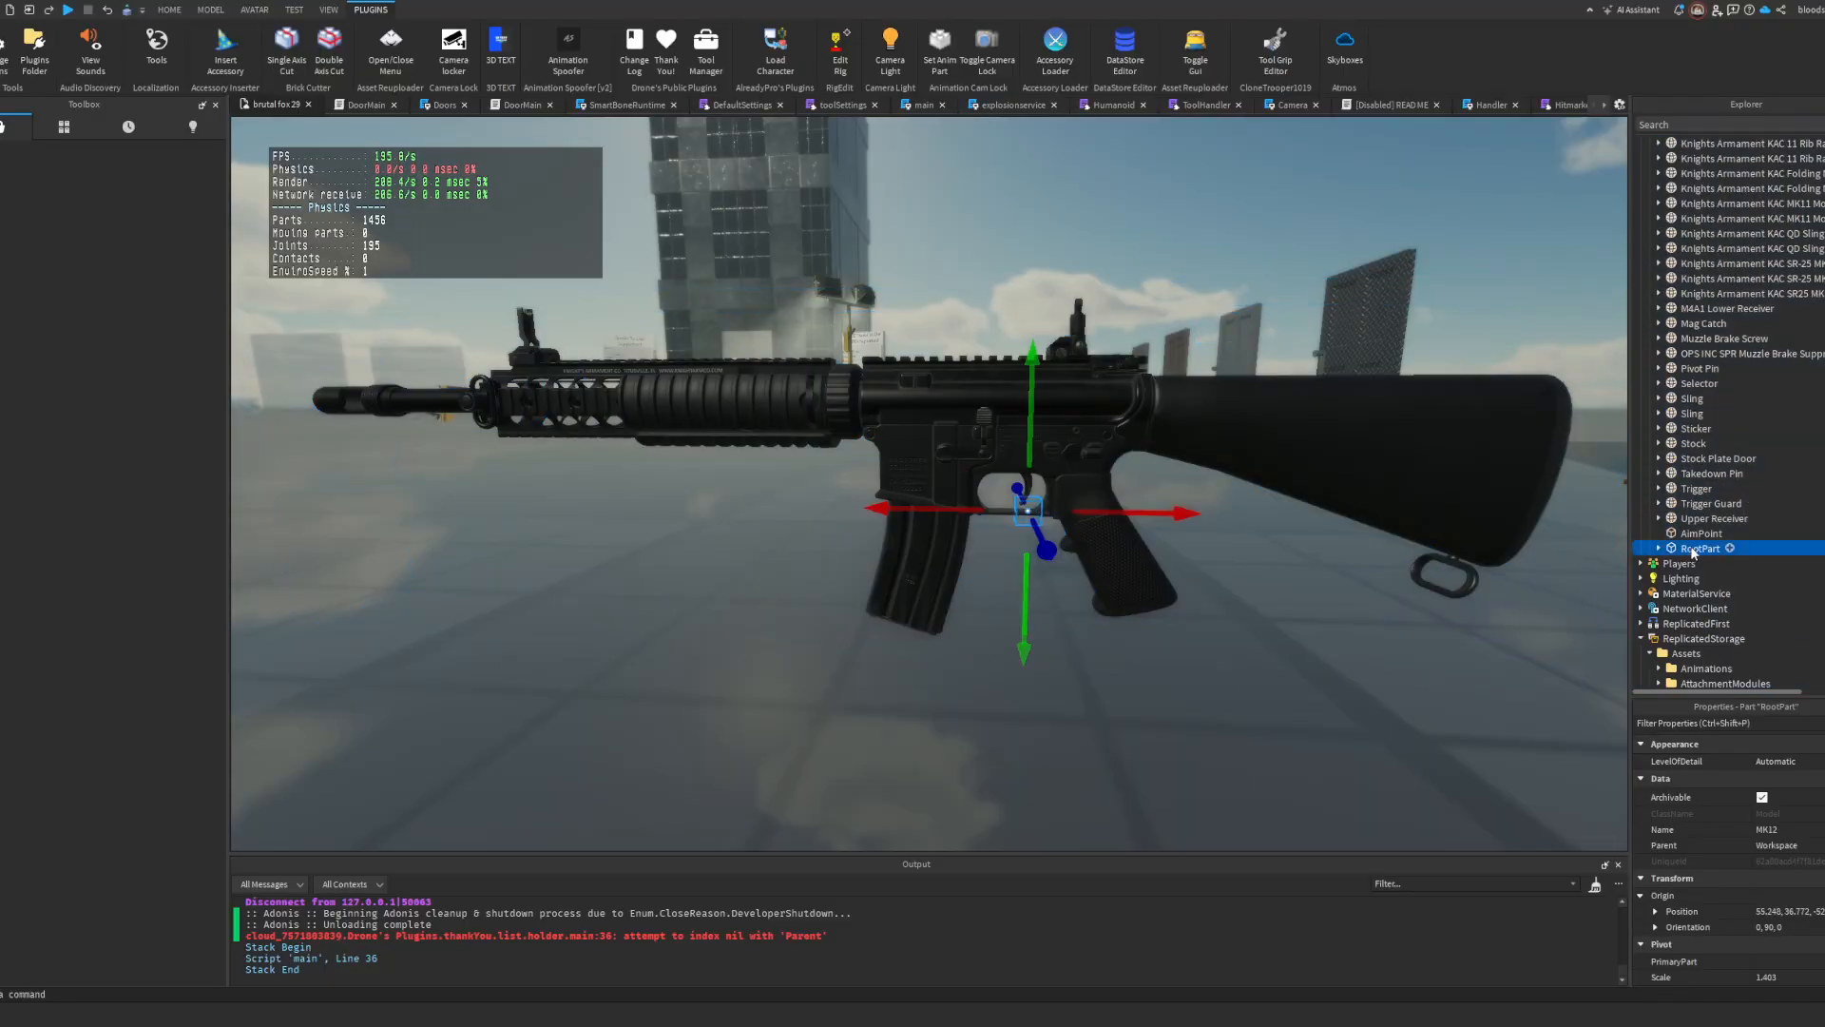
right_click_drag(1207, 492, 1203, 486)
scroll(1203, 485, "up", 4)
left_click_drag(1300, 520, 1285, 429)
key("d")
scroll(1285, 429, "down", 4)
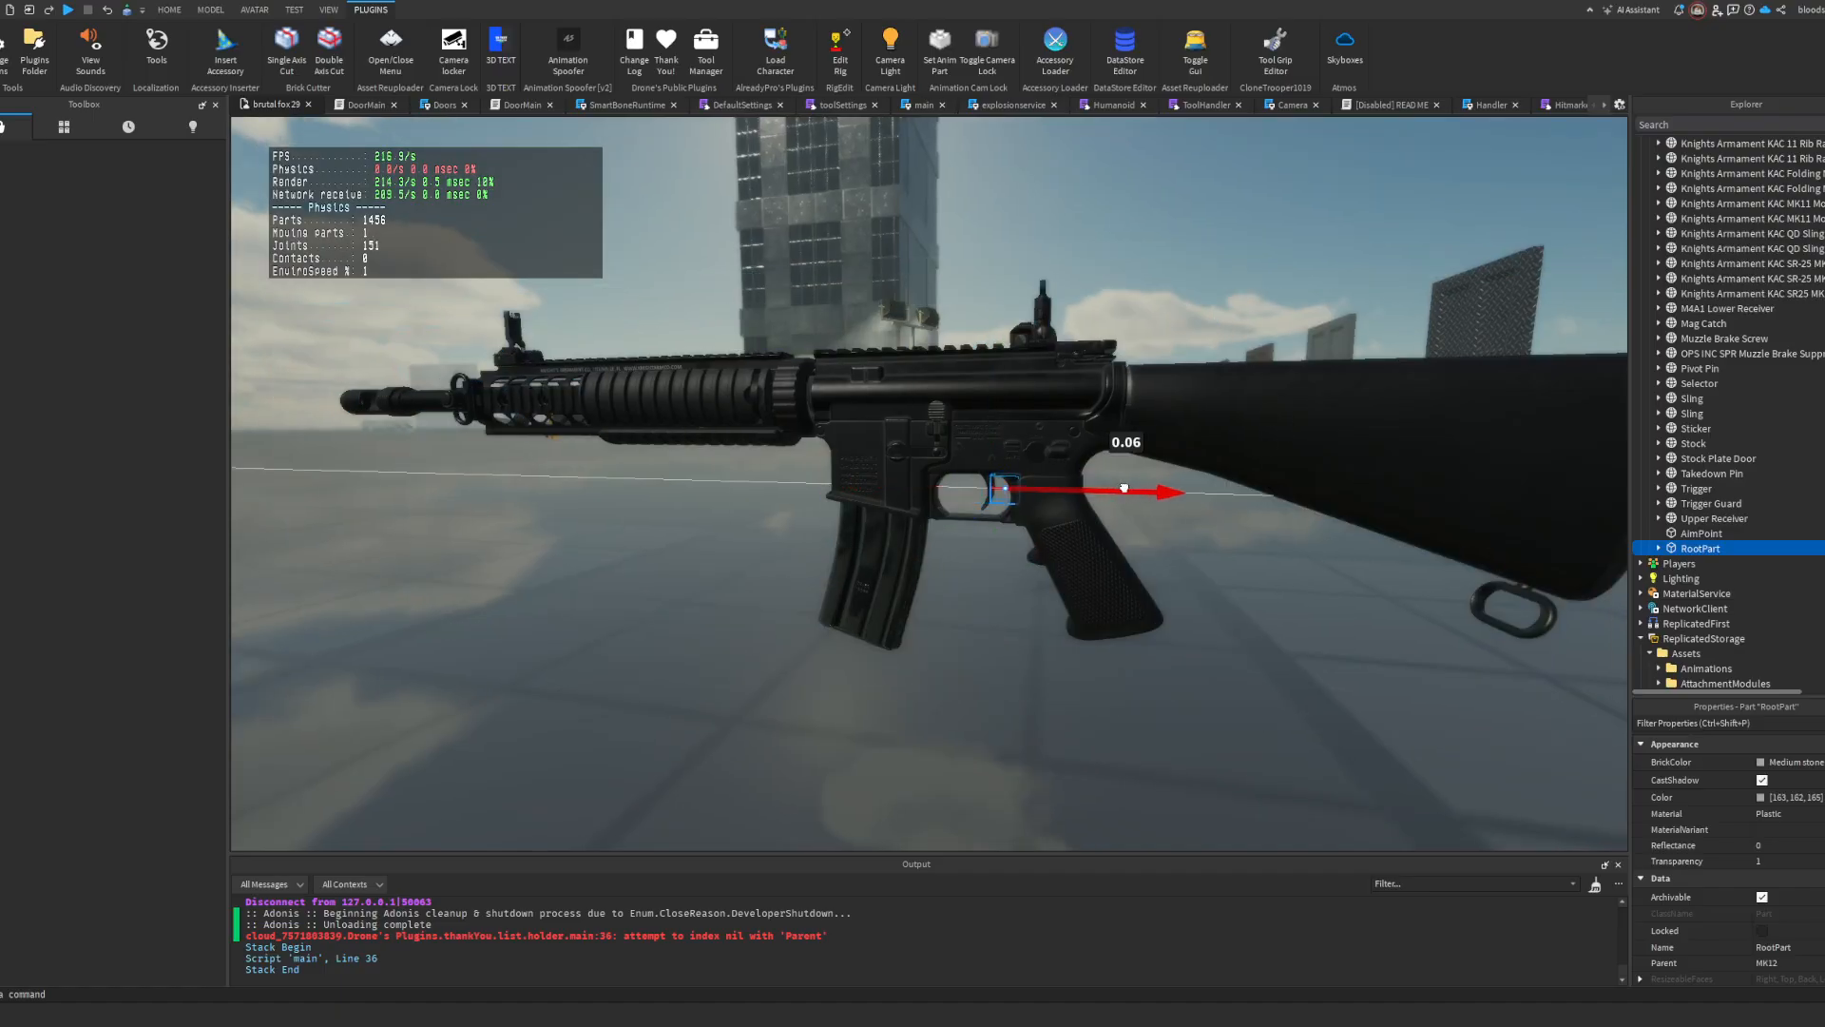
key("d")
right_click_drag(1230, 415, 1220, 420)
left_click(1036, 356)
Step: Put the MK12 with its shifted RootPart back into the ItemModels folder
left_click(1651, 281)
left_click_drag(1683, 282, 1680, 417)
scroll(1711, 357, "down", 12)
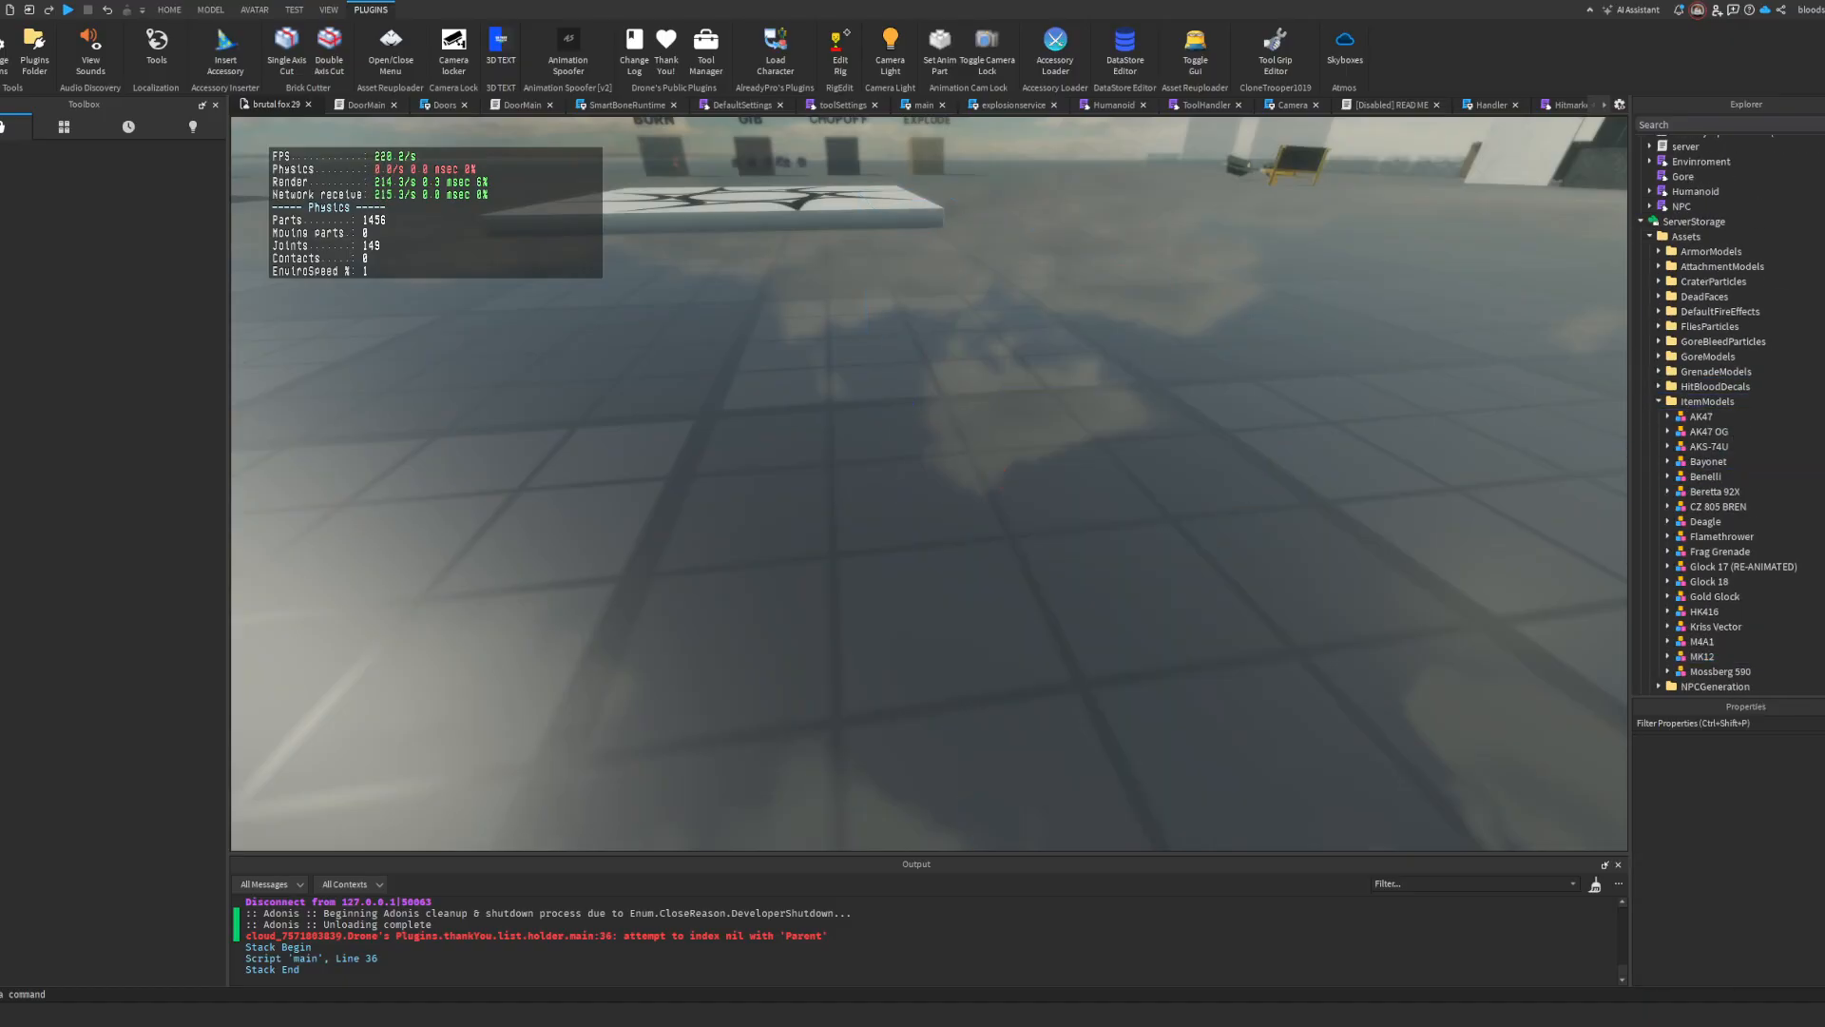
Step: Start a playtest, equip the MK12 from the inventory, and fire and reload it in first person
left_click(68, 9)
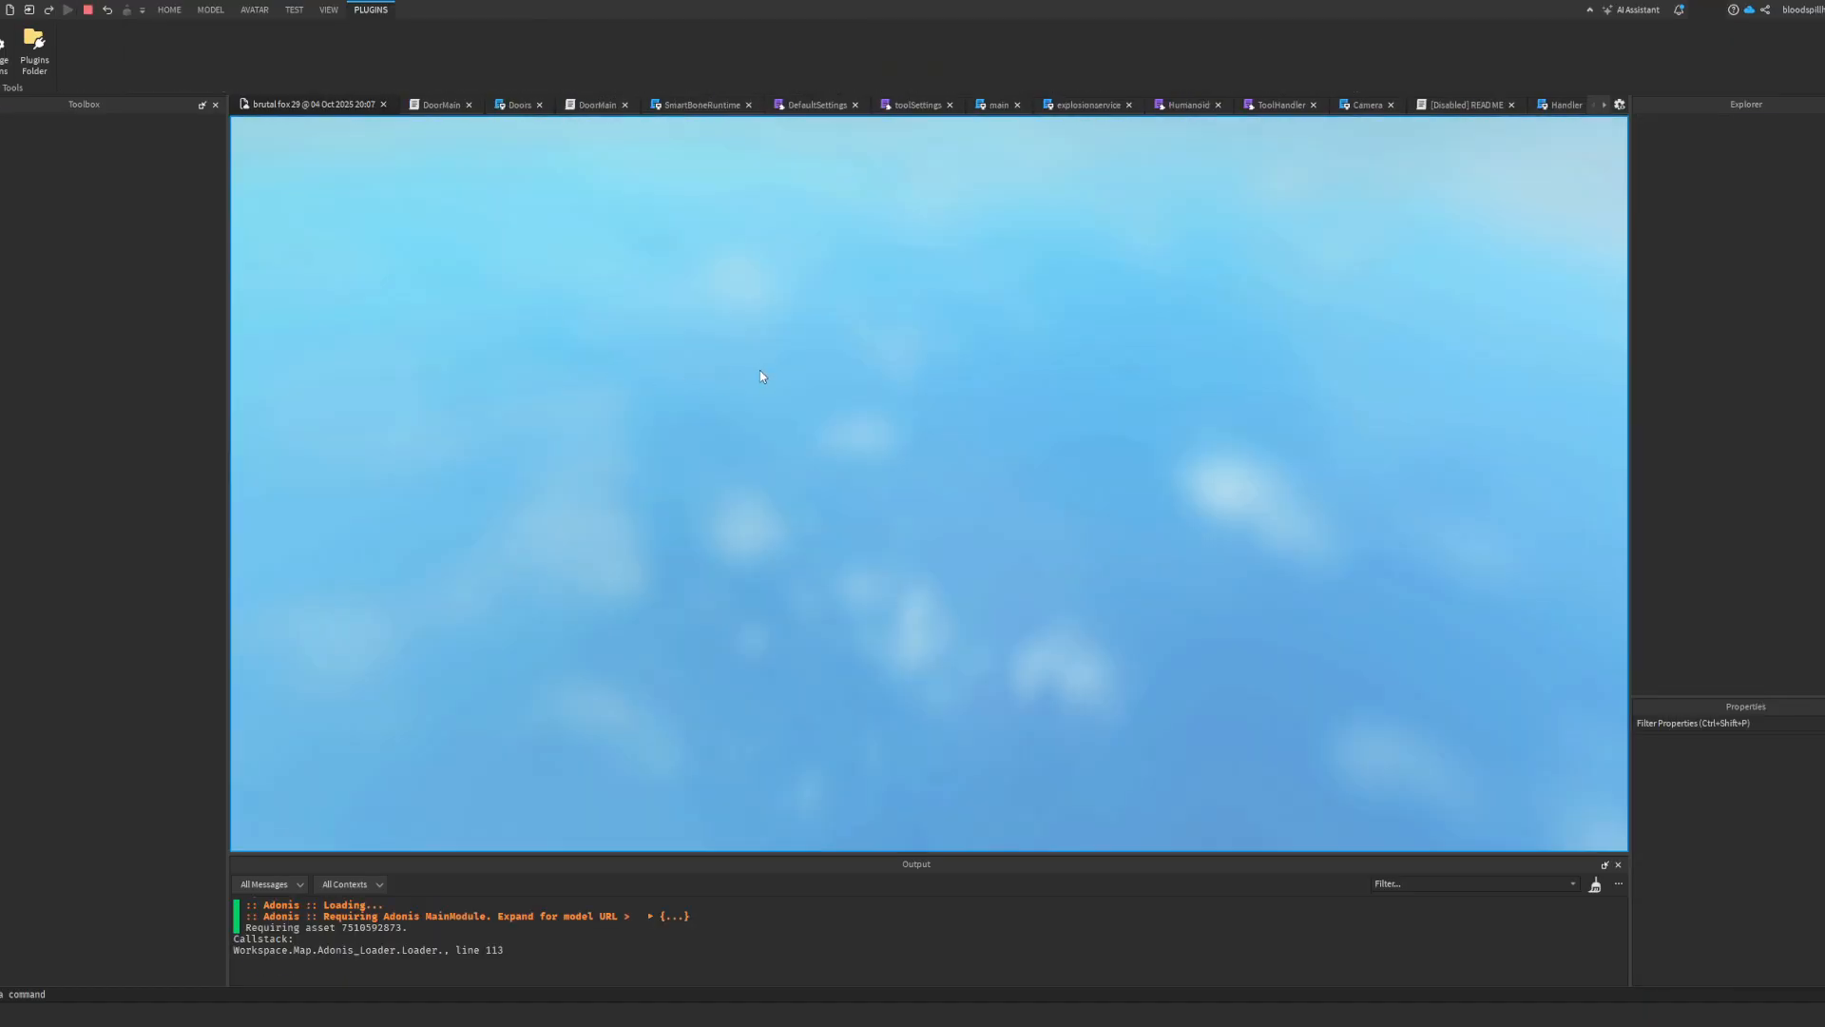
key("grave")
key("1")
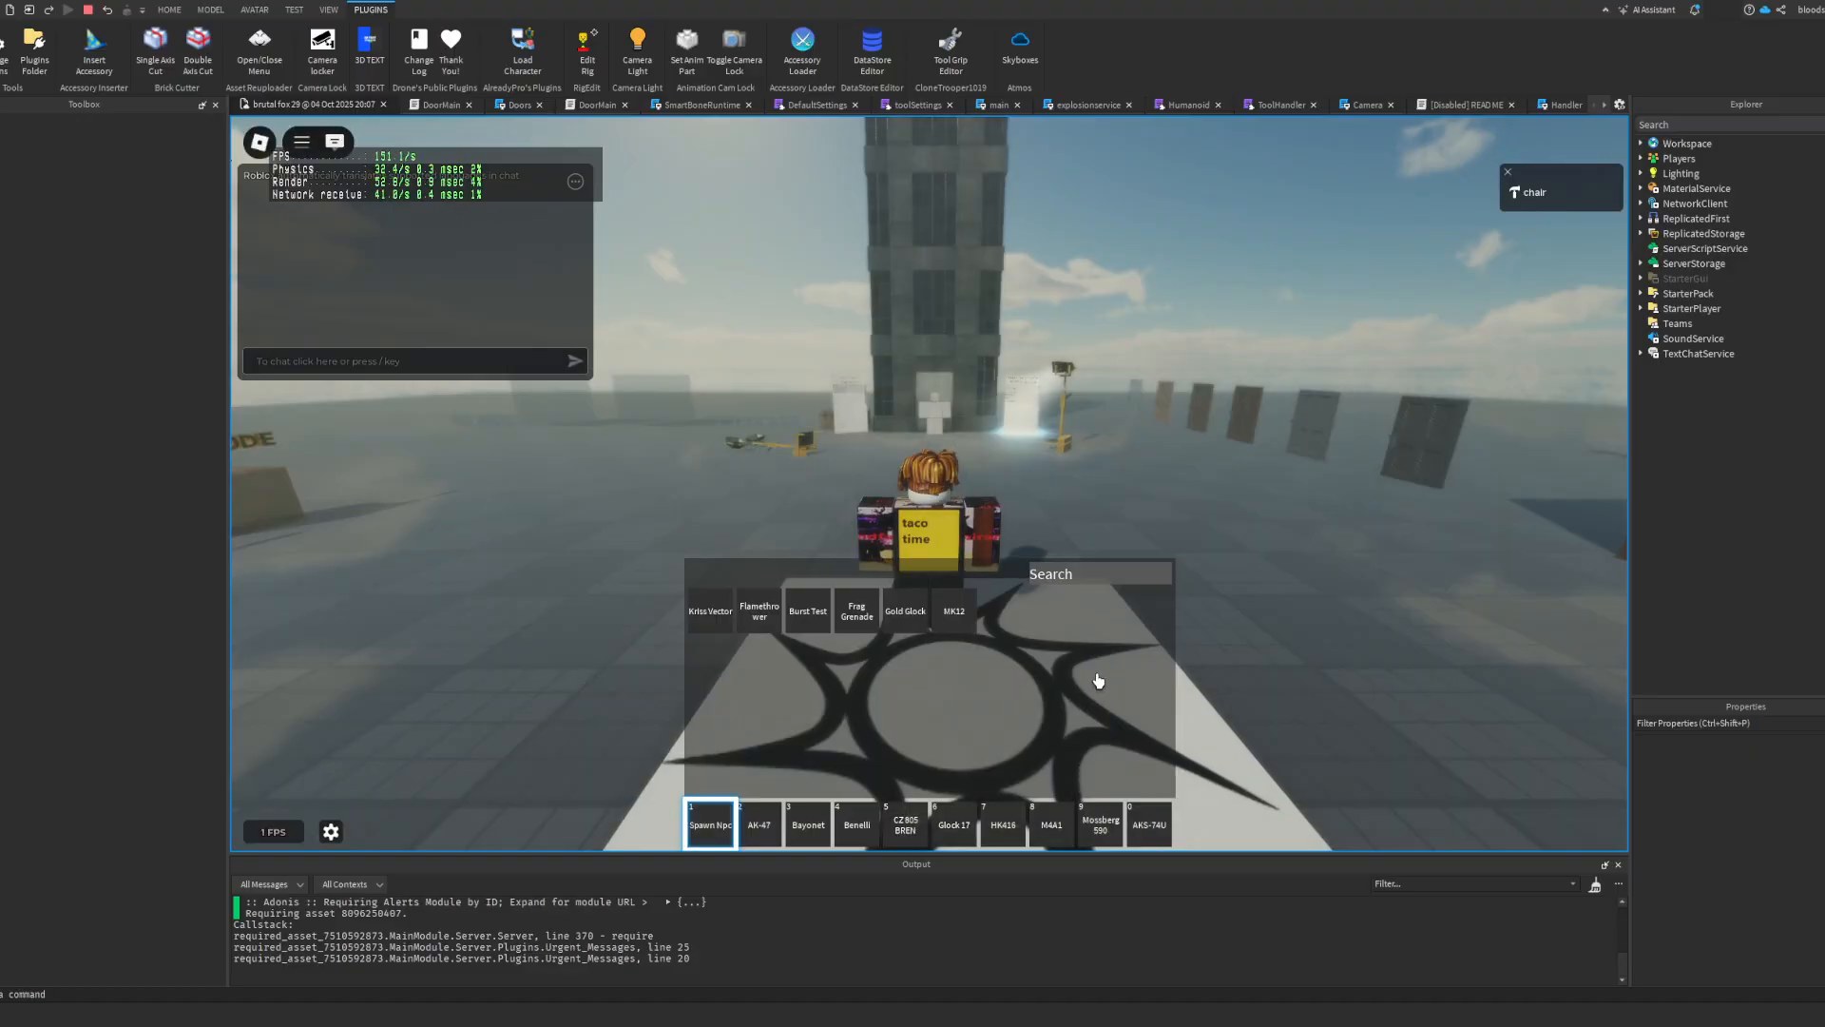
key("2")
left_click(949, 613)
key("grave")
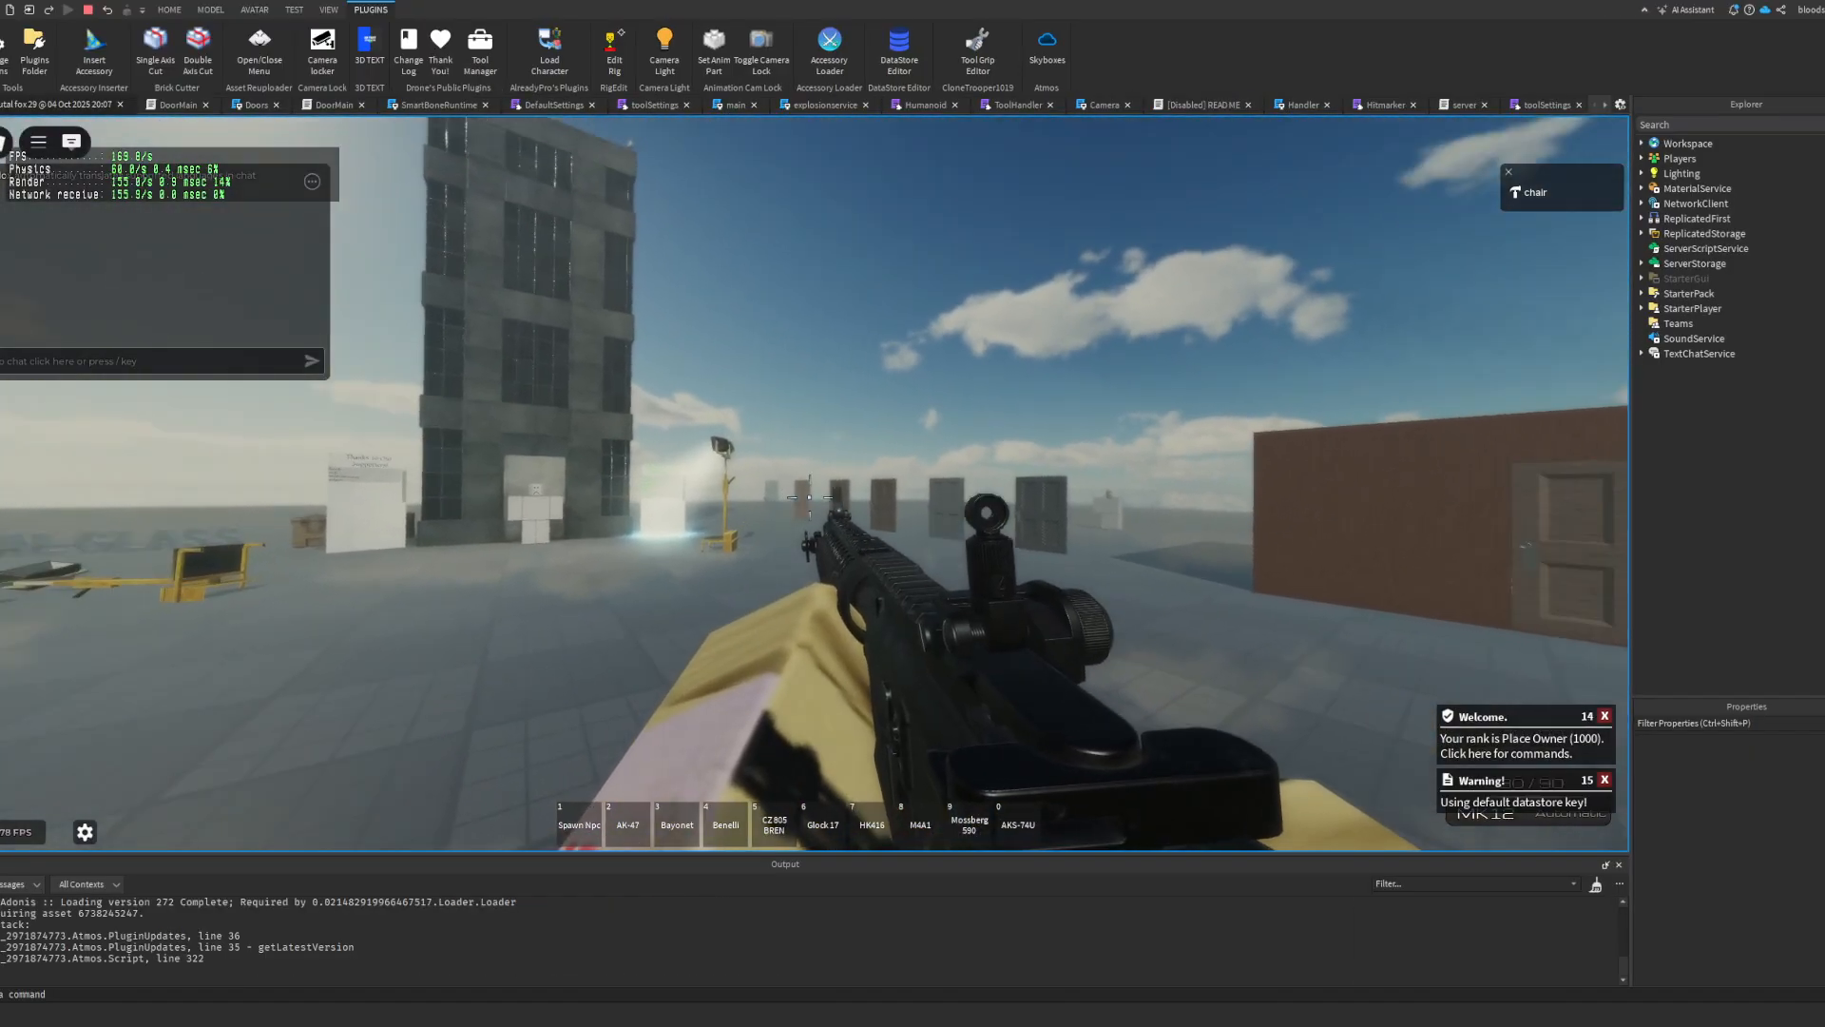
left_click(809, 498)
key("r")
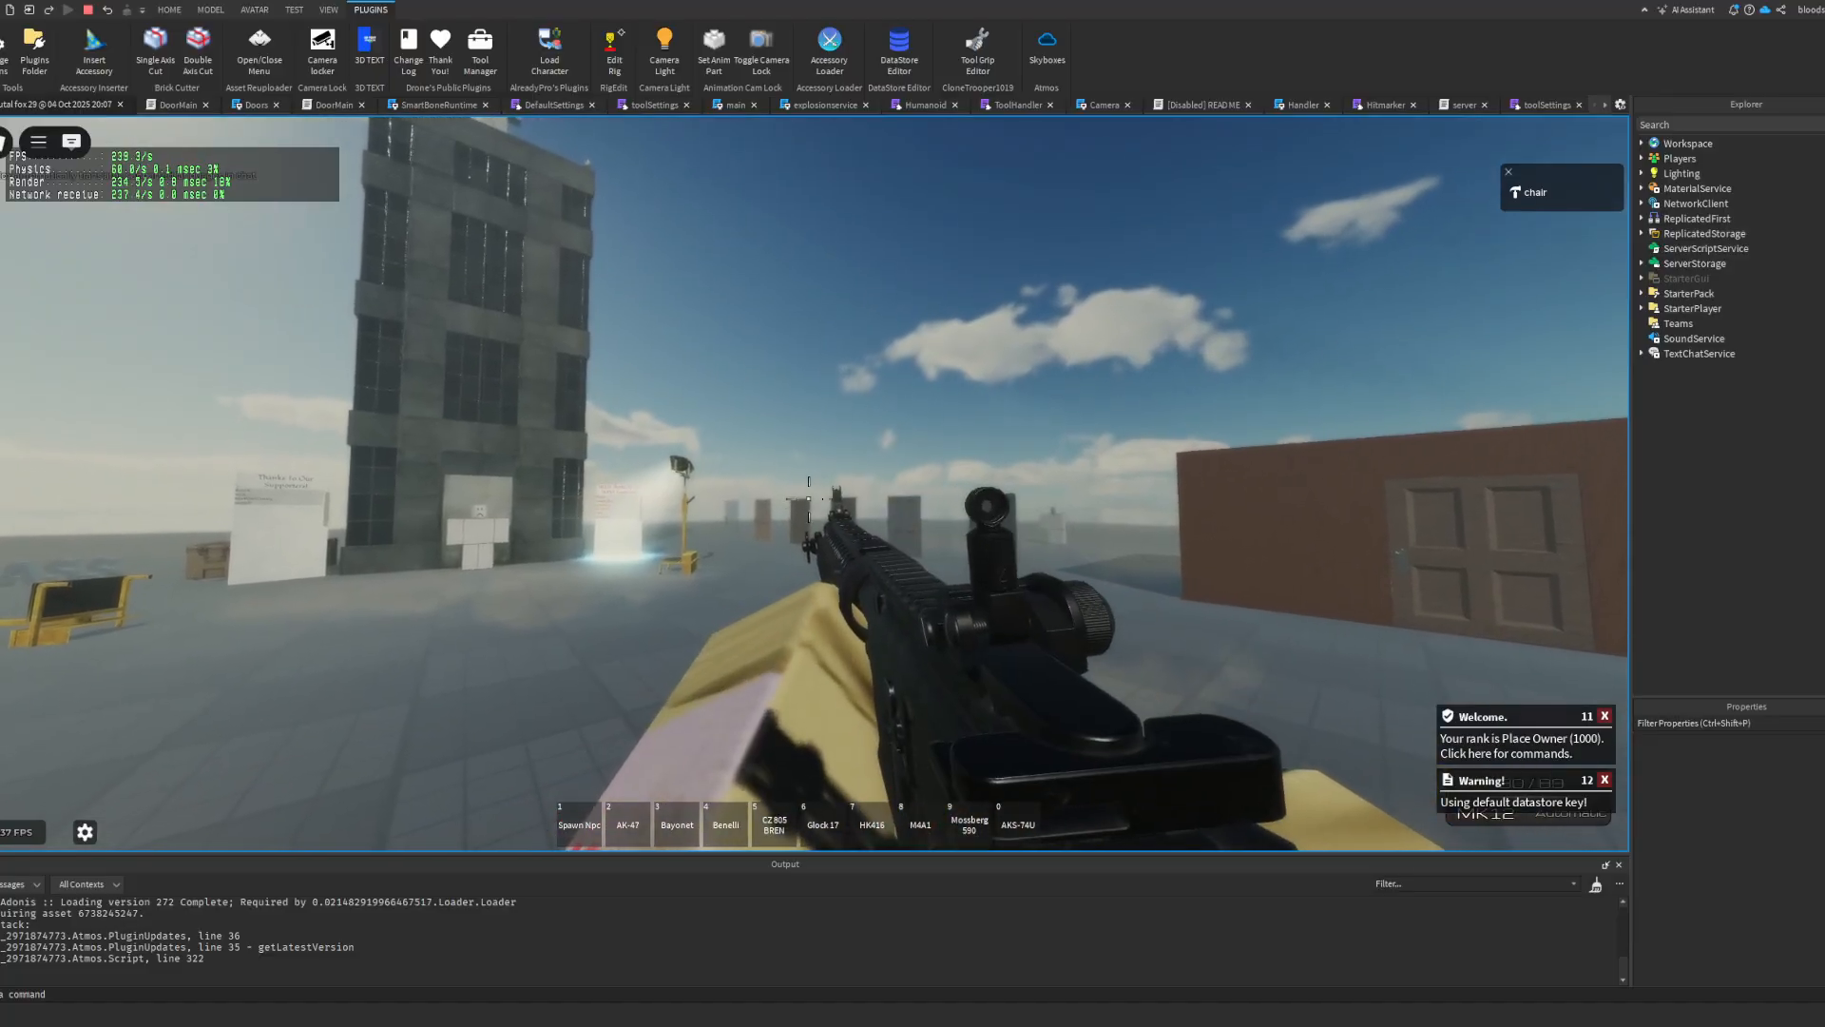
Step: Check the MK12's aiming, firing and reload animations from first and third person, and stop the playtest
right_click(811, 485)
scroll(797, 484, "down", 3)
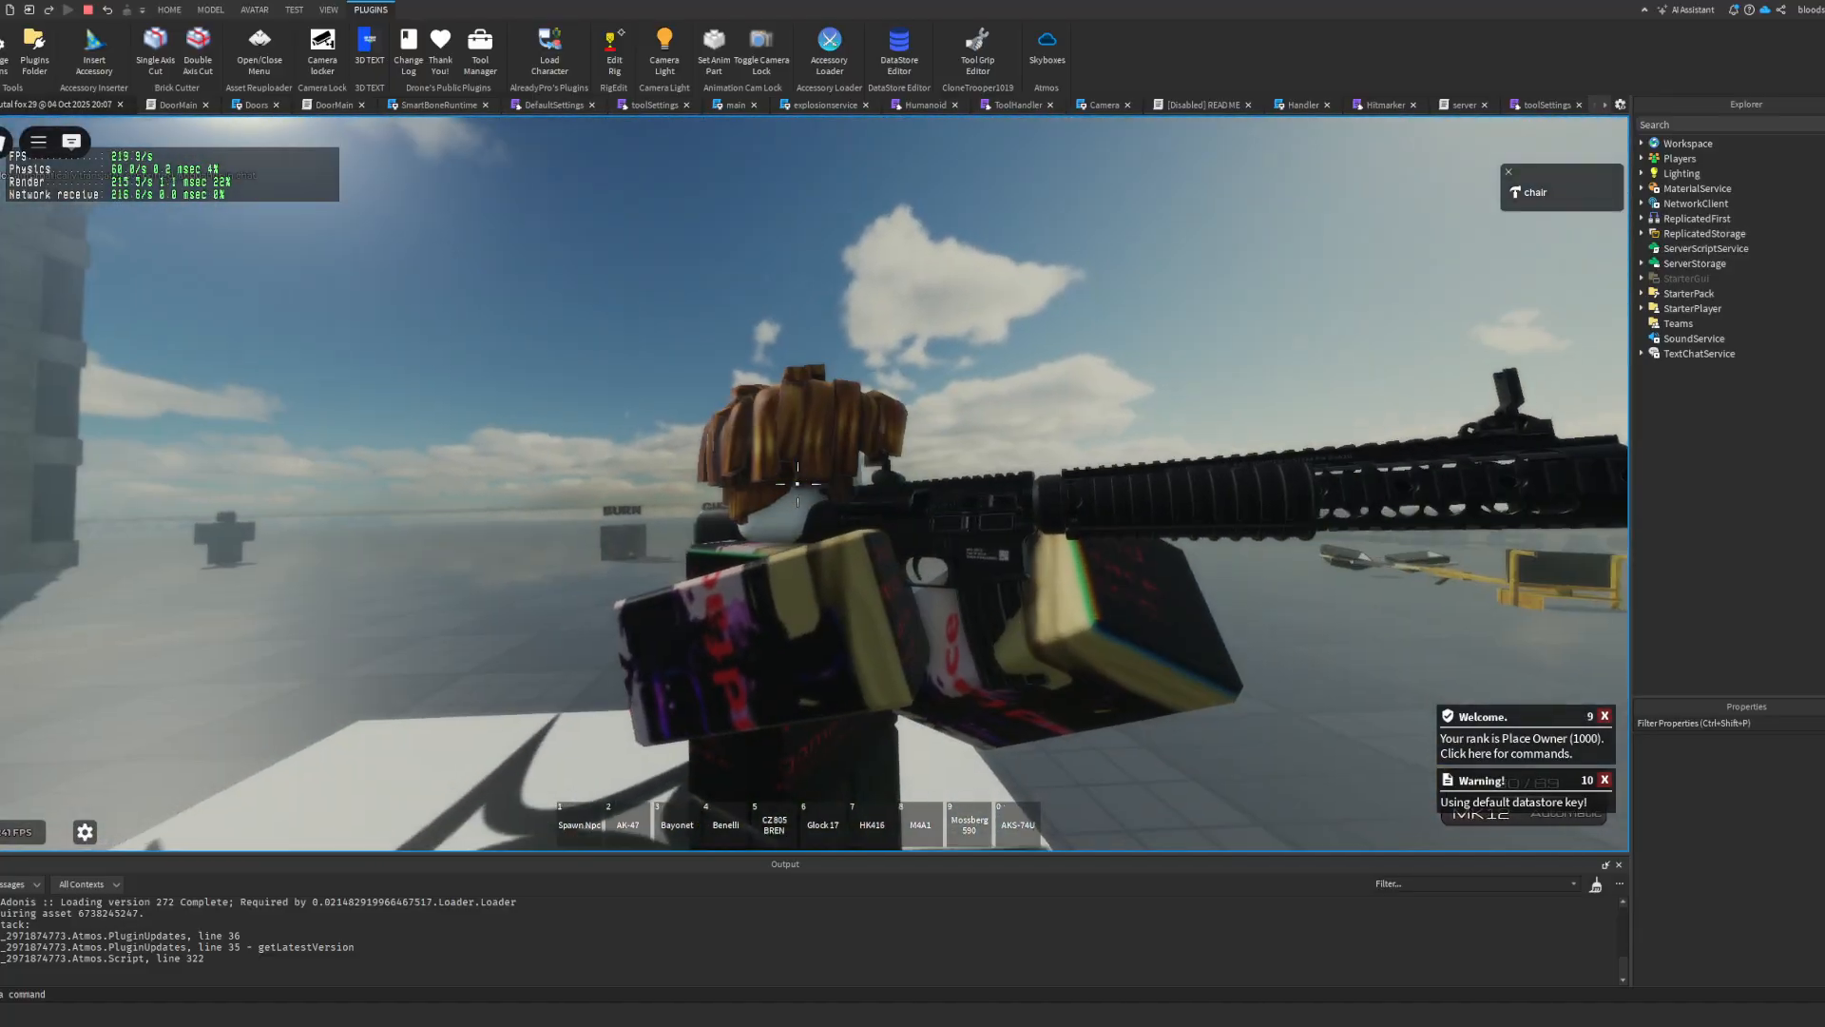
scroll(798, 484, "up", 1)
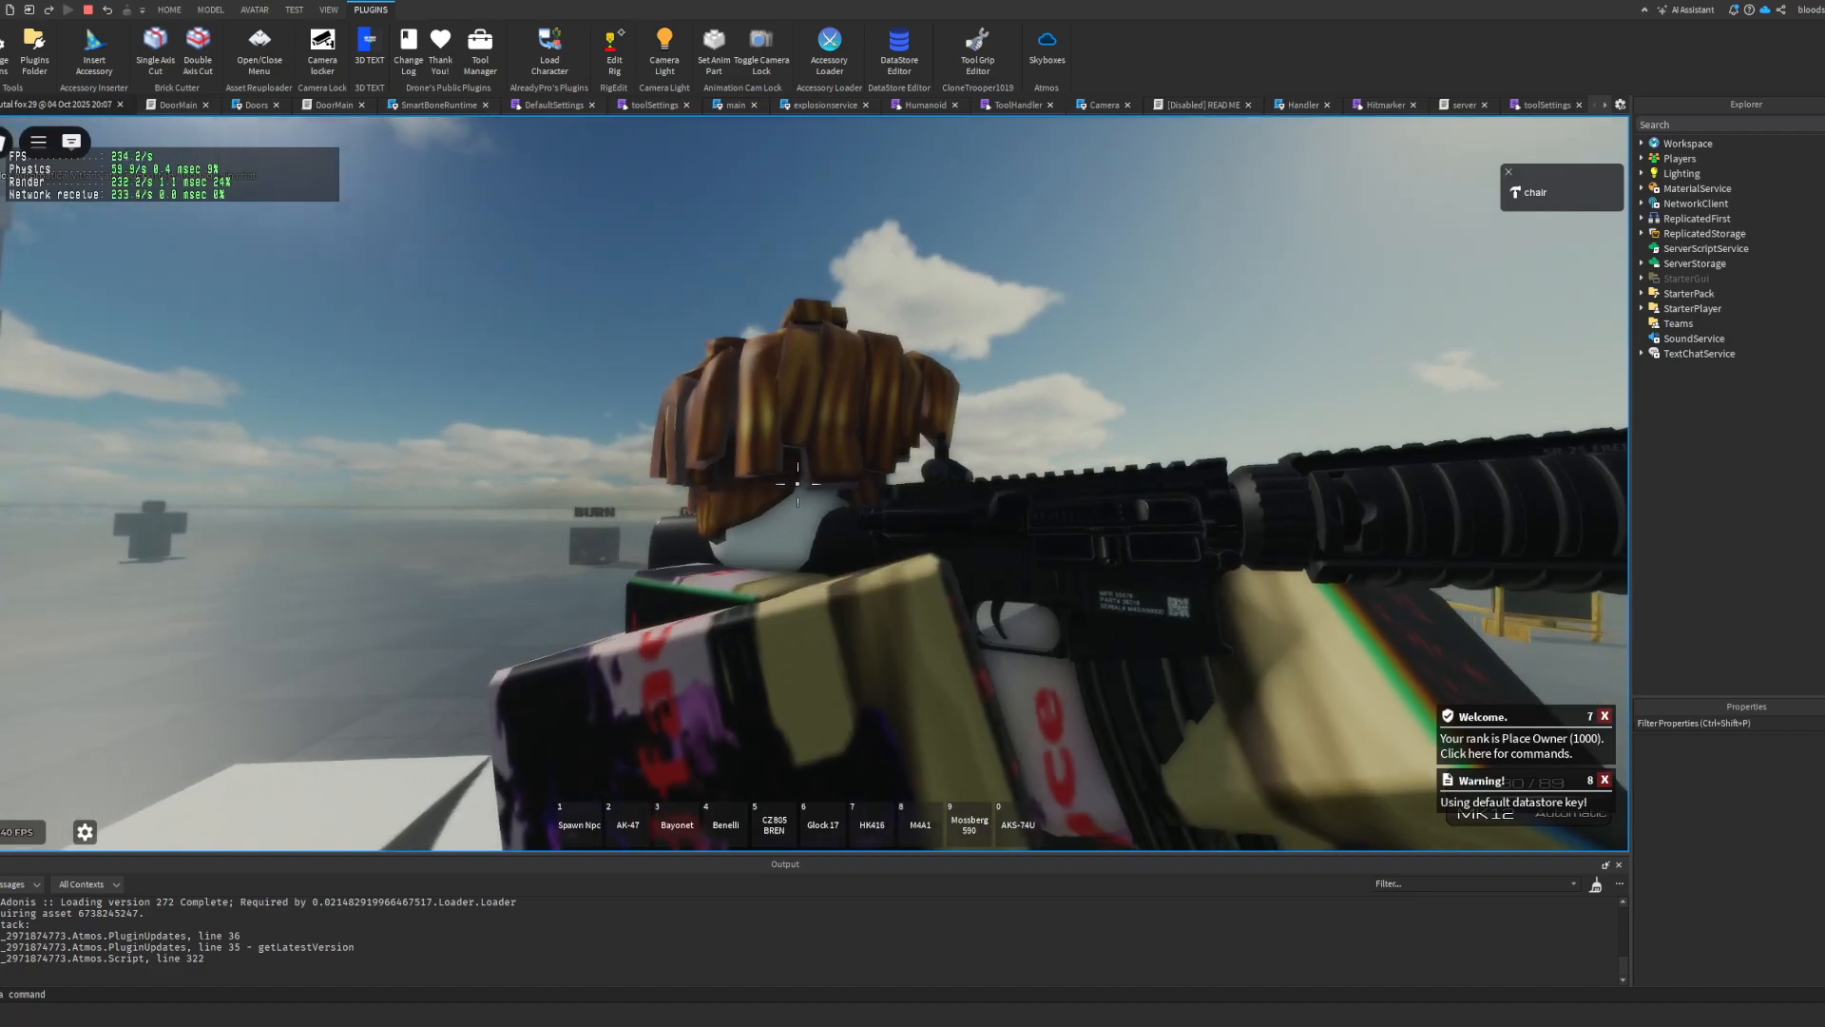
scroll(797, 484, "up", 3)
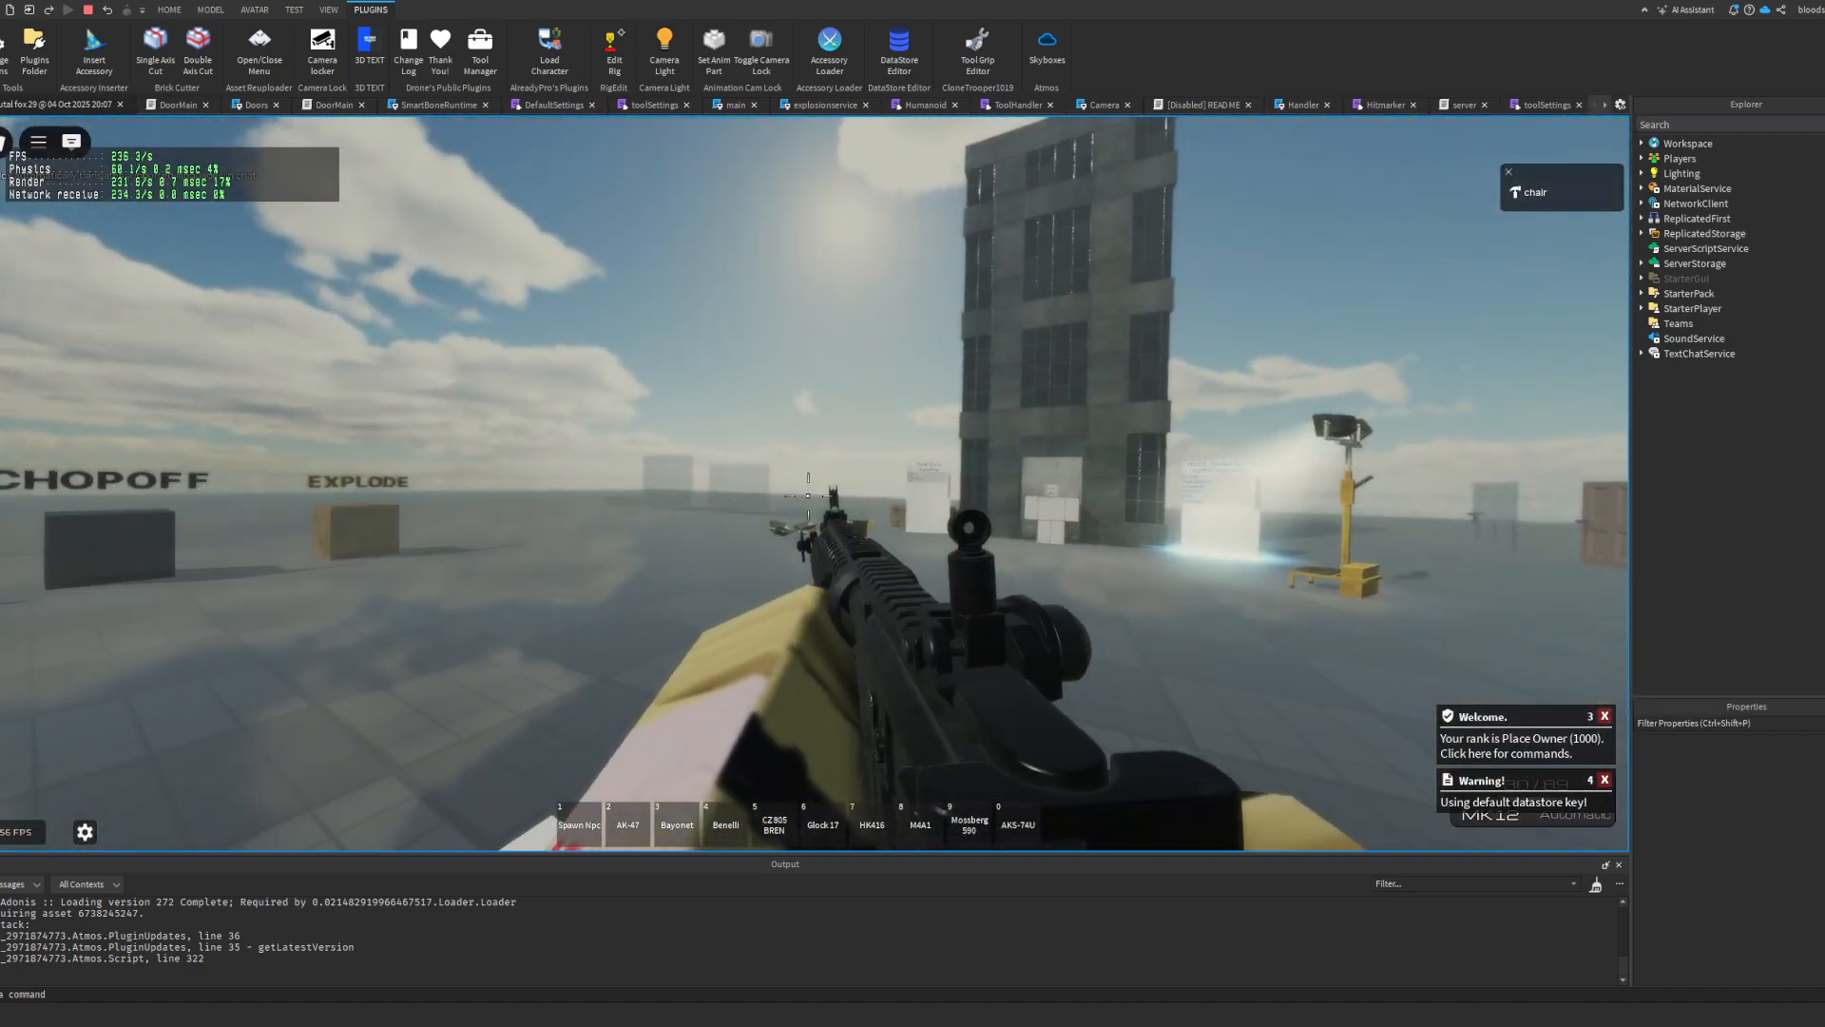
left_click(804, 485)
left_click_drag(804, 485, 834, 449)
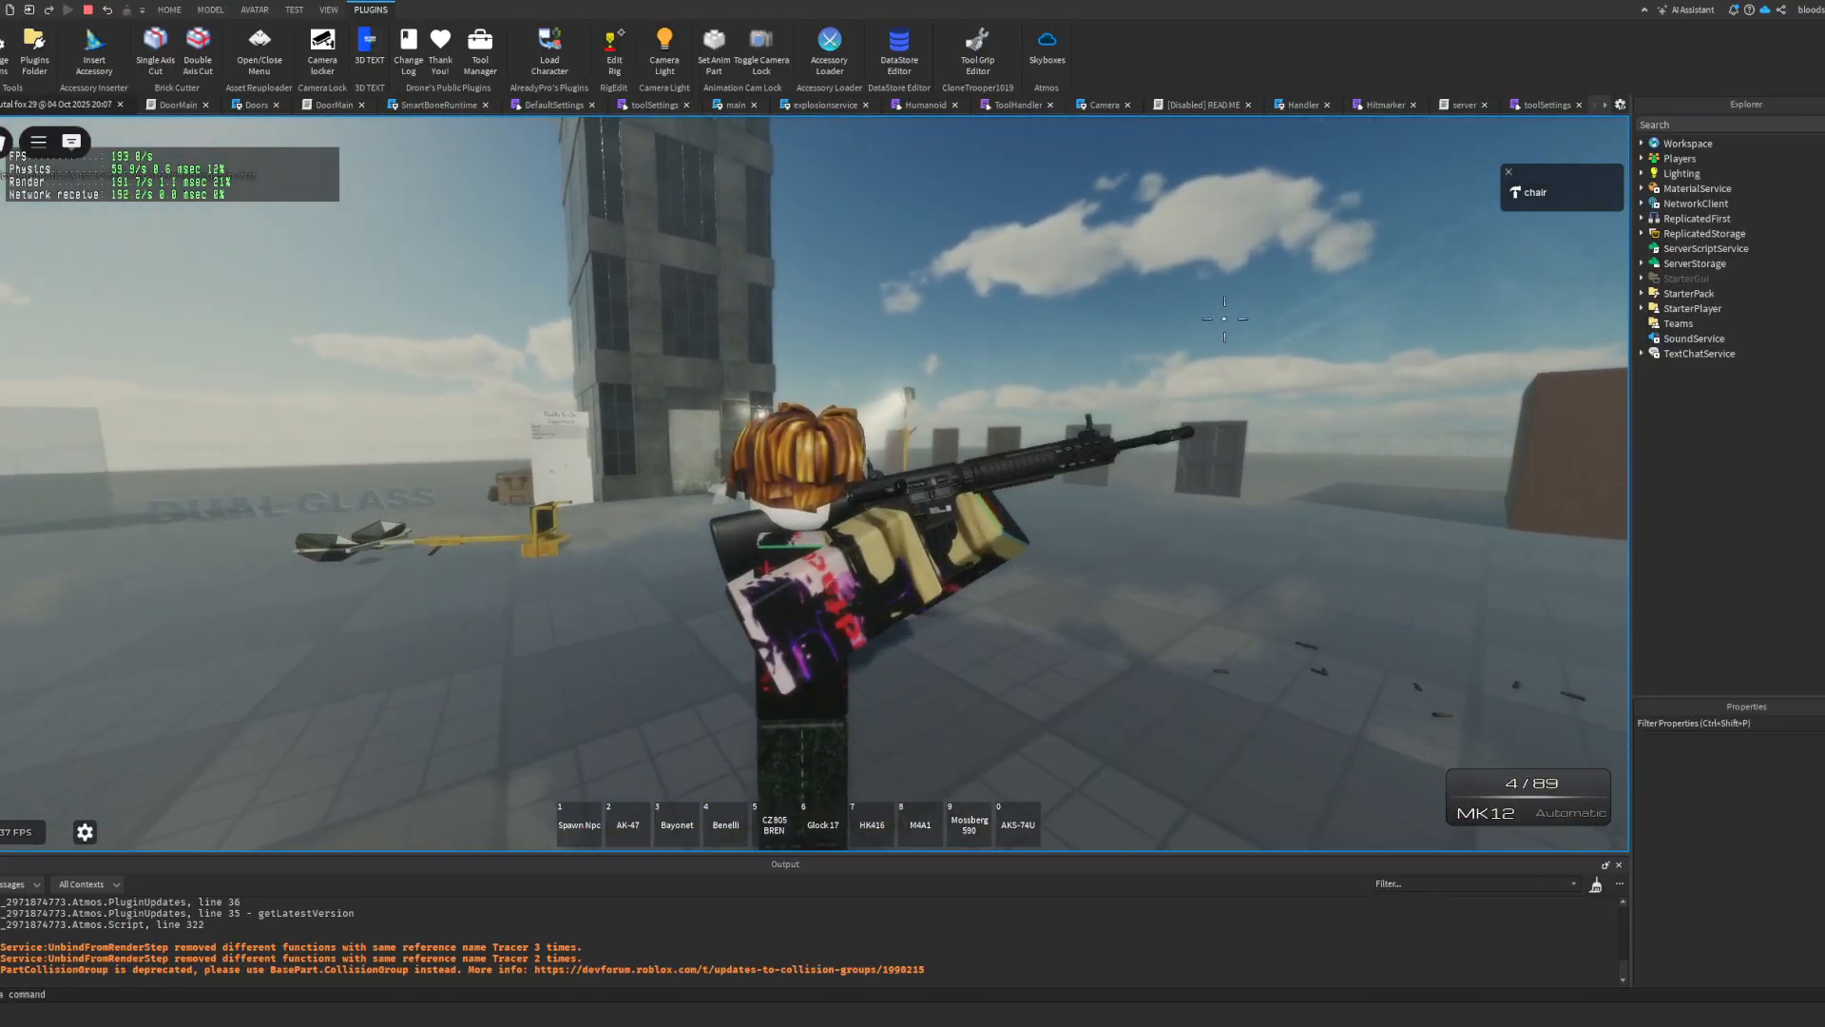
key("r")
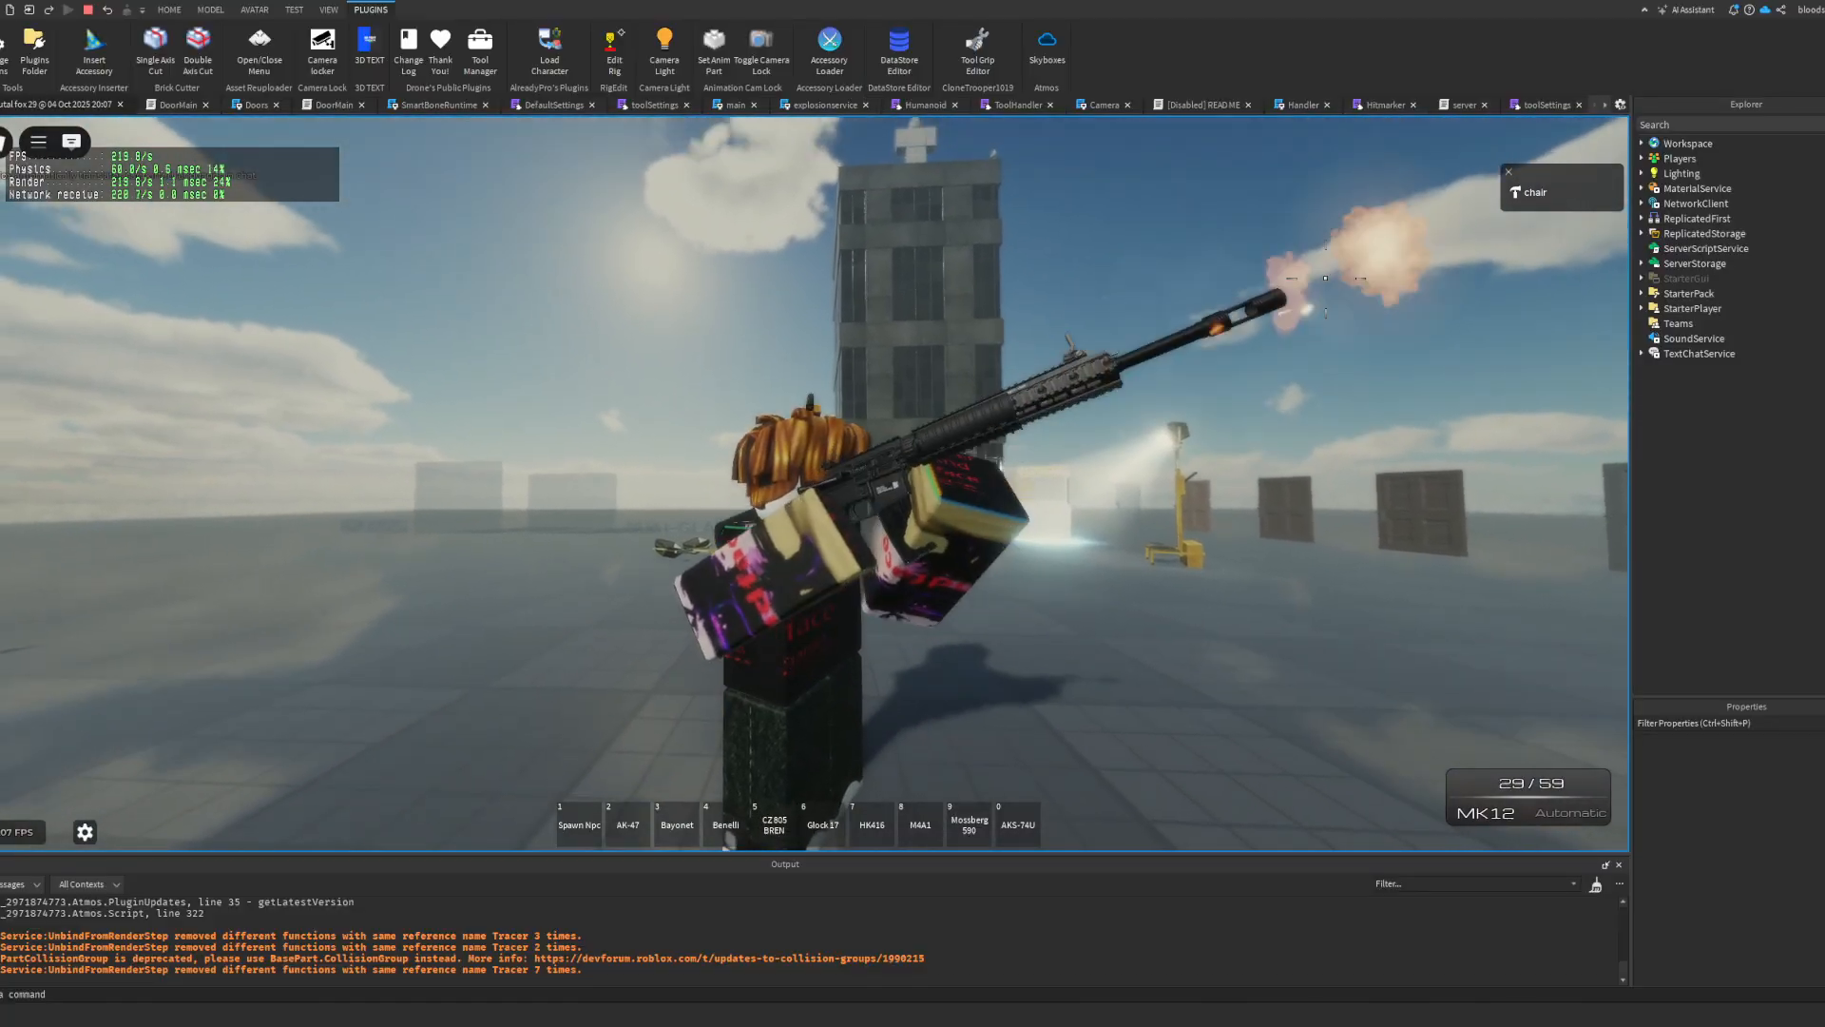
key("r")
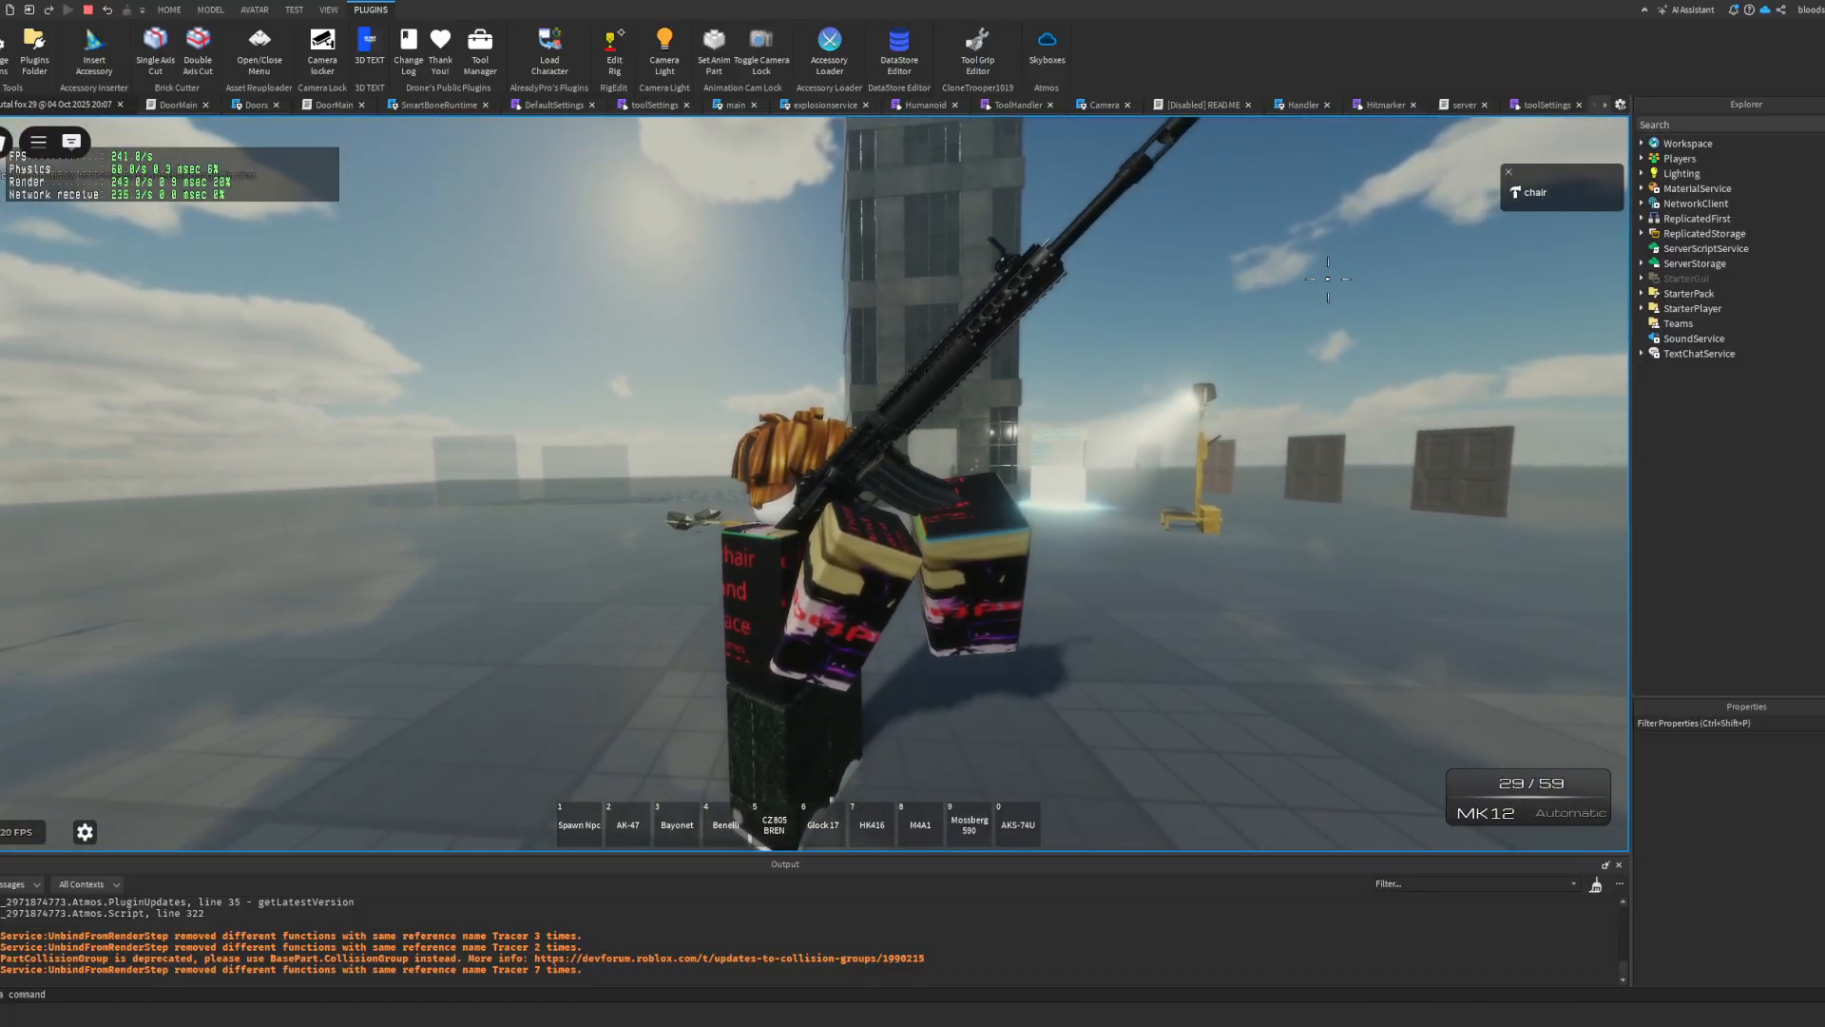
right_click_drag(943, 388, 943, 387)
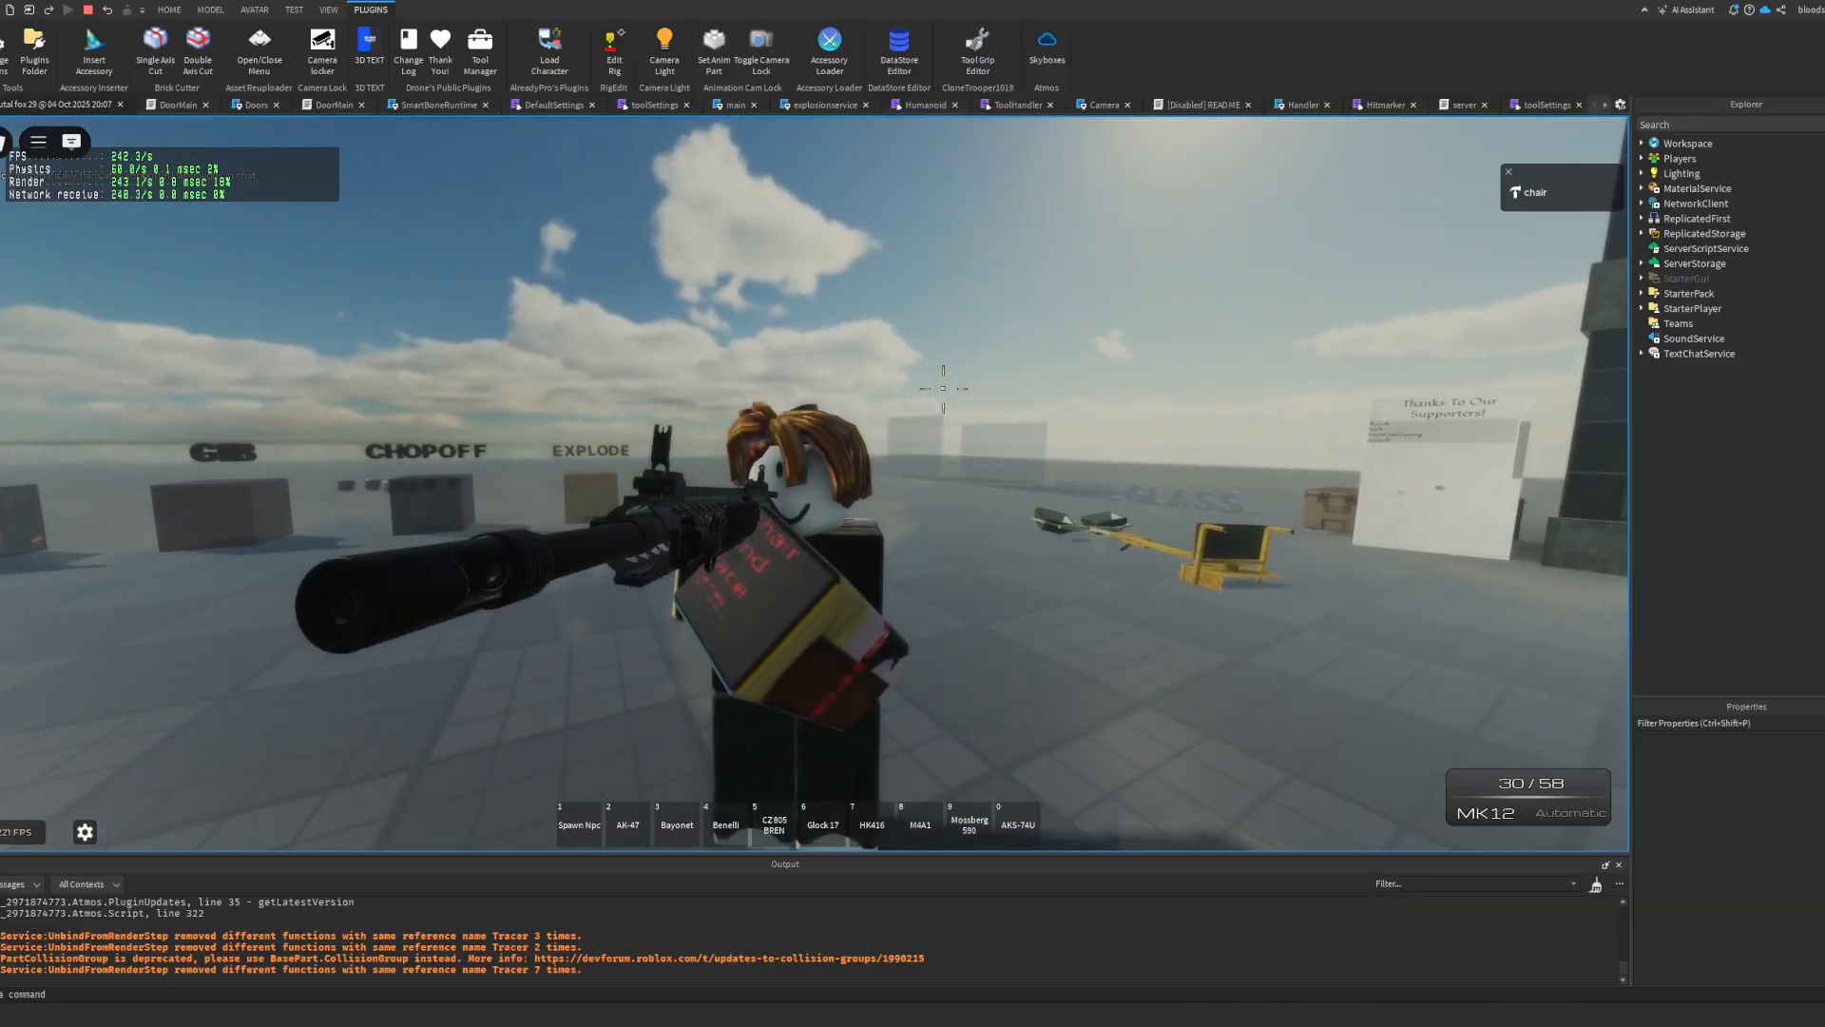
left_click_drag(936, 384, 713, 447)
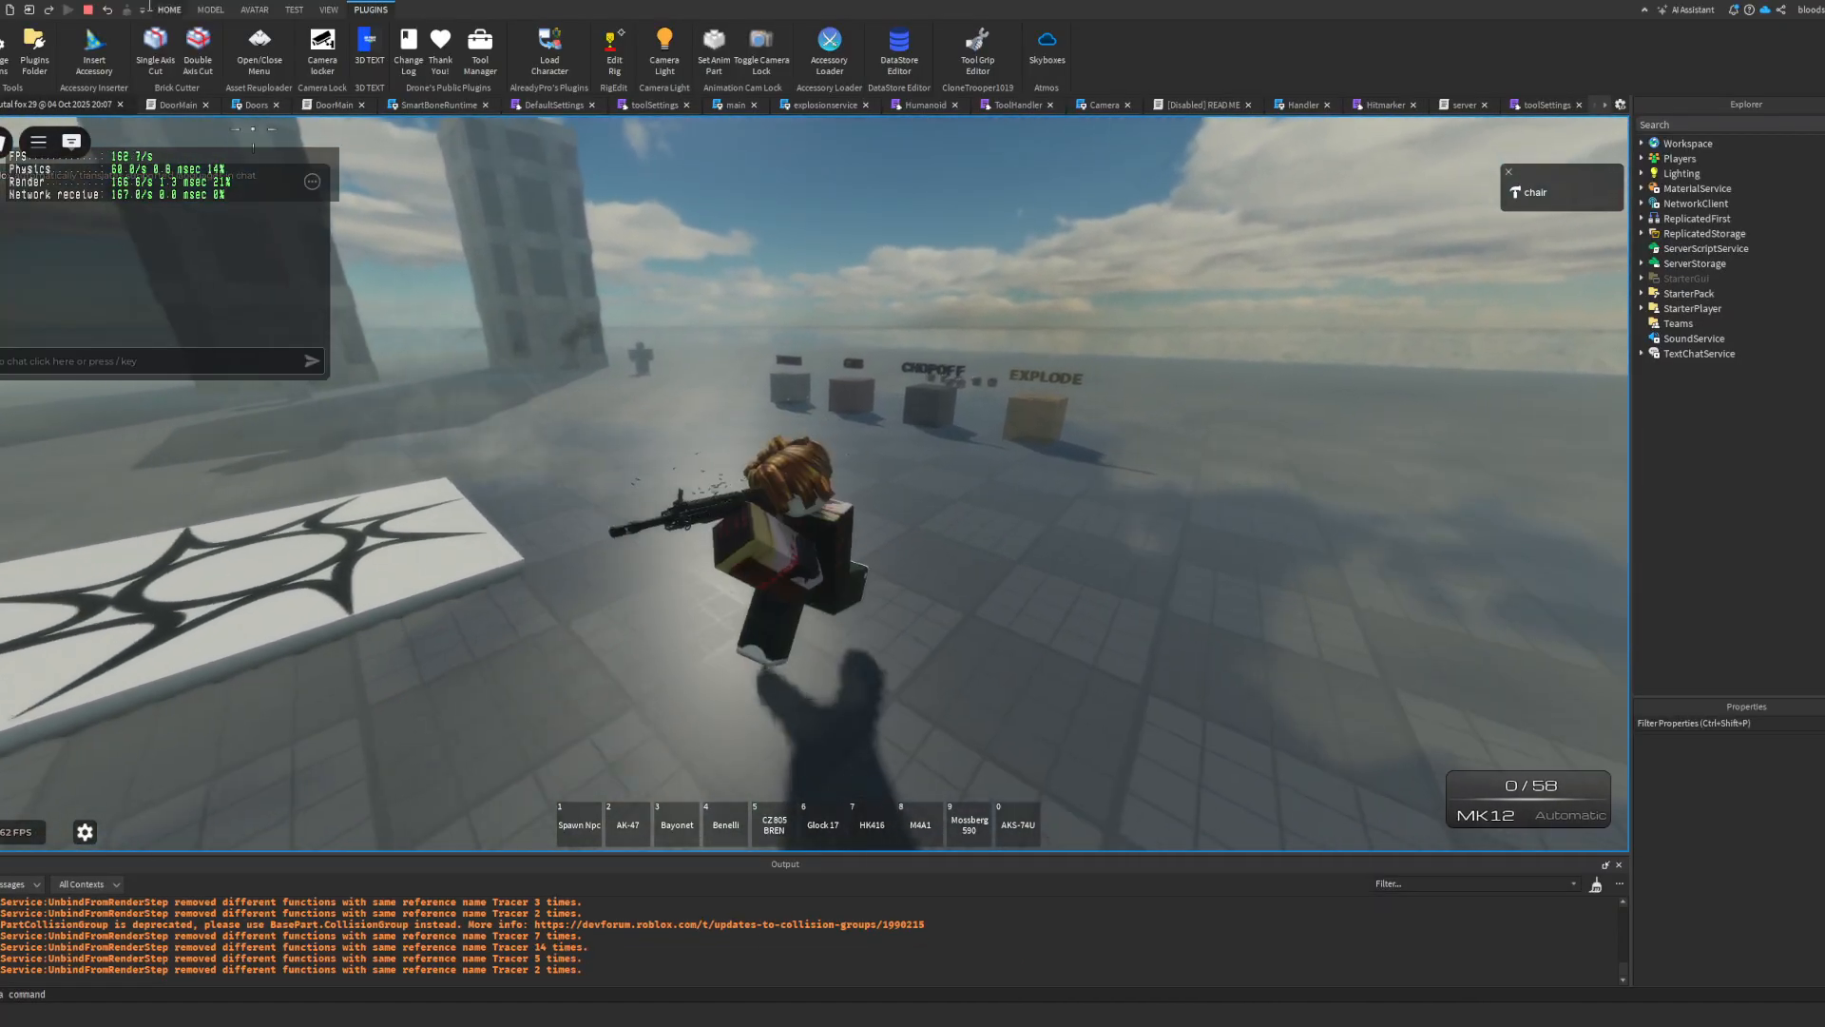
left_click(87, 9)
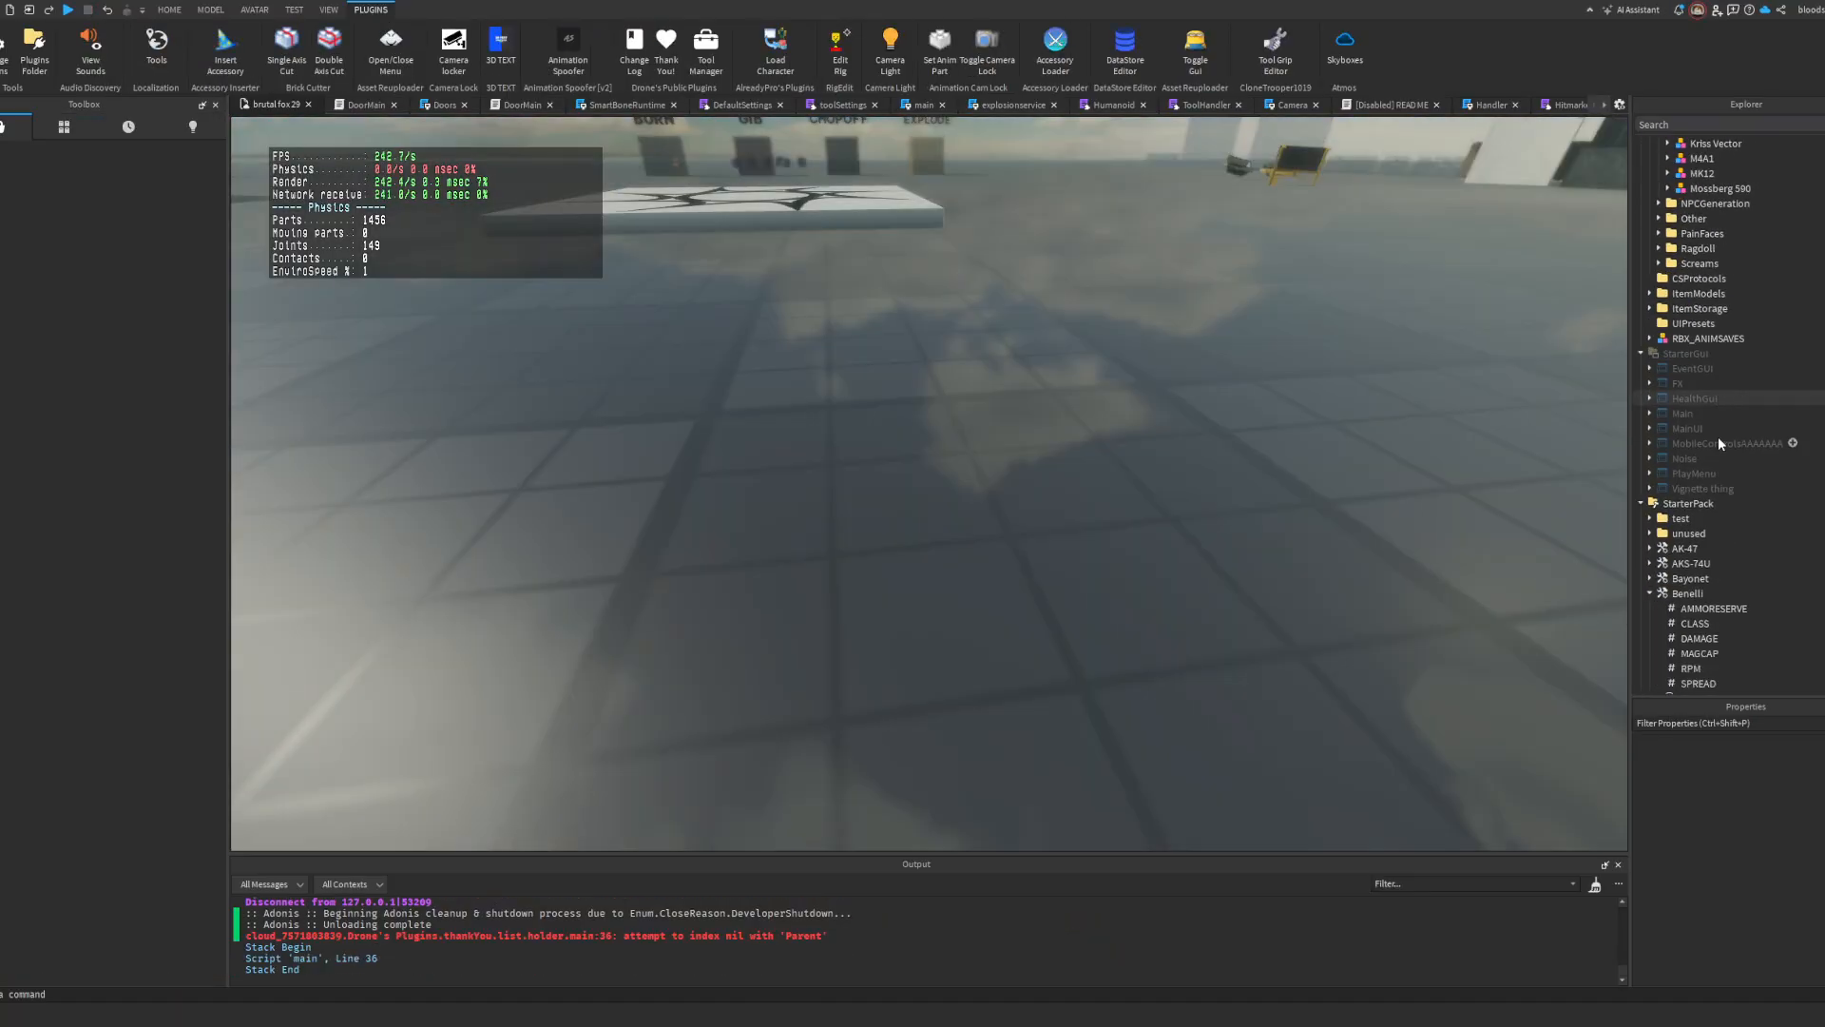
Step: Move the MK12 model from ItemModels into Workspace and expand its list of parts
scroll(1718, 436, "up", 2)
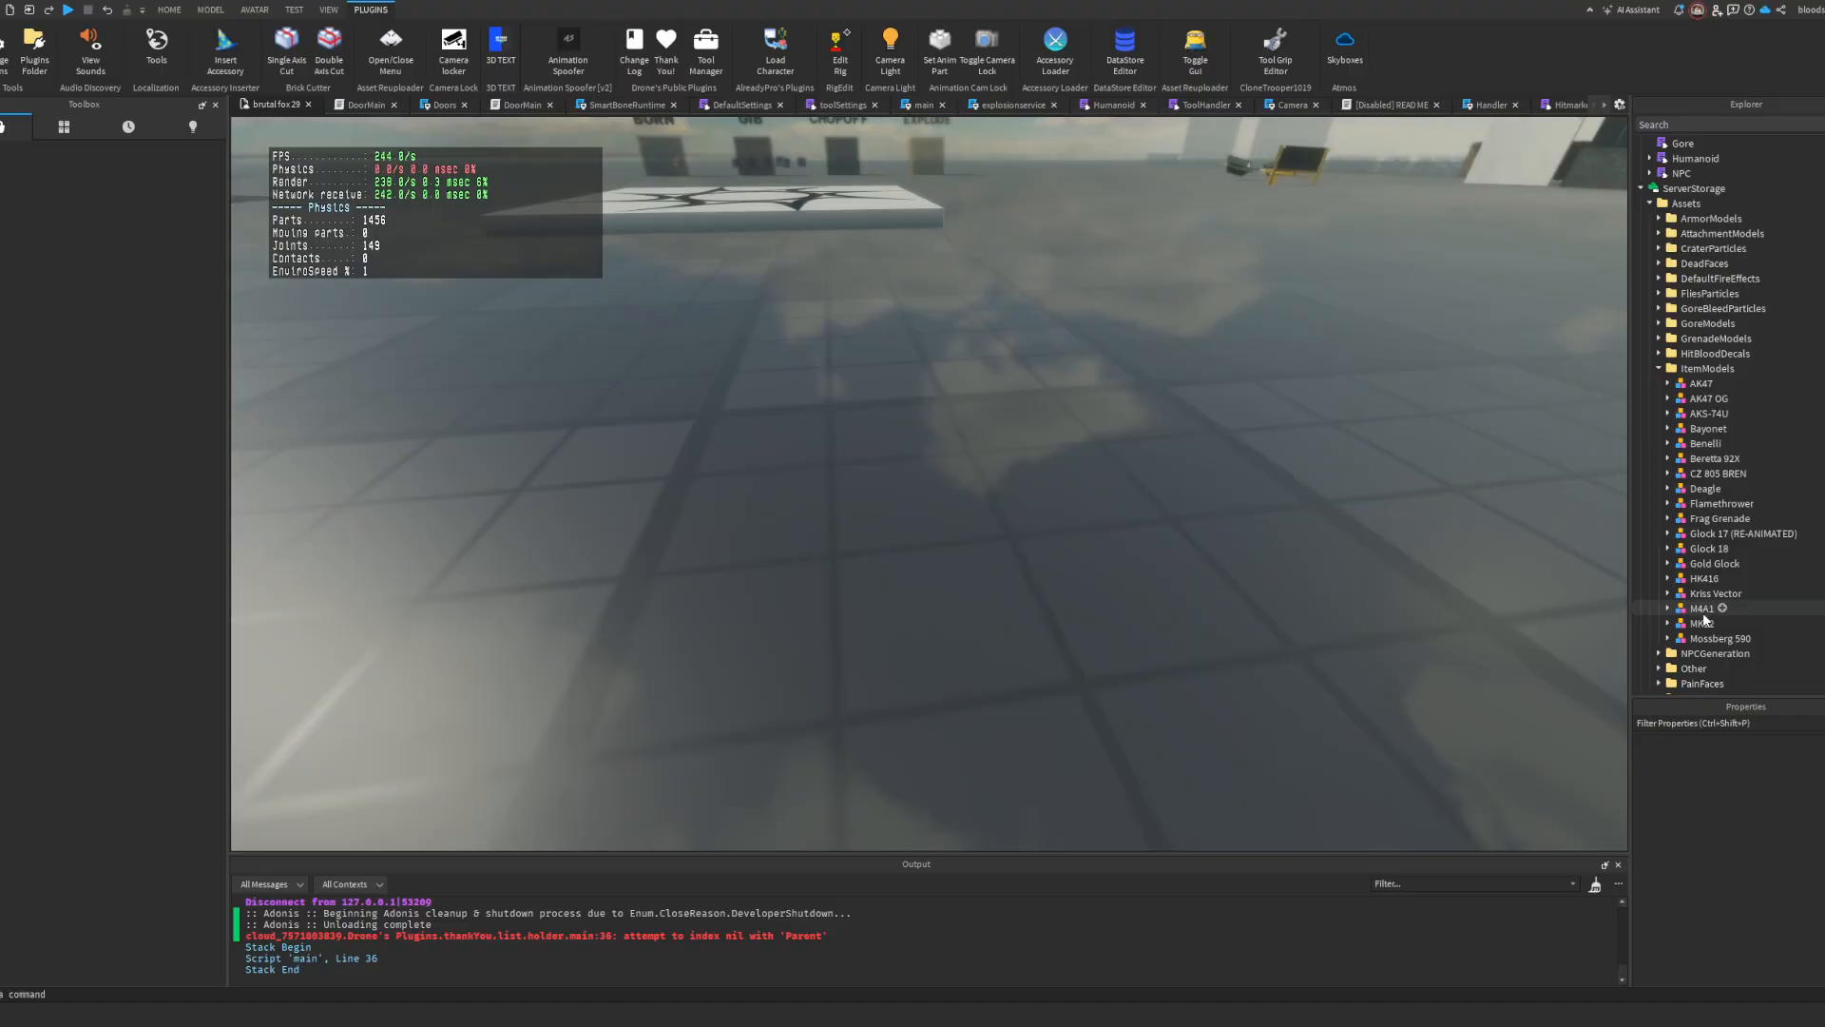
left_click_drag(1701, 622, 1663, 145)
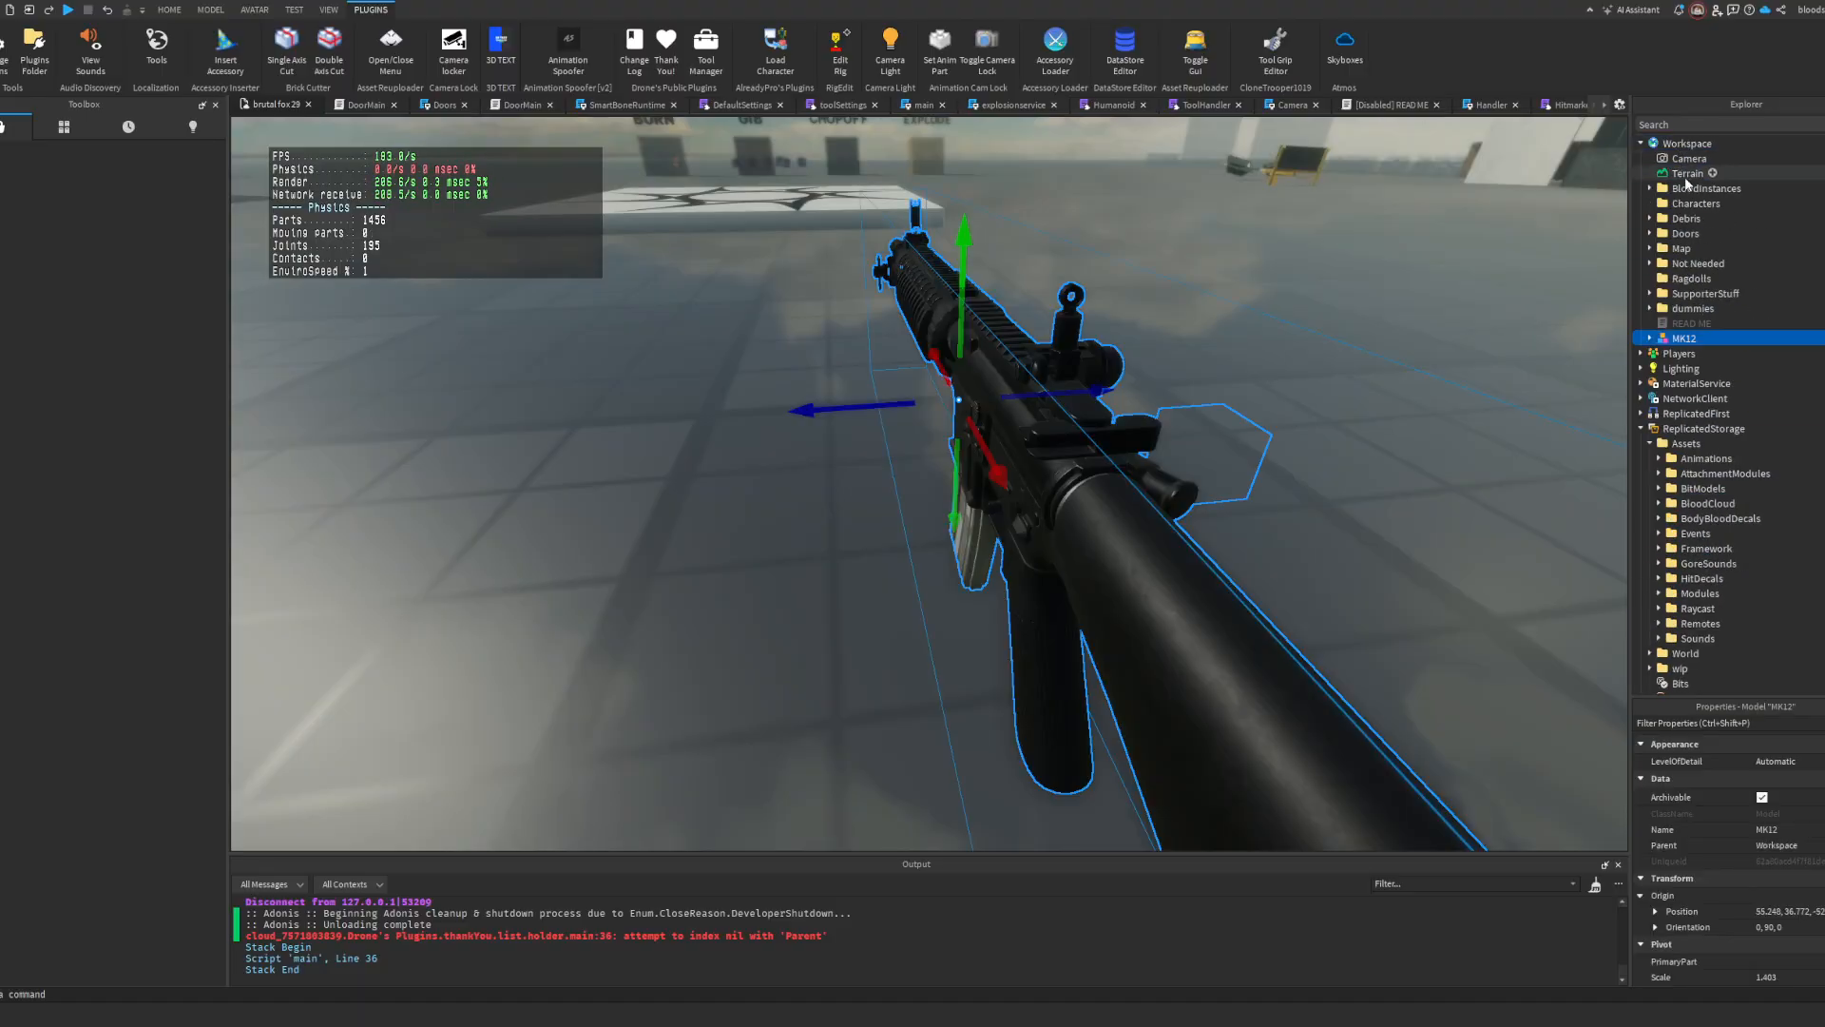
left_click(1647, 339)
Step: Adjust the height of the MK12's AimPoint to line it up with the iron sights
scroll(1724, 454, "down", 5)
left_click(1702, 443)
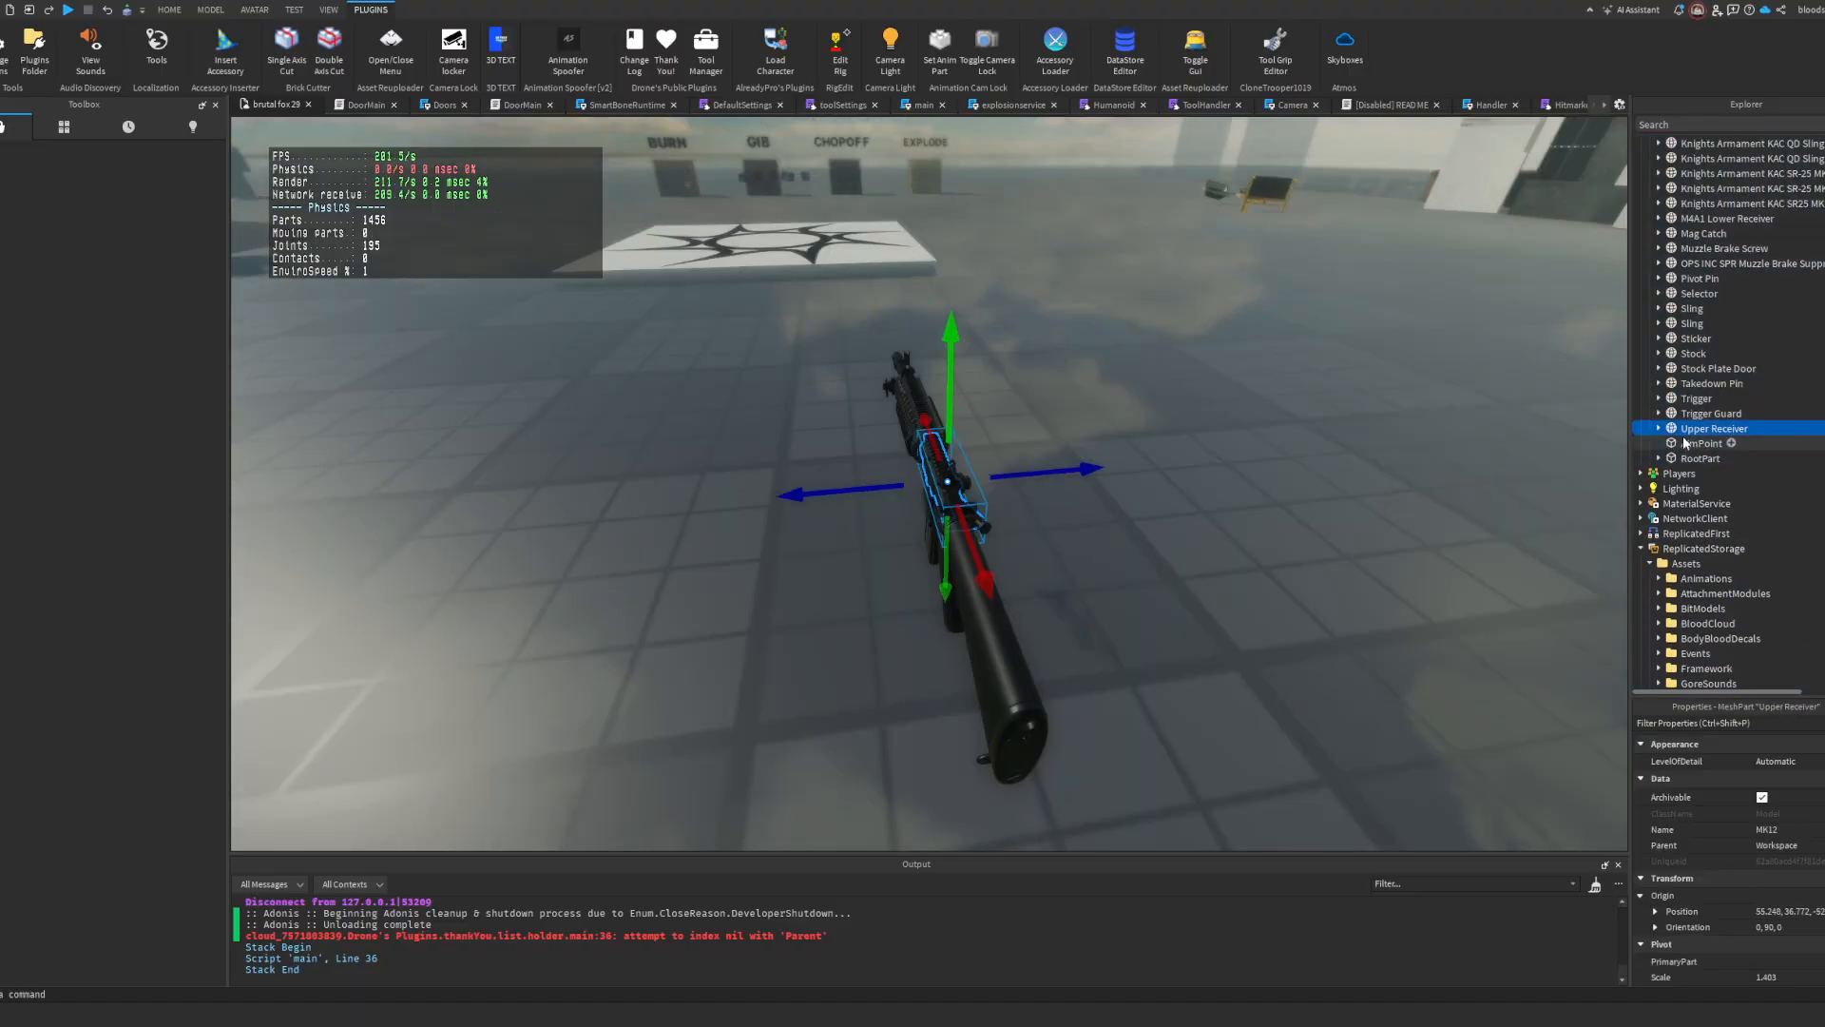
key("f")
right_click_drag(1233, 465, 899, 406)
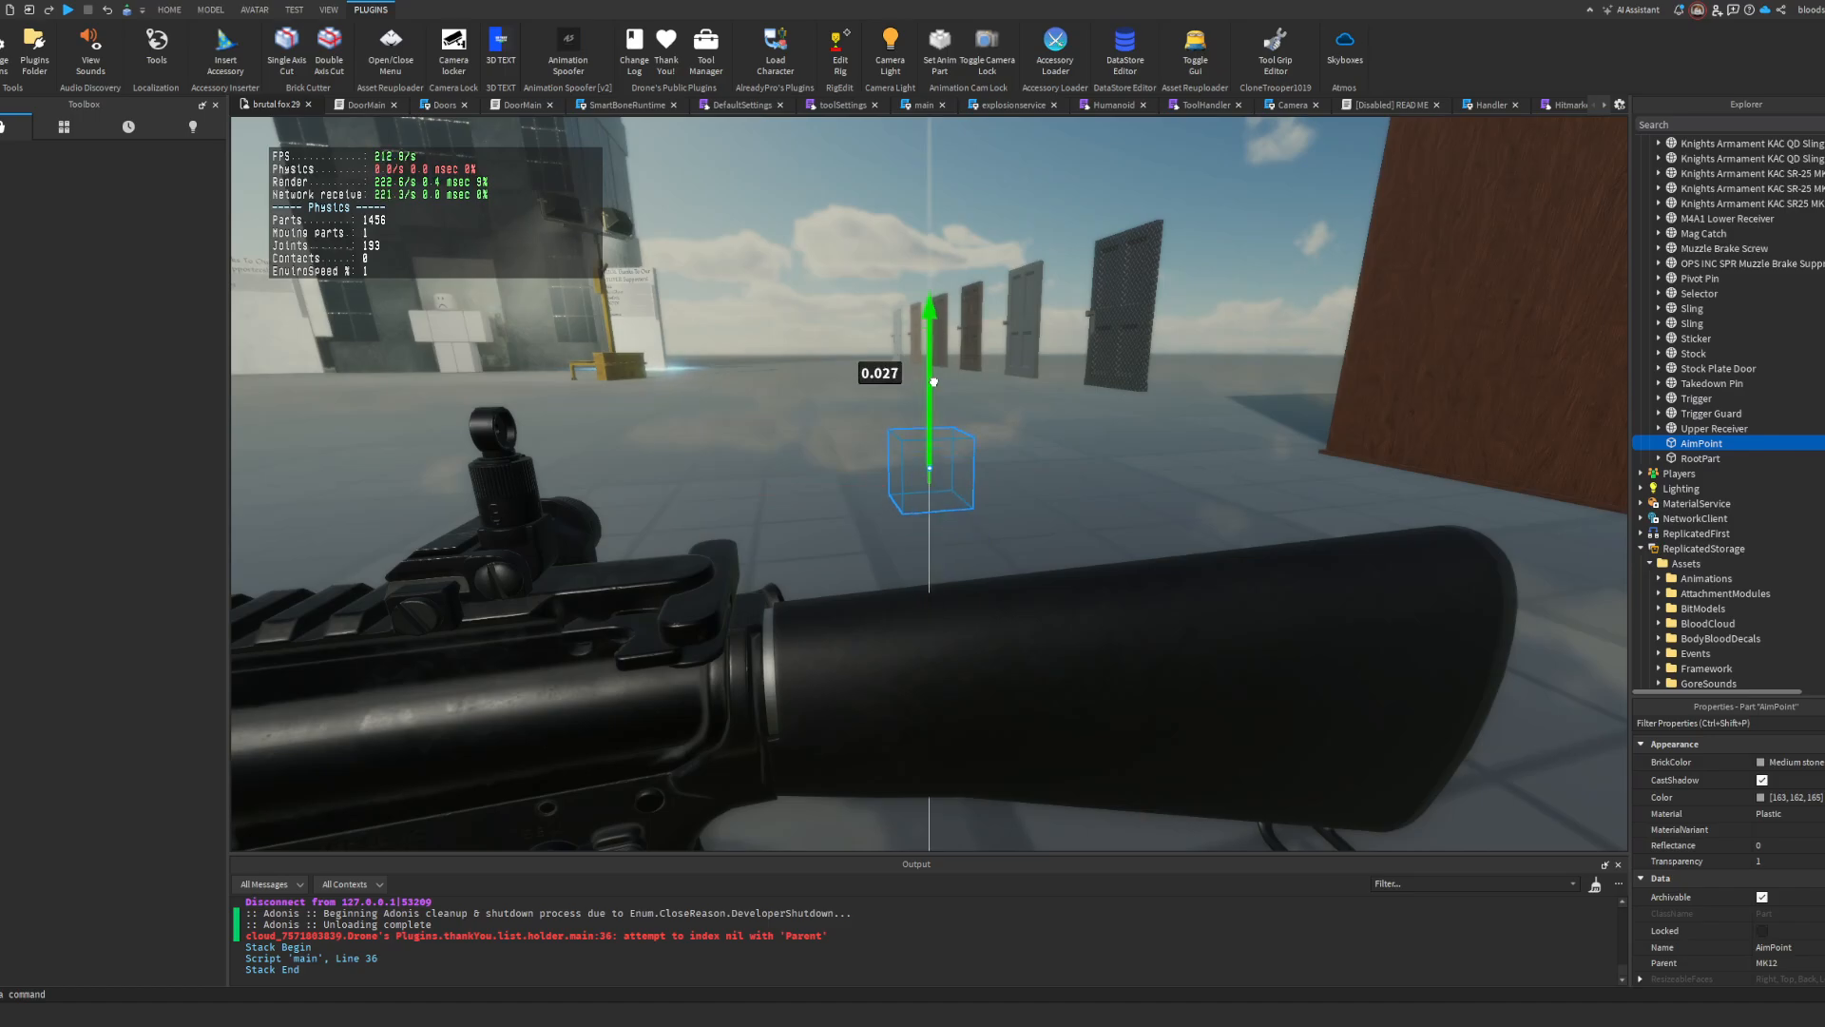
left_click_drag(934, 382, 933, 323)
right_click_drag(936, 309, 996, 309)
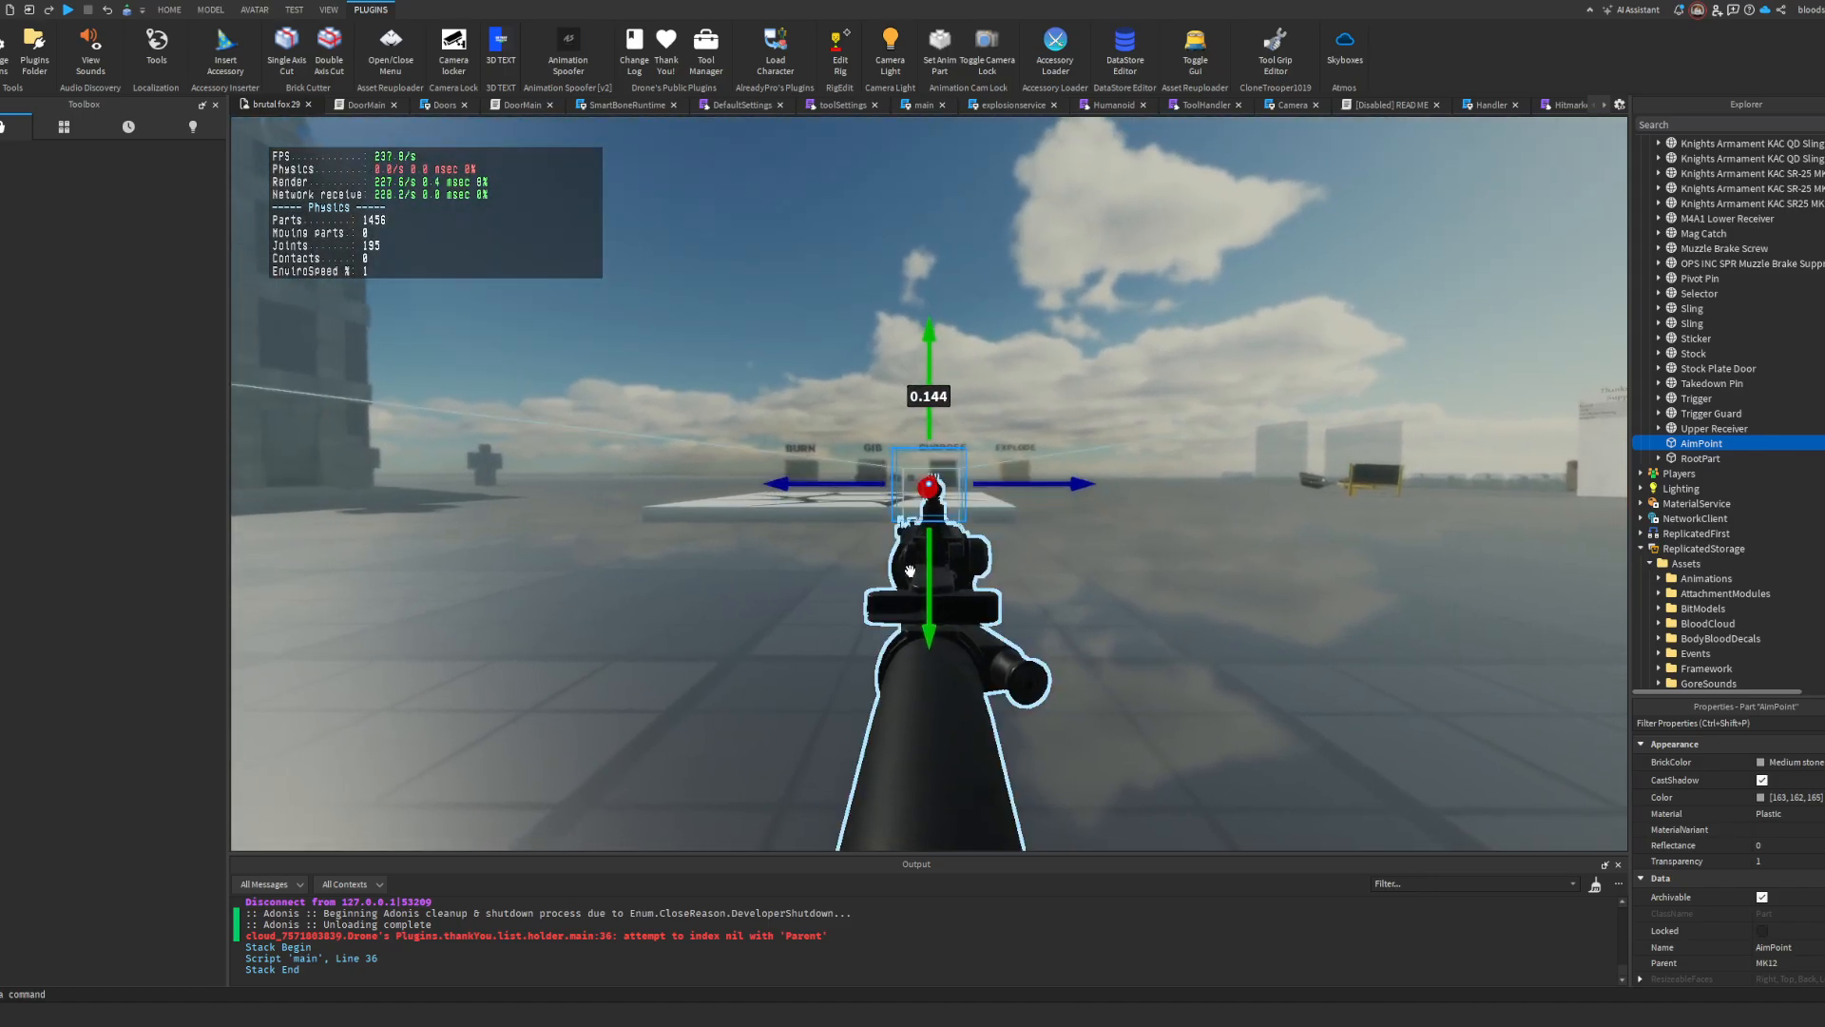
left_click_drag(928, 571, 927, 570)
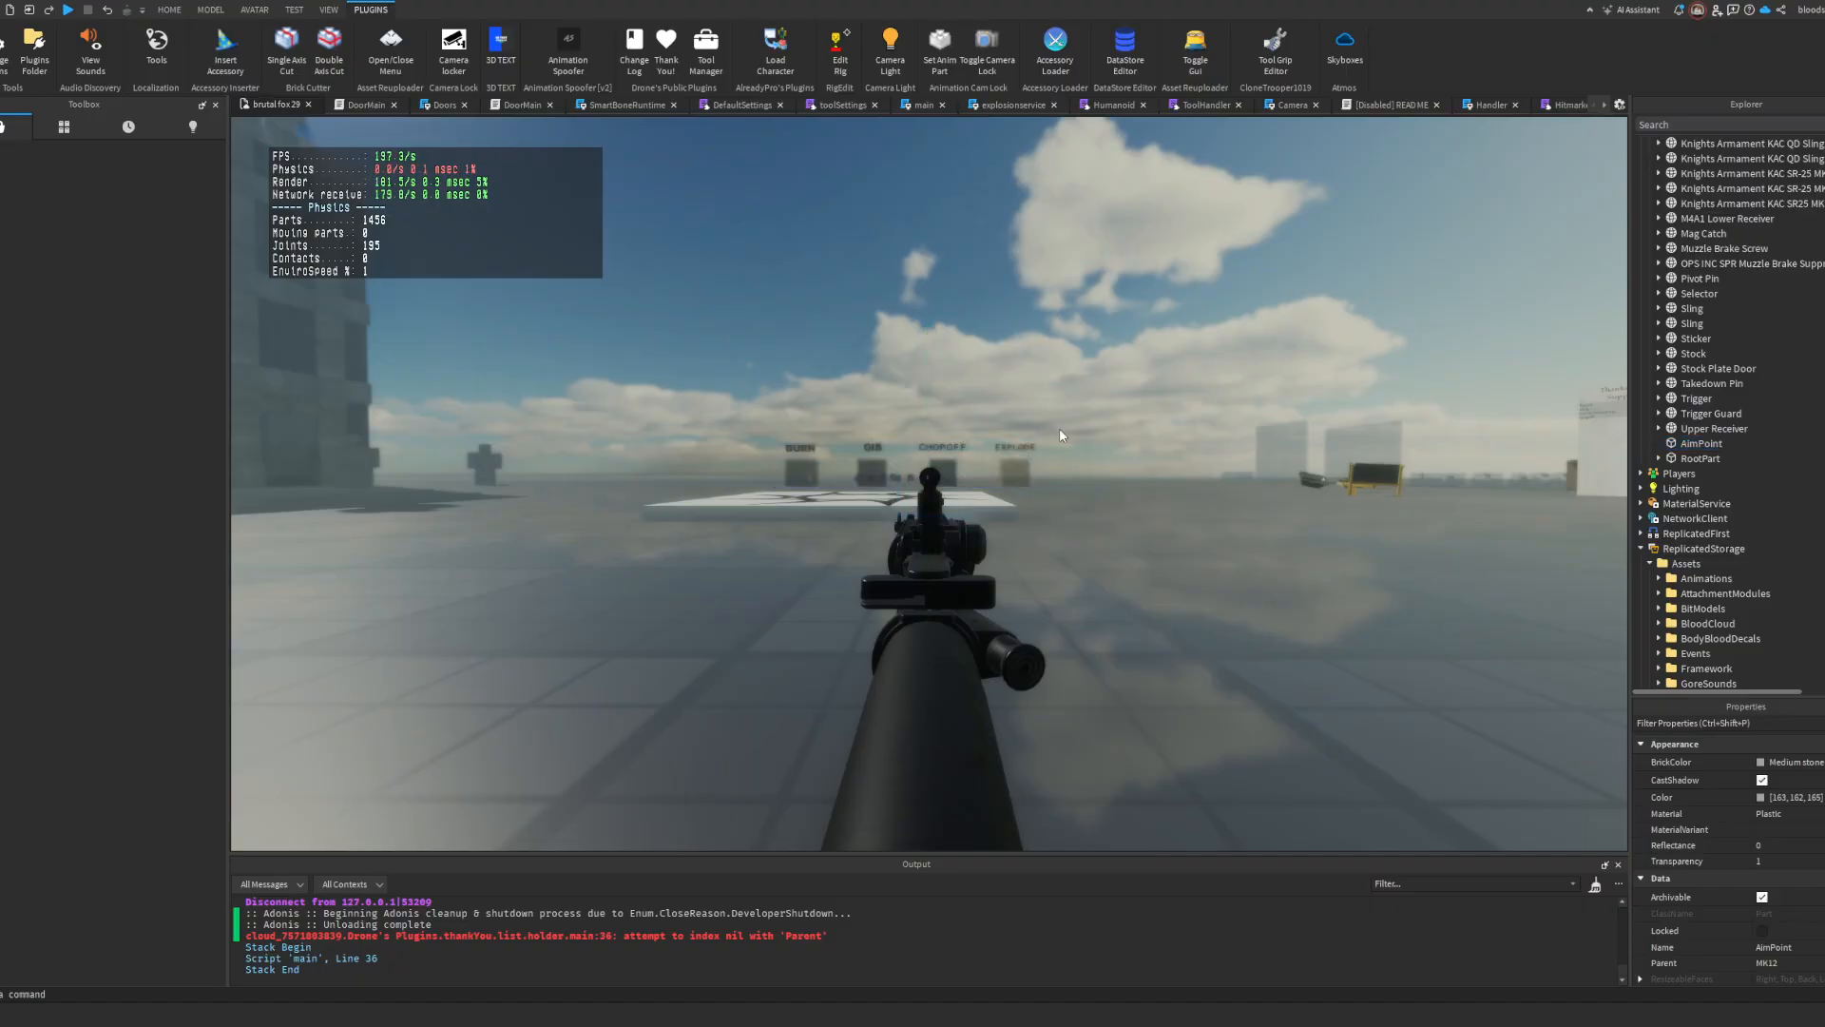
right_click_drag(1059, 429, 1062, 427)
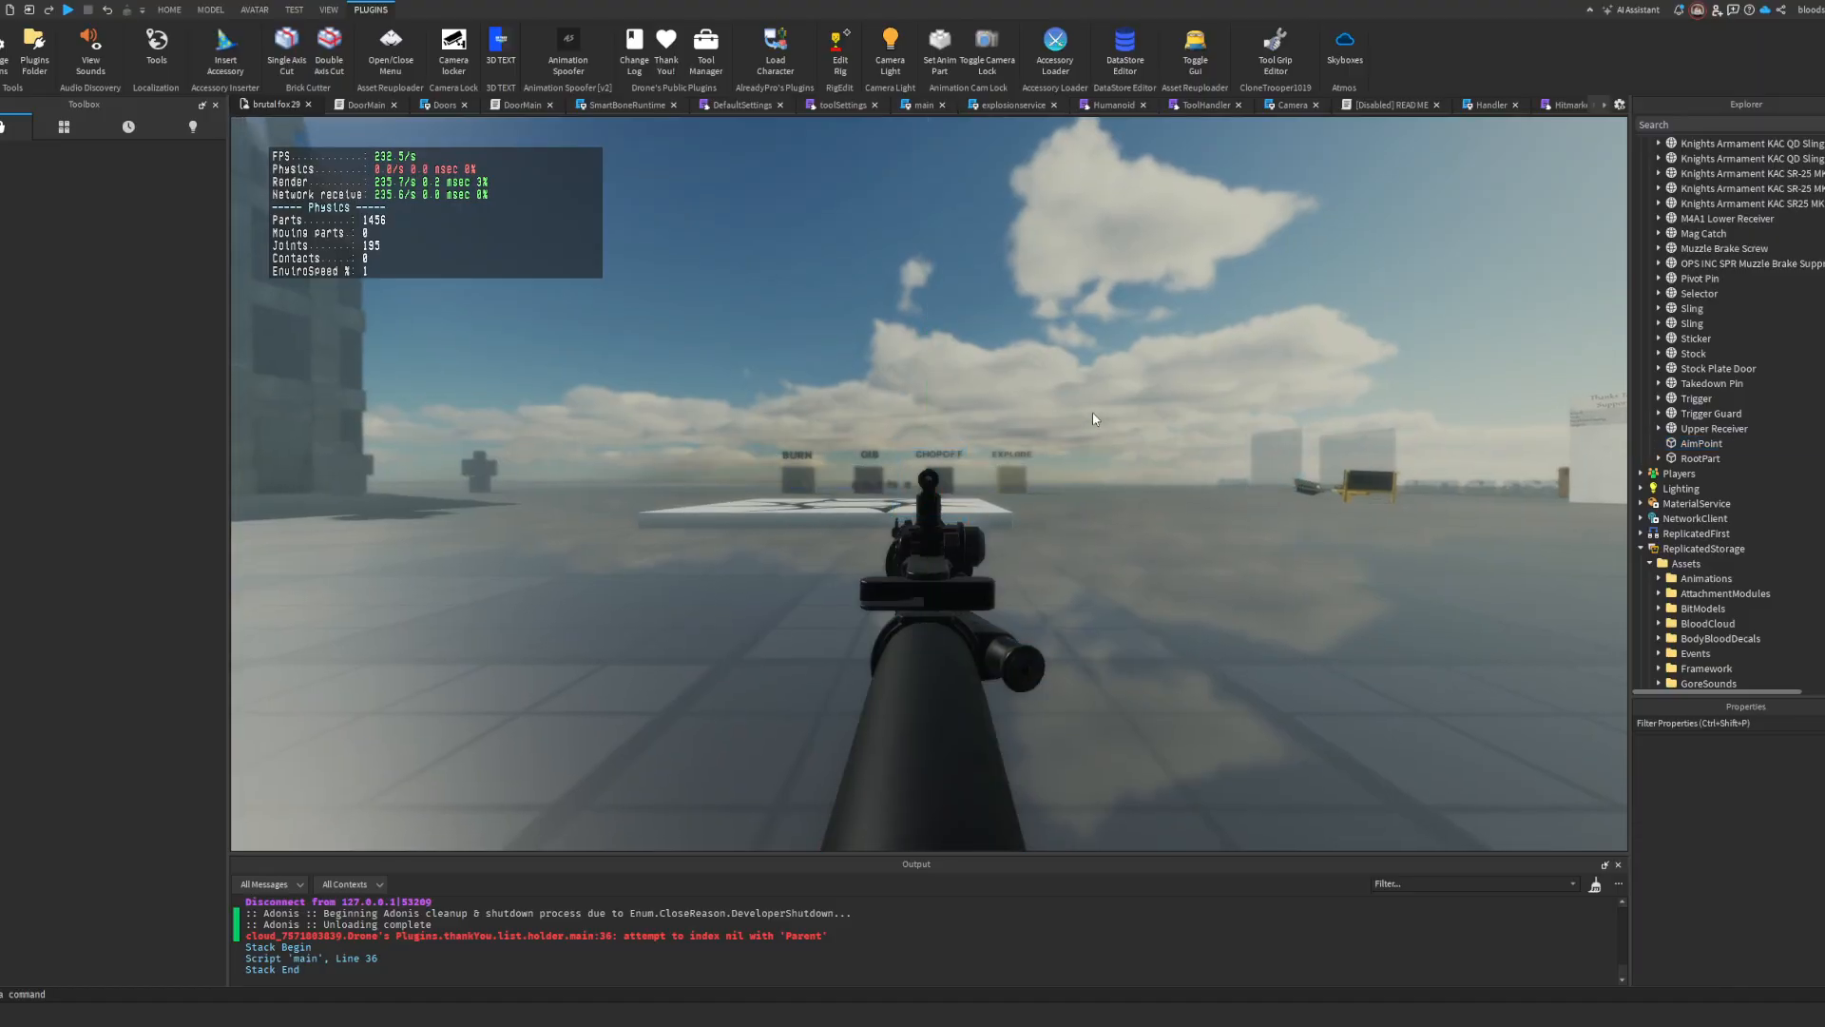
Step: Nudge the MK12's AimPoint slightly along the rifle's length toward the muzzle
key("a")
right_click_drag(1092, 412, 1092, 413)
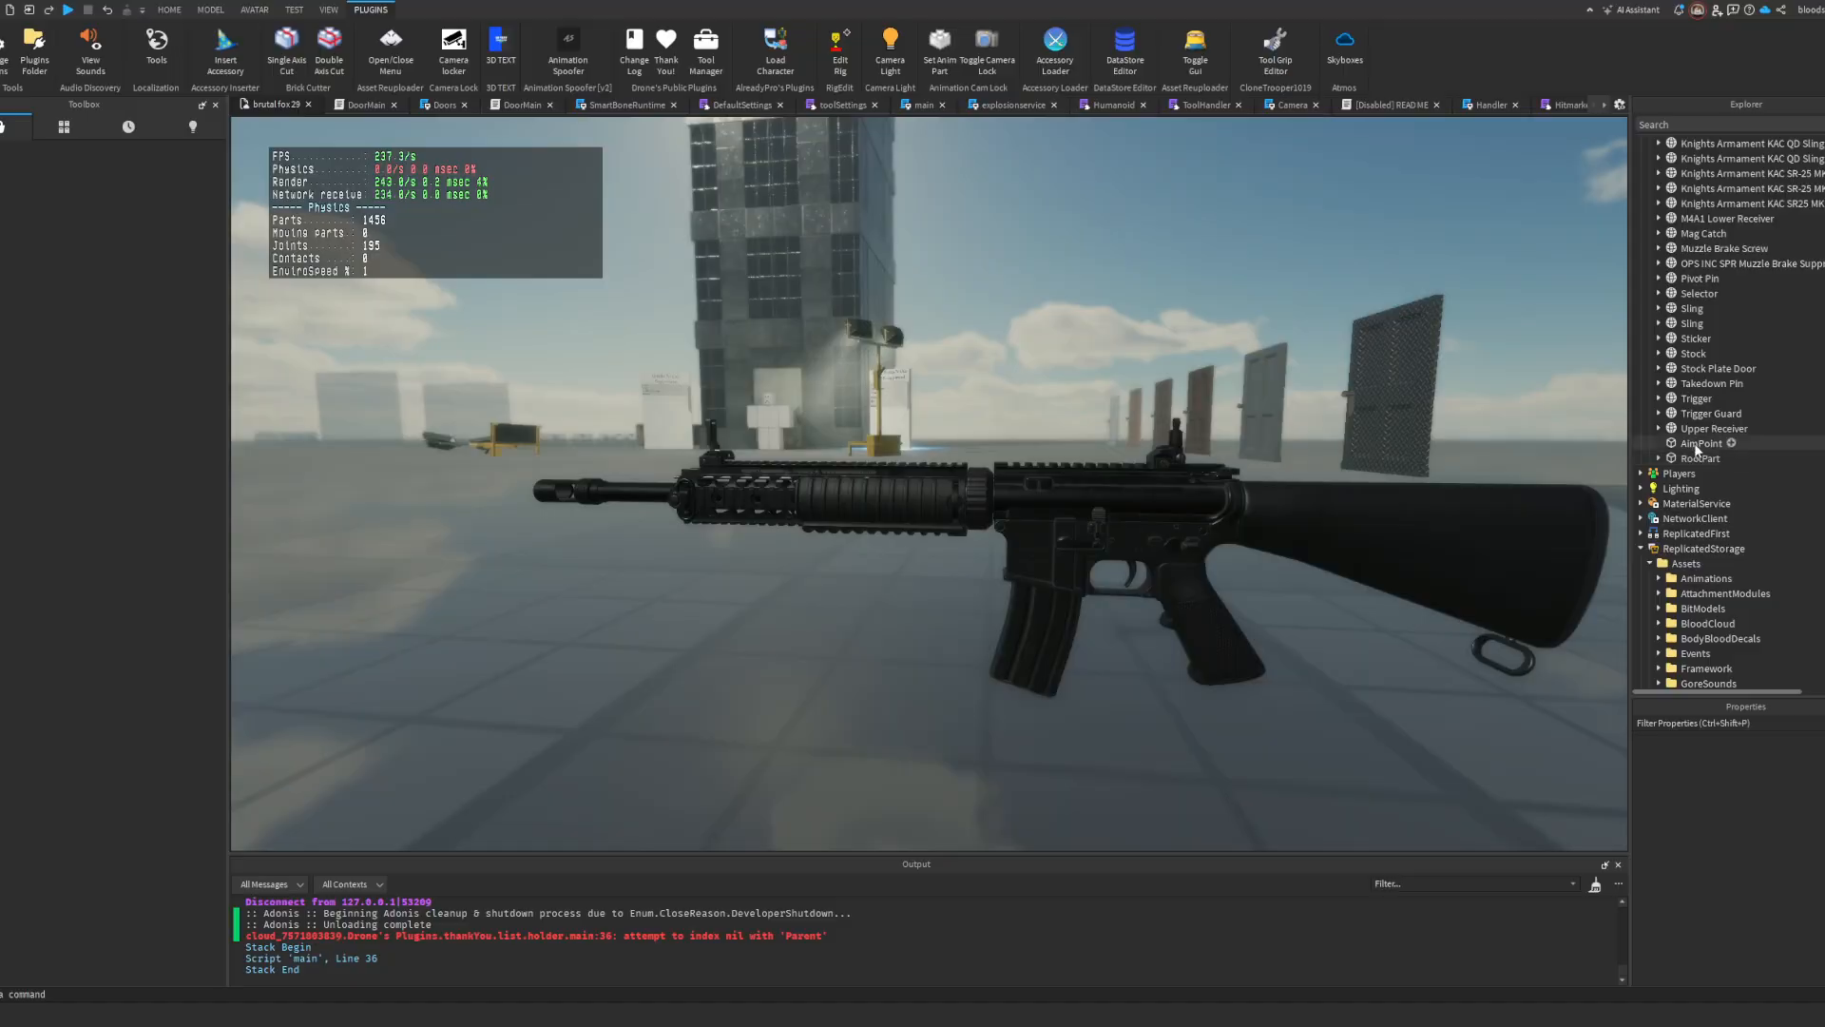
right_click_drag(1473, 423, 1411, 428)
key("d")
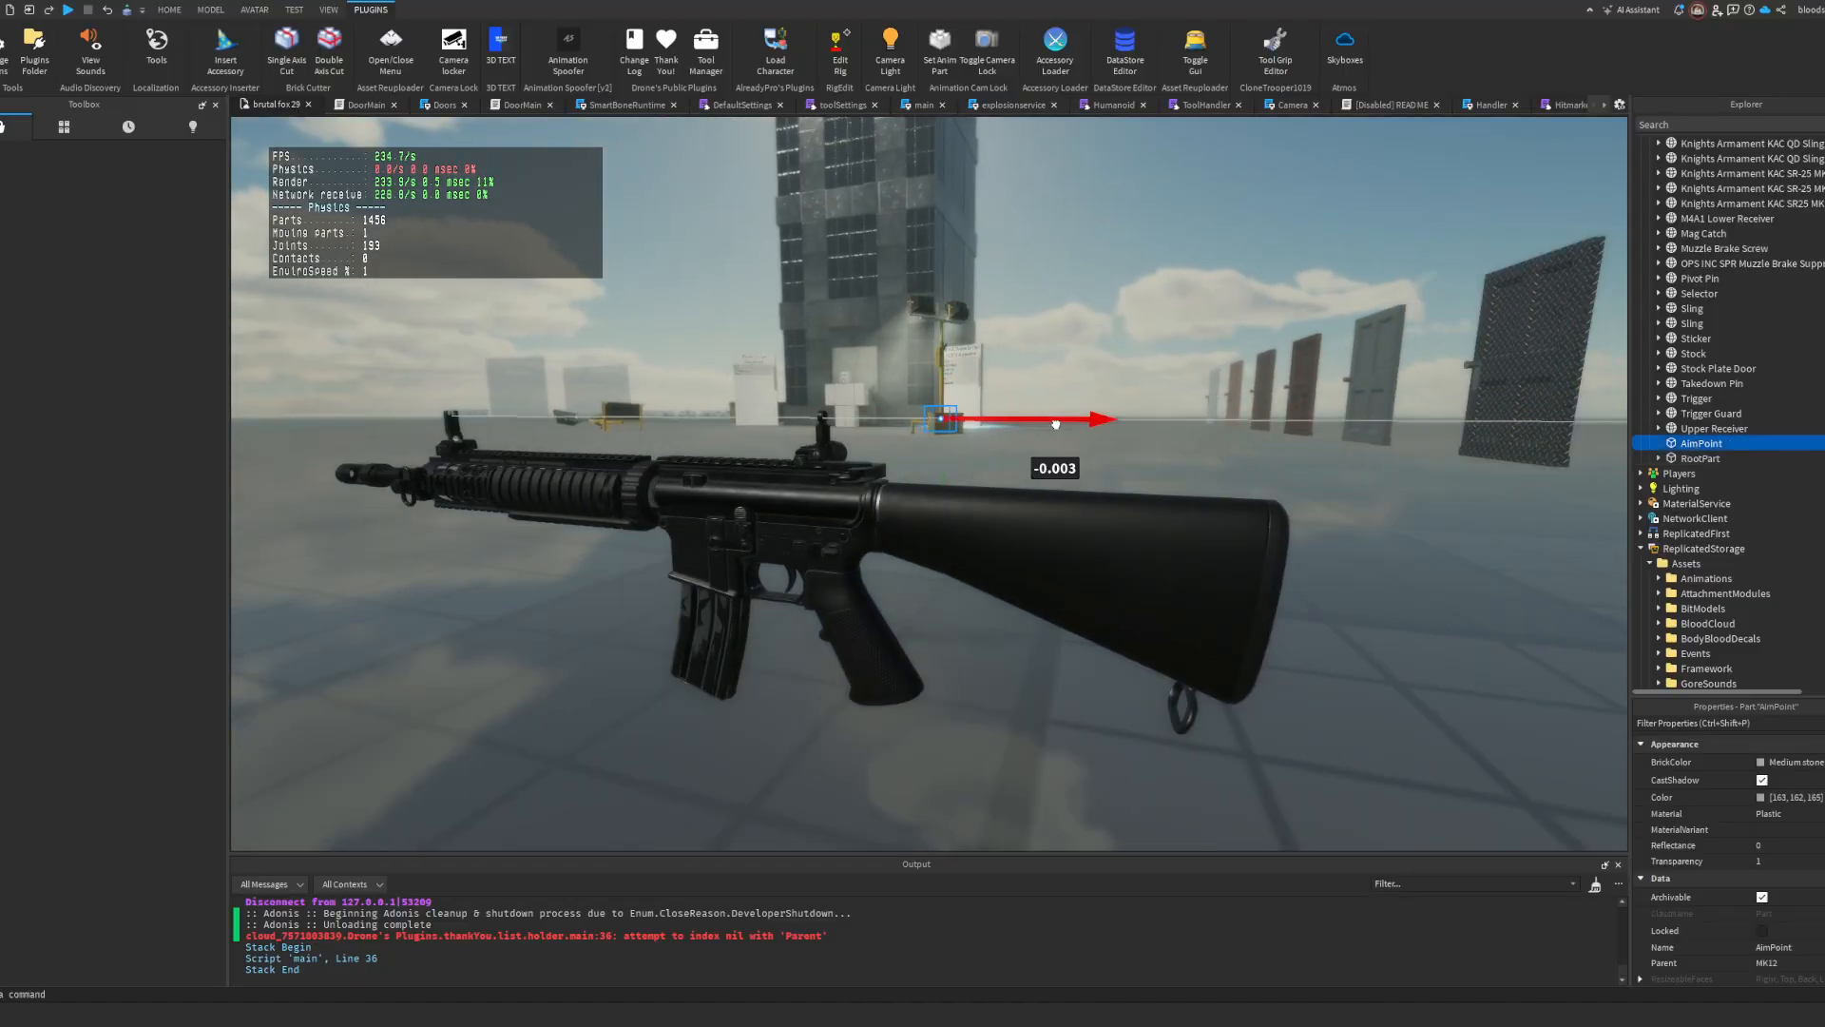
left_click_drag(1055, 424, 1052, 424)
Step: Move the RootPart's muzzlePoint attachment forward along the barrel to the muzzle and fine-tune its height
left_click(1056, 546)
scroll(1721, 409, "down", 15)
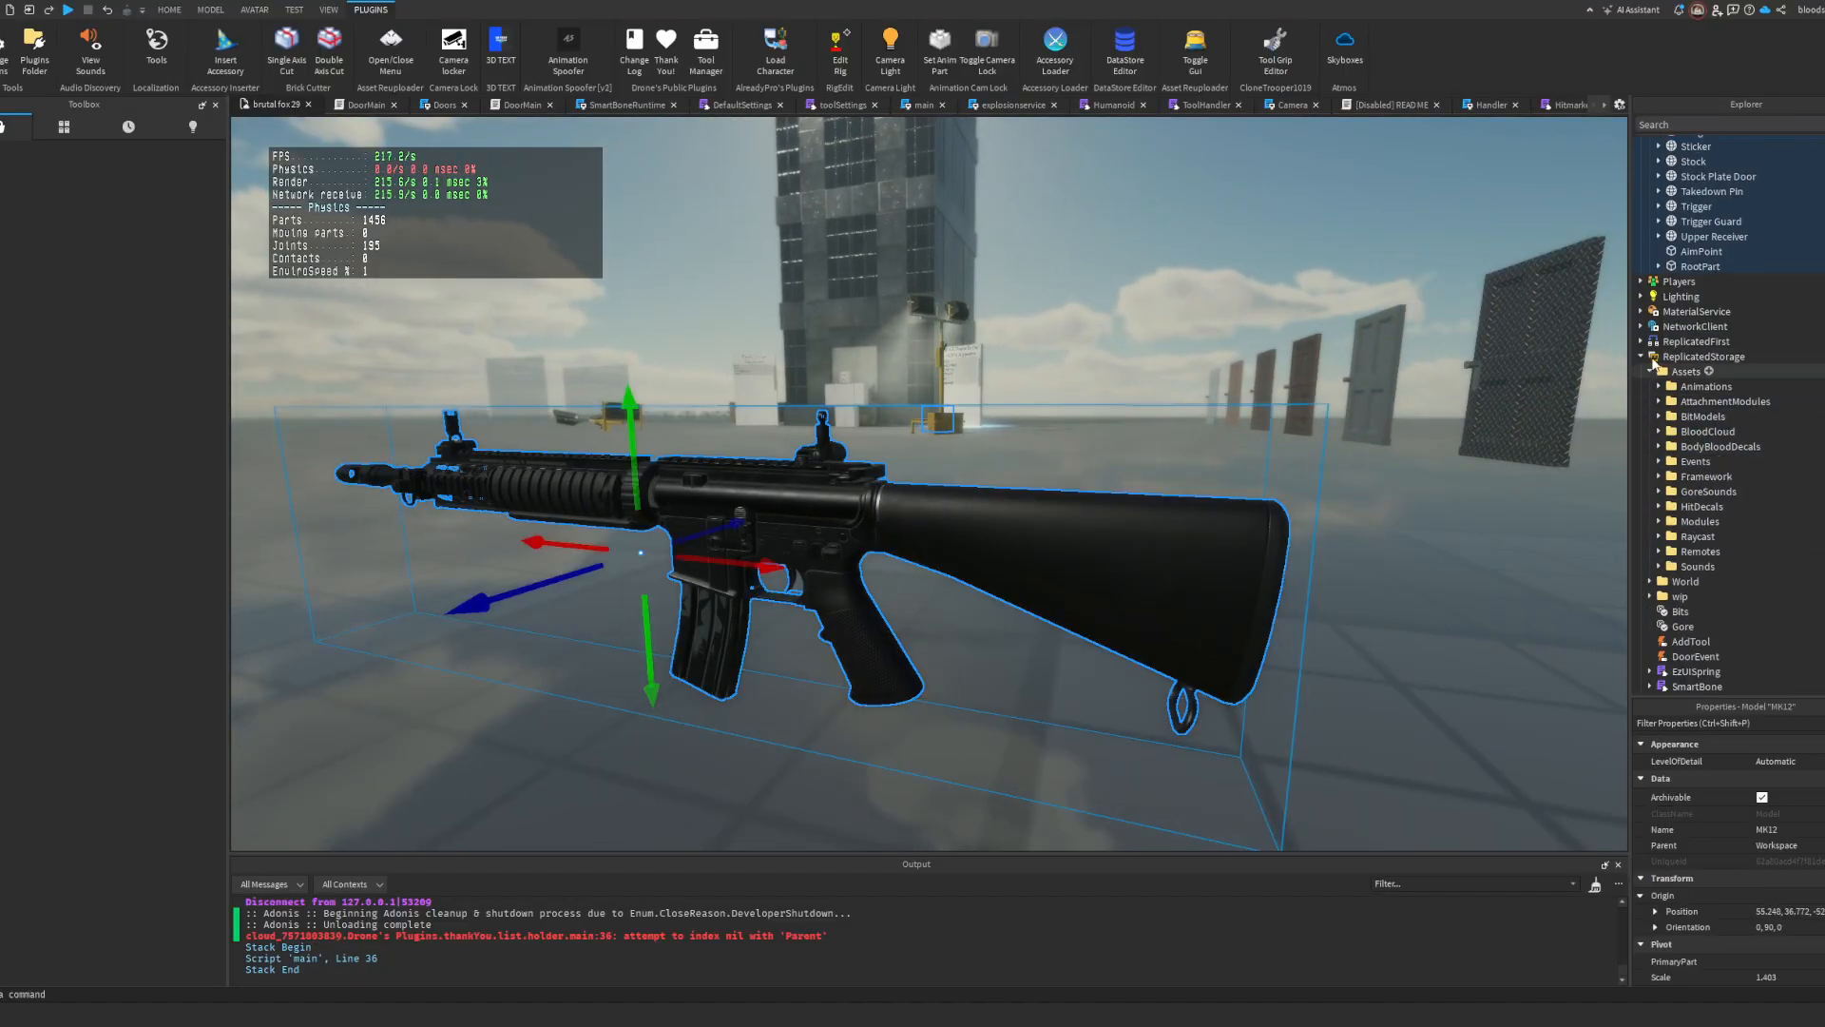
scroll(1659, 333, "up", 1)
left_click(1659, 311)
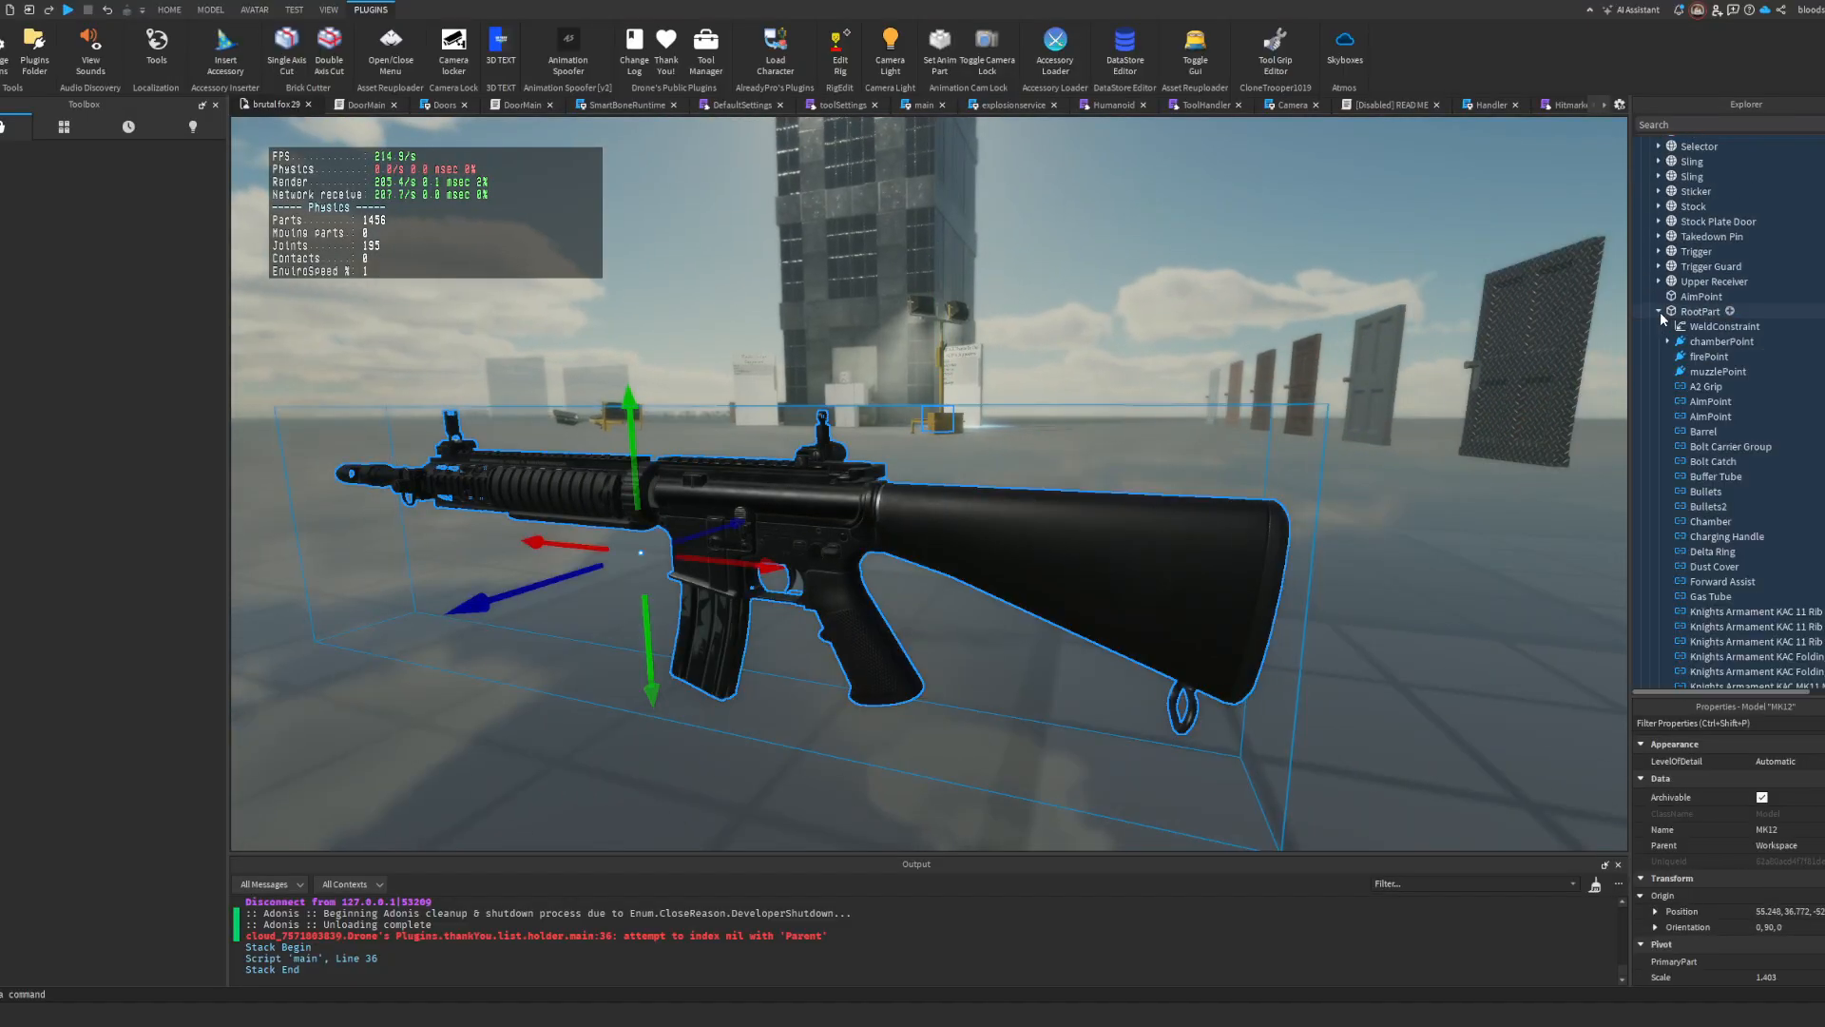
left_click(1701, 341)
left_click(1706, 357)
left_click(1706, 370)
key("f")
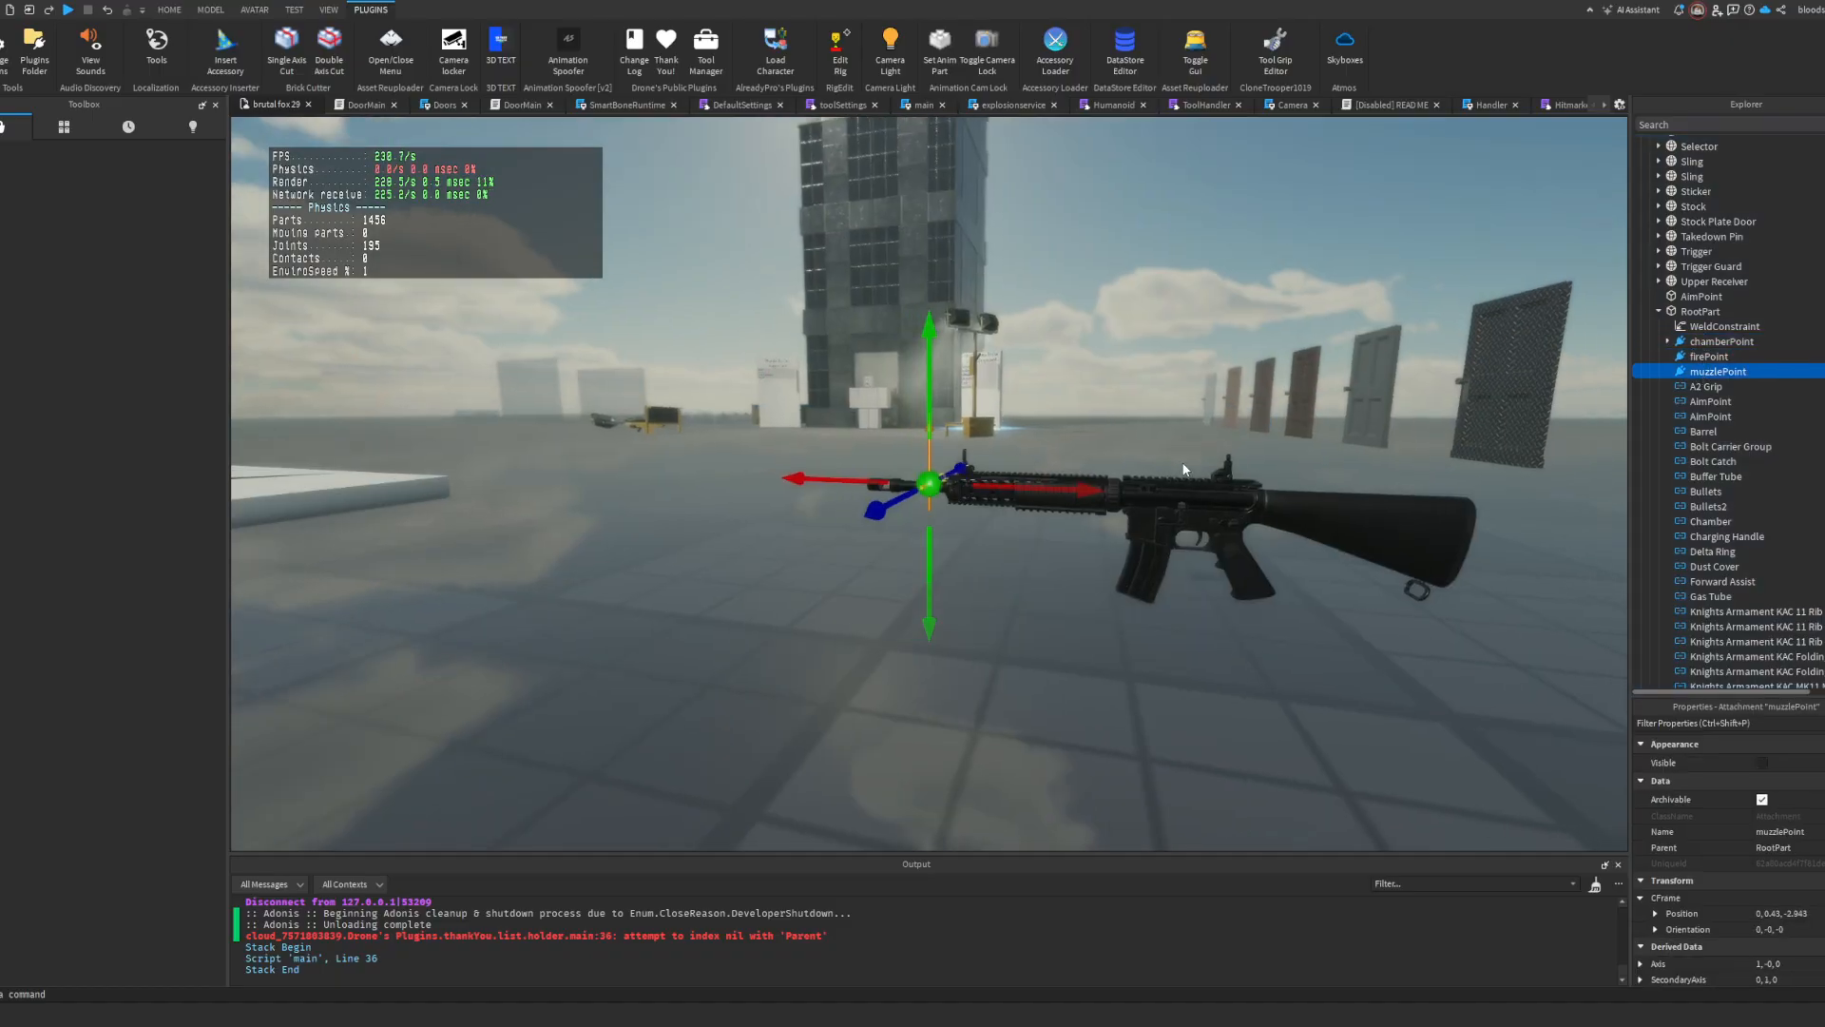
right_click_drag(1184, 470, 1182, 461)
scroll(1182, 462, "up", 5)
left_click_drag(978, 481, 624, 480)
left_click_drag(460, 399, 459, 377)
Step: Move the firePoint attachment forward along the barrel to the muzzle and fine-tune its height
left_click(1676, 360)
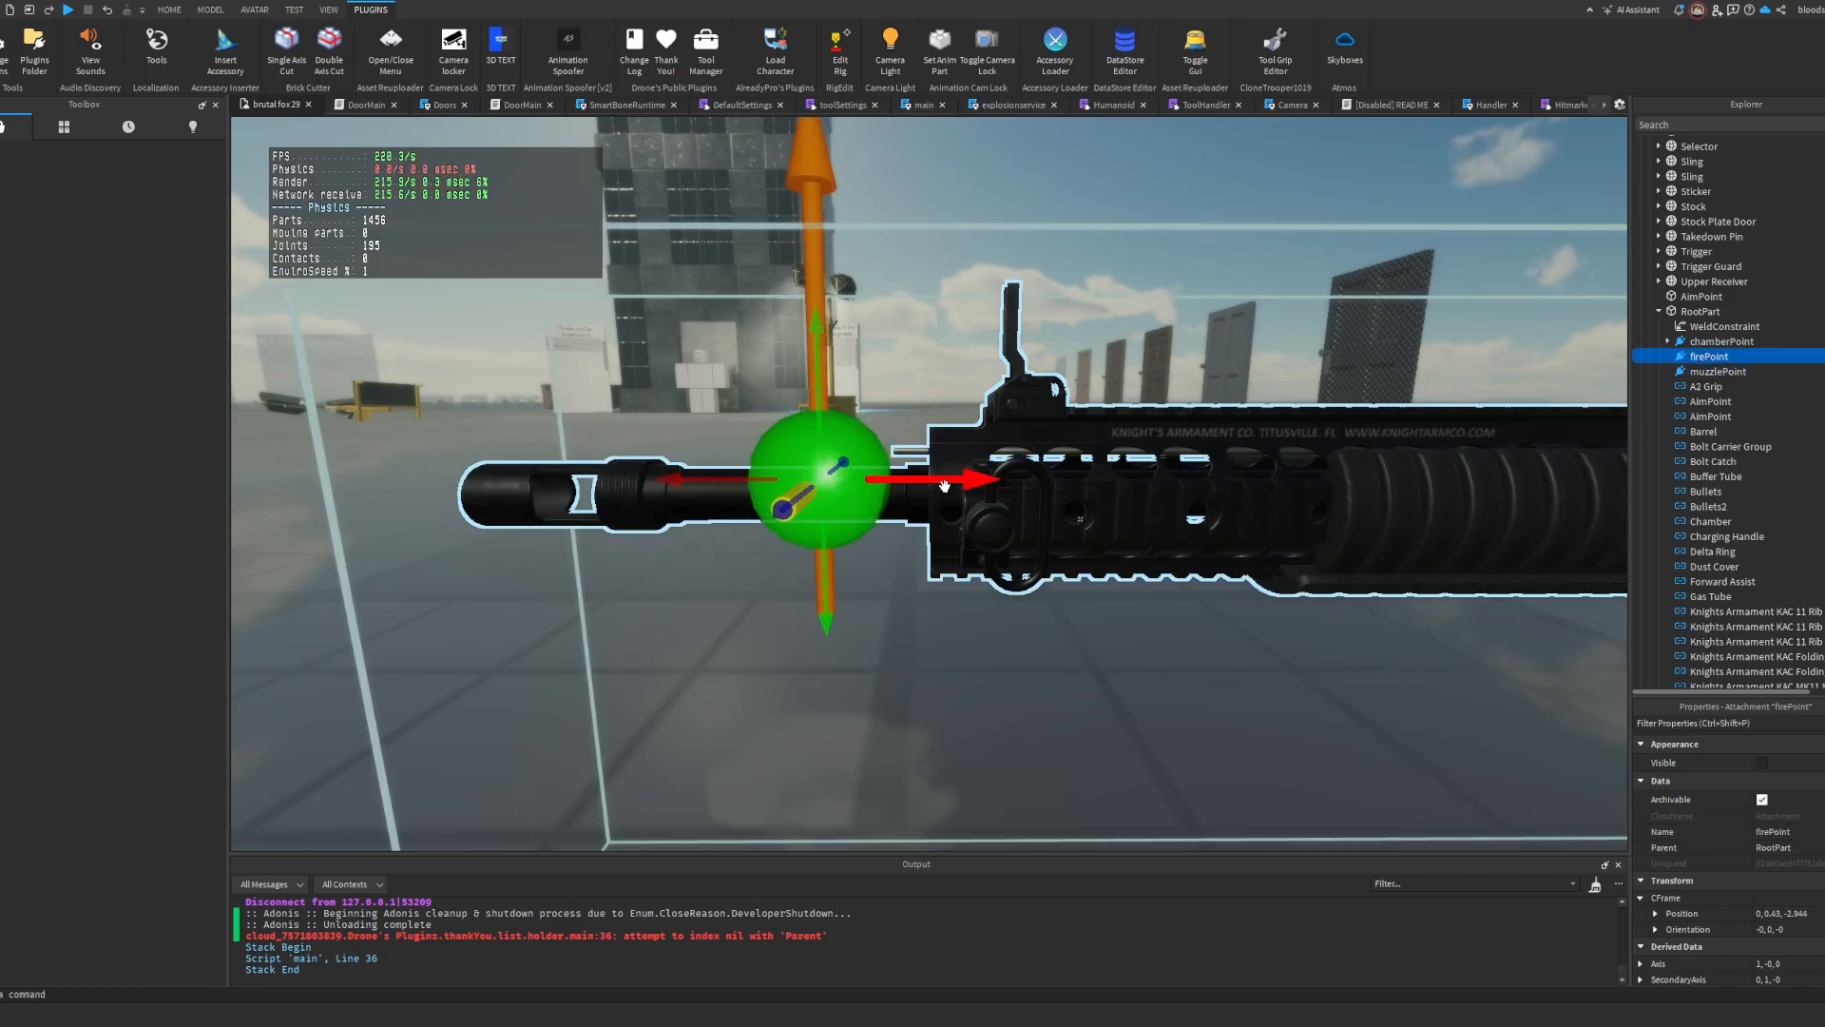
left_click_drag(933, 480, 654, 491)
left_click_drag(517, 391, 520, 410)
left_click(1210, 513)
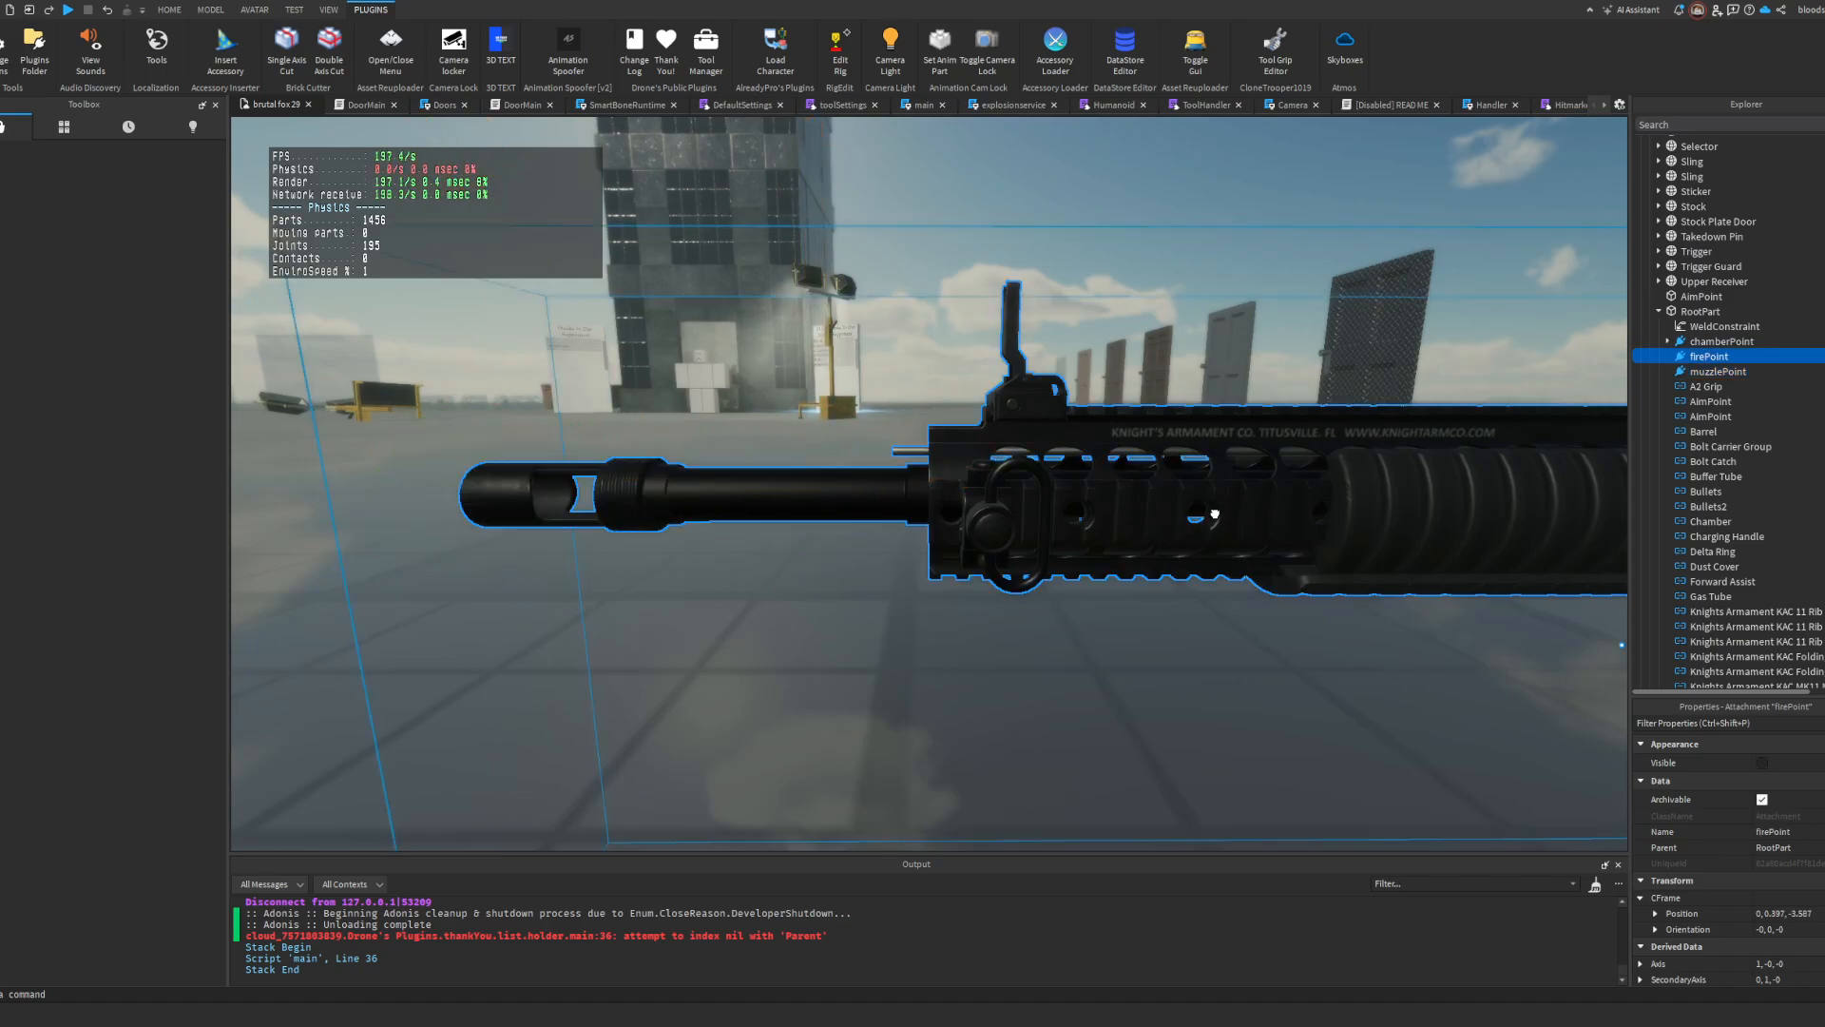
left_click(1650, 282)
left_click_drag(1682, 282, 1718, 399)
scroll(1739, 385, "down", 10)
scroll(1710, 419, "up", 10)
left_click_drag(1671, 342, 1672, 340)
Step: Lower the MK12's RootPart by about 0.032 and shift it about 0.029 toward the muzzle
left_click(1650, 338)
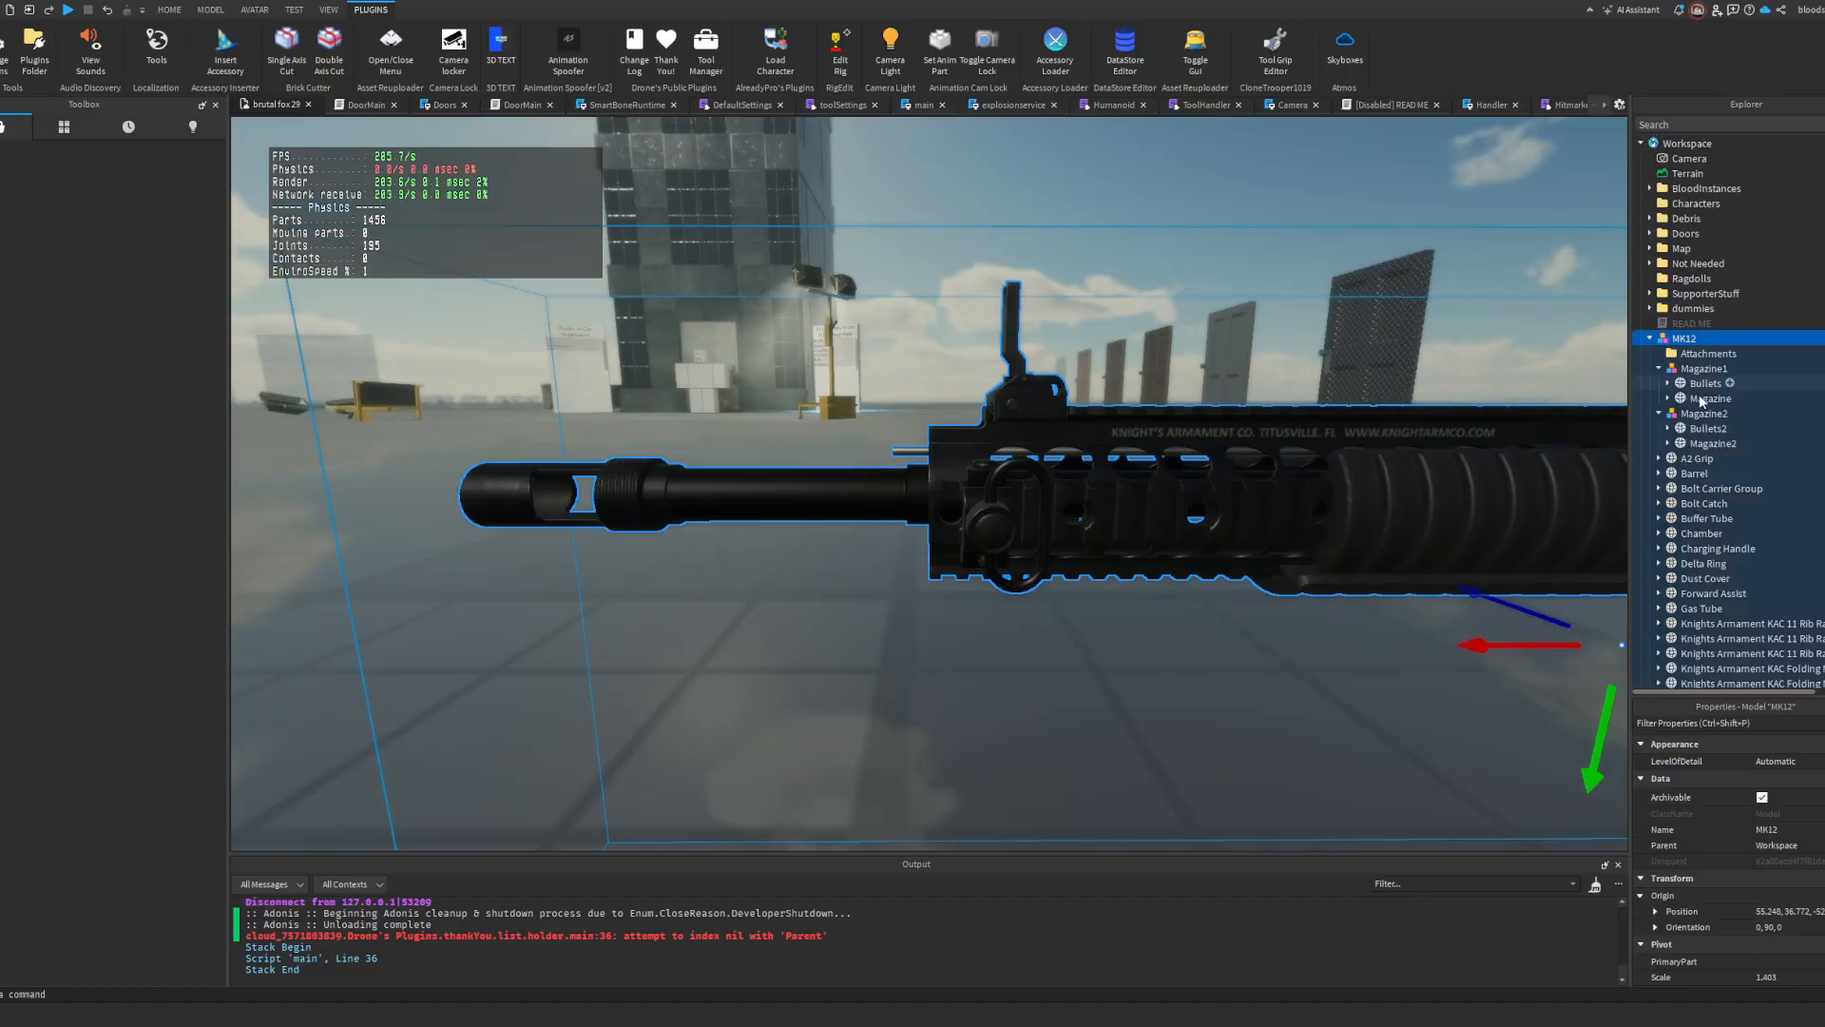
scroll(1706, 404, "down", 16)
left_click(1700, 278)
key("f")
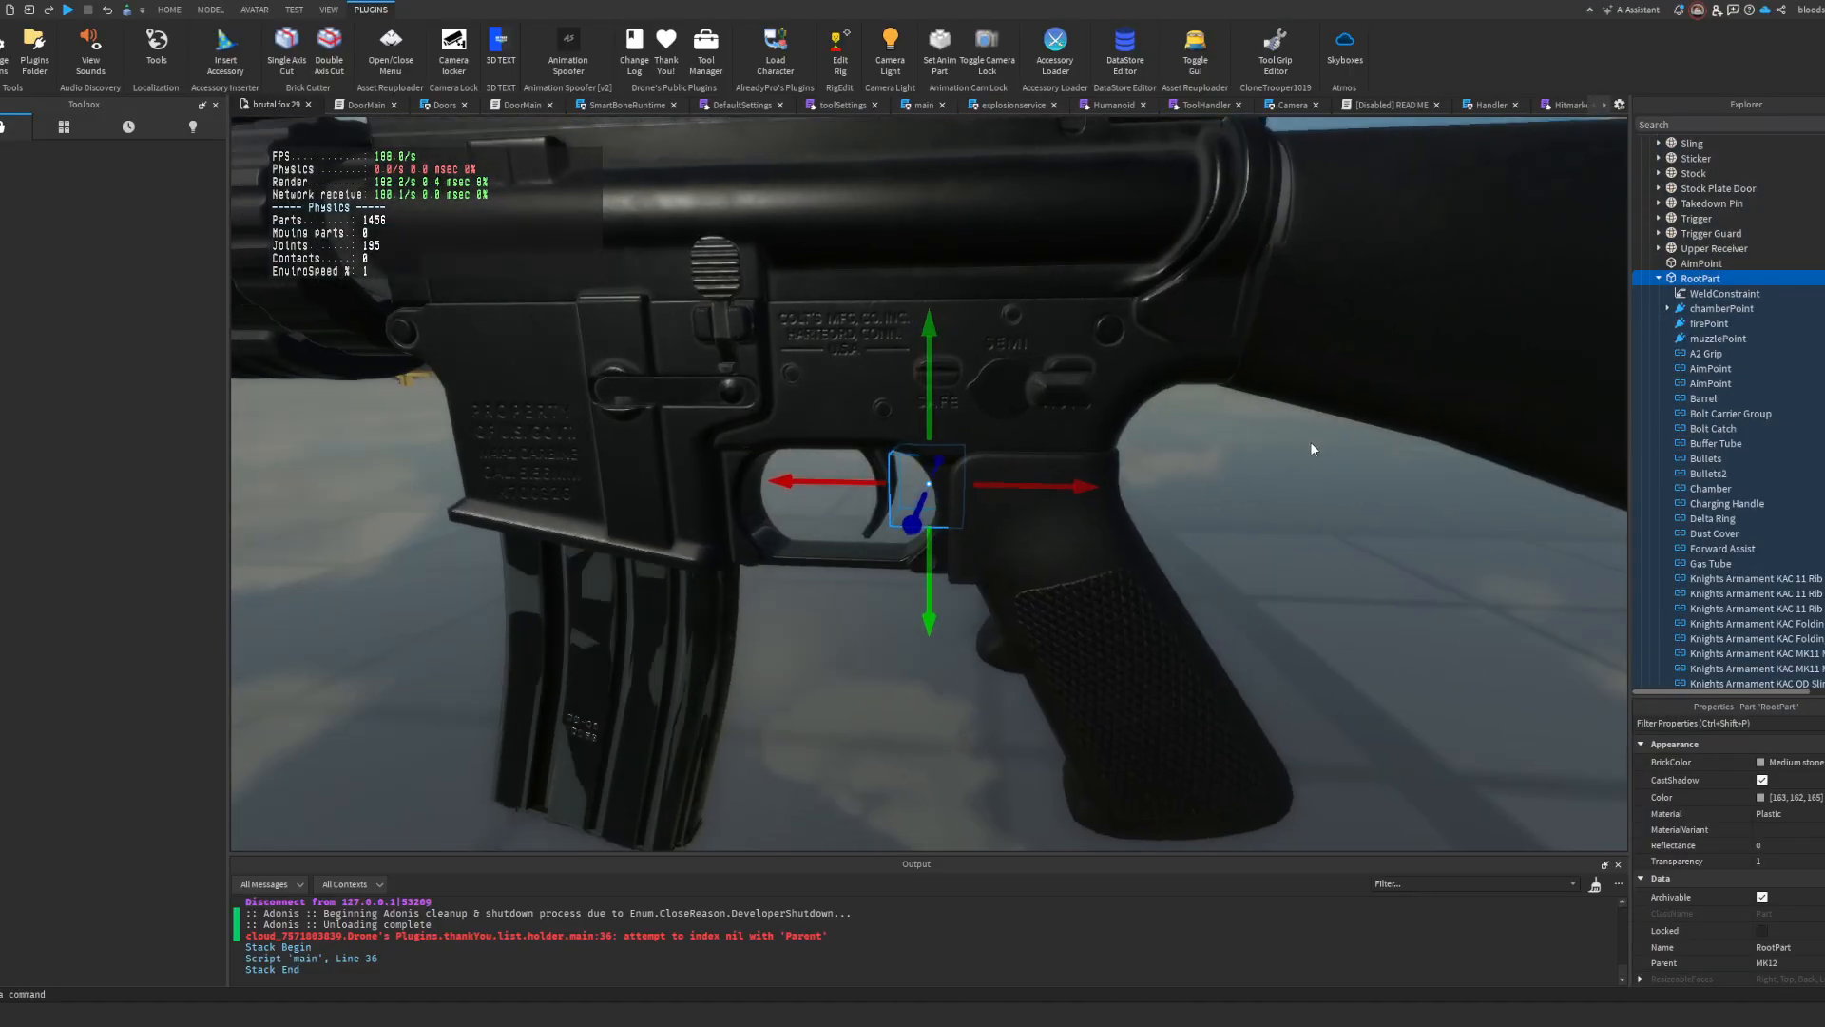
right_click_drag(1310, 441, 1313, 441)
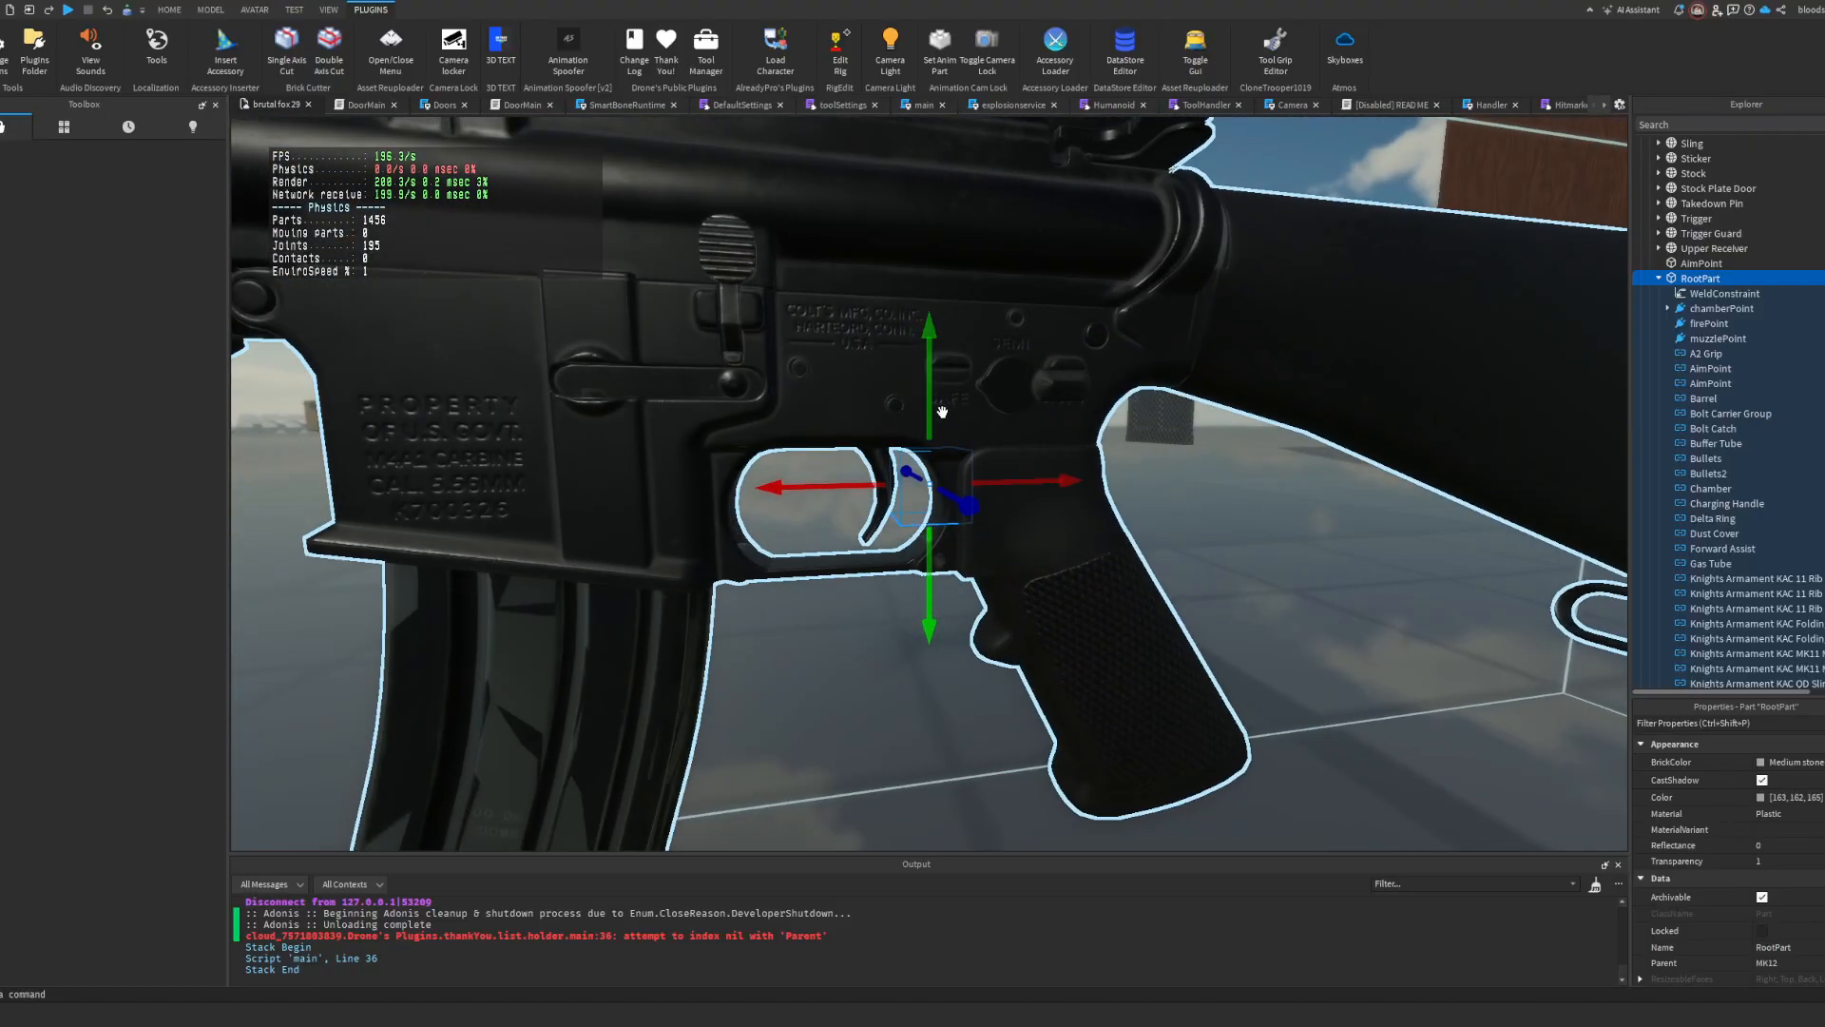
mouse_move(931, 432)
left_mouse_down()
mouse_move(928, 415)
mouse_move(930, 432)
left_mouse_up()
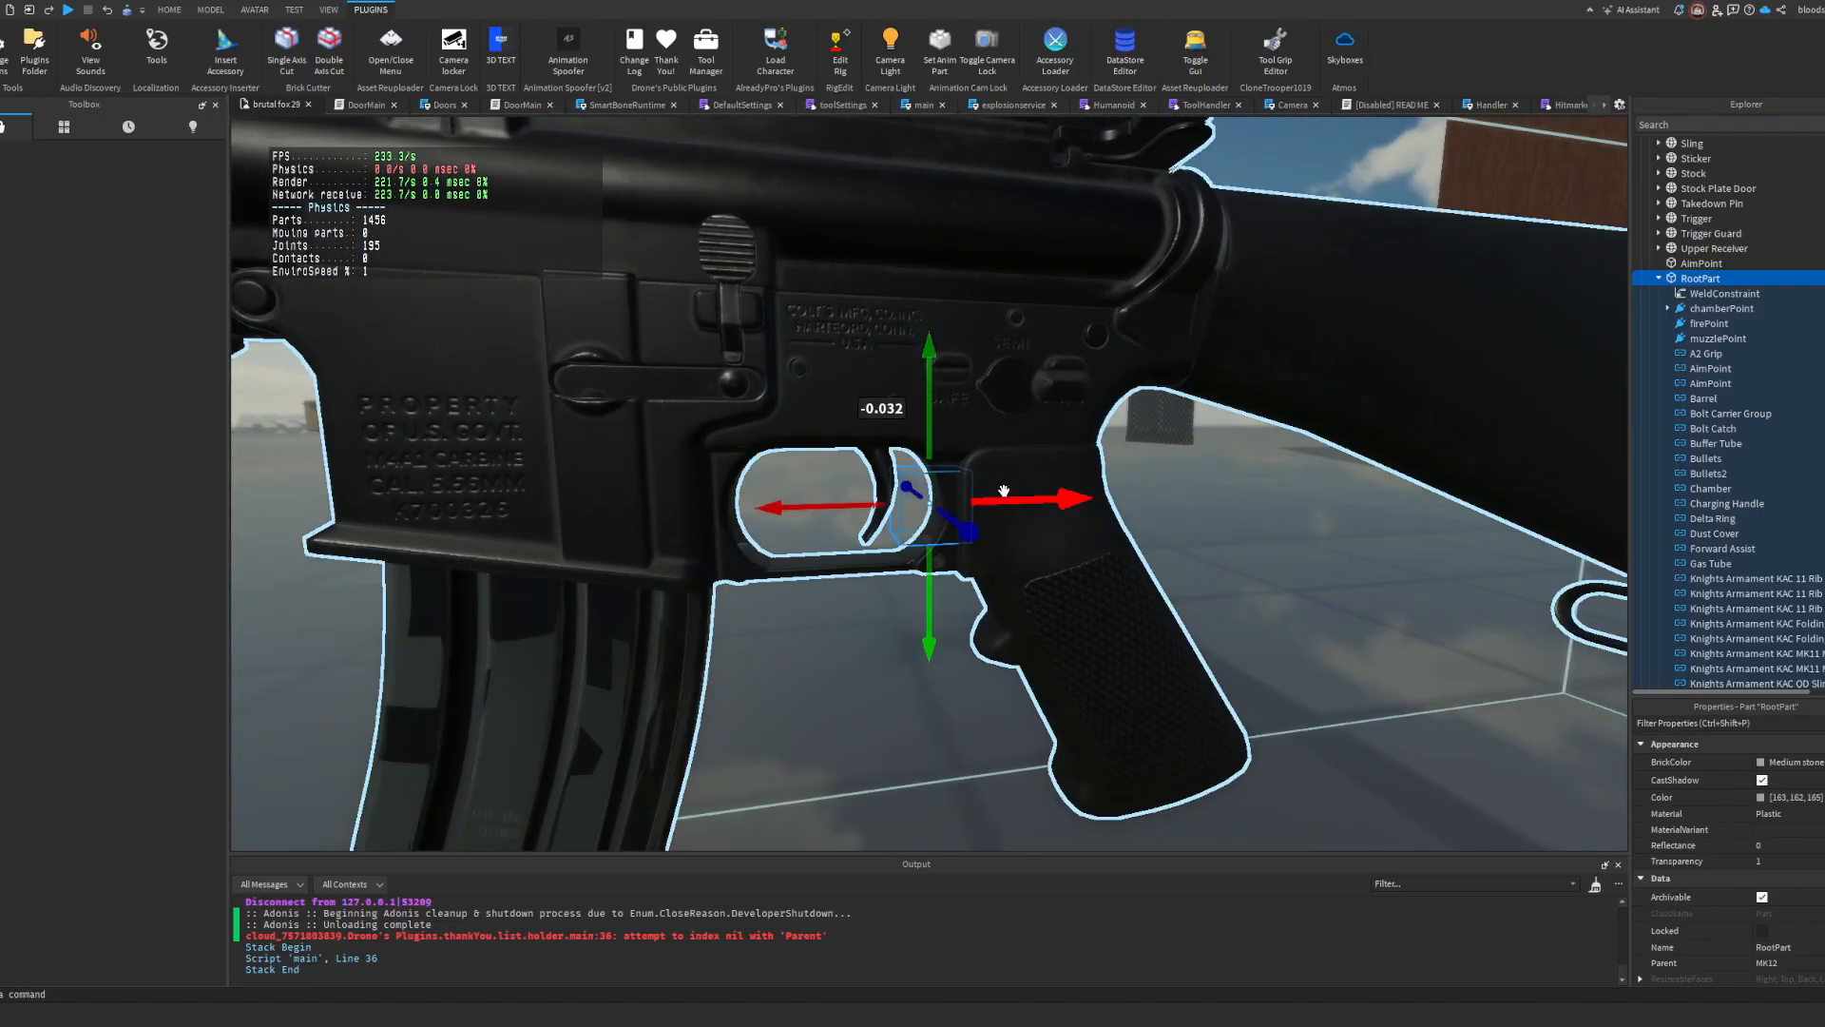
left_click_drag(1004, 502, 1005, 504)
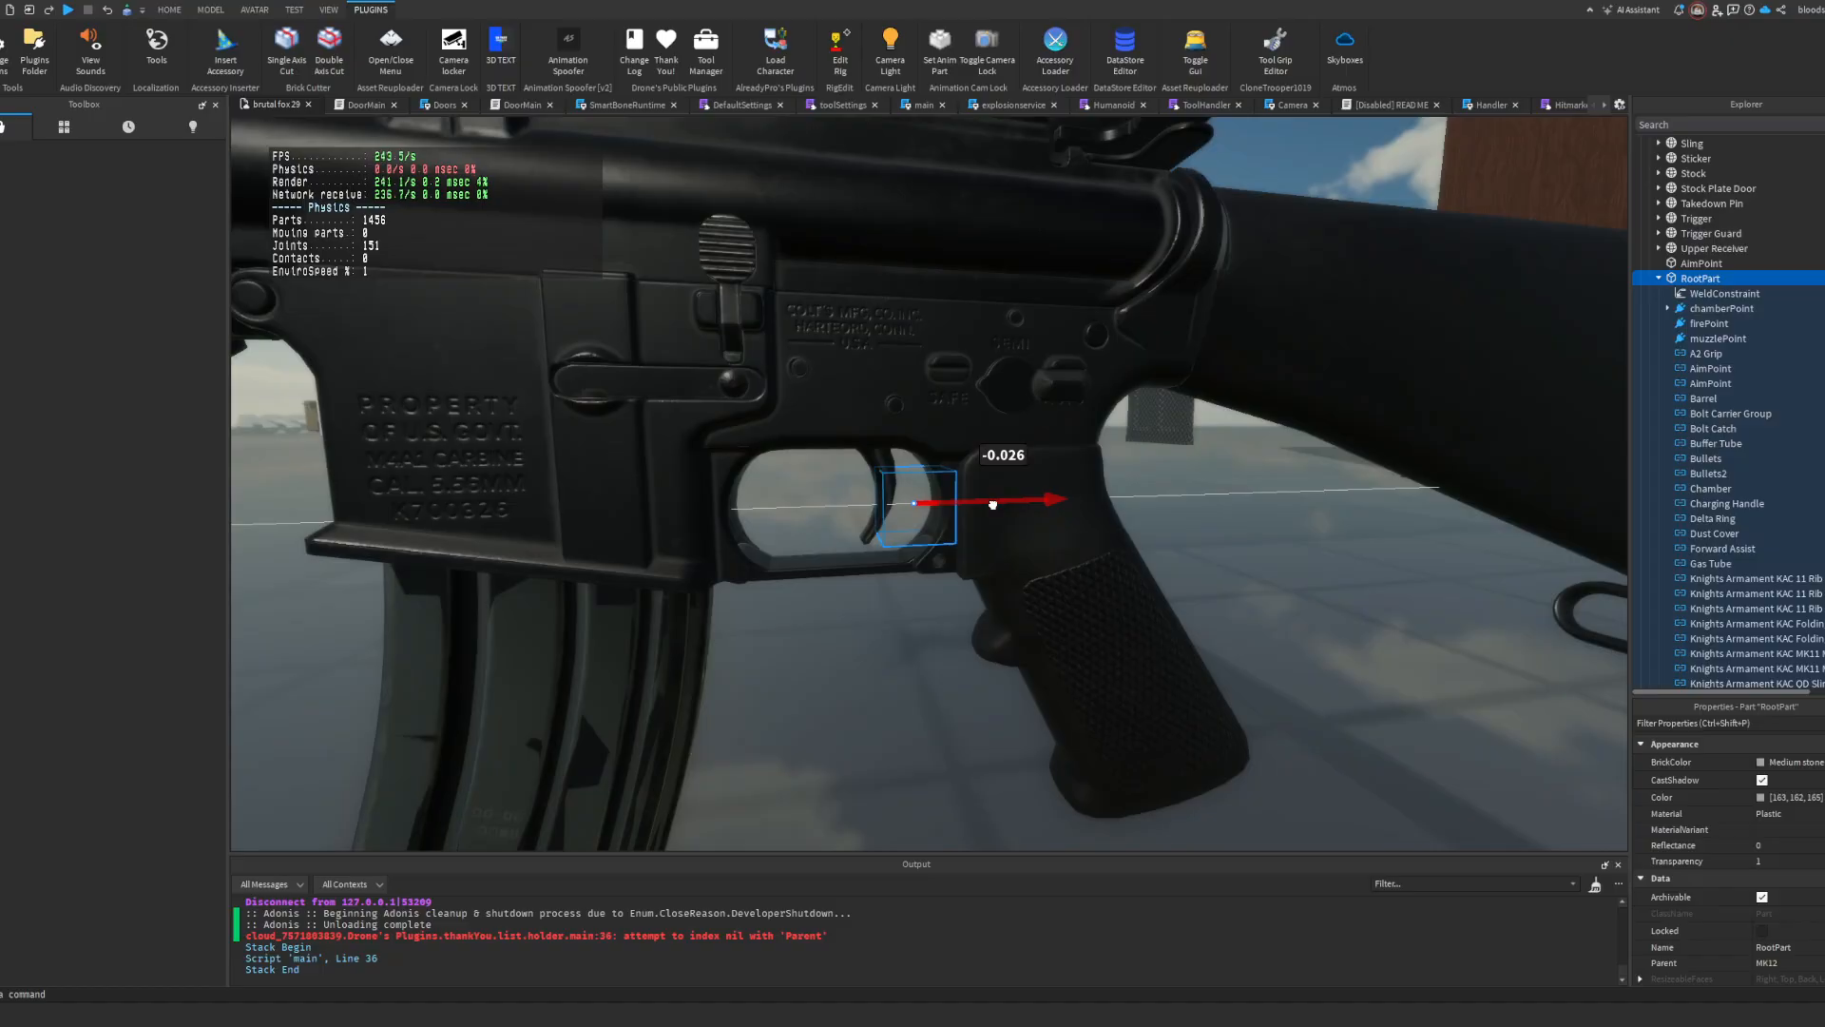
left_click_drag(991, 505, 992, 504)
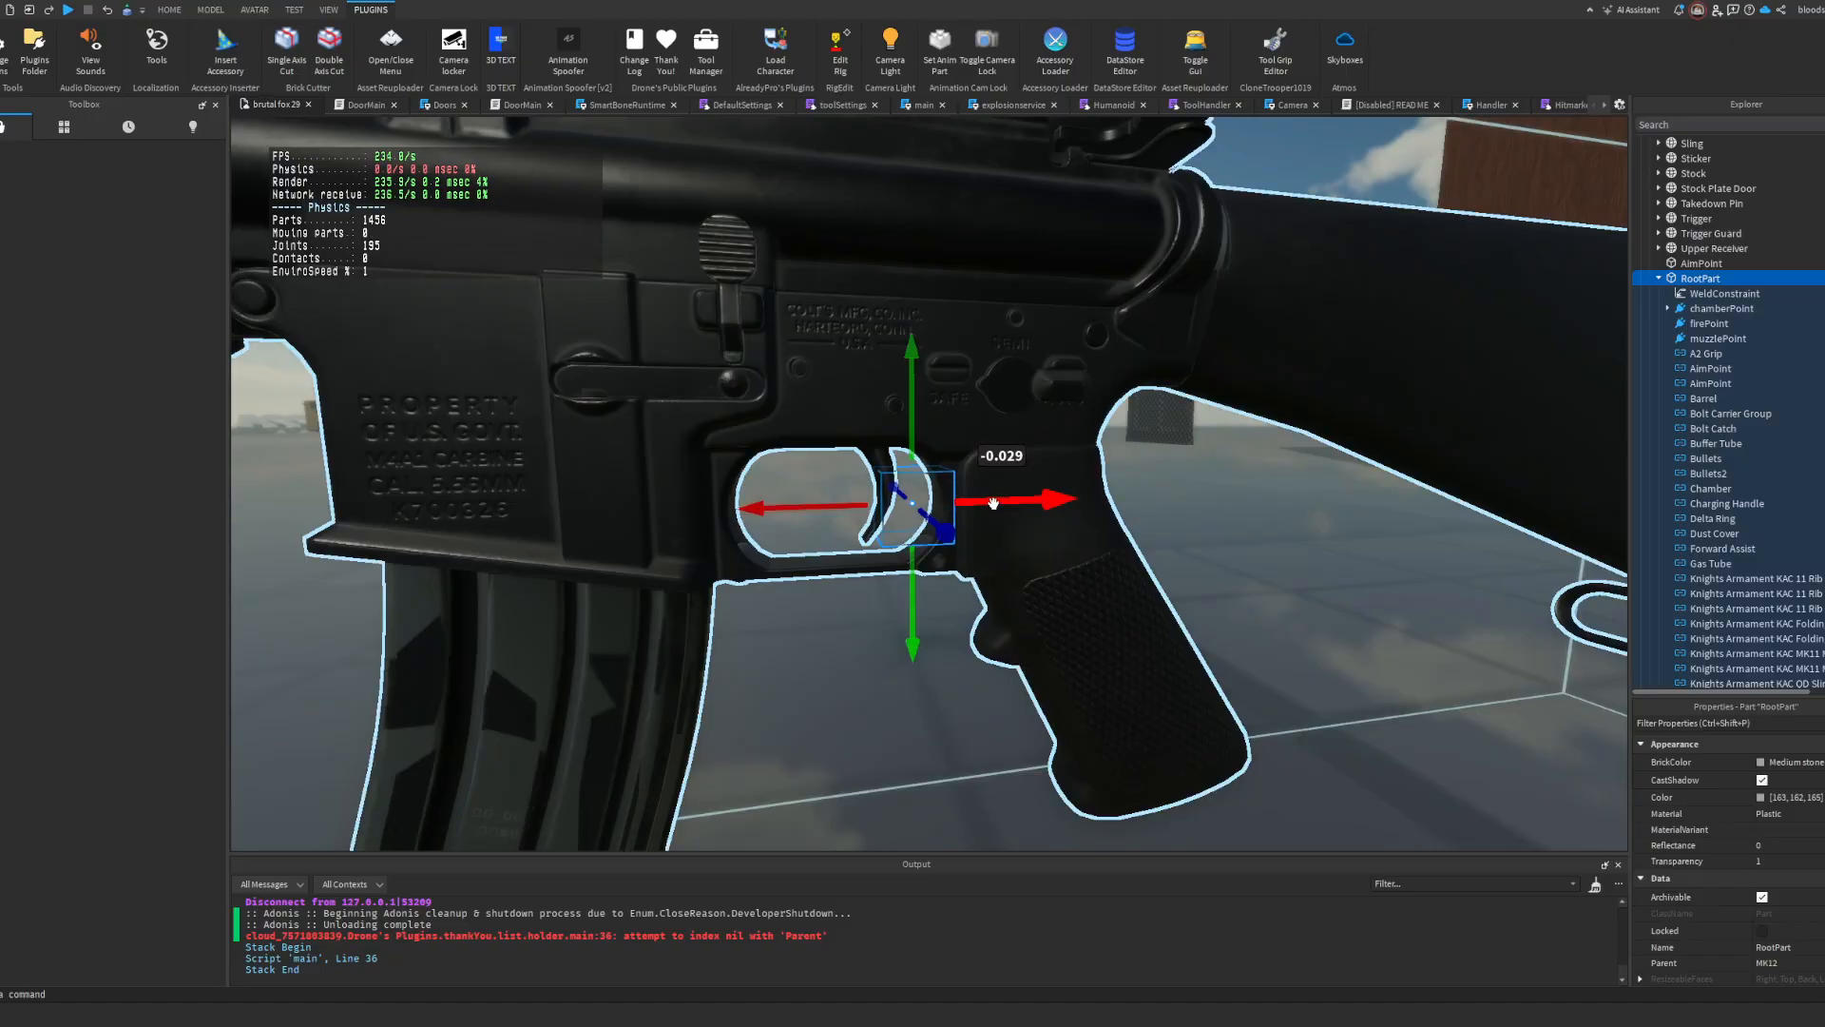
scroll(994, 504, "down", 5)
Step: Move the MK12 model from the Workspace back into the ItemModels folder in ServerStorage's Assets
left_click(984, 425)
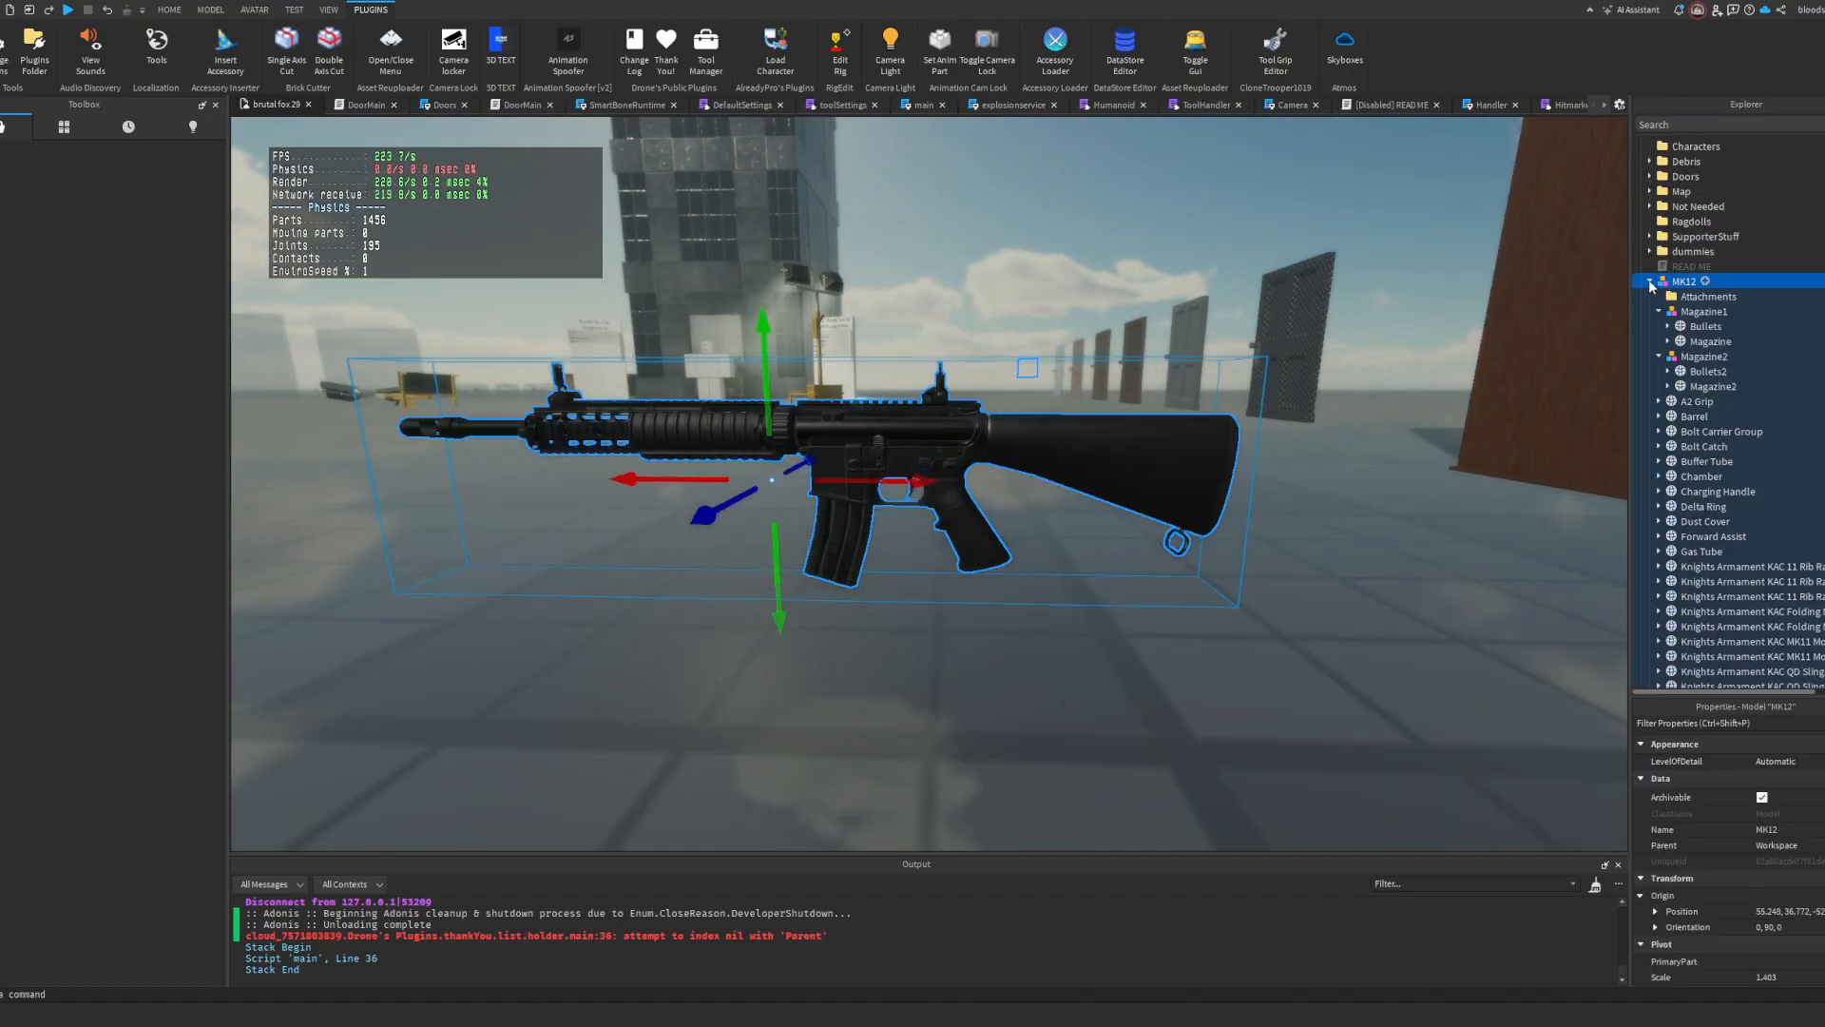
left_click(1650, 283)
scroll(1723, 338, "down", 5)
scroll(1702, 330, "up", 8)
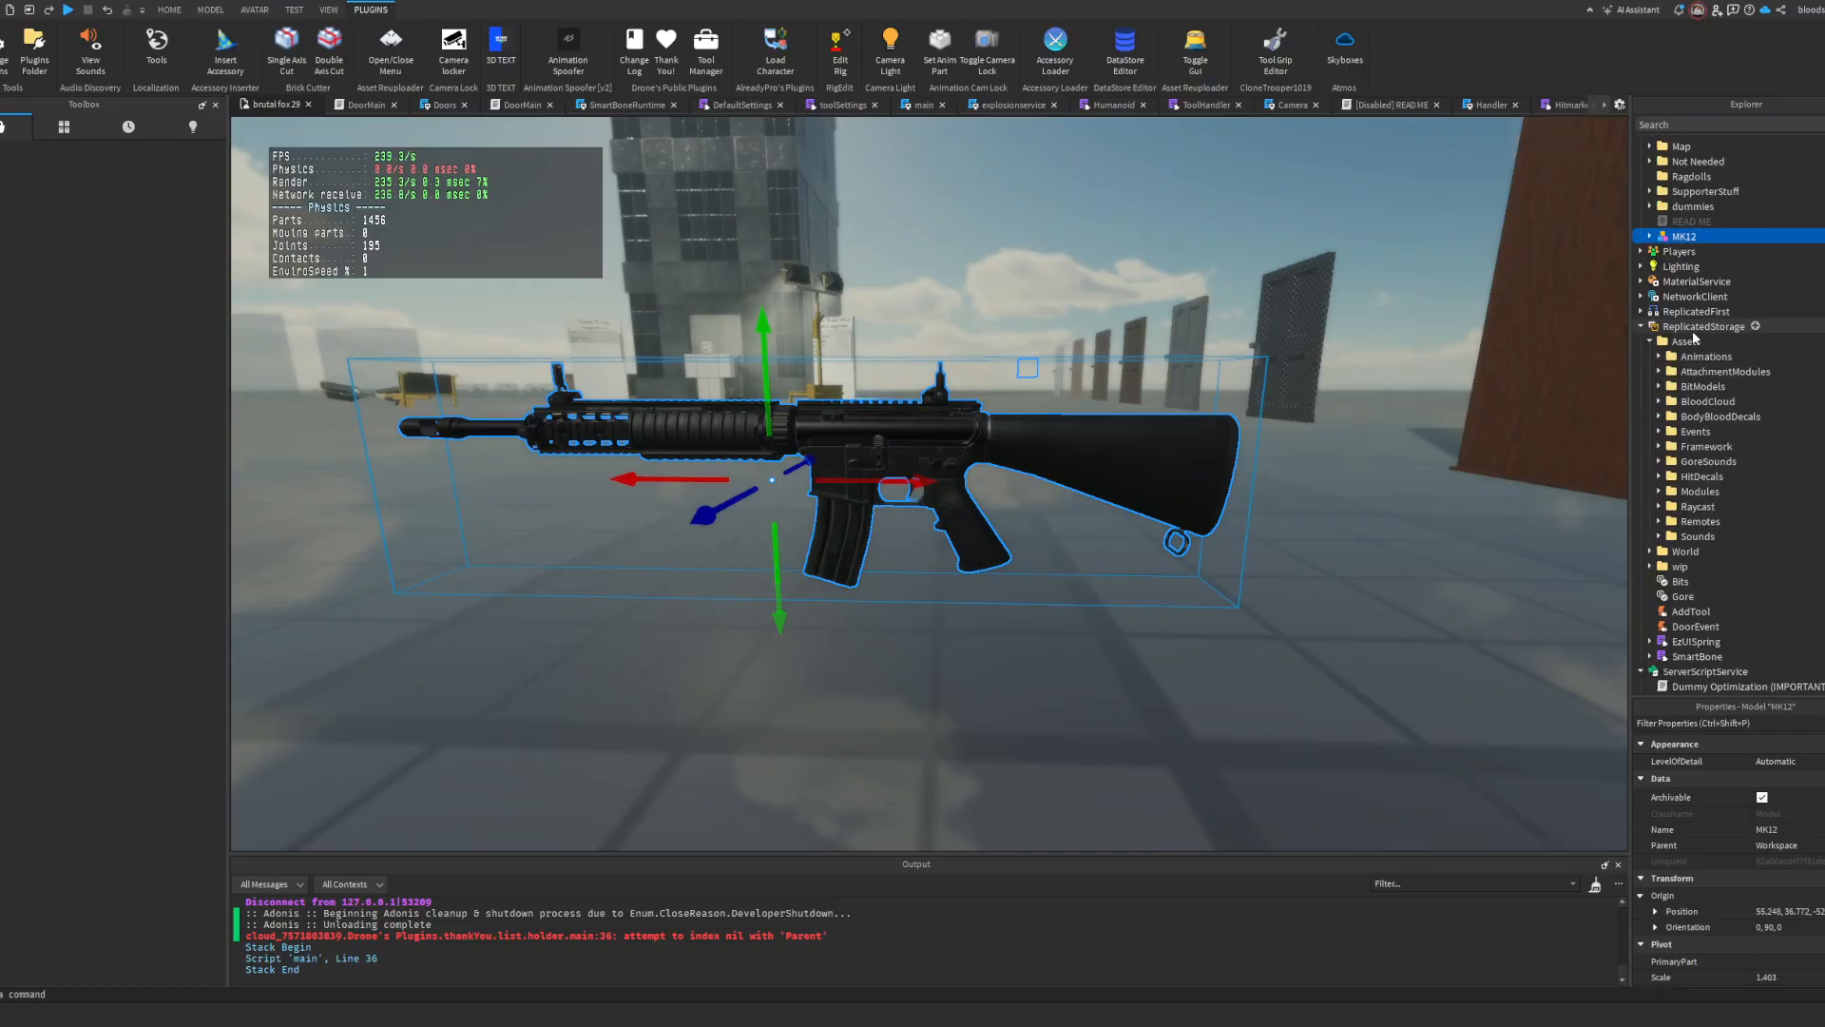
scroll(1735, 483, "down", 9)
left_click_drag(1673, 238, 1704, 470)
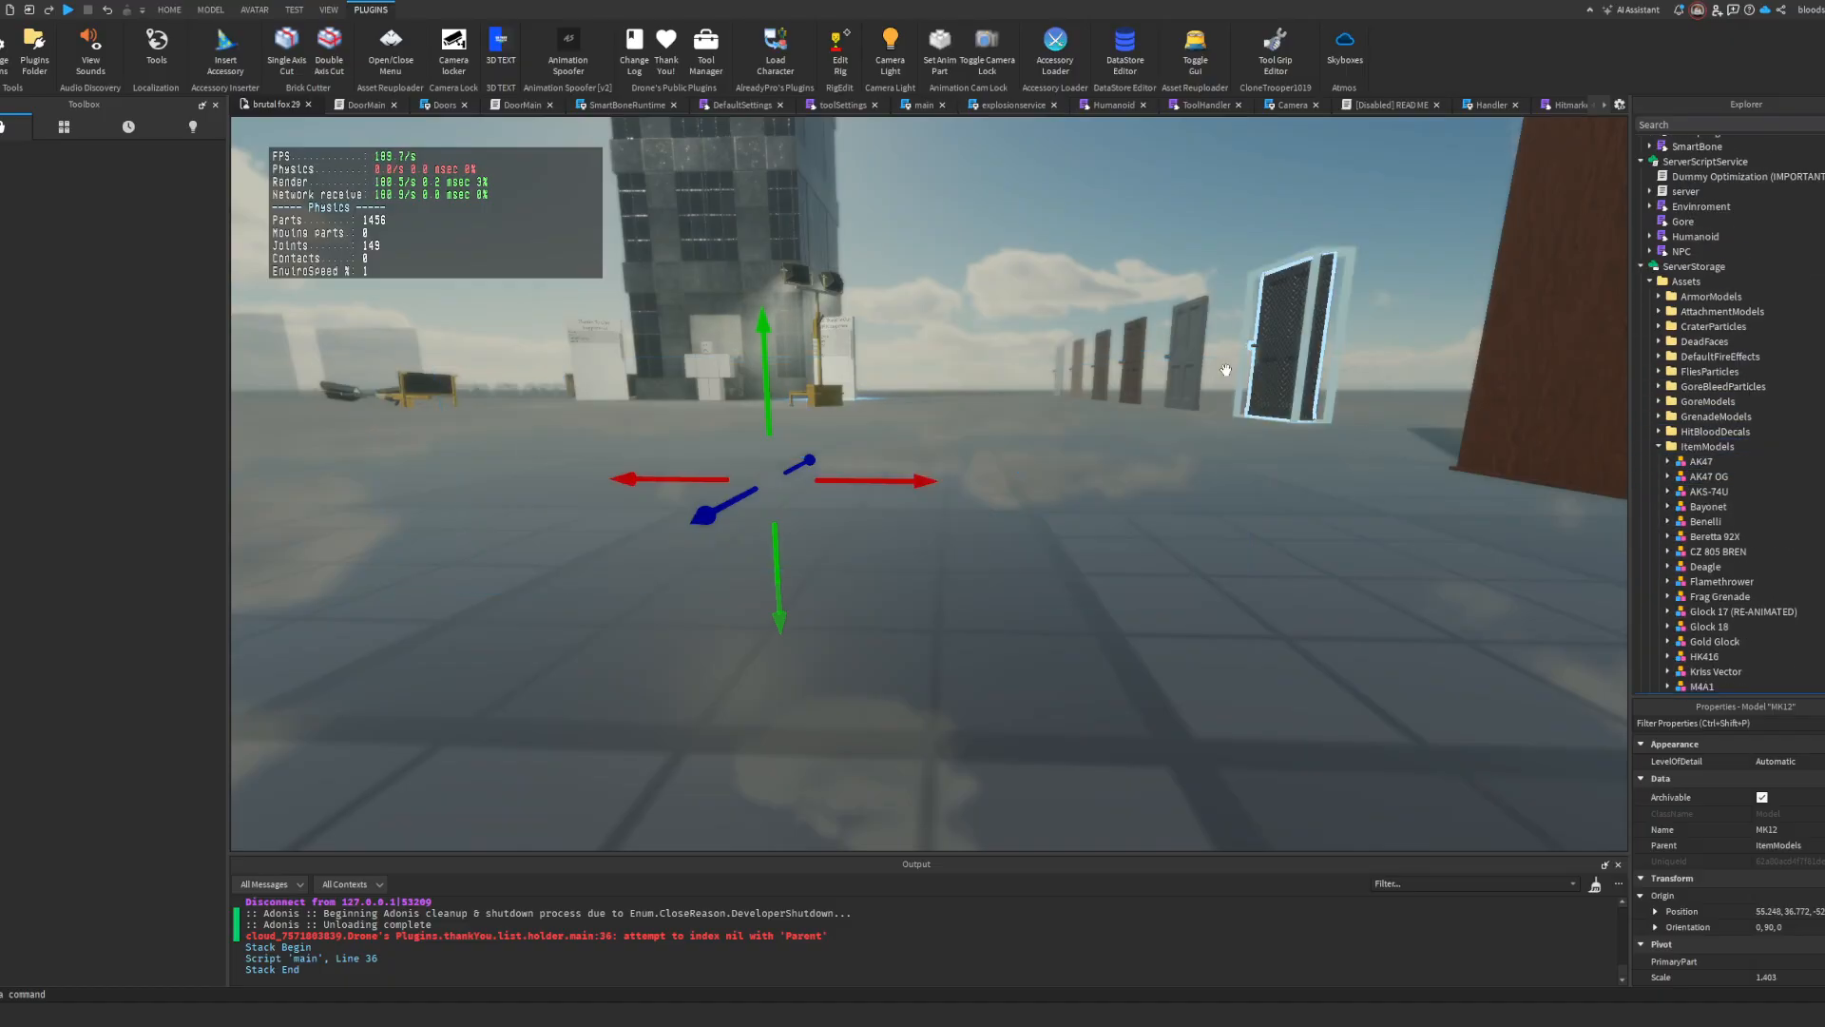
Step: Start a playtest, equip the MK12 and check its hold, aim-down-sights view and movement animations
left_click(69, 10)
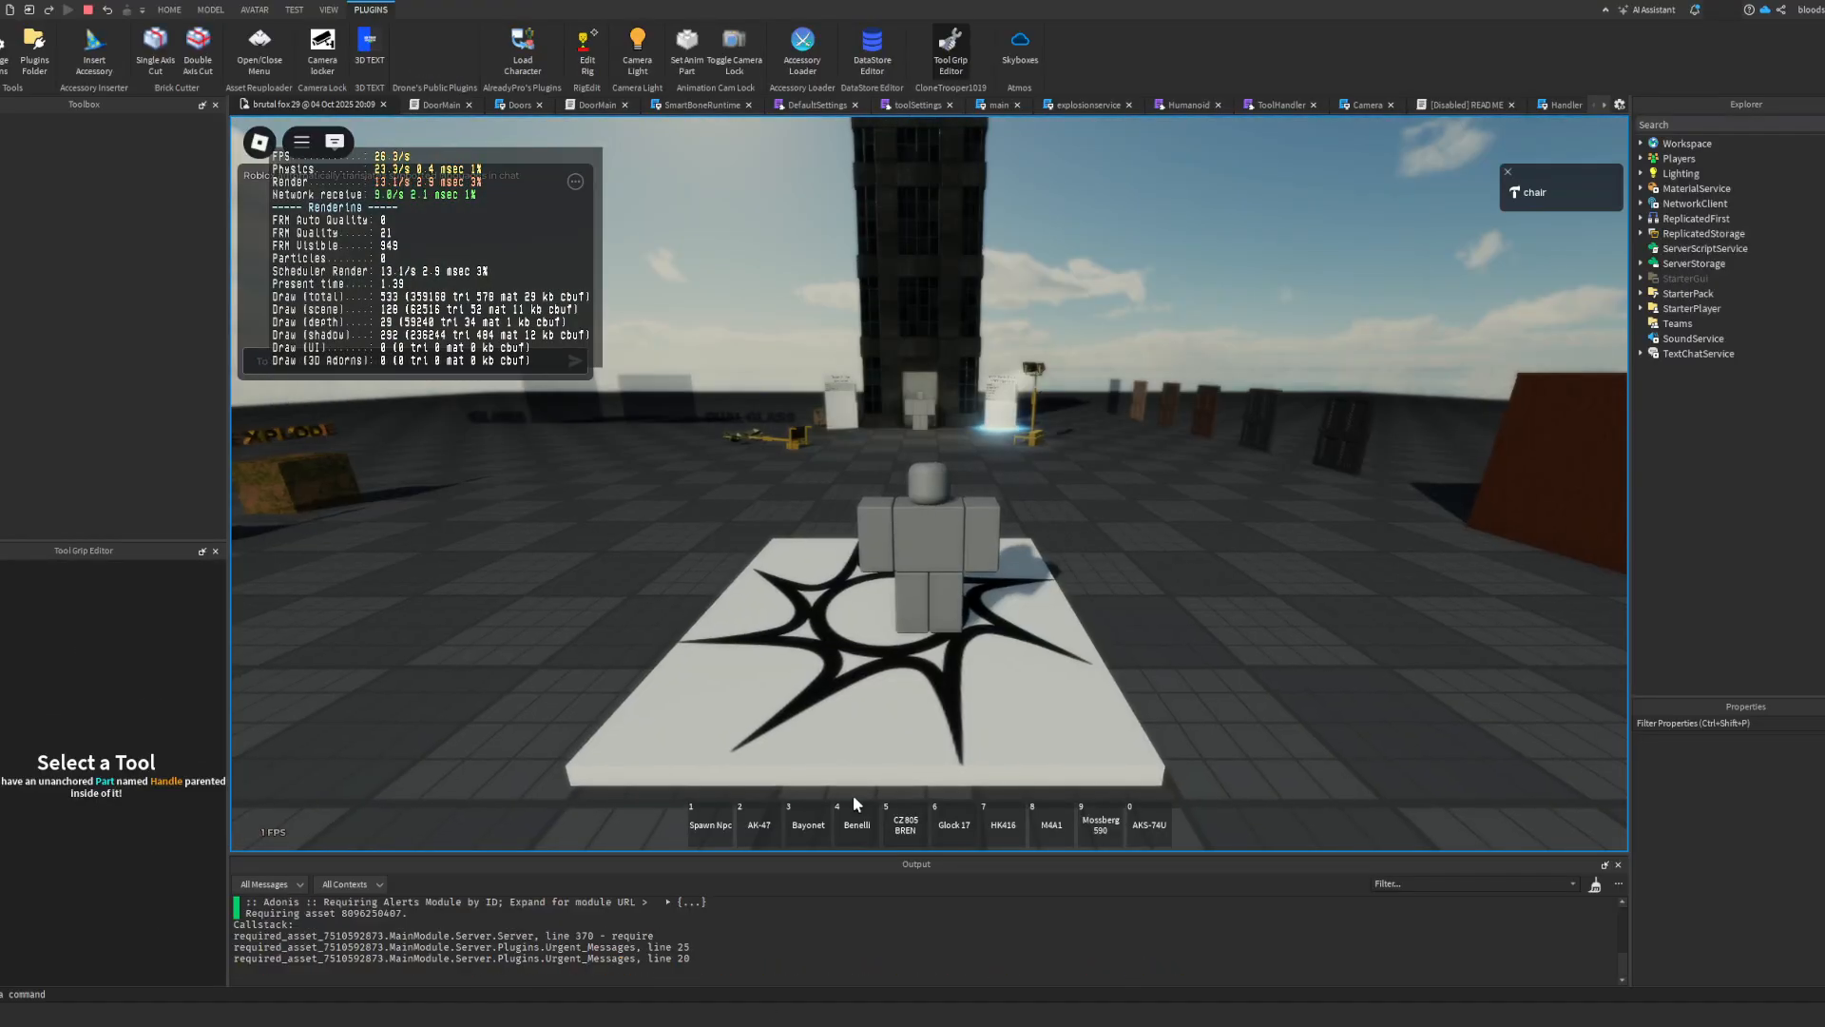
key("1")
key("grave")
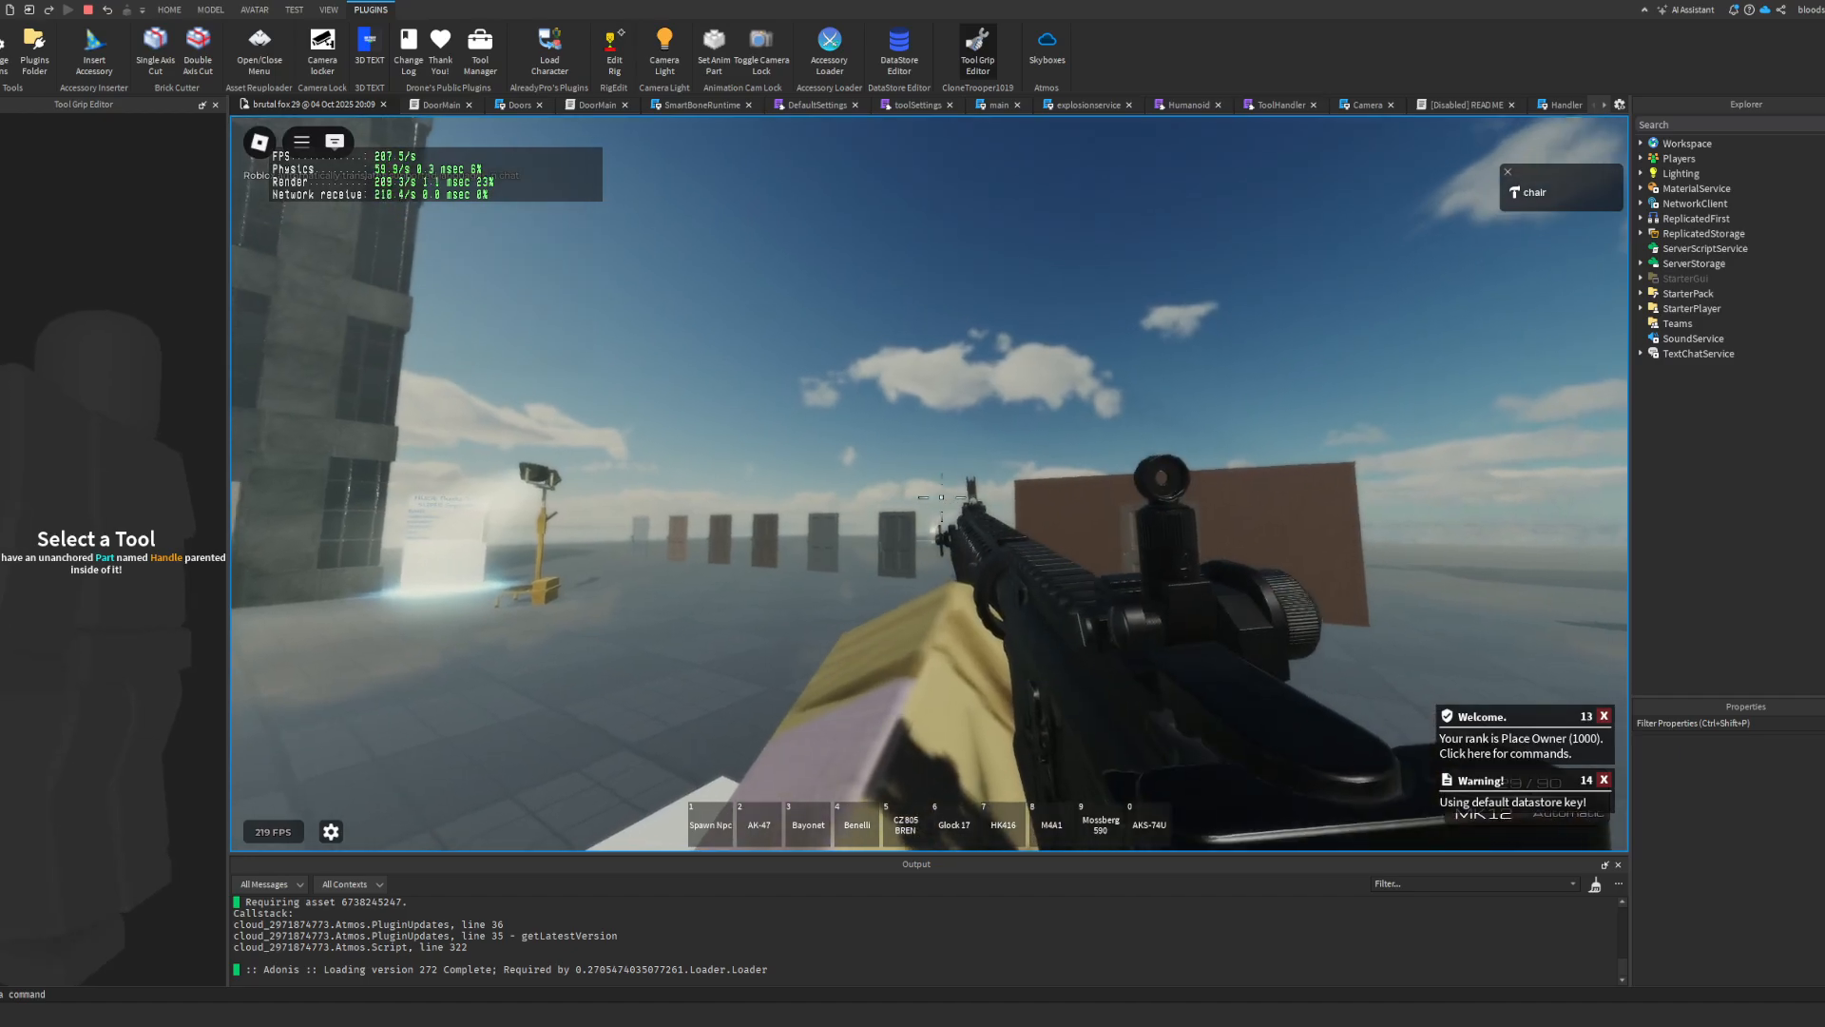
right_click(929, 498)
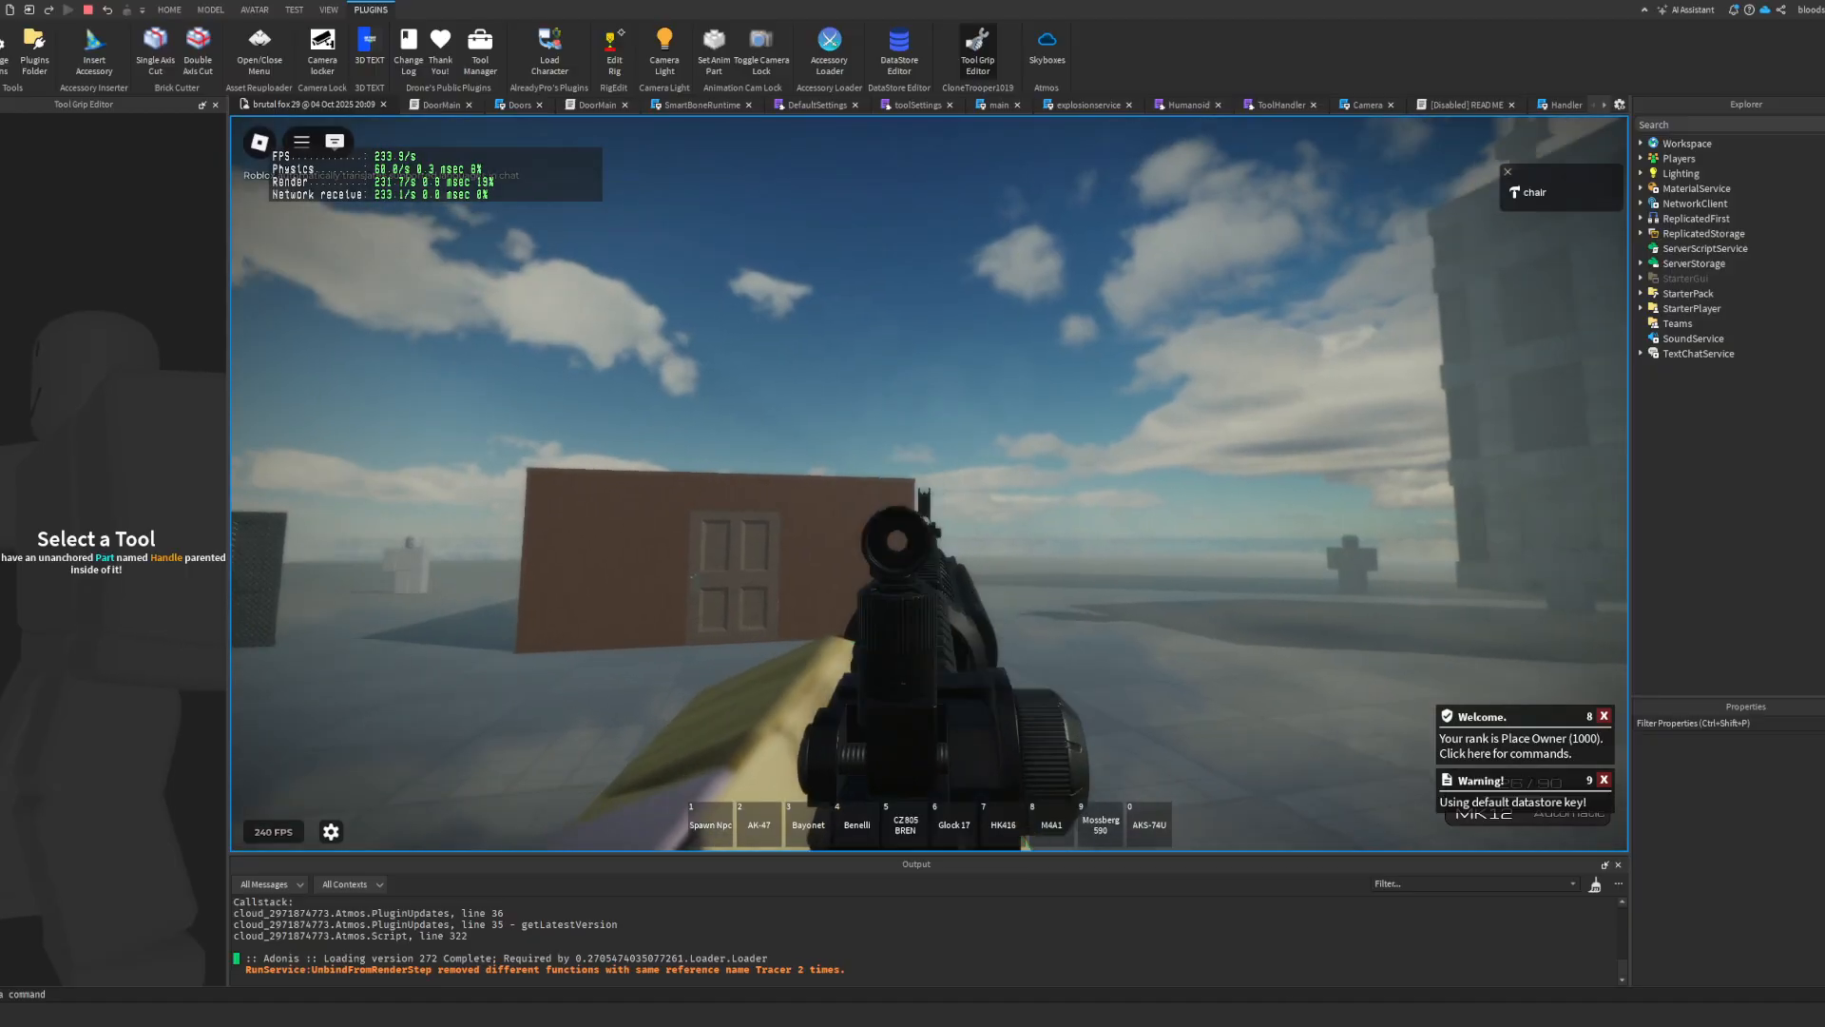
right_click(928, 485)
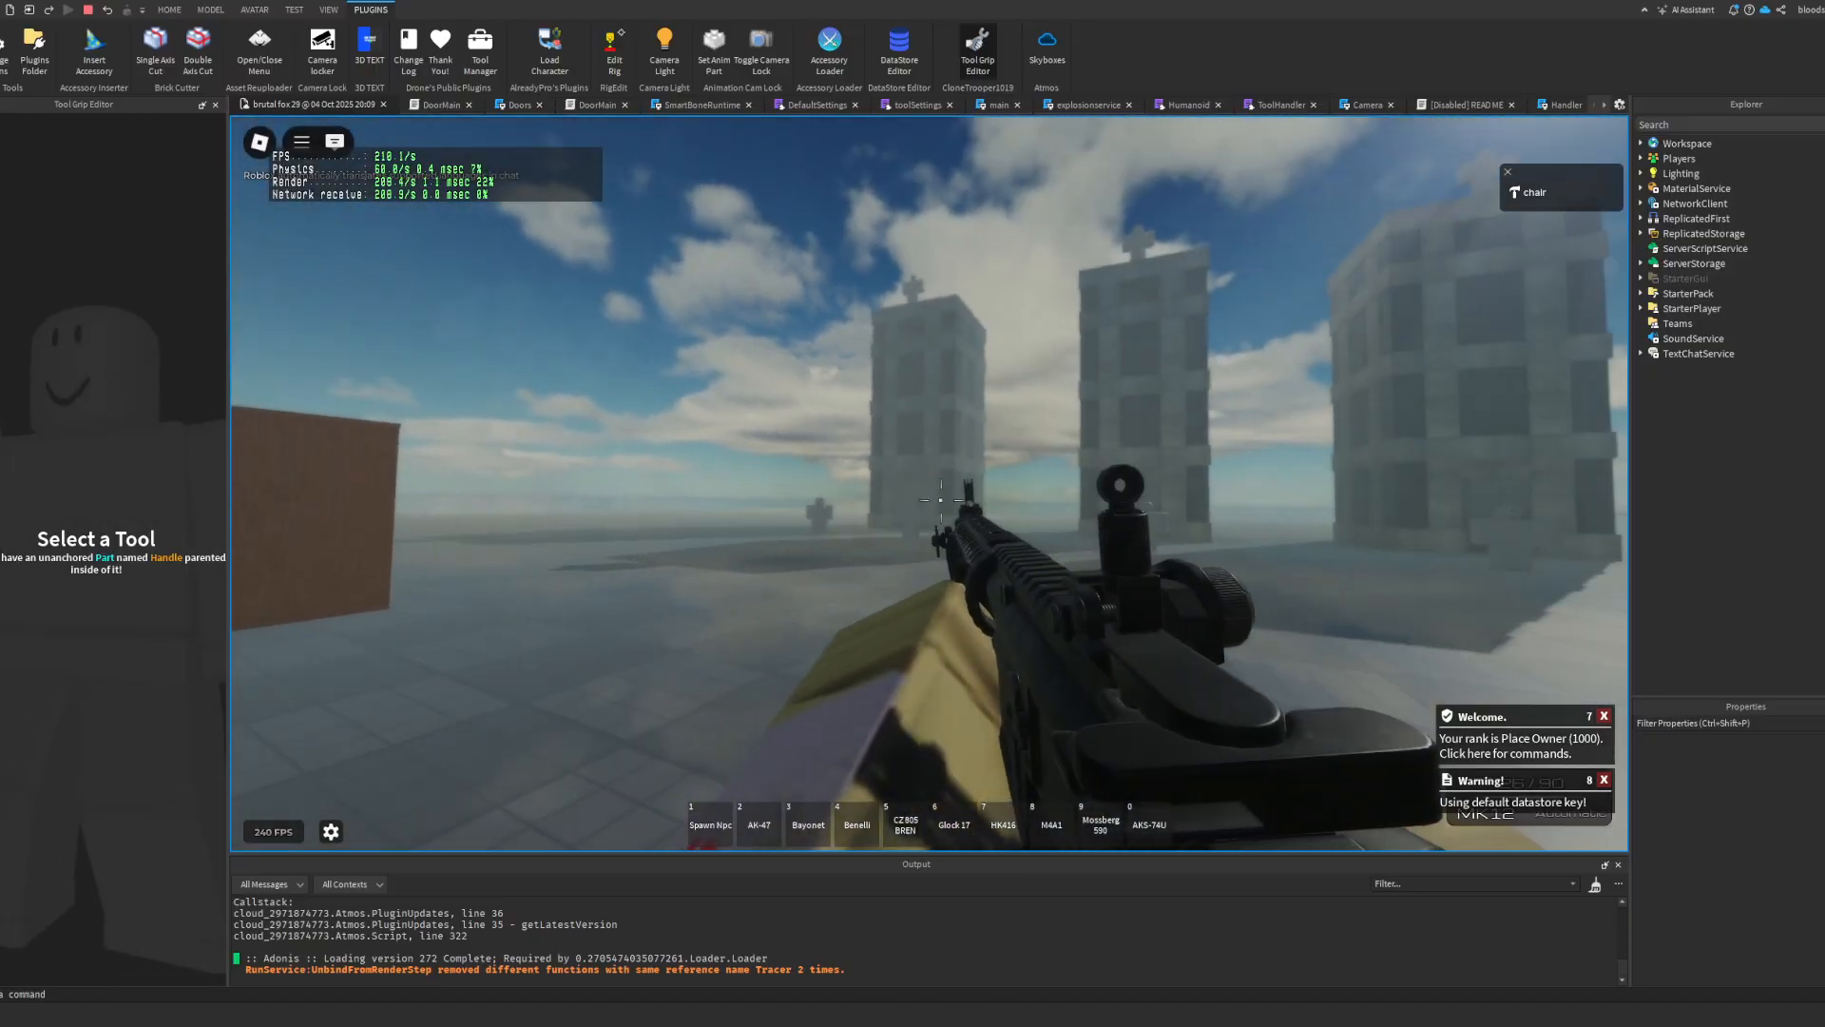
key("w")
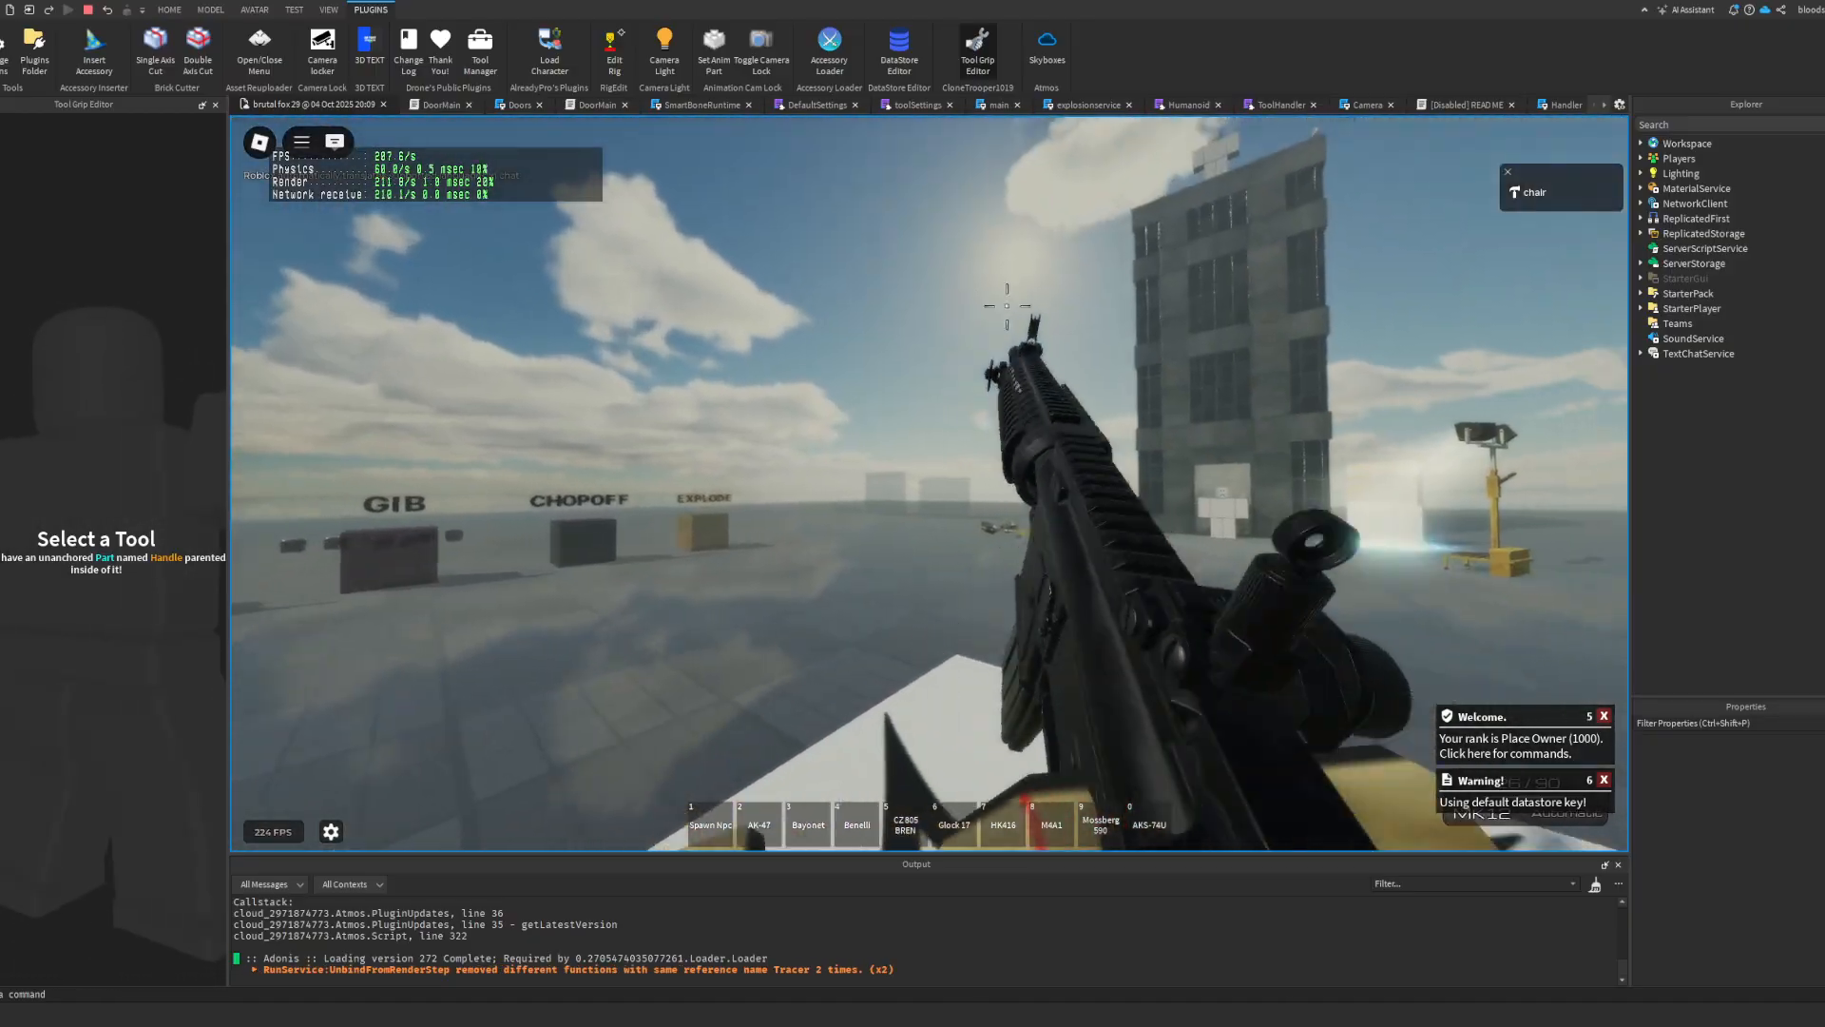
key("w")
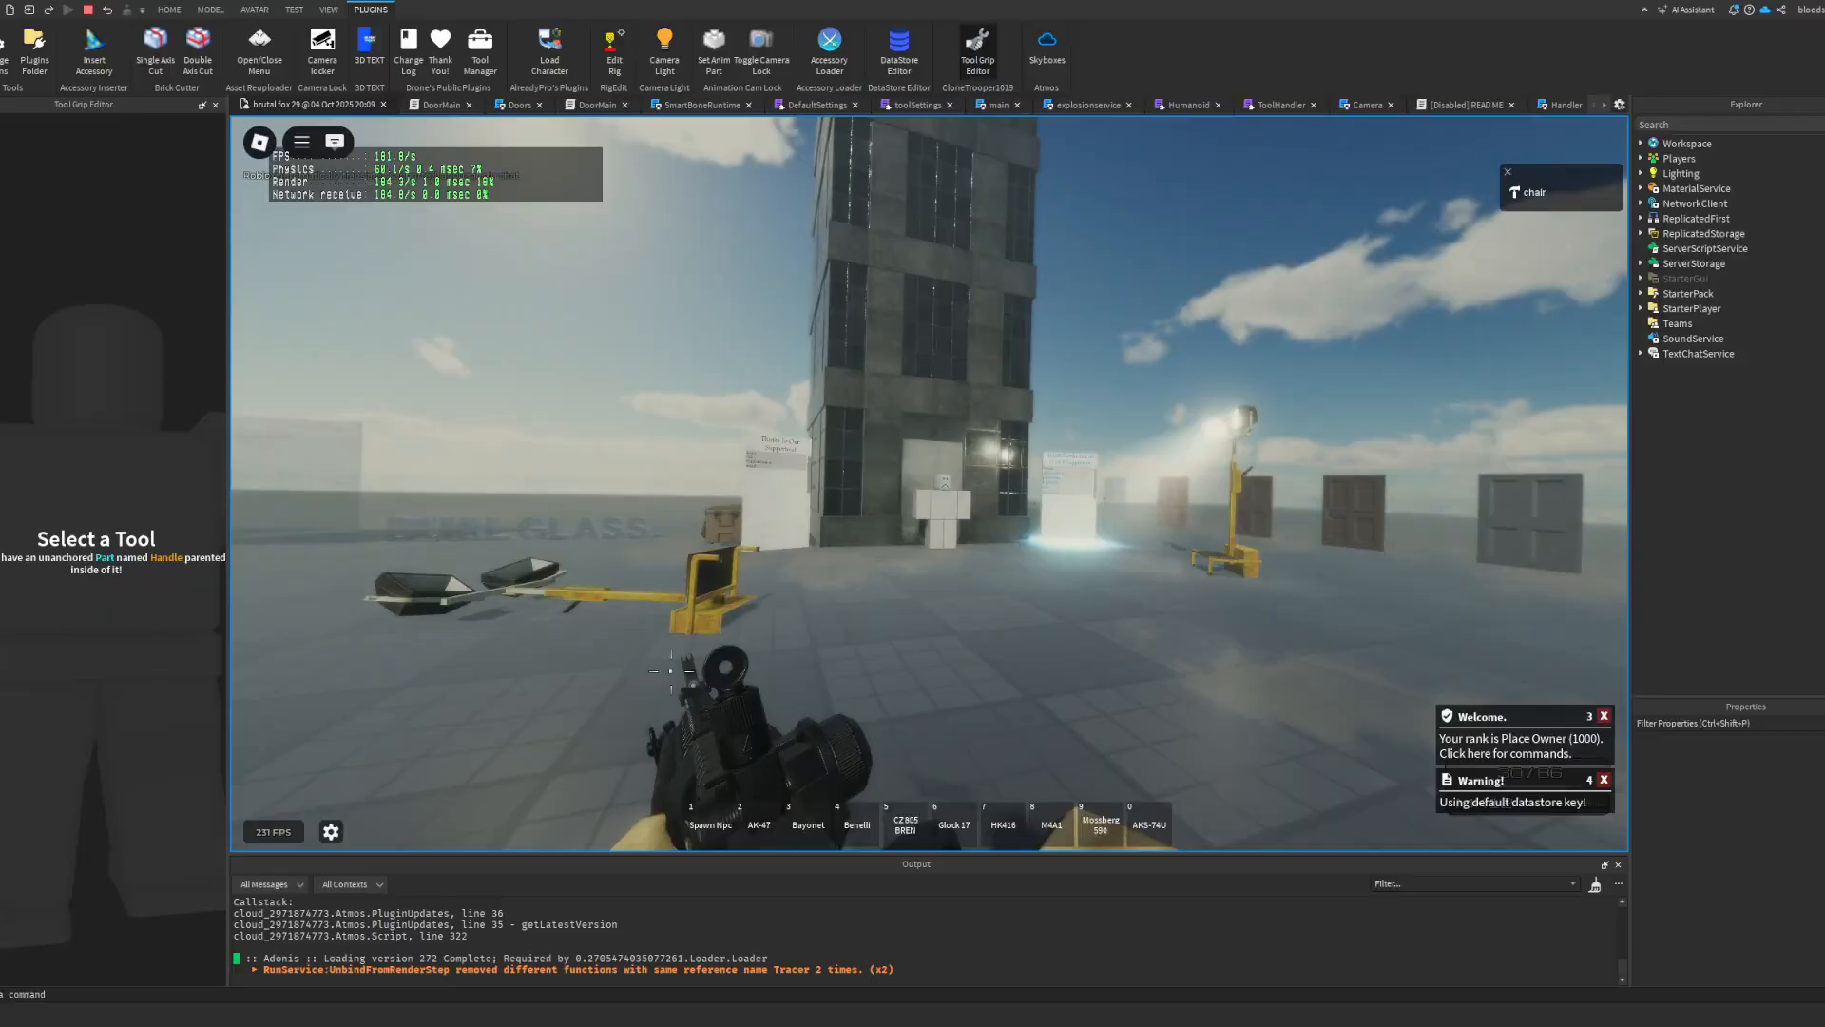
key("w")
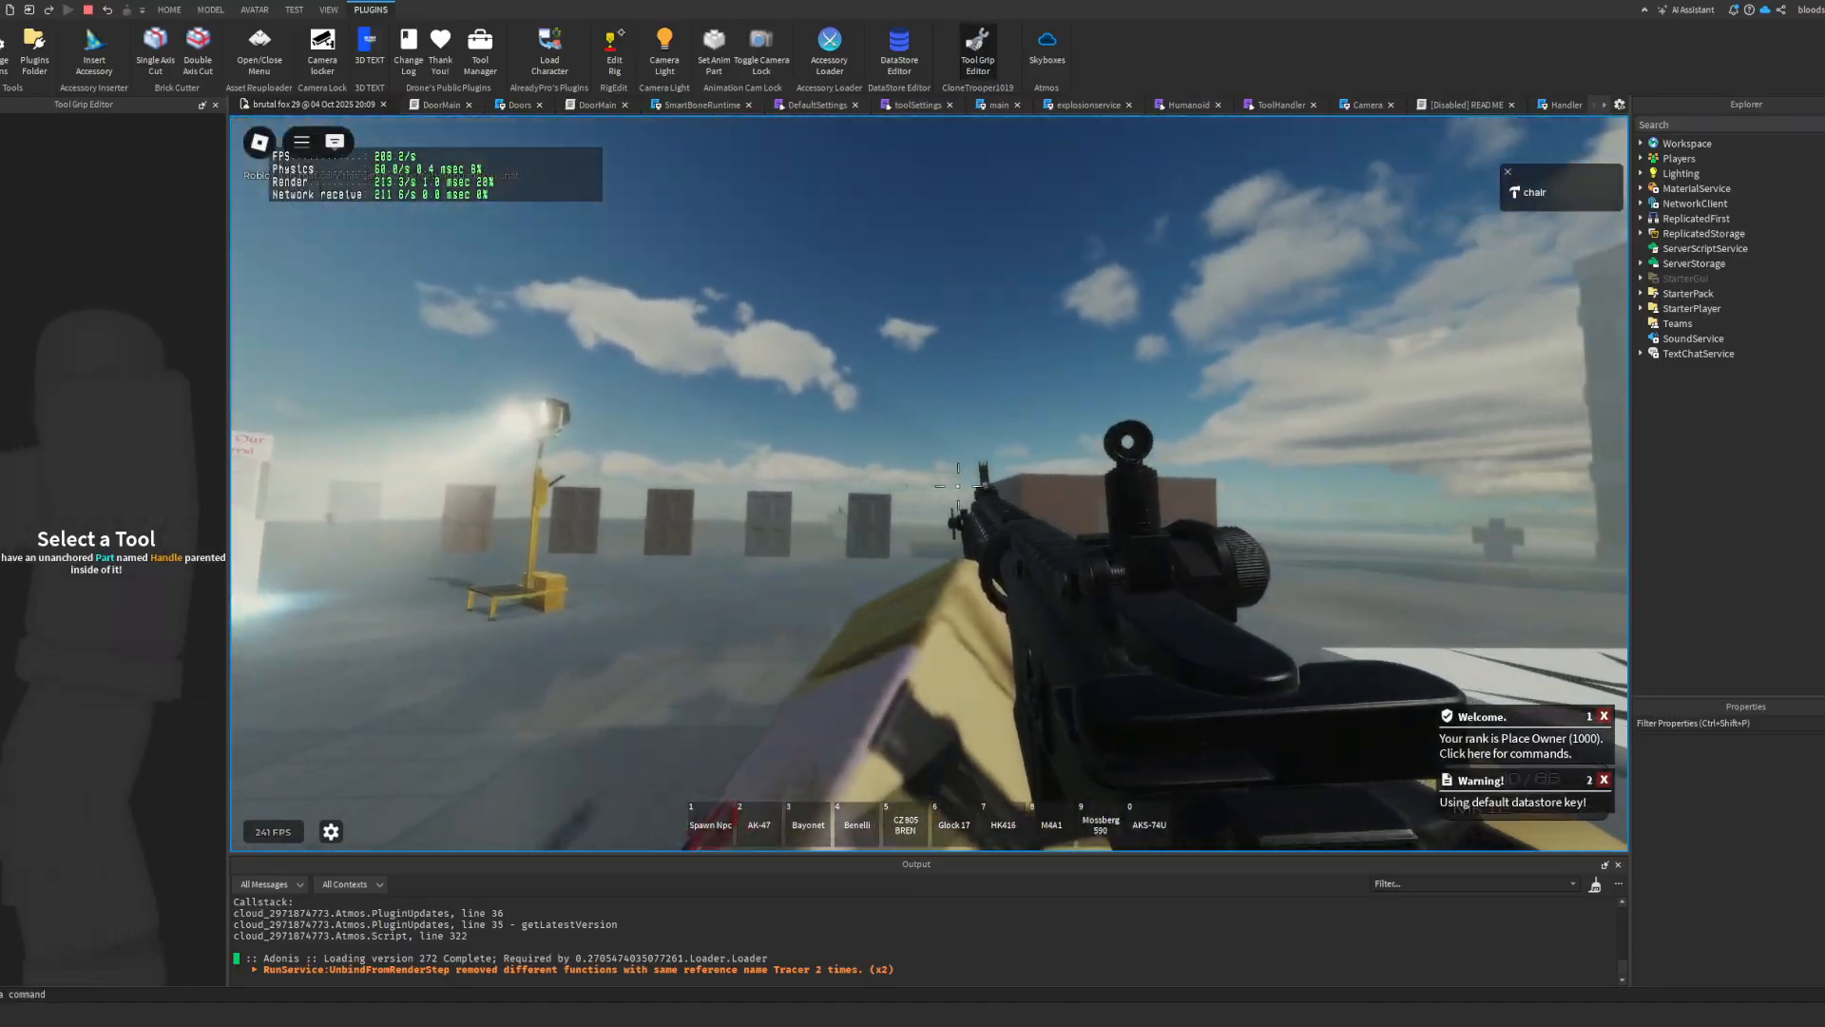
Step: Test the MK12's firing and reload animations, check it in third-person view, and end the playtest
left_click(929, 485)
left_click(957, 457)
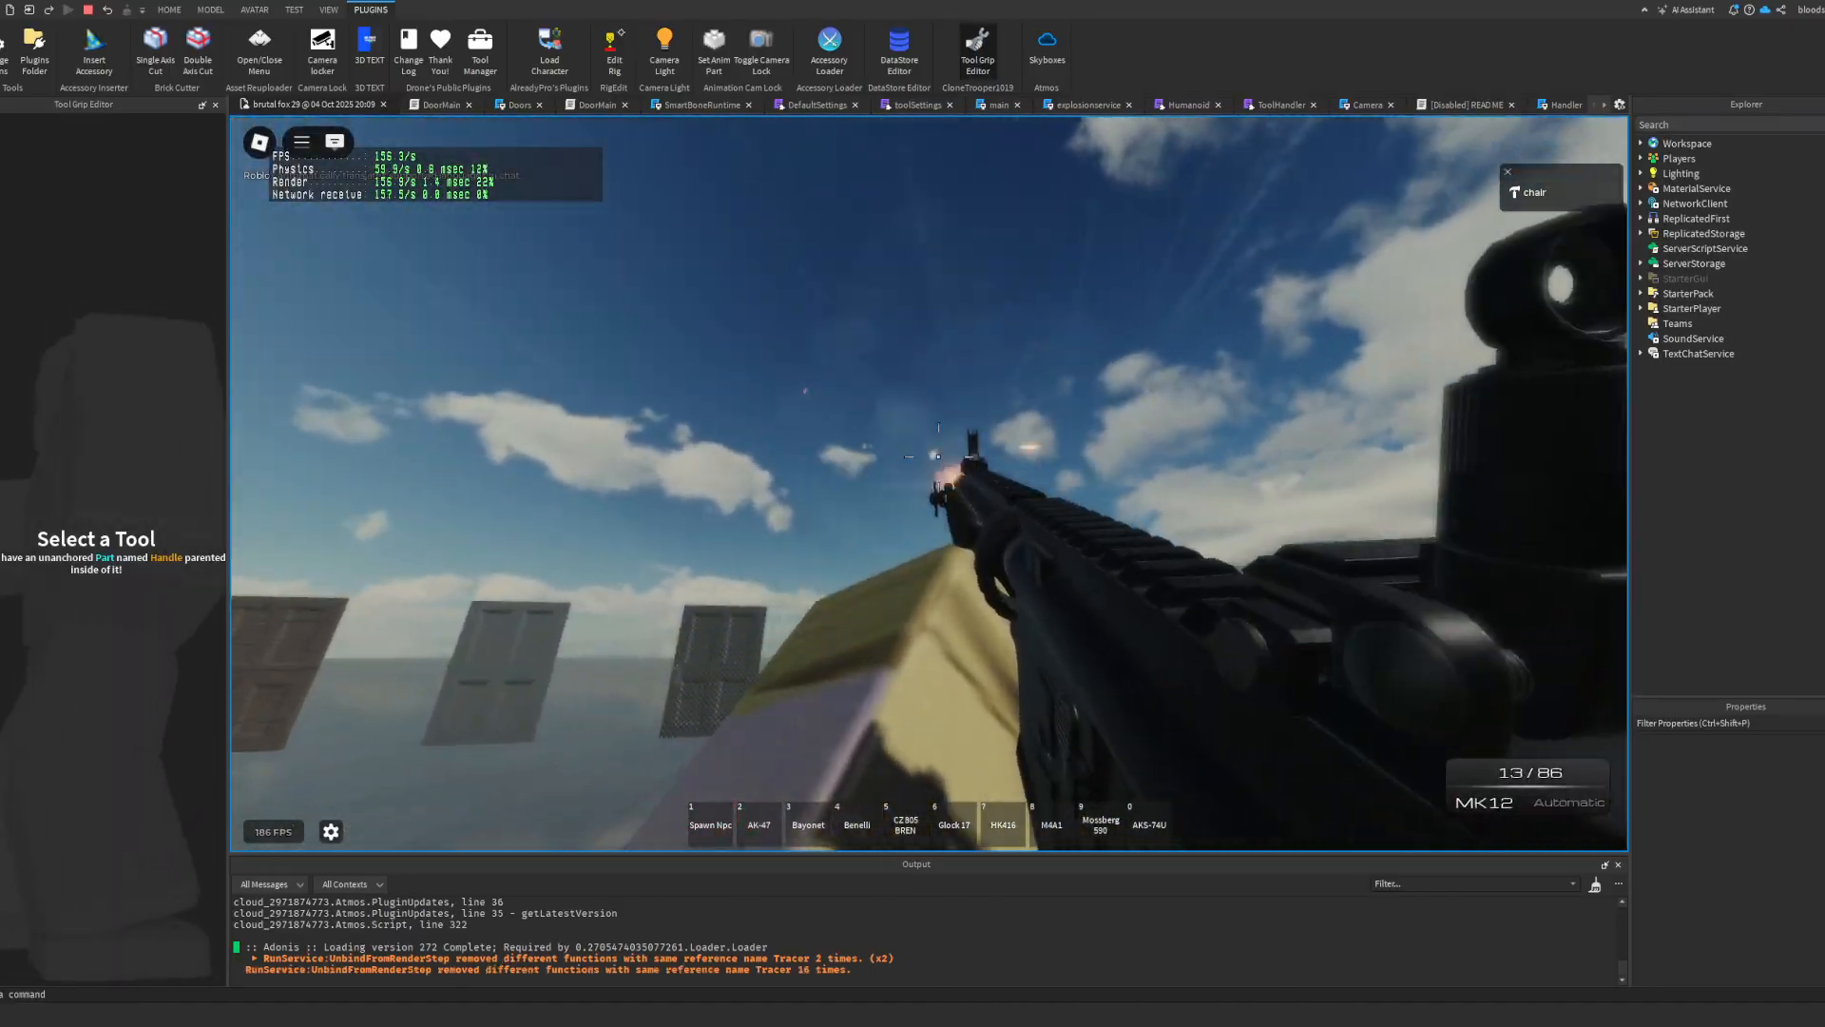
key("w")
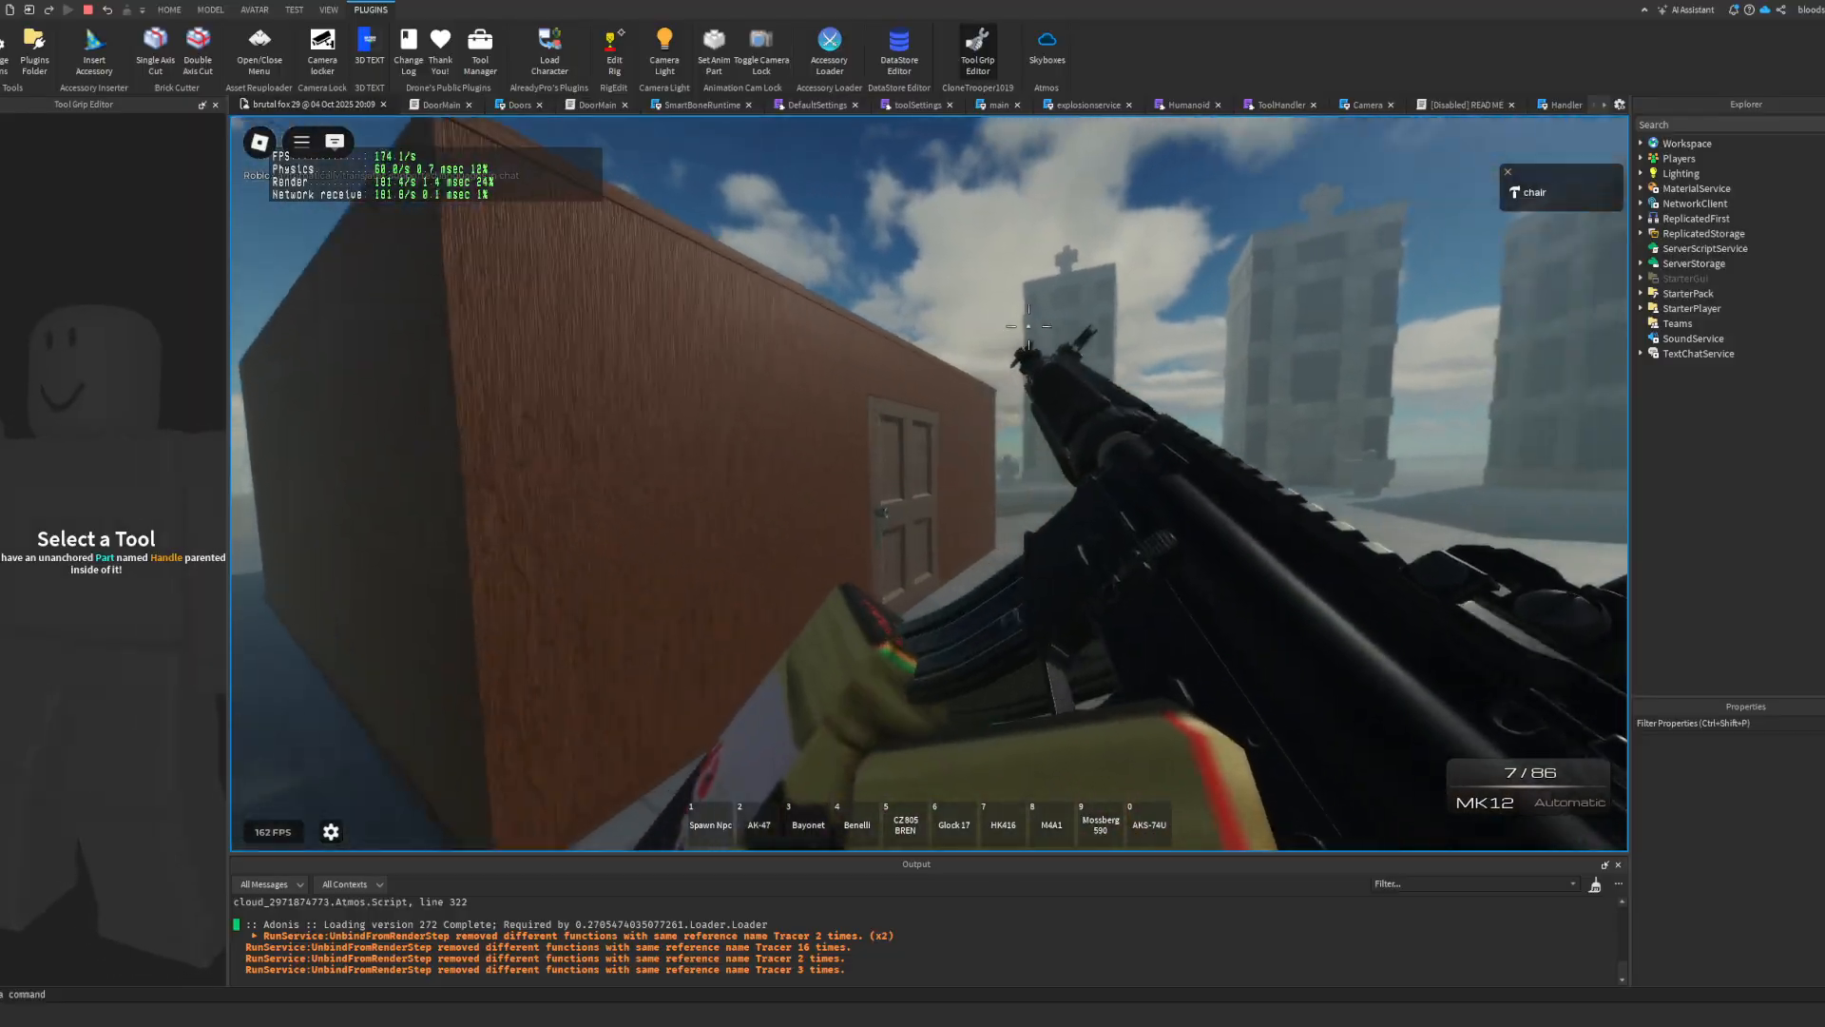
key("w")
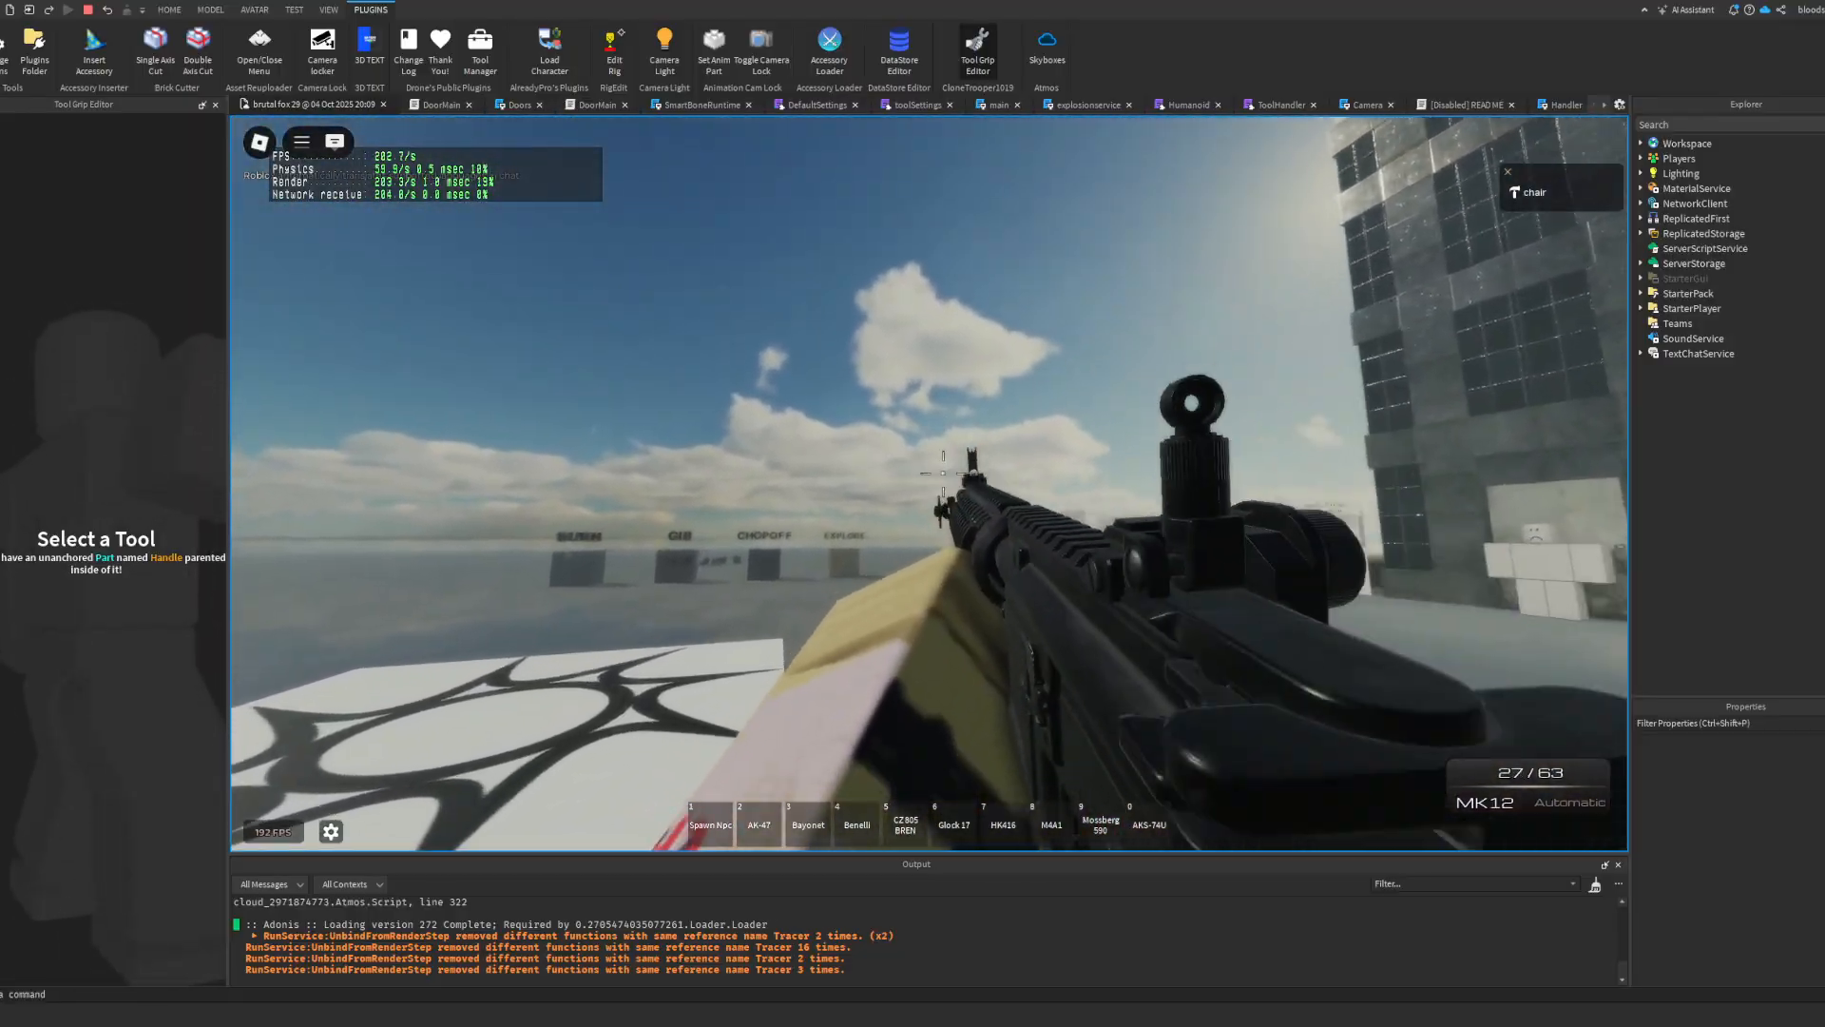
left_click(943, 484)
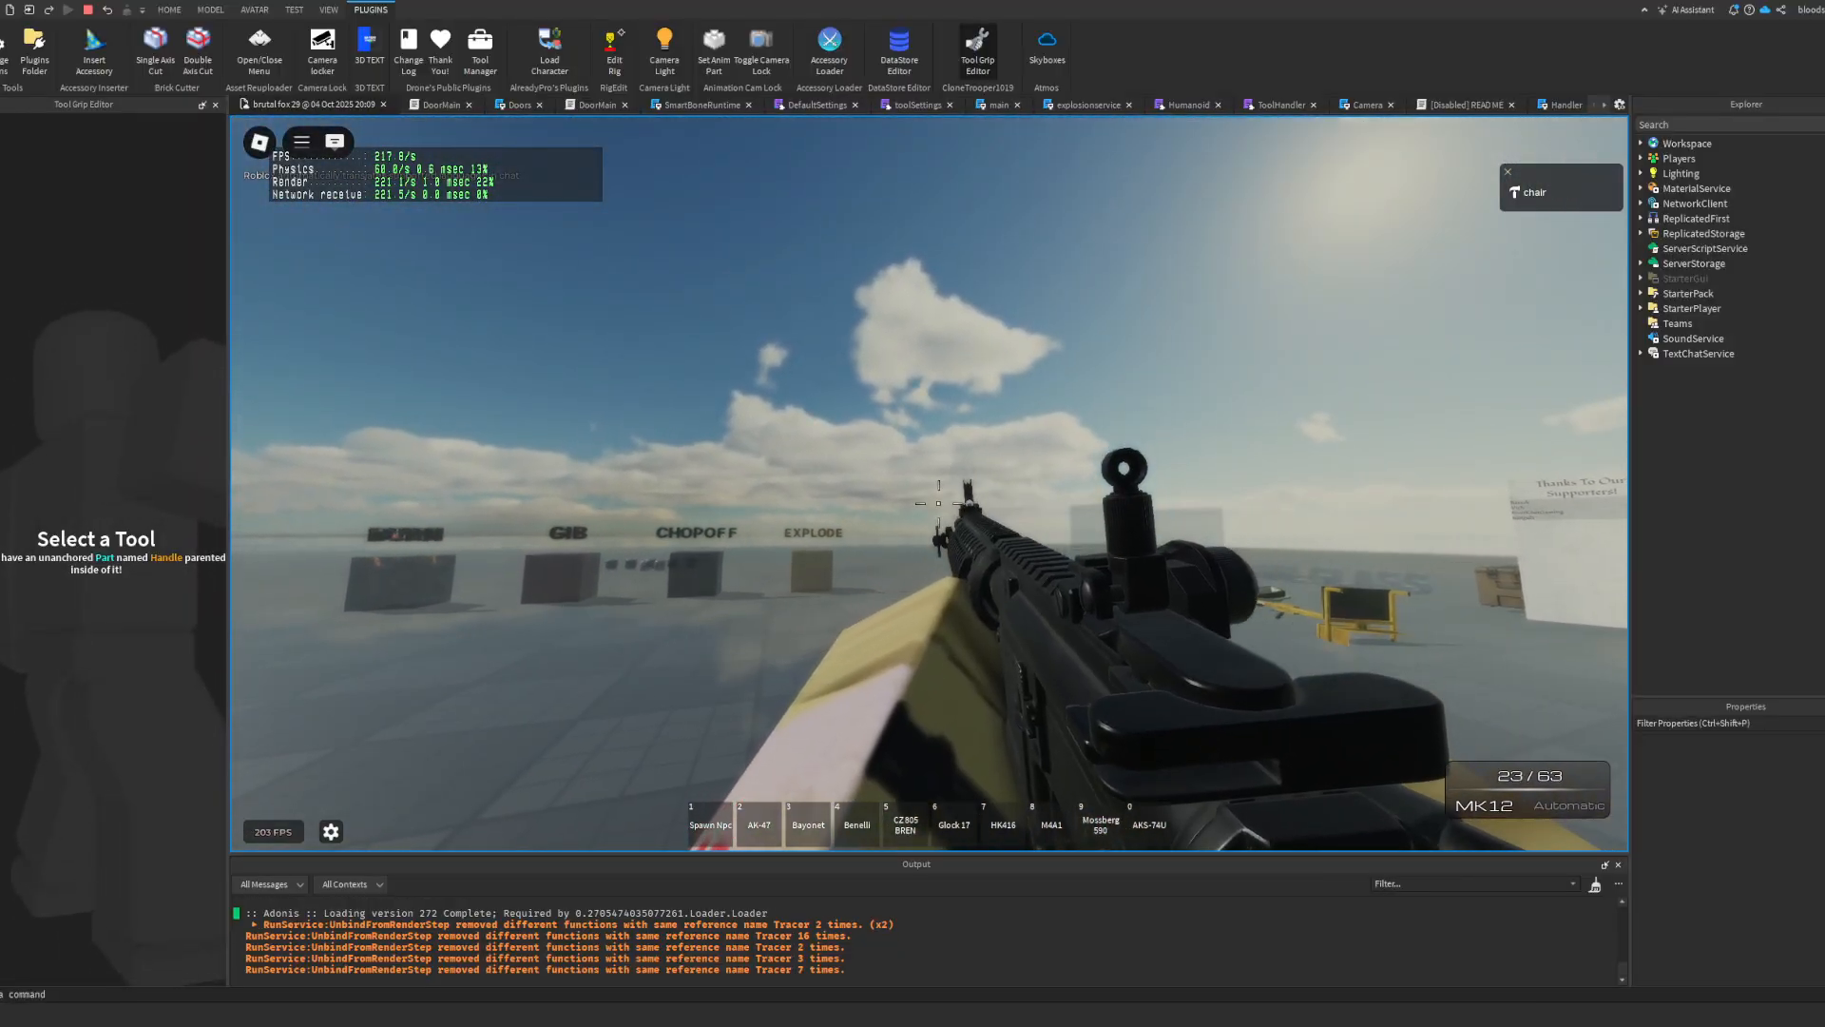
right_click(943, 484)
scroll(943, 484, "down", 2)
left_click(87, 10)
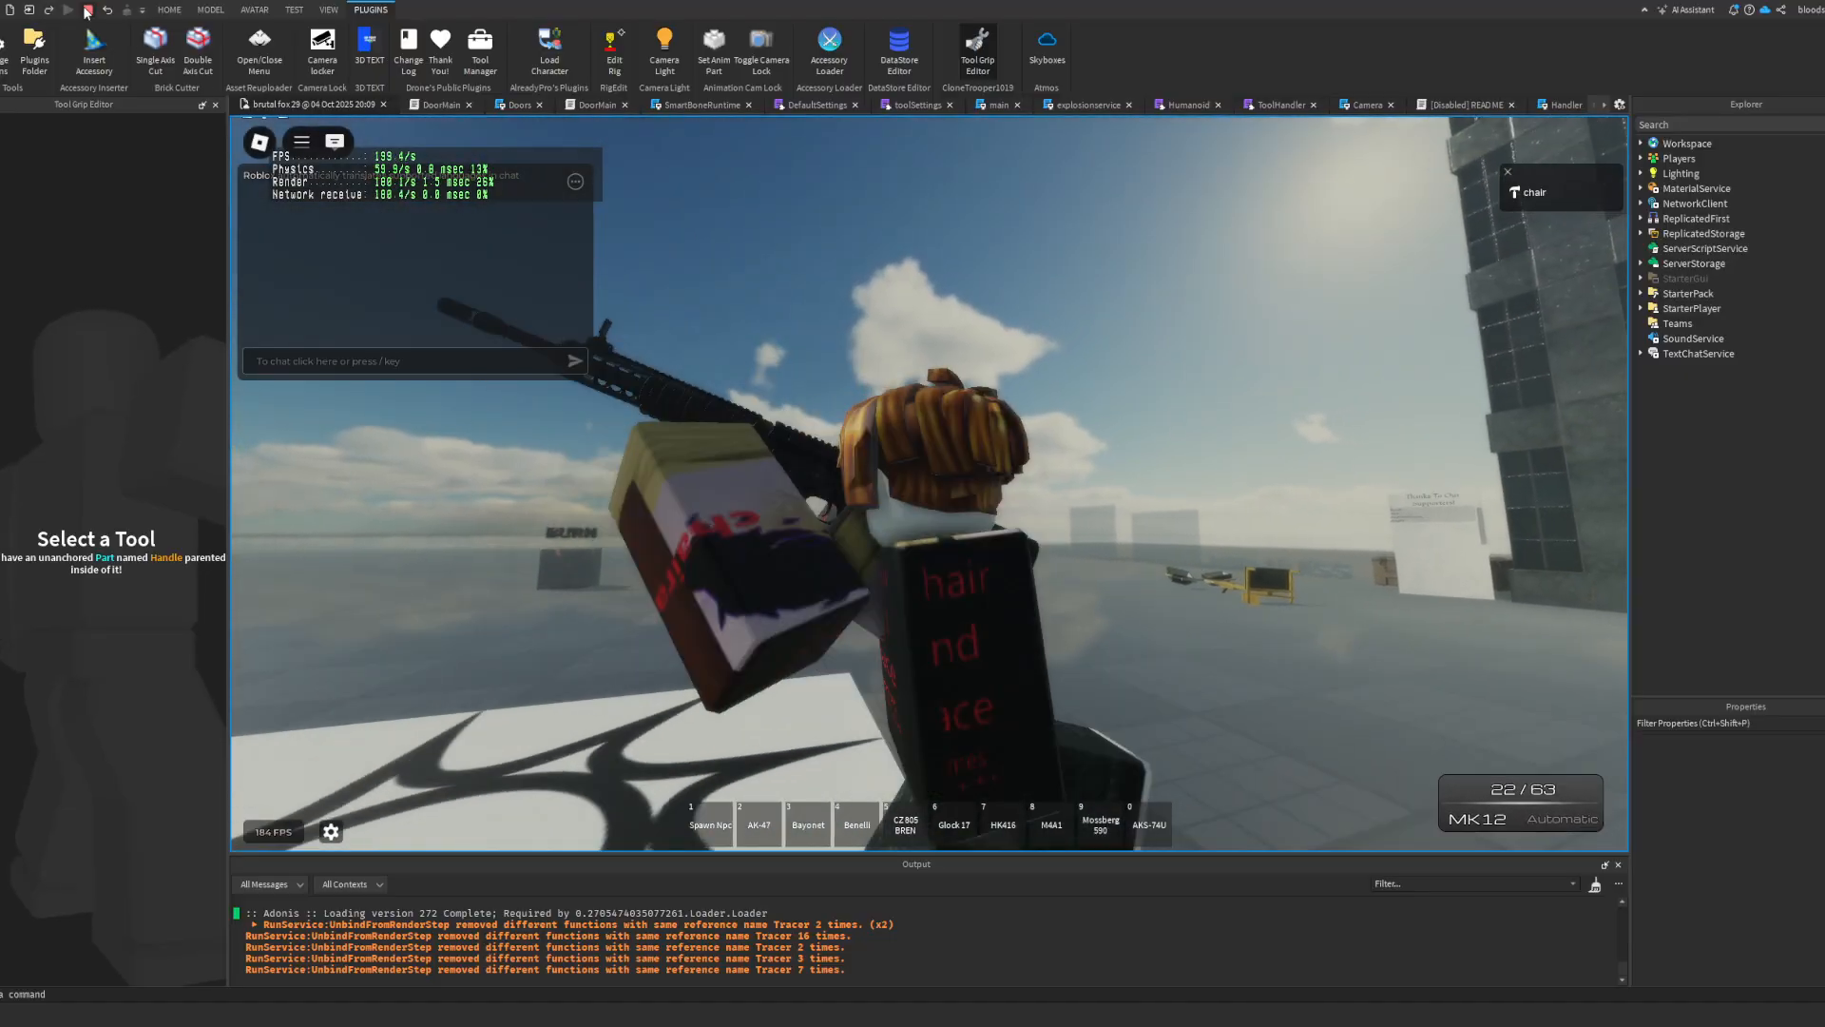
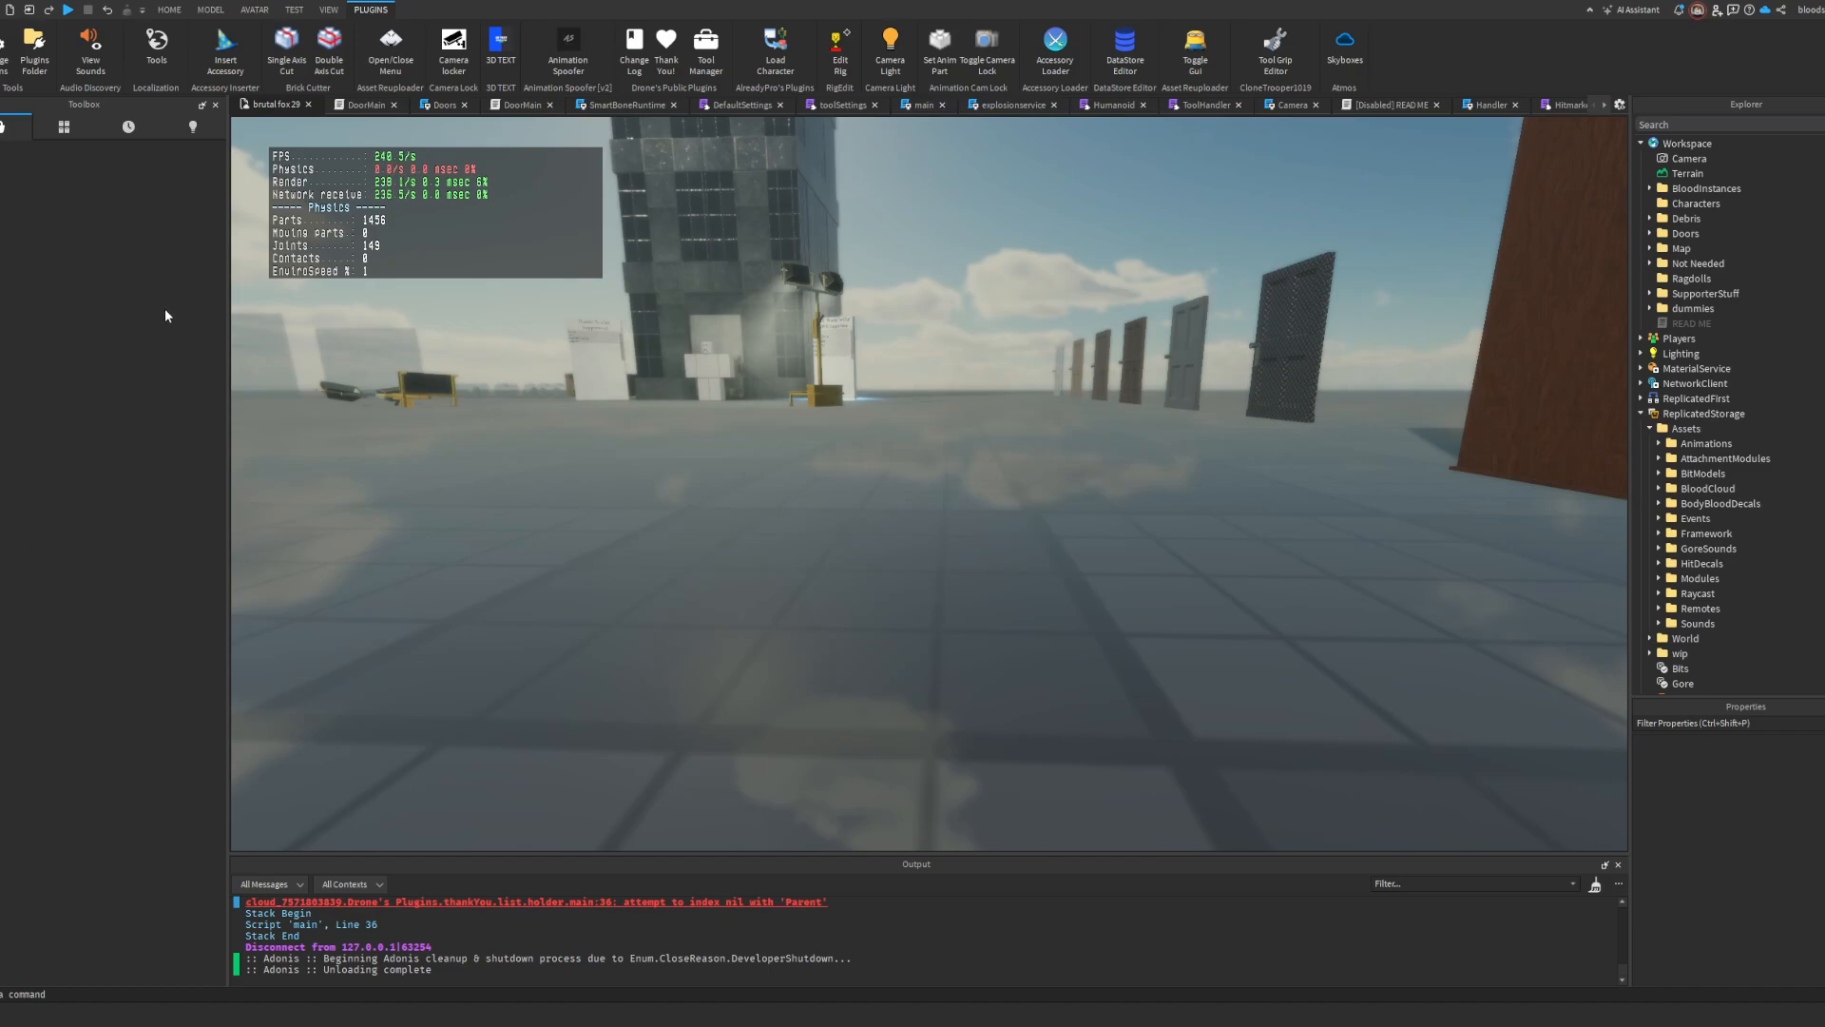
Step: In the MK12's toolSettings script, set the idle animation id to 0 and keep the original id as a comment
scroll(713, 492, "down", 5)
scroll(1486, 462, "down", 4)
scroll(1757, 435, "down", 20)
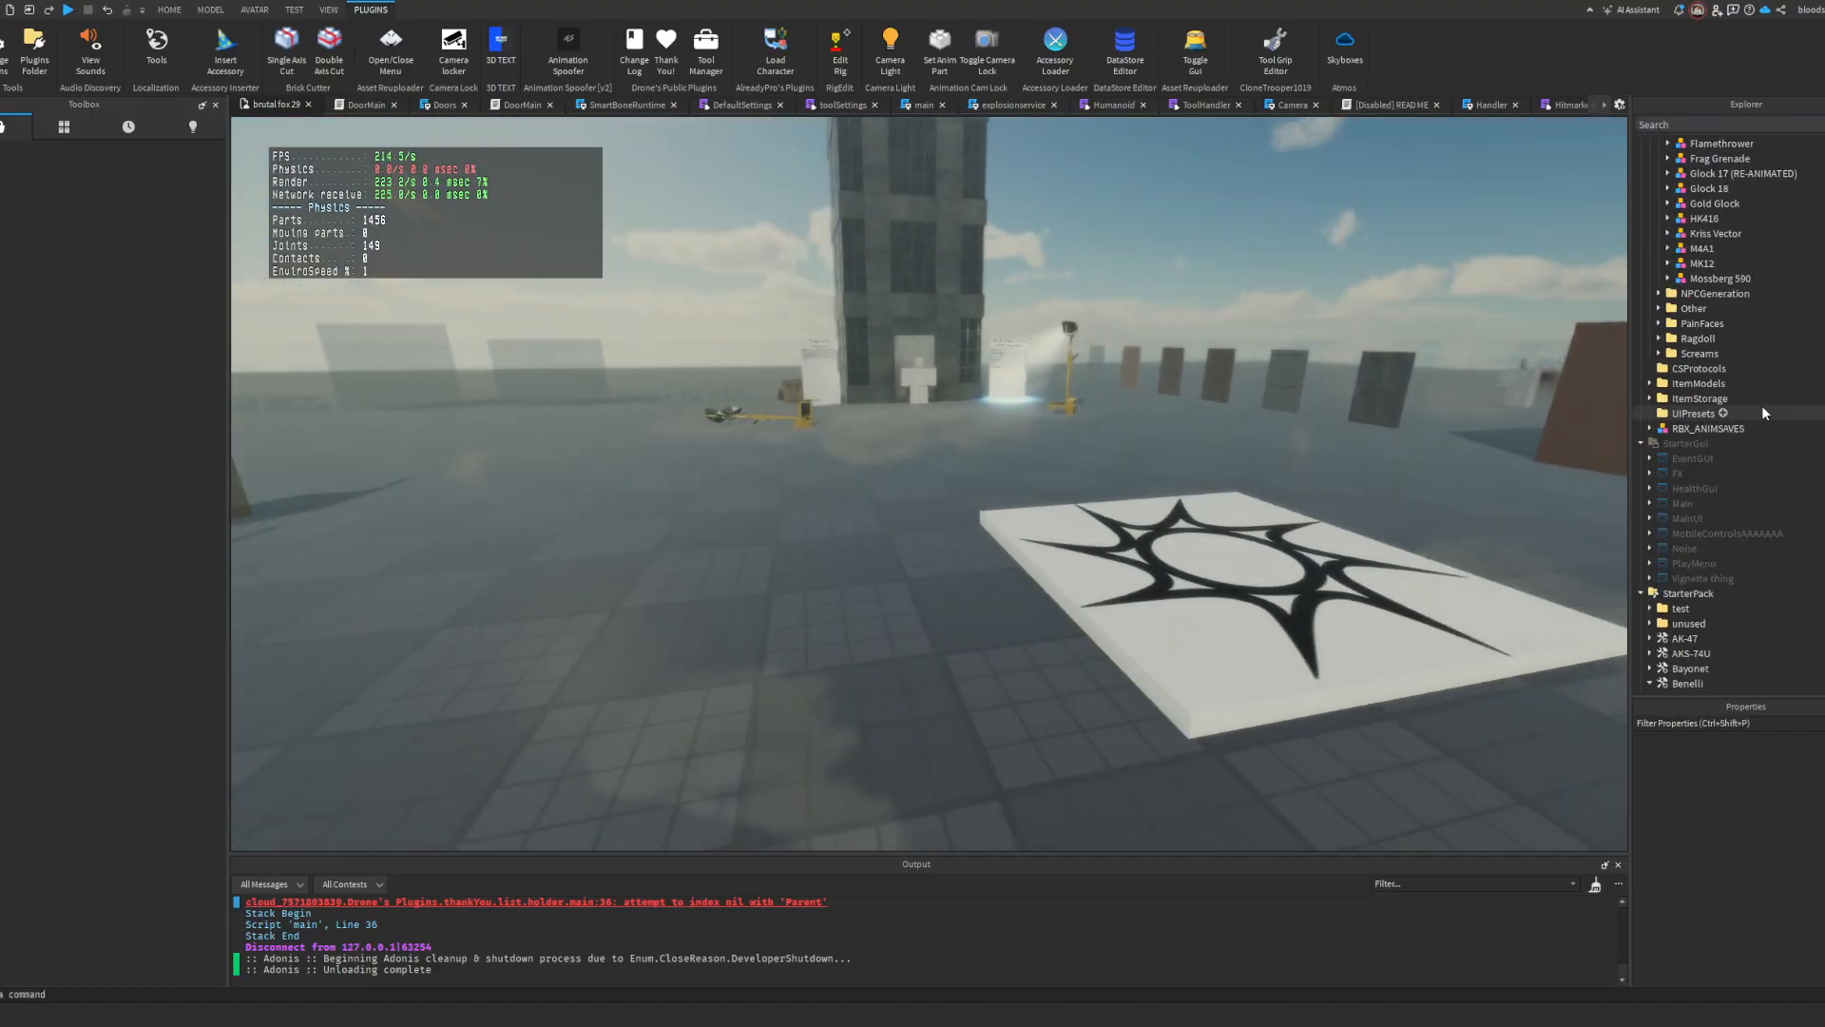
scroll(1711, 475, "down", 10)
left_click(1694, 444)
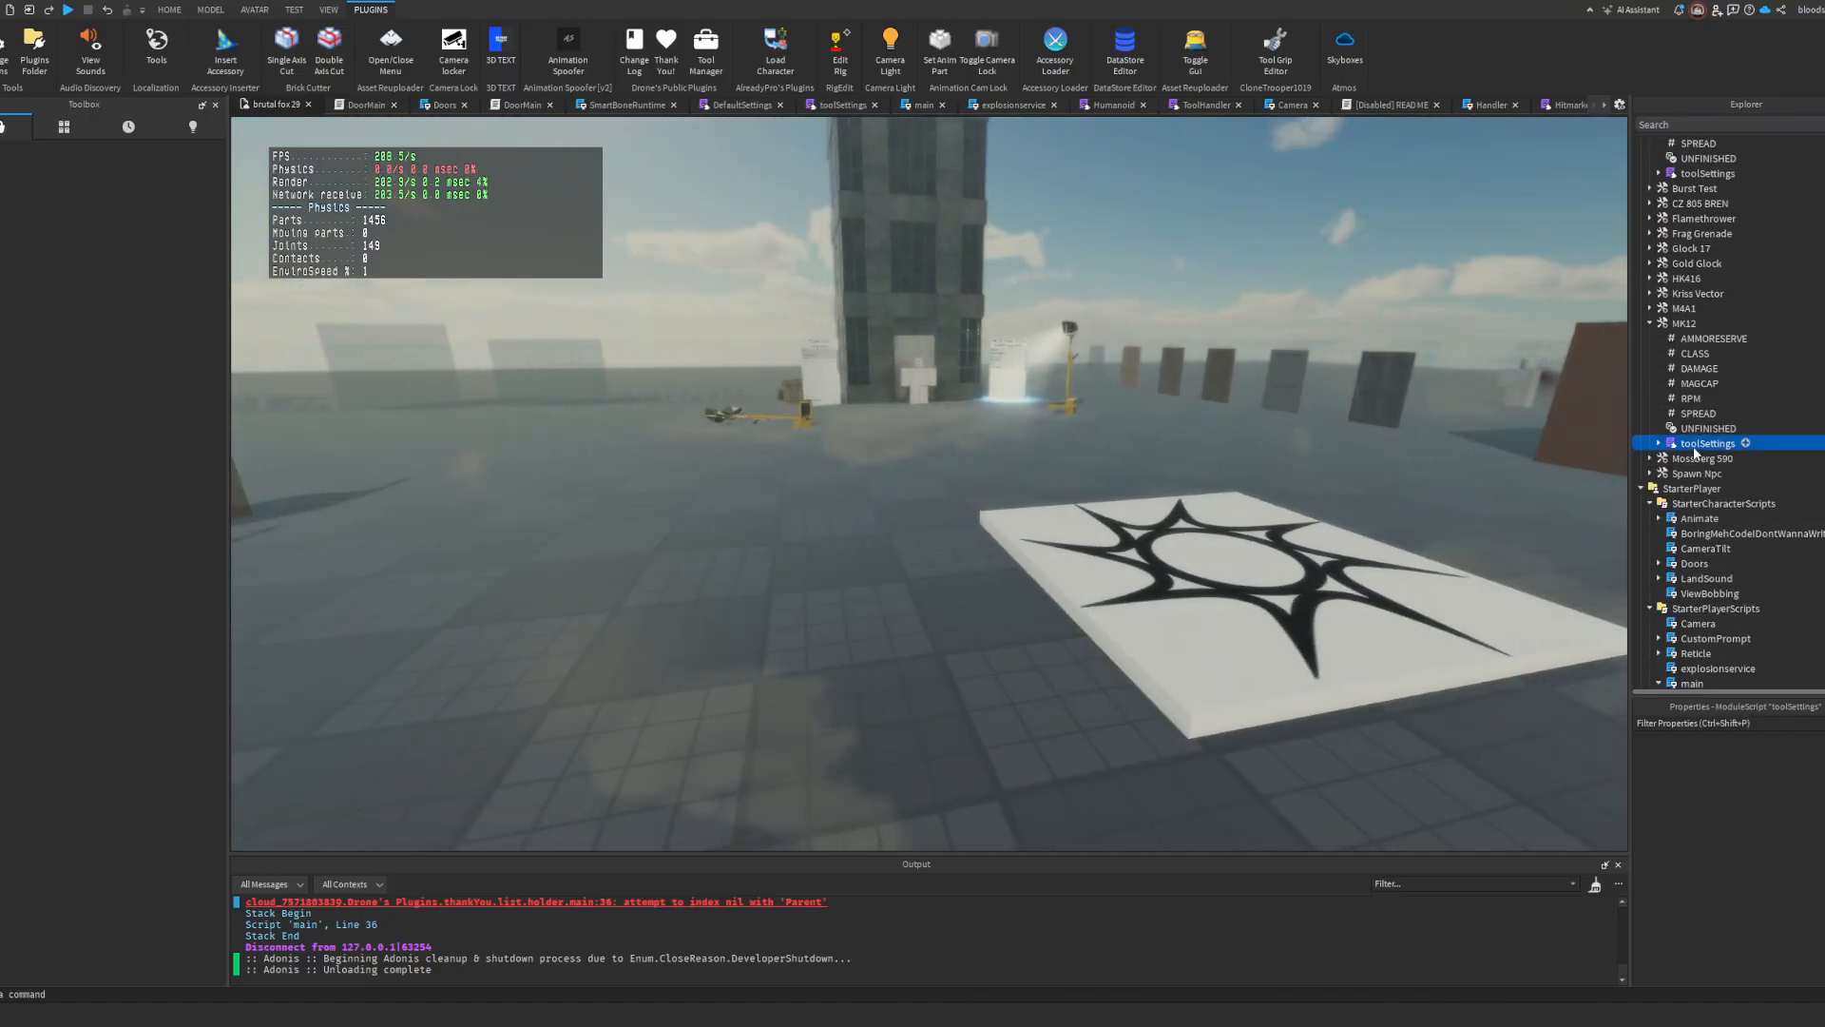
double_click(1695, 444)
scroll(608, 306, "down", 20)
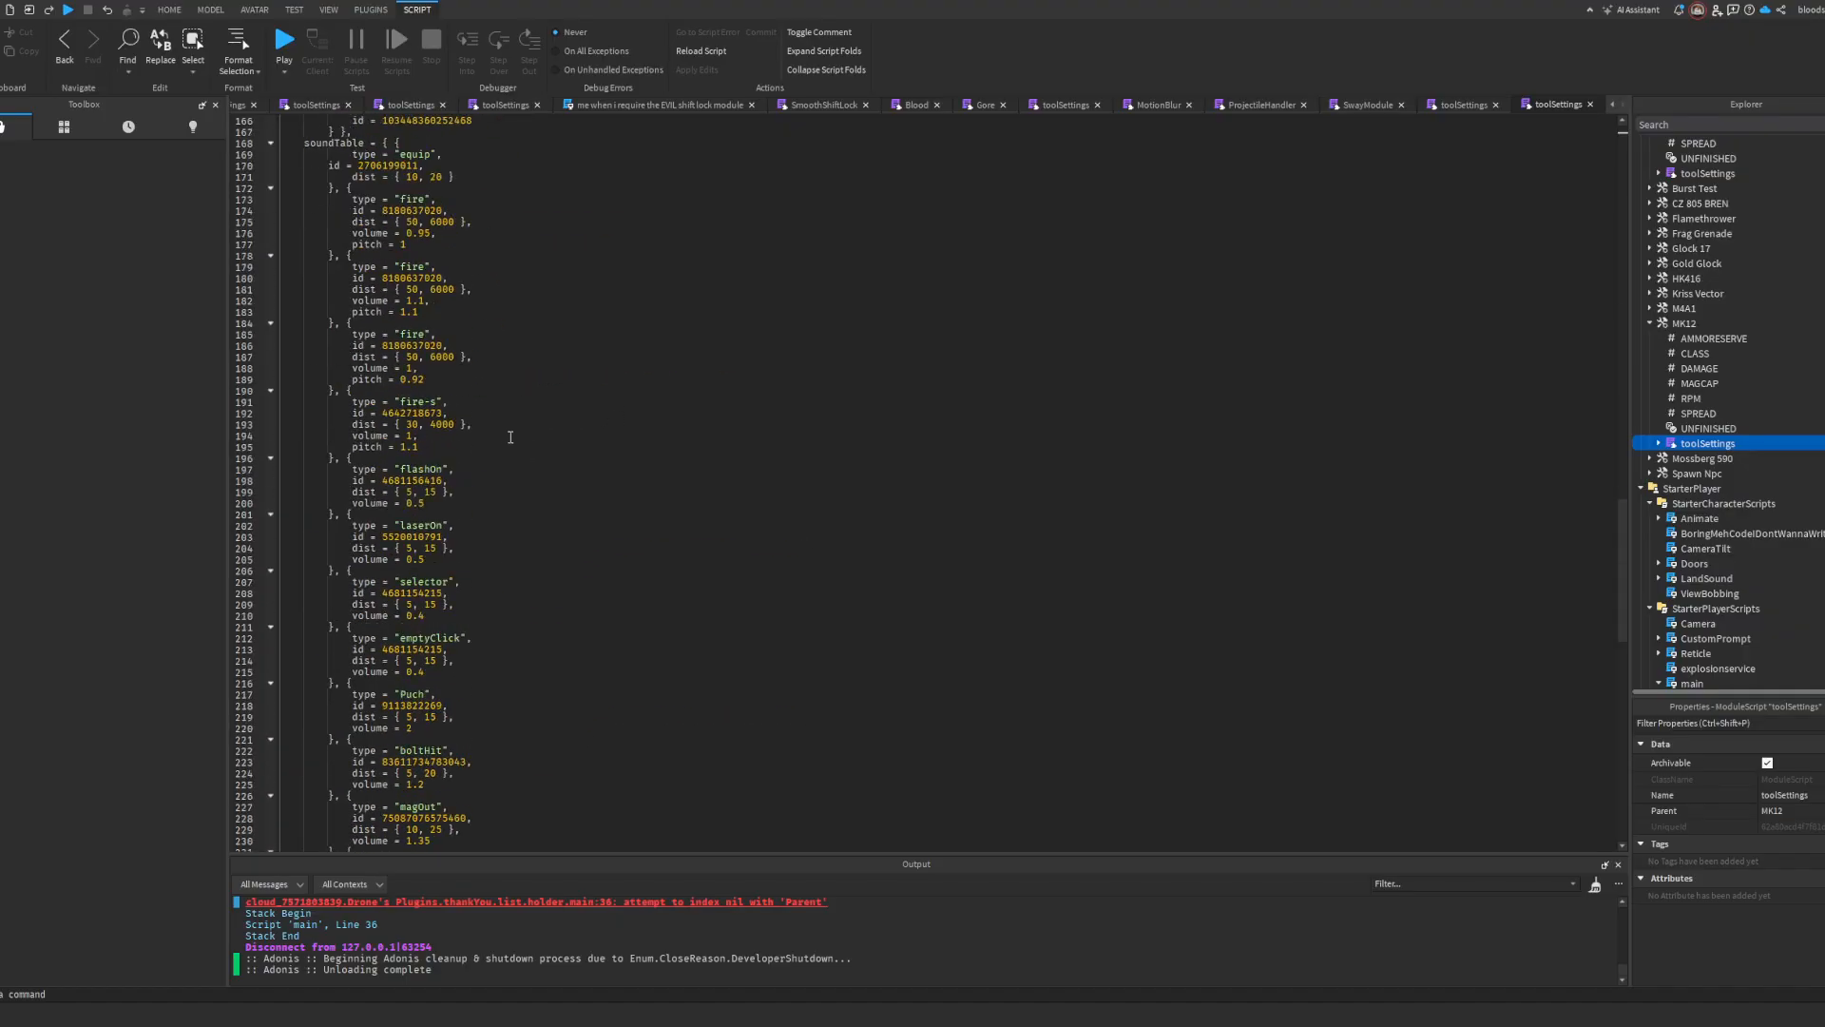
scroll(443, 450, "down", 12)
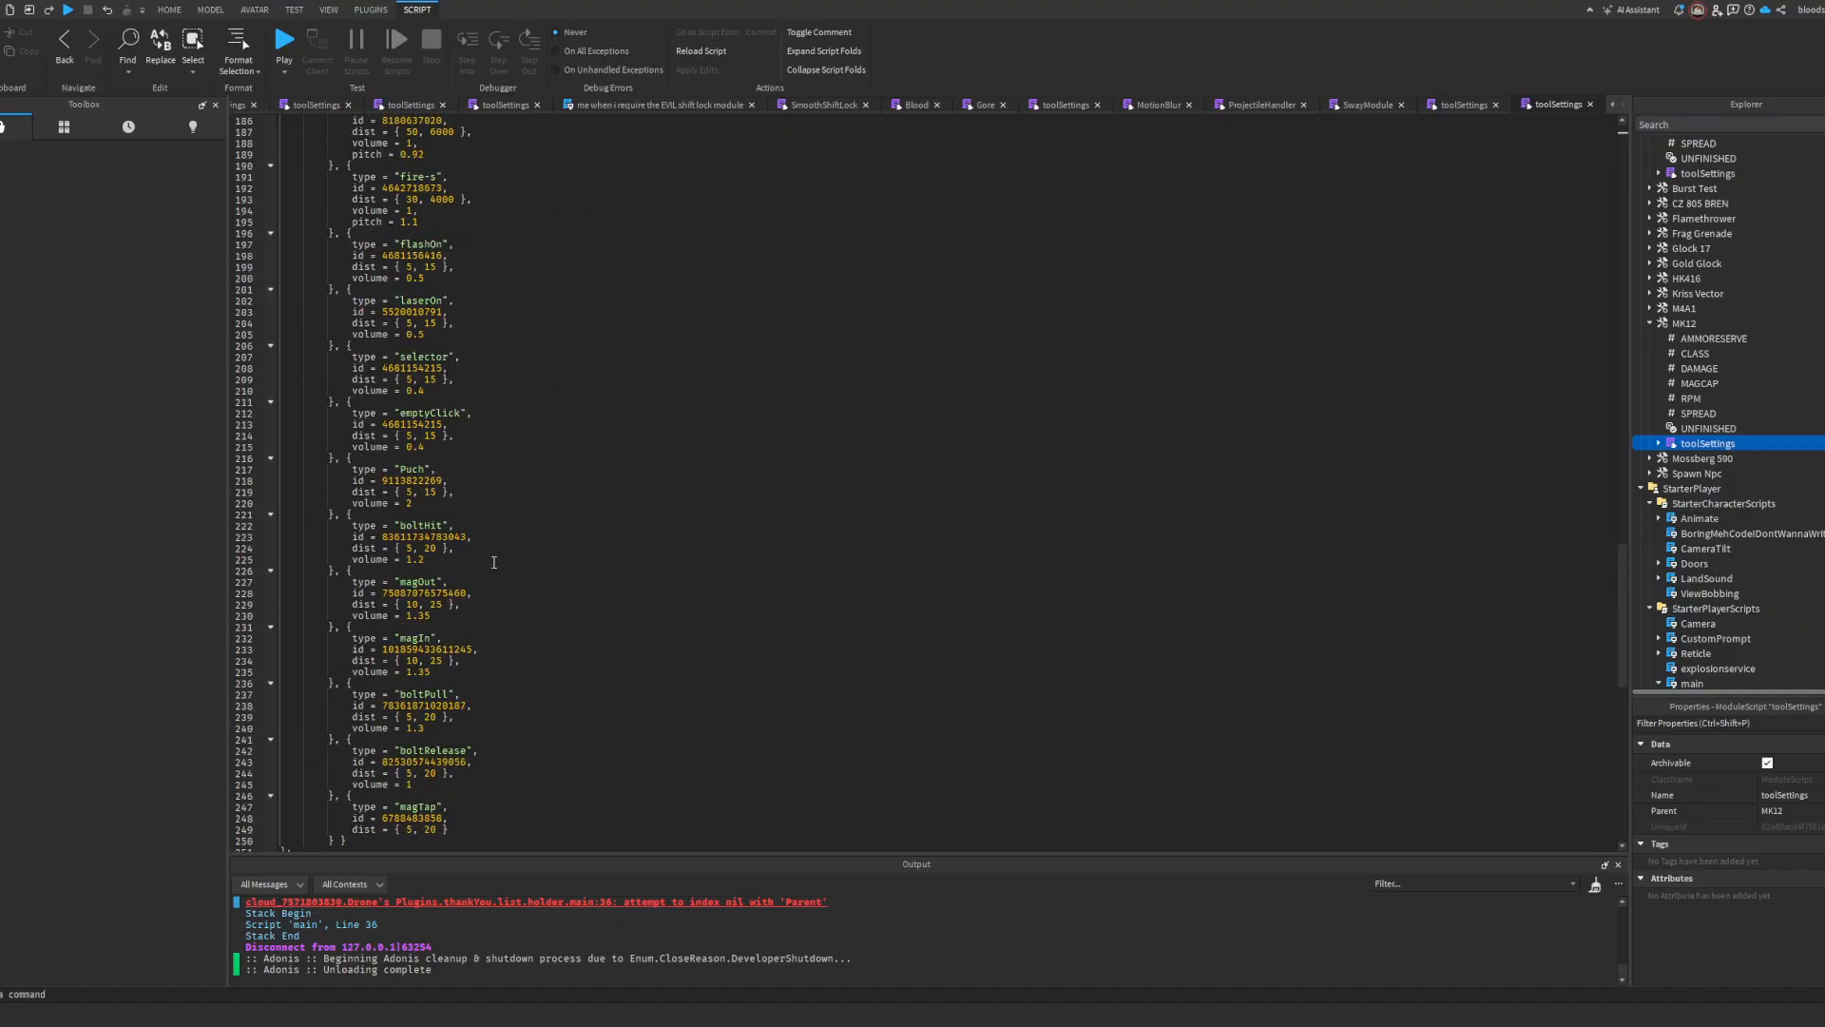
scroll(420, 470, "up", 20)
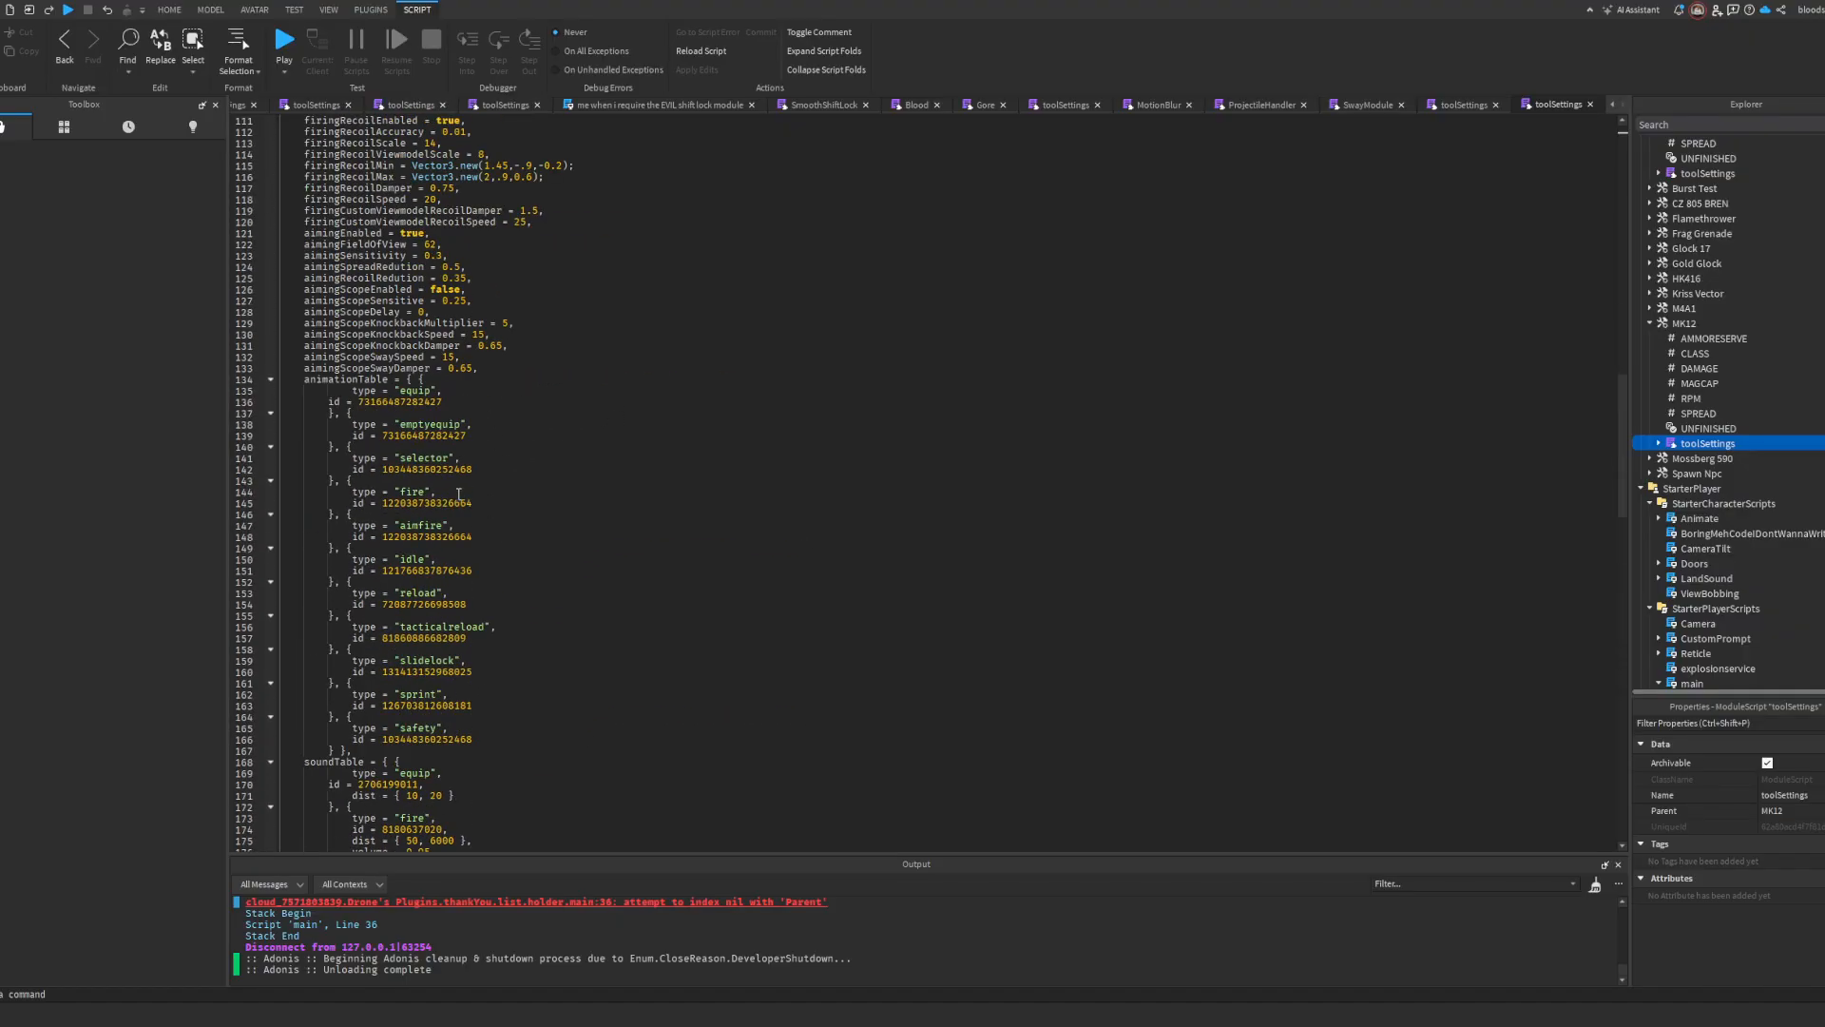
double_click(438, 570)
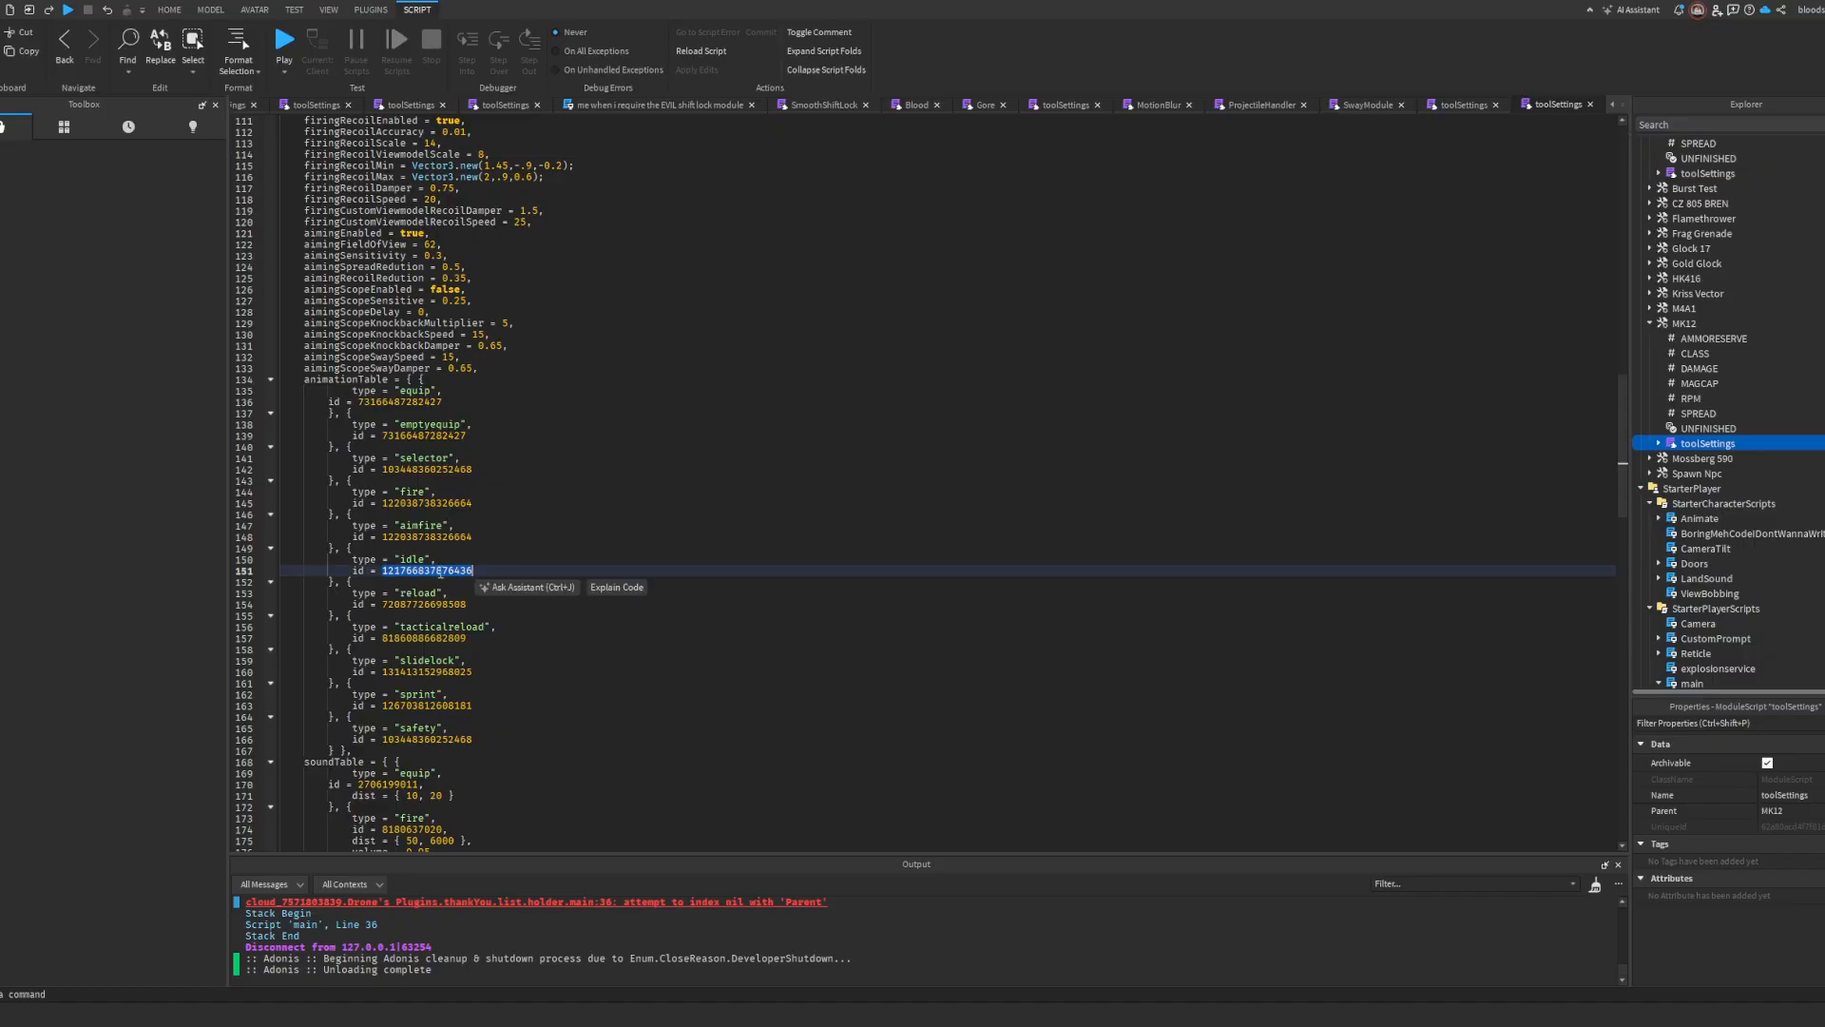
type("0 --")
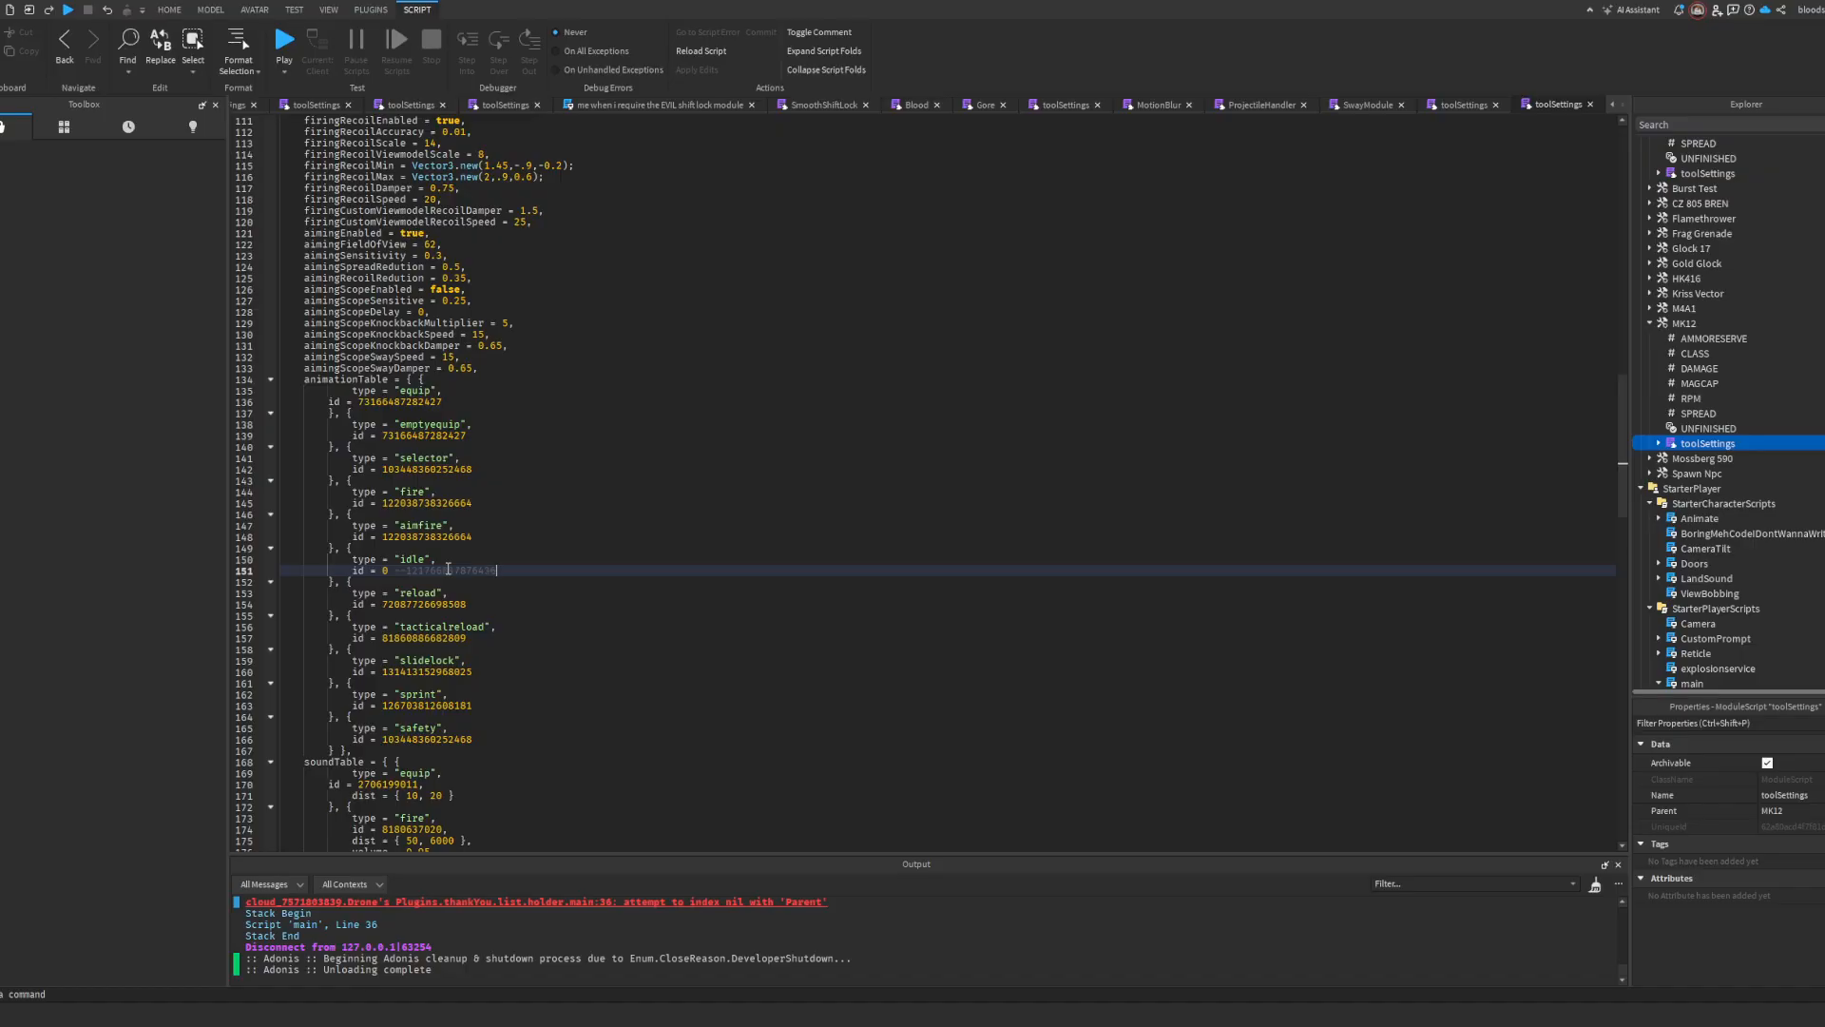
Step: Return to the place's 3D view, start a playtest, equip the MK12 and view the character from the front
left_click(234, 112)
scroll(234, 111, "up", 12)
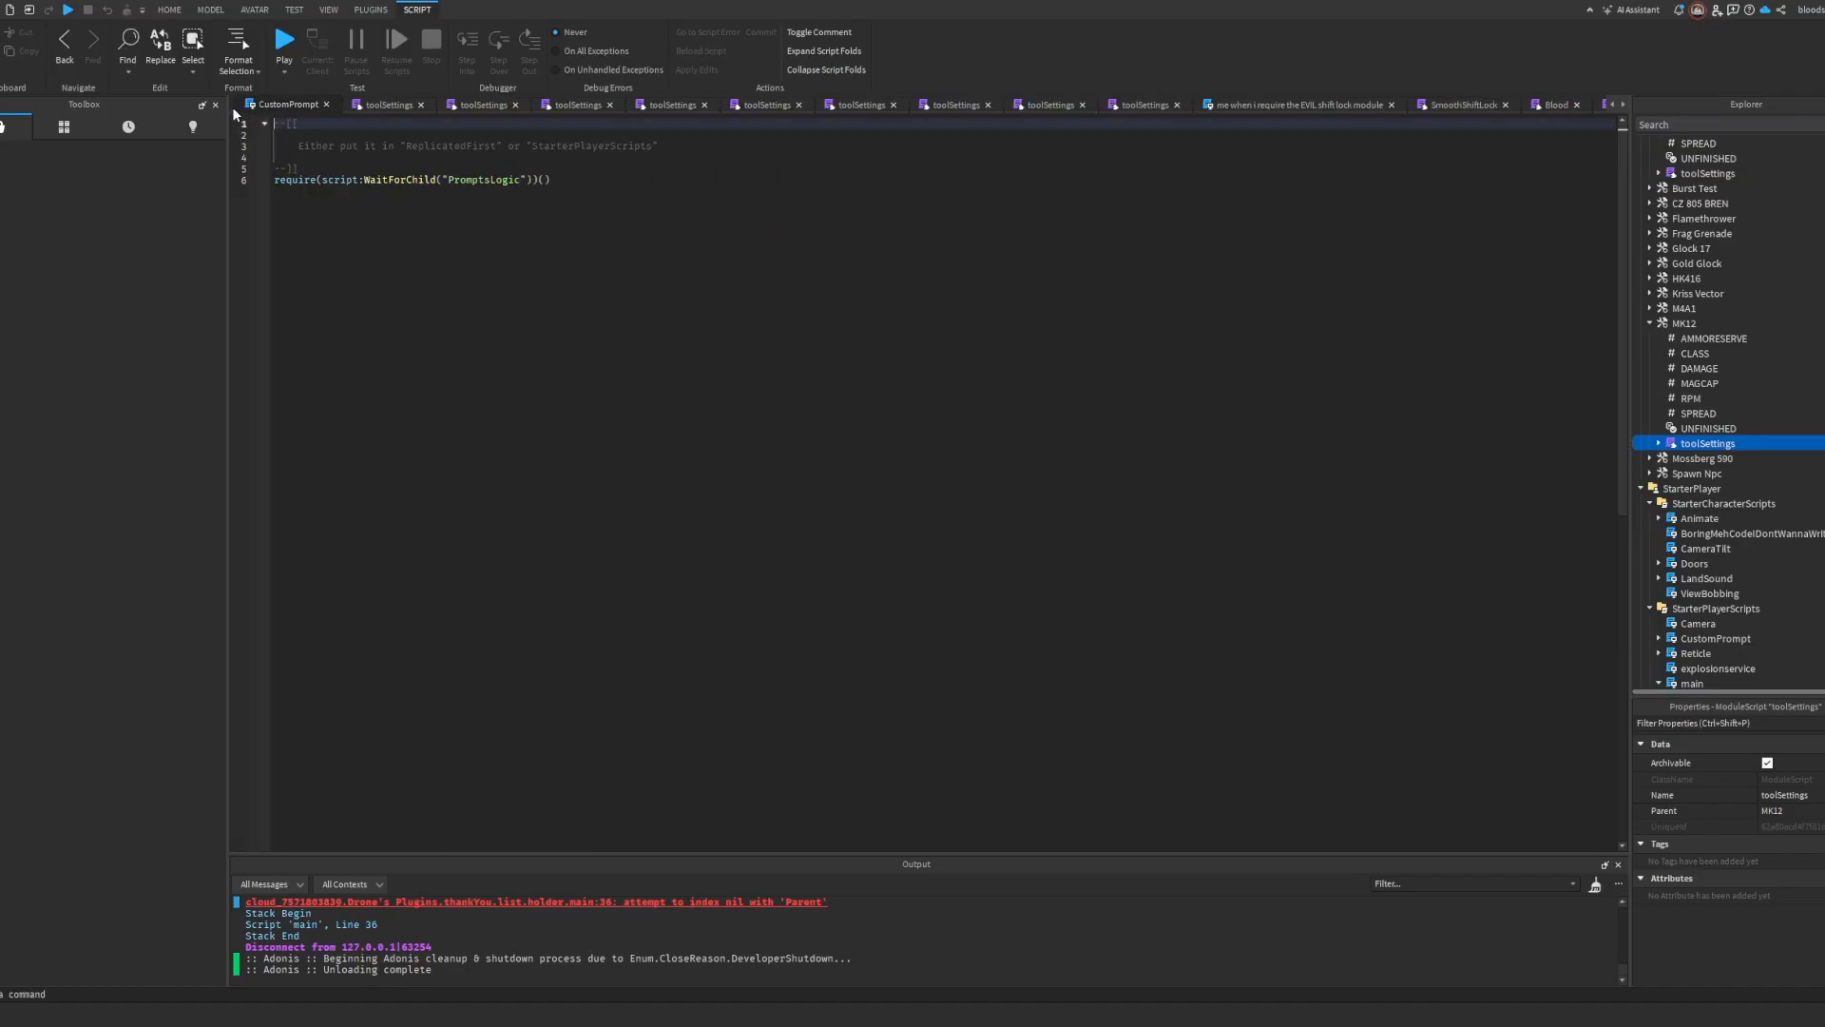
scroll(232, 106, "up", 11)
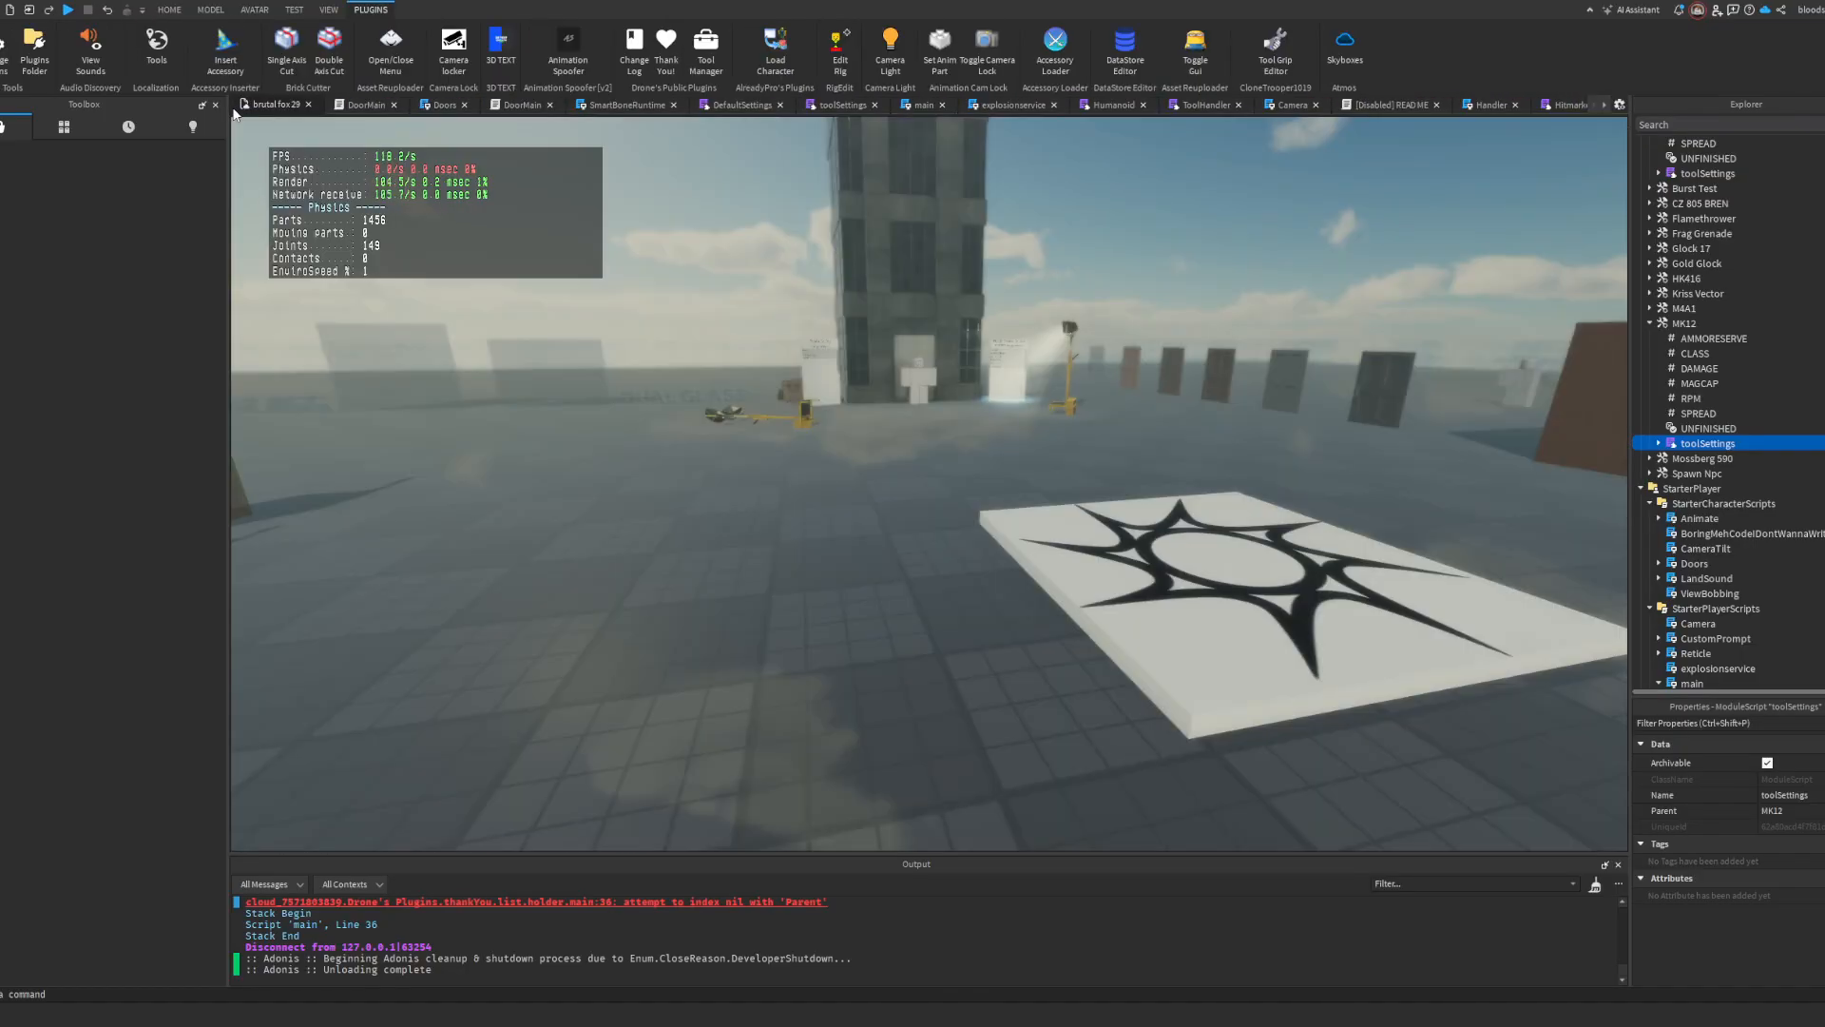
key("s")
mouse_move(705, 270)
right_mouse_down()
mouse_move(665, 274)
mouse_move(705, 276)
right_mouse_up()
key("F5")
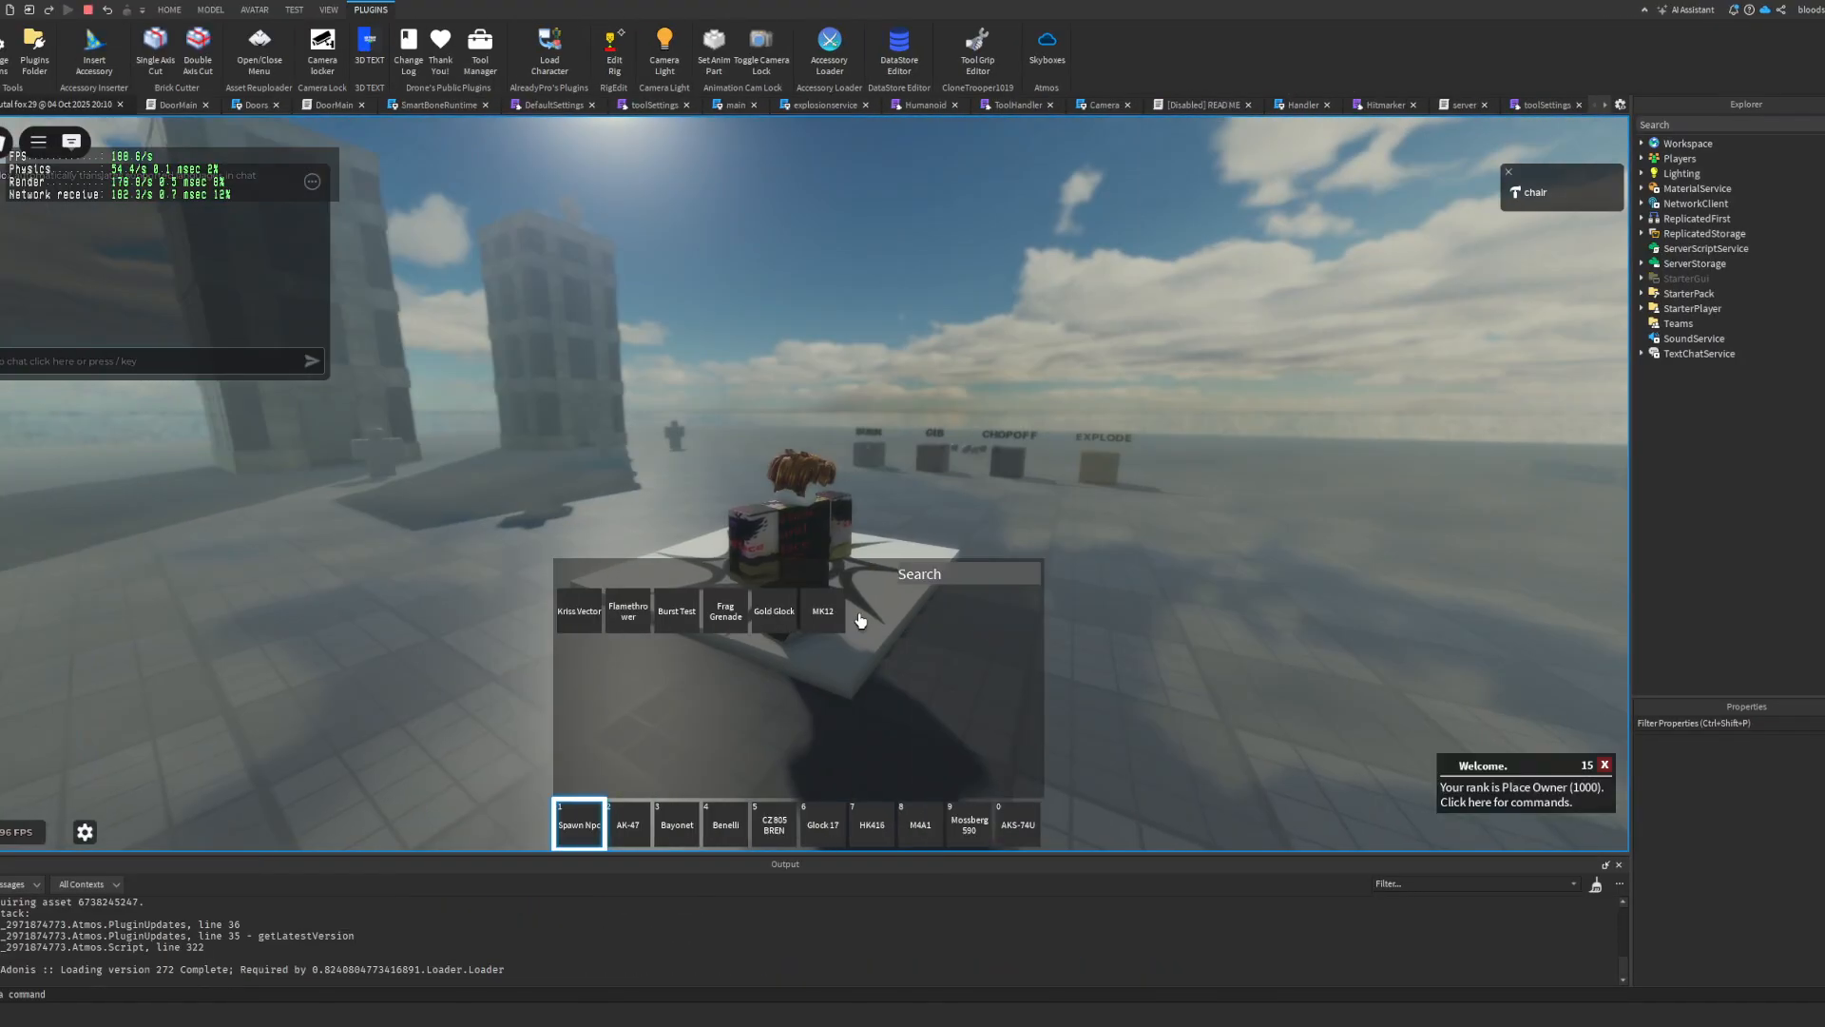
key("grave")
key("grave")
left_click(825, 613)
key("grave")
key("s")
right_click_drag(872, 523, 871, 523)
scroll(871, 523, "down", 1)
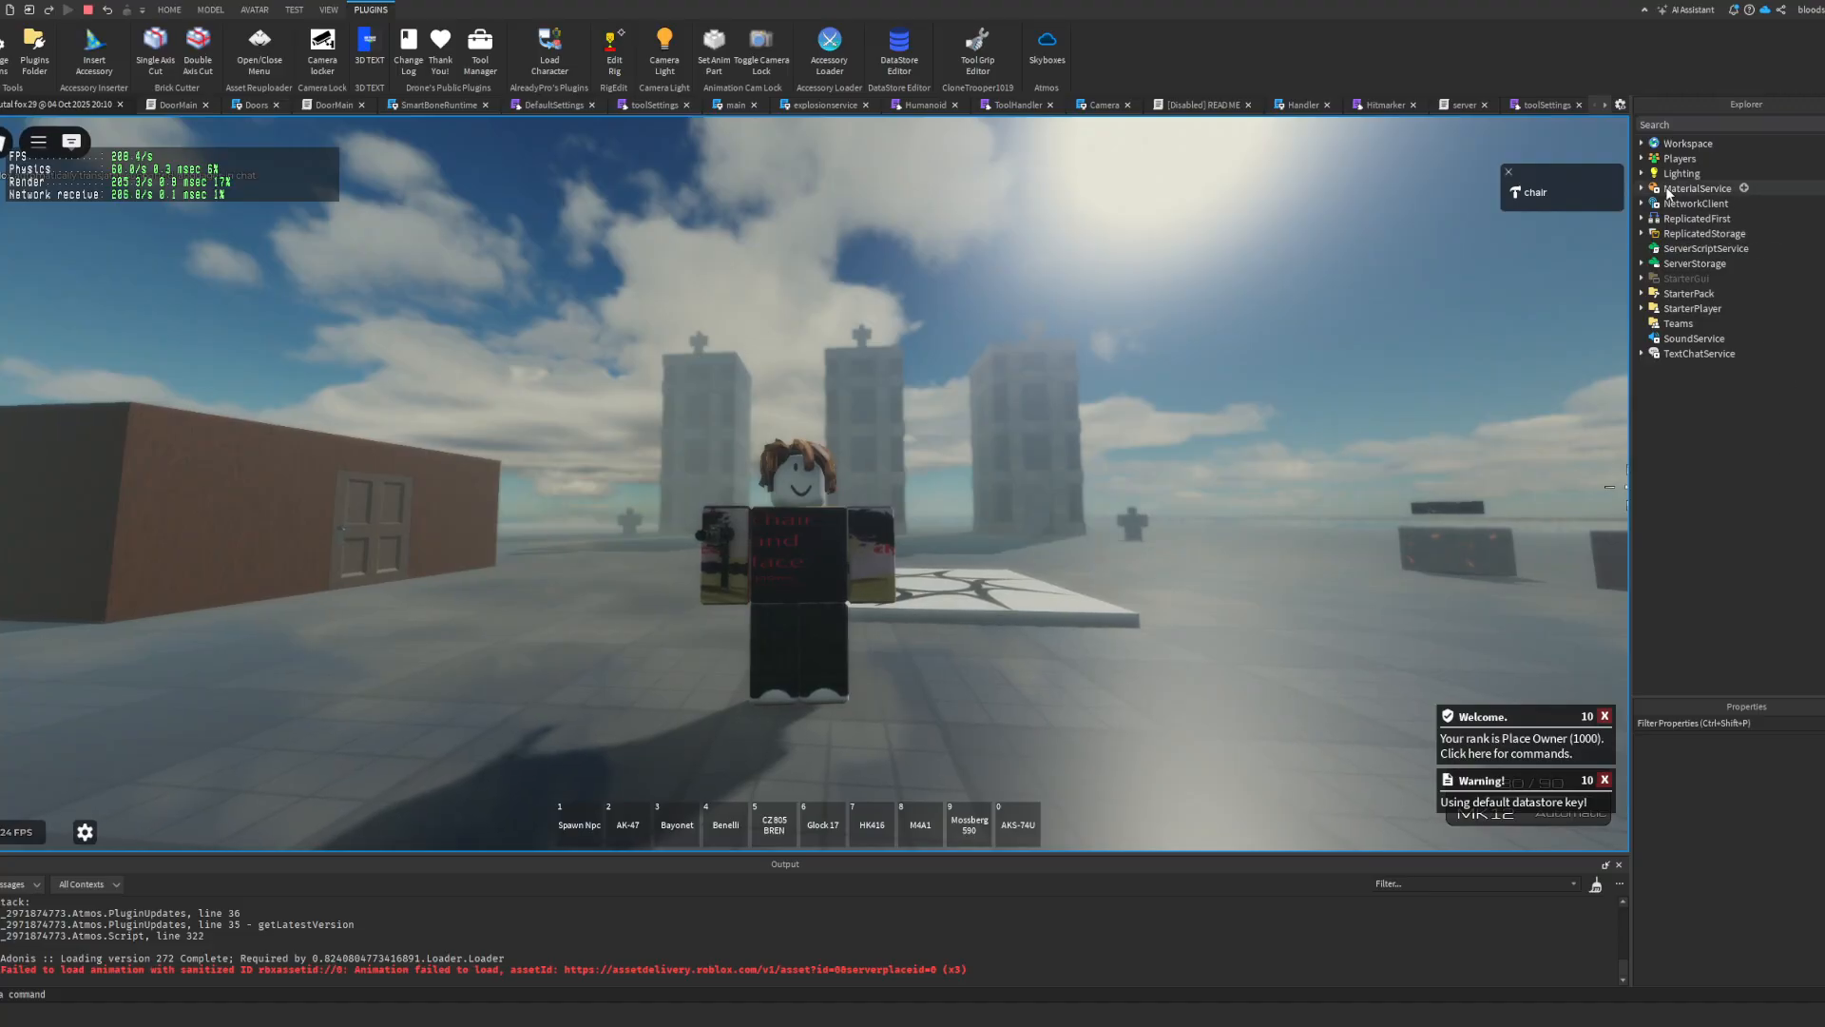
Step: Copy the MK12-holding player character from the Workspace's Characters folder, end the playtest and paste the copy into the Workspace
left_click(1641, 143)
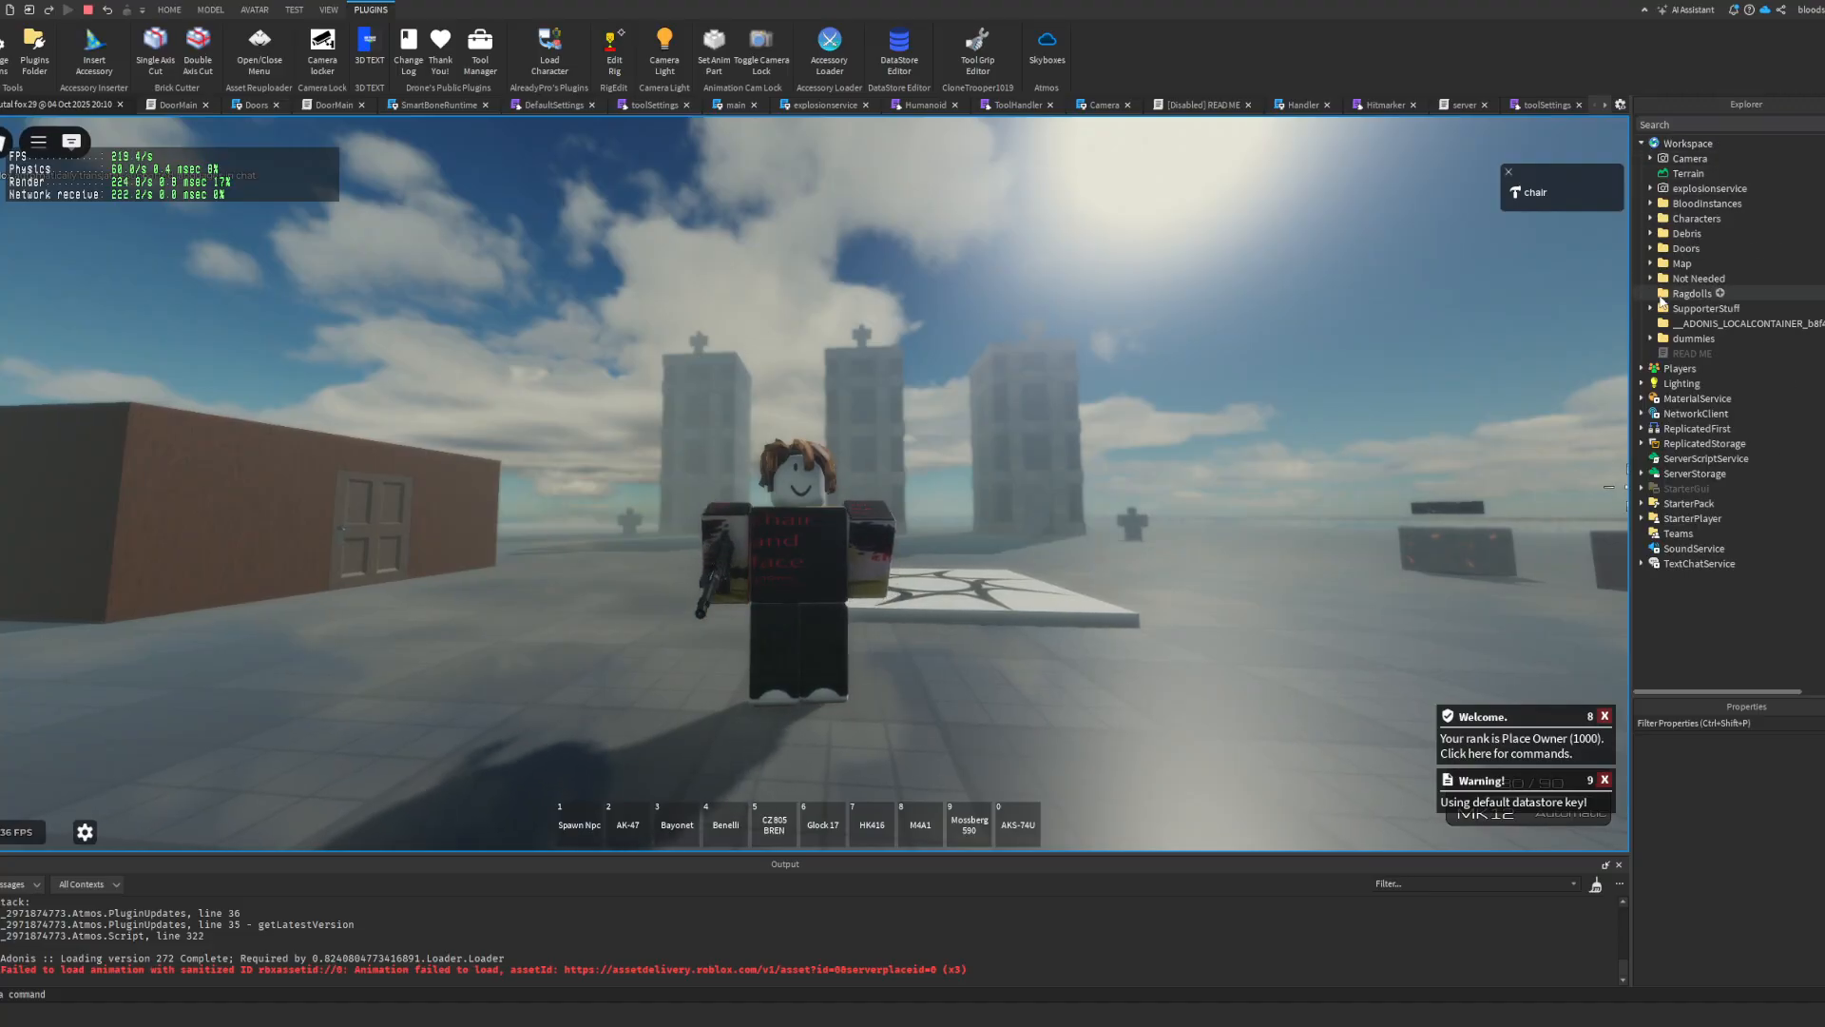
left_click(1650, 218)
left_click(1702, 415)
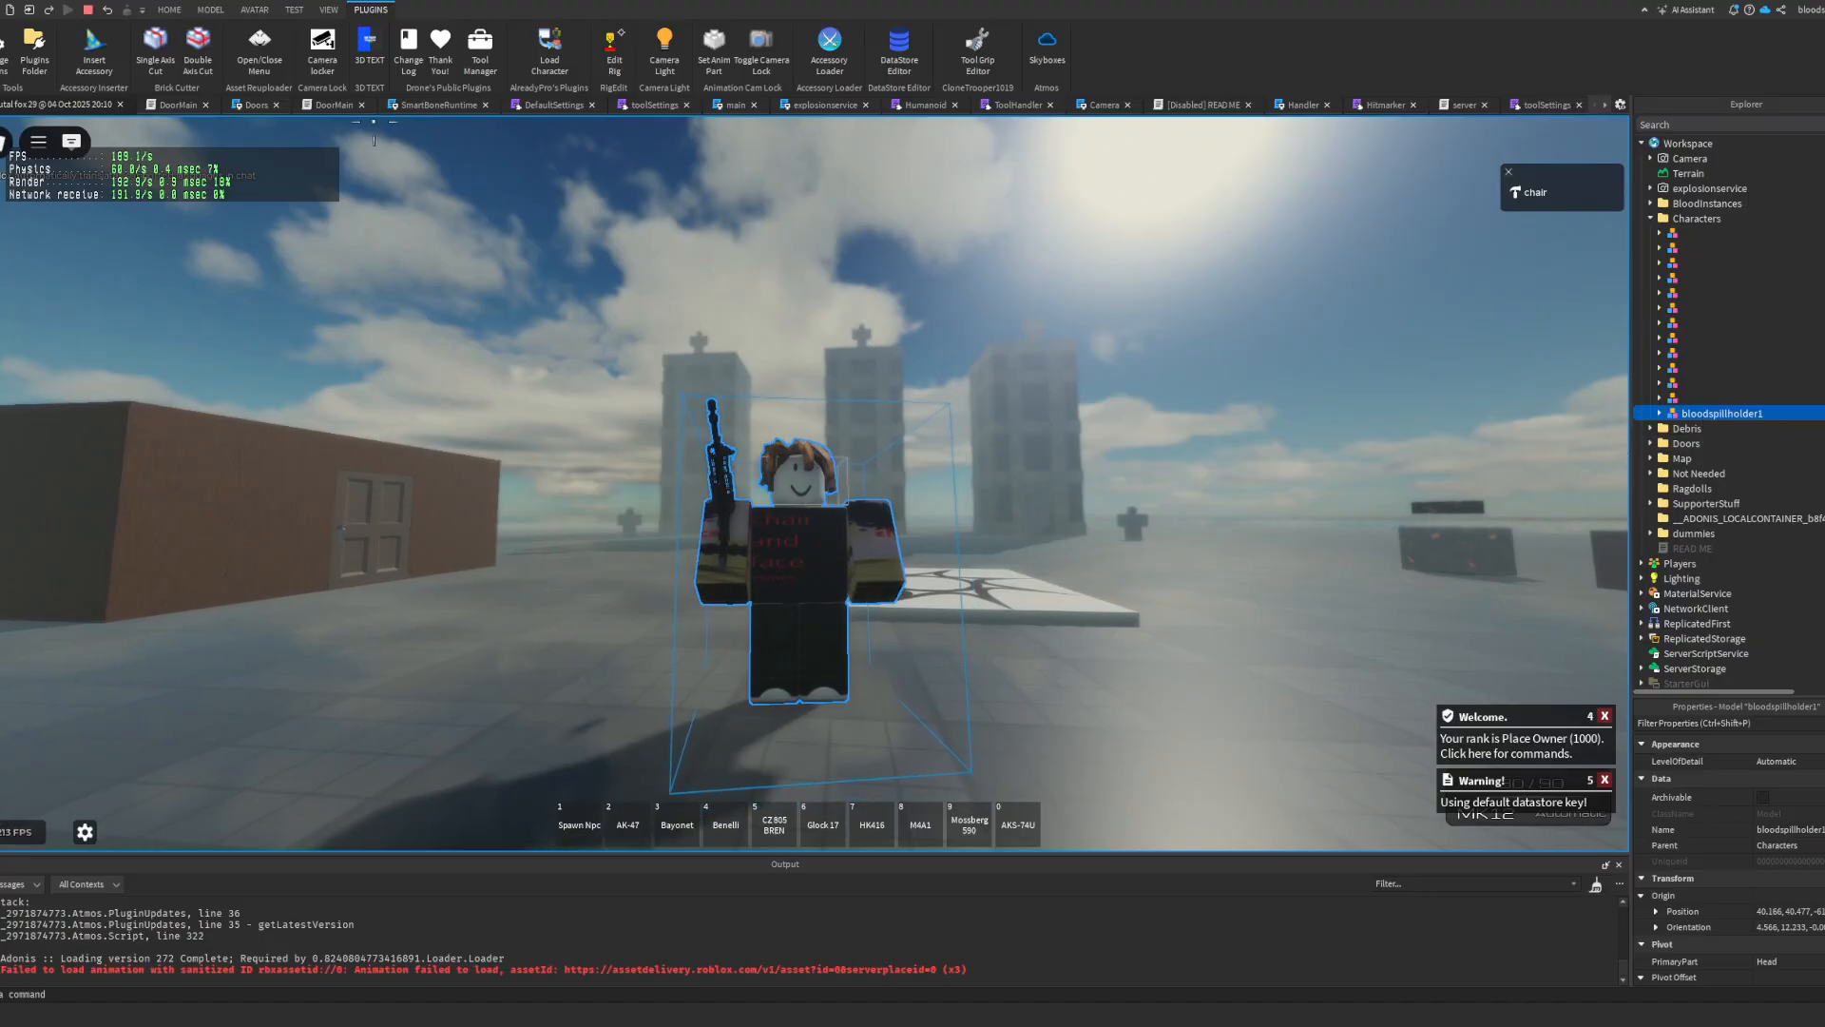
left_click(90, 11)
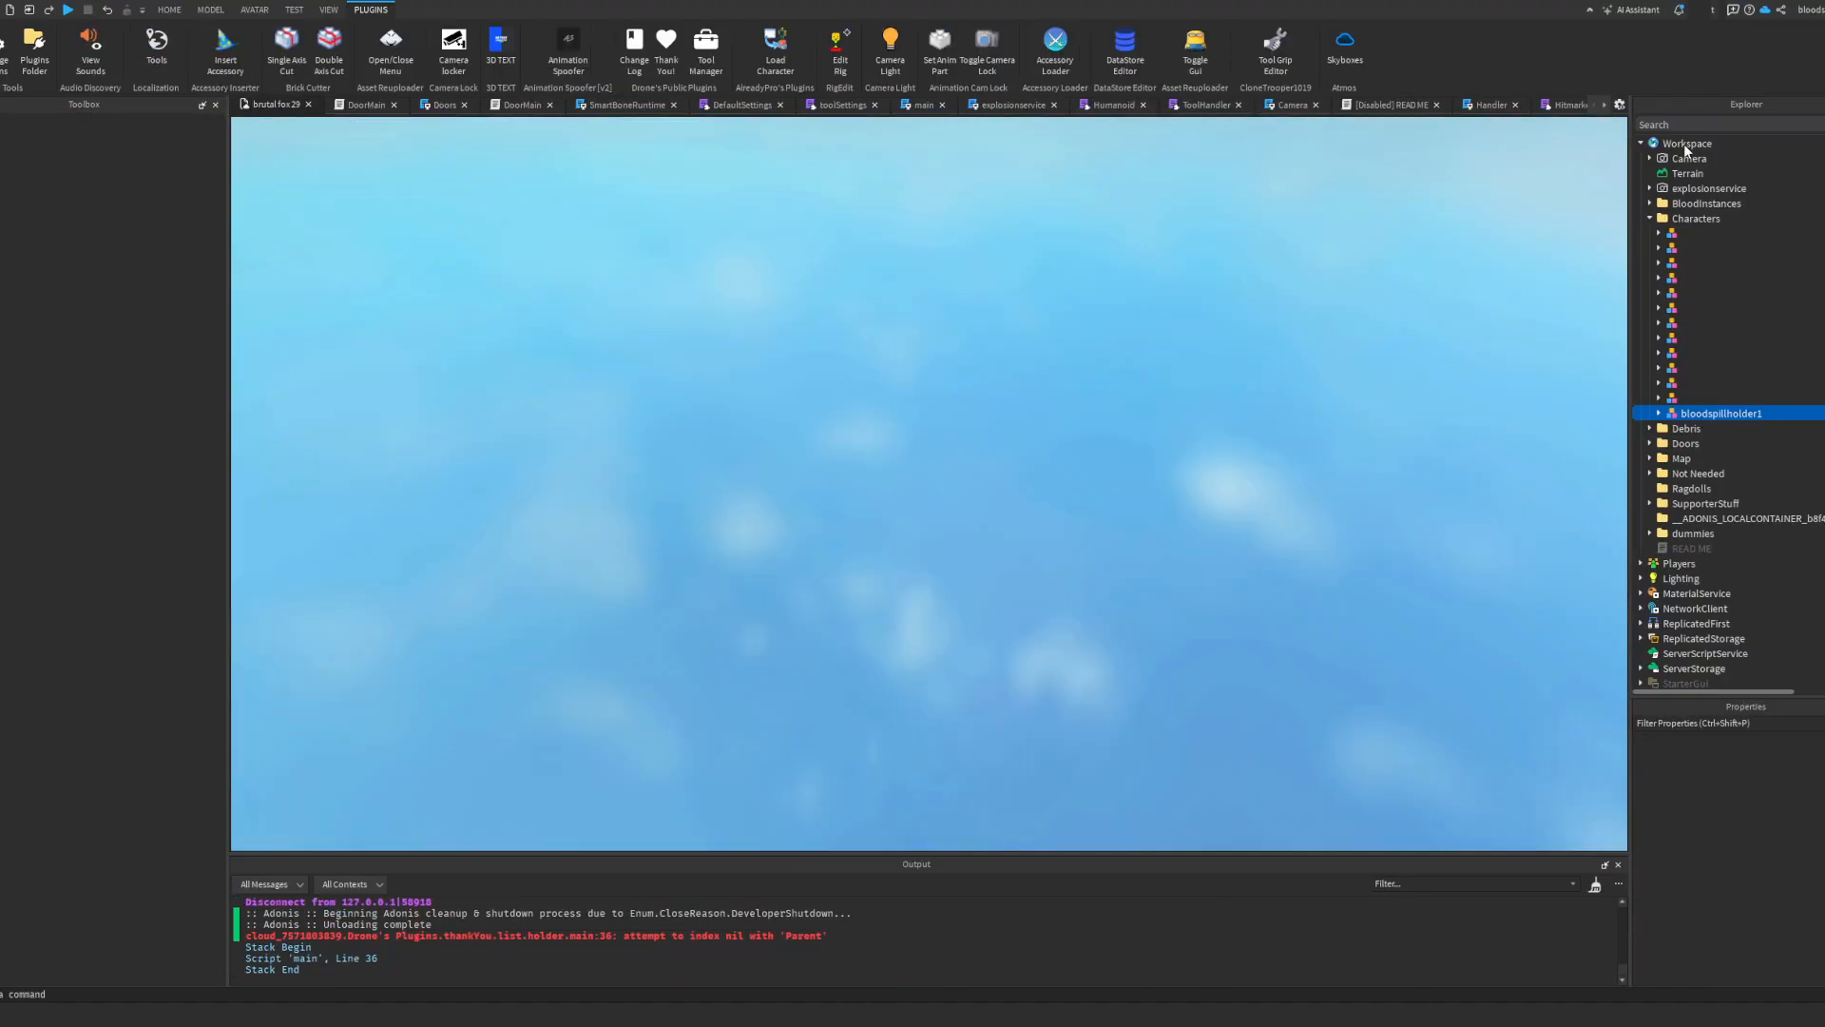
left_click(1687, 145)
key("ctrl+v")
key("f")
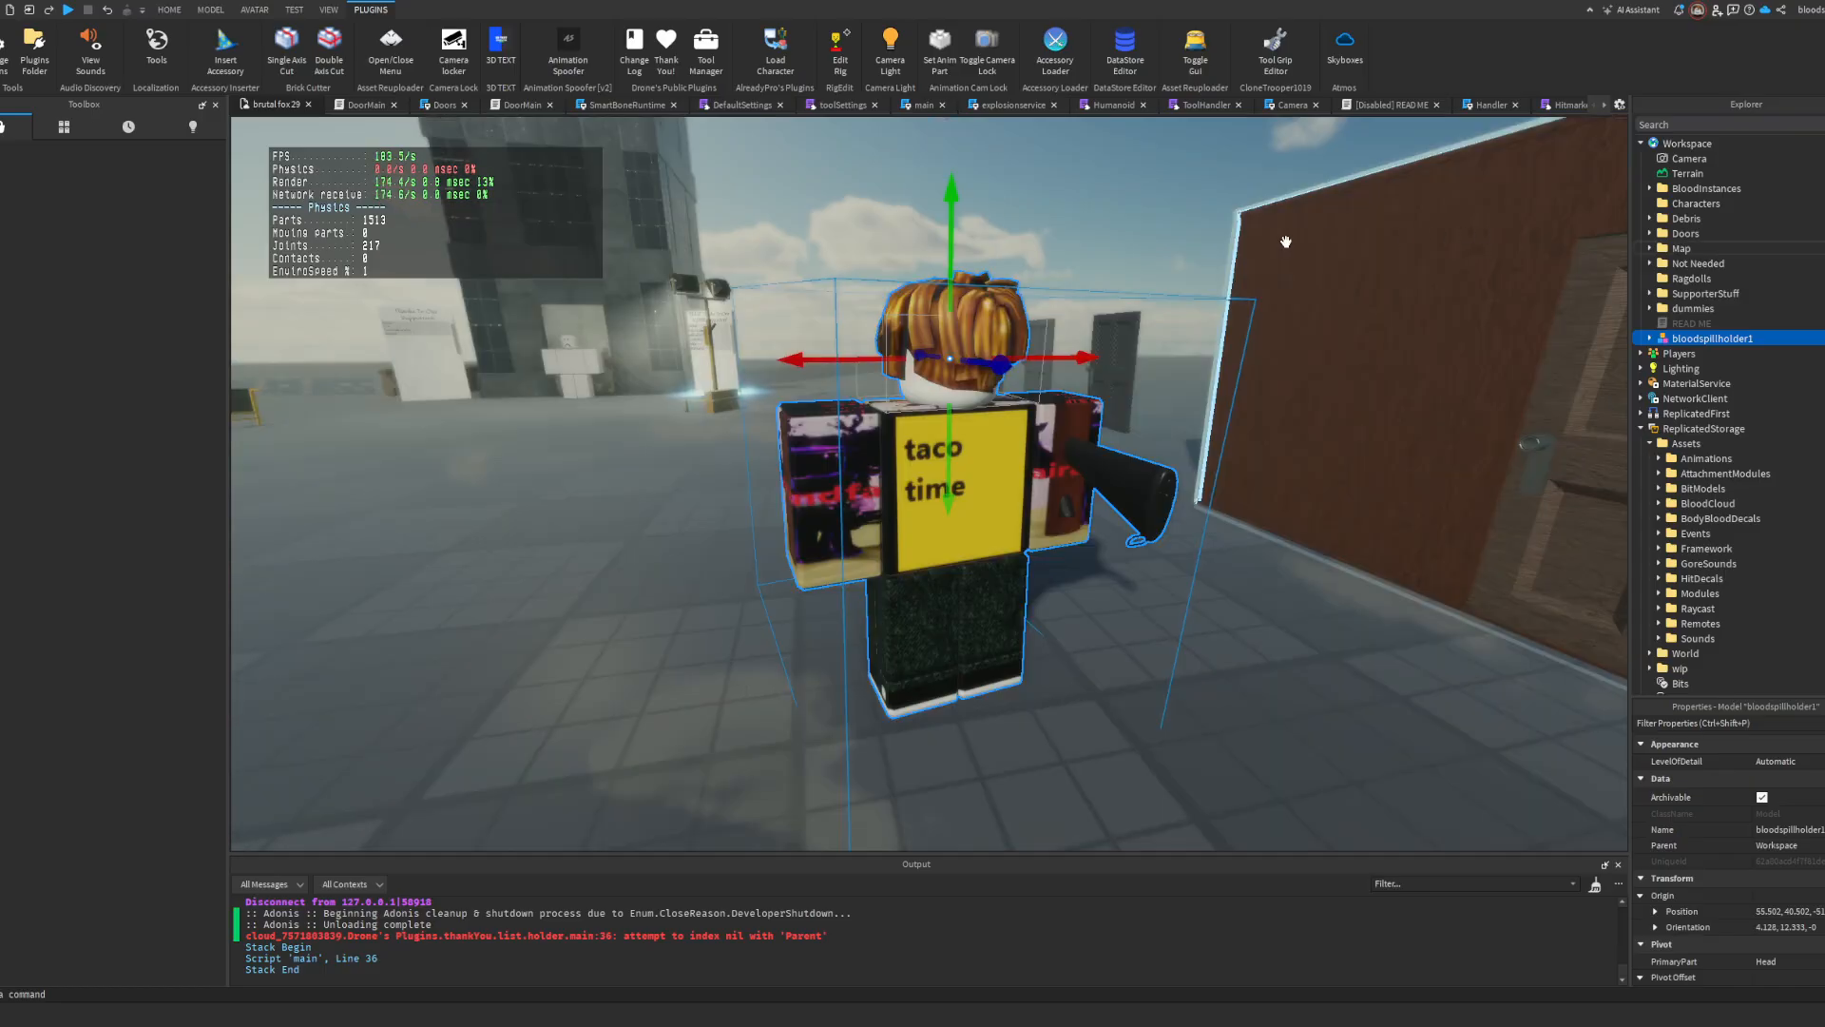
Step: Move the pasted character model onto open floor away from the brown building and bring its rifle side into view
left_click(1103, 518)
left_click(1124, 448)
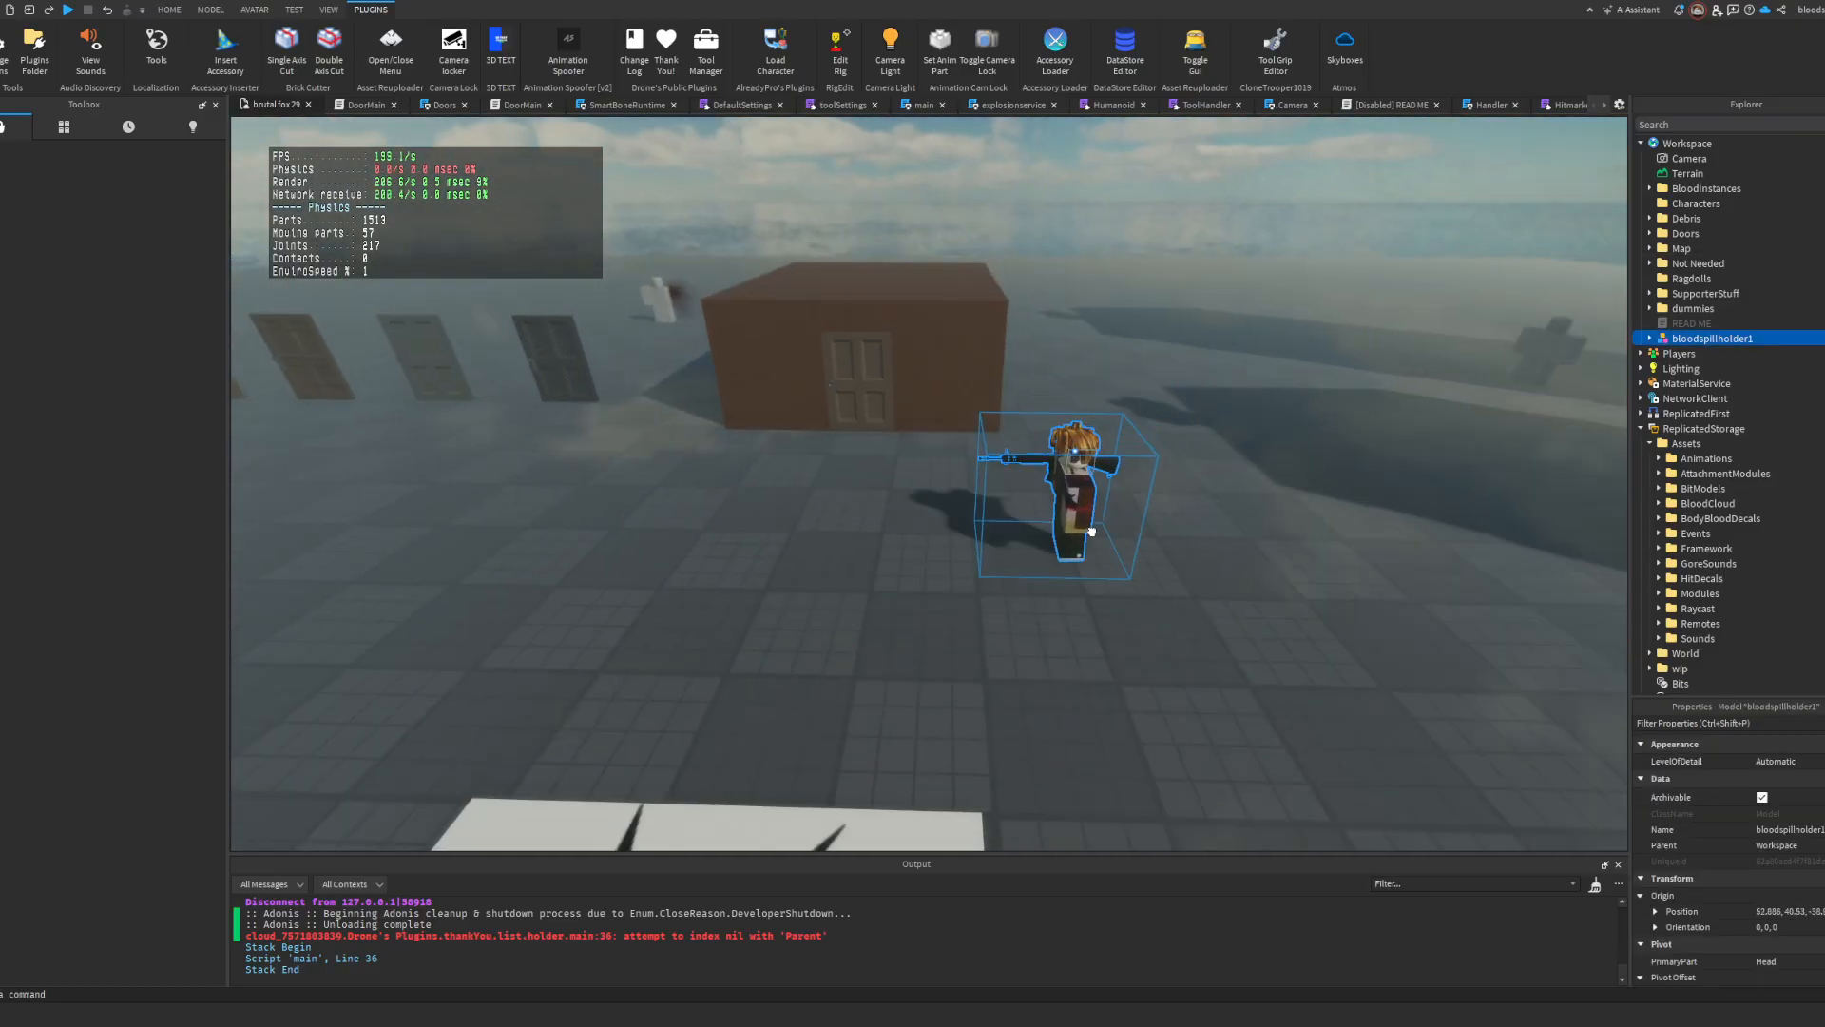
left_click_drag(1087, 529, 1092, 547)
scroll(1094, 552, "up", 3)
key("w")
right_click_drag(1094, 558, 1094, 558)
key("s")
key("a")
Step: Open the Animation Editor and choose the pasted character as the rig to animate
left_click(210, 9)
left_click(255, 9)
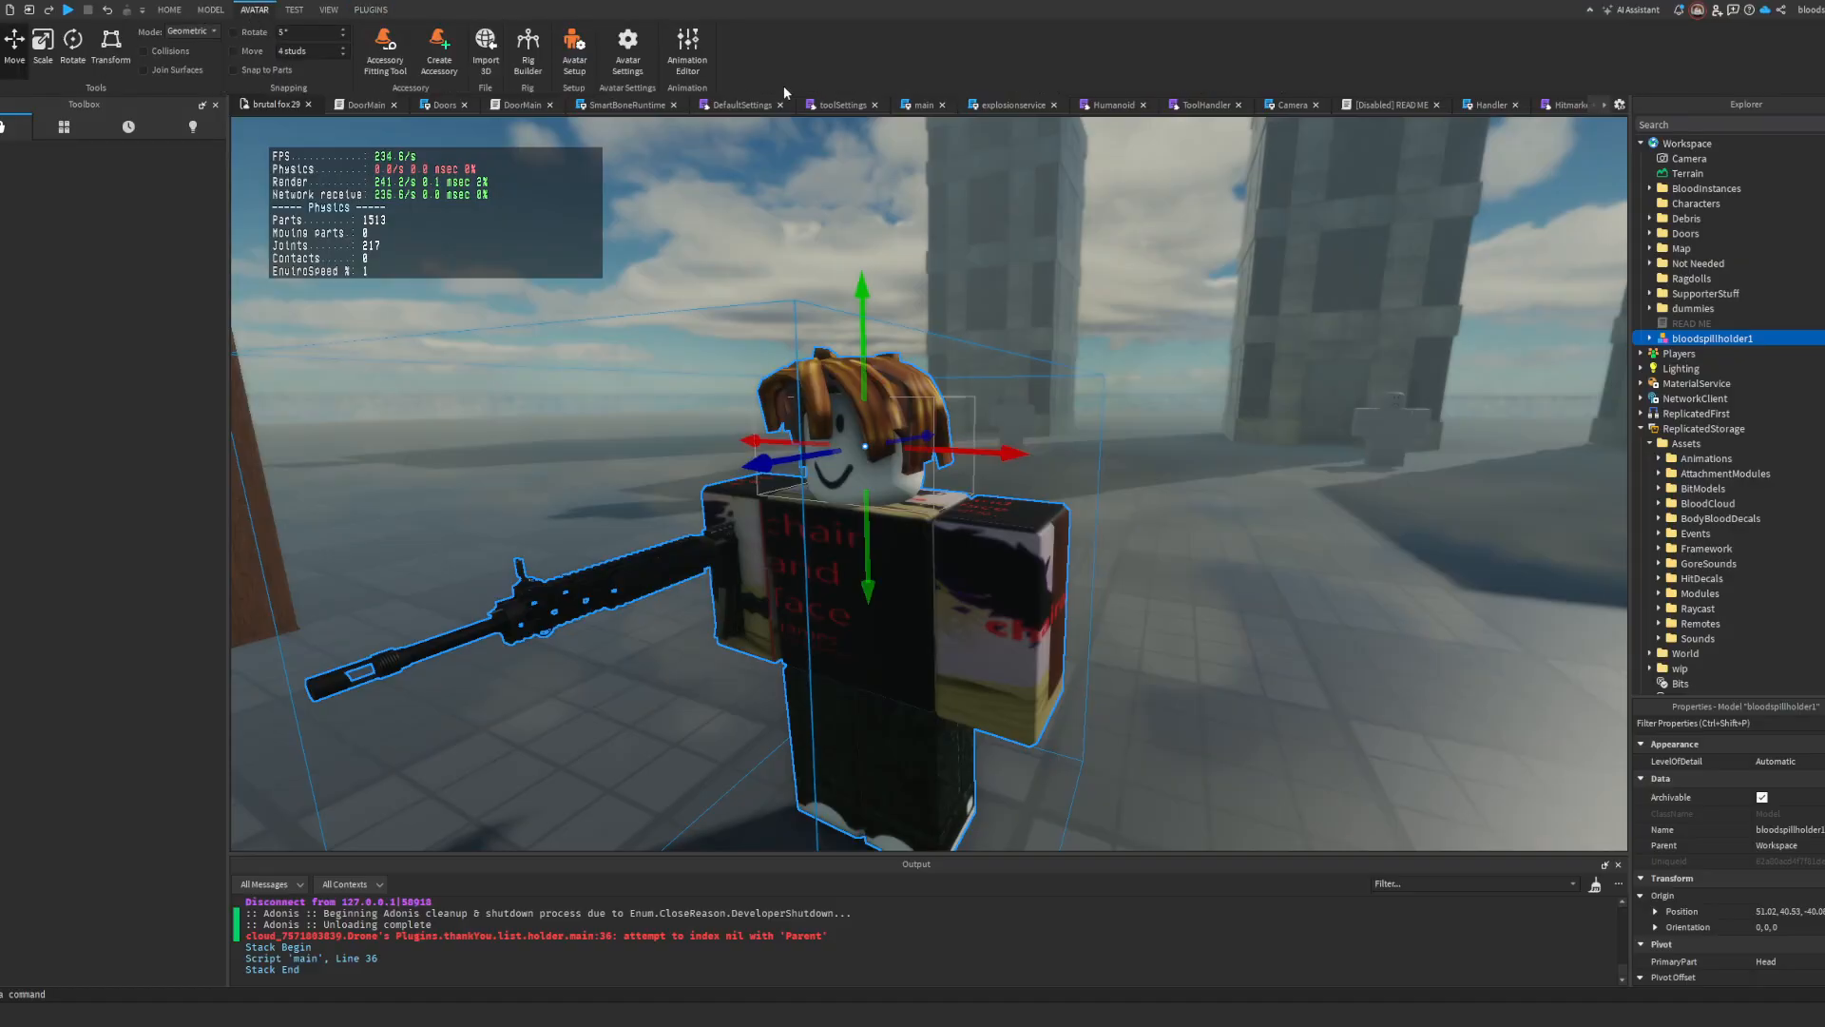
left_click(698, 52)
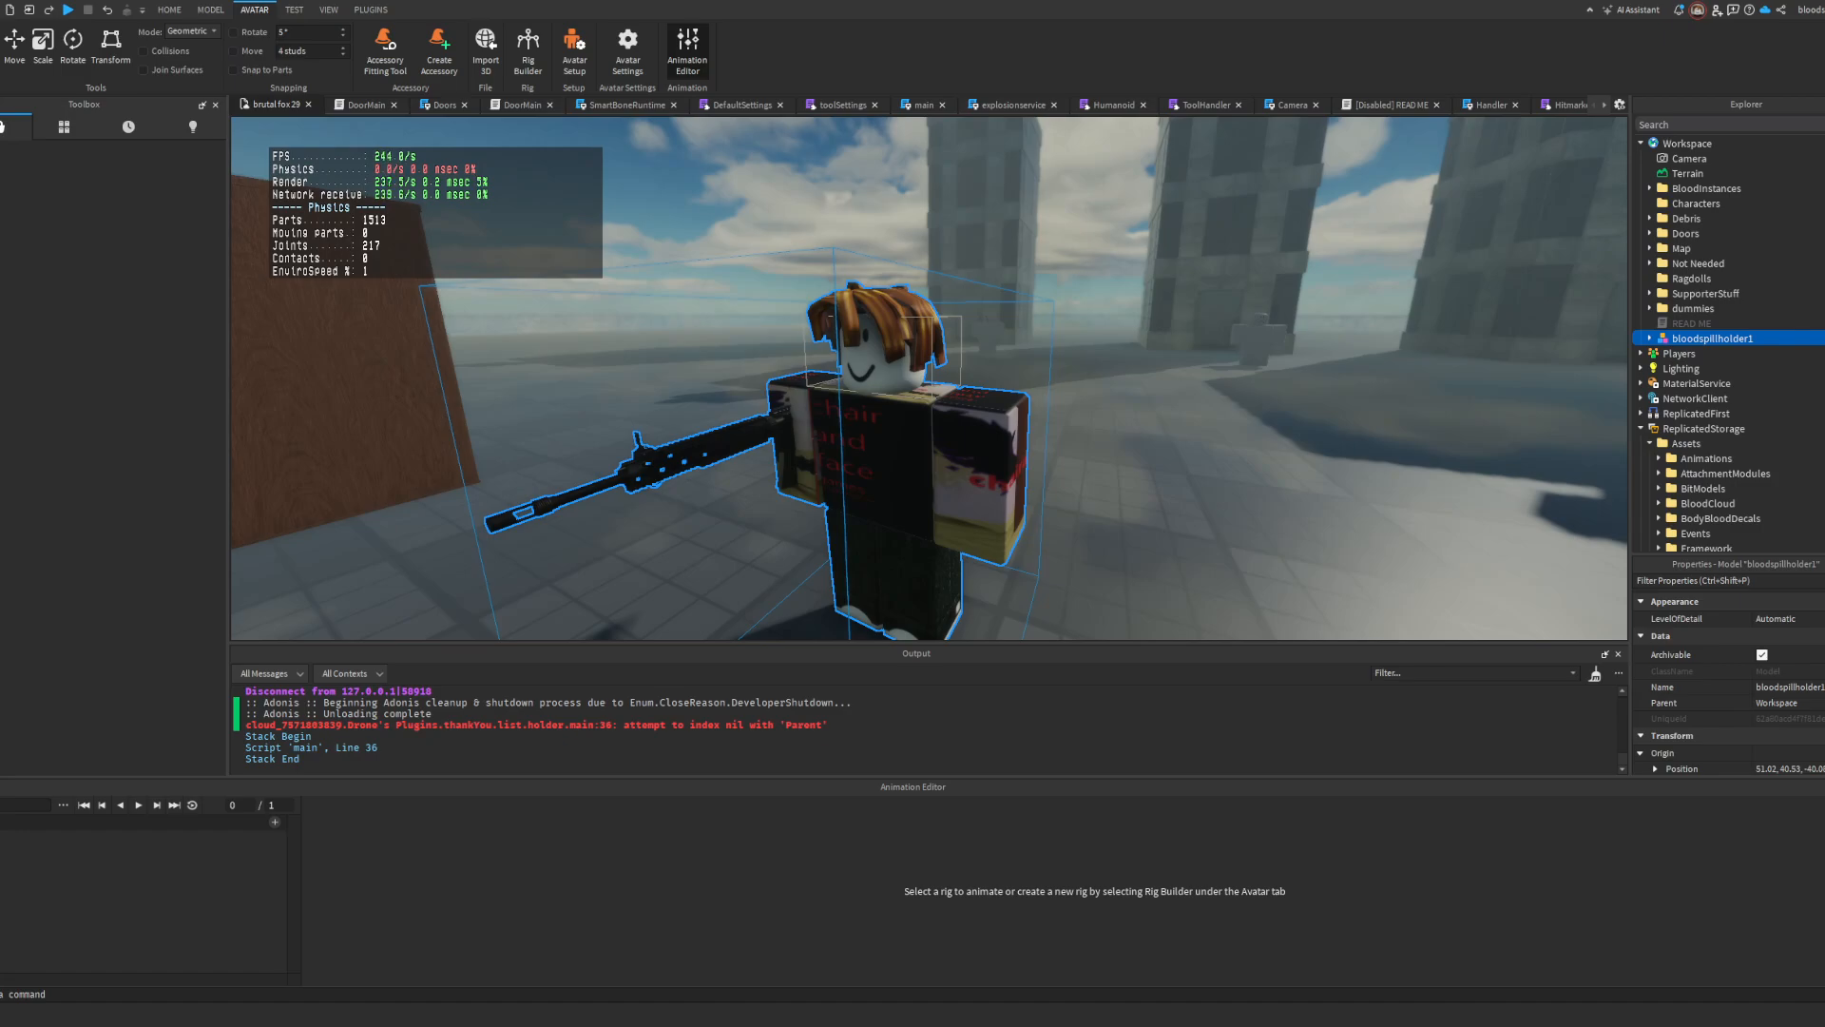
left_click(1824, 787)
scroll(1673, 381, "down", 15)
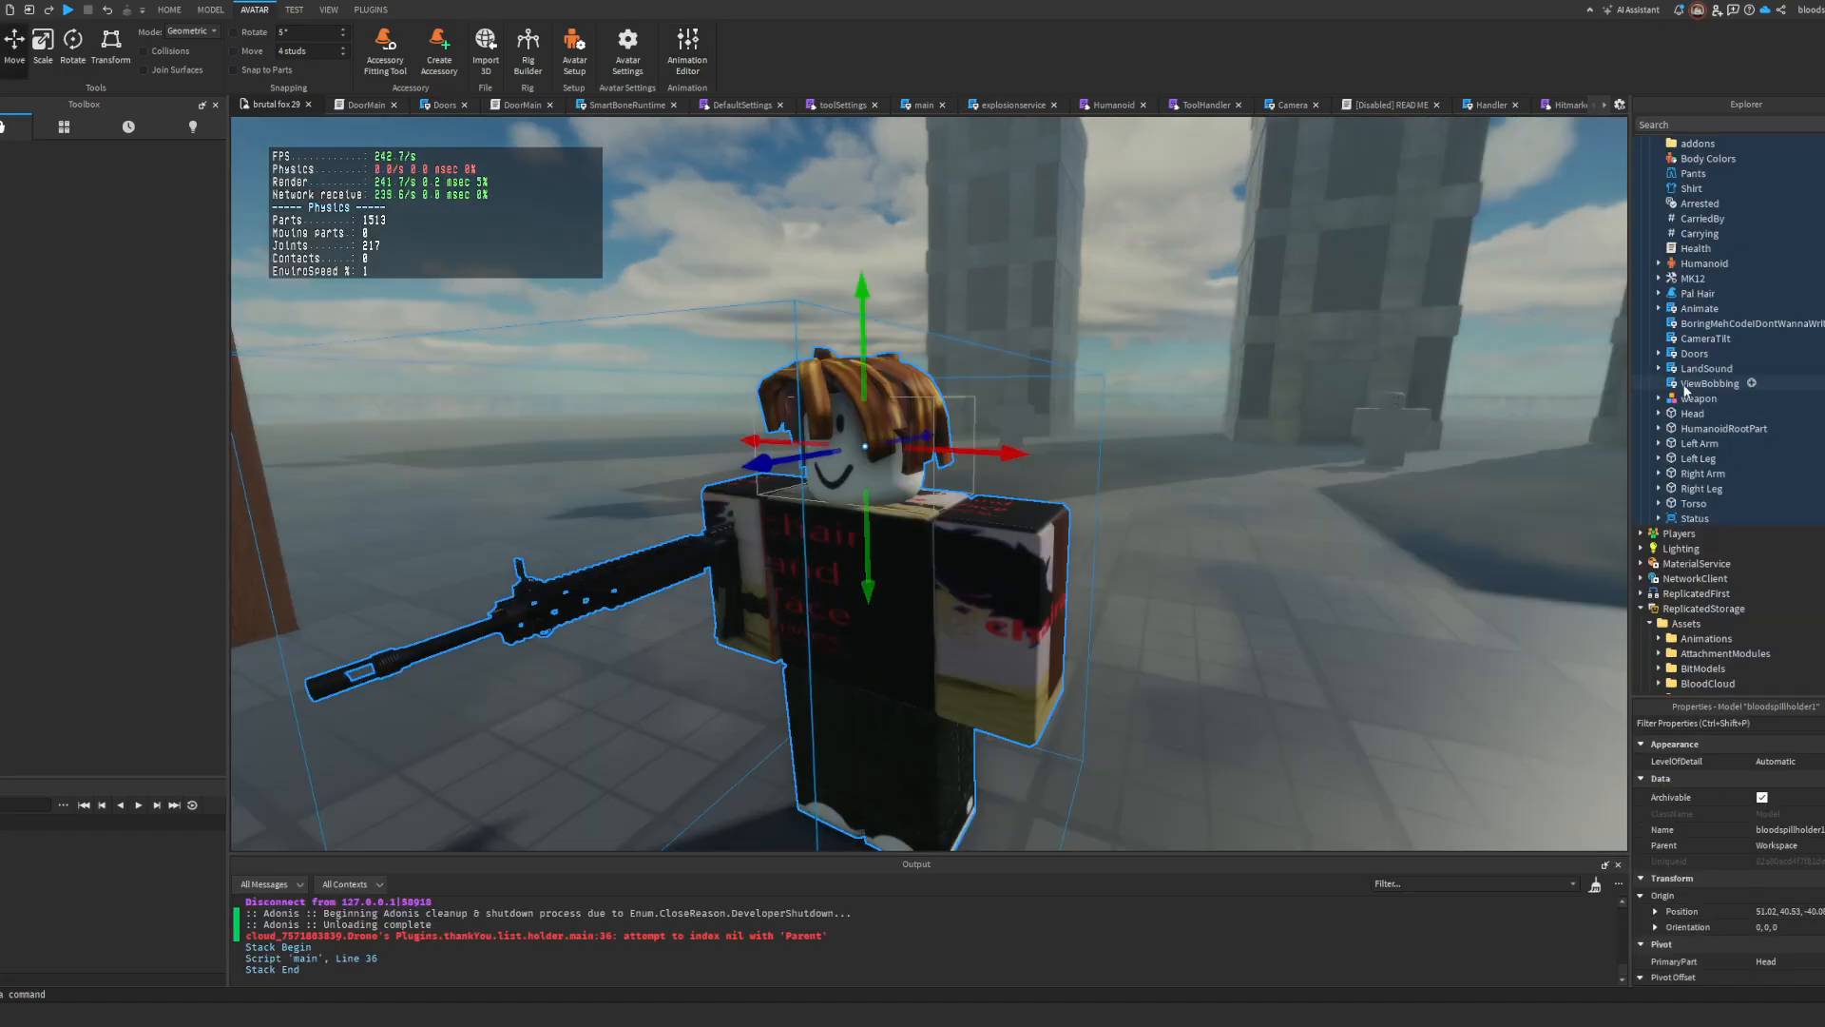
scroll(1716, 365, "down", 3)
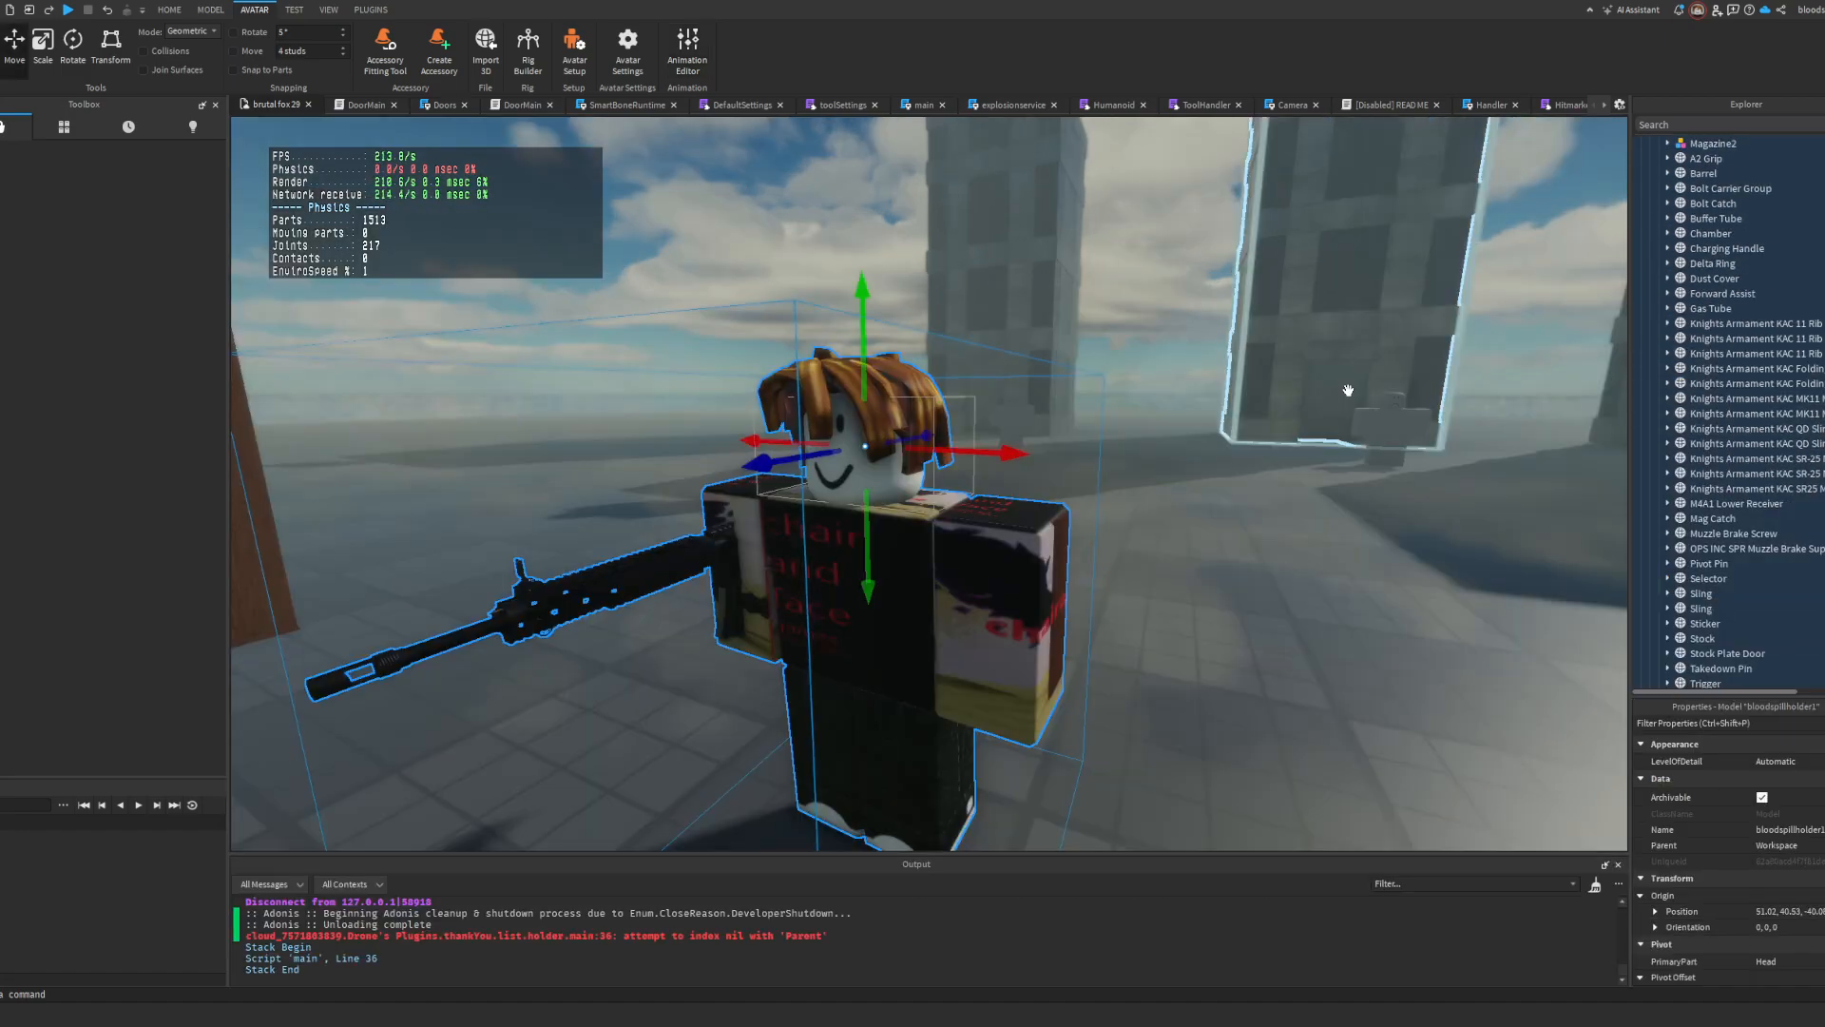
left_click(689, 57)
left_click(908, 455)
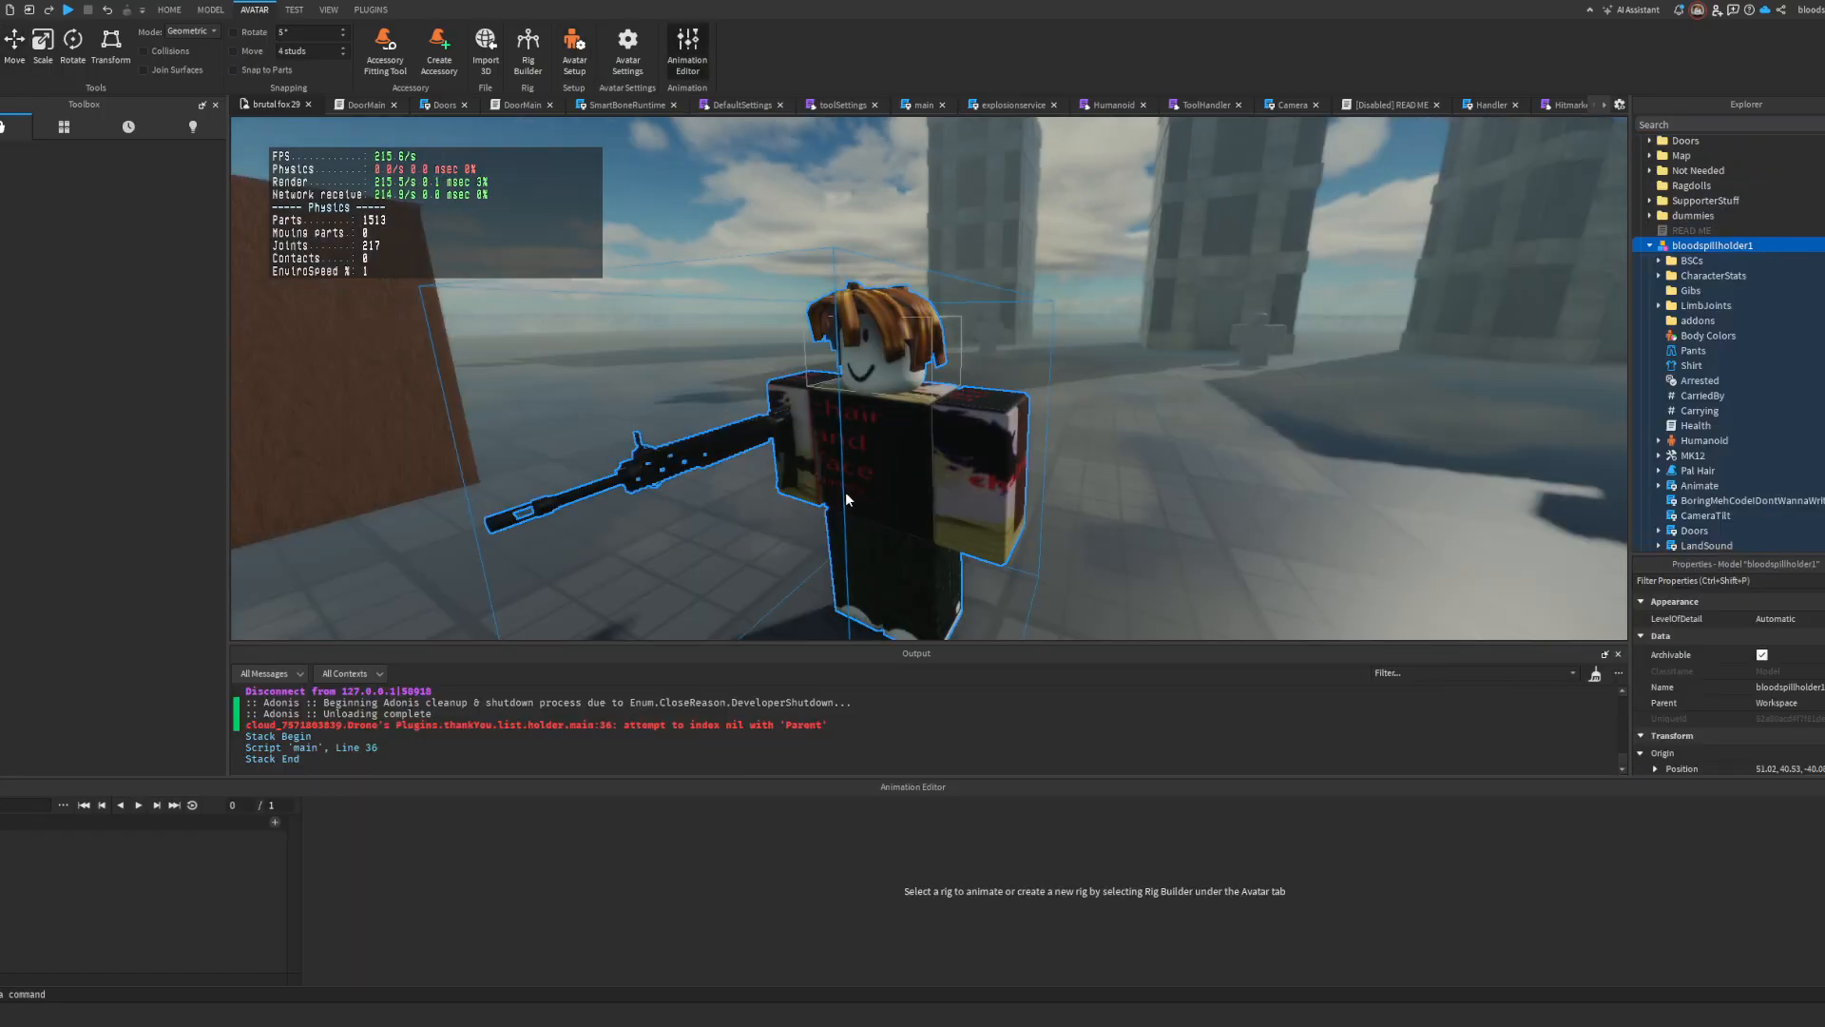
Step: Look through the parts of the character's weapon model for duplicate names
scroll(1758, 445, "down", 10)
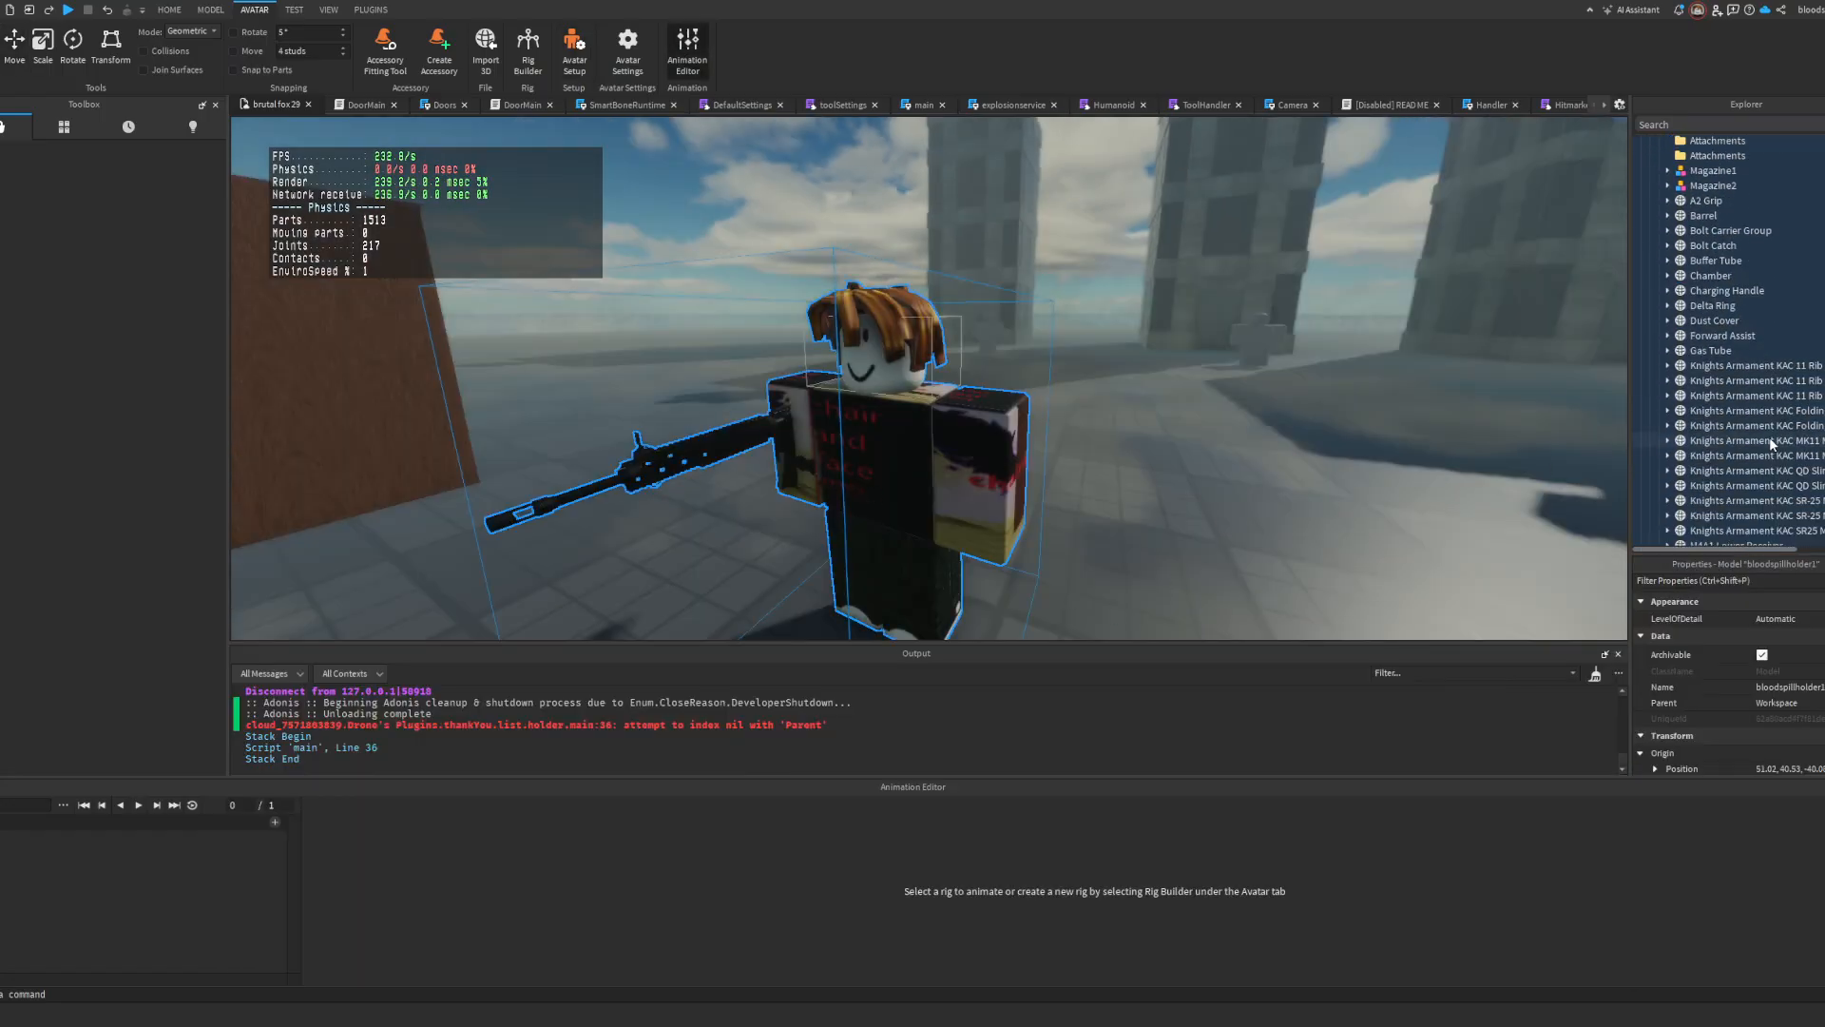
scroll(1758, 390, "down", 3)
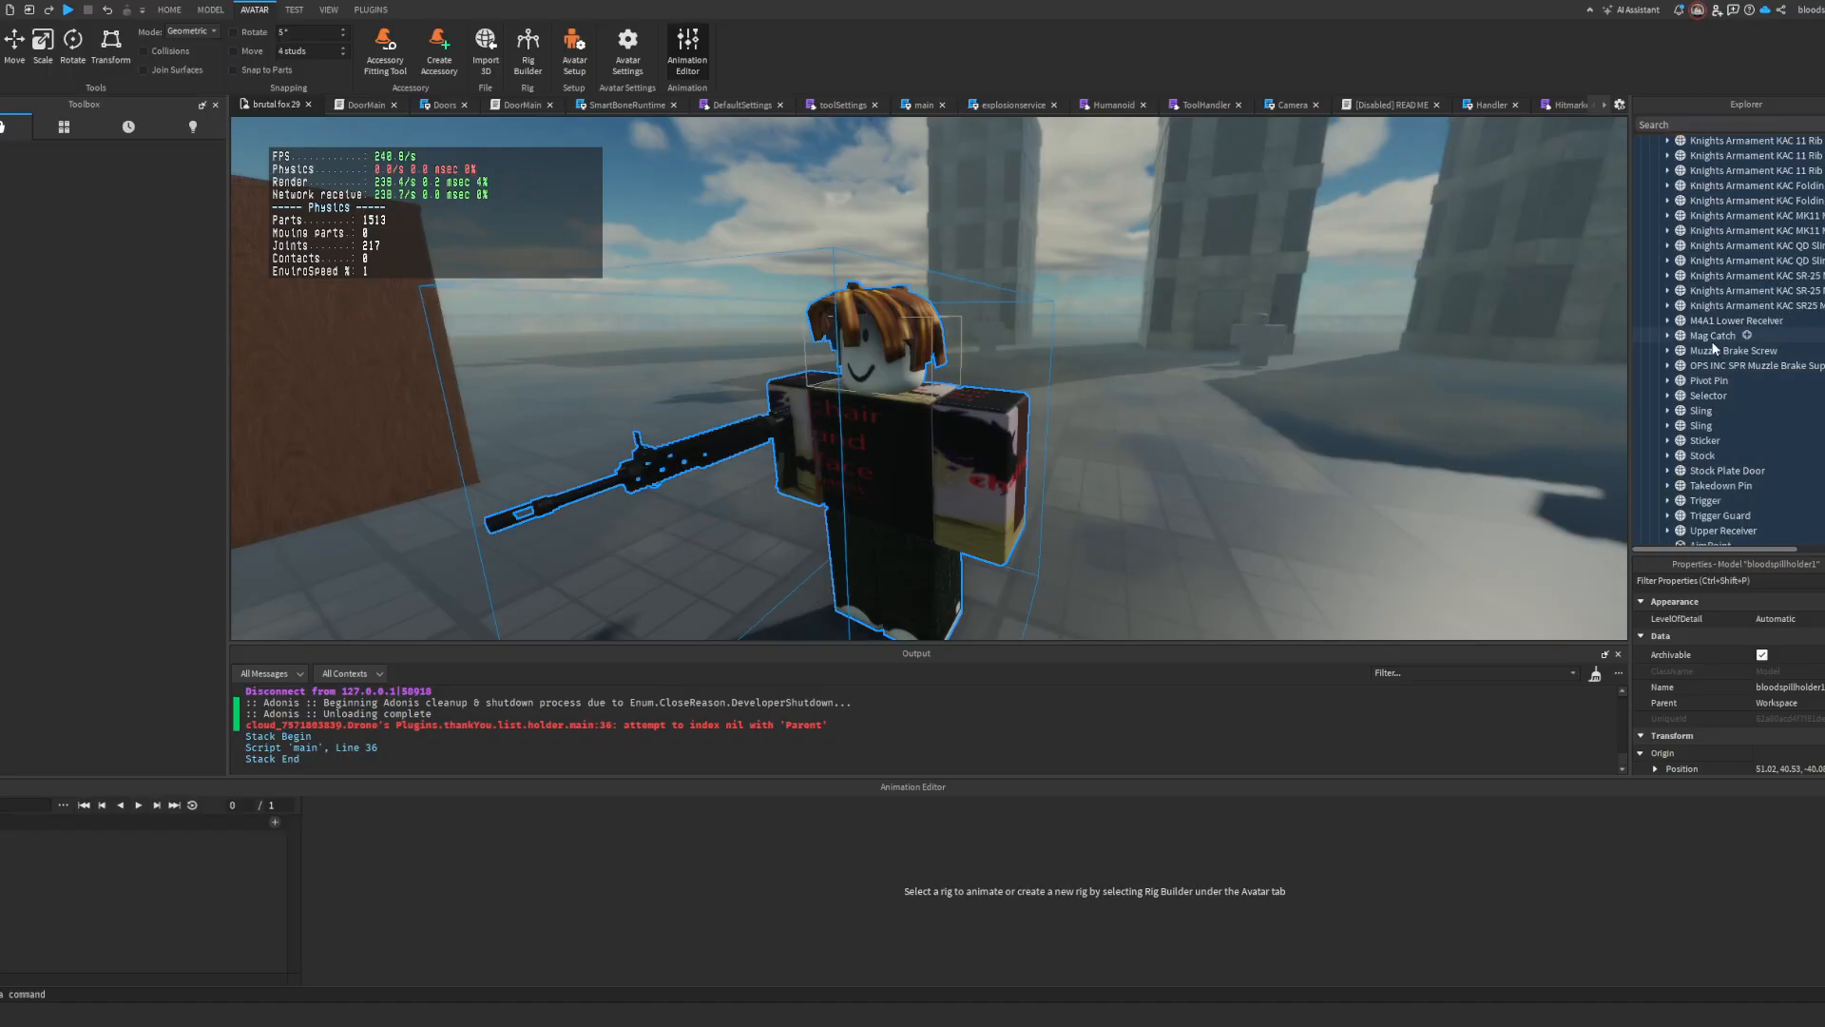
scroll(1711, 360, "up", 3)
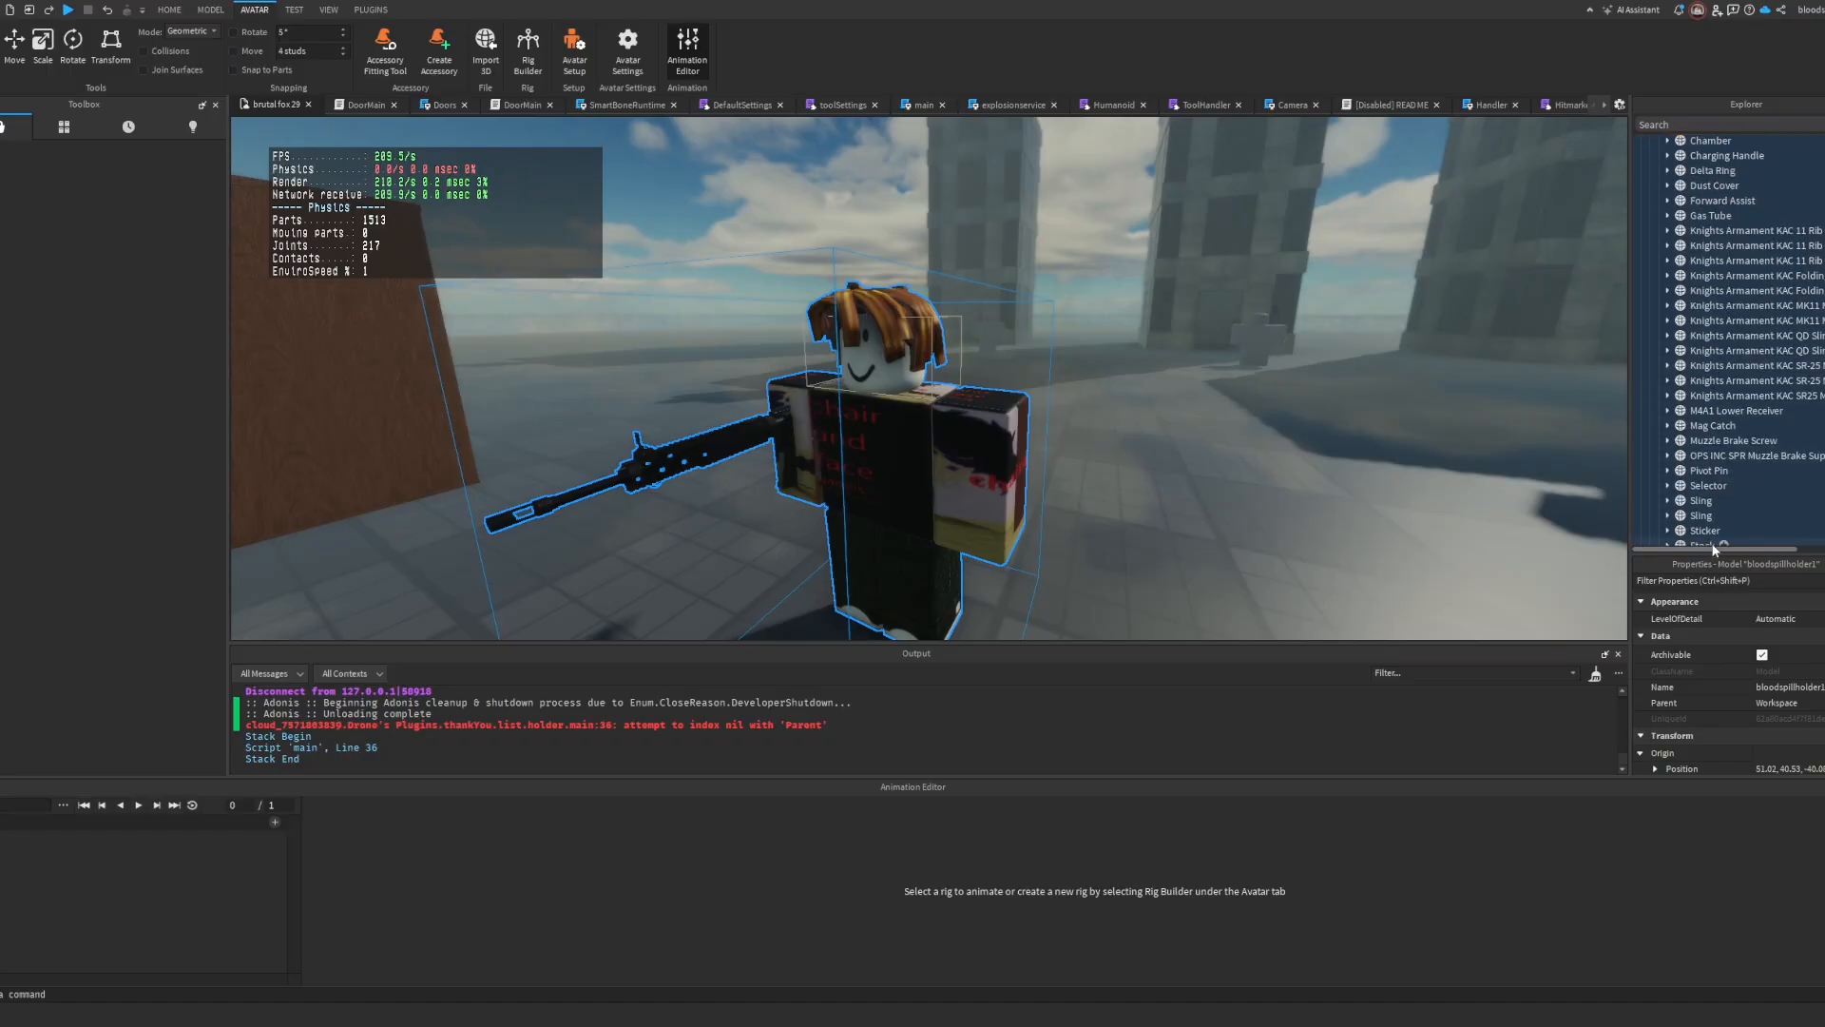
mouse_move(1715, 548)
left_mouse_down()
mouse_move(1788, 552)
mouse_move(1714, 544)
left_mouse_up()
scroll(1701, 492, "up", 9)
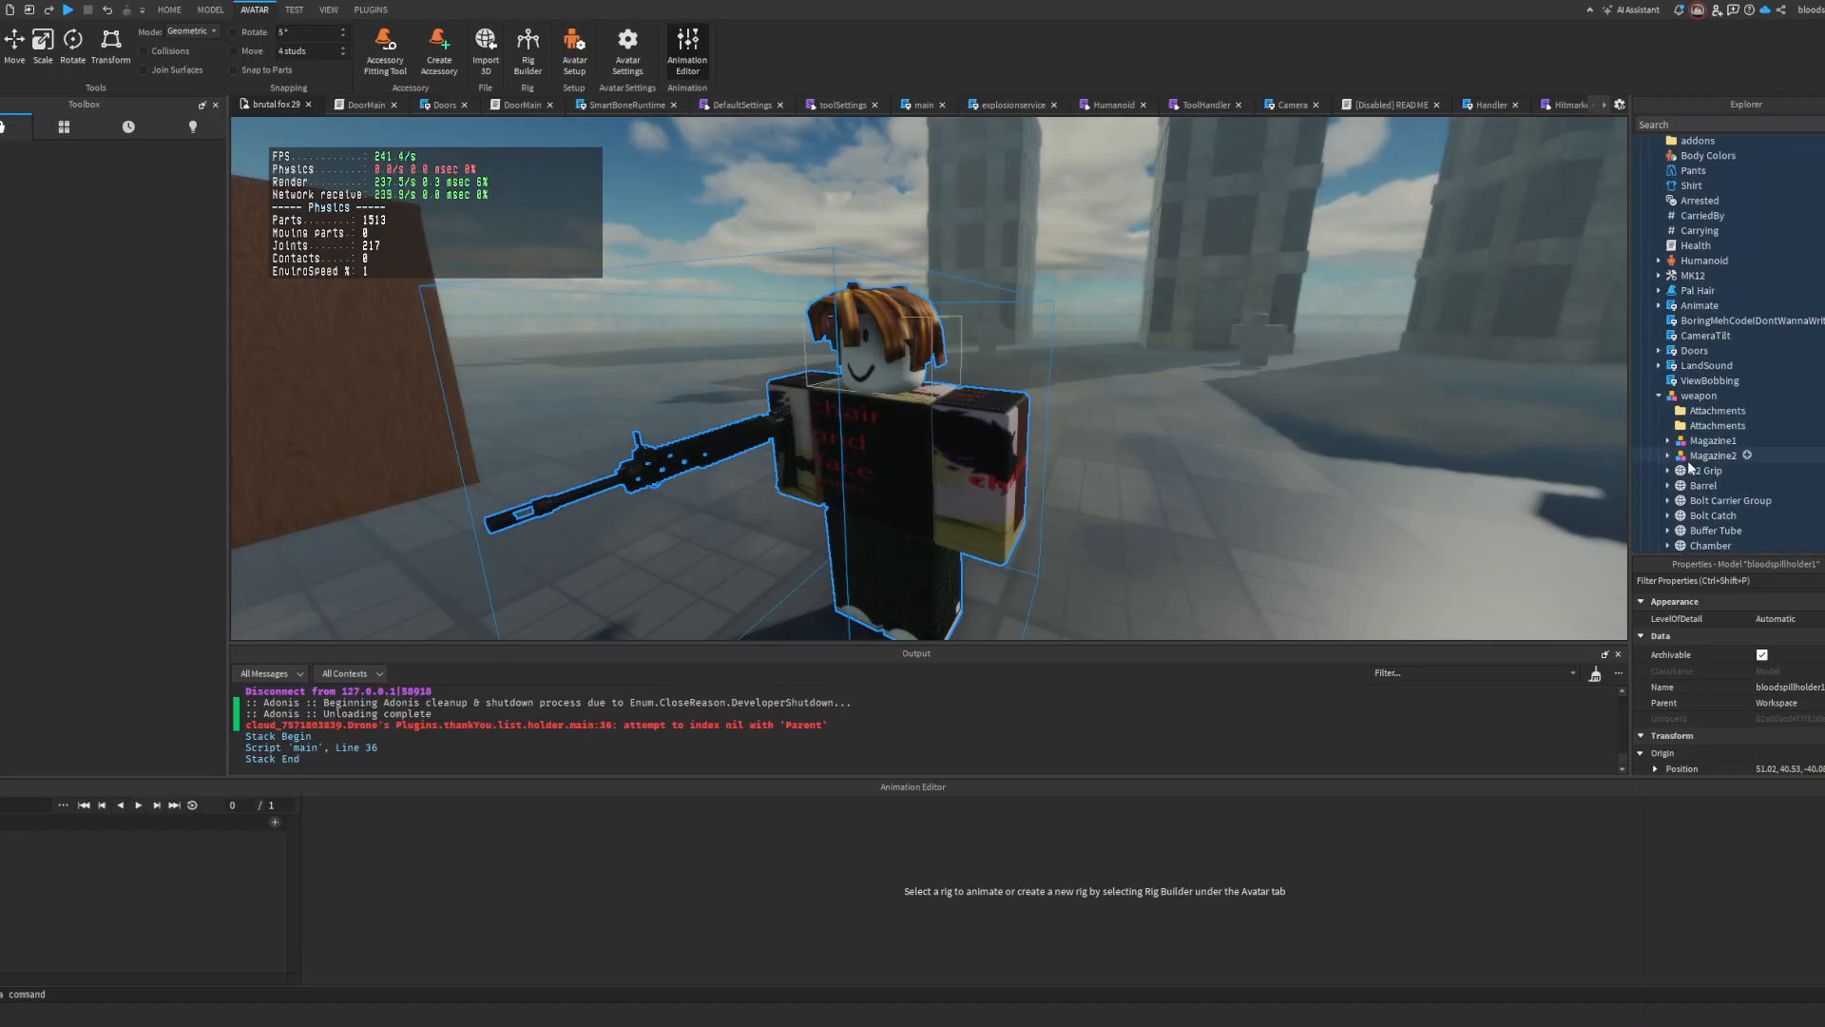
scroll(1716, 432, "down", 2)
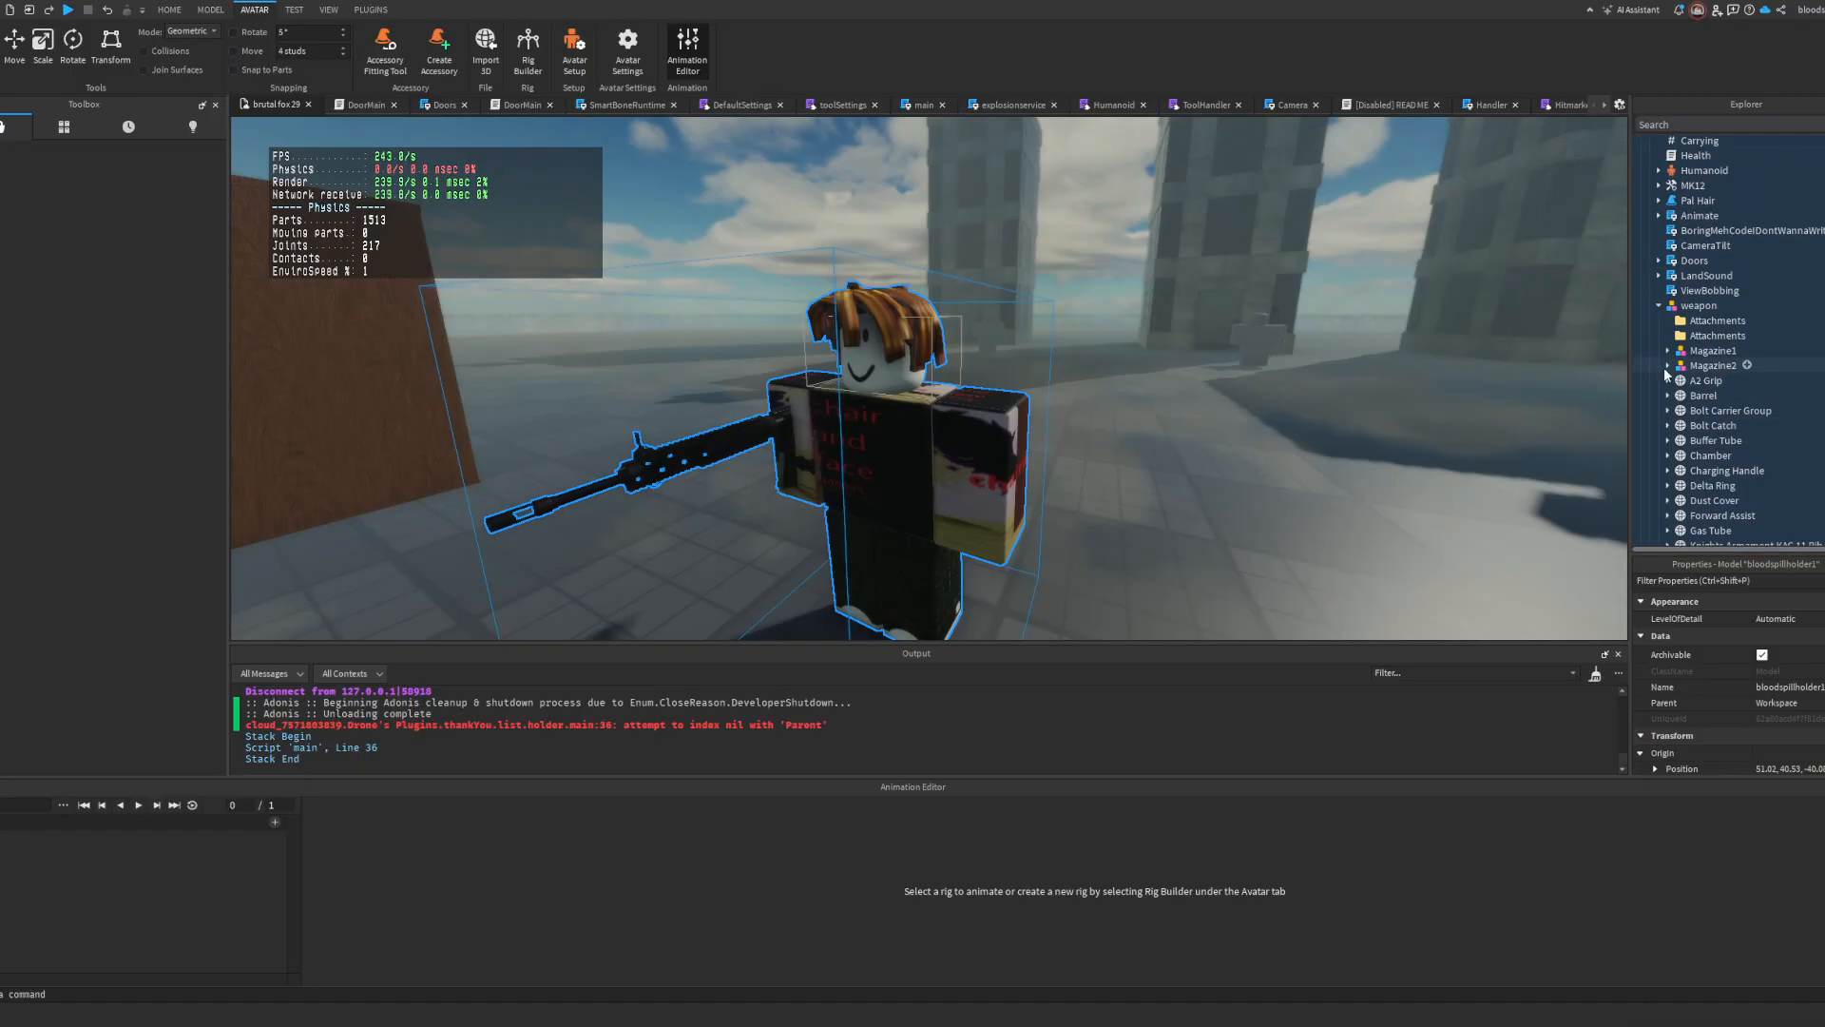
scroll(1685, 404, "down", 2)
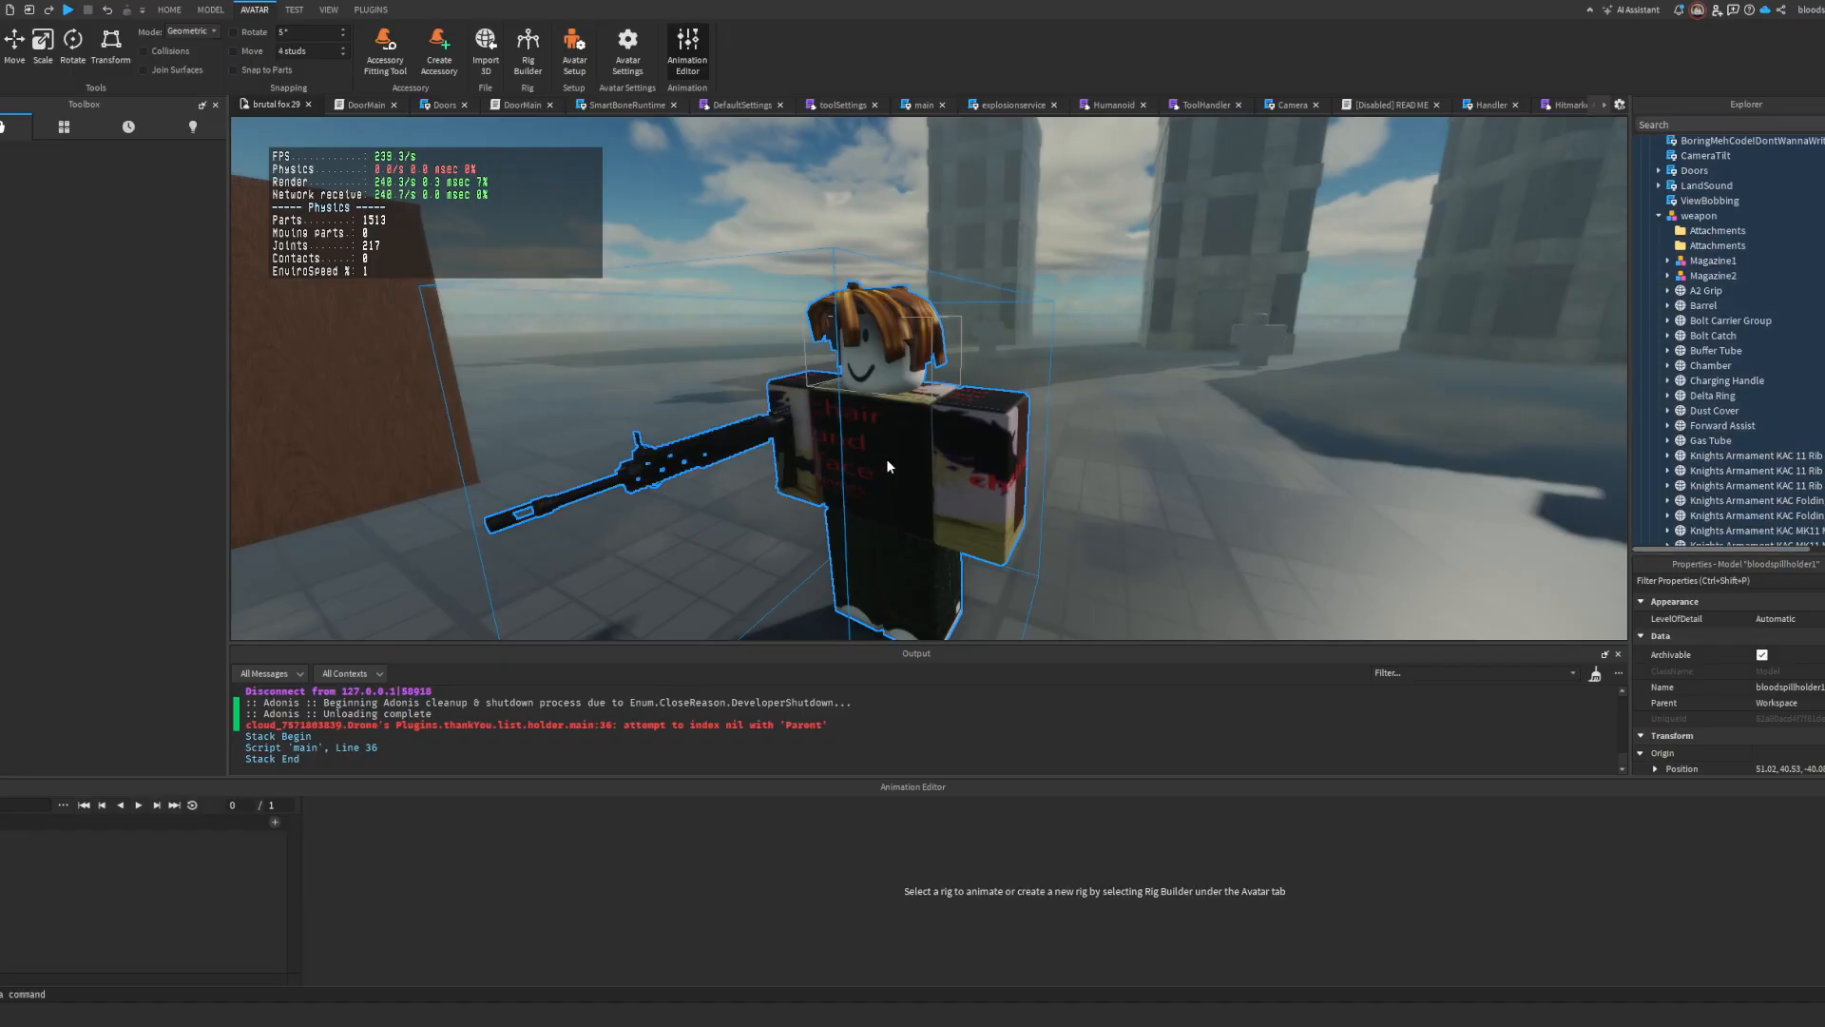
scroll(1711, 426, "down", 6)
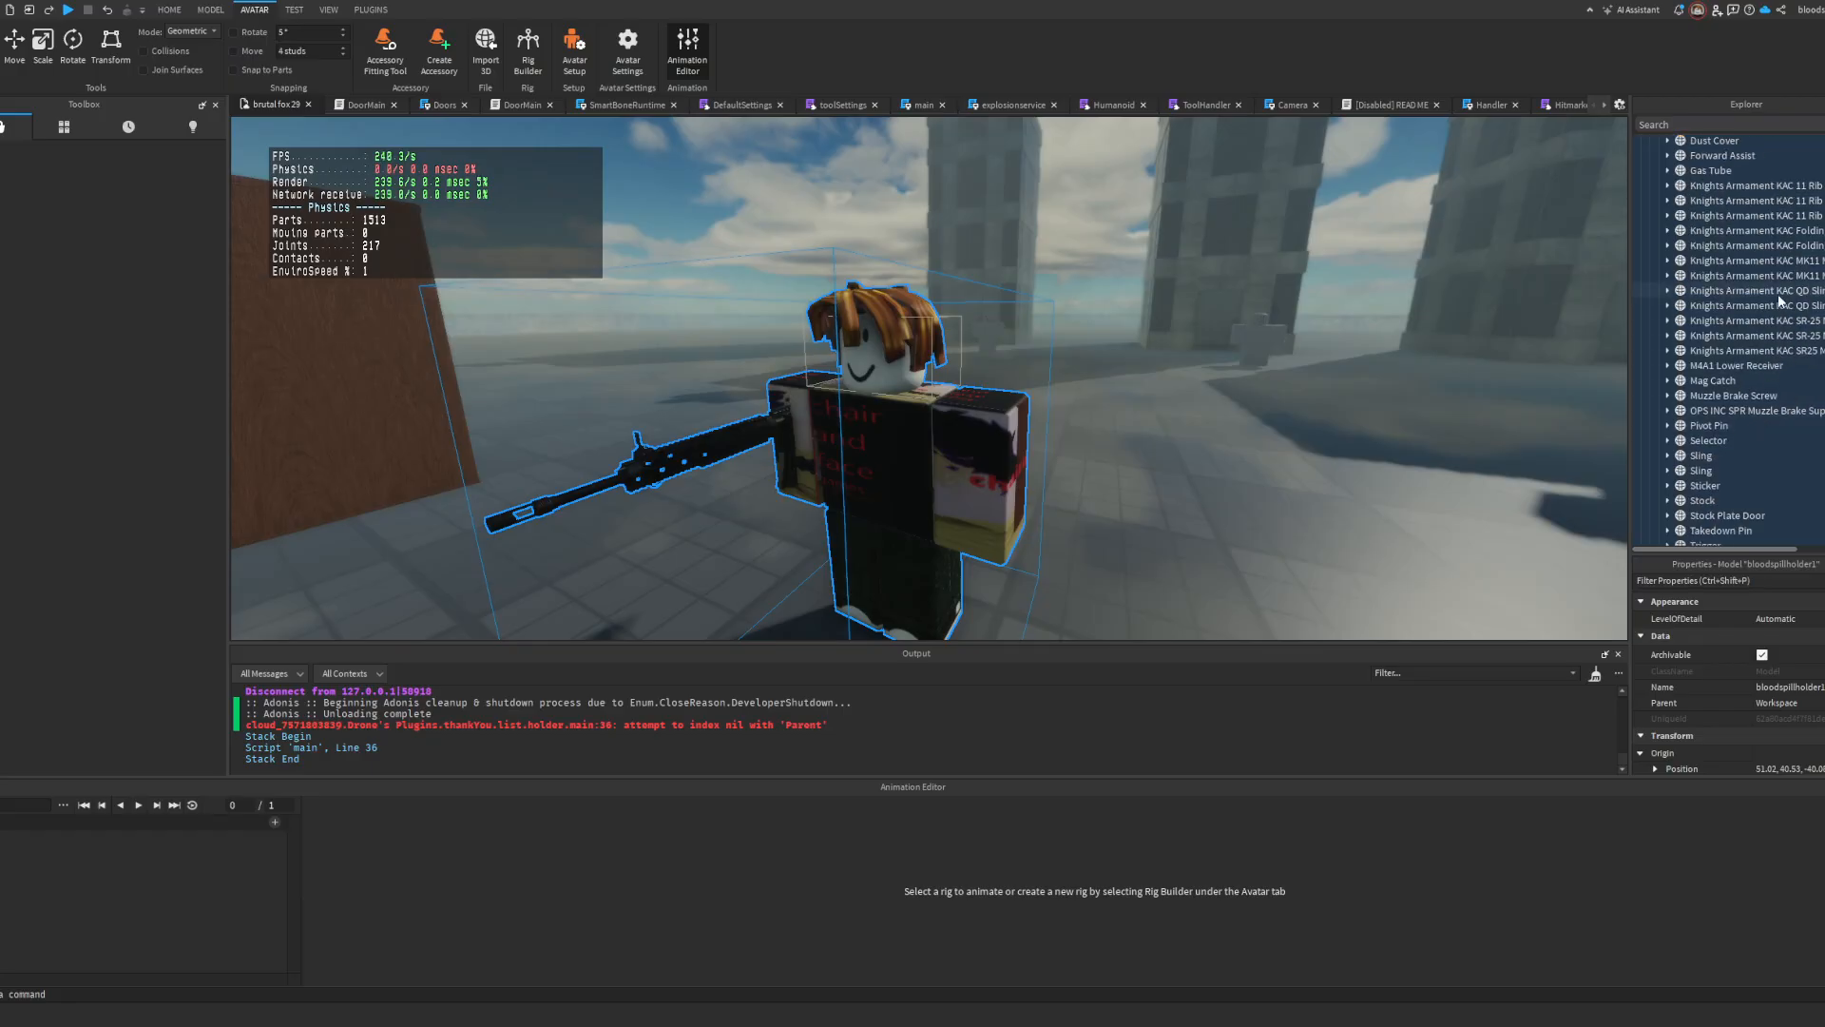
Step: Rename the second KAC 11 Rib Rail Cover part of the weapon as 2323 and the first as 46346
scroll(1781, 302, "up", 1)
left_click(1797, 260)
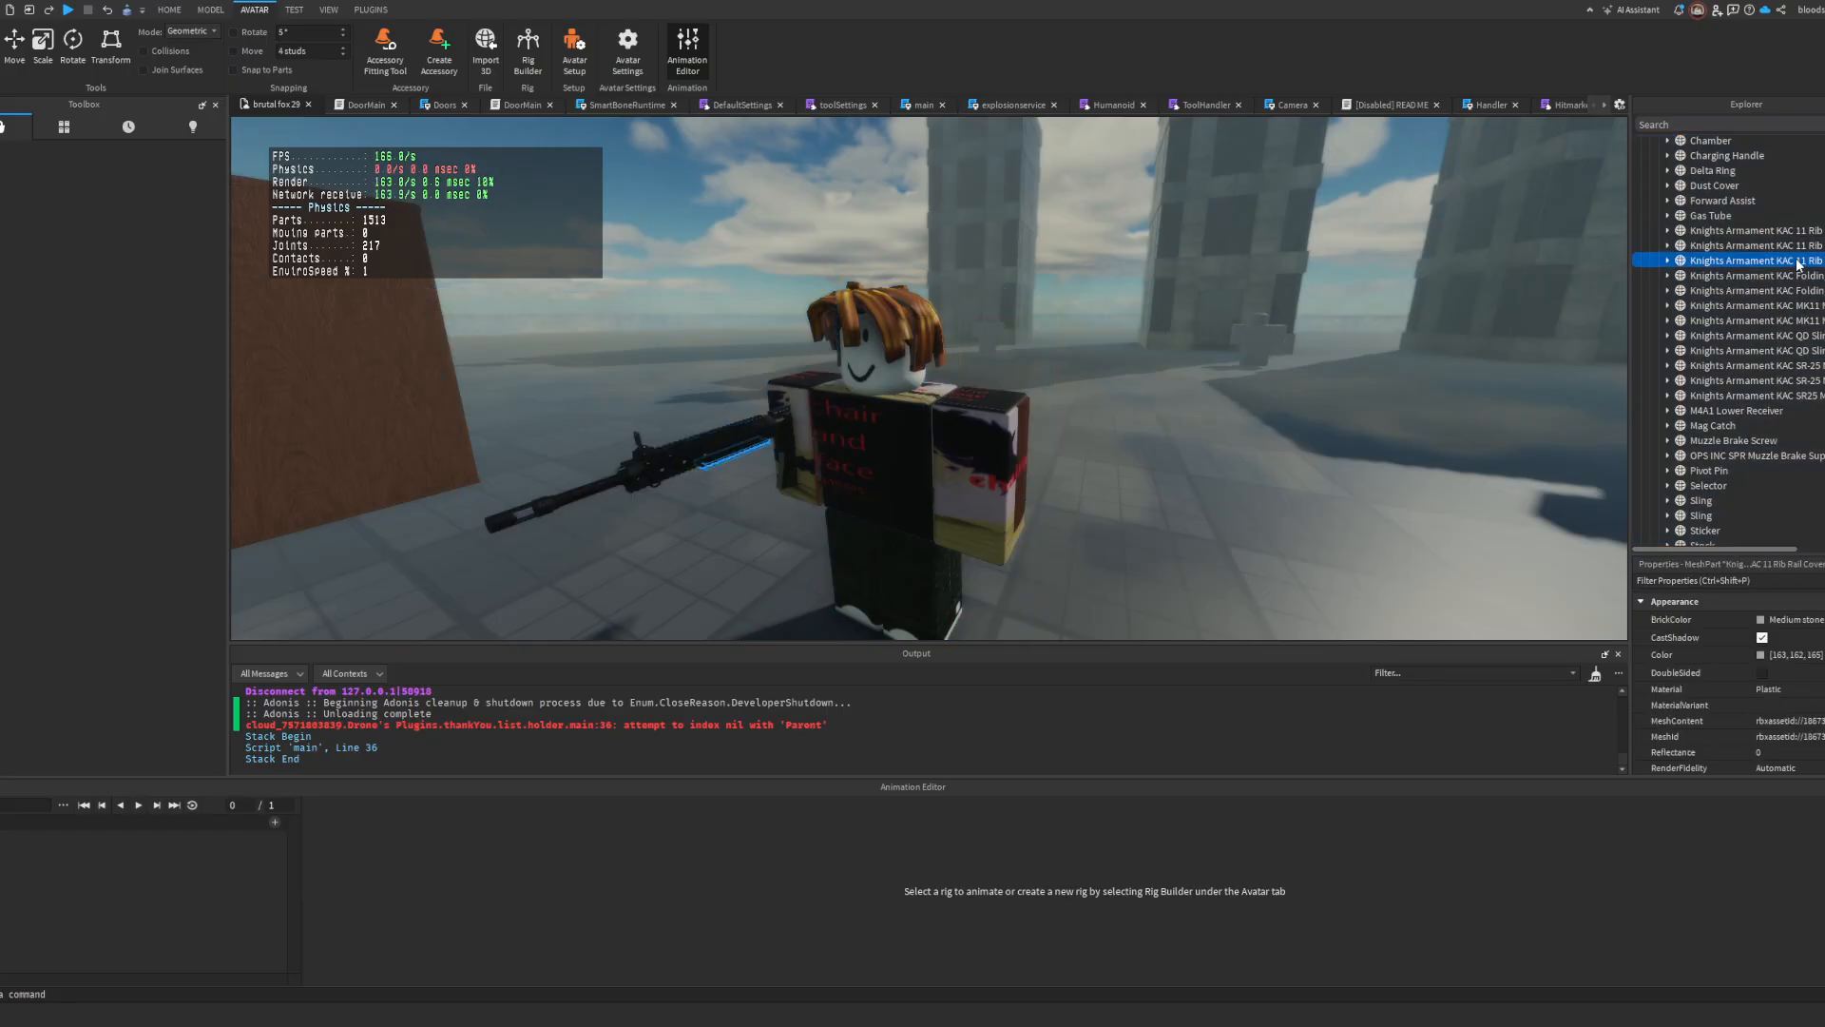
left_click(1703, 544)
left_click_drag(1732, 547, 1771, 549)
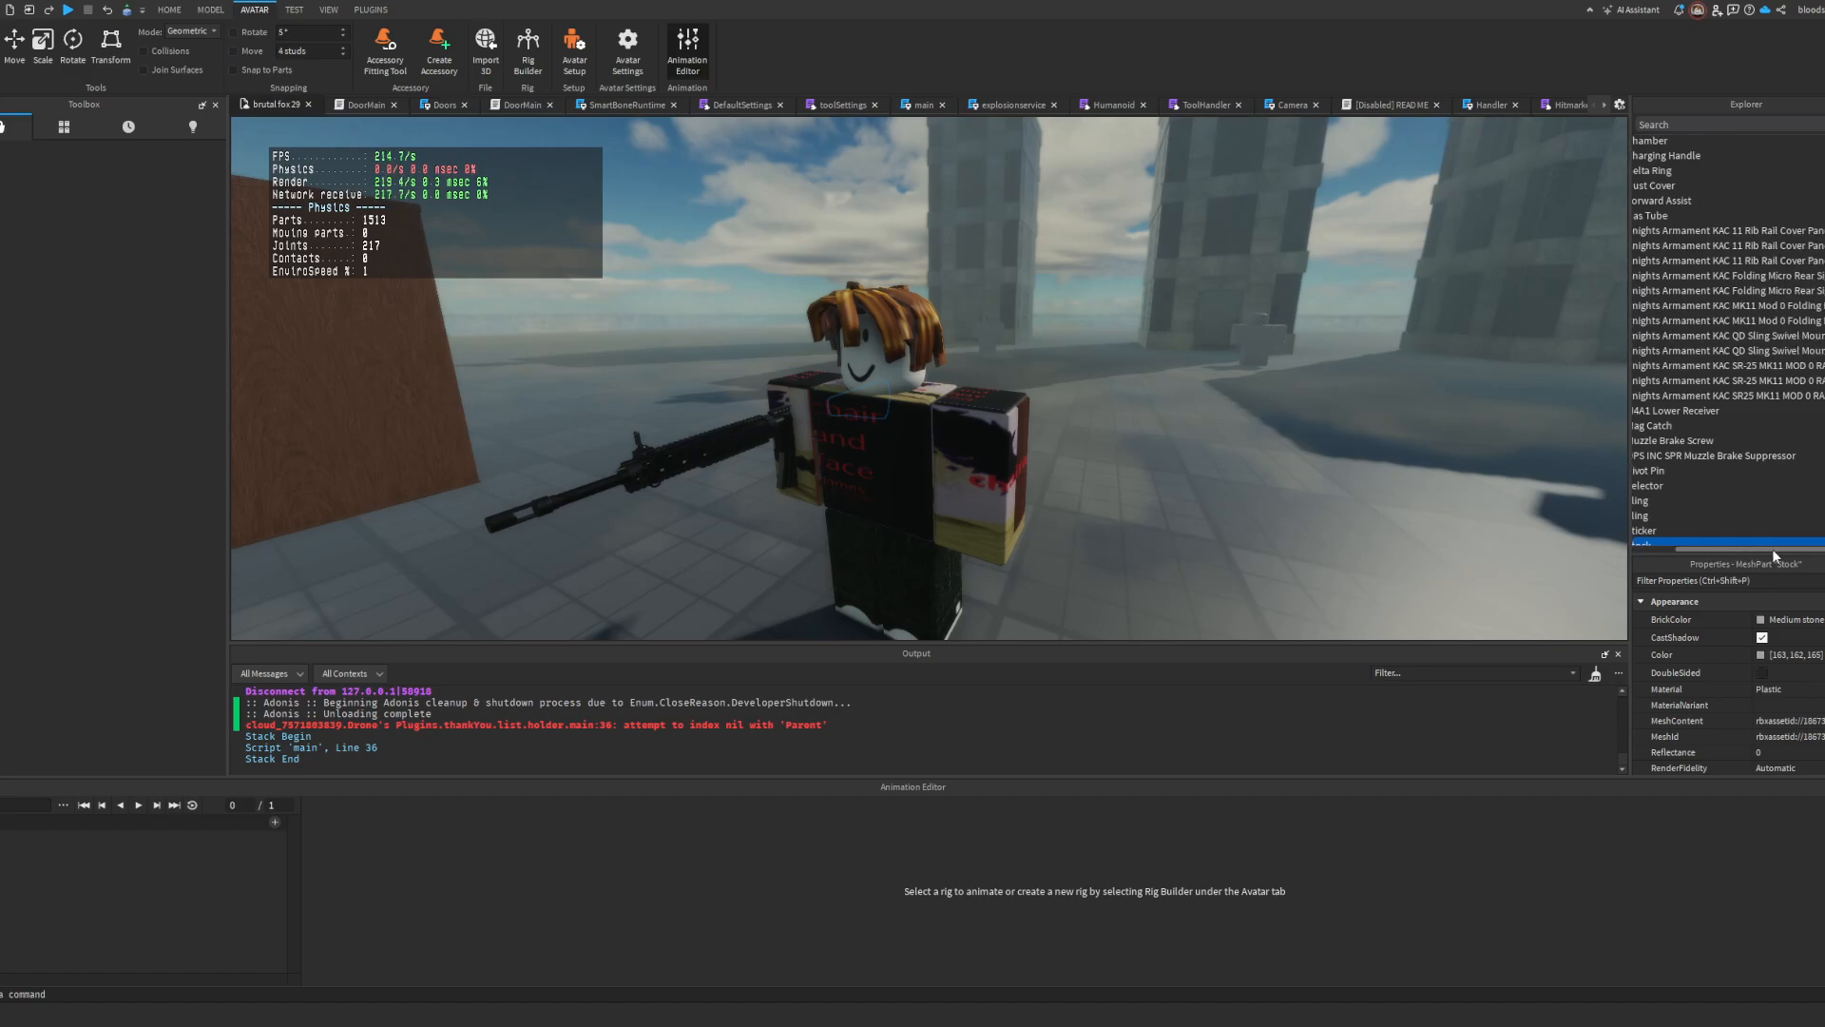
left_click(1787, 260)
scroll(1791, 676, "down", 3)
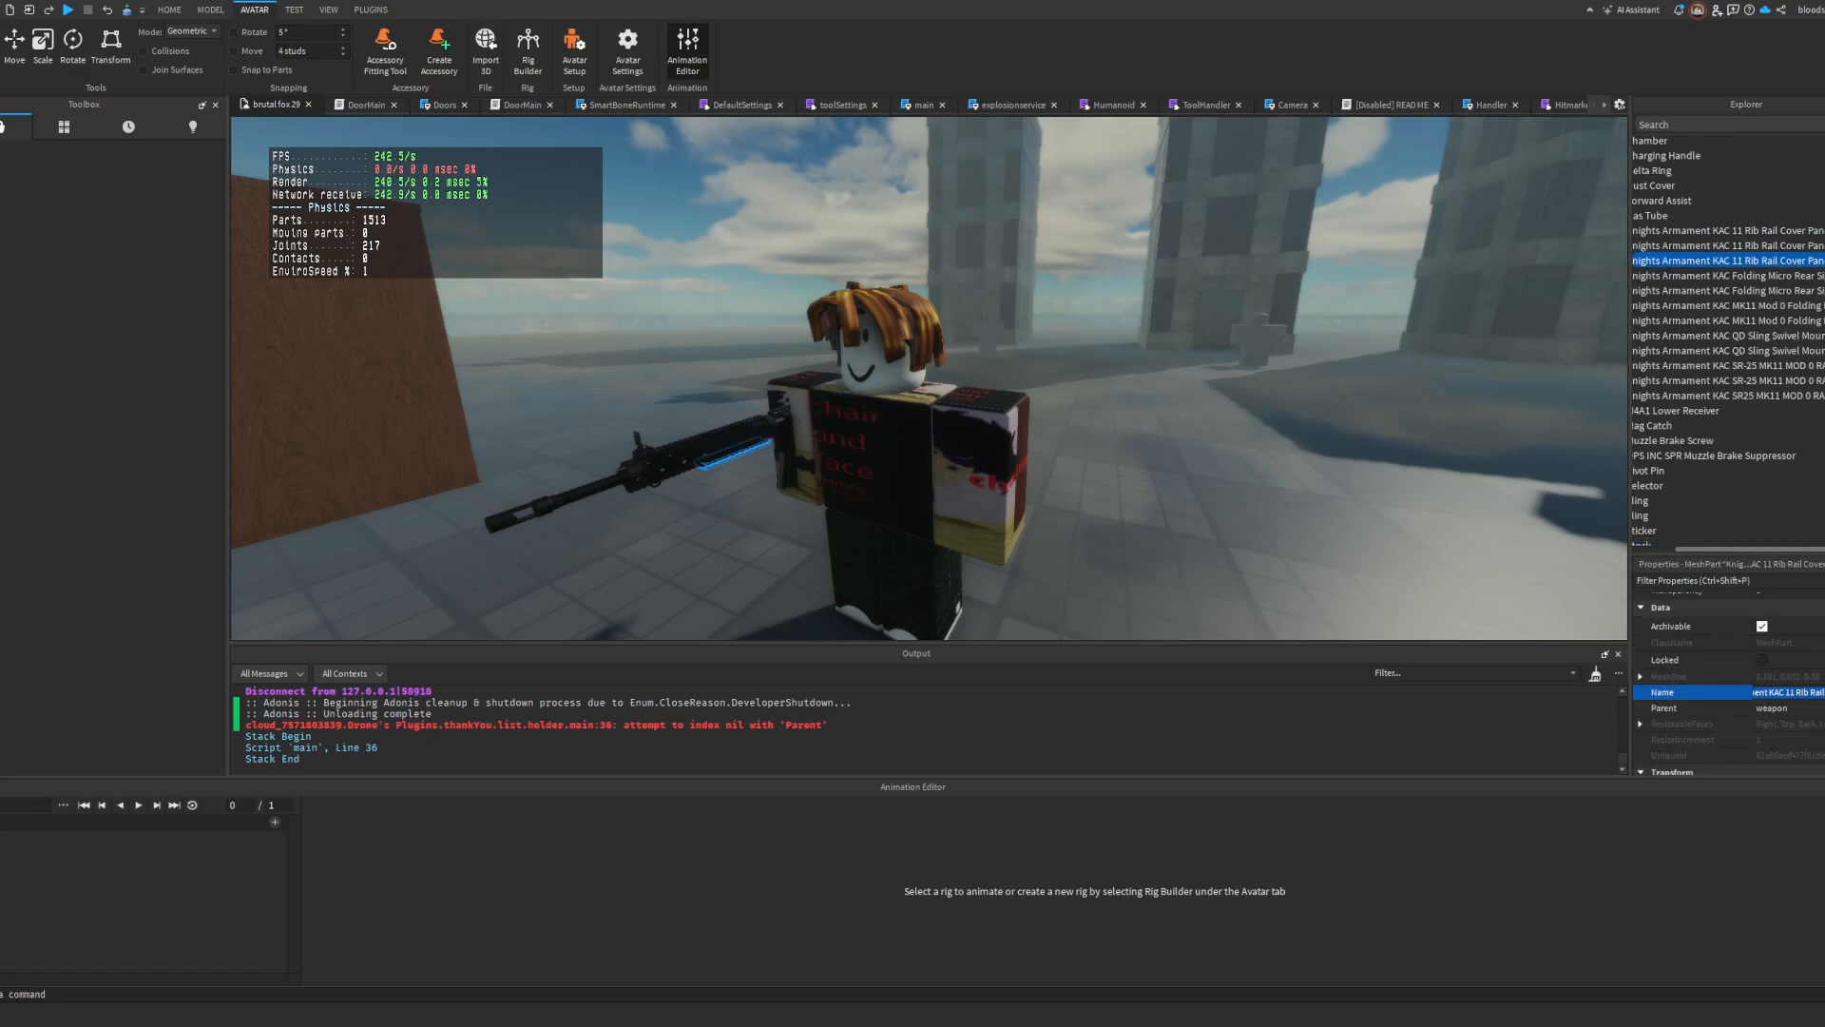
left_click(1760, 247)
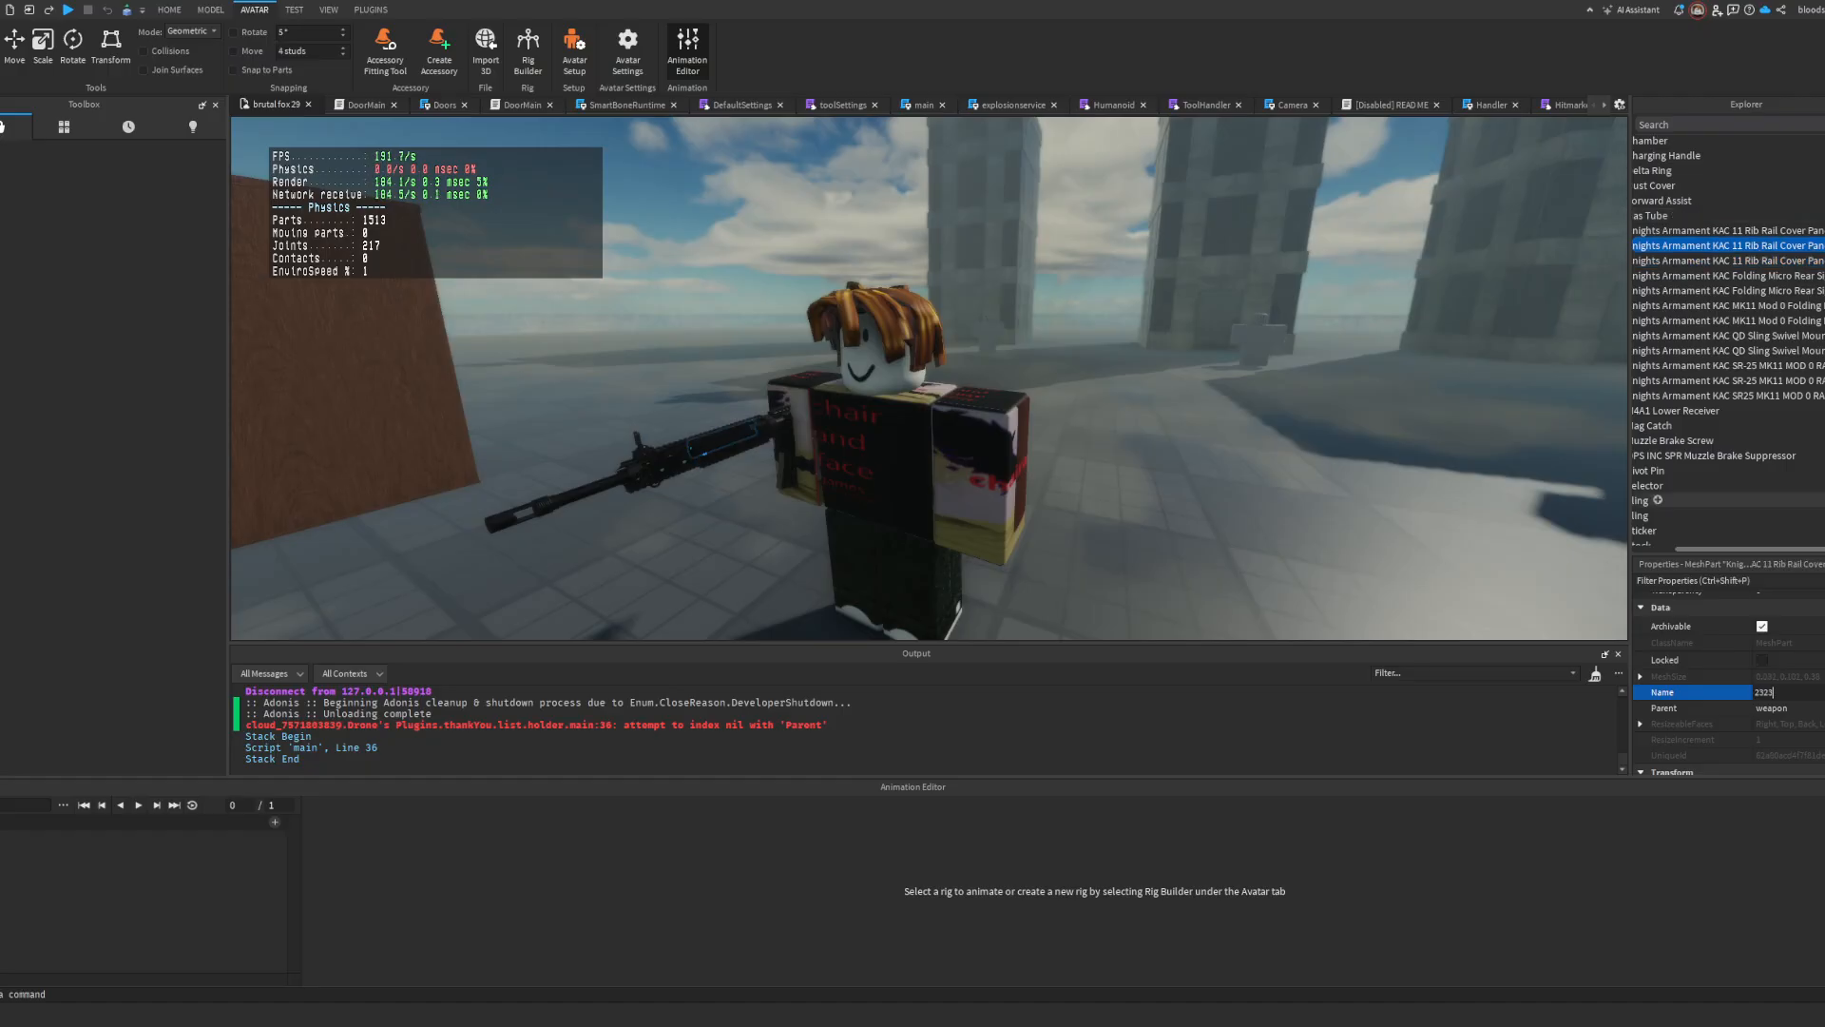
left_click(1758, 230)
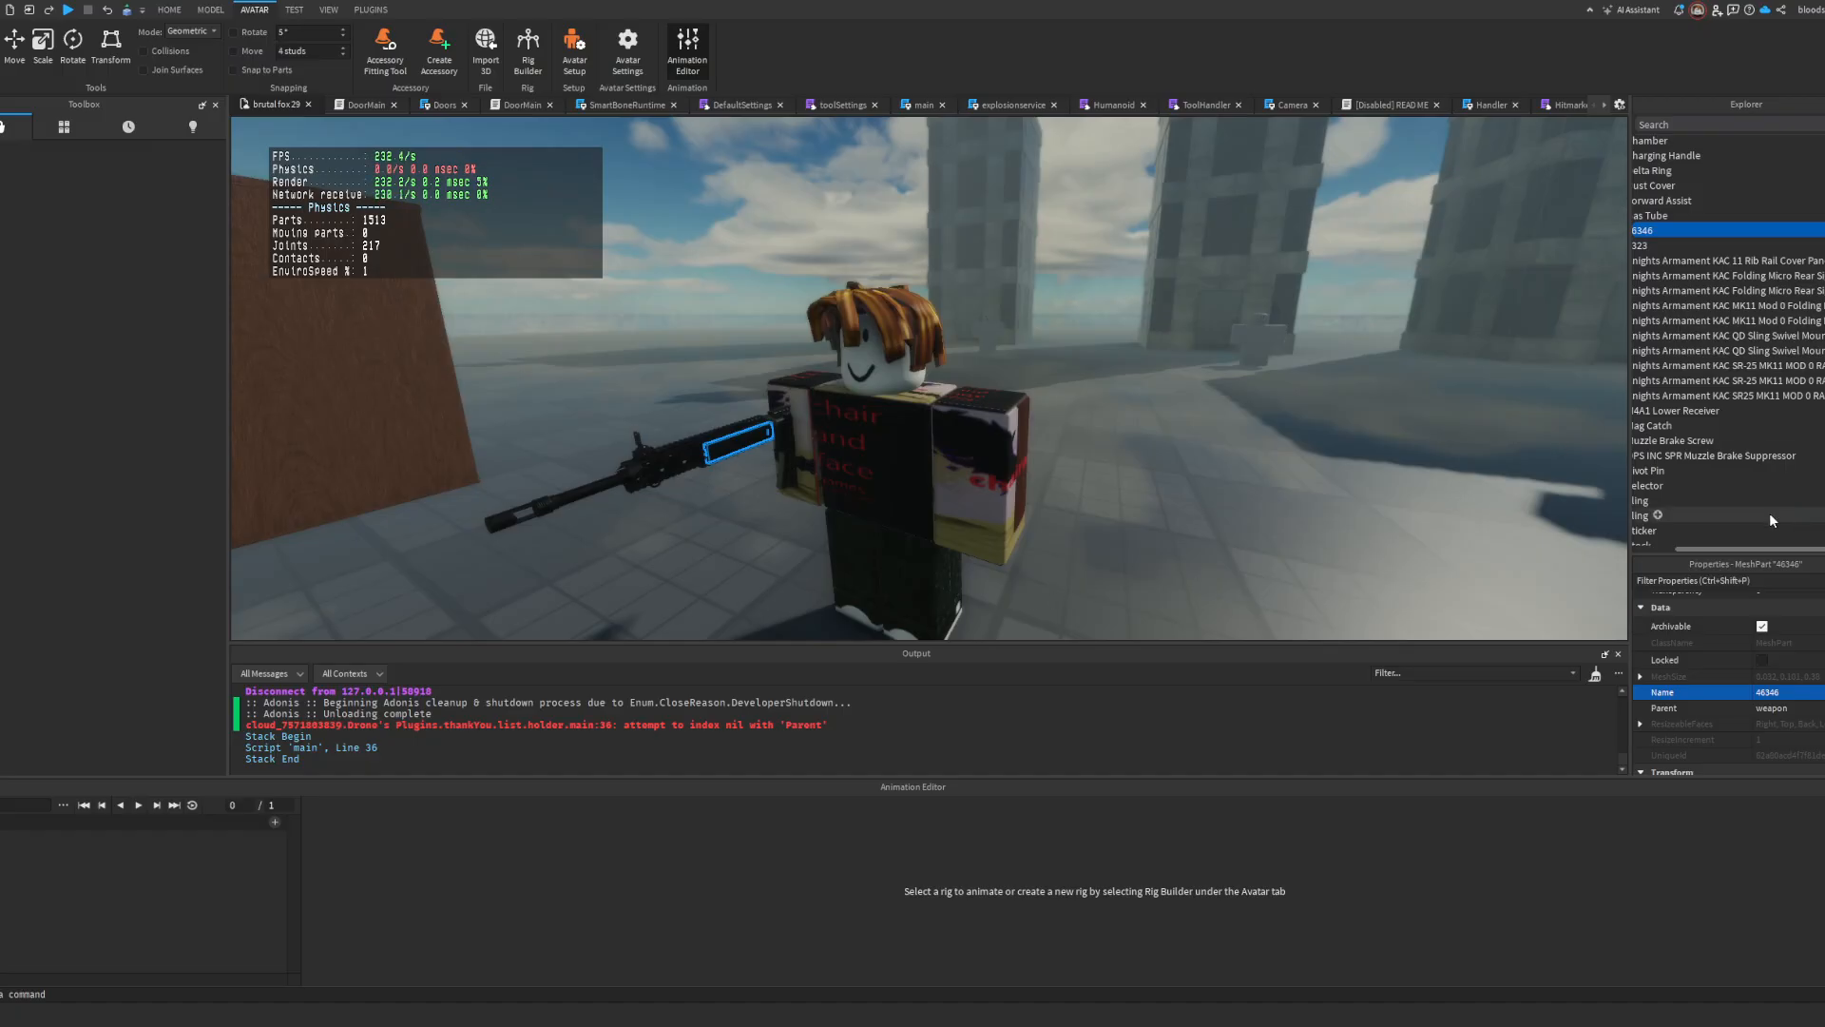
Step: Rename the weapon's second Sling part as 43' and choose the character as the animation rig again
left_click_drag(1747, 549, 1709, 550)
left_click(1701, 425)
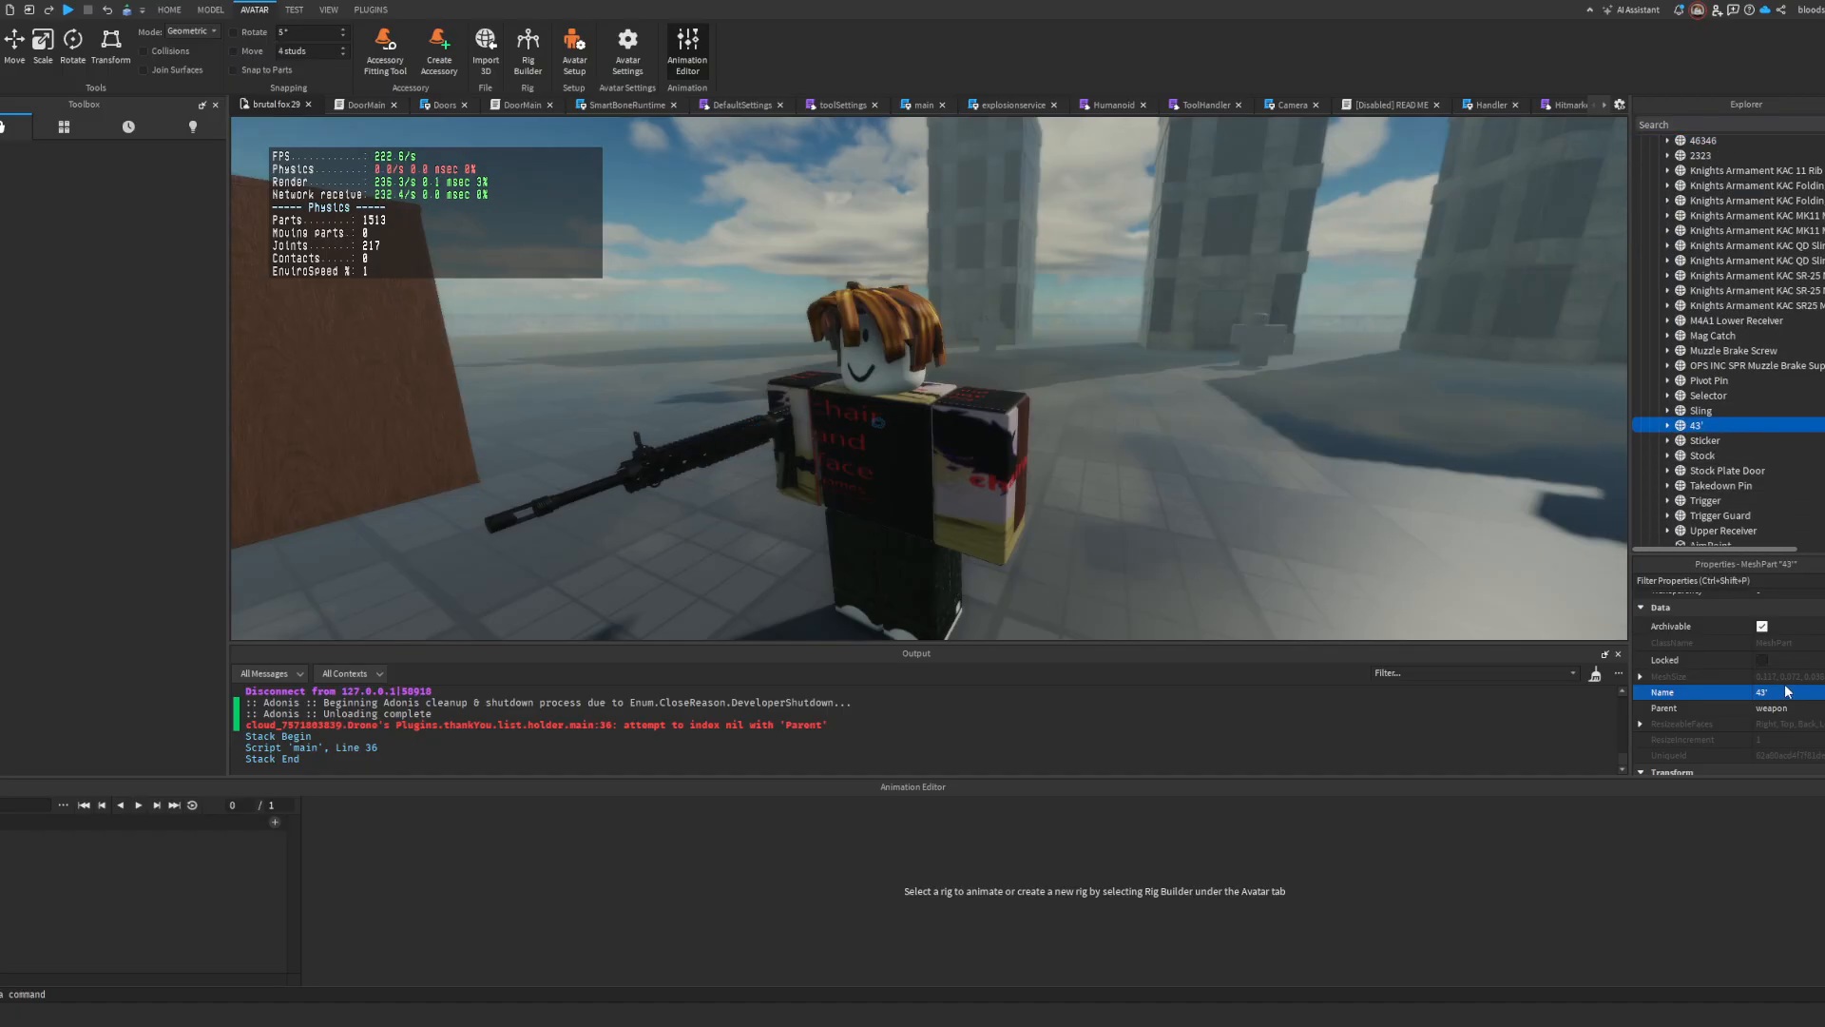
left_click(851, 454)
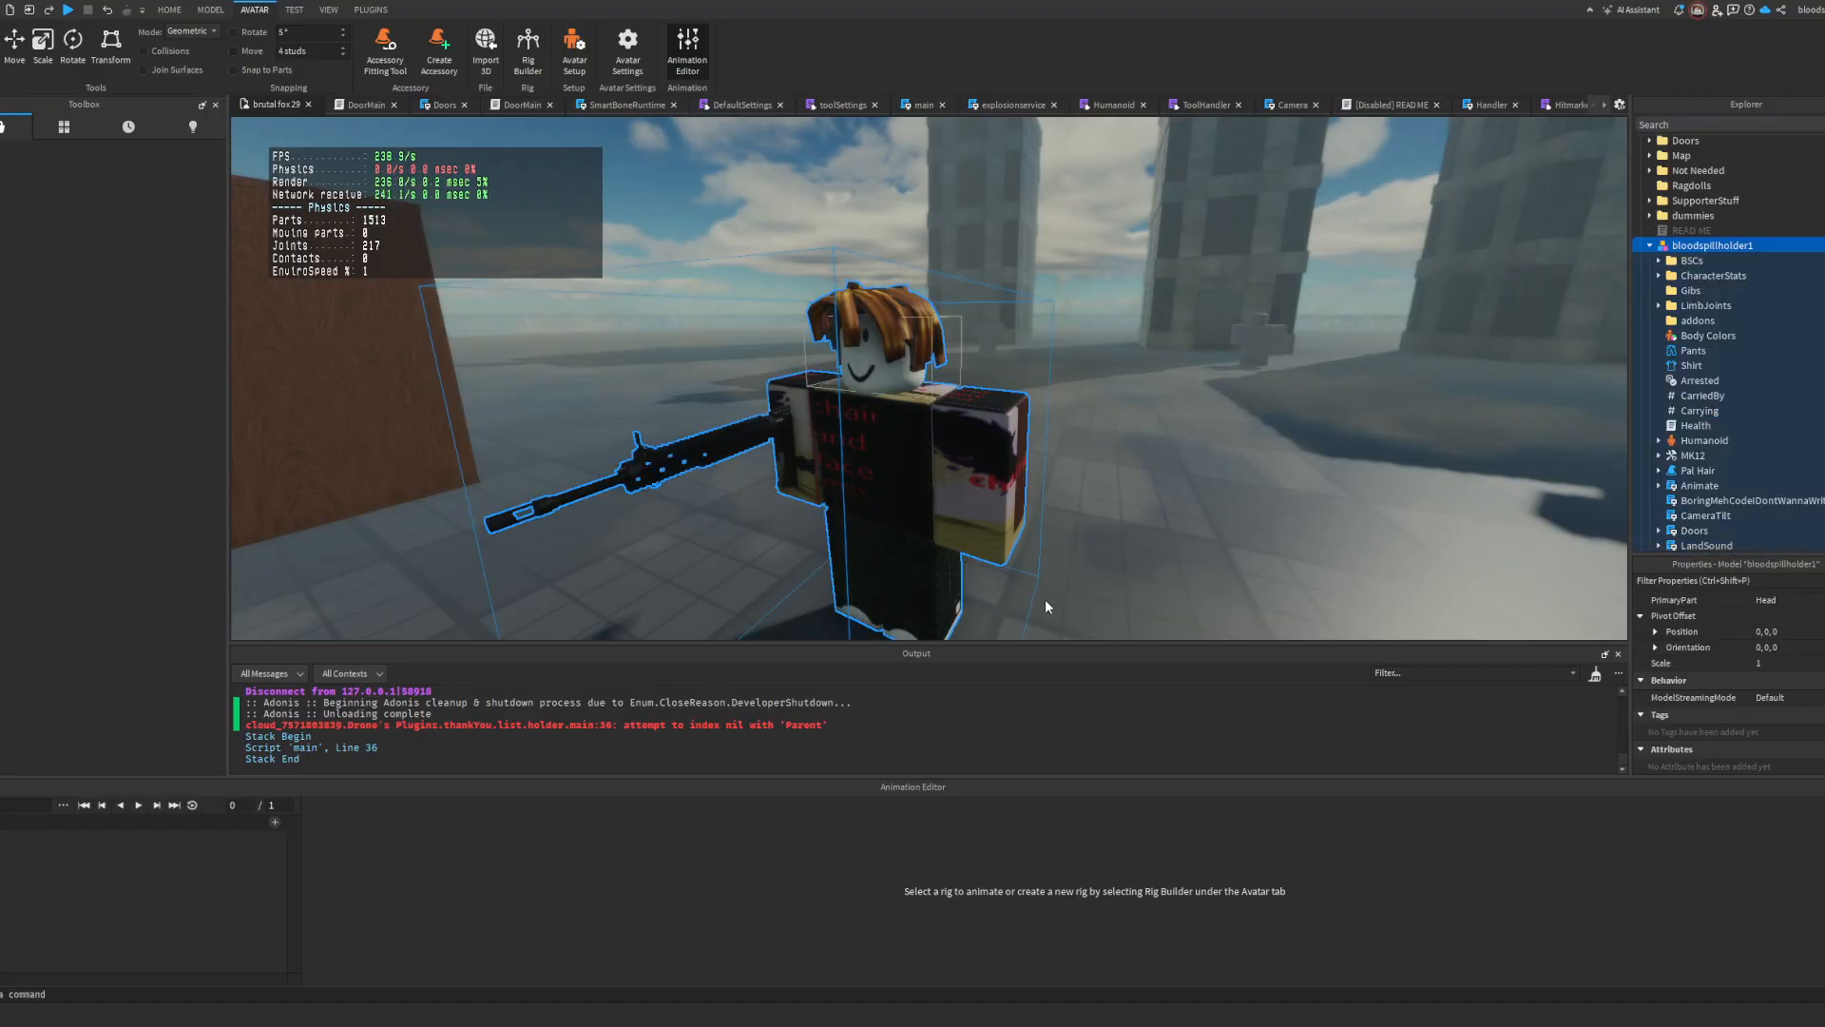
Step: Delete the Bullets and Bullets2 joints from the weapon's RootPart
scroll(1721, 390, "down", 10)
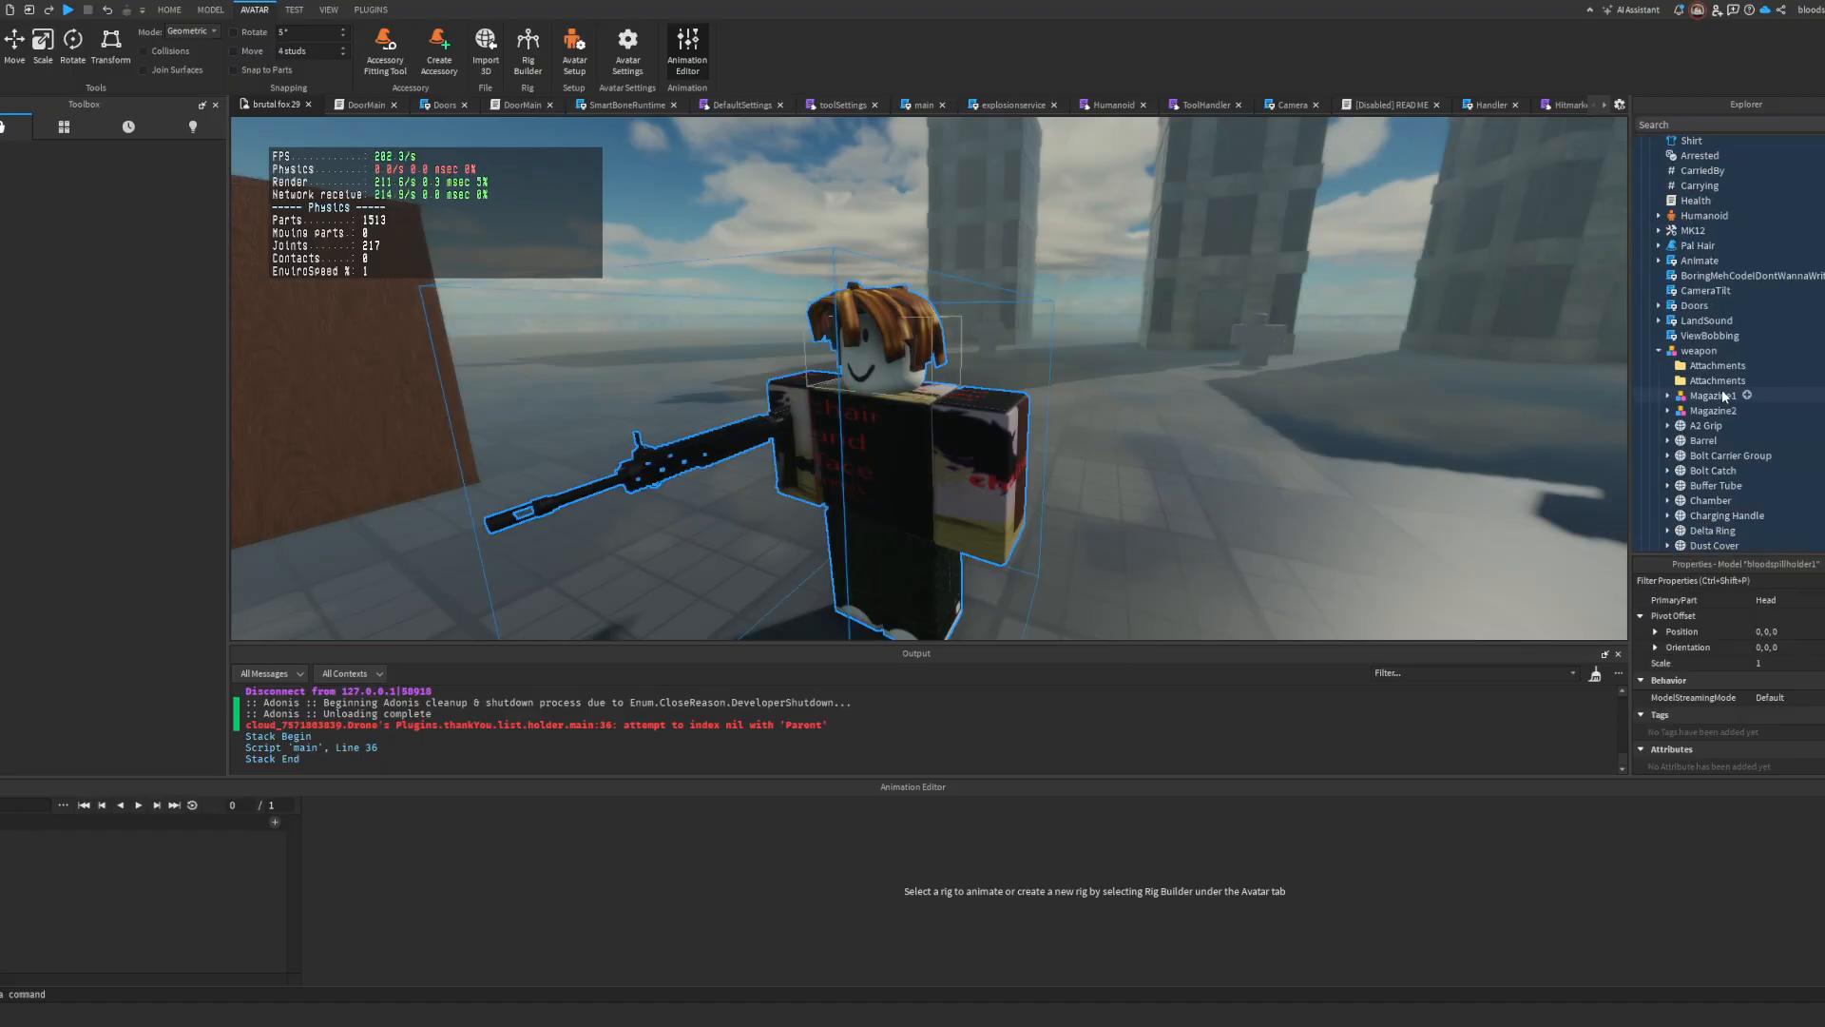
left_click(1667, 381)
scroll(1690, 392, "down", 4)
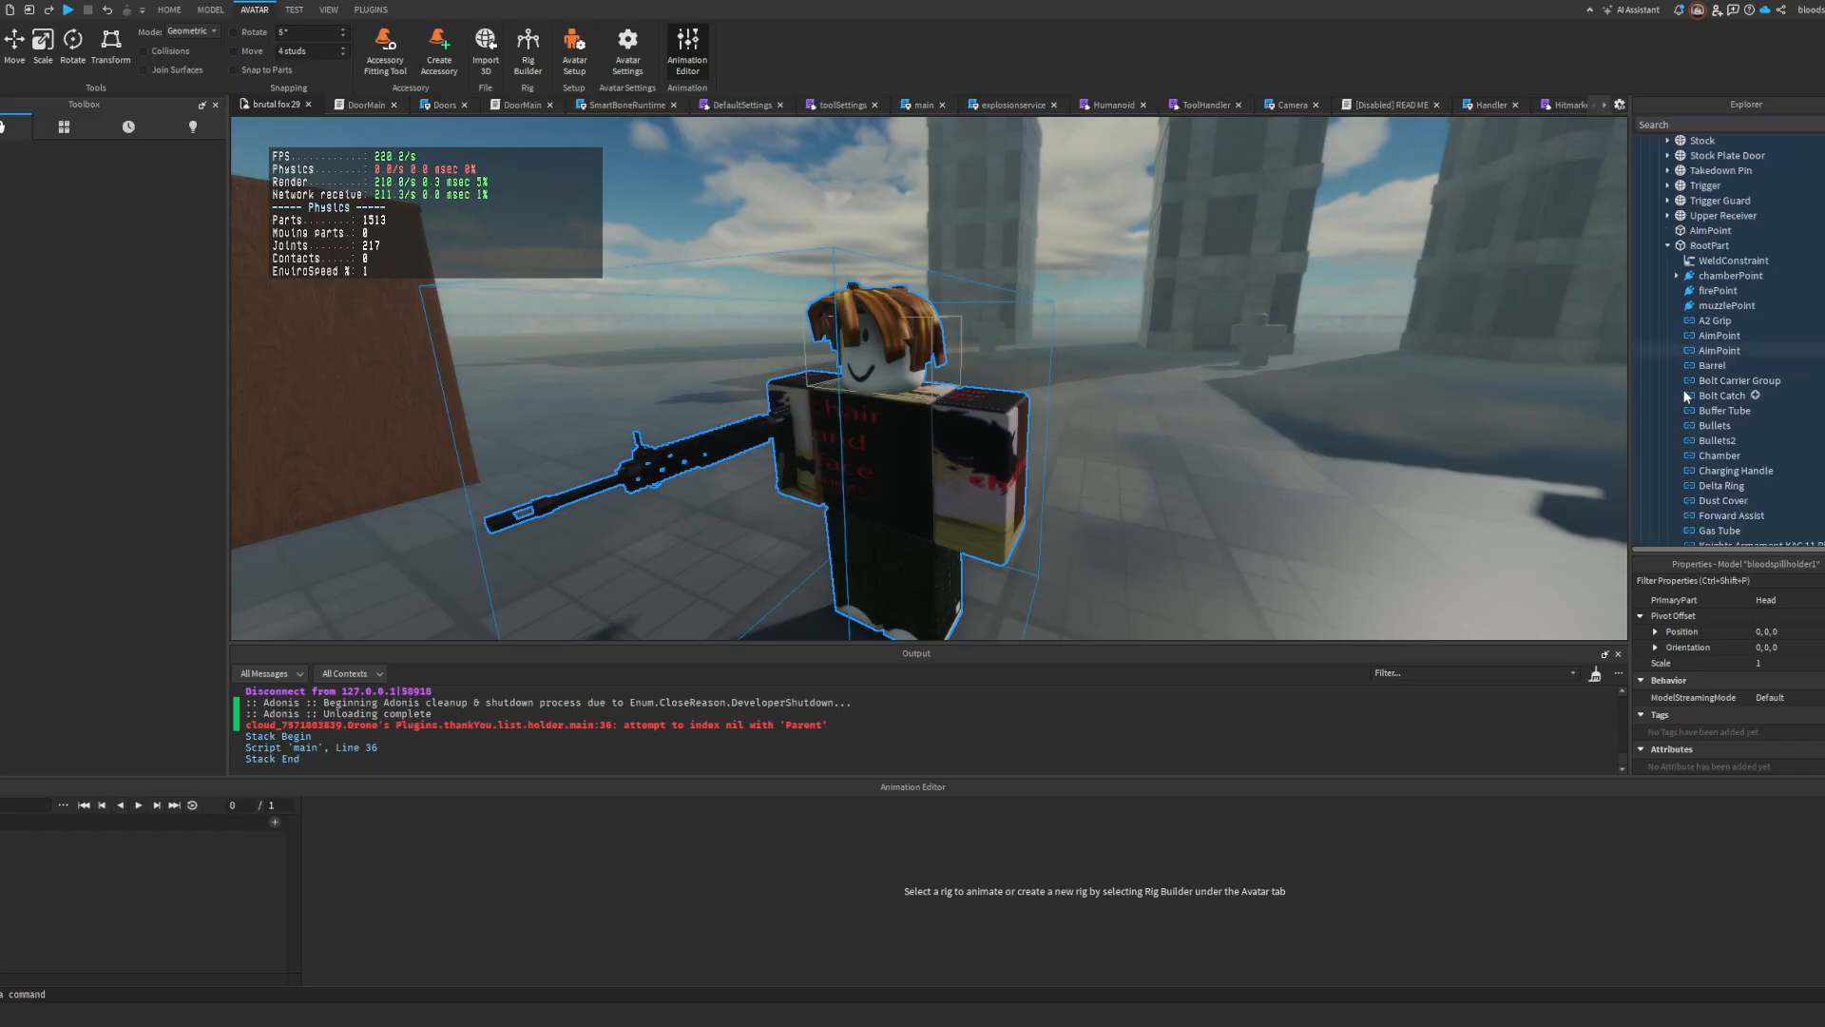
scroll(1738, 374, "down", 11)
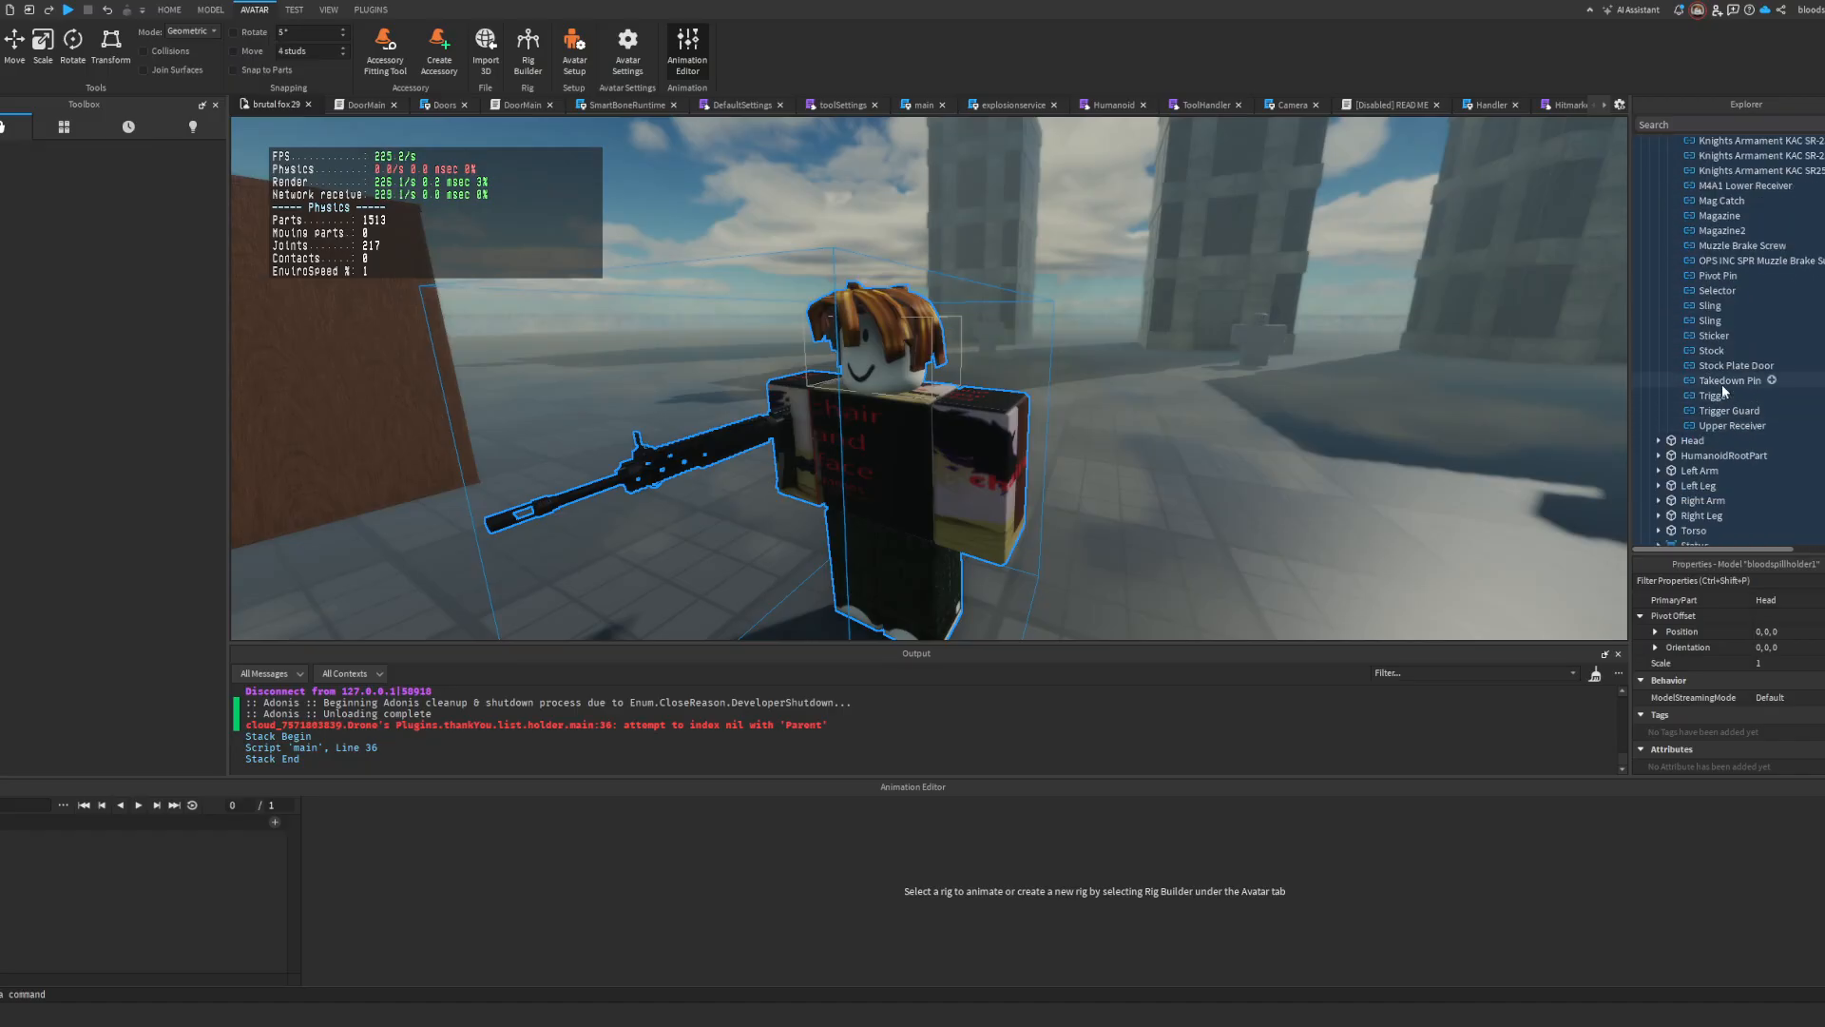
scroll(1723, 391, "up", 10)
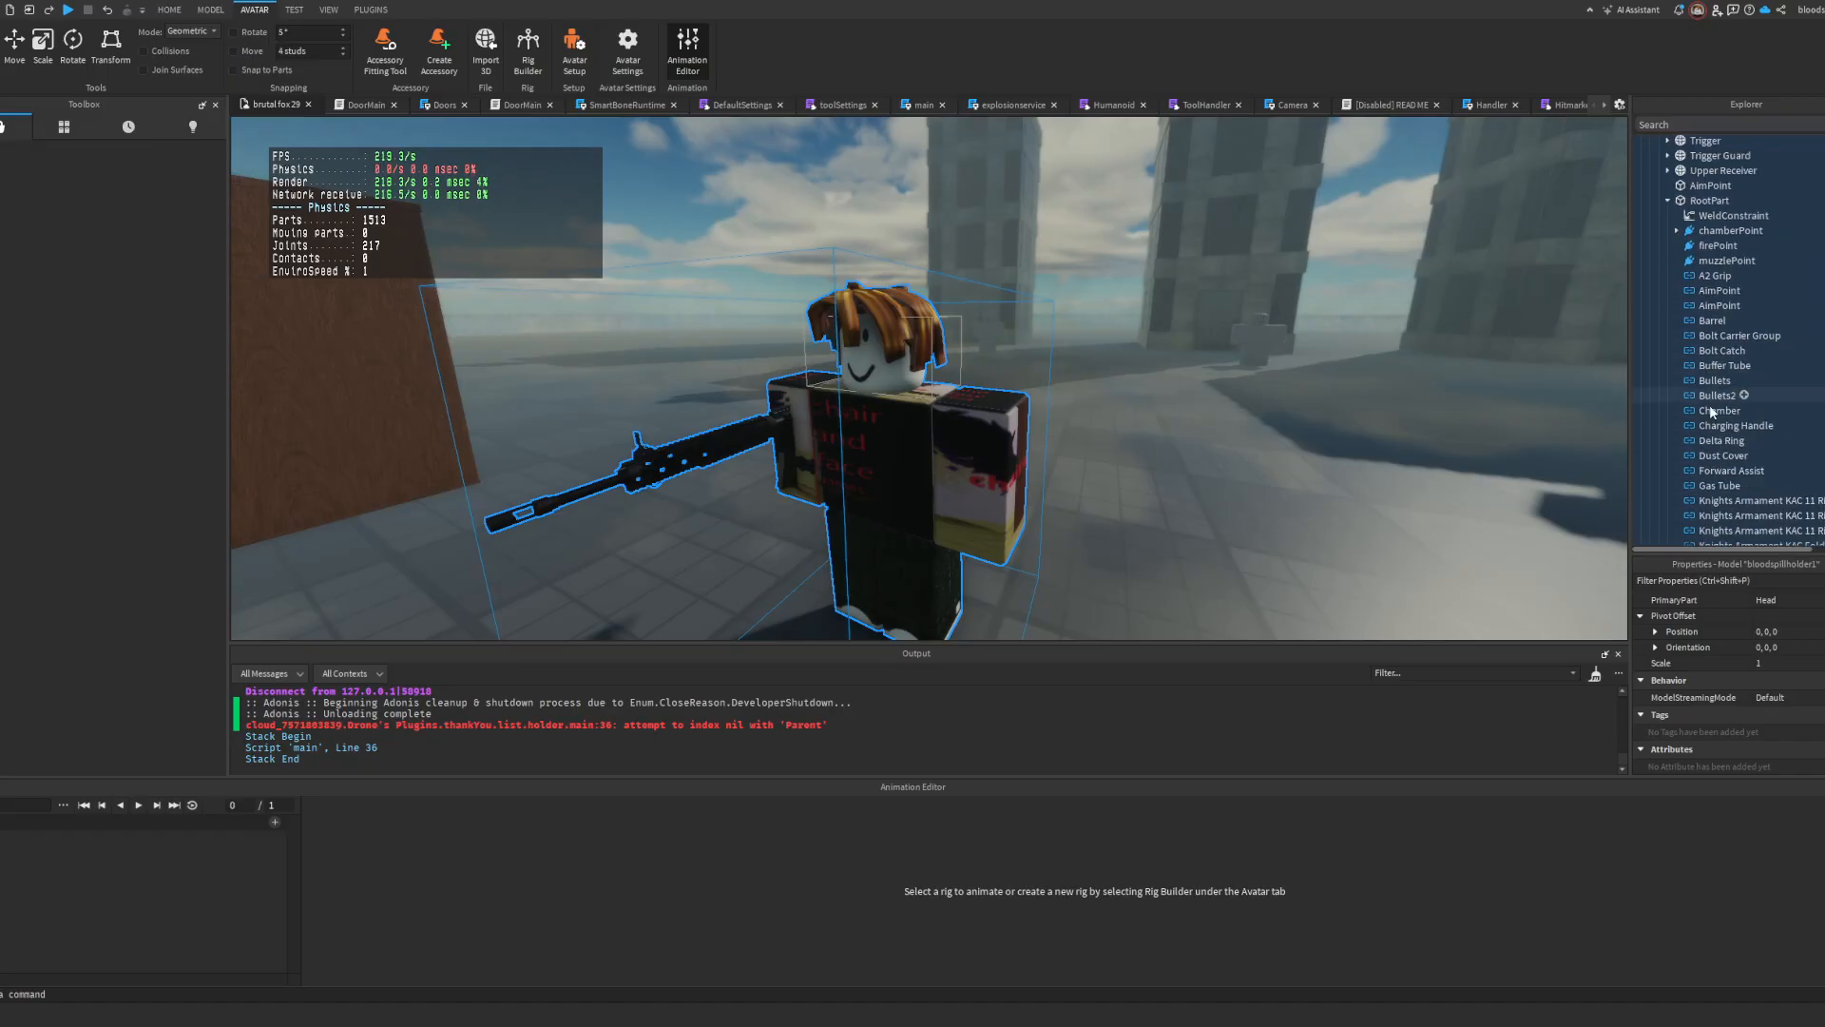
left_click(1706, 391)
key("Delete")
left_click(1702, 381)
key("Delete")
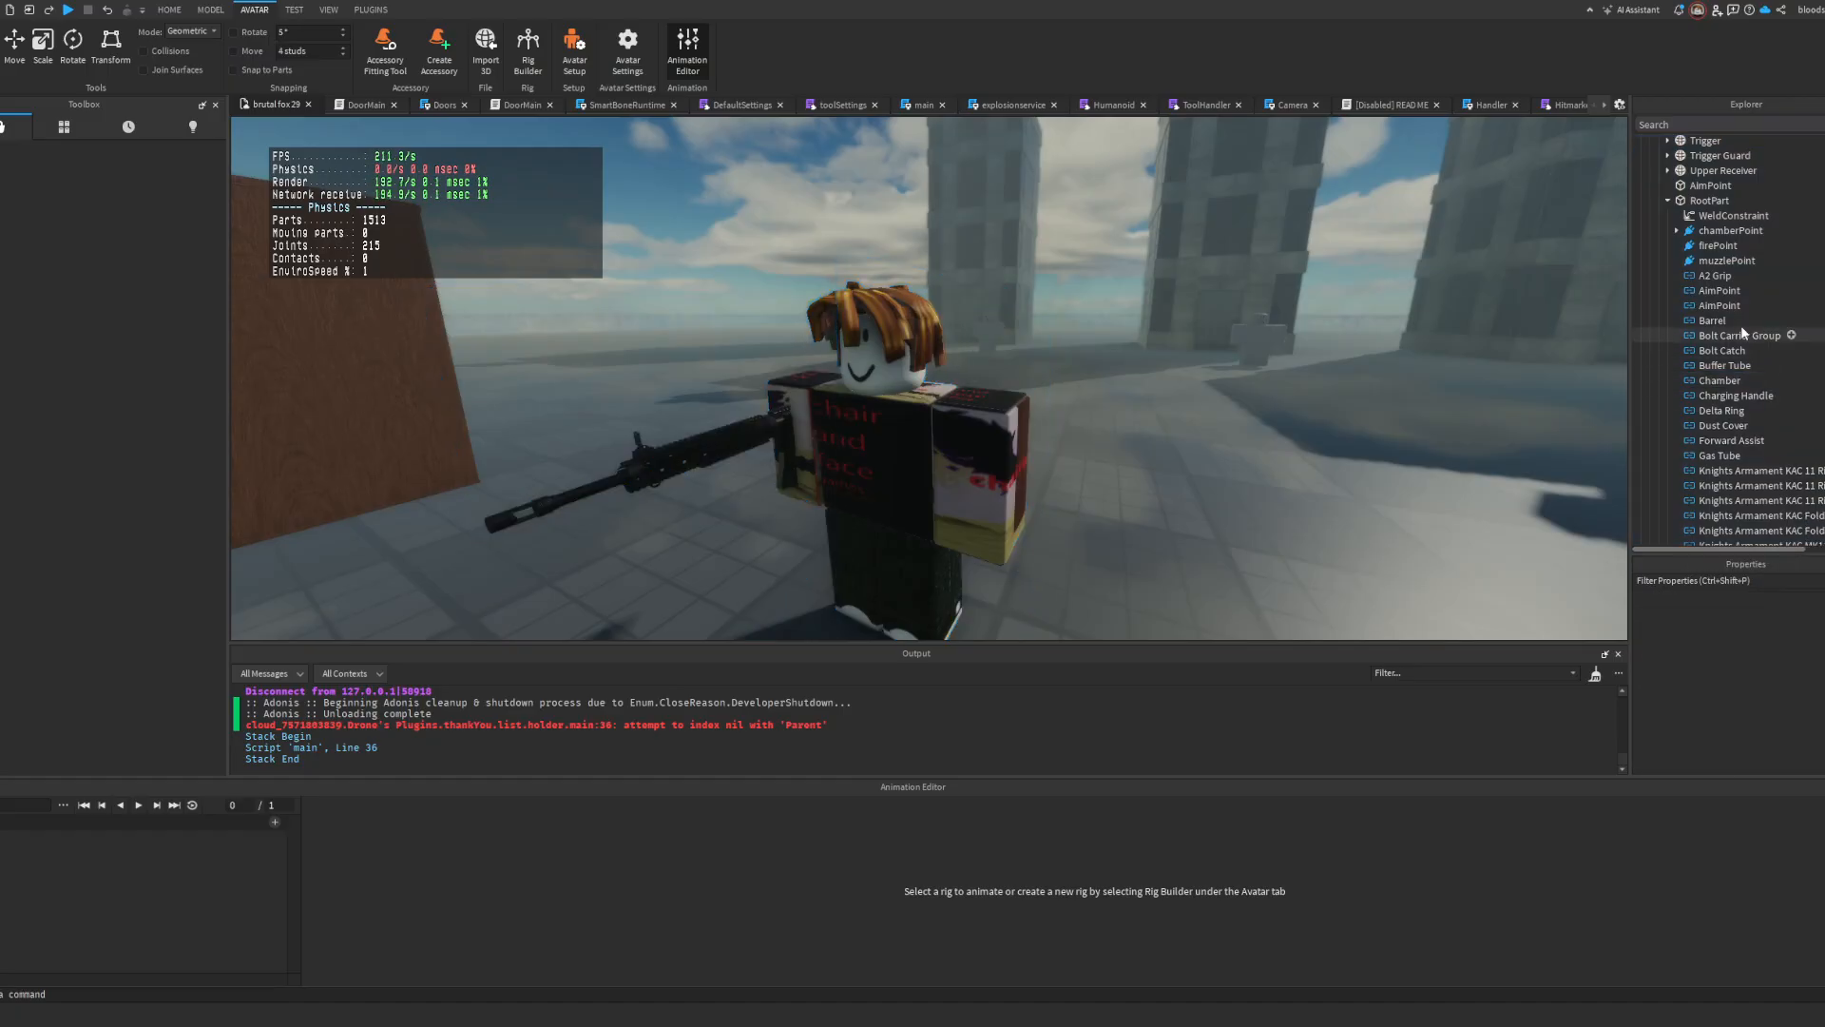
Step: Check the joints in the weapon's Magazine2 group and RootPart for duplicates and load the character as the animation rig
scroll(1703, 390, "up", 13)
scroll(1703, 394, "up", 7)
scroll(1707, 456, "down", 4)
left_click(1667, 366)
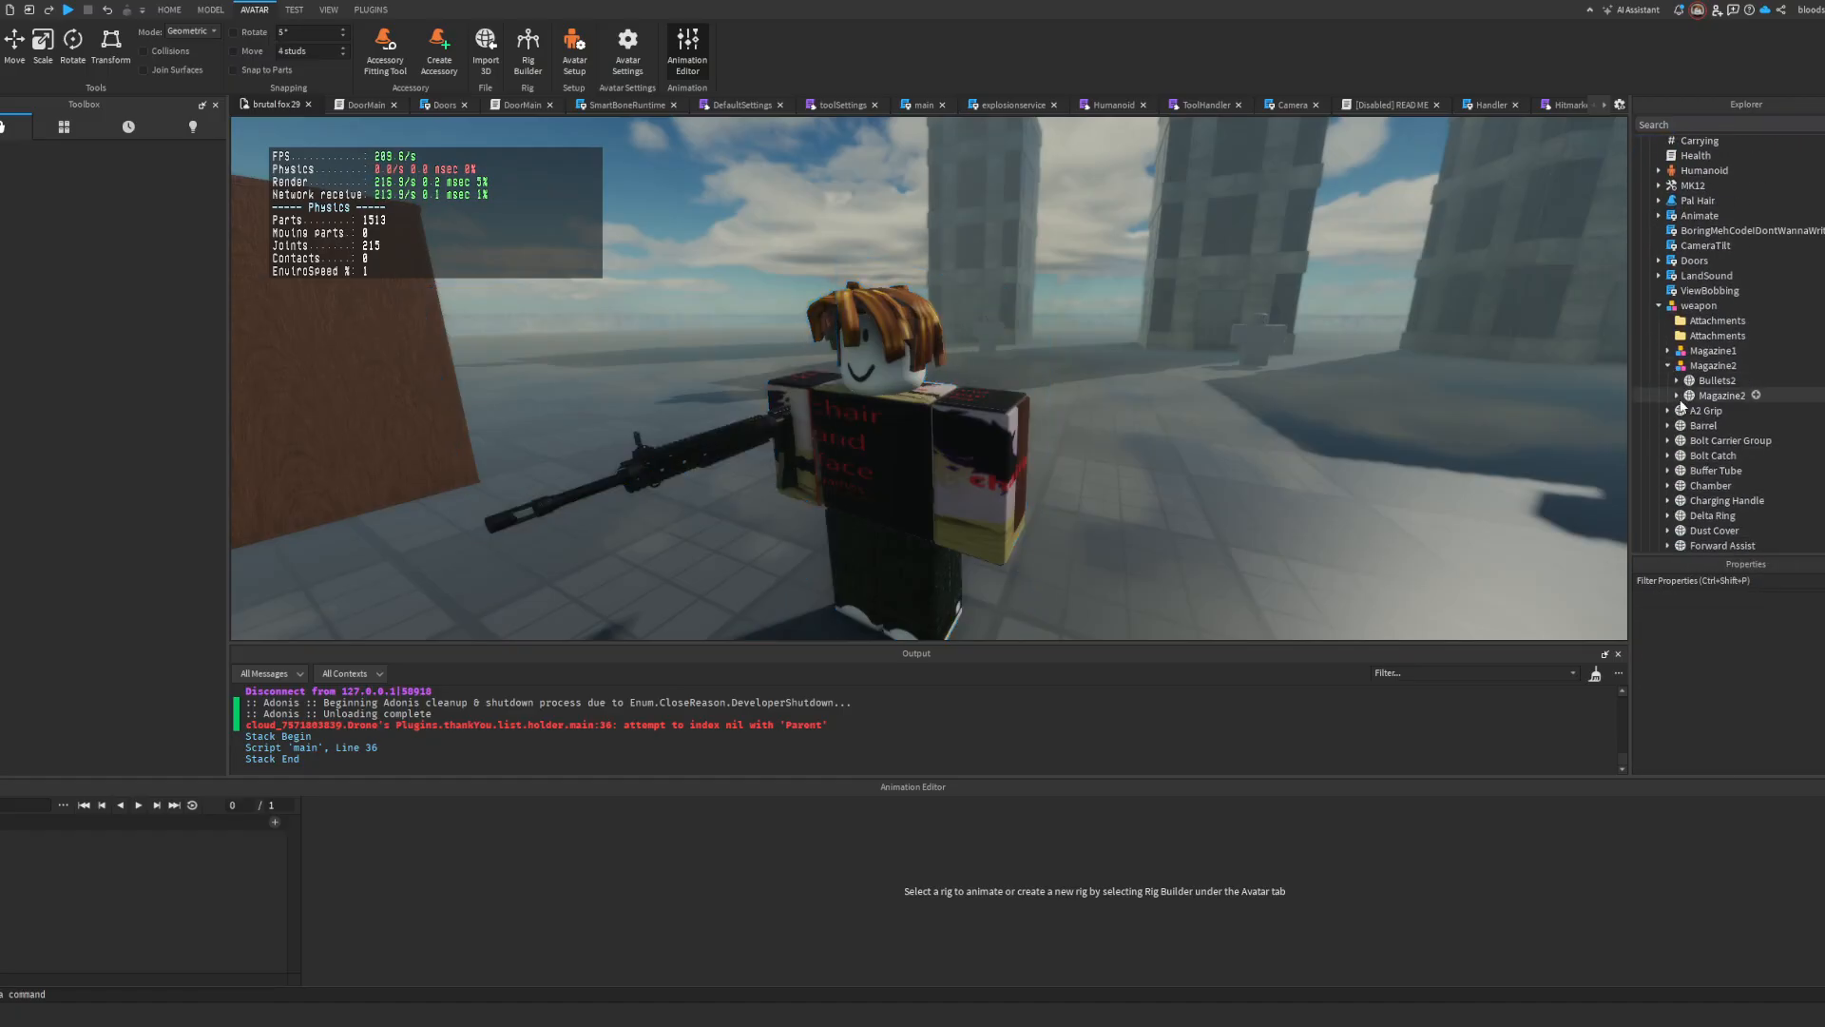
left_click(1677, 381)
left_click(1676, 410)
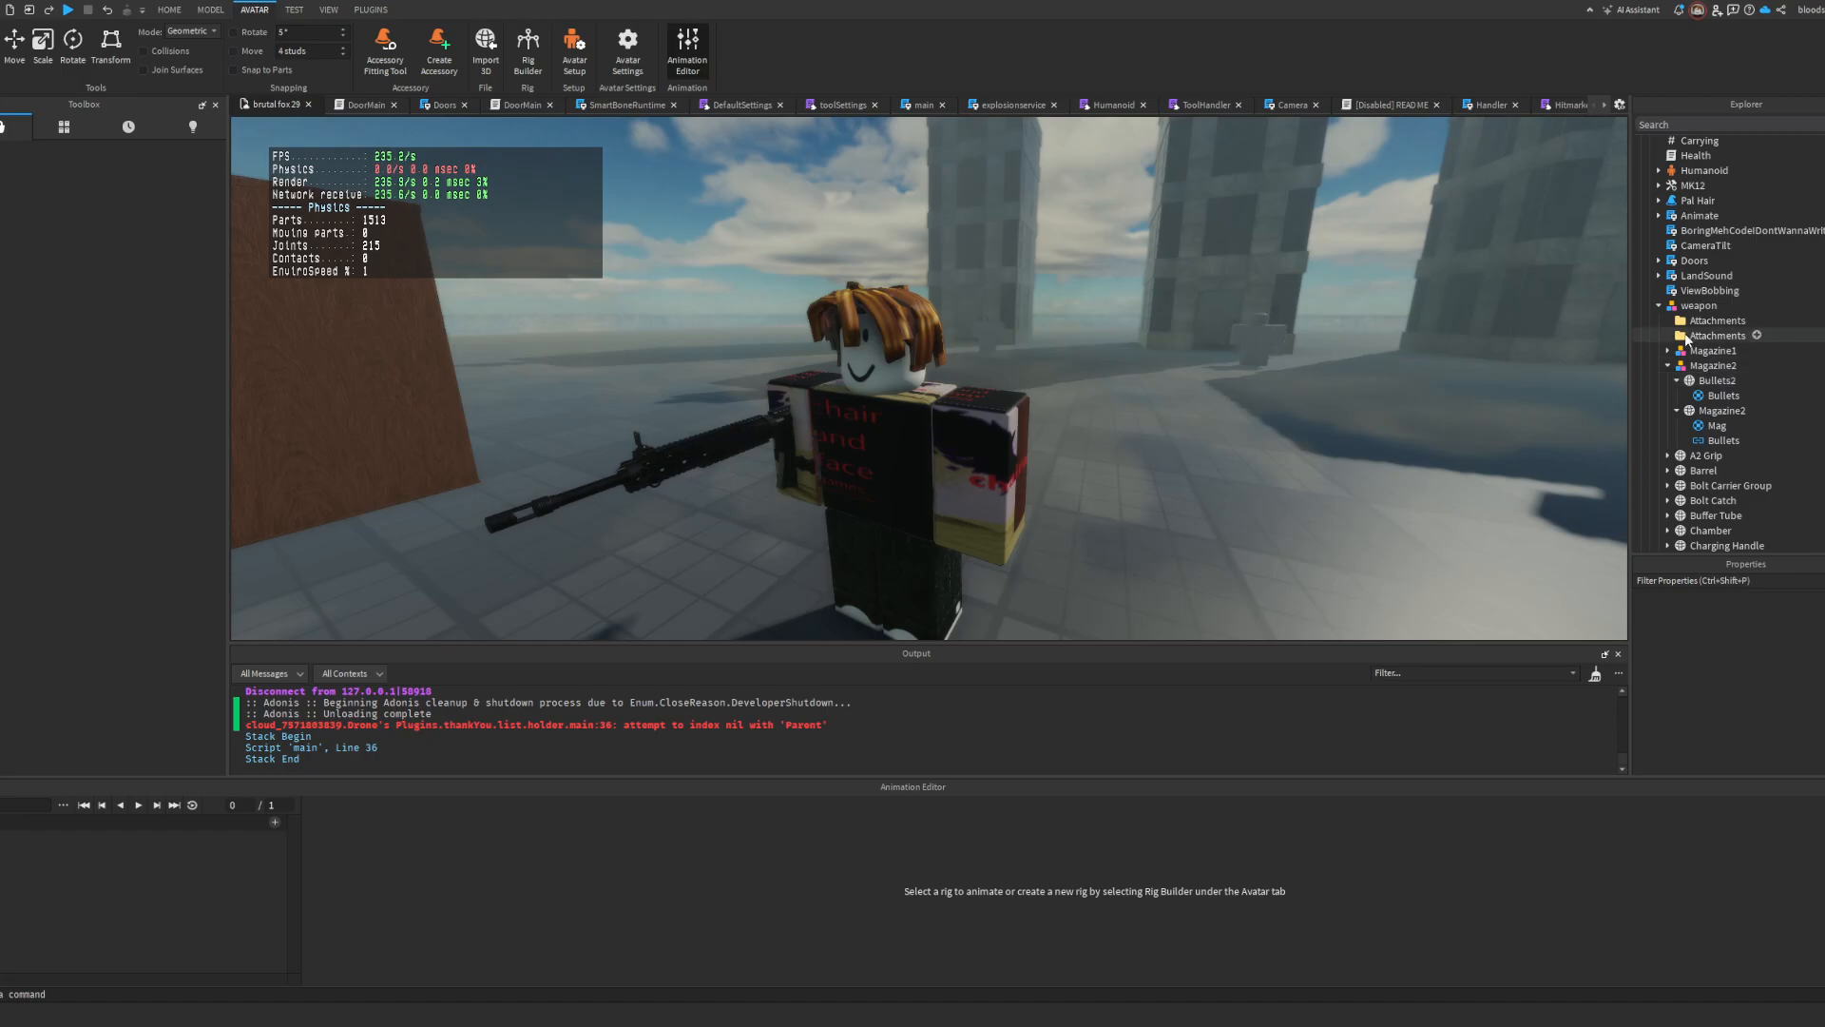
left_click(953, 477)
right_click_drag(954, 476, 1160, 490)
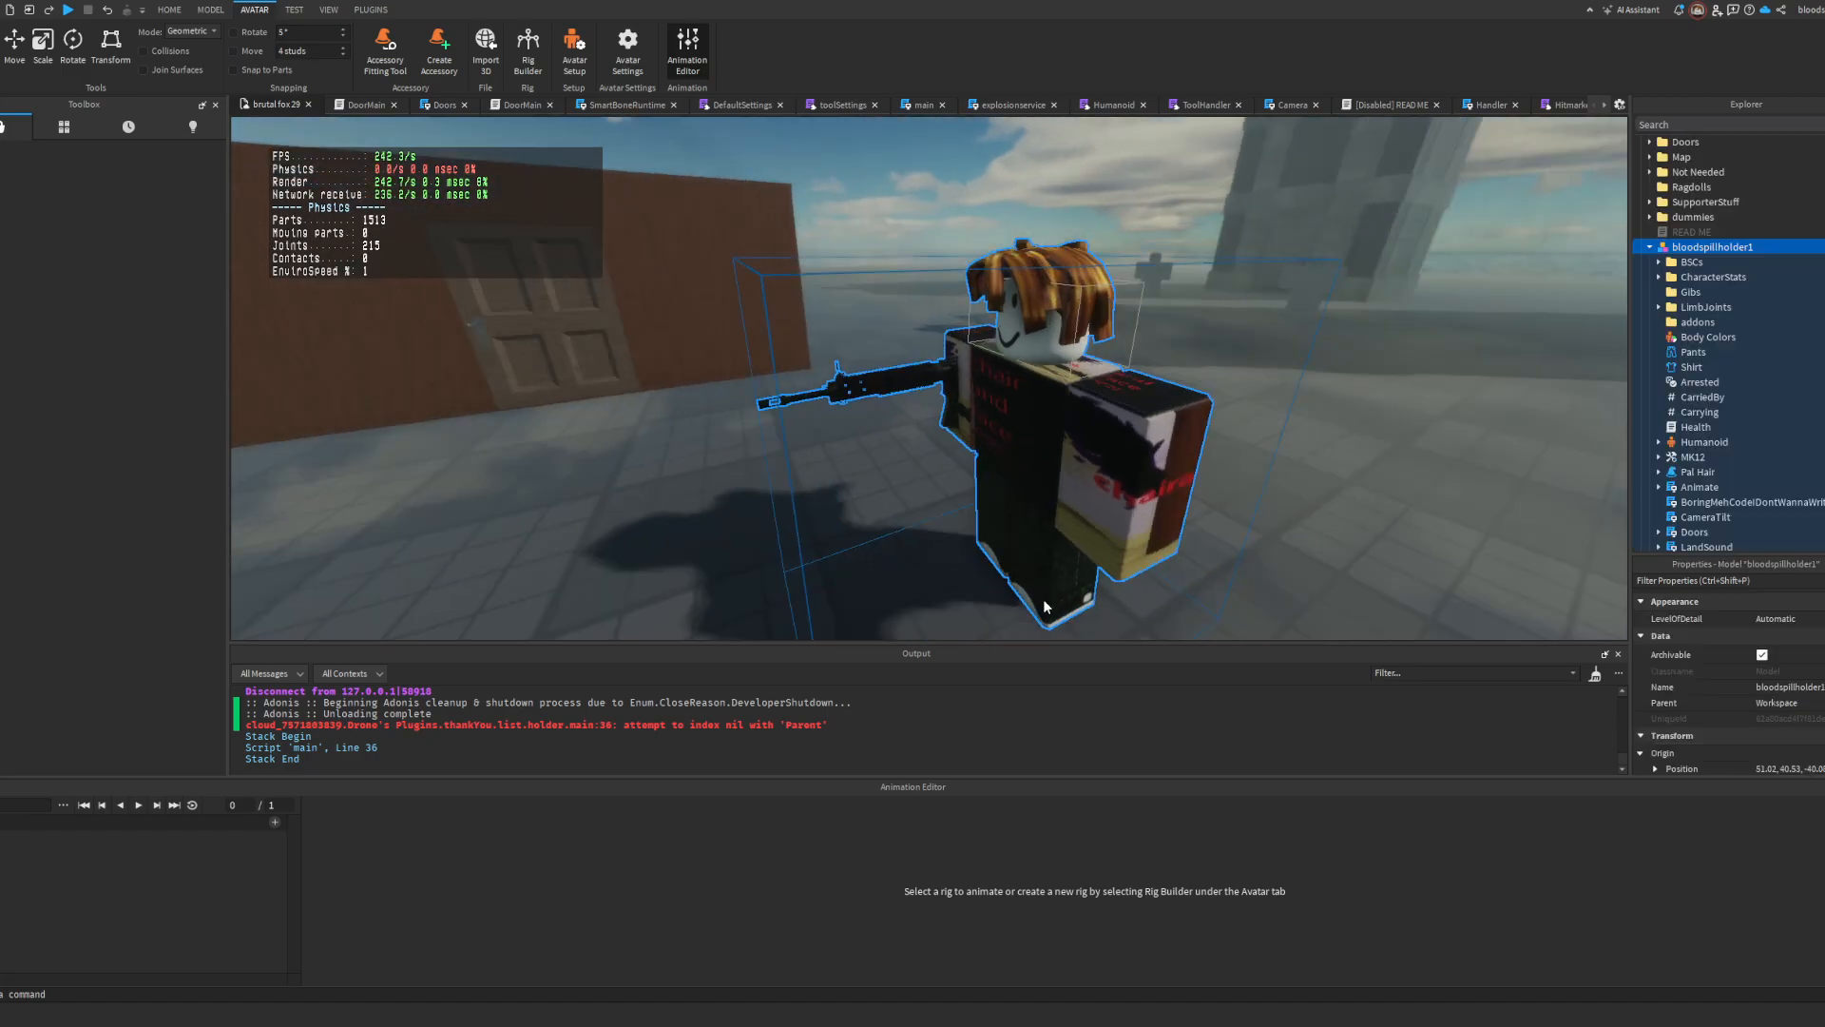
scroll(1721, 385, "down", 15)
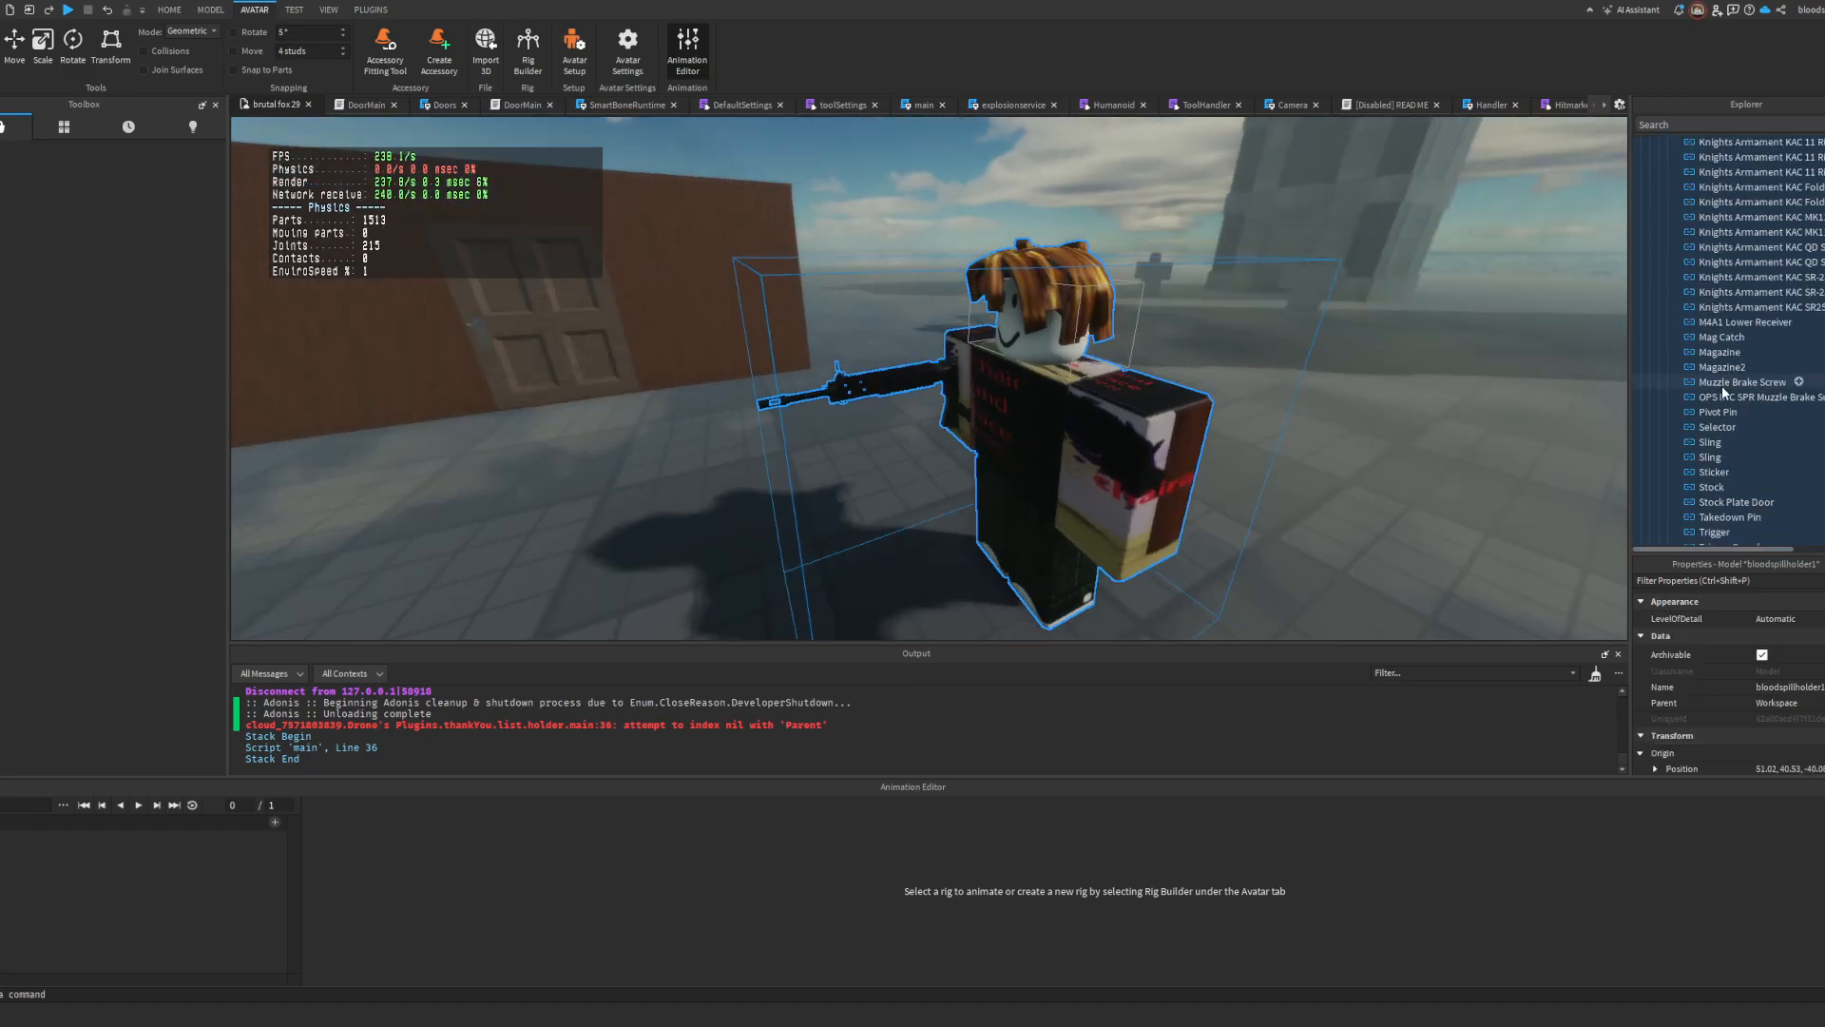
scroll(1726, 427, "up", 10)
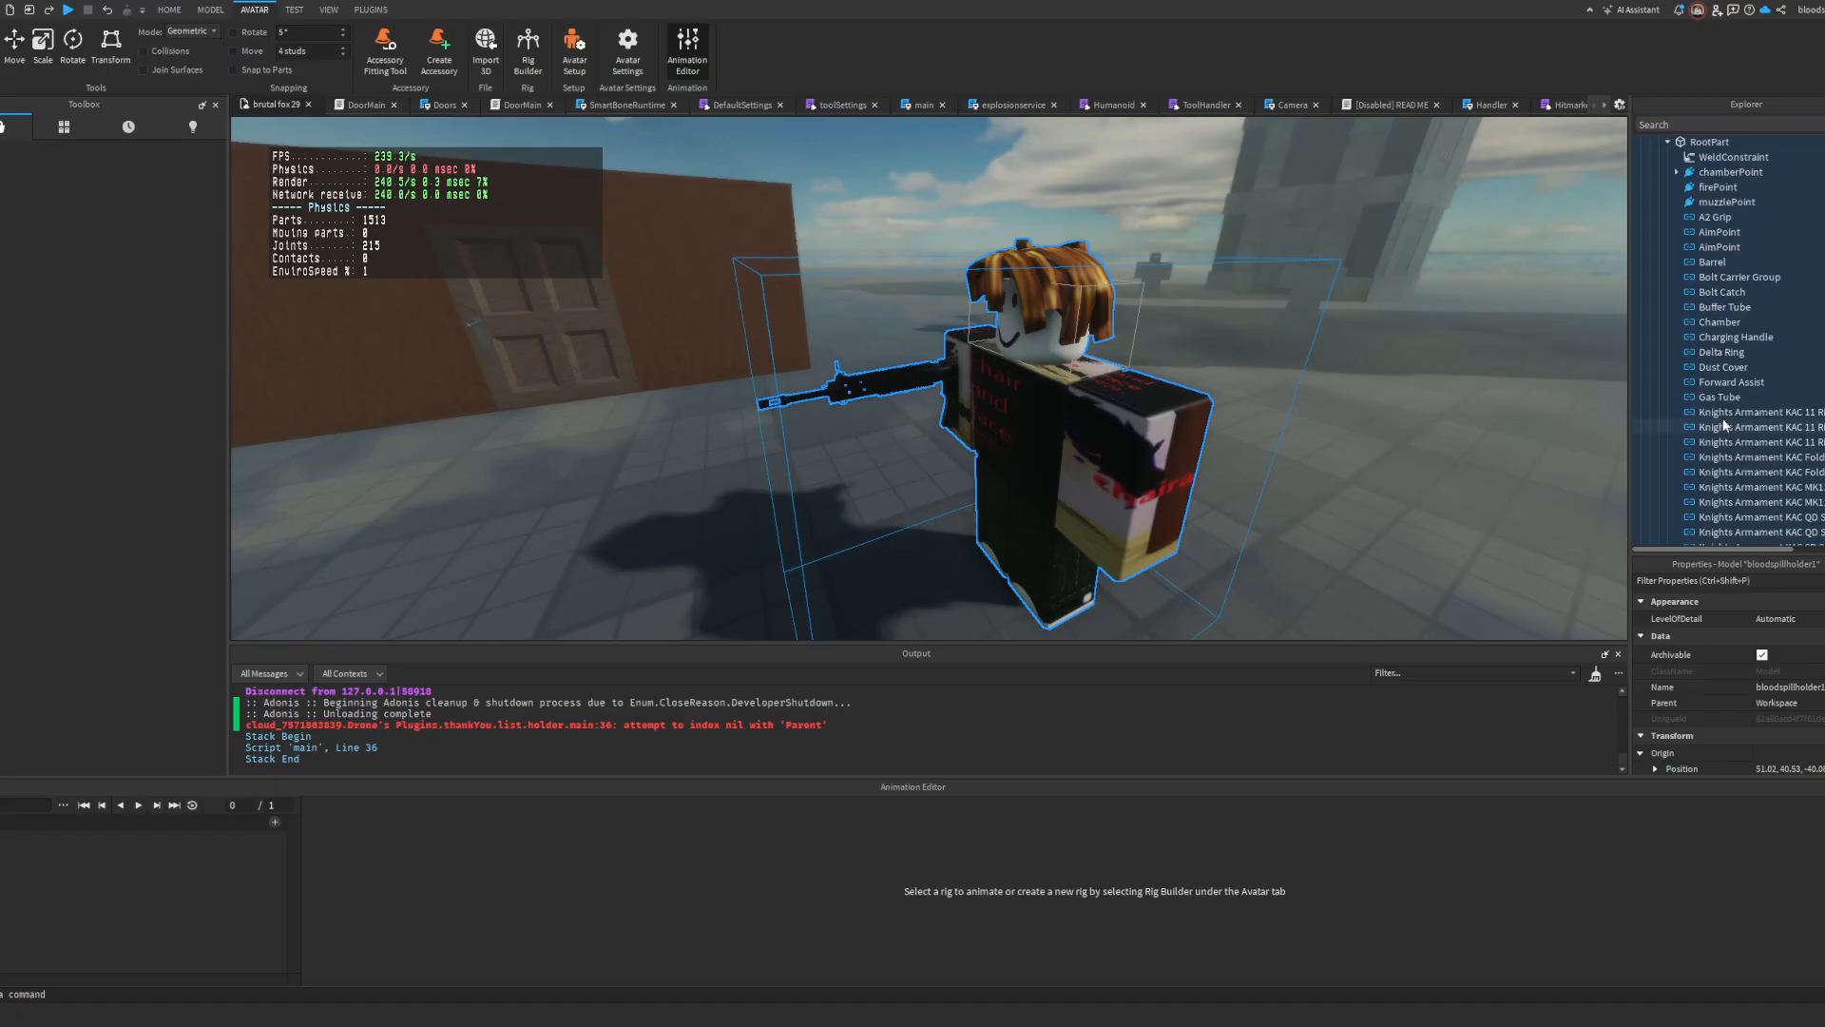
scroll(1787, 450, "down", 3)
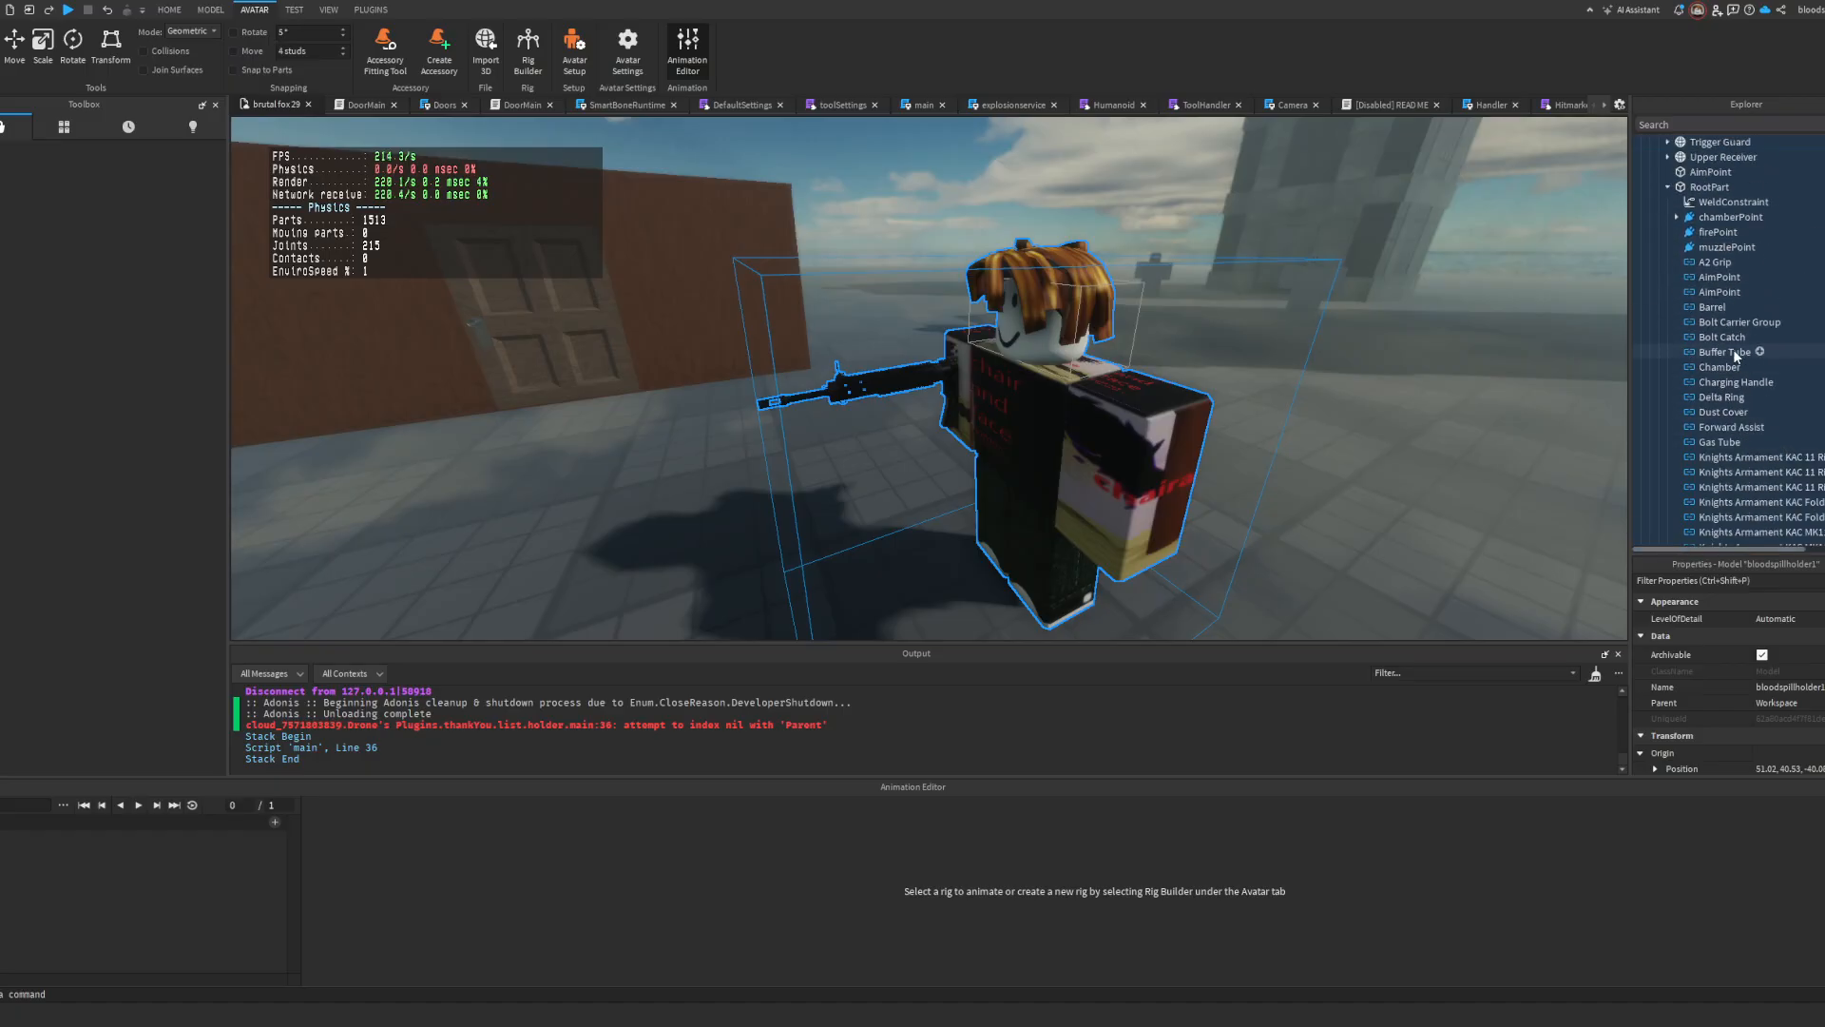
left_click(1062, 389)
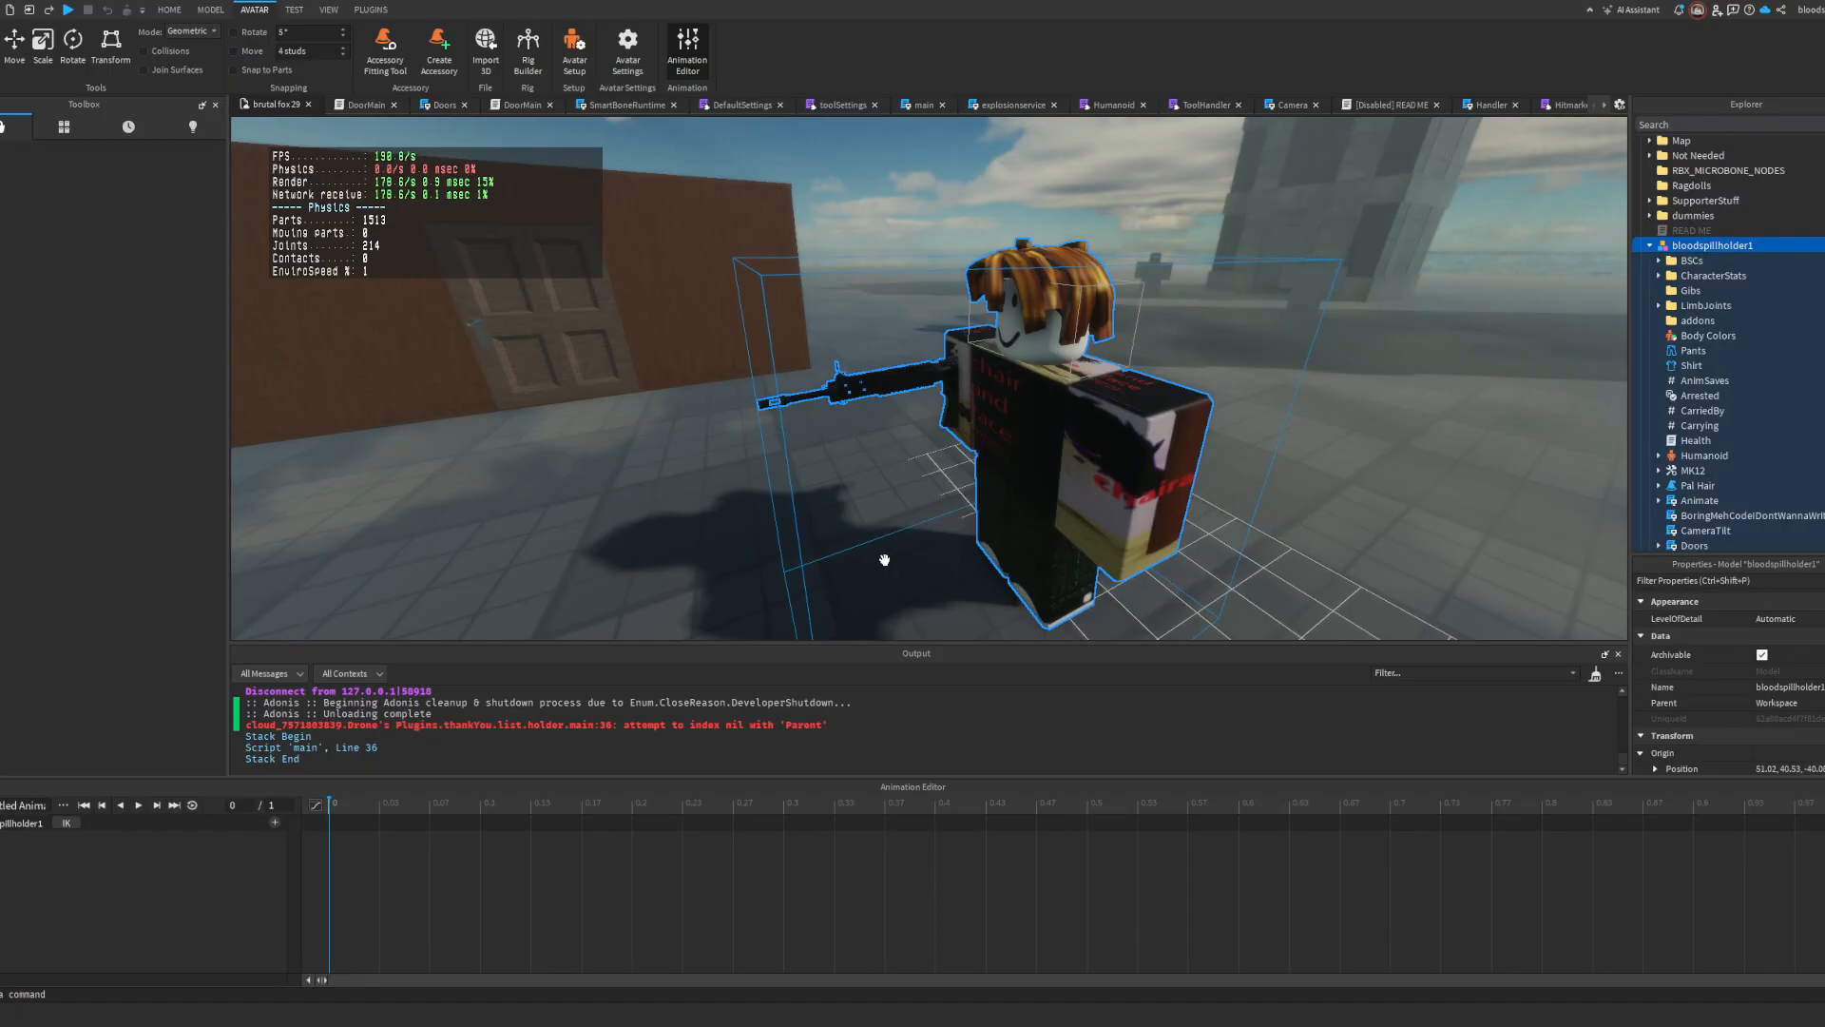
scroll(952, 342, "up", 3)
left_click_drag(1012, 293, 936, 311)
left_click(971, 853)
key("ctrl+z")
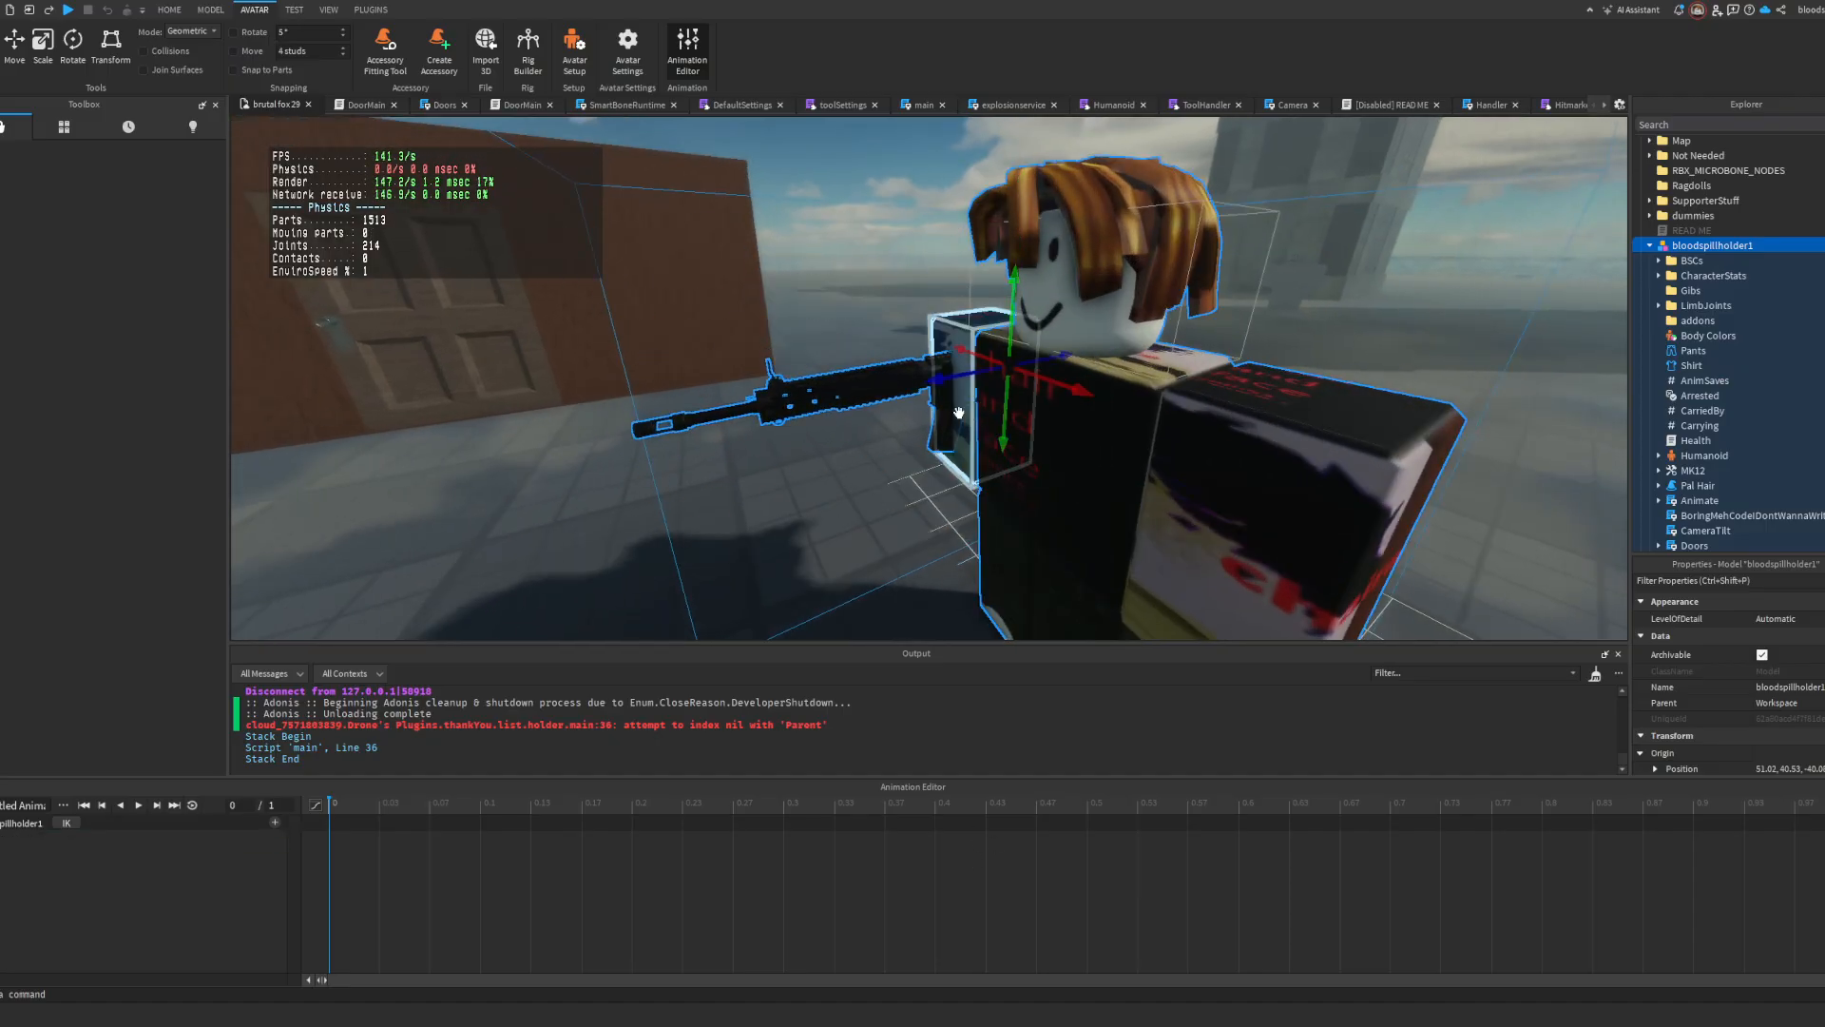
Step: Rotate the right arm until the rifle points upward and lower the arm by about 0.25
left_click(922, 306)
scroll(922, 306, "up", 2)
right_click_drag(1029, 299, 1007, 308)
left_click(1030, 301)
left_click_drag(1121, 278, 1193, 310)
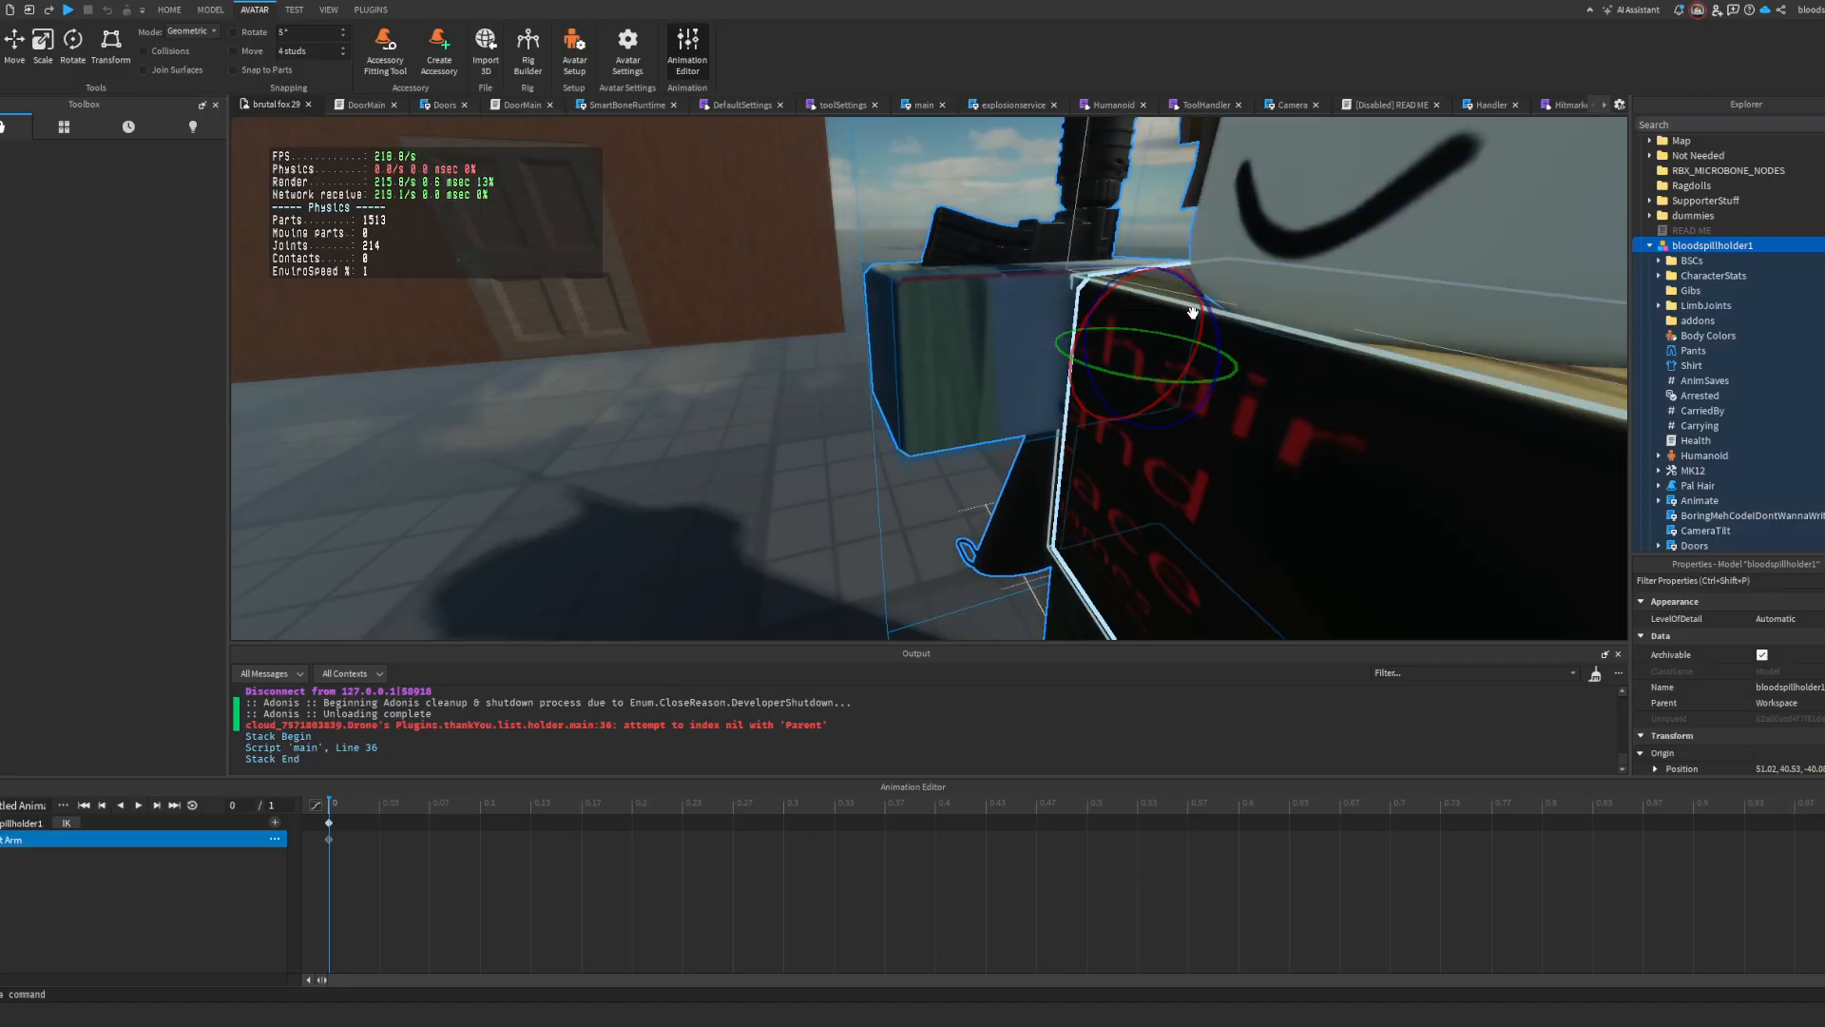
right_click_drag(1193, 310, 994, 318)
key("r")
left_click_drag(1016, 205, 1010, 271)
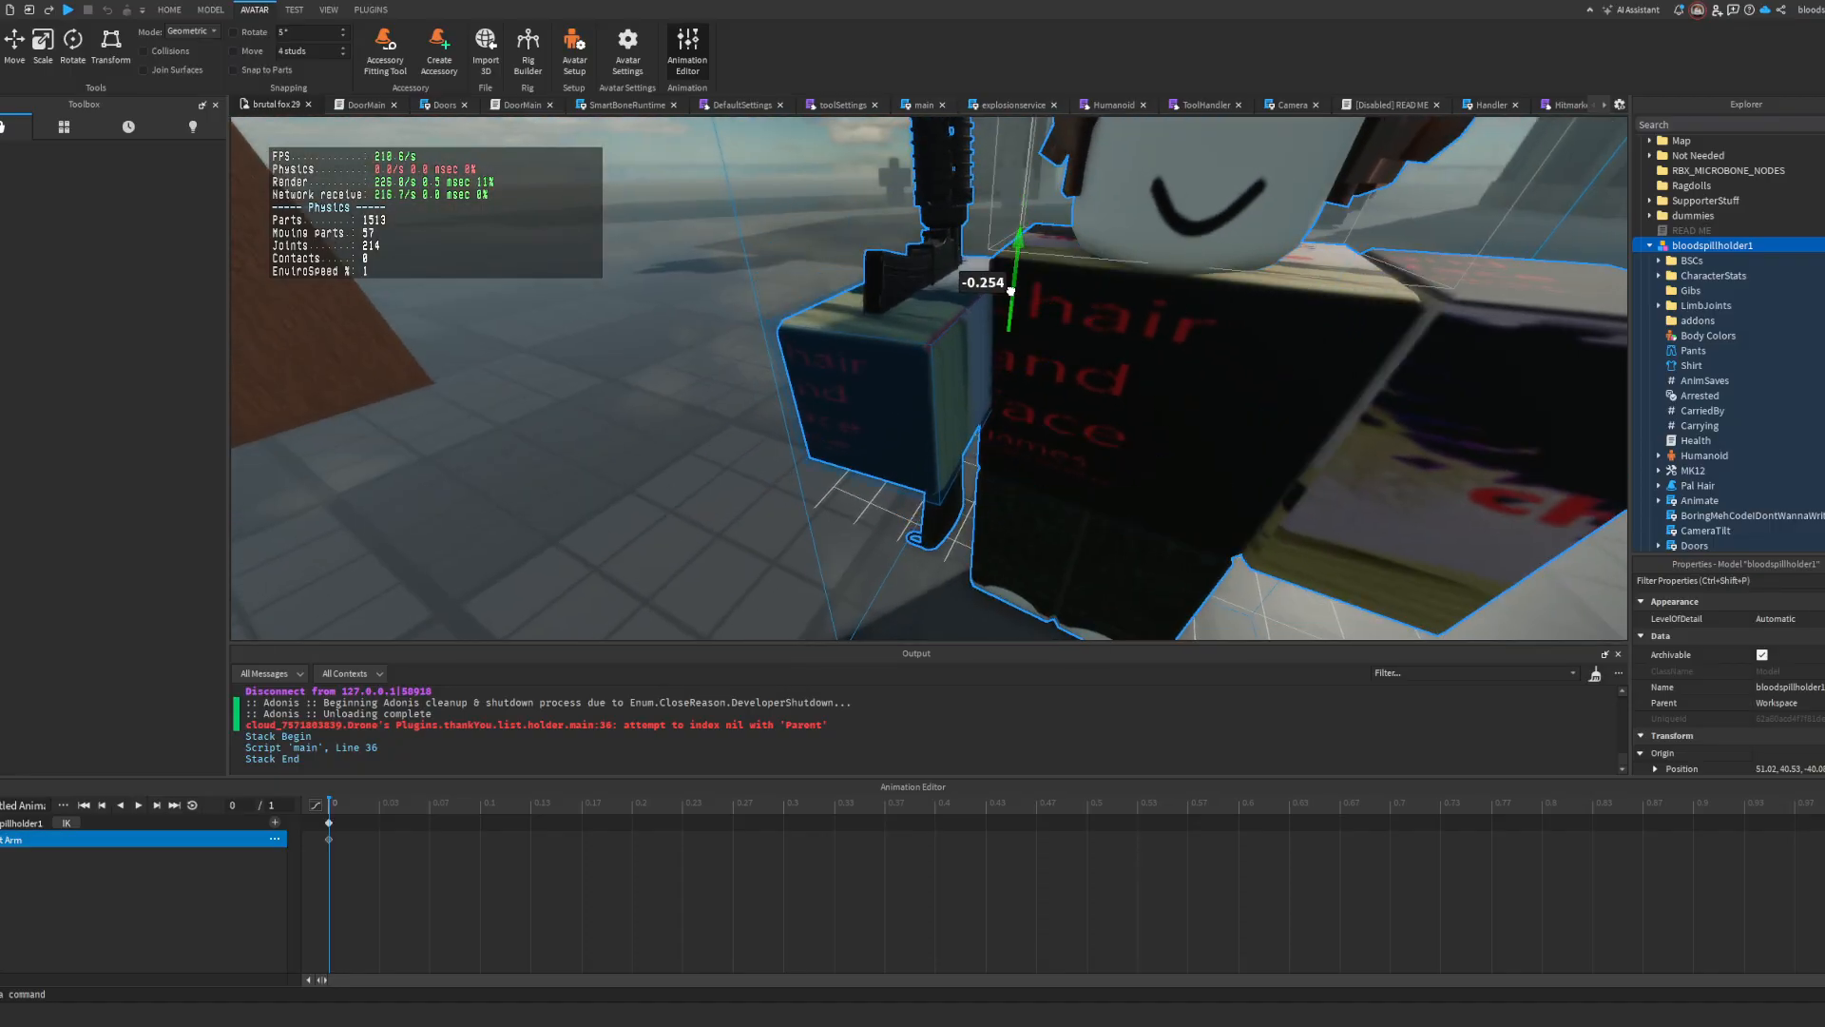
Step: Try rotating the right arm and the weapon's RootPart together, and undo those rotations
scroll(918, 244, "up", 5)
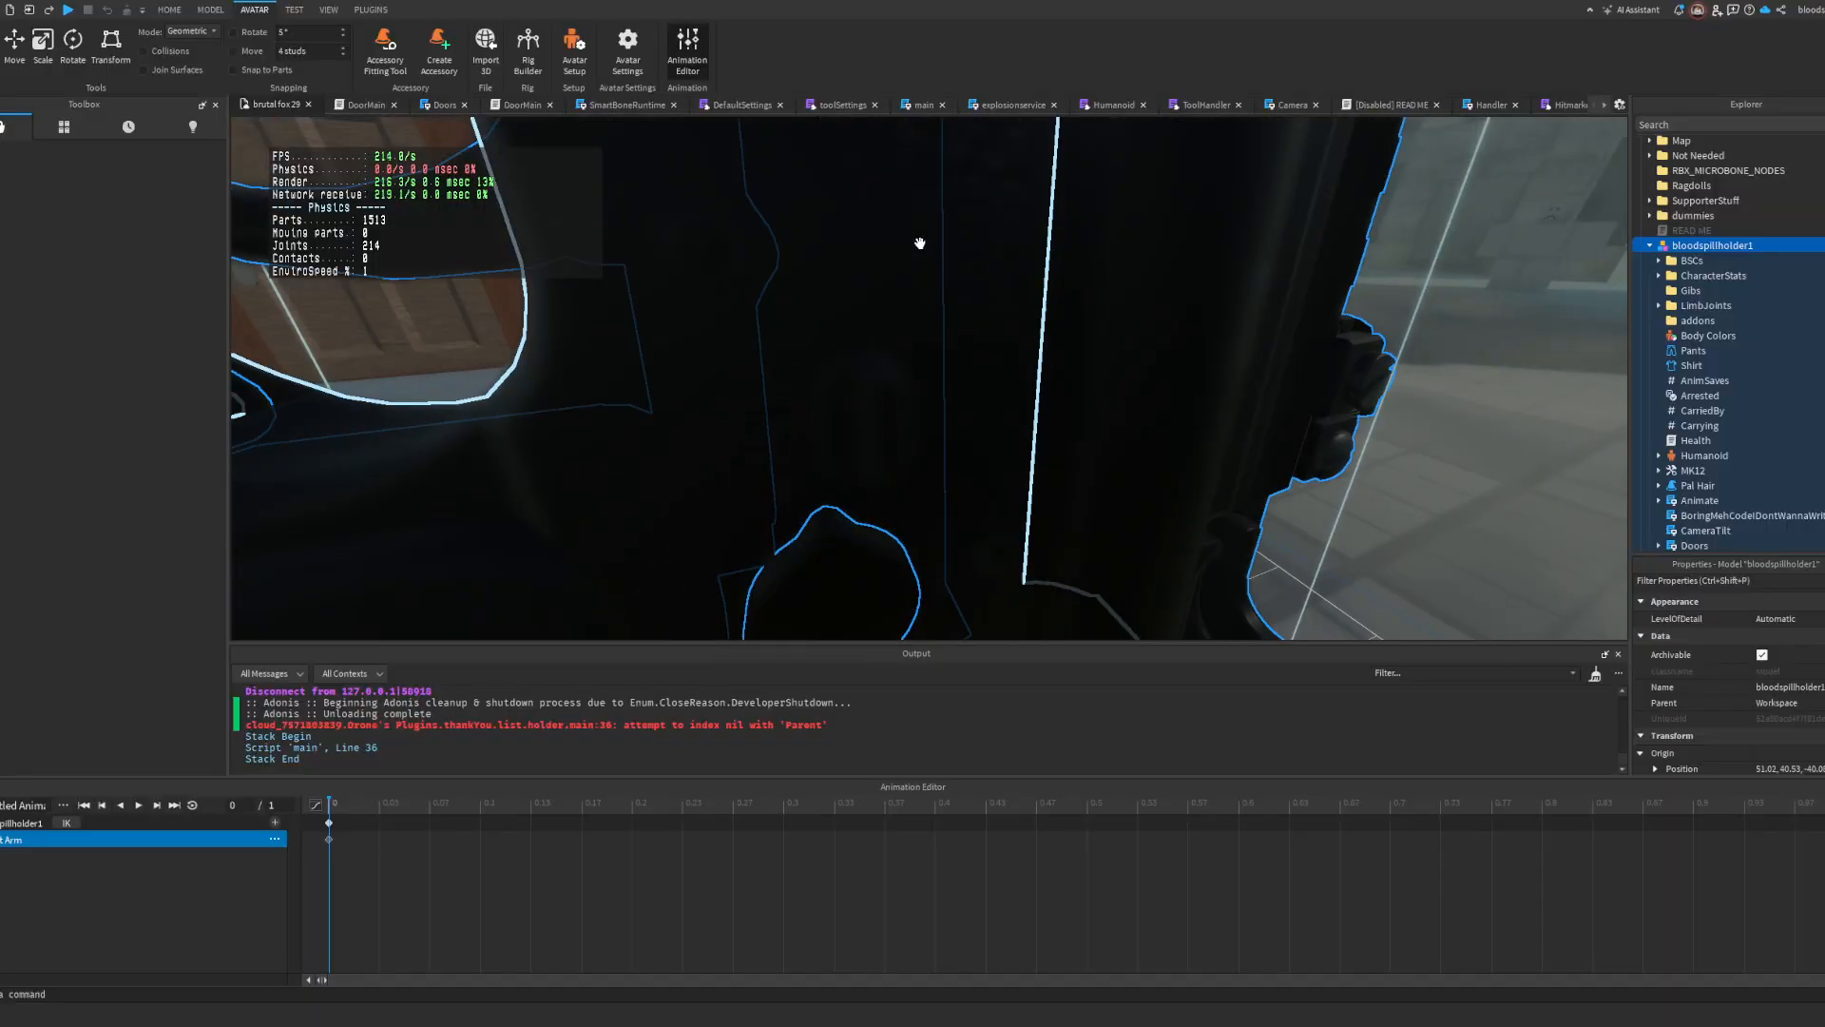
scroll(898, 277, "up", 3)
scroll(880, 343, "down", 2)
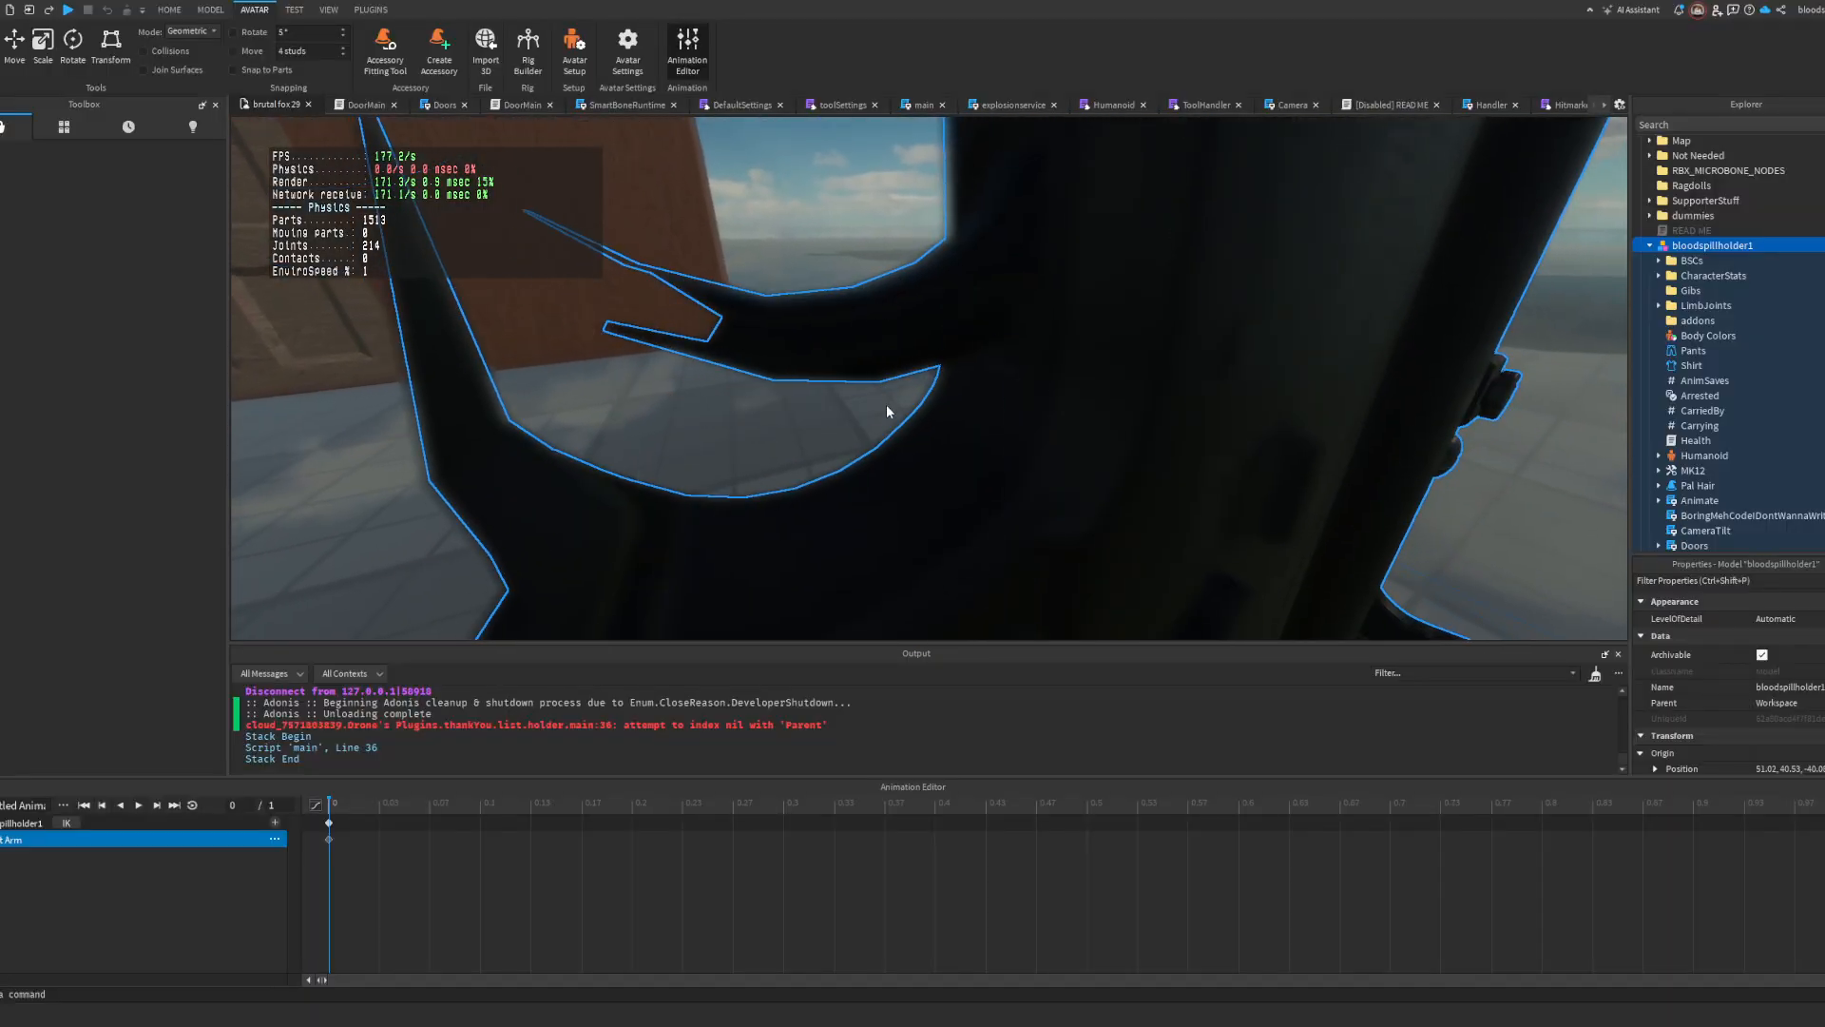
scroll(761, 442, "down", 2)
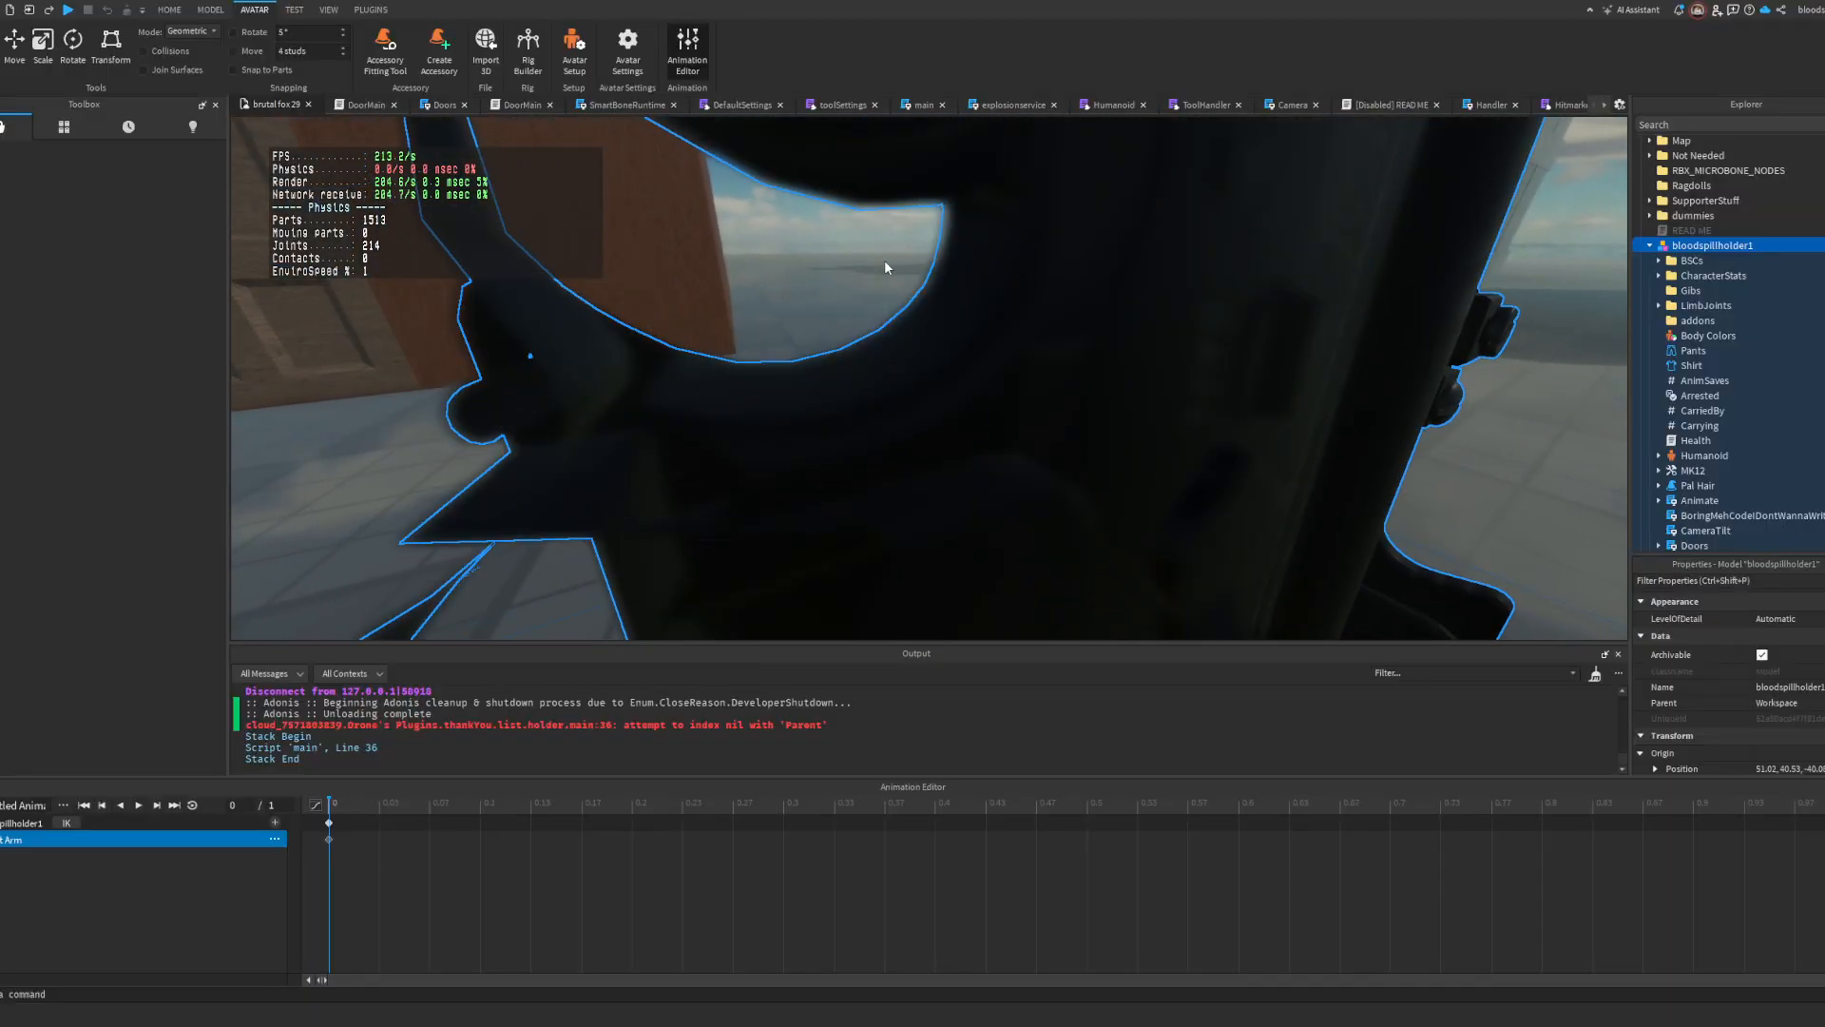
scroll(949, 268, "down", 5)
key("r")
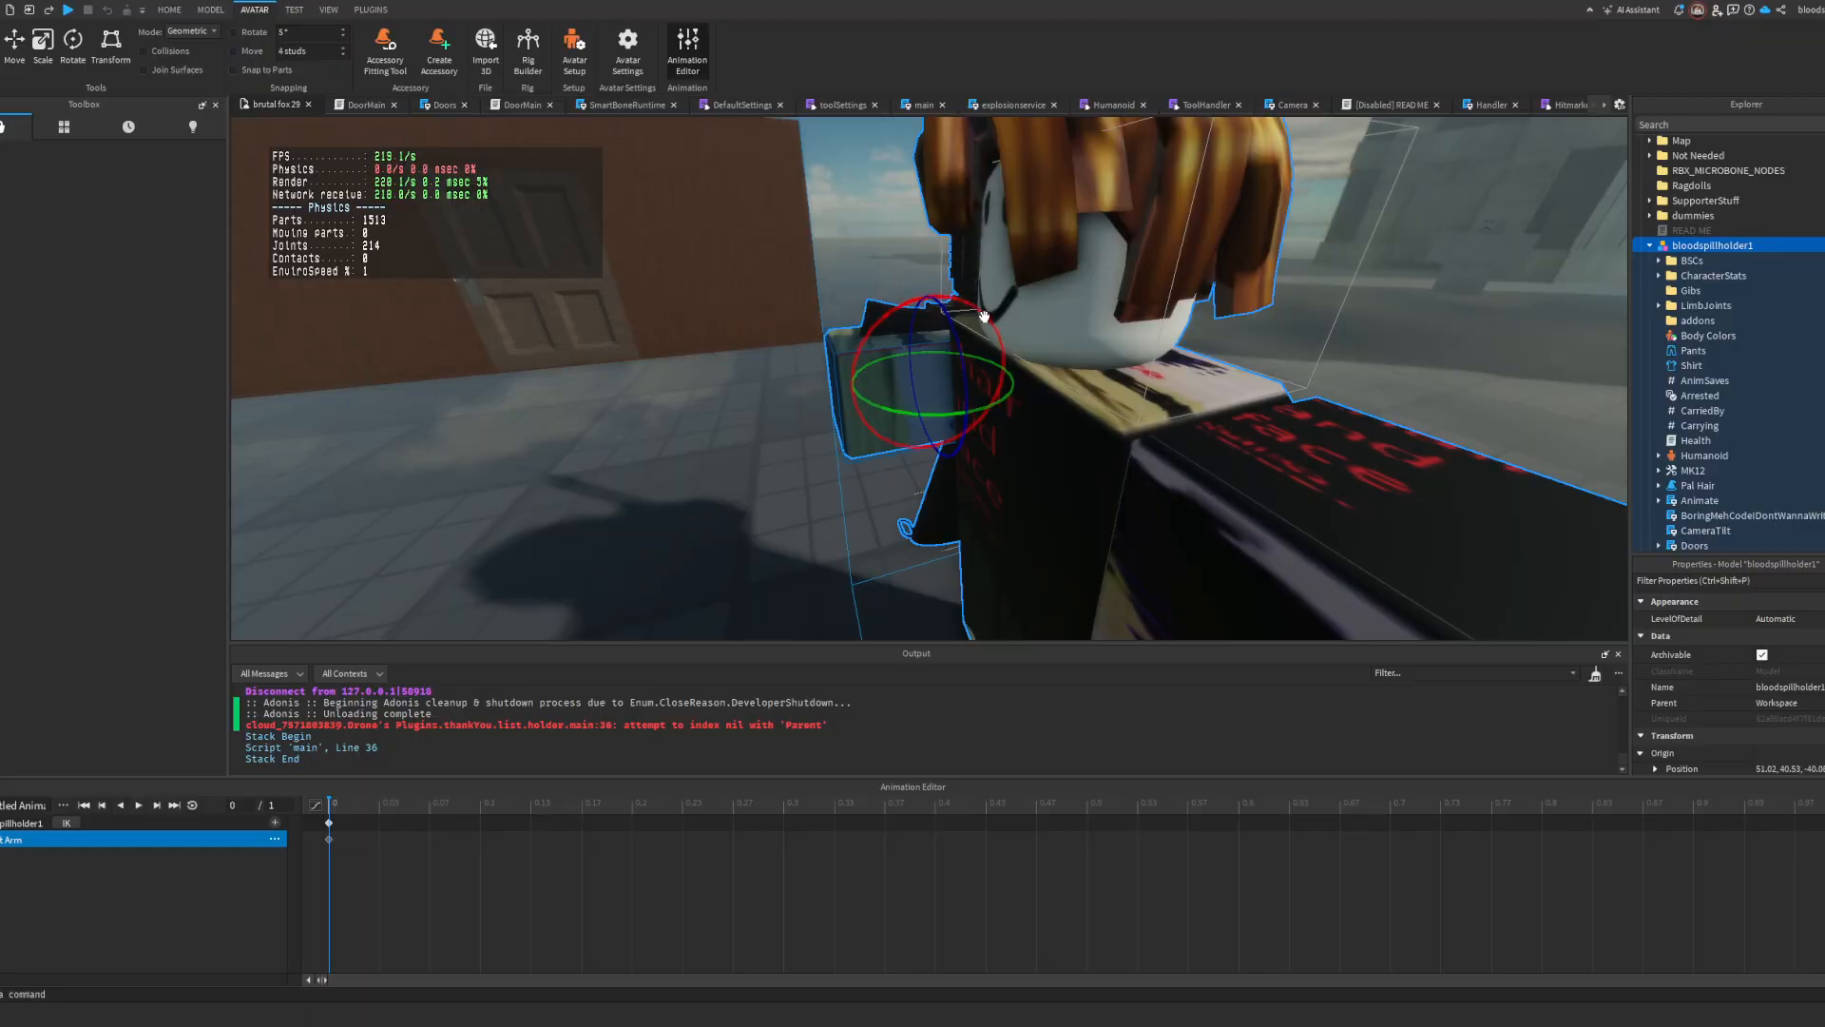
left_click_drag(978, 310, 874, 335)
right_click_drag(875, 334, 894, 335)
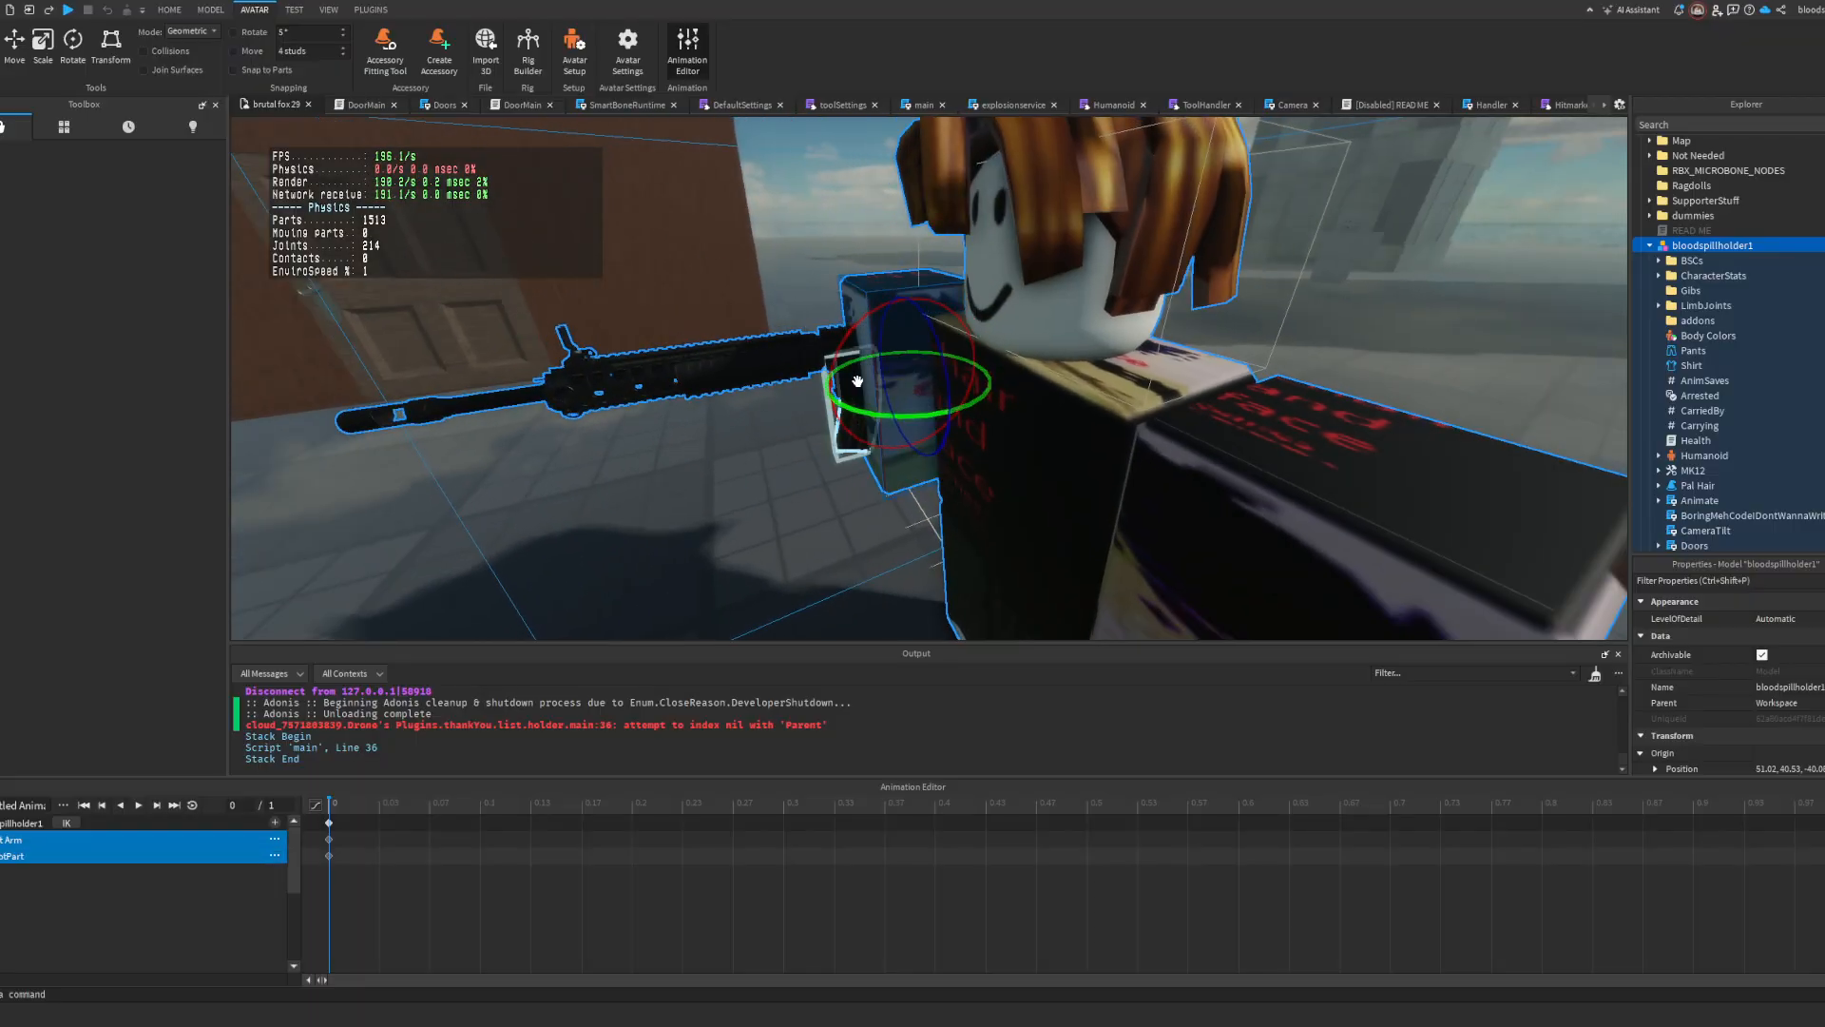
left_click_drag(941, 302, 938, 302)
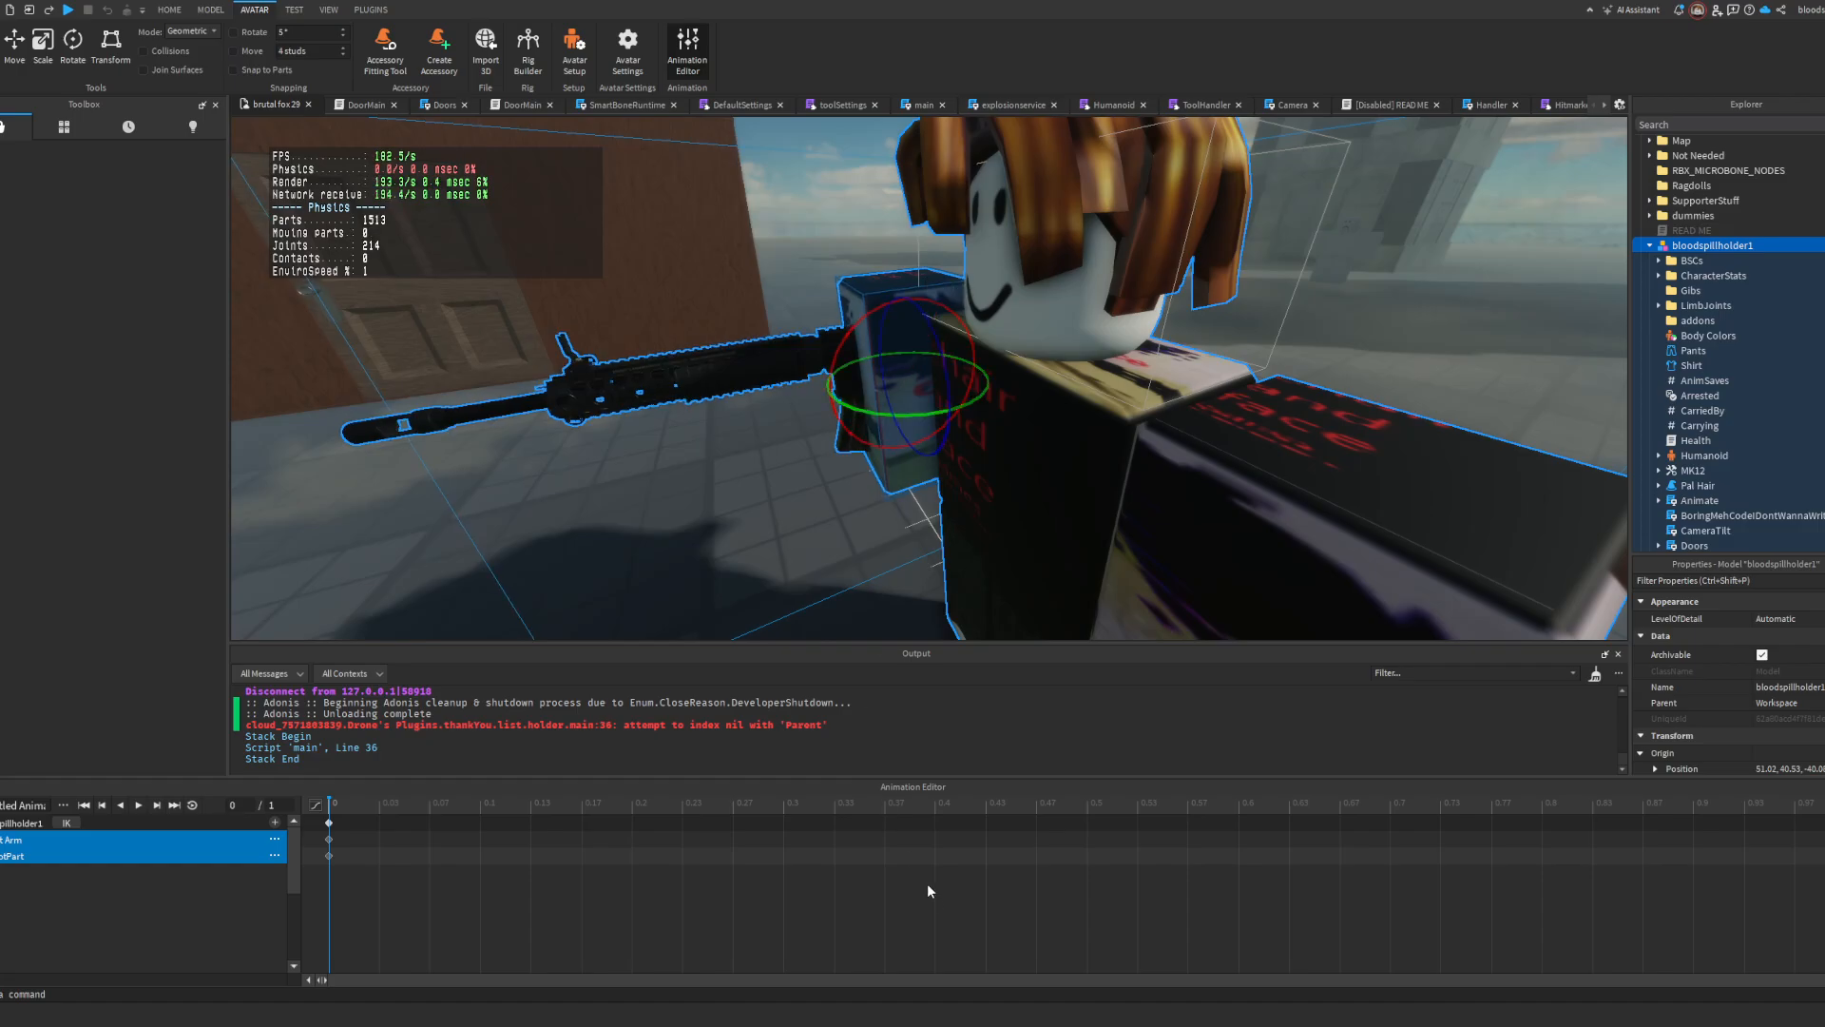
key("ctrl+z")
key("ctrl+z")
left_click(682, 451)
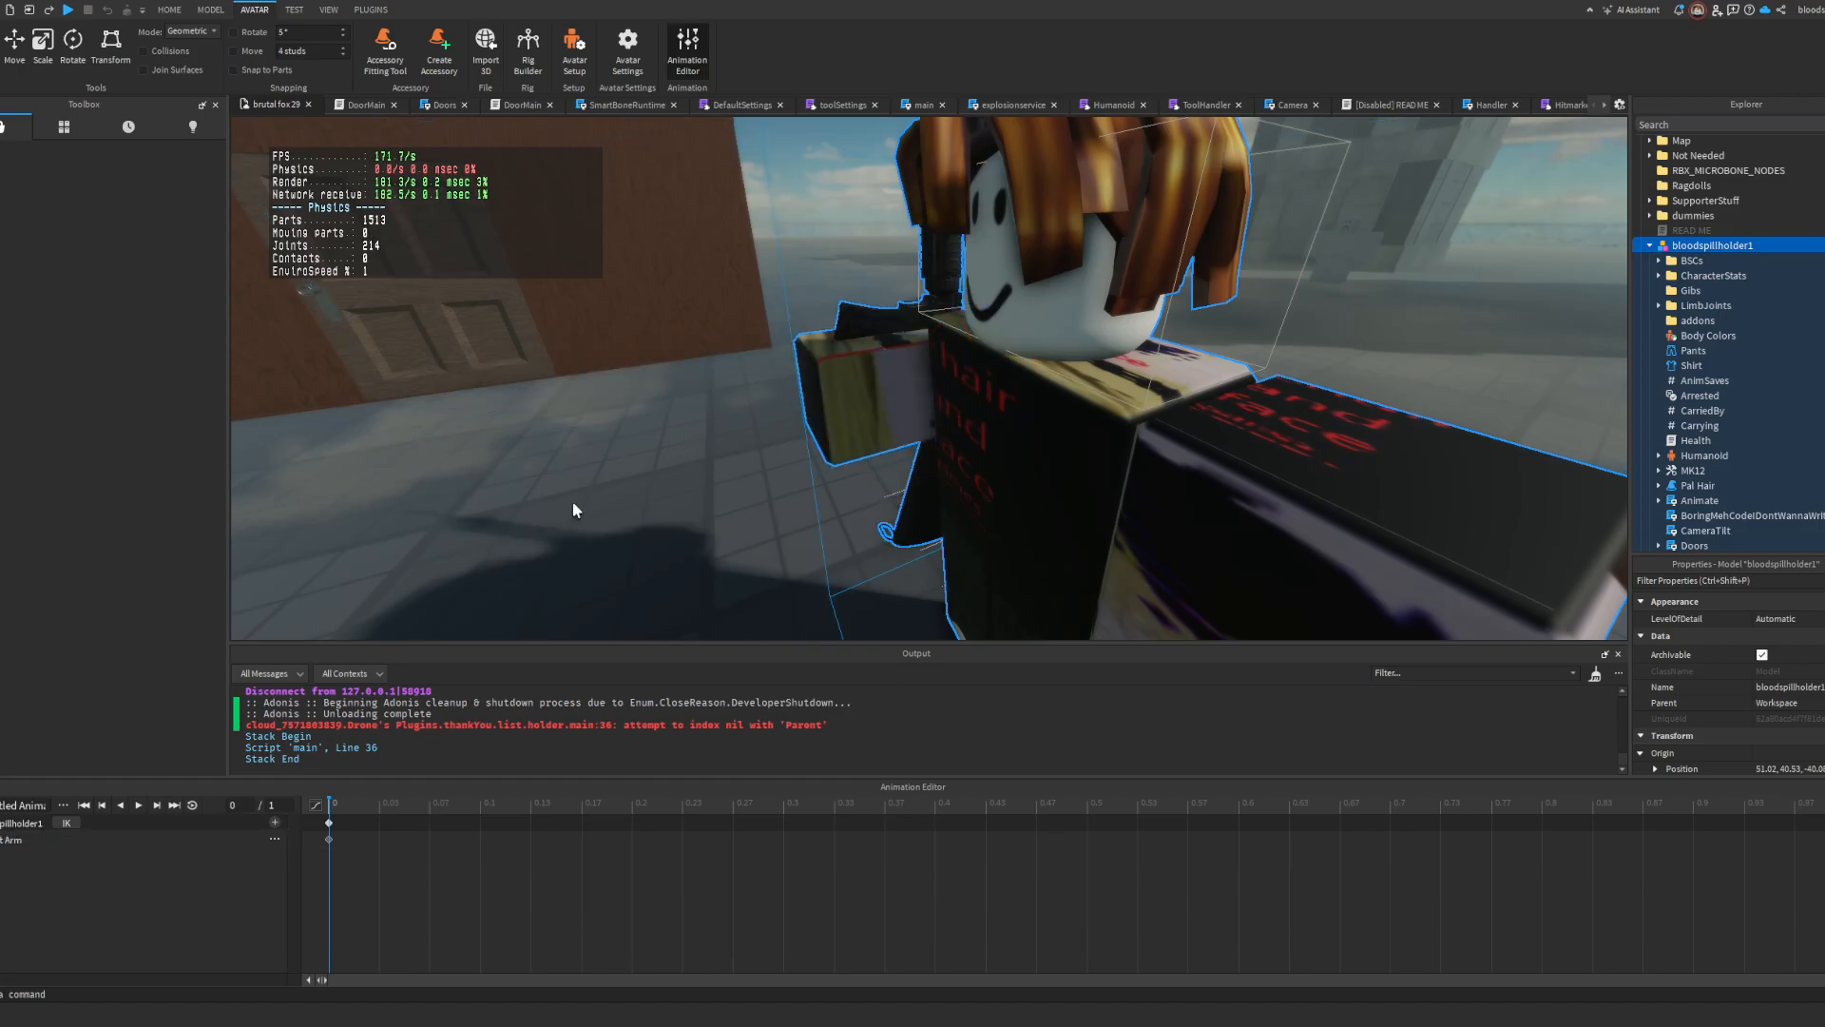
Step: Rotate the weapon's RootPart so that the rifle points forward from the right hand
right_click_drag(574, 504, 574, 505)
key("w")
left_click(679, 582)
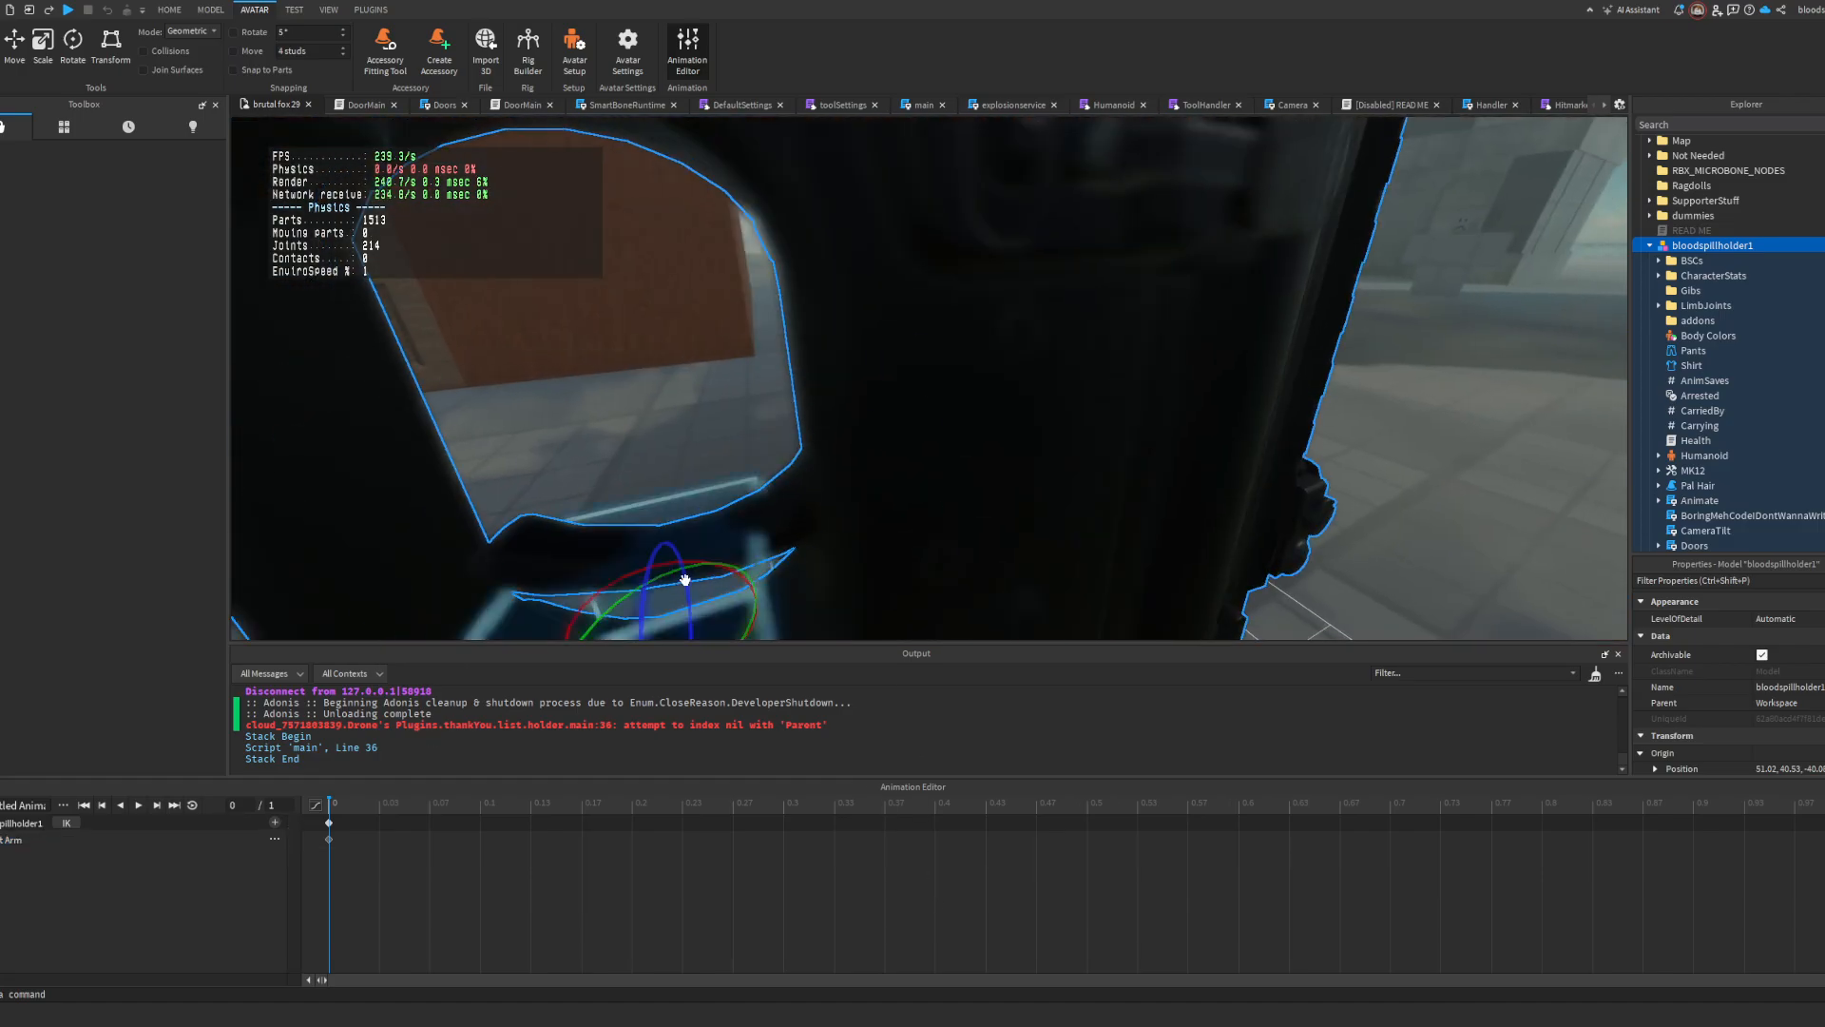
scroll(685, 580, "down", 3)
left_click_drag(949, 330, 883, 370)
key("r")
right_click_drag(835, 373, 834, 373)
key("w")
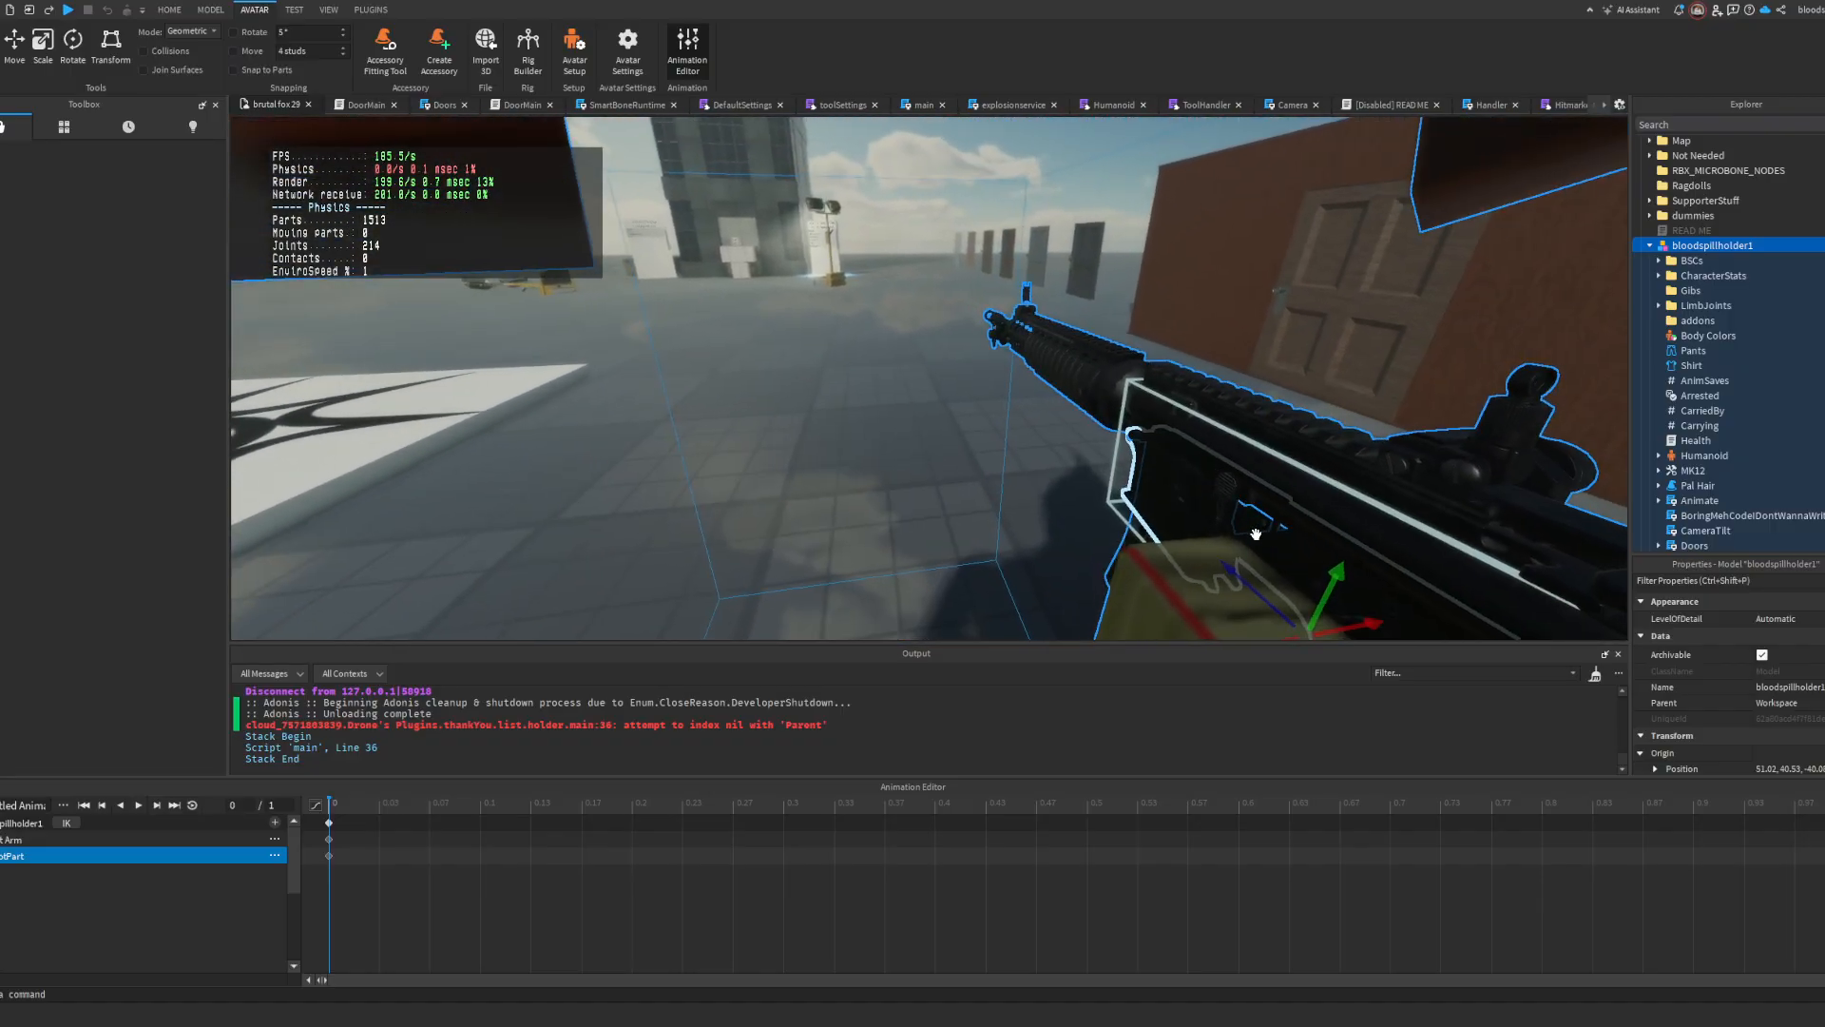
Step: Shift the weapon sideways in the right hand and move the right arm back by about 0.1
right_click_drag(1320, 602, 1320, 603)
left_click_drag(1360, 596, 1273, 612)
right_click_drag(1274, 613, 1274, 612)
key("s")
key("w")
left_click(1087, 419)
right_click_drag(1087, 419, 1087, 419)
left_click(872, 313)
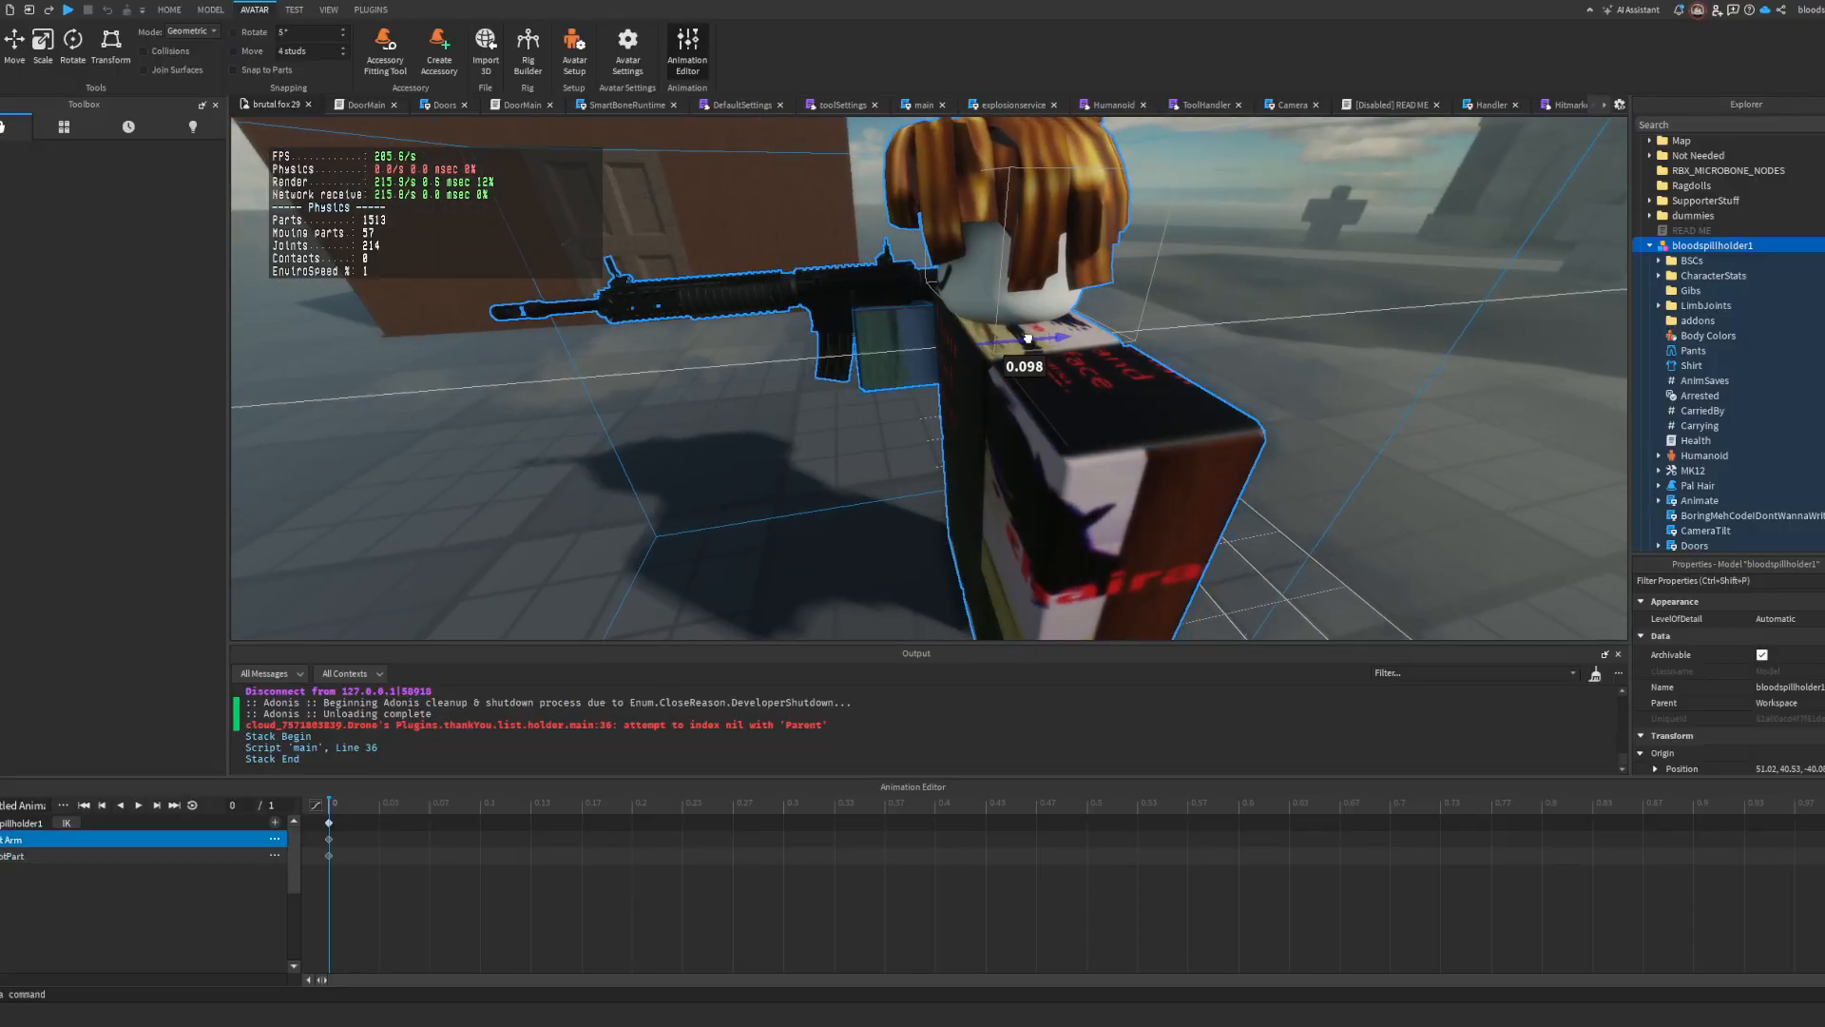
Step: Rotate the left arm forward across the chest and move it in beneath the rifle
left_click(1112, 407)
key("r")
left_click_drag(1028, 339, 908, 382)
key("r")
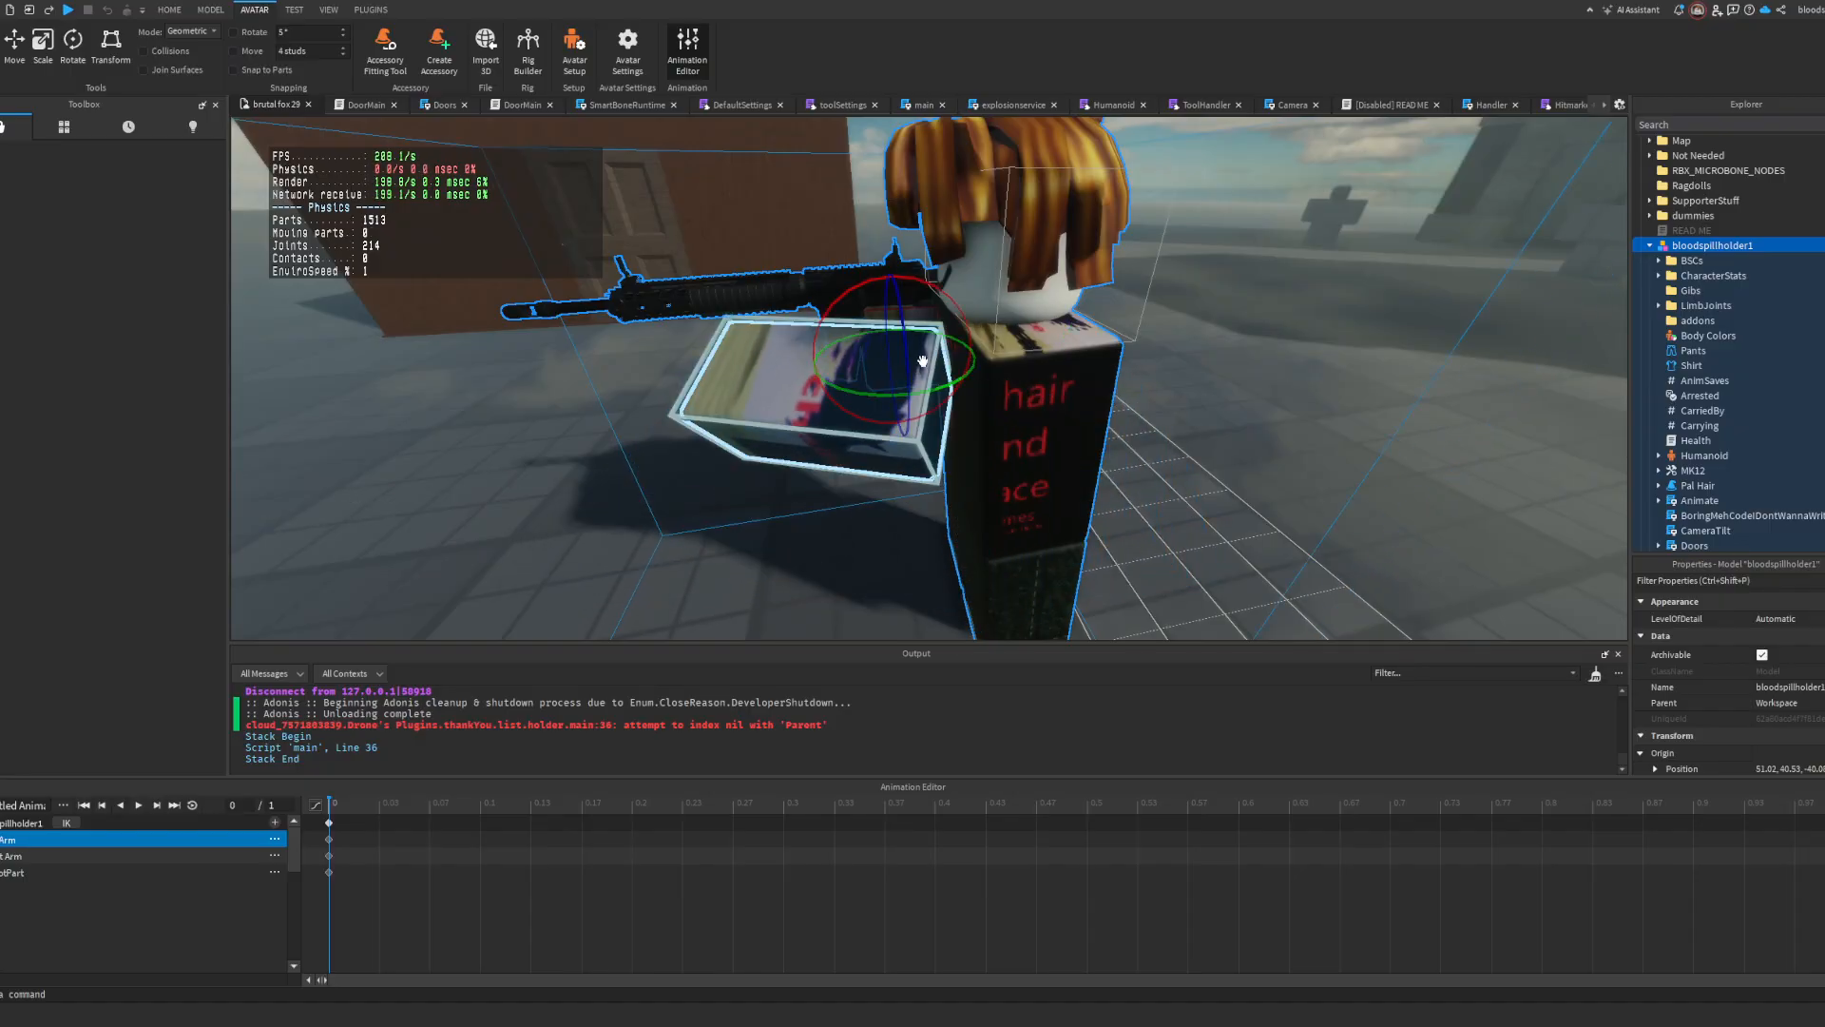
left_click_drag(933, 286, 904, 398)
key("r")
right_click_drag(904, 398, 938, 406)
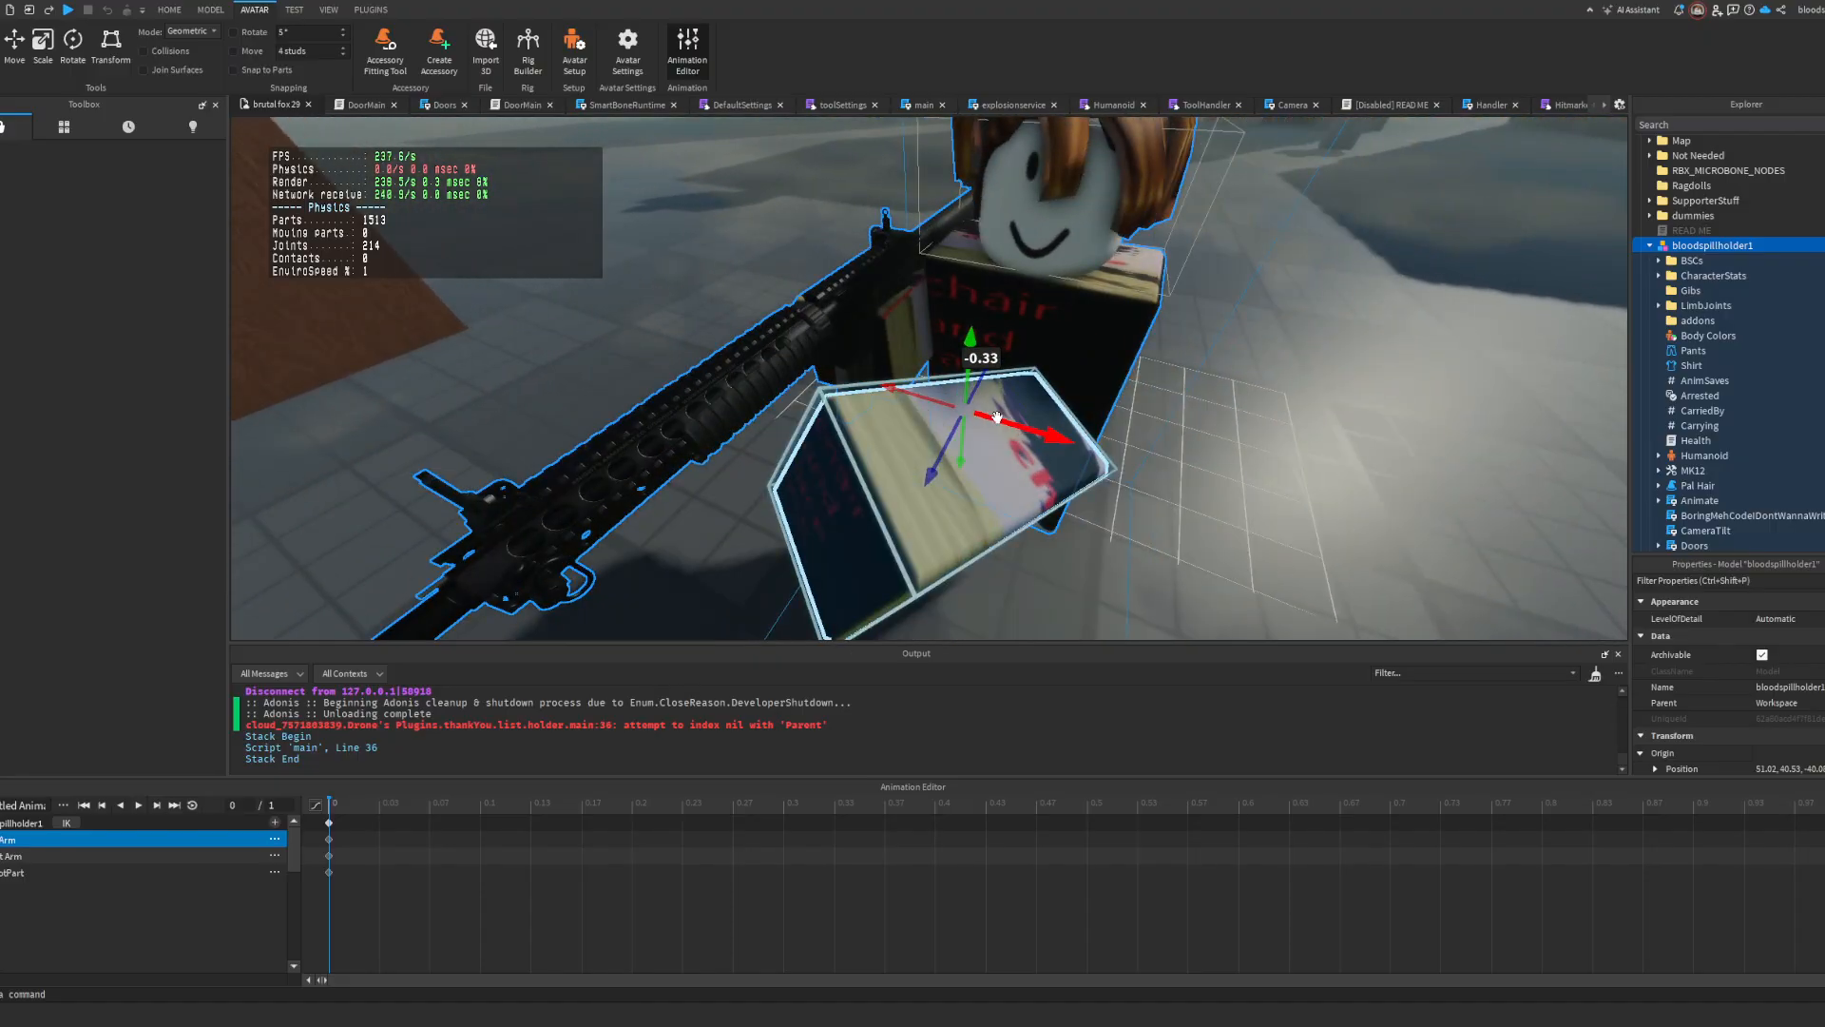
left_click_drag(996, 416, 944, 409)
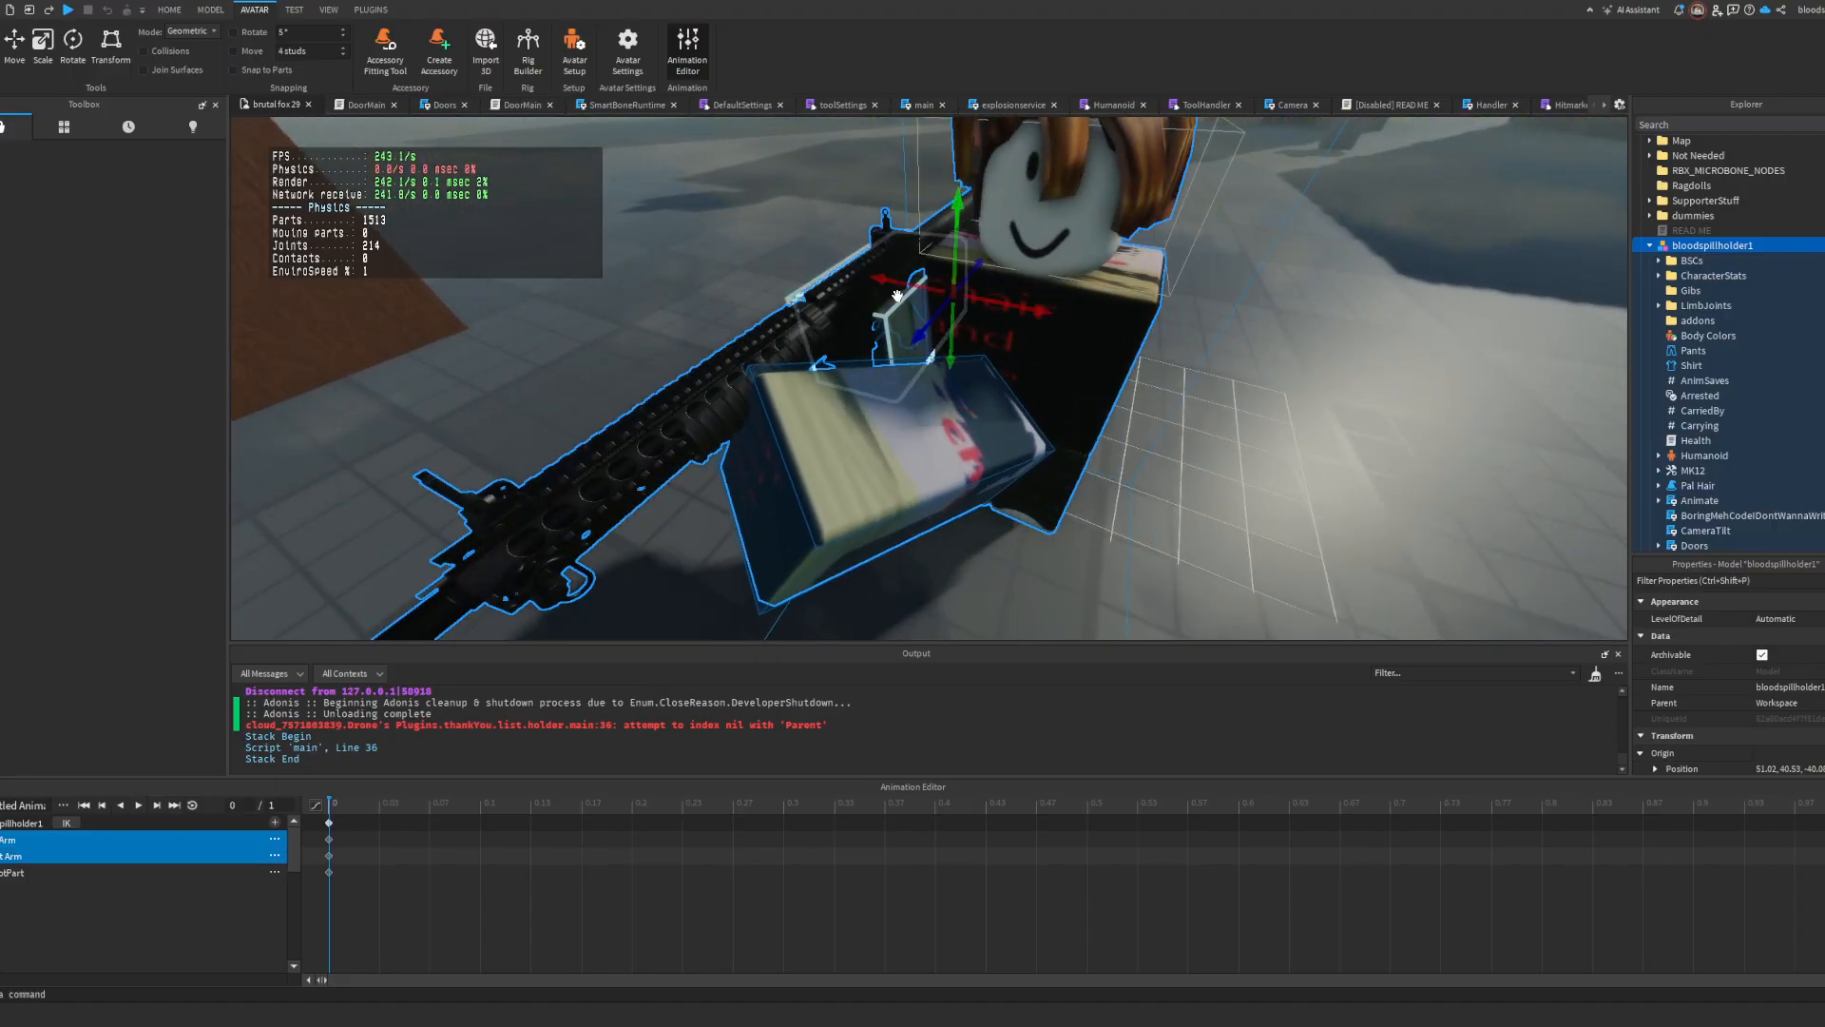
Step: Shift both arms sideways together and check the rifle's alignment from the character's eye level
left_click_drag(898, 296, 1013, 302)
left_click(745, 239)
right_click_drag(745, 238, 742, 241)
key("w")
left_click(920, 439)
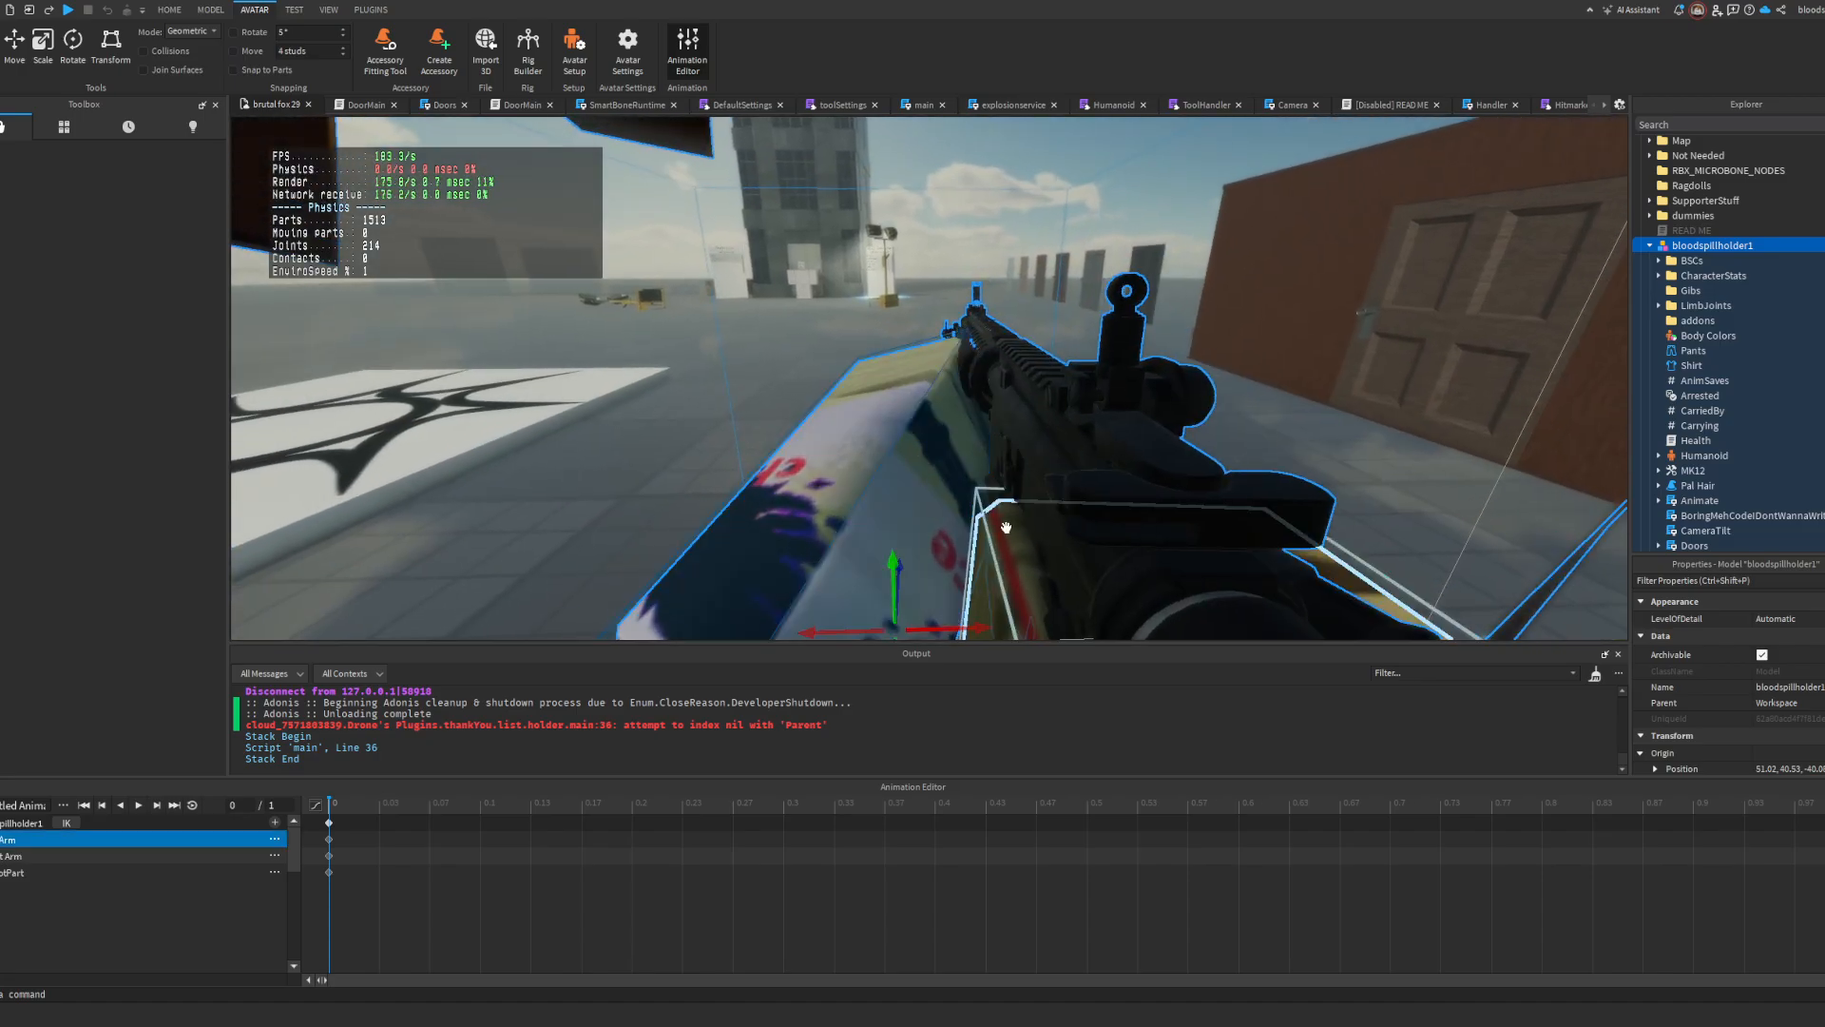
Step: Refine the arms' position and rotation so they support the rifle, and turn on looping for the animation
left_click(1006, 528, "ctrl")
key("a")
right_click_drag(1005, 528, 1006, 527)
key("r")
left_click_drag(989, 330, 991, 343)
key("w")
right_click_drag(990, 345, 990, 345)
right_click_drag(863, 263, 848, 307)
key("w")
key("s")
key("w")
key("s")
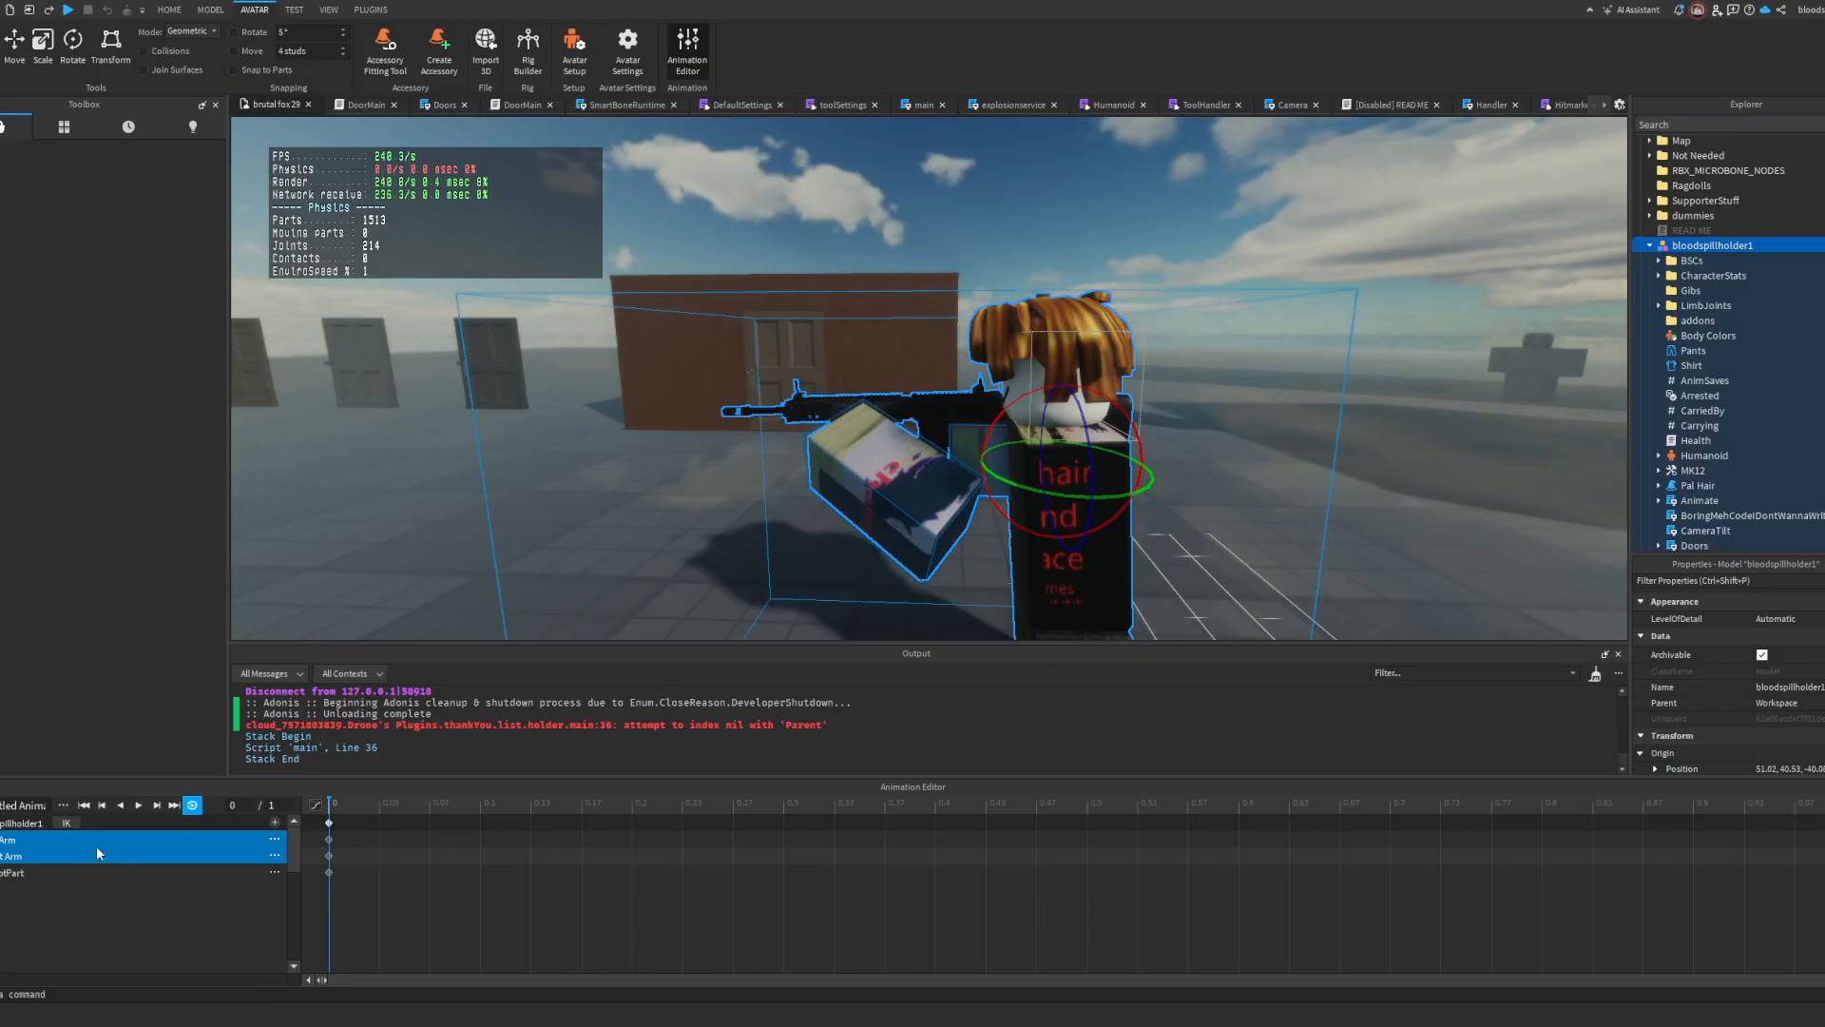
Step: Close the Animation Editor and open the MK12 tool's toolSettings script at the idle animation's id
left_click(1109, 380)
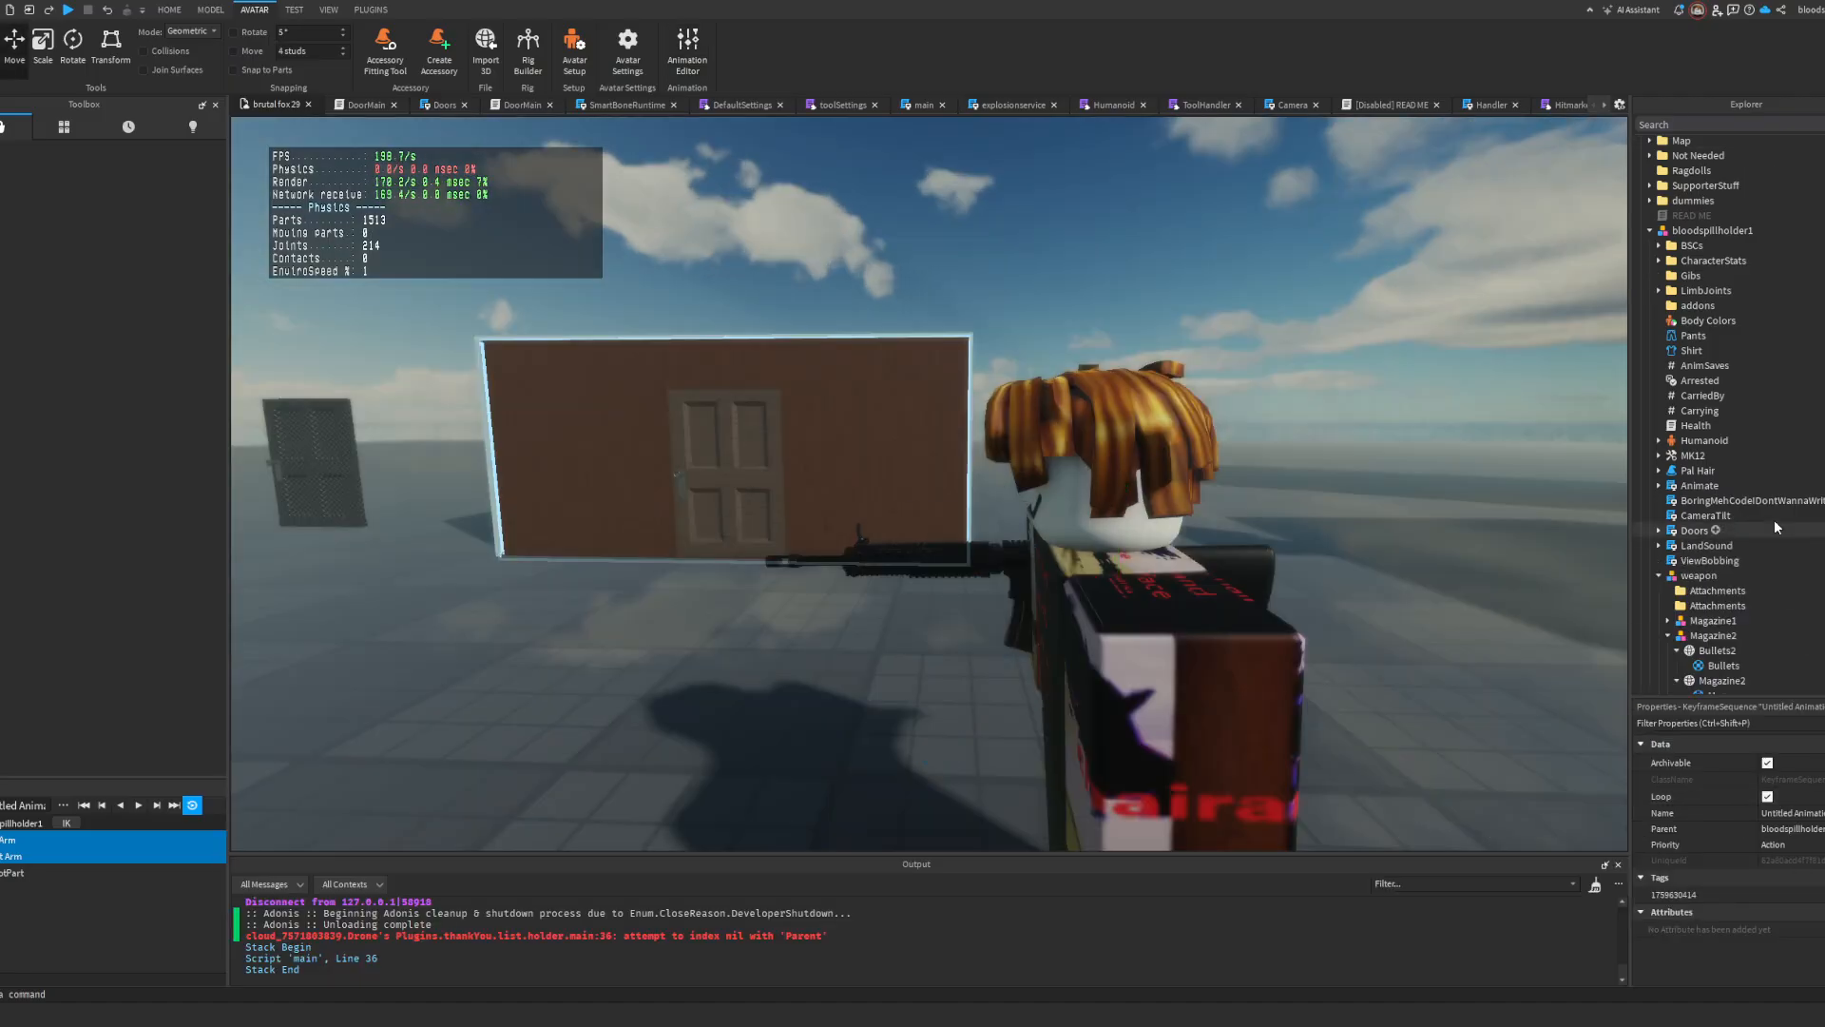
scroll(1774, 518, "down", 20)
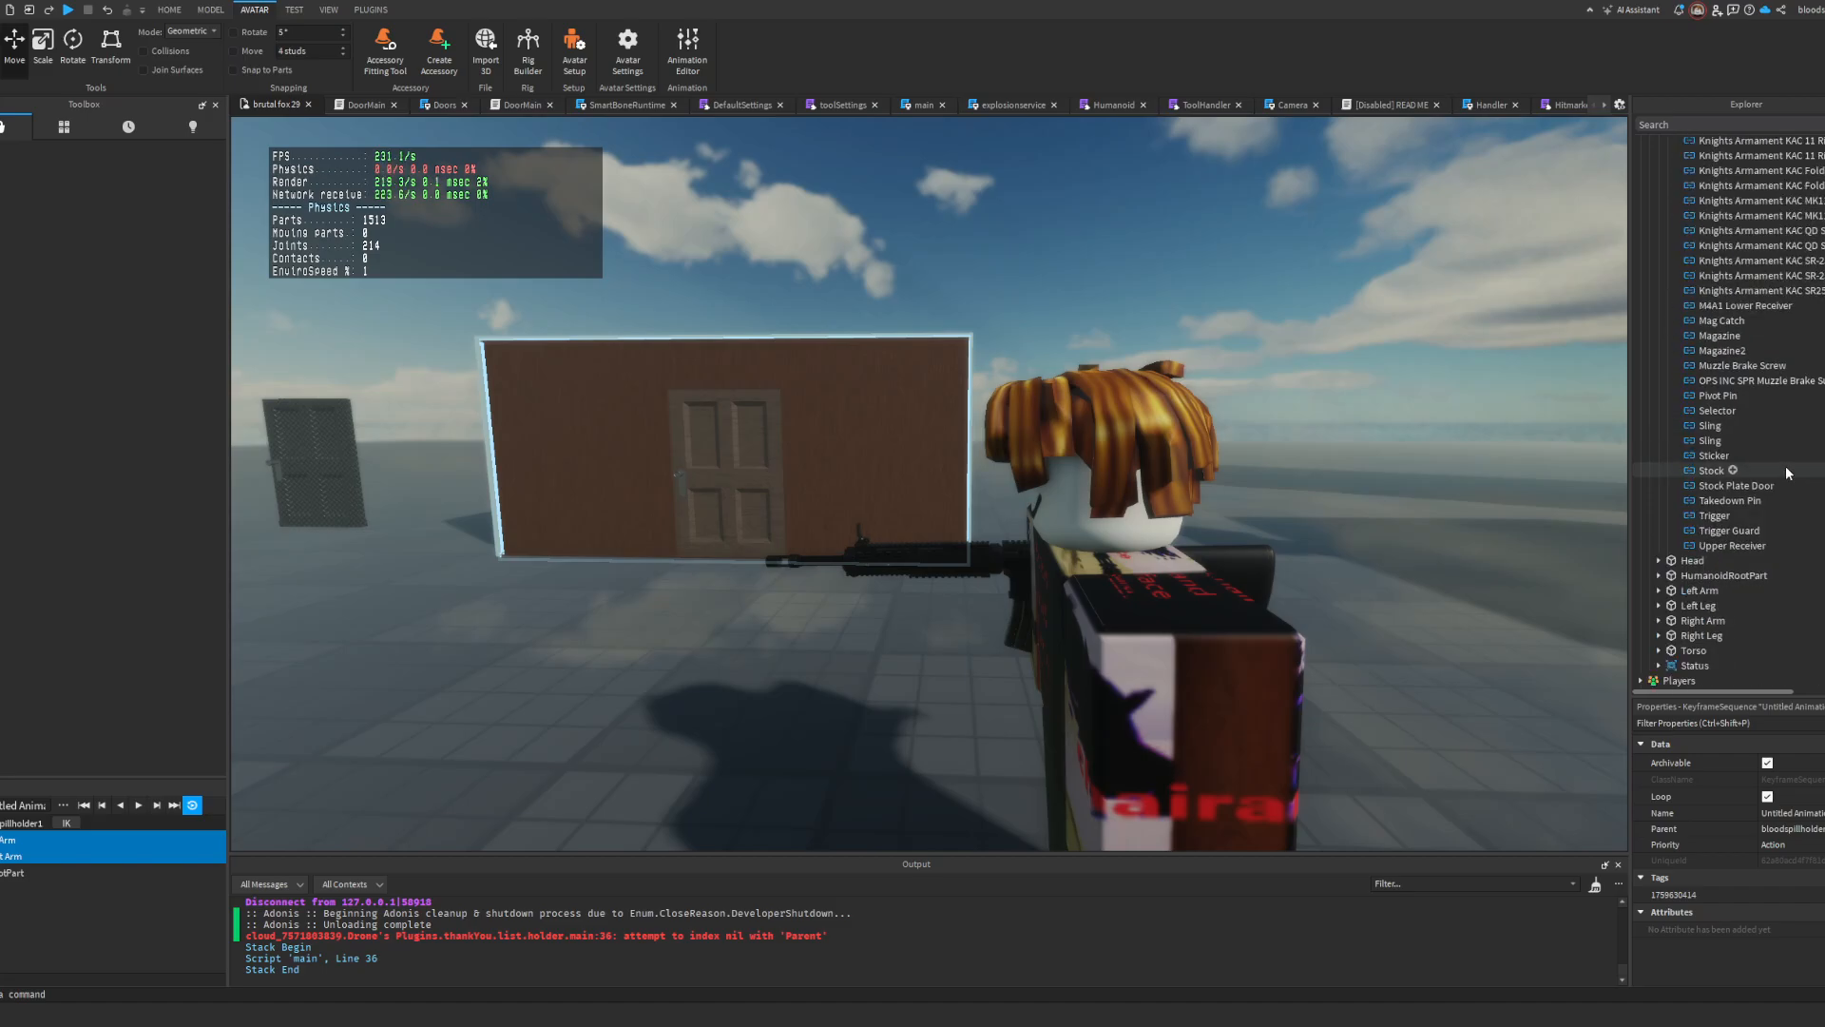
scroll(1733, 481, "down", 10)
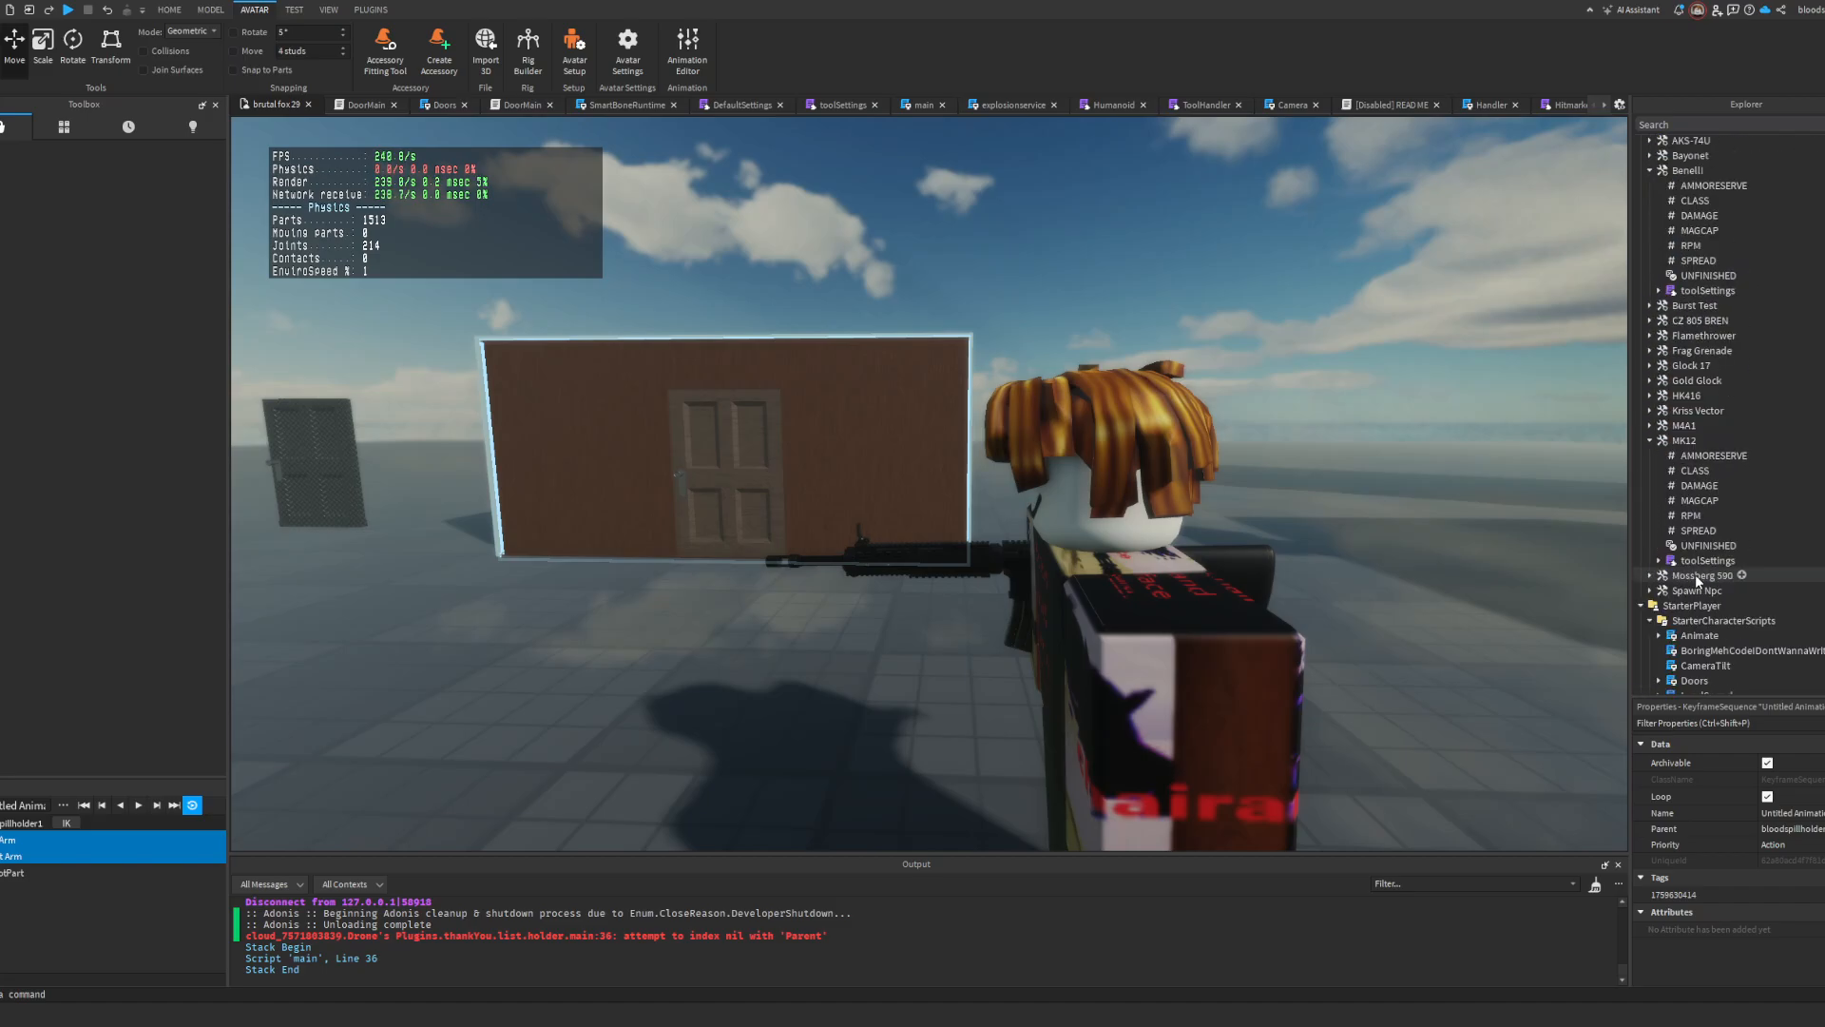
double_click(1701, 563)
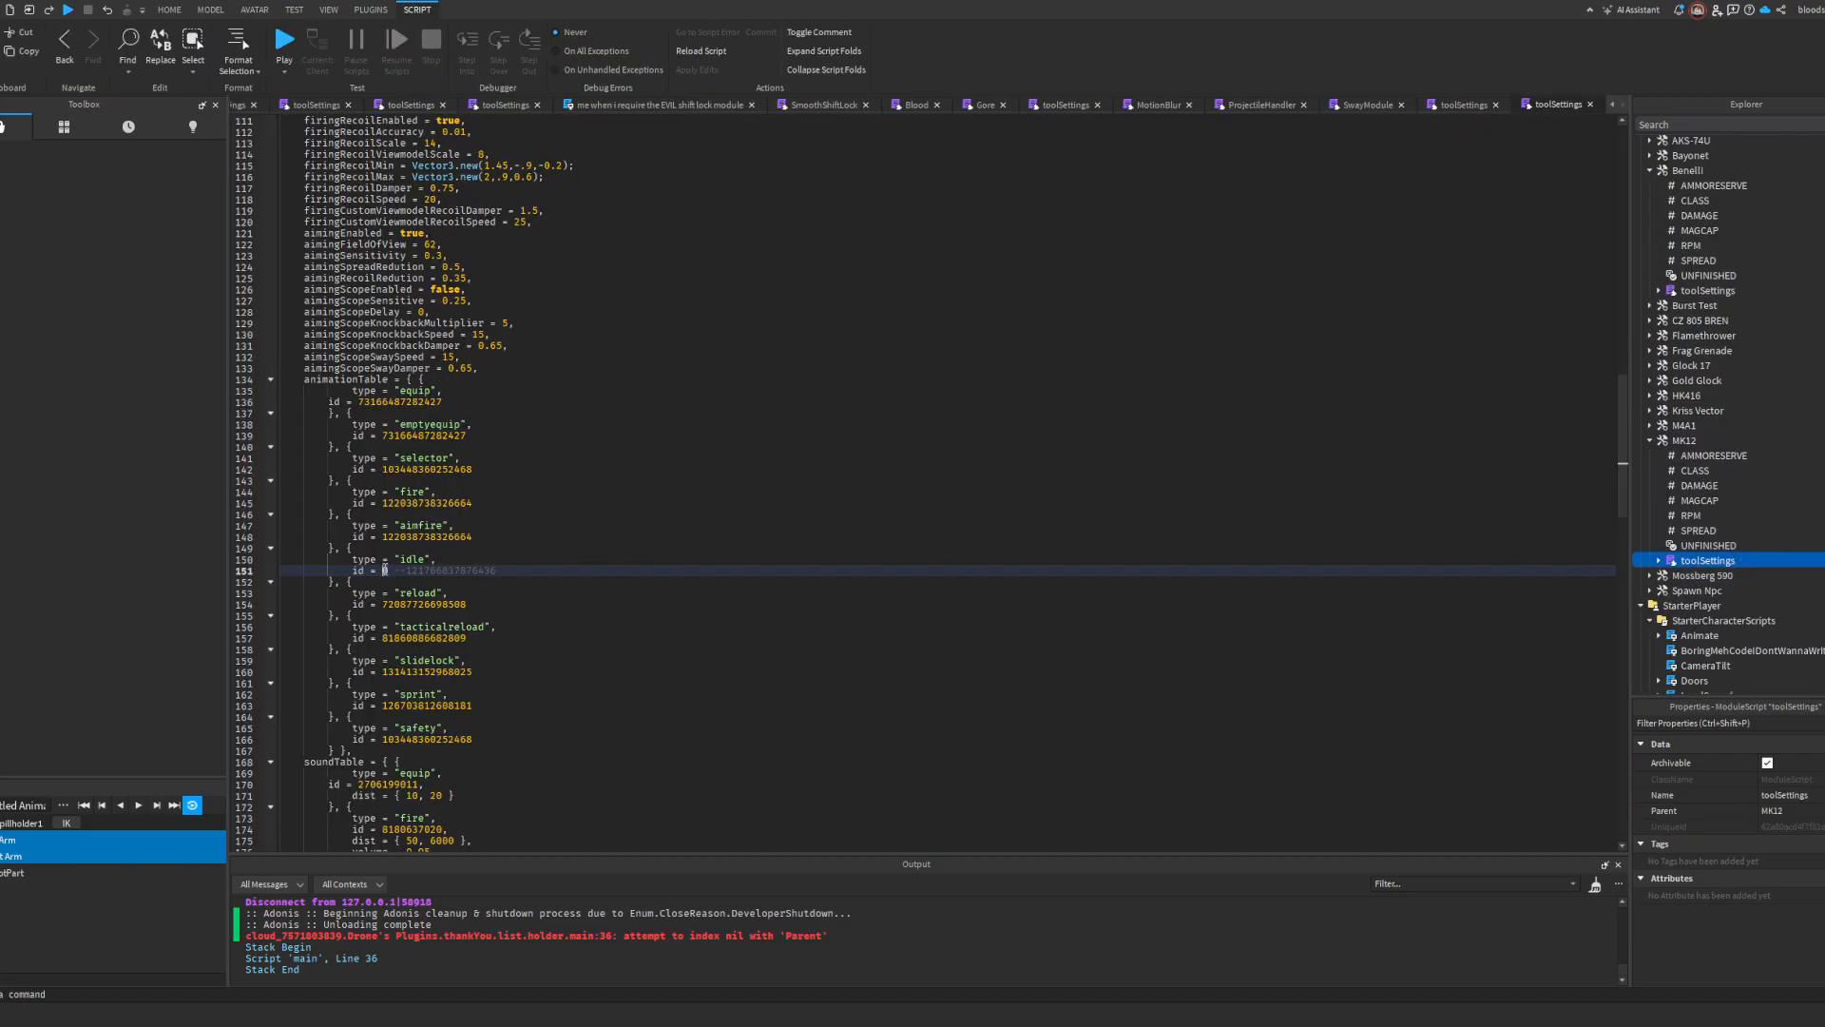
Step: Start a play test and equip the MK12 to check its idle animation on the character
left_click(281, 44)
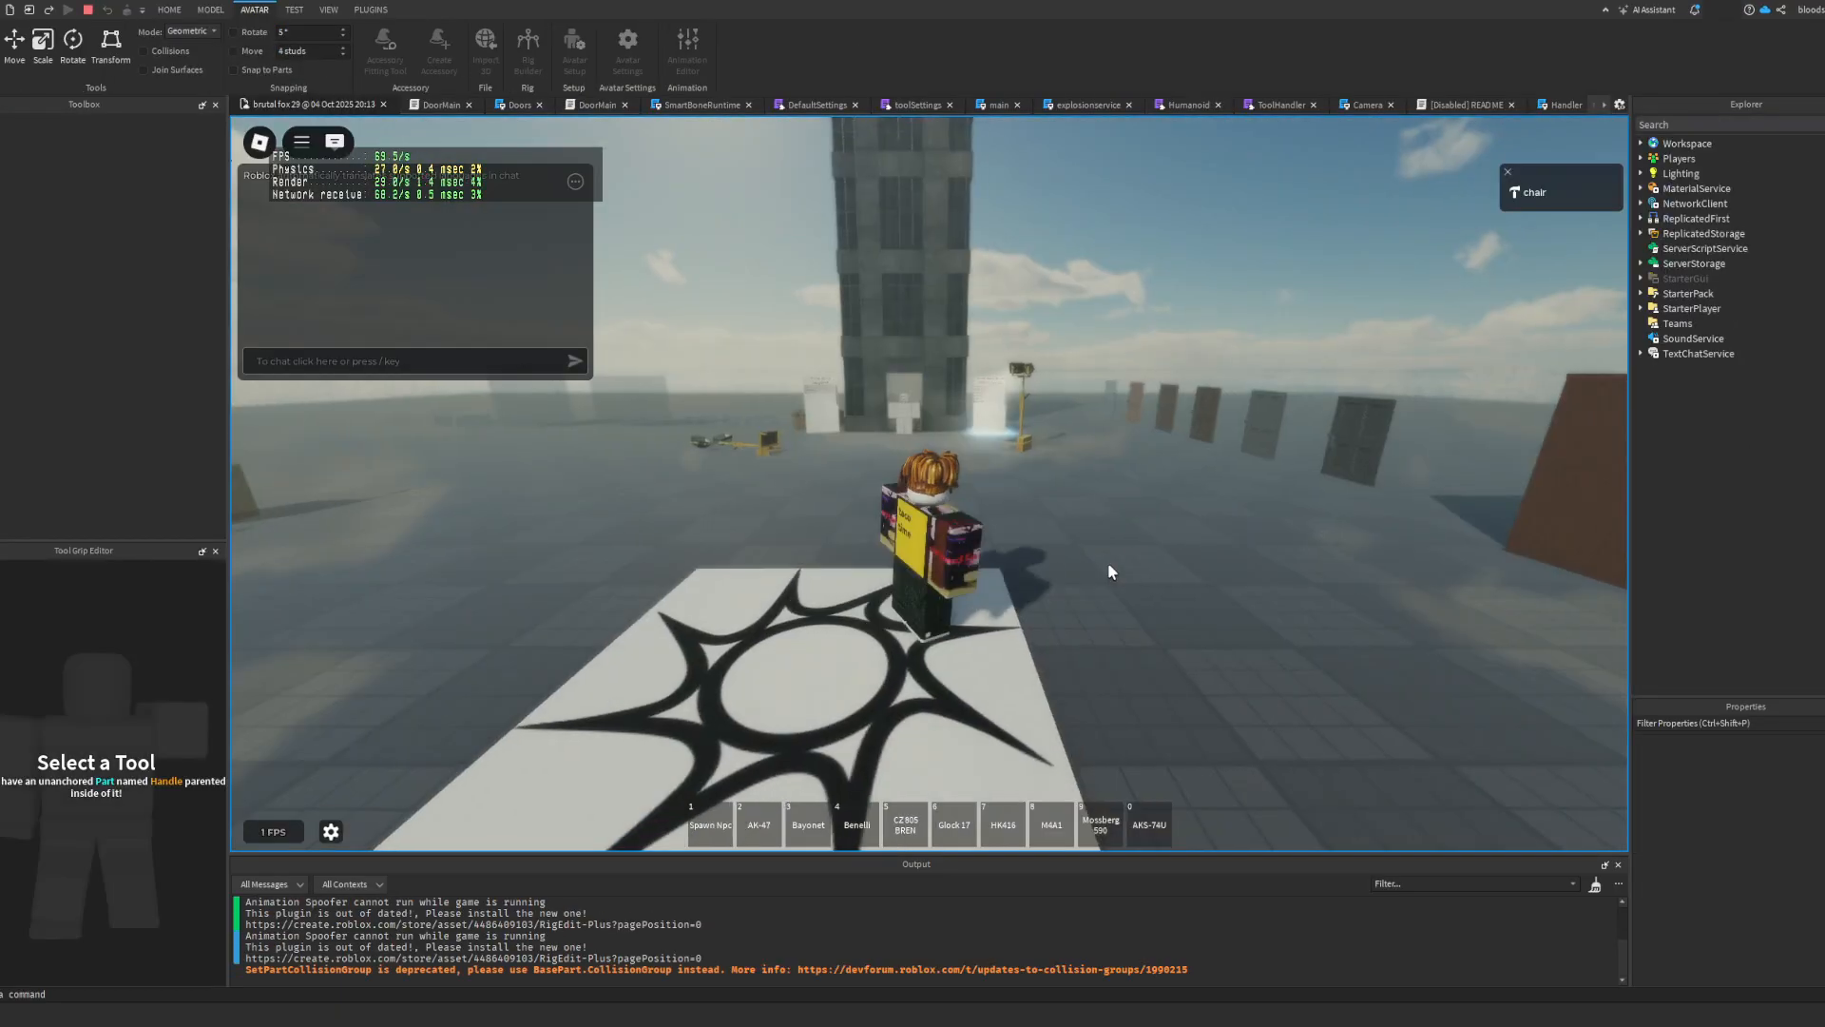
left_click(951, 611)
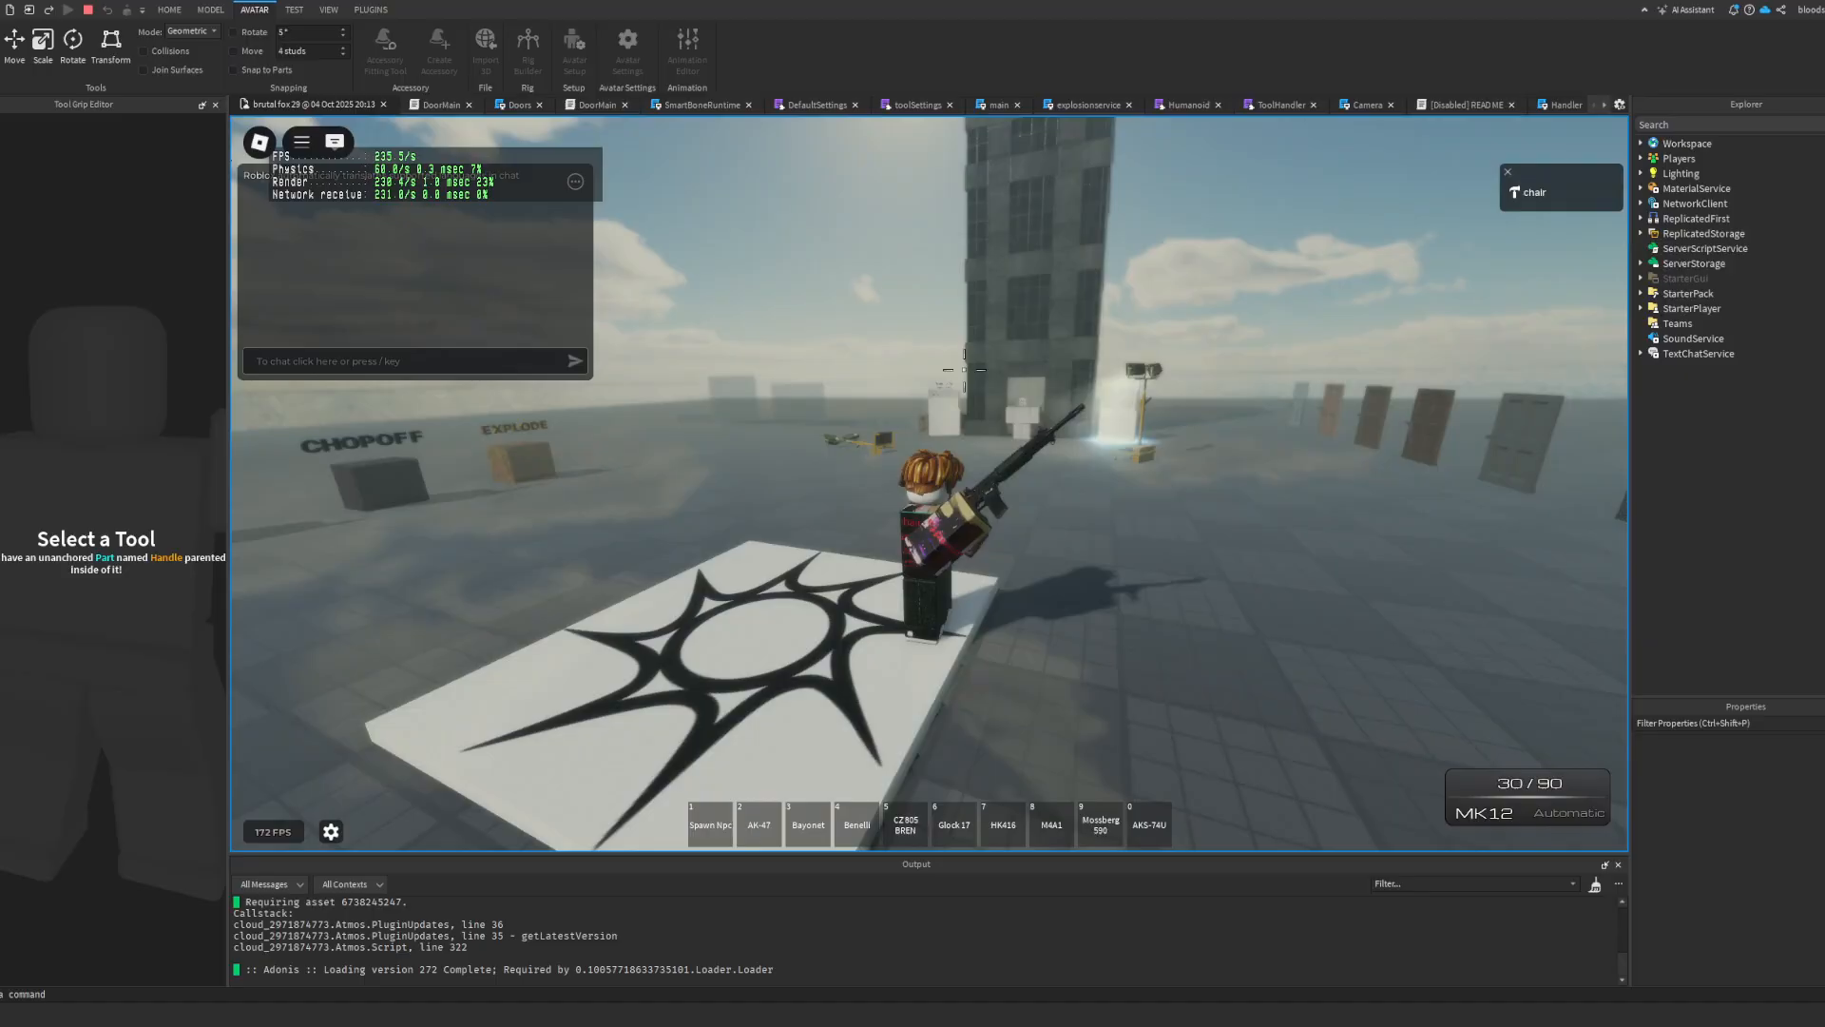
Step: Switch to first person and check the MK12 while aiming down its sights, walking and firing
scroll(963, 370, "up", 5)
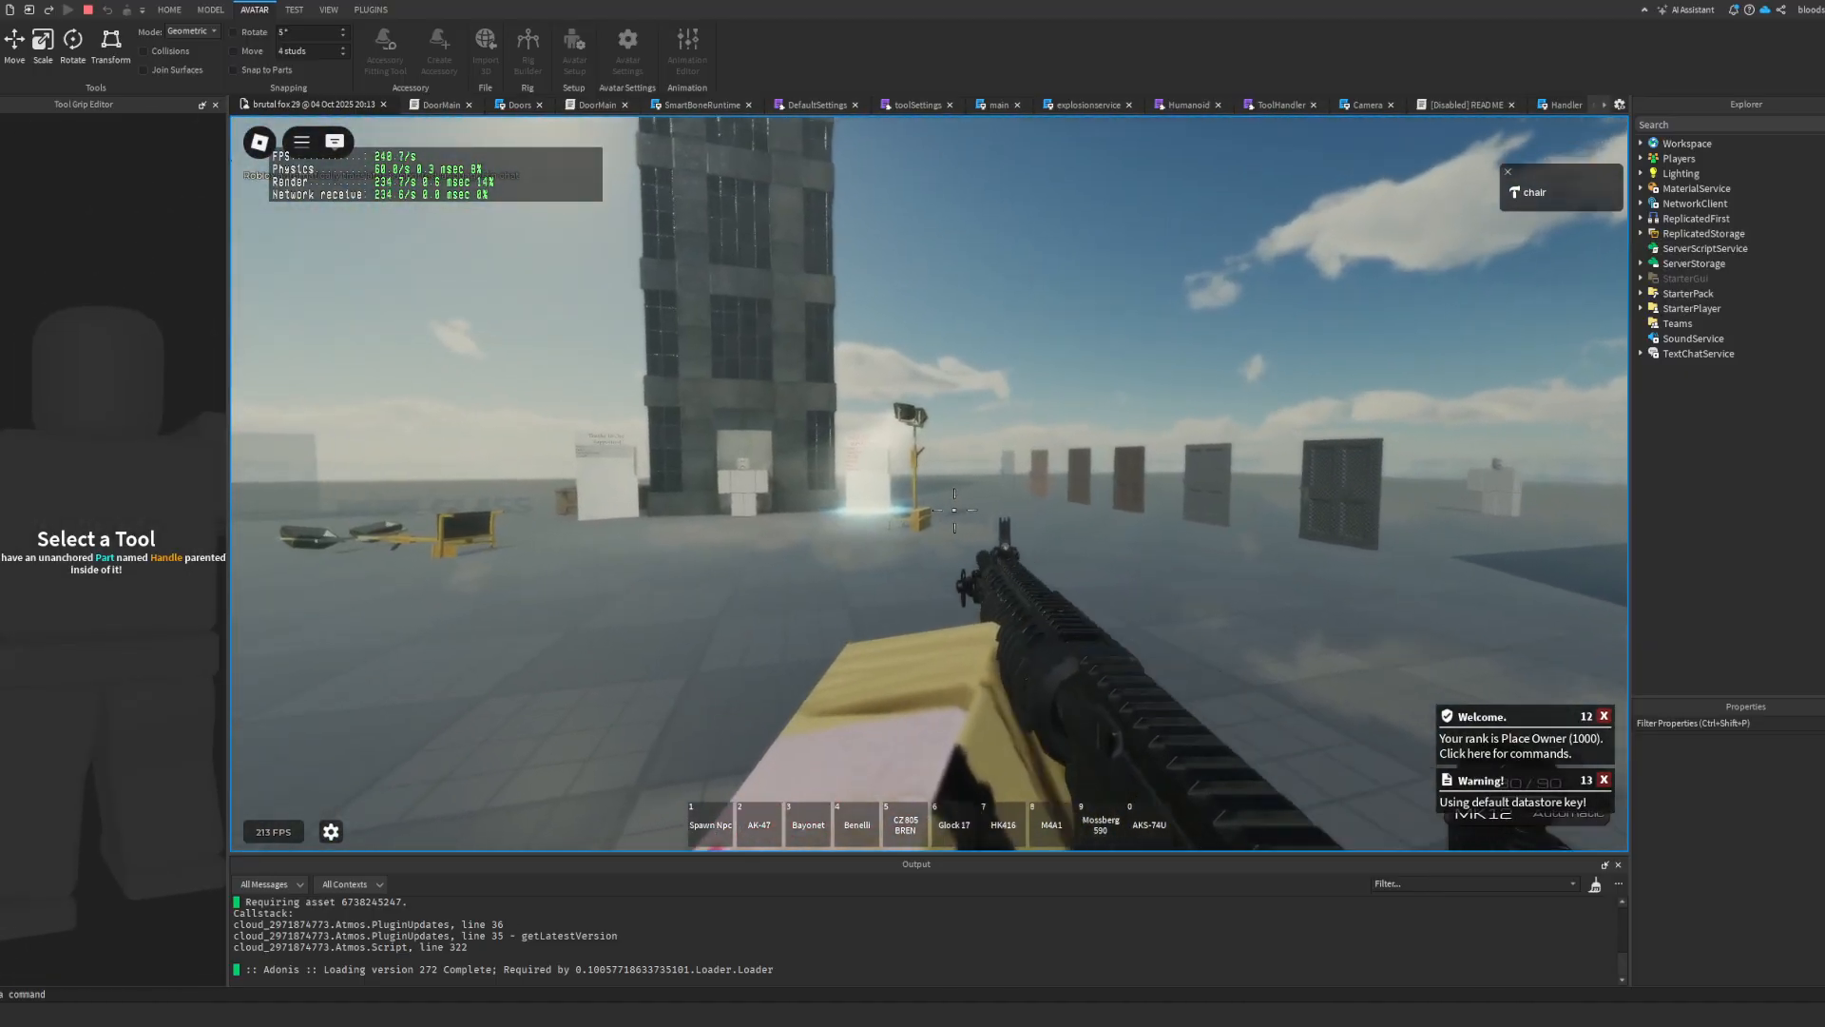
right_click(956, 514)
right_click(926, 478)
key("w")
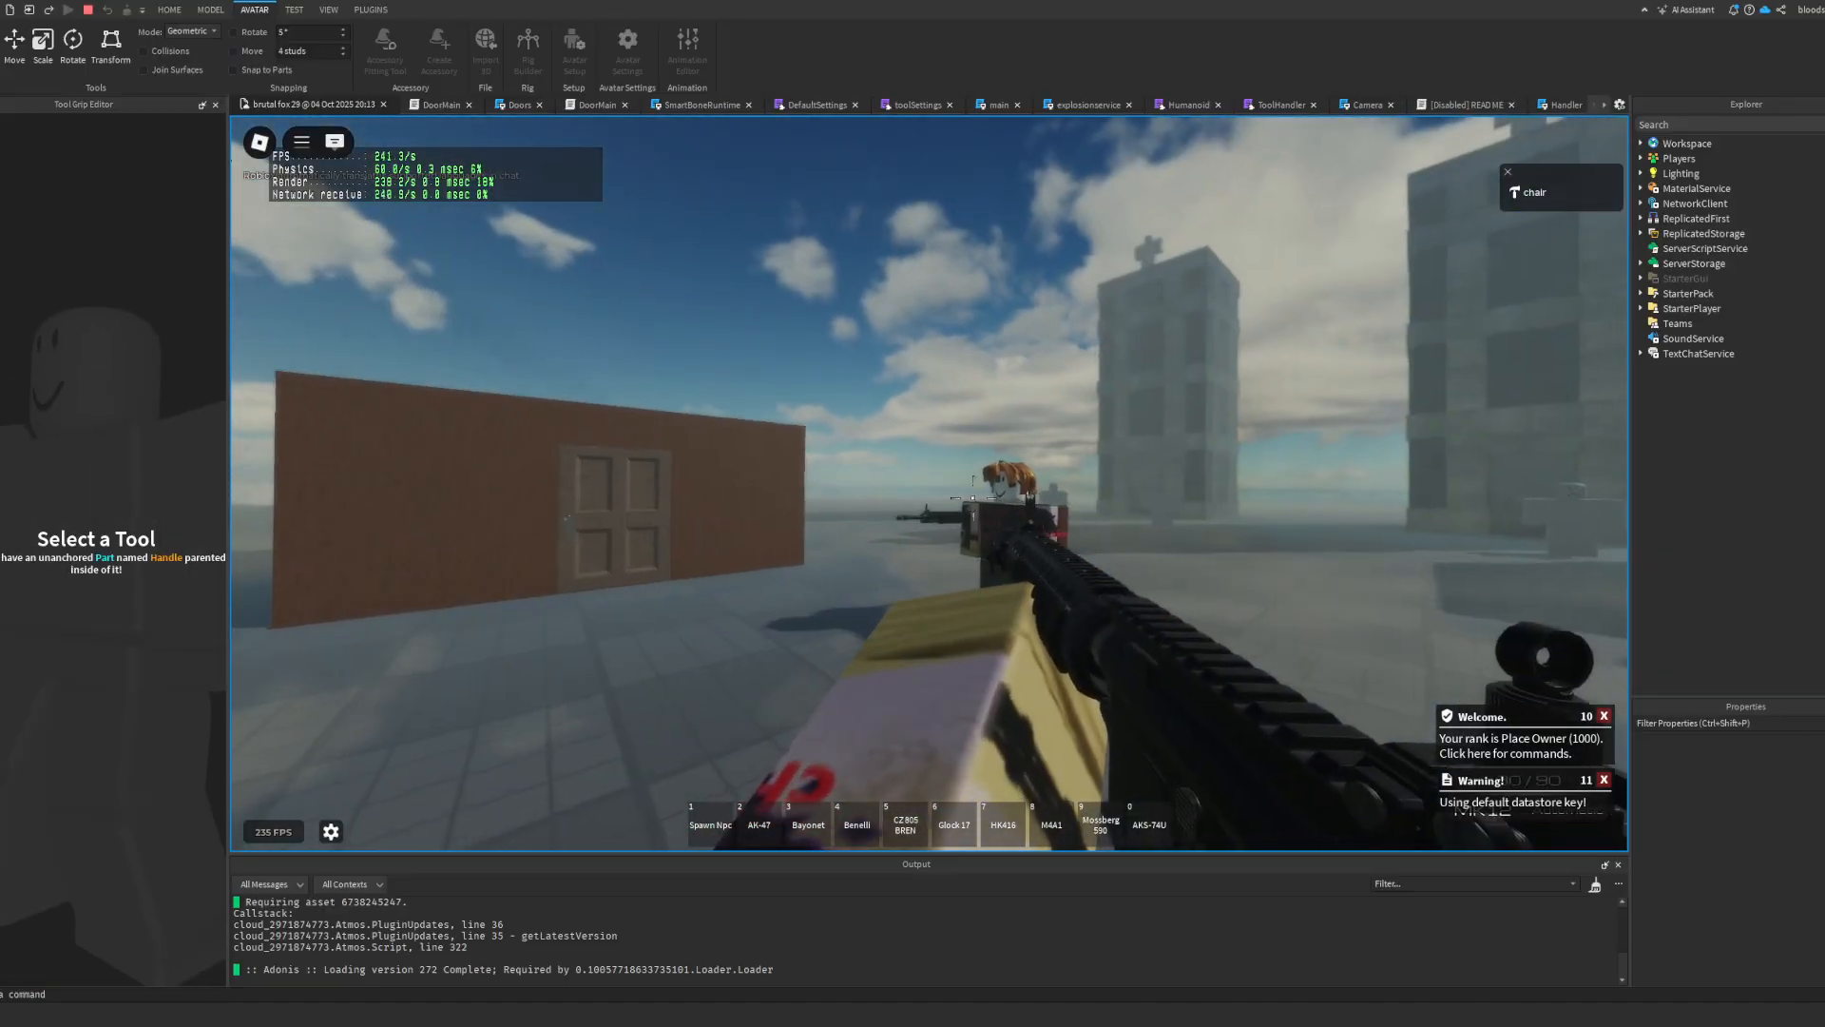
left_click(964, 490)
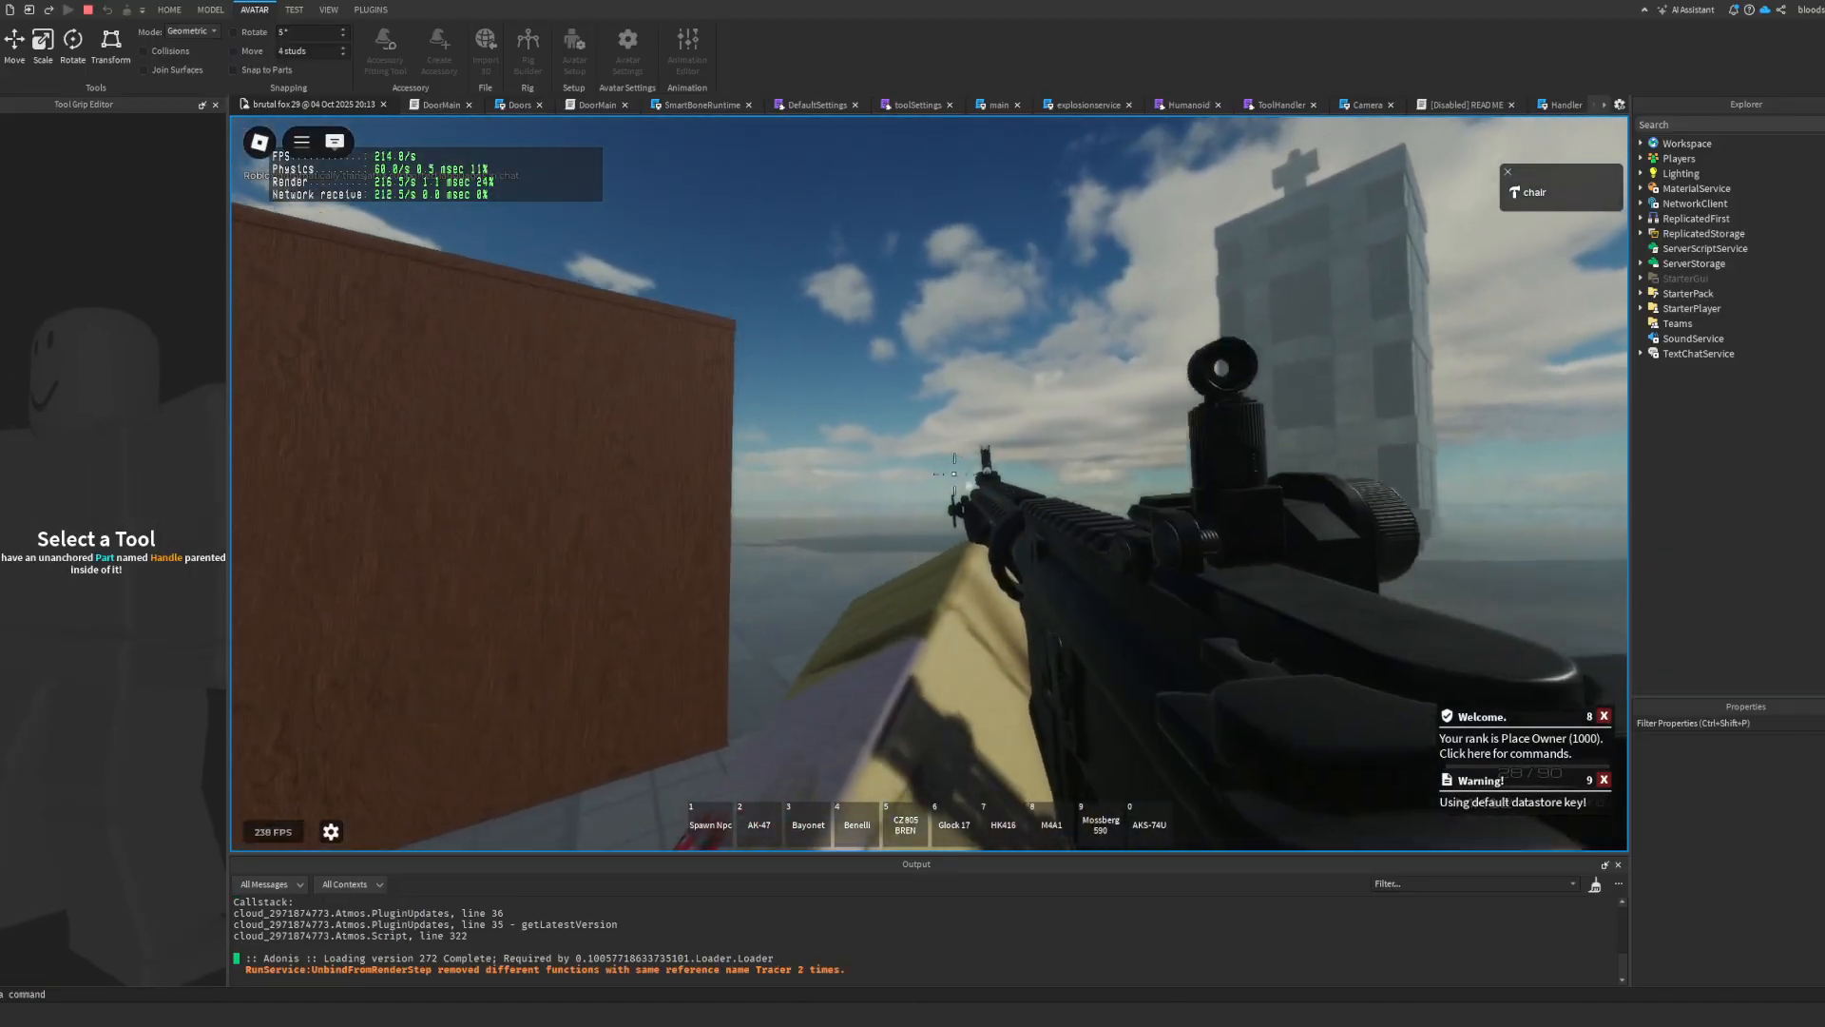
Step: Reload the MK12 while moving, inspect the character's hold in third person, and end the play test
key("r")
key("w")
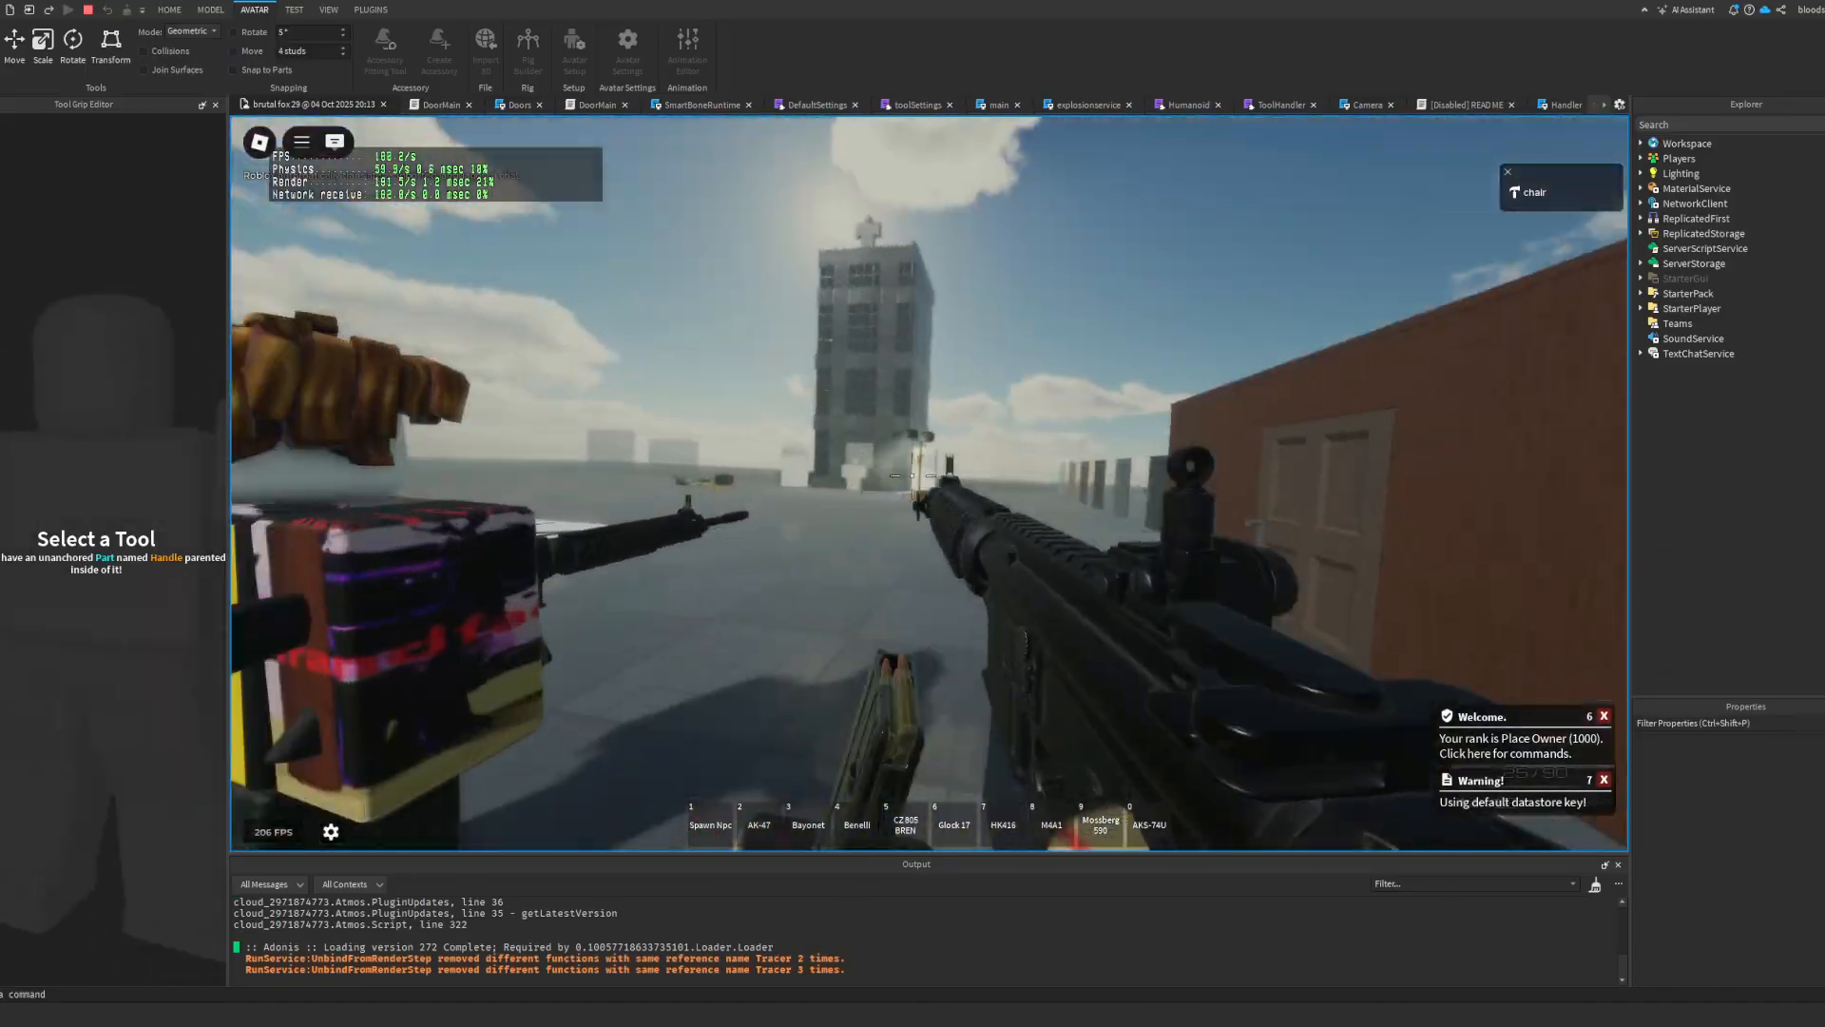
key("w")
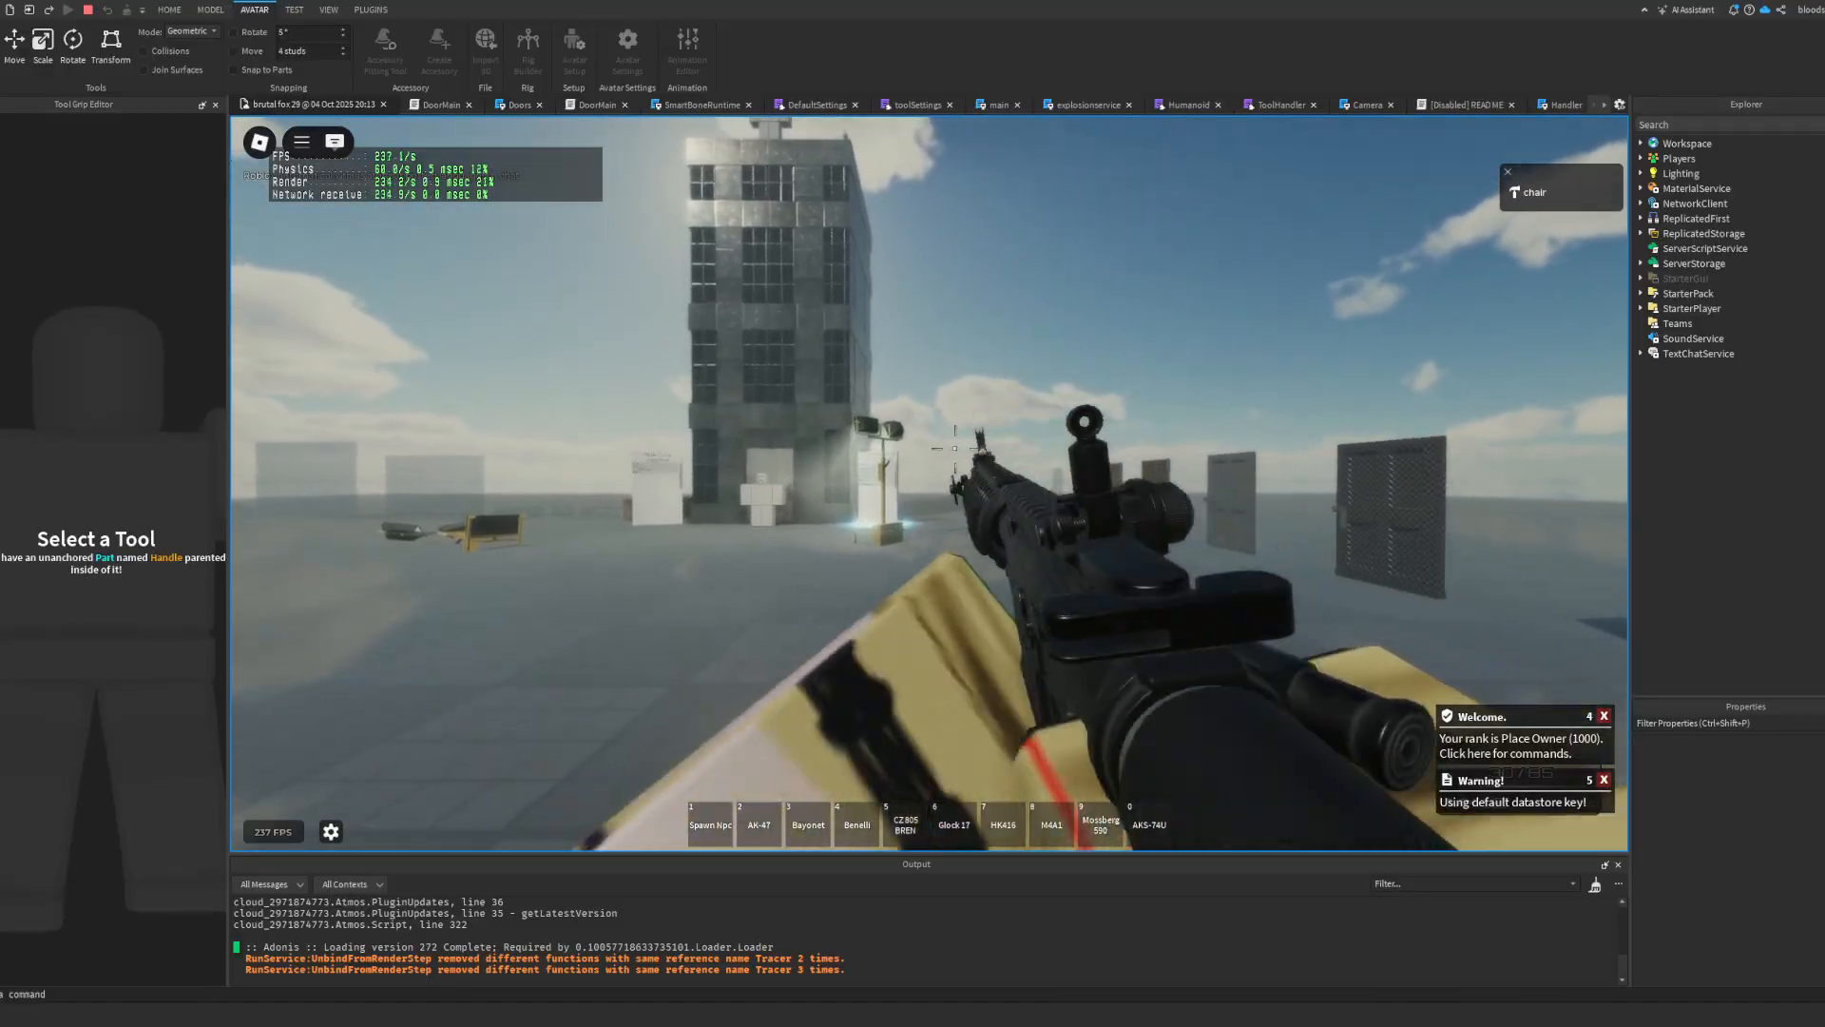
key("w")
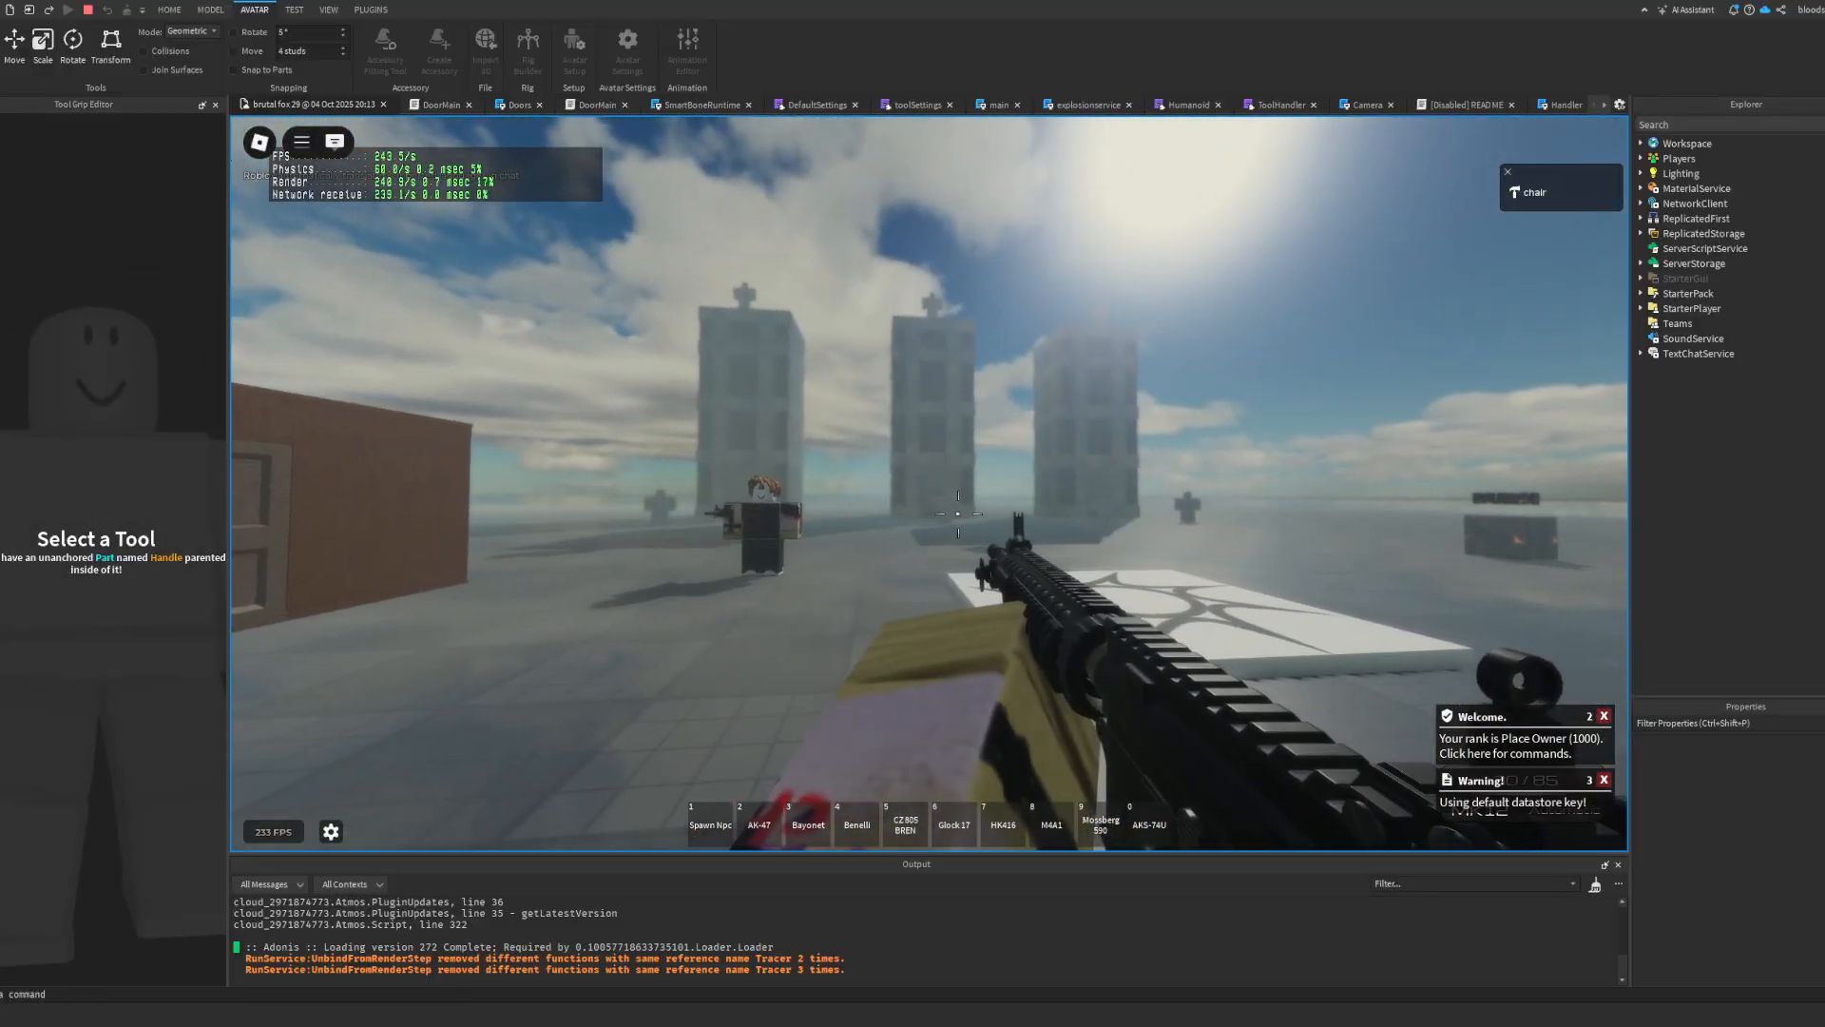
key("w")
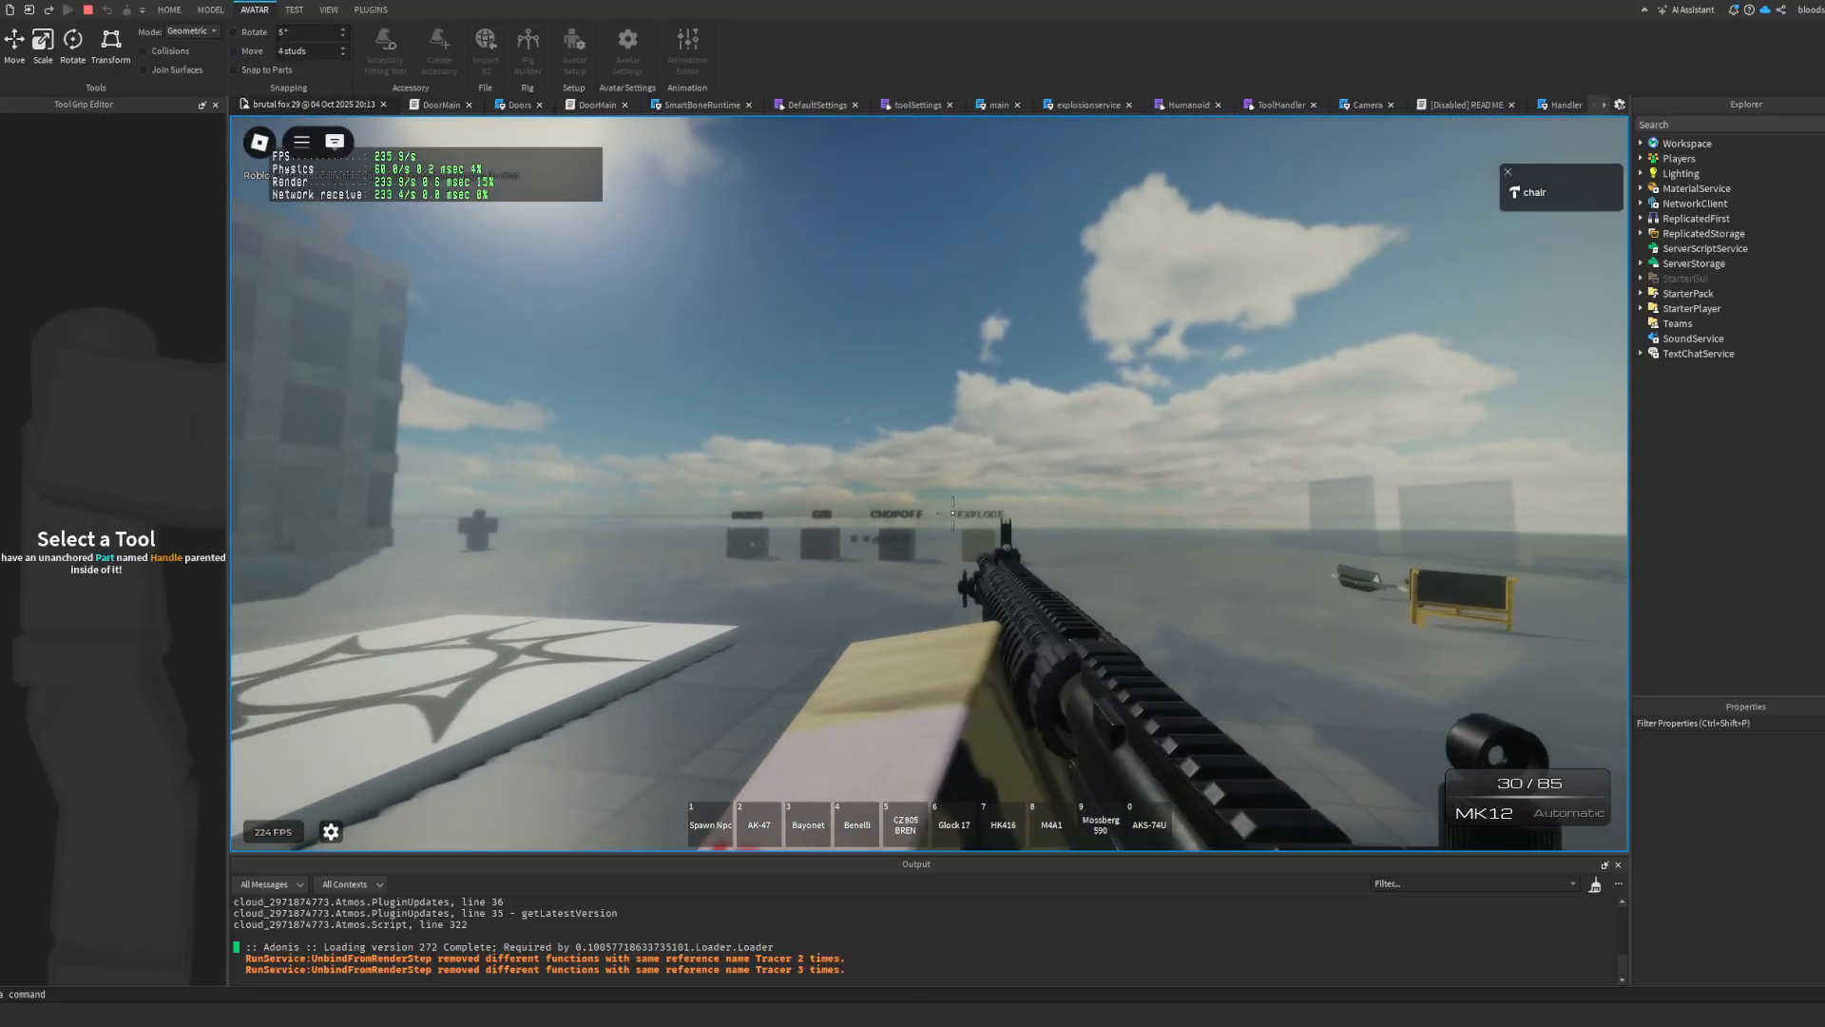
scroll(959, 510, "down", 3)
right_click_drag(943, 482, 919, 466)
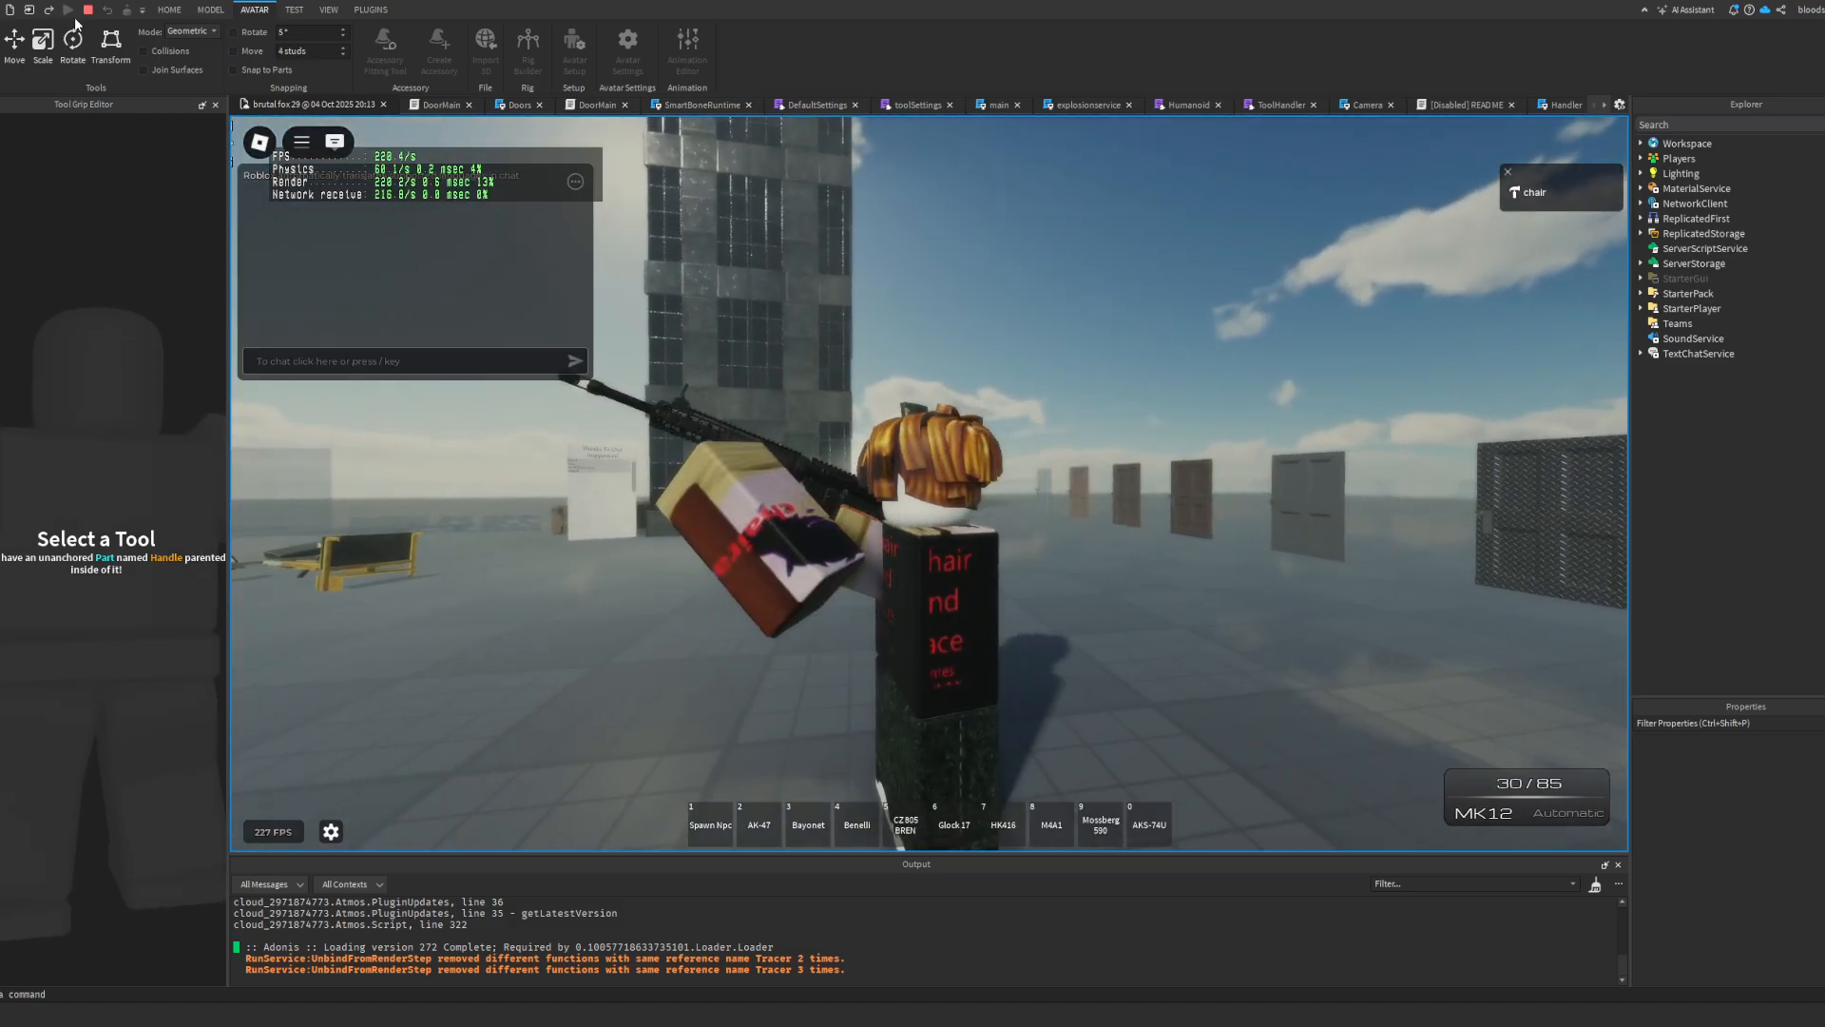
left_click(87, 11)
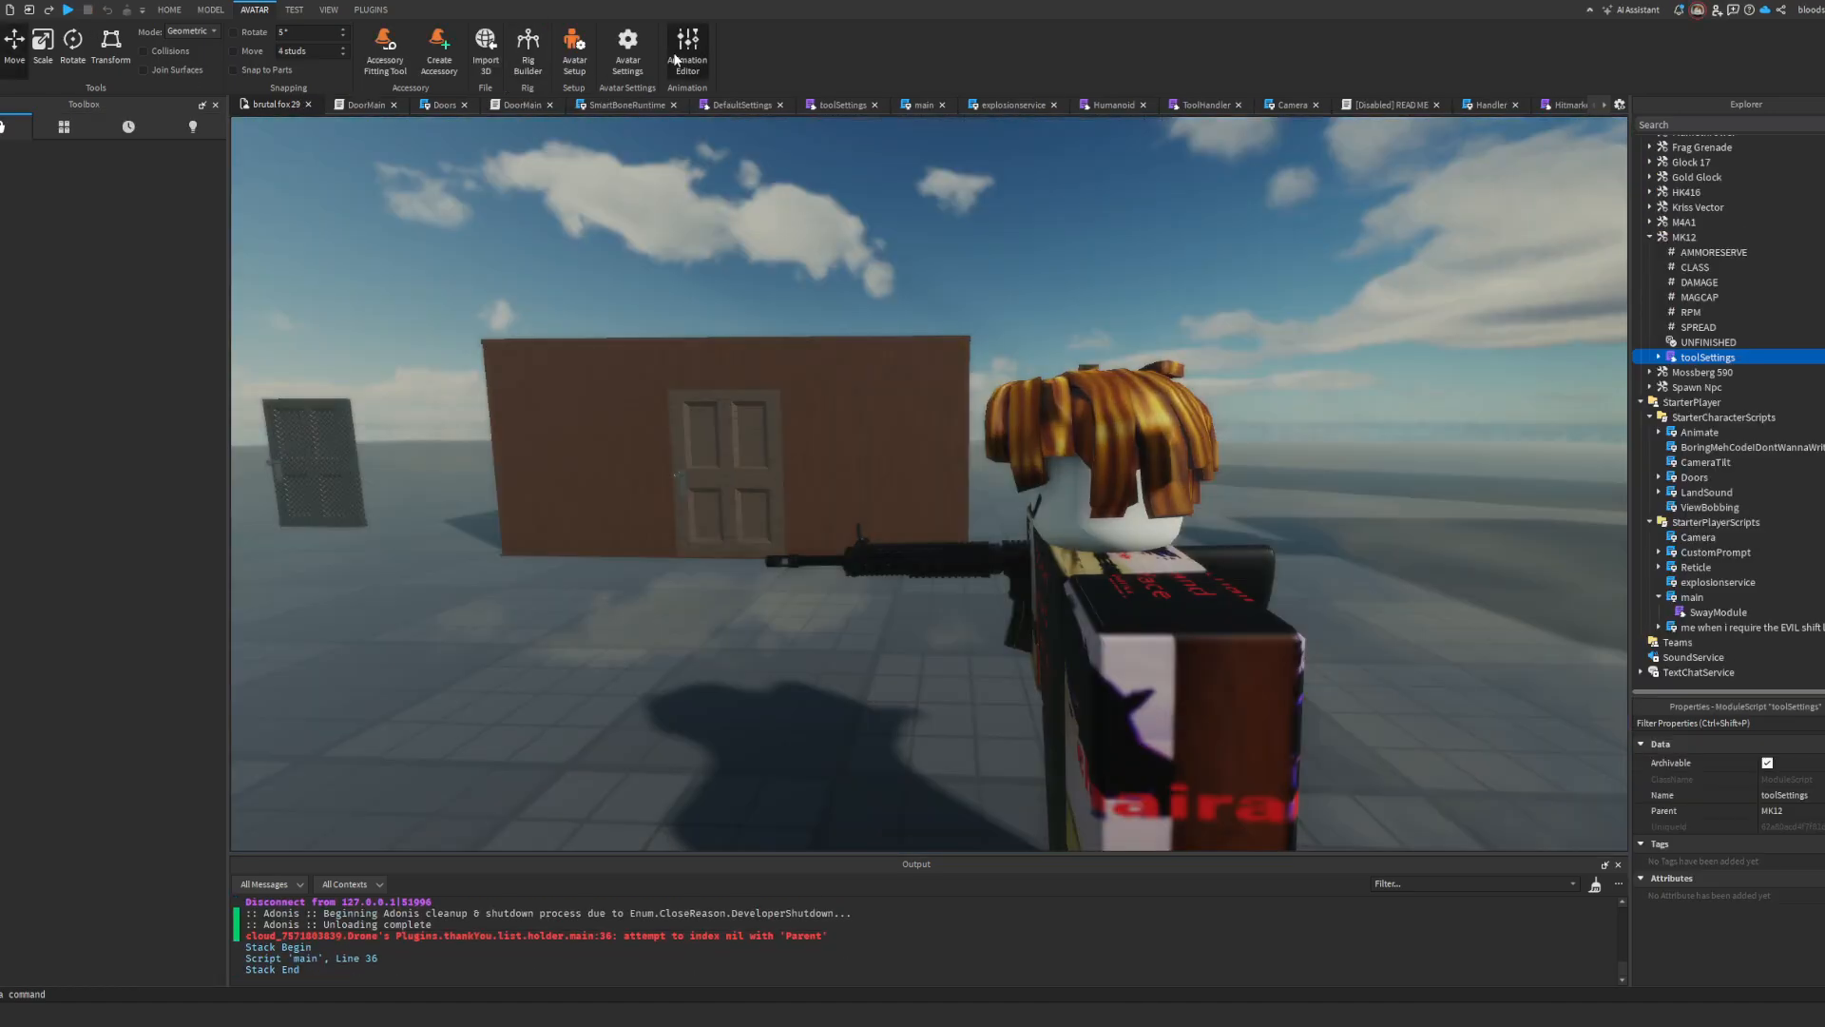
Step: Reopen the Animation Editor on the character and nudge both arms together to adjust the rifle hold
left_click(686, 48)
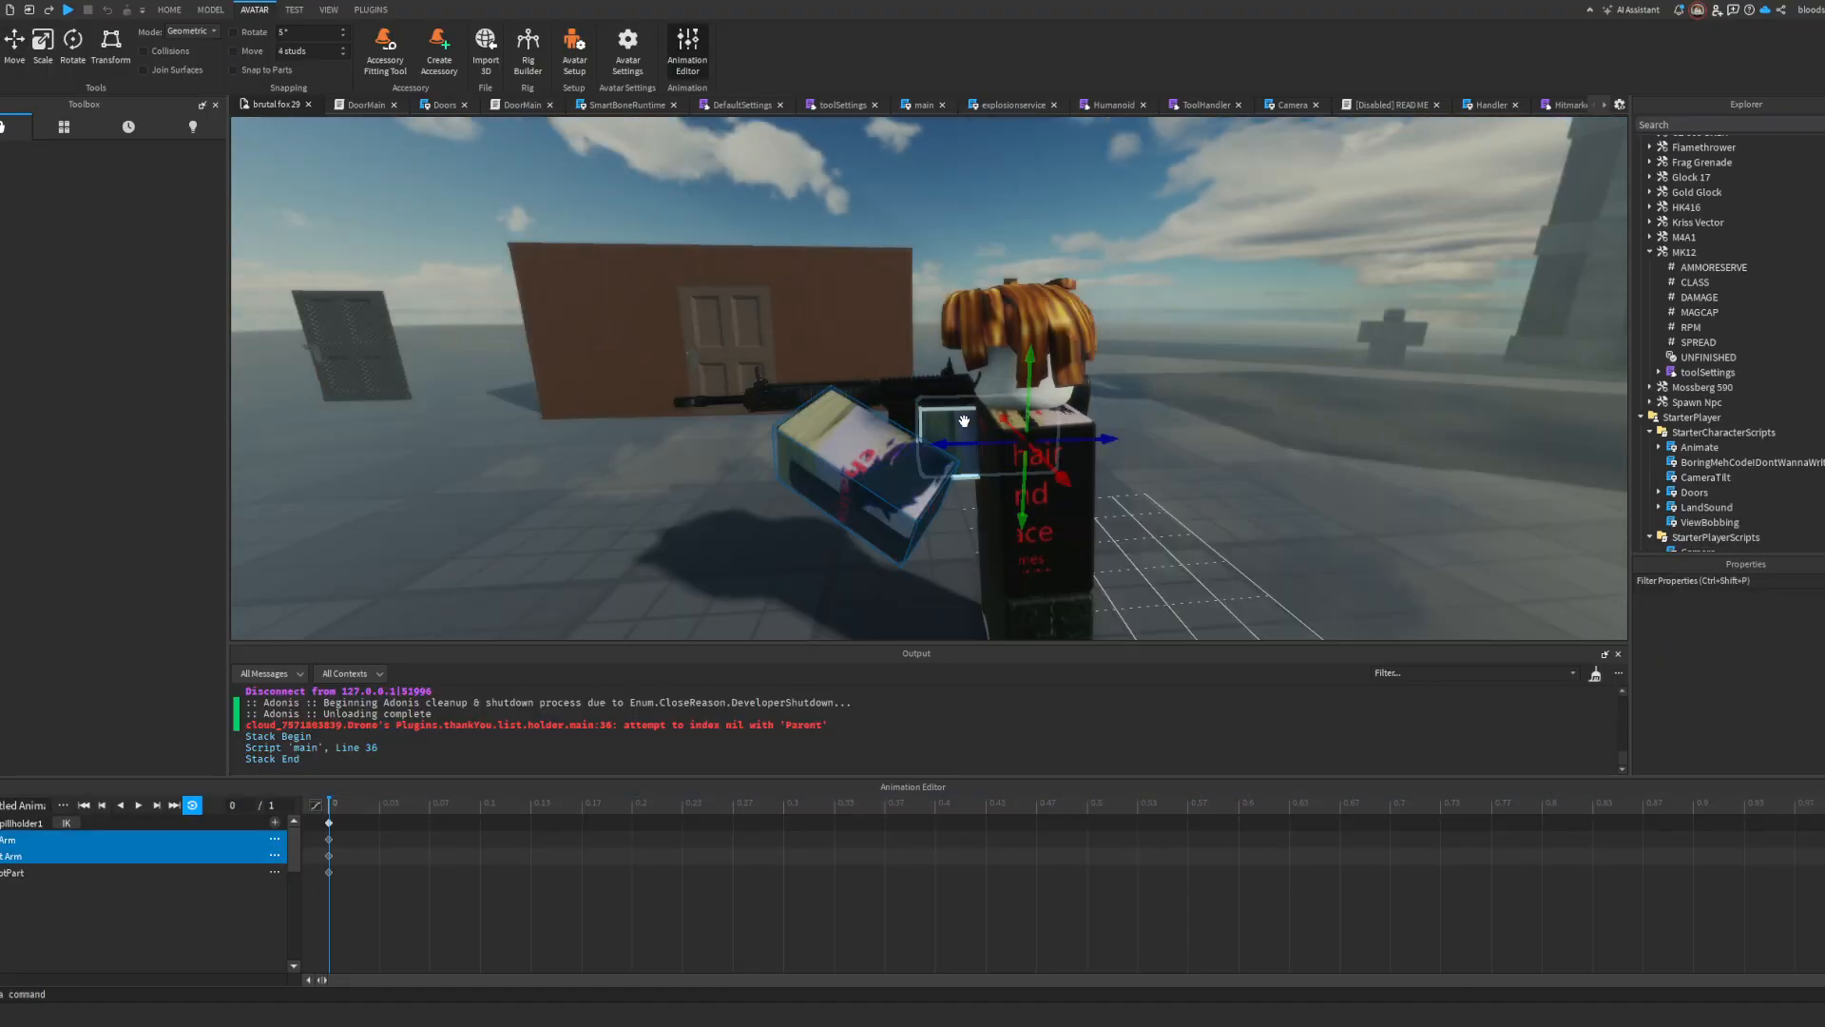
left_click_drag(1046, 381, 1003, 481)
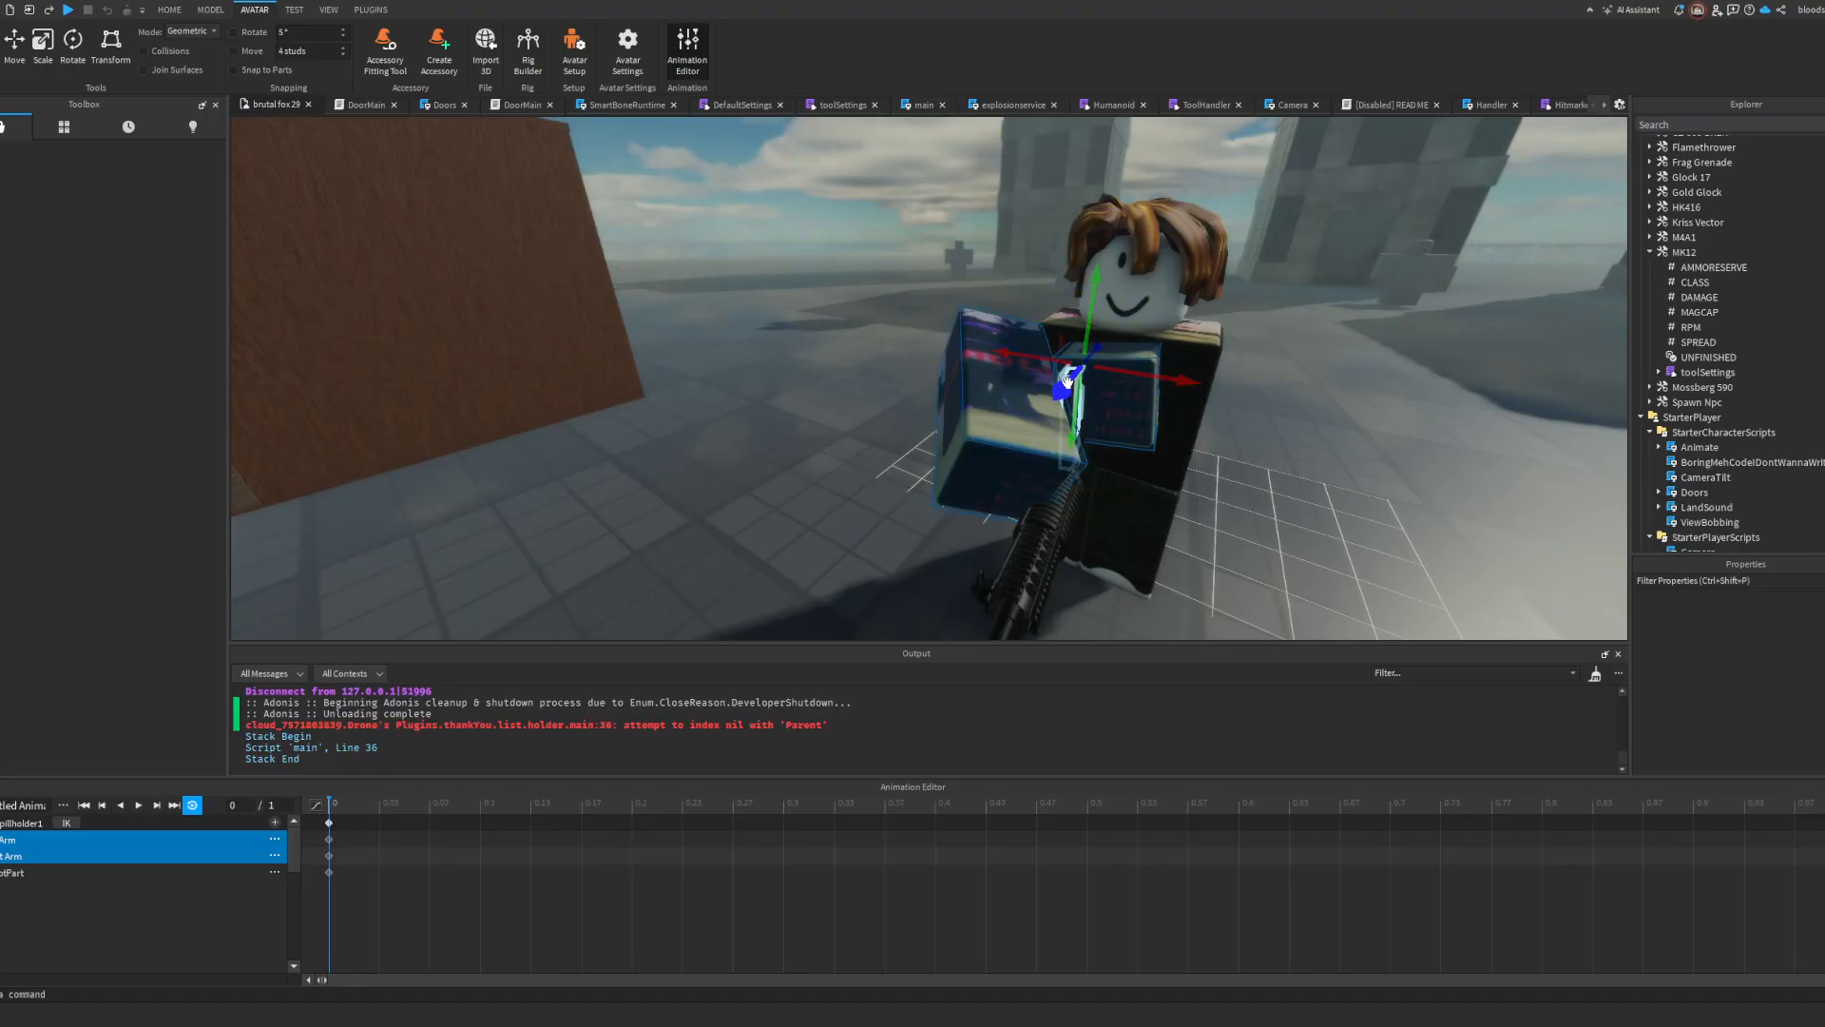
left_click_drag(1067, 380, 1059, 375)
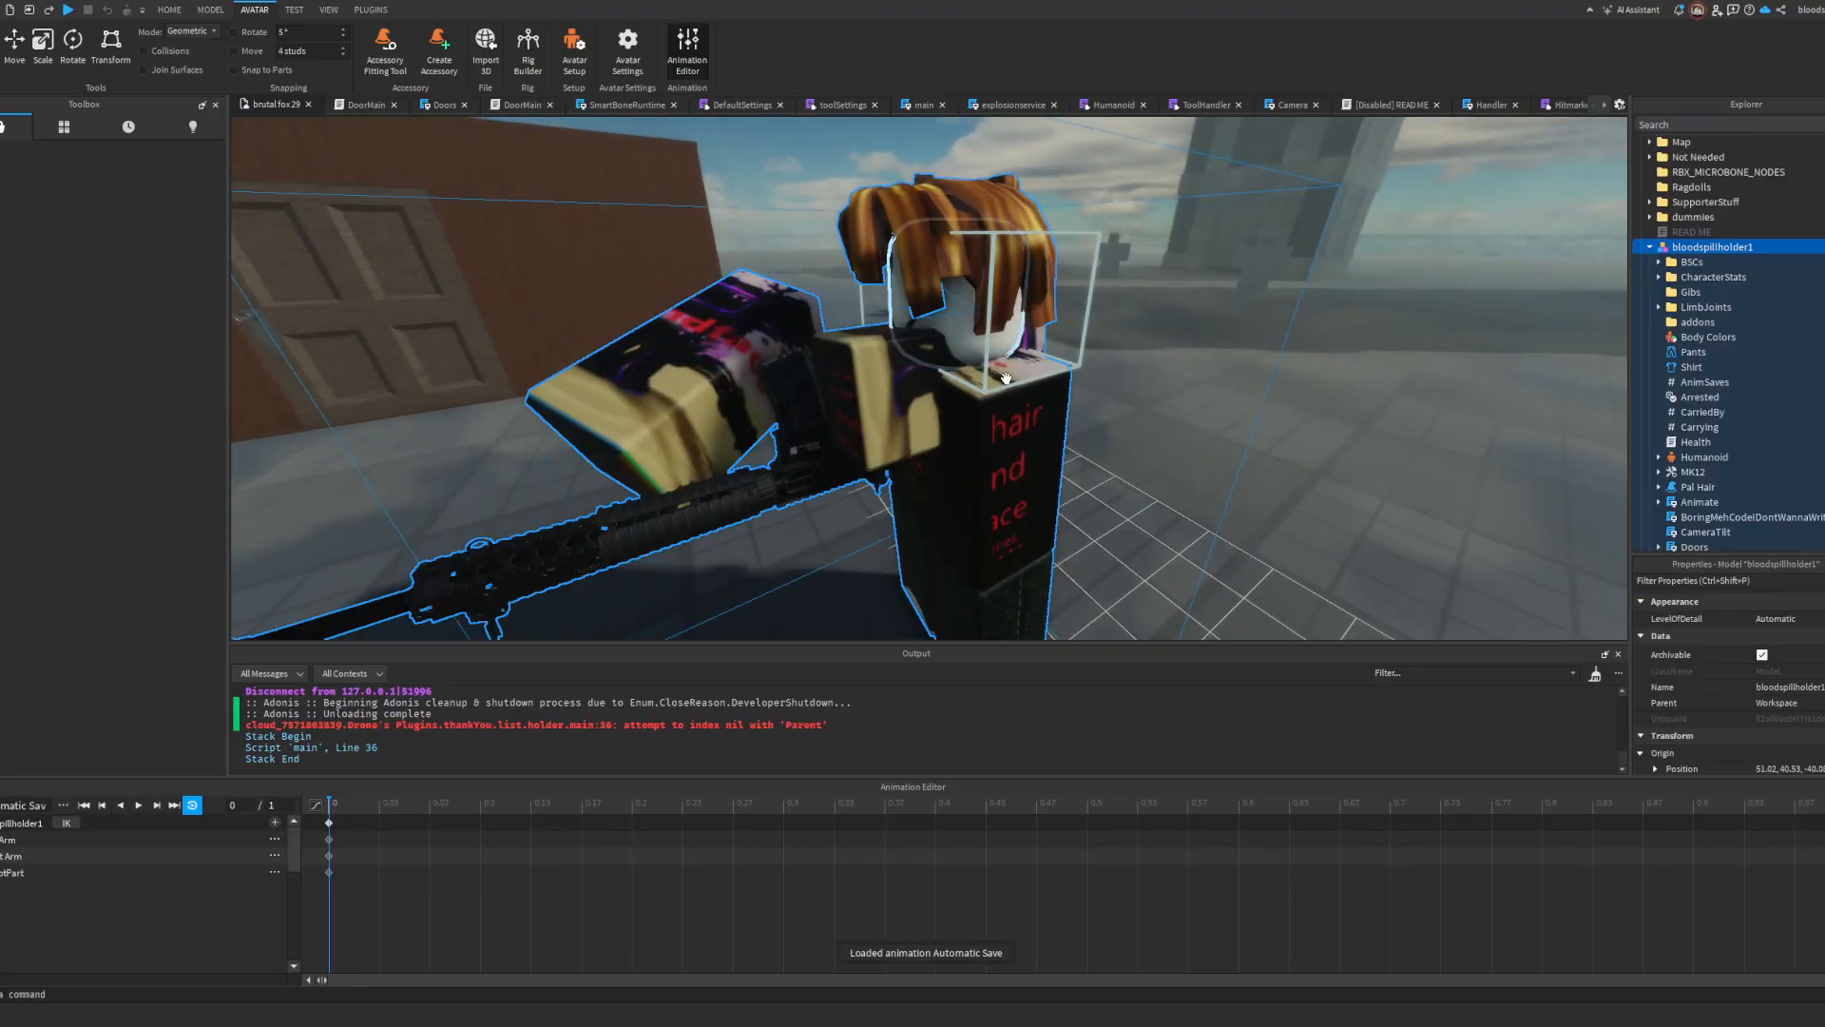
Step: Try rotating the arm holding the rifle, undo that rotation, and refine the arms' pose around the weapon
right_click_drag(1005, 378, 931, 378)
key("w")
key("s")
key("w")
left_click(957, 387)
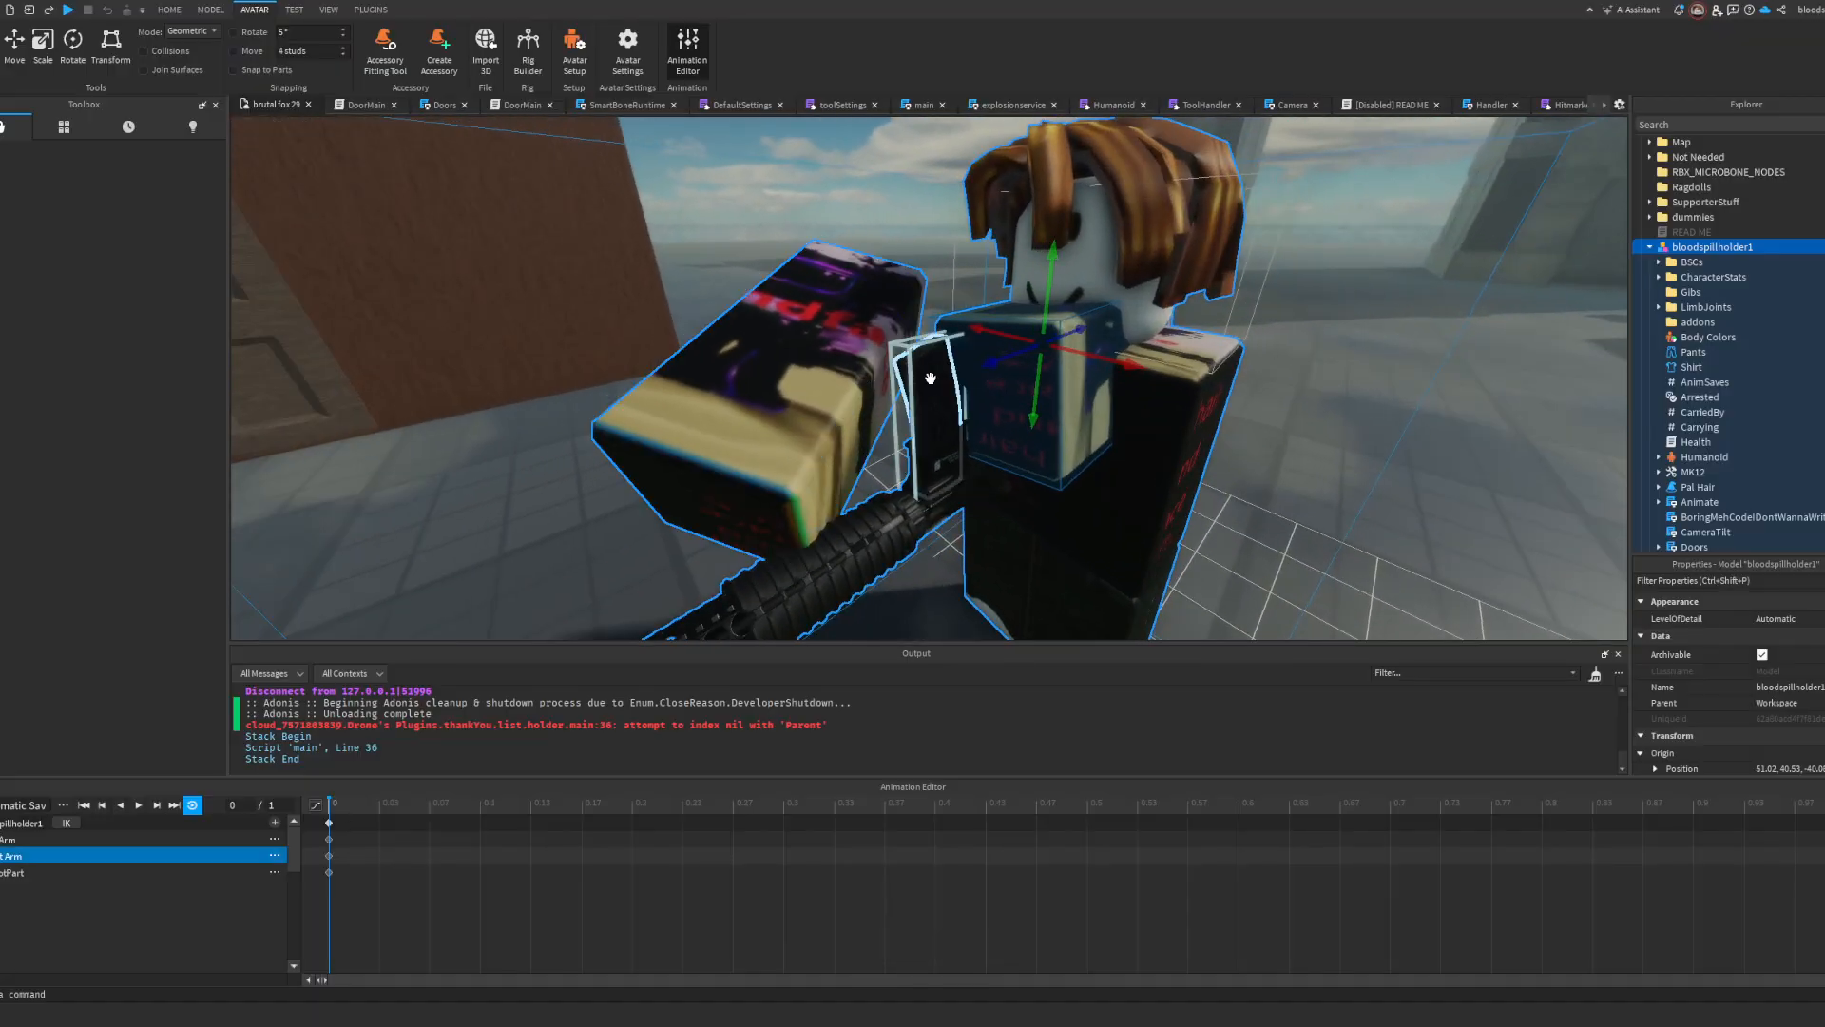
left_click_drag(1061, 292, 991, 354)
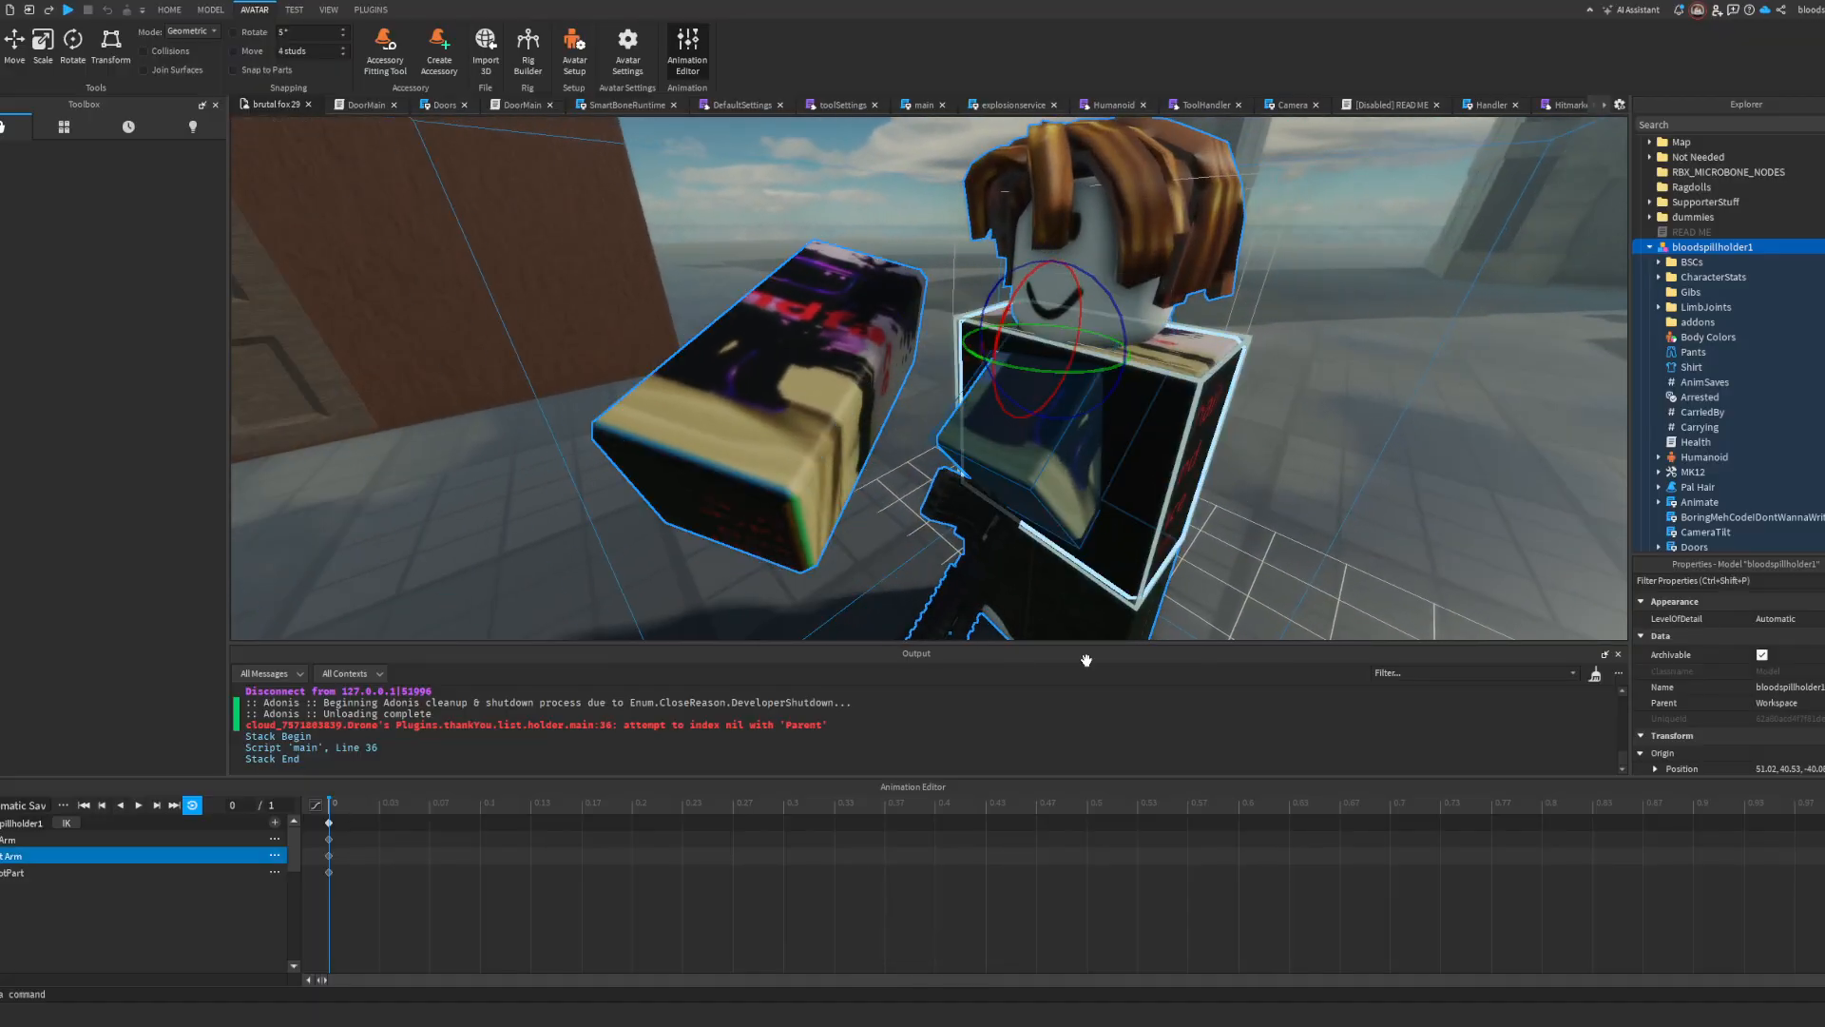
key("ctrl+z")
key("d")
right_click_drag(889, 528, 888, 525)
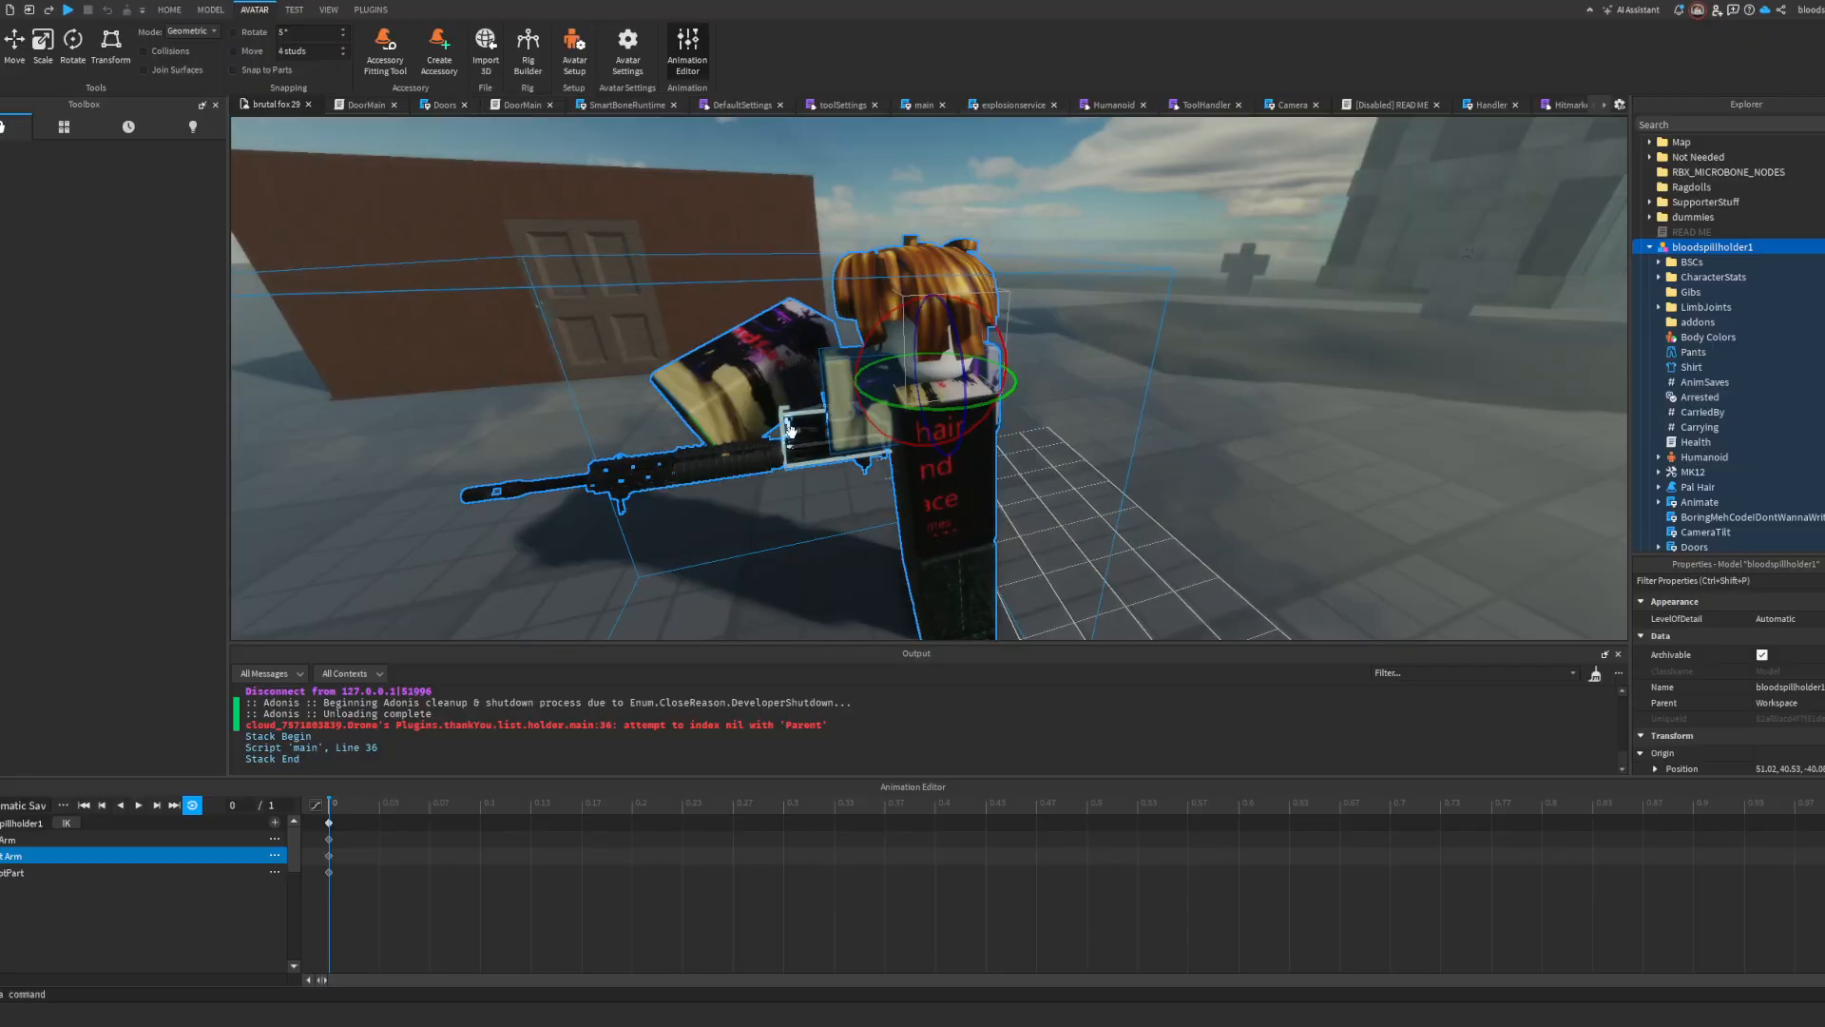
left_click_drag(802, 319, 691, 327)
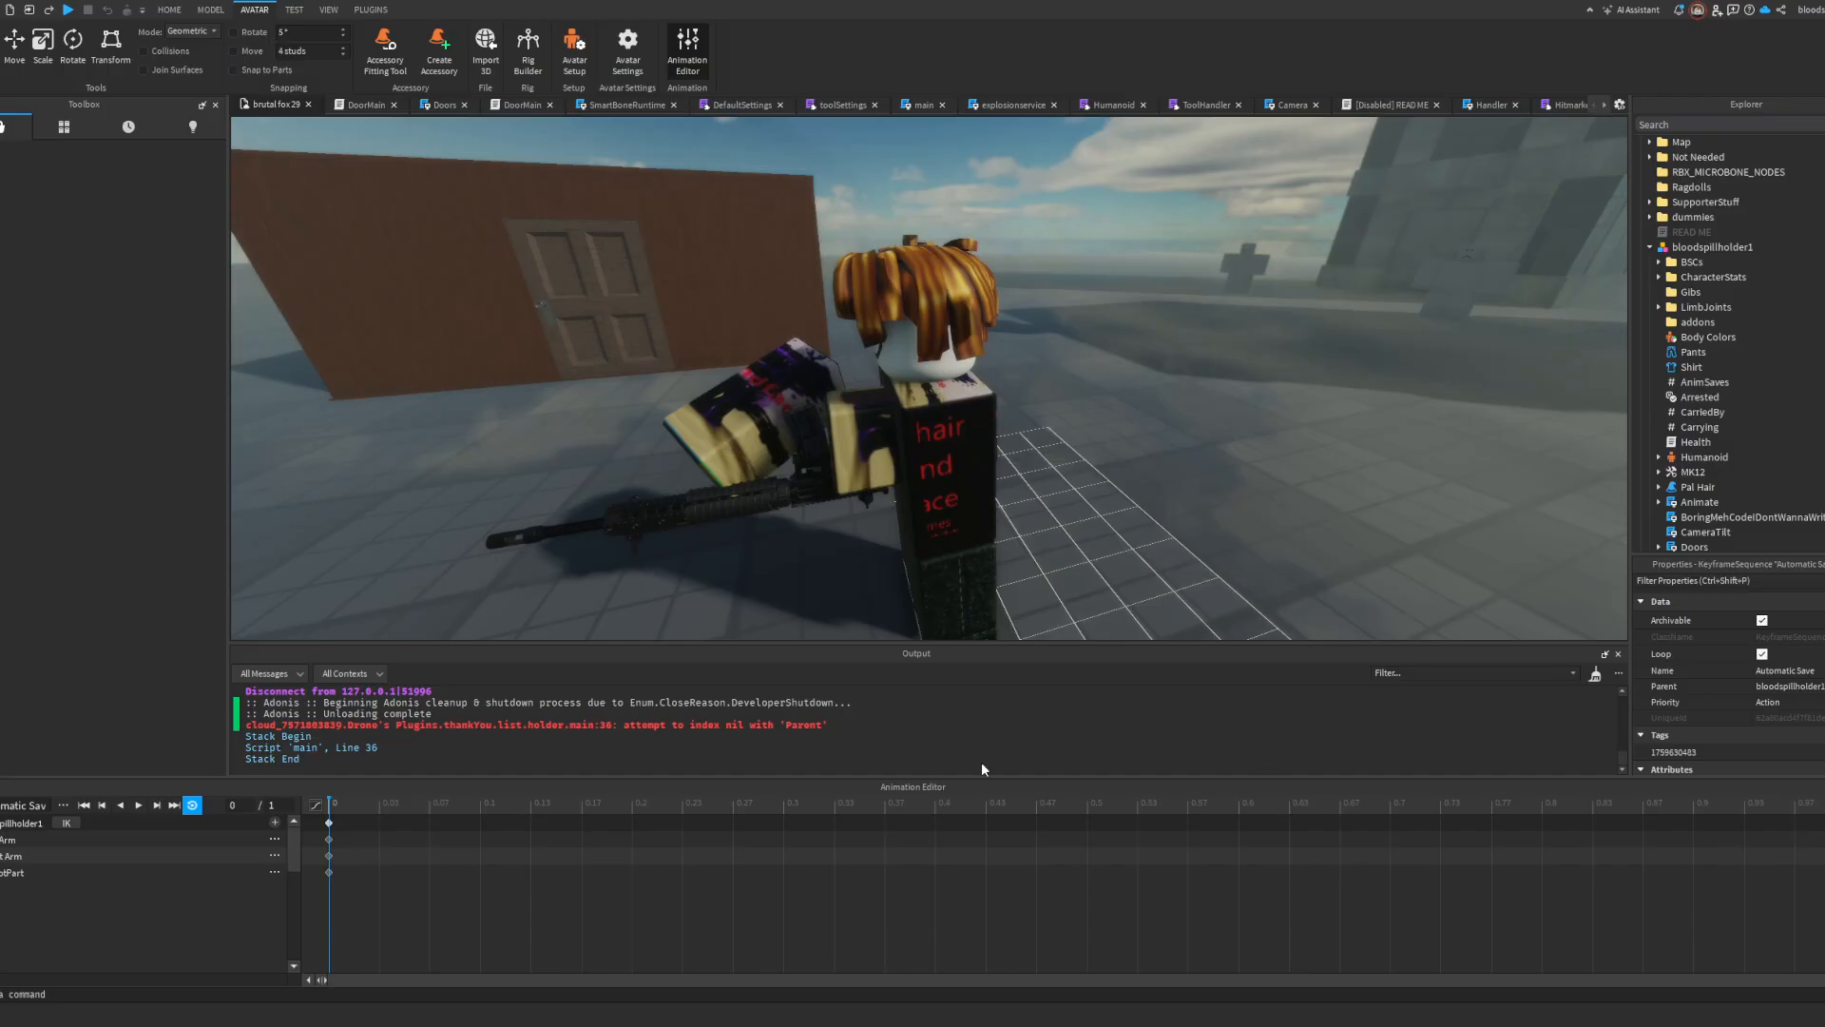
Step: Open the MK12's toolSettings script at its animation table, and start a play test with the MK12 equipped
scroll(1742, 373, "down", 15)
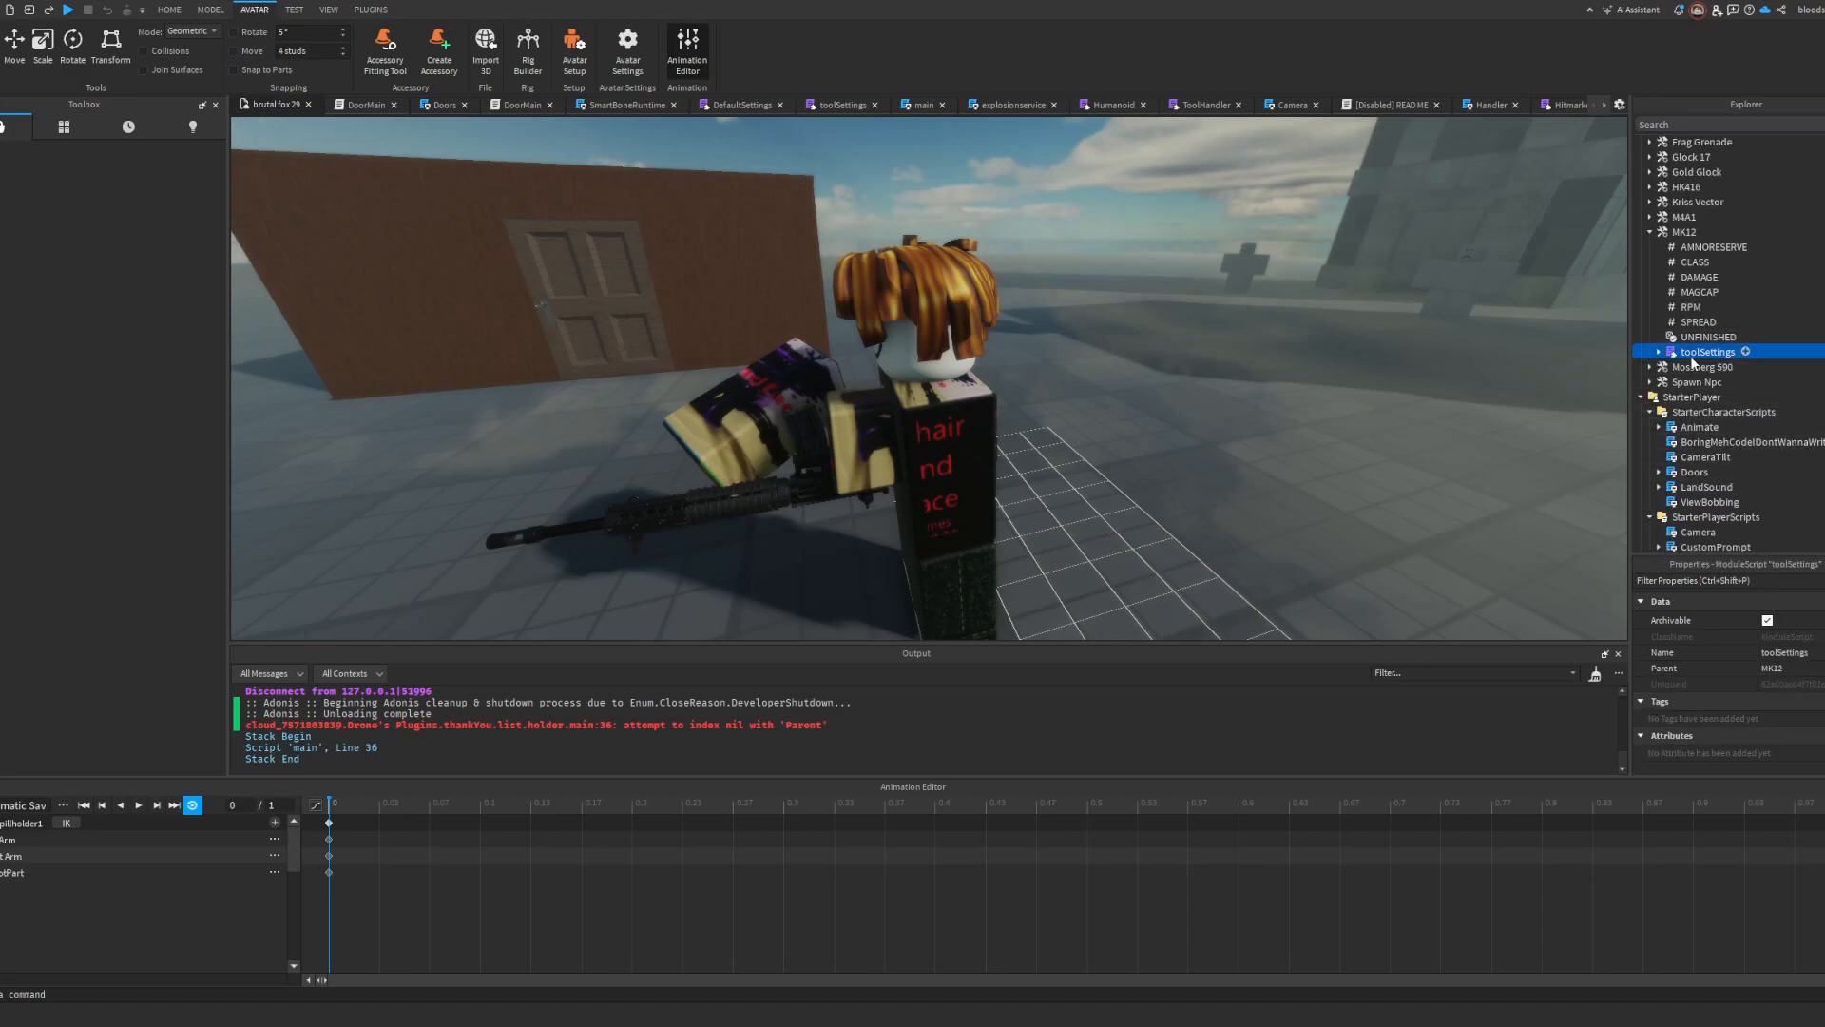
double_click(1673, 352)
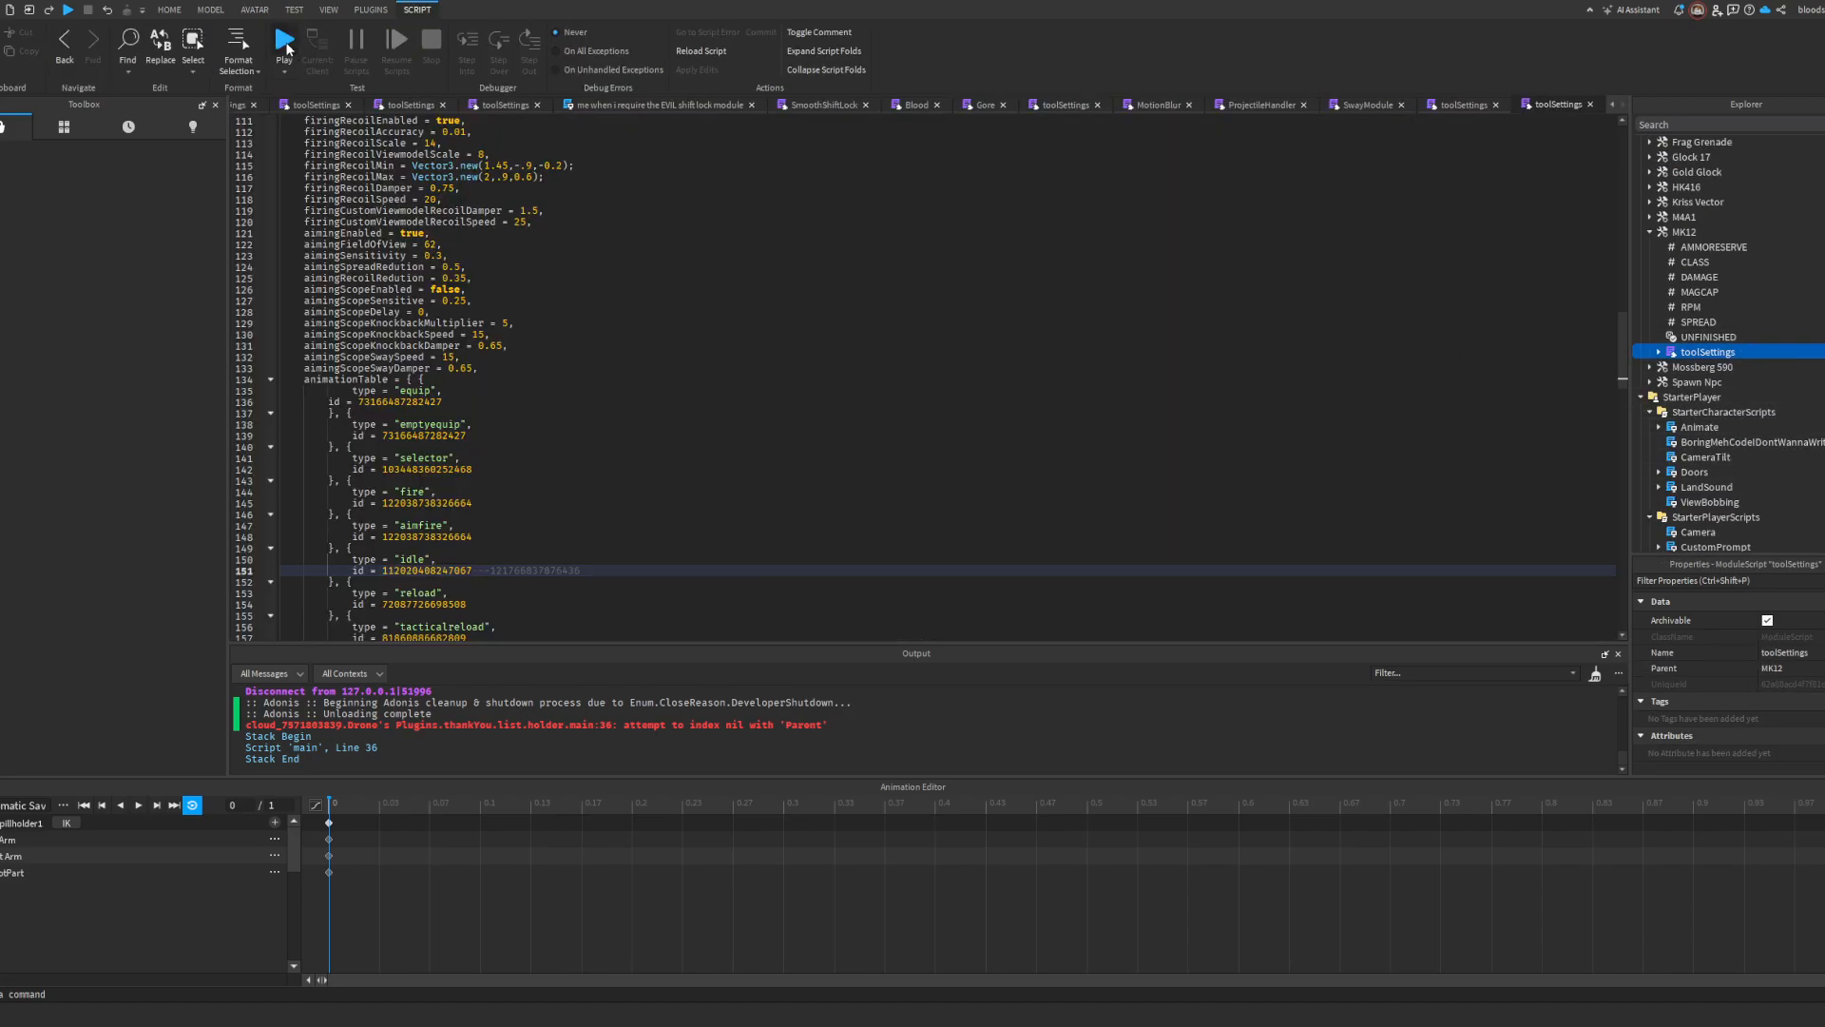
left_click(284, 43)
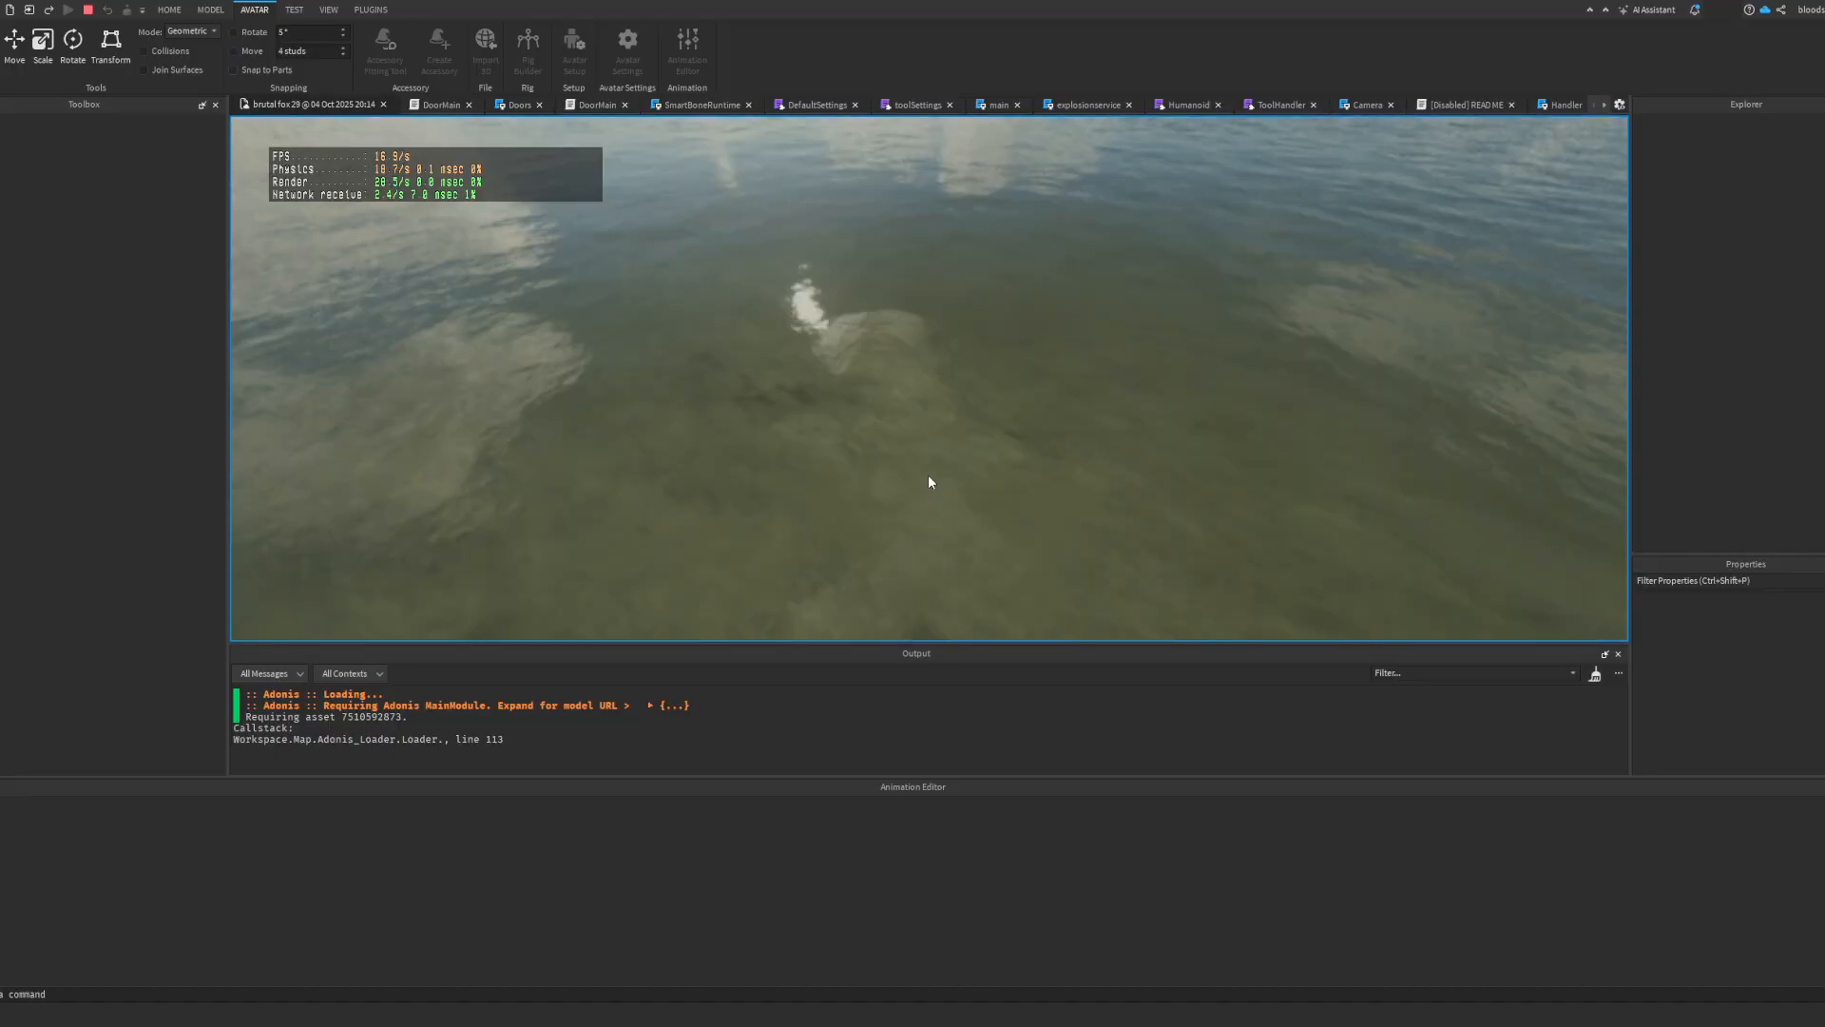
key("grave")
left_click(940, 411)
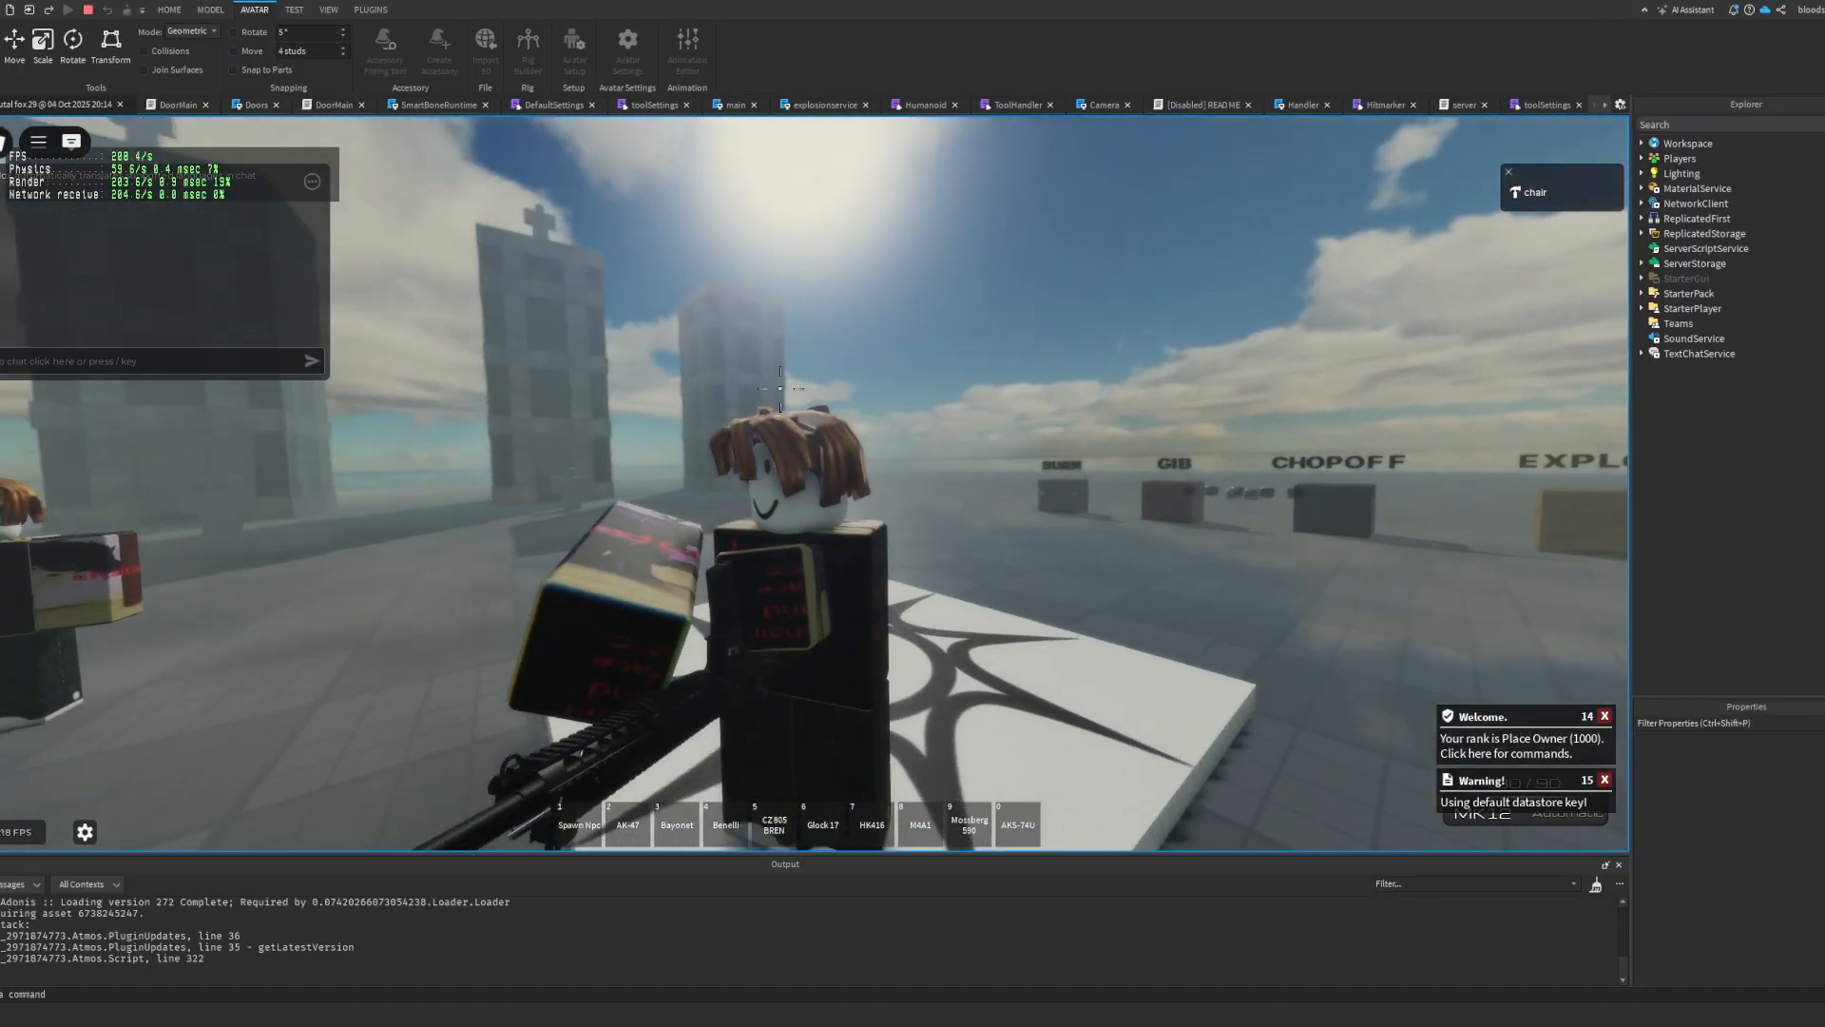
Step: Look through the MK12's sights in first person to check the new idle pose's alignment
scroll(798, 483, "up", 5)
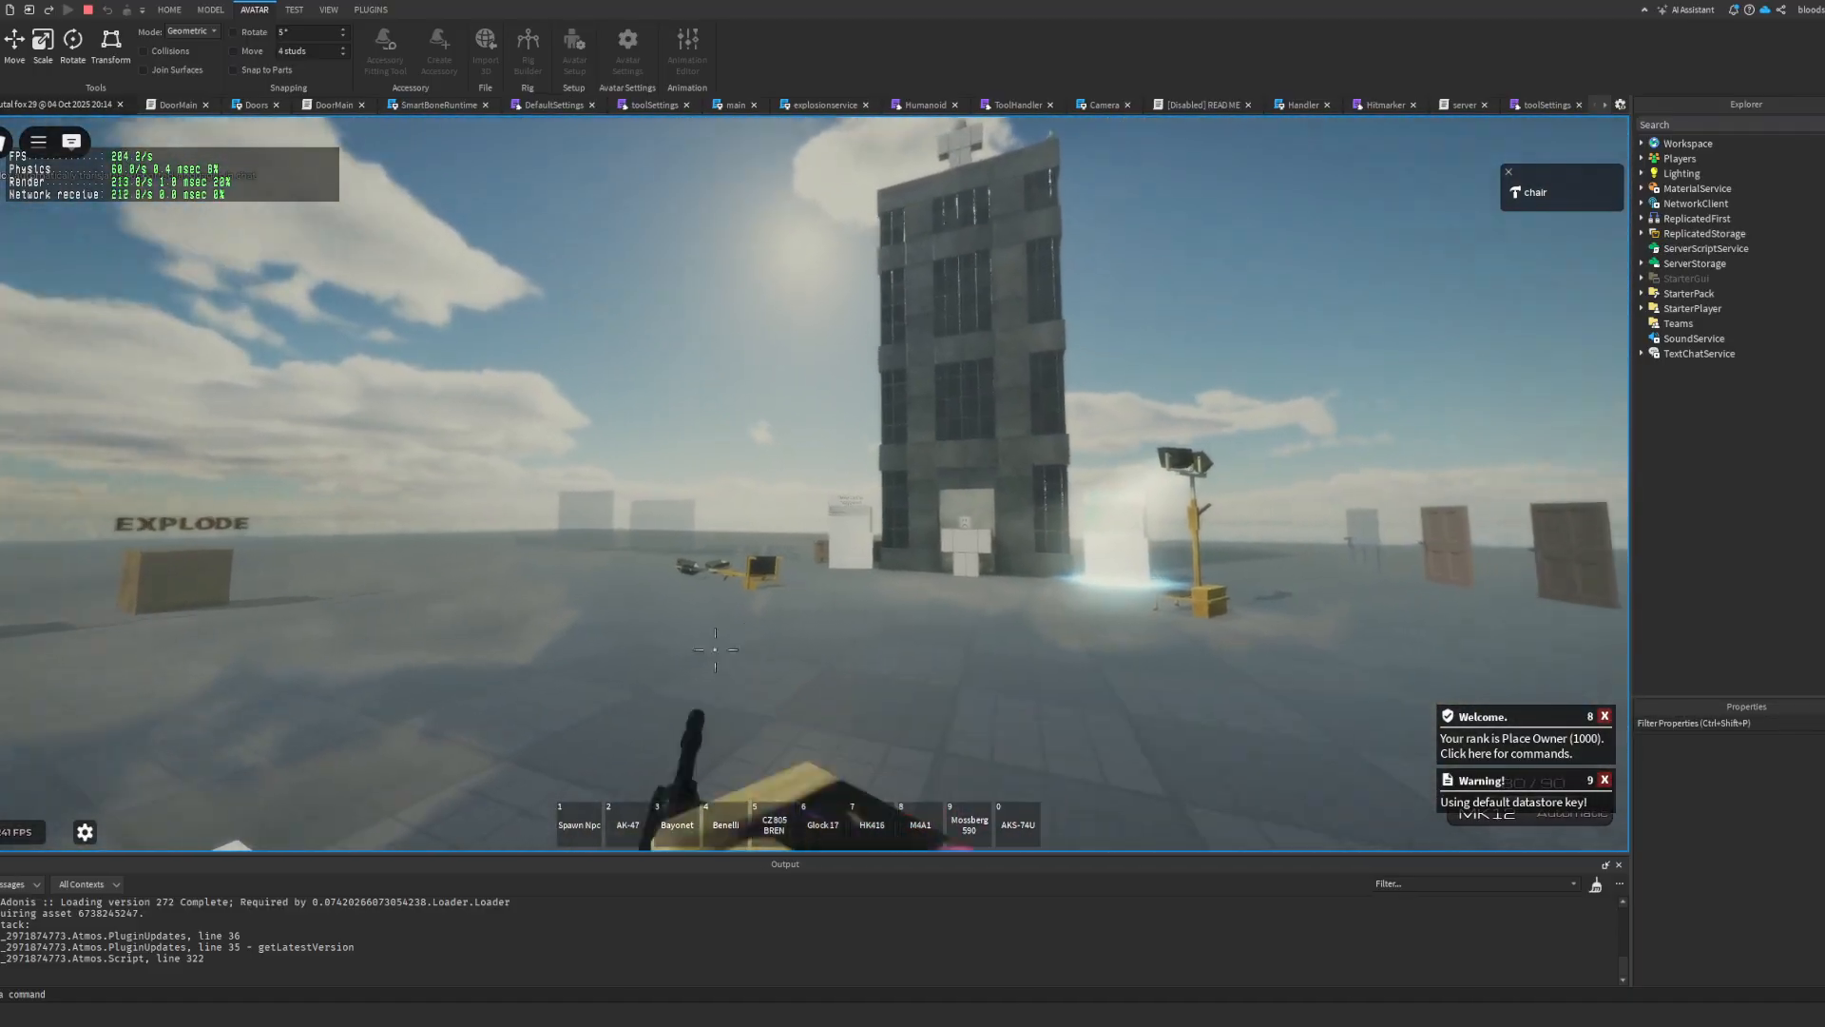
right_click(716, 650)
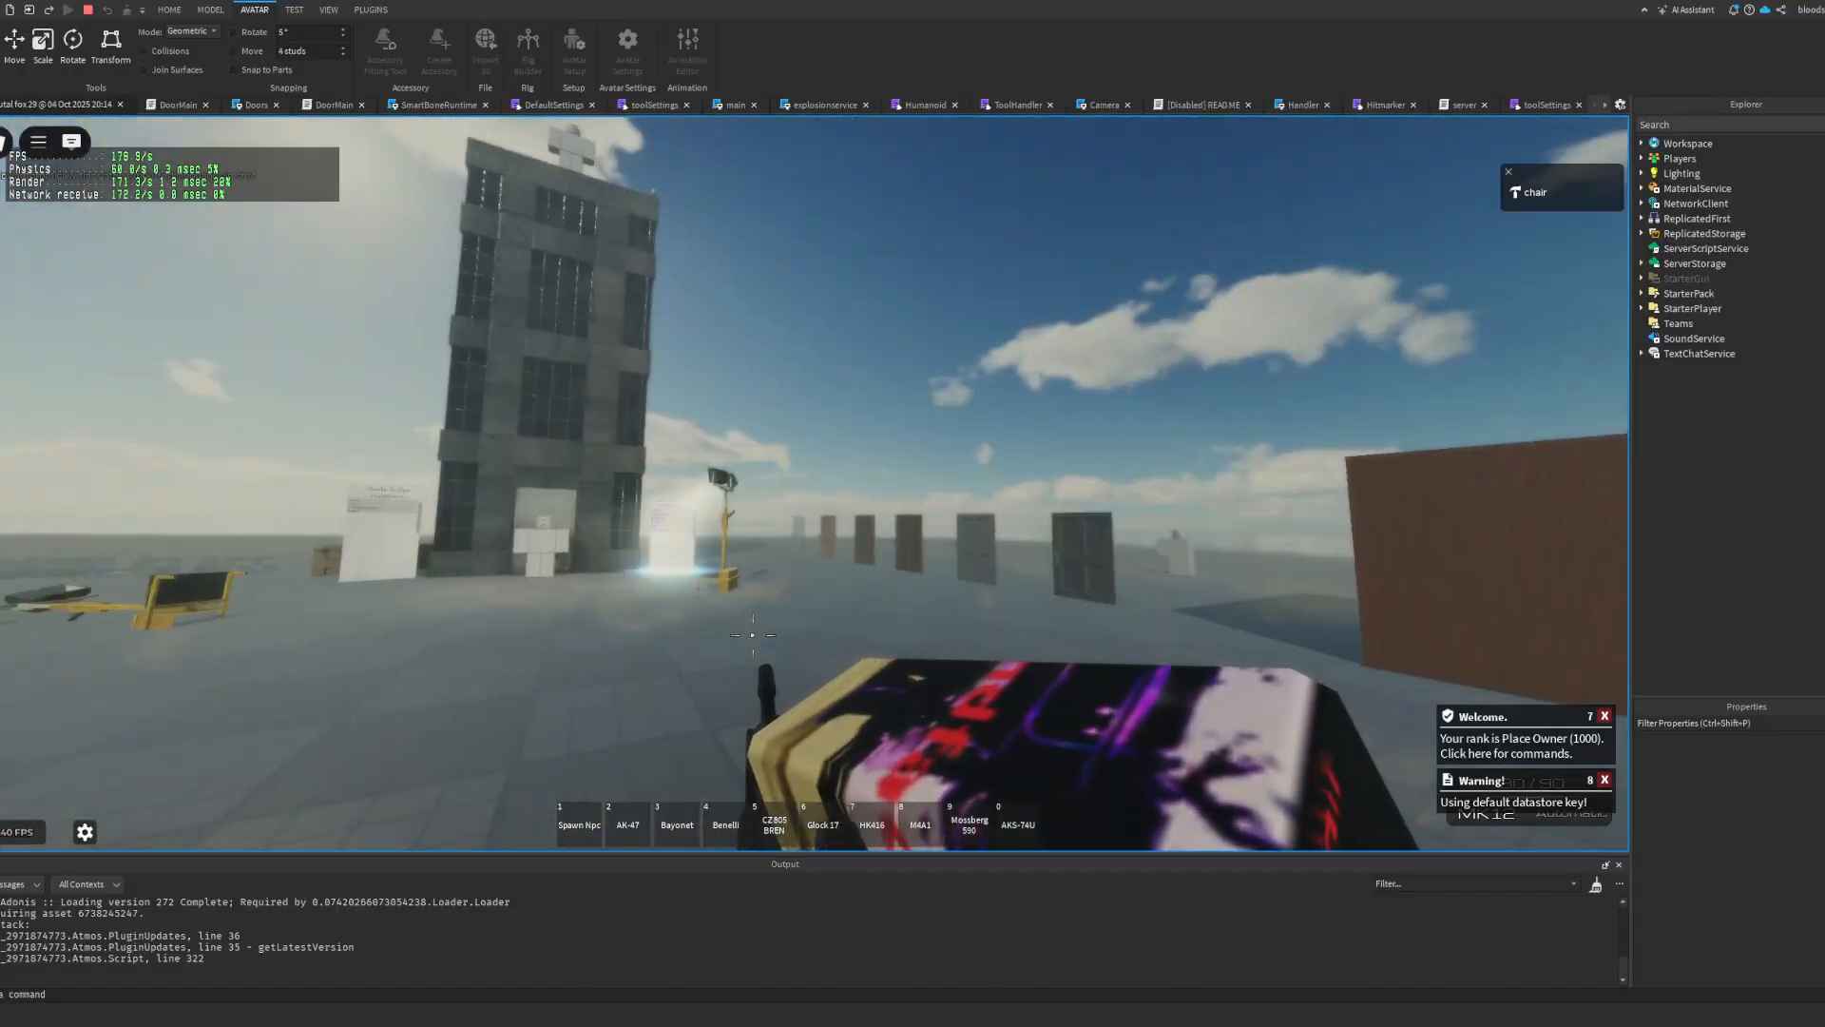
right_click(750, 491)
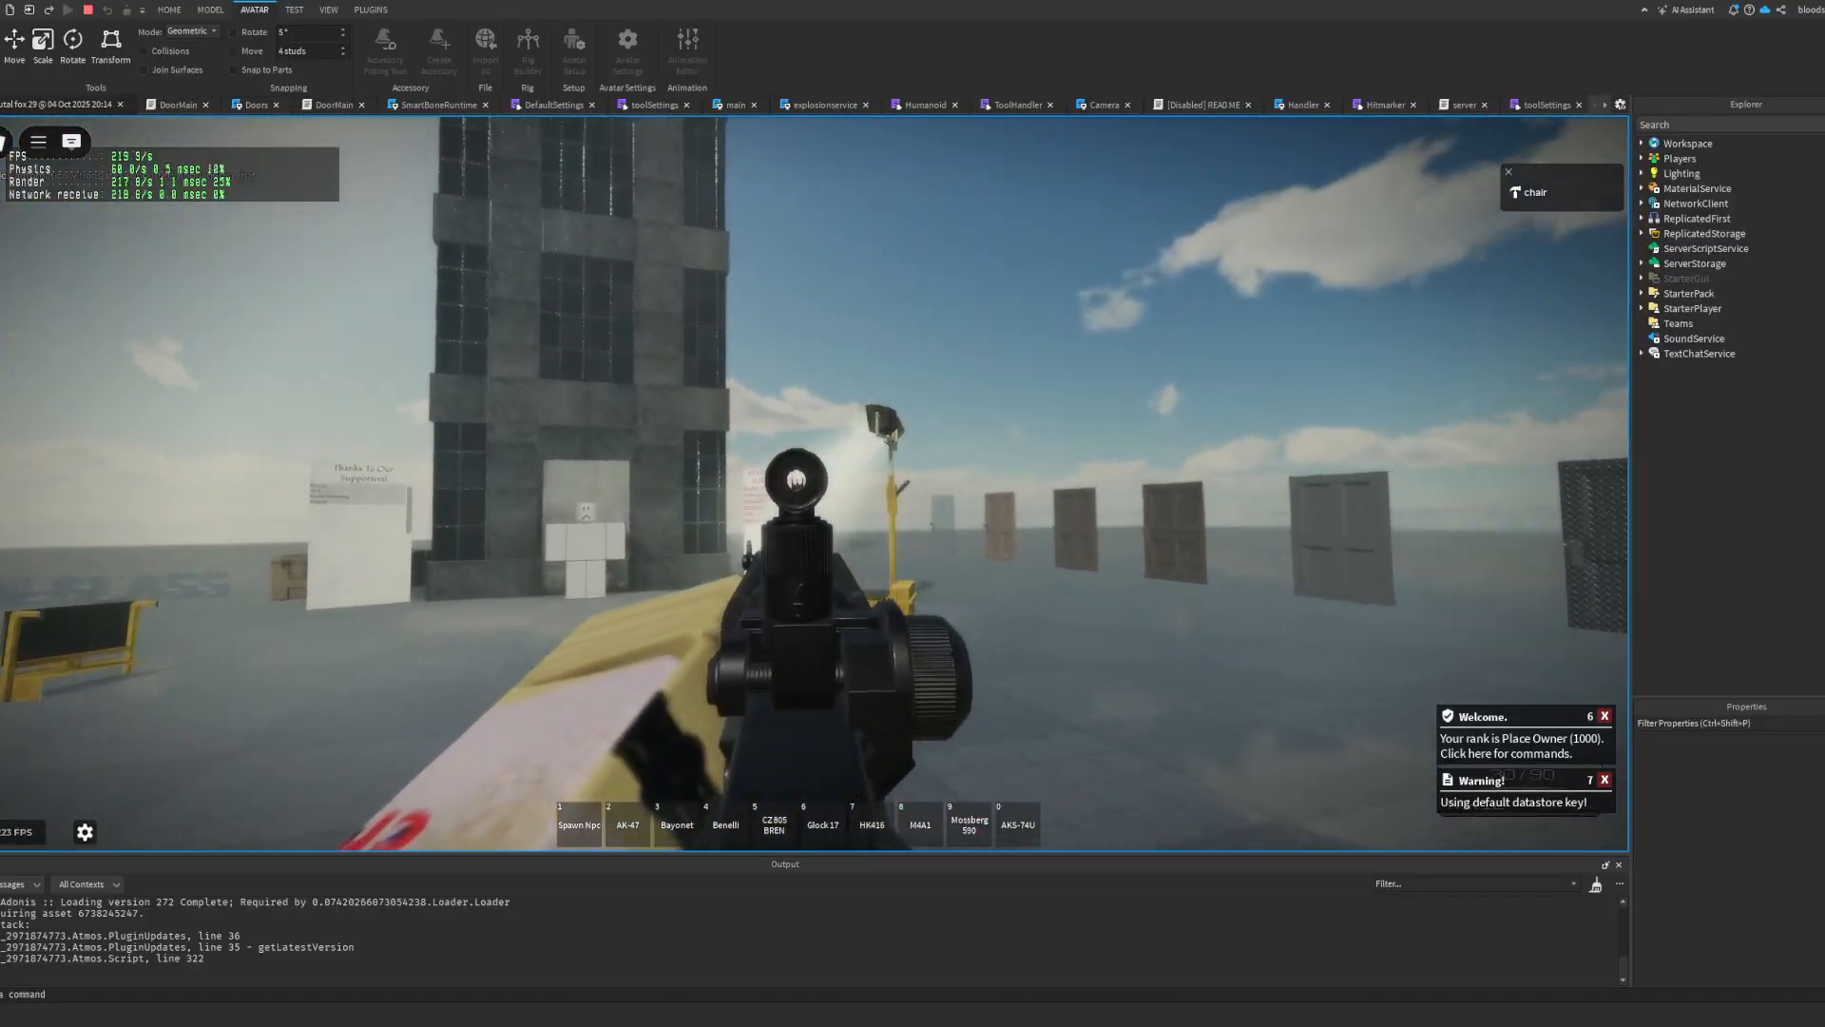
Step: Advance on the dummy in front of the tower, fire the MK12 at it and reload
key("w")
left_click(793, 475)
left_click(793, 458)
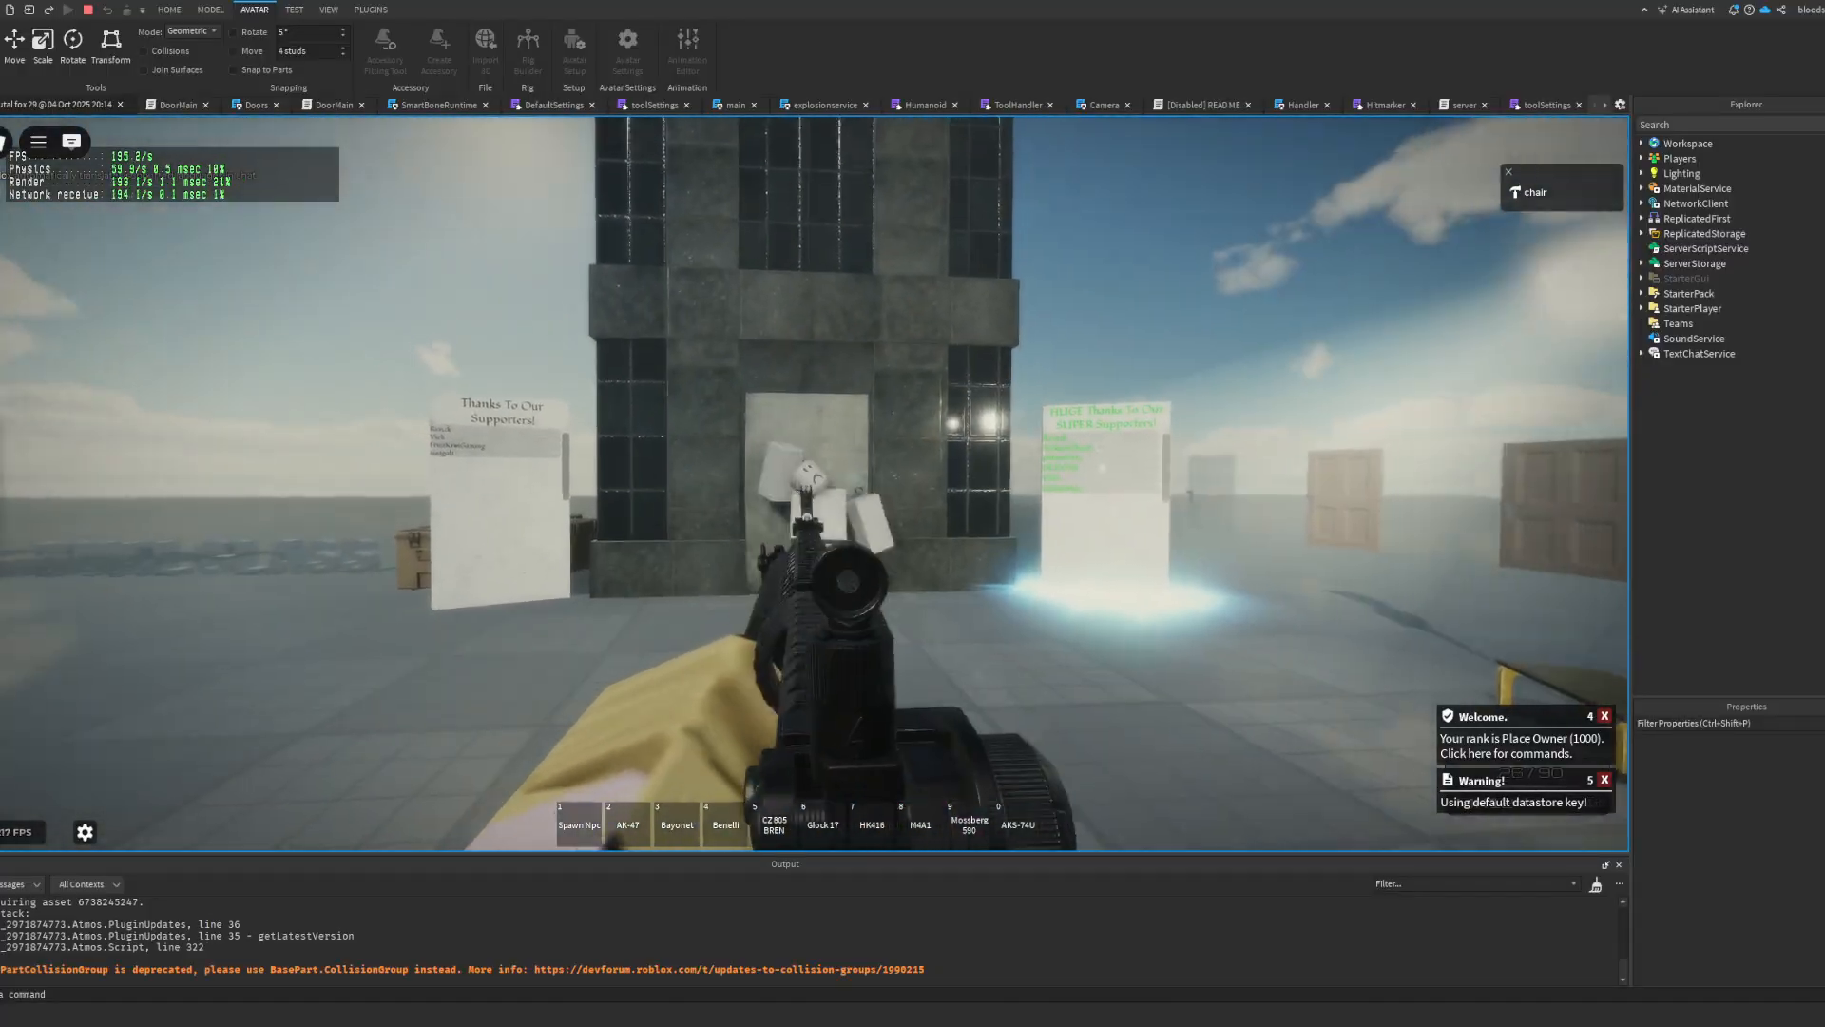
key("r")
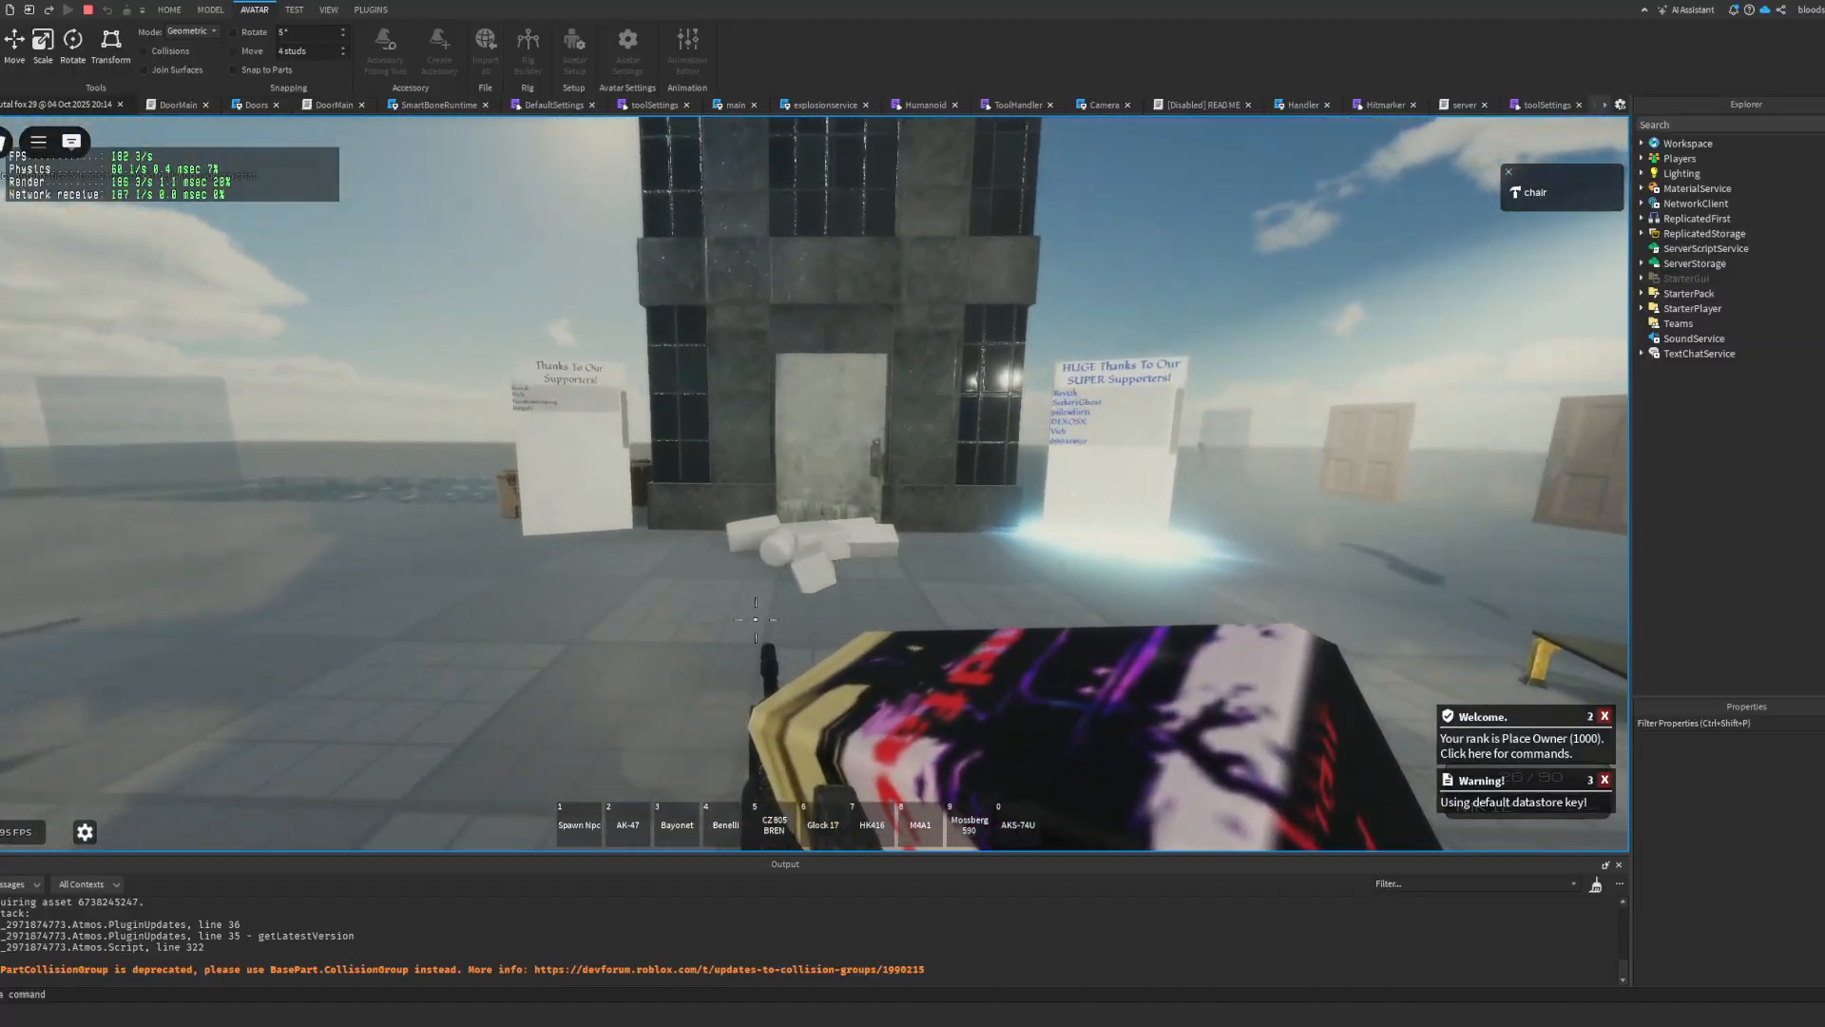
left_click(835, 471)
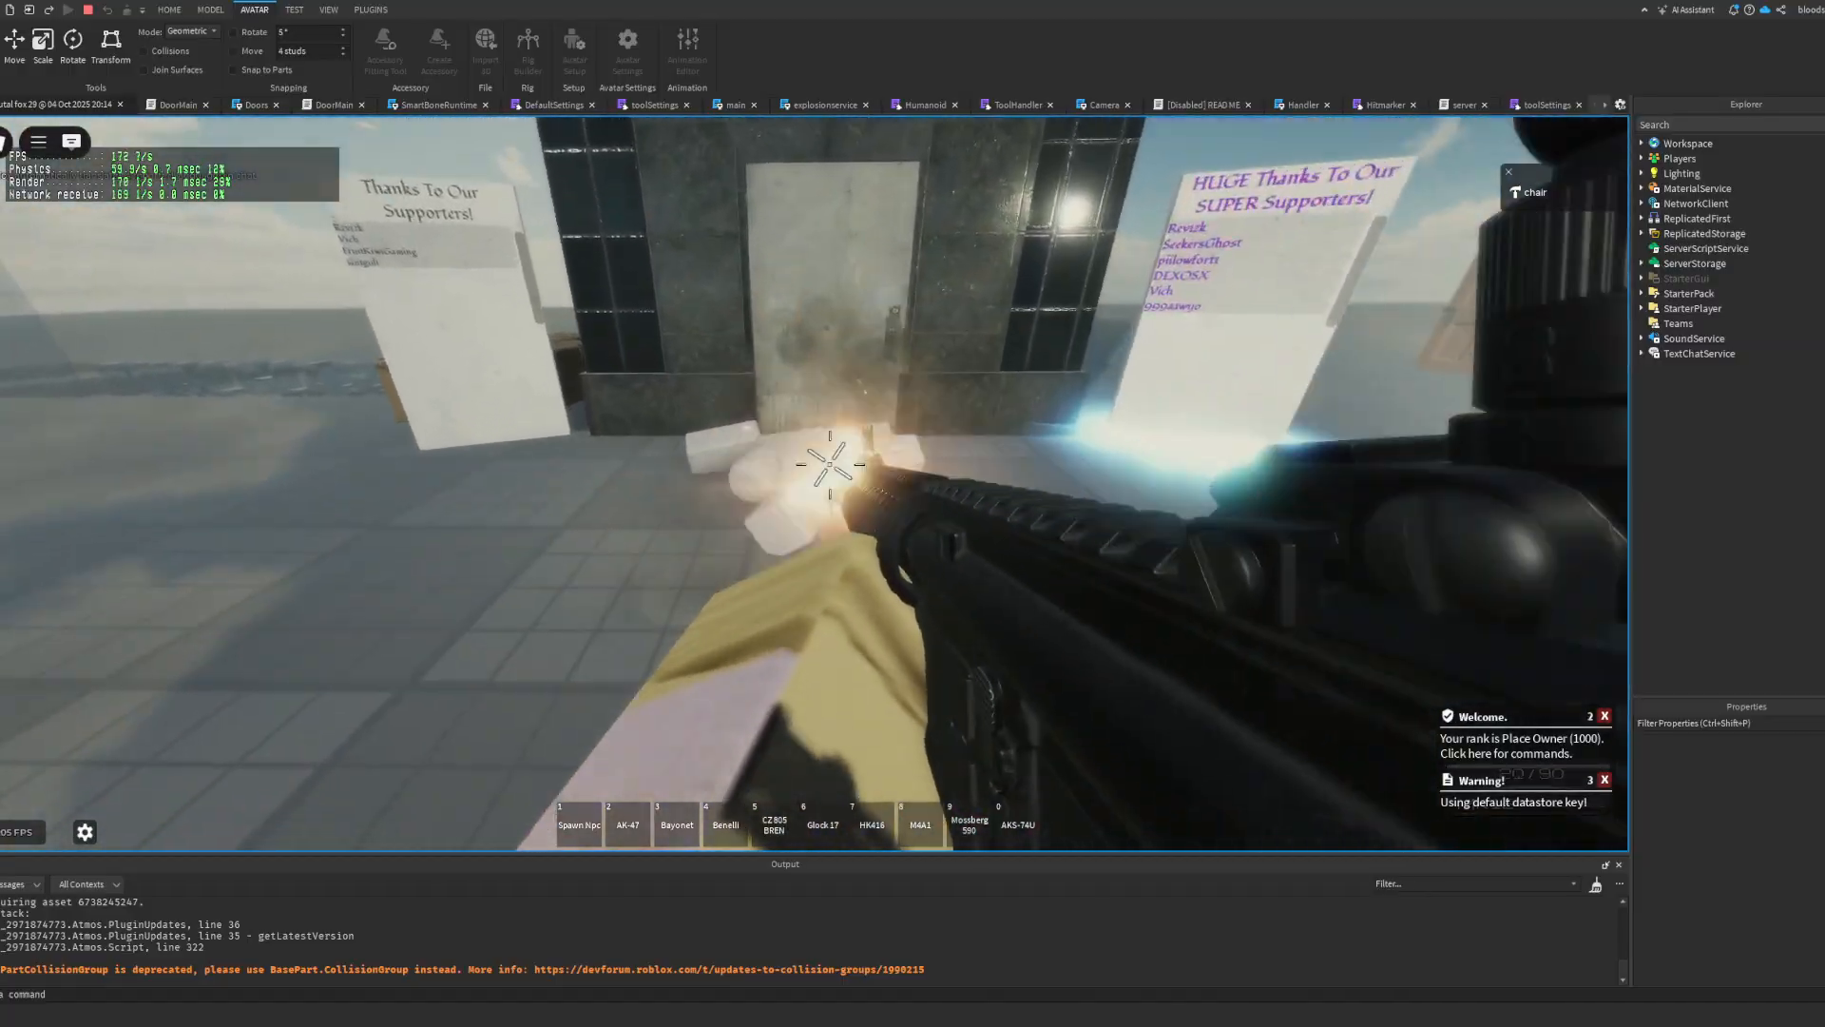
scroll(694, 475, "down", 5)
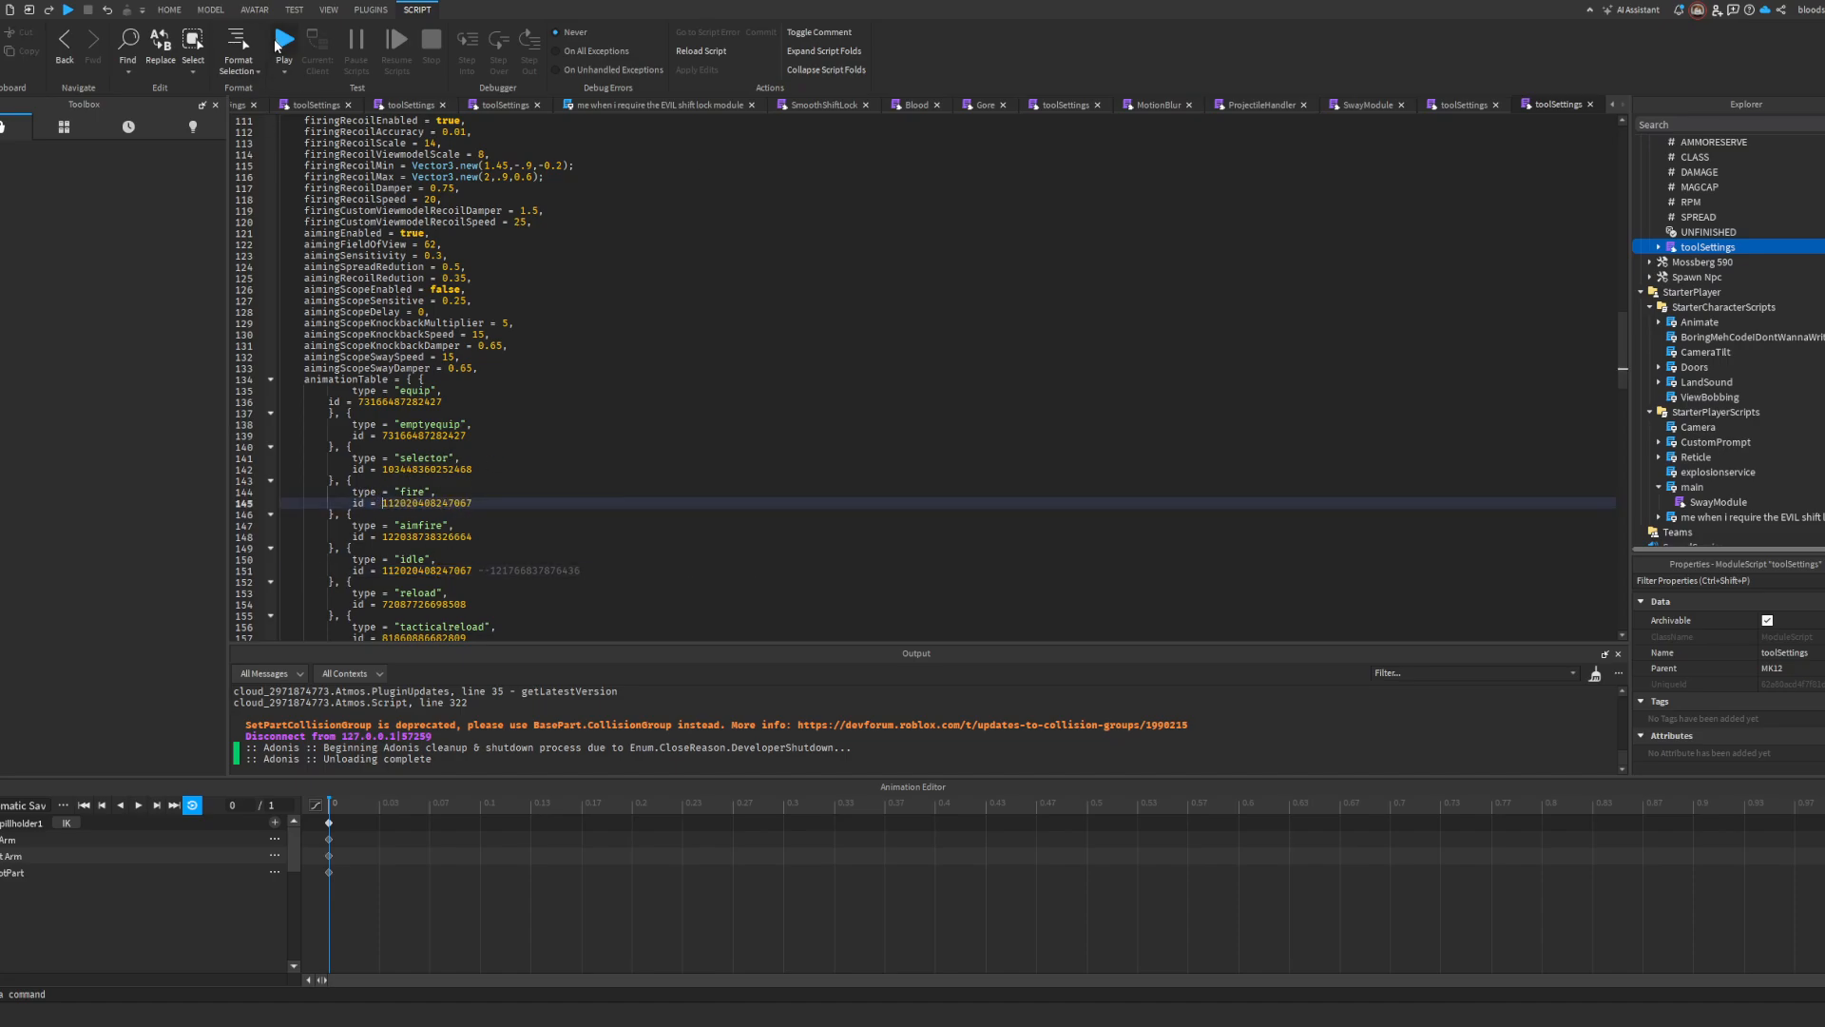
left_click(282, 43)
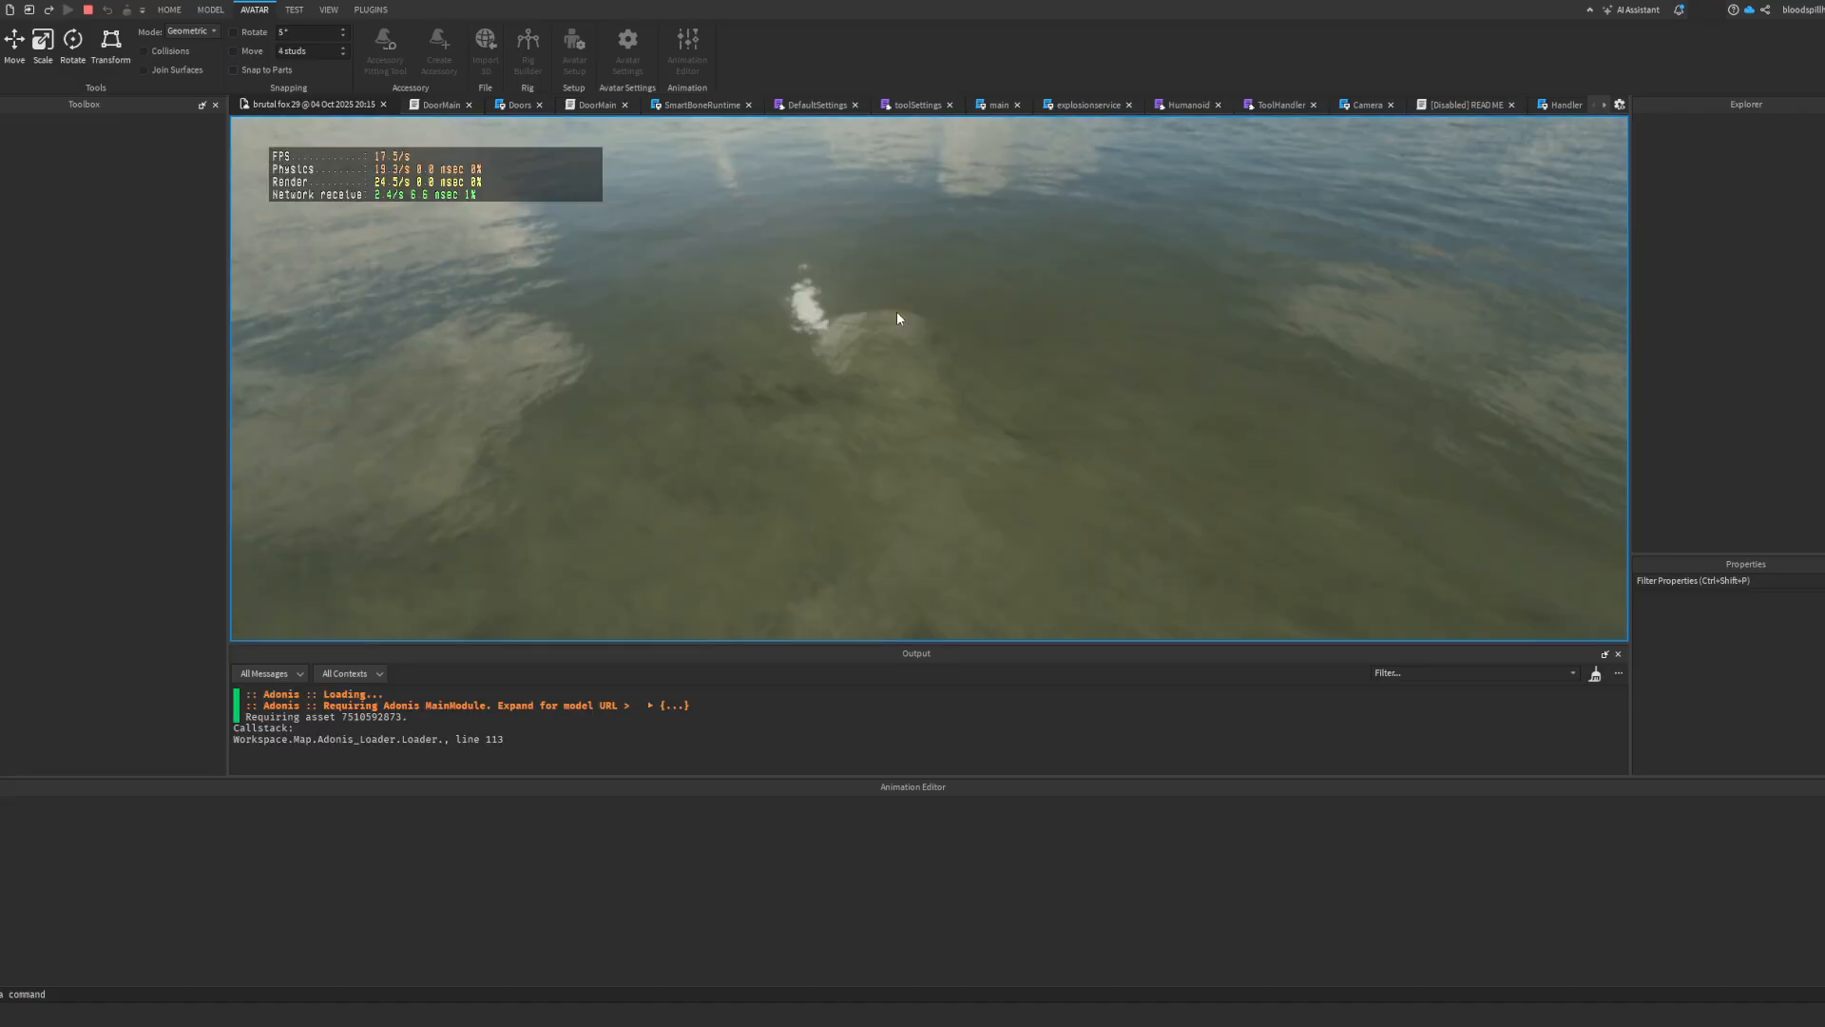
key("grave")
key("2")
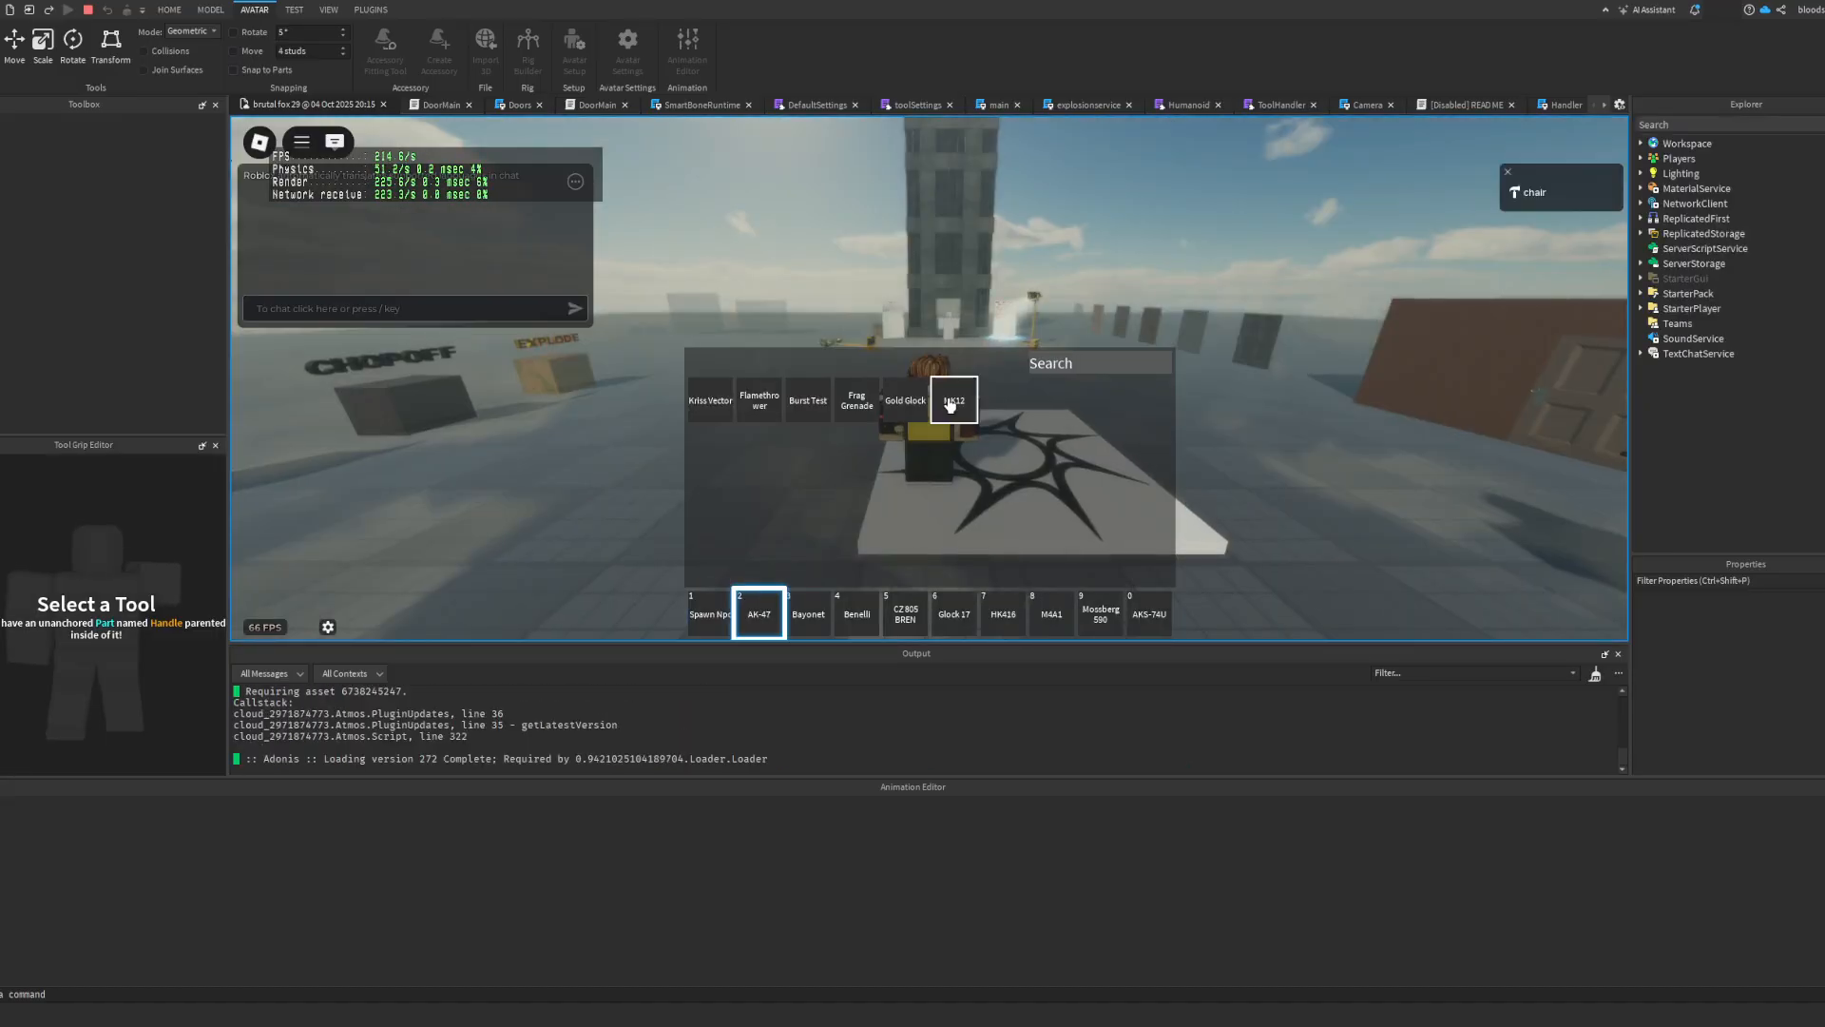
left_click(949, 404)
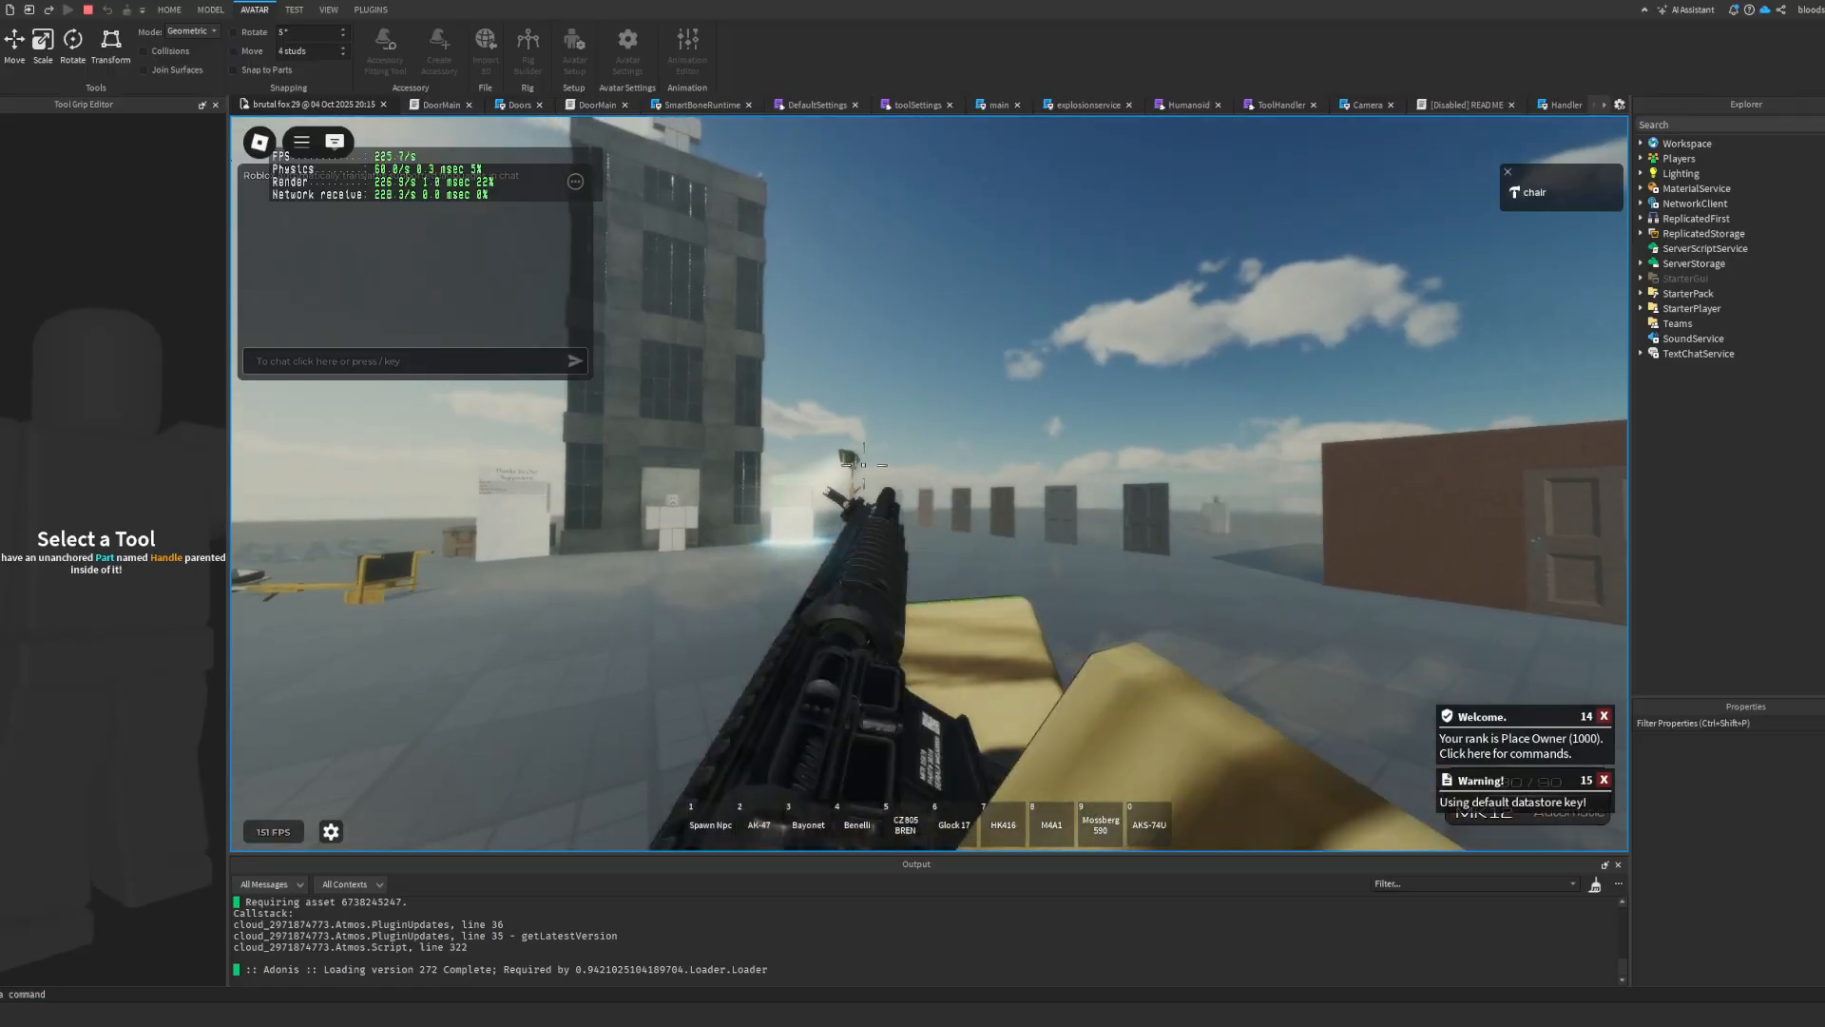
Step: Fire the MK12 from the hip and while aiming down its sights to check the fire animation
left_click(888, 601)
left_click(915, 607)
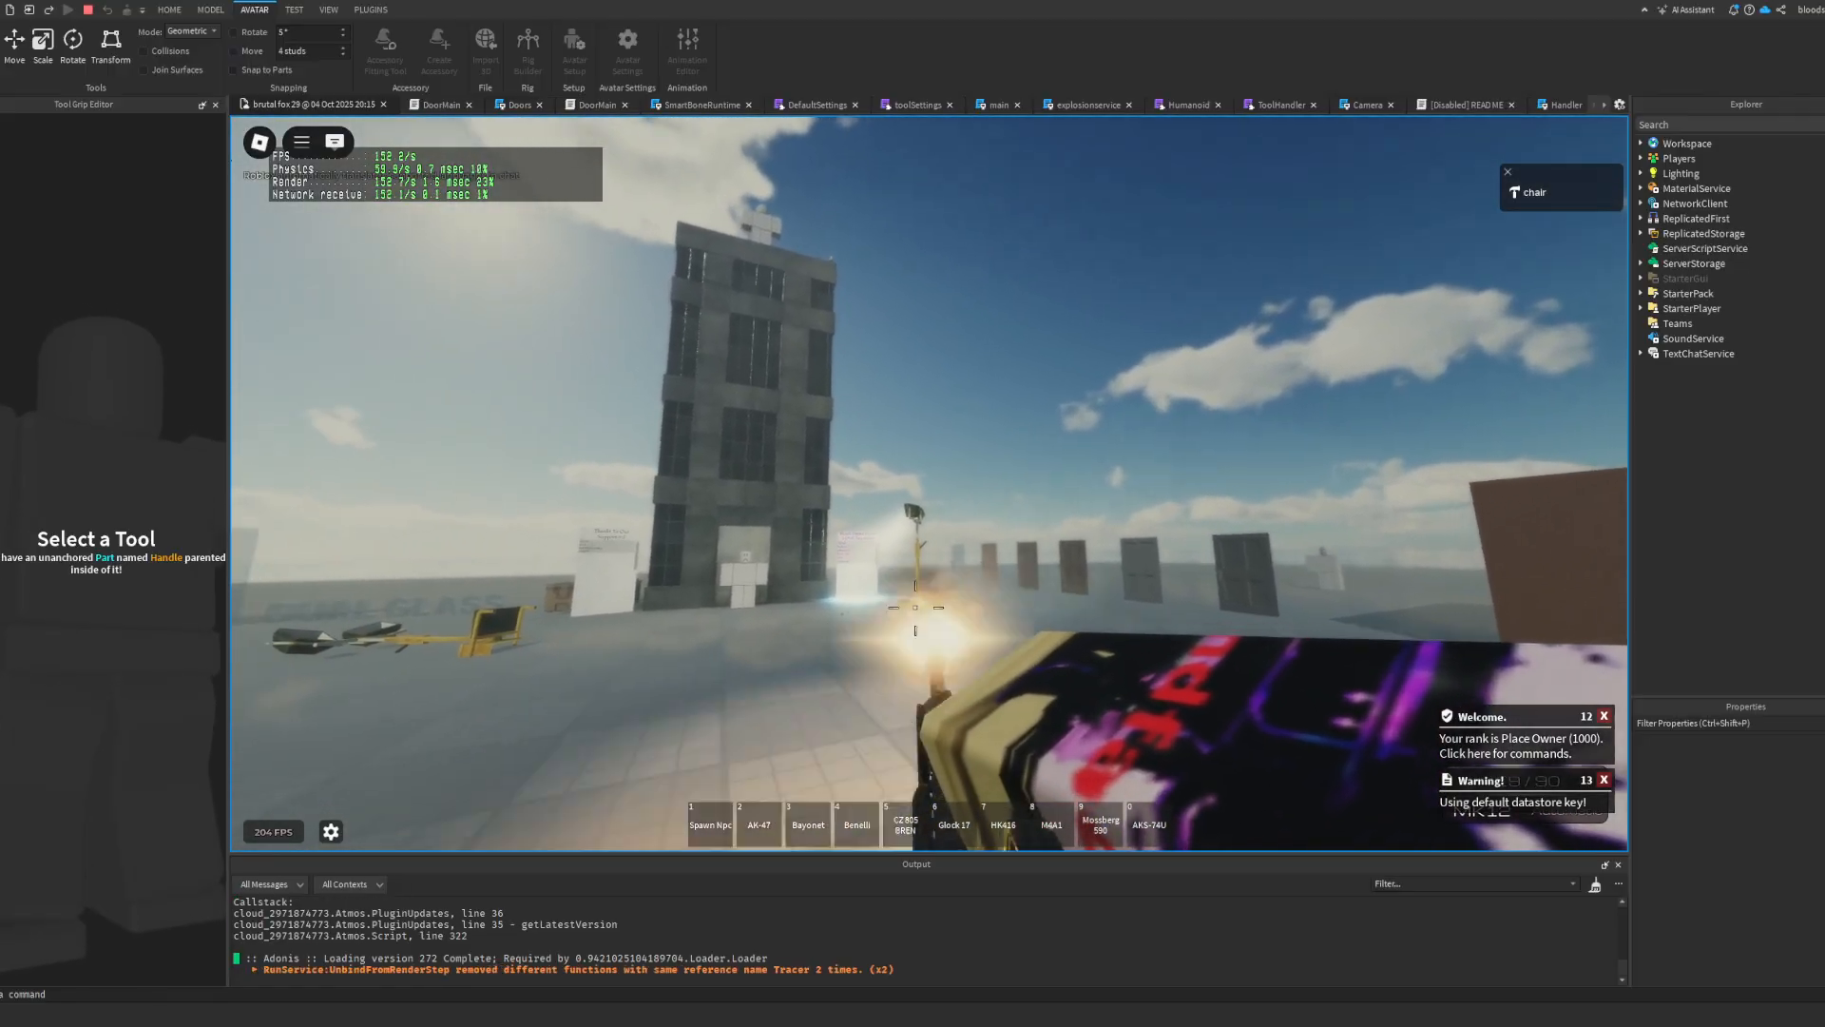
key("w")
left_click(915, 606)
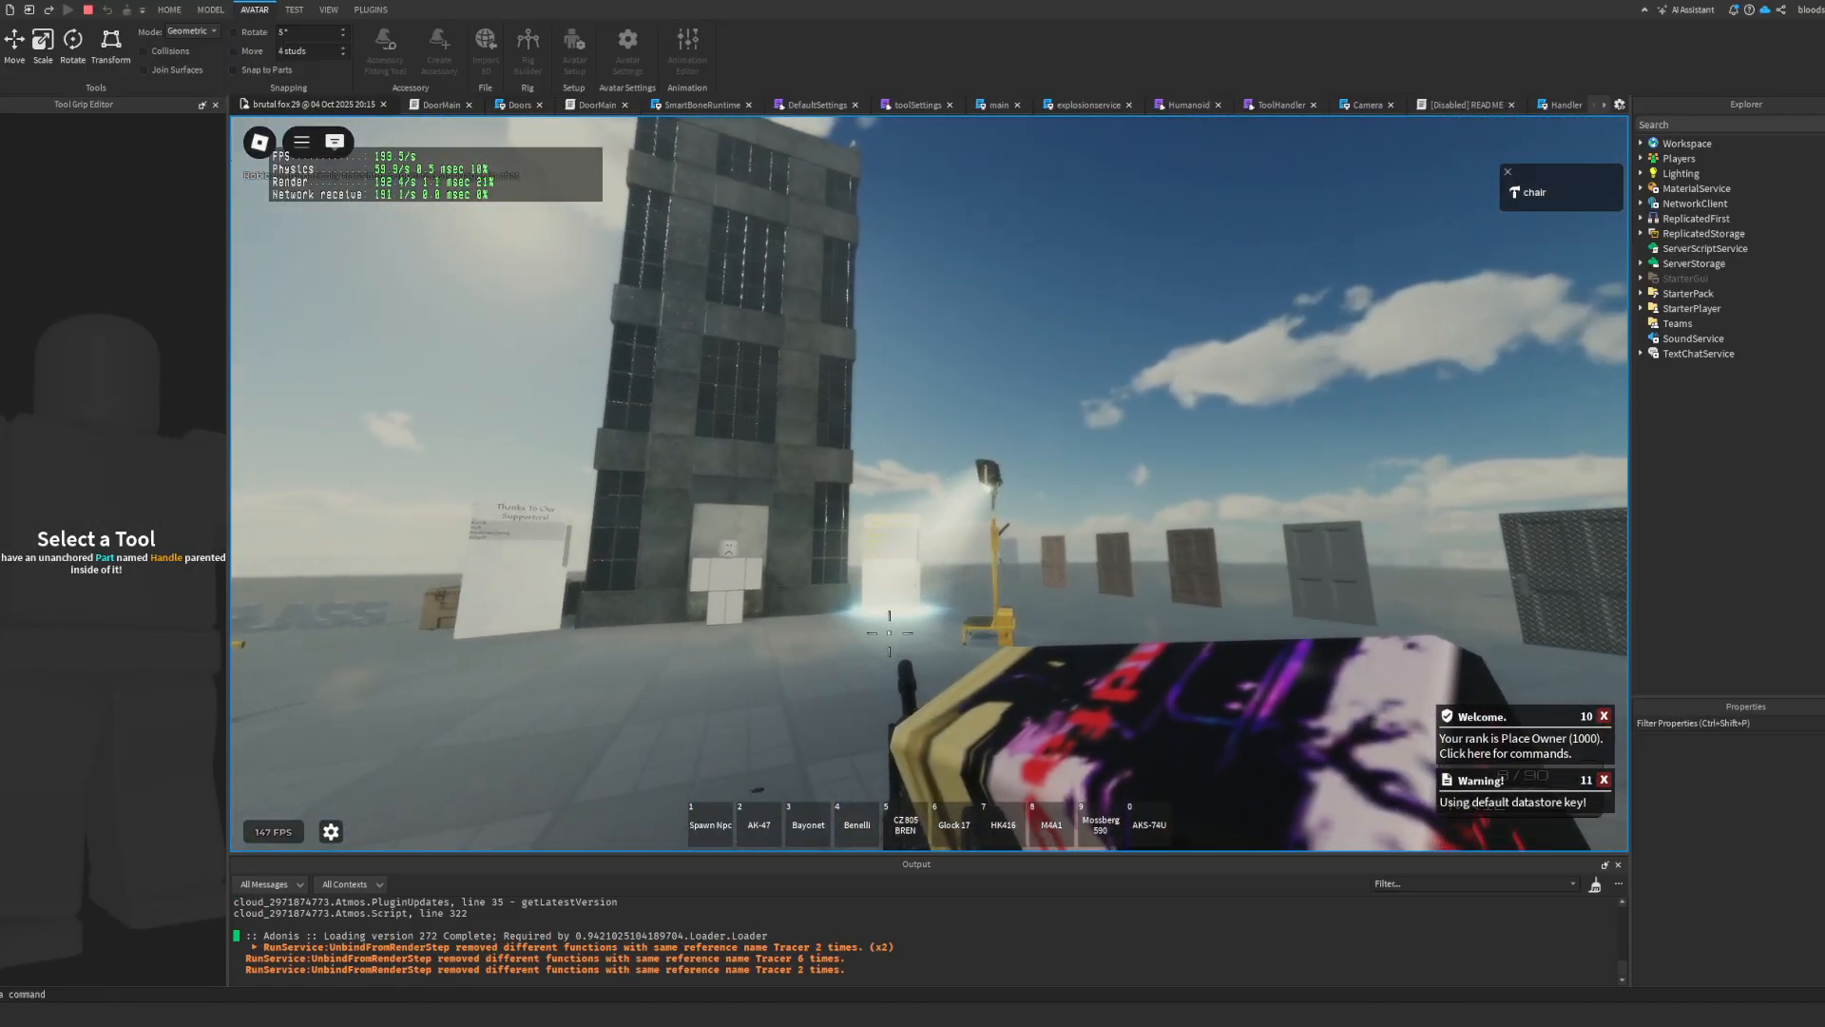
right_click(889, 633)
left_click(925, 492)
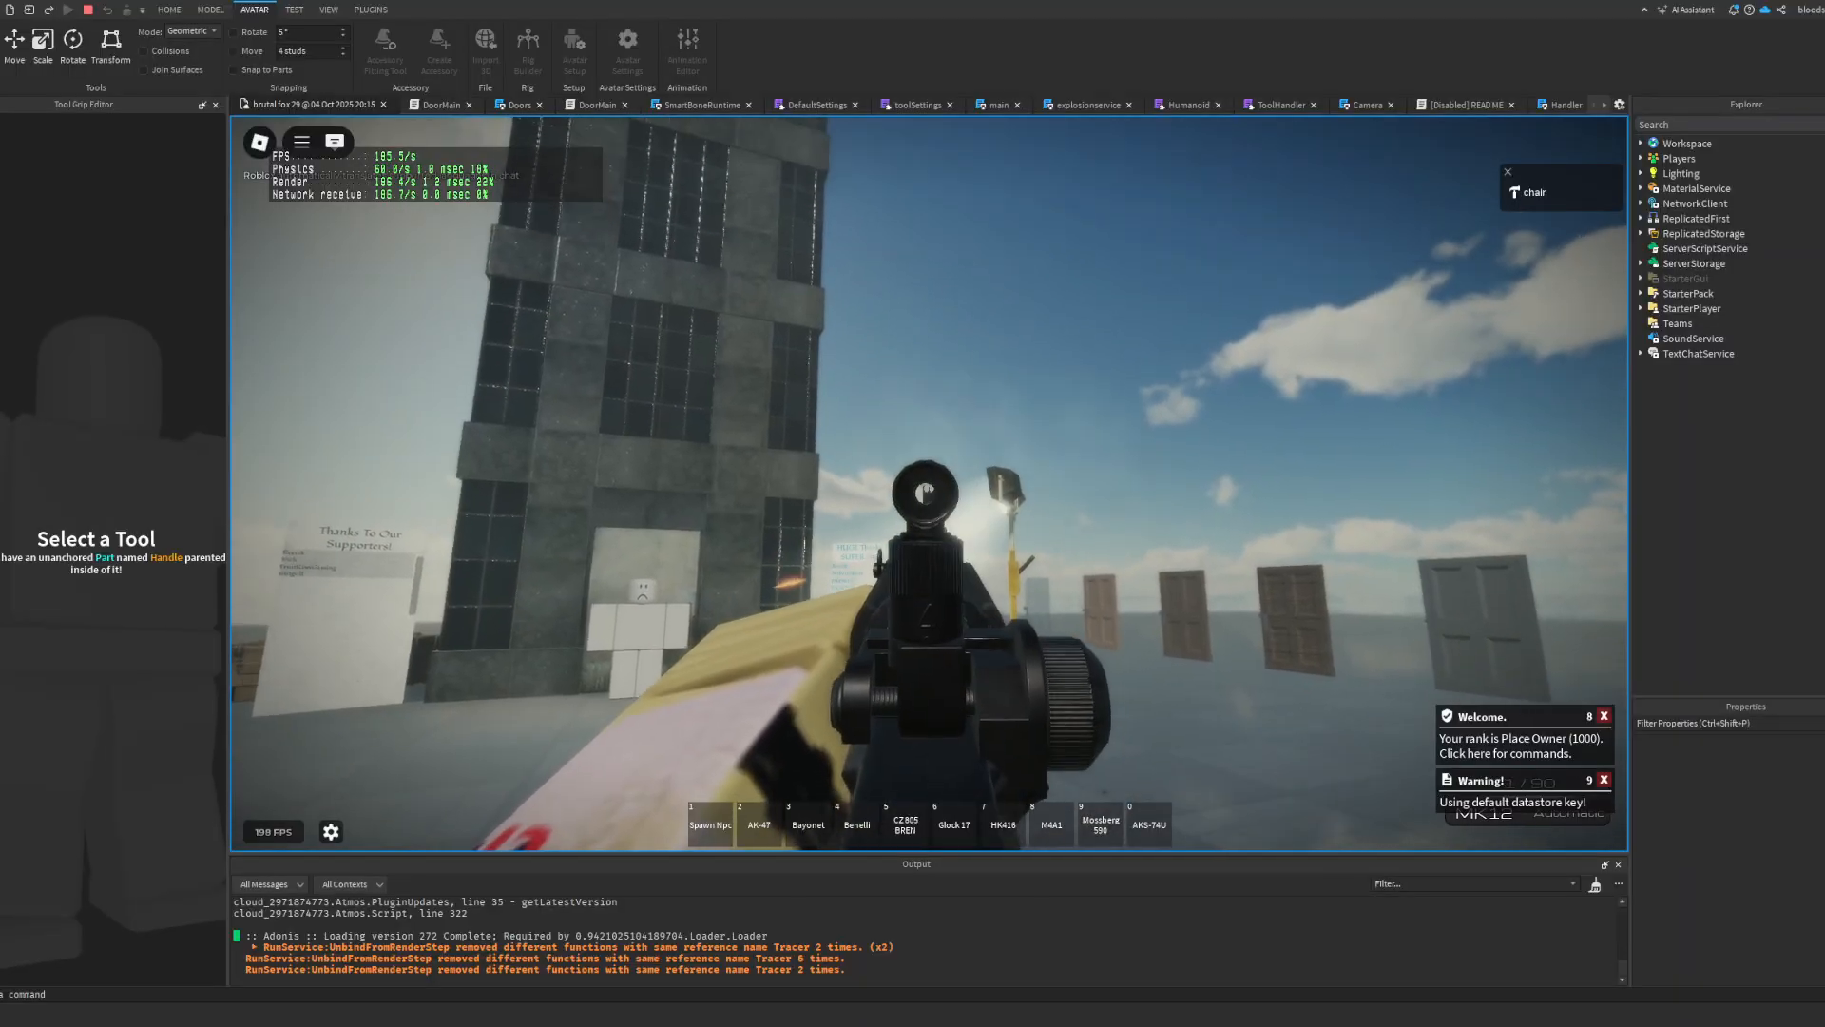
Step: Reload the MK12 and approach the dummy at the tower to test firing at it
key("r")
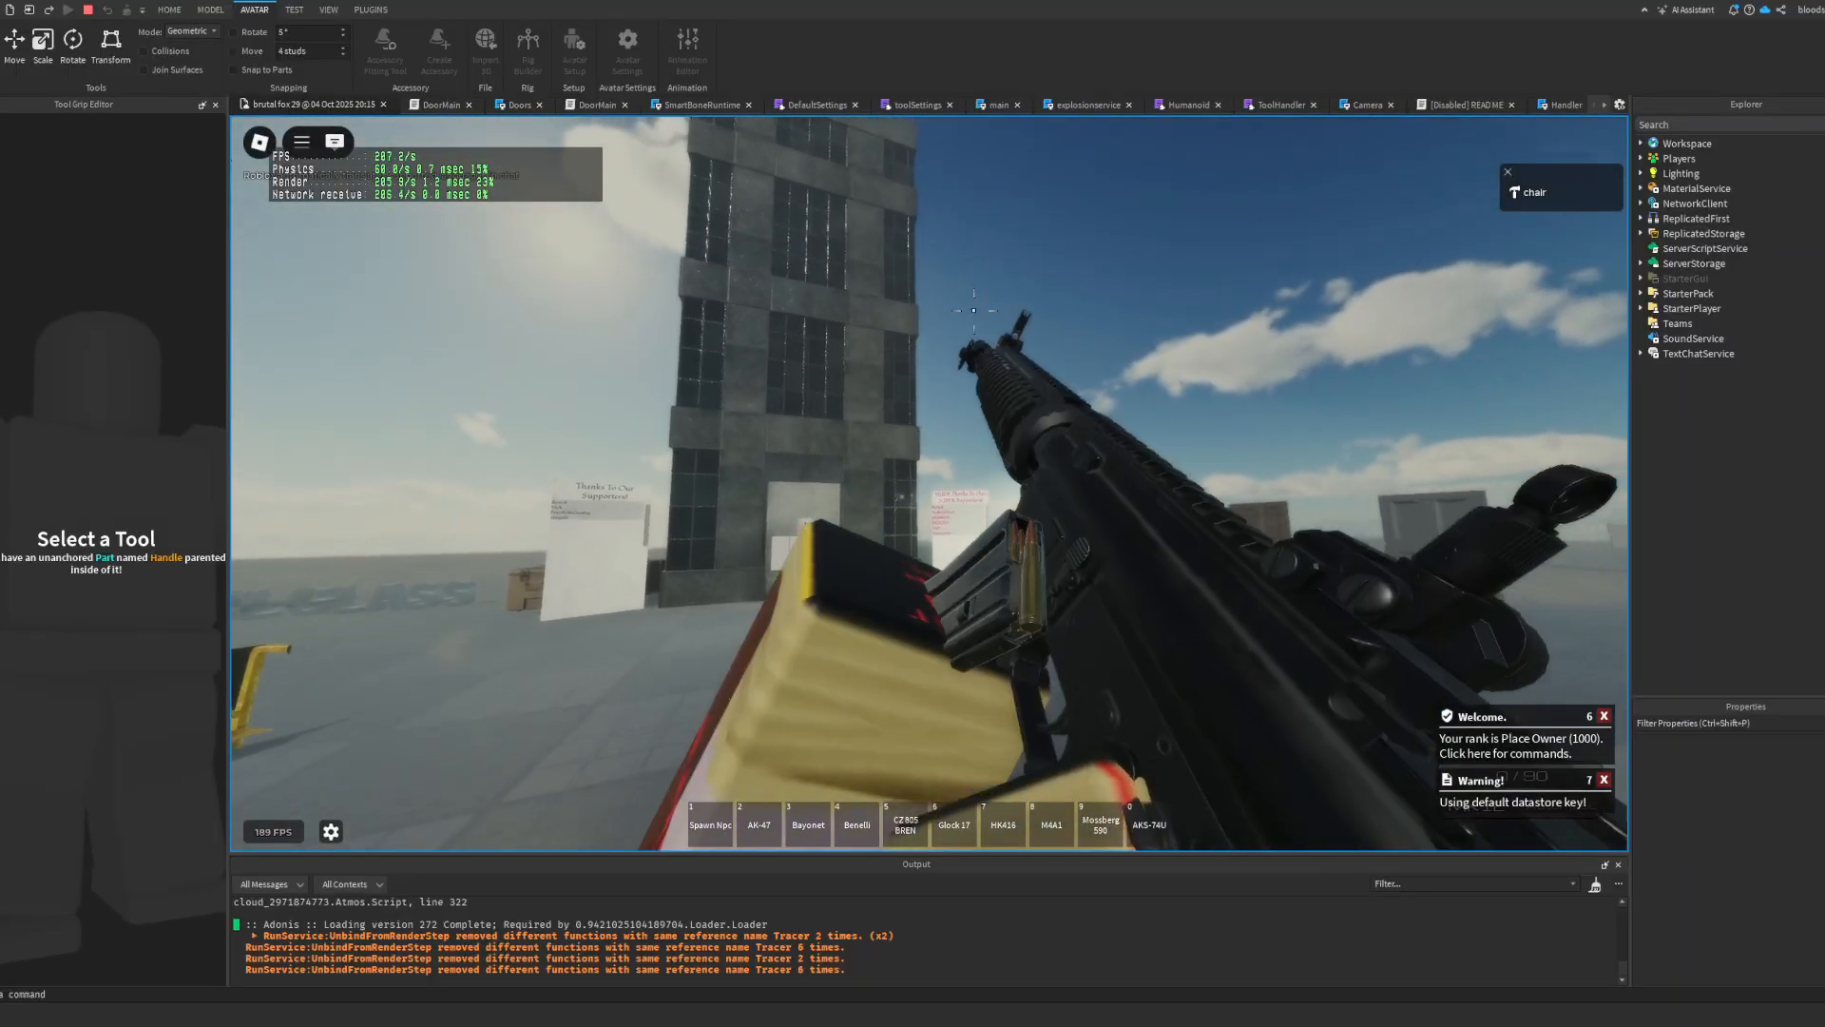
key("s")
key("w")
key("s")
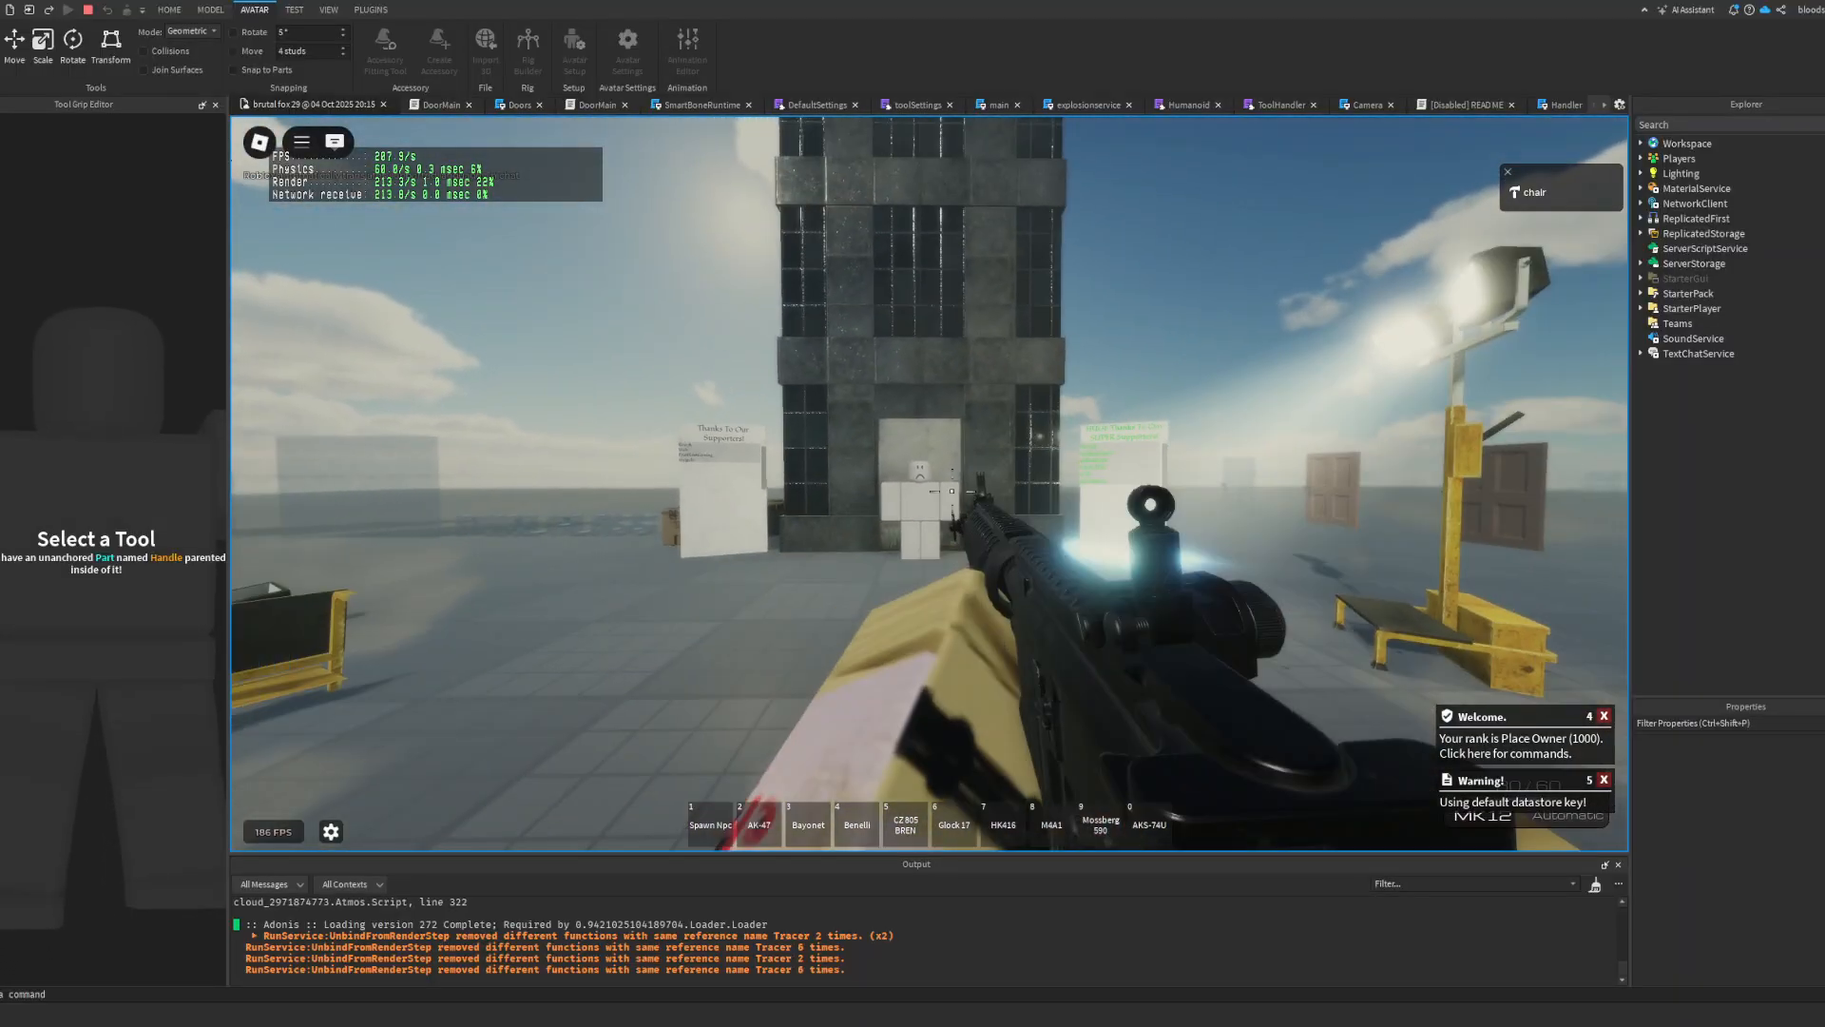
key("w")
key("9")
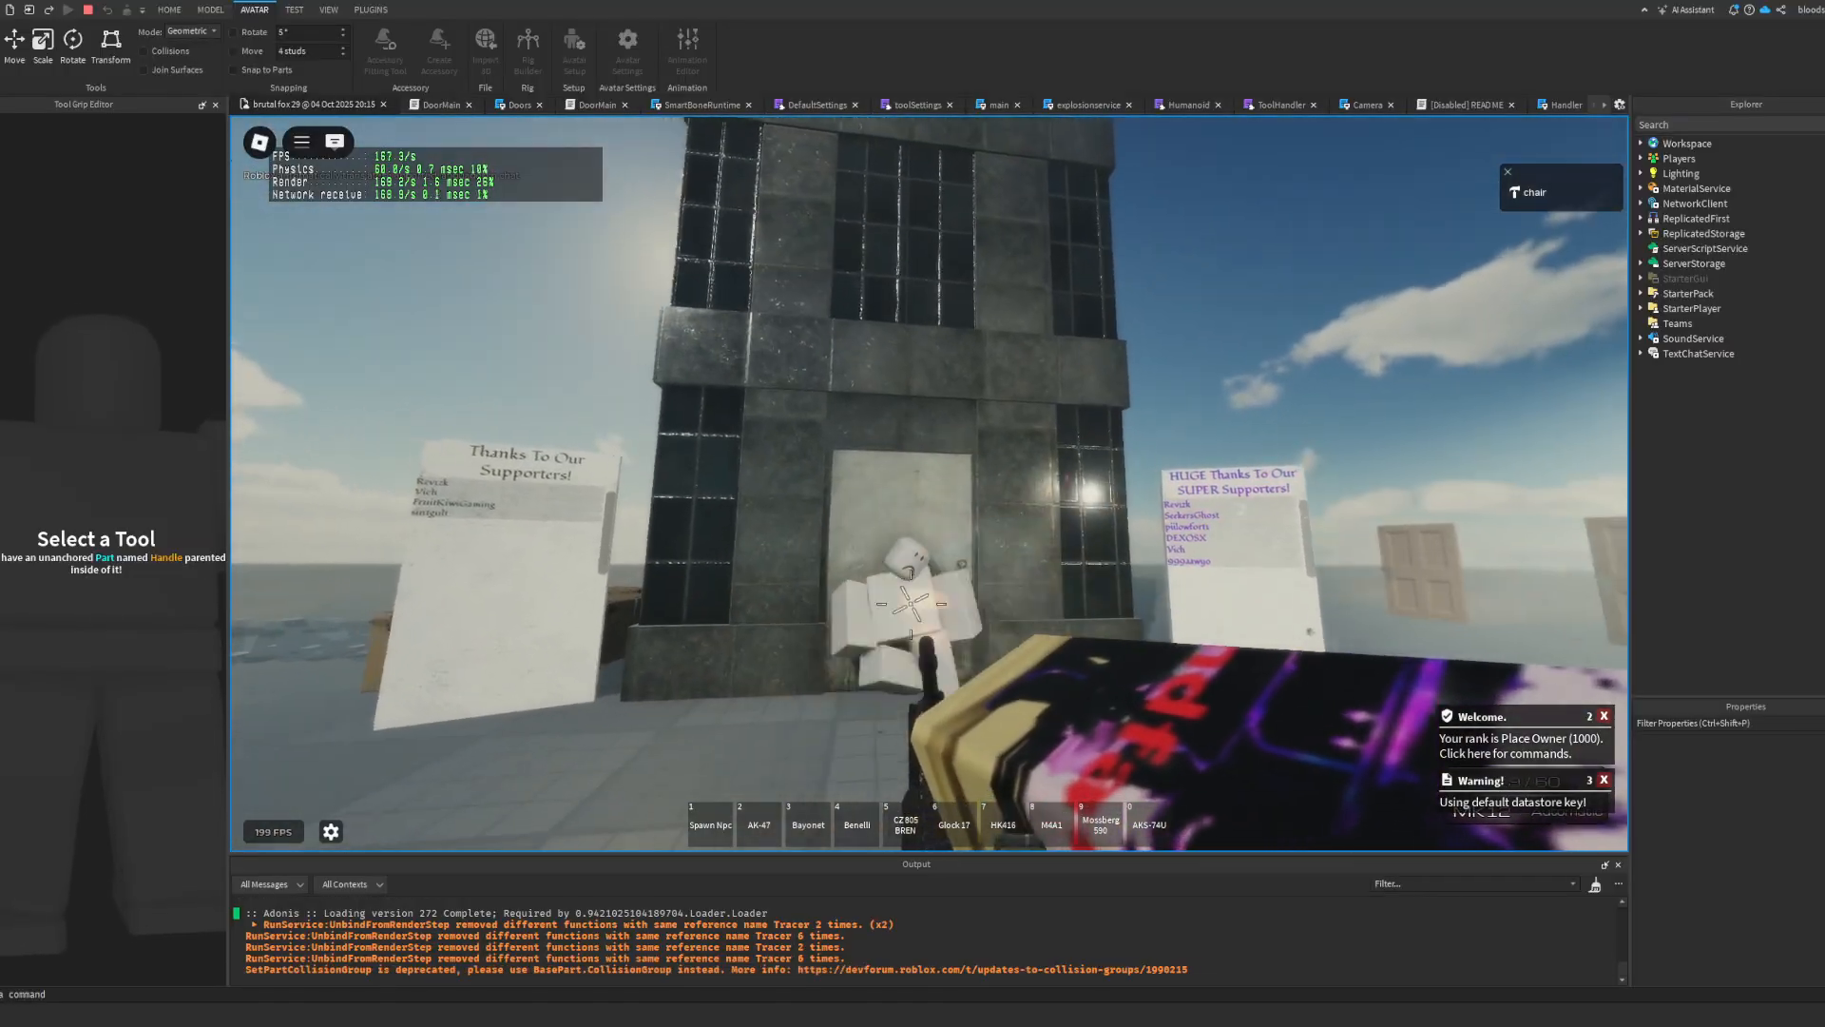
Step: Fire the MK12 at the dummy until the magazine is empty, reload in third-person view and stop the play test
key("w")
left_click(904, 608)
left_click(887, 609)
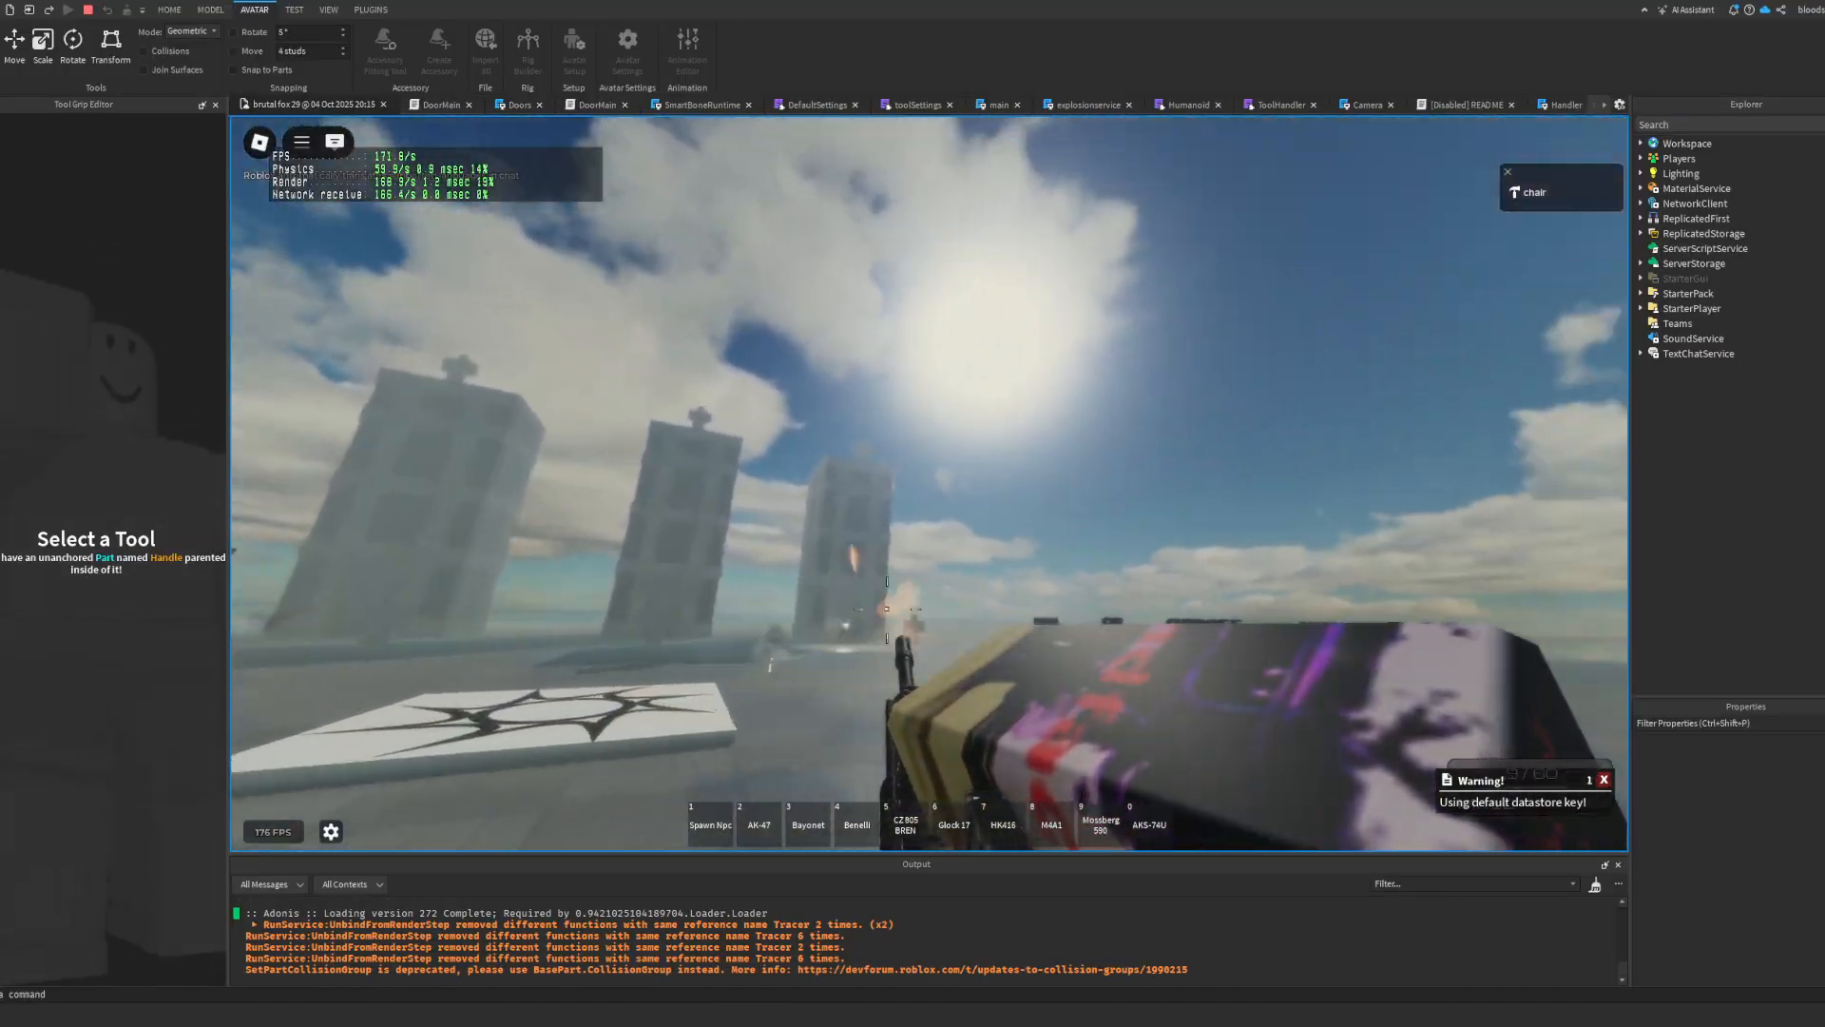
key("w")
left_click(887, 609)
key("r")
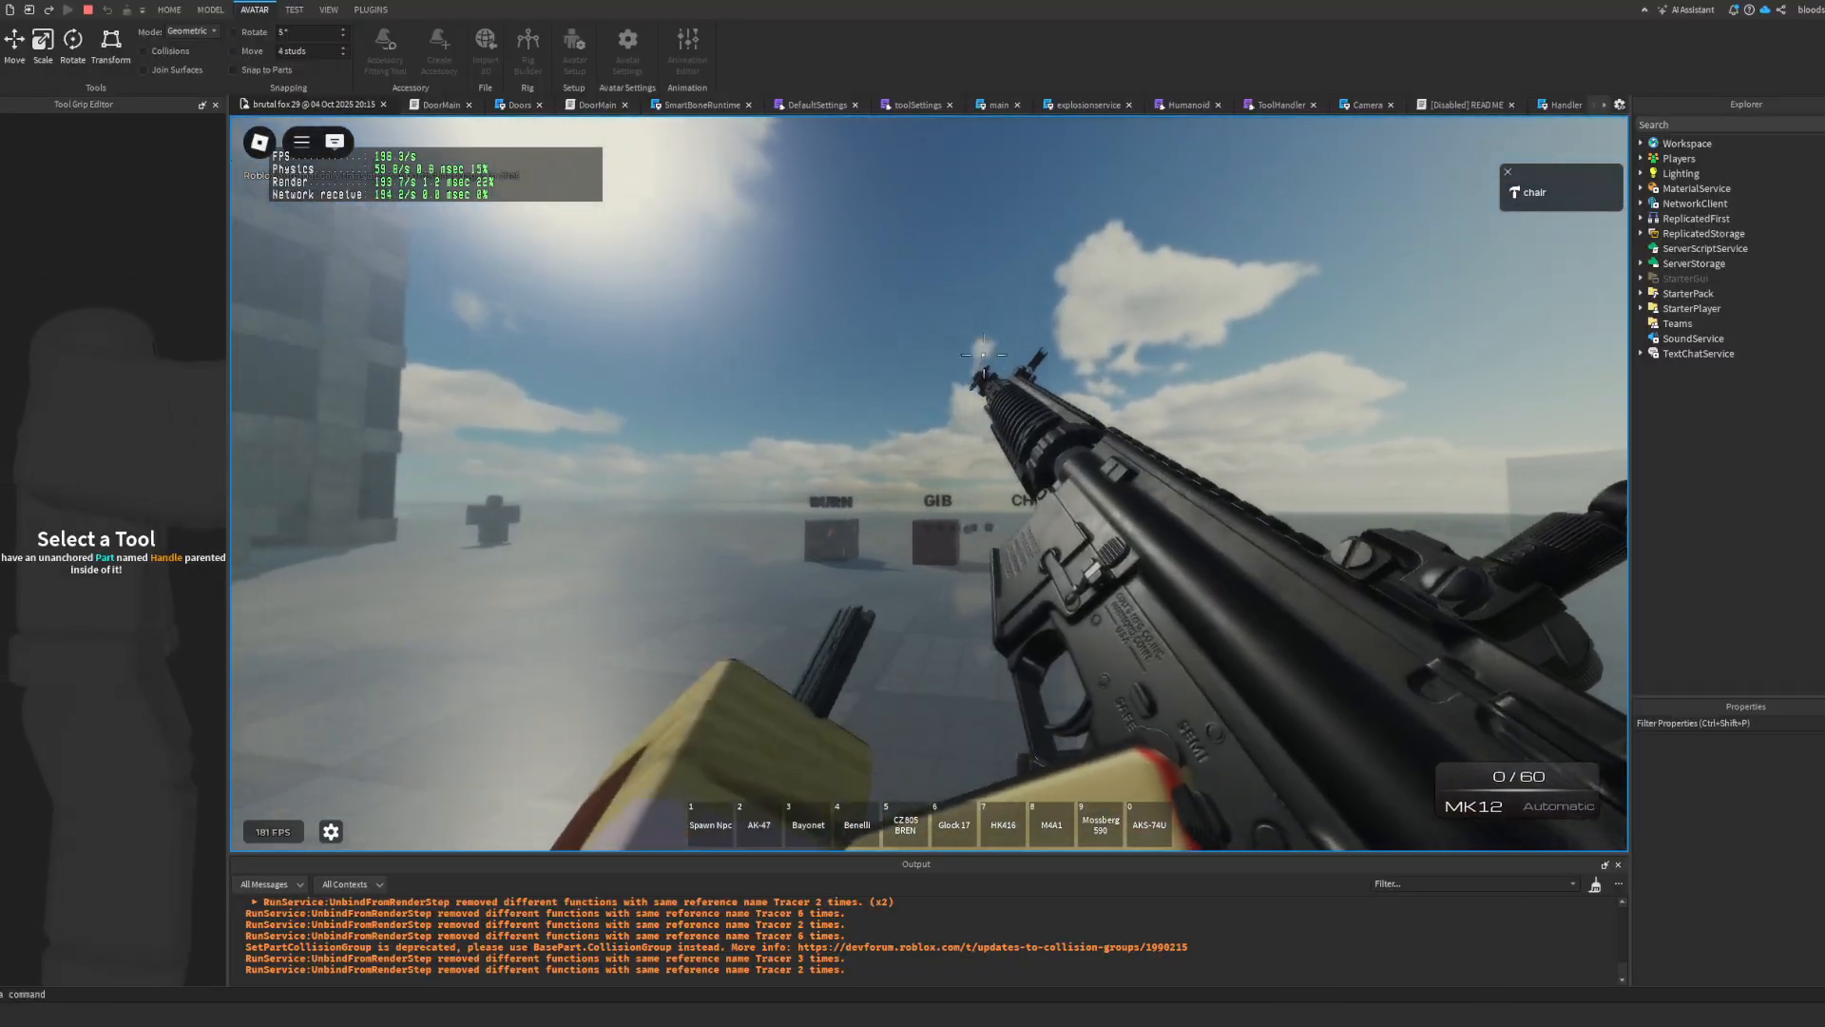
scroll(929, 484, "down", 4)
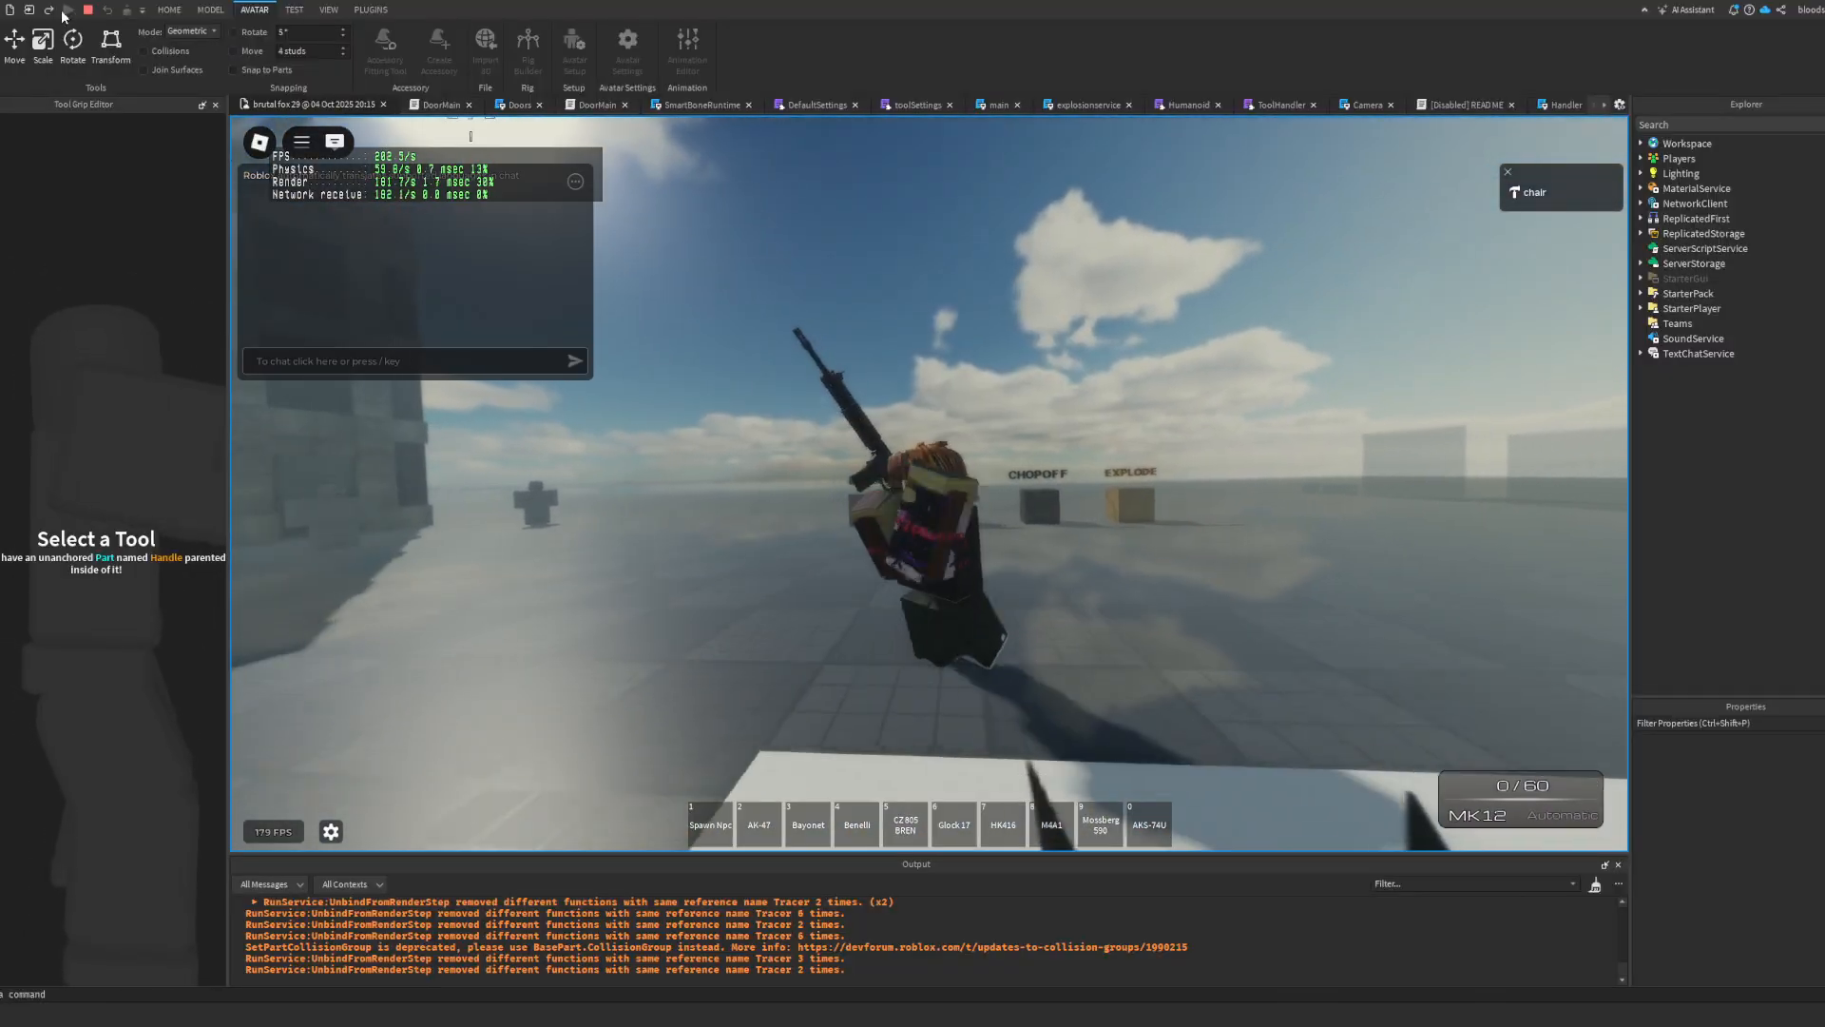
left_click(87, 9)
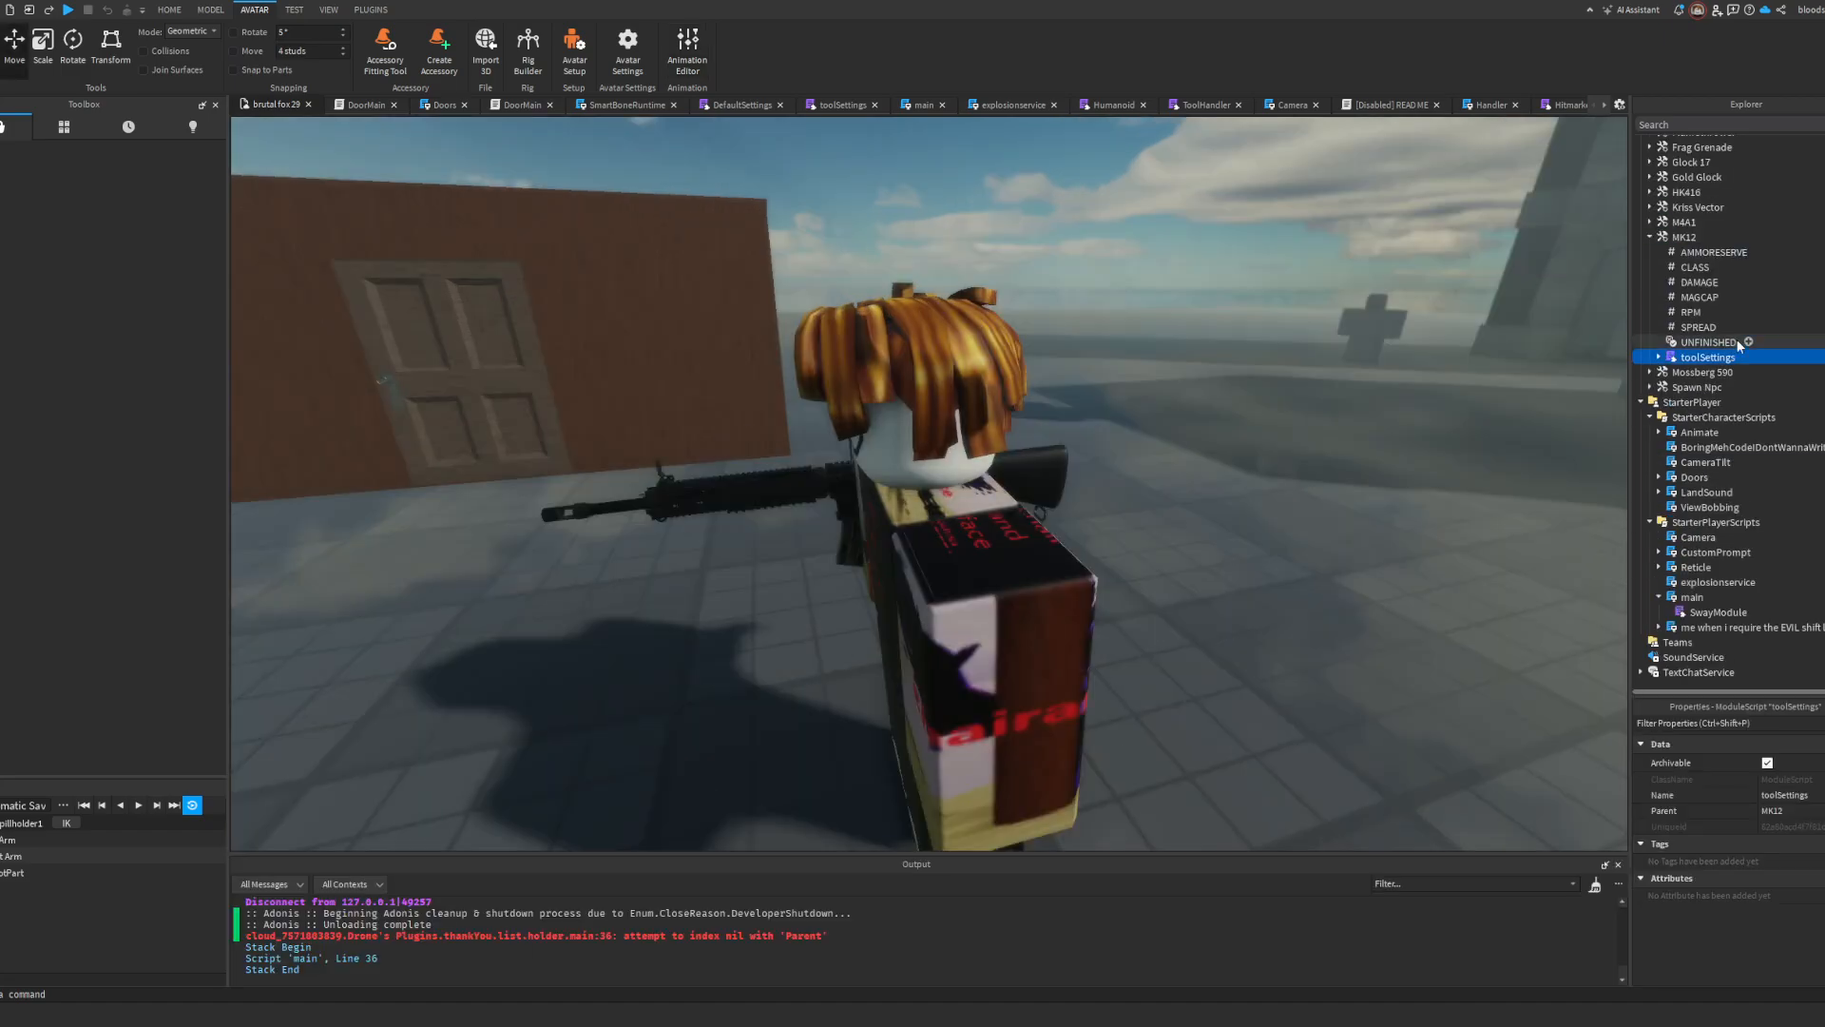
Step: Open the MK12's toolSettings script and try undoing its recent edits
double_click(1708, 357)
key("Down")
key("Down")
key("Down")
key("Down")
key("Down")
key("Down")
key("Down")
key("Down")
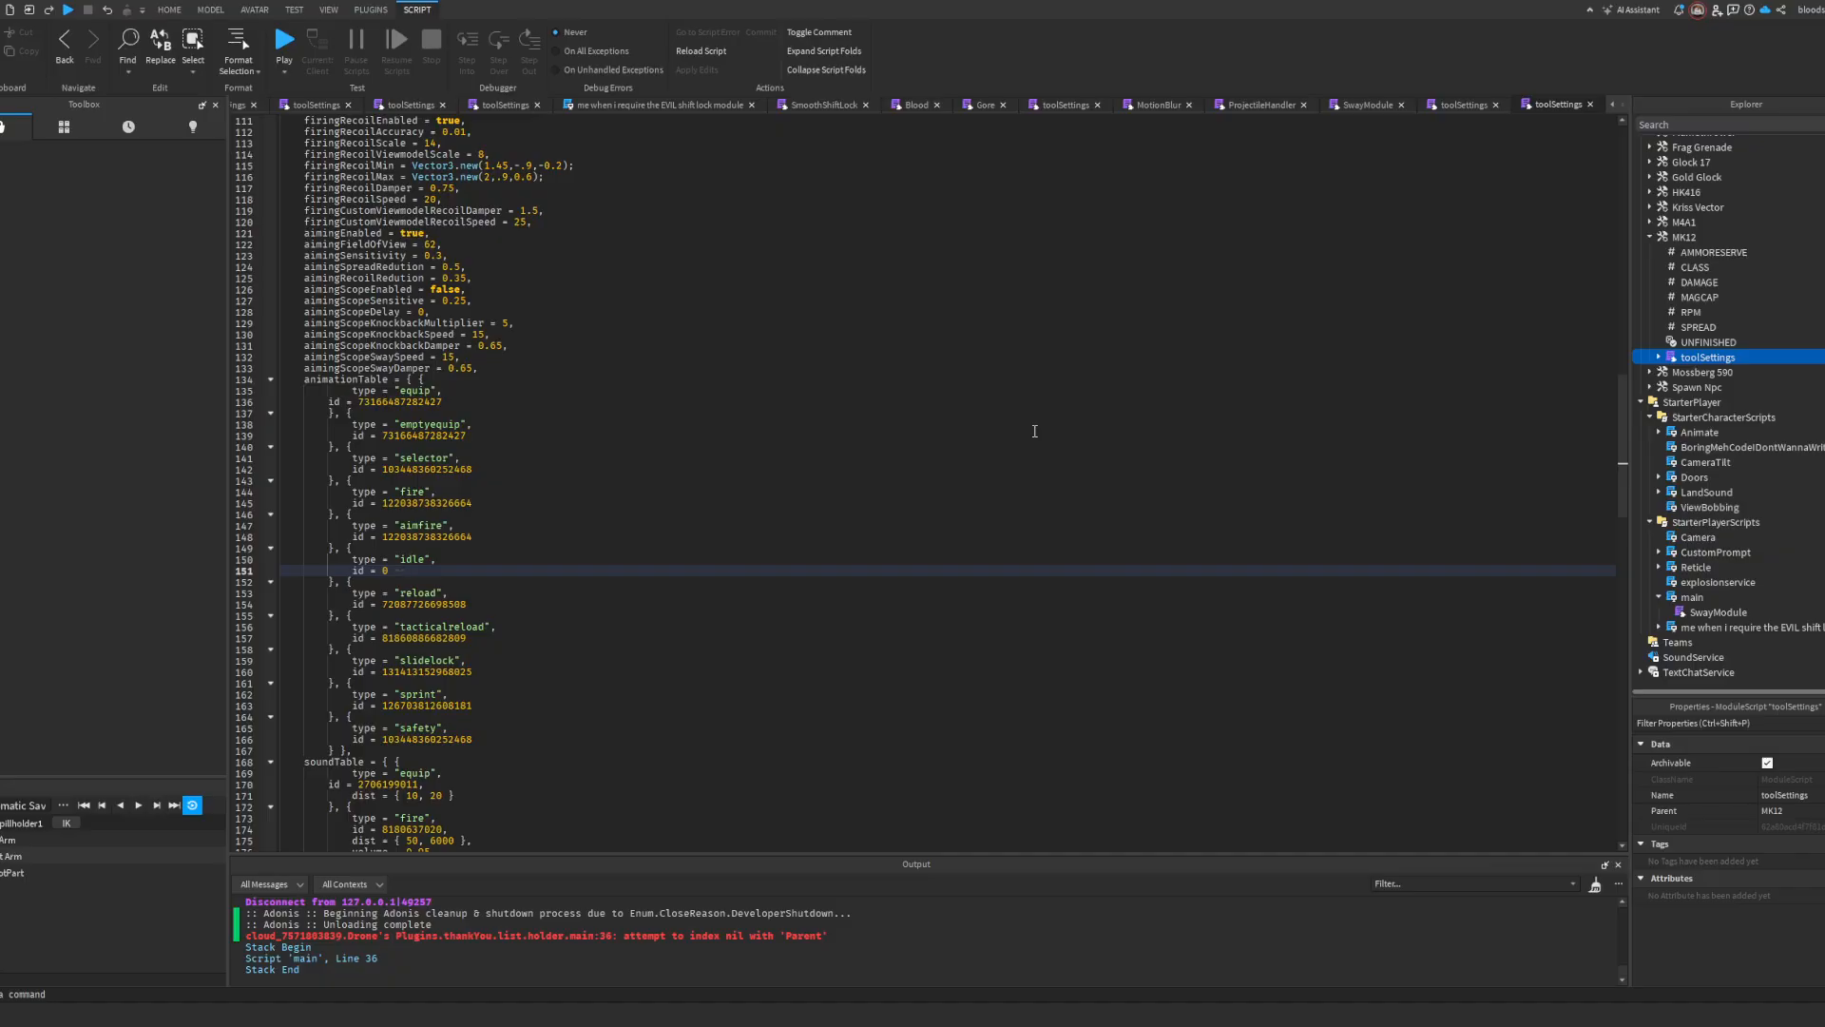
key("ctrl+z")
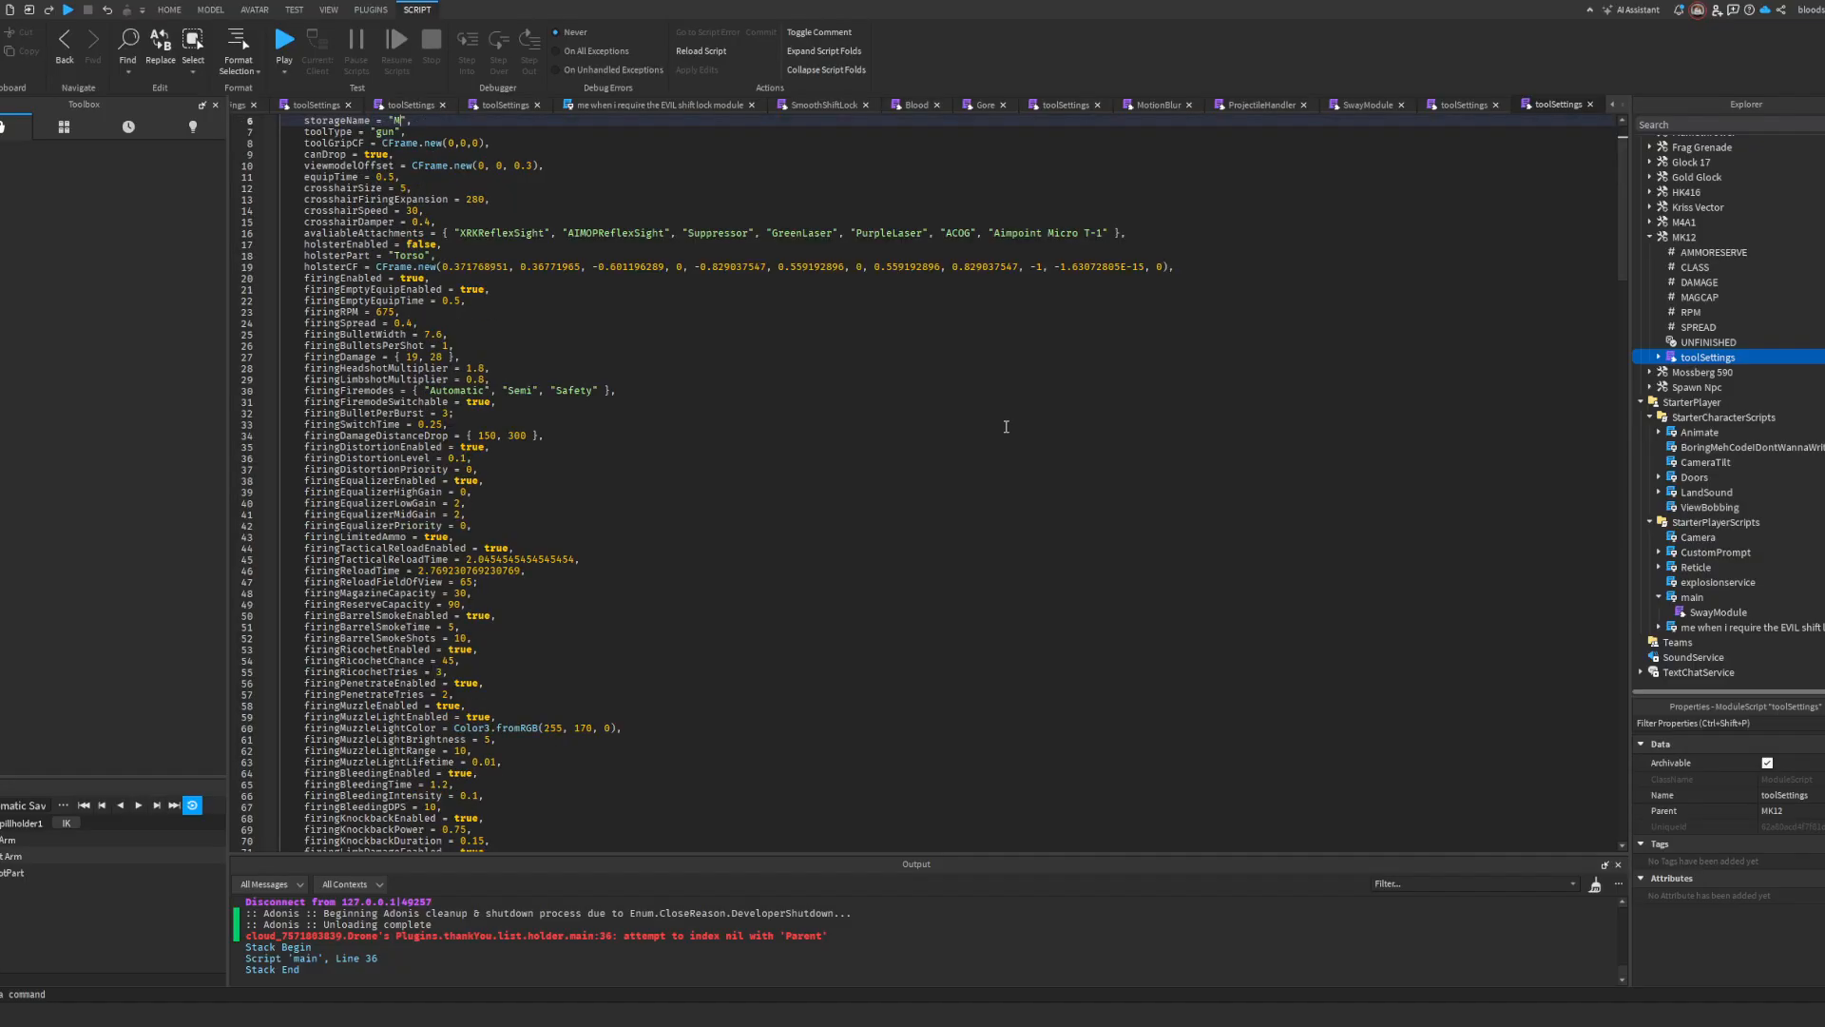
left_click(1012, 414)
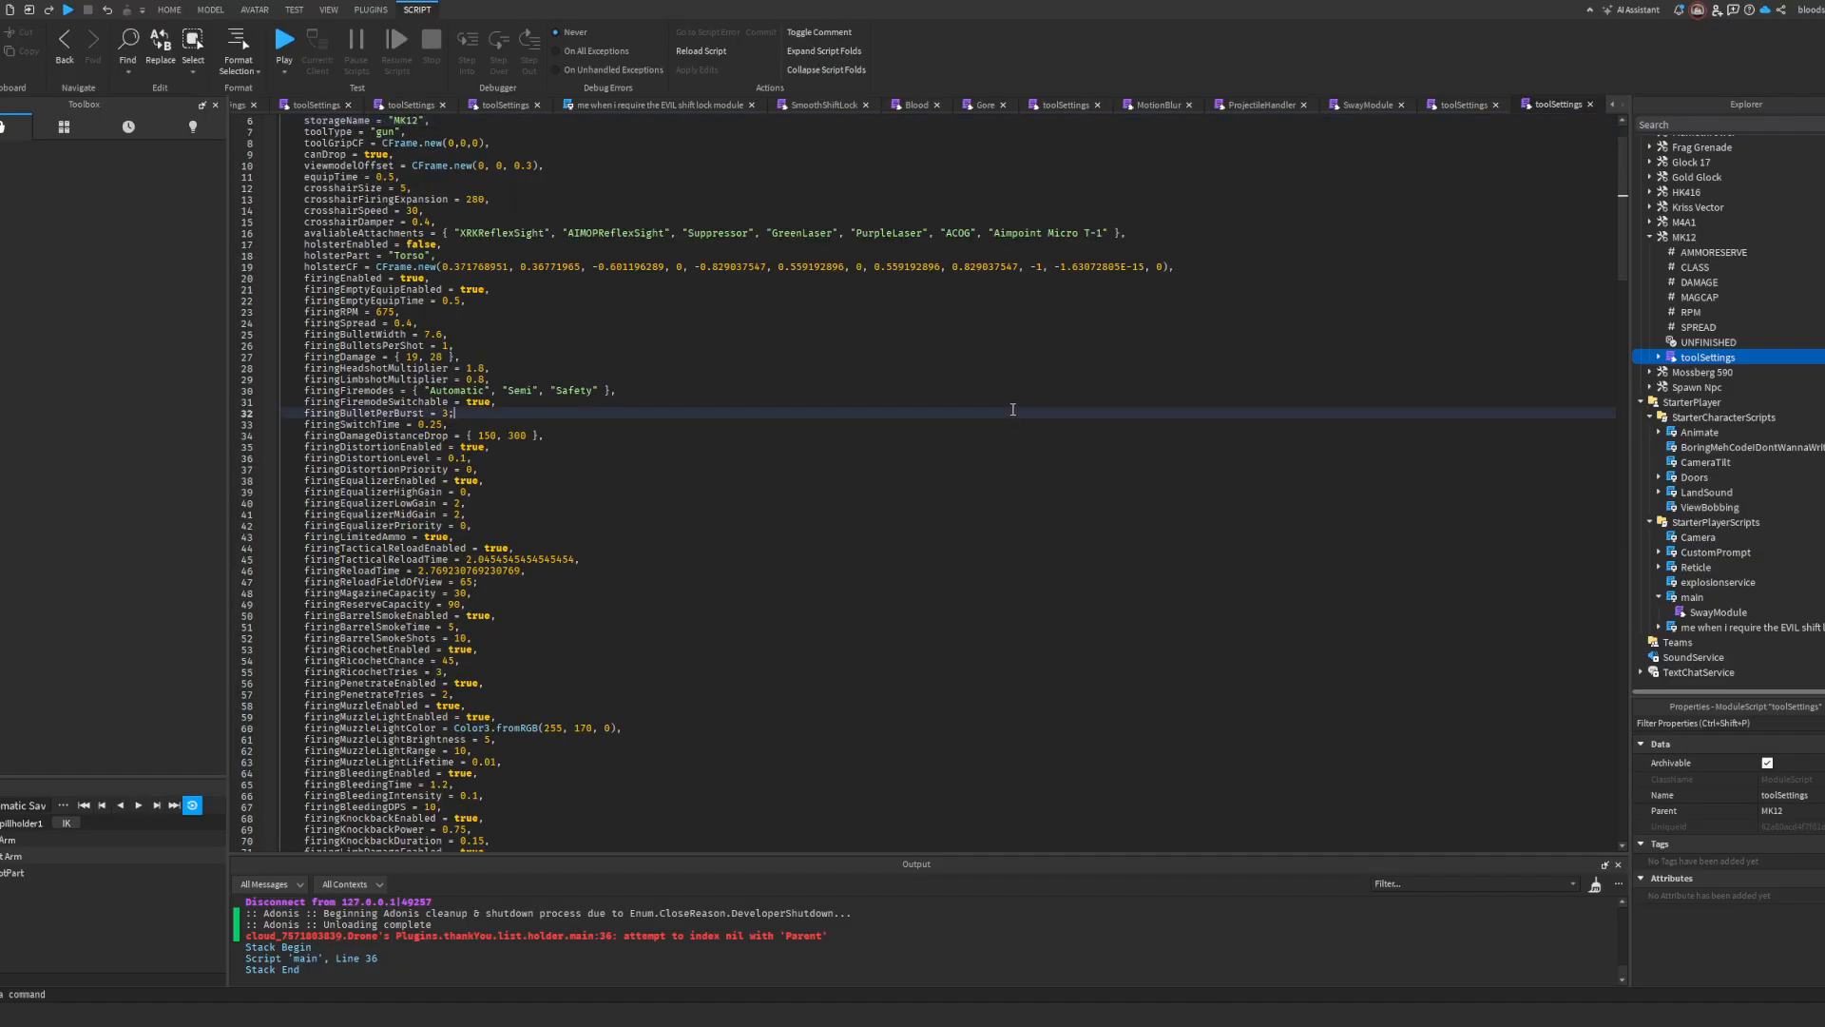
scroll(1012, 414, "down", 20)
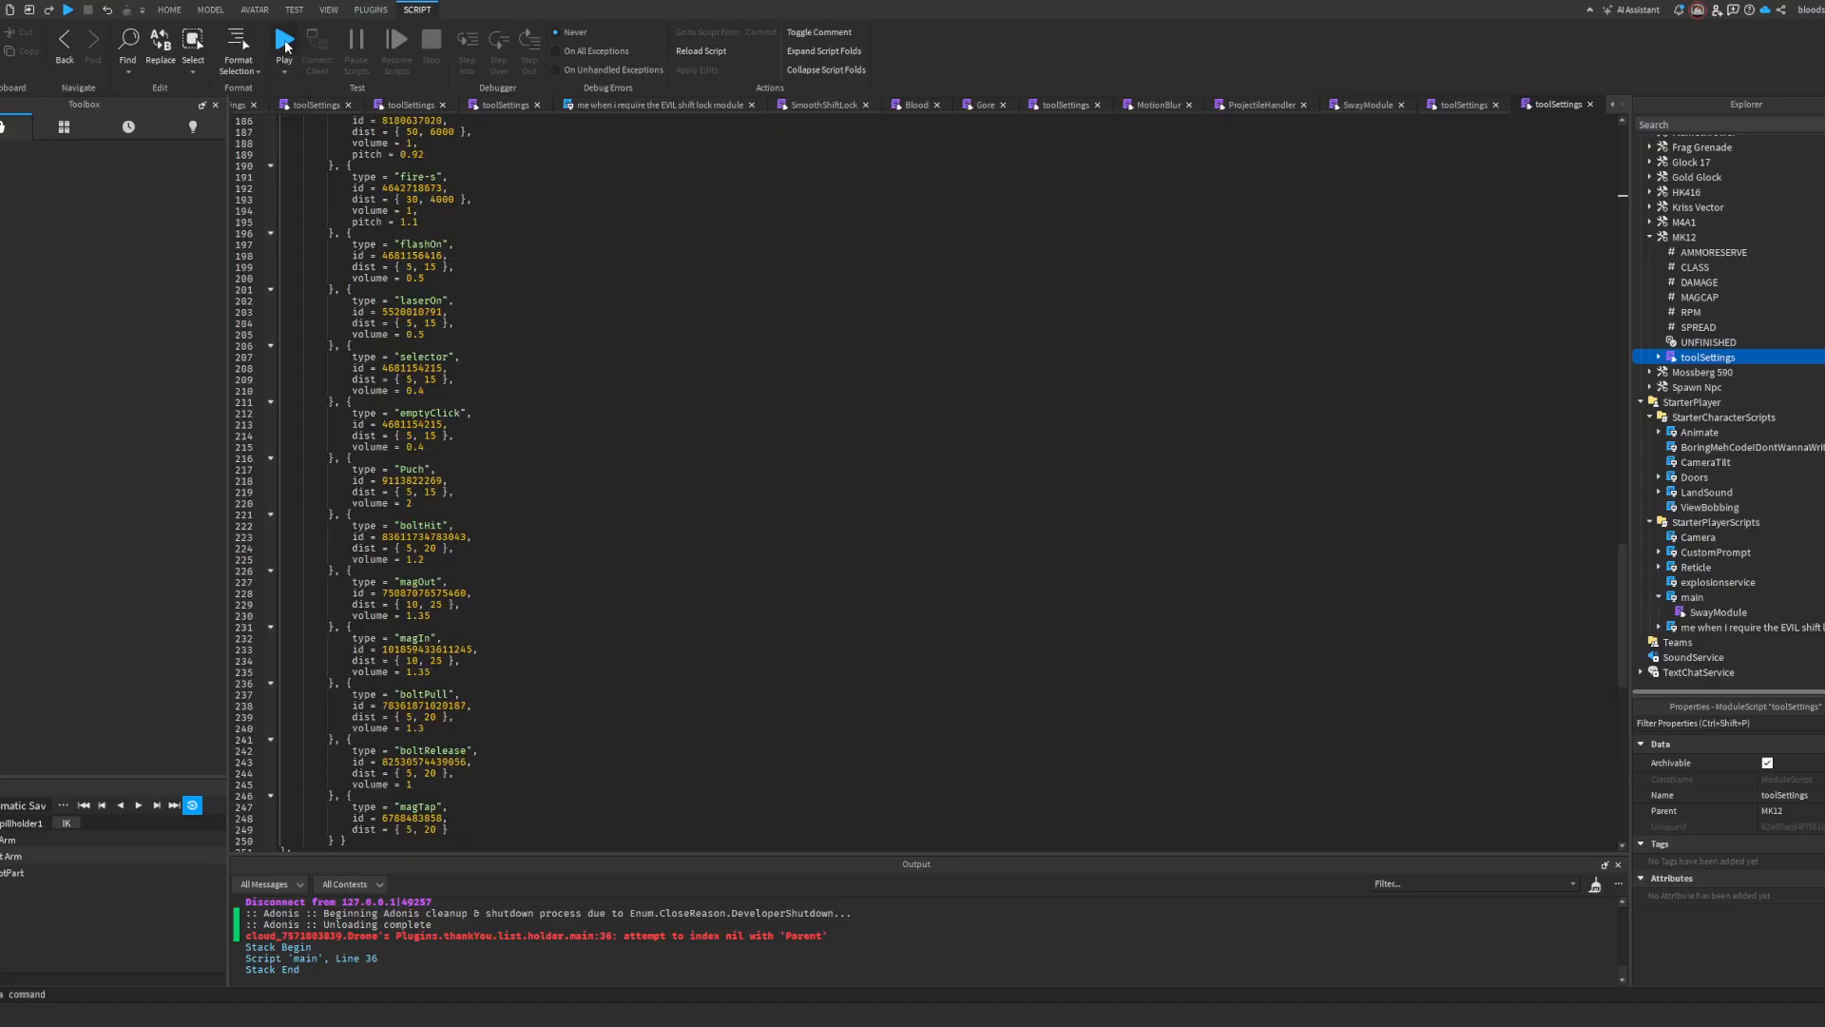
Step: Return from the open scripts to the place's 3D view
left_click(231, 108)
left_click(231, 109)
left_click(231, 108)
left_click(231, 109)
left_click(231, 108)
left_click(231, 108)
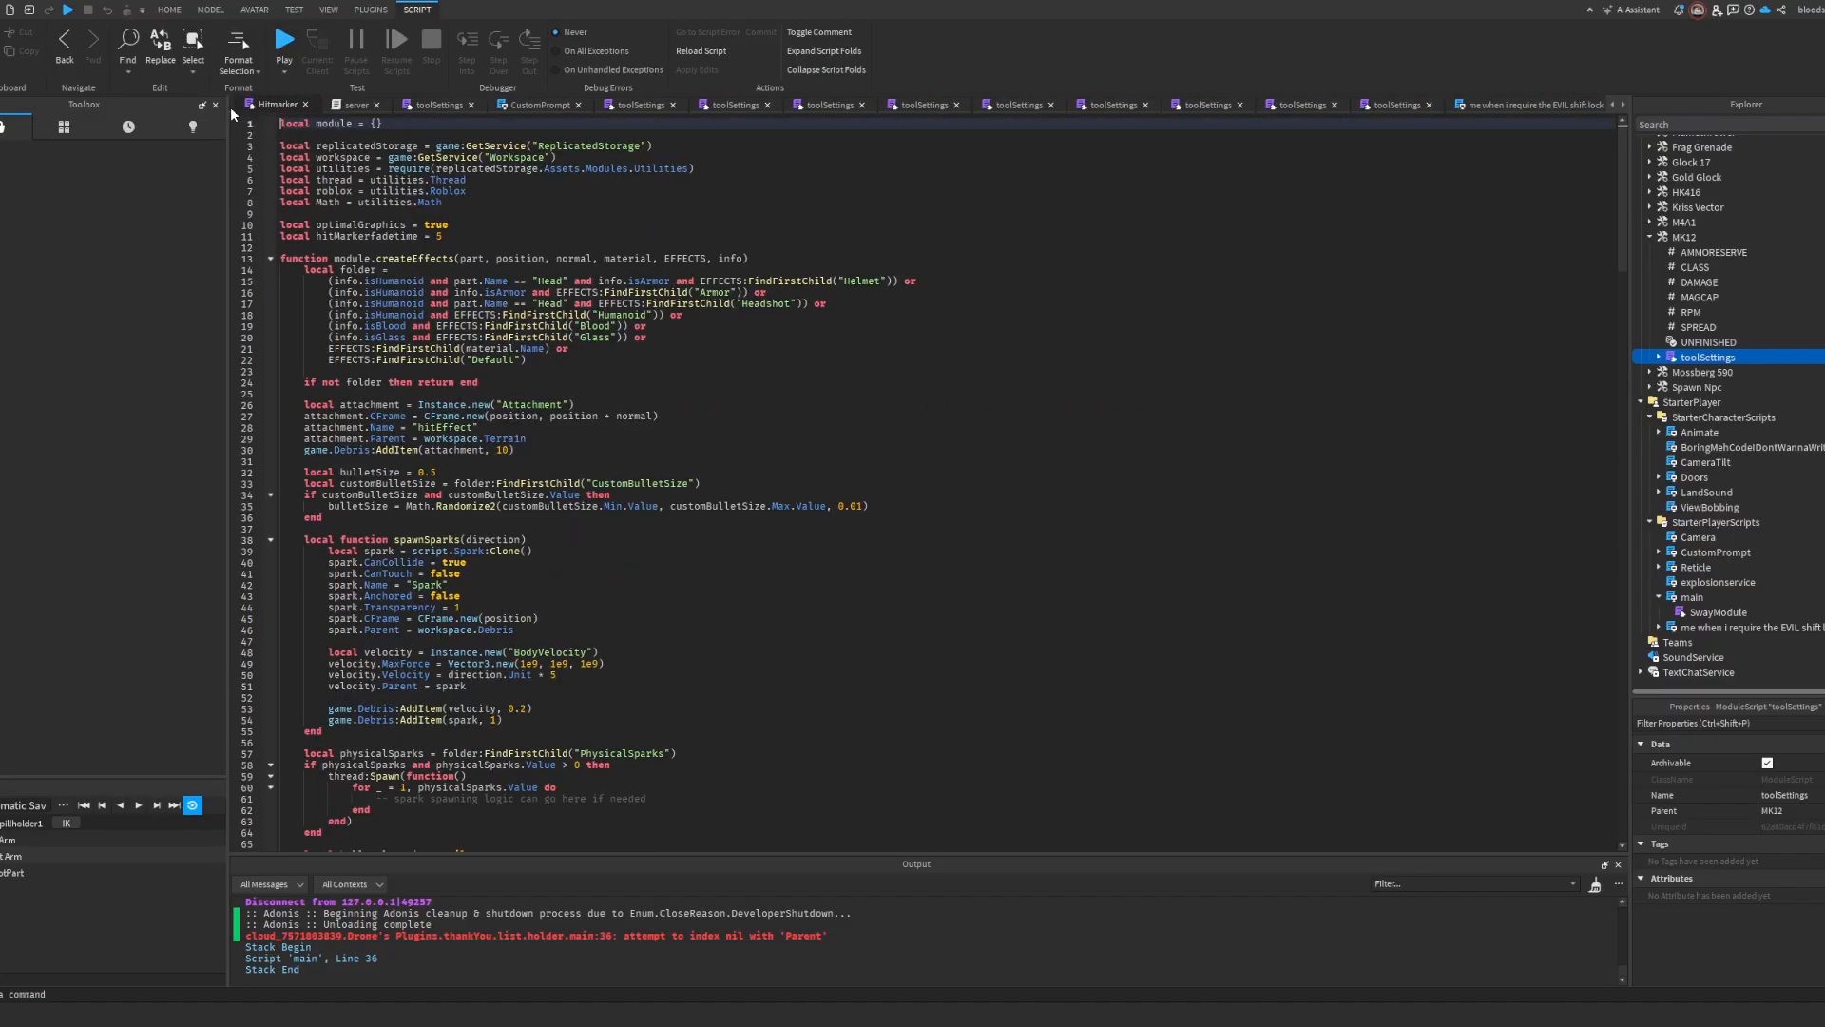
left_click(231, 108)
left_click(231, 108)
scroll(231, 108, "up", 9)
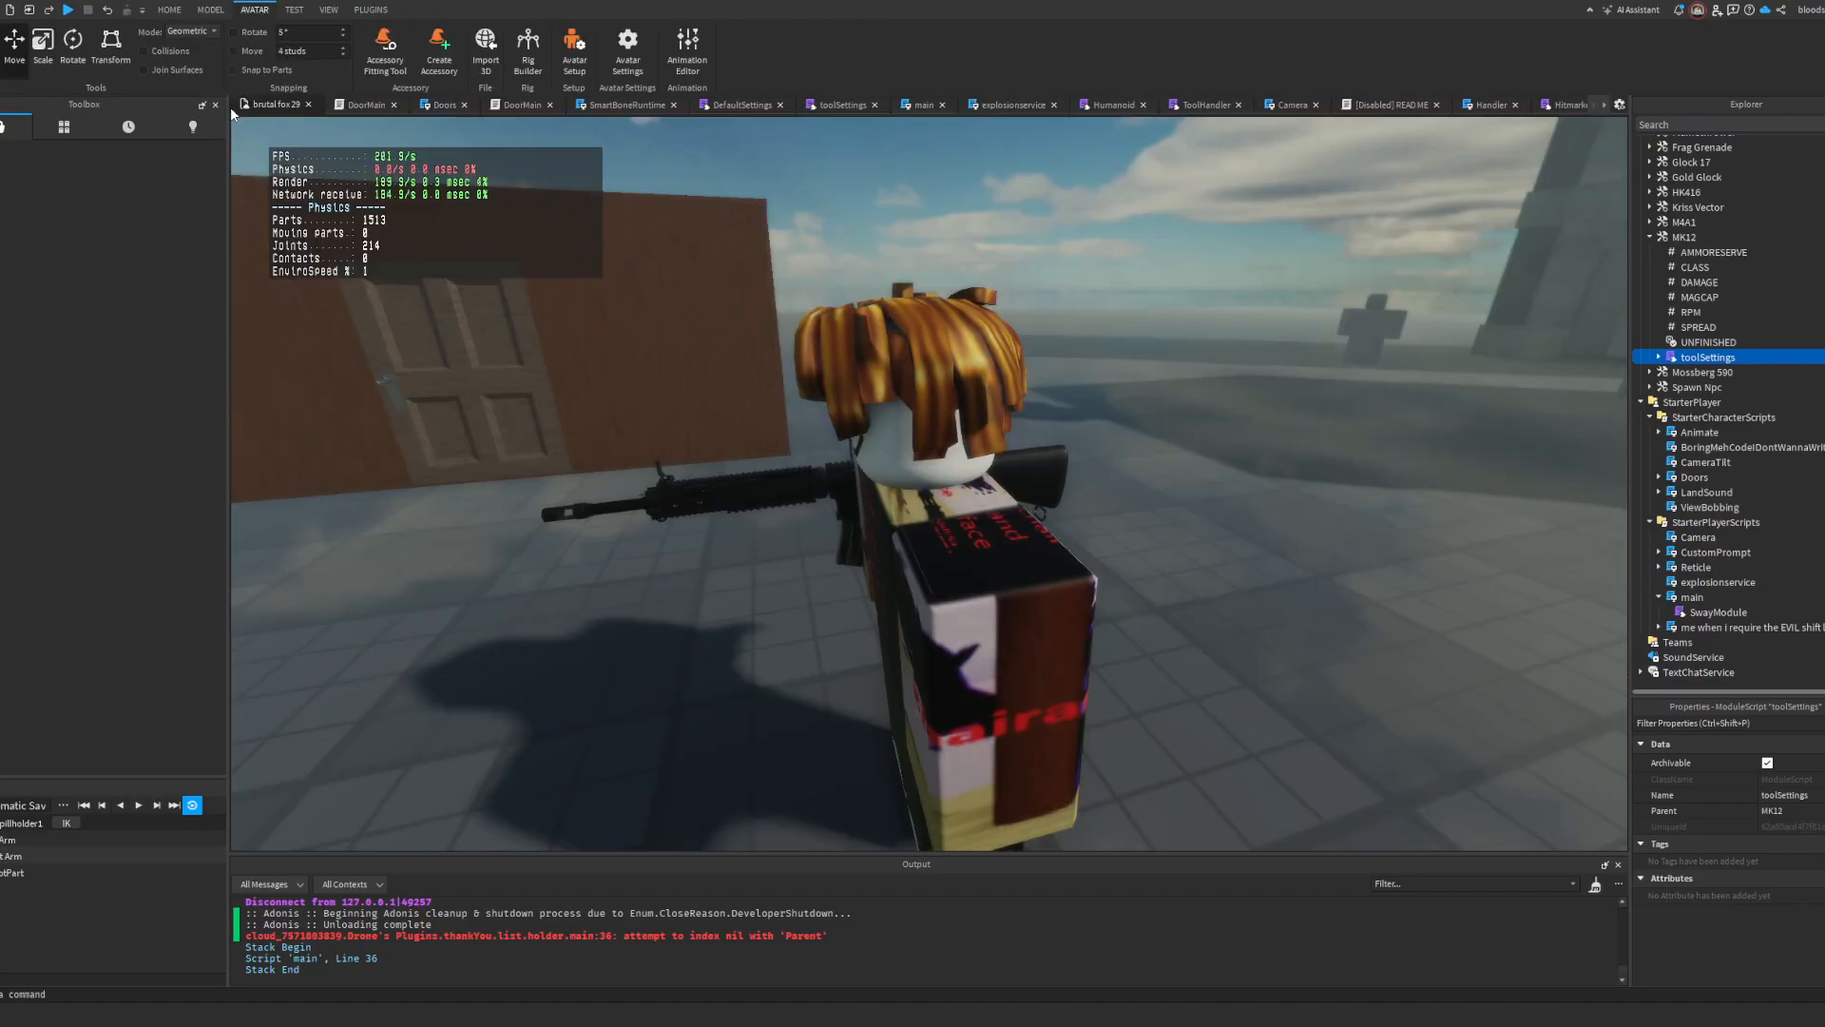
left_click(1072, 234)
key("s")
right_click_drag(1066, 231, 1067, 231)
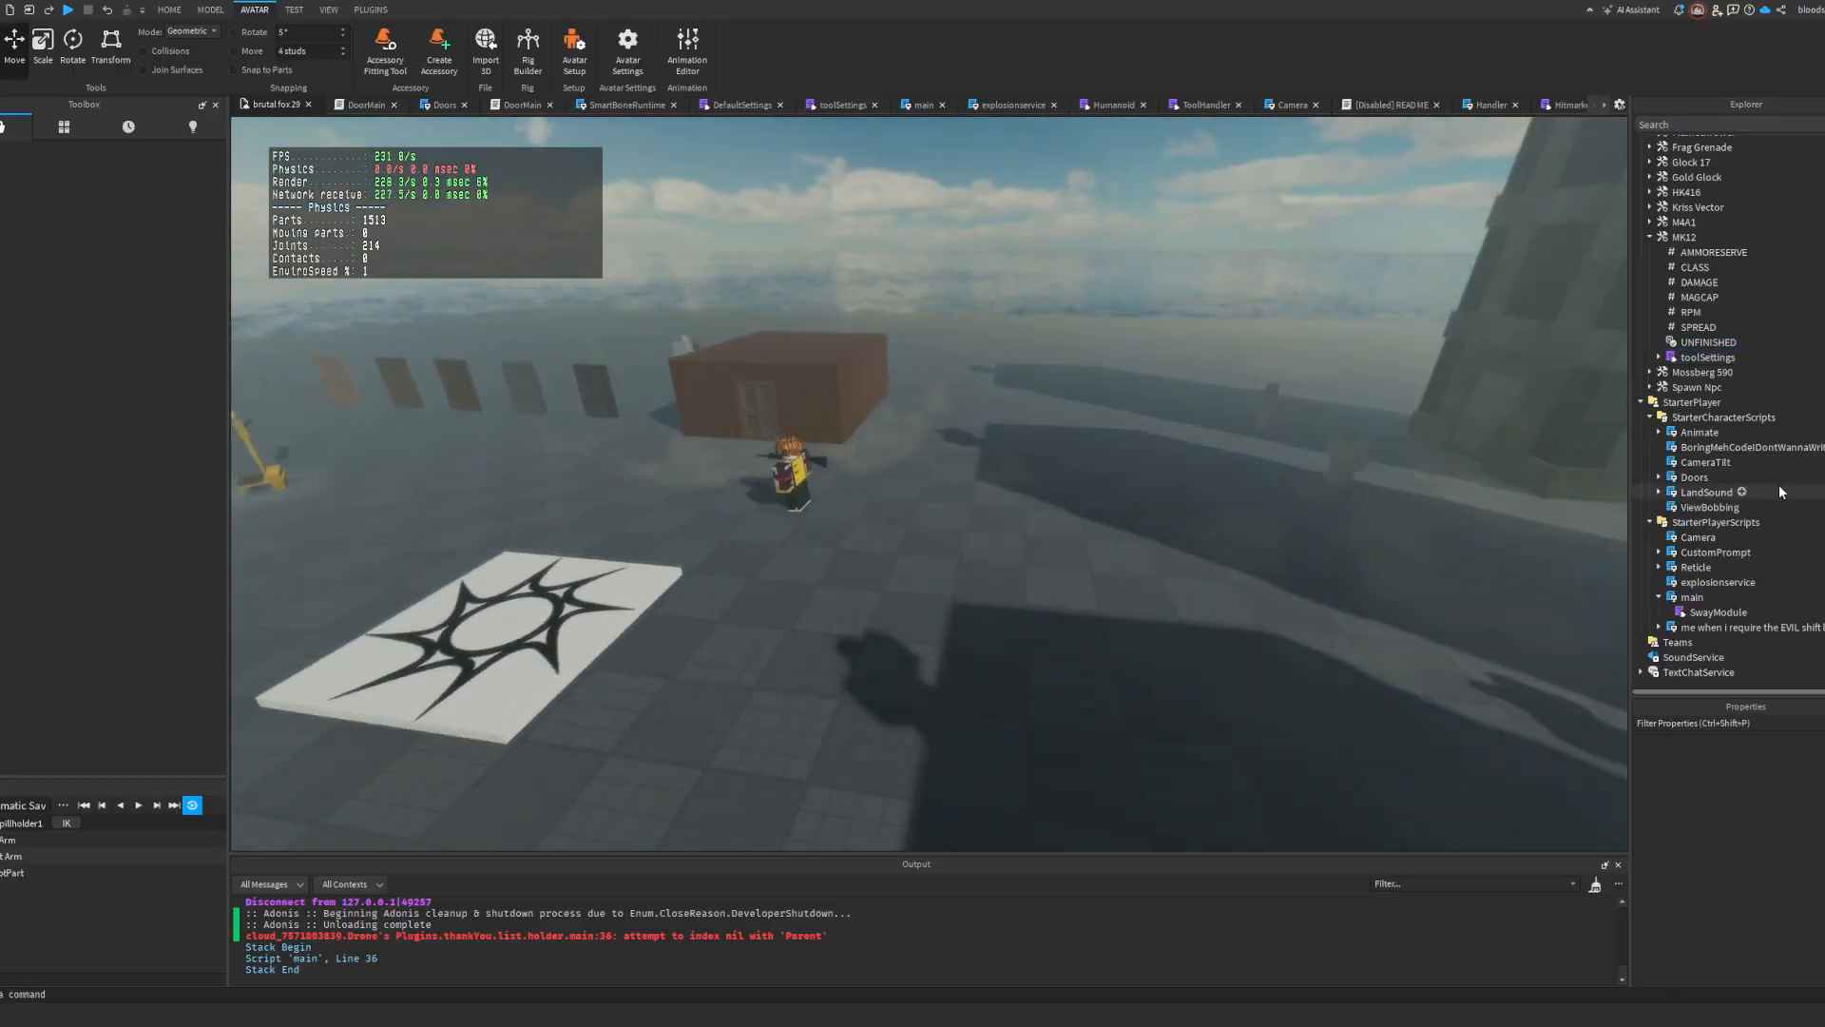
scroll(1744, 479, "up", 8)
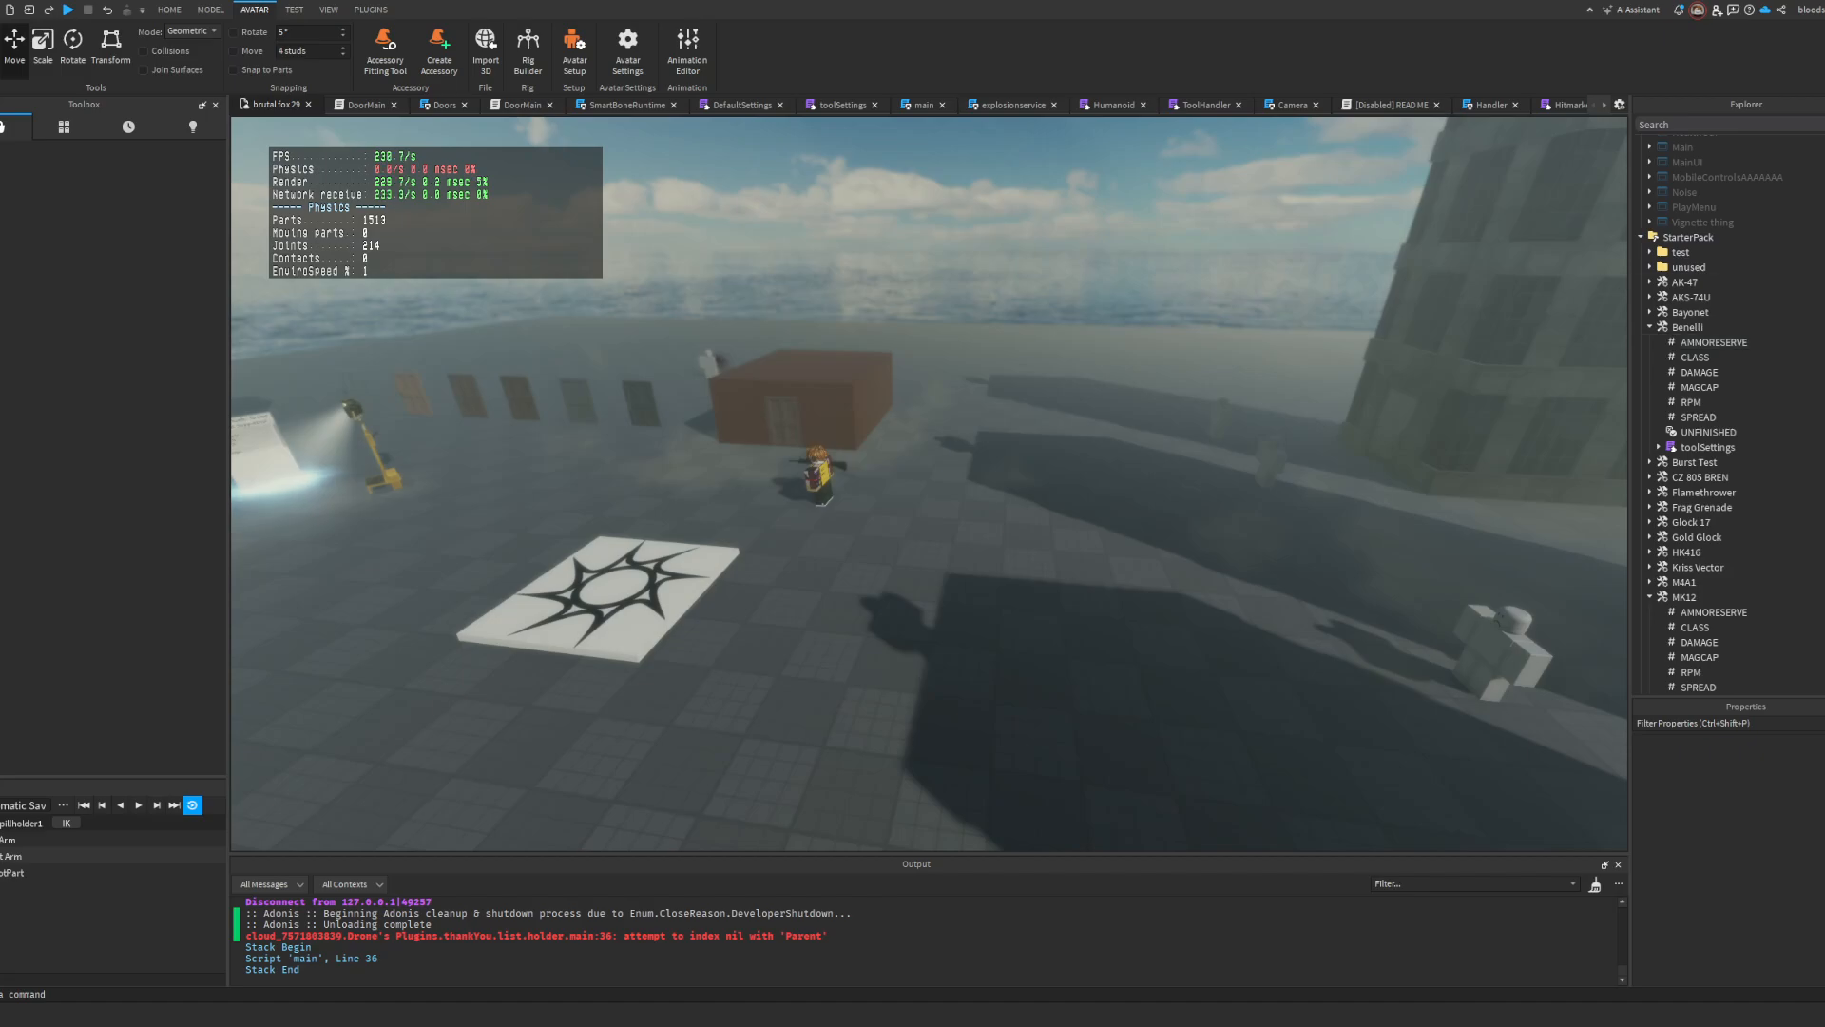
scroll(1715, 493, "up", 4)
scroll(1425, 452, "up", 2)
right_click_drag(932, 407, 888, 405)
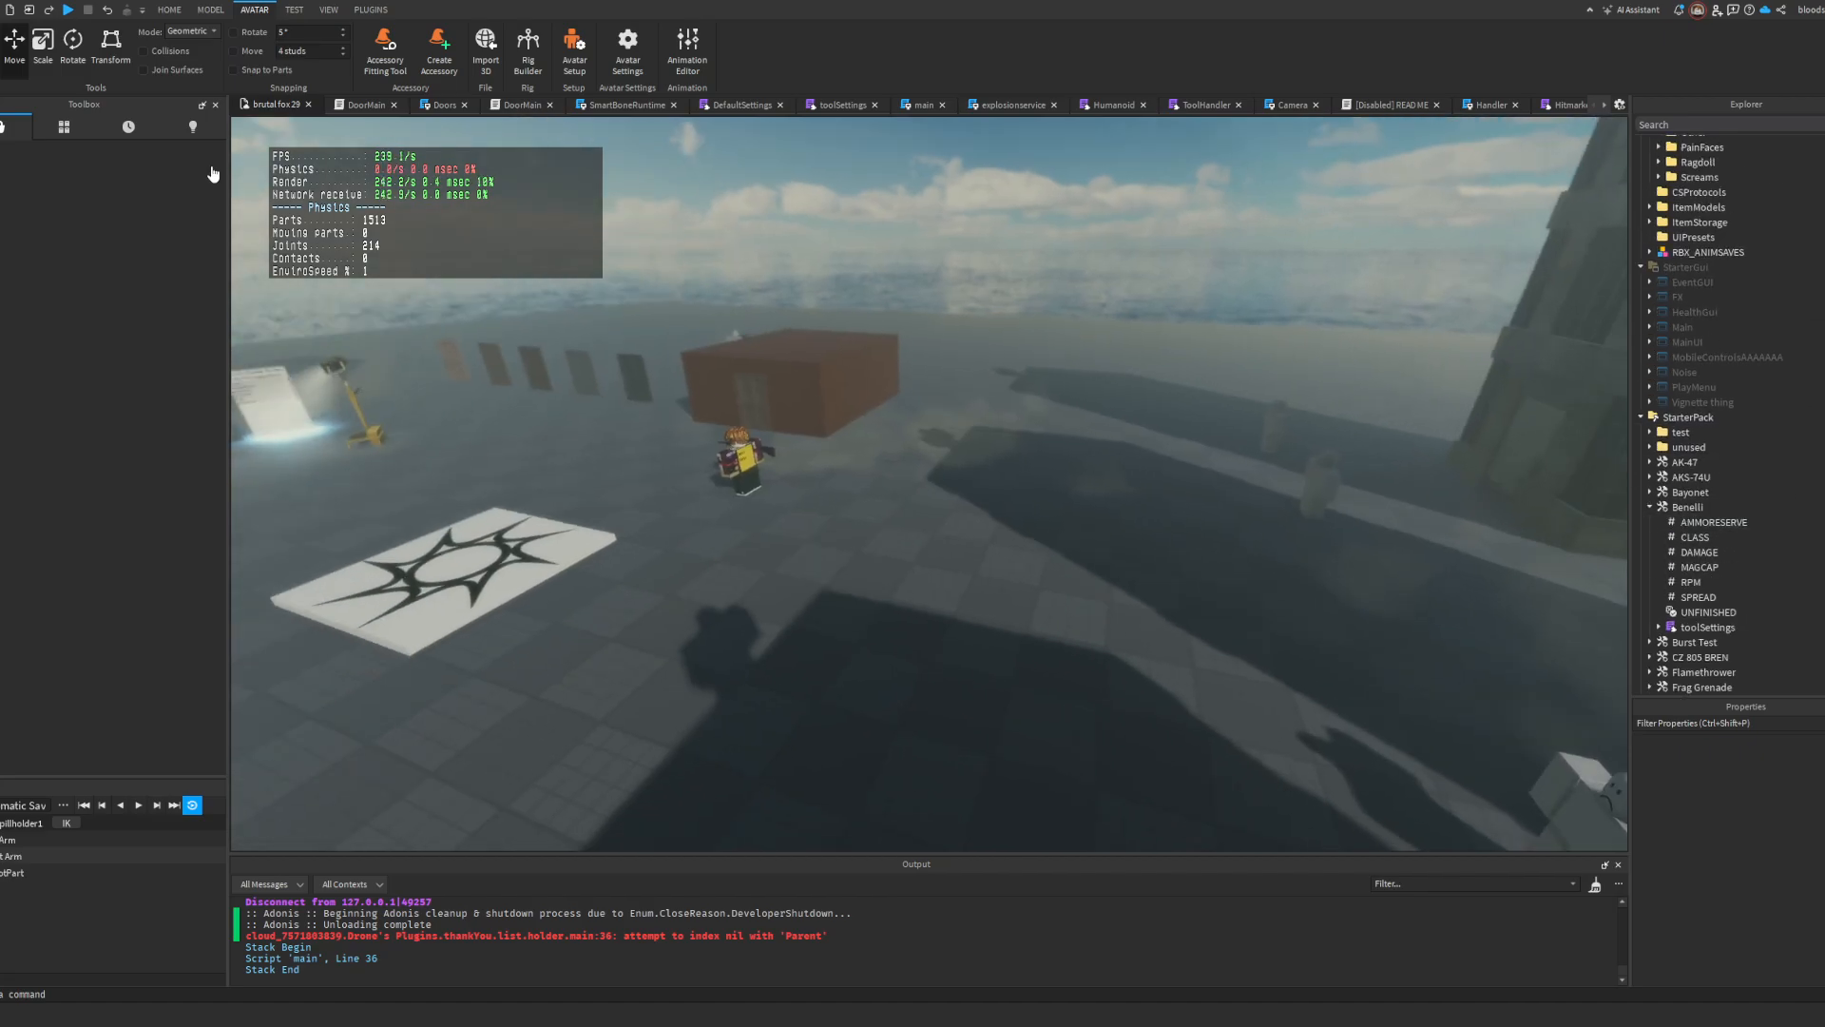
key("a")
key("s")
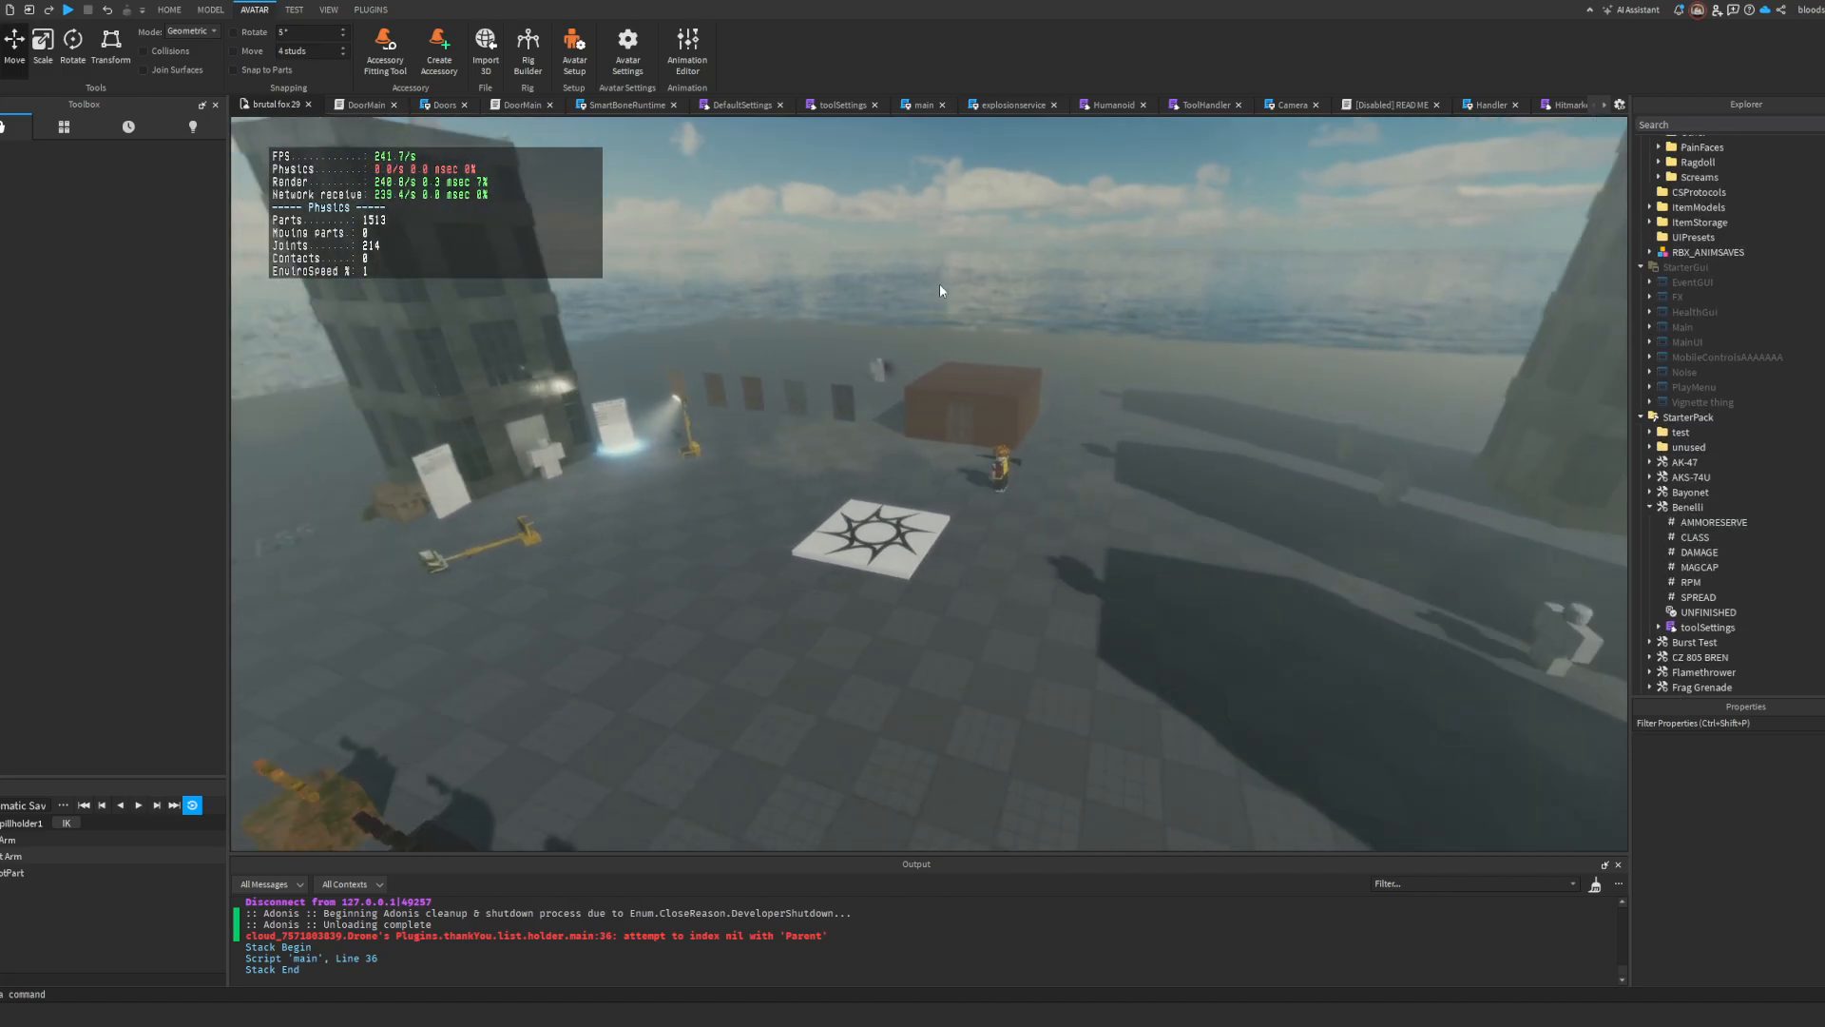
right_click_drag(939, 284, 1122, 285)
key("w")
key("d")
left_click(1066, 646, "alt")
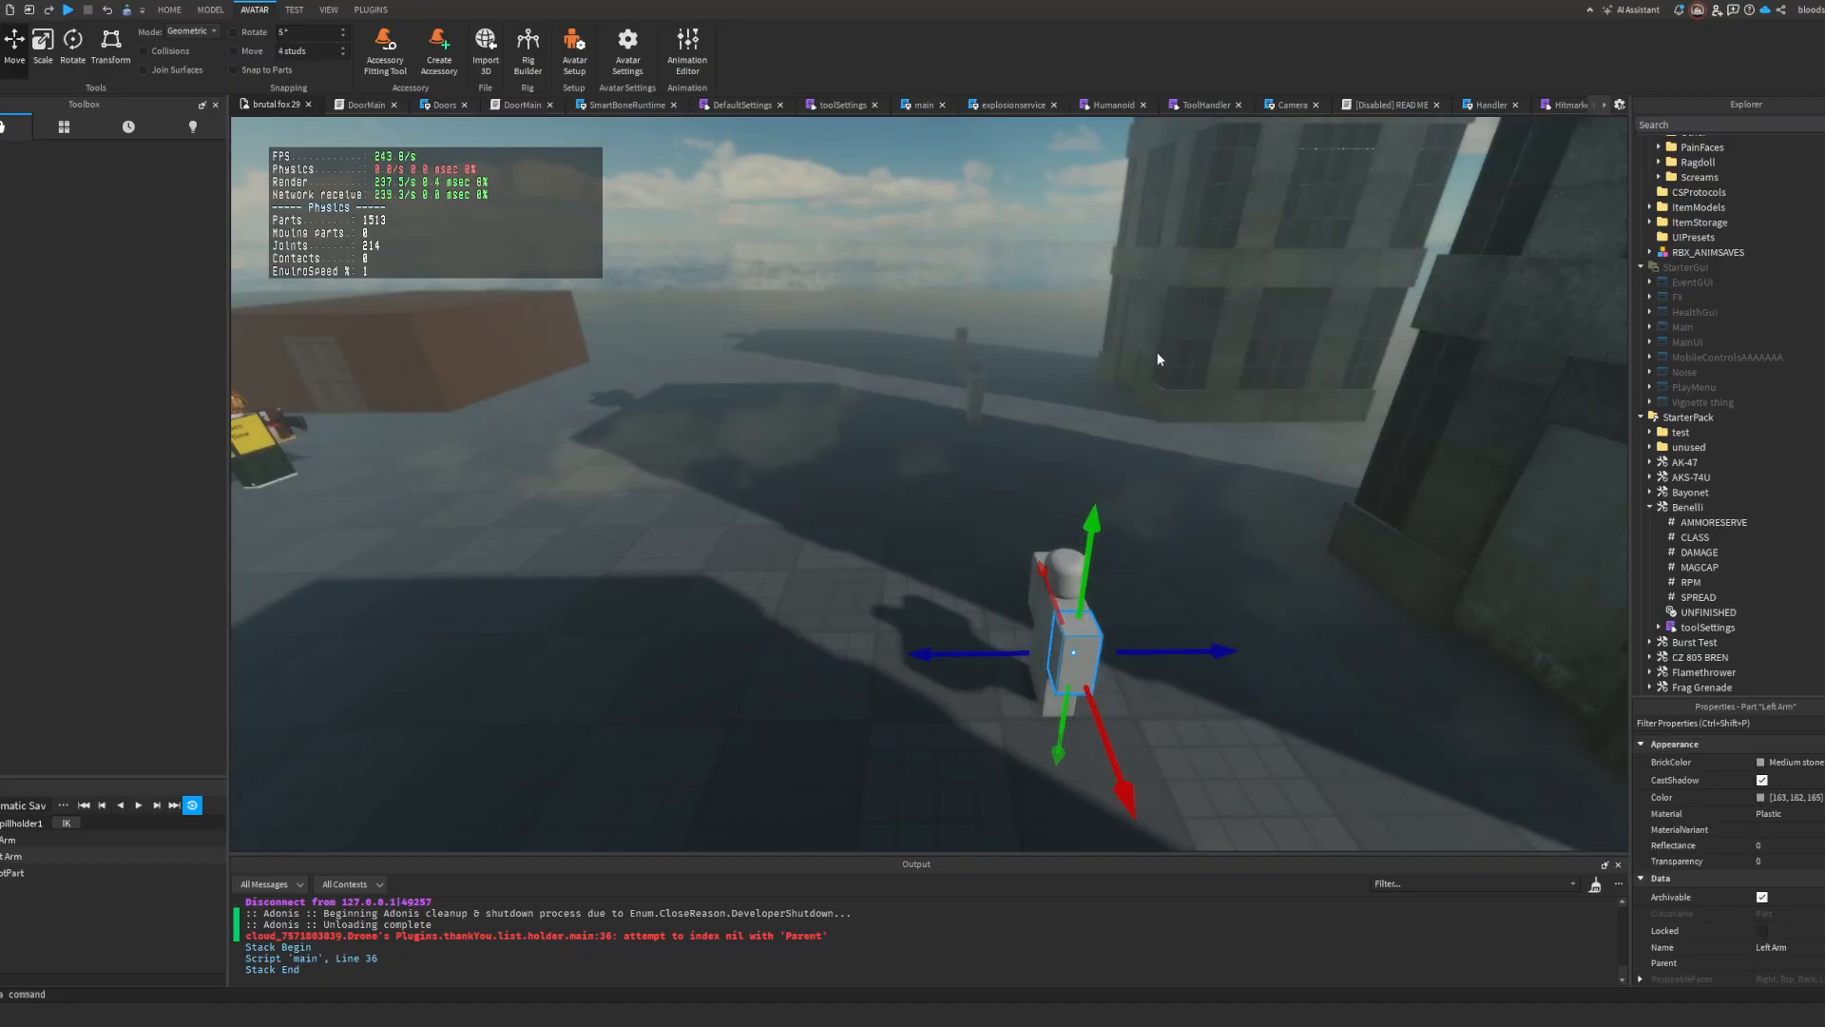
key("f")
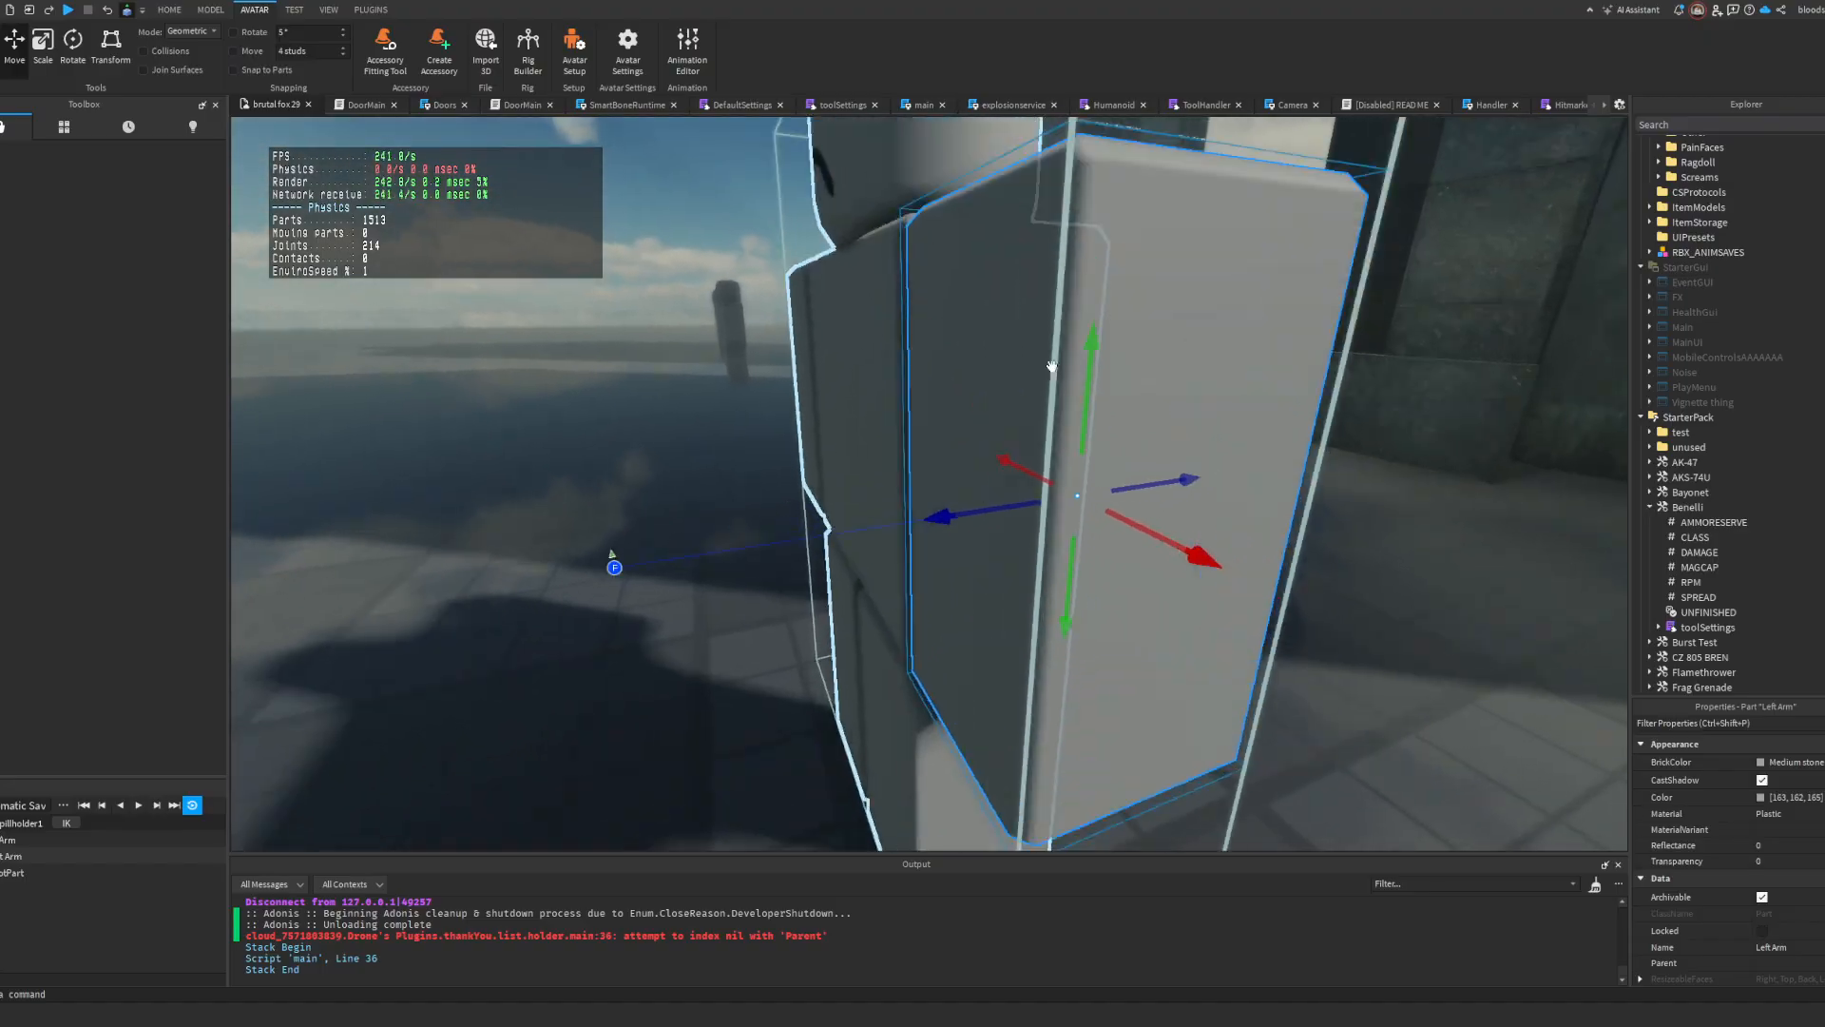
scroll(1053, 367, "down", 5)
scroll(1052, 418, "up", 4)
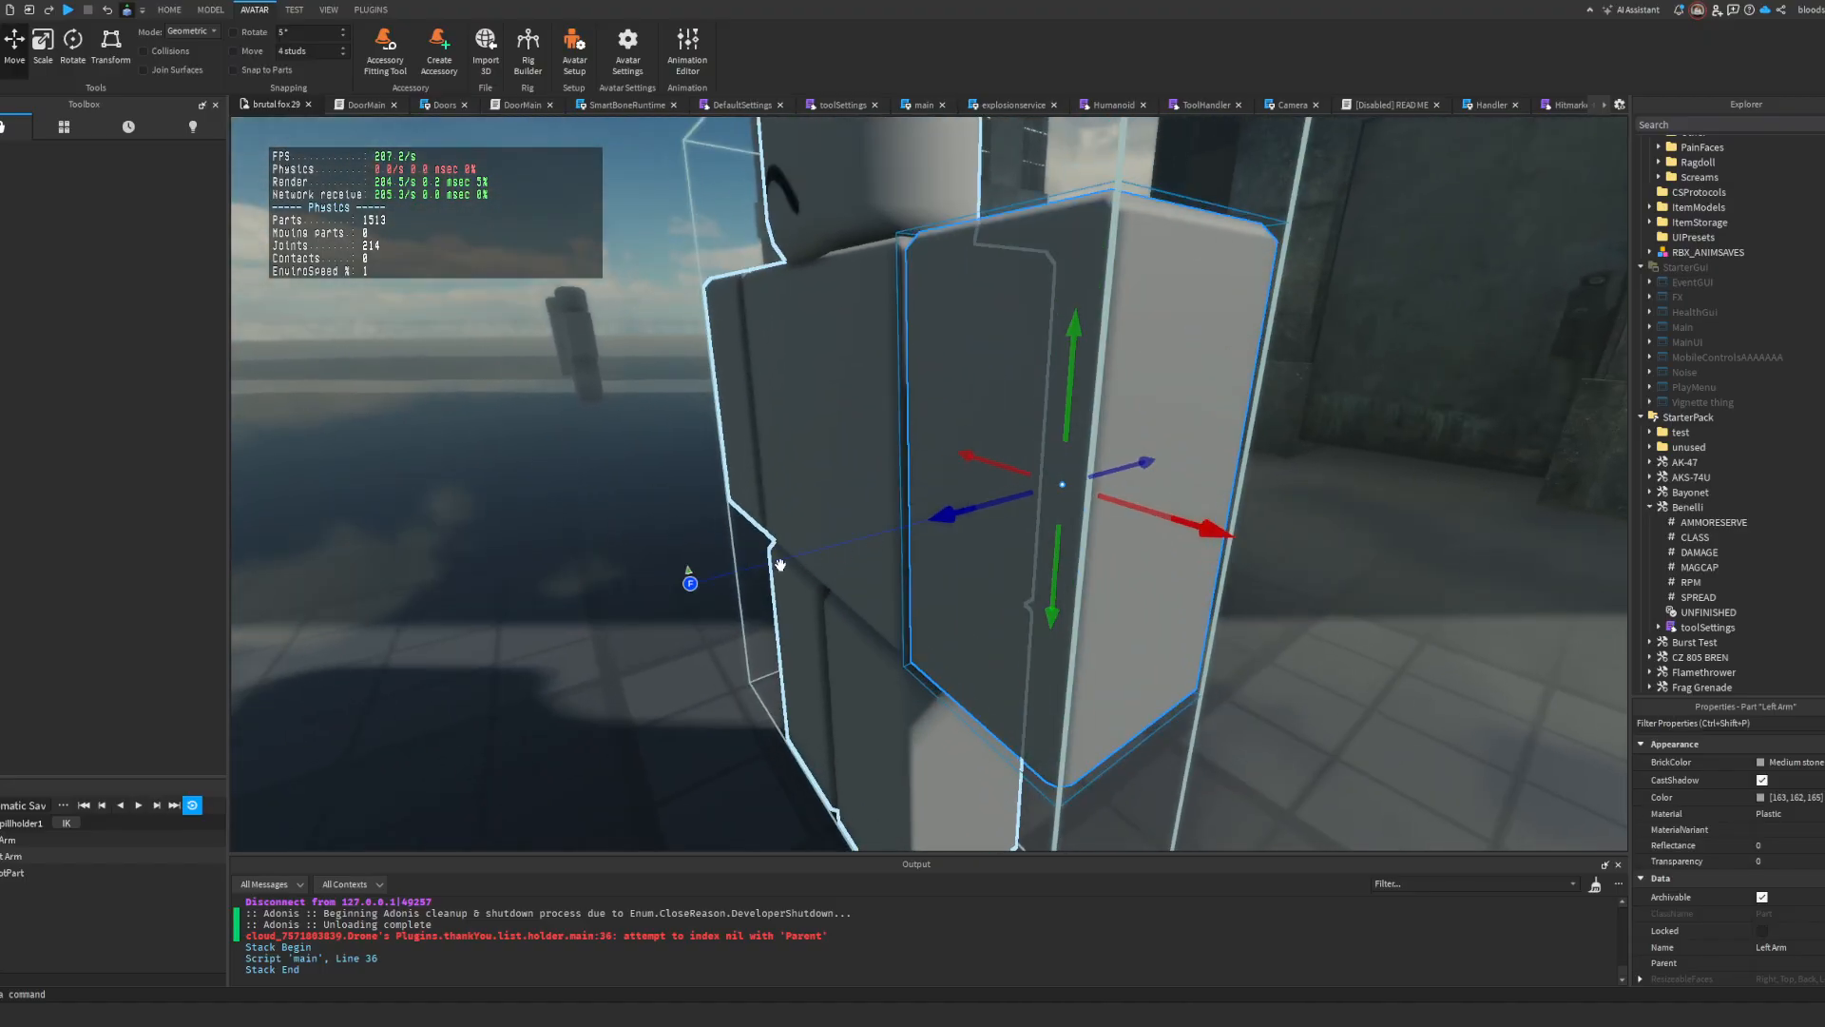
scroll(1045, 636, "down", 5)
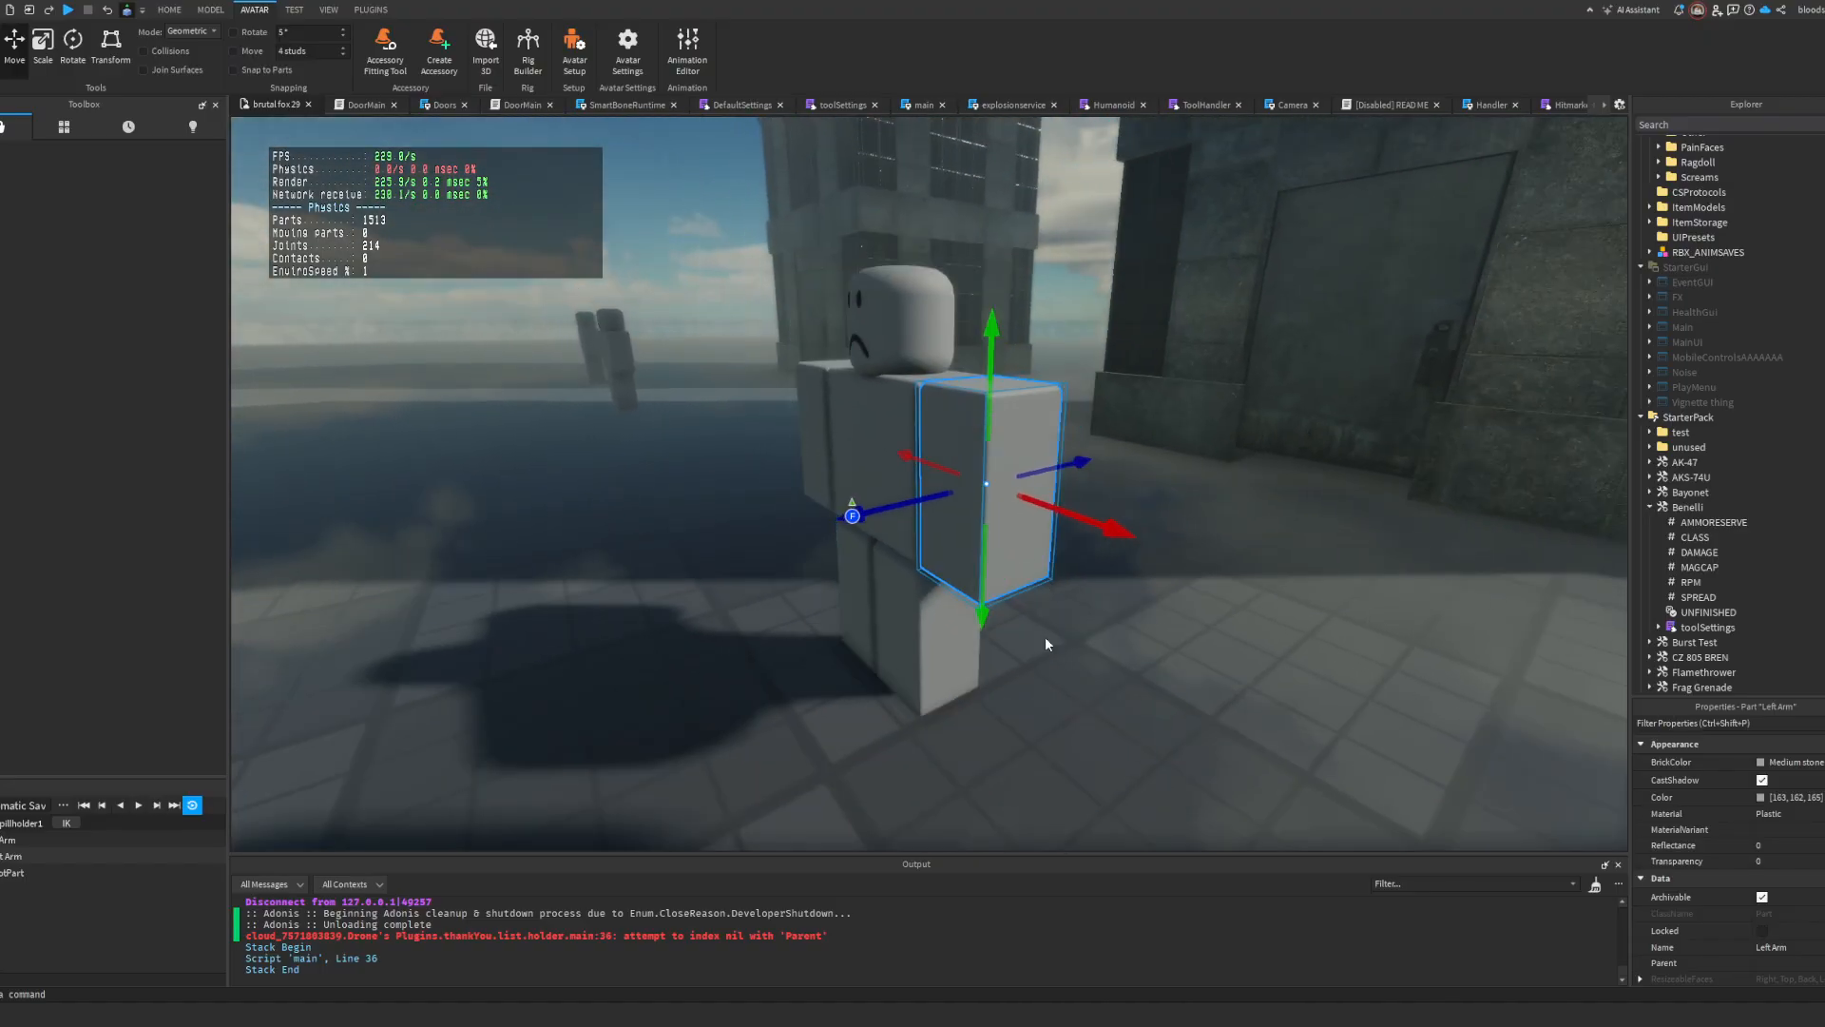
left_click(1048, 726)
key("s")
right_click_drag(1138, 658, 1149, 658)
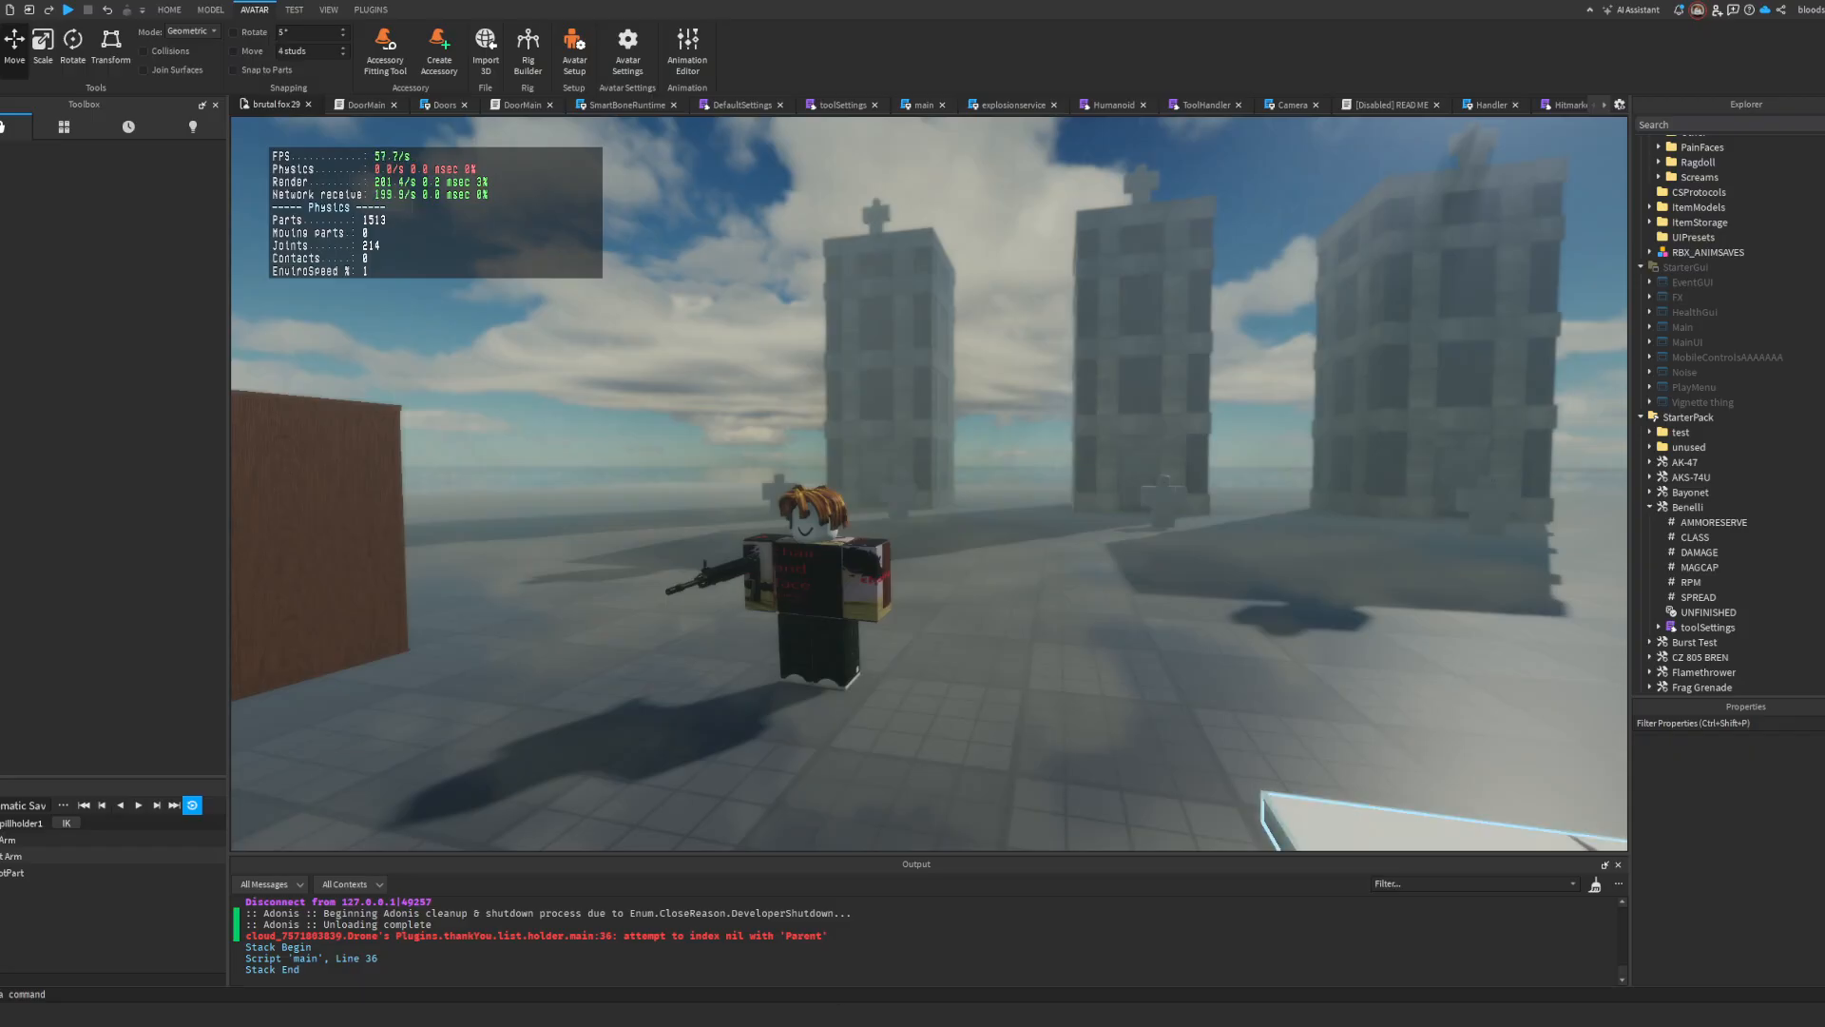
scroll(1731, 483, "down", 4)
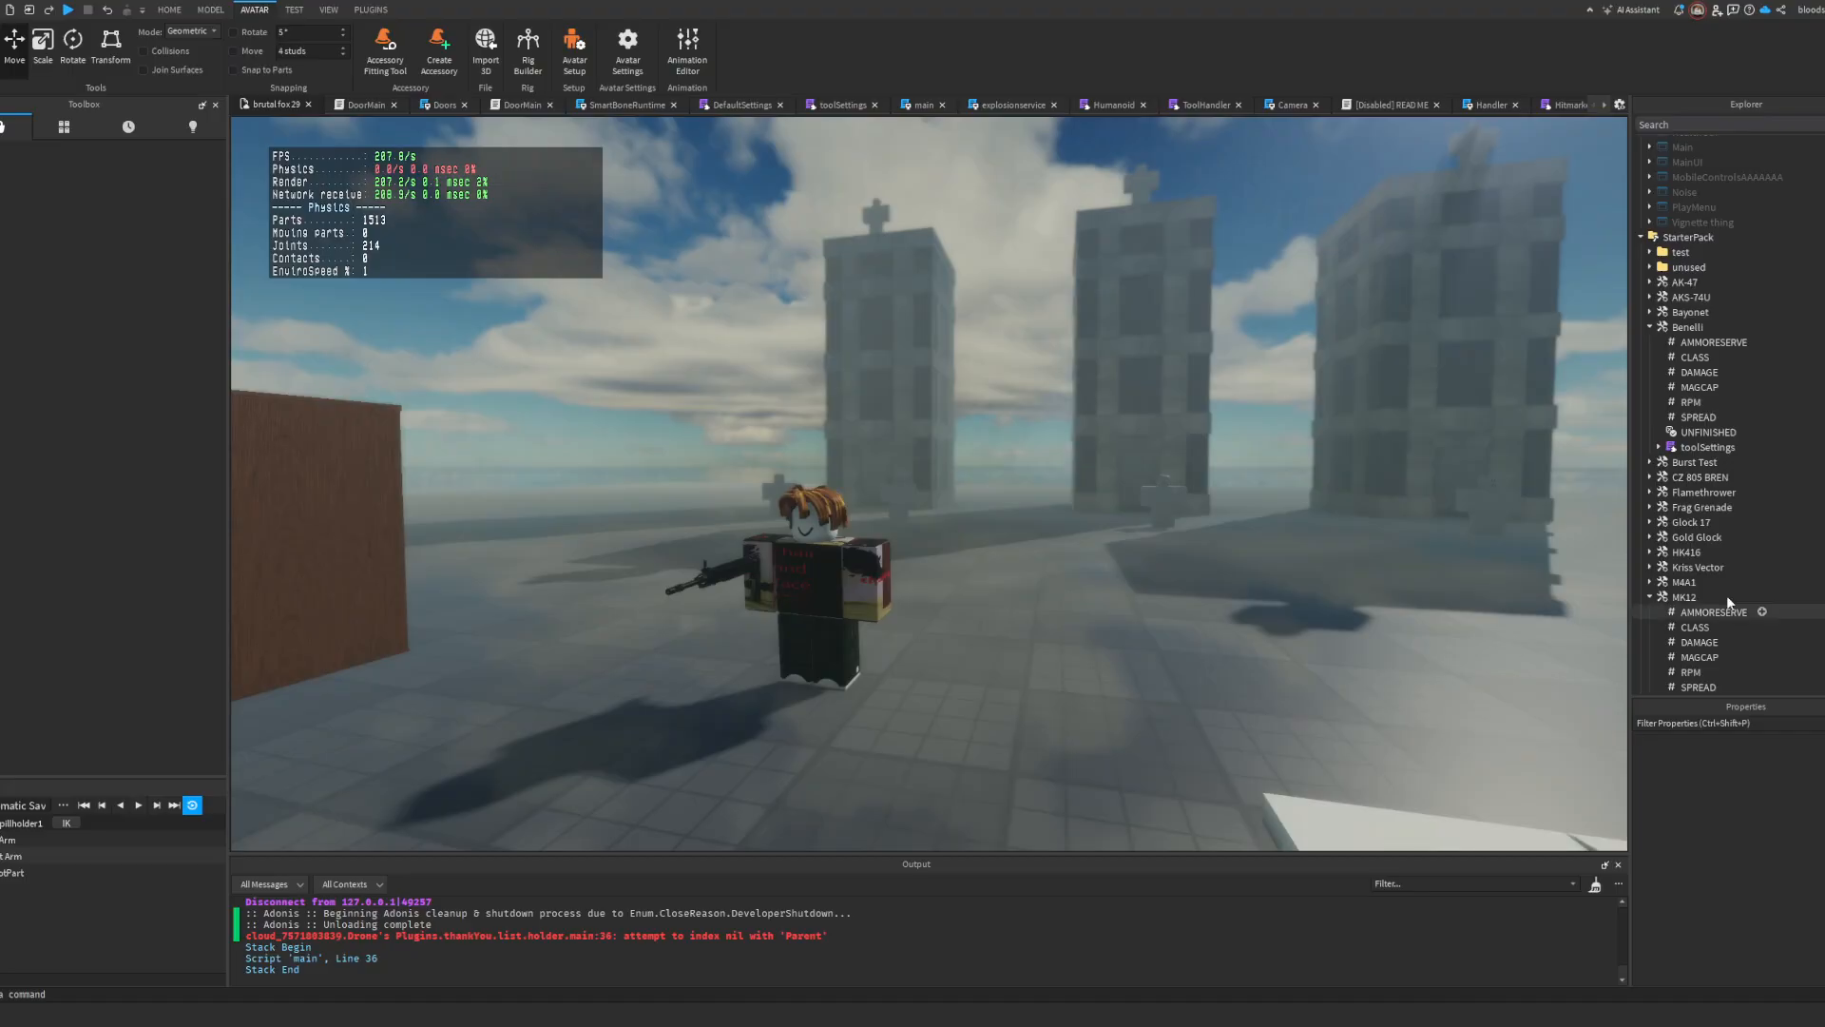
scroll(1739, 585, "down", 5)
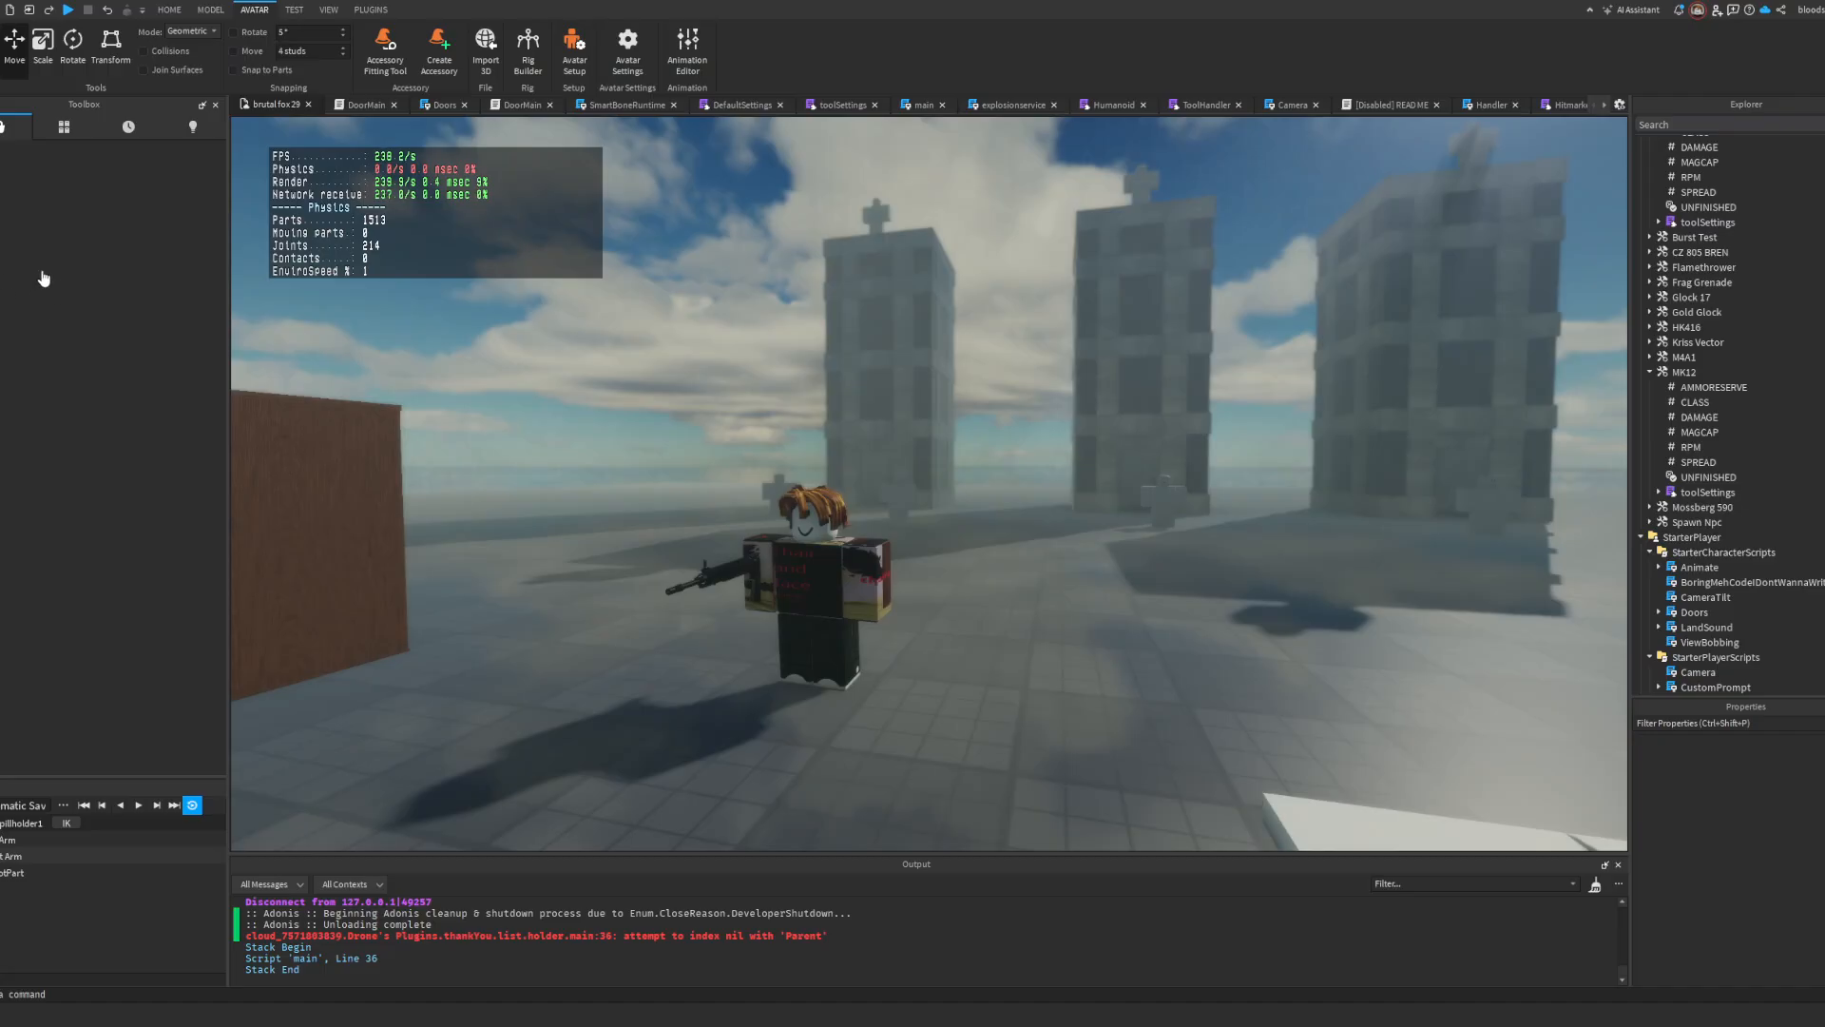
Step: Paste the ar15 fire sound into the Workspace and select the asset number in its SoundId for copying
key("ctrl+v")
scroll(1814, 829, "down", 2)
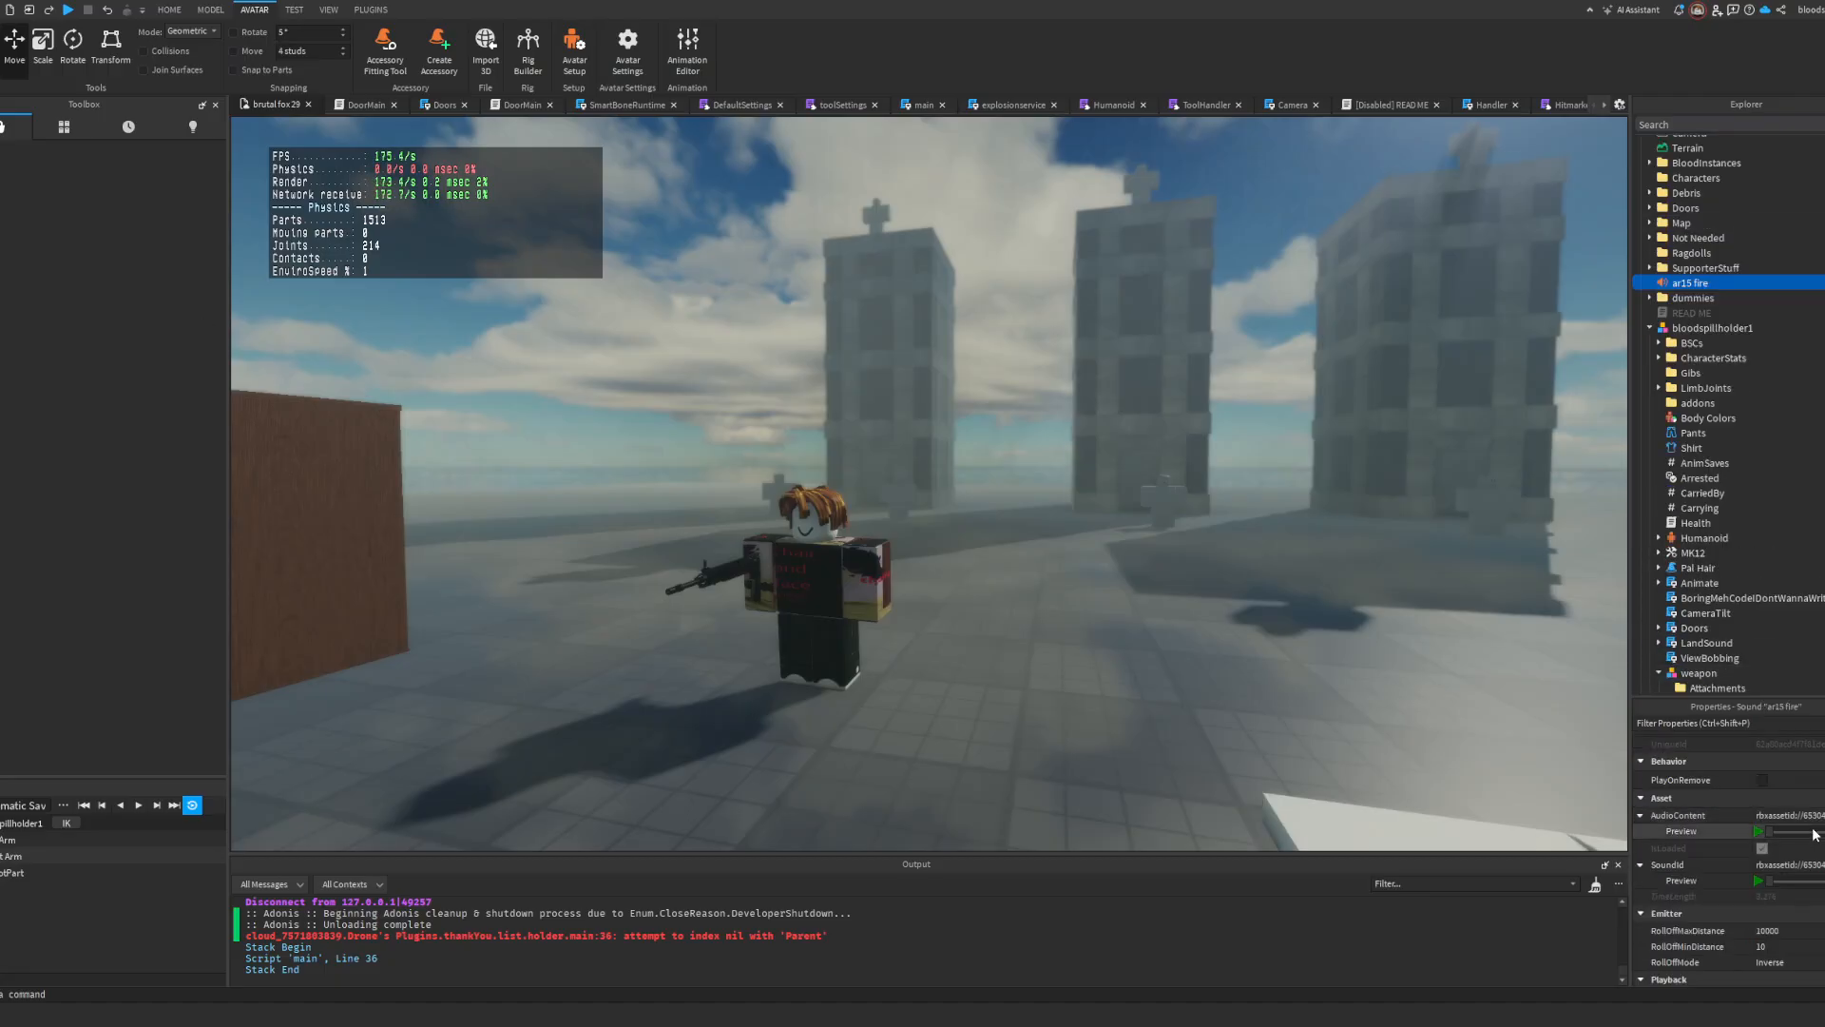
double_click(1814, 866)
scroll(1793, 356, "down", 15)
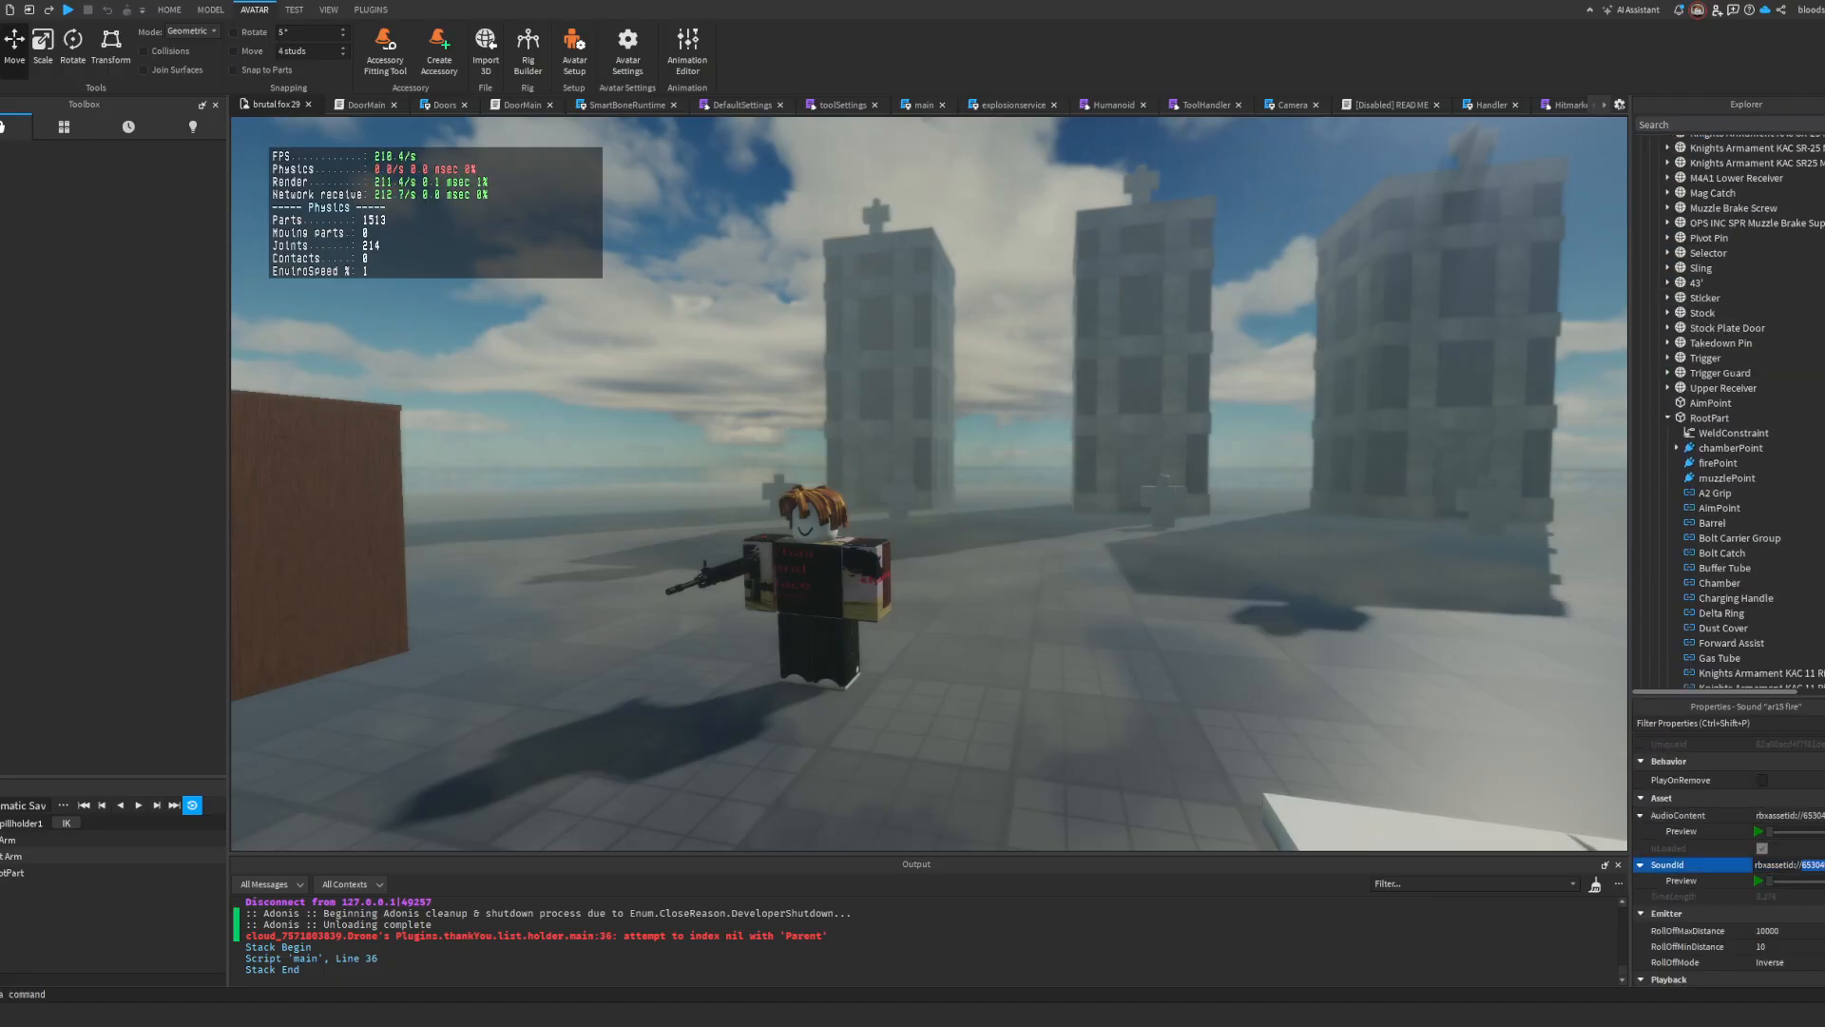
scroll(1702, 428, "down", 15)
scroll(1682, 520, "down", 7)
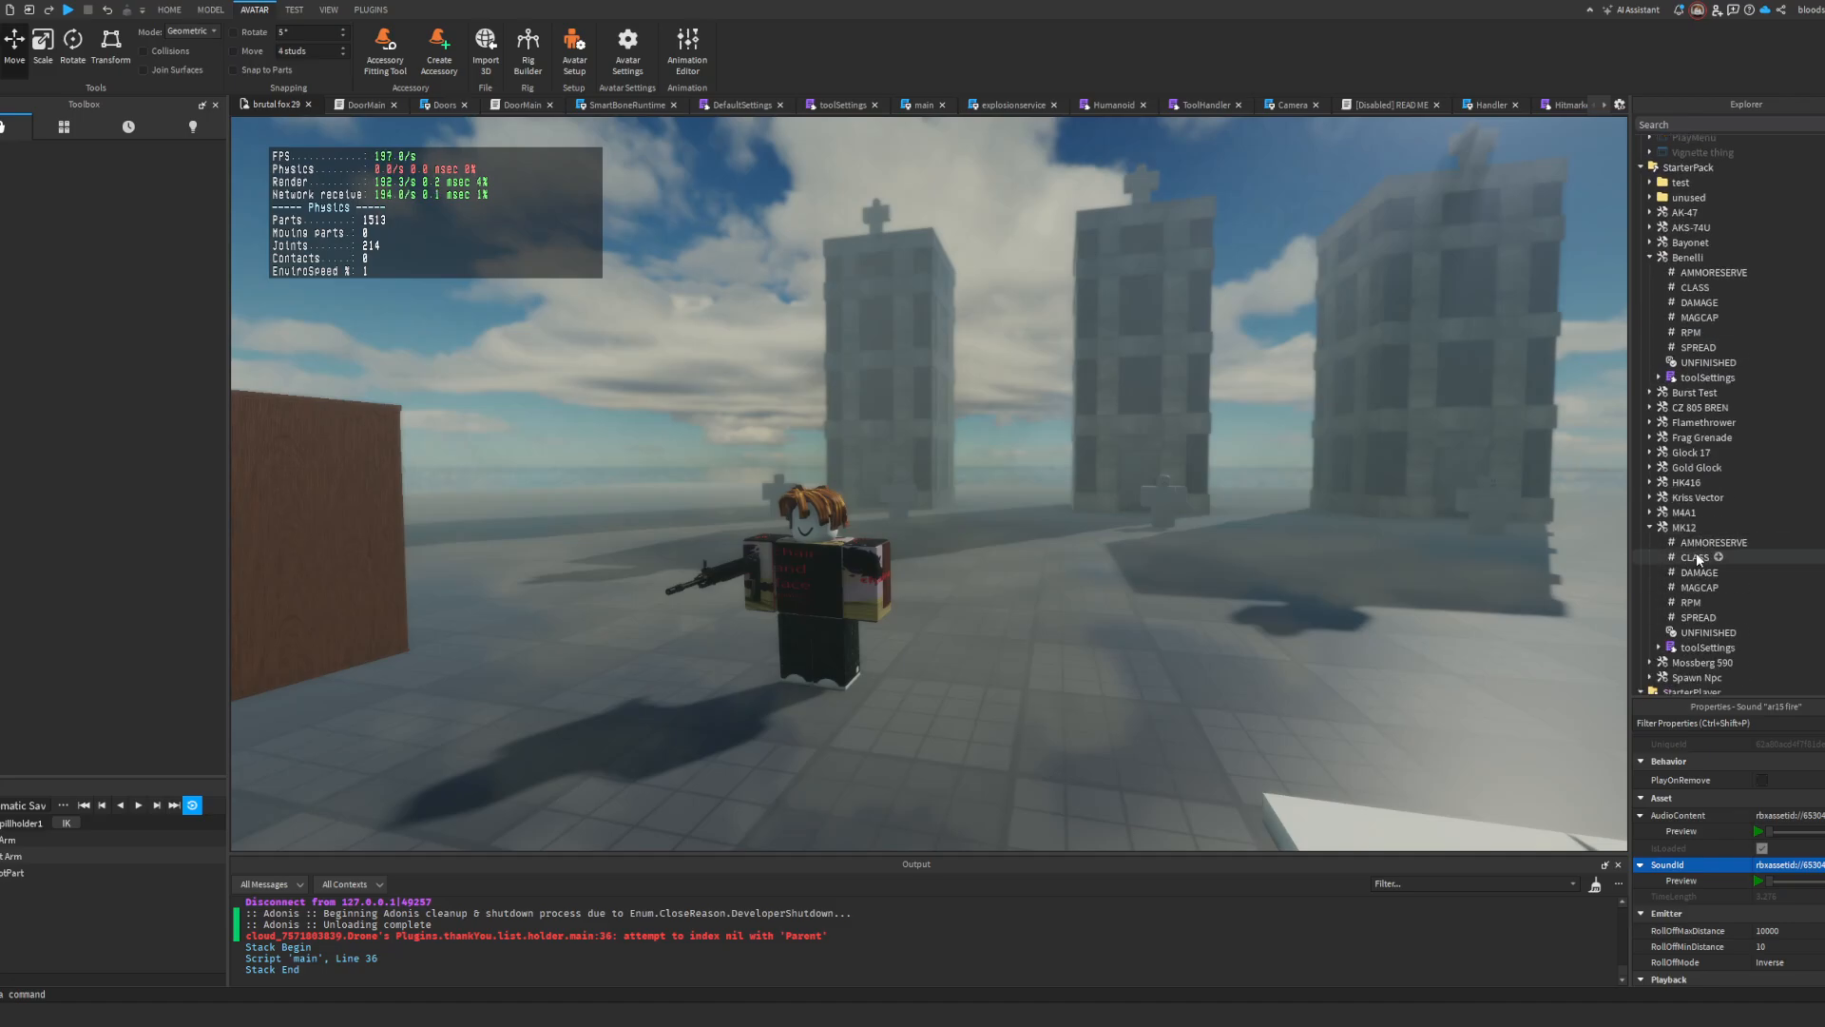
double_click(1688, 514)
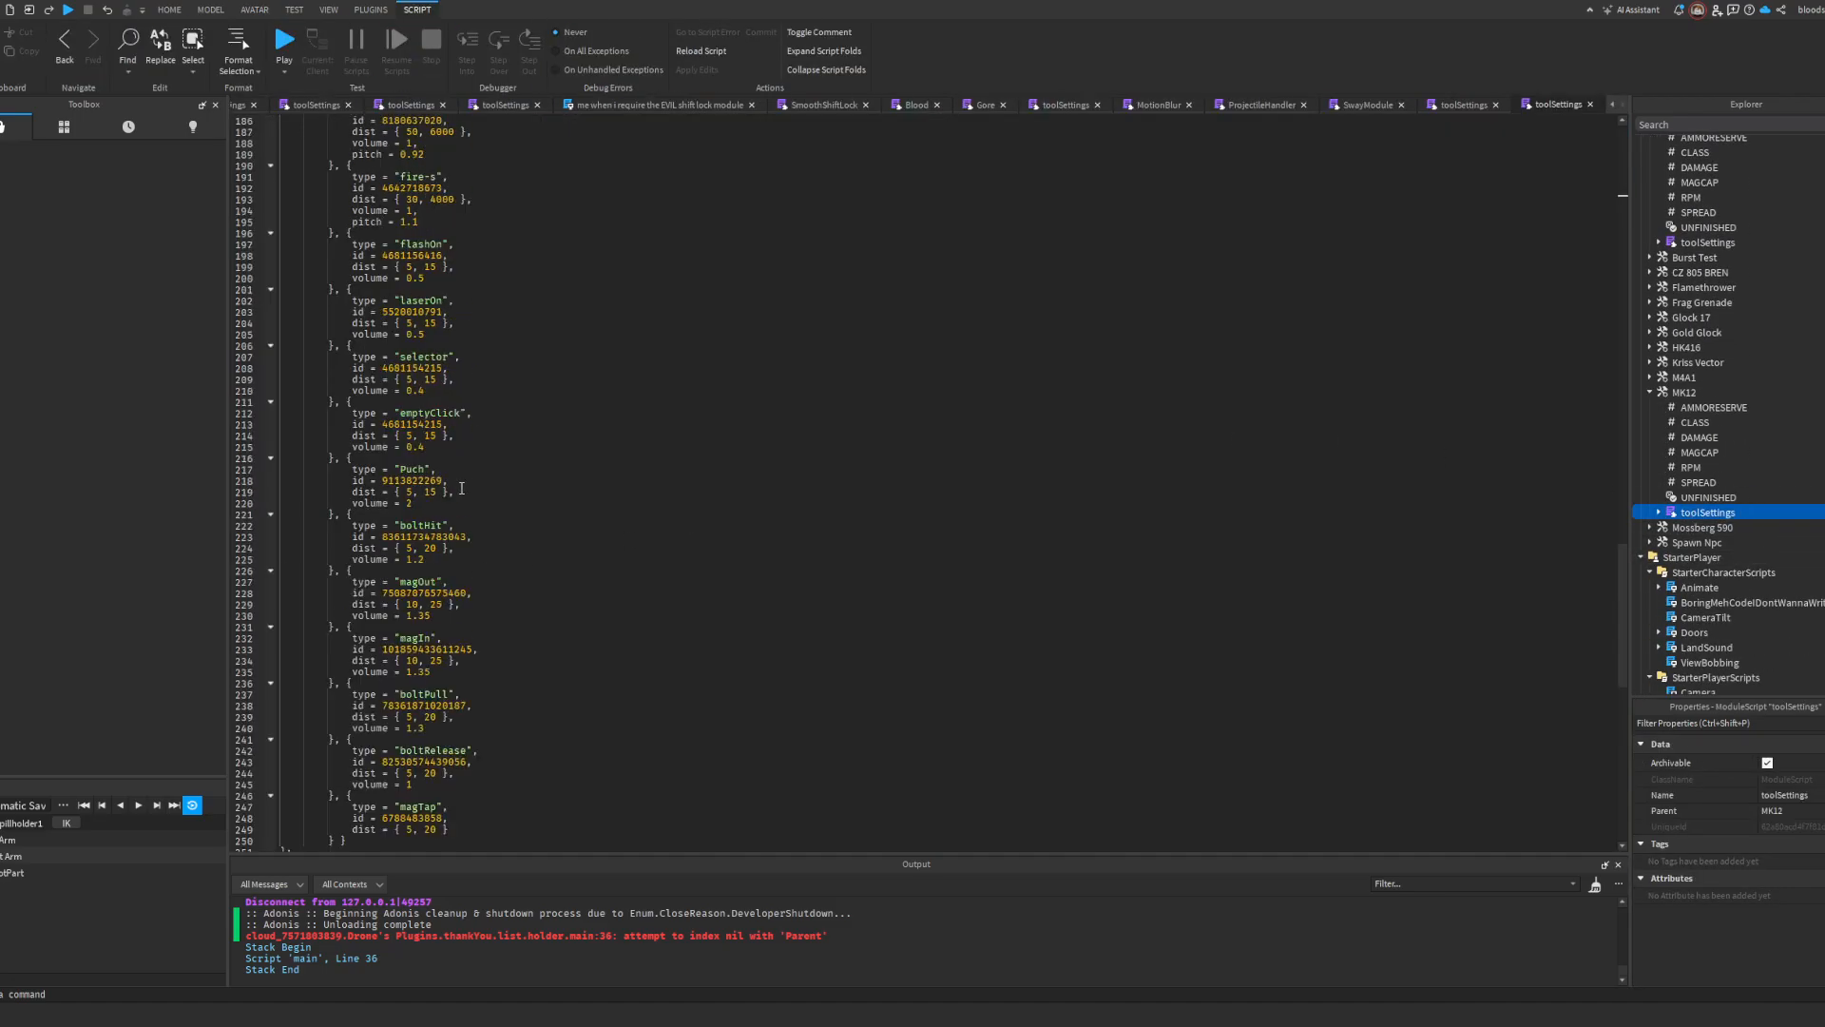
scroll(422, 428, "up", 15)
scroll(422, 429, "up", 2)
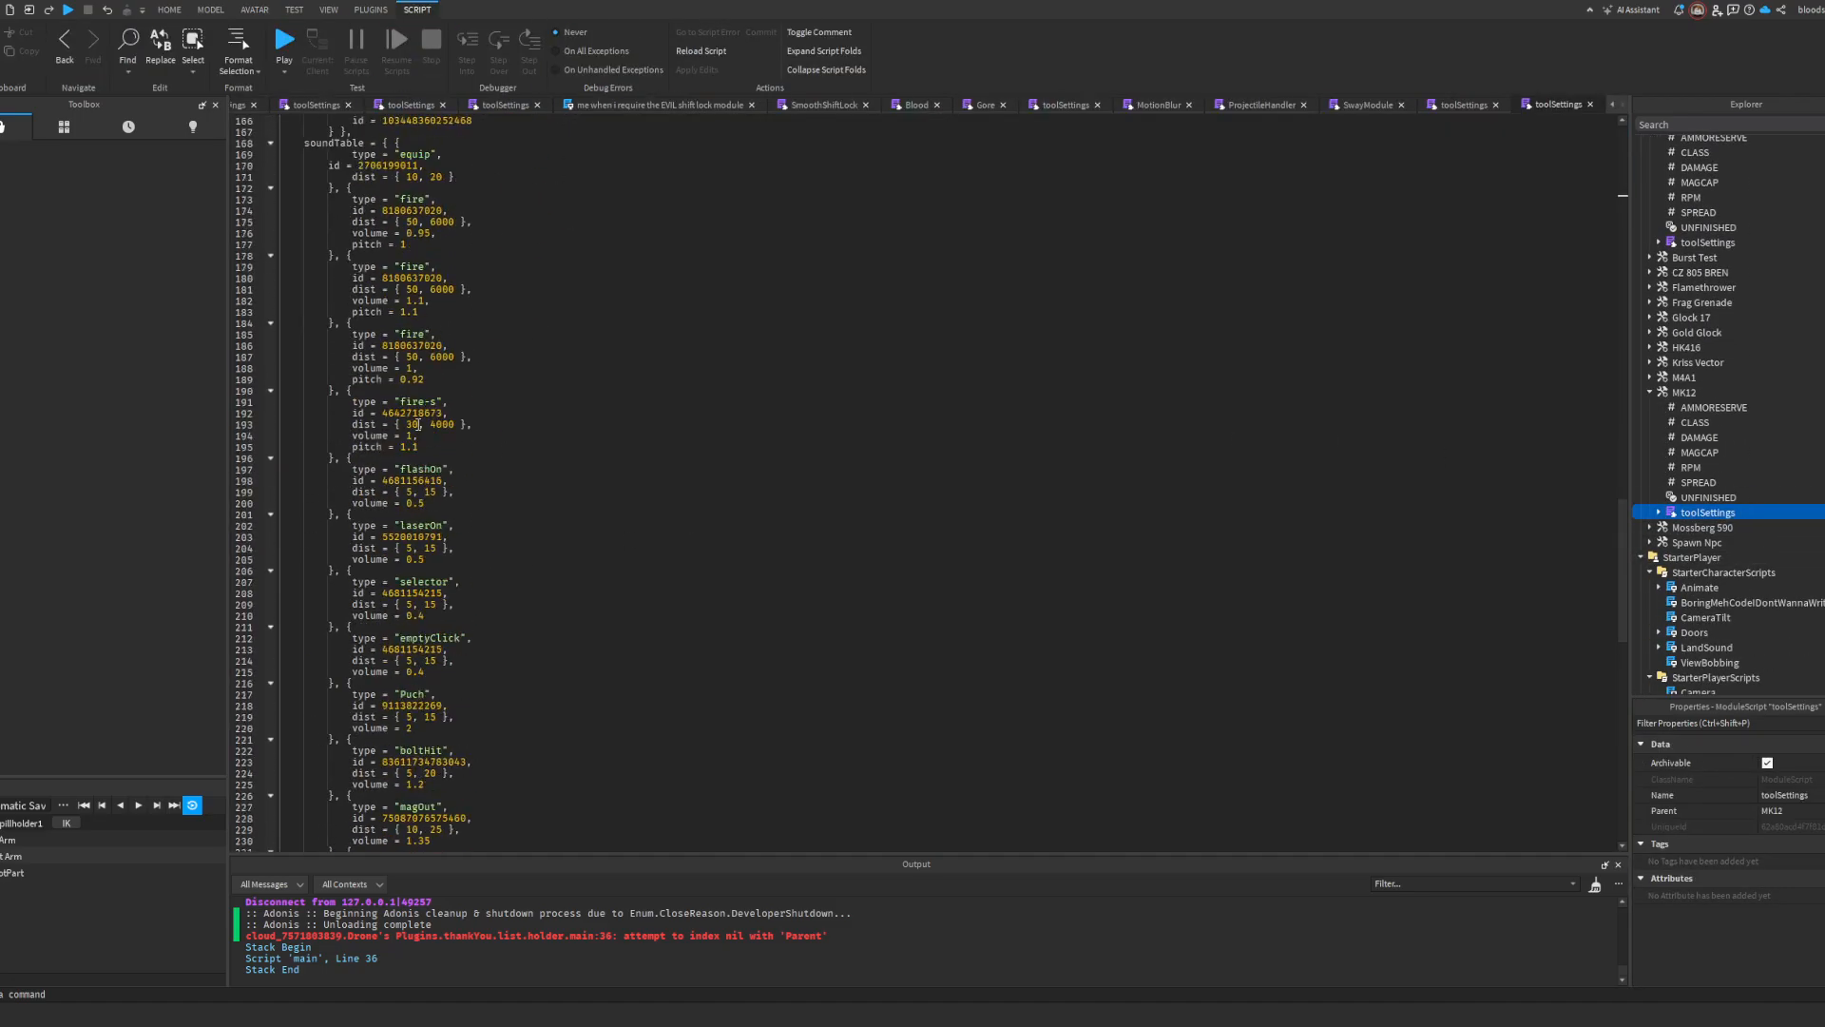
left_click(412, 618)
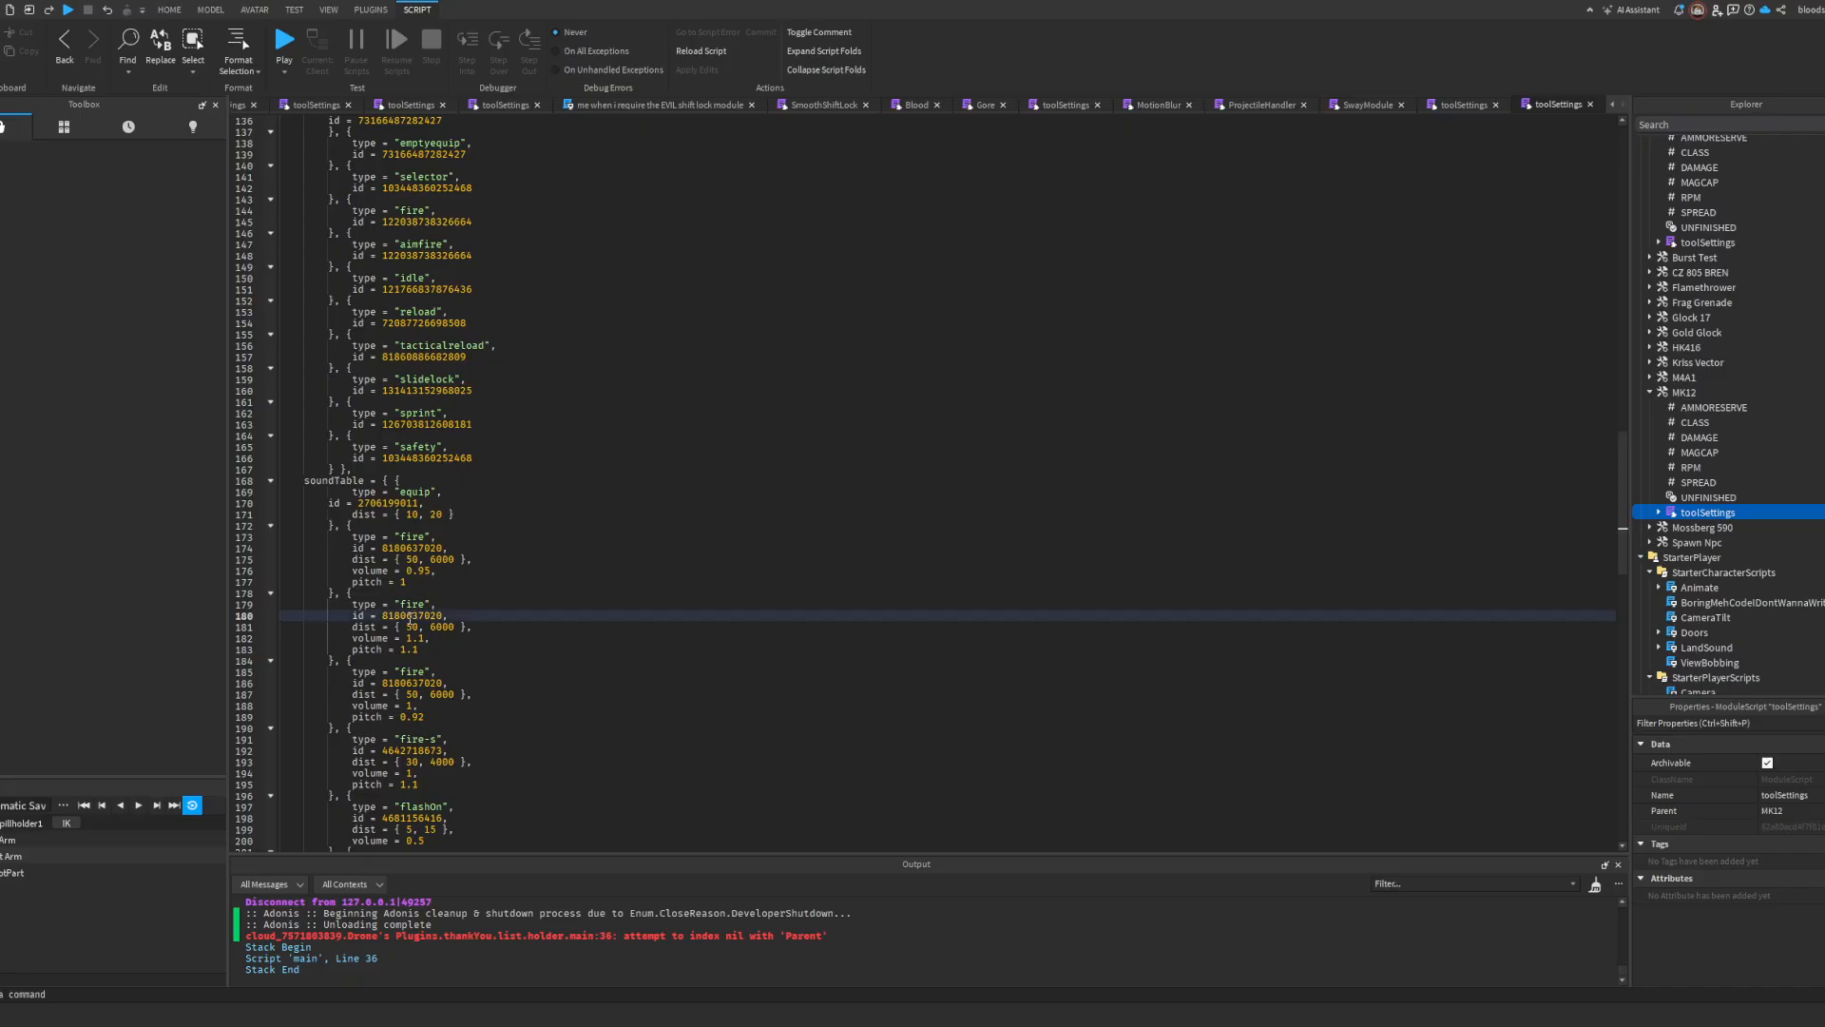
double_click(413, 549)
key("ctrl+v")
double_click(413, 684)
key("ctrl+v")
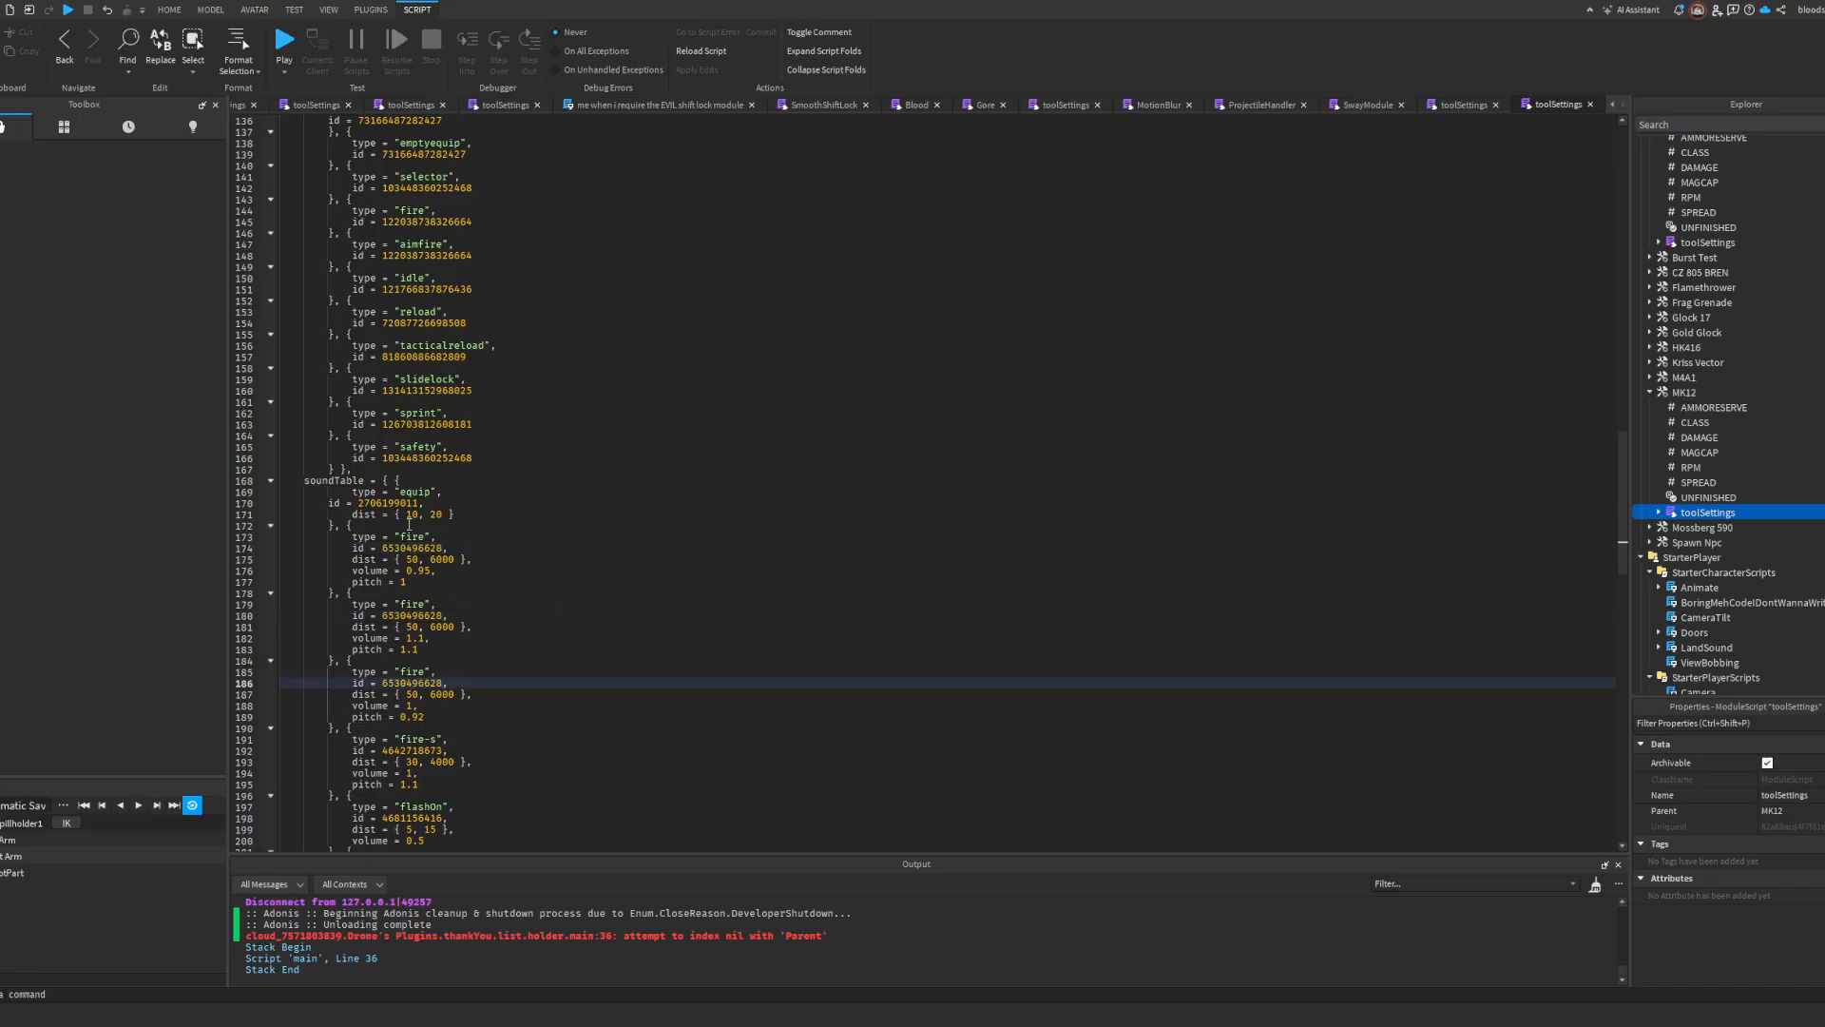
Step: Start a play test and equip the MK12
scroll(418, 583, "down", 8)
left_click(277, 47)
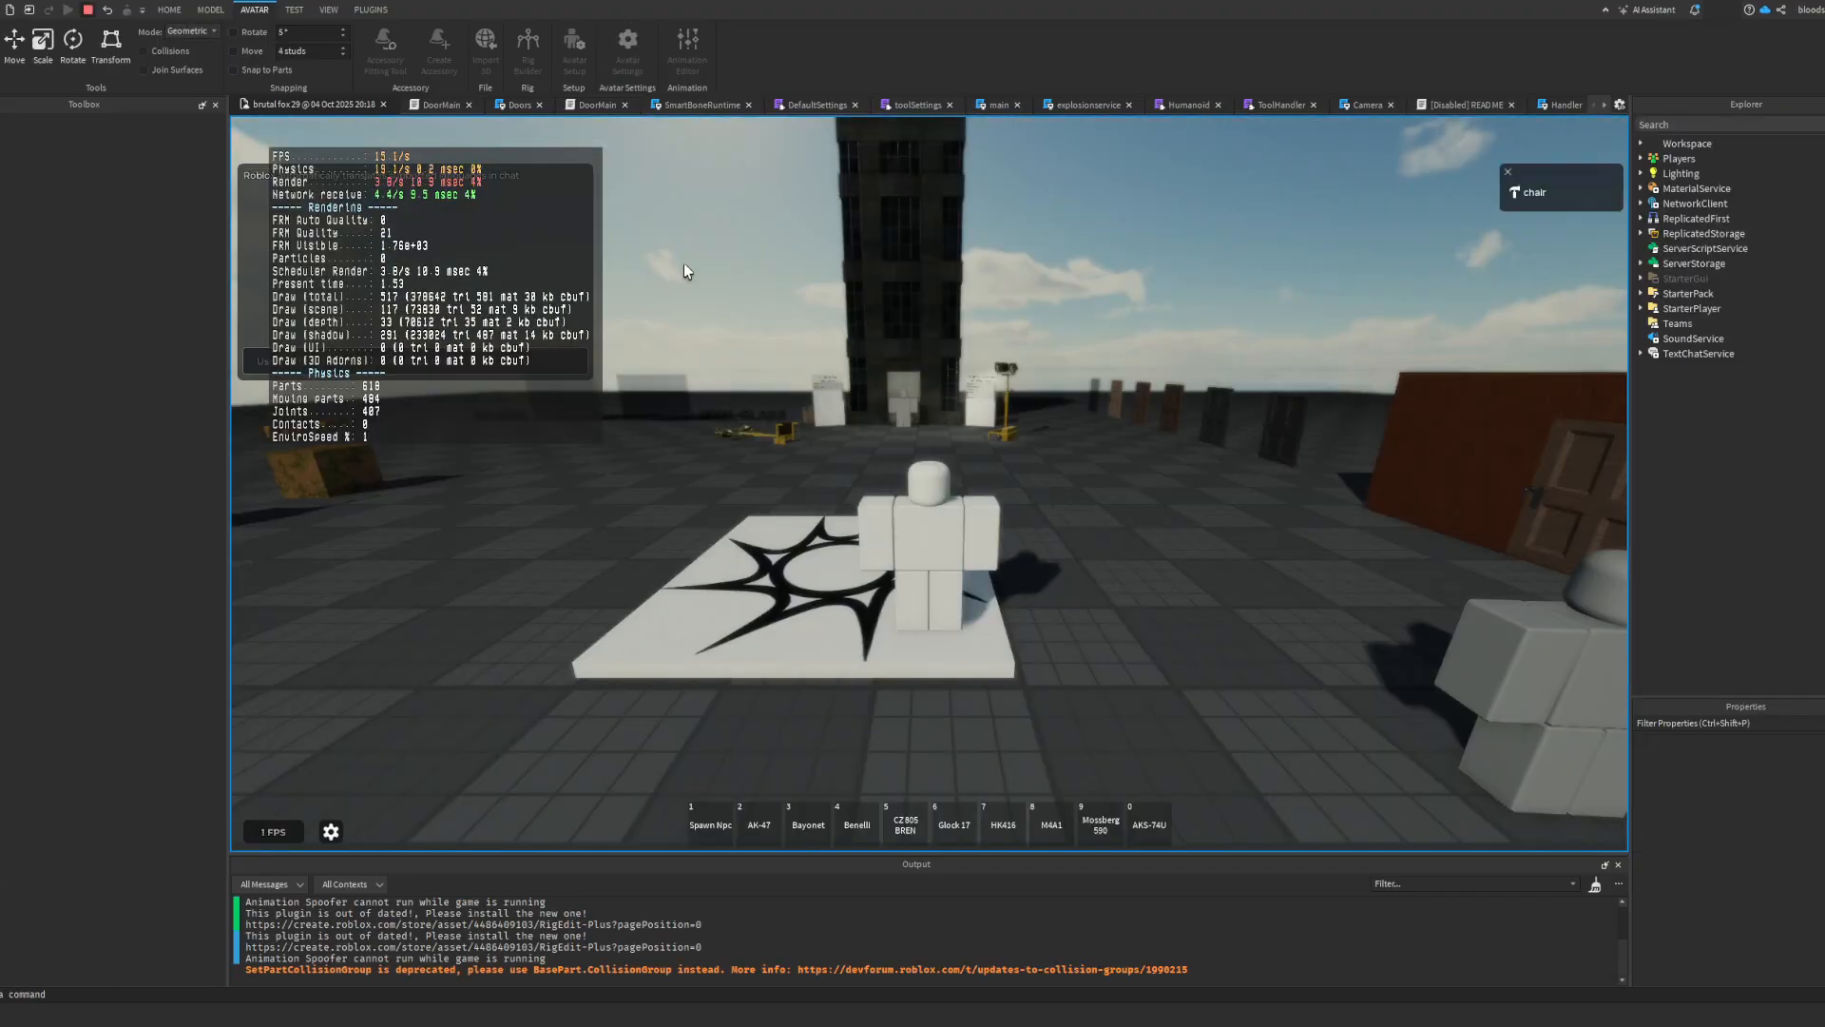
key("1")
key("grave")
left_click(951, 613)
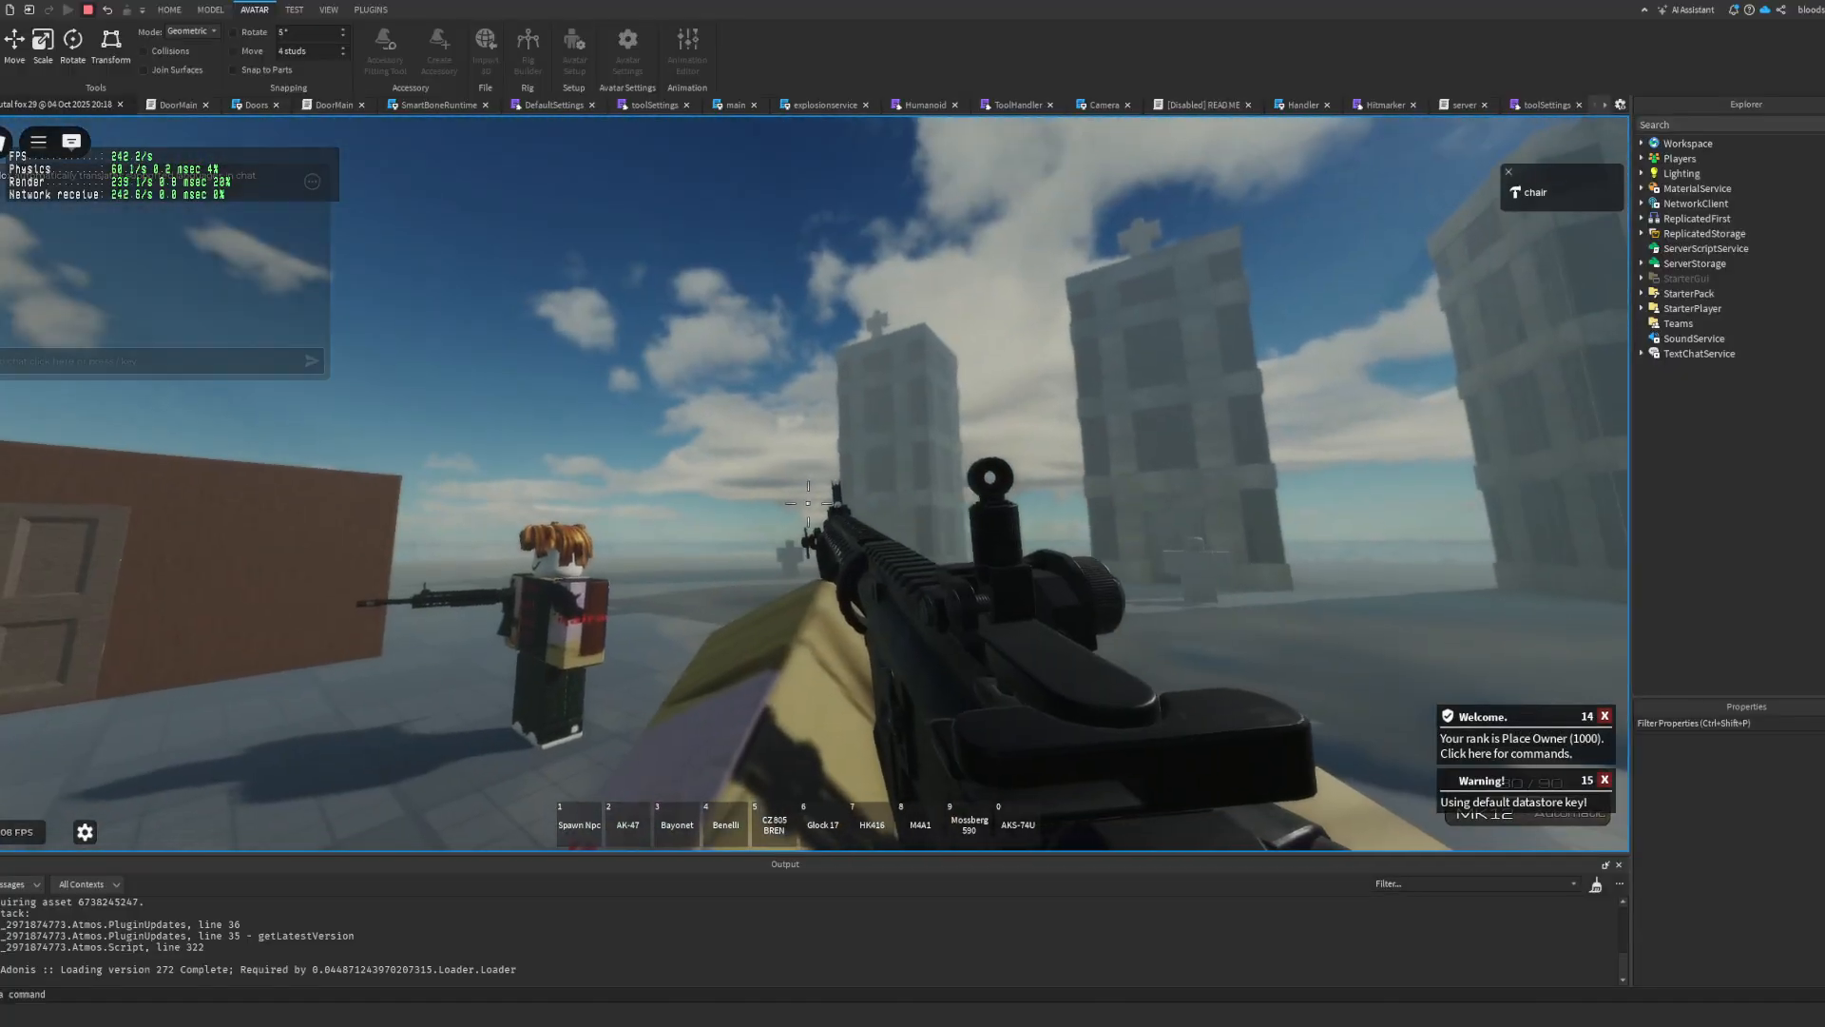
Step: Fire the MK12 while aiming and from the hip to check the new fire sound, reload it and open the game menu
right_click(812, 505)
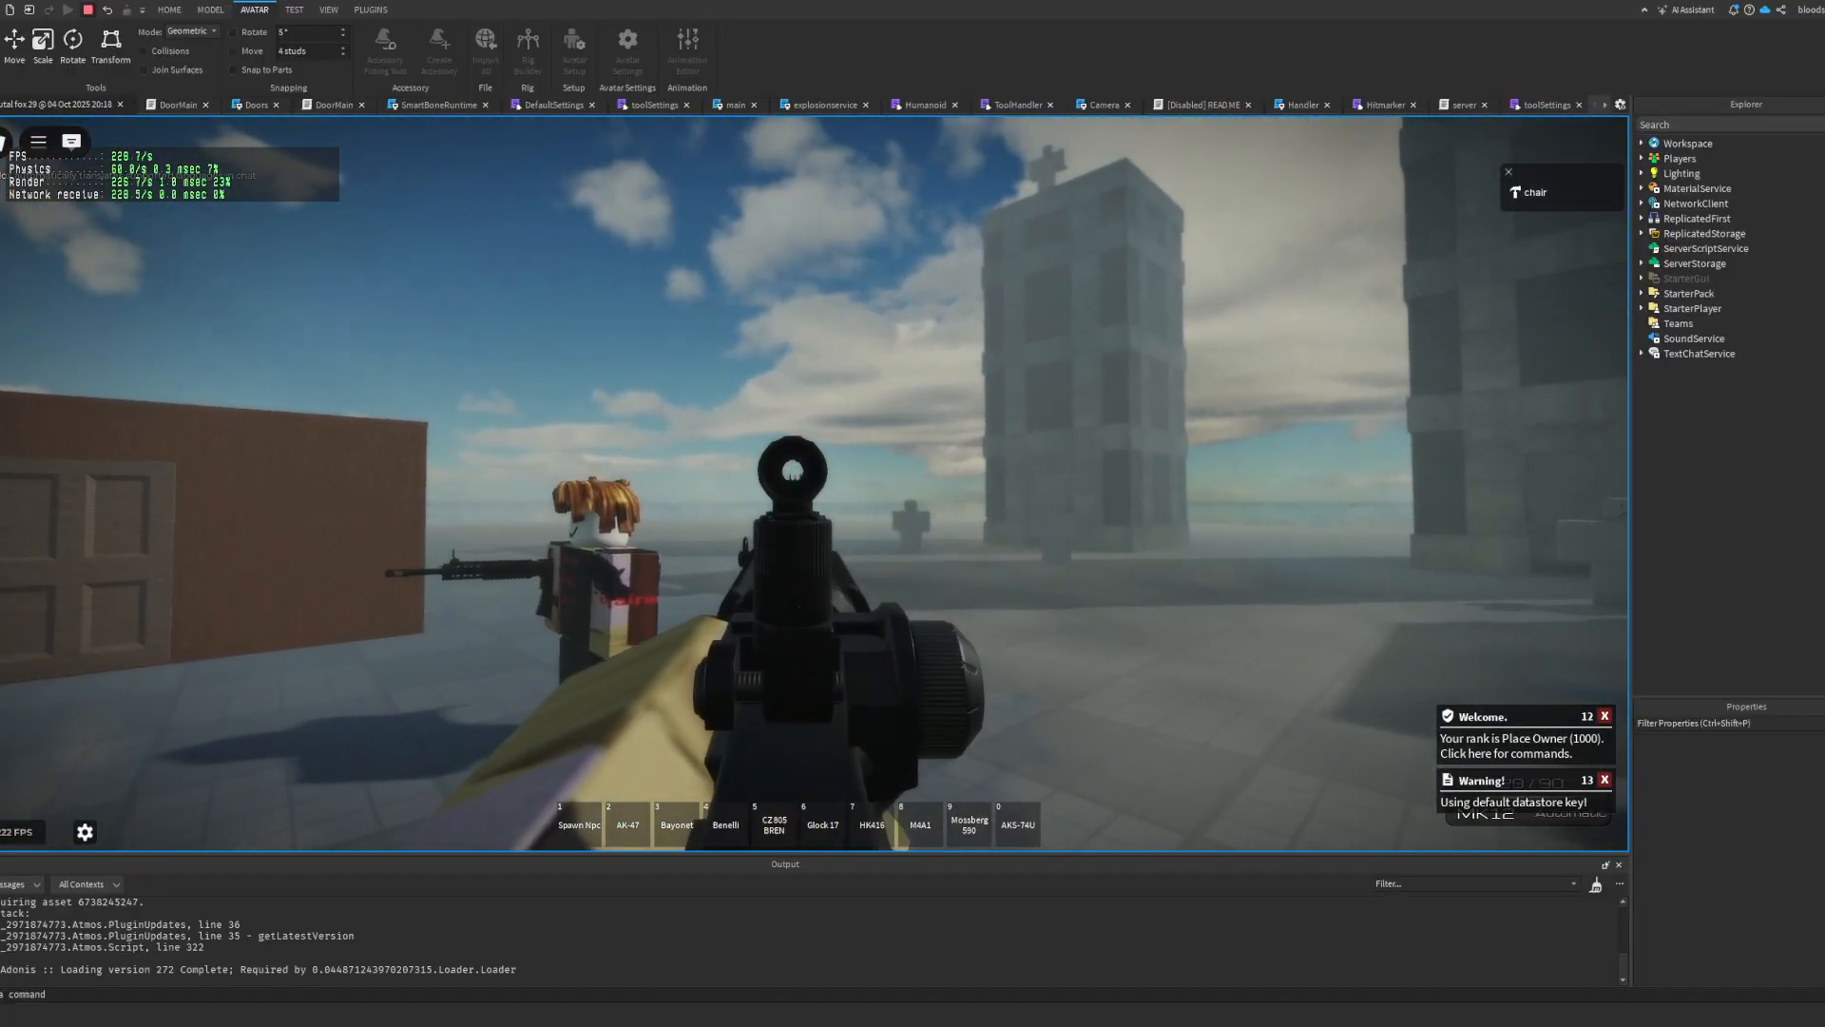
left_click(812, 469)
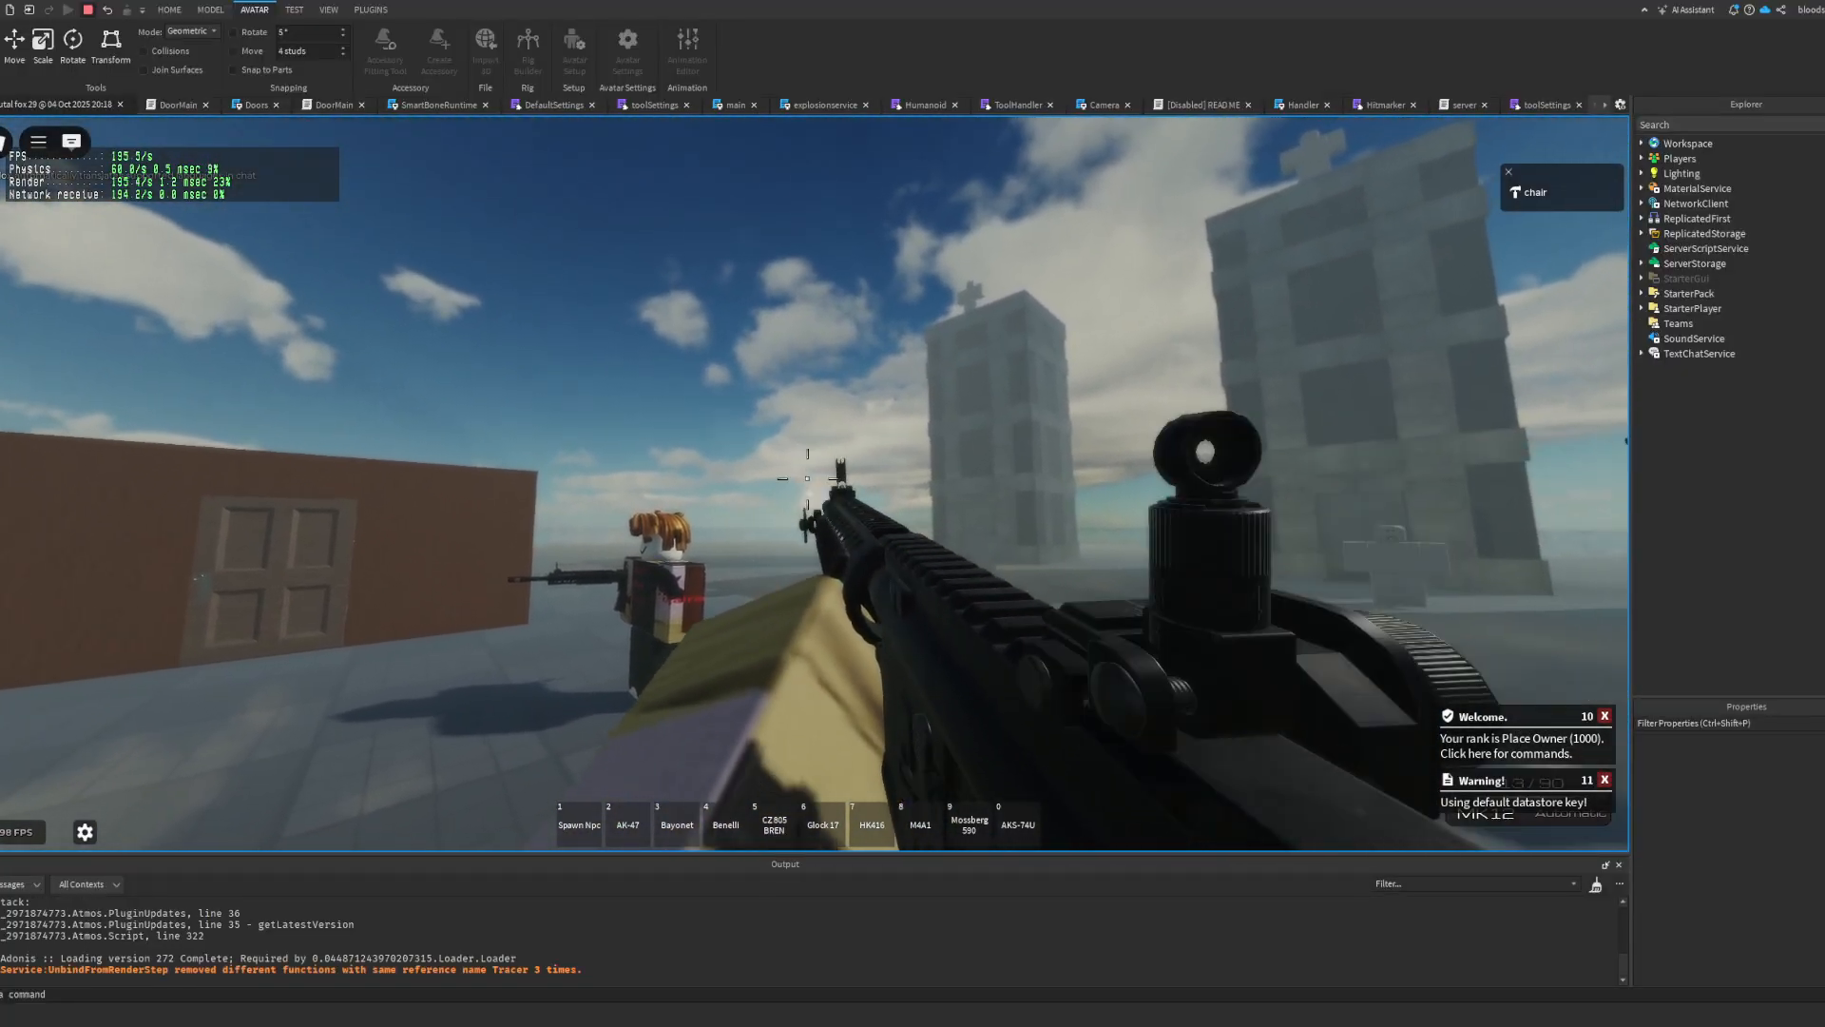
left_click(812, 483)
left_click(812, 484)
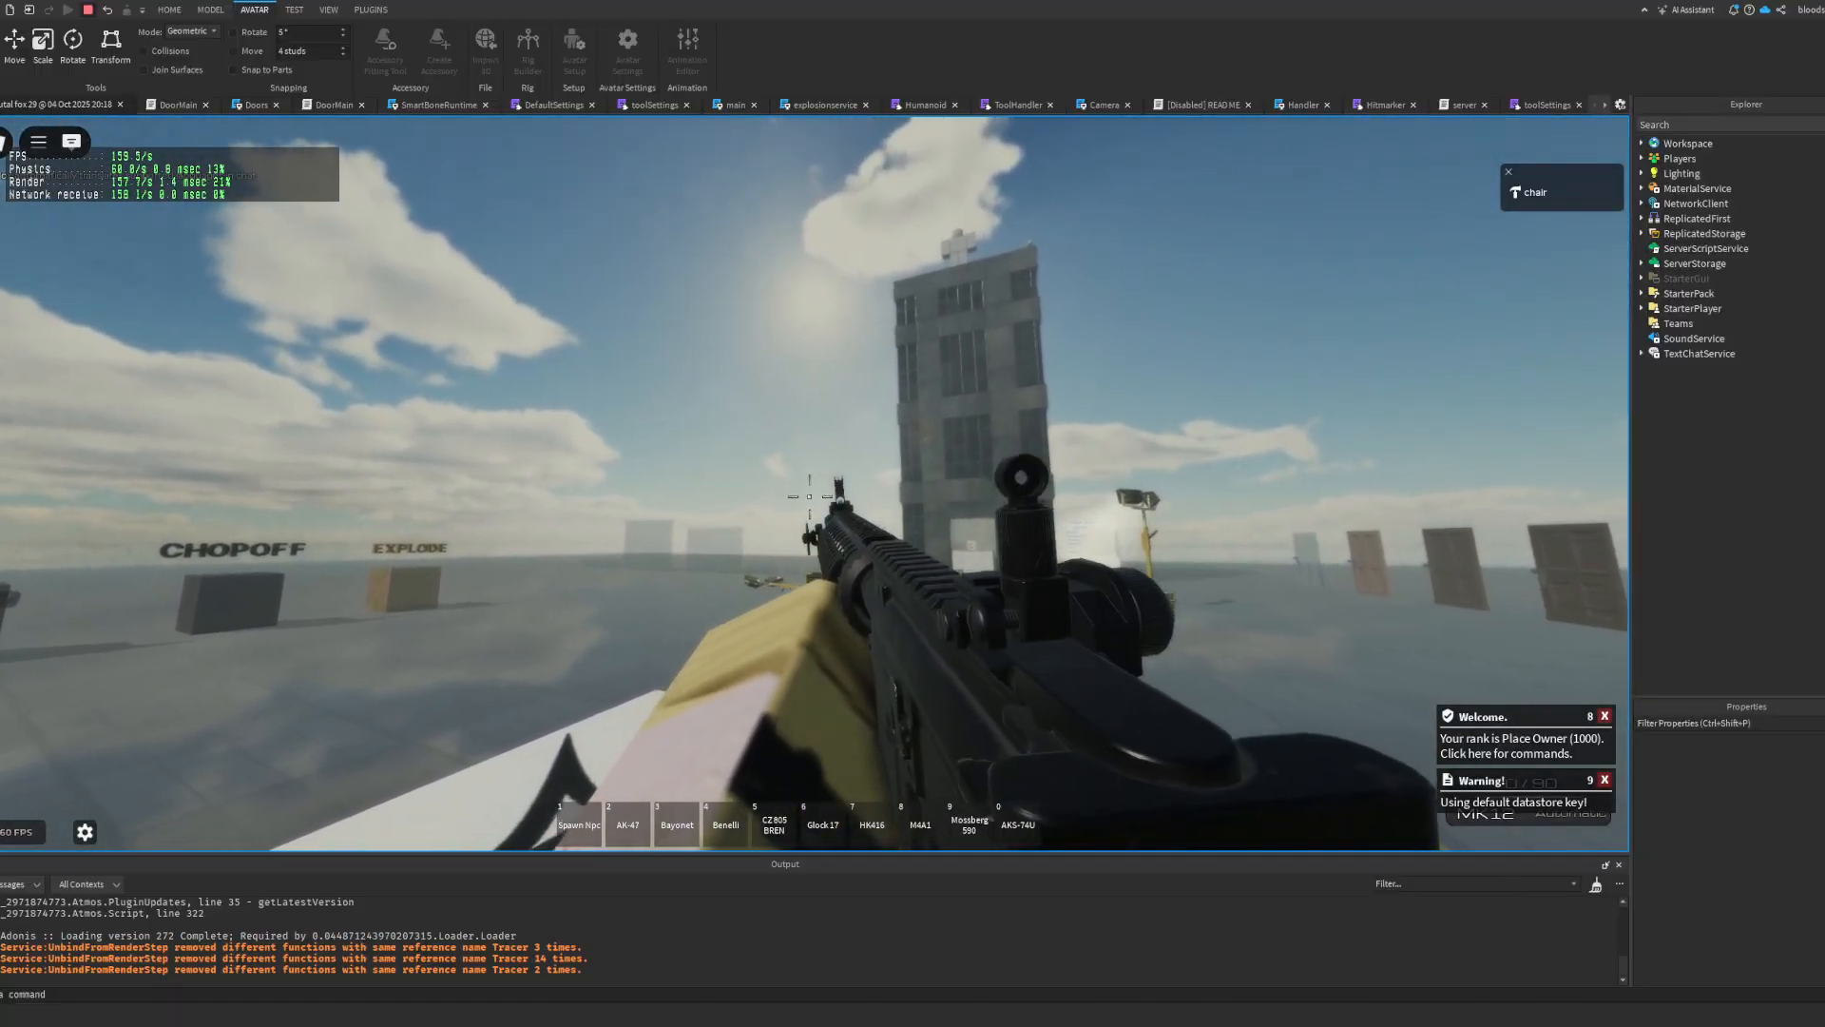
key("r")
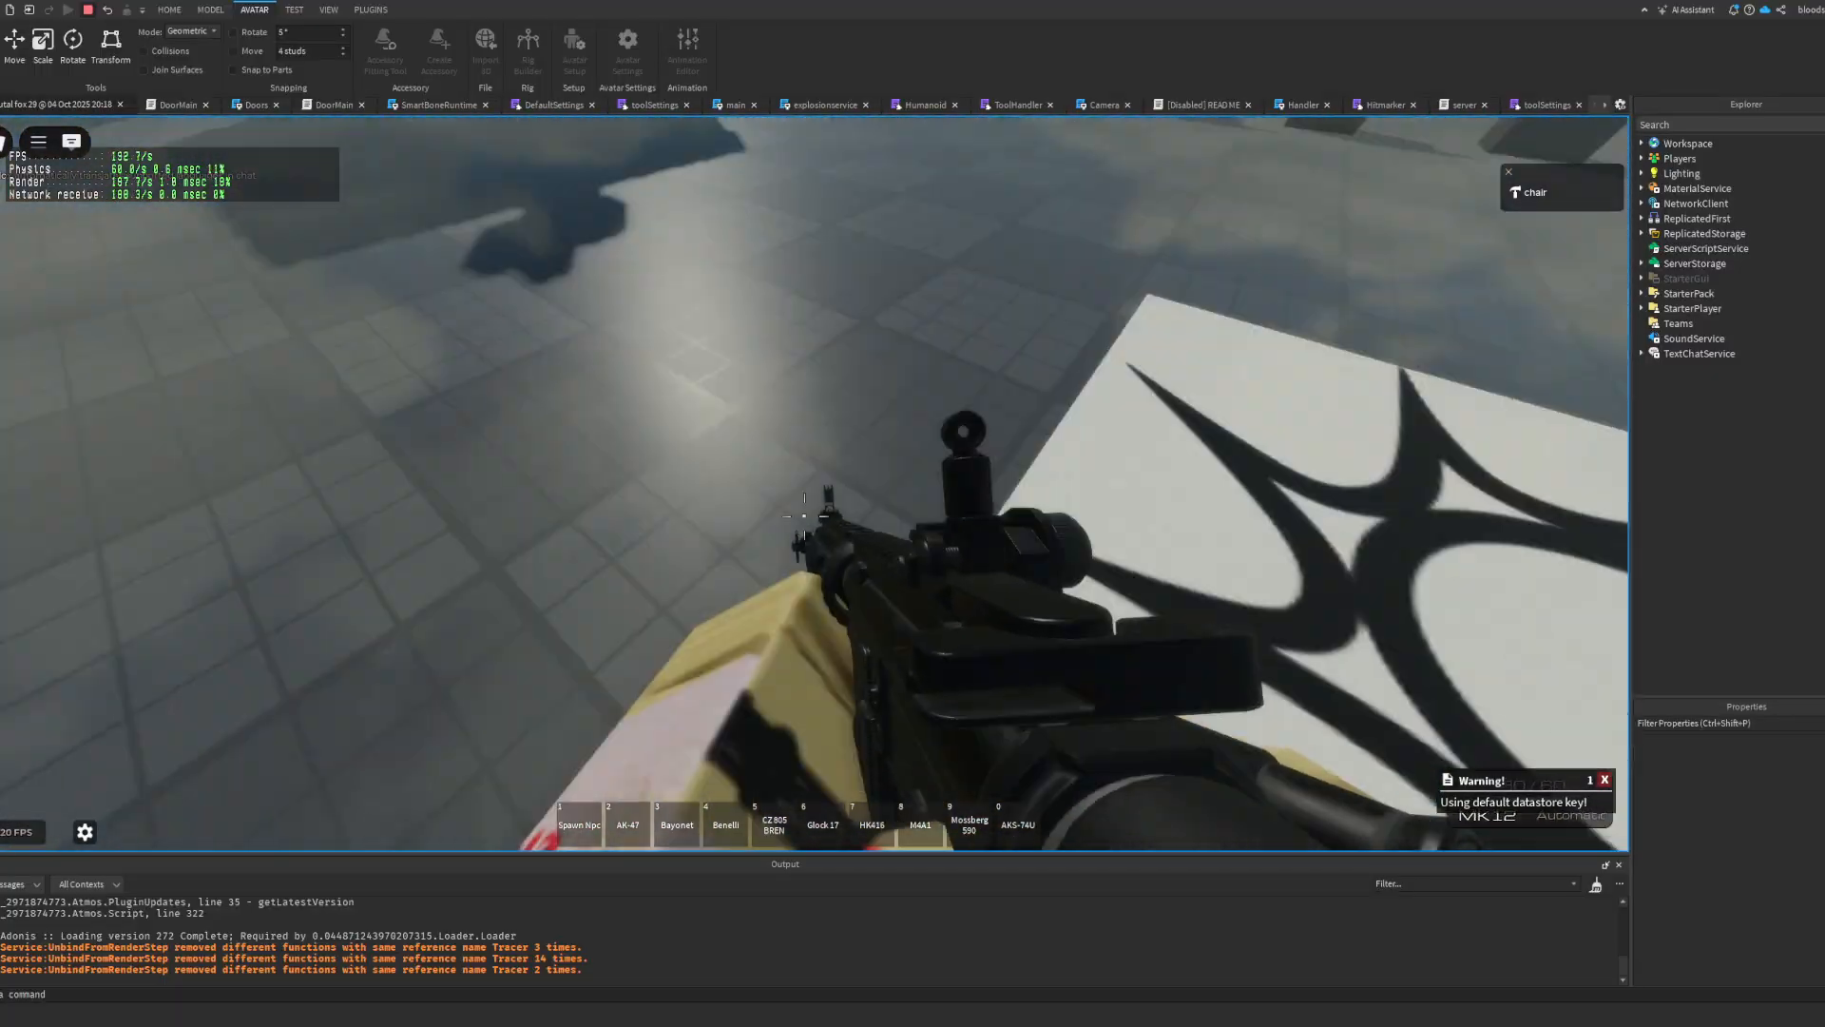
key("Escape")
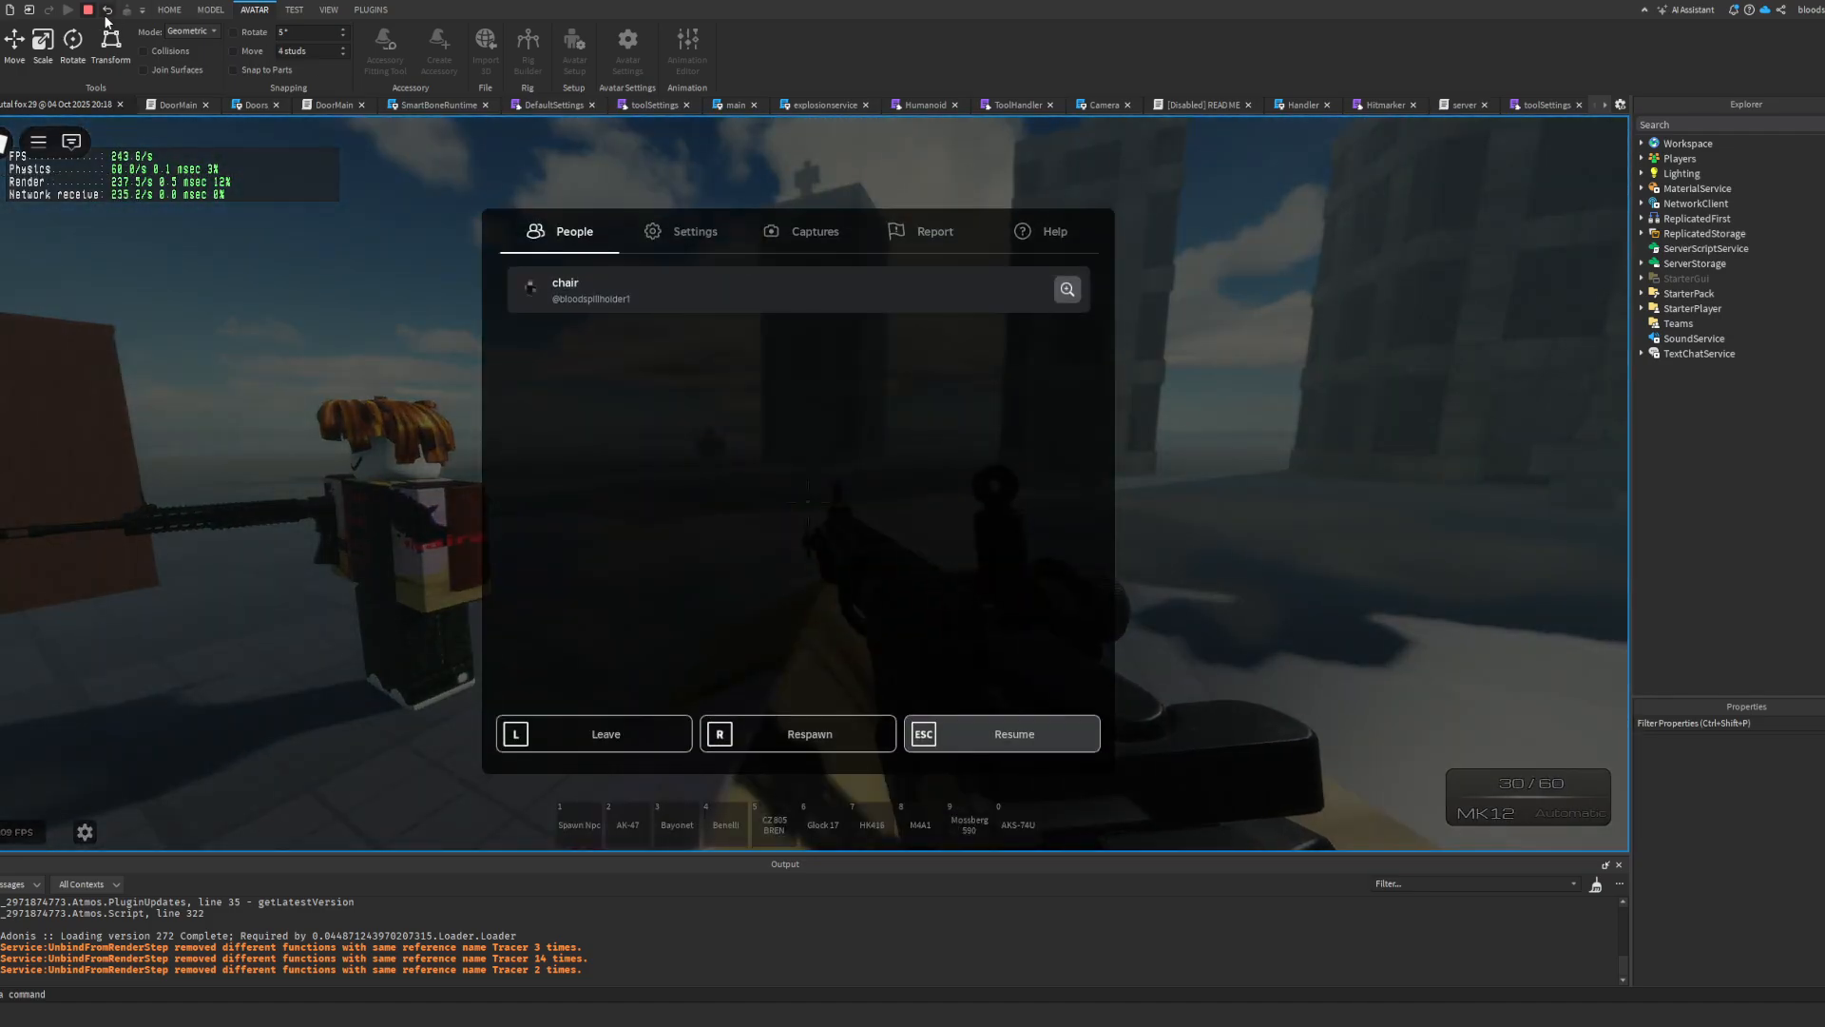
Step: Stop the play test, frame the pasted character rig by its weapon RootPart and start the Animation Editor on it
left_click(87, 10)
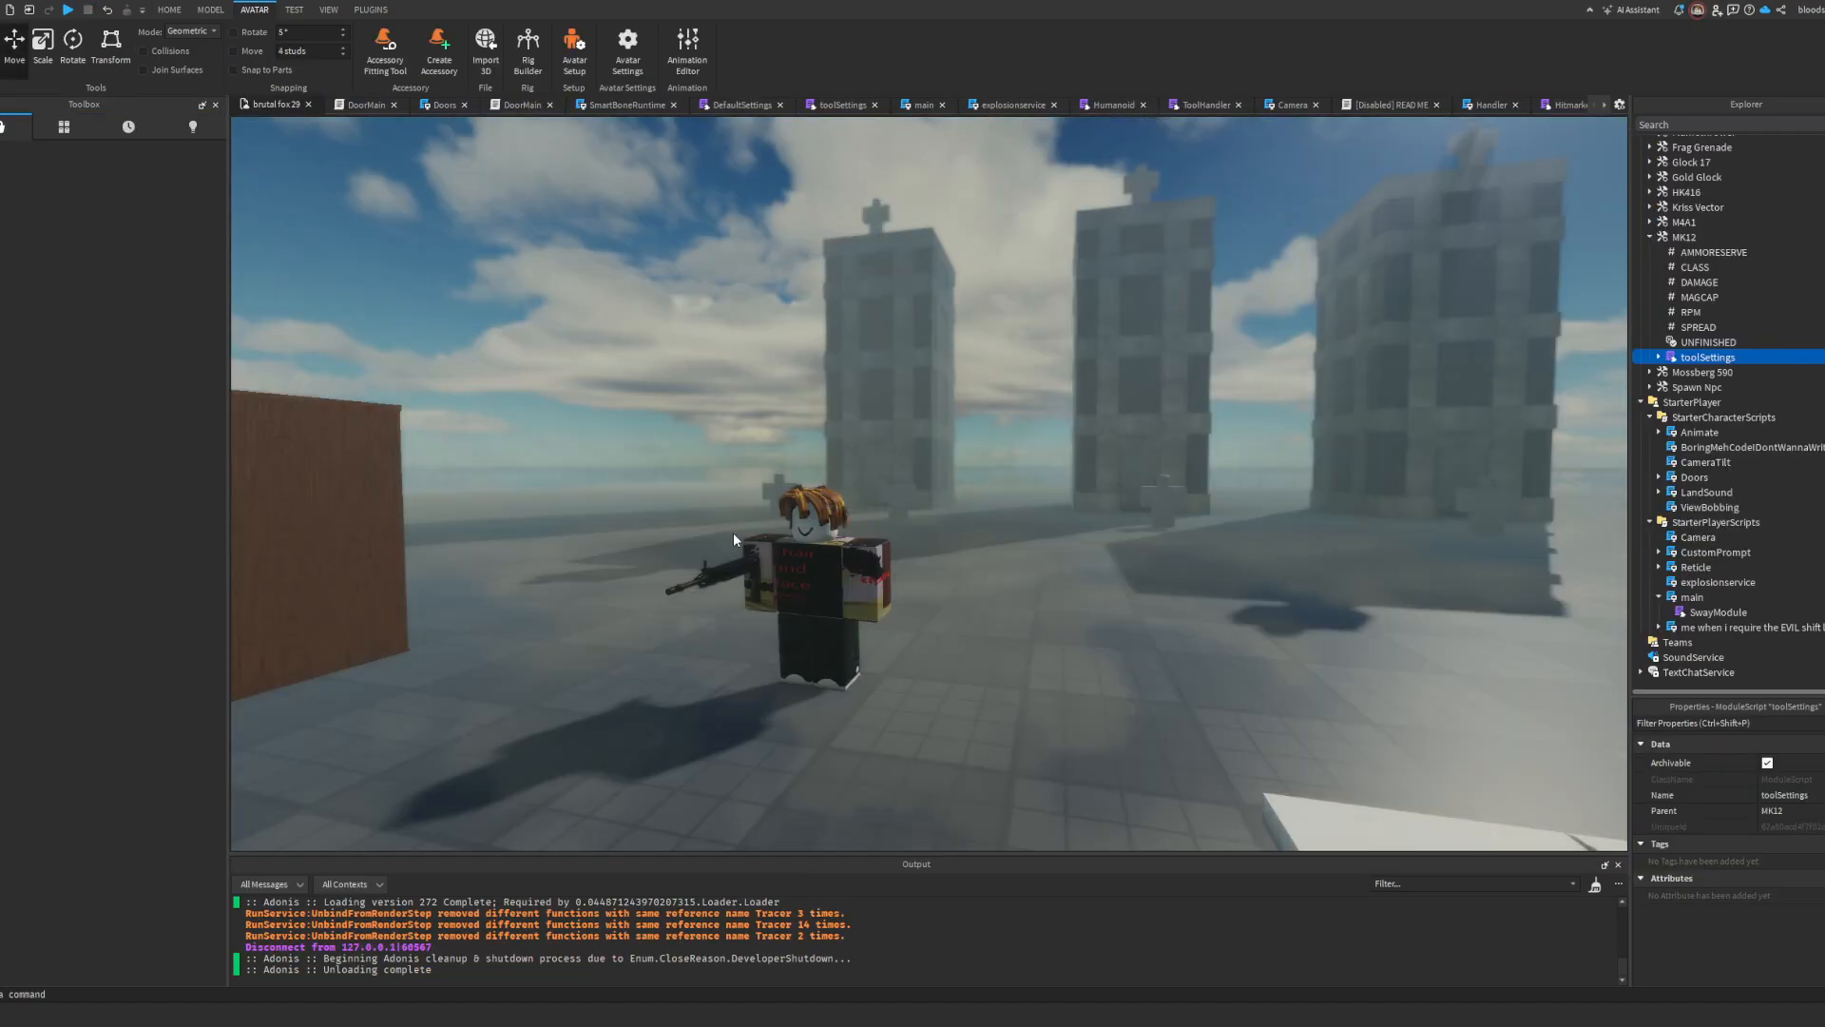
left_click(749, 563)
scroll(1730, 350, "down", 10)
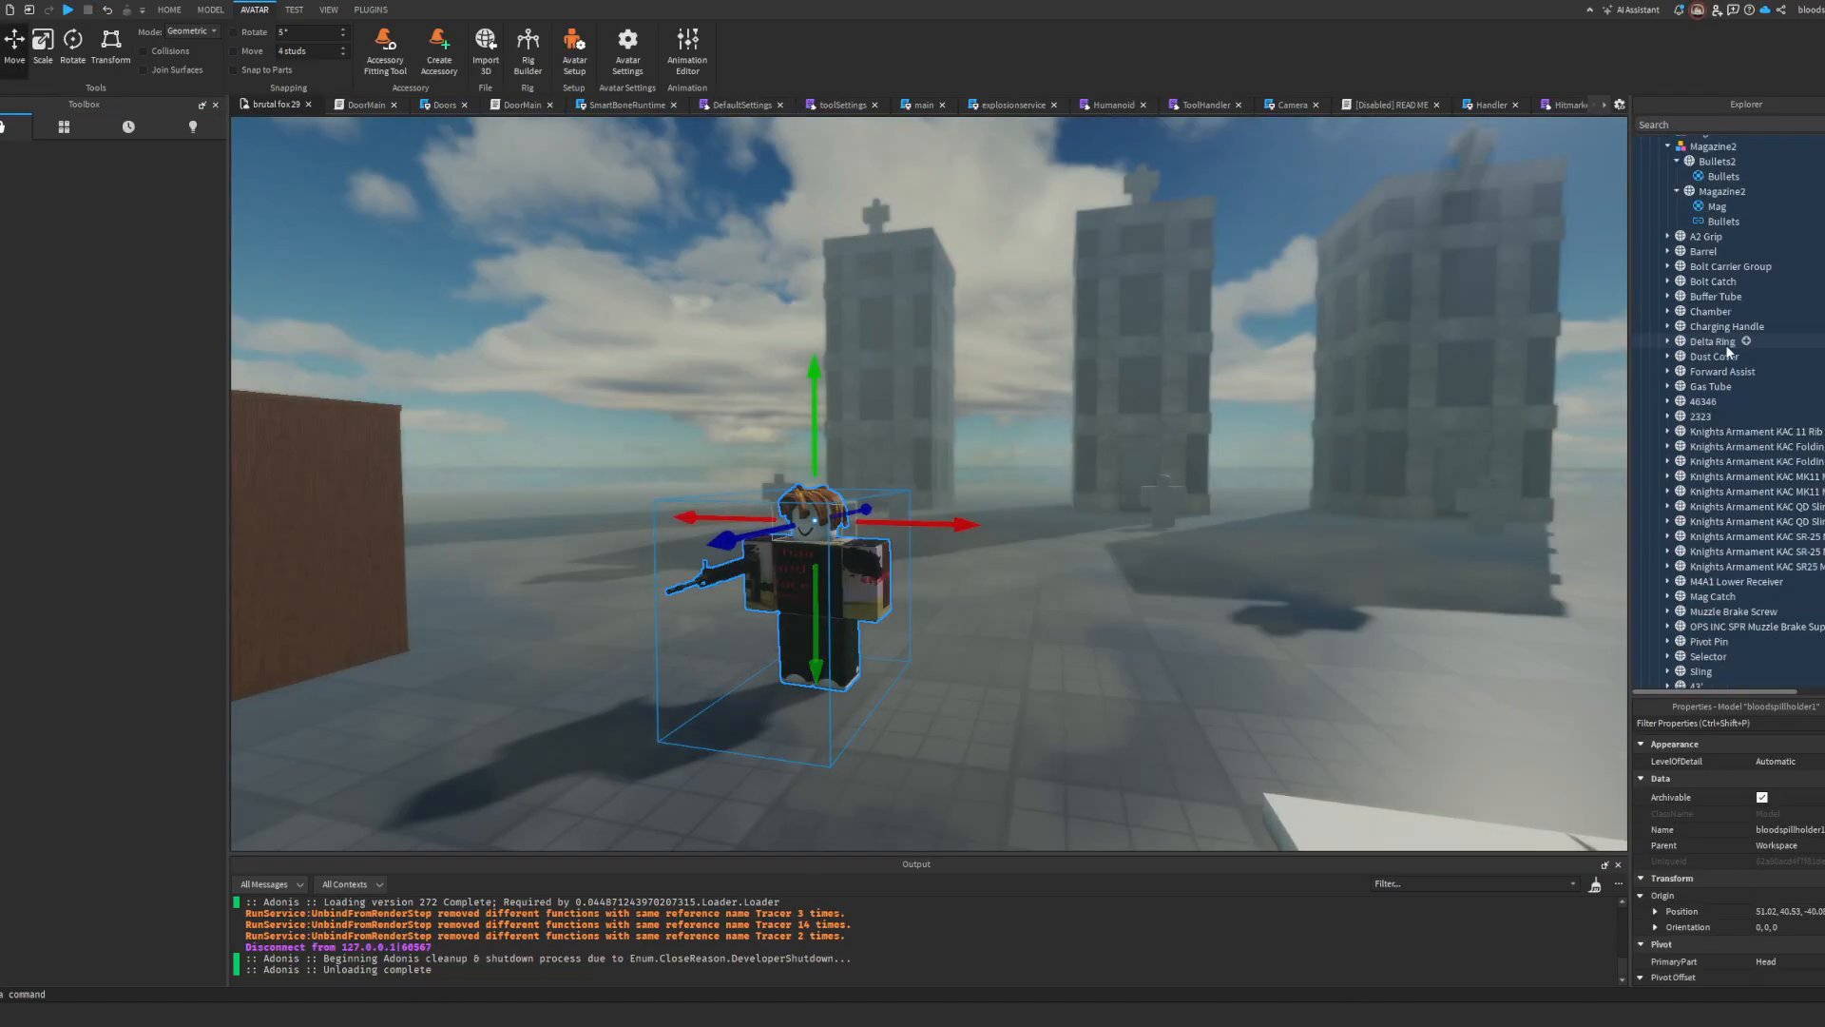
scroll(1728, 350, "down", 8)
left_click(1709, 461)
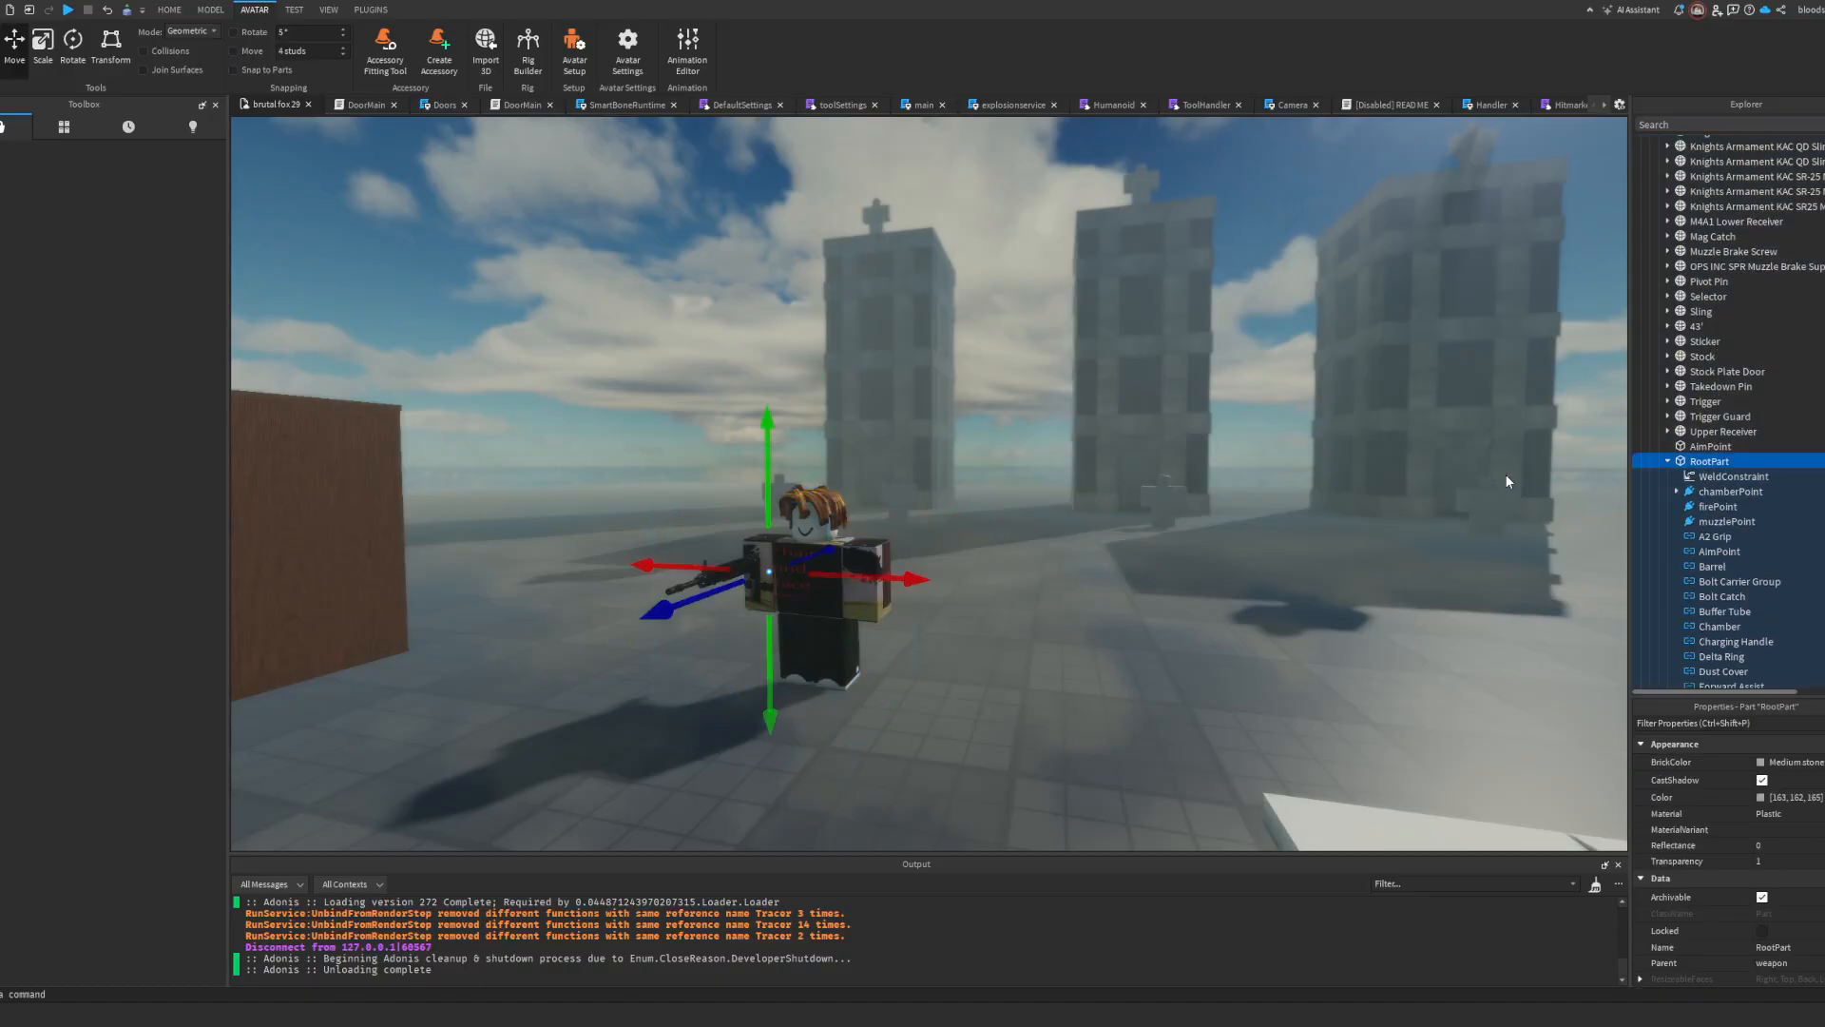
key("f")
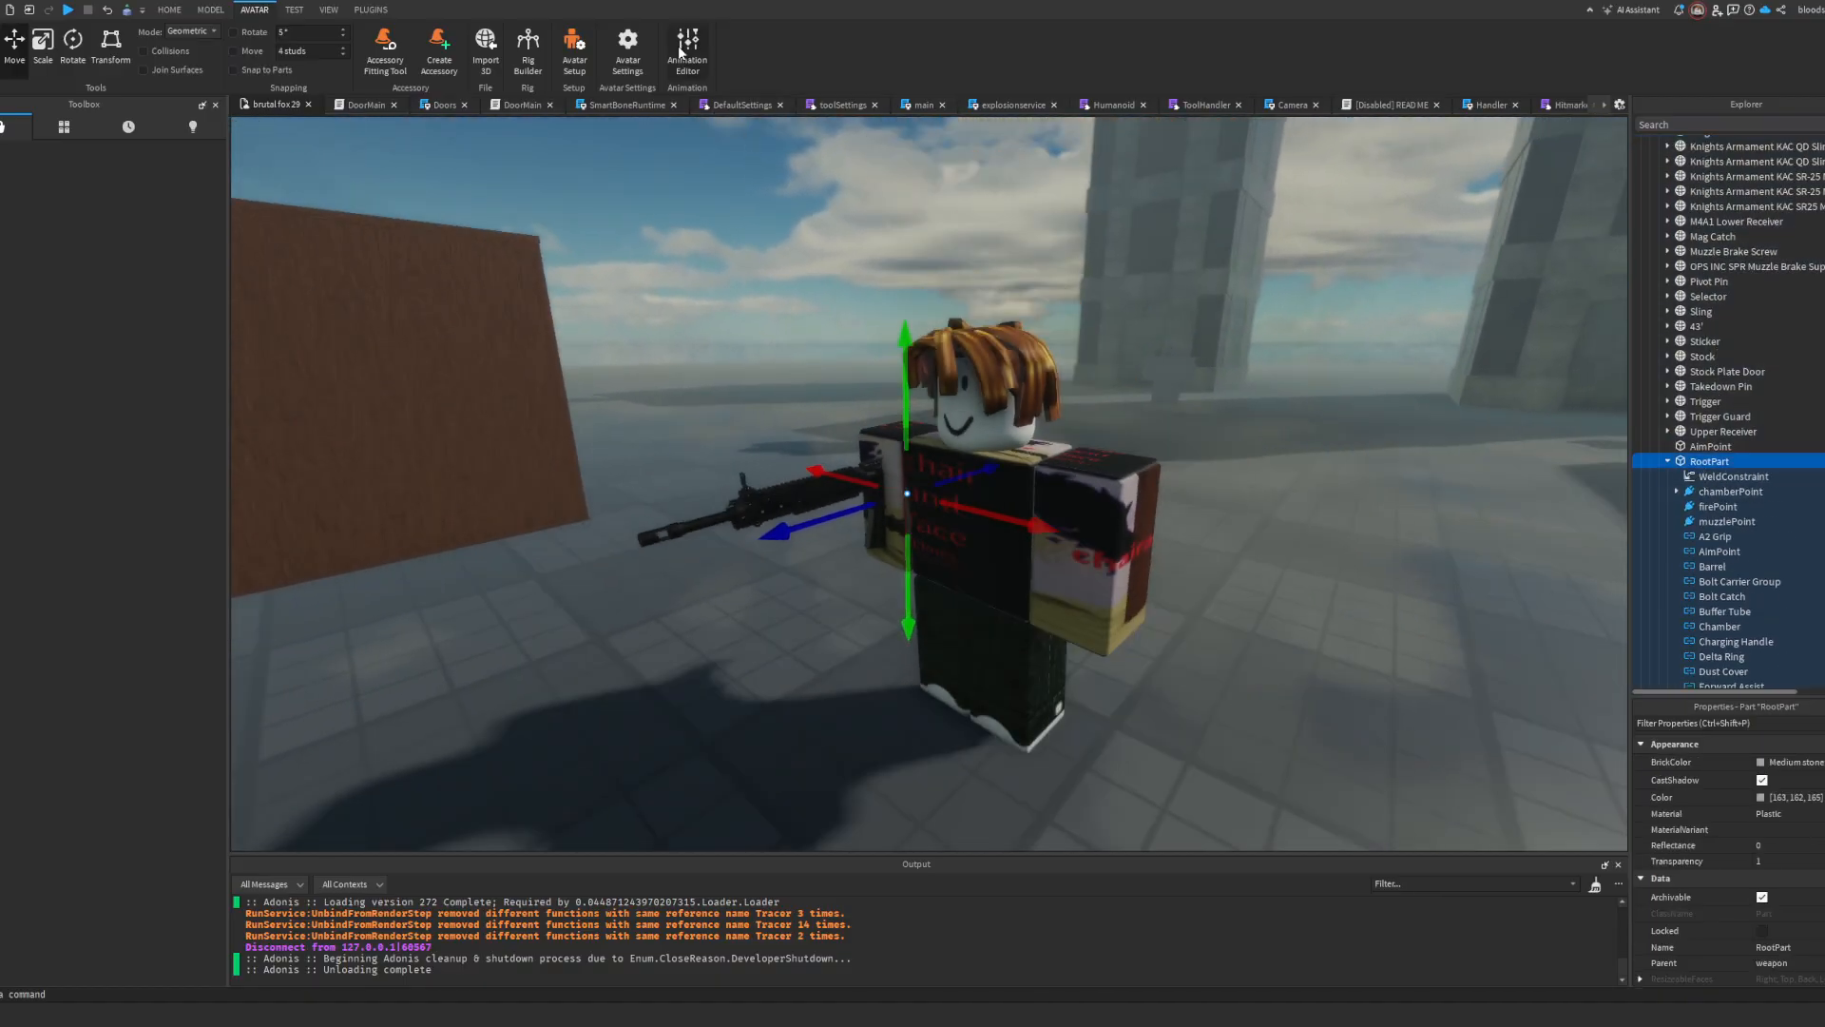
left_click(684, 48)
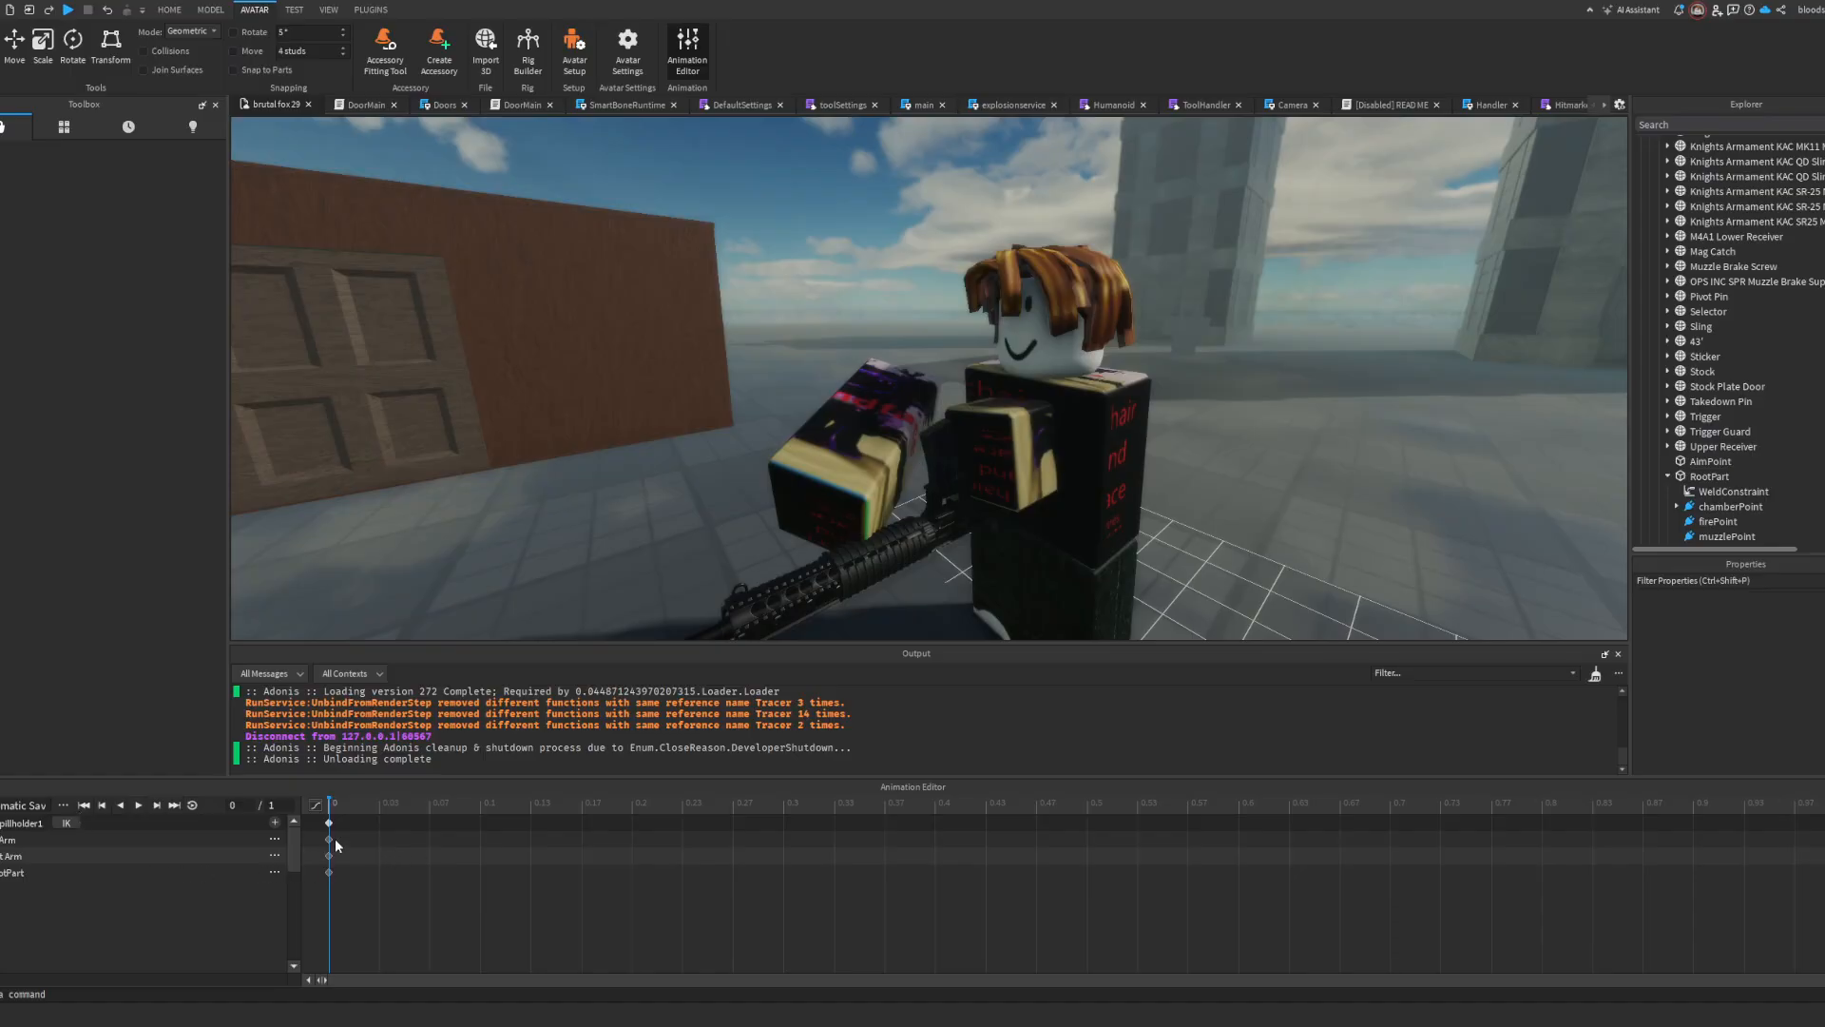
Step: Pose the rig's arms holding the rifle at the start of the animation
left_click(1013, 445)
left_click(1012, 445, "ctrl")
right_click_drag(1051, 428, 1049, 427)
key("r")
left_click_drag(1020, 354, 732, 549)
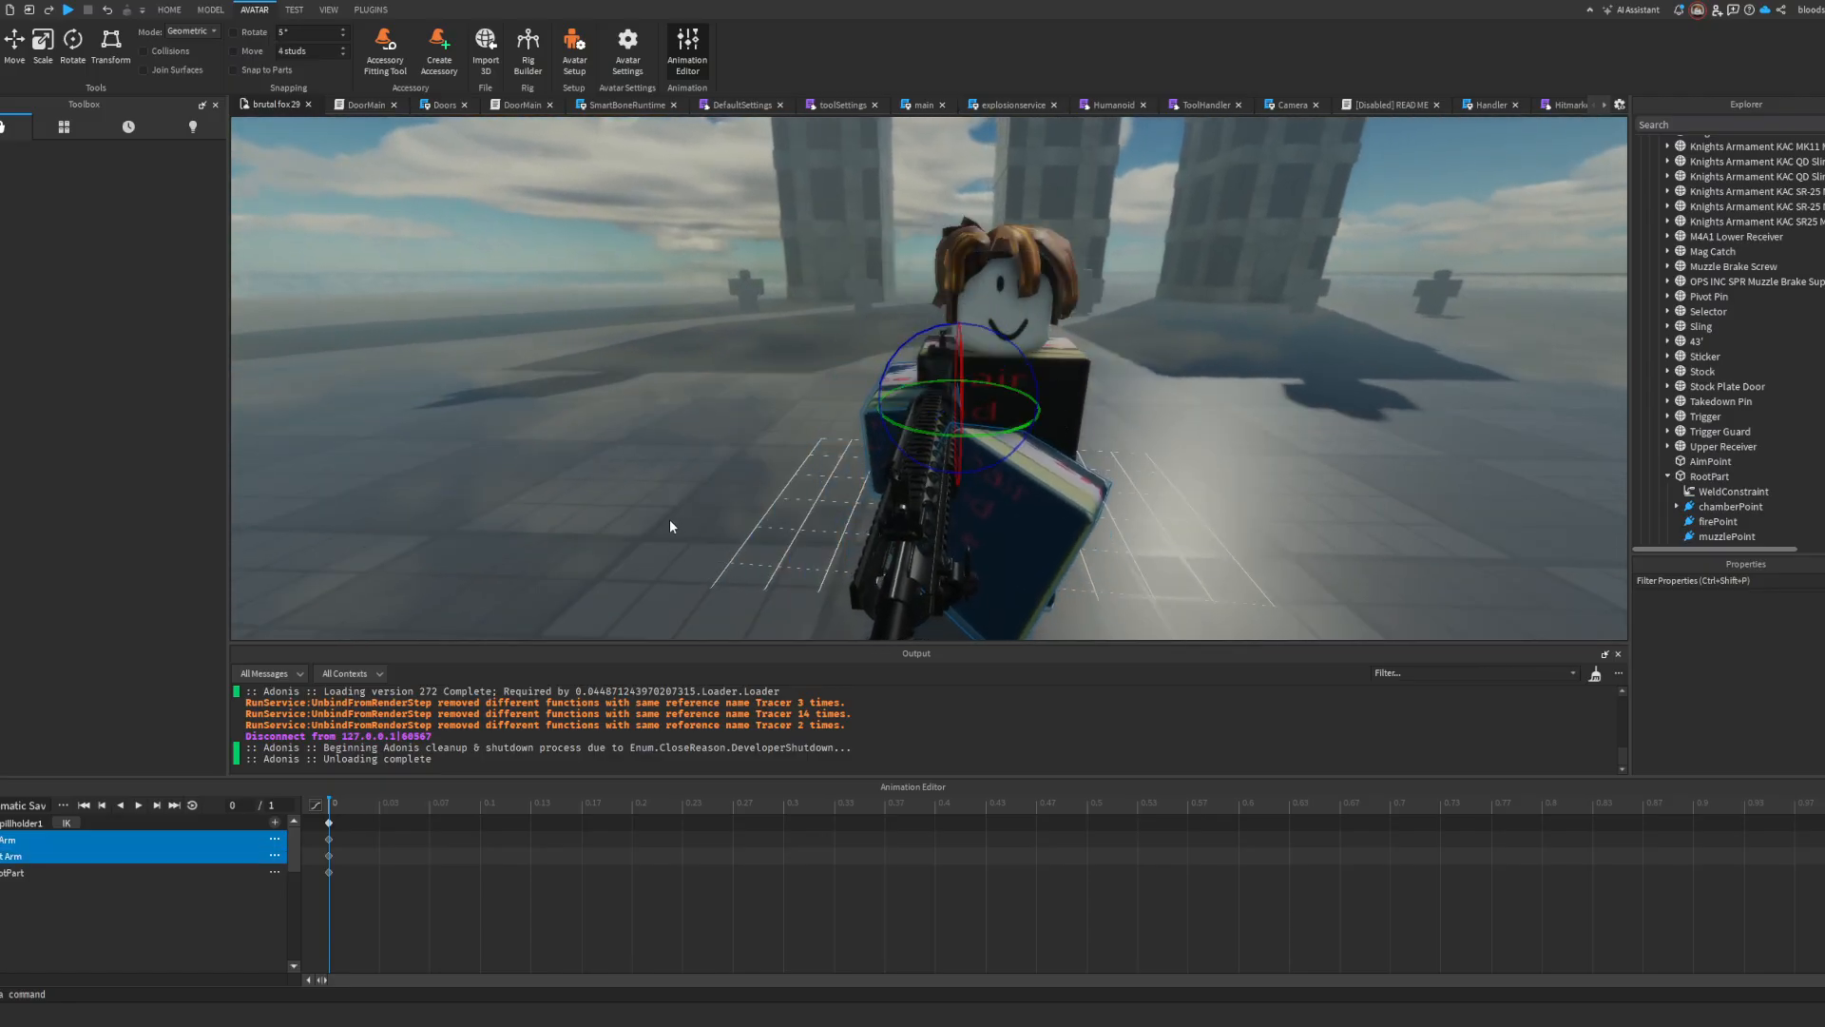
left_click(669, 521)
right_click_drag(669, 521, 640, 510)
Step: At 0.2 on the timeline, rotate the rifle-holding arm to tilt the rifle up and swing the other arm upright
left_click_drag(328, 808, 632, 804)
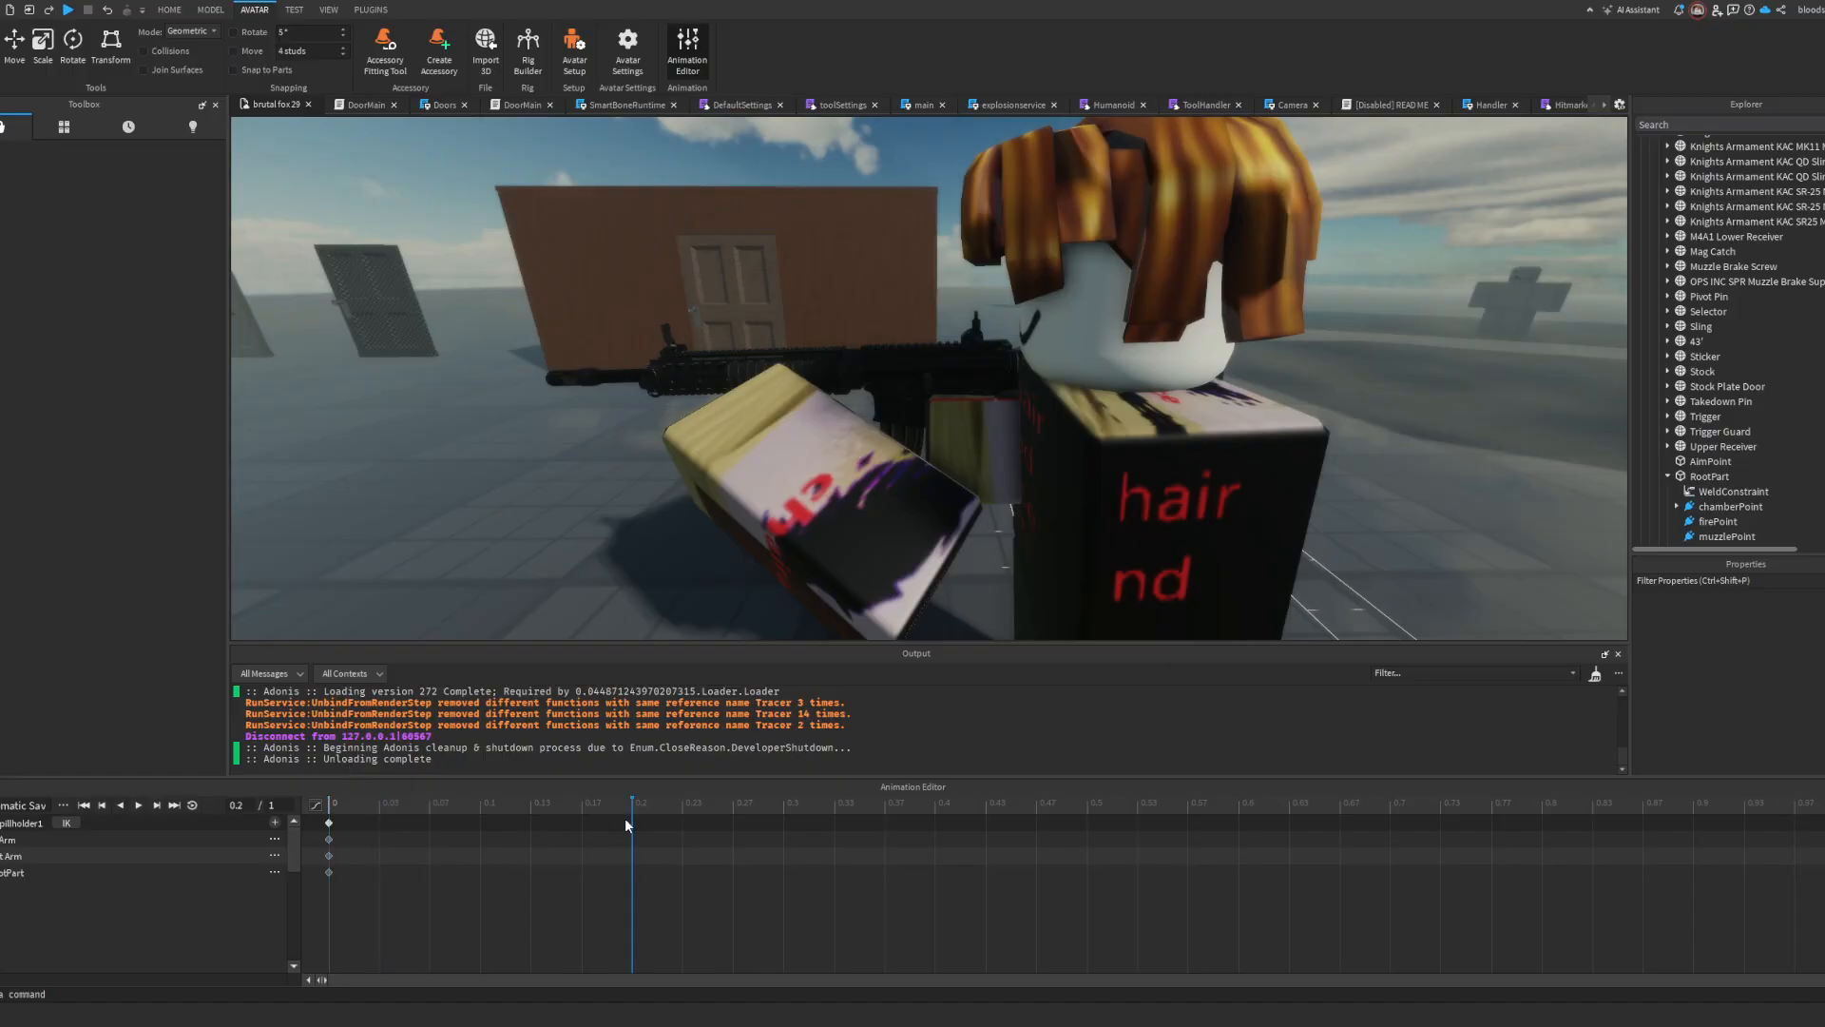
left_click(950, 380)
left_click_drag(1154, 390, 1250, 396)
left_click(827, 448)
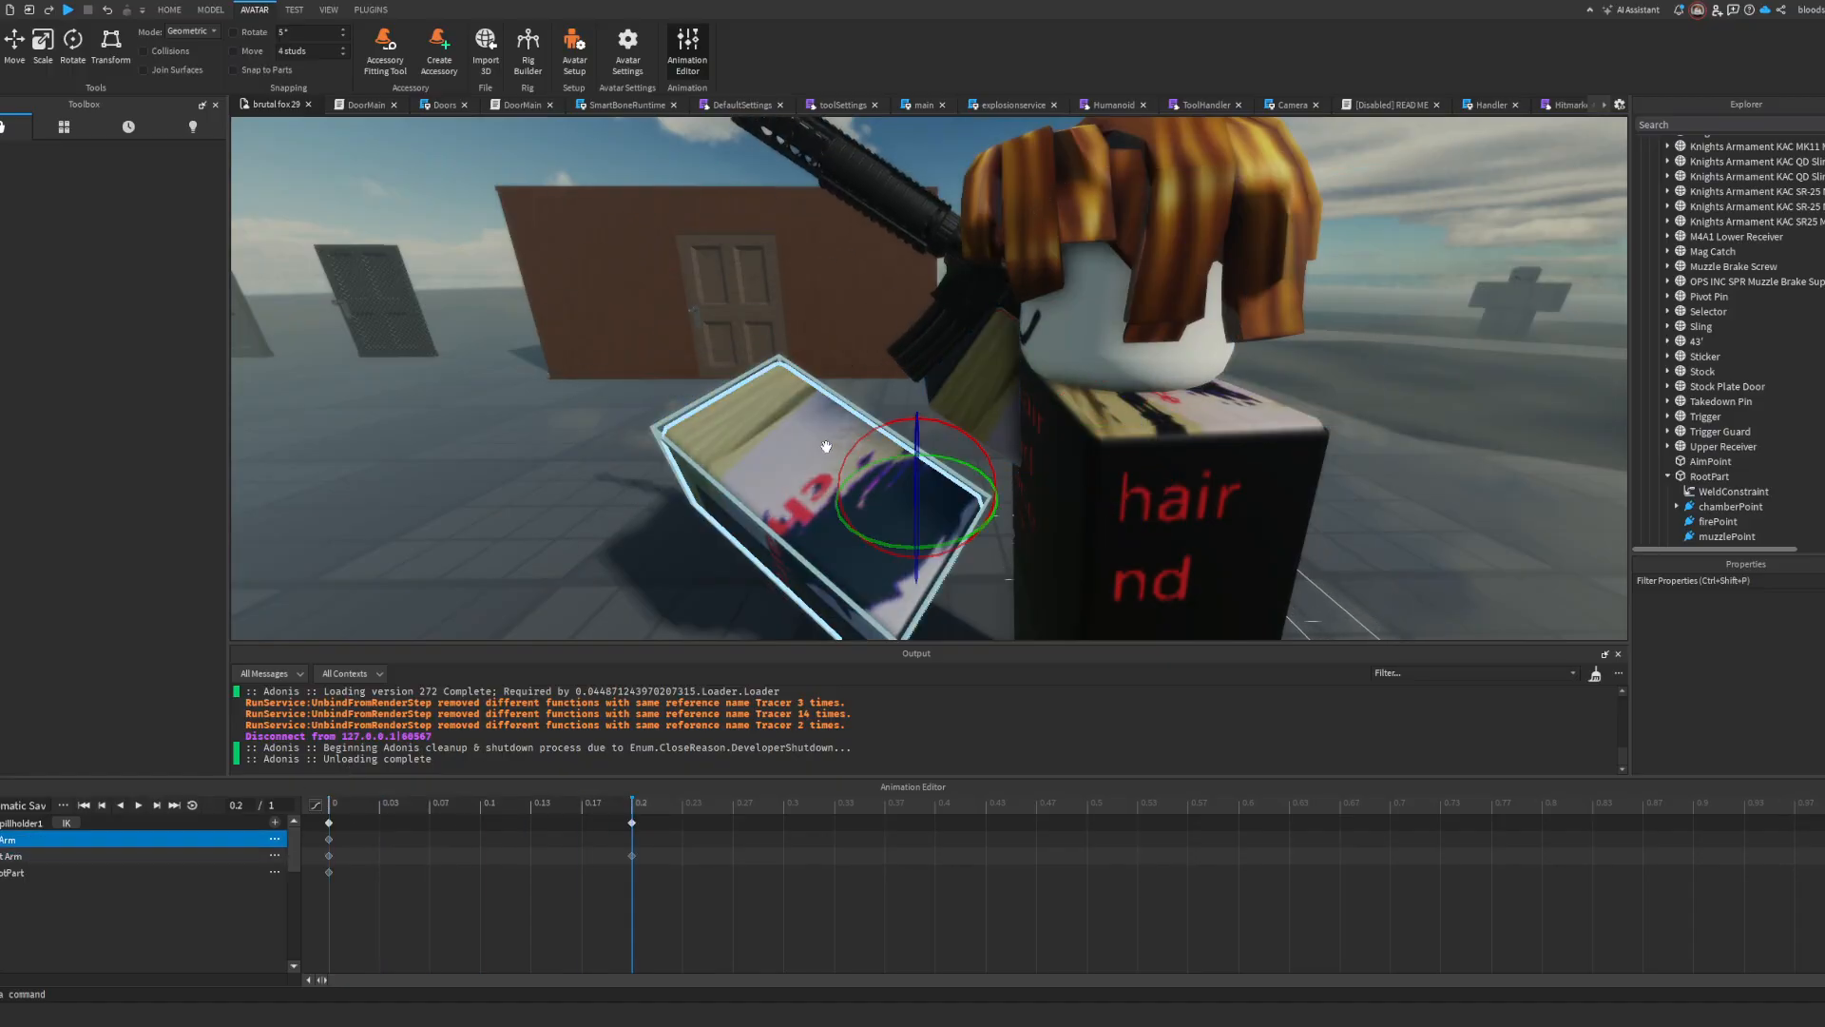
left_click_drag(952, 425, 1067, 465)
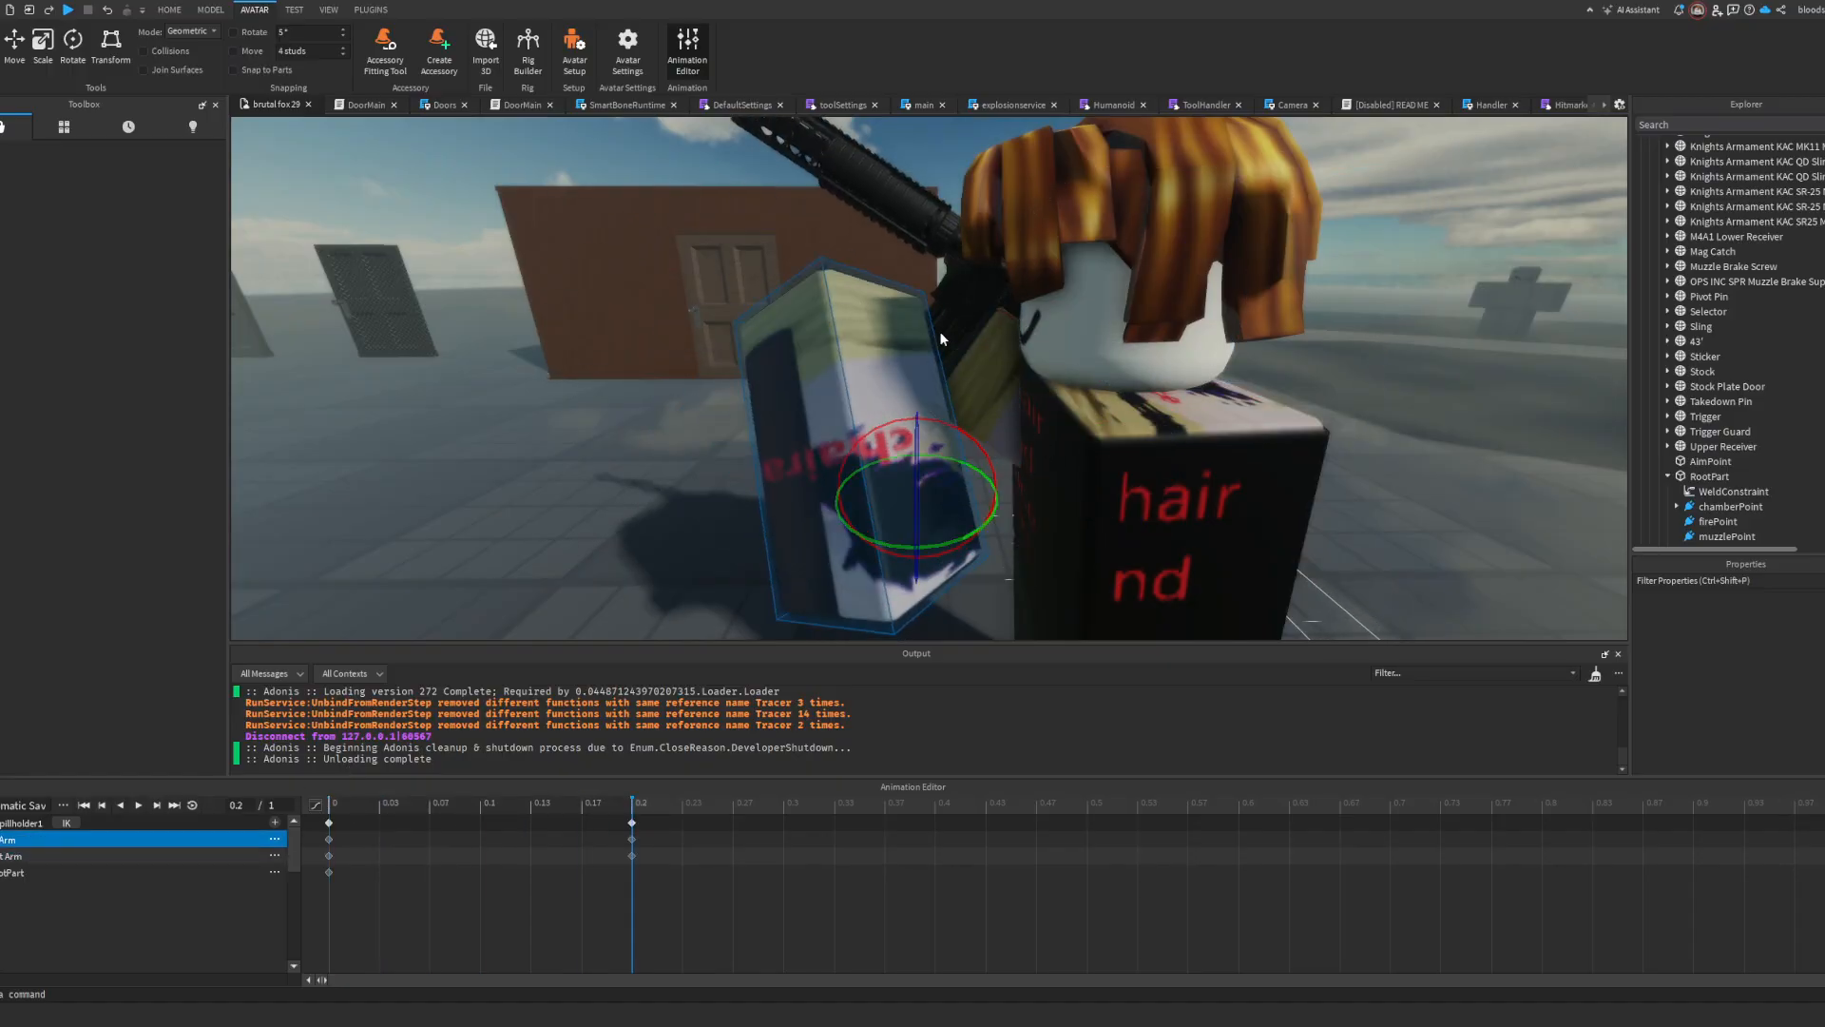
Step: Move the magazine and the supporting arm together down and away from the rifle at 0.2, and preview the motion
left_click(950, 338)
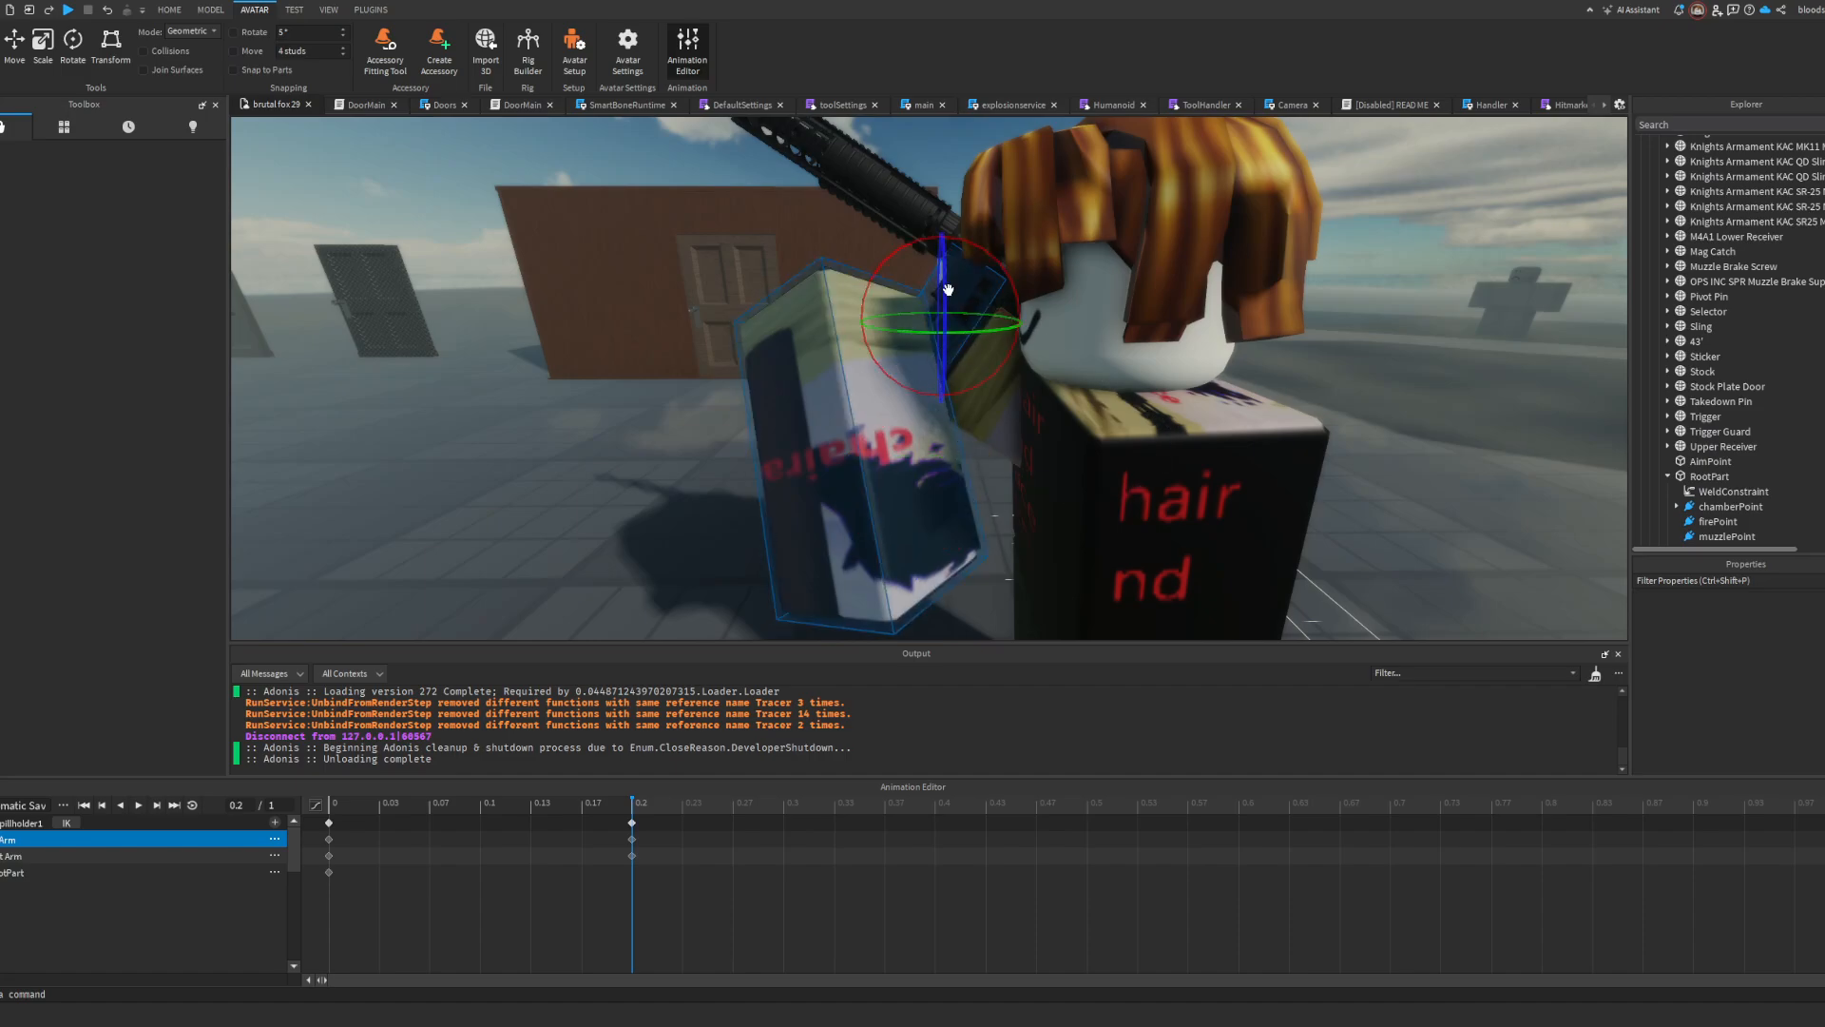
key("r")
left_click_drag(958, 294, 832, 399)
key("space")
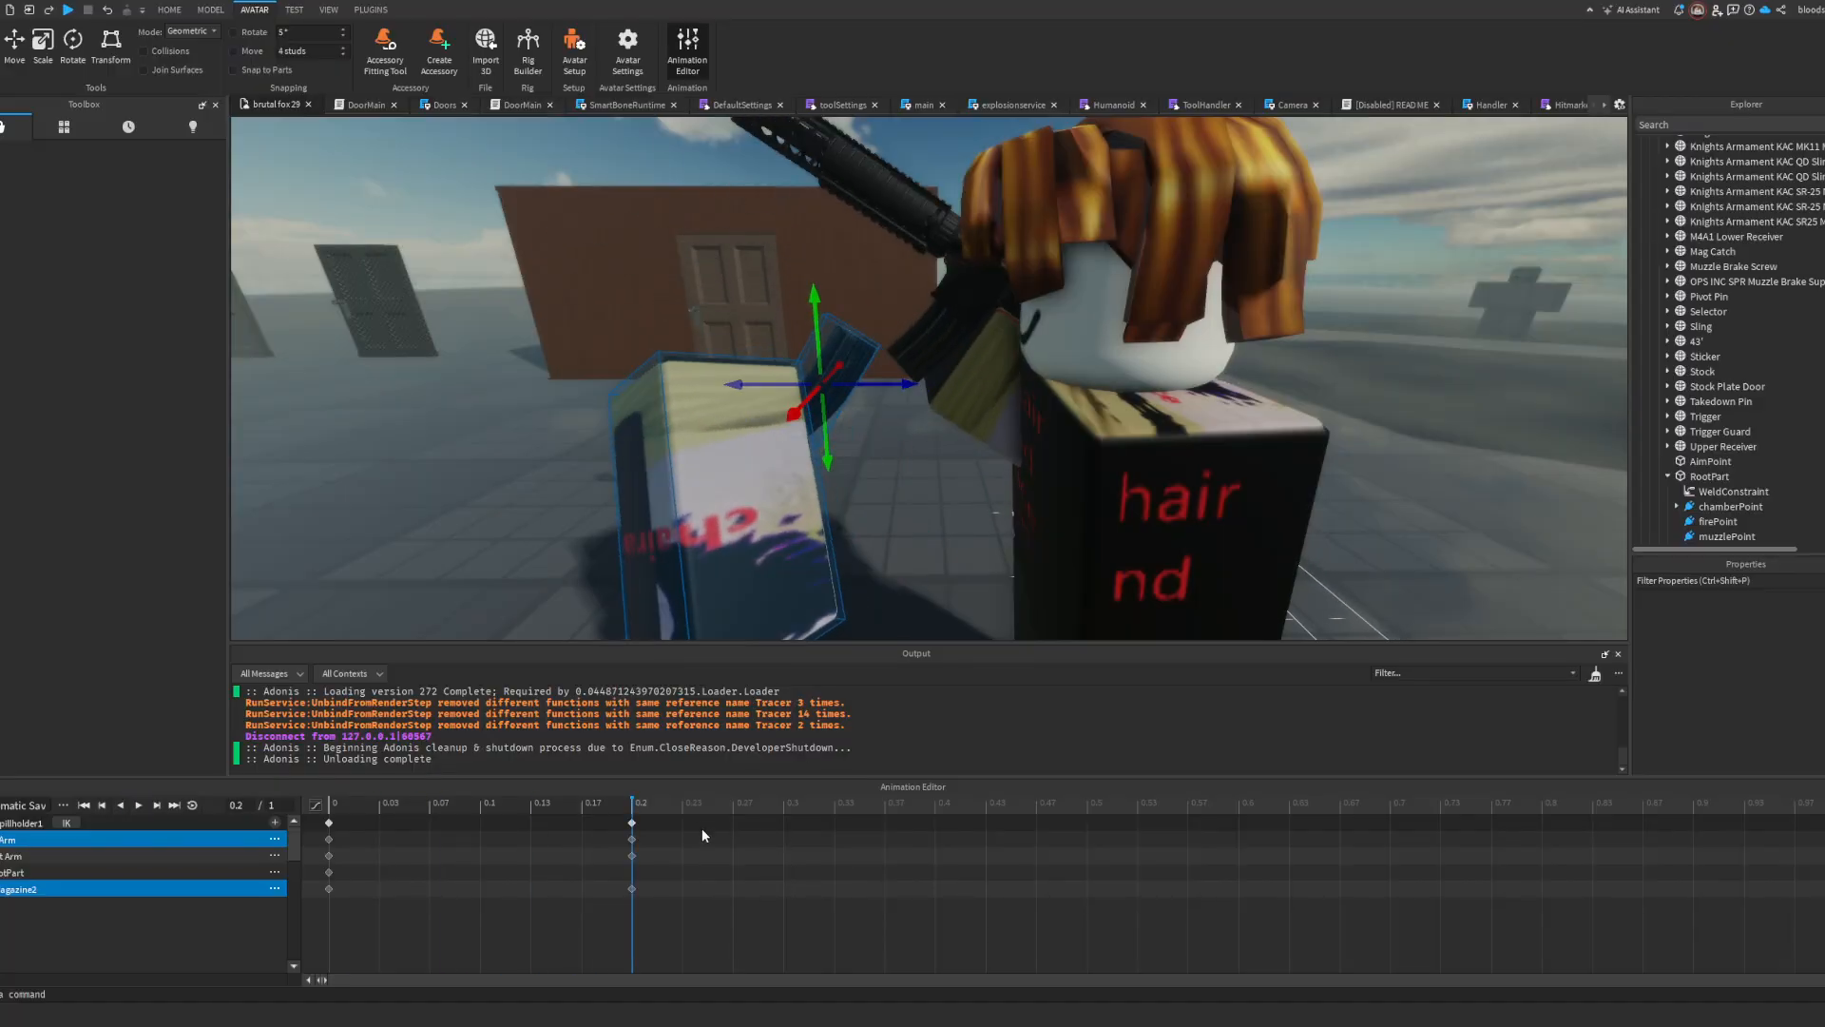
Step: Copy the starting keyframes to 0.1 and the magazine's starting keyframe to 0.17, and play the magazine removal back
left_click(464, 837)
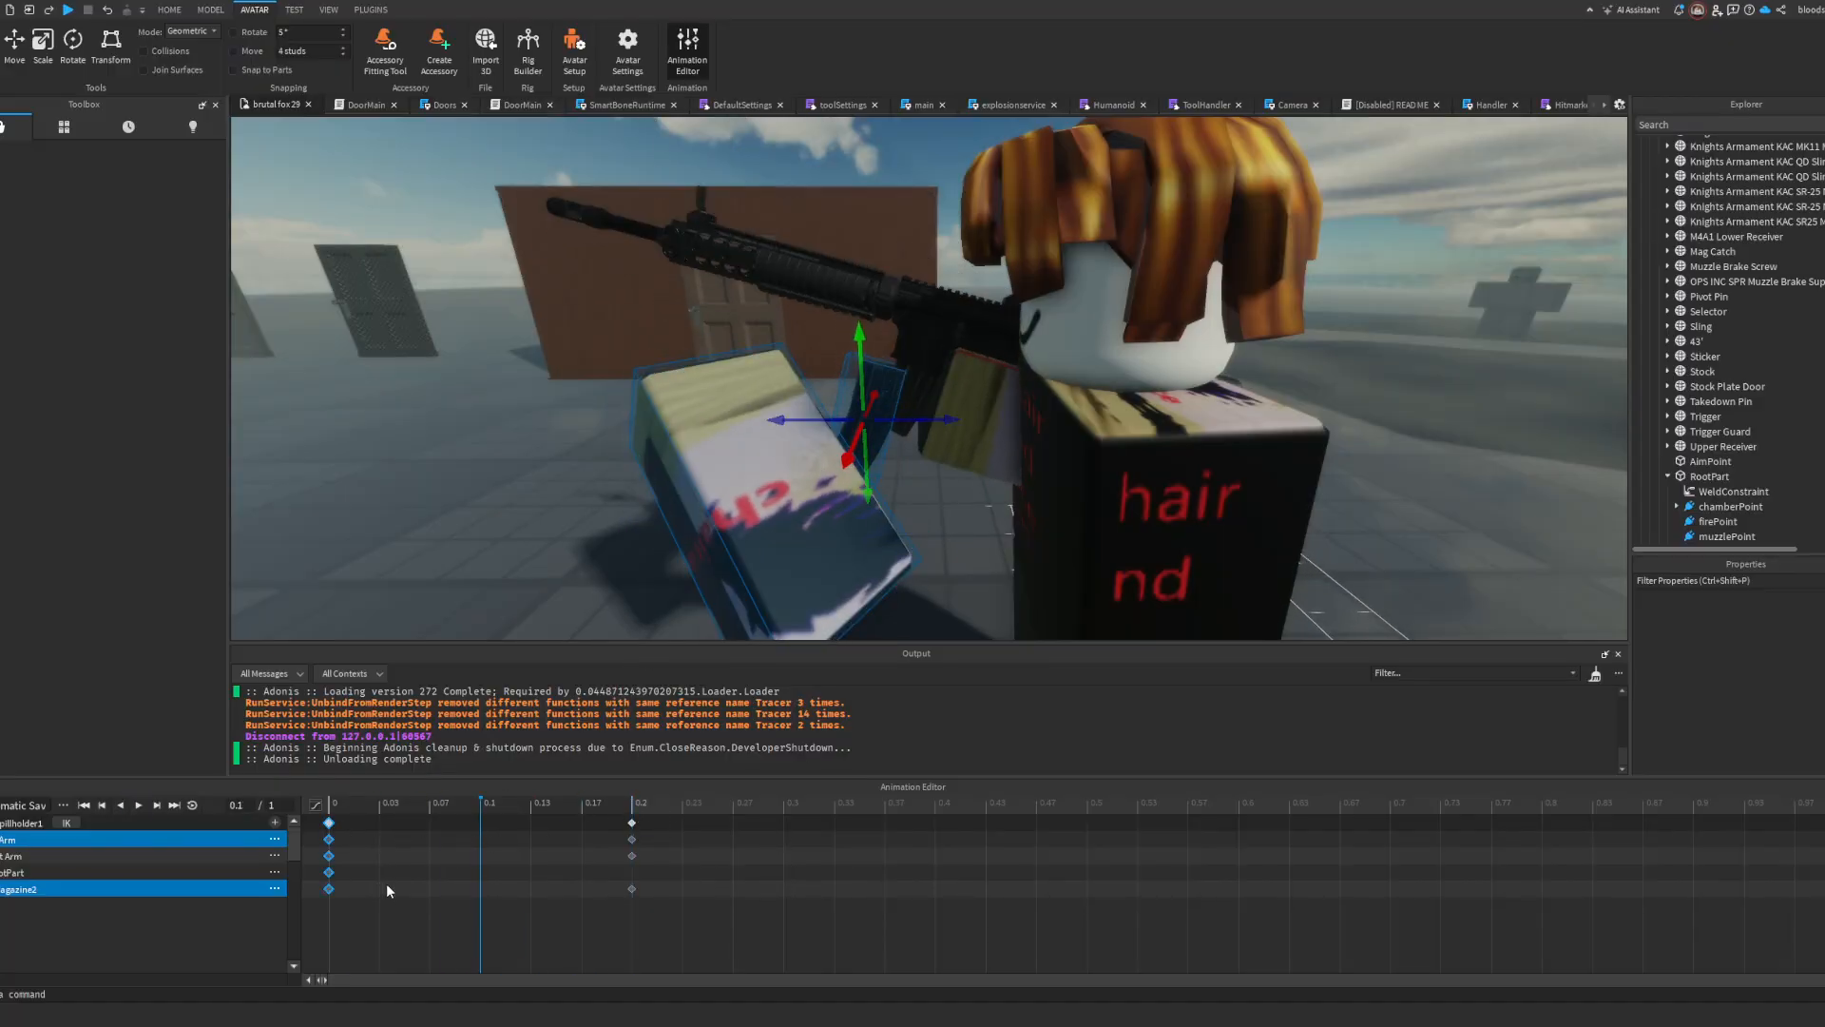
key("ctrl+v")
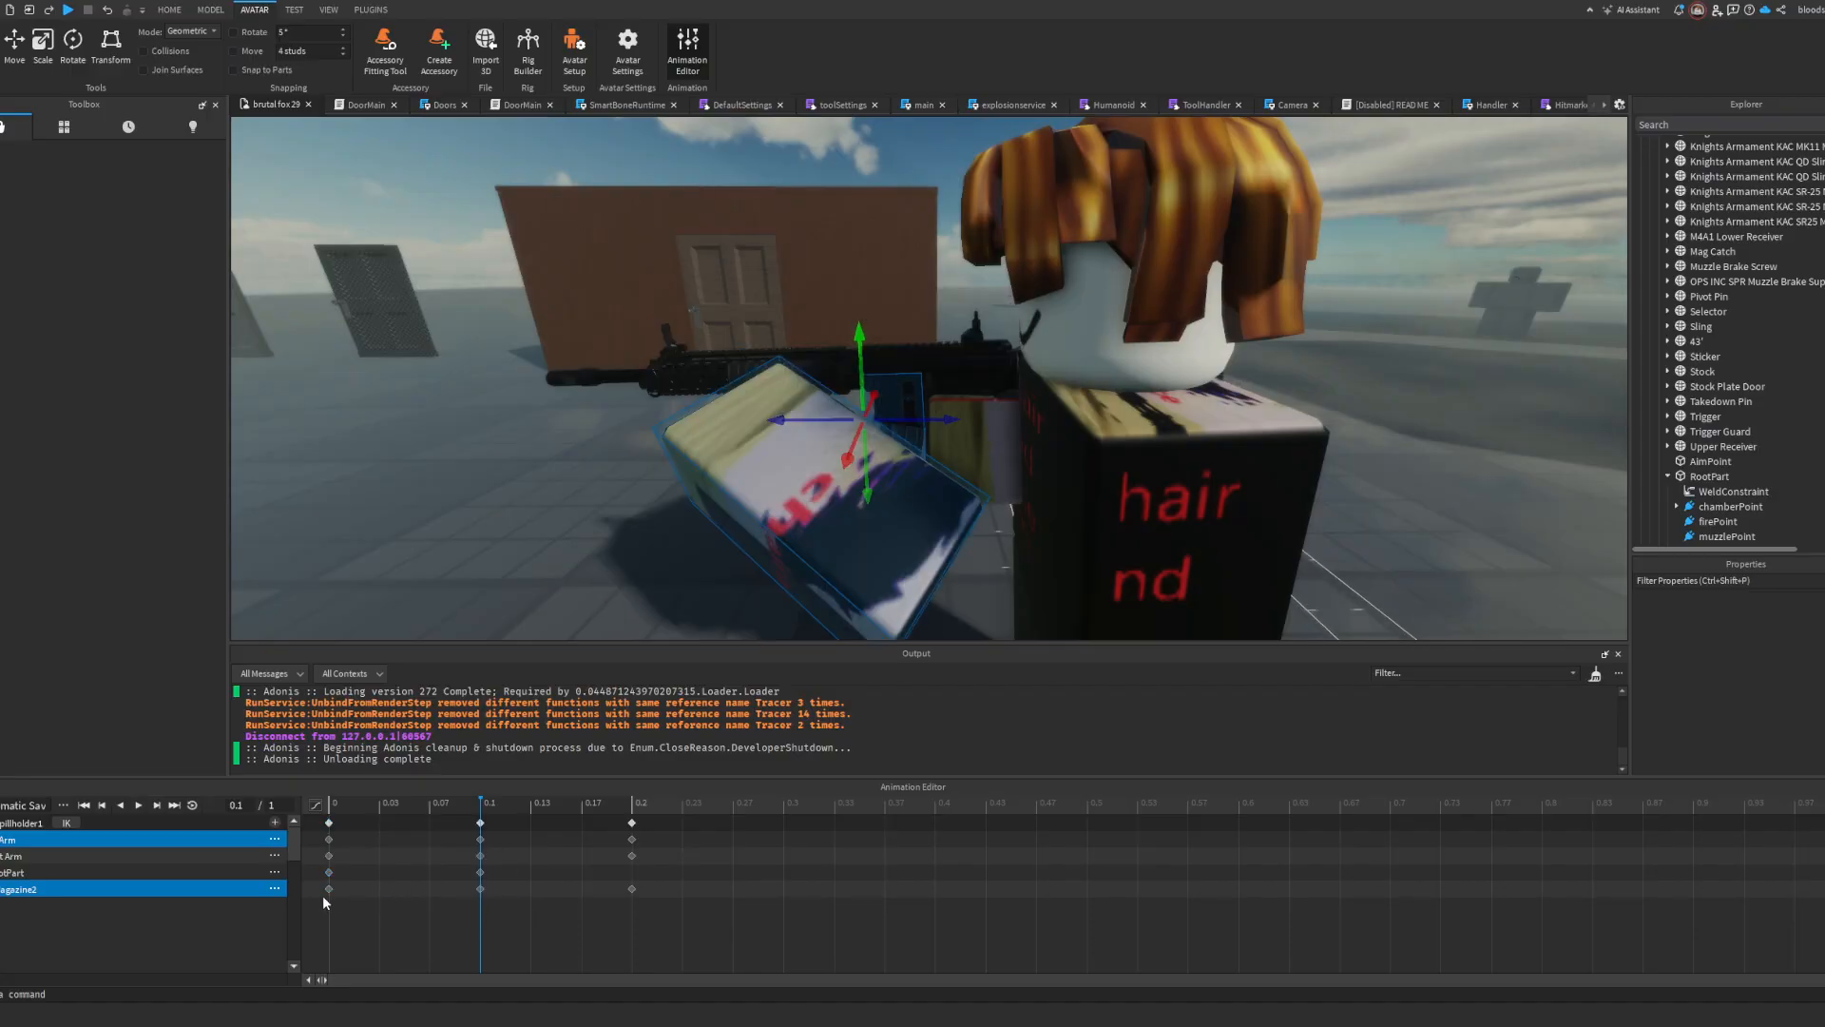
left_click(329, 888)
left_click(751, 876)
key("space")
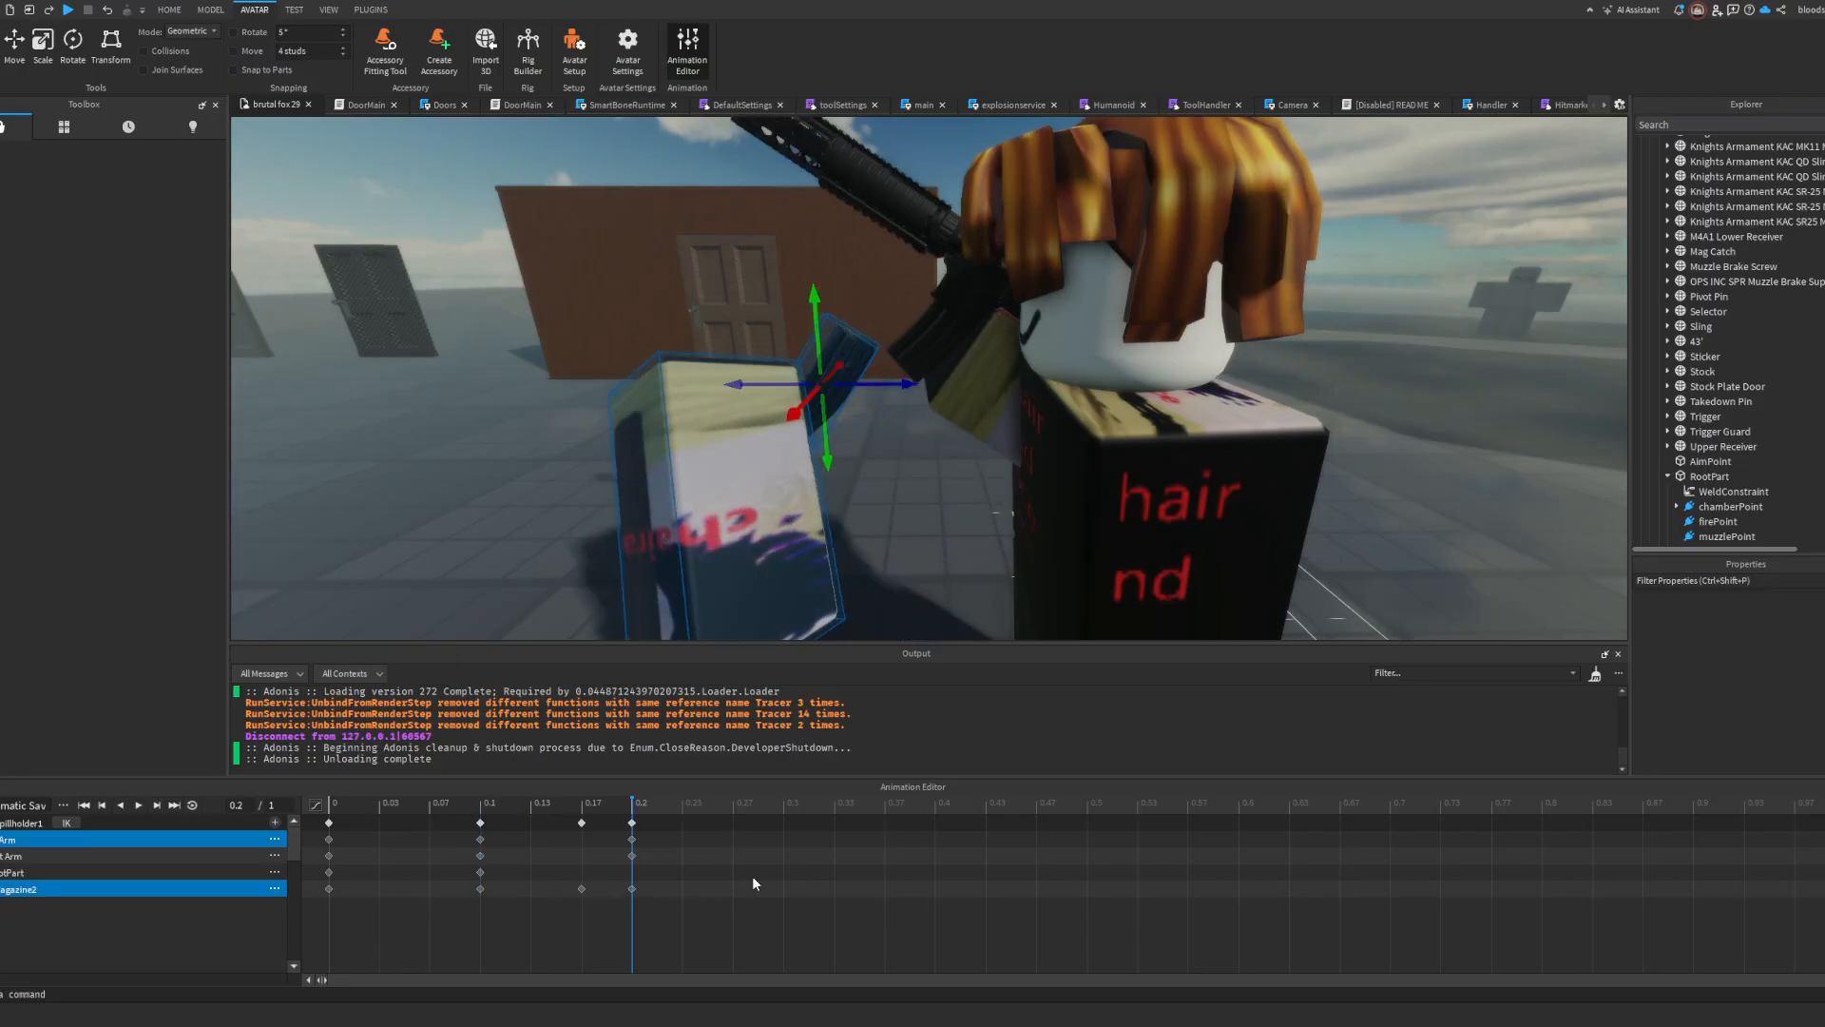
key("space")
key("space")
Step: Add an animation event at 0.13 named playSound with the parameter magOut and save it
left_click_drag(632, 820, 528, 823)
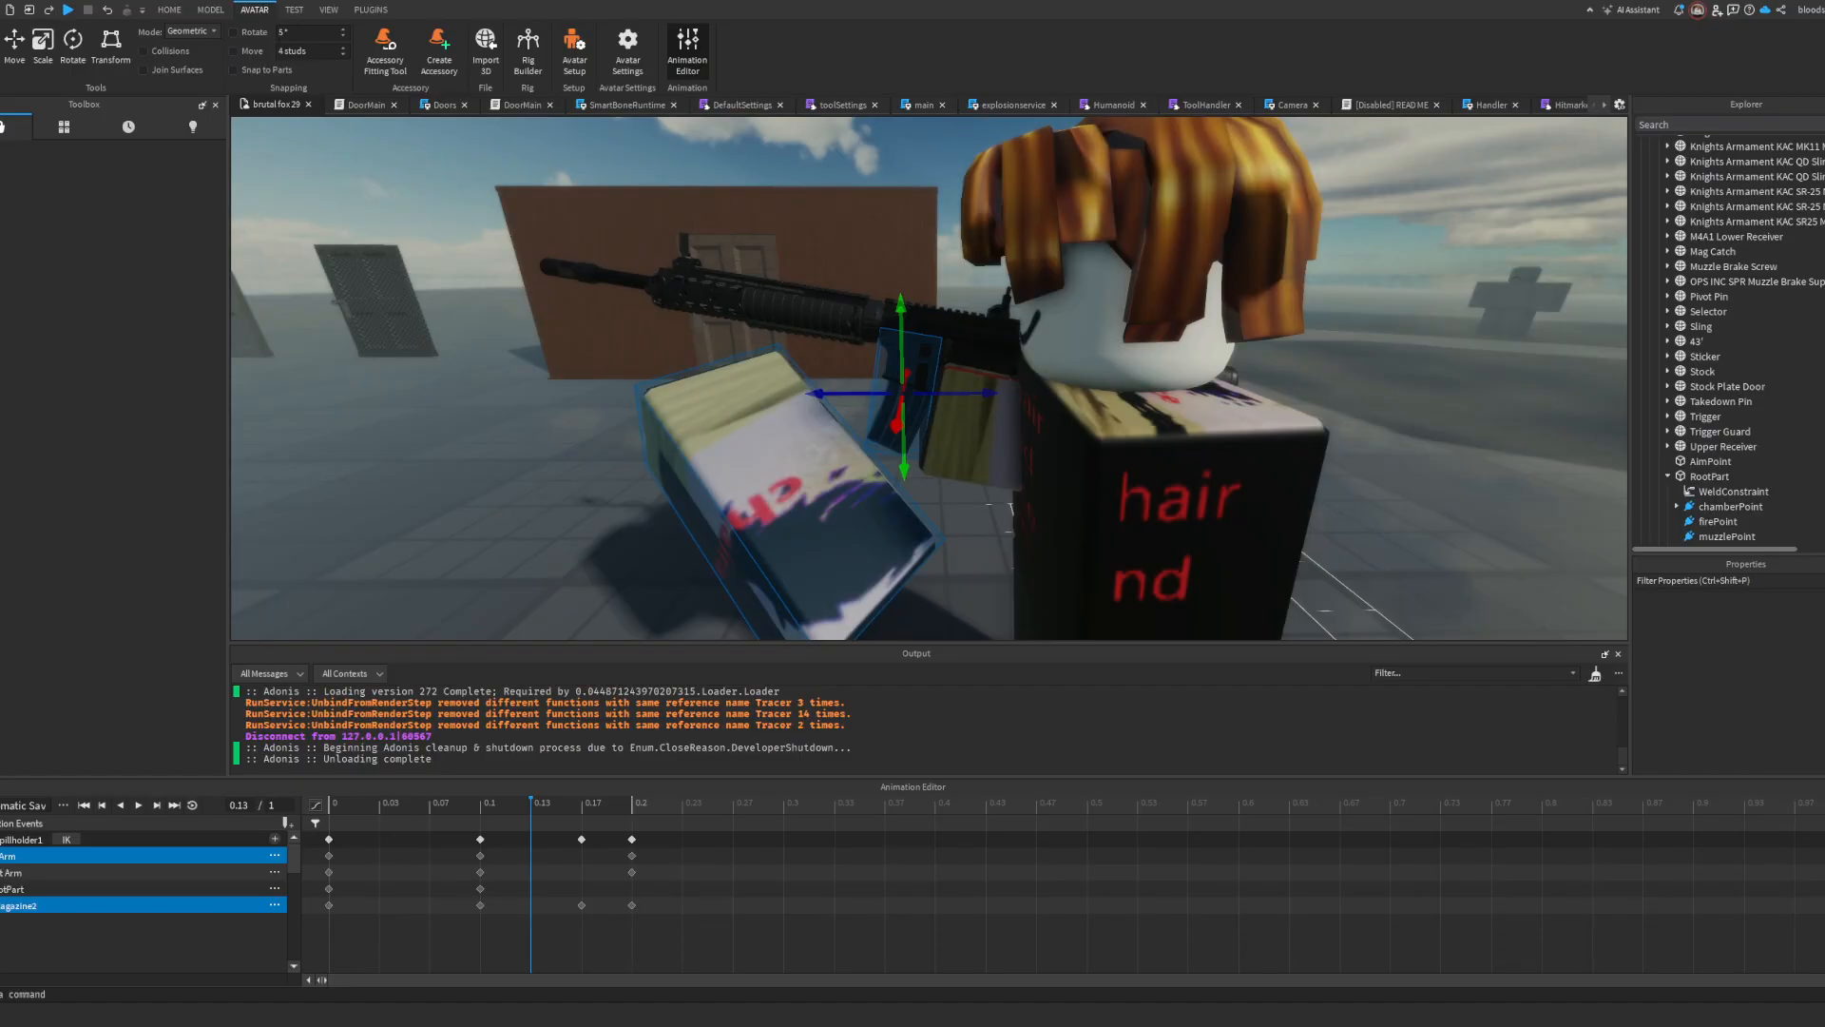
left_click(288, 823)
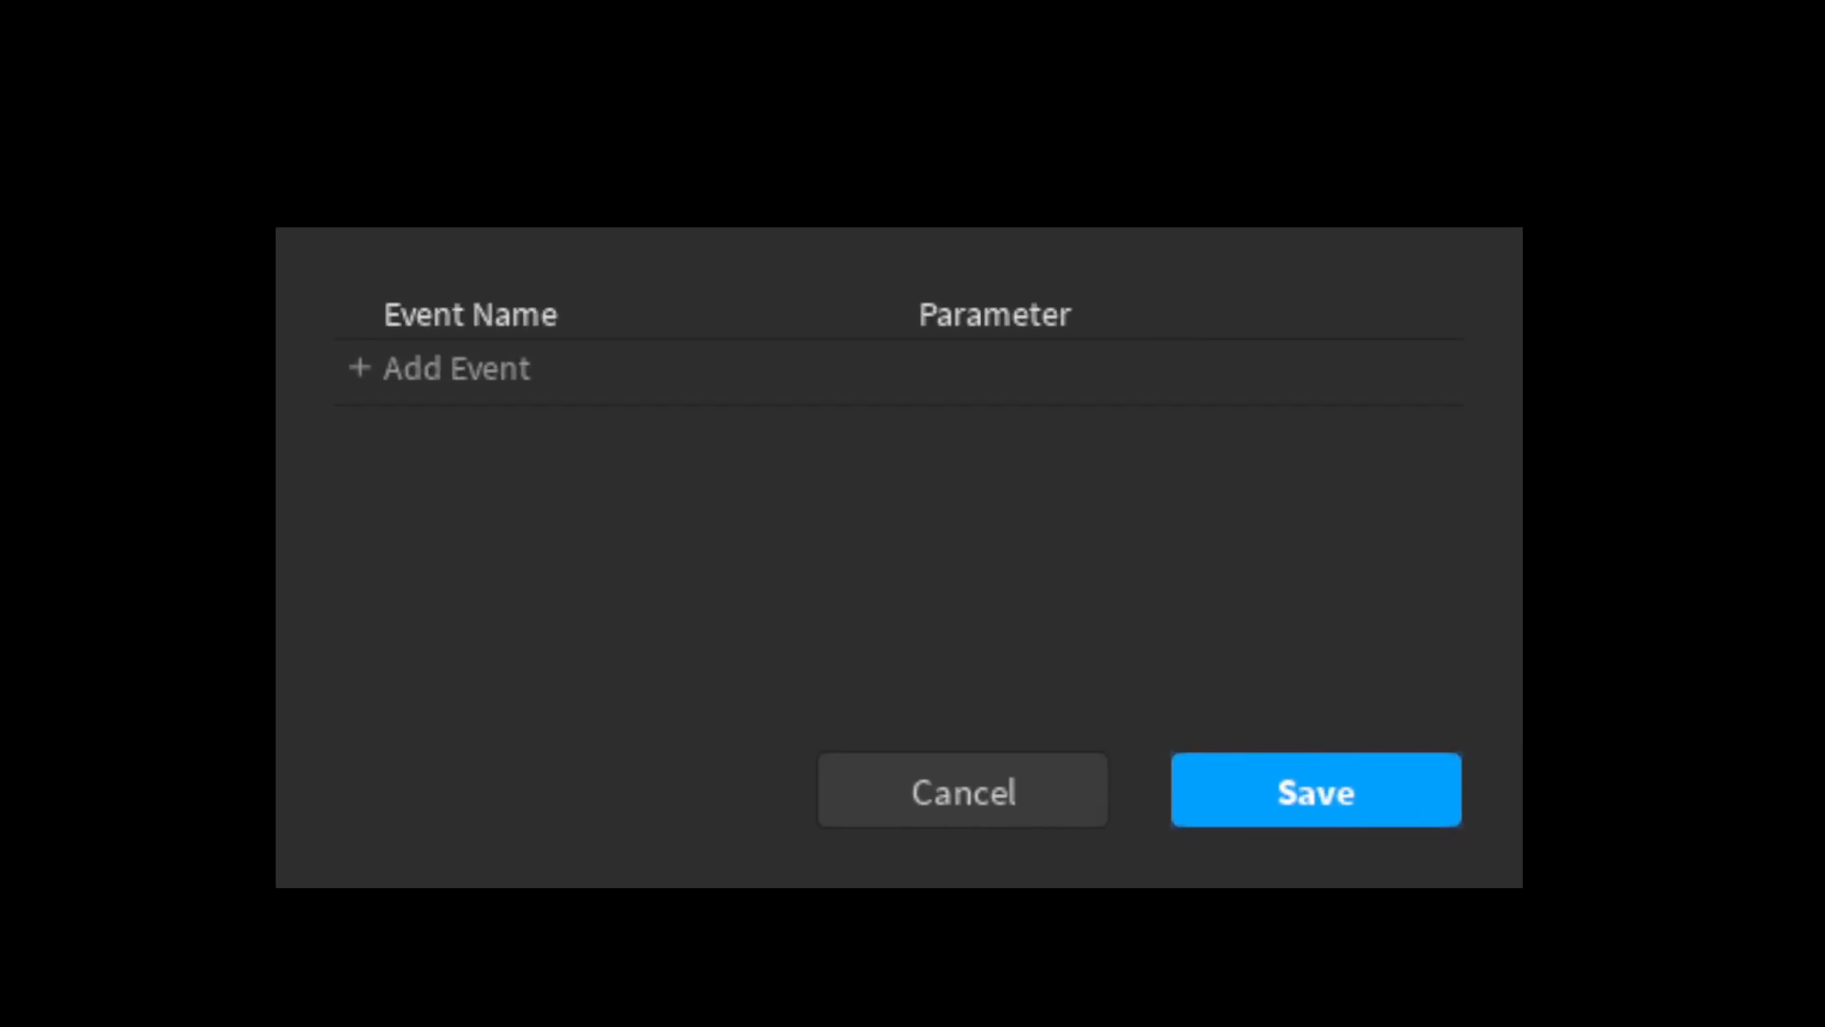
left_click(516, 380)
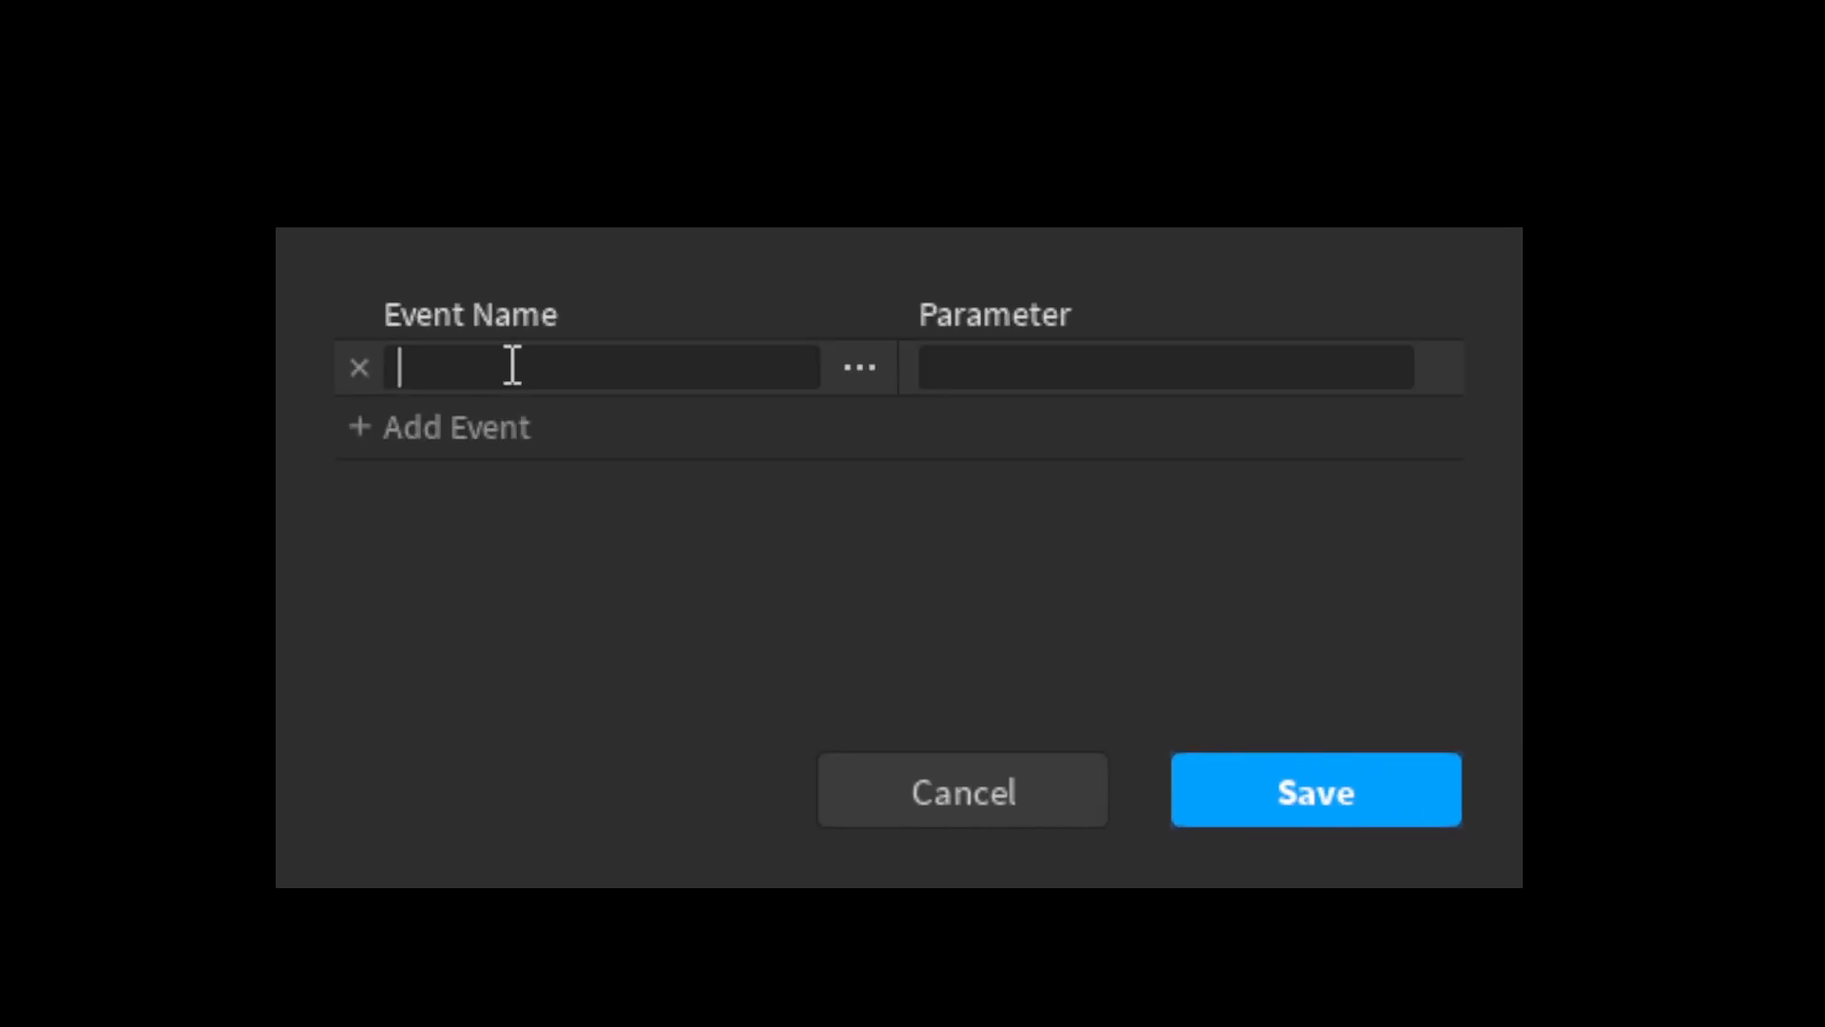
type("playSound")
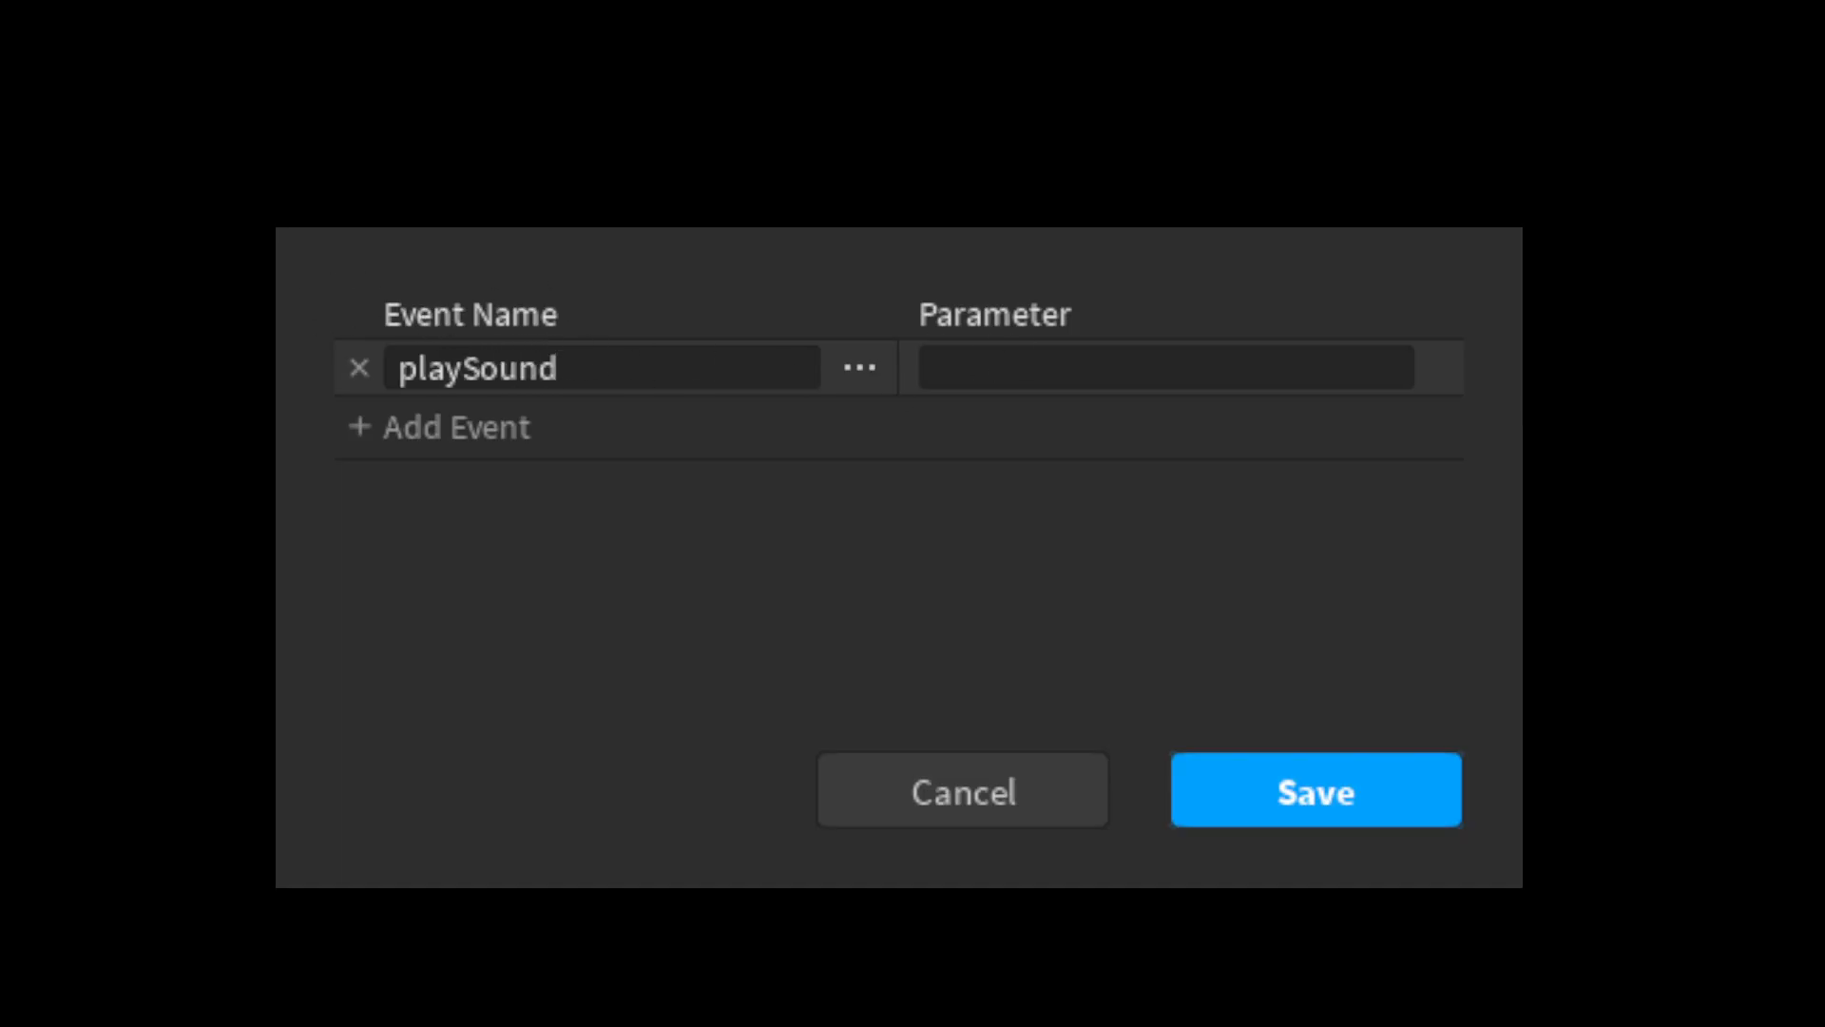
left_click(1168, 379)
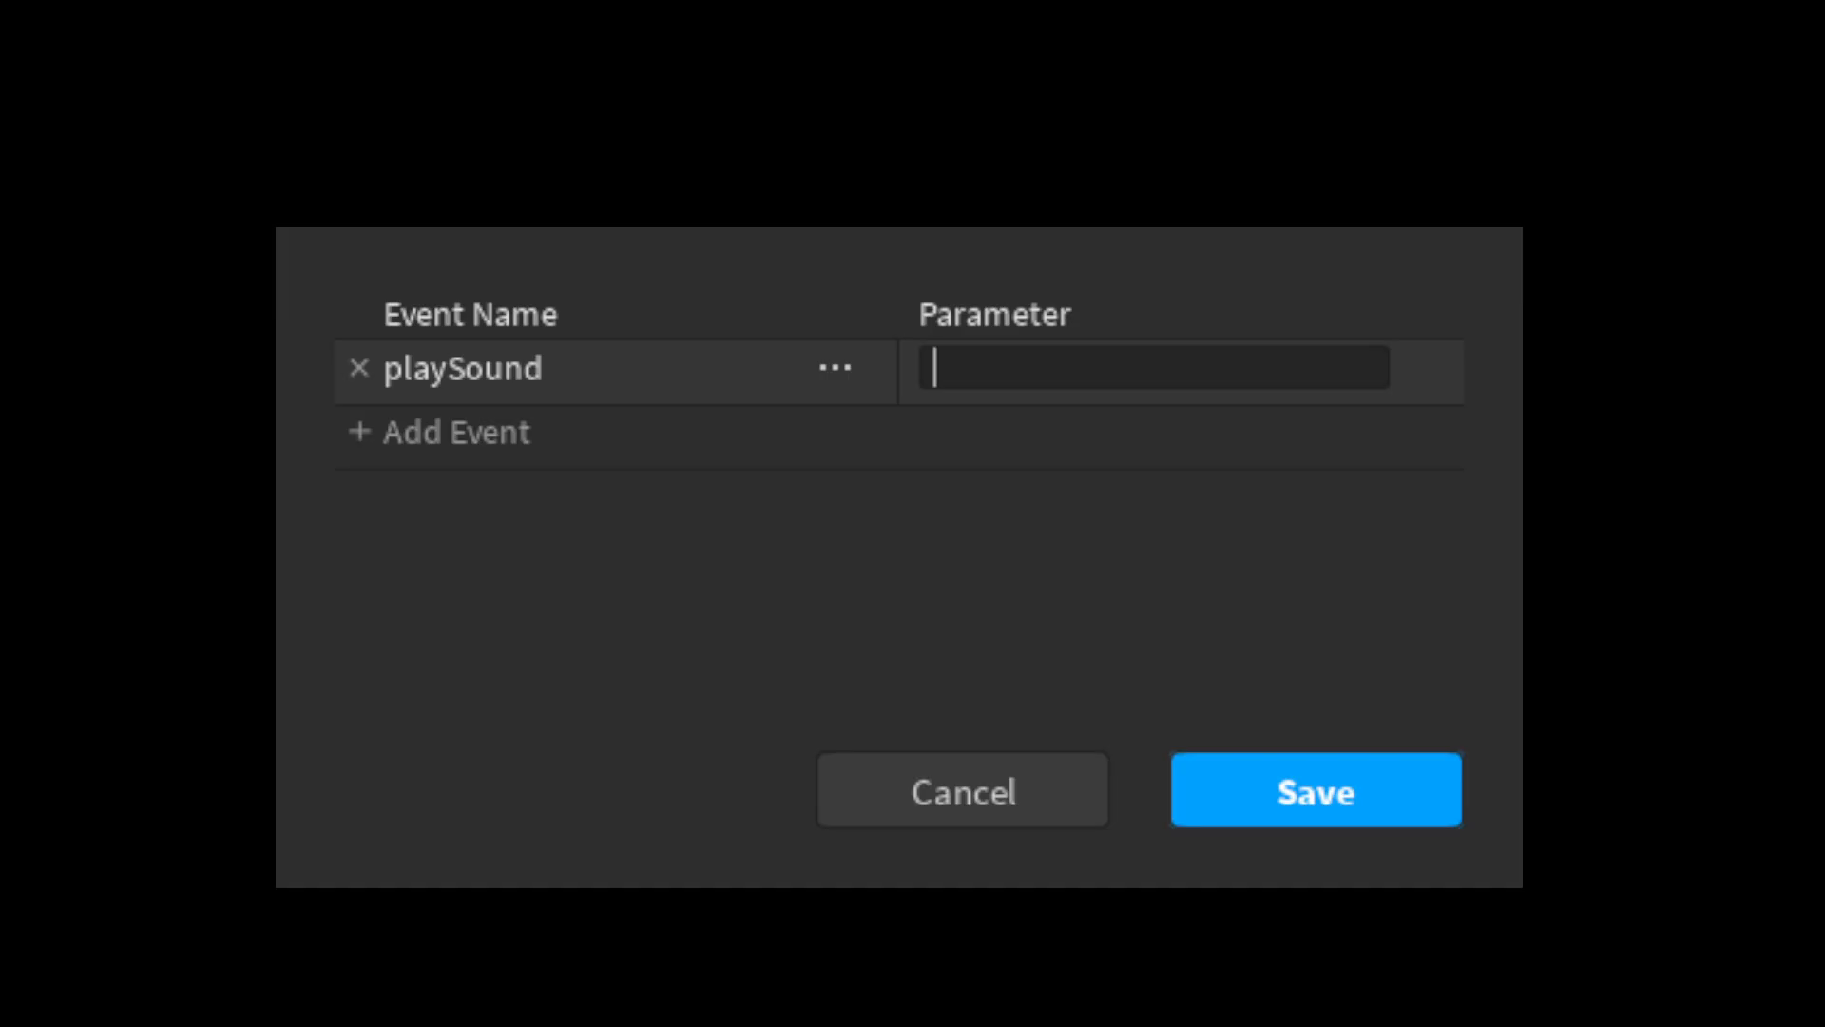
key("Return")
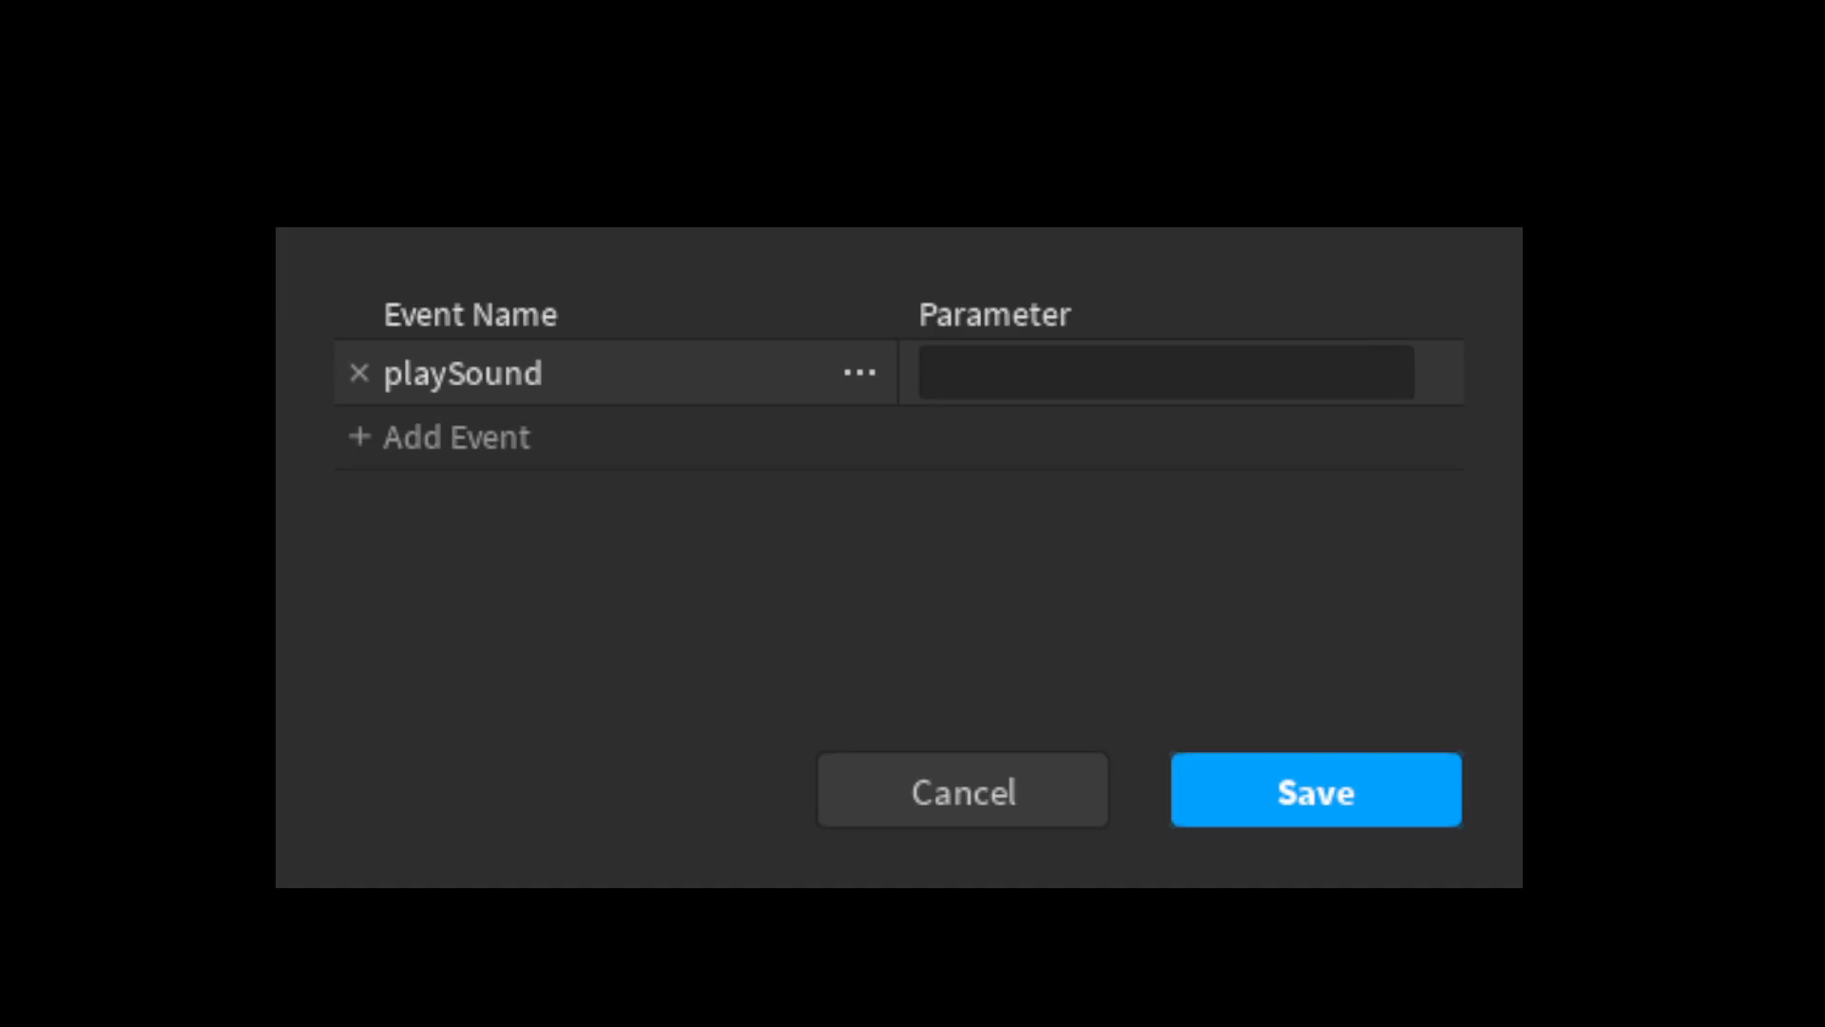
left_click(1018, 362)
type("magOut")
left_click(1306, 798)
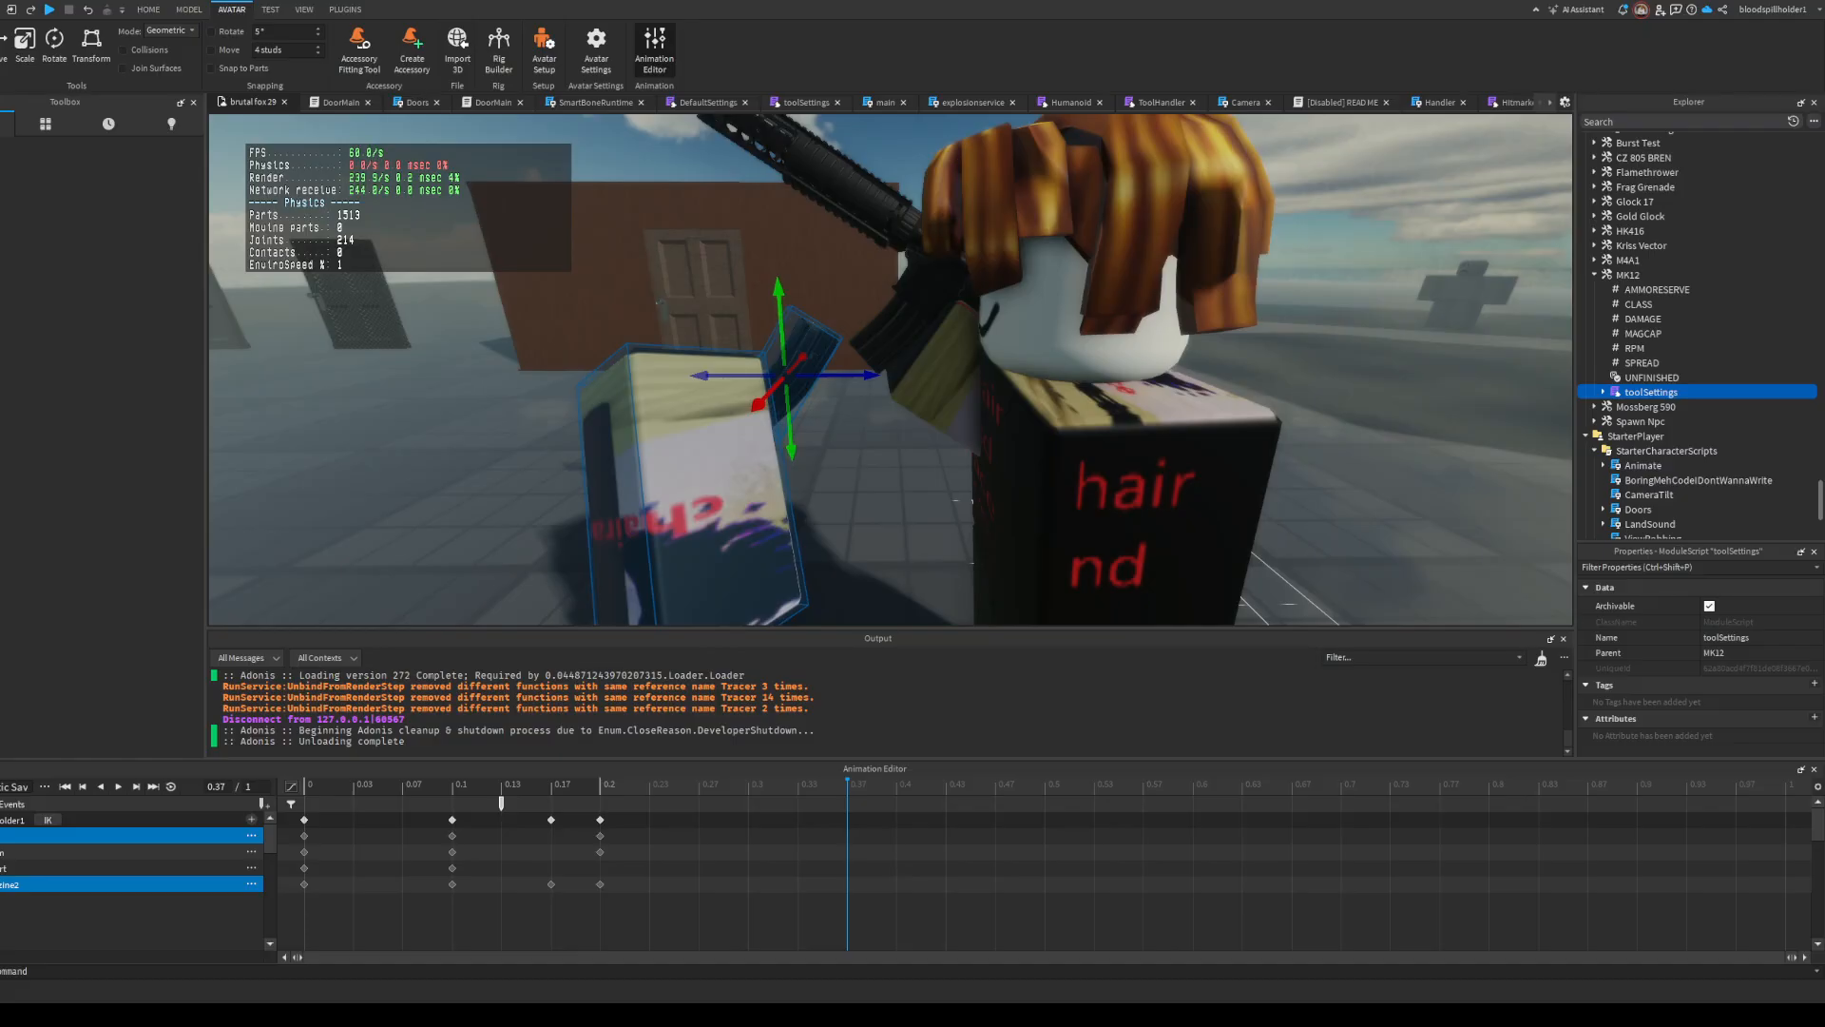
Step: Check the playSound event marker on the timeline and close the Animation Editor
left_click(498, 804)
left_click_drag(480, 811, 411, 861)
left_click(1813, 769)
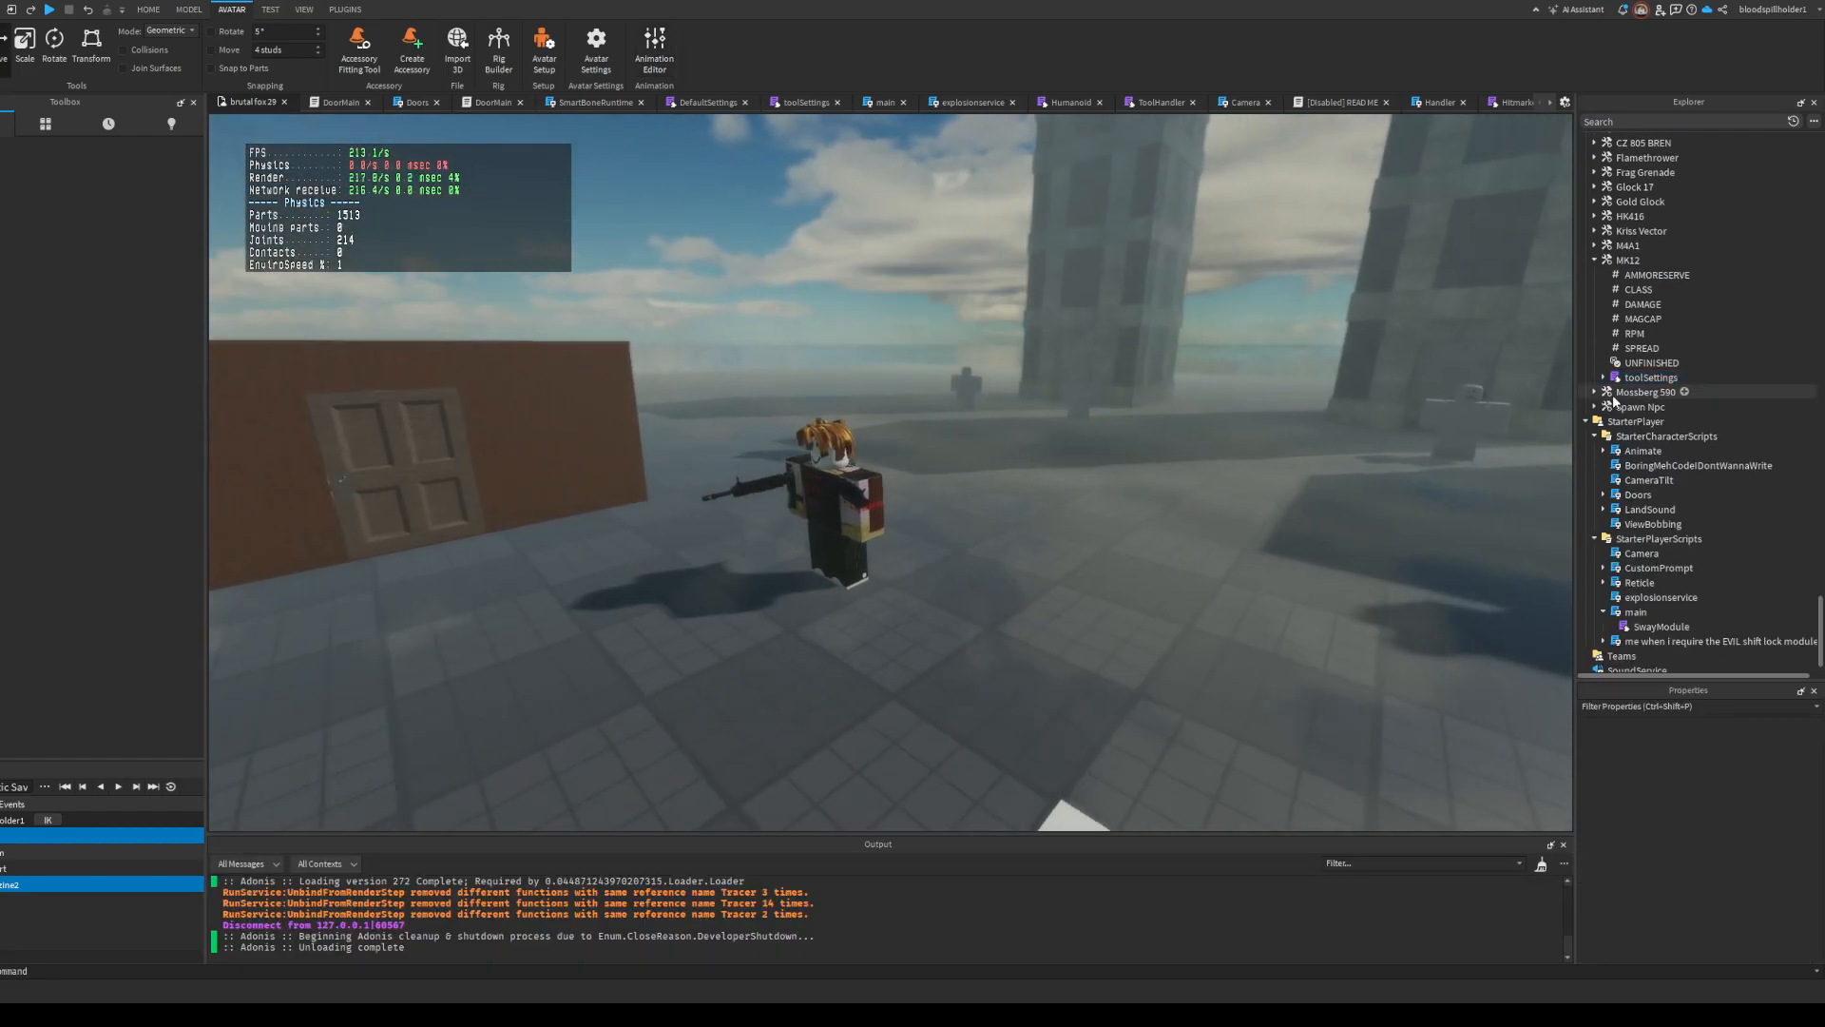
Step: Look up the reload animation id in the animationTable of the M4A1's toolSettings and return to the 3D view
left_click(1594, 245)
double_click(1654, 363)
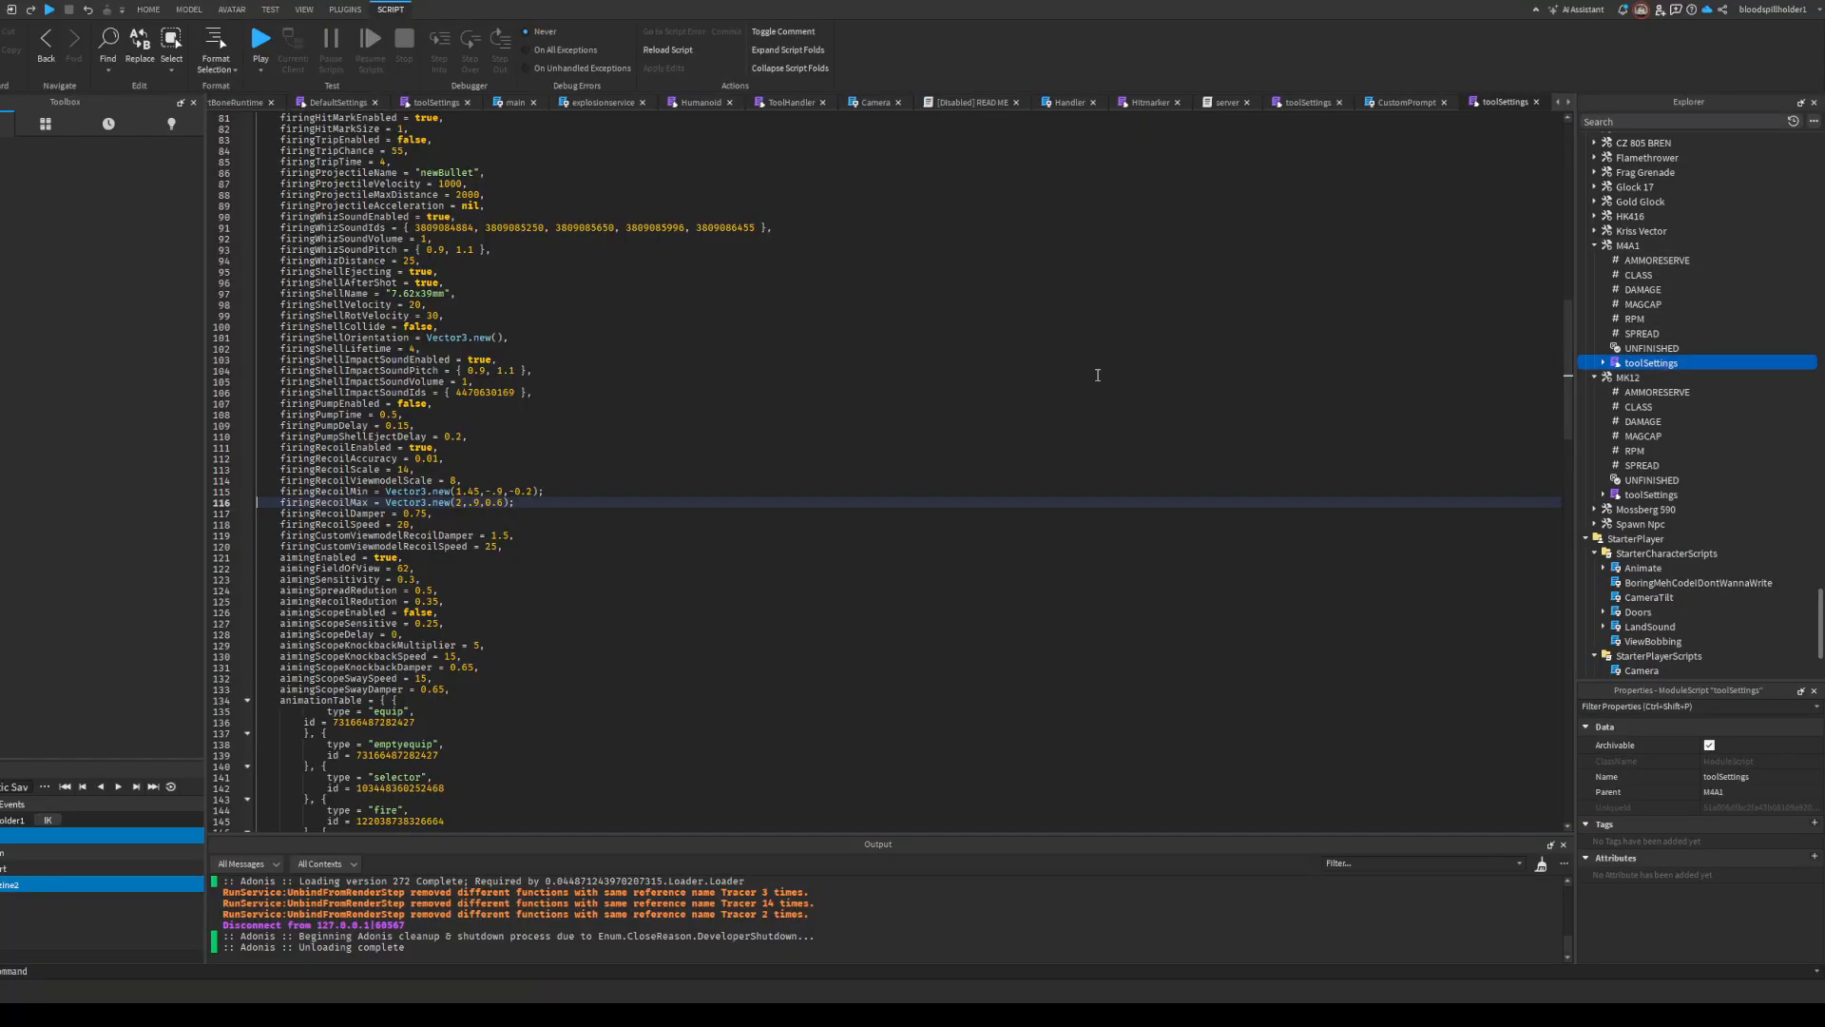
scroll(1096, 374, "down", 20)
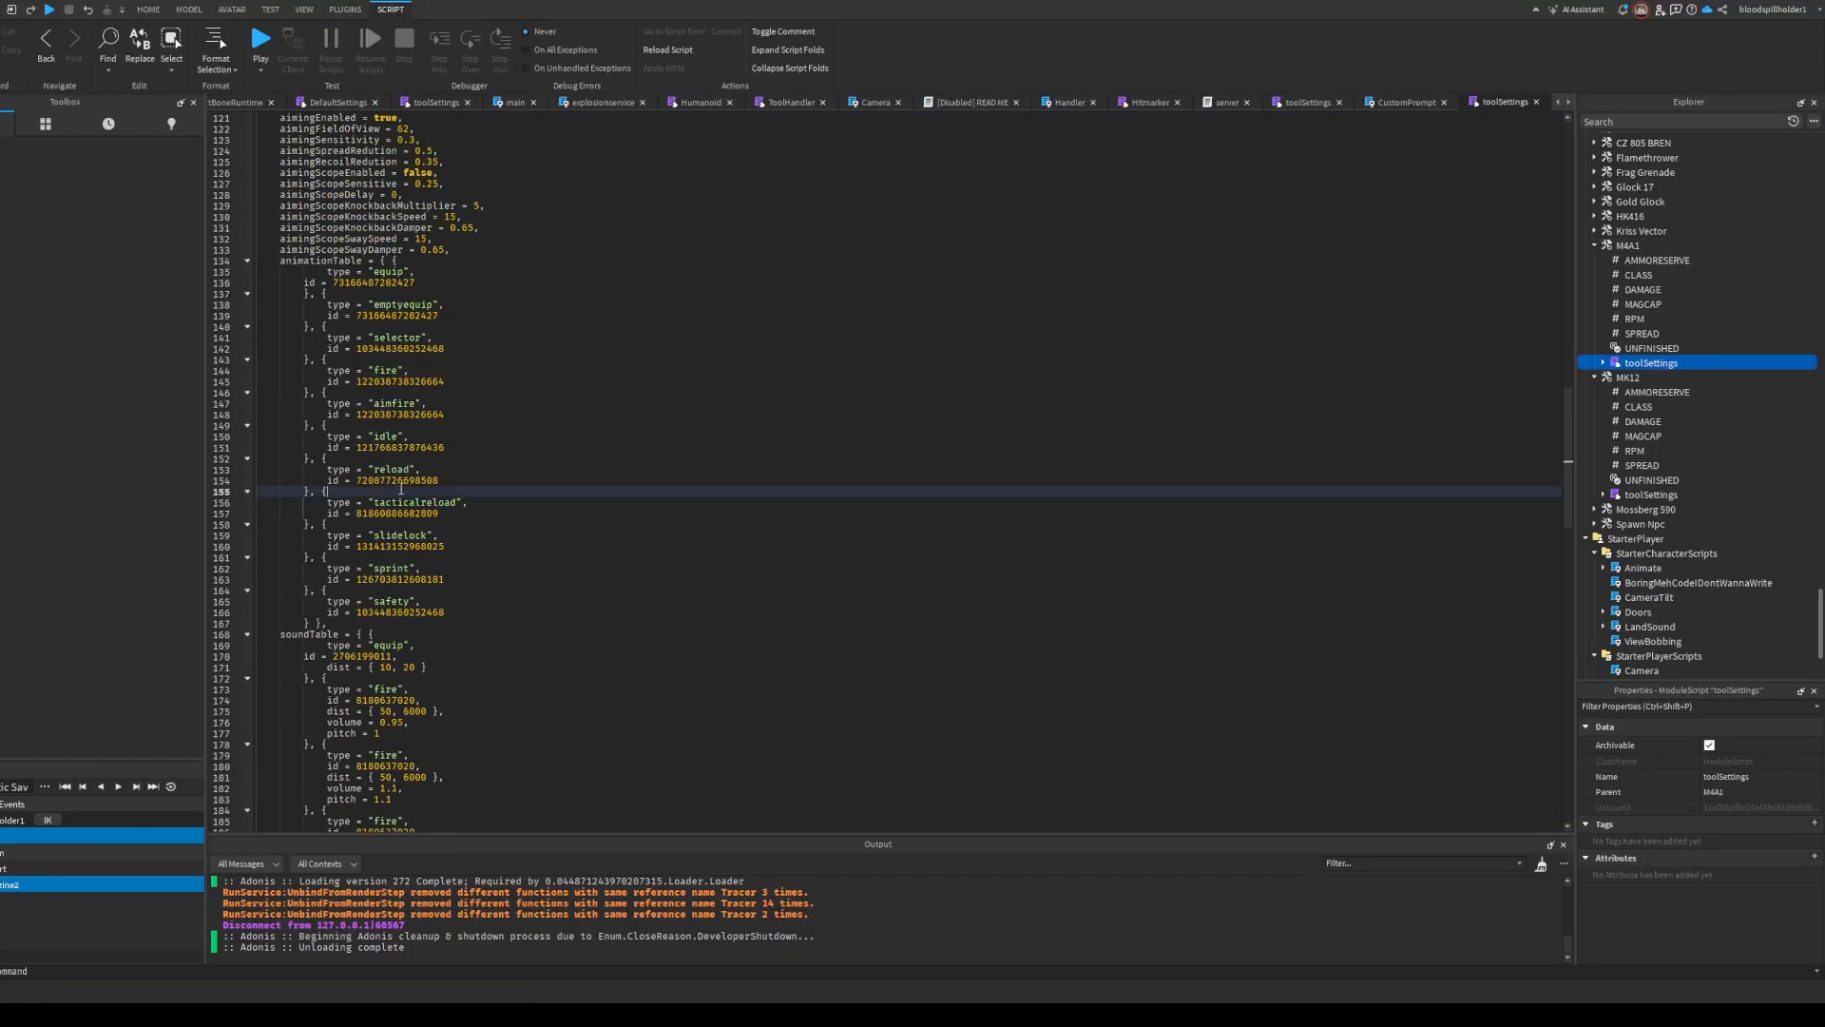
left_click(219, 104)
left_click(214, 102)
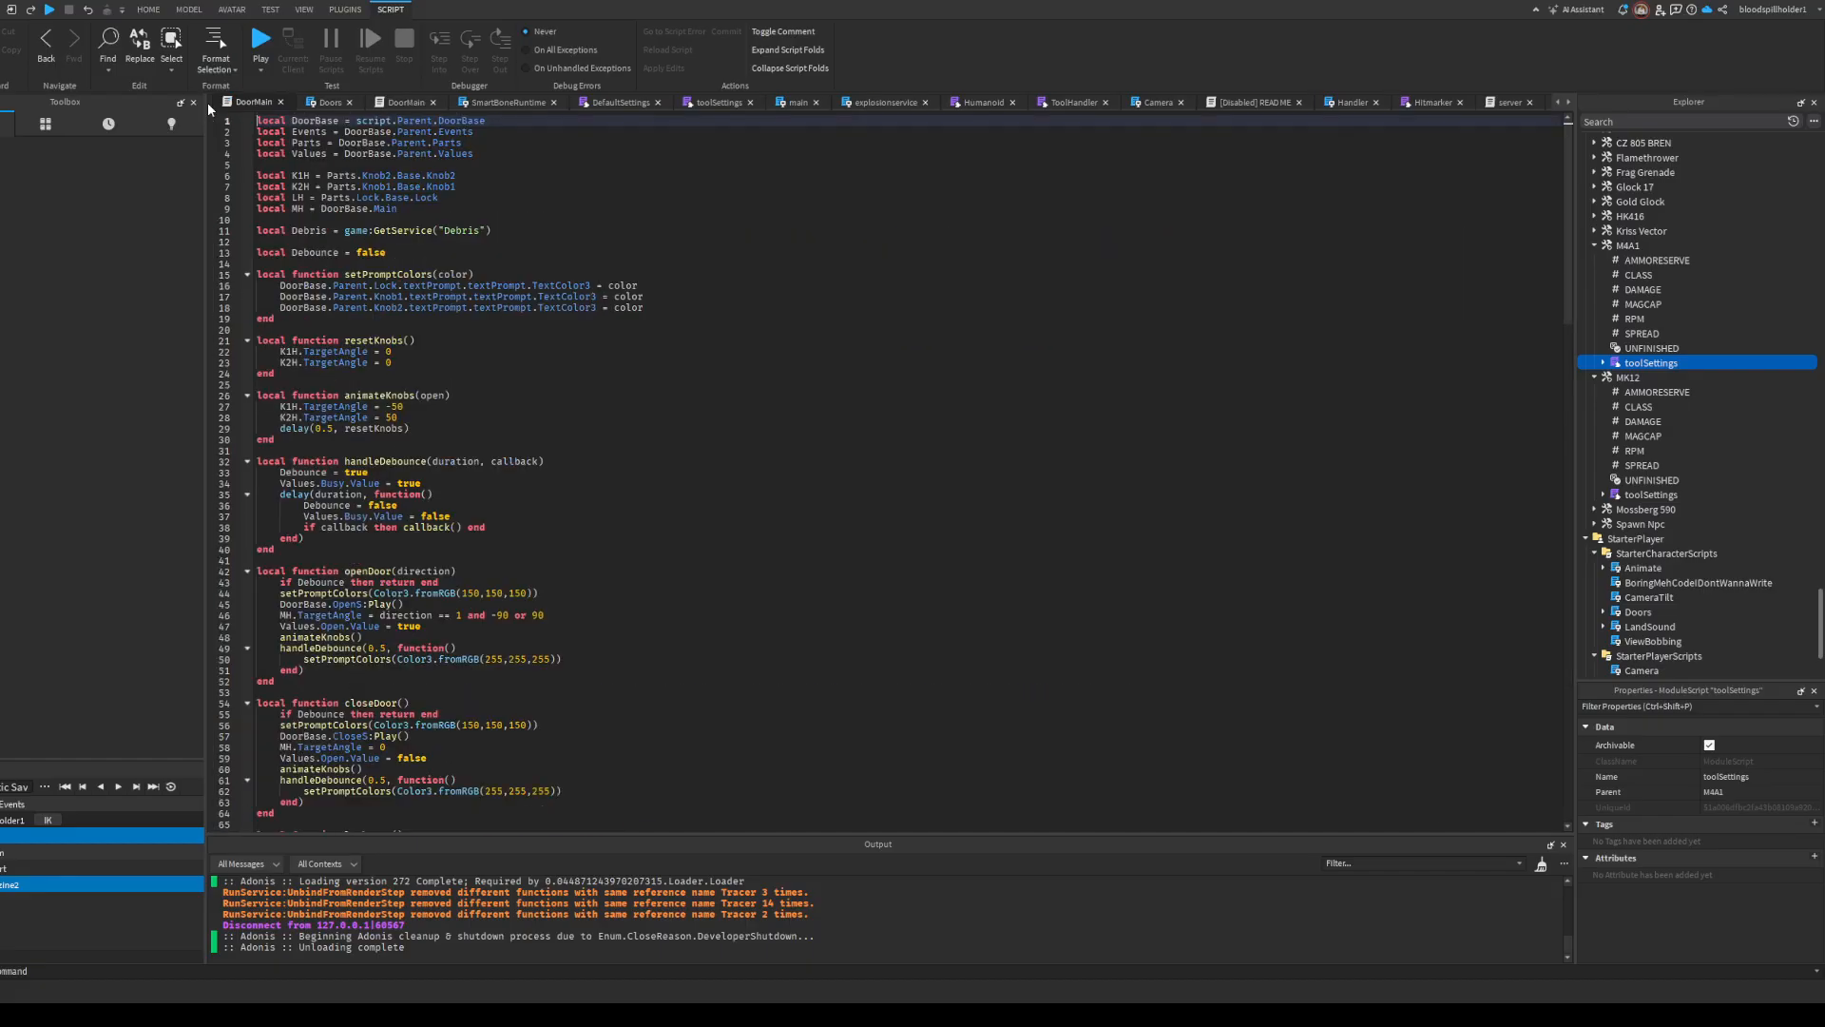
left_click(210, 103)
Step: Load the existing reload animation on the rig in the Animation Editor, play it close to the rifle and rewind to the start
left_click(797, 455)
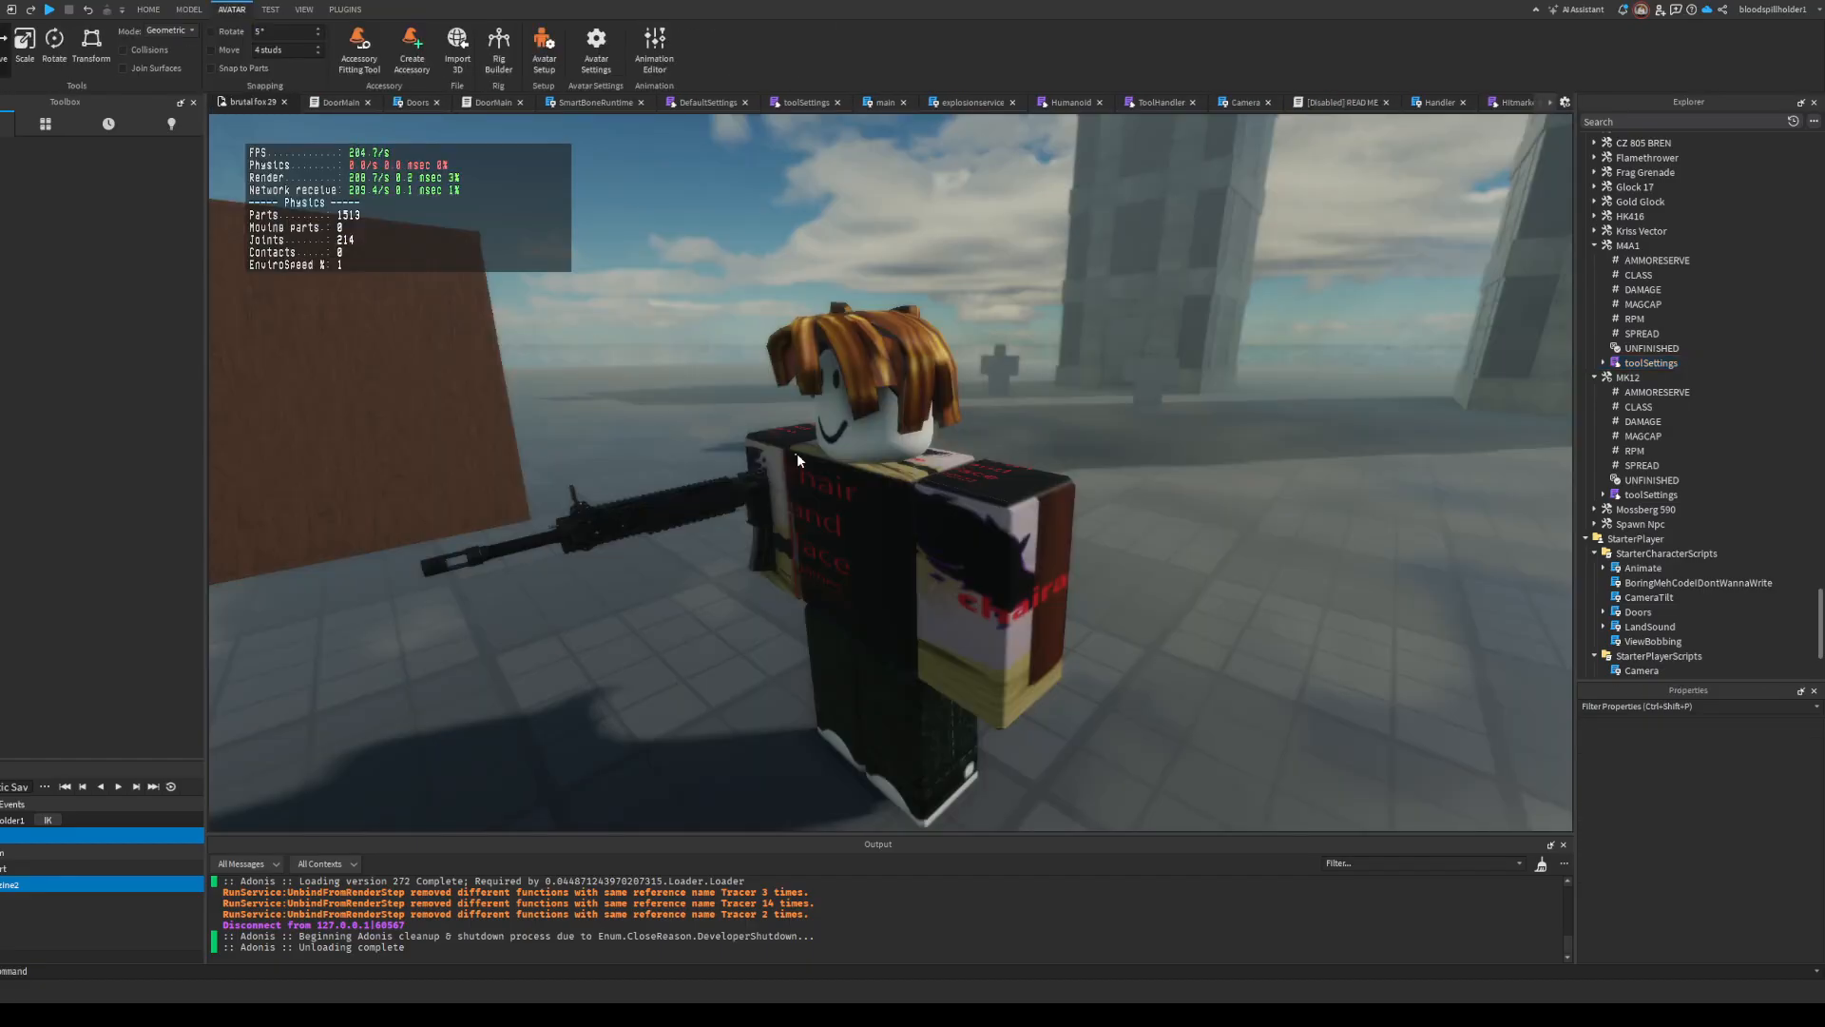
left_click(654, 42)
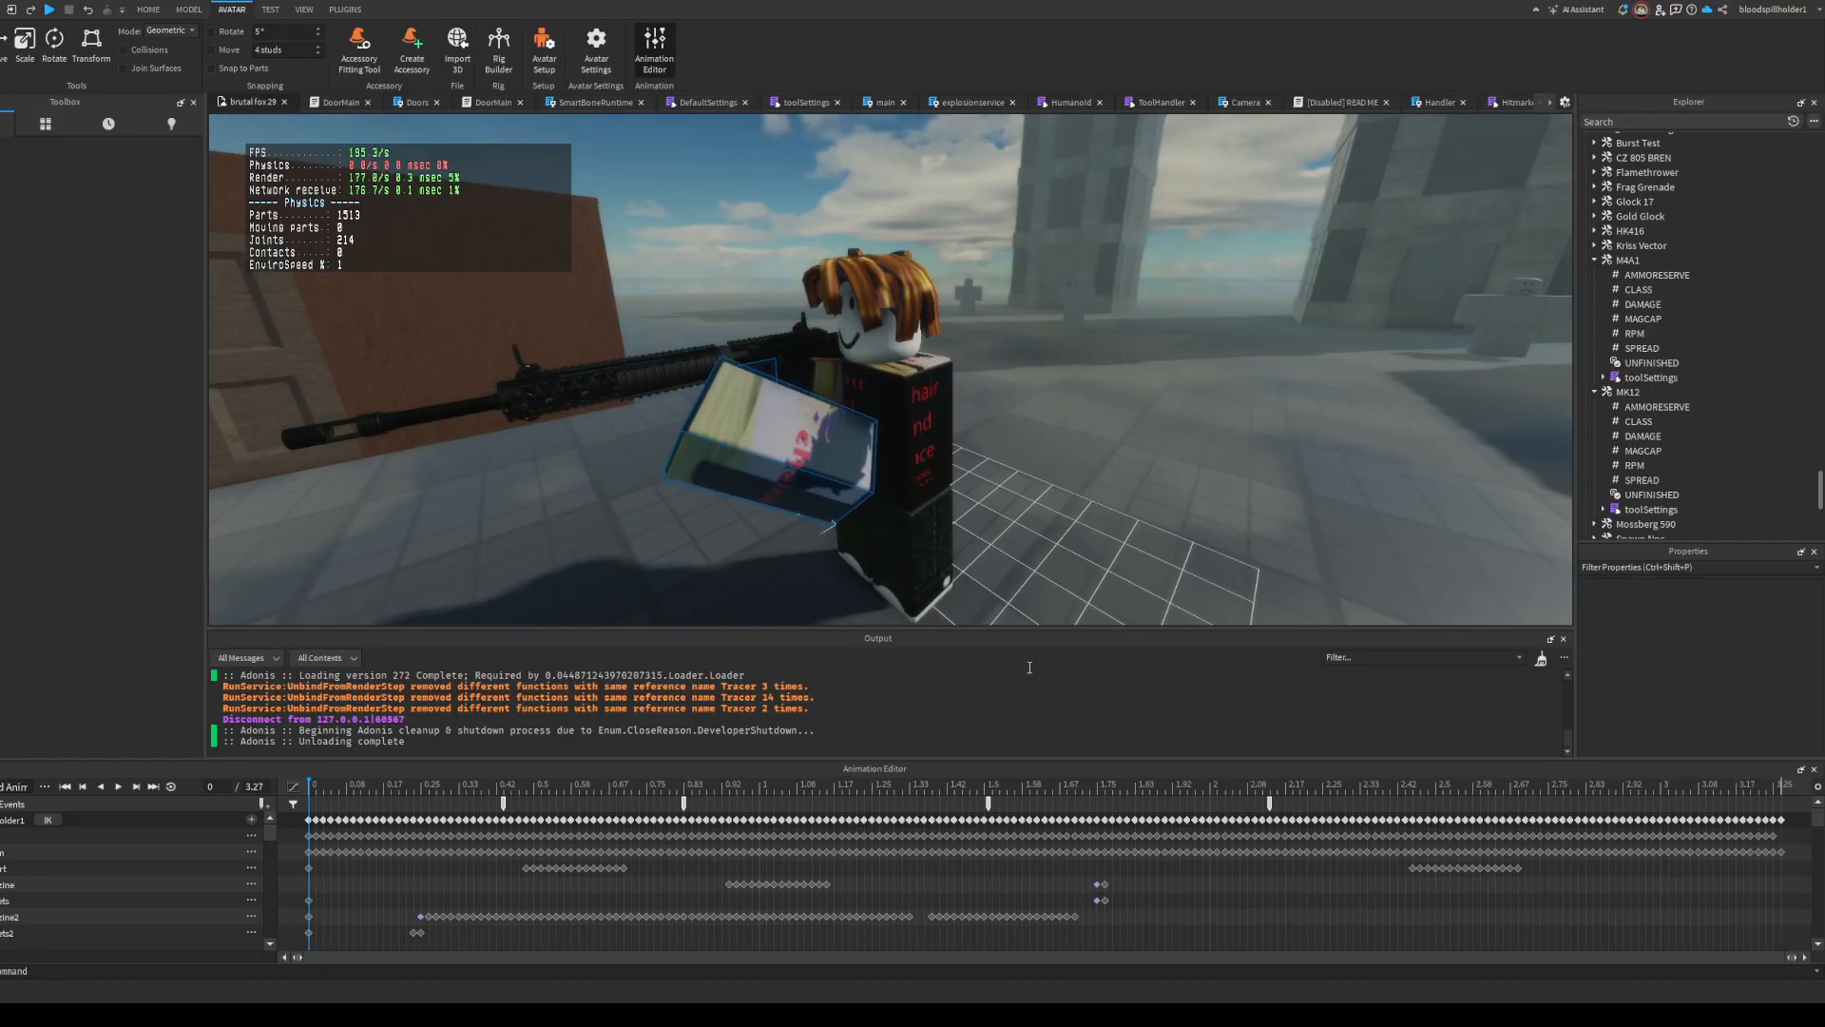
key("space")
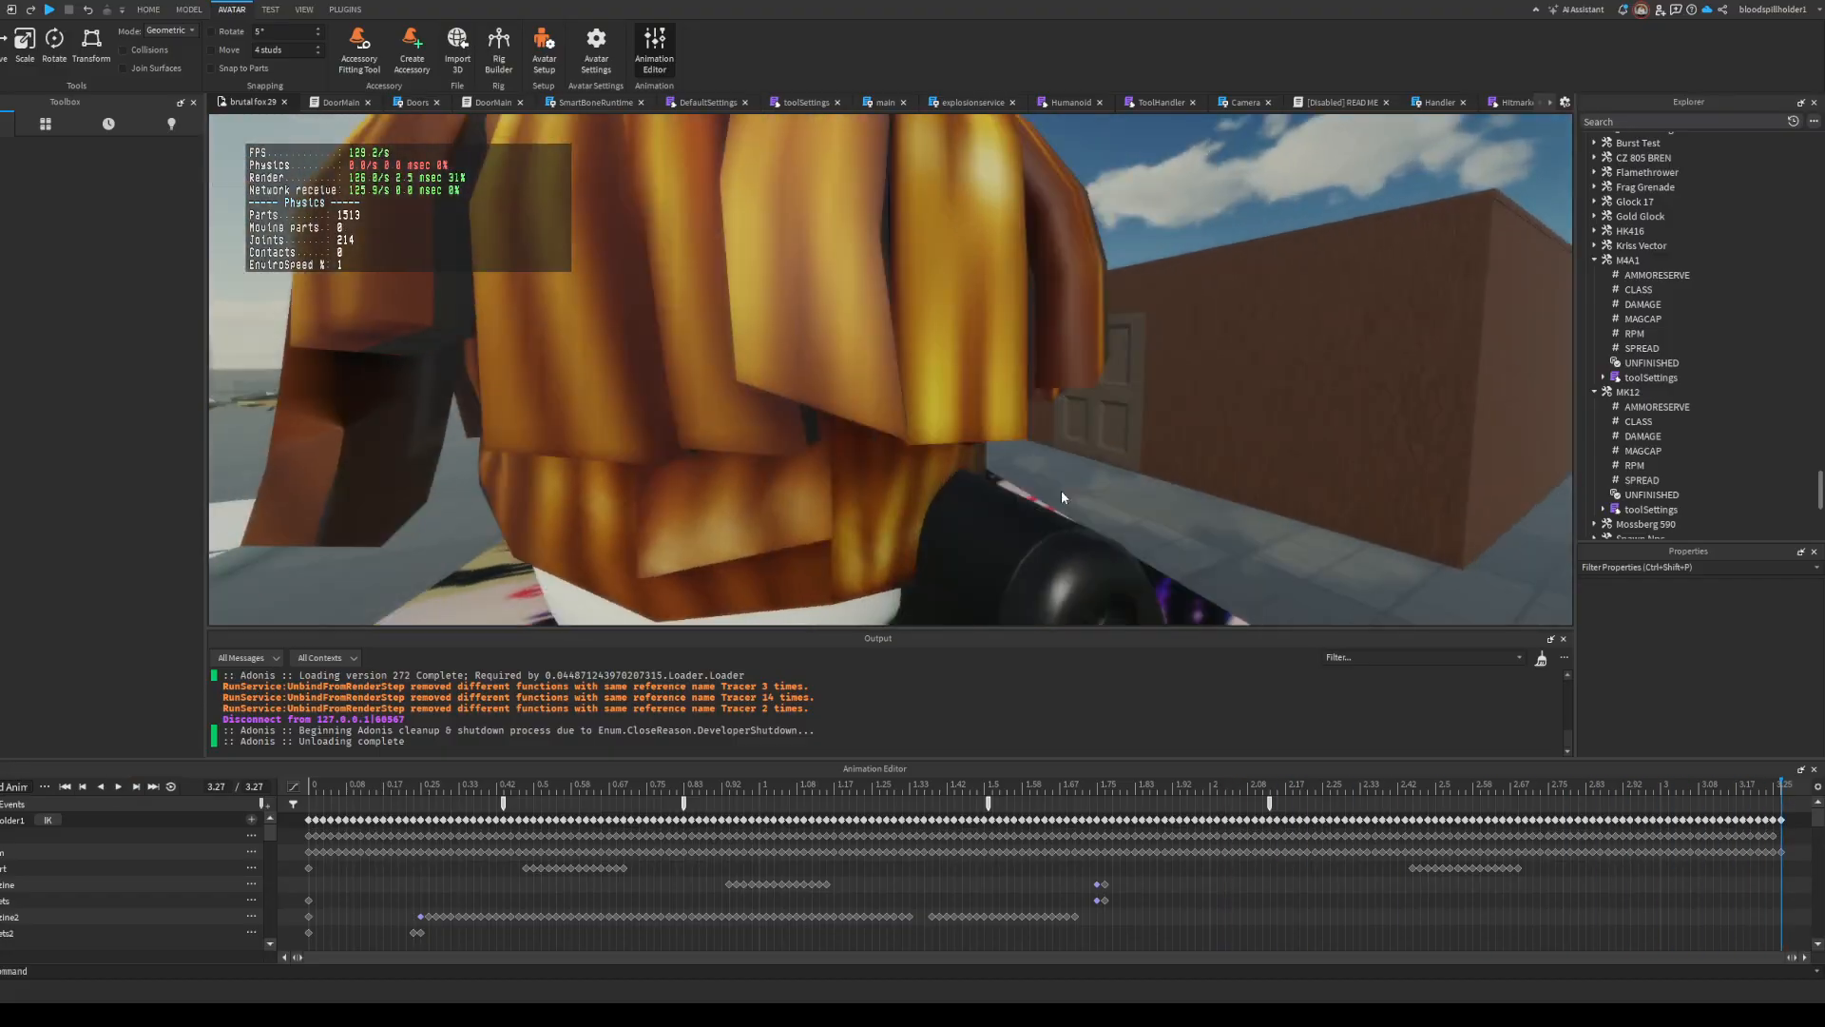
key("space")
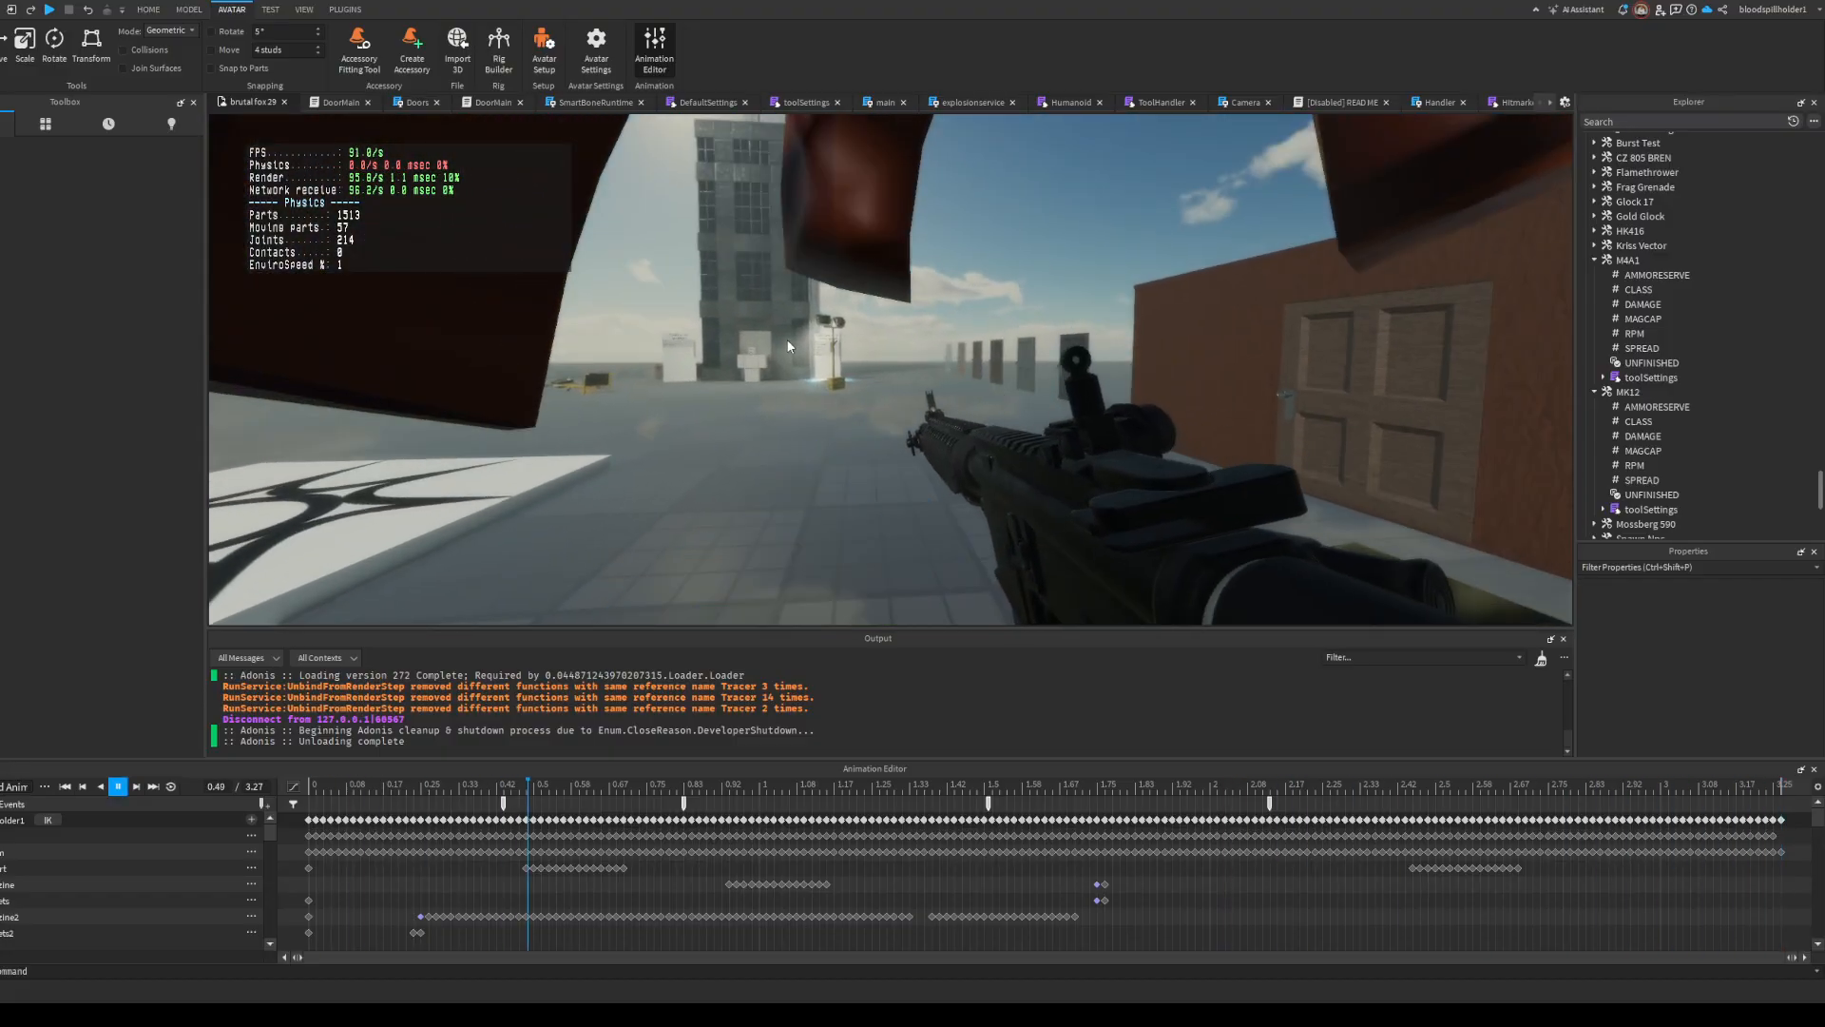
key("space")
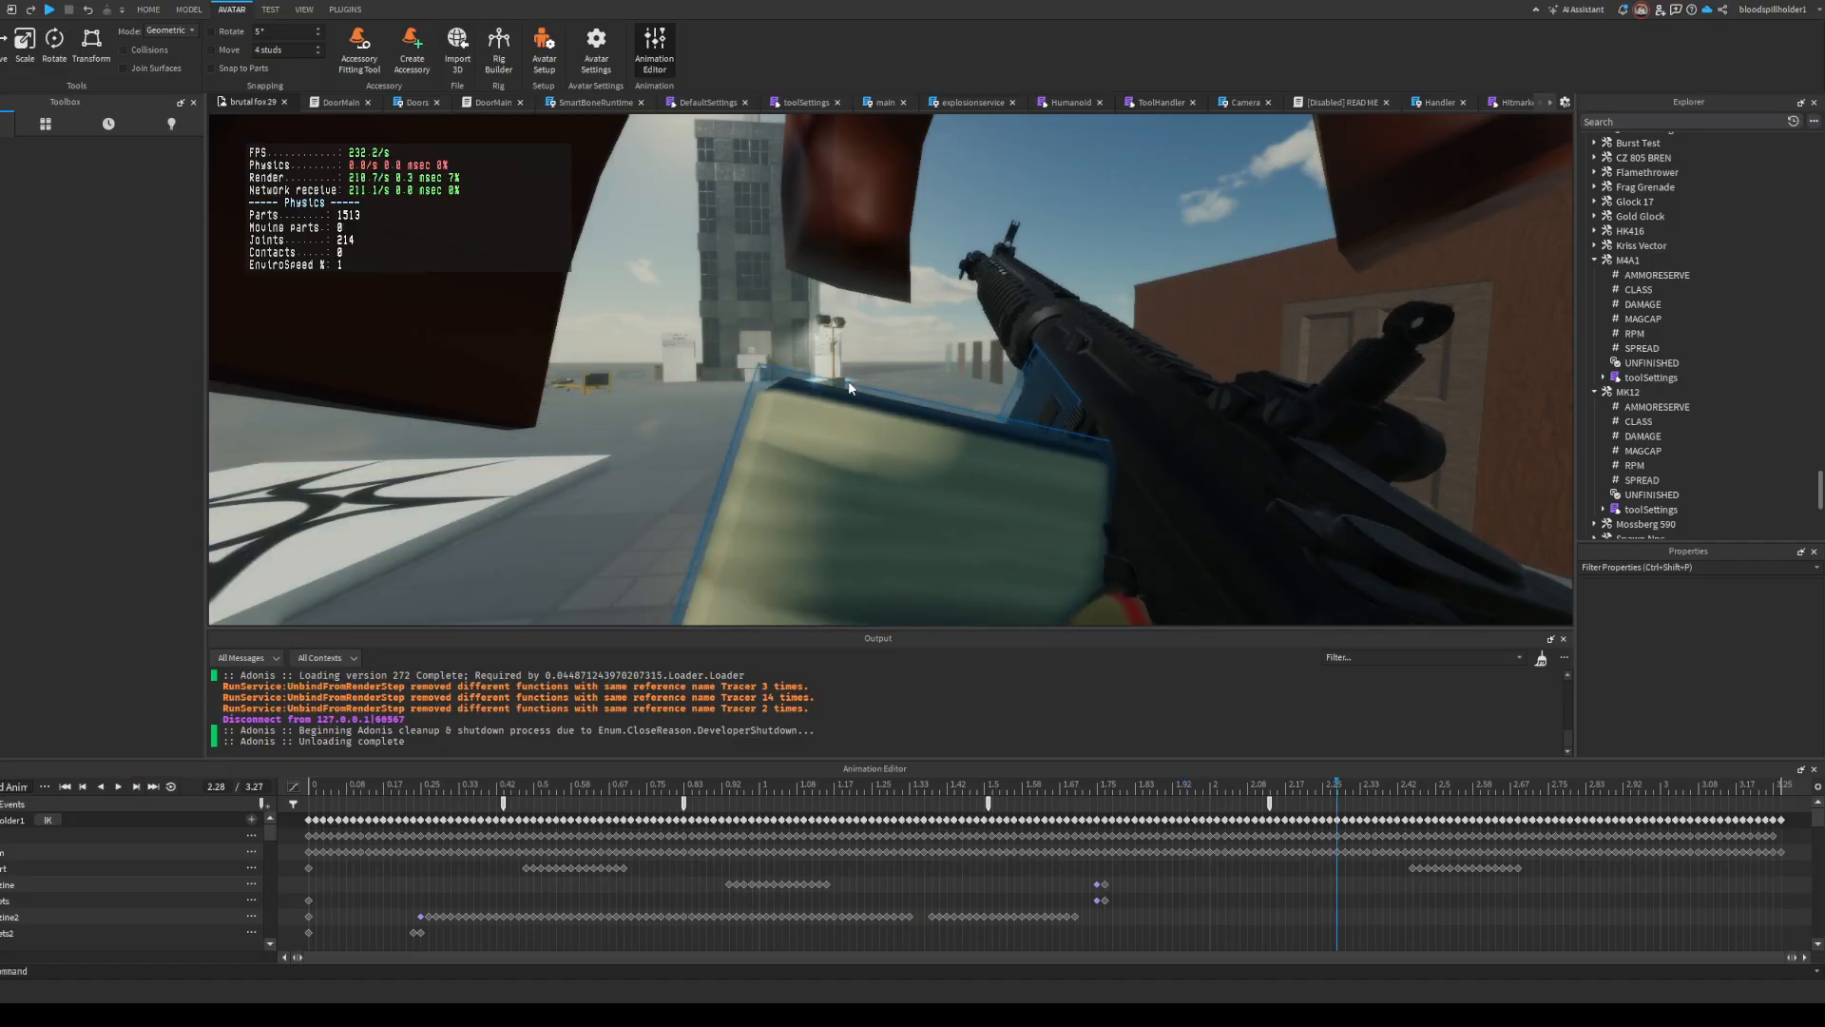
left_click_drag(1329, 800, 295, 855)
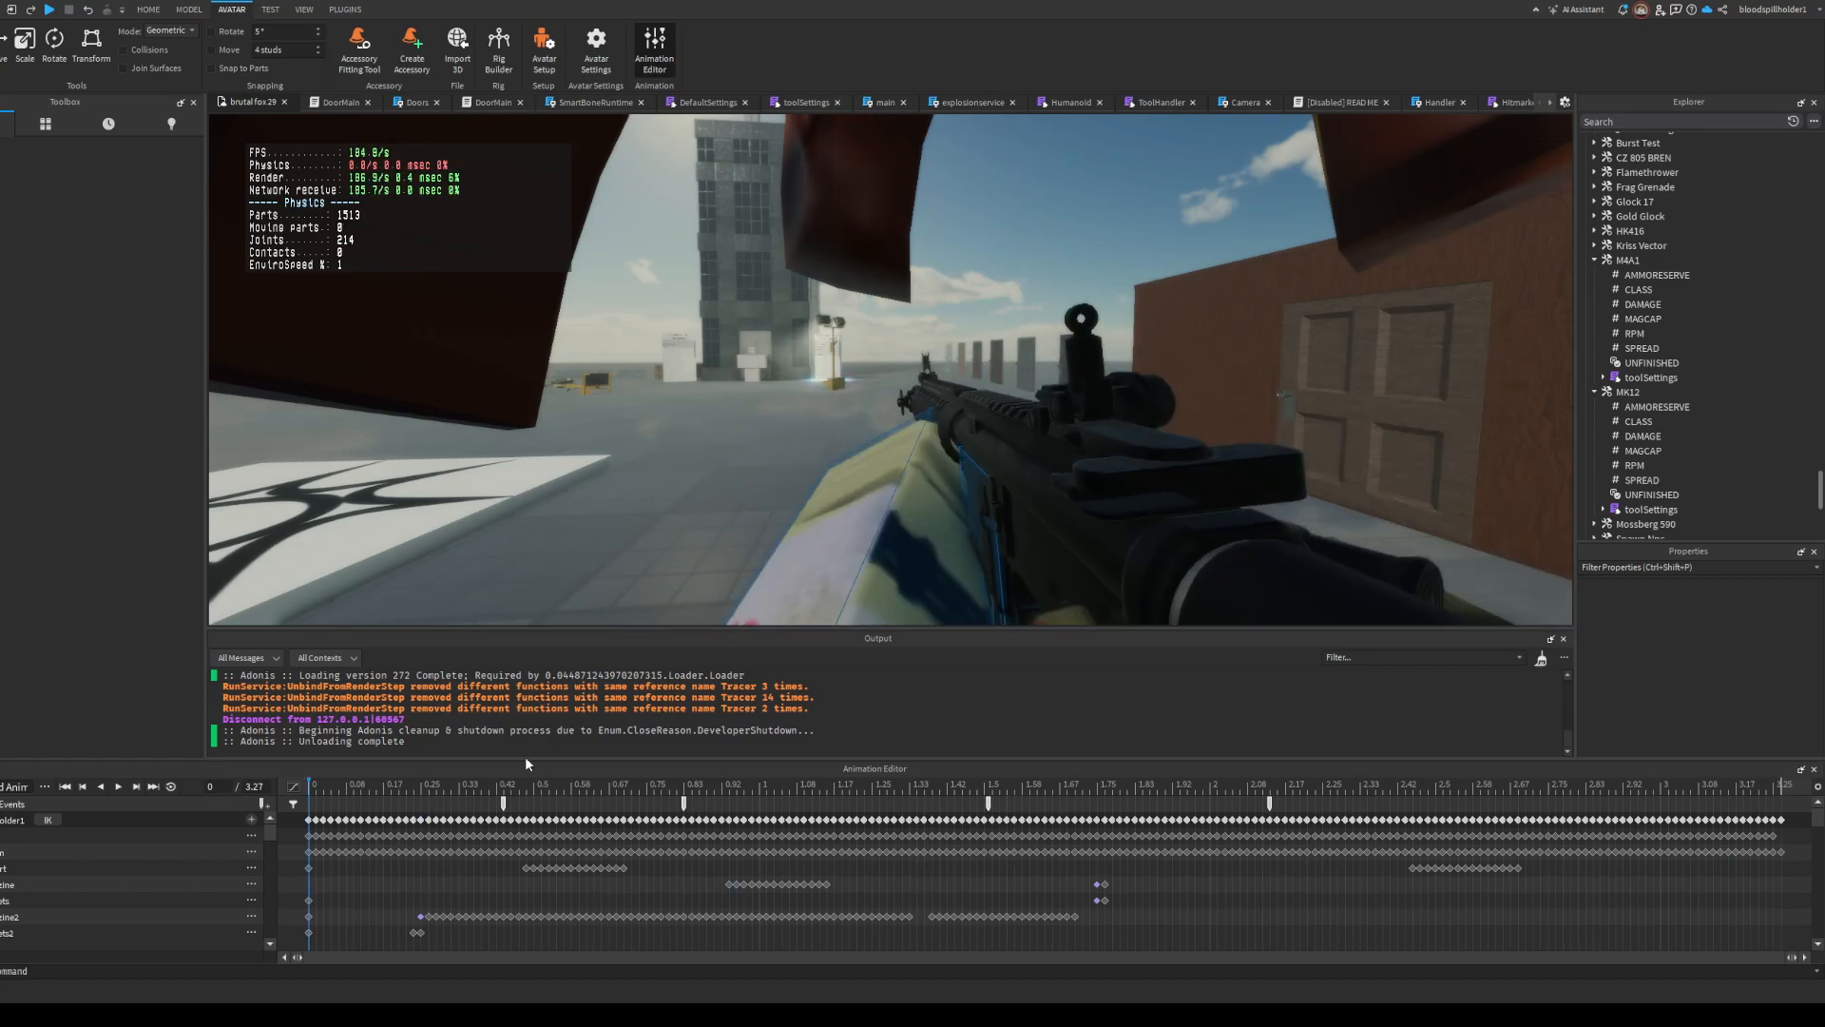
right_click_drag(708, 608, 709, 609)
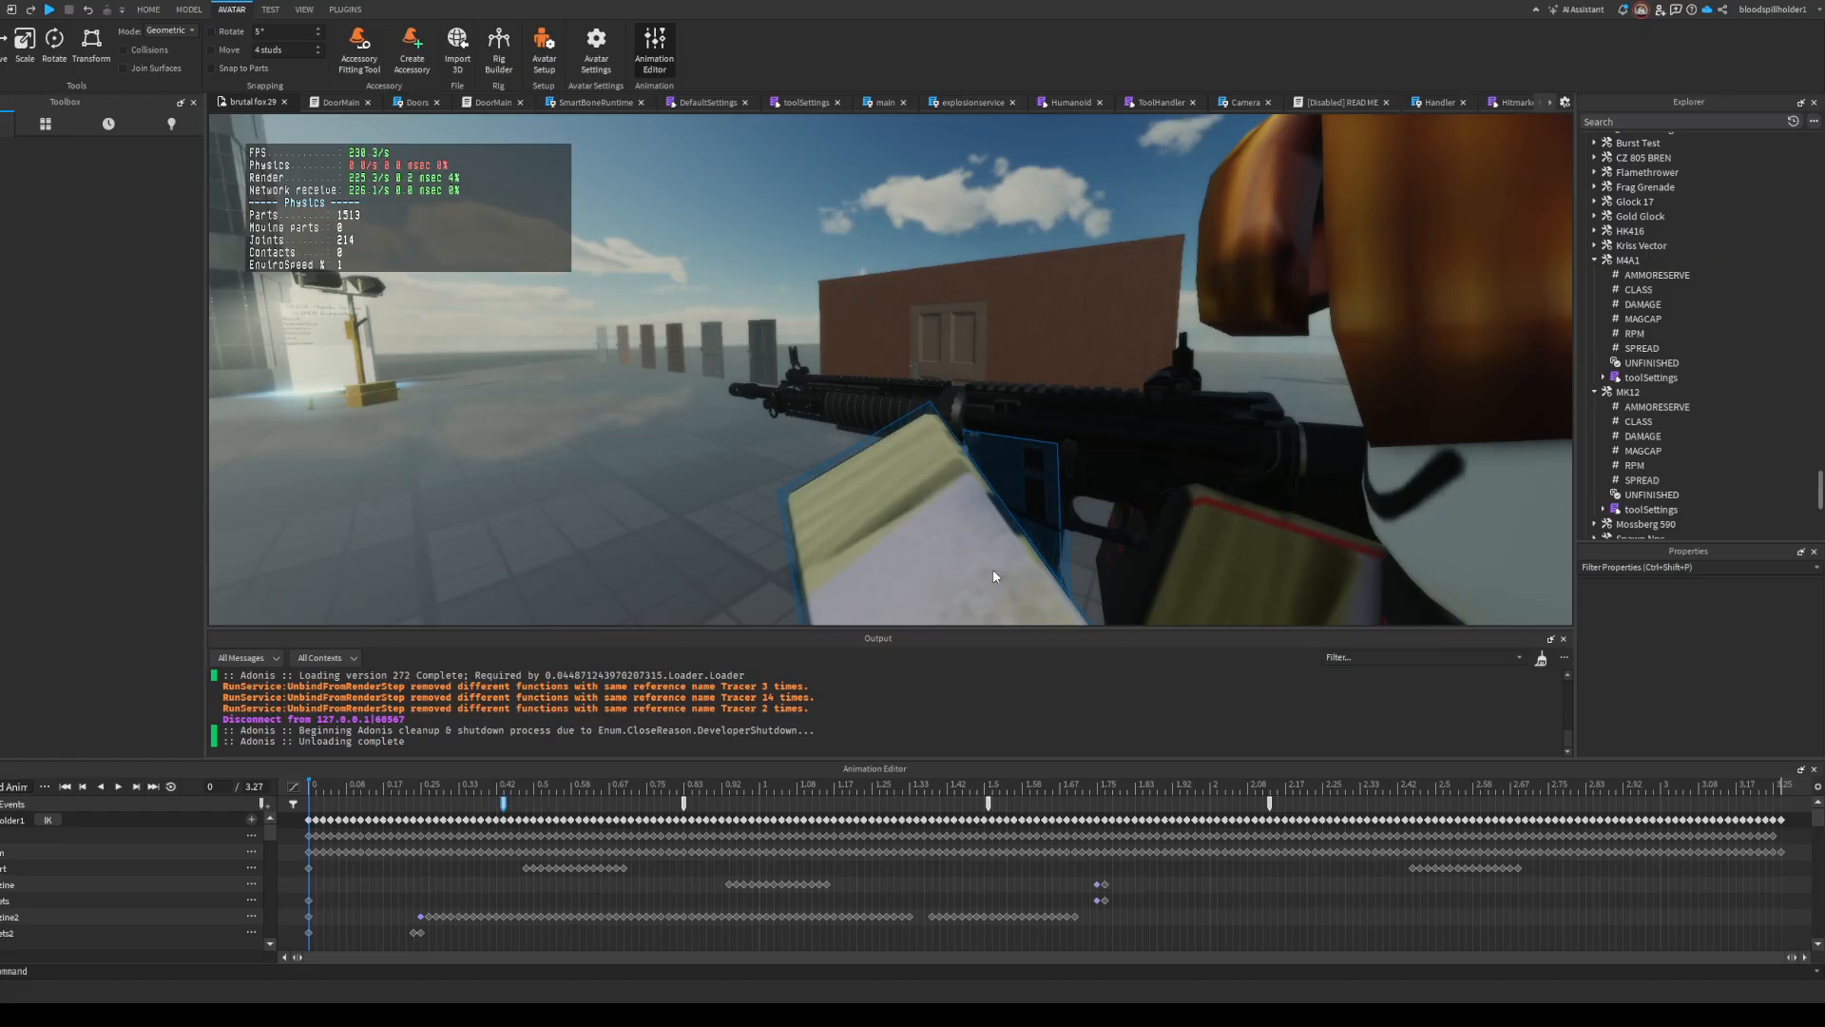
Step: Examine the reload animation's event markers against the magazine motion during replay from several angles, and close the Animation Editor
left_click(685, 806)
key("space")
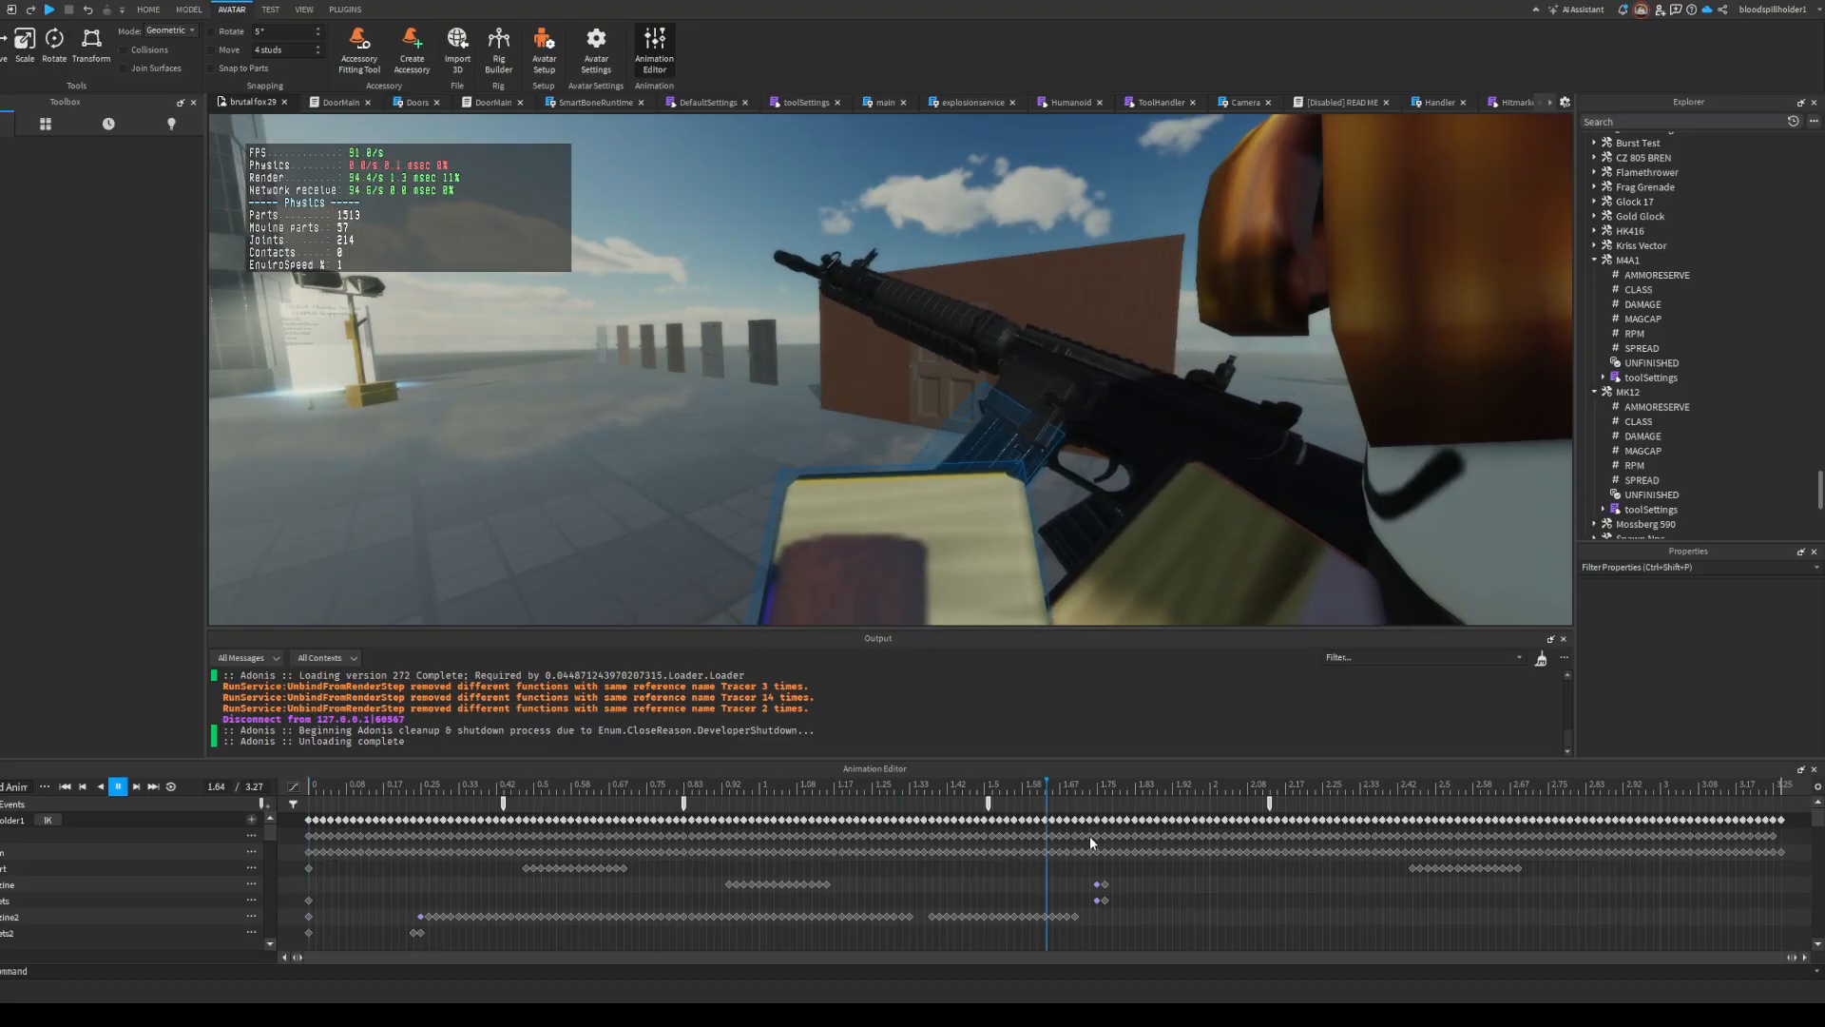
right_click_drag(658, 277, 676, 285)
key("space")
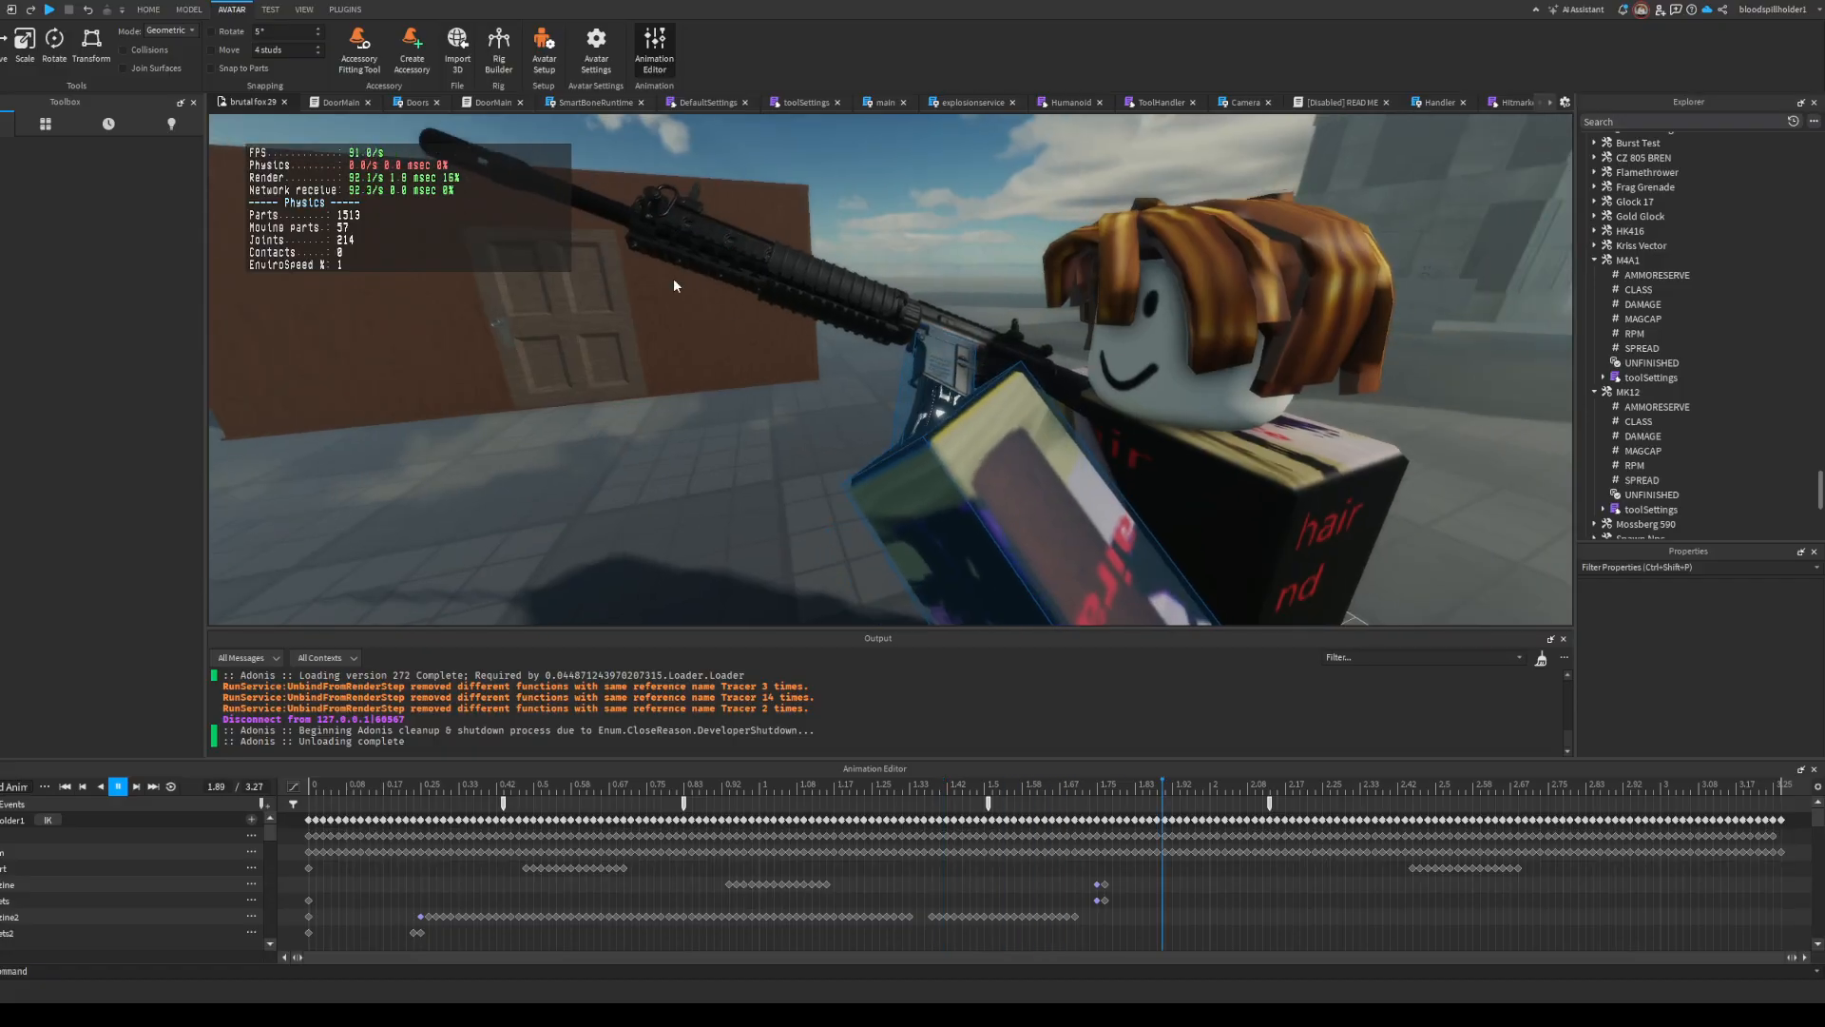
right_click_drag(1331, 593, 1212, 370)
key("space")
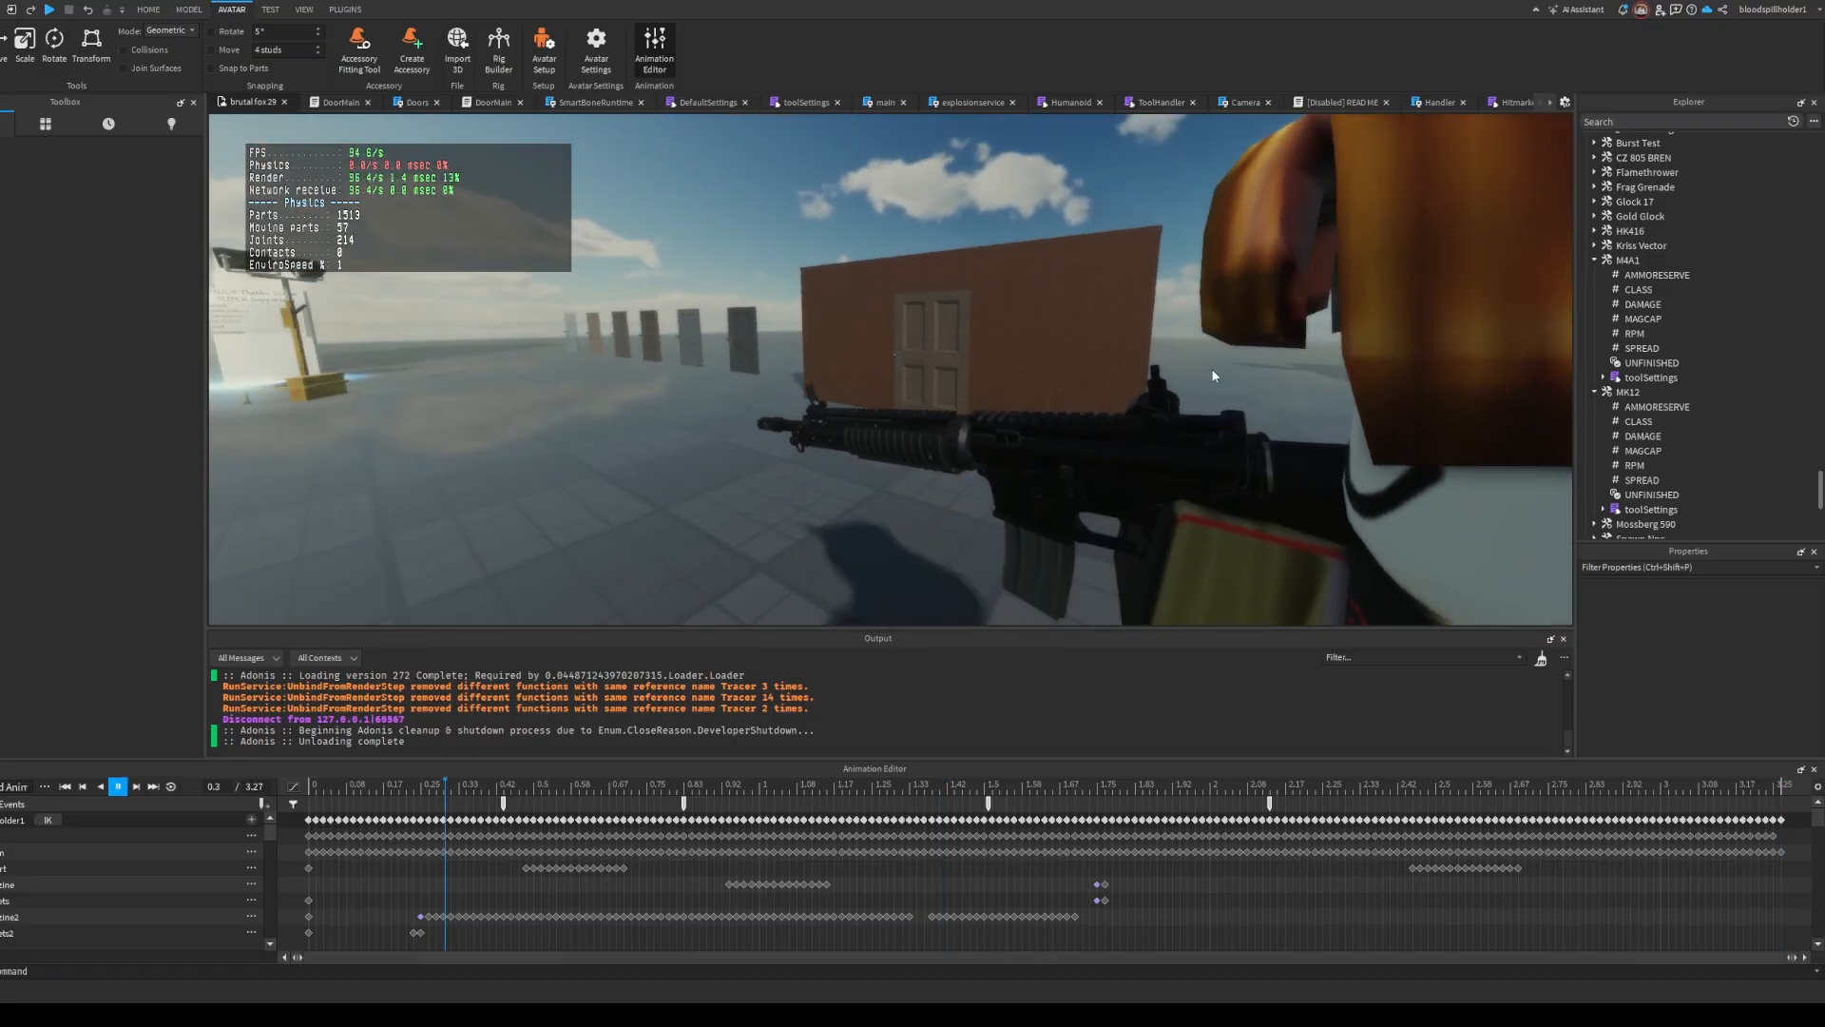
left_click(1813, 769)
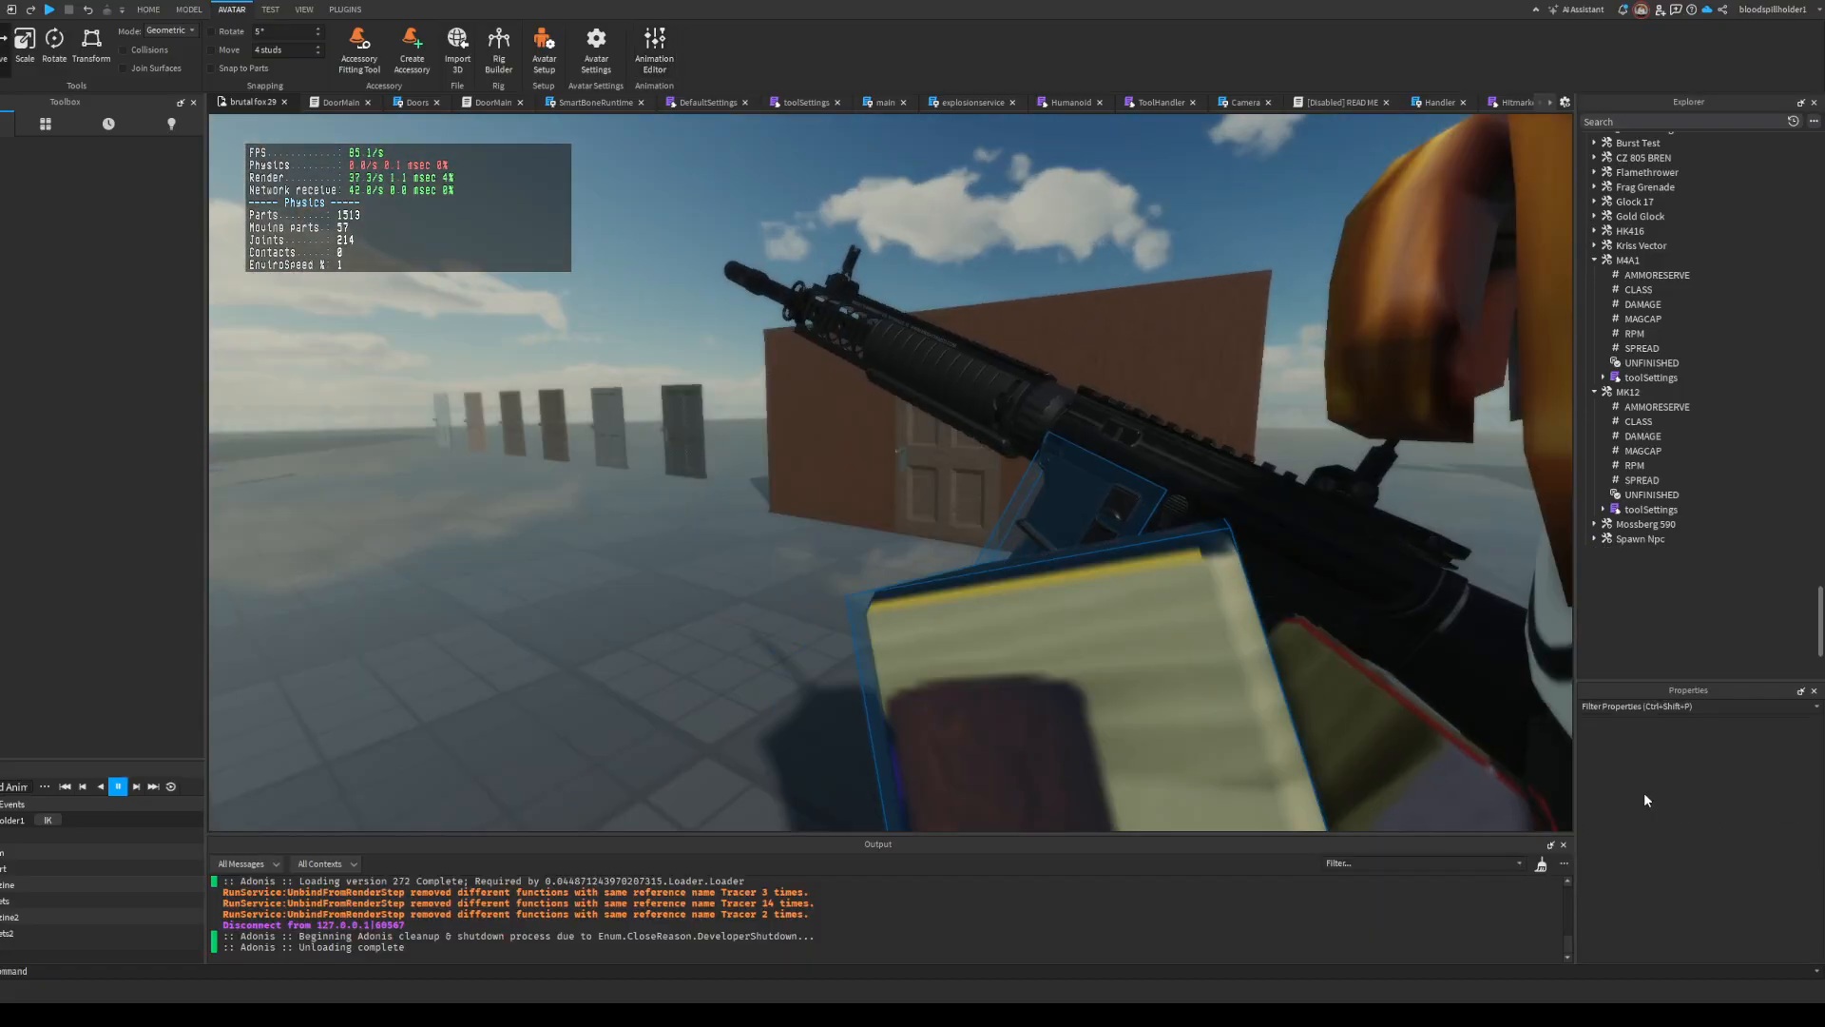